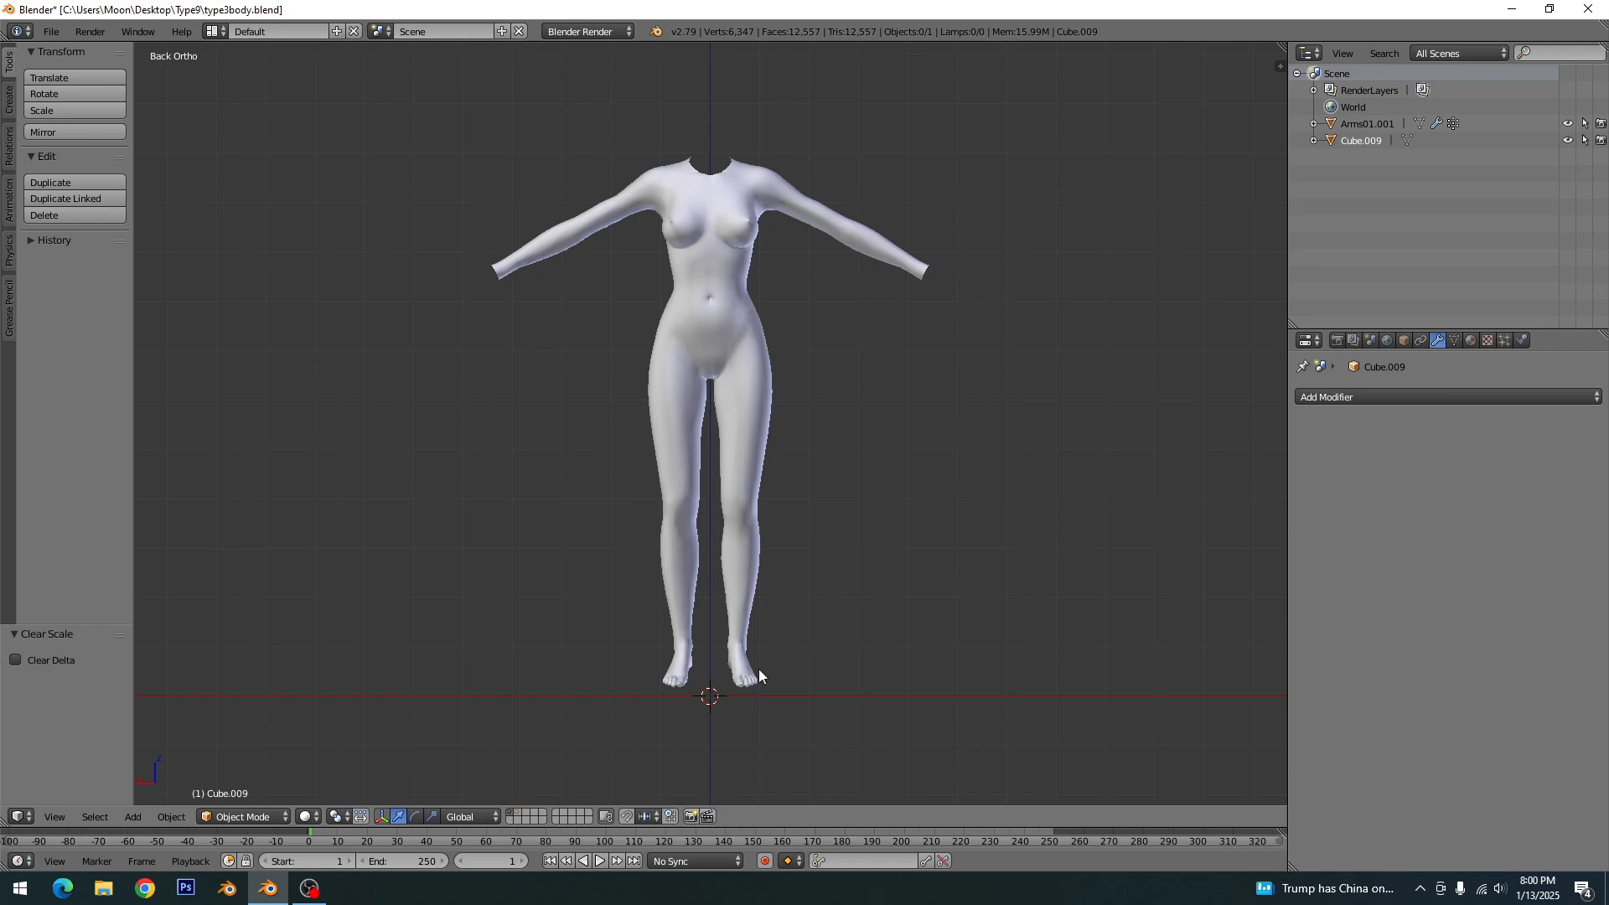
- Add a cube mesh and raise it about 42.2 units along Z to leg height
key("shift+a")
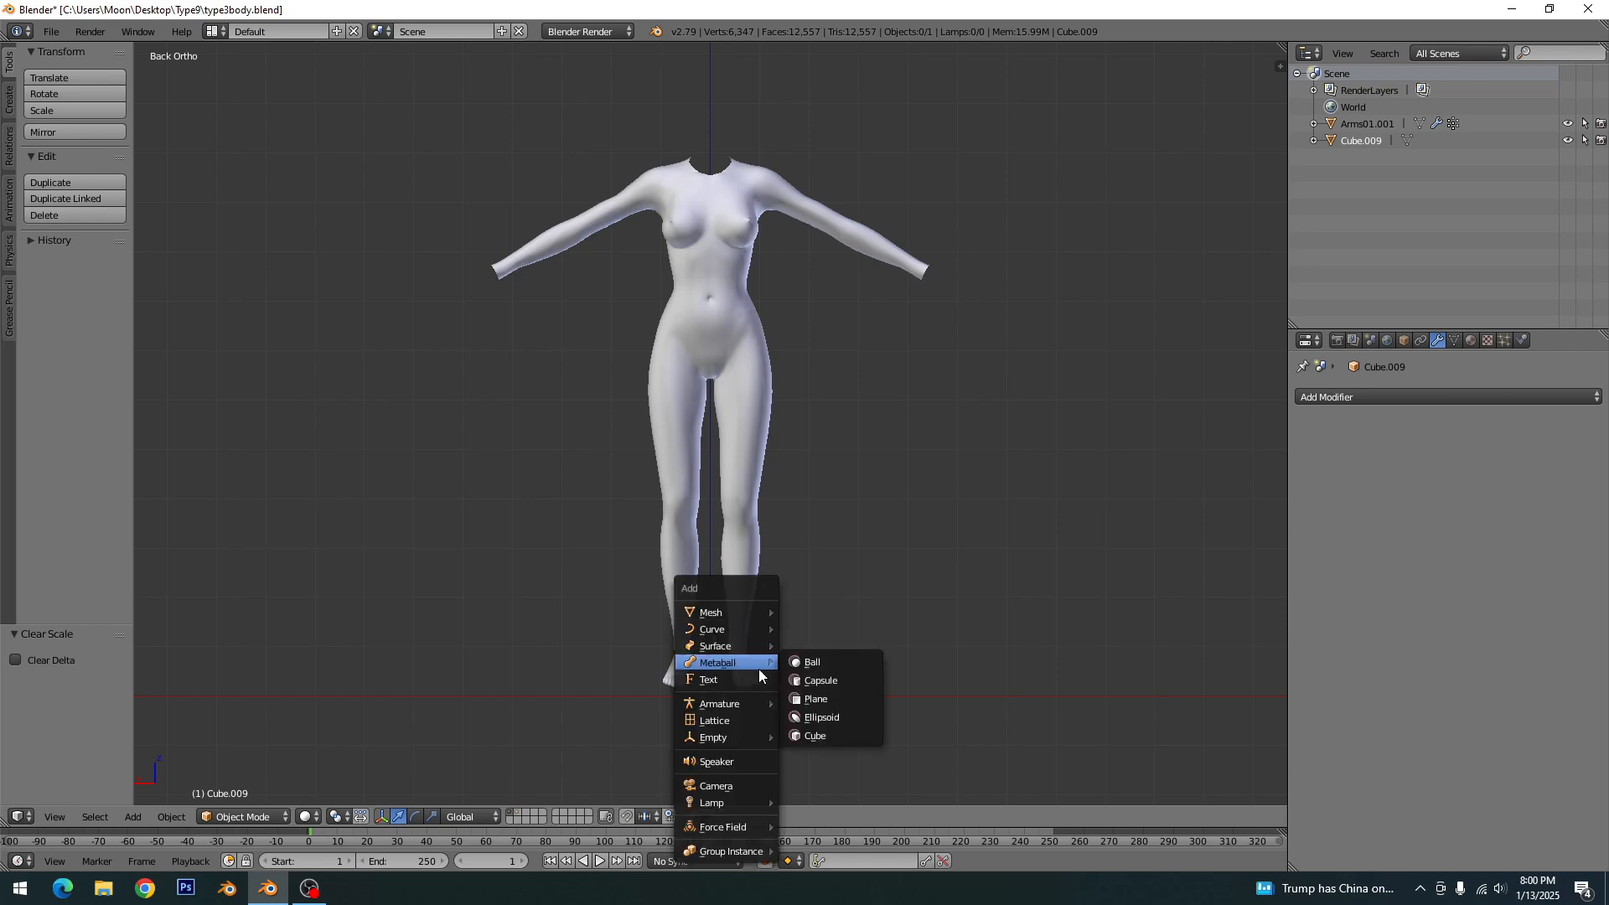
mouse_move(751, 612)
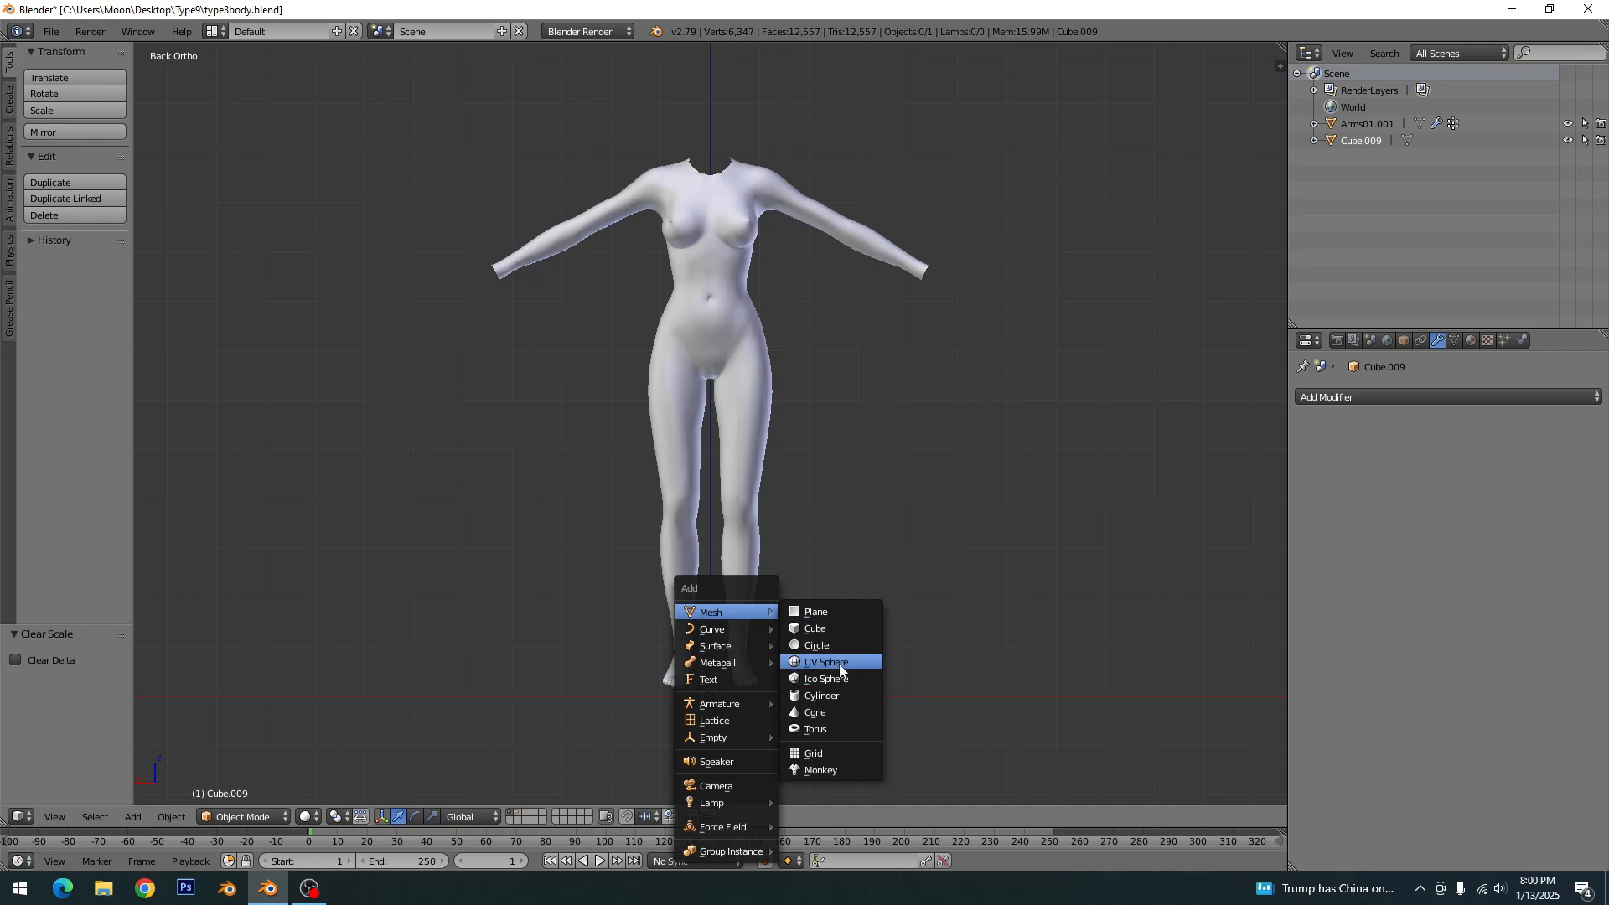
left_click(836, 634)
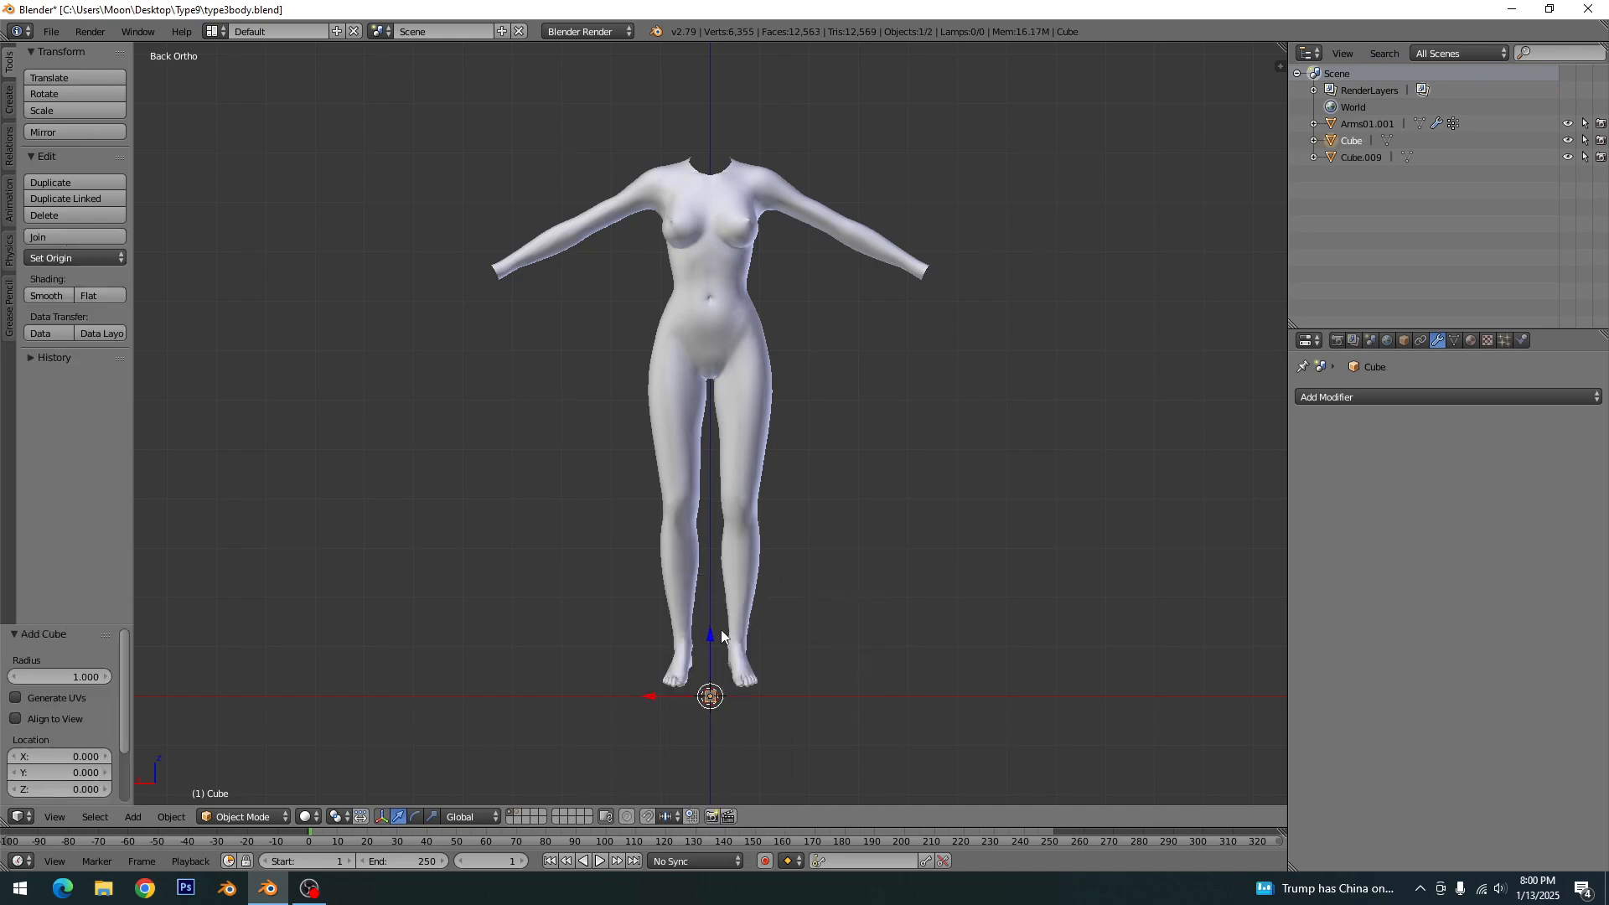
key("g")
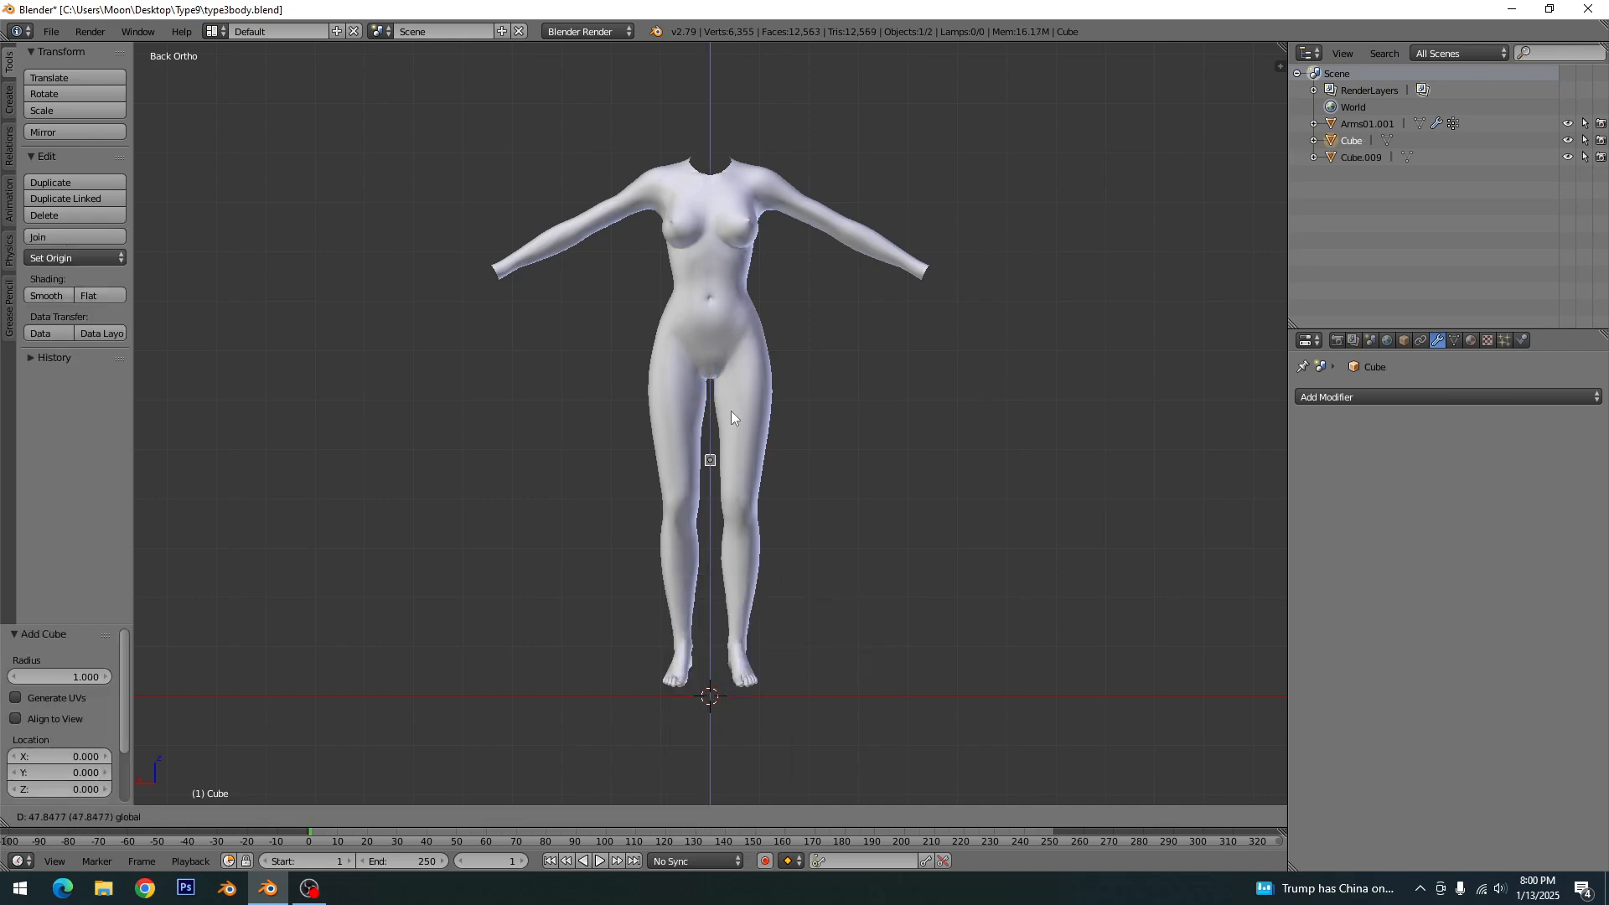
left_click(730, 418)
- Scale the cube up about 9.8 times and raise it about 56.1 units along Z over the chest
key("s")
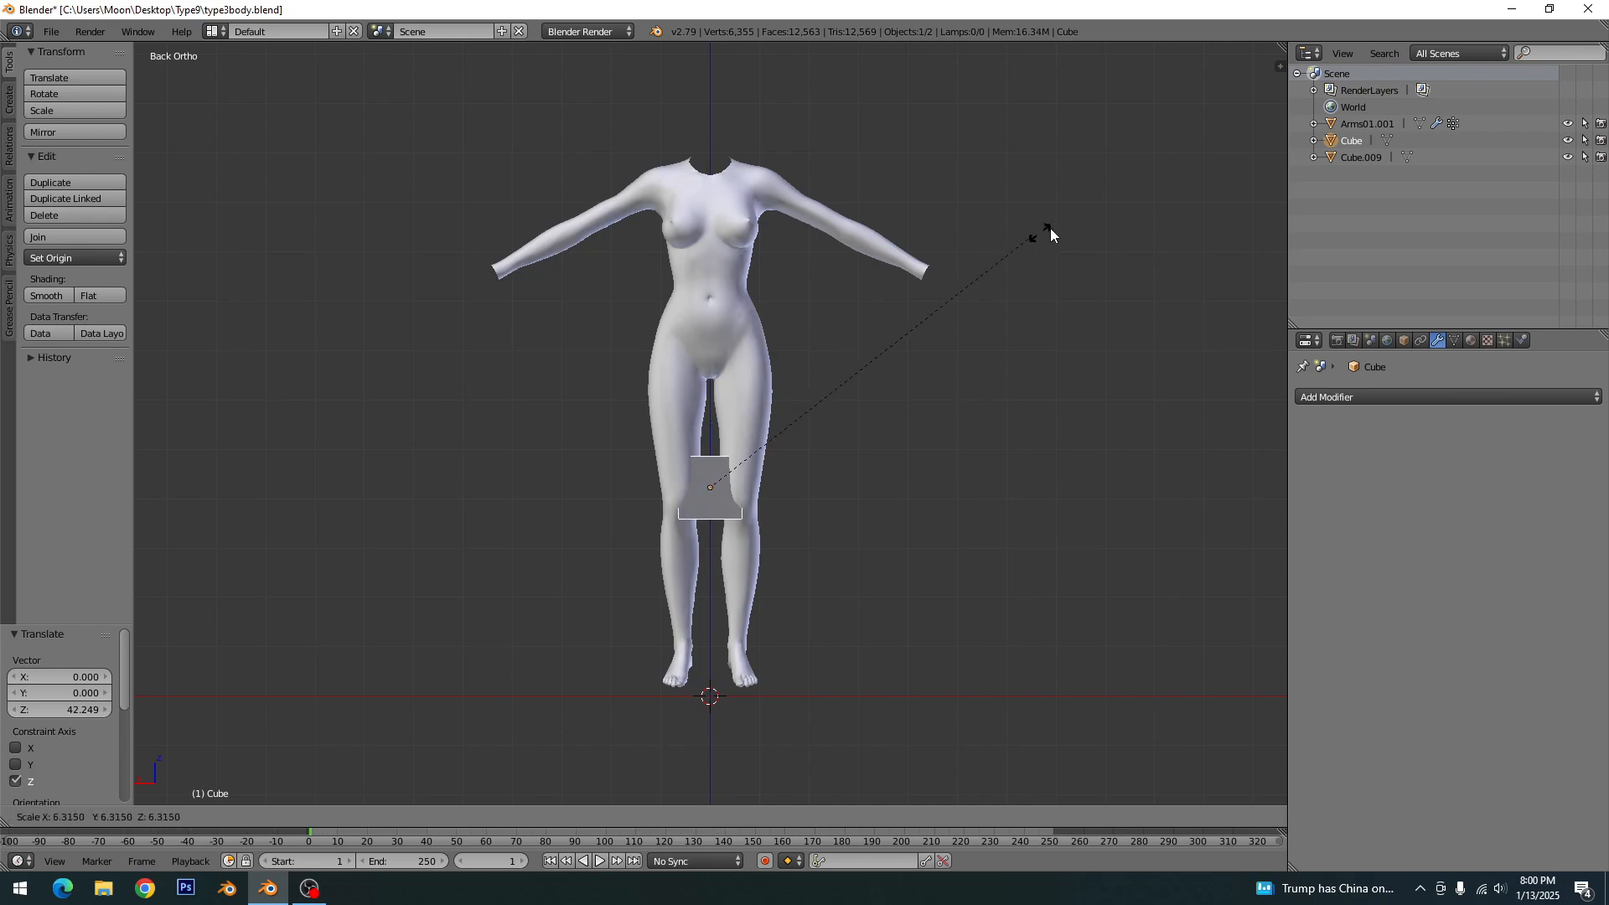
left_click(1228, 162)
middle_click_drag(895, 425, 874, 605, "shift")
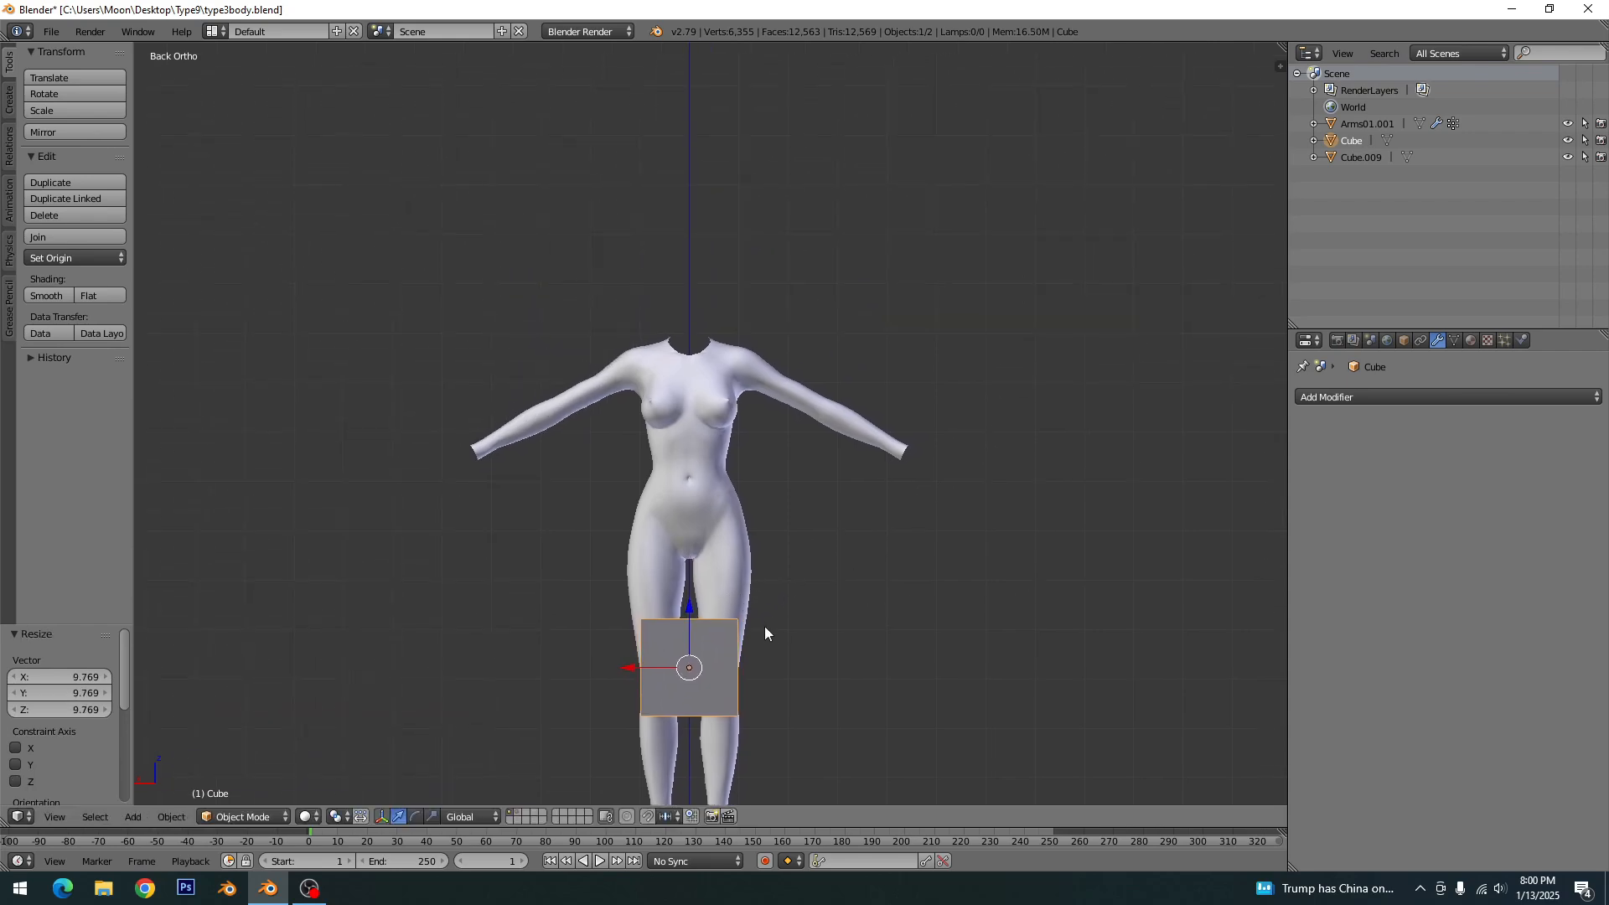
scroll(737, 633, "up", 1)
left_click_drag(685, 657, 757, 324)
middle_click_drag(800, 527, 824, 392, "shift")
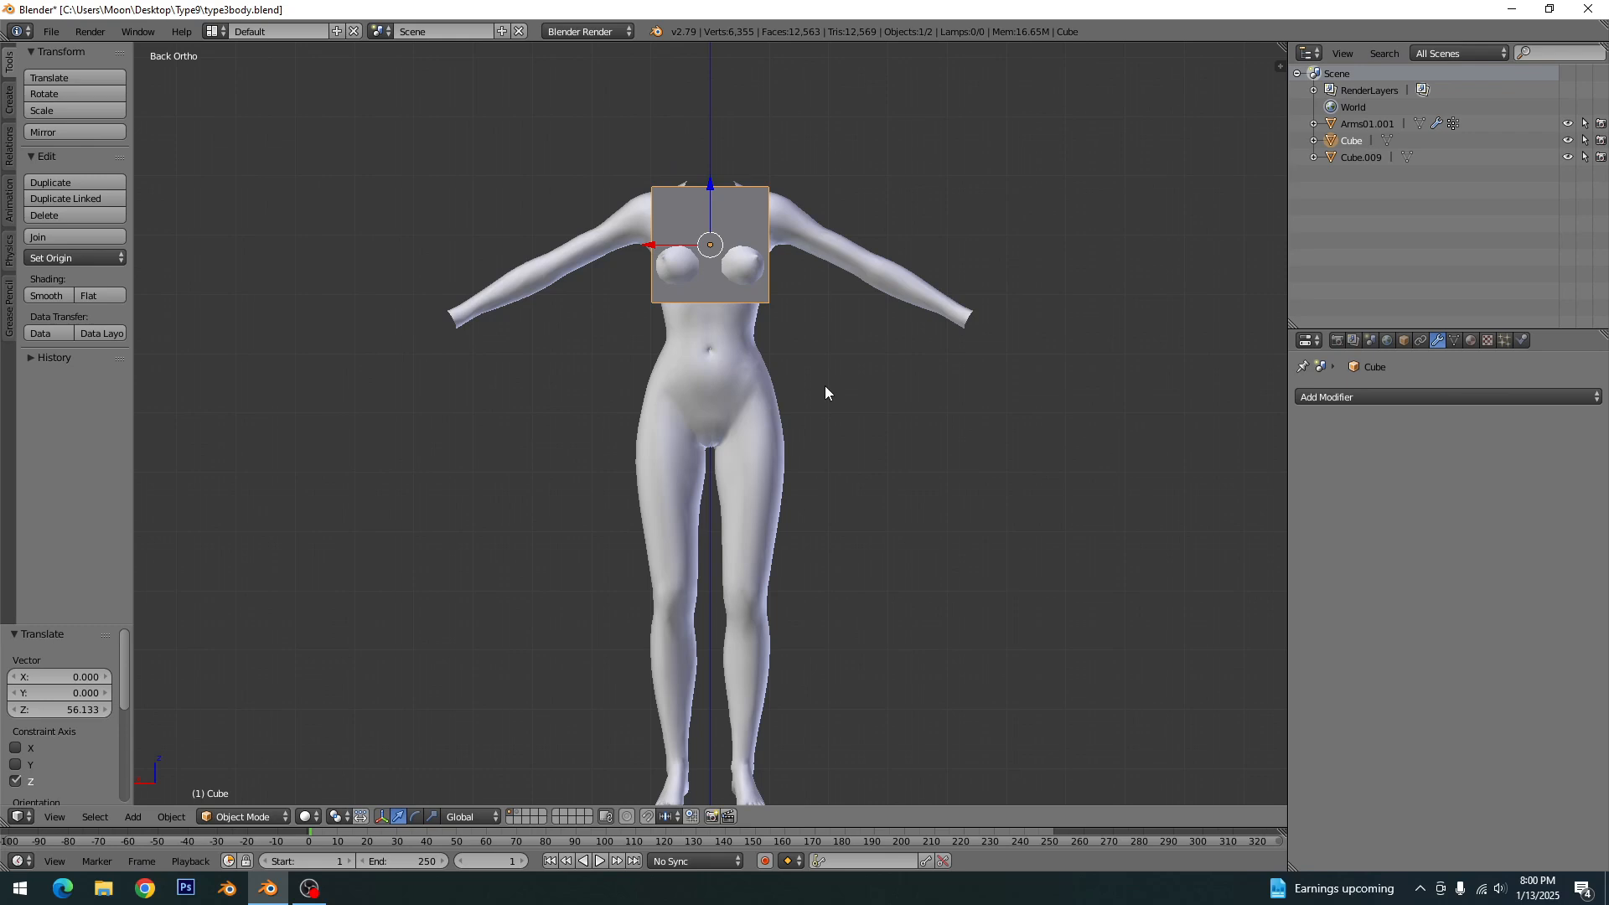
- In wireframe Edit Mode, move the cube's four bottom vertices about 26.6 units down along Z to crotch level
key("Tab")
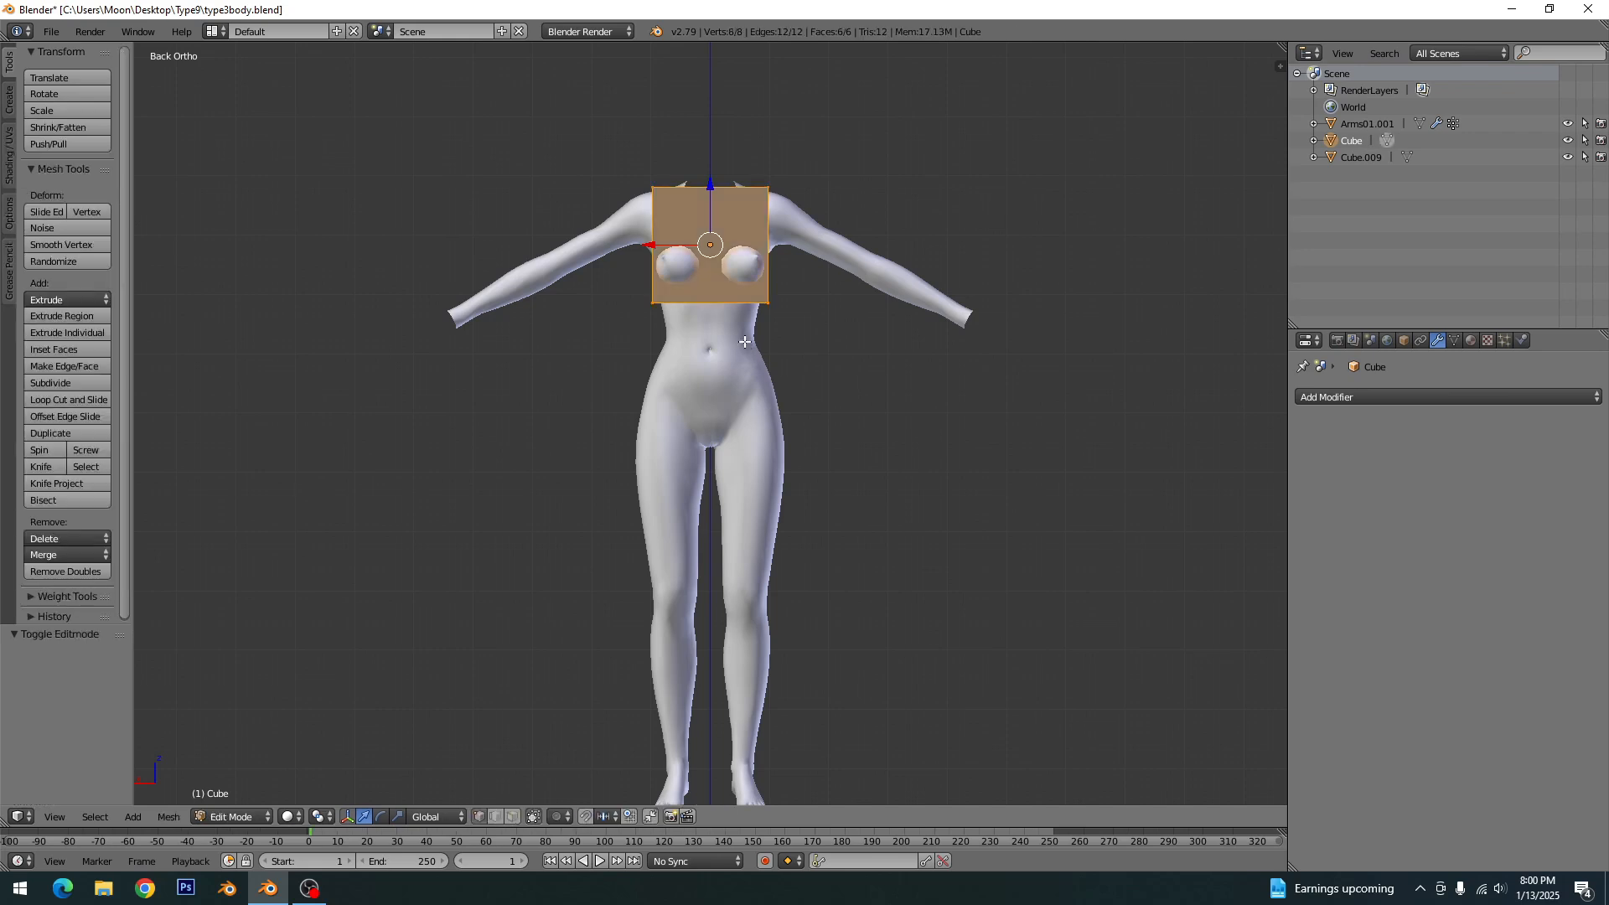
key("a")
key("z")
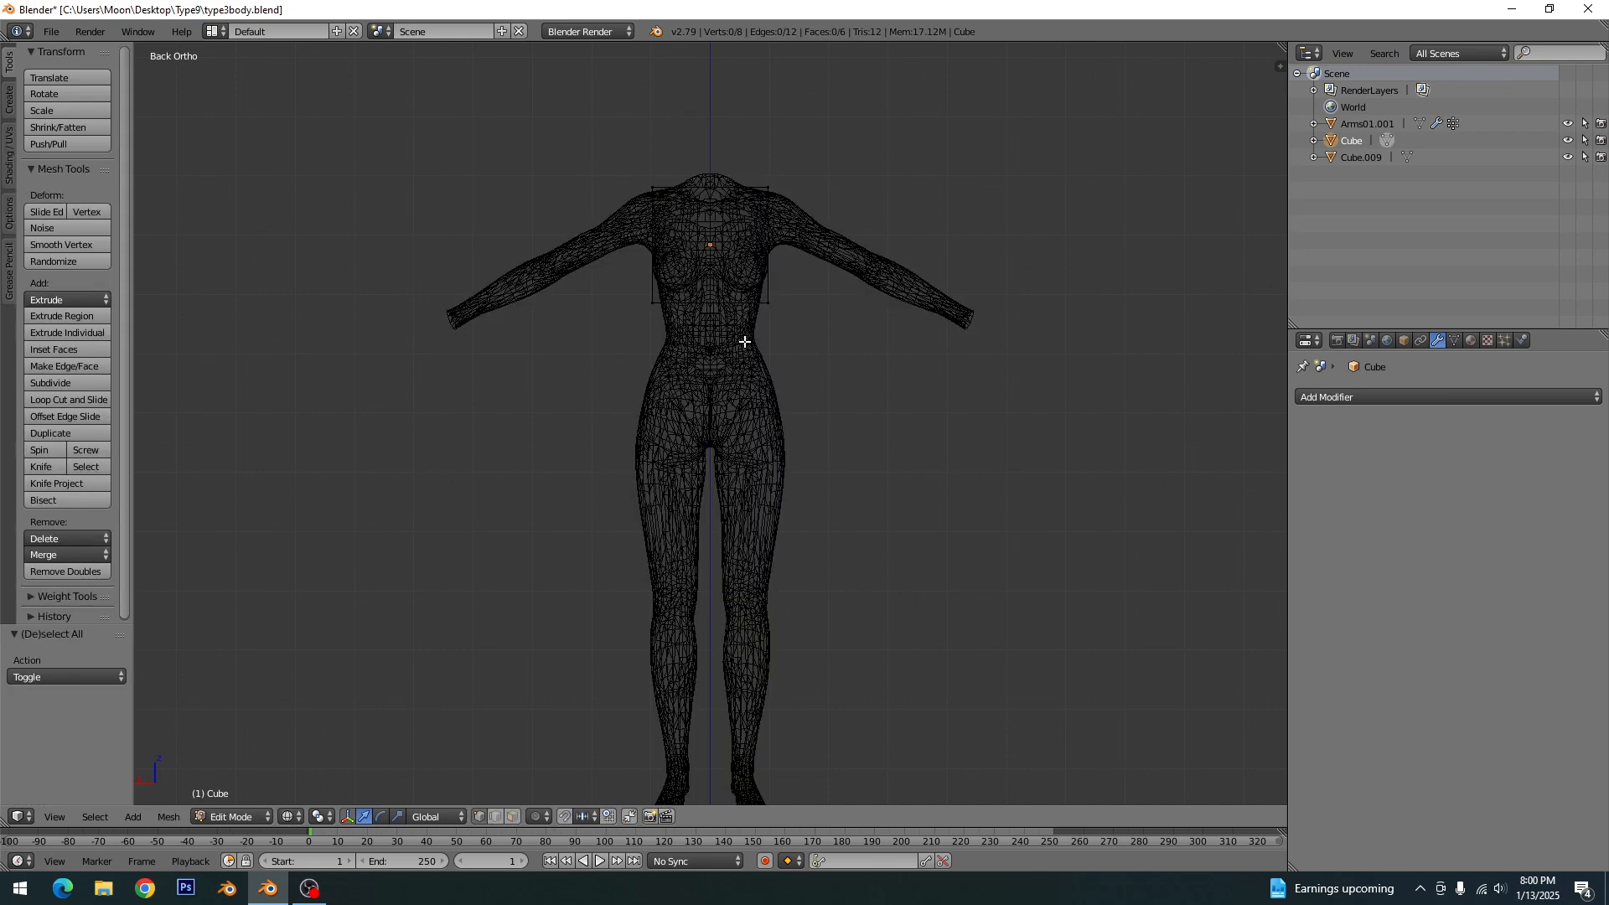
key("c")
left_click_drag(659, 315, 796, 316)
right_click(811, 320)
left_click_drag(711, 254, 711, 400)
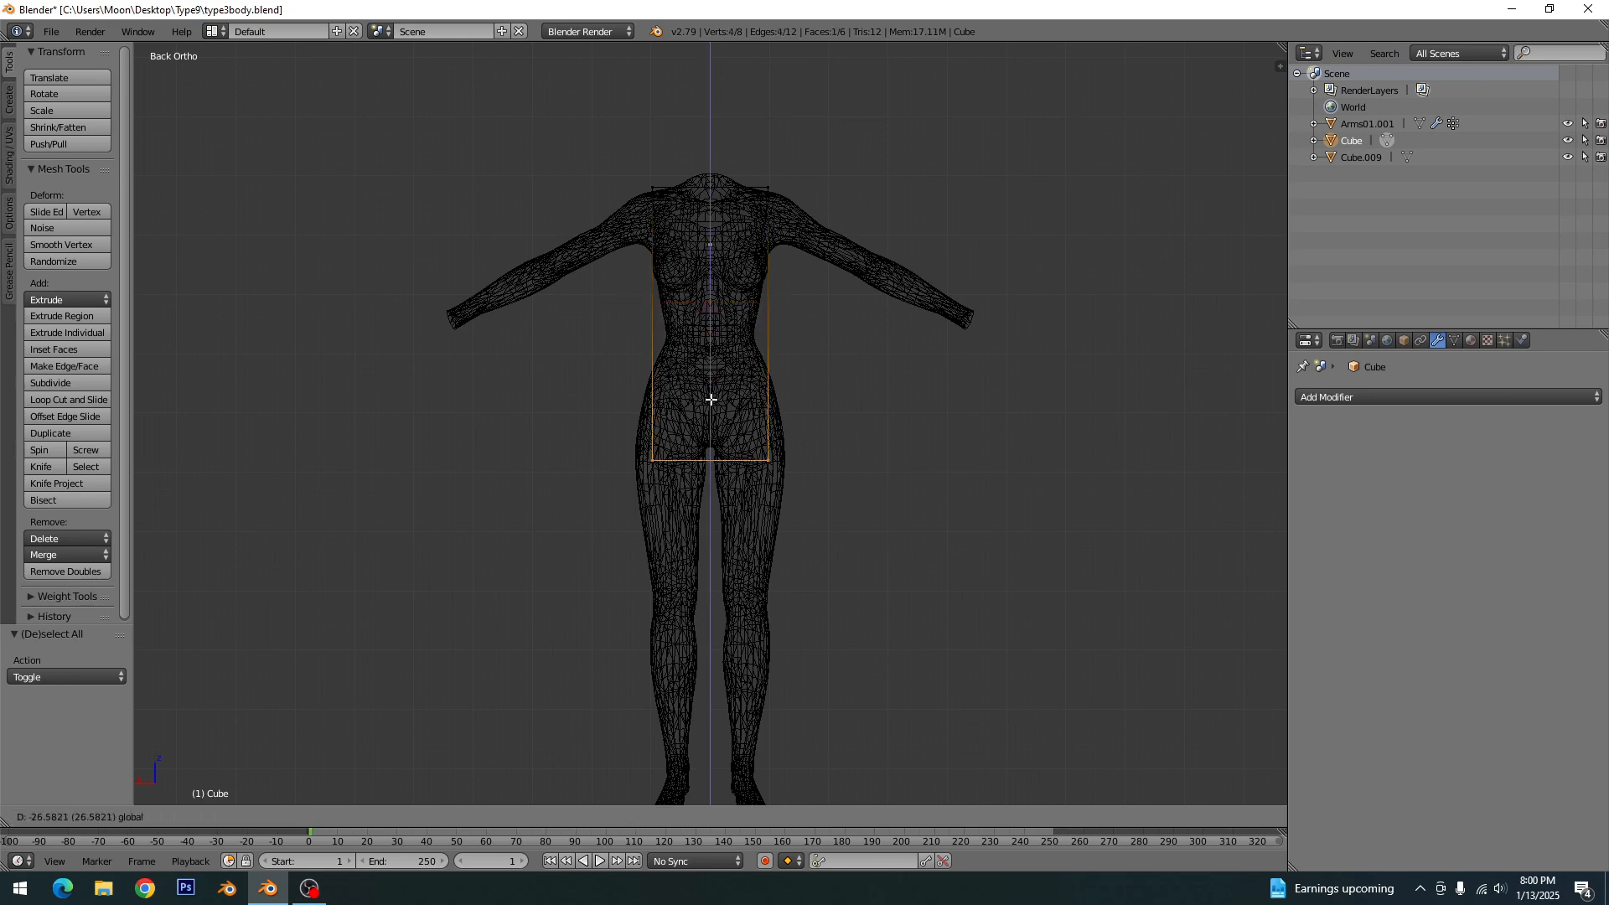
left_click(711, 399)
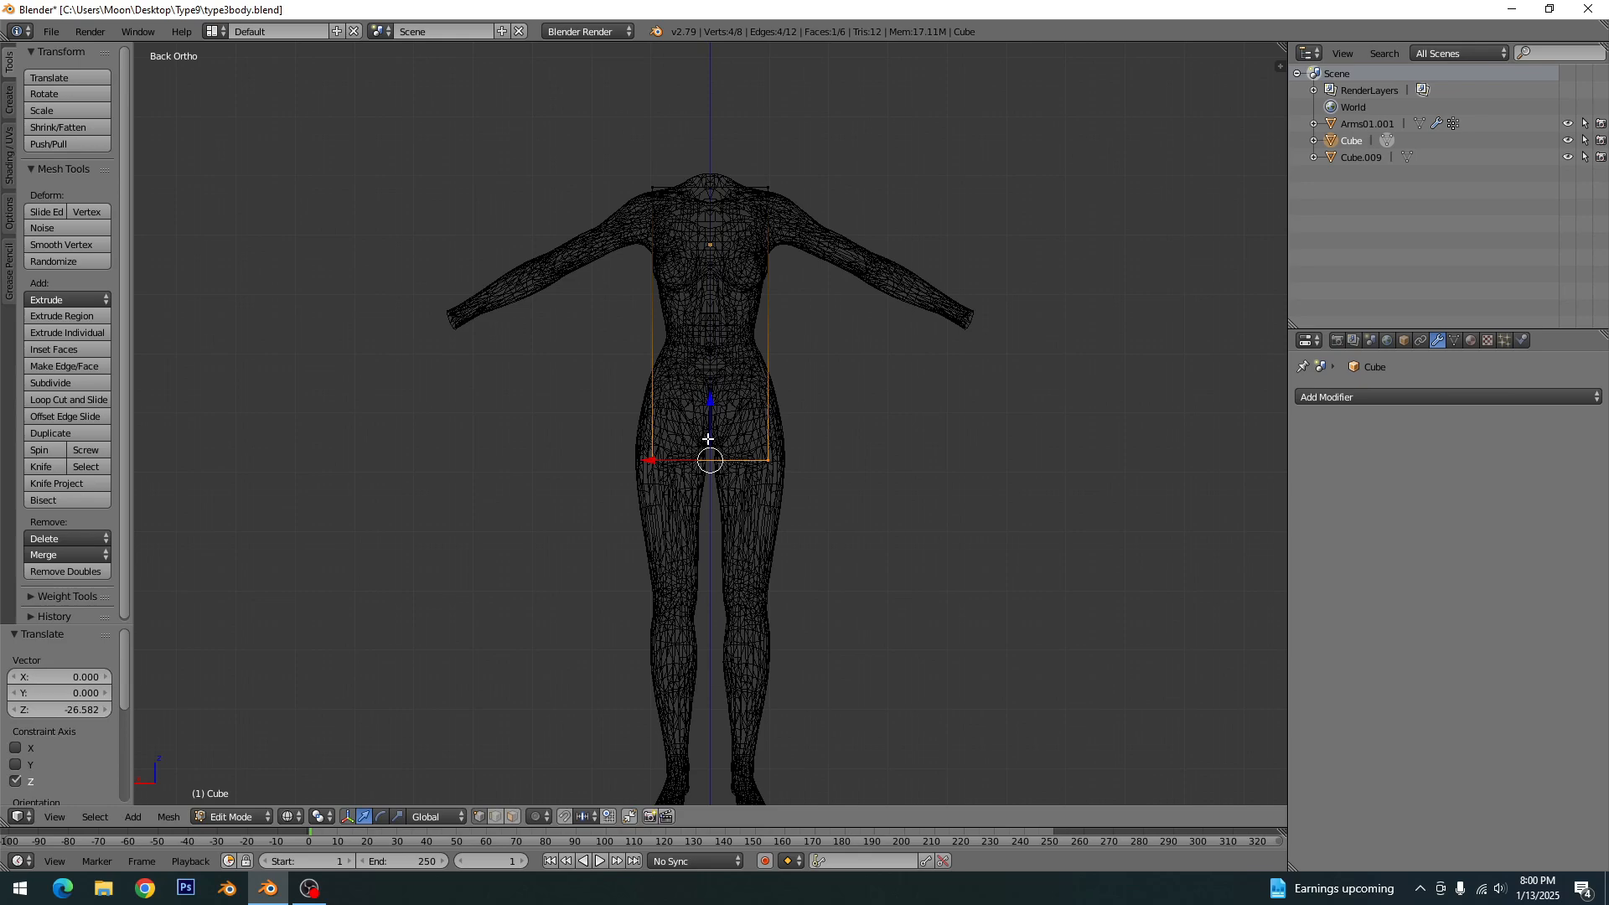
- From the right side view, shift the whole box slightly forward along Y around the torso and save the file
key("KP_3")
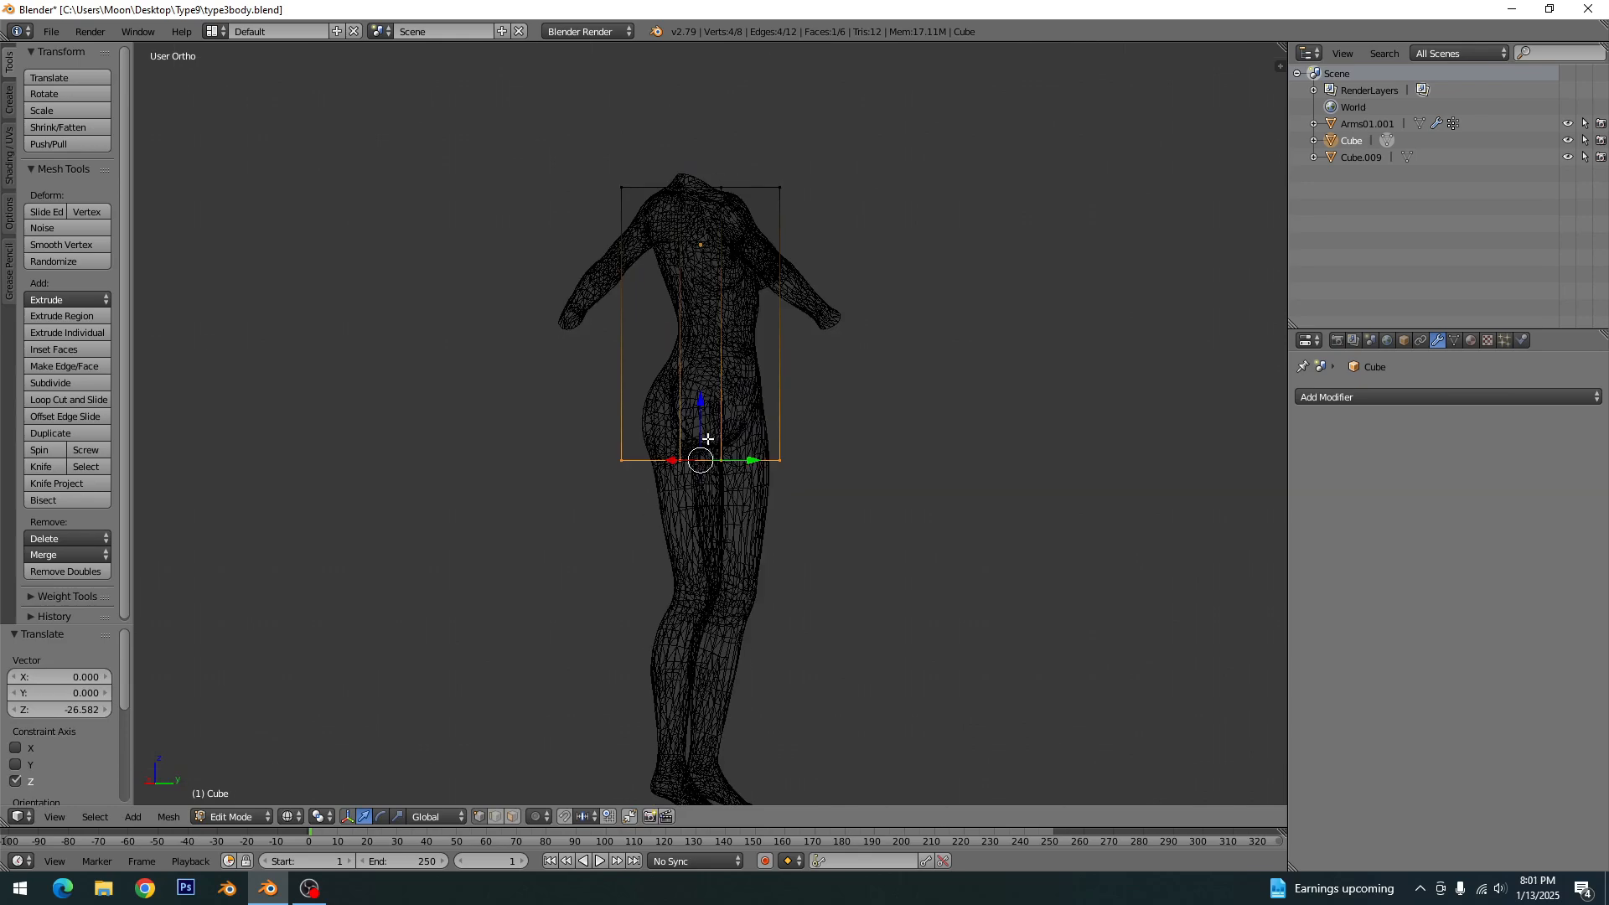
key("a")
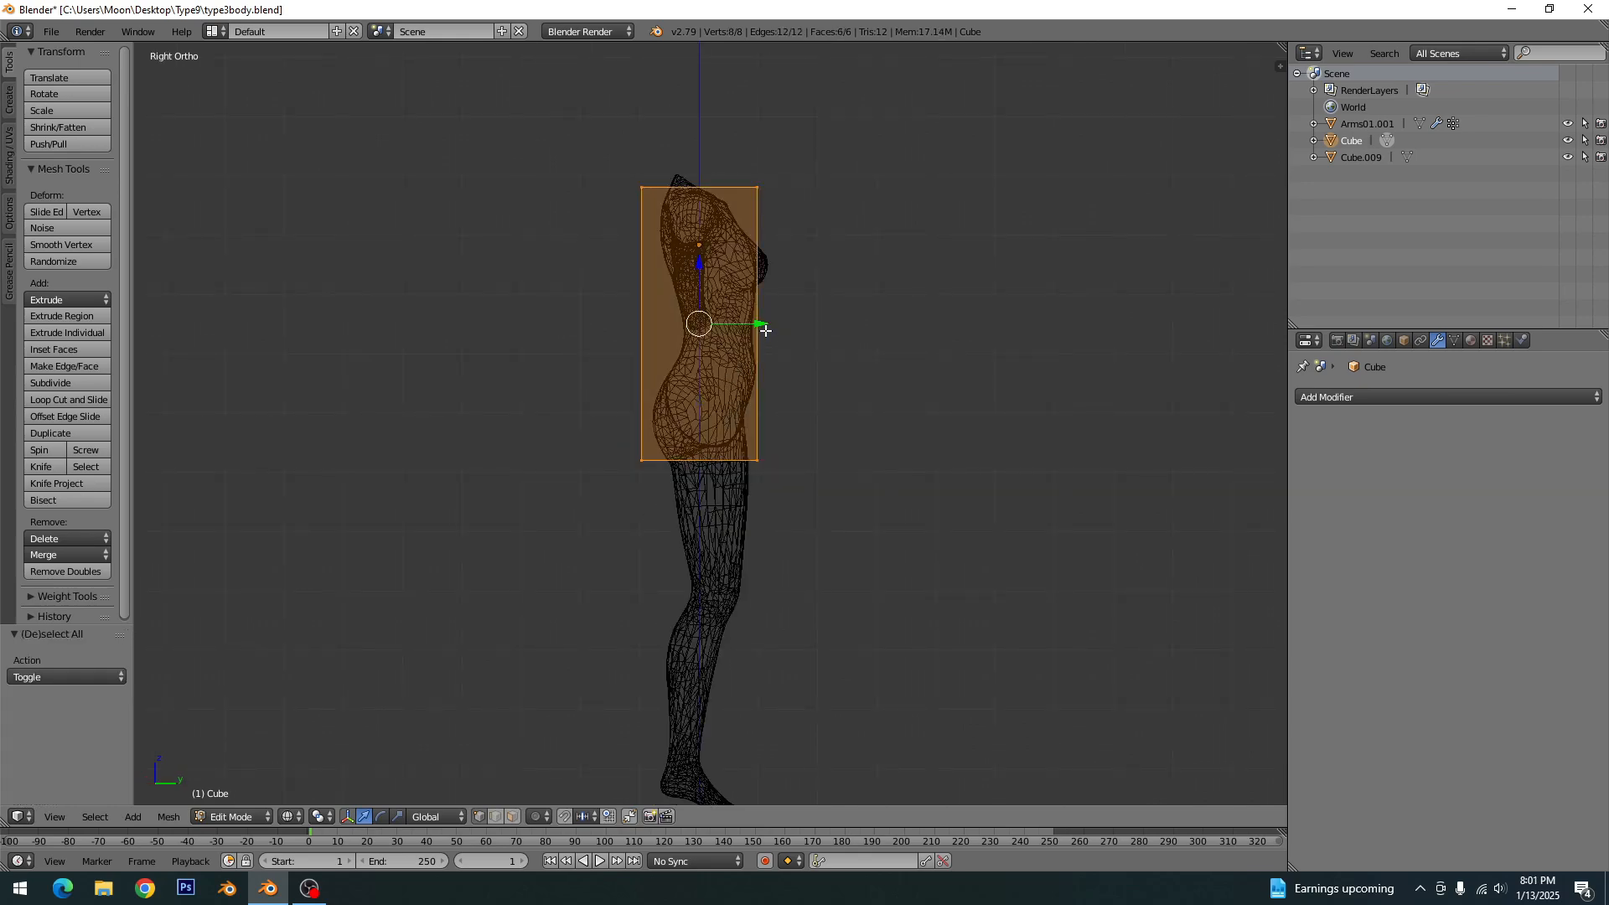
left_click_drag(765, 331, 772, 331)
key("a")
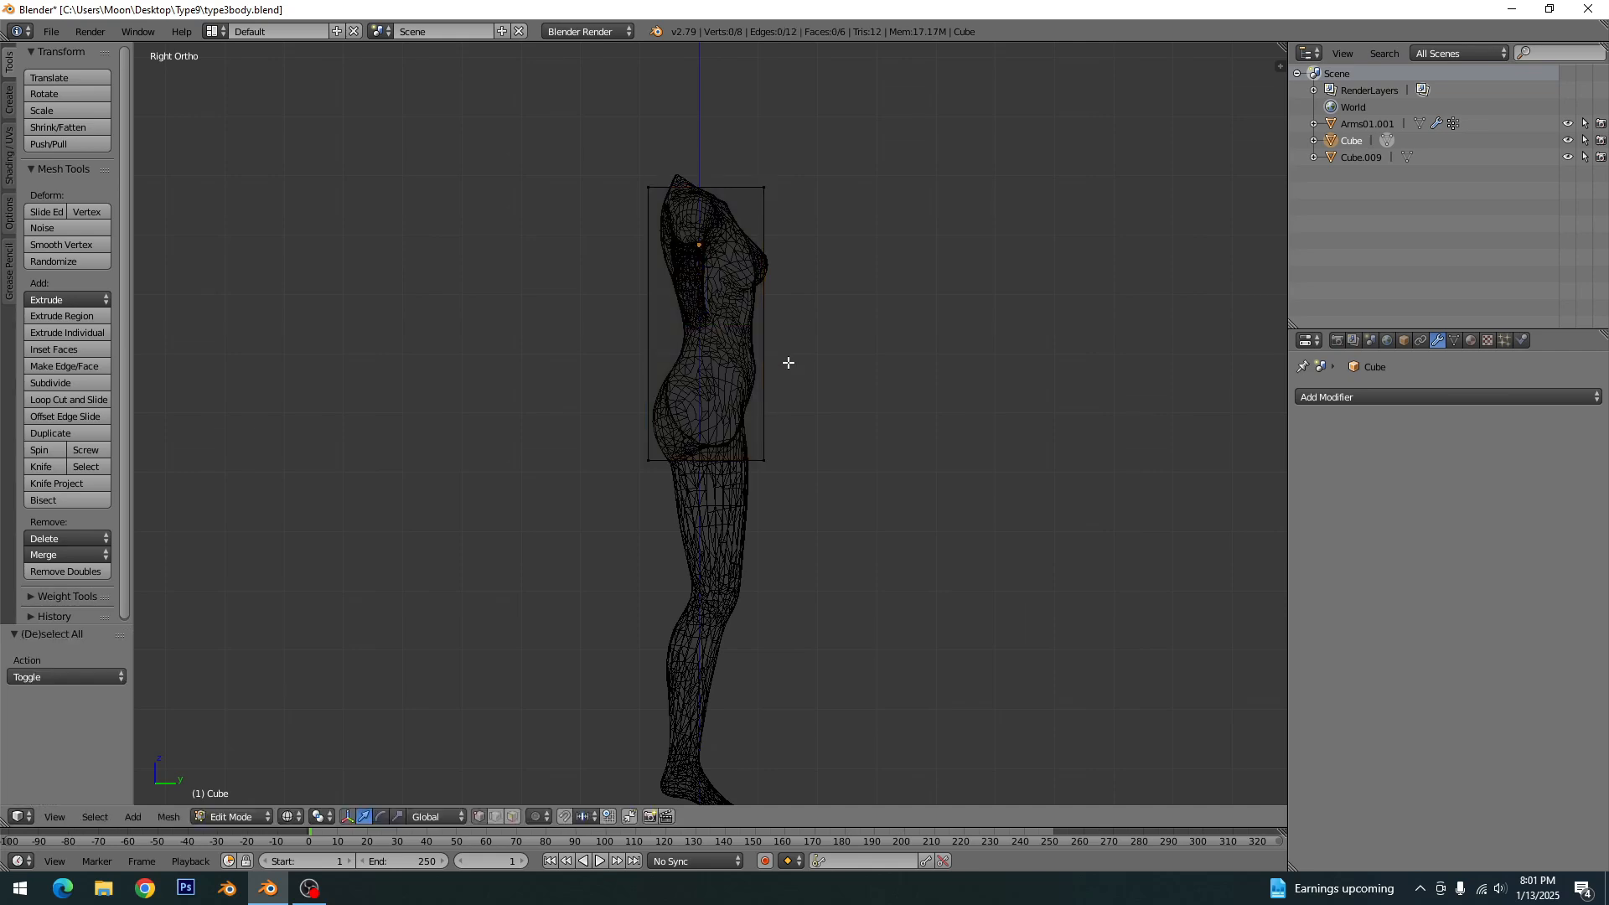
key("ctrl+s")
left_click(788, 362)
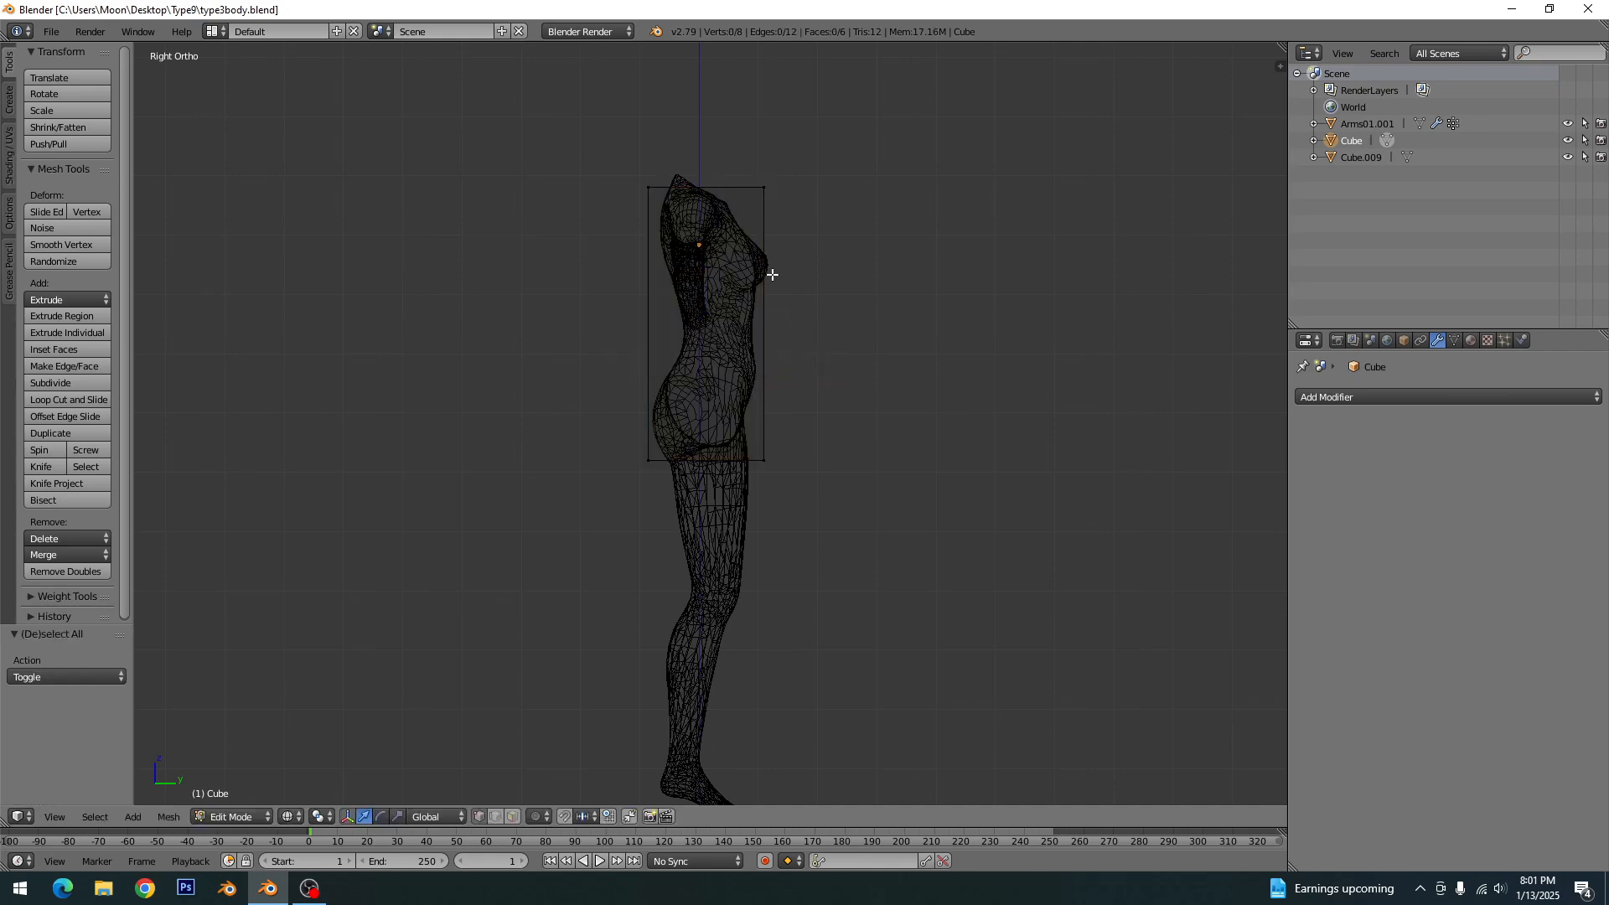
- Add two horizontal loop cuts to the box, one just below its top edge and one at shoulder level
middle_click_drag(776, 291, 727, 484, "shift")
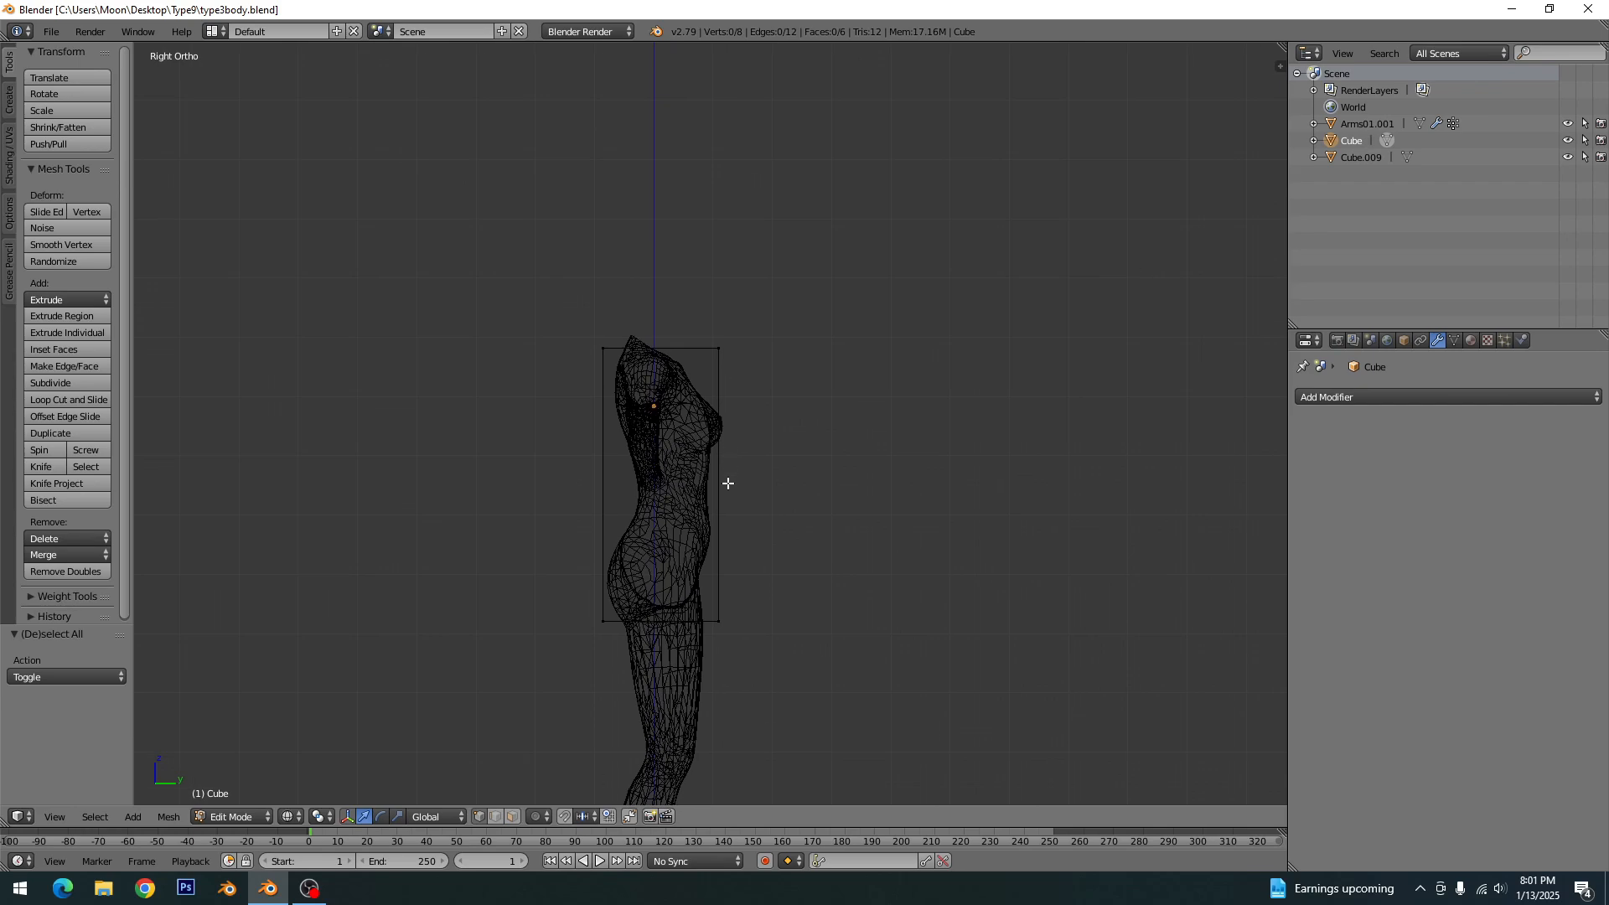
scroll(728, 484, "up", 7)
middle_click_drag(661, 328, 748, 435, "shift")
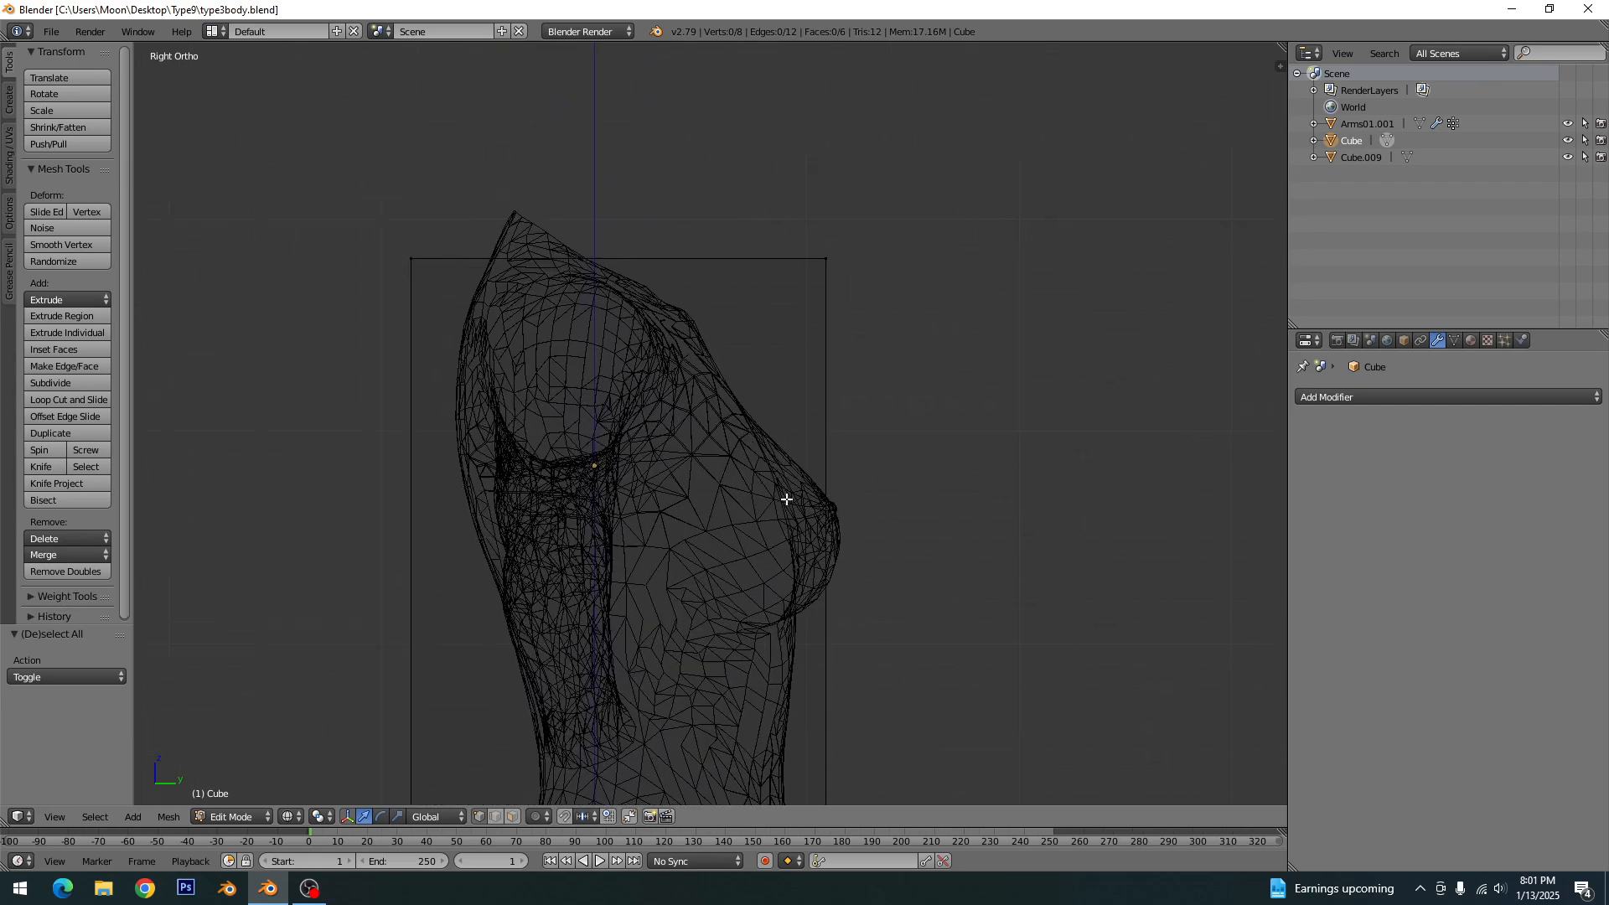
scroll(786, 500, "down", 1)
middle_click_drag(780, 536, 809, 388, "shift")
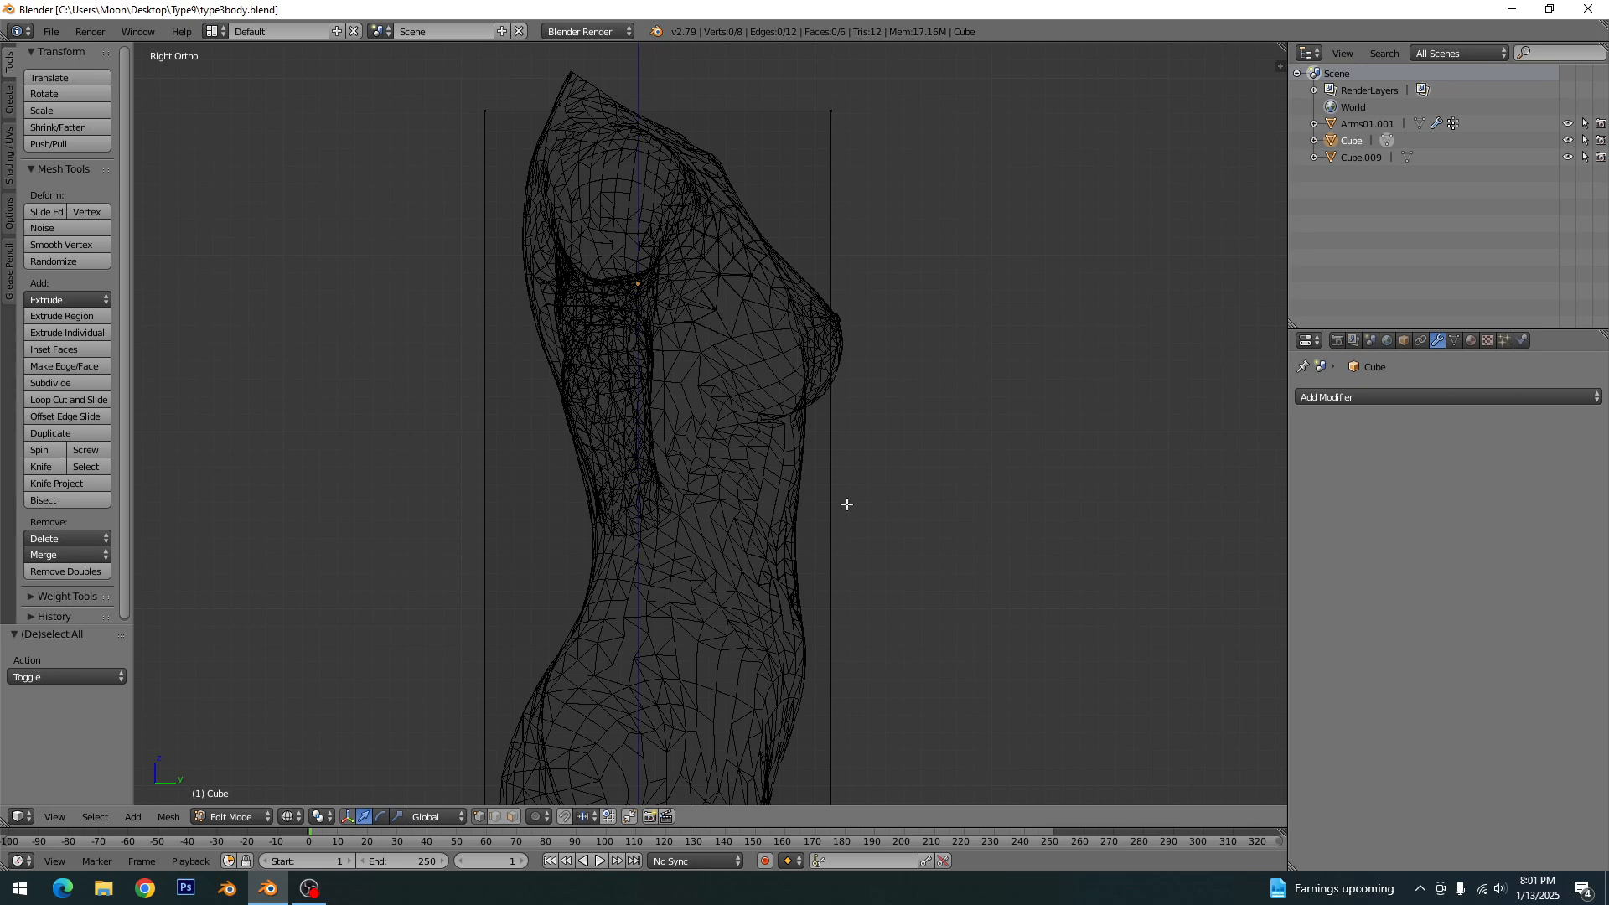
scroll(844, 470, "down", 1)
middle_click_drag(802, 459, 797, 486, "shift")
scroll(787, 510, "up", 1)
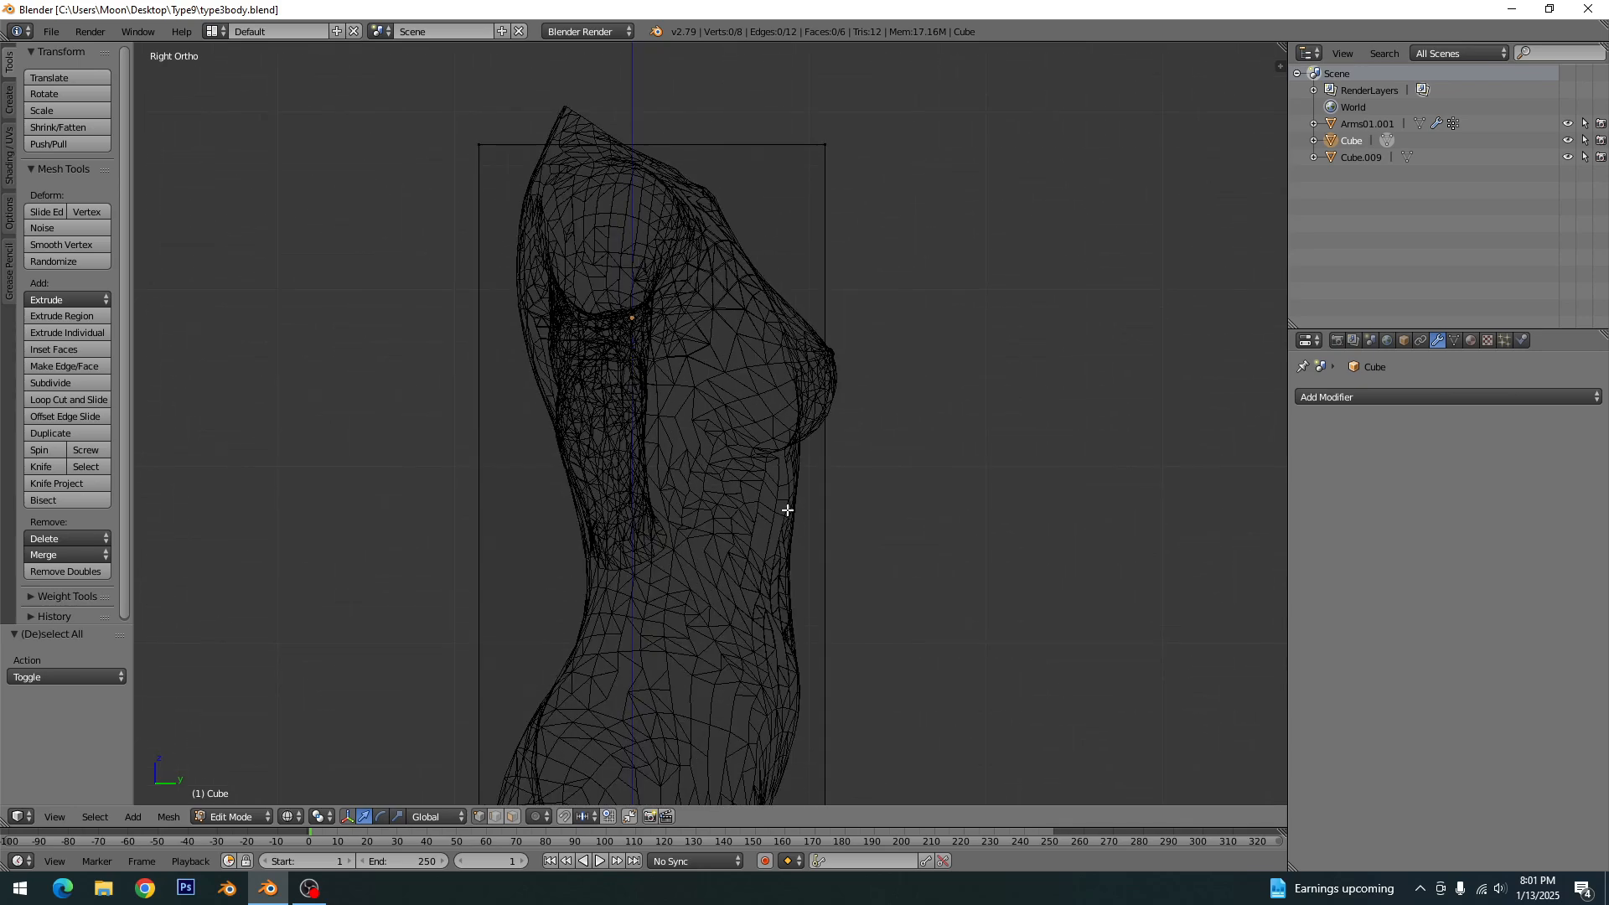
key("ctrl+r")
left_click(816, 553)
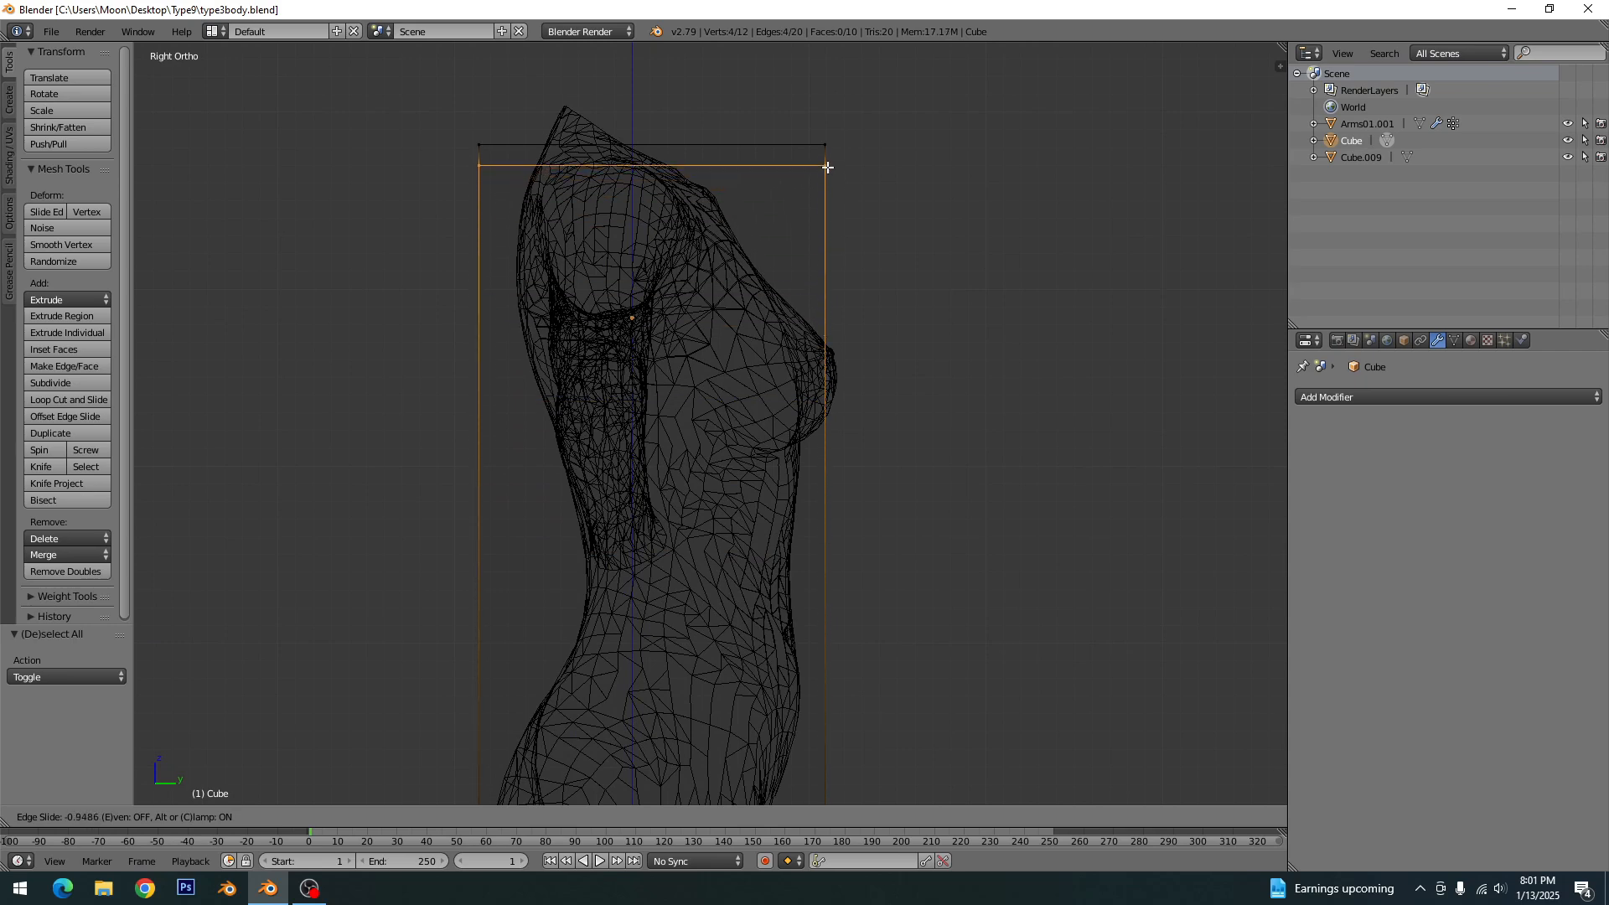
left_click(826, 167)
key("ctrl+r")
left_click(831, 600)
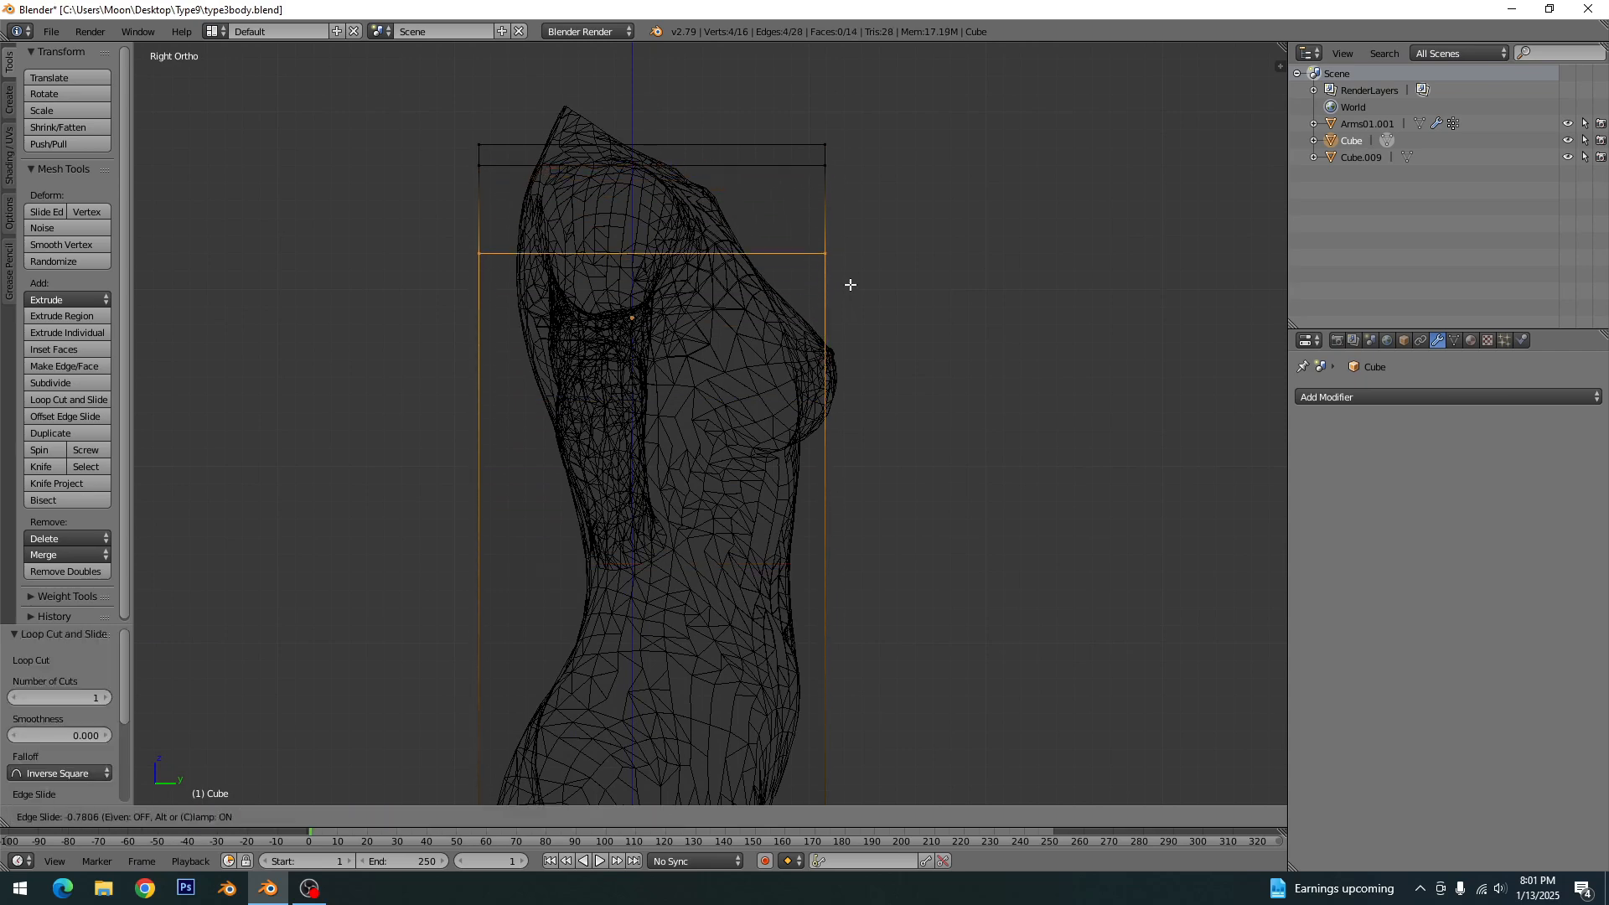
left_click(847, 240)
- Add three evenly spaced horizontal loop cuts to the box between the shoulders and the bust
key("ctrl+r")
left_click(836, 673)
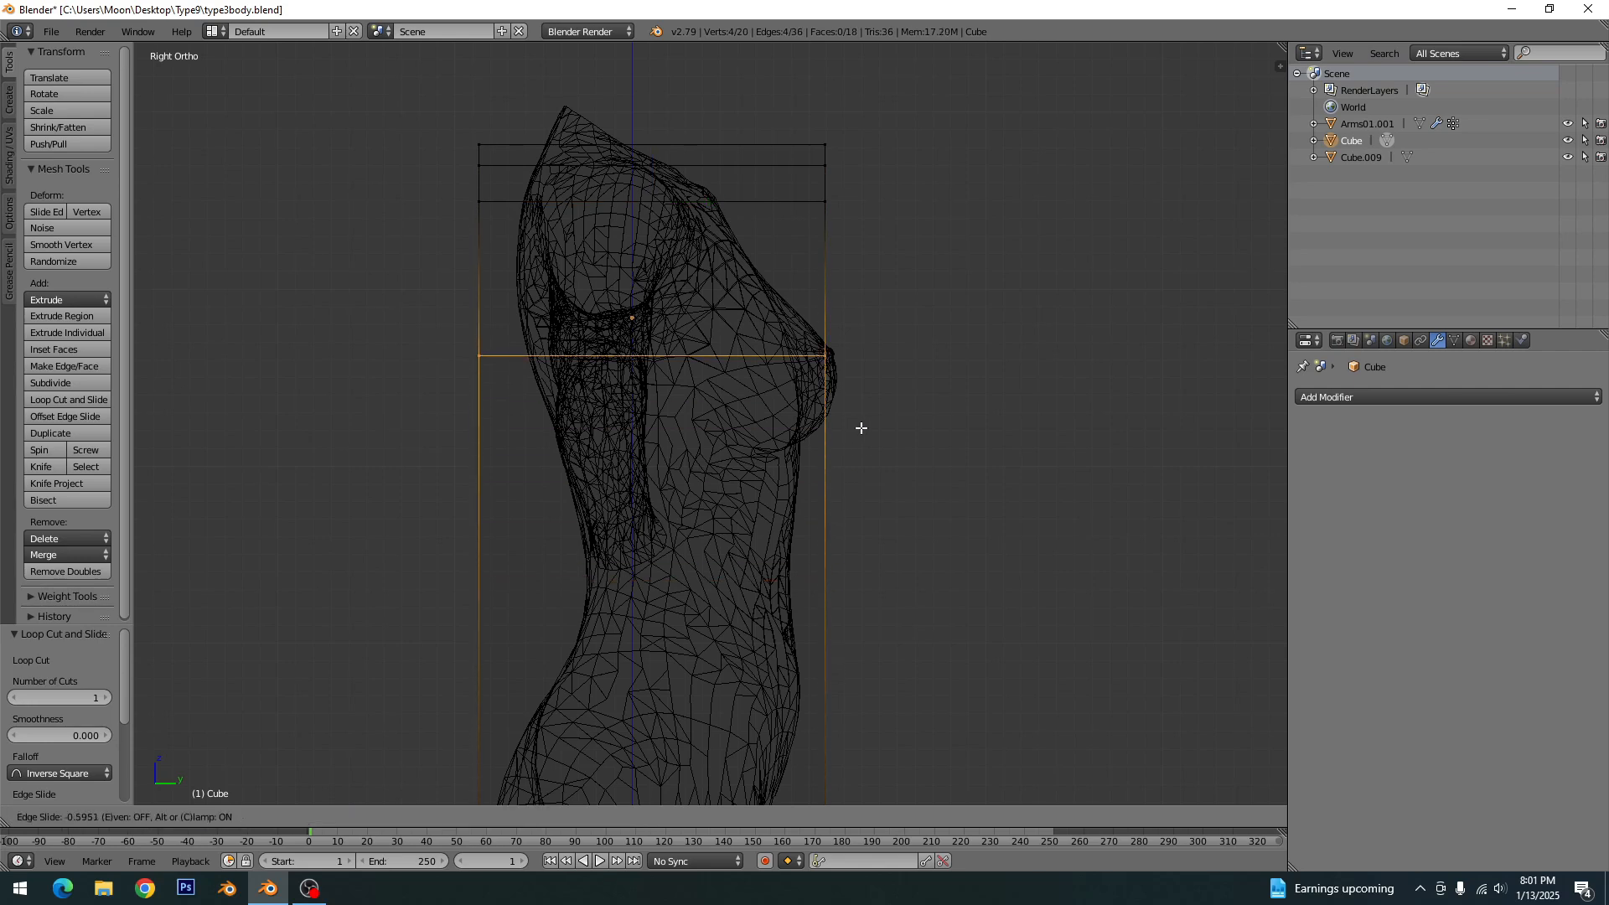
left_click(862, 344)
key("ctrl+r")
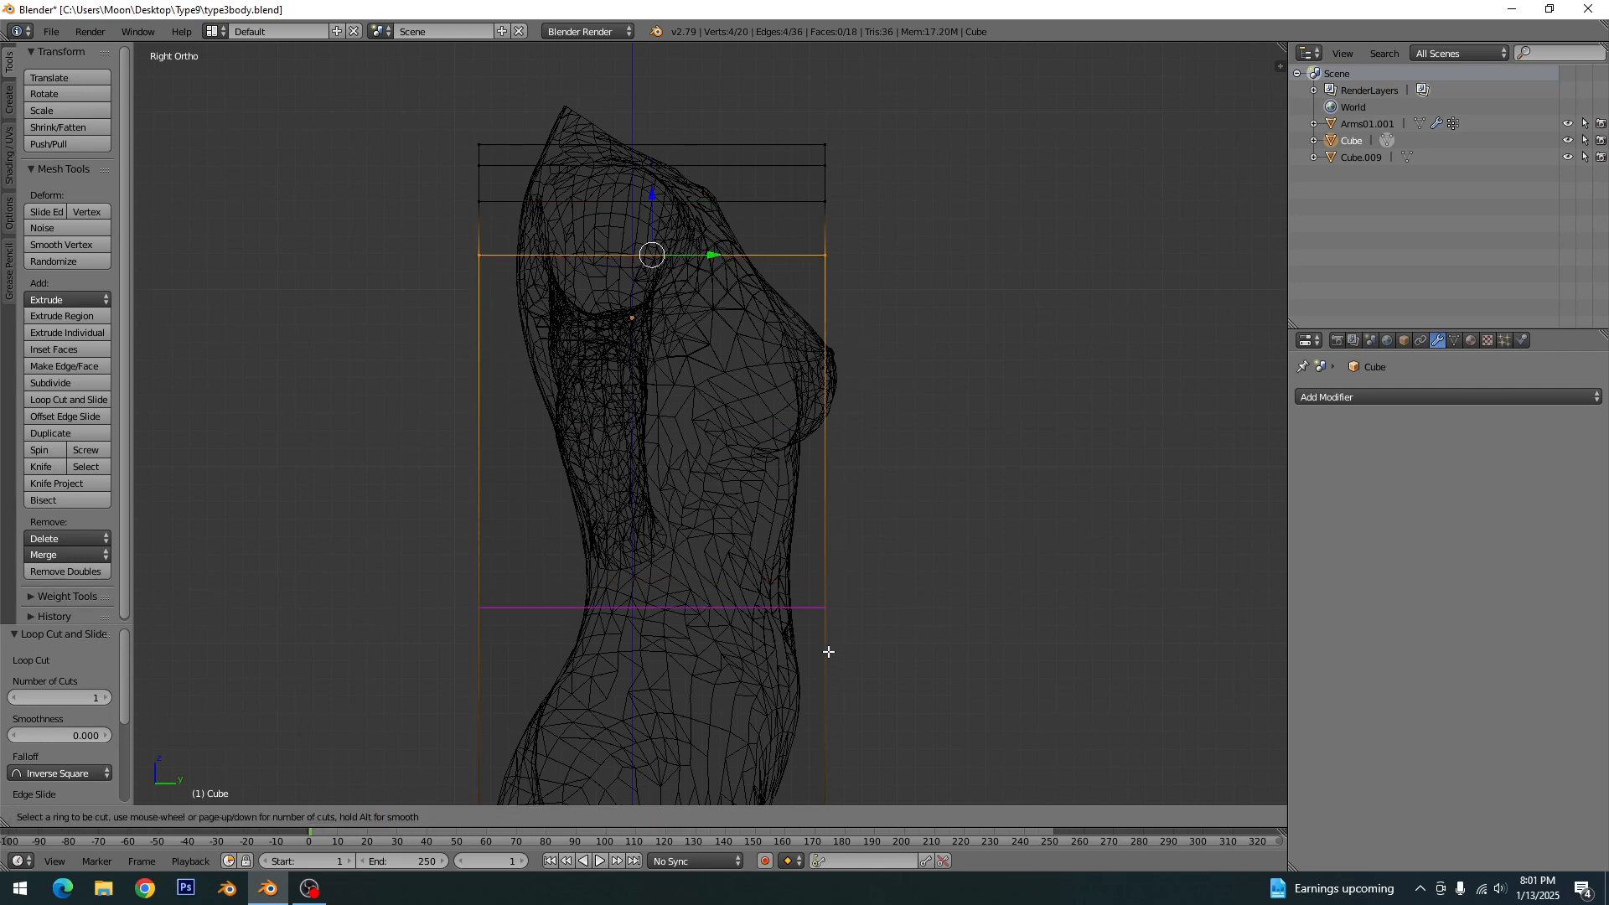
left_click(831, 620)
left_click(873, 355)
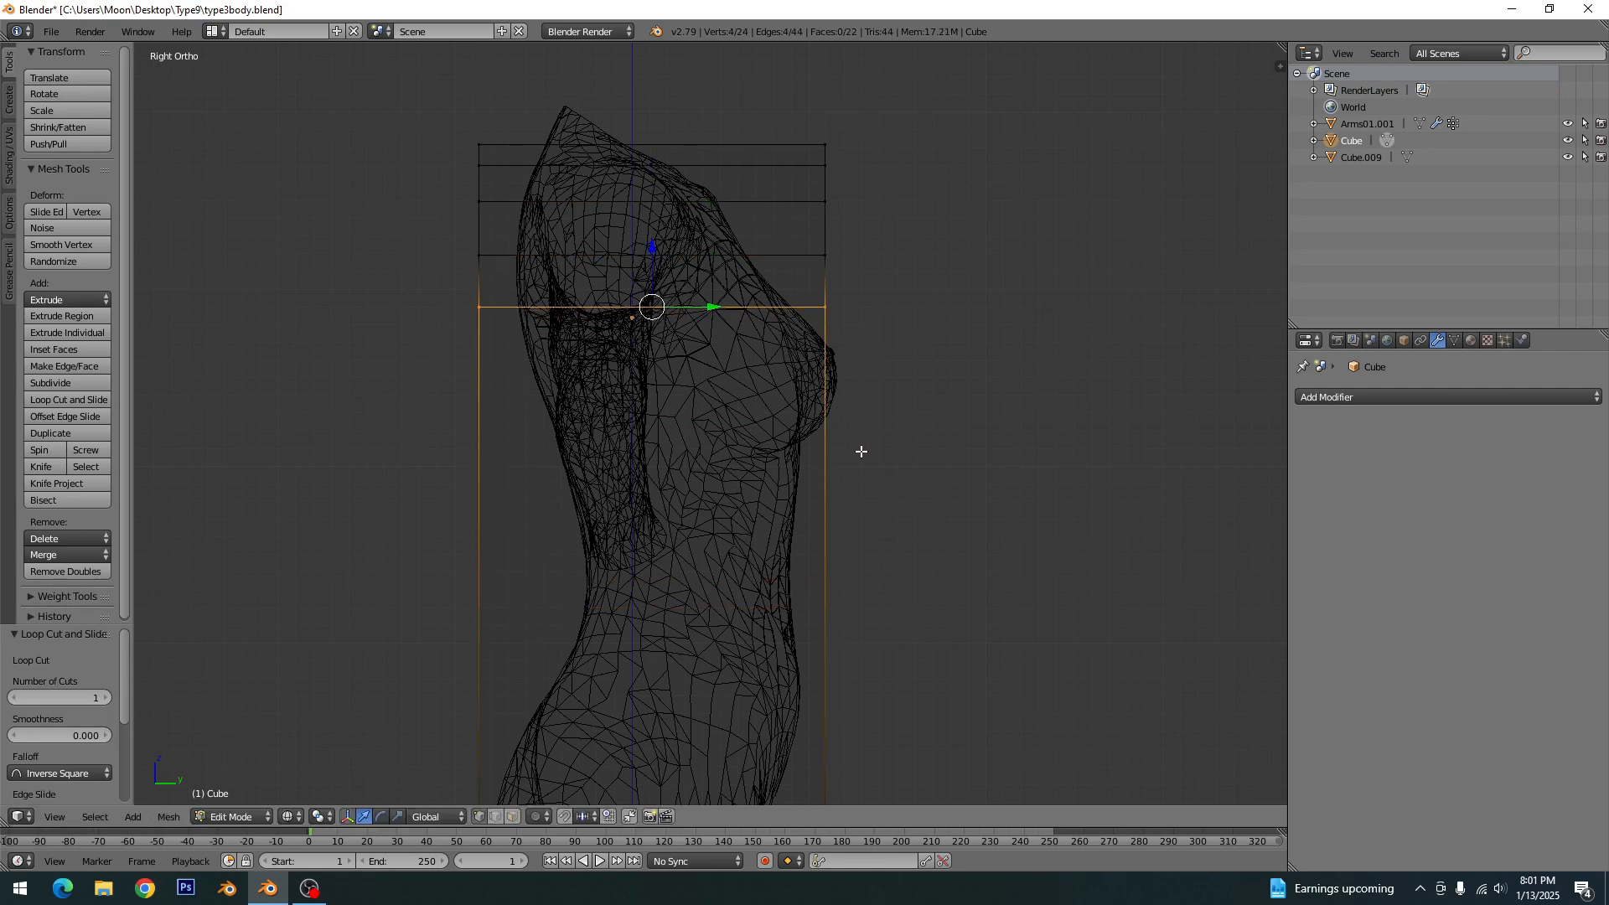
key("ctrl+r")
left_click(821, 655)
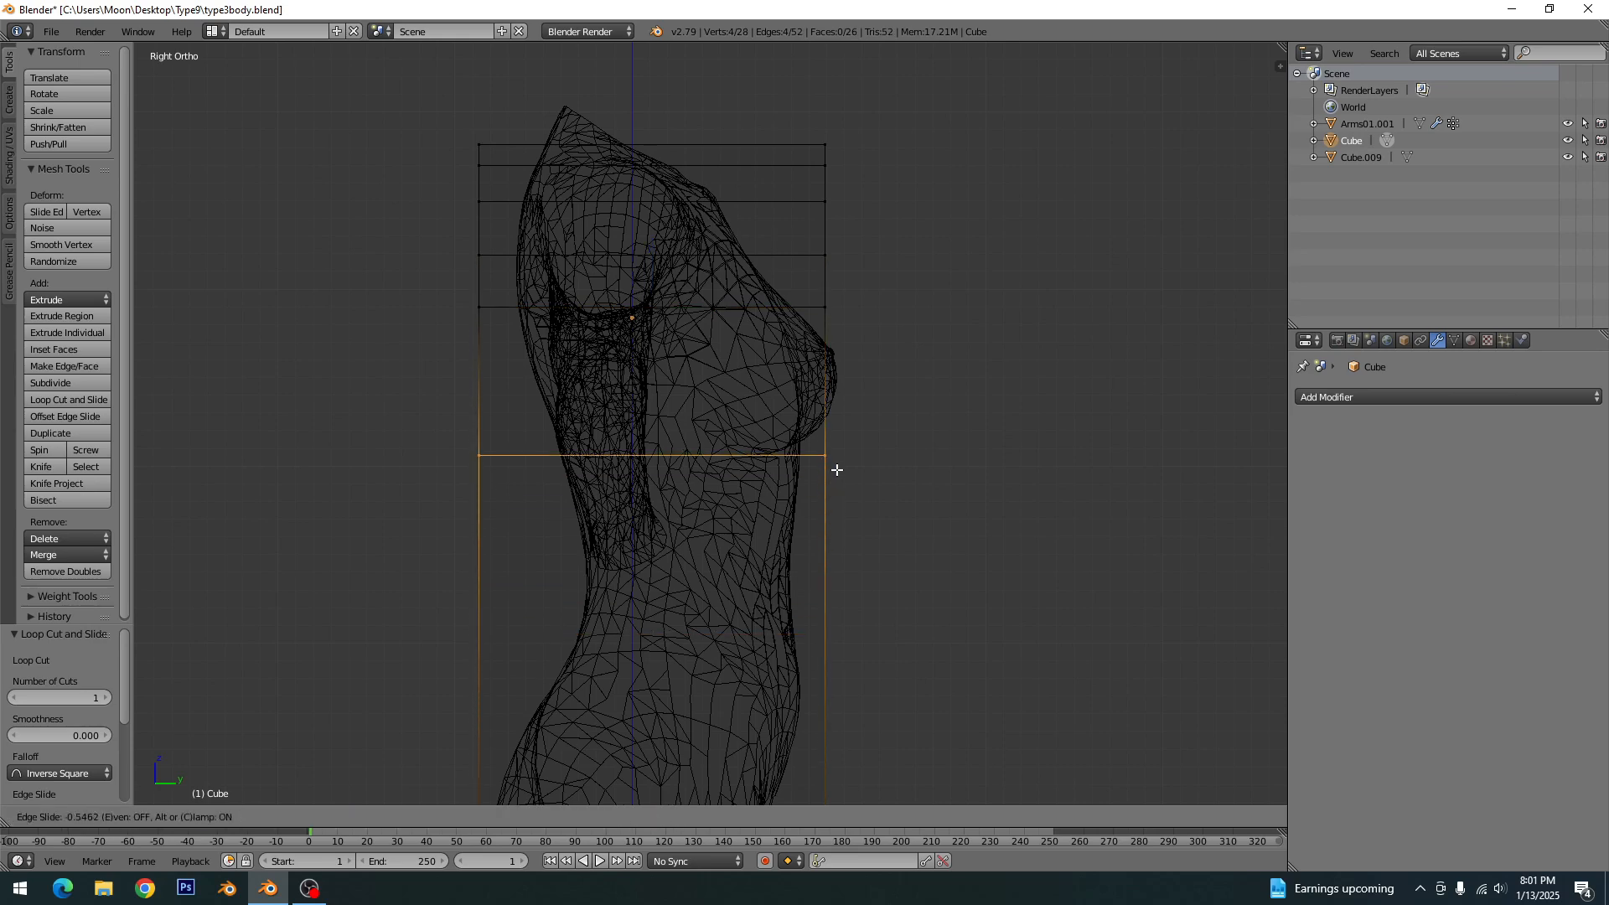
left_click(845, 384)
- Add three horizontal loop cuts to the box at the lower bust, just under the bust and across the ribcage
key("ctrl+r")
left_click(836, 717)
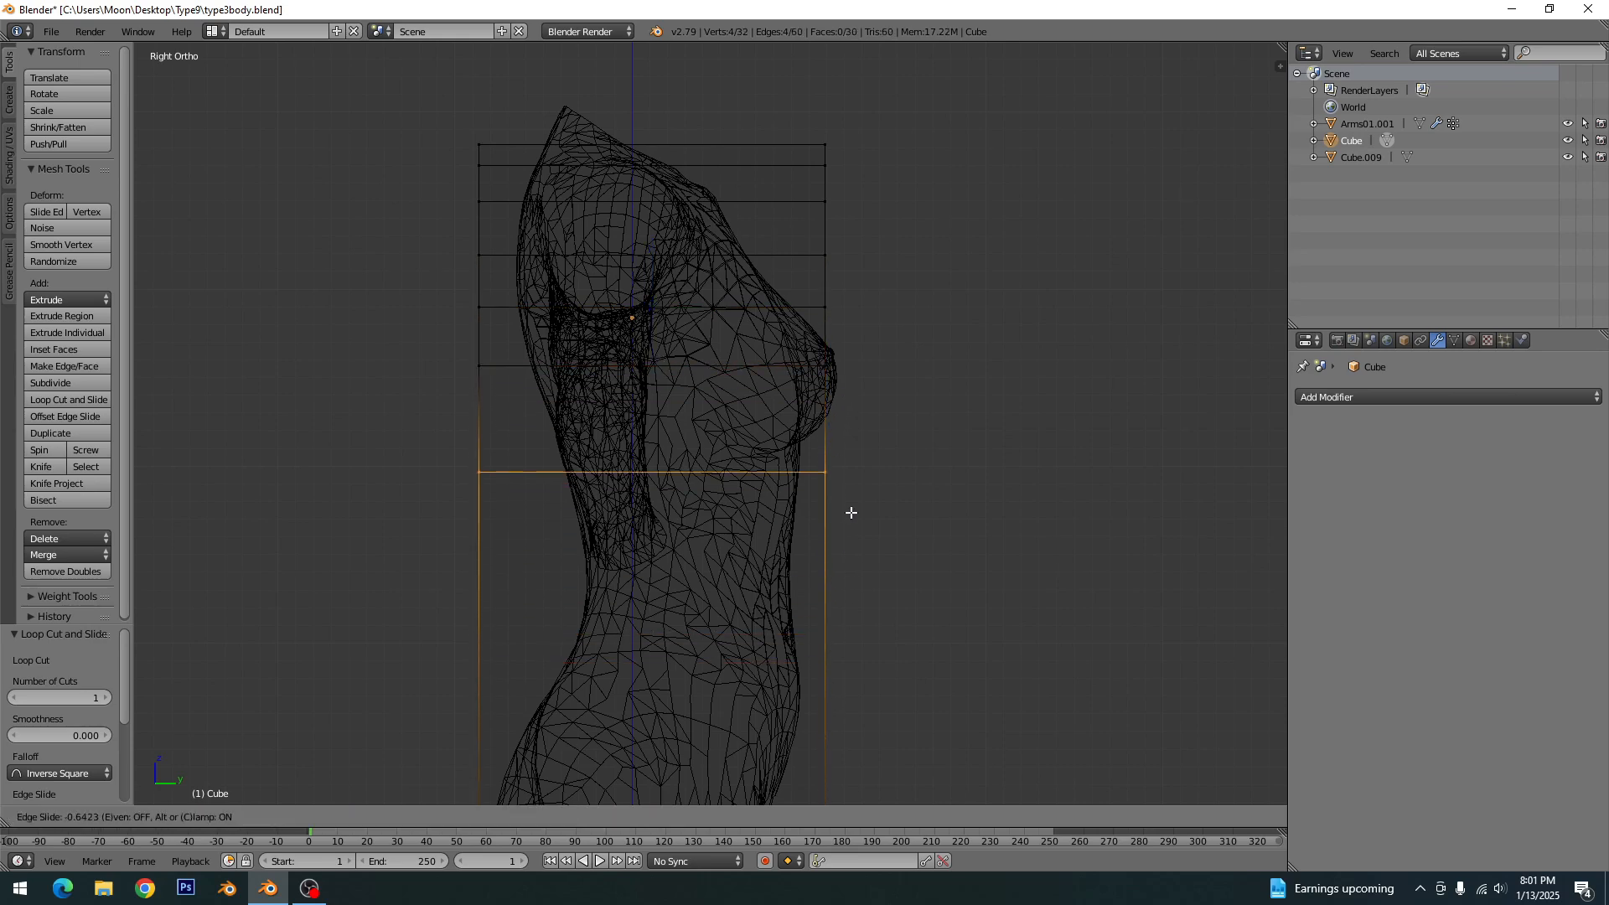
left_click(859, 474)
key("ctrl+r")
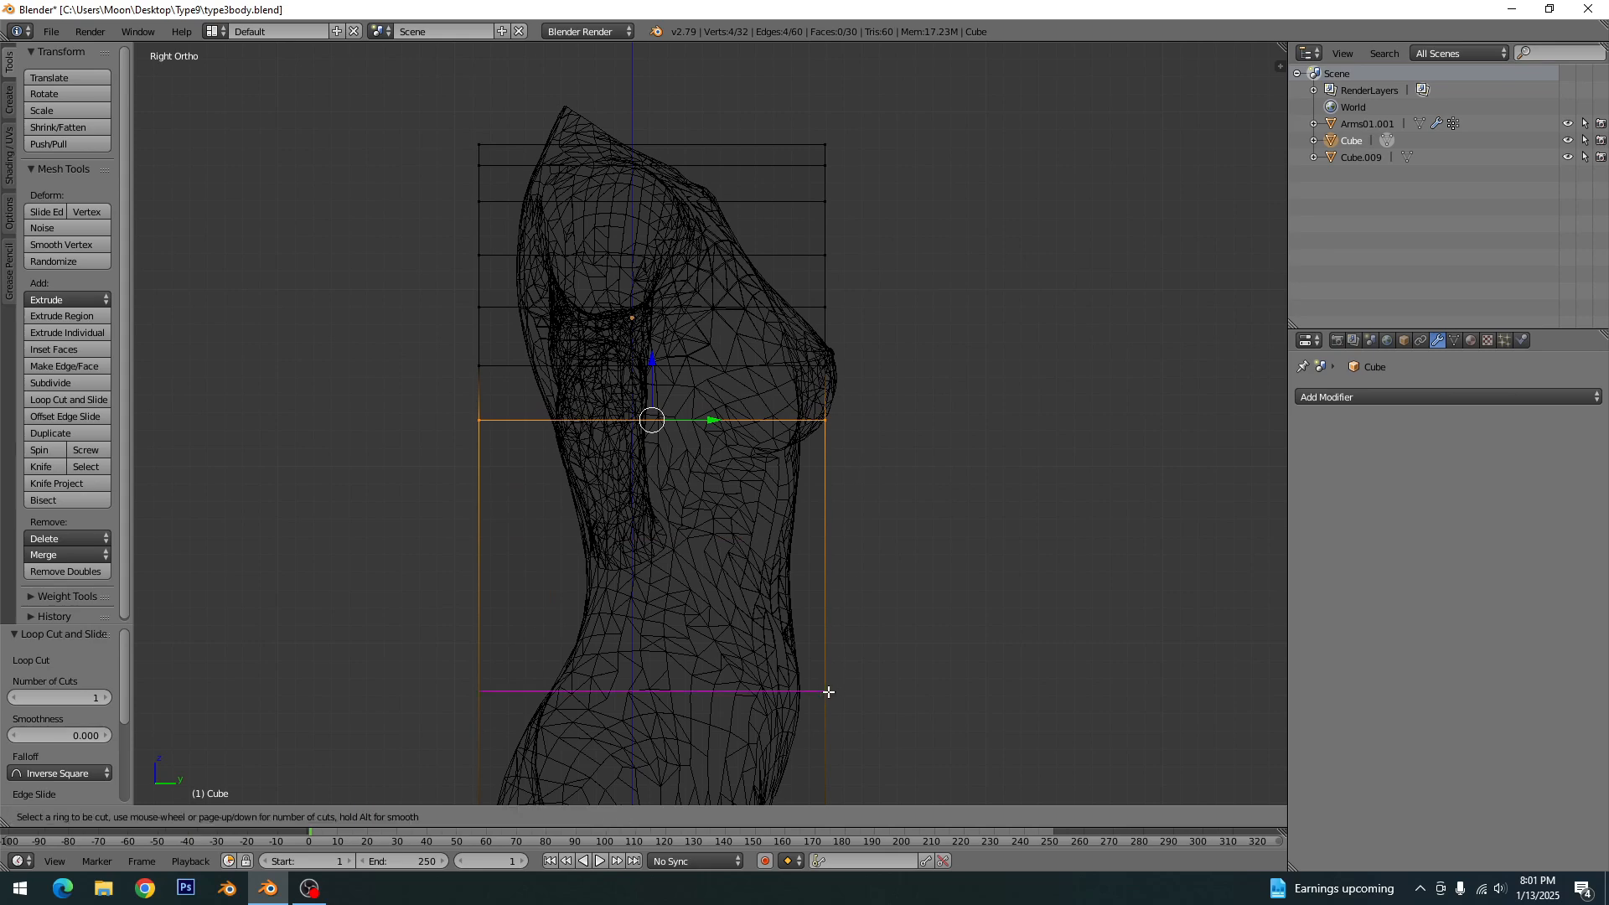
left_click(826, 690)
left_click(812, 457)
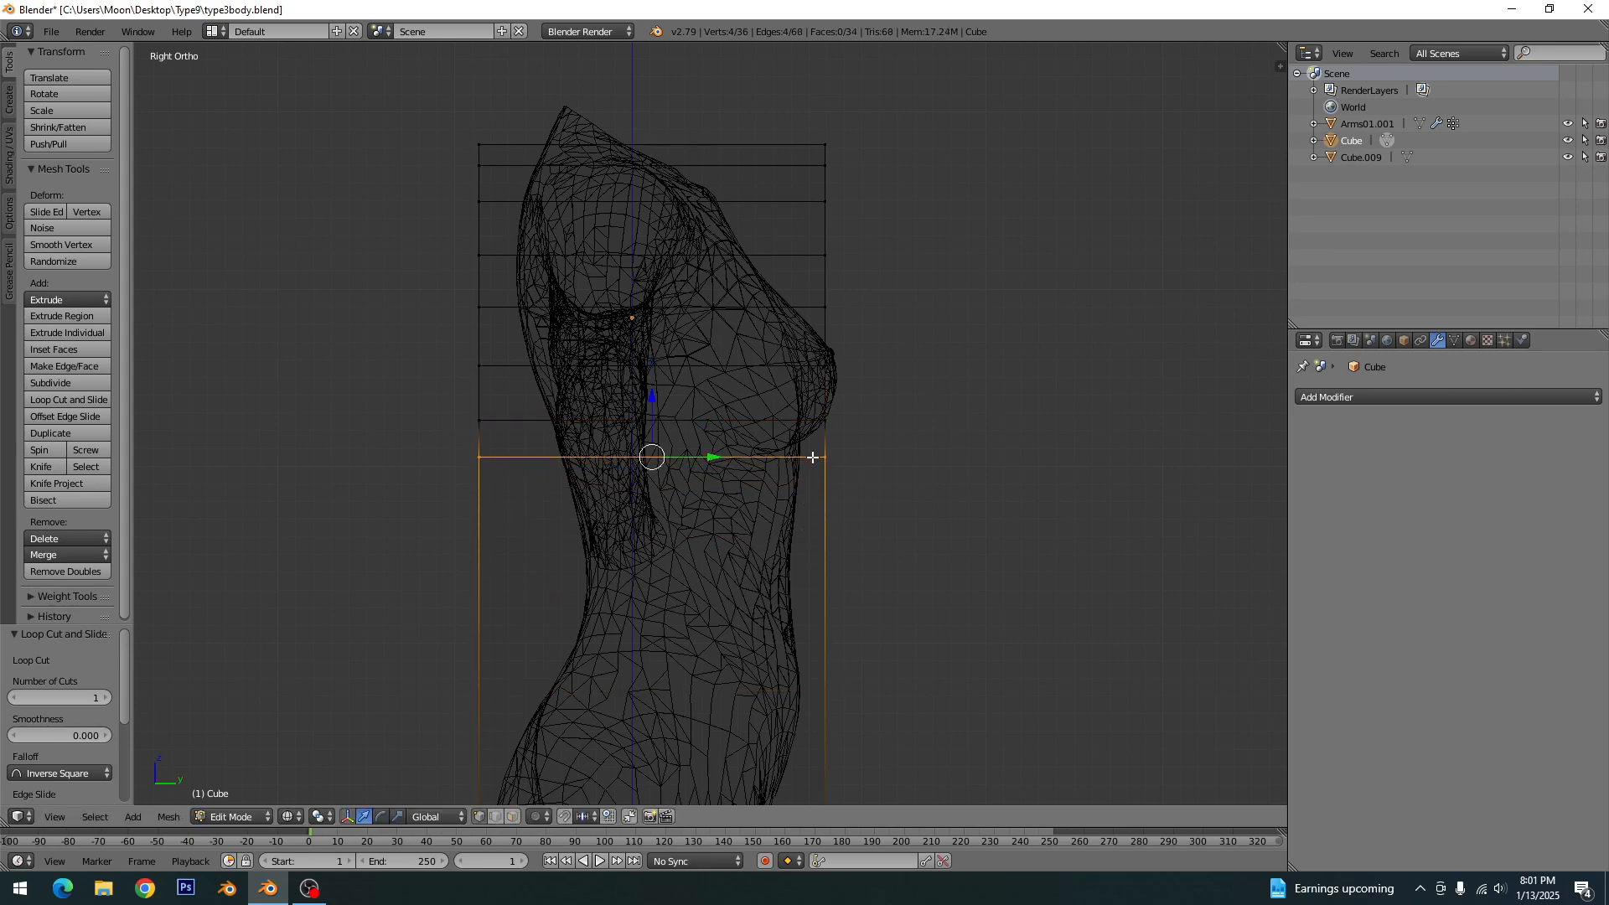
key("ctrl+r")
left_click(827, 703)
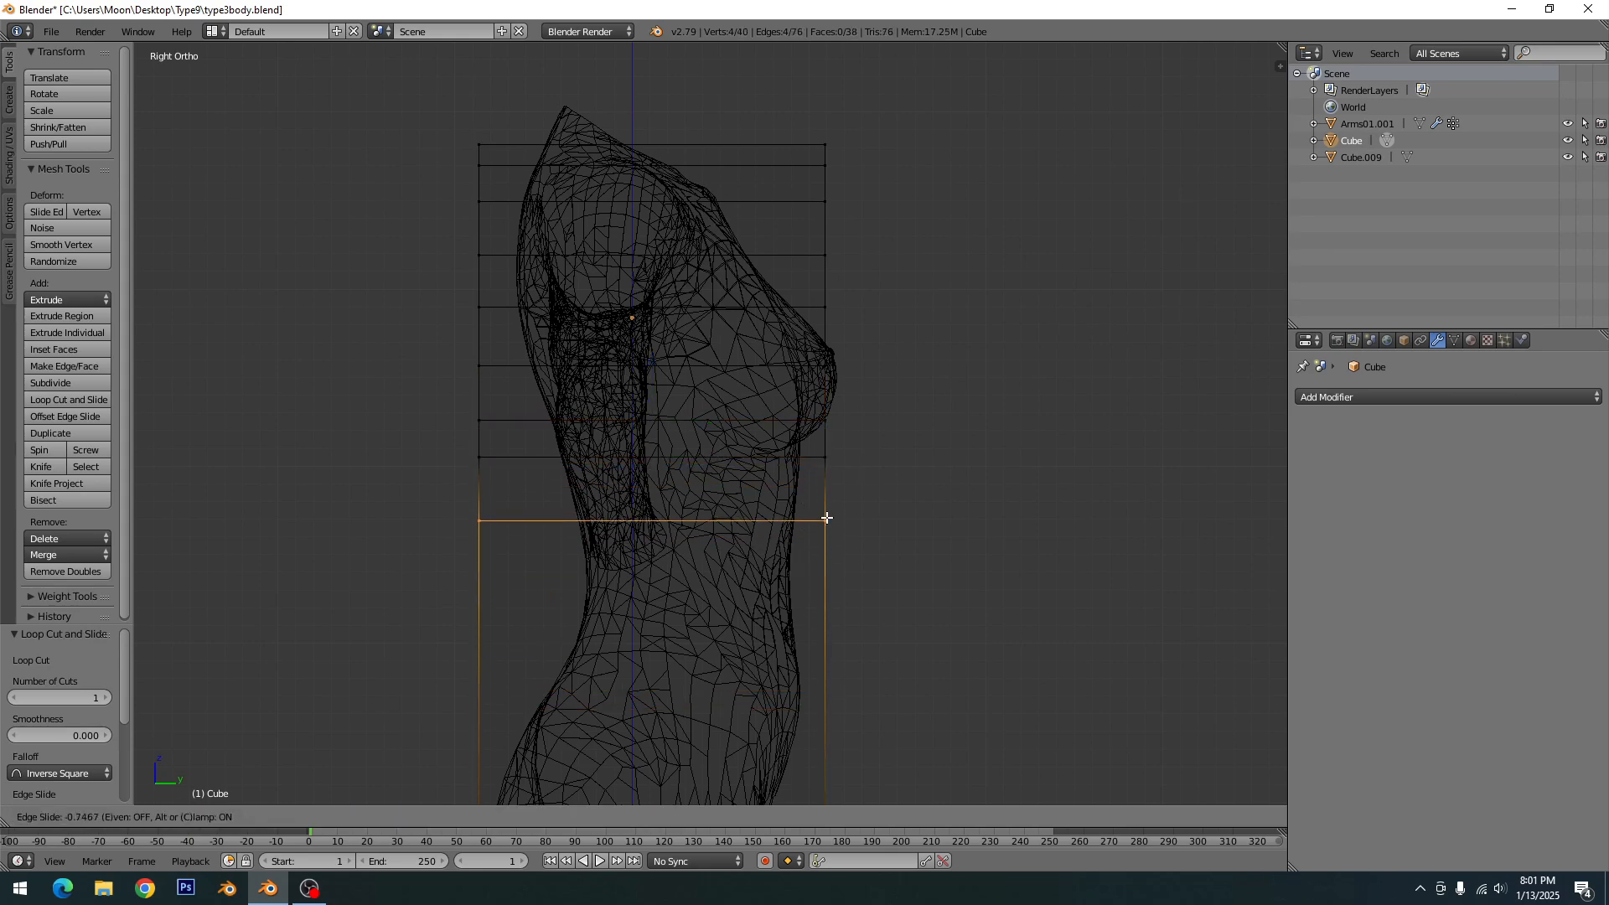
left_click(826, 520)
- Add two horizontal loop cuts to the box at the waist and just above the hips
key("ctrl+r")
left_click(837, 741)
left_click(832, 604)
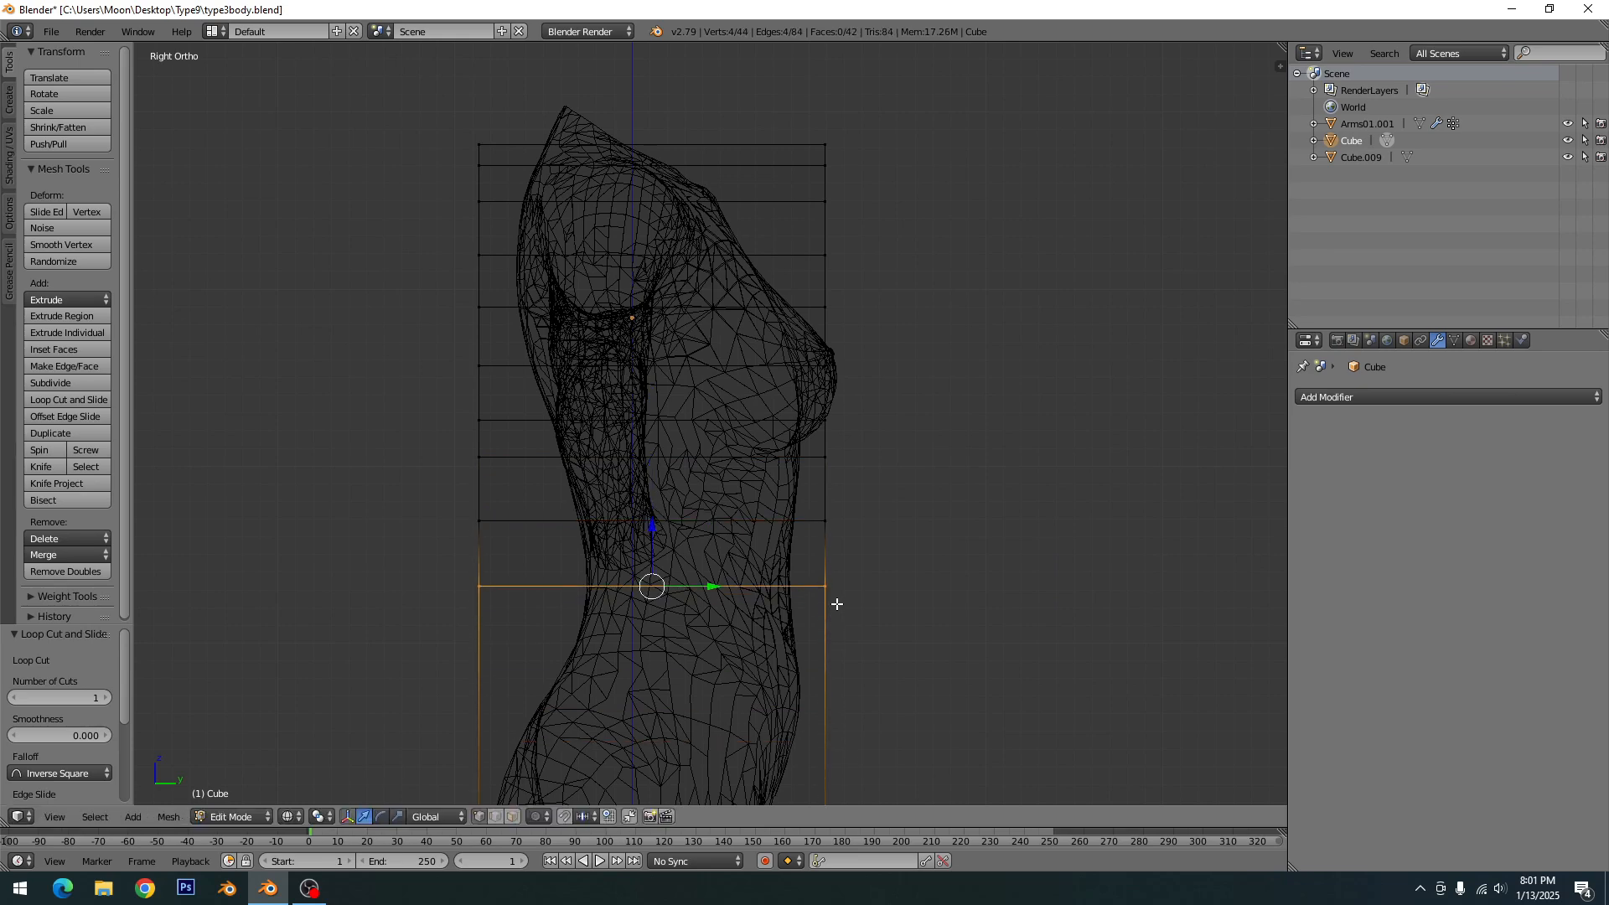
key("ctrl+r")
left_click(822, 763)
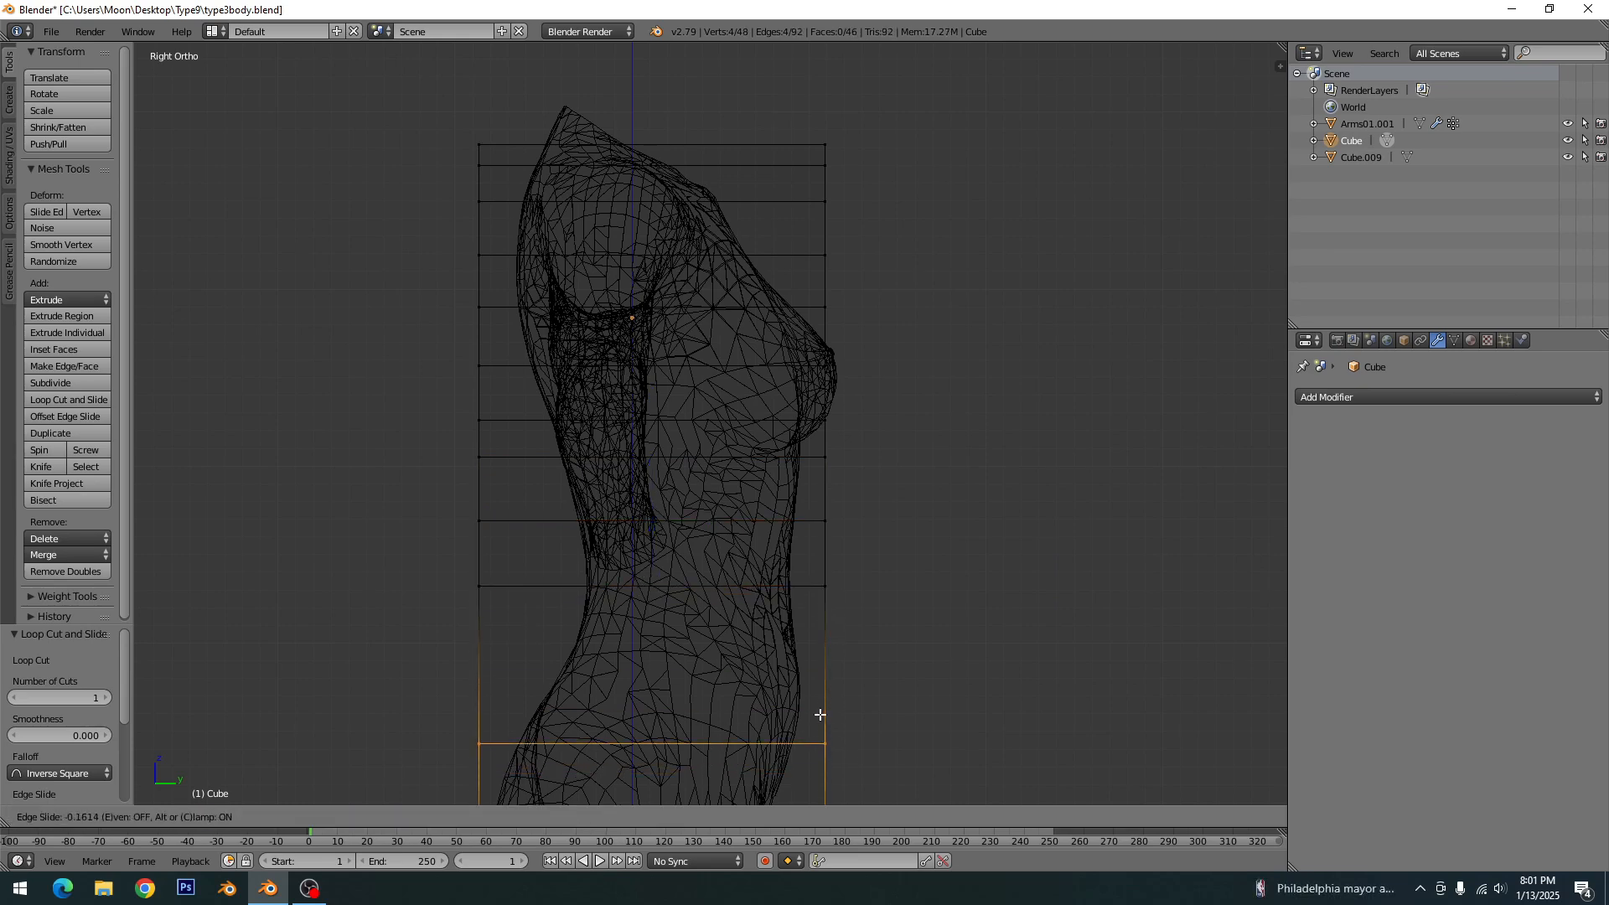
left_click(822, 656)
- Add three horizontal loop cuts to the box at the upper hips, across the buttocks and just above its bottom edge
middle_click_drag(833, 733, 867, 493, "shift")
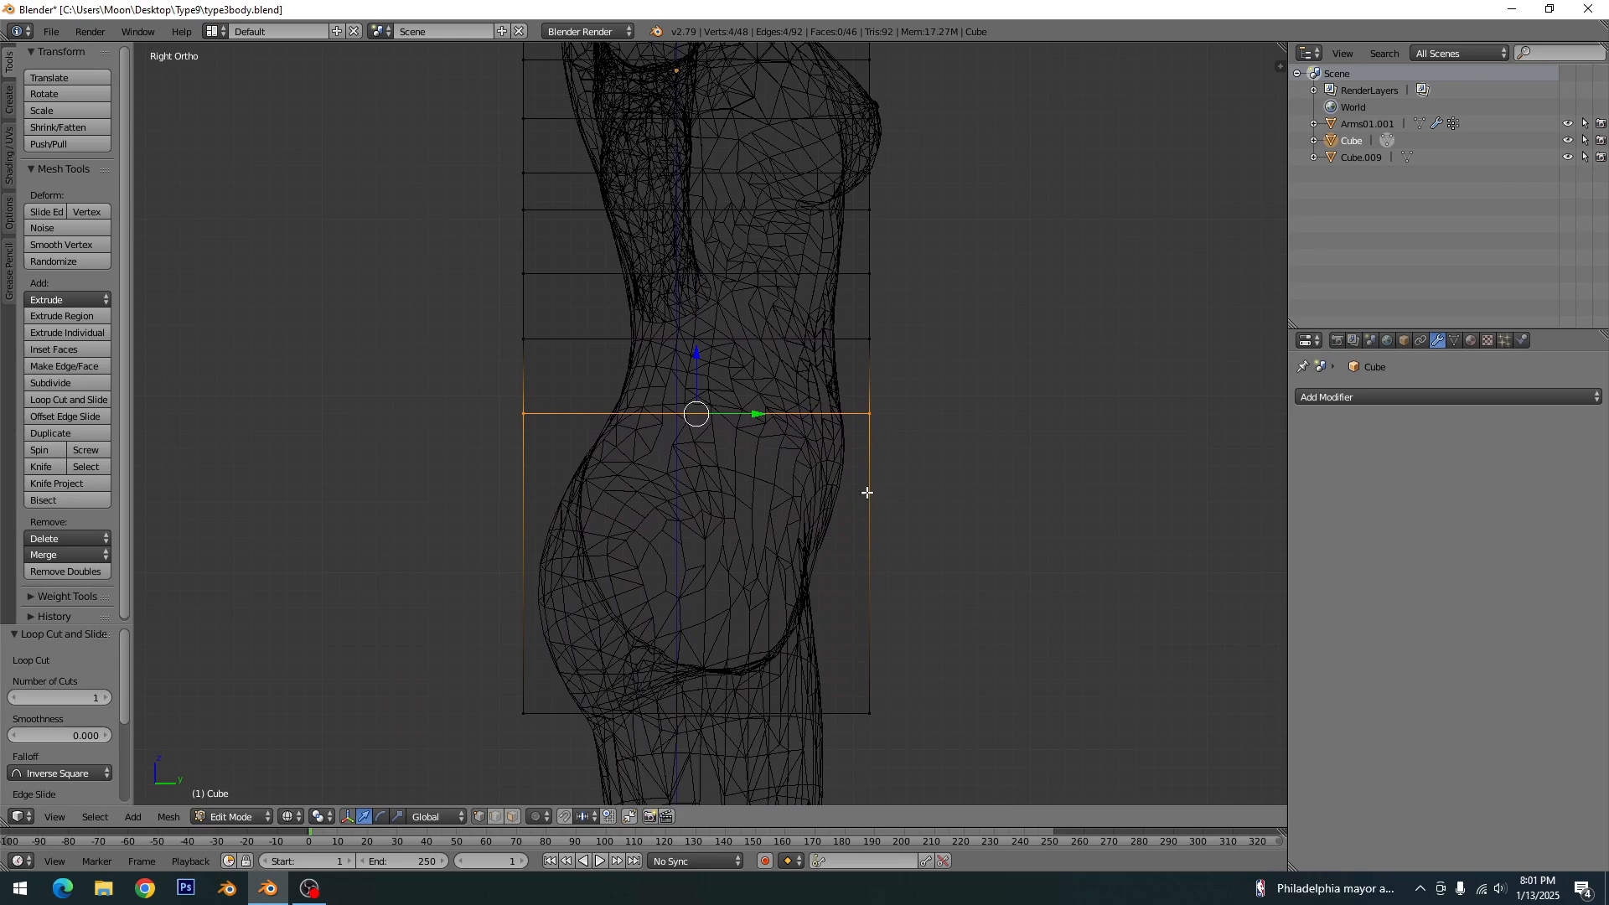
key("ctrl+r")
left_click(871, 653)
left_click(869, 571)
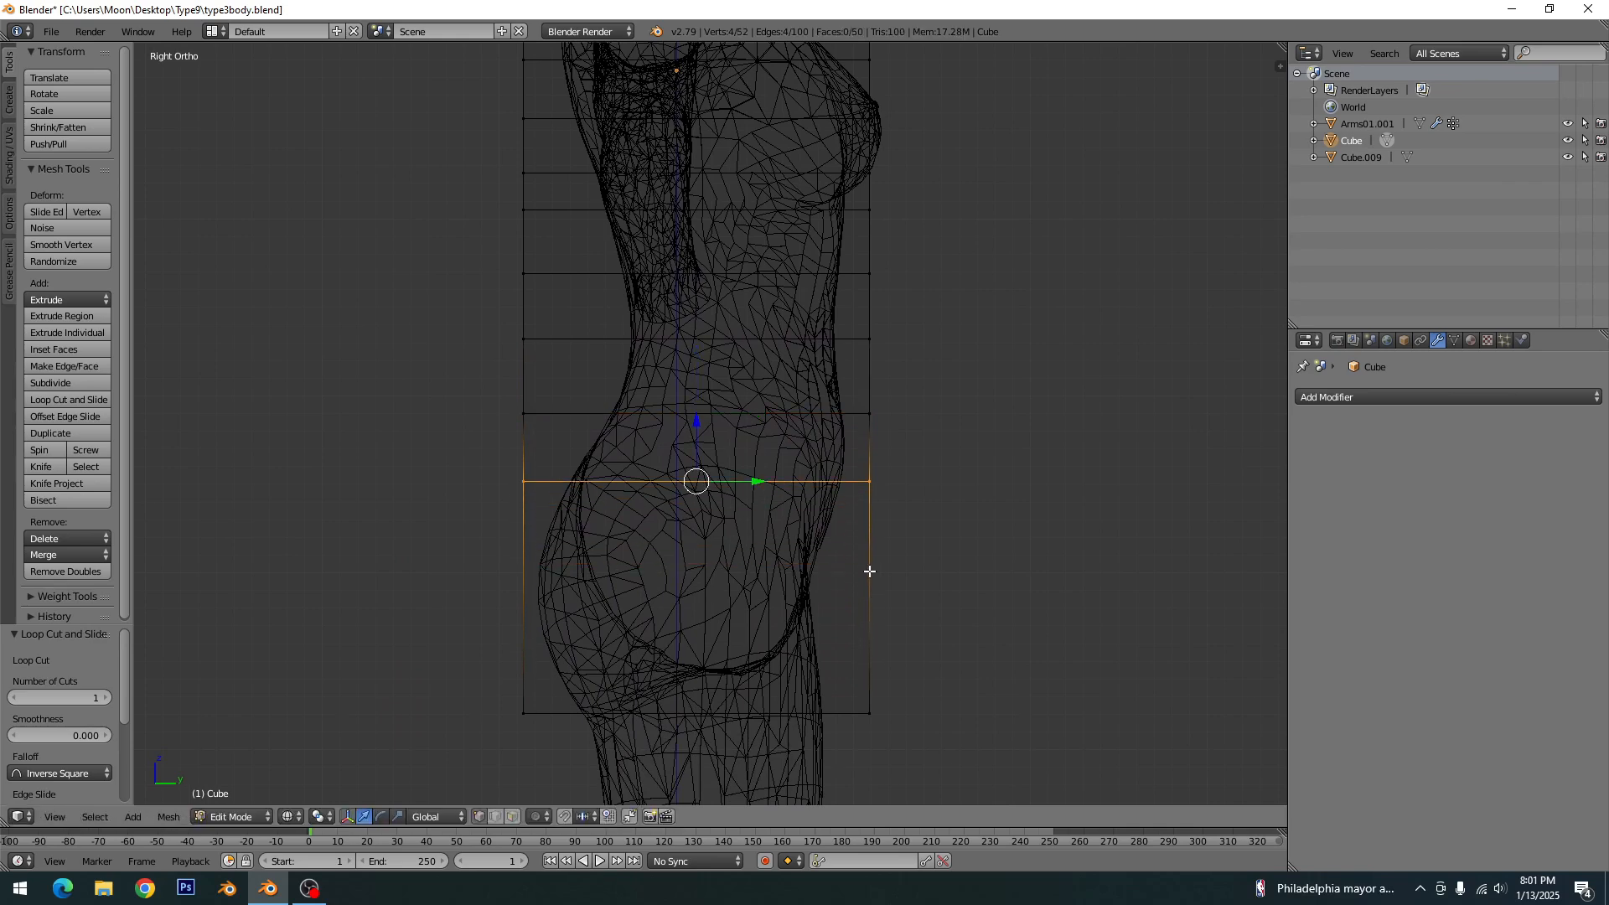
key("ctrl+r")
left_click(869, 665)
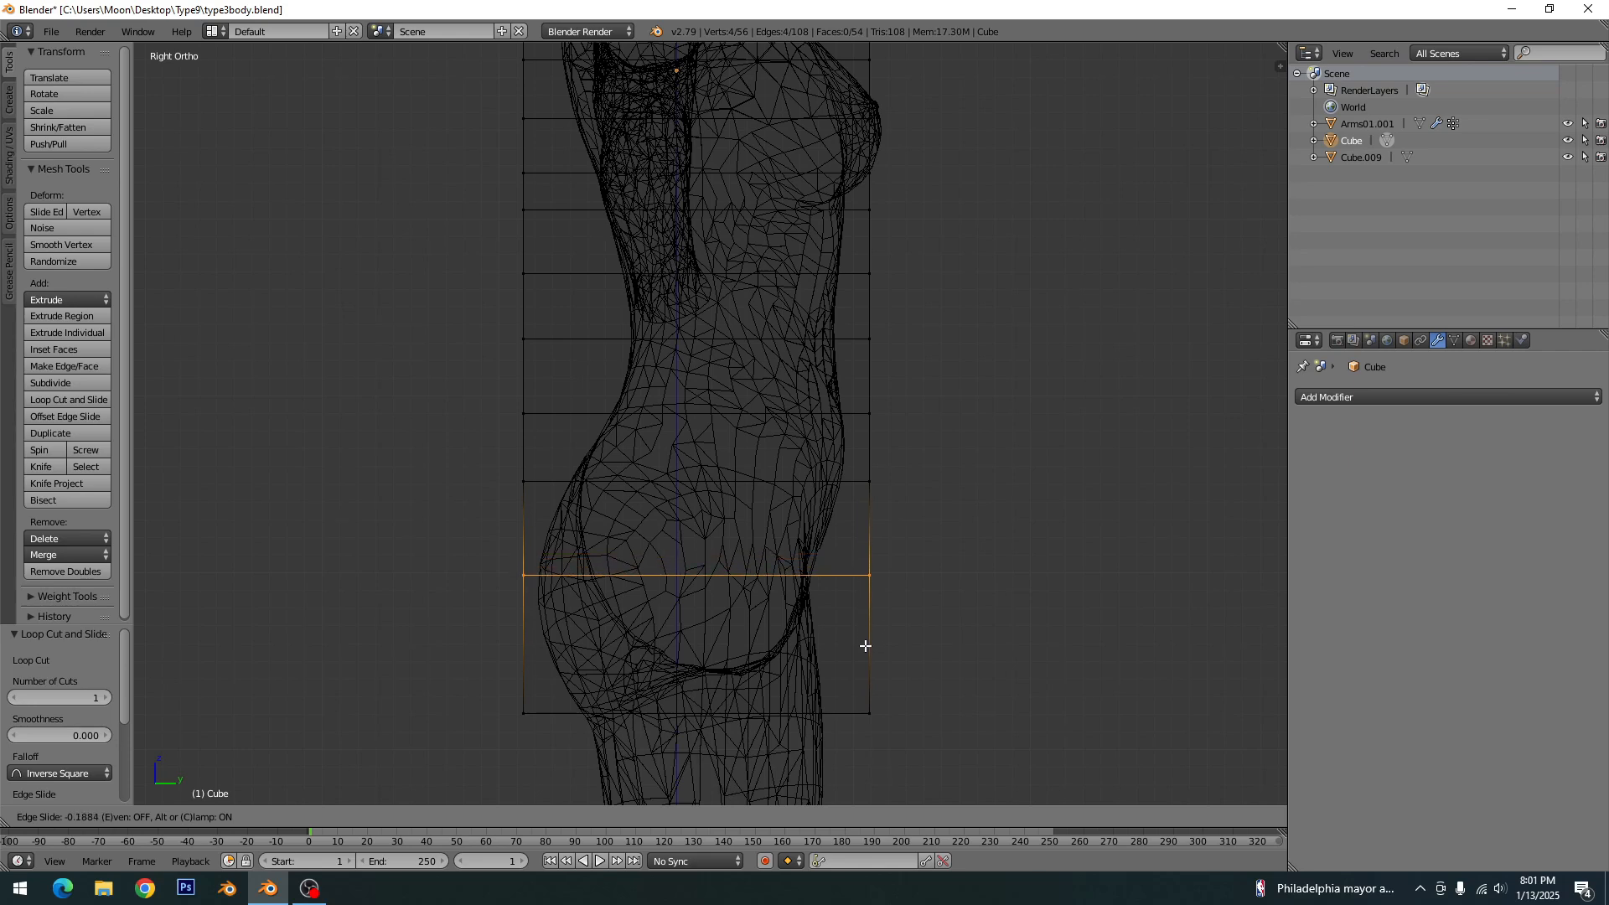
left_click(866, 646)
key("ctrl+r")
left_click(854, 691)
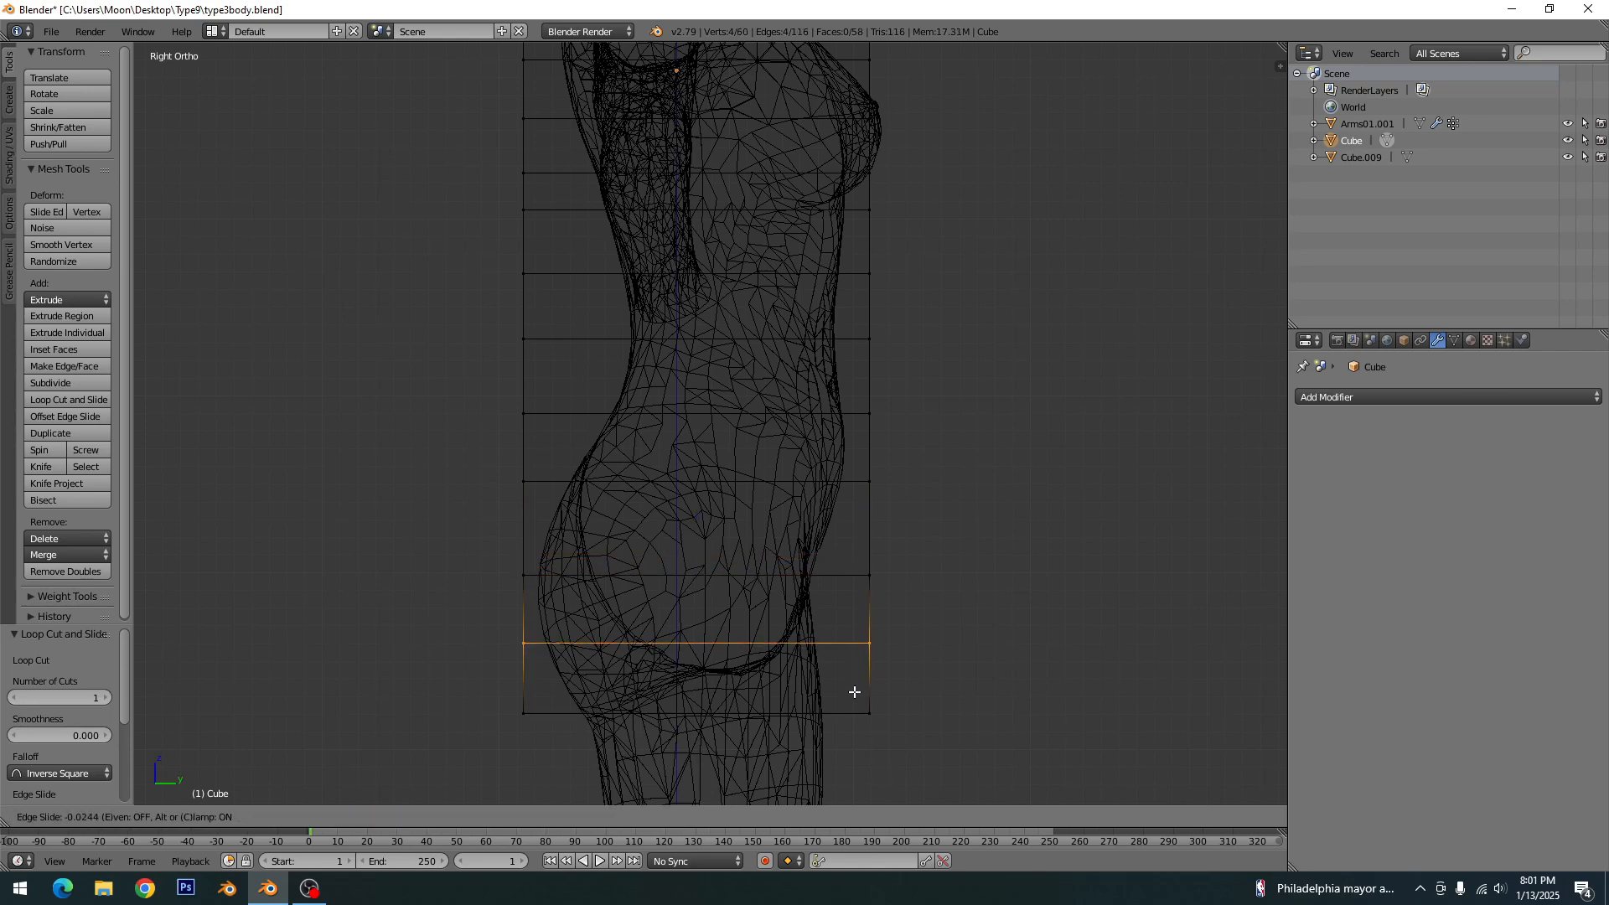
left_click(853, 696)
key("a")
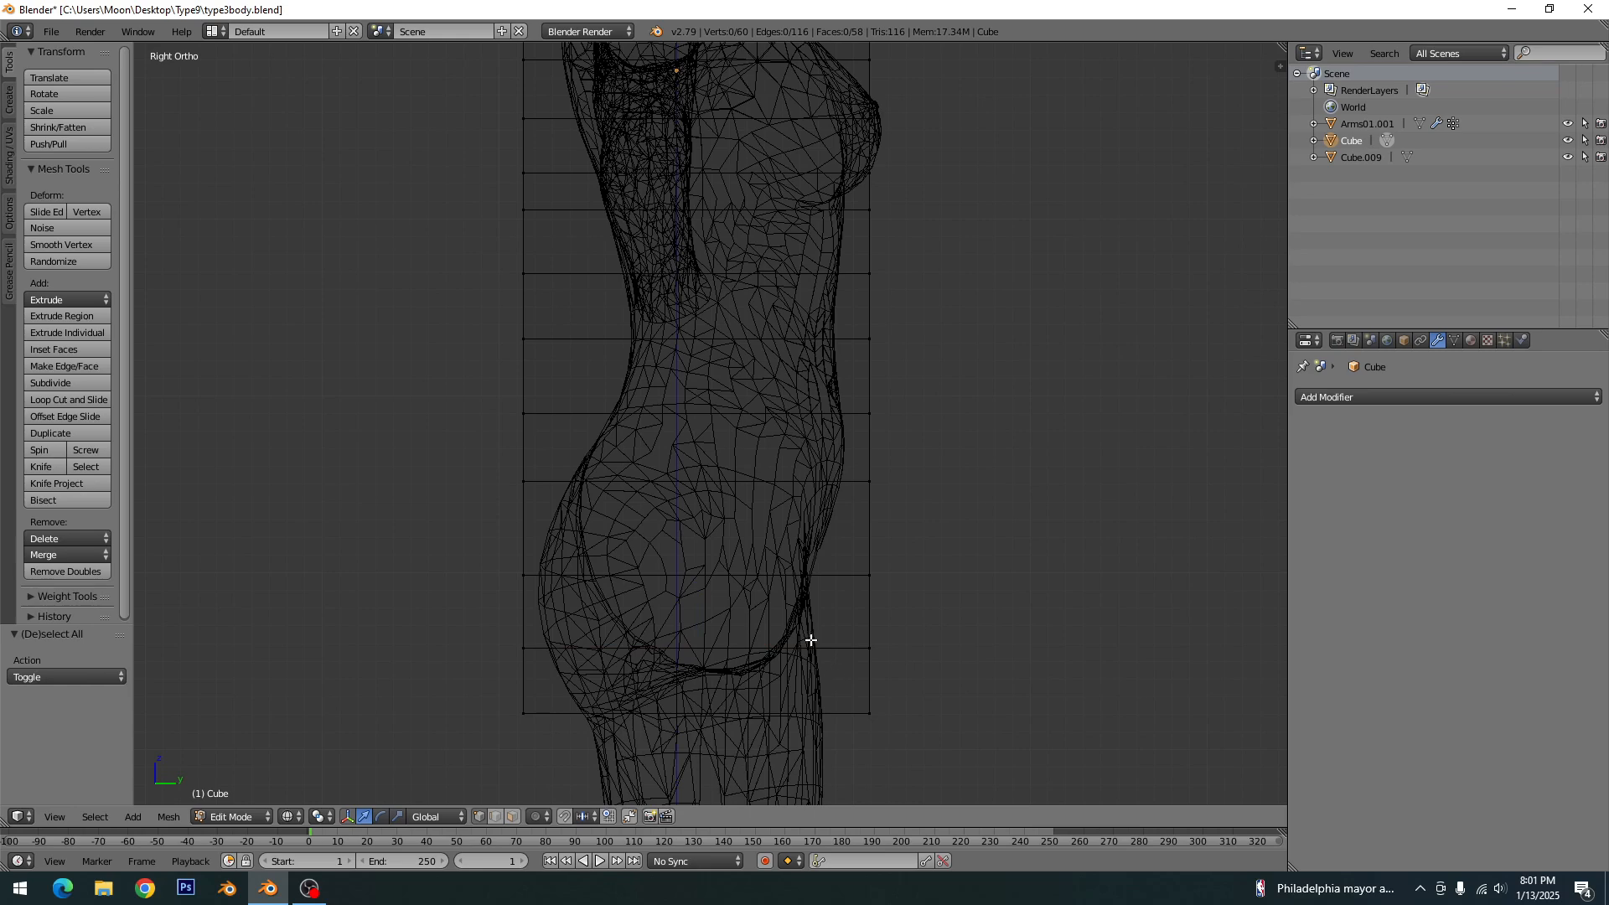
- Move the front vertices of the box's two lowest rows in to the front of the thighs
middle_click_drag(854, 288, 735, 304, "shift")
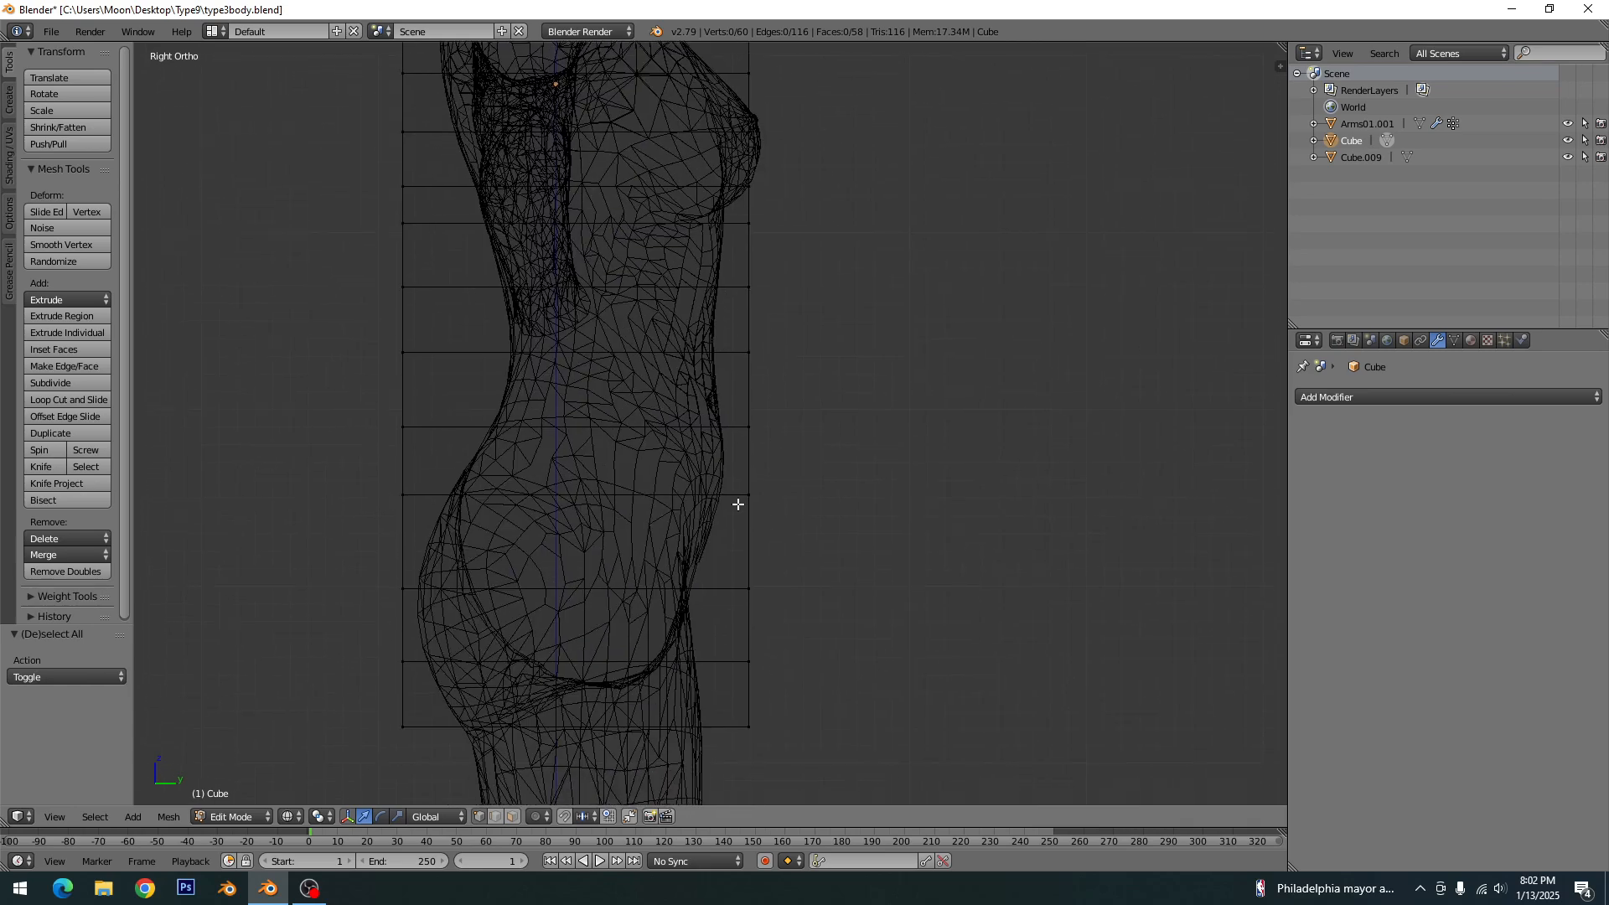
middle_click_drag(731, 532, 765, 425, "shift")
scroll(765, 503, "up", 1)
key("c")
left_click(806, 651)
right_click(807, 653)
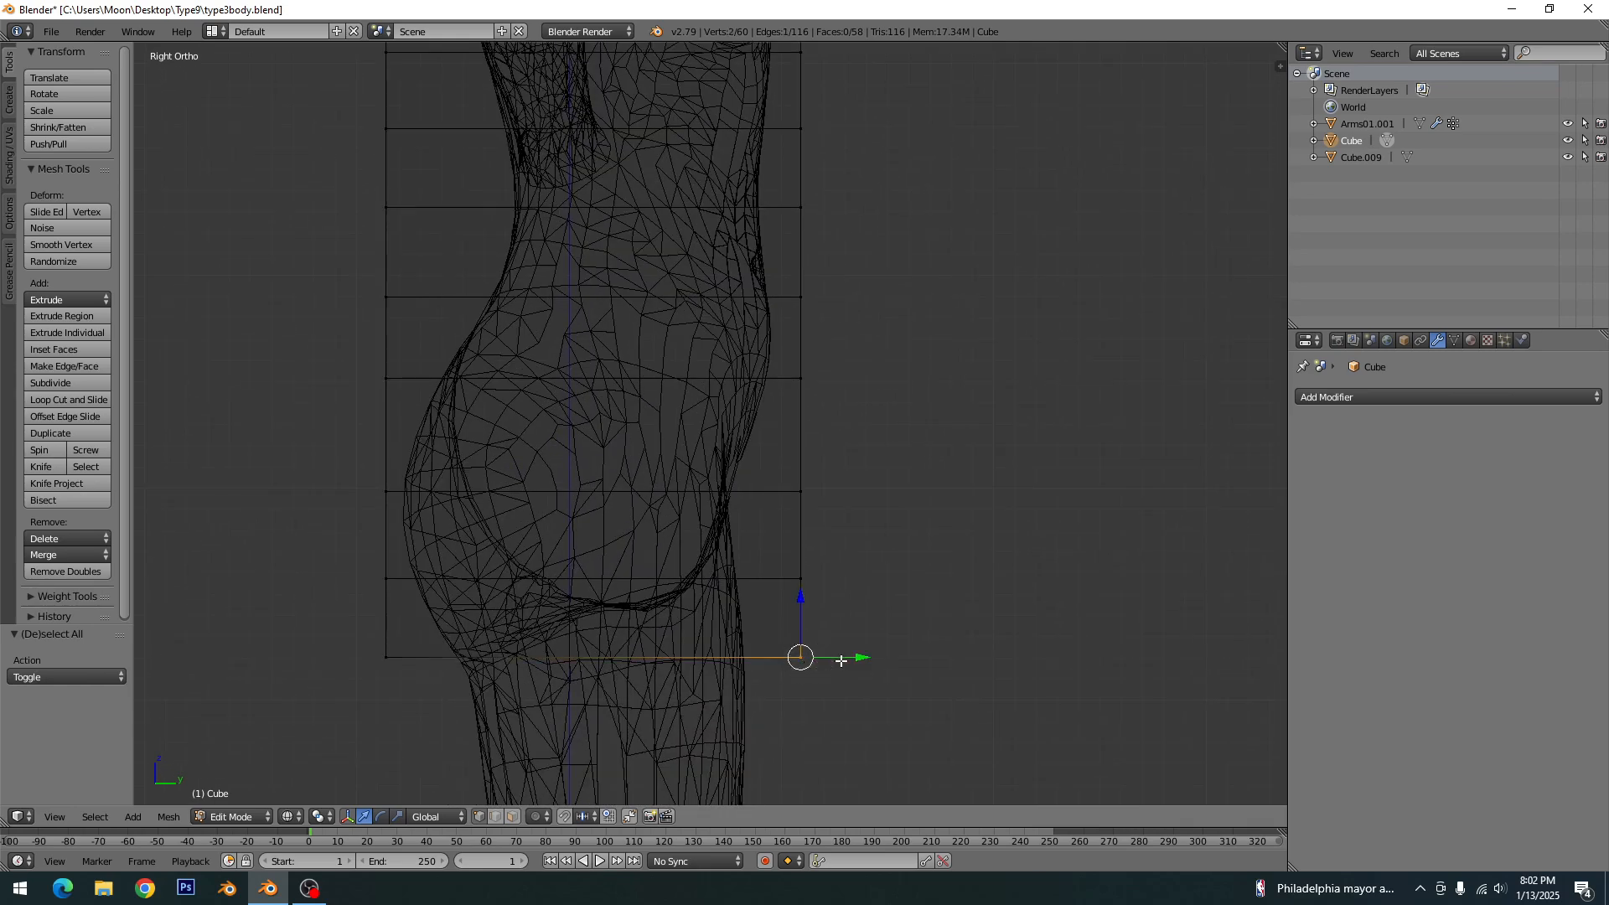
left_click_drag(852, 659, 805, 641)
right_click(800, 579)
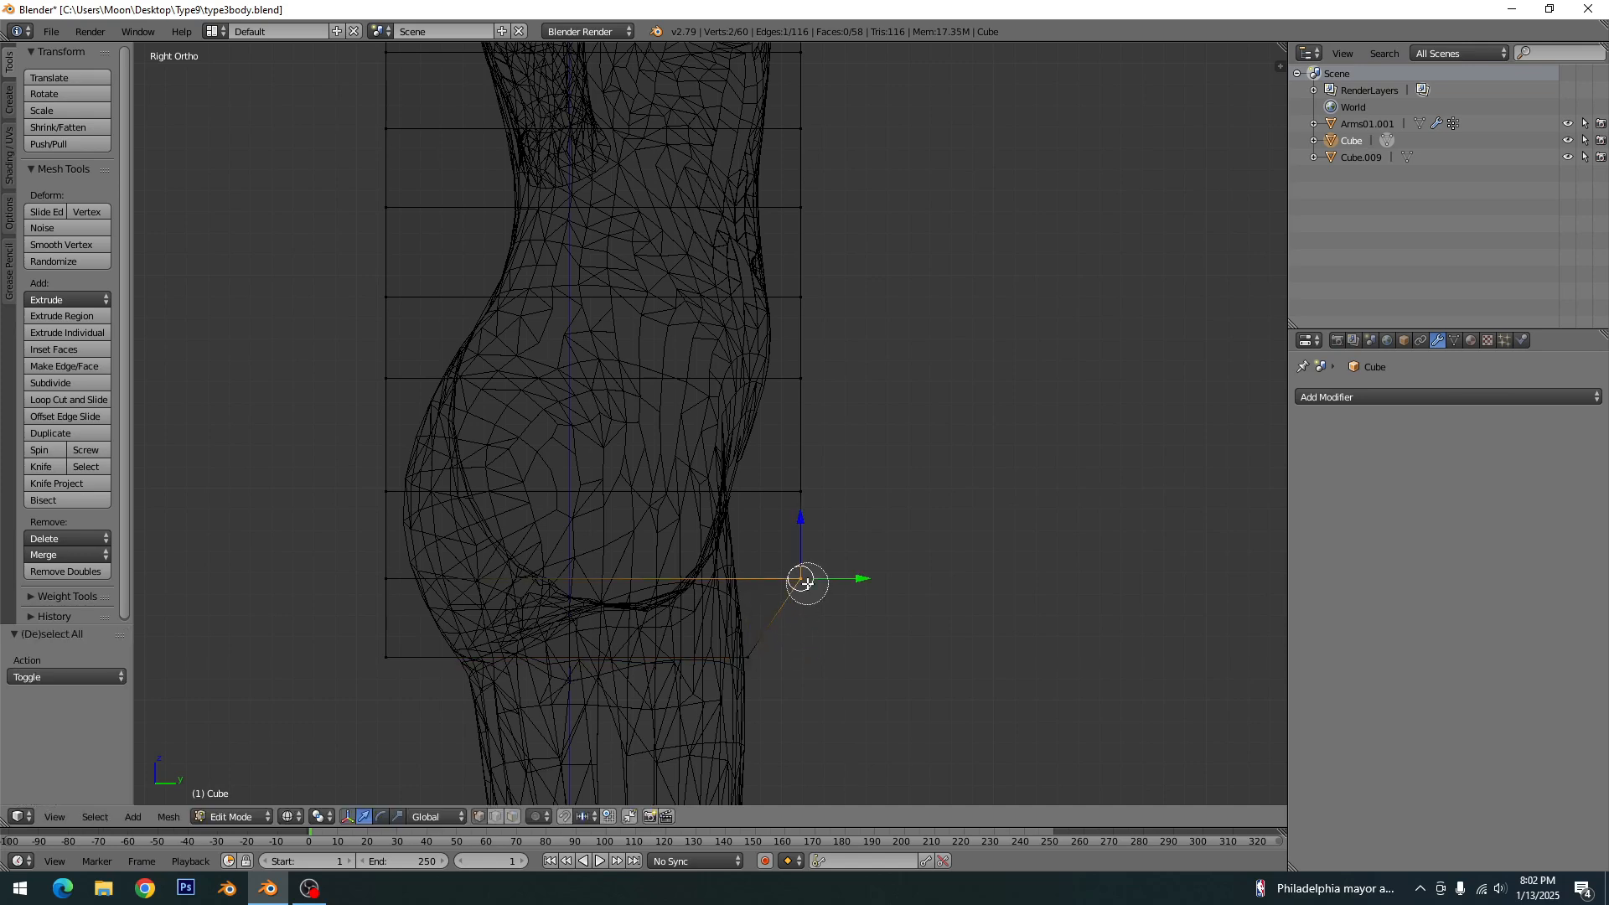
left_click_drag(862, 578, 801, 575)
key("a")
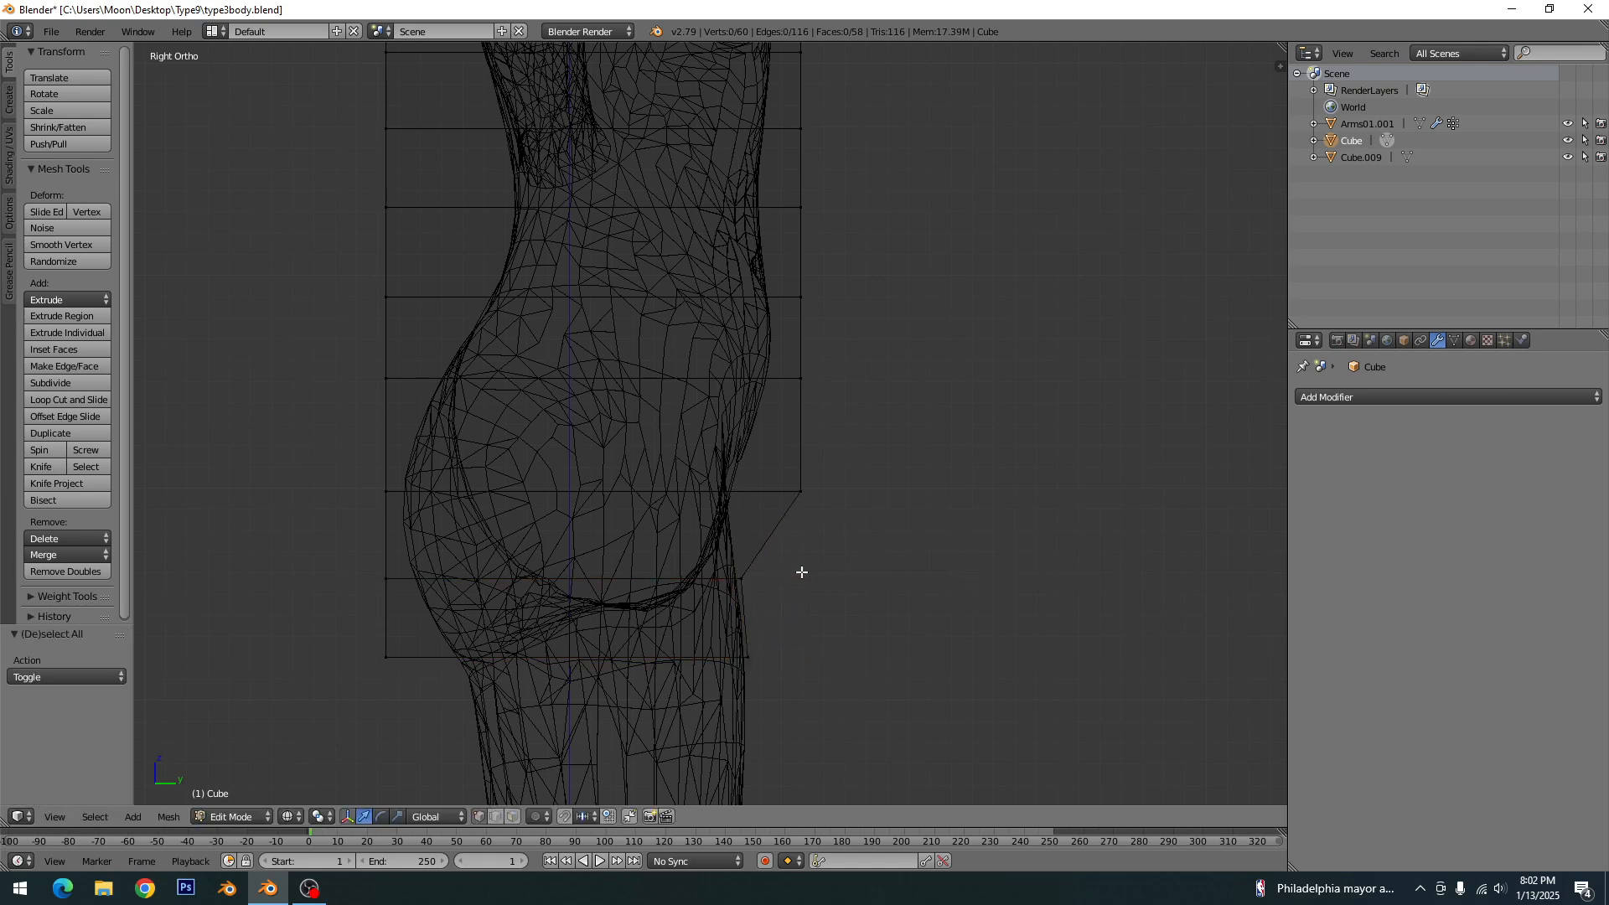
- Pull the box's front vertices at the hips and lower belly in to the body's front contour
key("c")
left_click(804, 498)
right_click(806, 498)
left_click_drag(862, 491, 819, 489)
left_click_drag(818, 489, 798, 489)
left_click(823, 507)
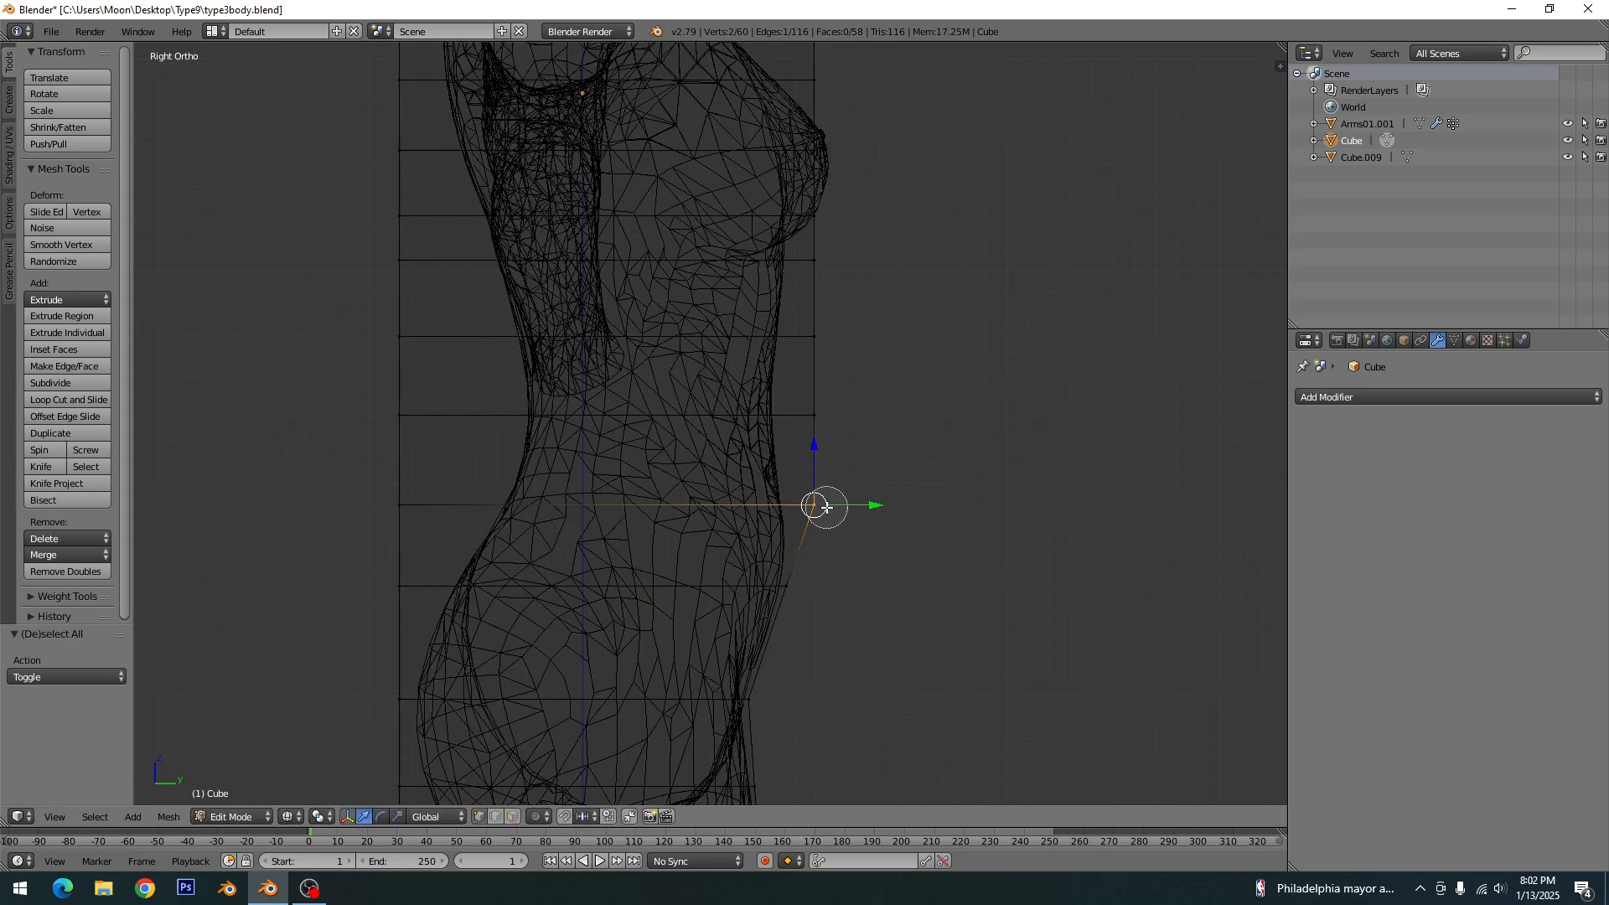
left_click(813, 450)
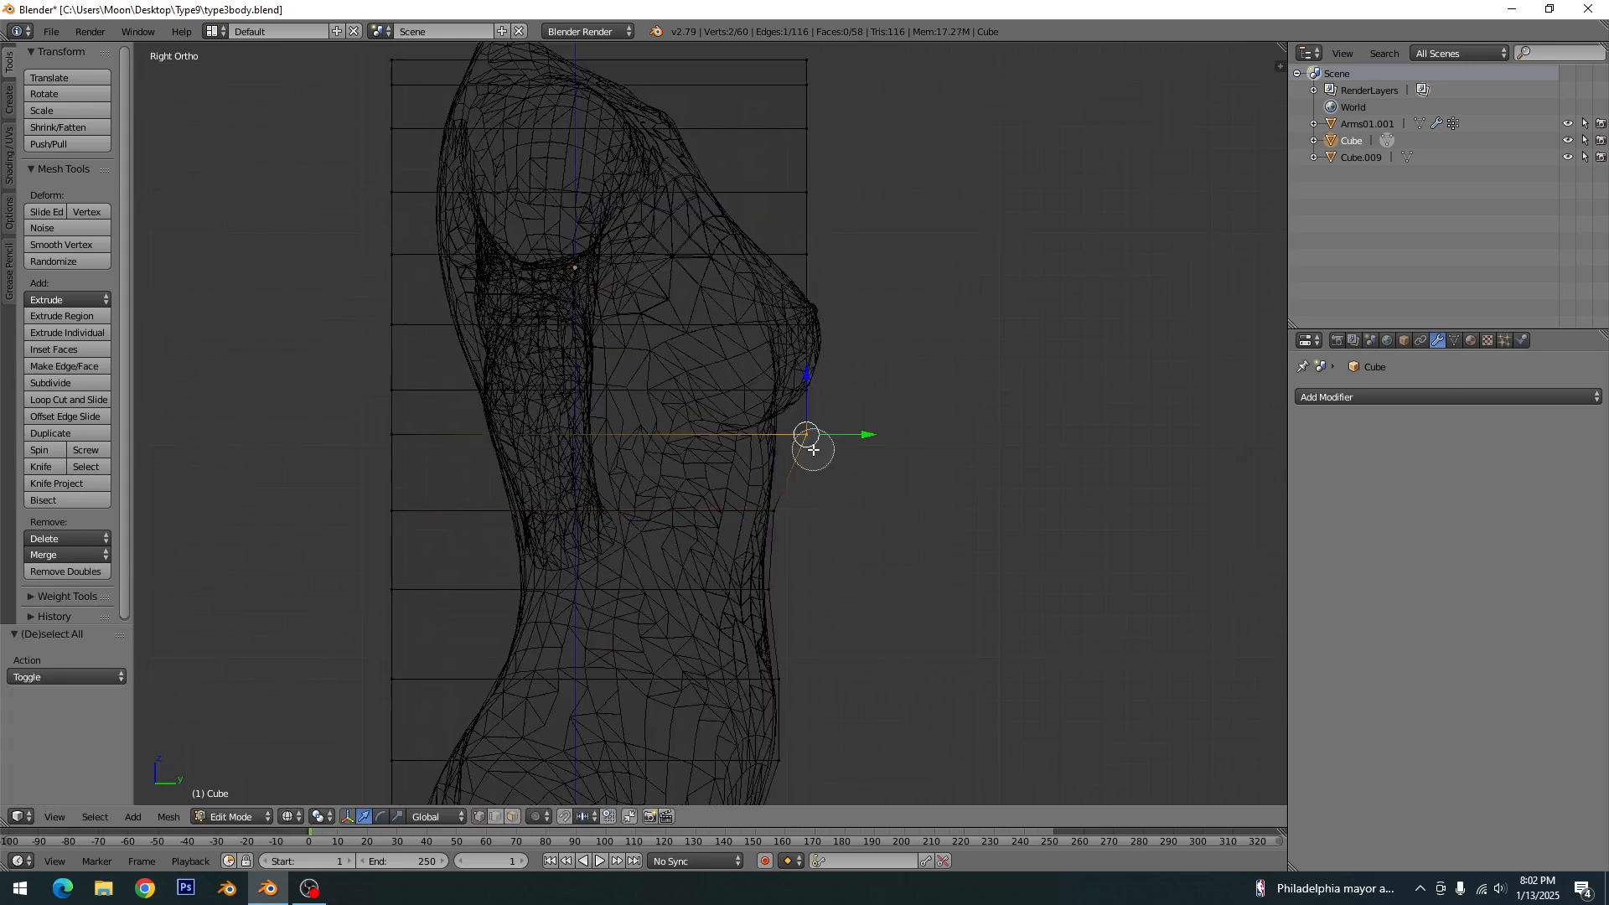
left_click_drag(868, 434, 843, 435)
- Pull the box's front vertices from the waist up to the top edge in to follow the bust and chest contour
middle_click_drag(825, 369, 836, 476, "shift")
left_click_drag(877, 362, 838, 365)
left_click_drag(876, 300, 785, 300)
left_click_drag(876, 168, 650, 168)
- Move the box's back vertices from the shoulders down to the buttocks in to the body's back contour and save the file
left_click_drag(462, 300, 500, 302)
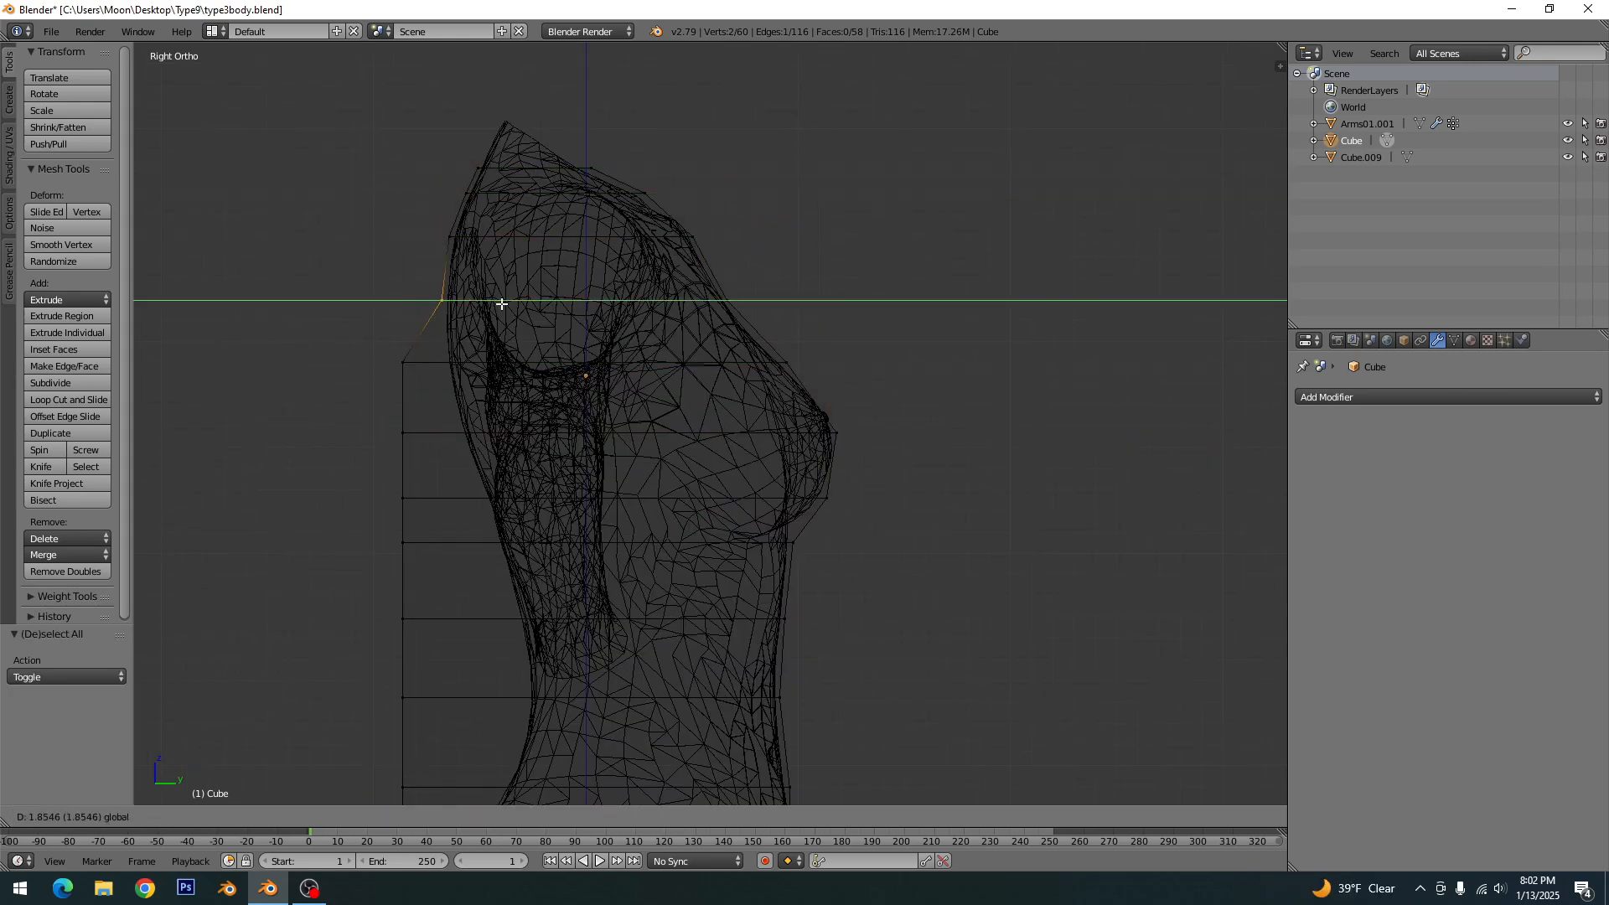
left_click_drag(461, 433, 519, 434)
left_click_drag(461, 553, 543, 559)
middle_click_drag(536, 620, 591, 451, "shift")
left_click_drag(517, 611, 640, 604)
left_click_drag(616, 697, 568, 697)
middle_click_drag(587, 654, 703, 356, "shift")
left_click_drag(639, 602, 663, 602)
key("a")
key("ctrl+s")
- Add a horizontal loop cut just below the waist and move its back vertices along Y to the body's contour
middle_click_drag(703, 362, 593, 478, "shift")
scroll(574, 478, "up", 4)
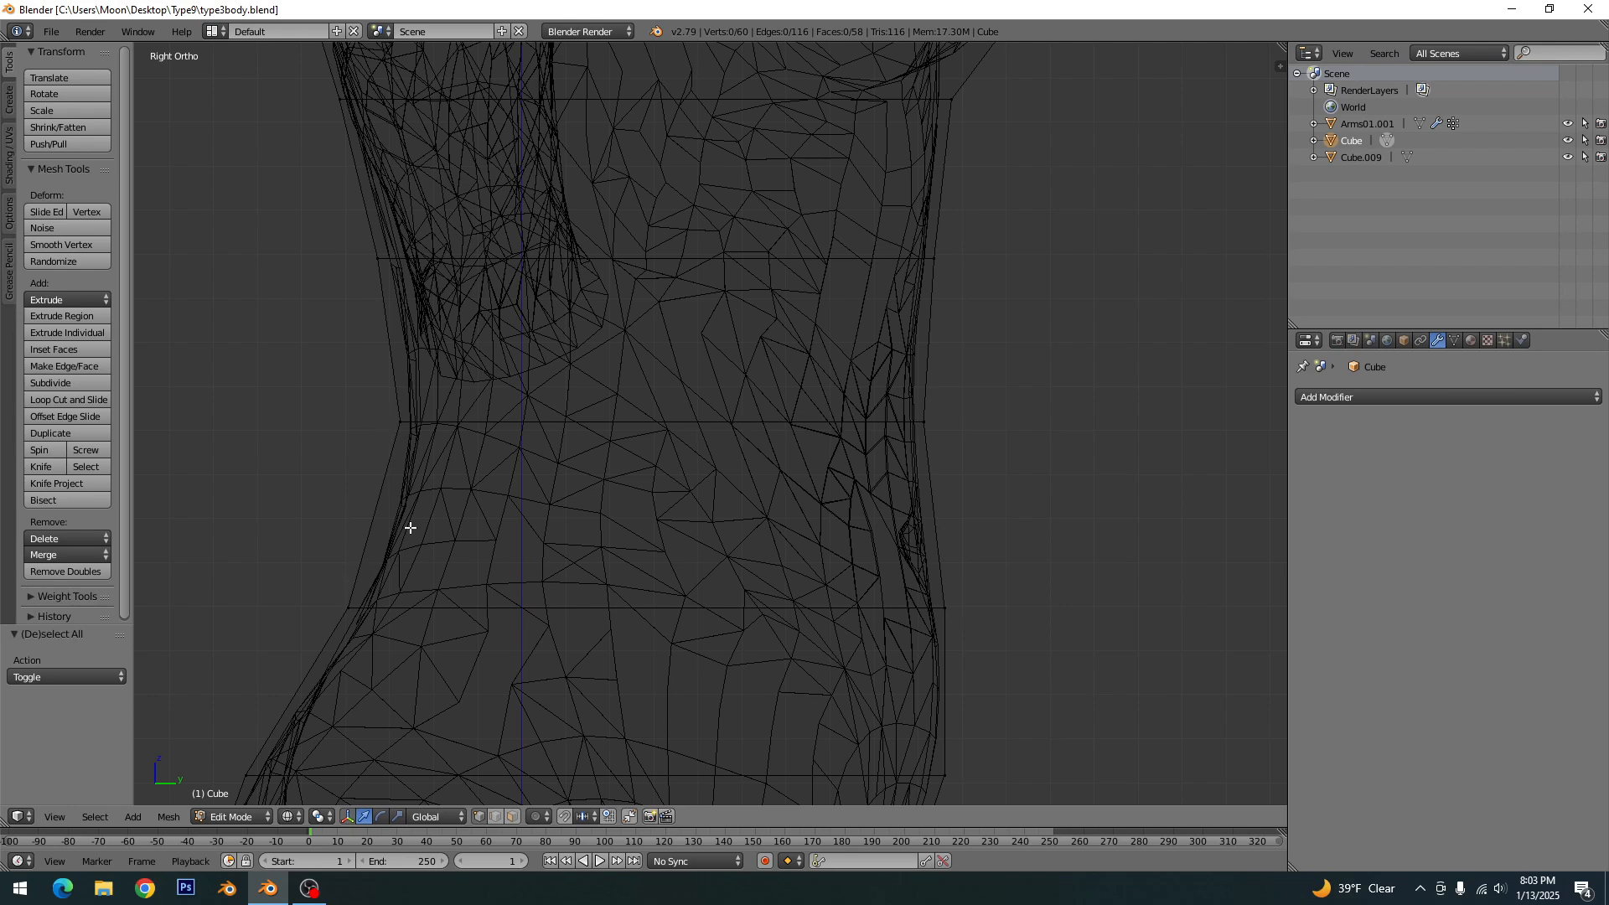
key("ctrl+r")
left_click(376, 522)
right_click(376, 522)
right_click(377, 522)
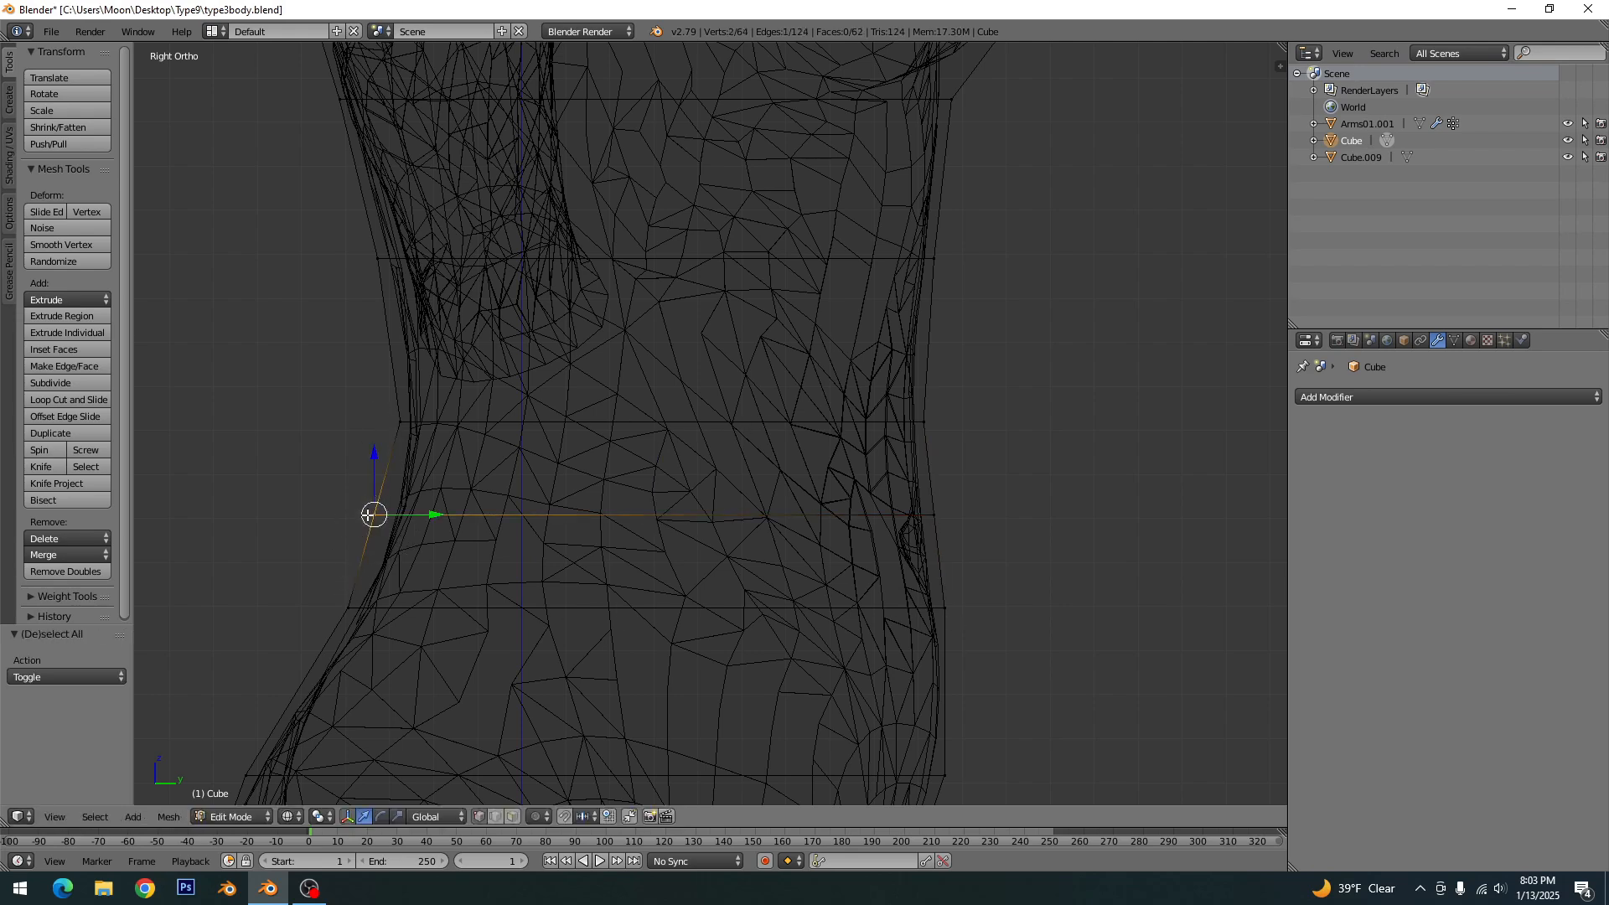
key("g")
key("y")
left_click(431, 518)
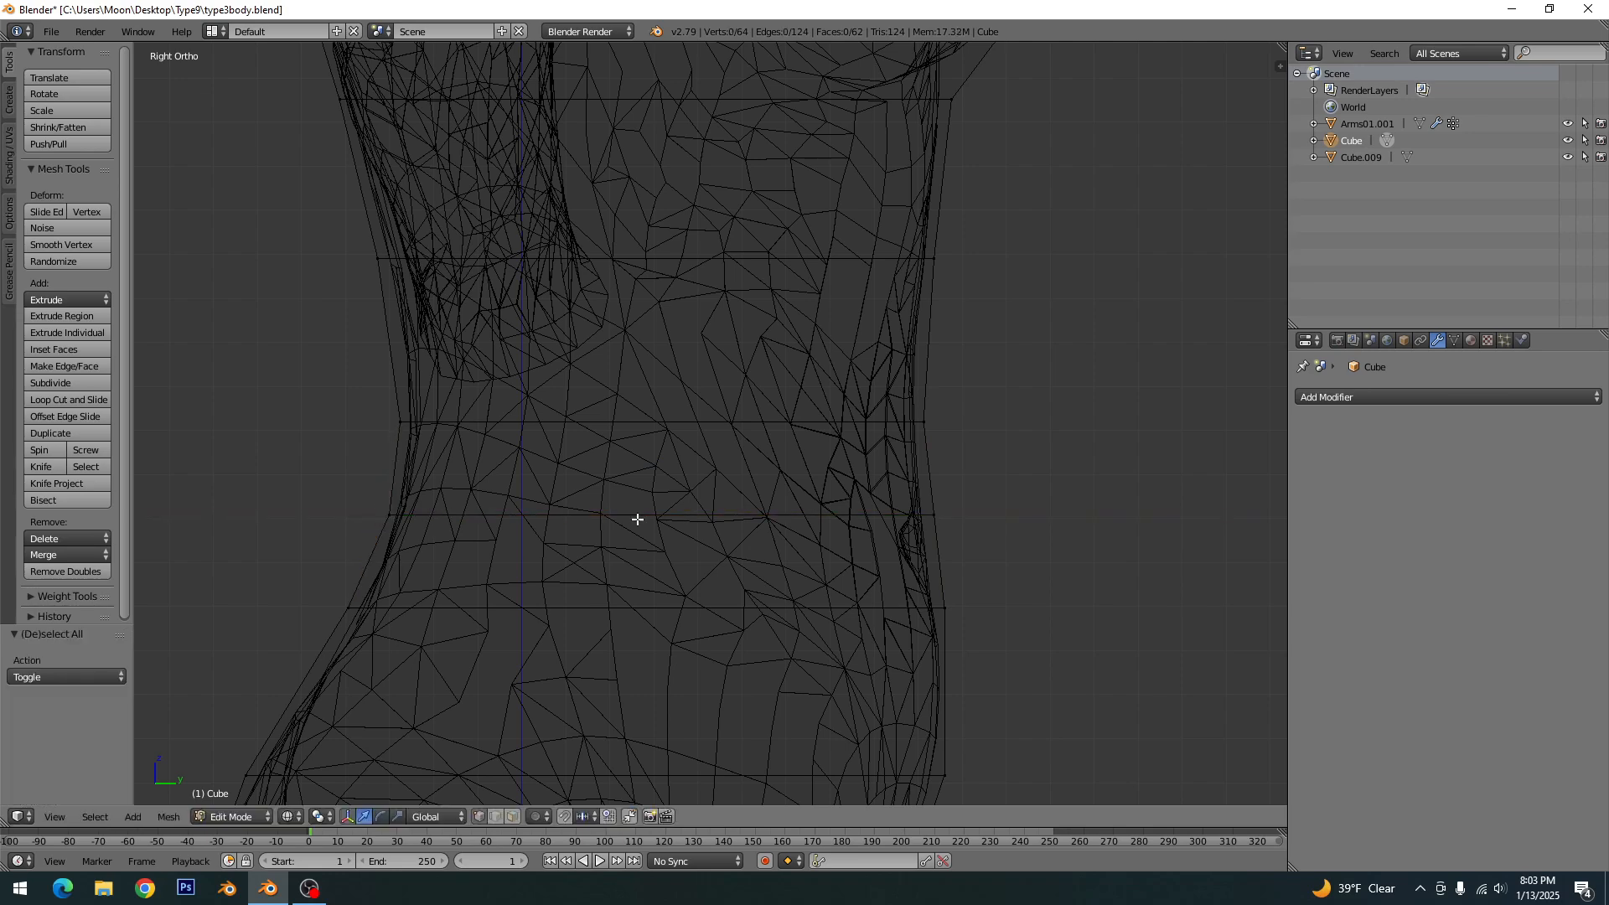
- Nudge the front vertices of the loop below the waist slightly along Y to the belly
right_click(930, 513)
right_click(981, 506, "alt")
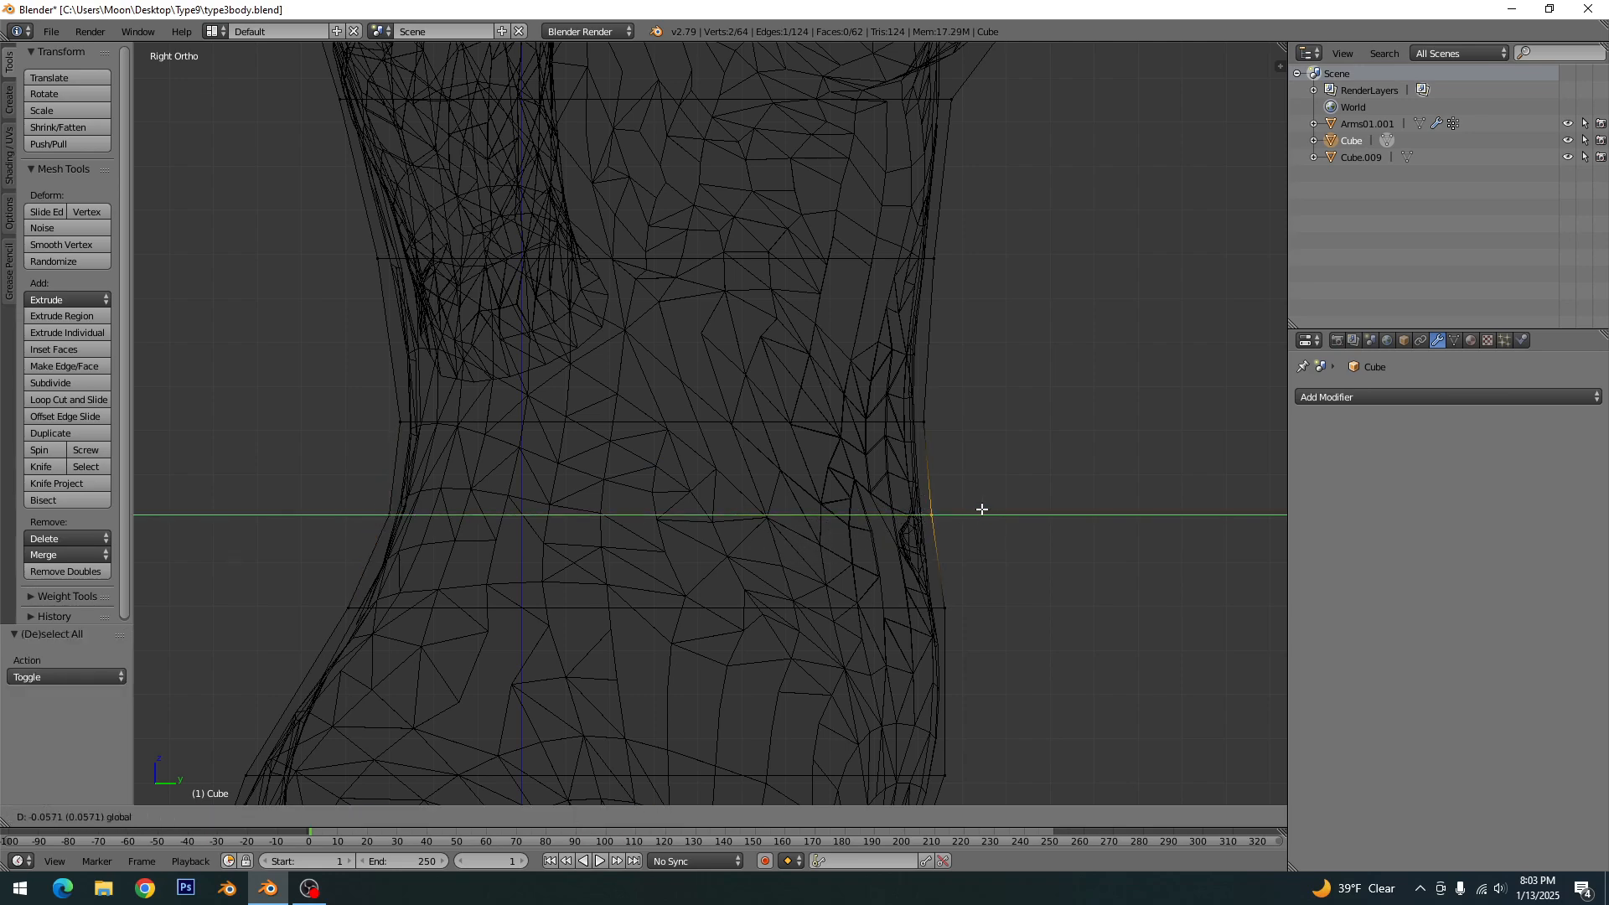
key("a")
- Add a horizontal loop cut across the upper buttocks and move its back vertices slightly outward along Y
scroll(686, 506, "down", 3)
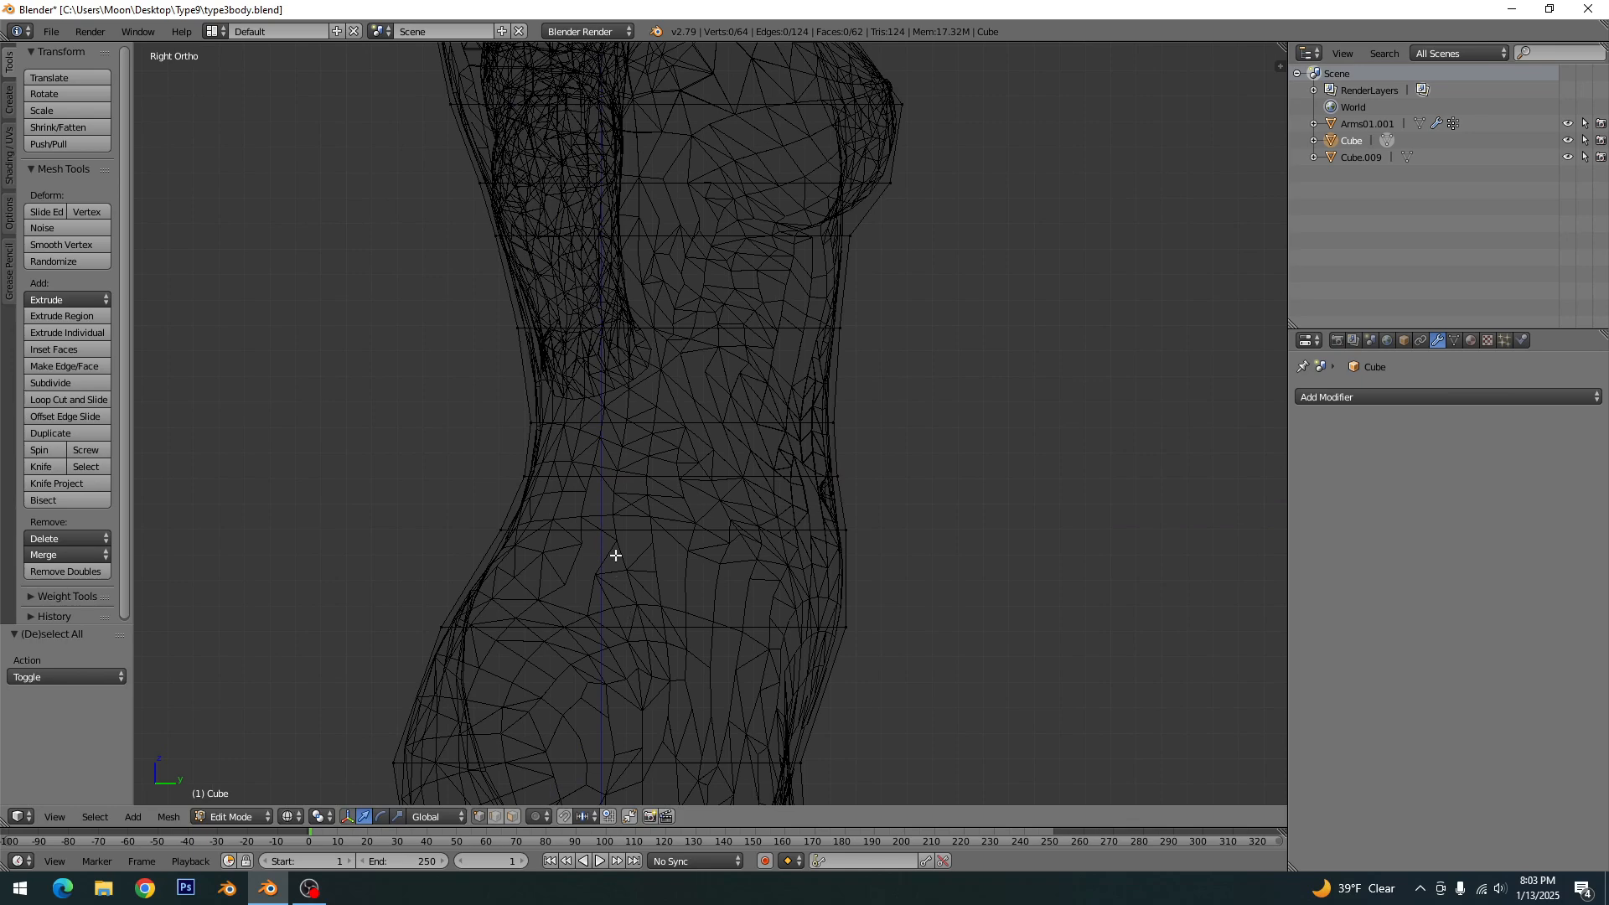
middle_click_drag(611, 640, 670, 423, "shift")
key("ctrl+r")
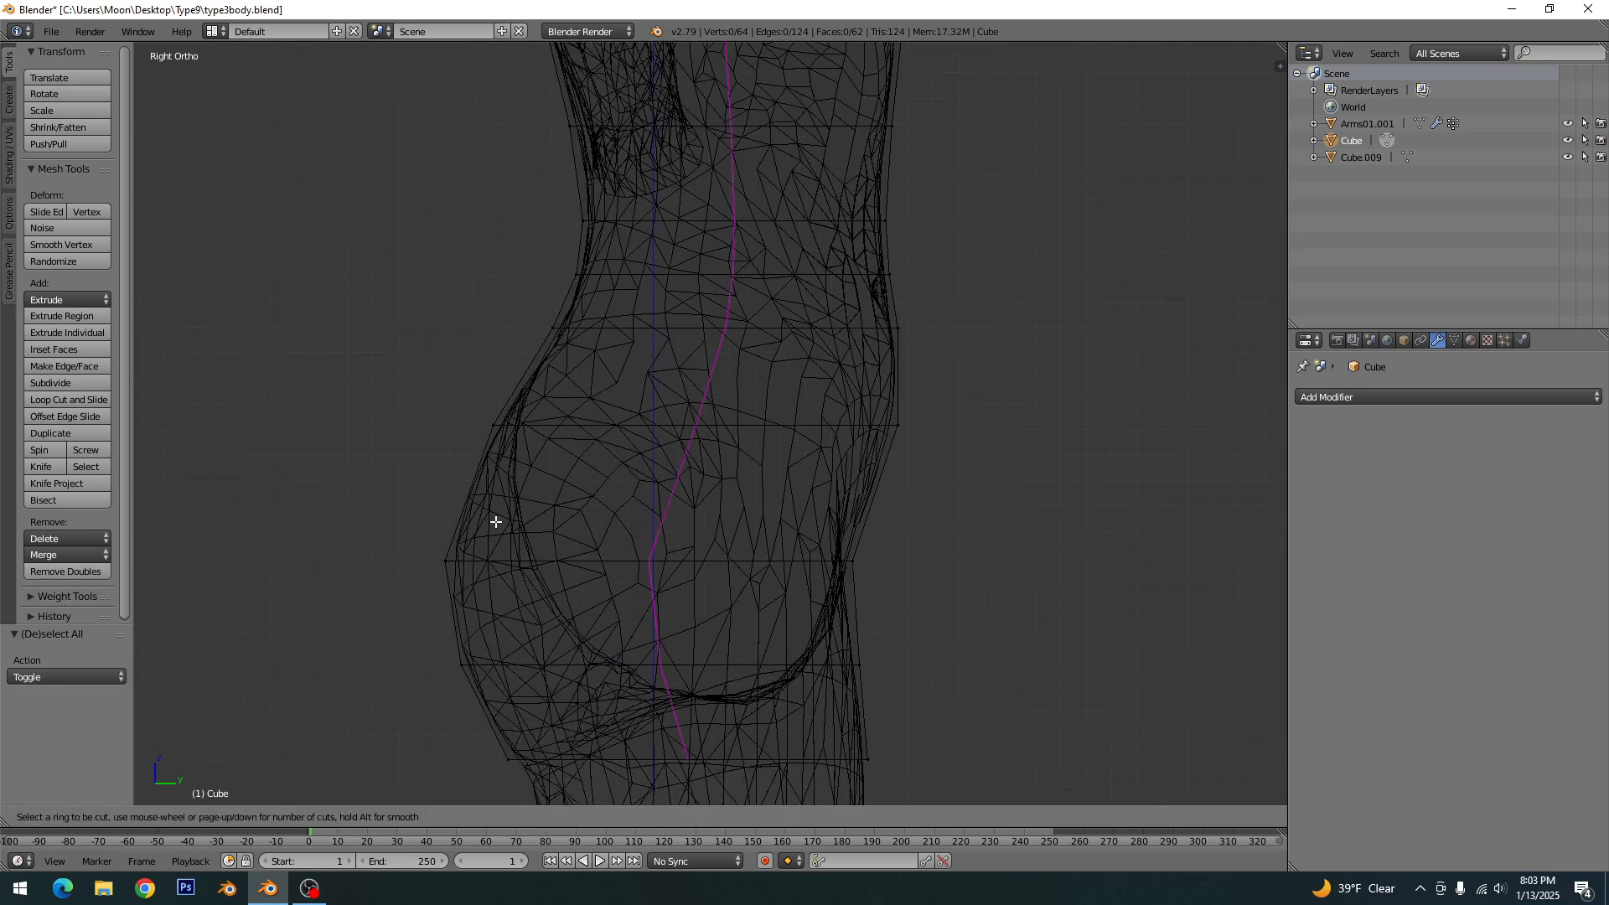
left_click(480, 506)
right_click(481, 508)
key("a")
scroll(469, 524, "up", 2)
key("c")
left_click(370, 526)
right_click(374, 533)
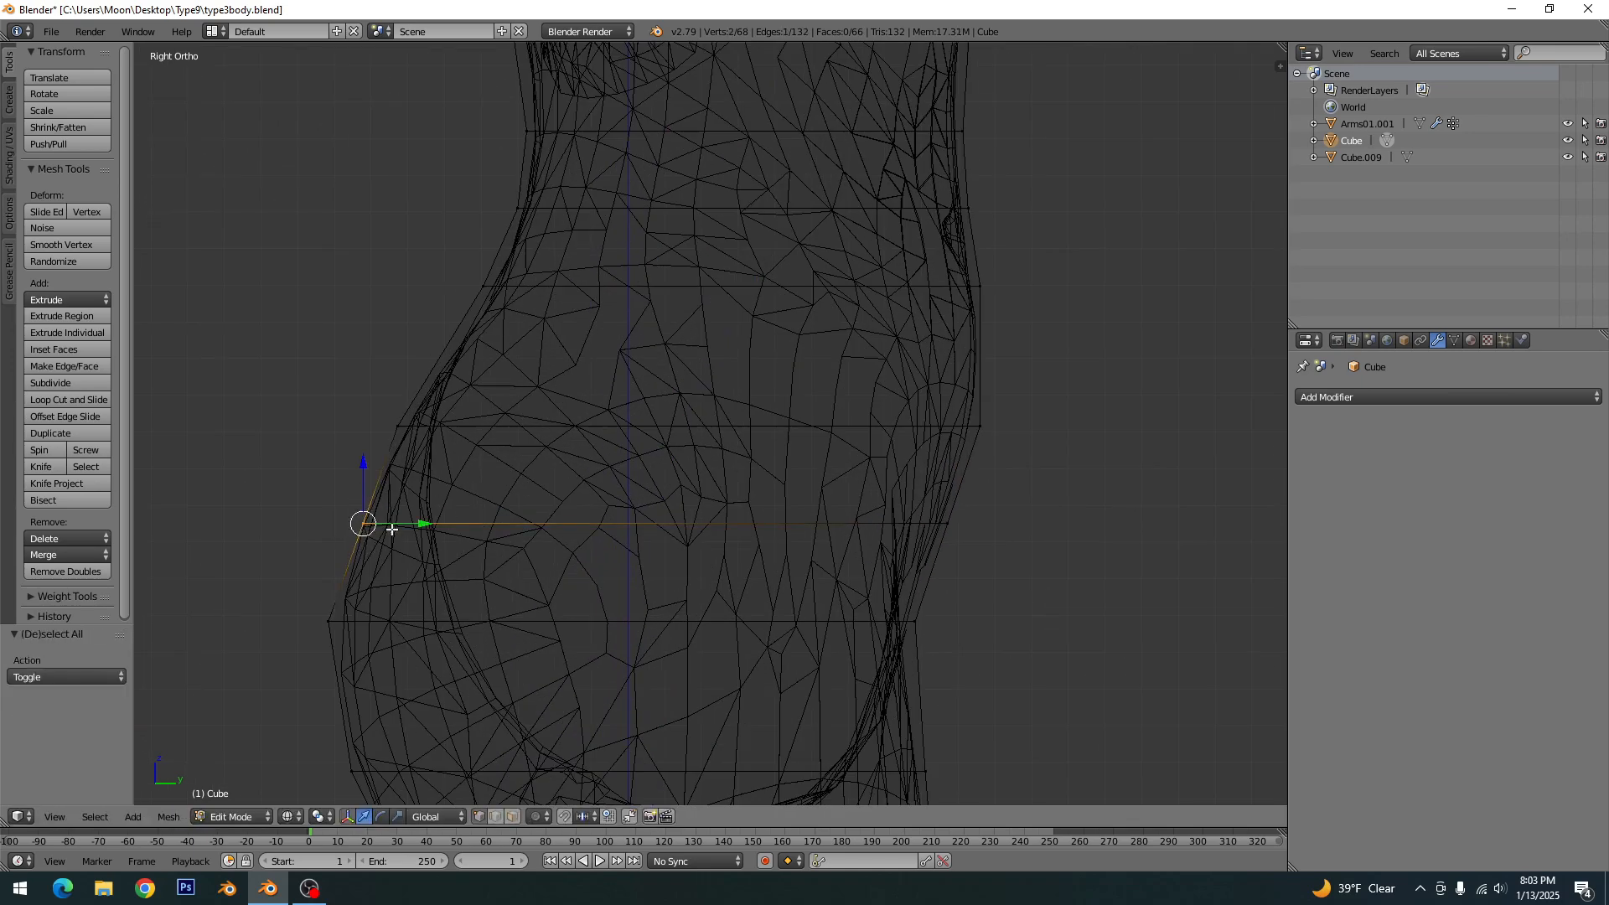
left_click_drag(427, 520, 420, 520)
key("a")
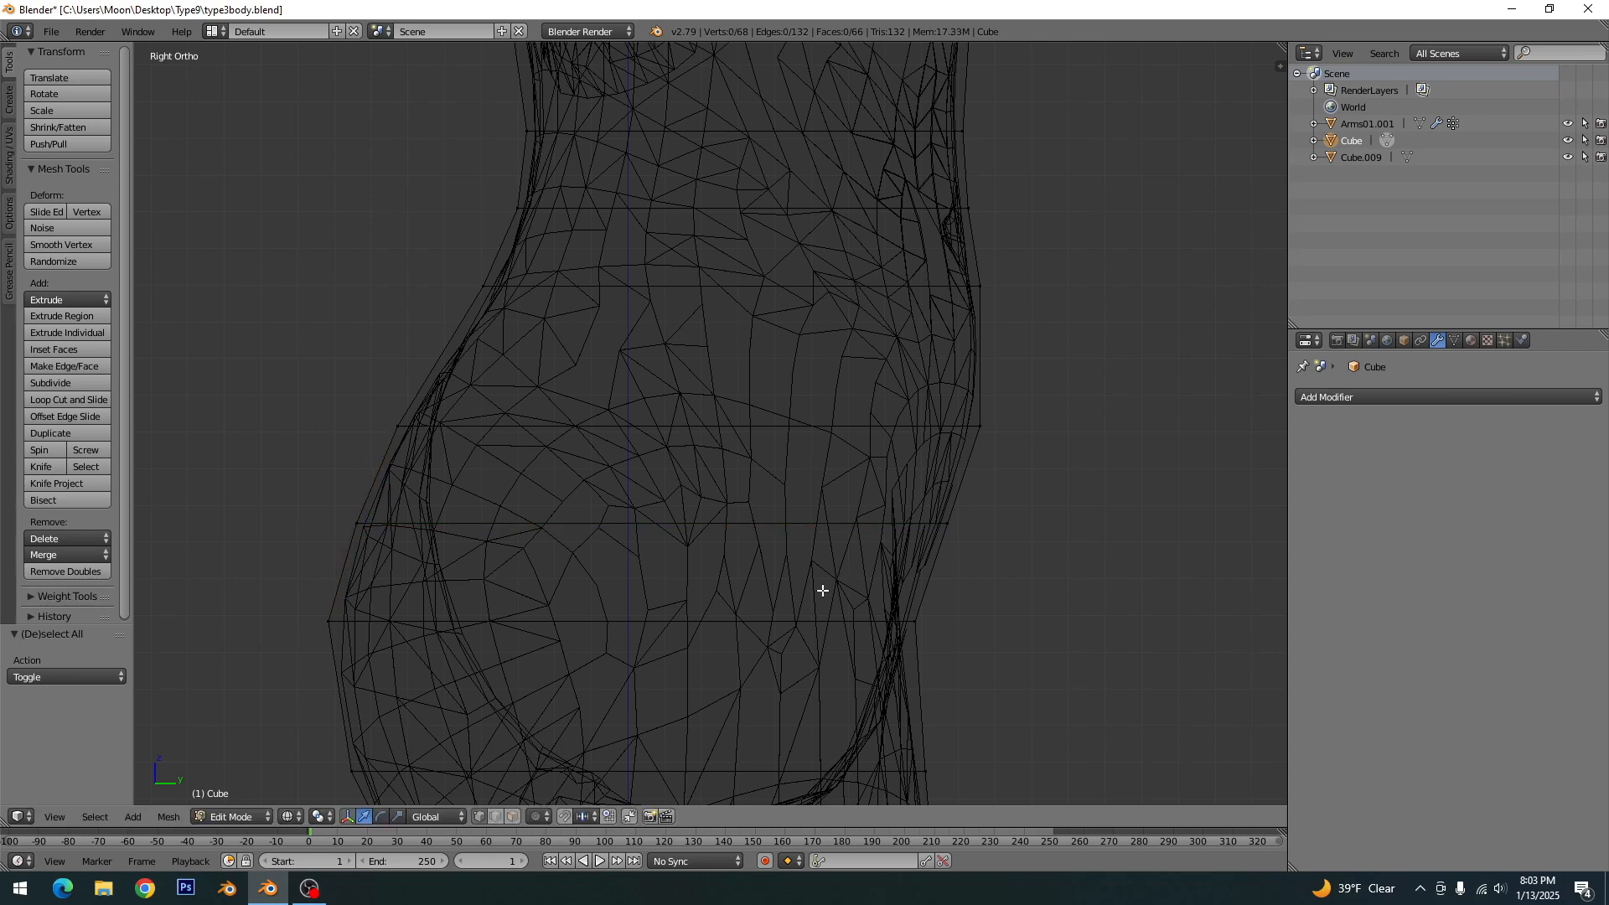
- Add a horizontal loop cut across the lower buttocks, slid below the middle of its segment
middle_click_drag(587, 642, 664, 479, "shift")
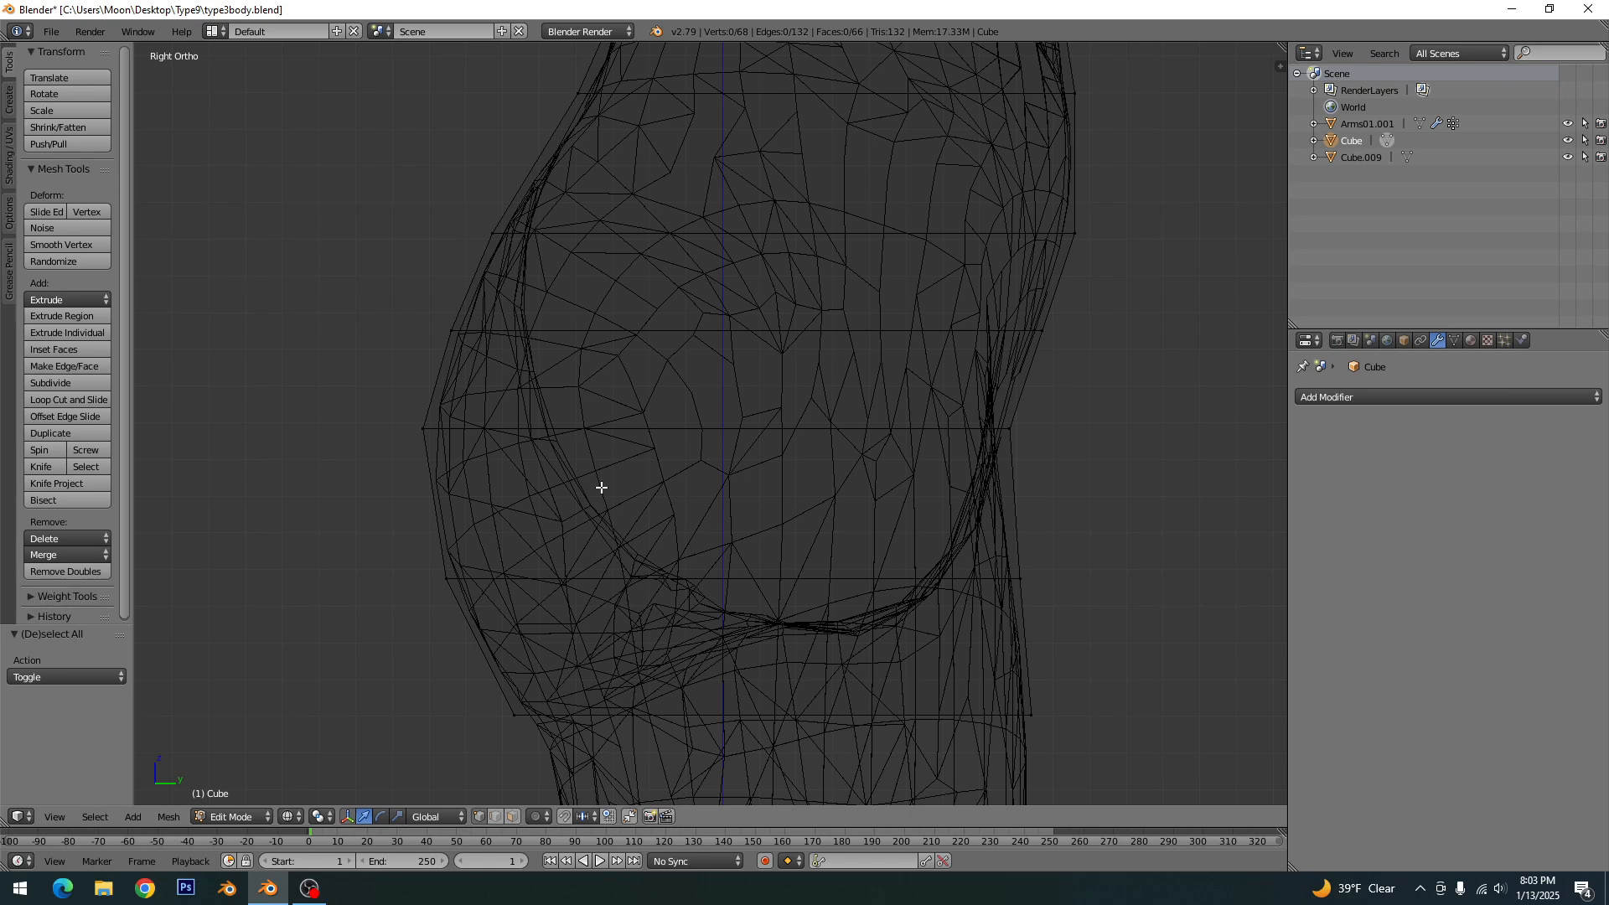
key("ctrl+r")
left_click(459, 518)
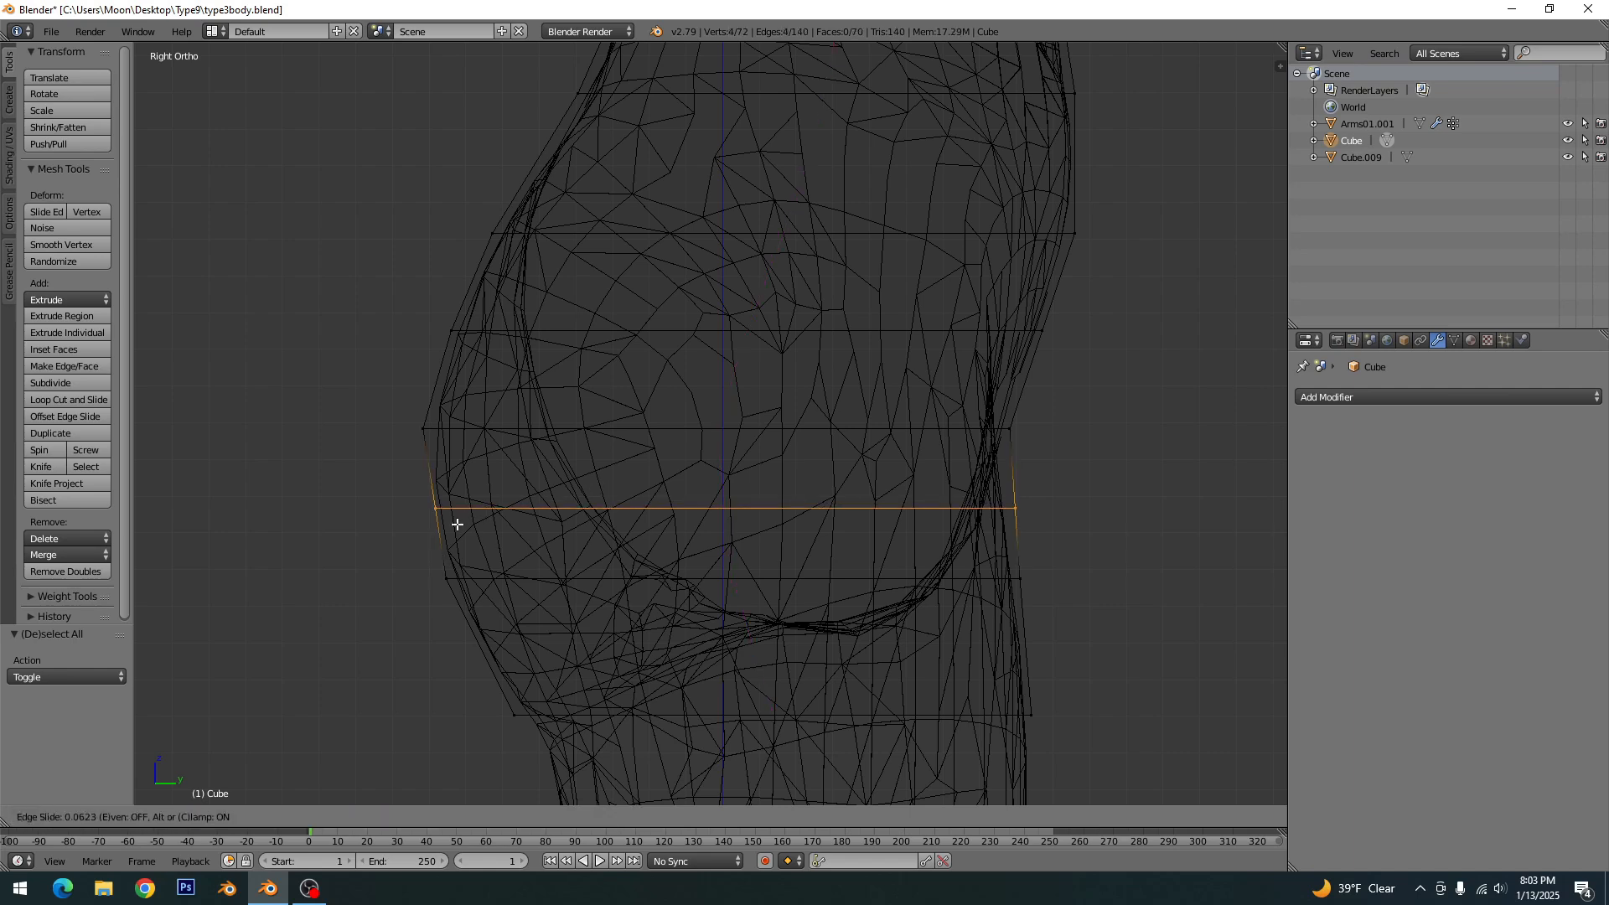
left_click(451, 537)
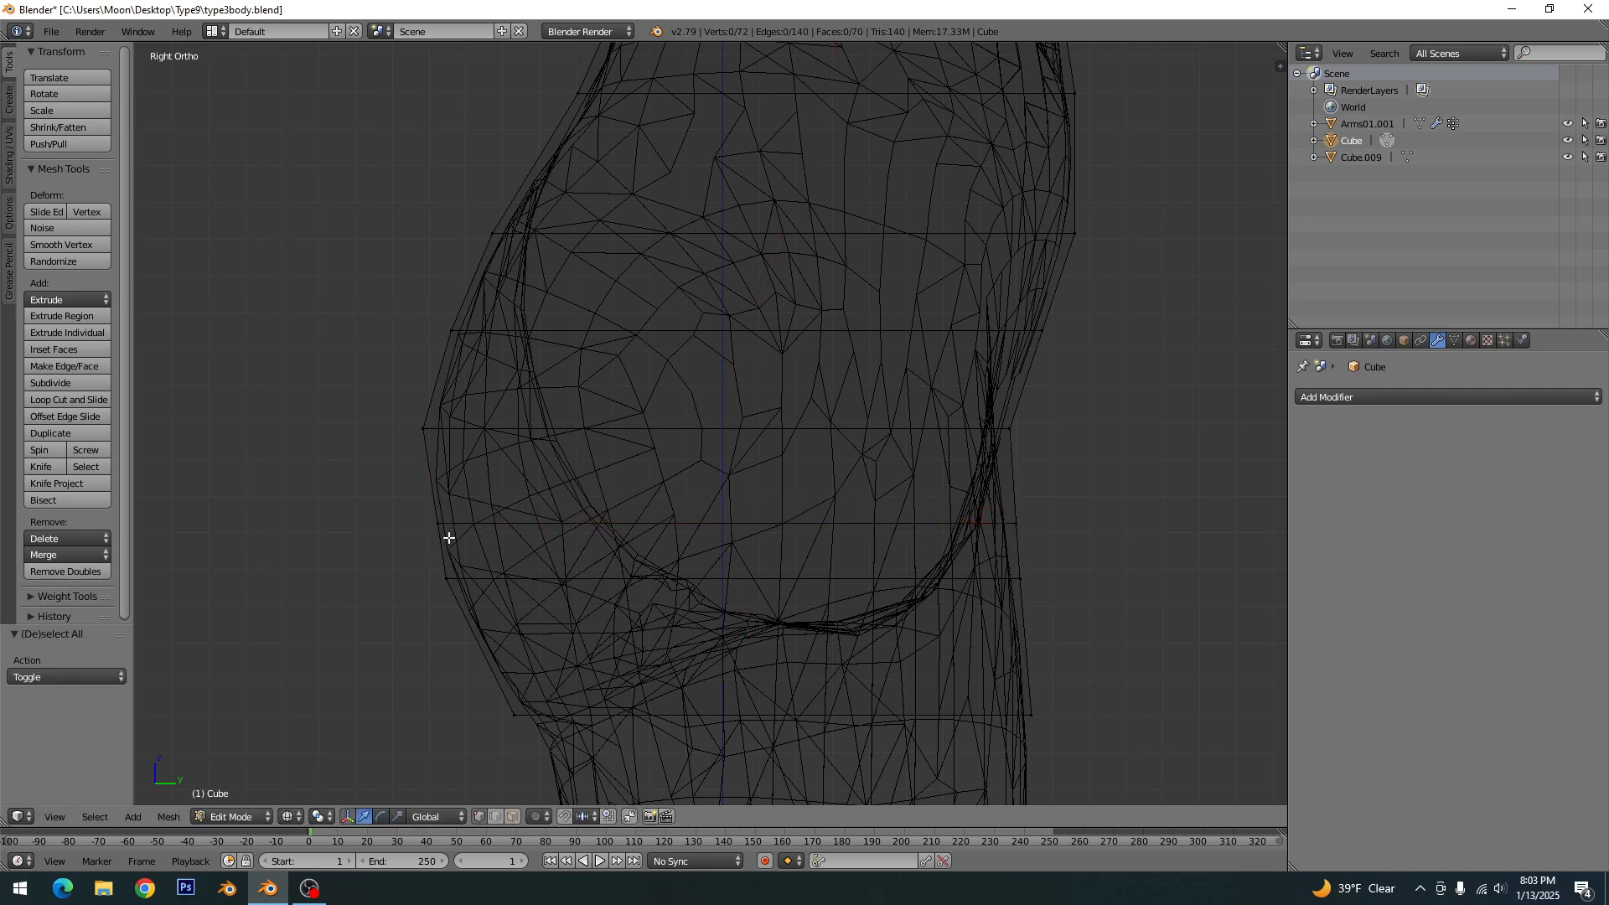
- Lower the row of vertices at the fullest part of the buttocks slightly along Z
right_click(1005, 434)
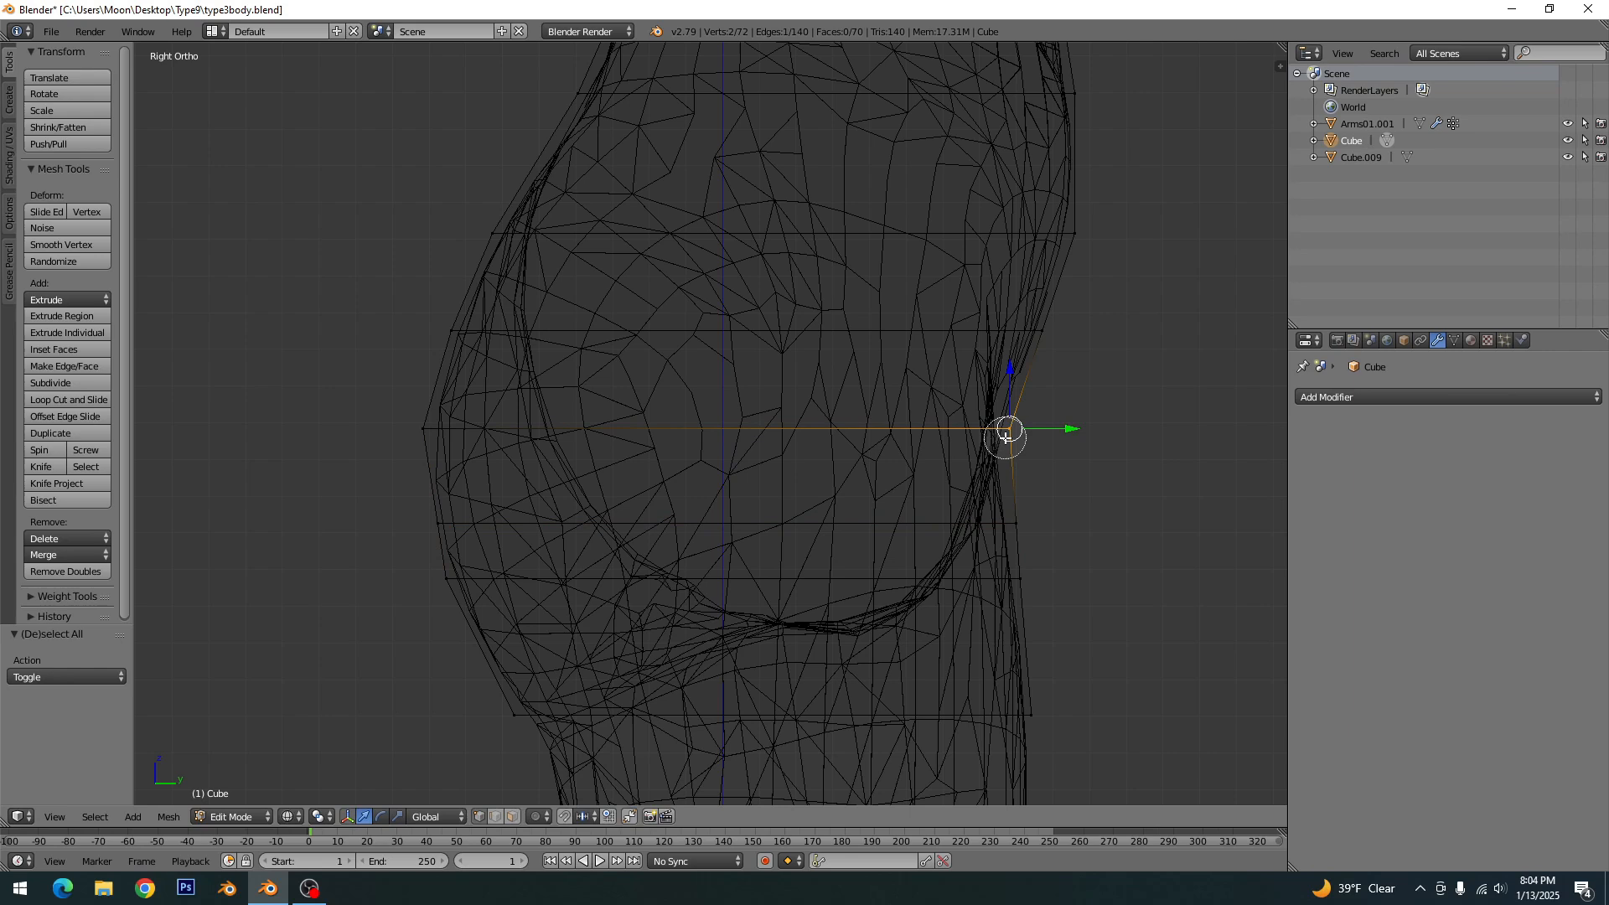
right_click(423, 428, "alt")
key("g")
key("z")
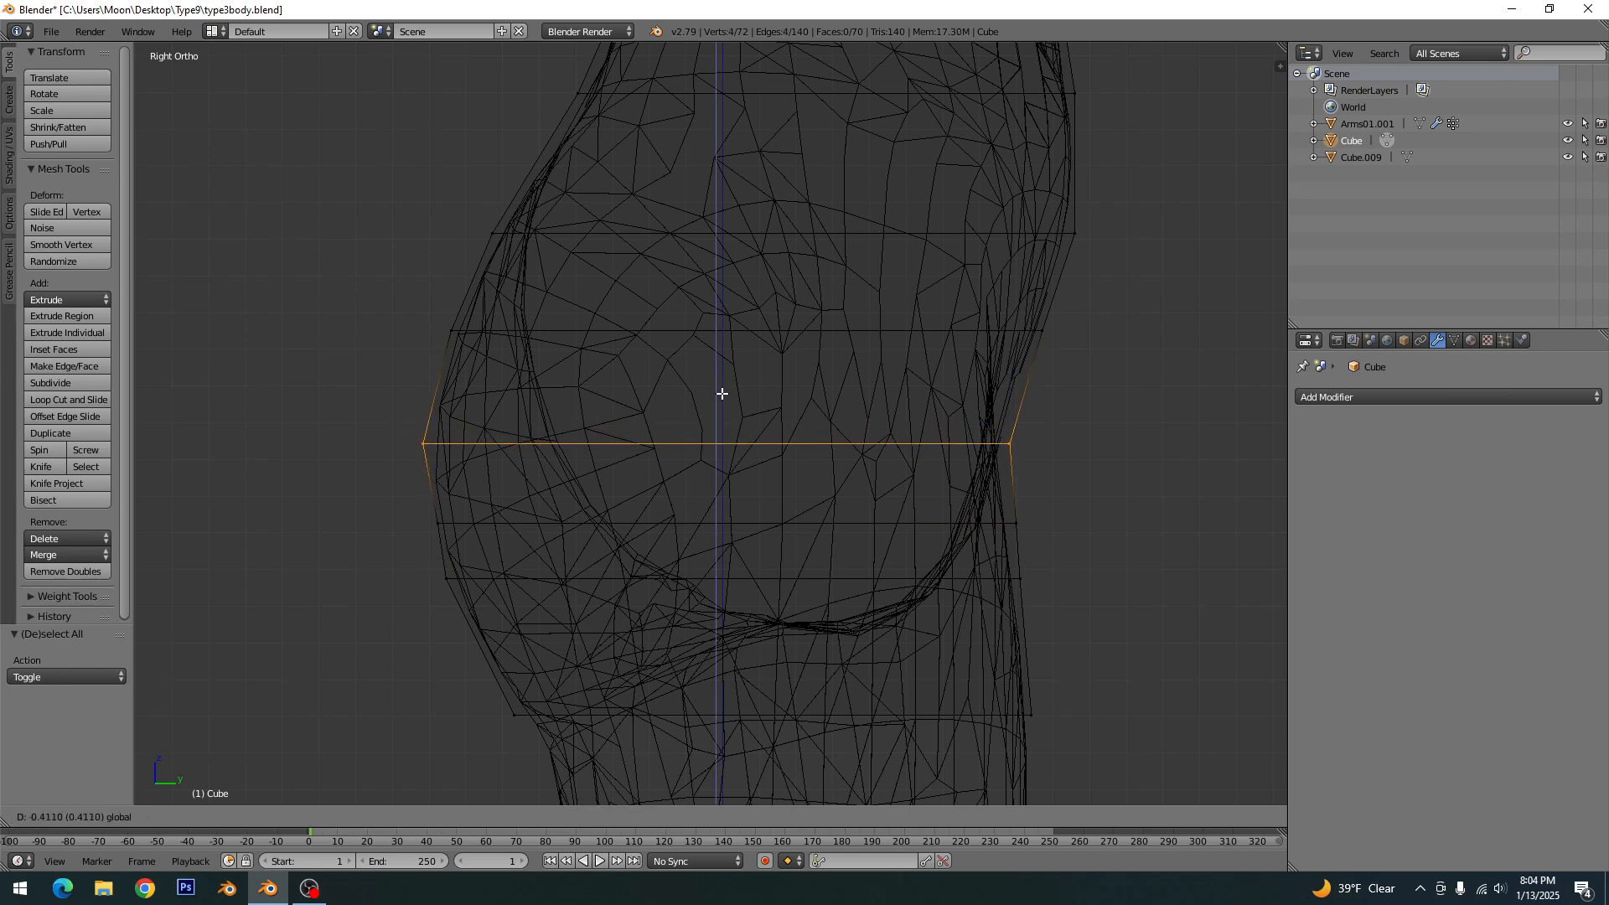
left_click(718, 399)
key("a")
- Move the lowered row's back and front vertices slightly inward along Y, closer to the body's contour
key("c")
left_click(427, 447)
right_click(427, 446)
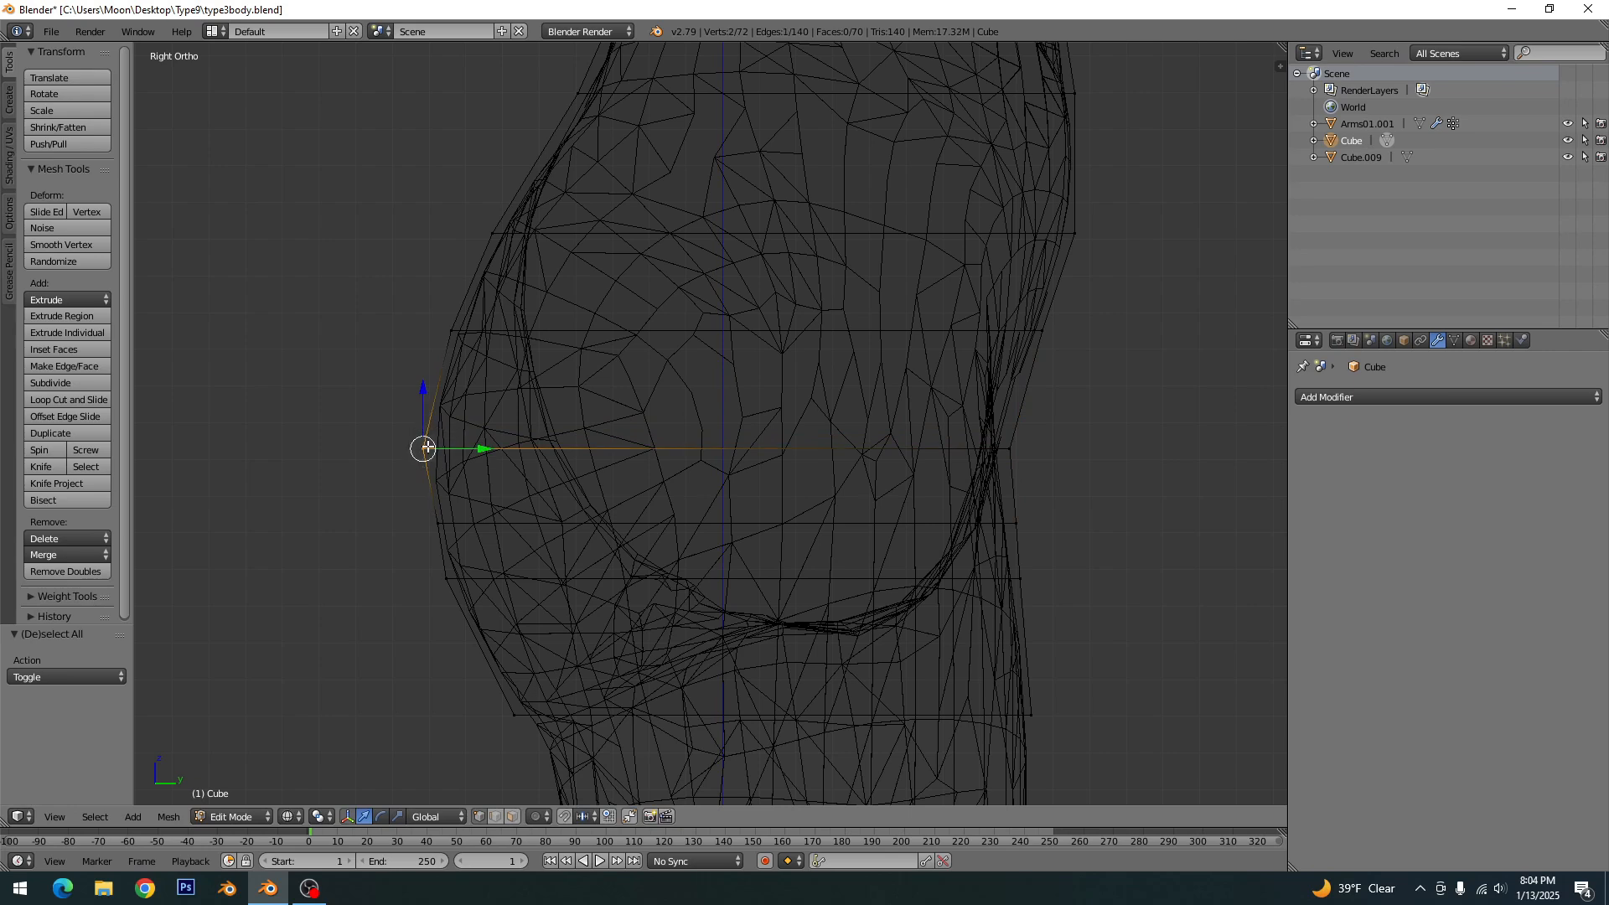
left_click_drag(493, 447, 499, 447)
key("a")
key("c")
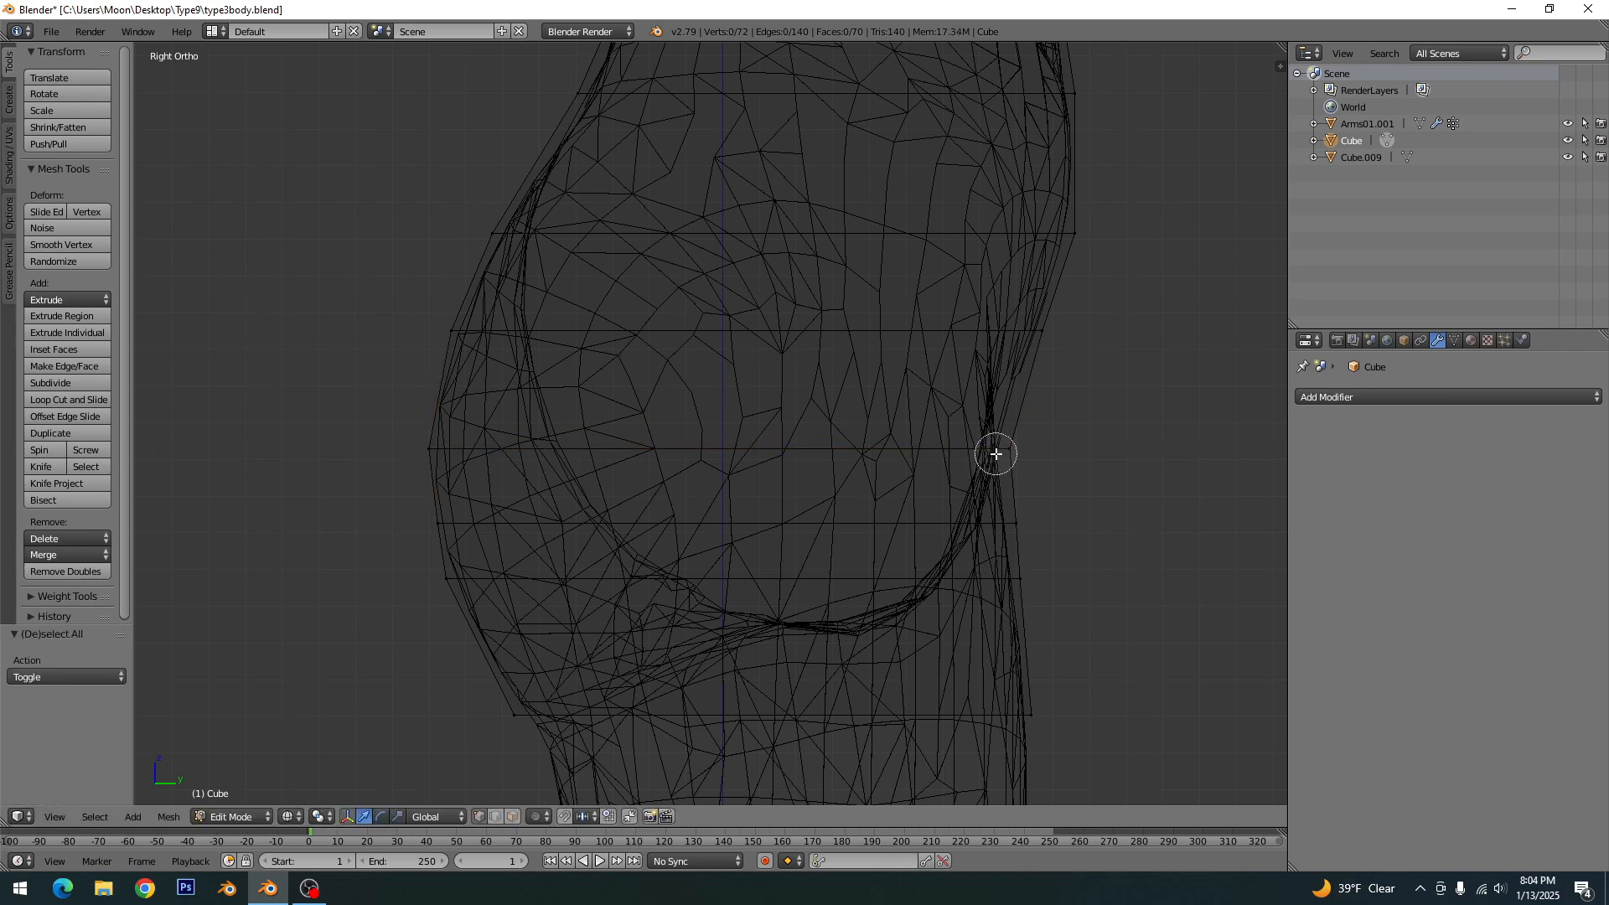
left_click(1001, 453)
right_click(1002, 452)
left_click_drag(1064, 453, 1057, 452)
key("a")
- Switch the viewport to solid shading with the whole fitted box in view and save the file
scroll(858, 528, "down", 7)
key("z")
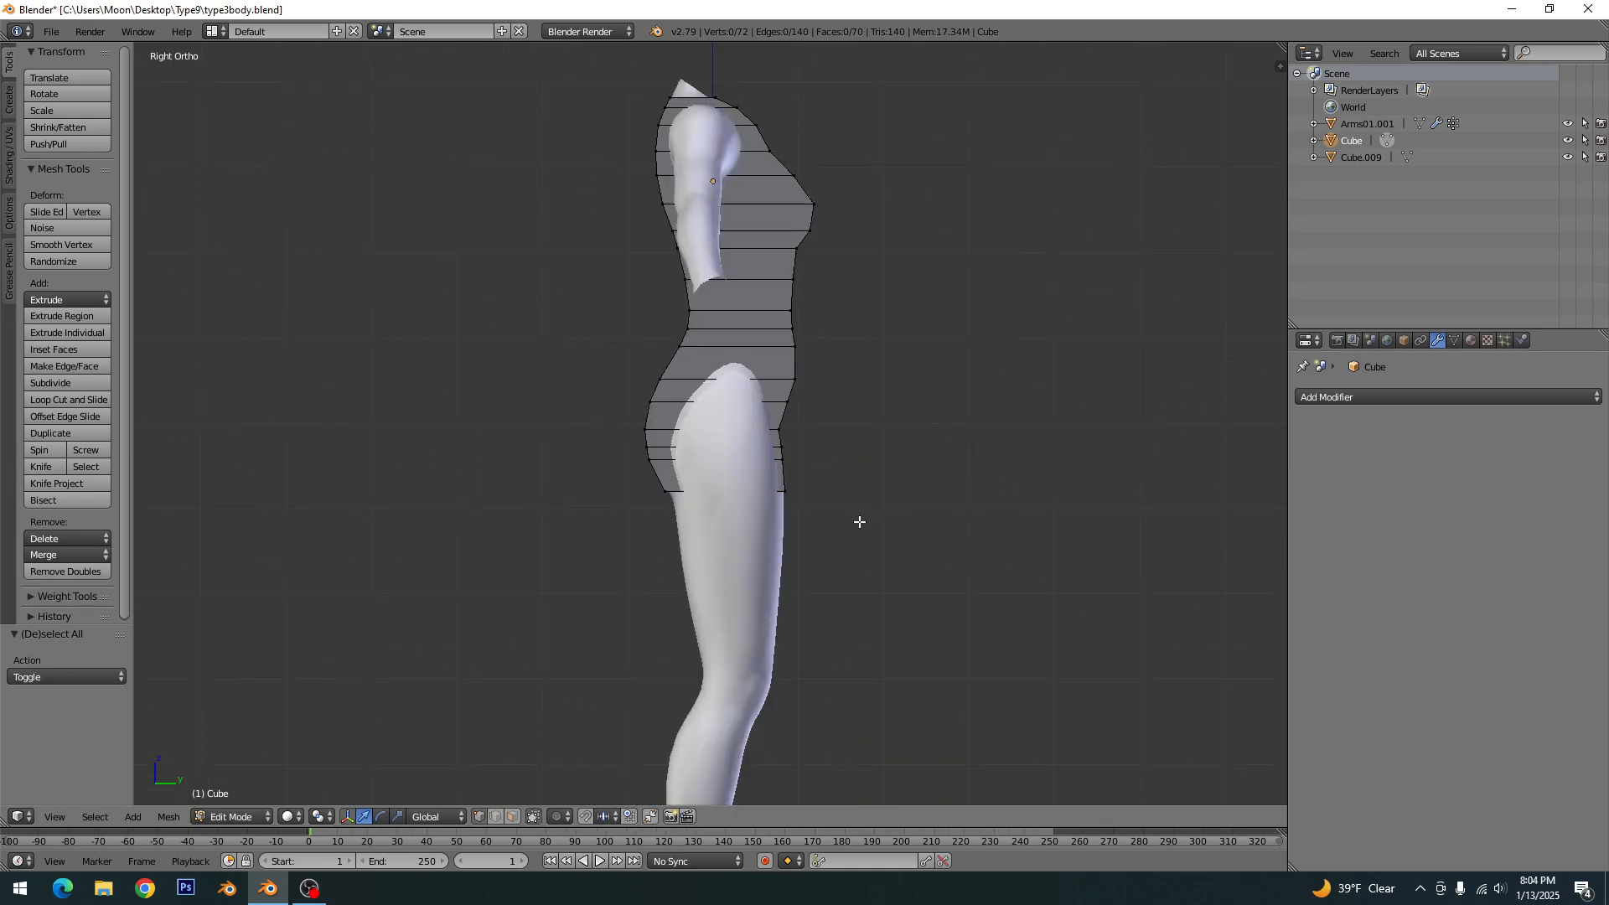
middle_click_drag(840, 366, 815, 495, "shift")
key("ctrl+s")
left_click(815, 496)
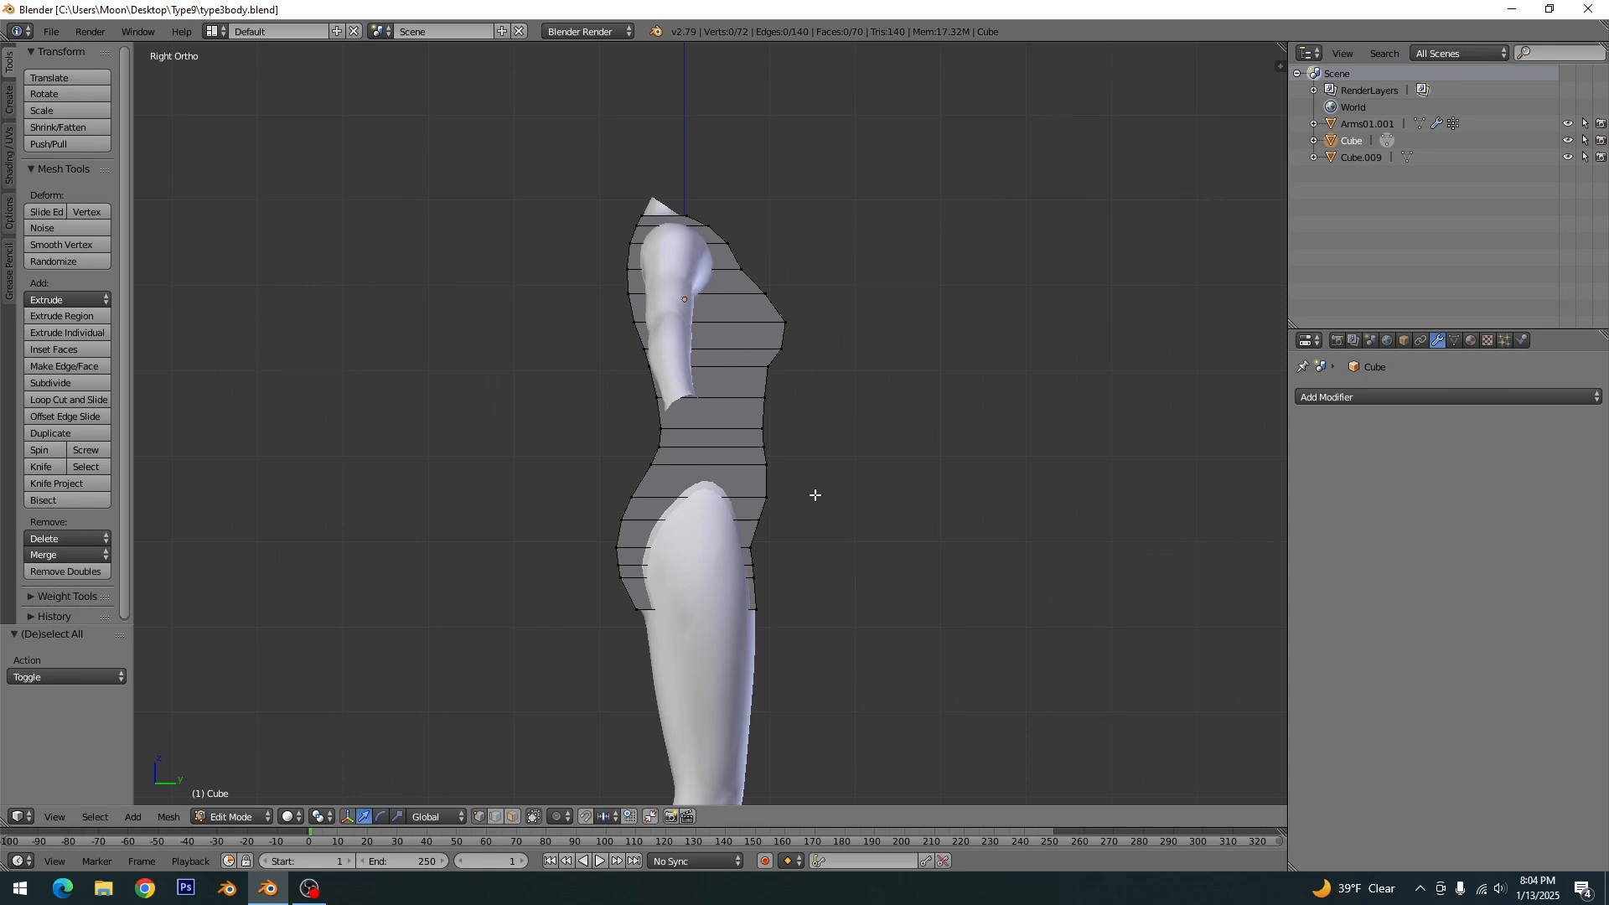
- From the back view, add a centred vertical loop cut running the full height of the box
key("KP_1")
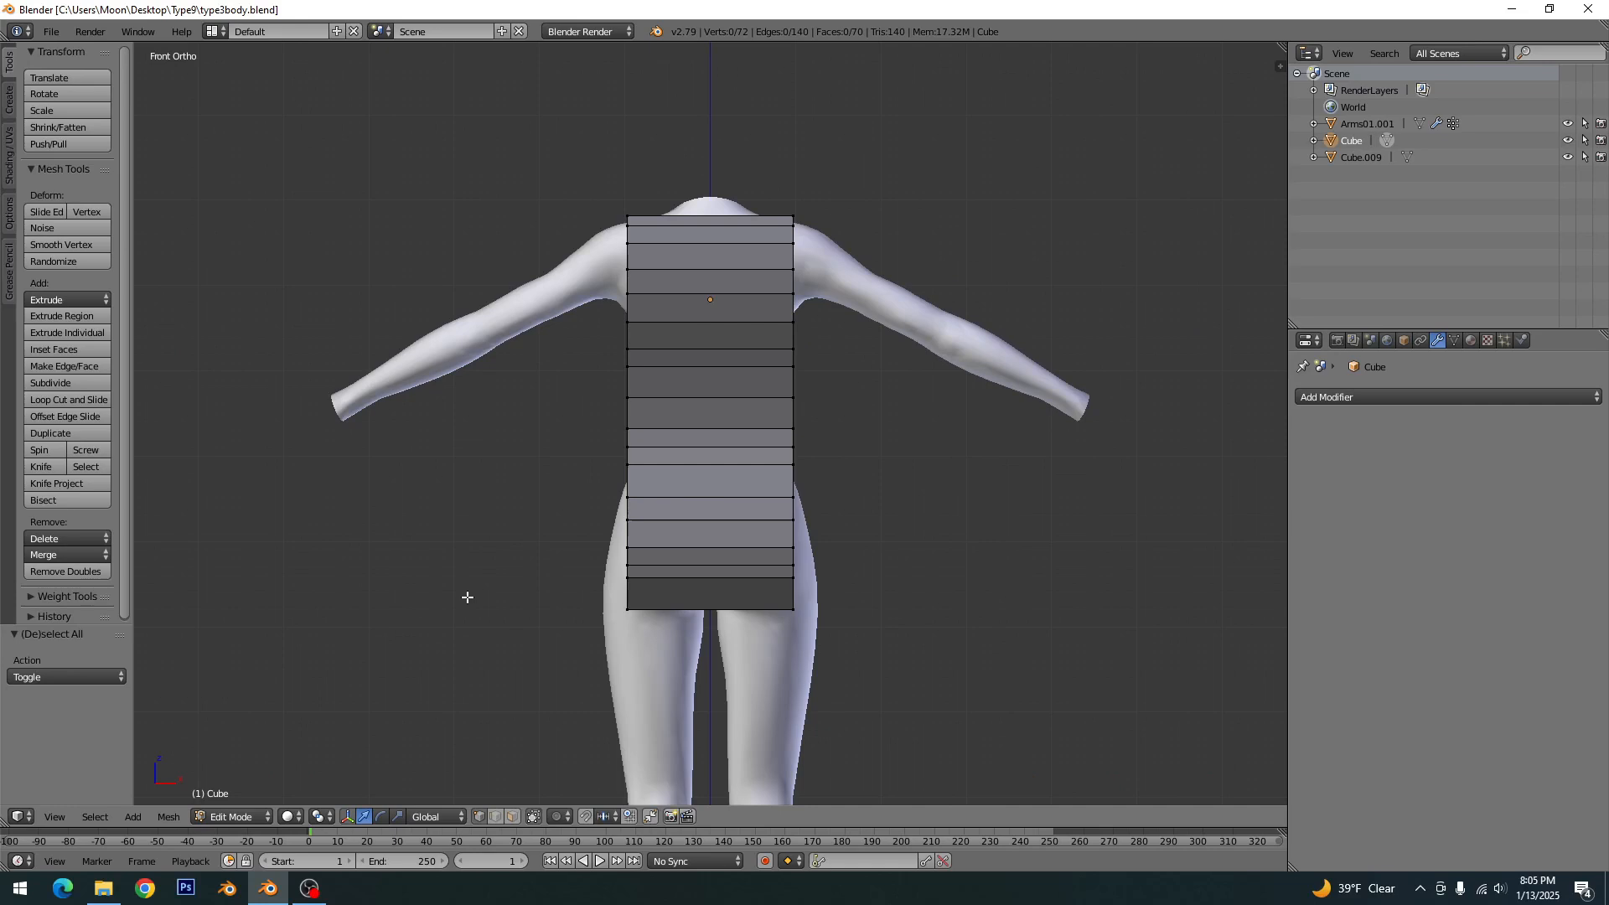
key("ctrl+KP_1")
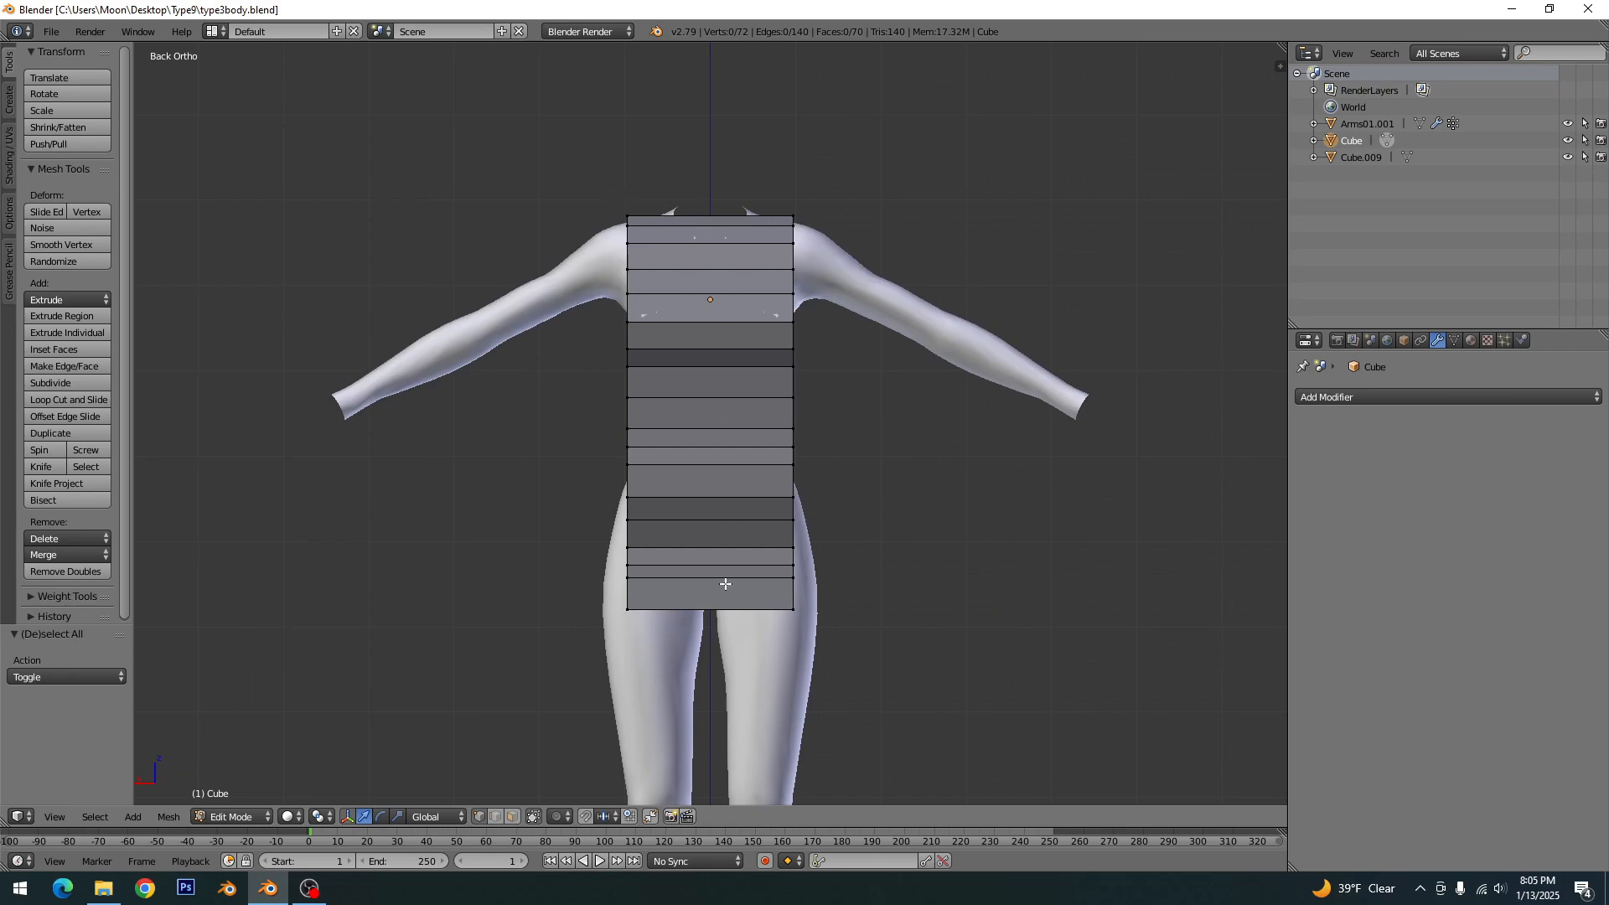
key("ctrl+r")
left_click(717, 433)
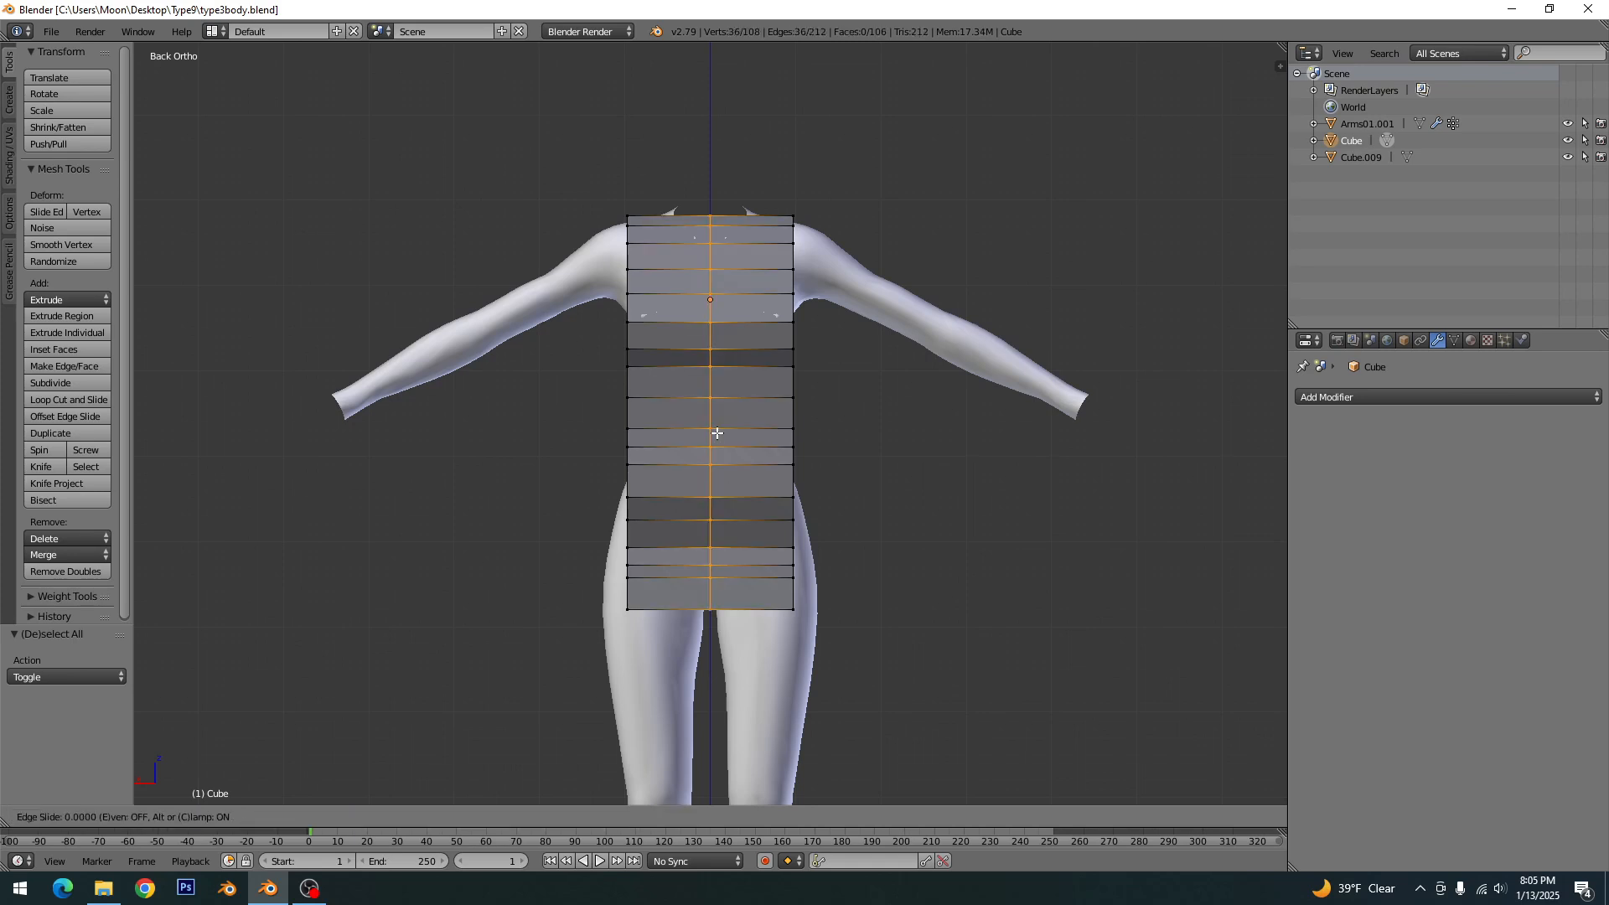
left_click(717, 434)
key("a")
- Delete all faces of the box's negative-X half, then return to Object Mode with solid shading
left_click(514, 816)
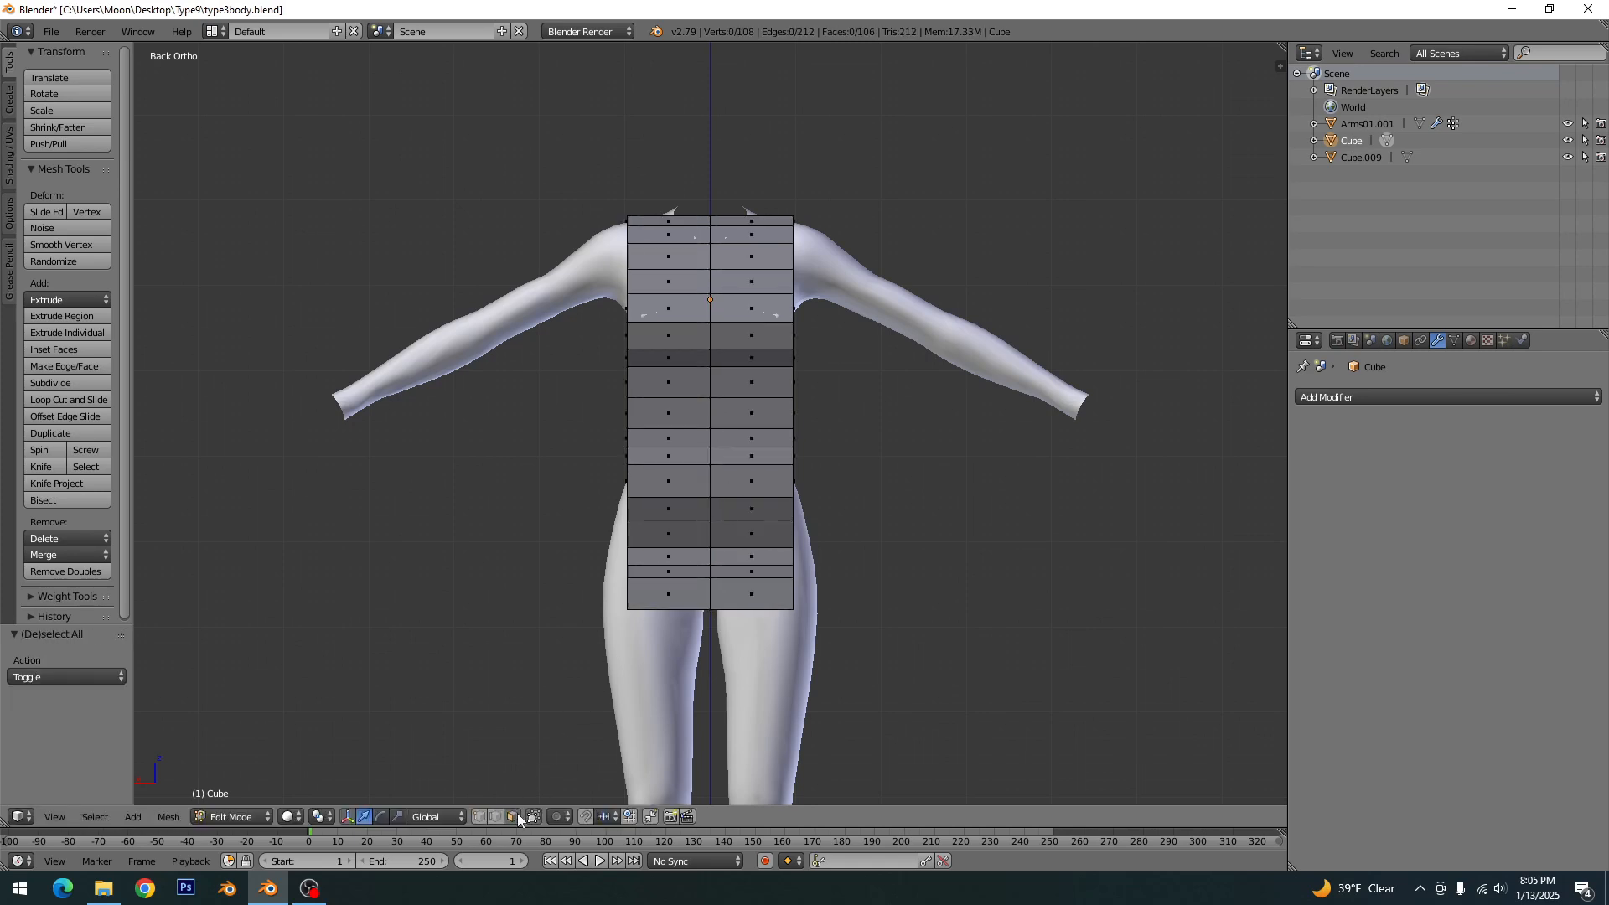
key("z")
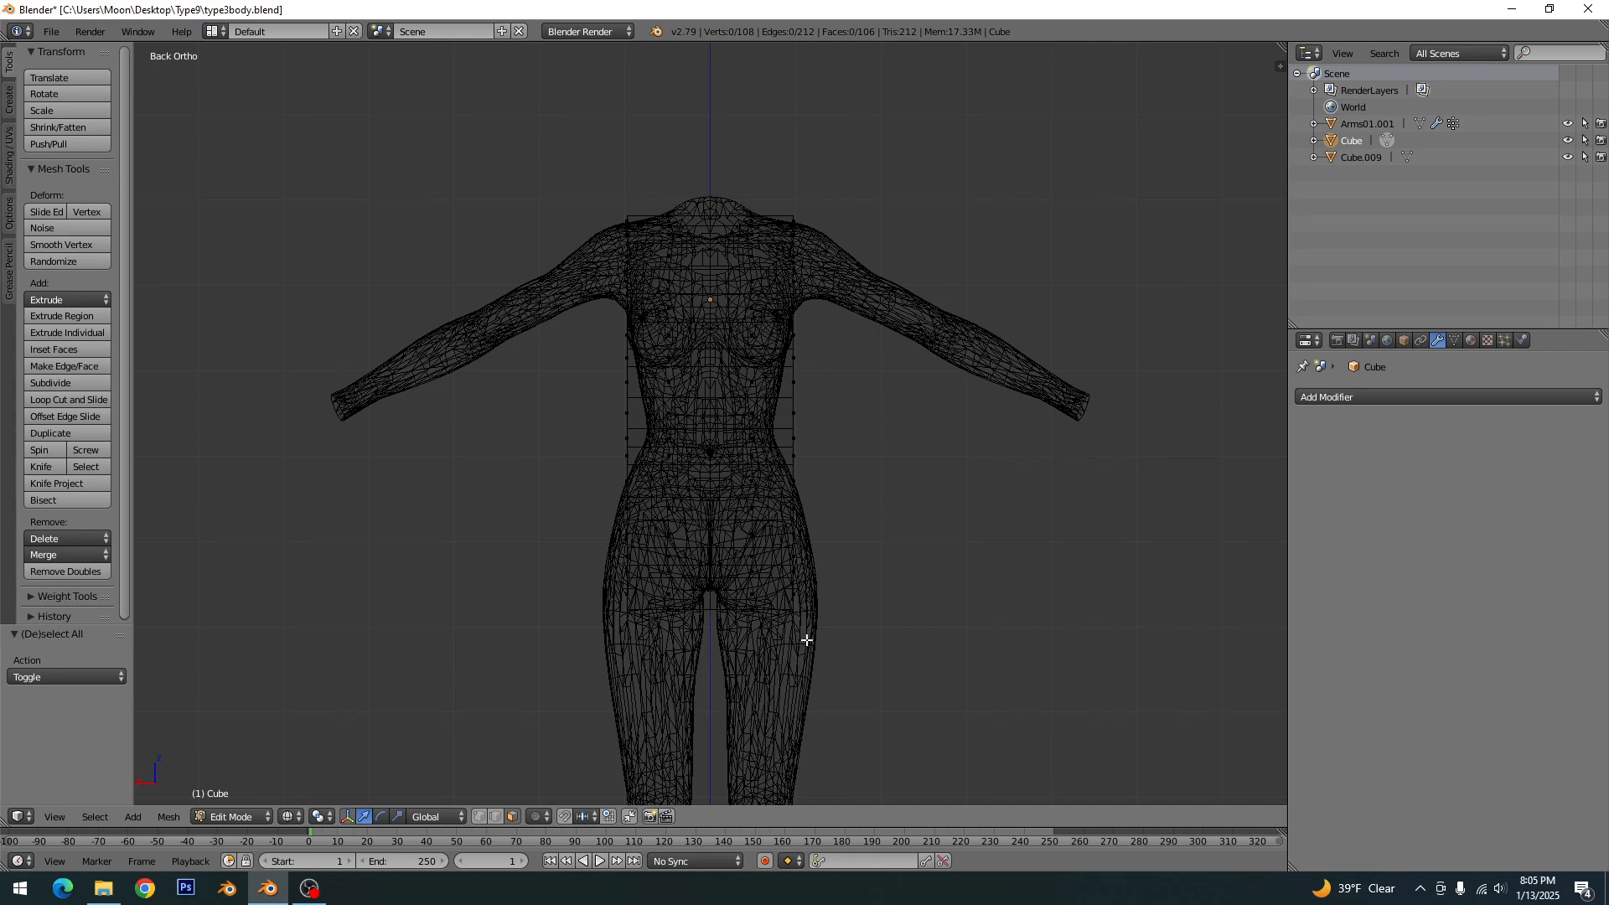
key("b")
left_click_drag(913, 144, 715, 668)
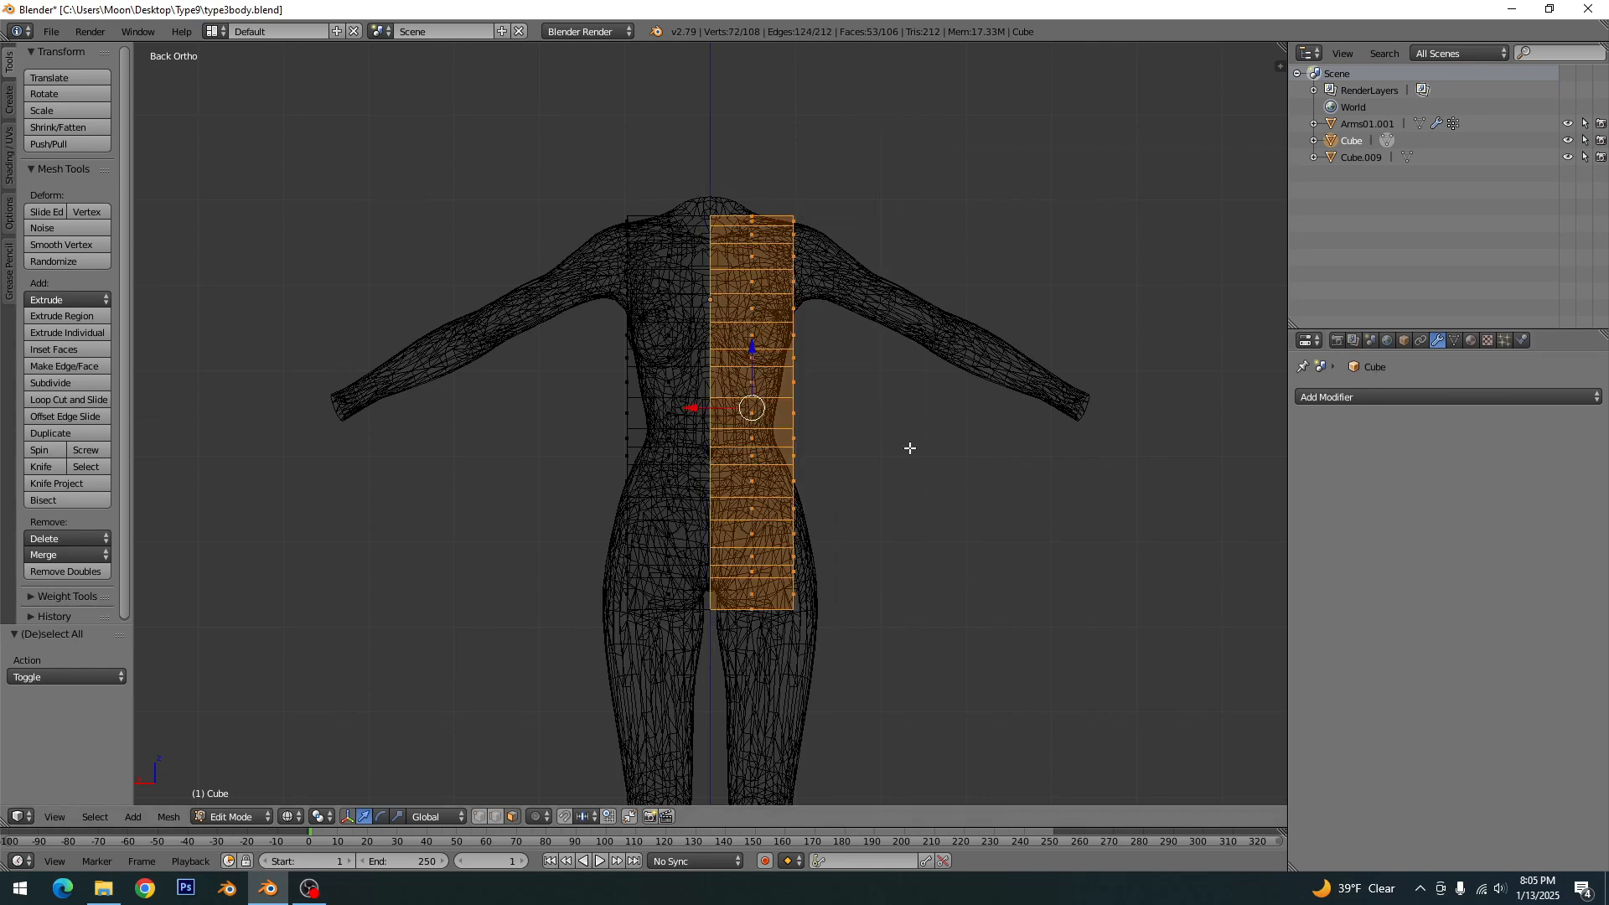
key("x")
key("x")
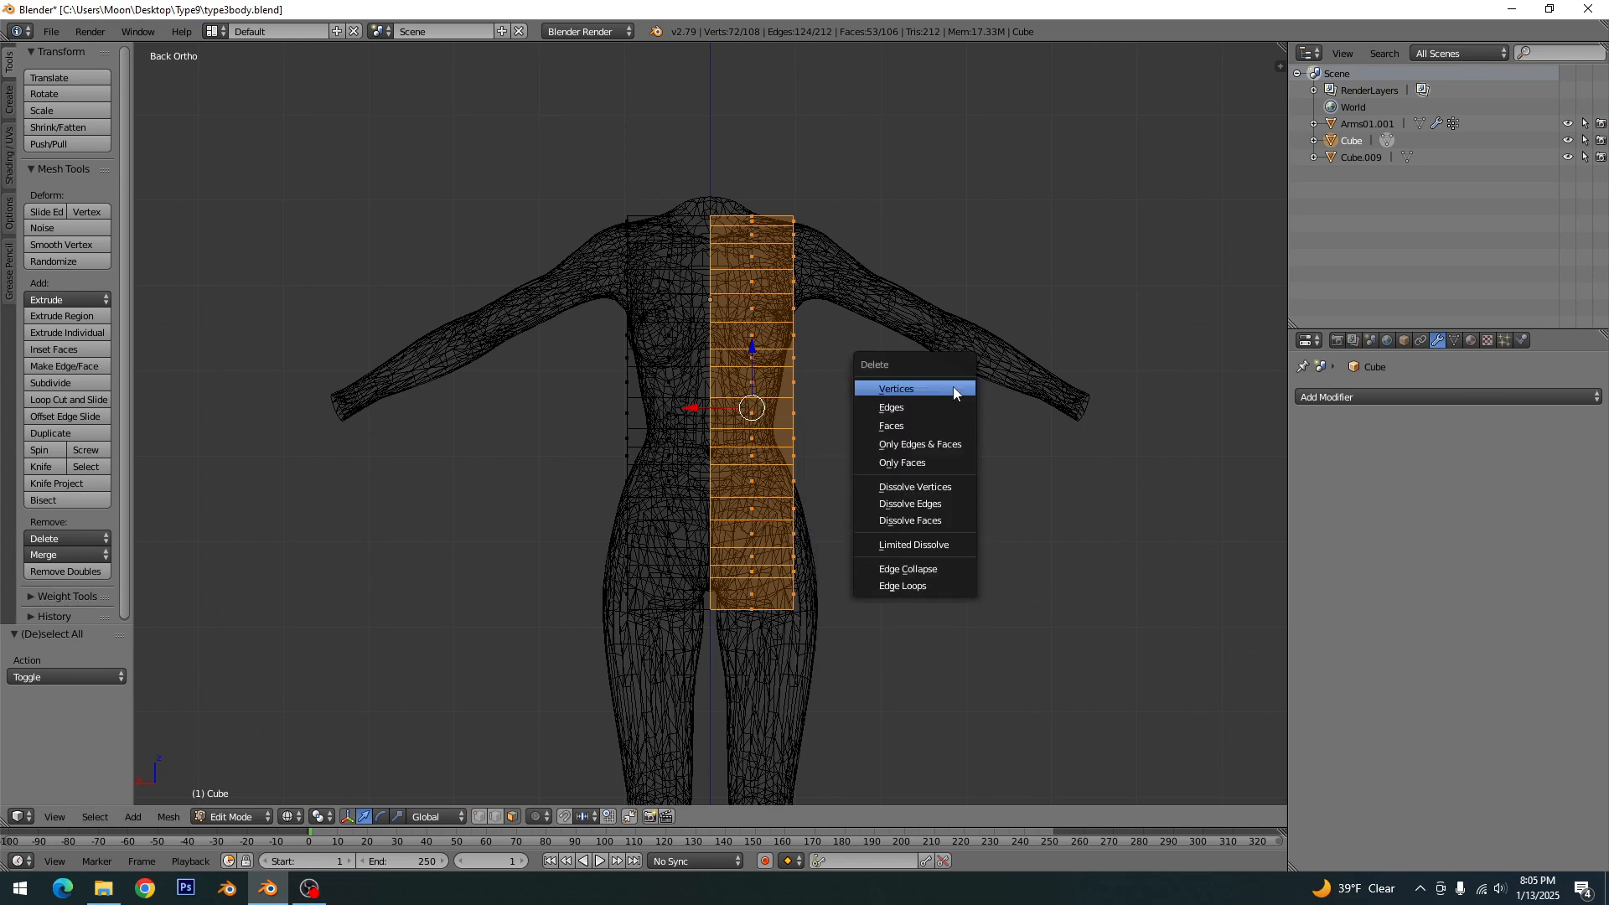
left_click(912, 421)
key("Tab")
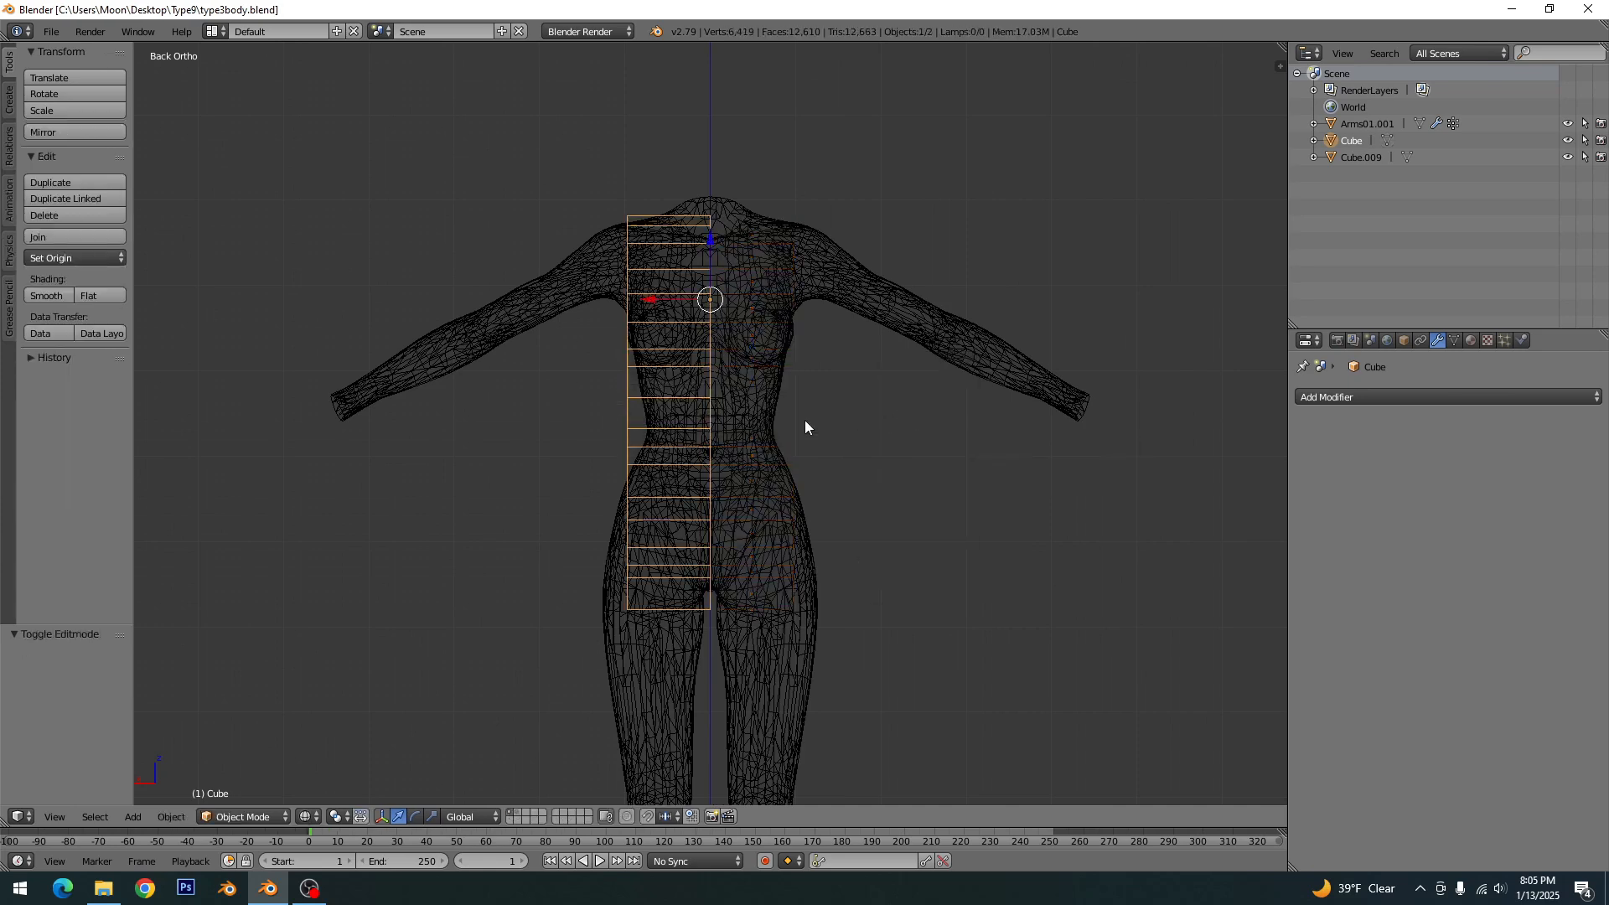
key("z")
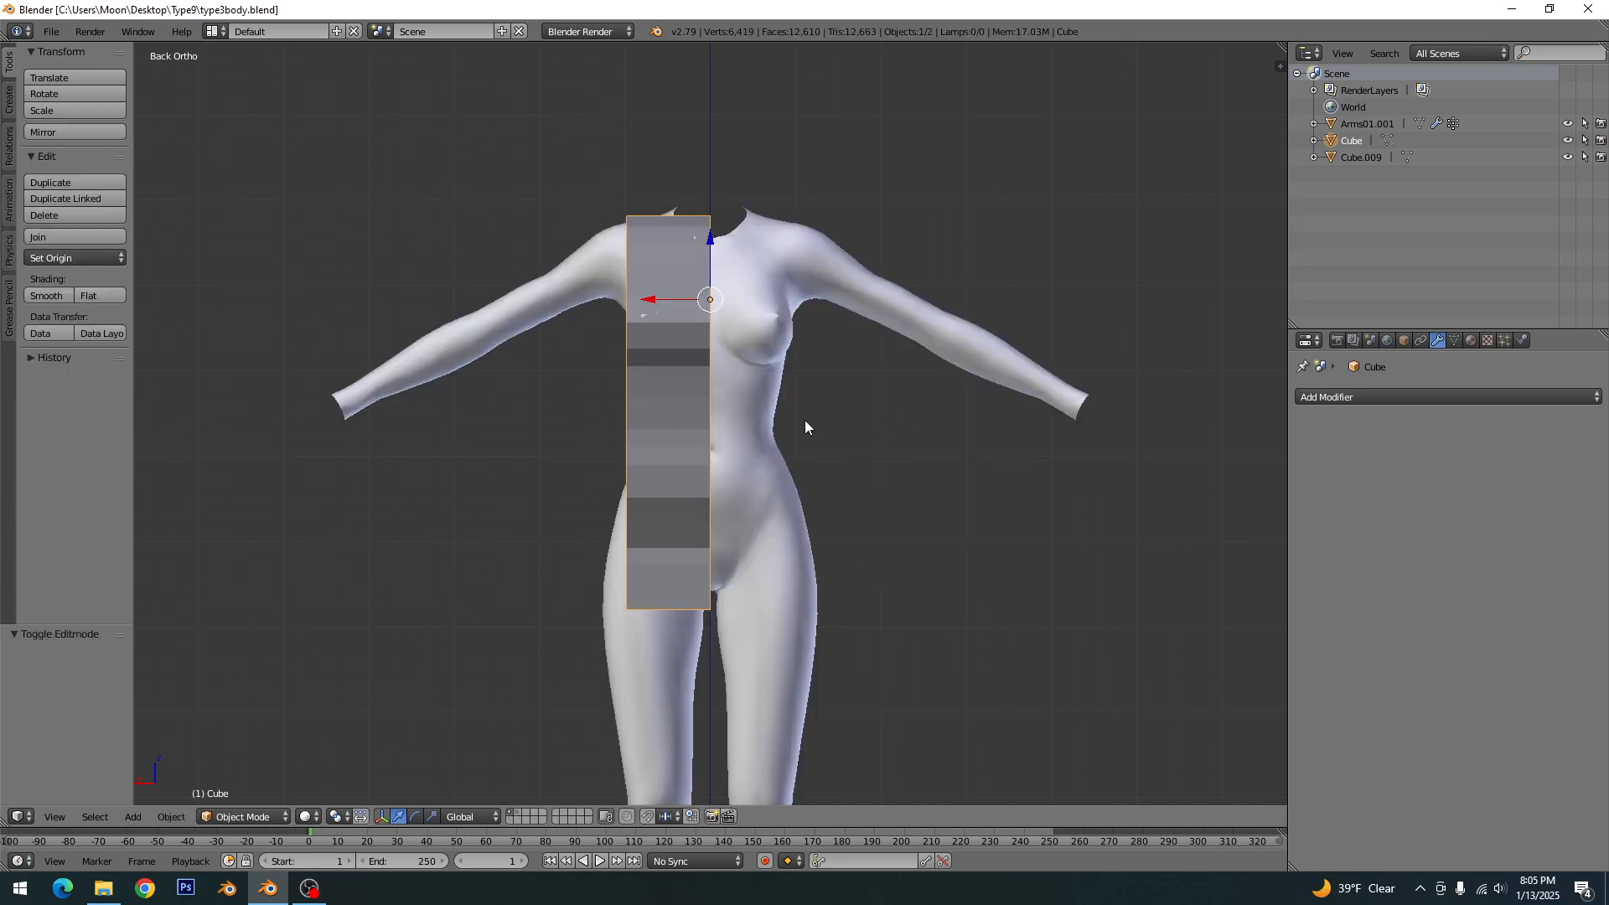
- Add a Mirror modifier on the X axis to the half box and enable Clipping
left_click(1312, 399)
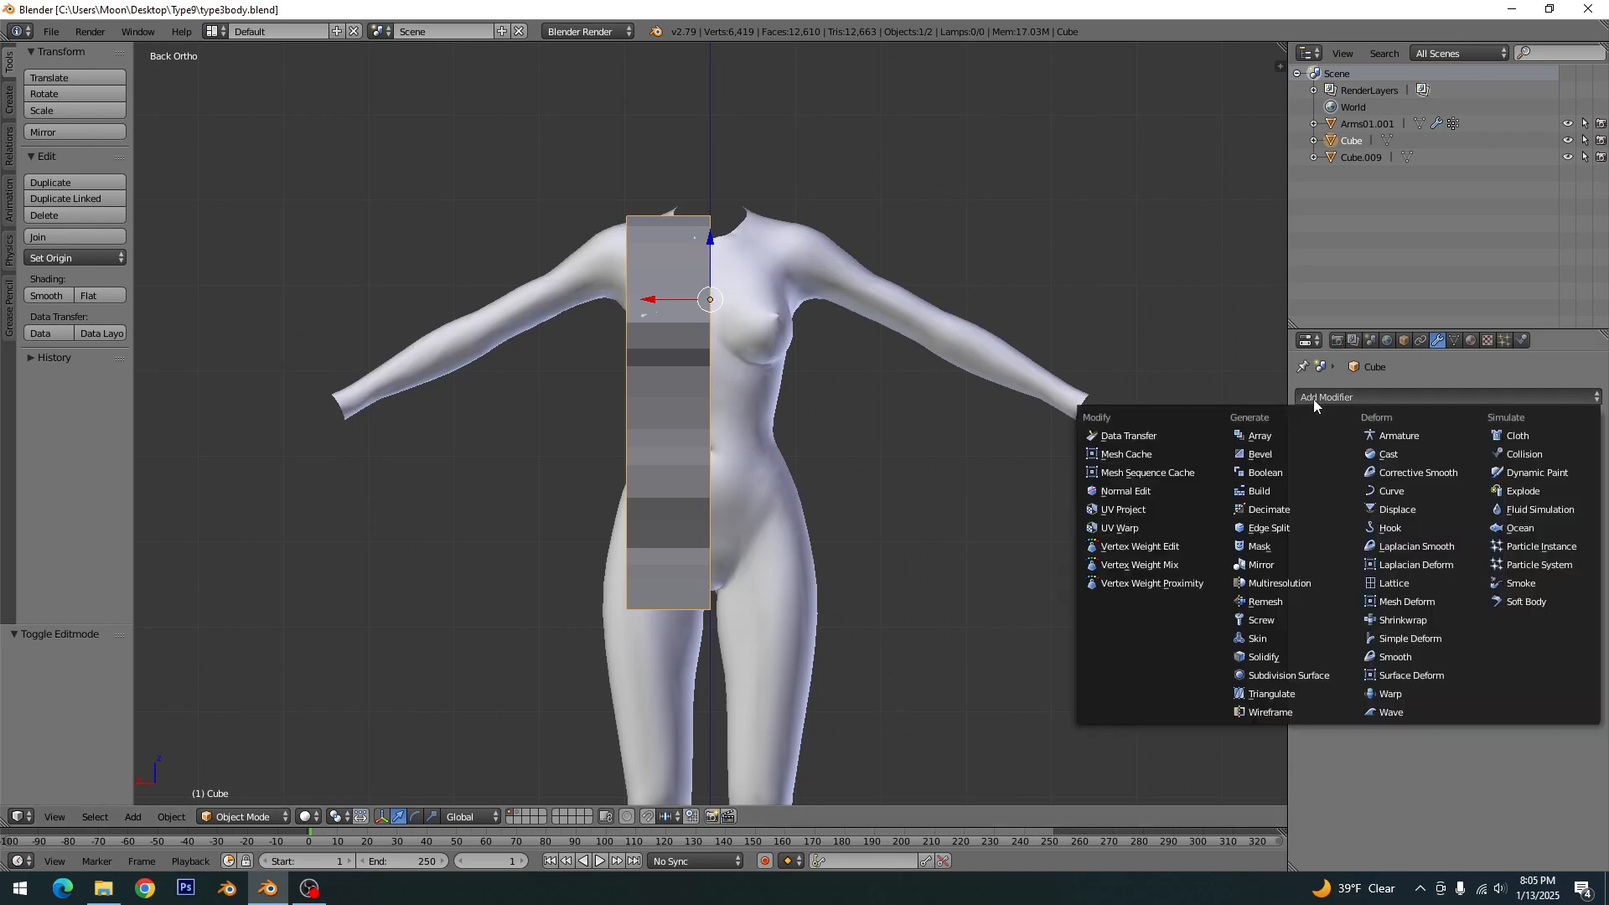
left_click(1261, 565)
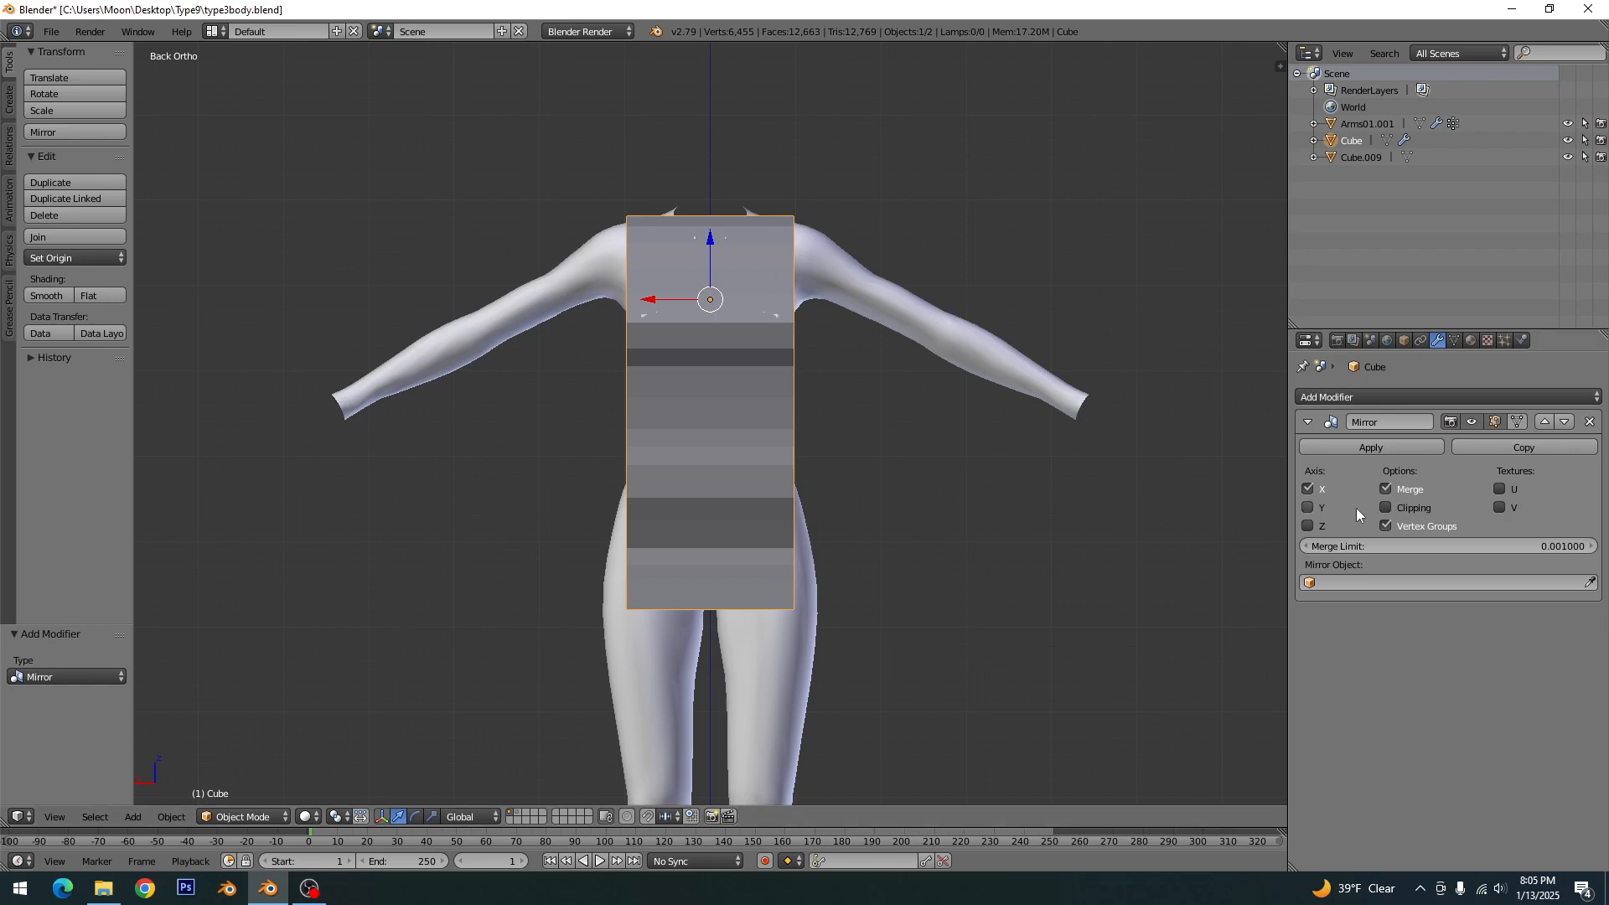
left_click(1384, 509)
- Try moving the centre-line vertices along X to test the mirror clipping and inspect the mirrored box
key("Tab")
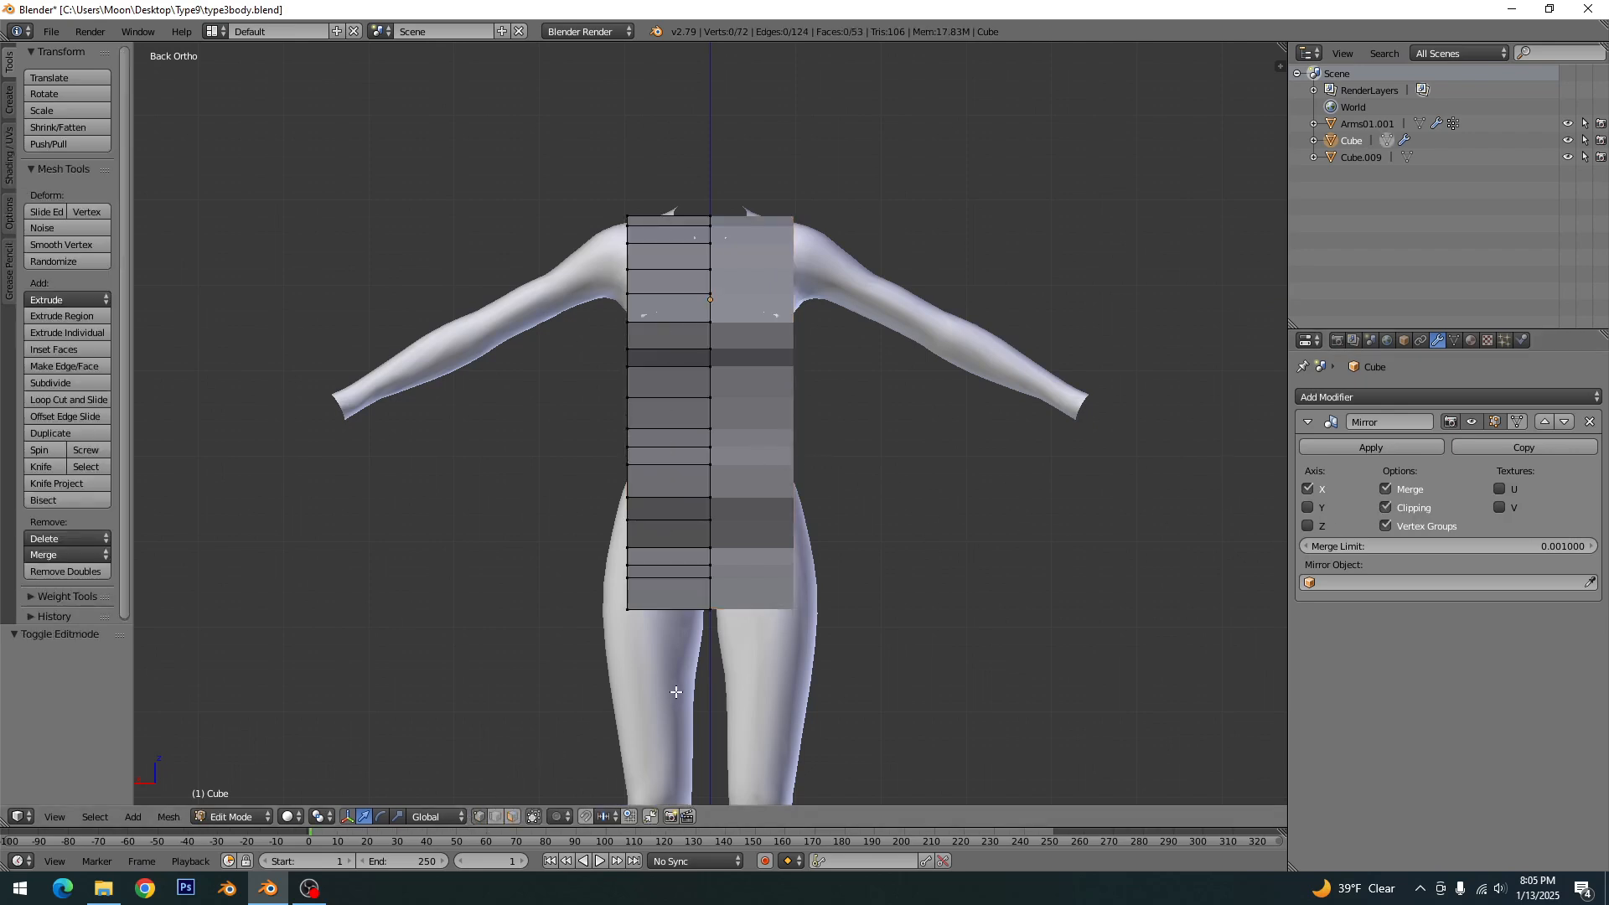
key("z")
right_click(711, 596, "alt")
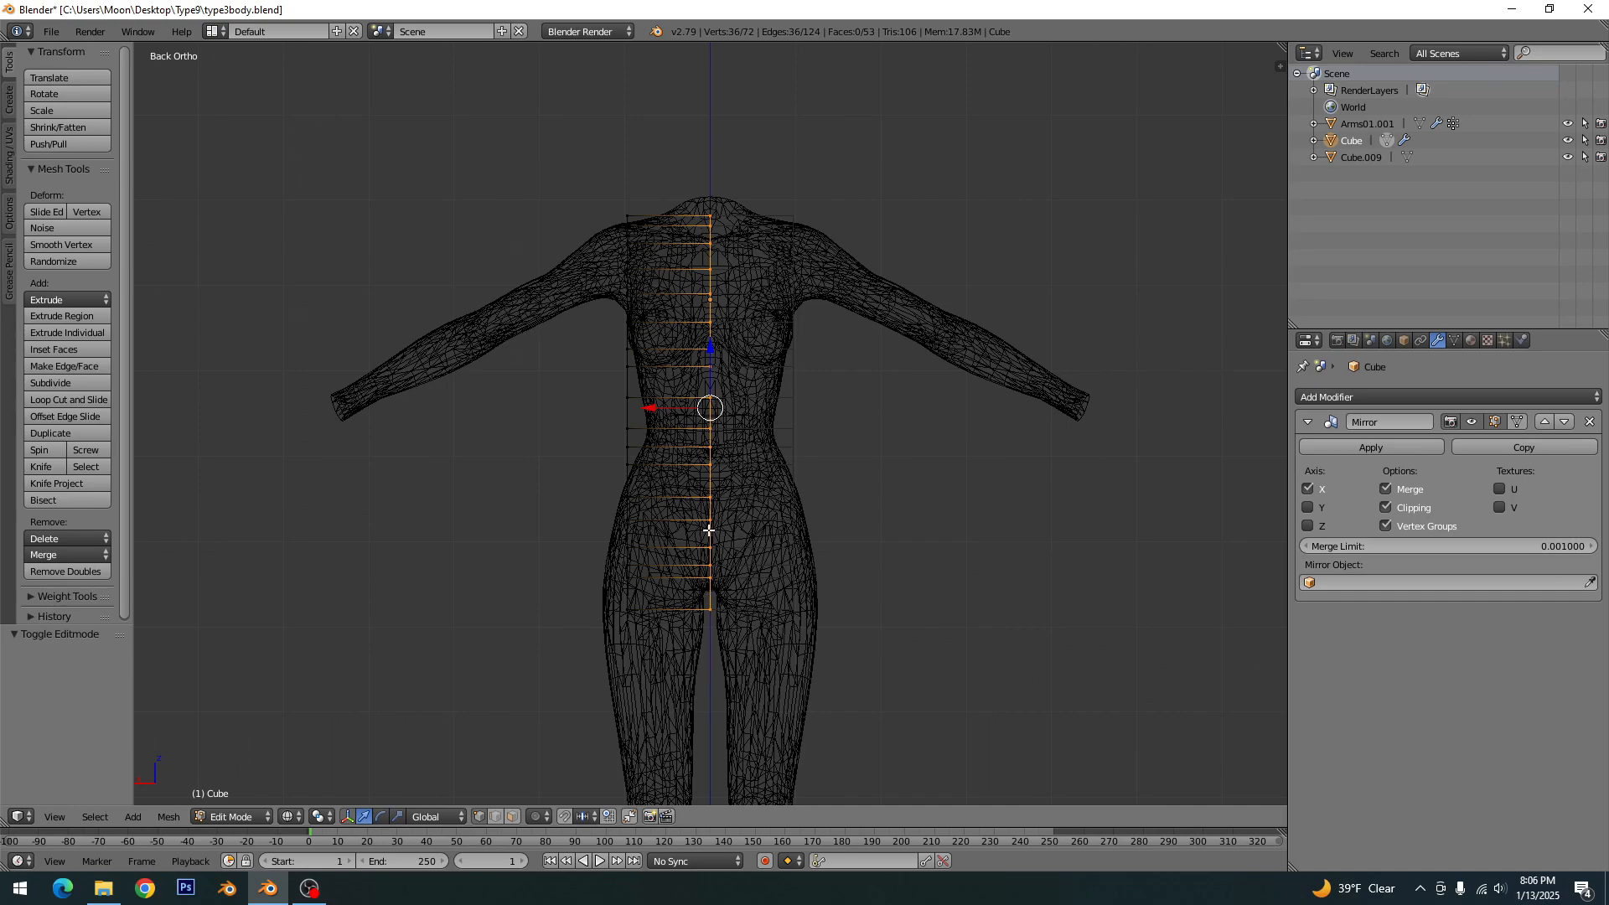
mouse_move(748, 494)
middle_mouse_down()
mouse_move(805, 498)
mouse_move(651, 525)
mouse_move(772, 501)
middle_mouse_up()
key("ctrl+KP_1")
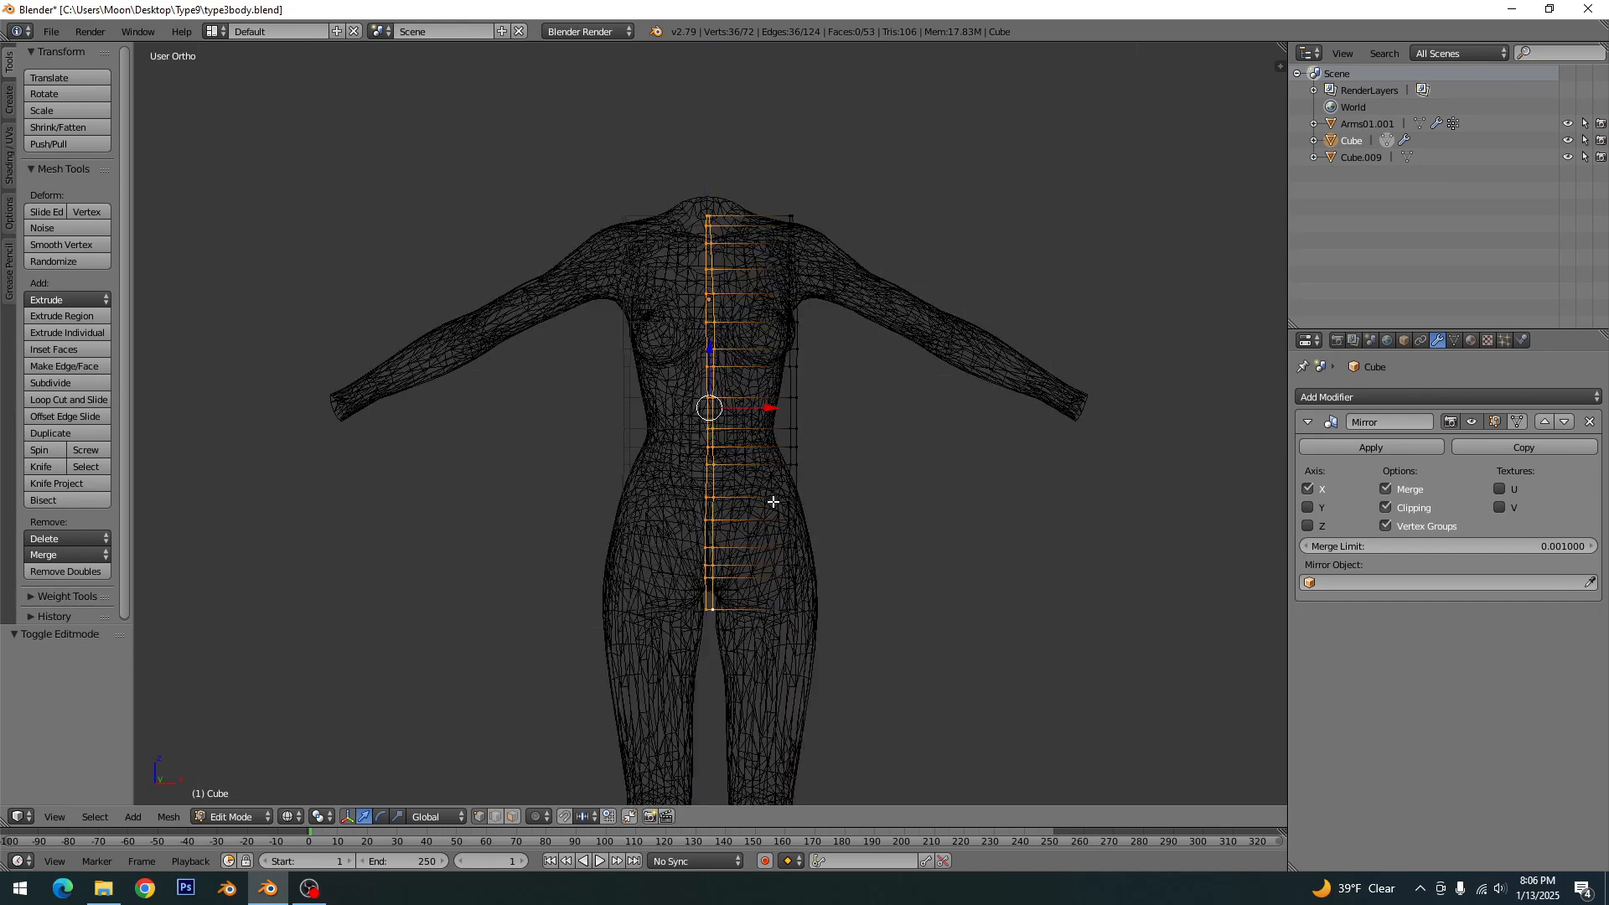
scroll(659, 396, "up", 2)
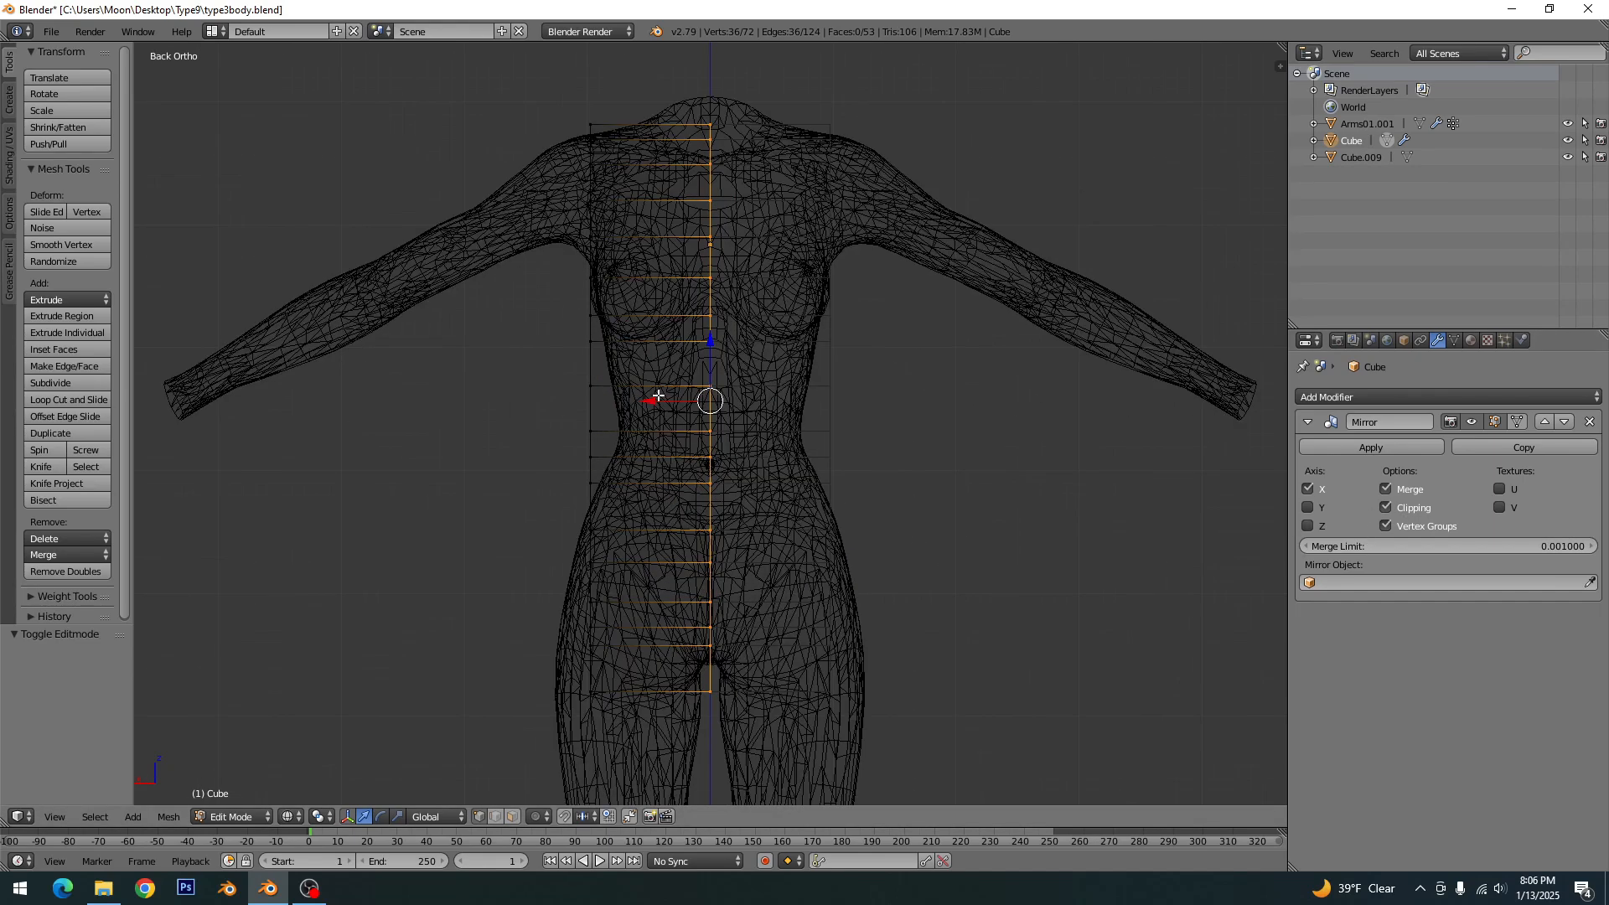
mouse_move(649, 400)
left_mouse_down()
mouse_move(625, 405)
mouse_move(835, 414)
mouse_move(666, 423)
left_mouse_up()
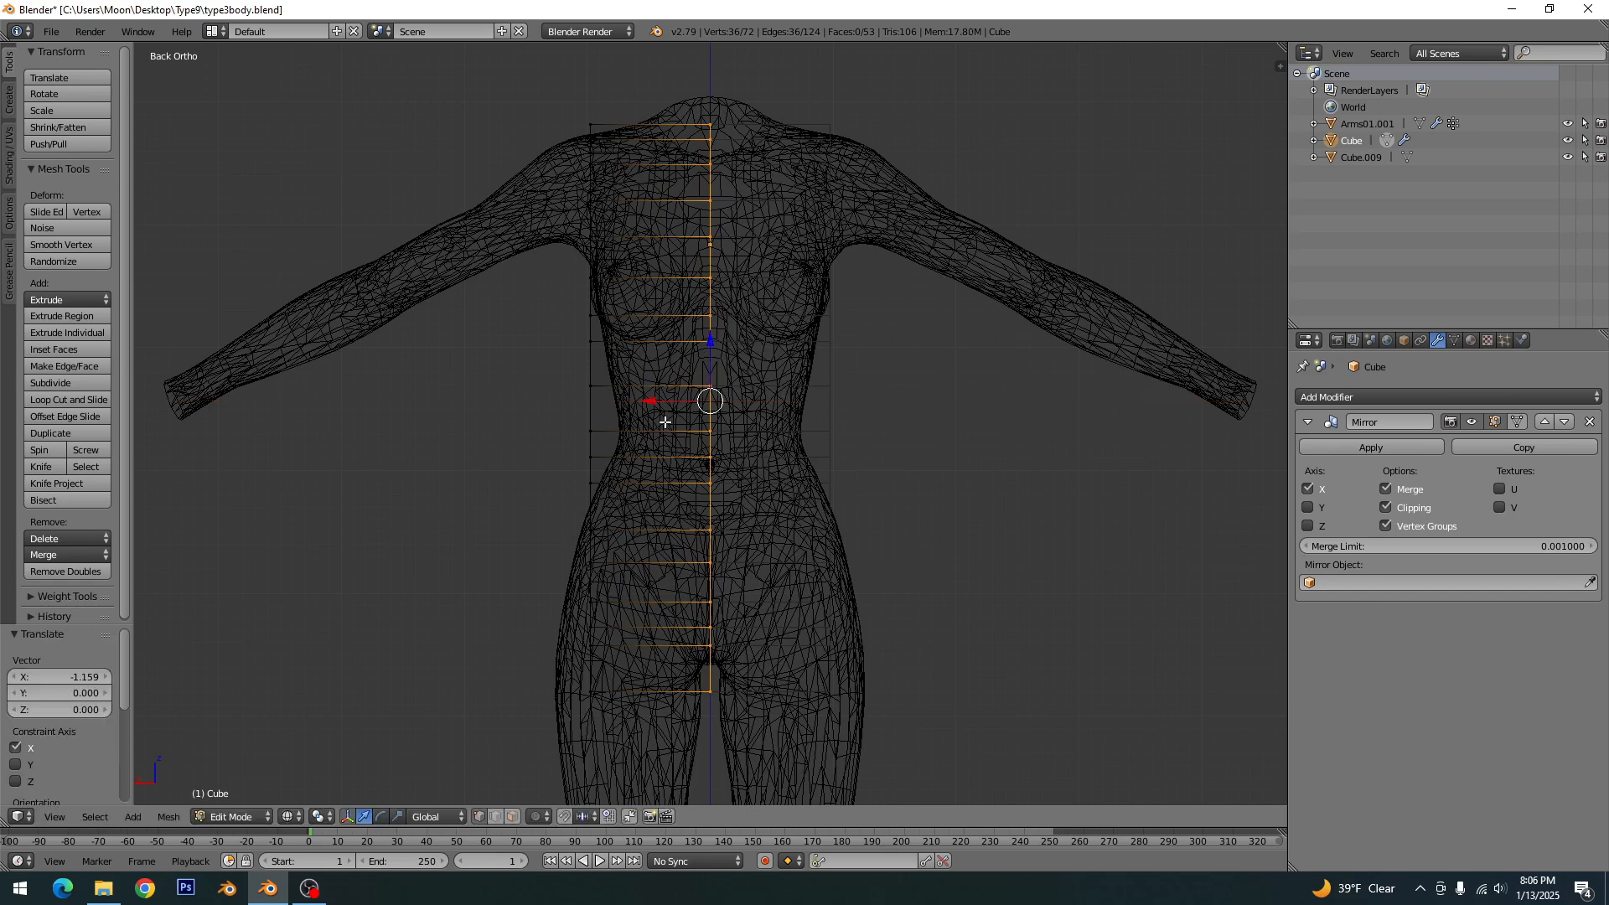
key("z")
key("Tab")
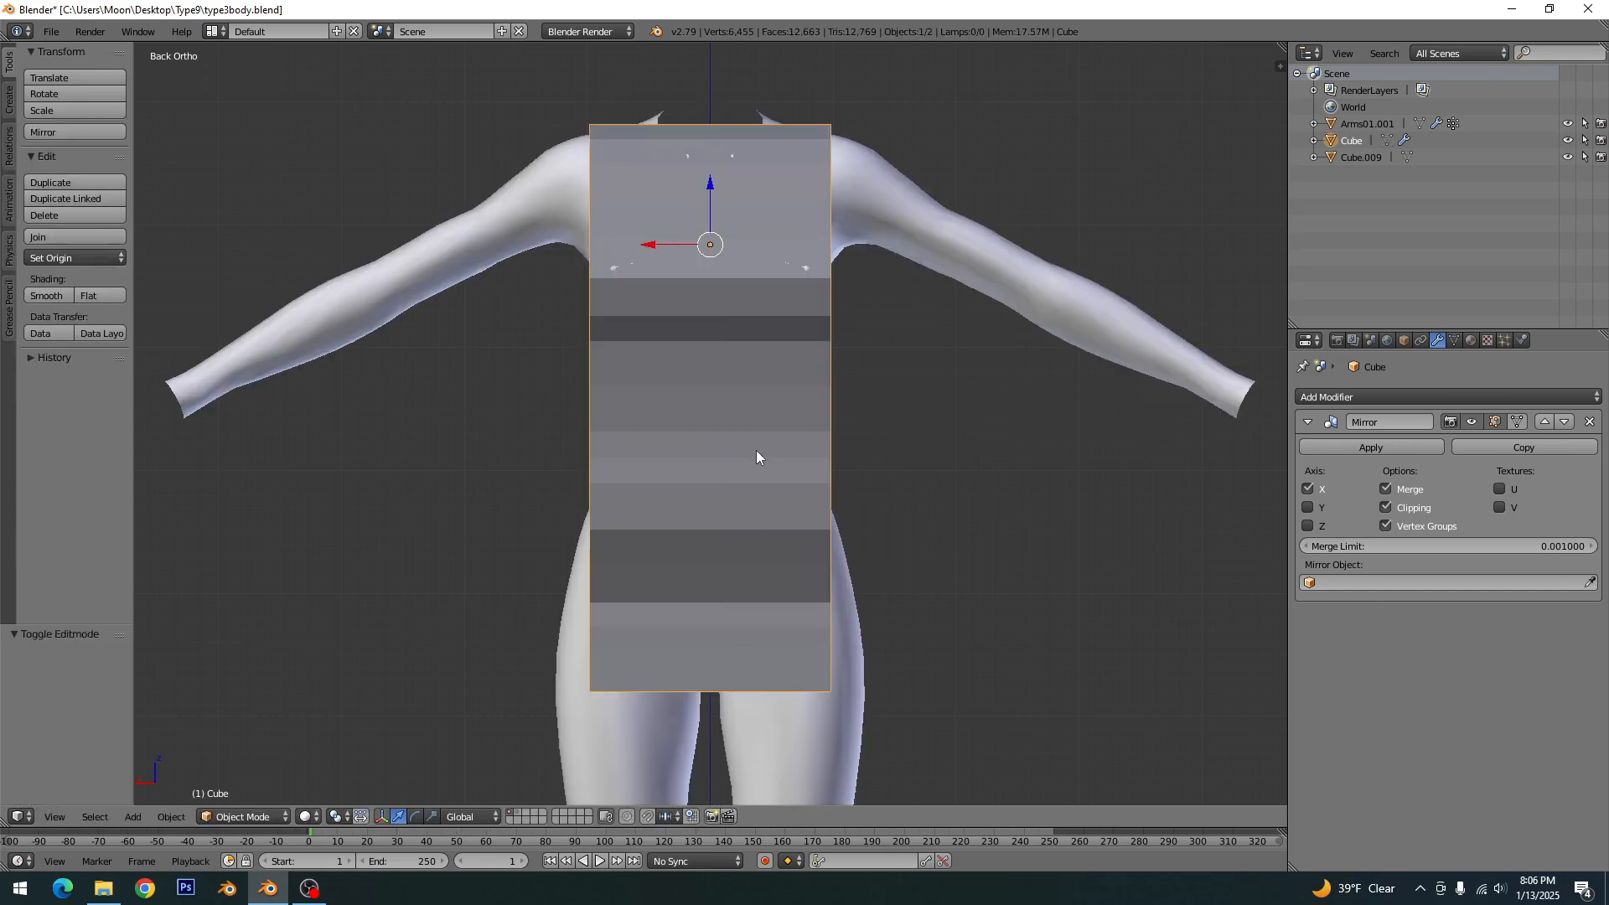
mouse_move(756, 450)
middle_mouse_down()
mouse_move(872, 555)
mouse_move(782, 530)
mouse_move(764, 499)
middle_mouse_up()
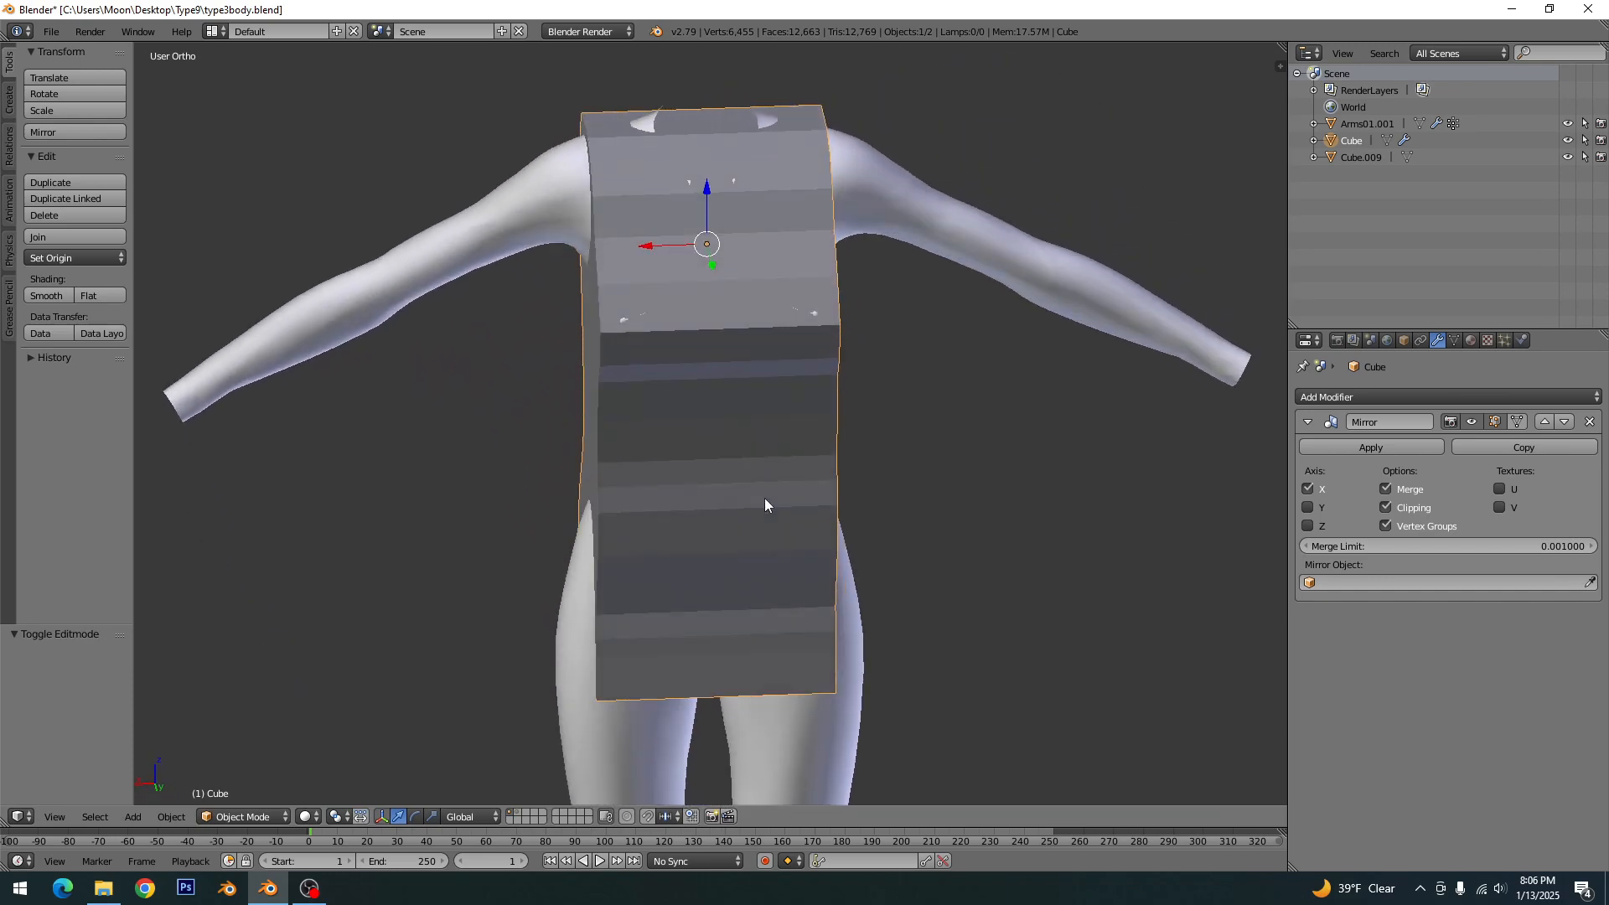
key("KP_1")
key("ctrl+KP_1")
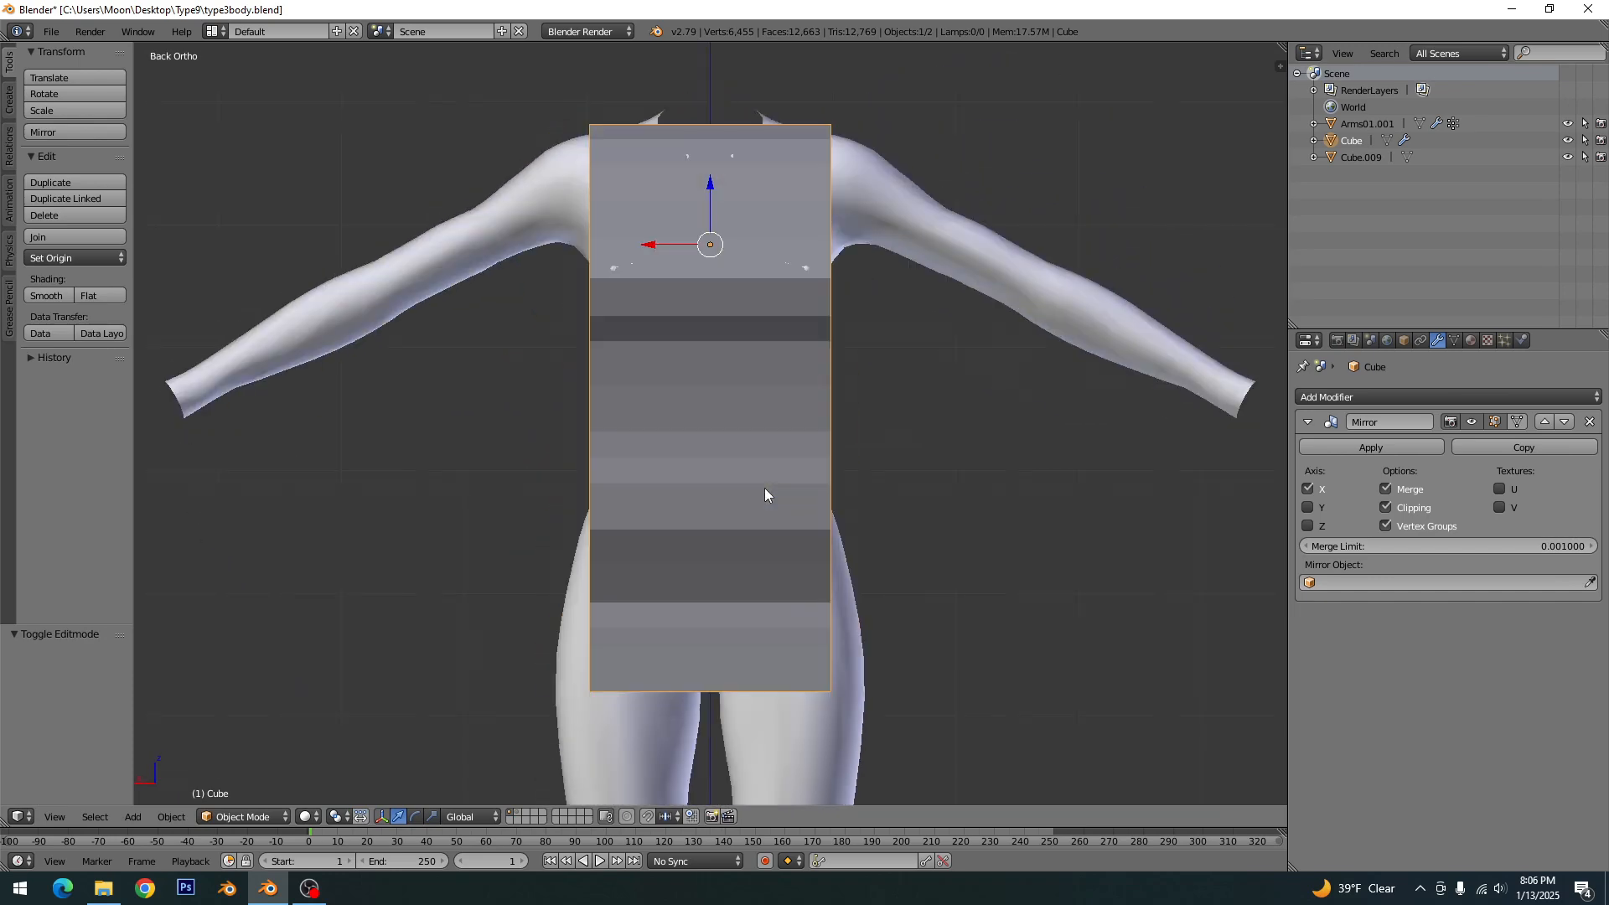
- Move the side vertices of the rows from the hem to the upper hip outward along X to the body's hip outline
key("Tab")
key("a")
key("z")
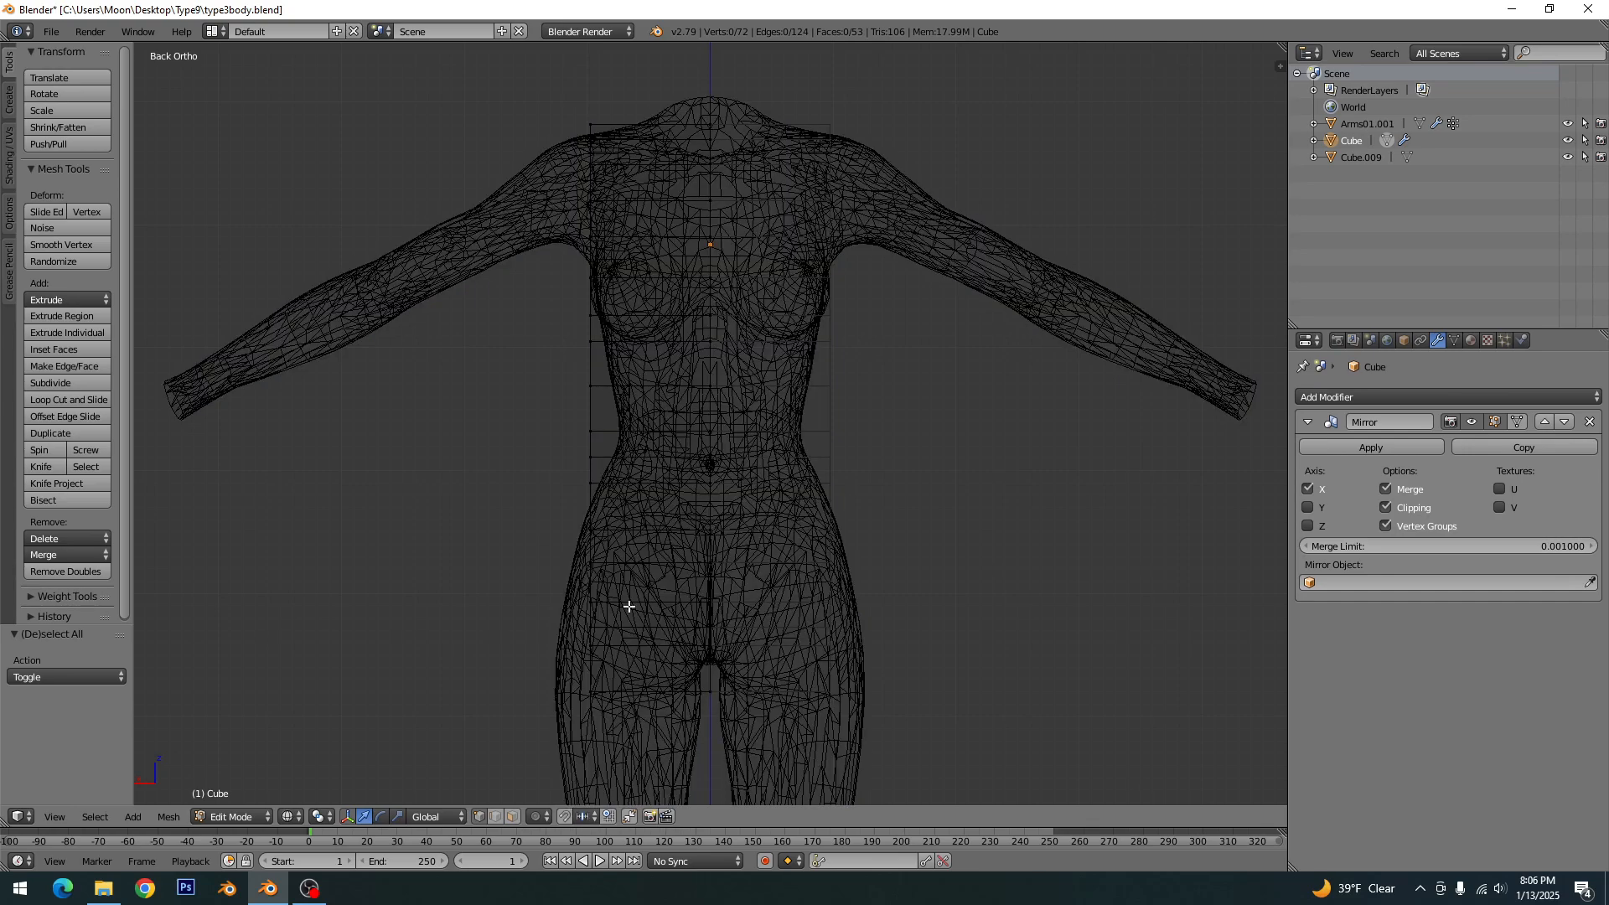
scroll(704, 471, "up", 2)
scroll(703, 470, "up", 2)
key("c")
left_click(679, 576)
right_click(676, 579)
left_click_drag(612, 576, 556, 575)
scroll(556, 575, "up", 4)
left_click_drag(573, 358, 488, 360)
middle_click_drag(536, 251, 558, 498, "shift")
key("a")
left_click_drag(584, 506, 546, 506)
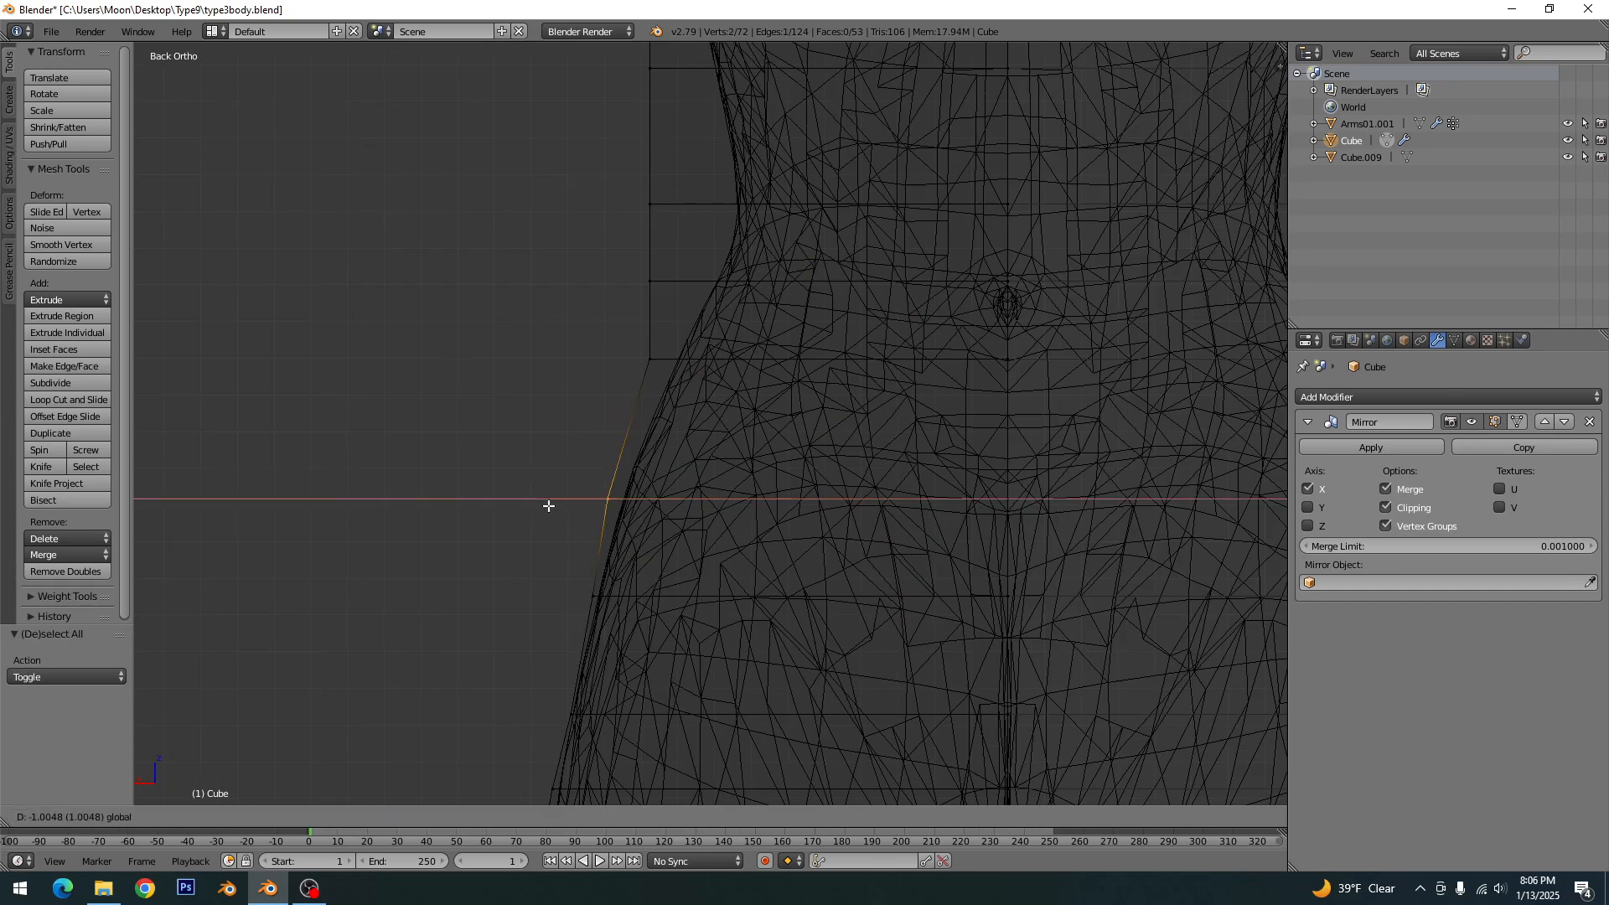
- Move the side vertices of the waist and chest rows along X to follow the body's side outline
middle_click_drag(620, 209, 542, 515, "shift")
left_click_drag(507, 377, 559, 379)
key("a")
middle_click_drag(620, 201, 594, 713, "shift")
left_click_drag(477, 575, 486, 575)
key("a")
- Move the top row's side vertices inward along X towards the neck, switch to solid shading and save the file
left_click_drag(477, 129, 603, 129)
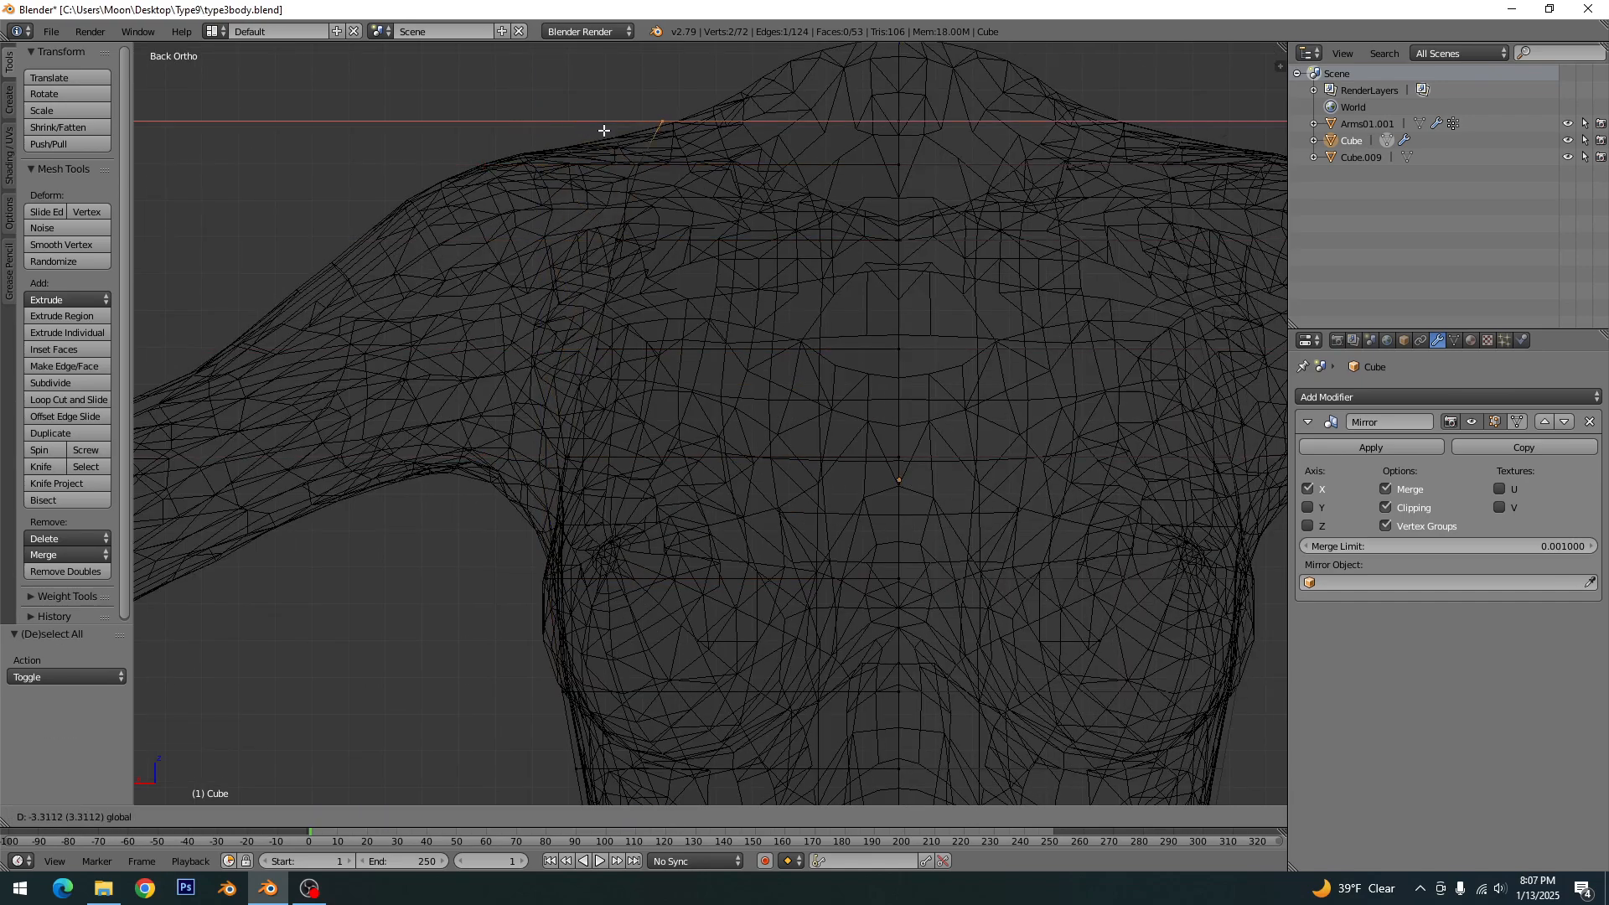
middle_click_drag(955, 180, 913, 359, "shift")
key("a")
key("z")
key("ctrl+s")
left_click(912, 360)
scroll(902, 353, "down", 8)
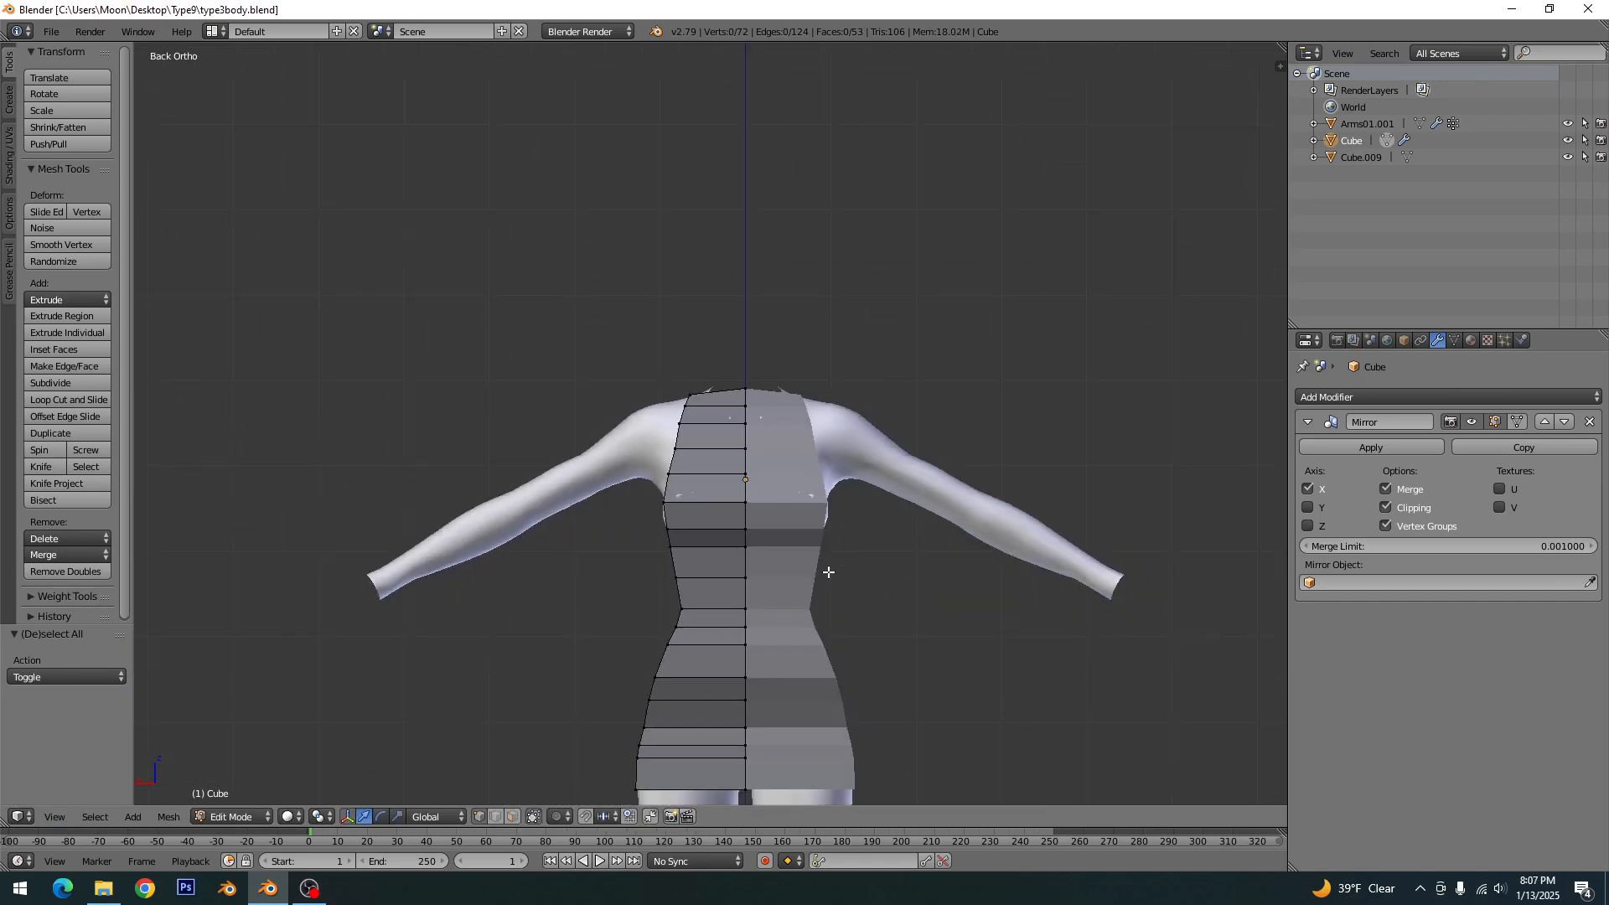
- Add two evenly spaced vertical loop cuts along the side panel of the garment mesh
middle_click_drag(785, 713, 817, 479, "shift")
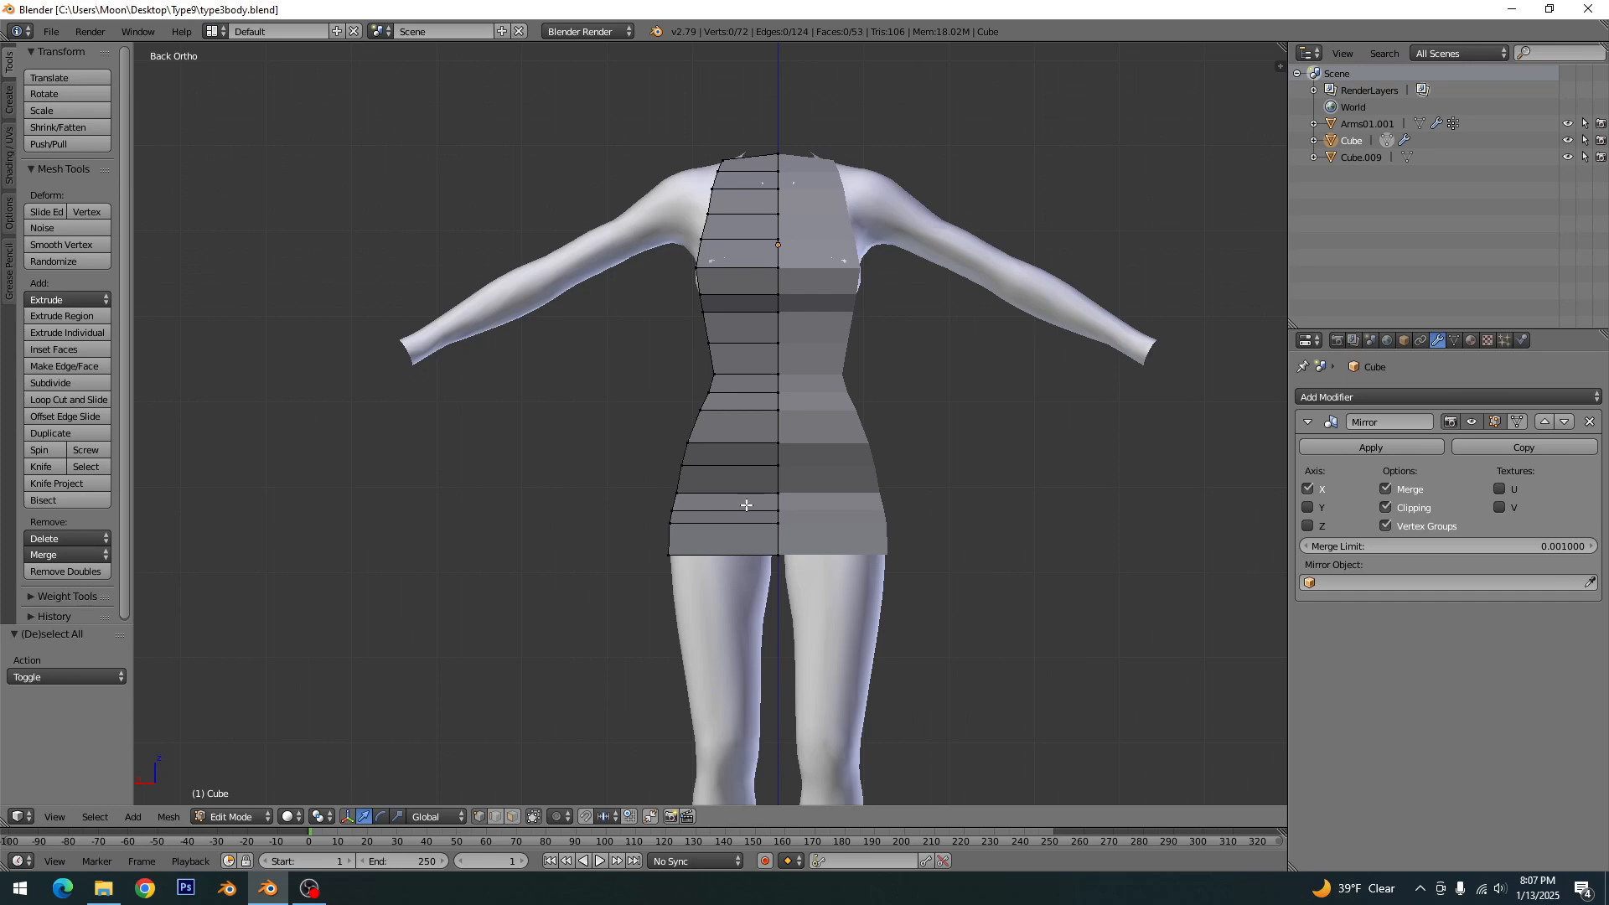
key("KP_3")
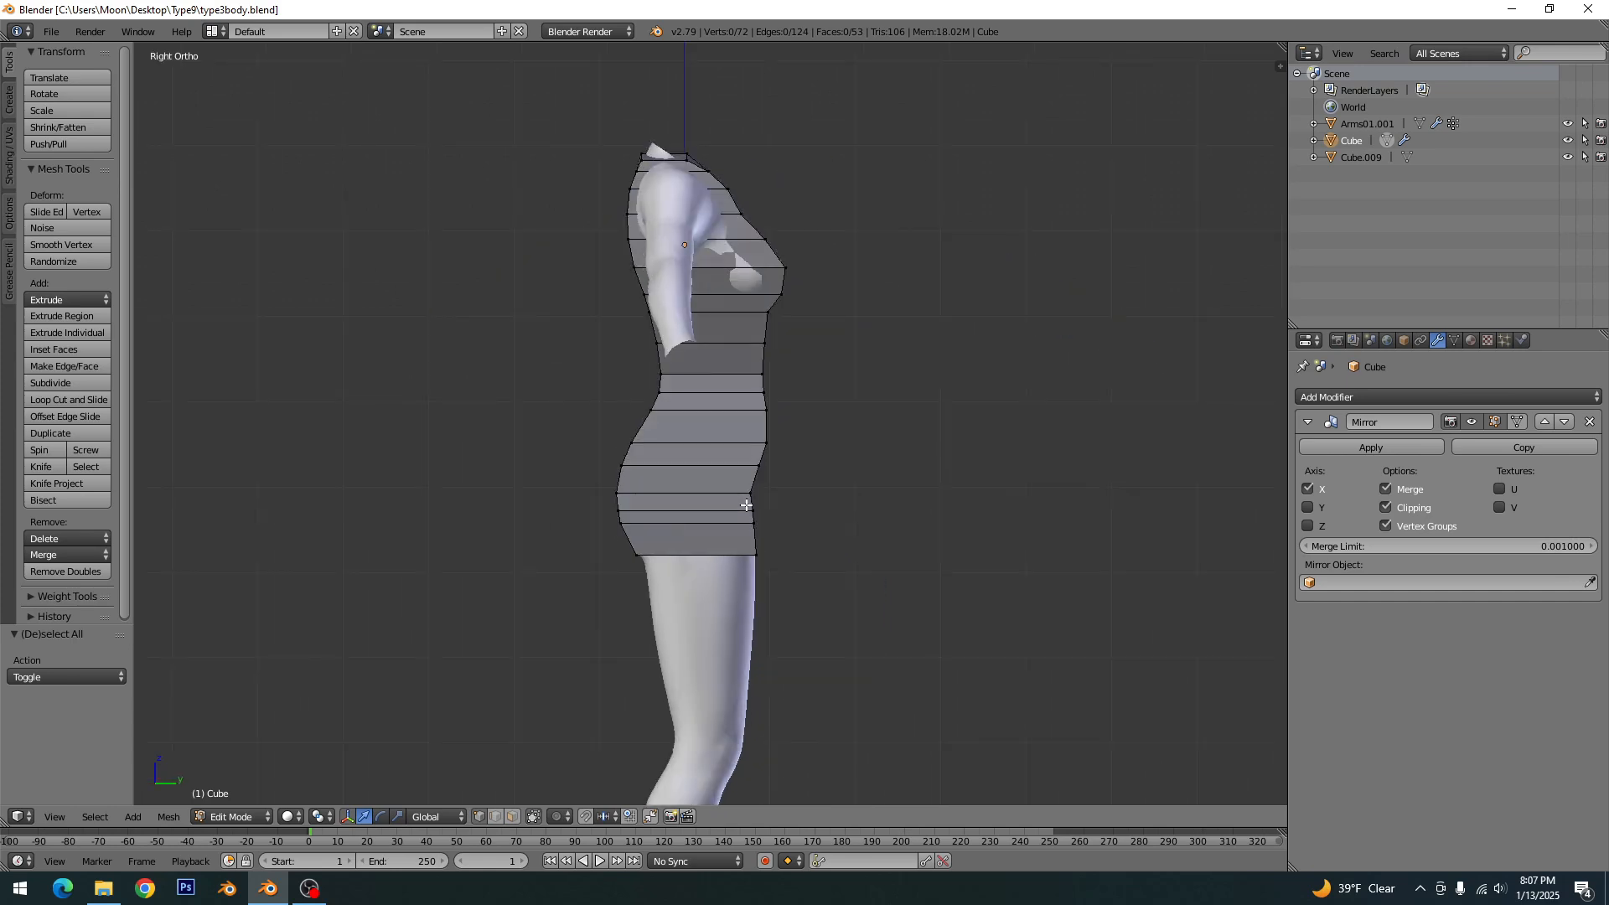
key("KP_1")
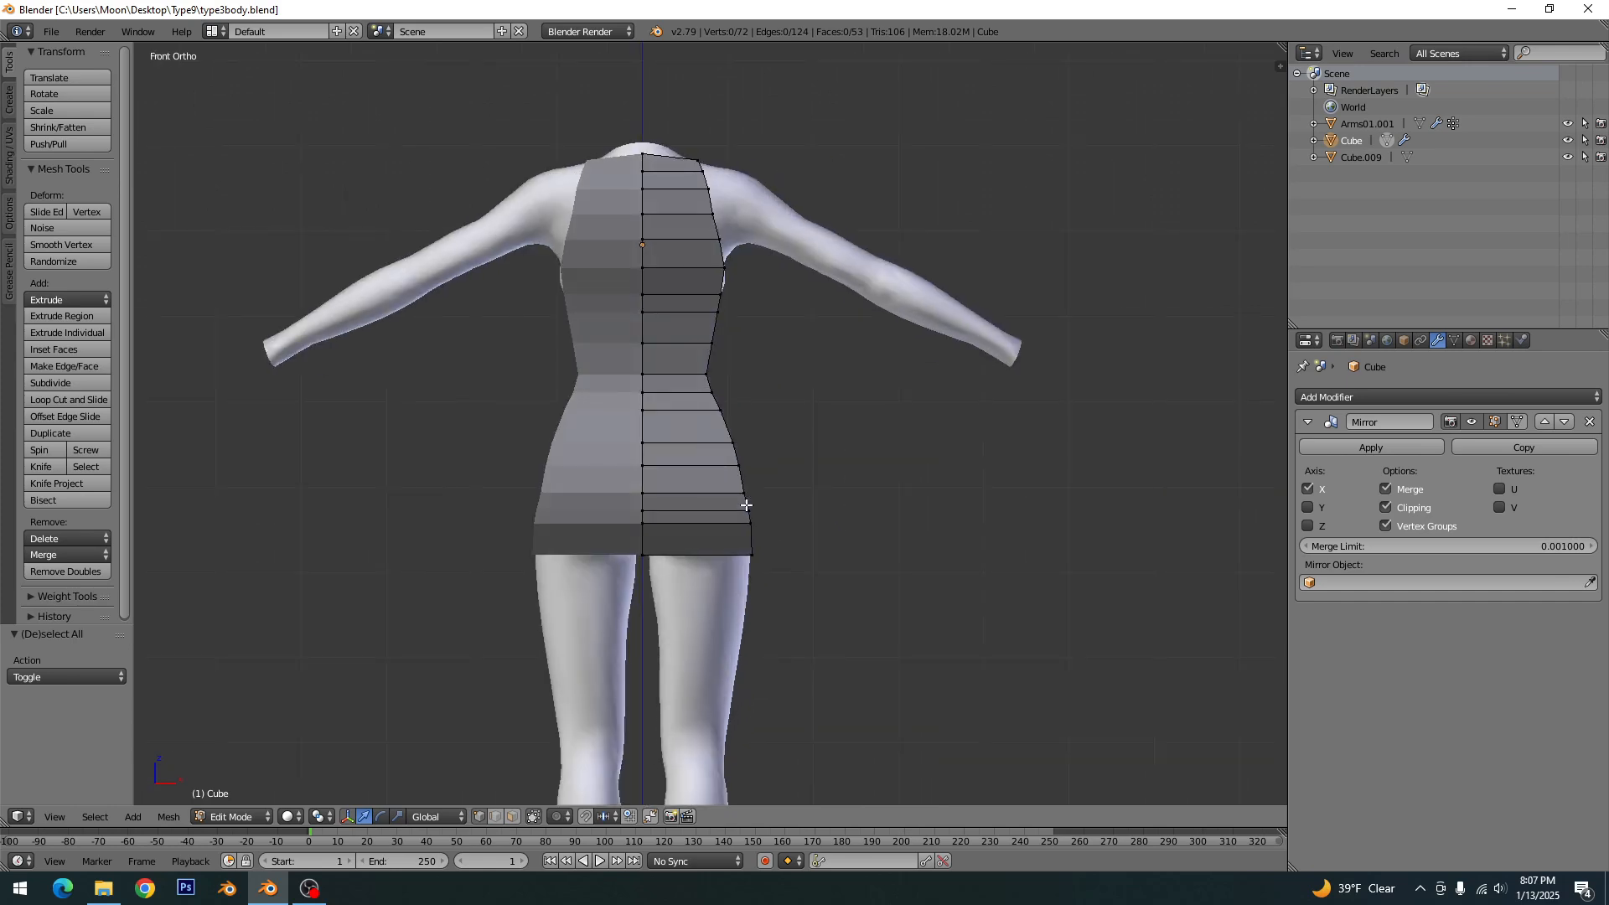
key("ctrl+KP_1")
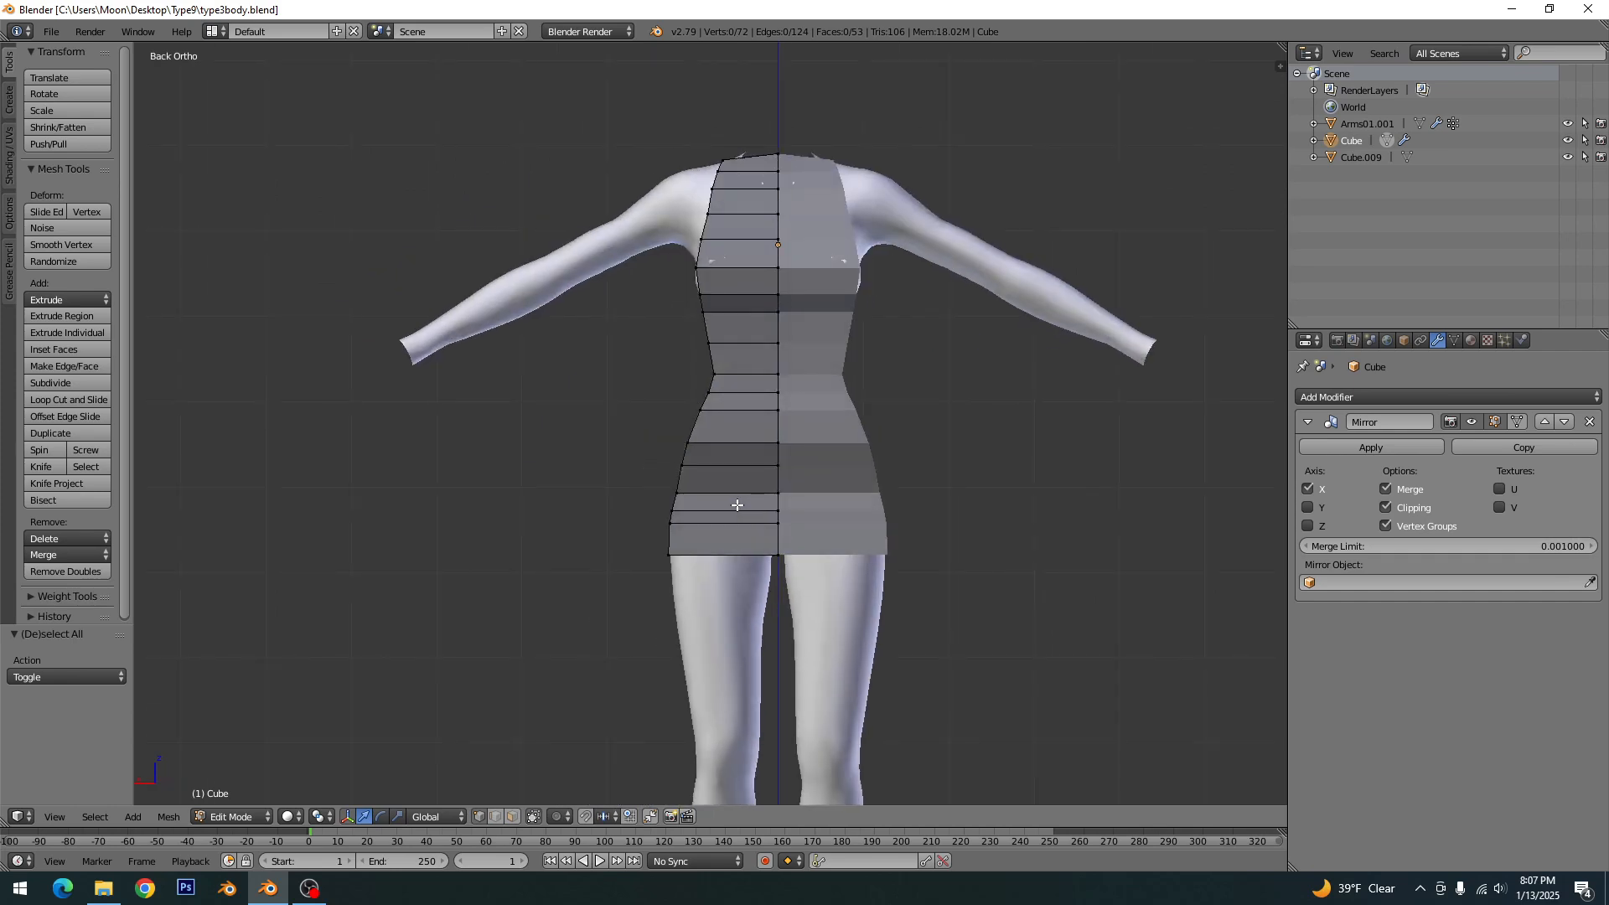
middle_click_drag(682, 431, 769, 475)
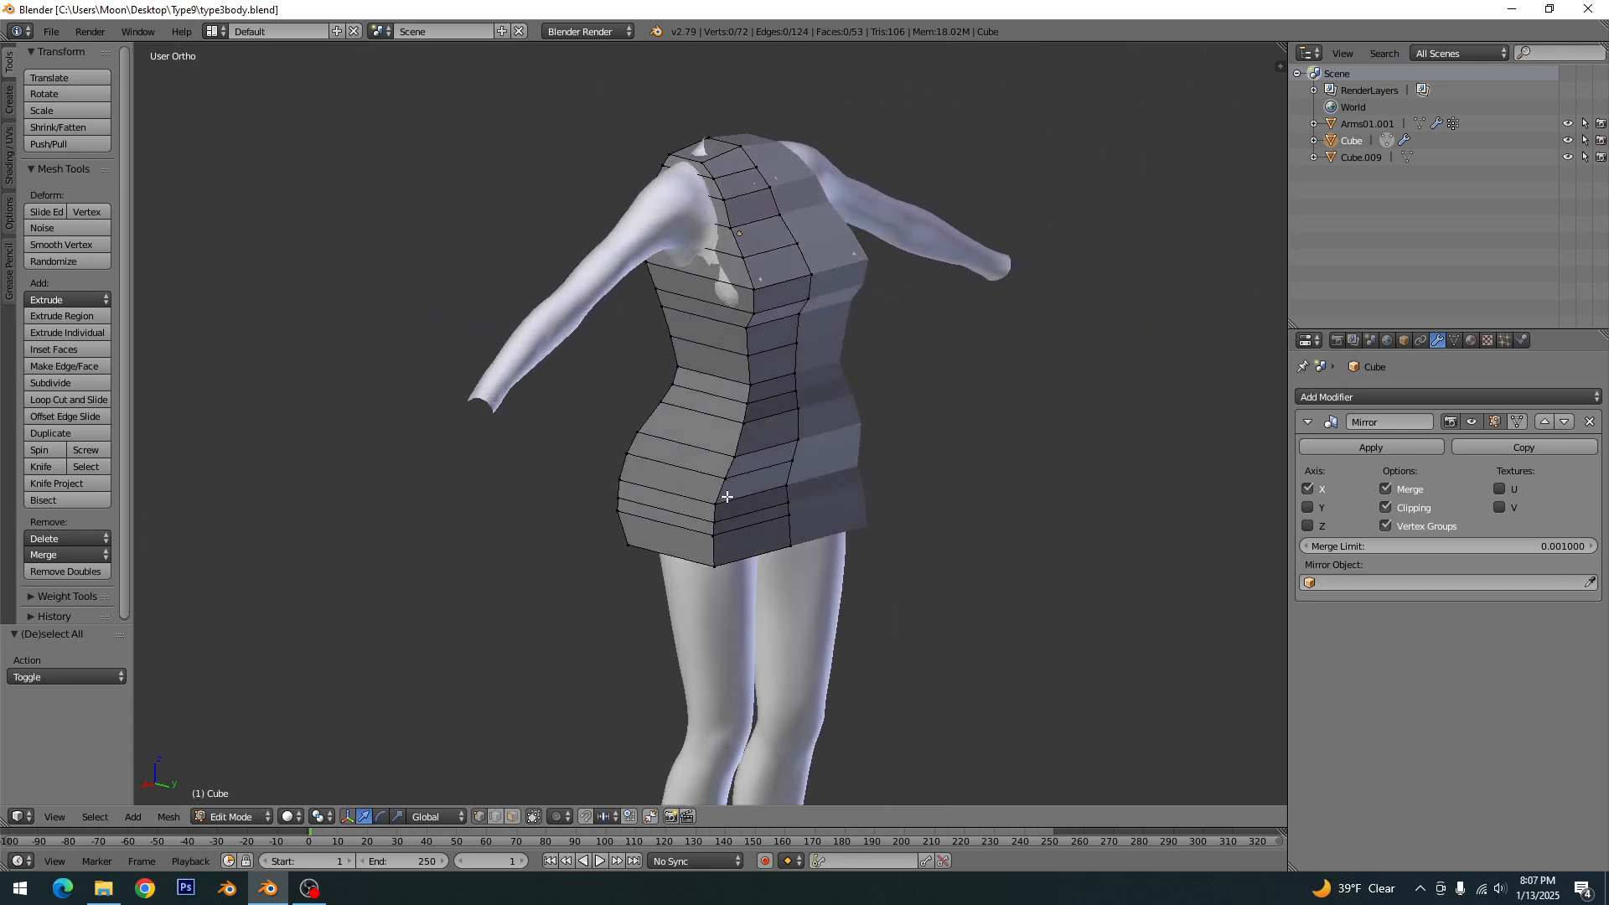
key("ctrl+r")
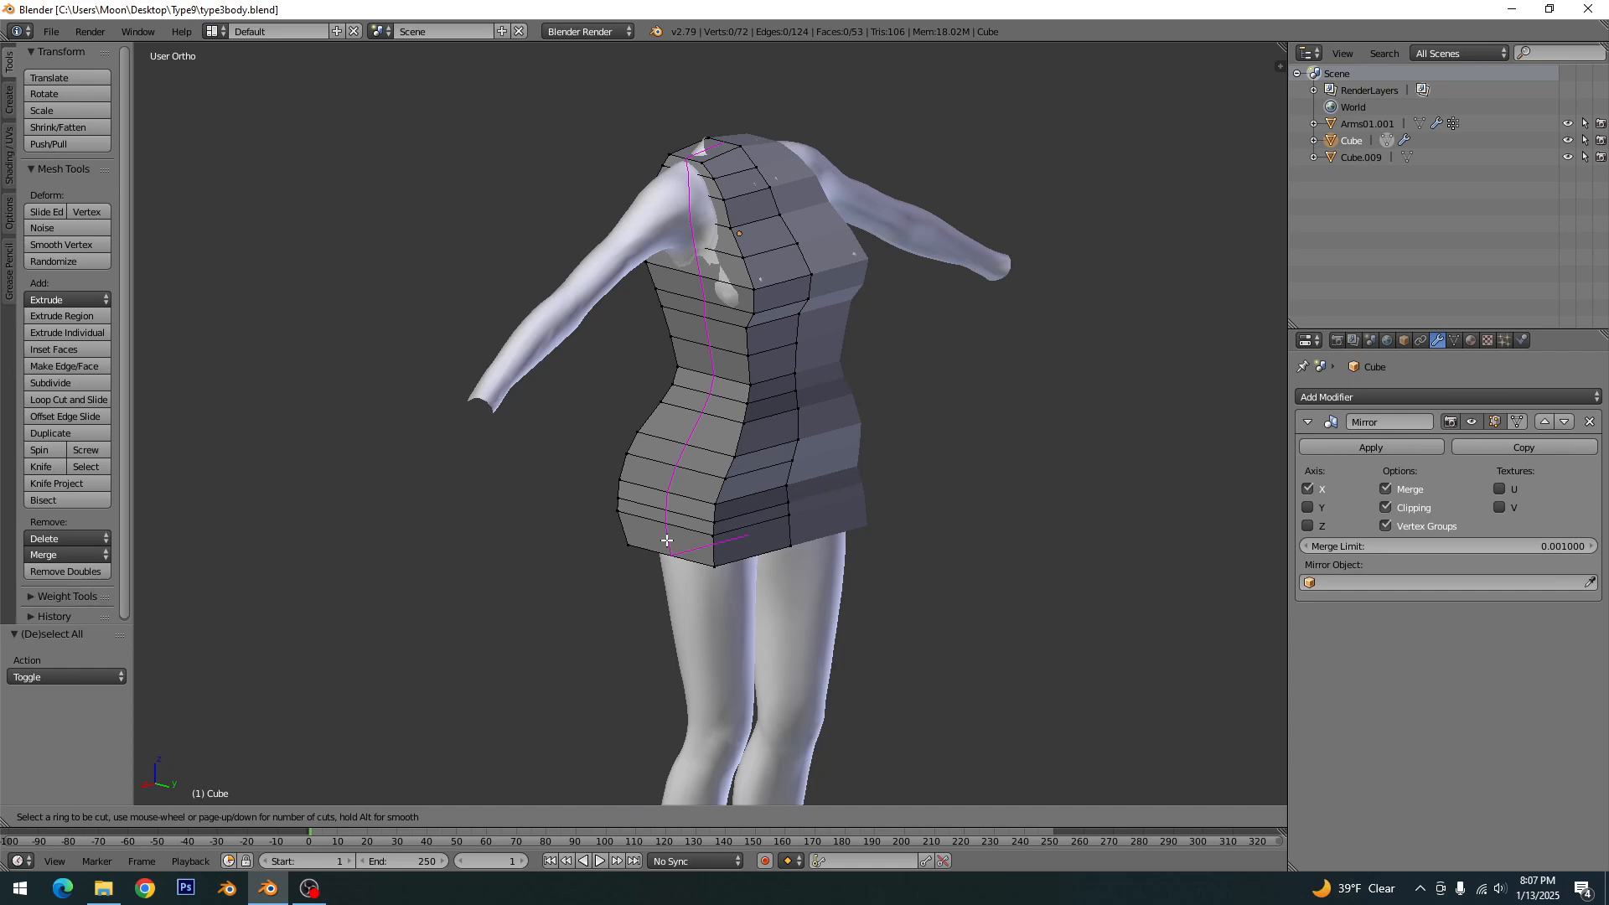
scroll(667, 541, "up", 1)
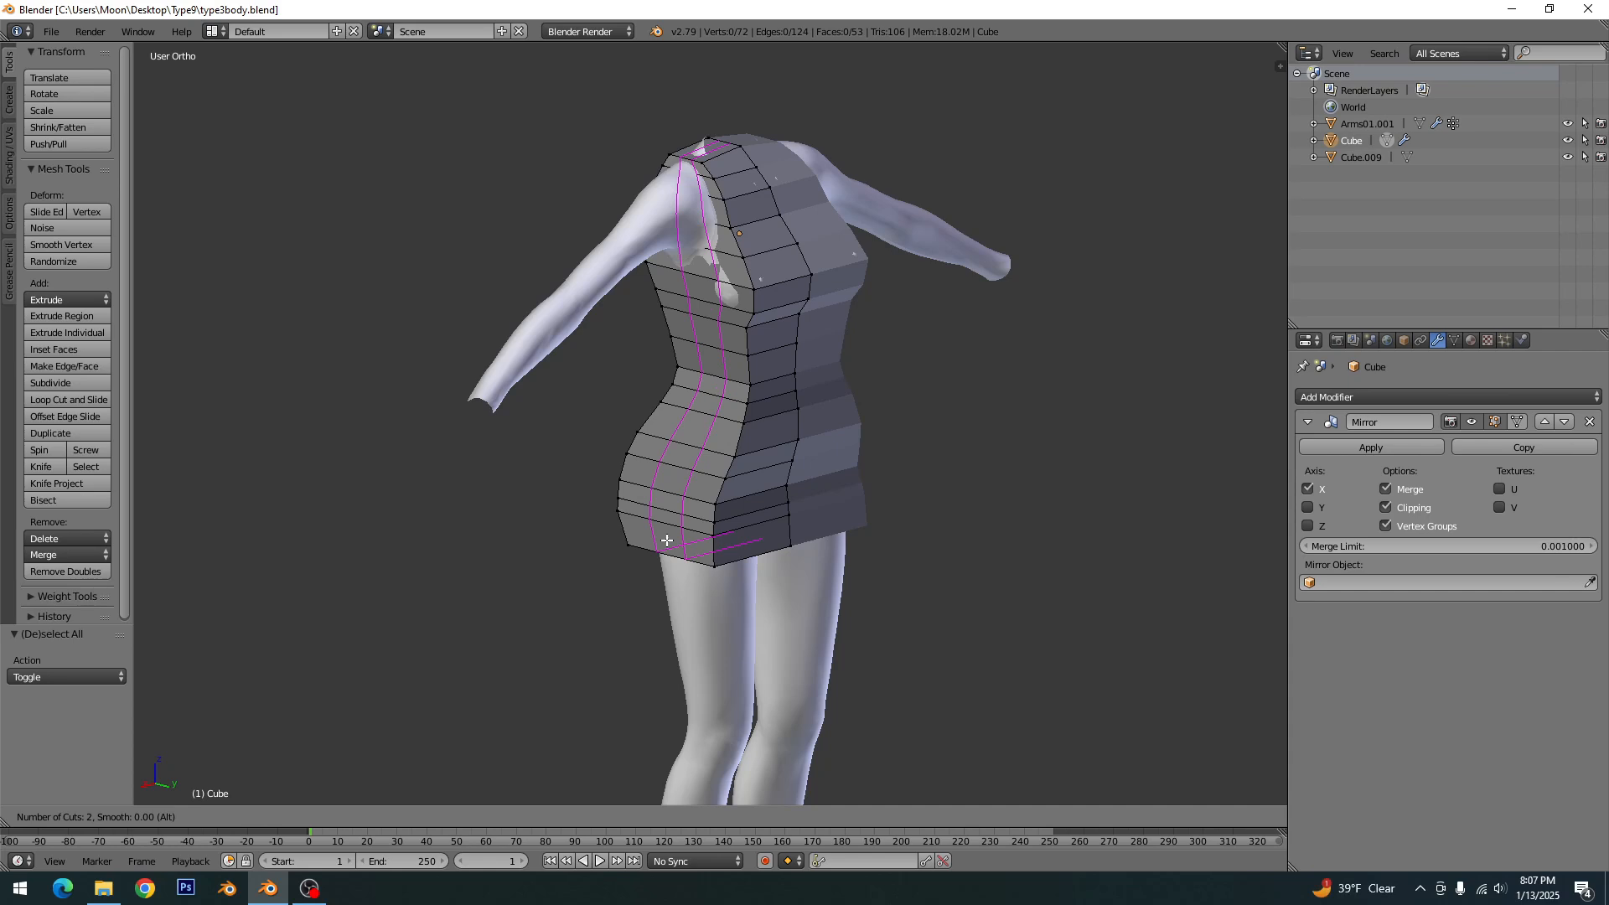
left_click(667, 540)
right_click(667, 541)
- Add two evenly spaced vertical loop cuts through the front and back panels, then clear the selection
key("ctrl+r")
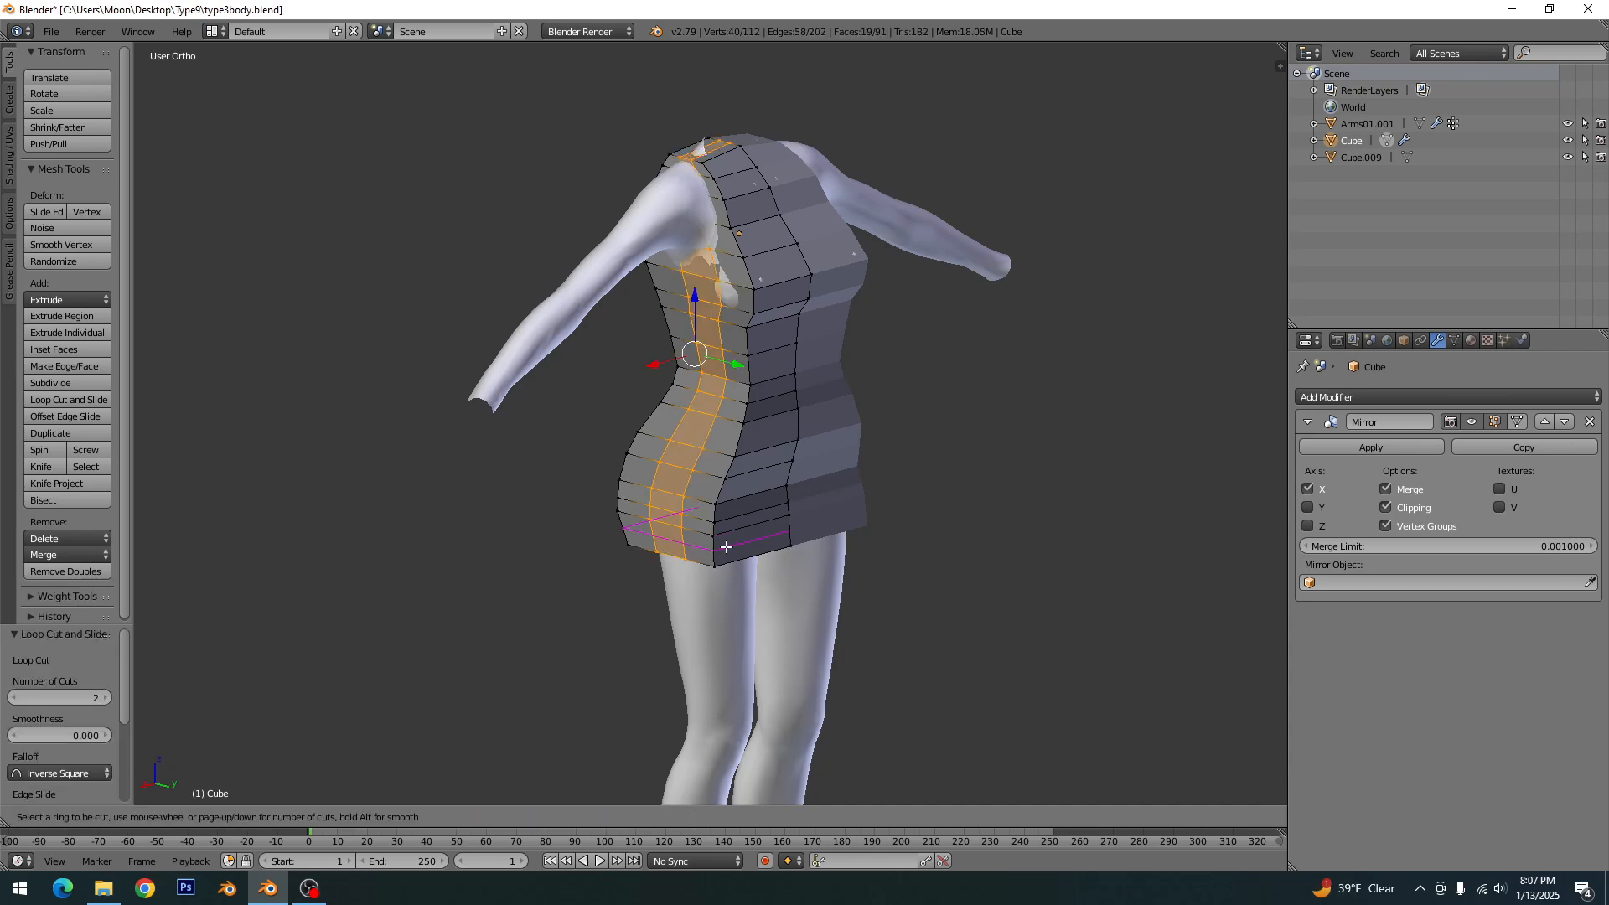
left_click(750, 541)
right_click(752, 540)
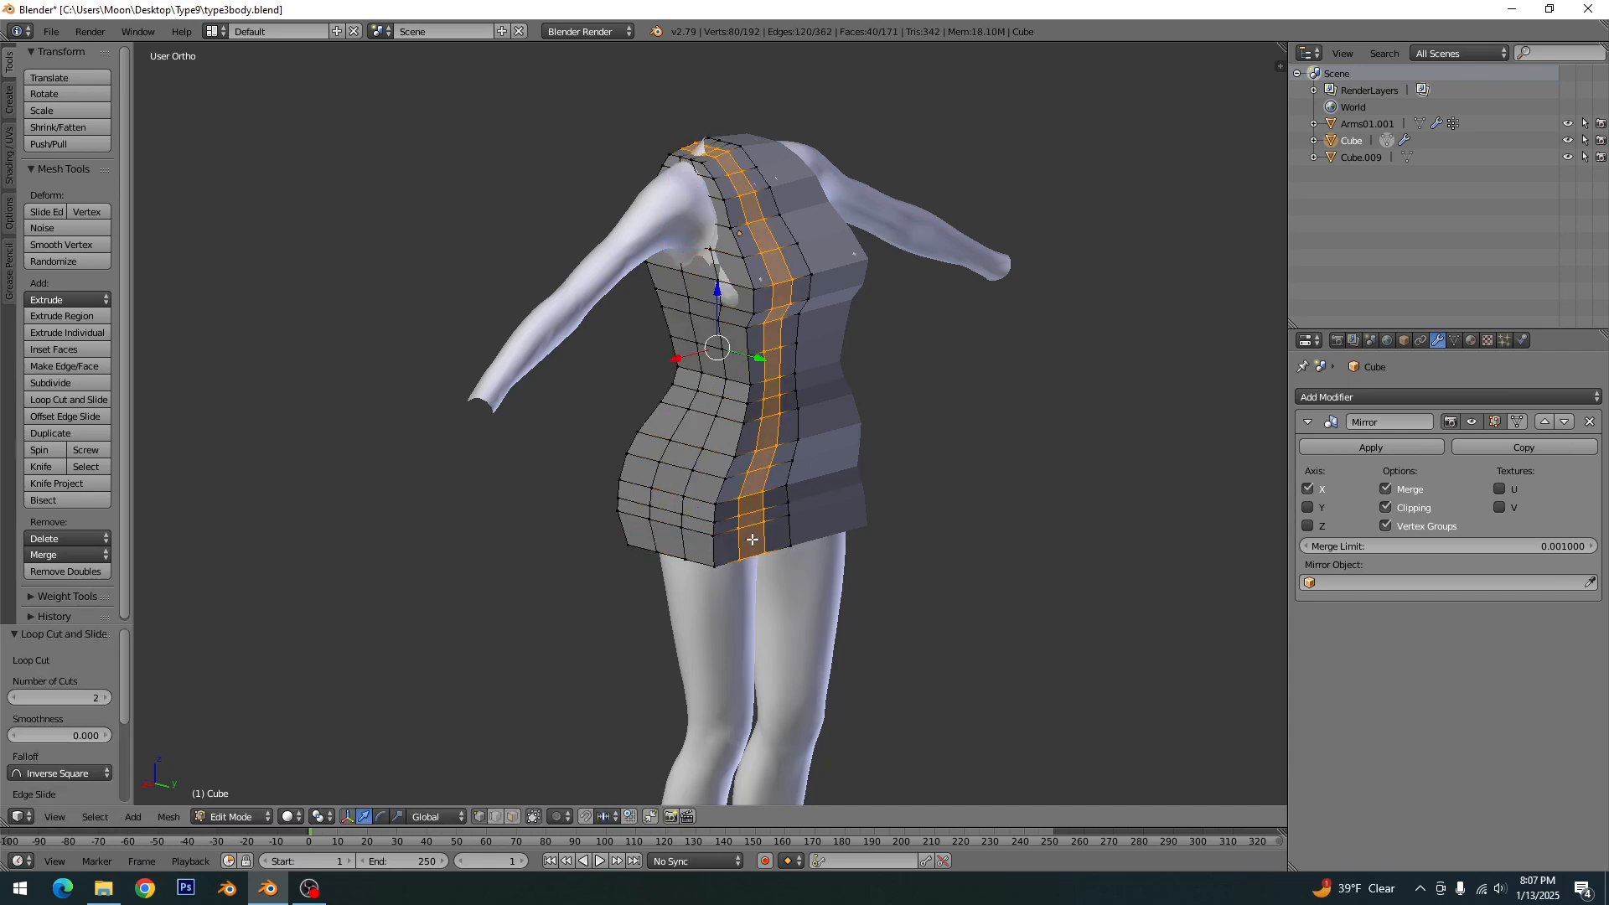
key("a")
- Delete the faces closing the bottom of the garment mesh to open it around the legs
middle_click_drag(752, 540, 741, 335)
left_click(513, 816)
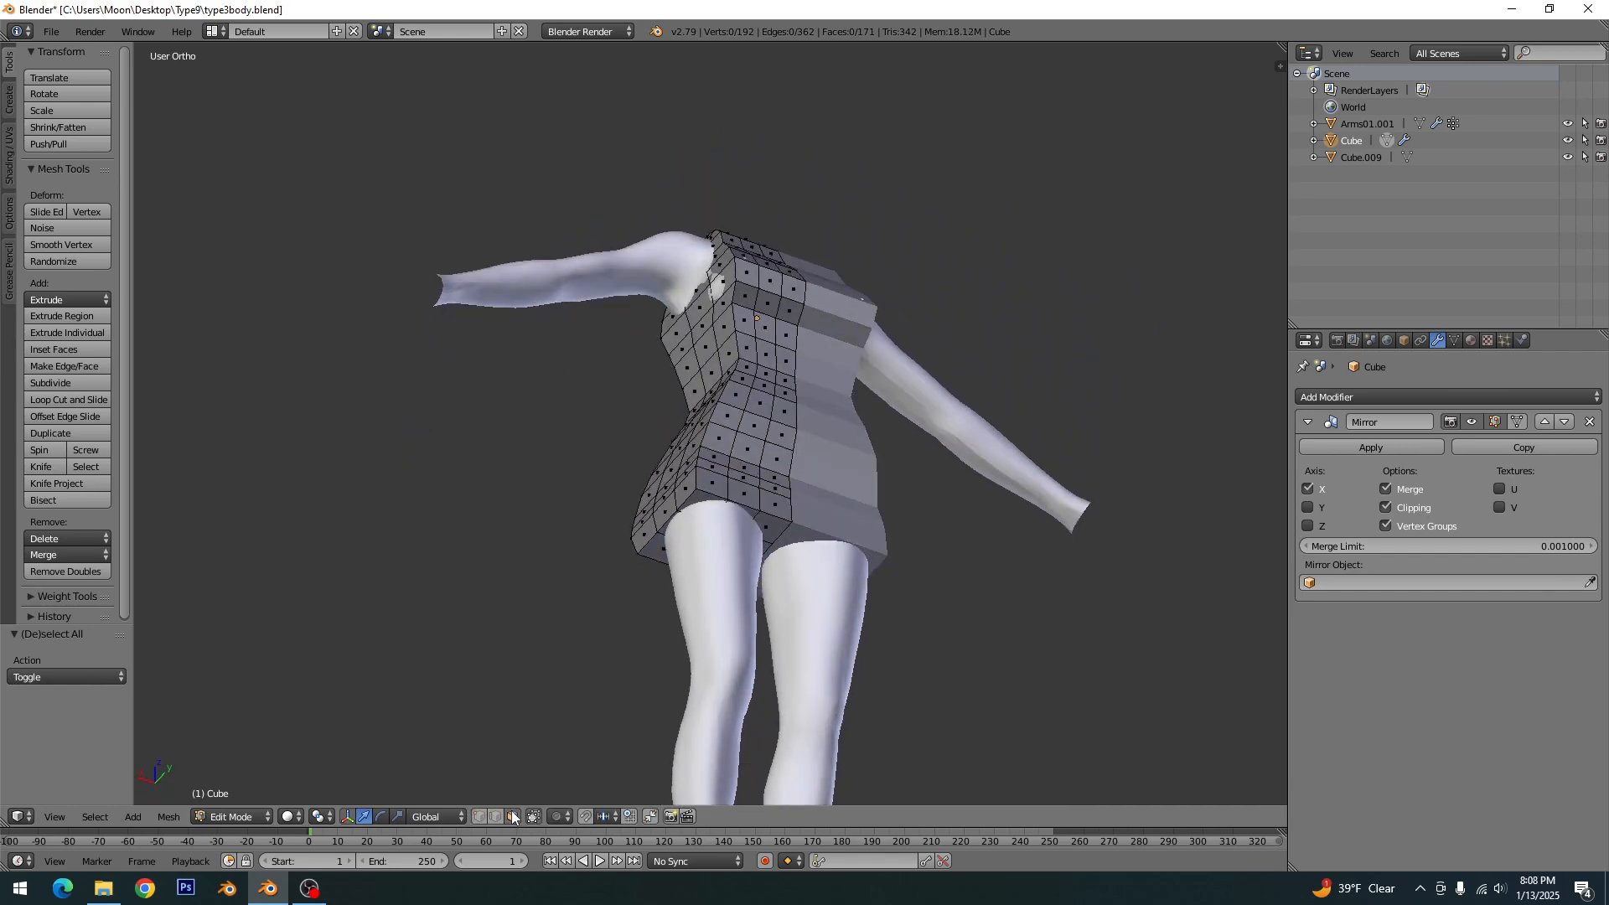
left_click_drag(730, 552, 693, 541)
right_click(703, 543)
middle_click_drag(717, 545, 925, 532)
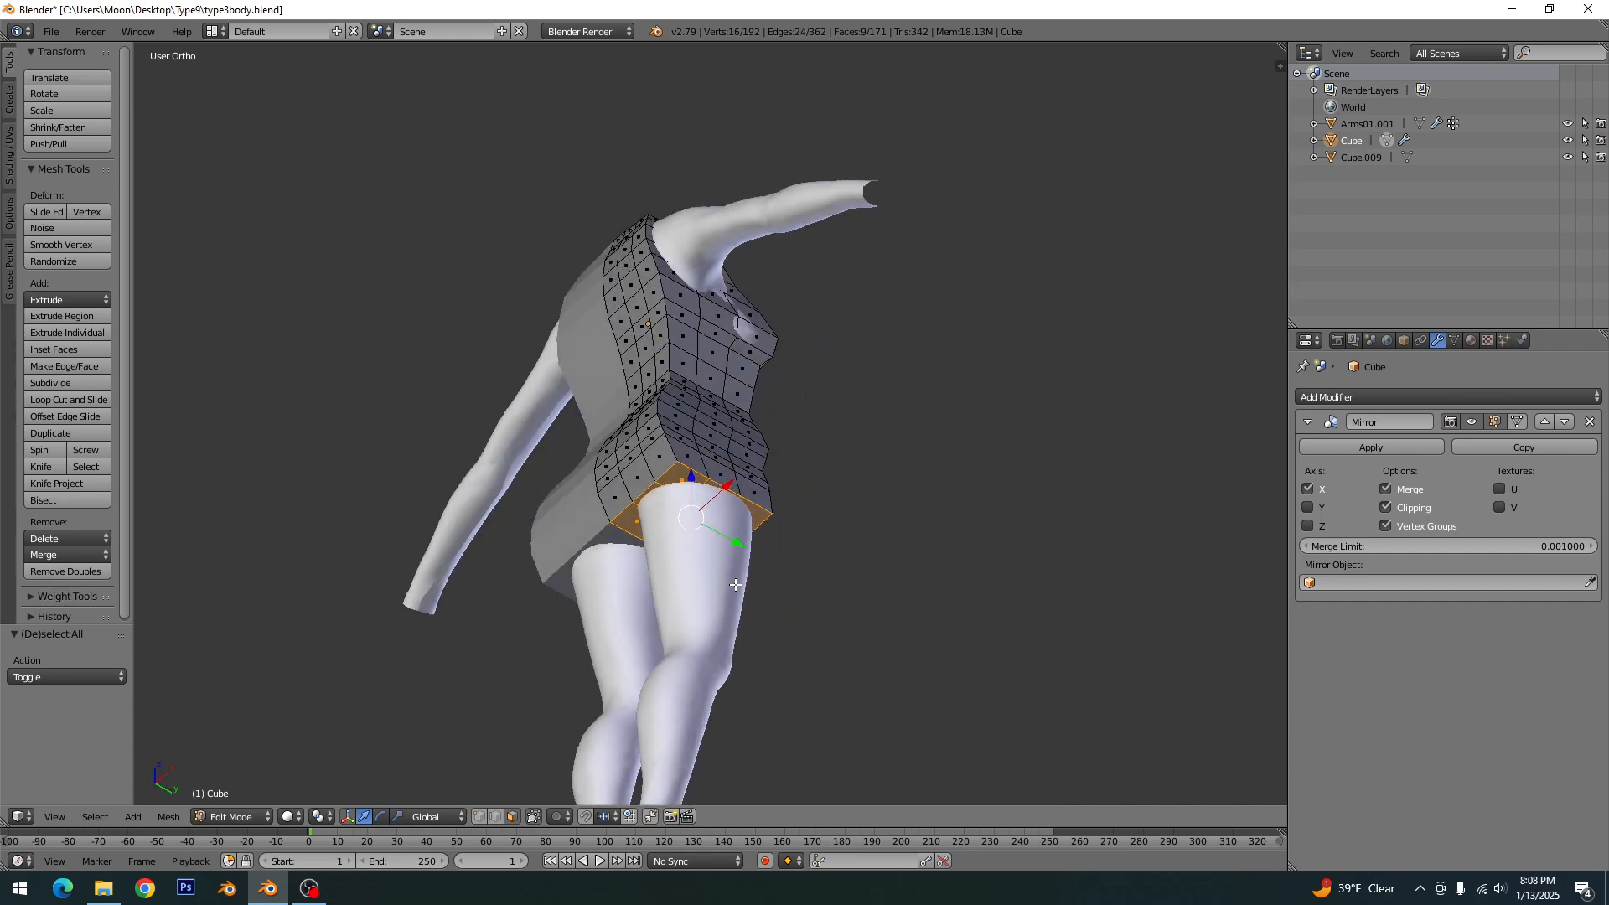
key("x")
left_click(750, 583)
middle_click_drag(764, 569, 673, 558)
- Delete the faces around the centreline of the chest and upper back, leaving shoulder straps, and save over type3body.blend
key("ctrl+KP_1")
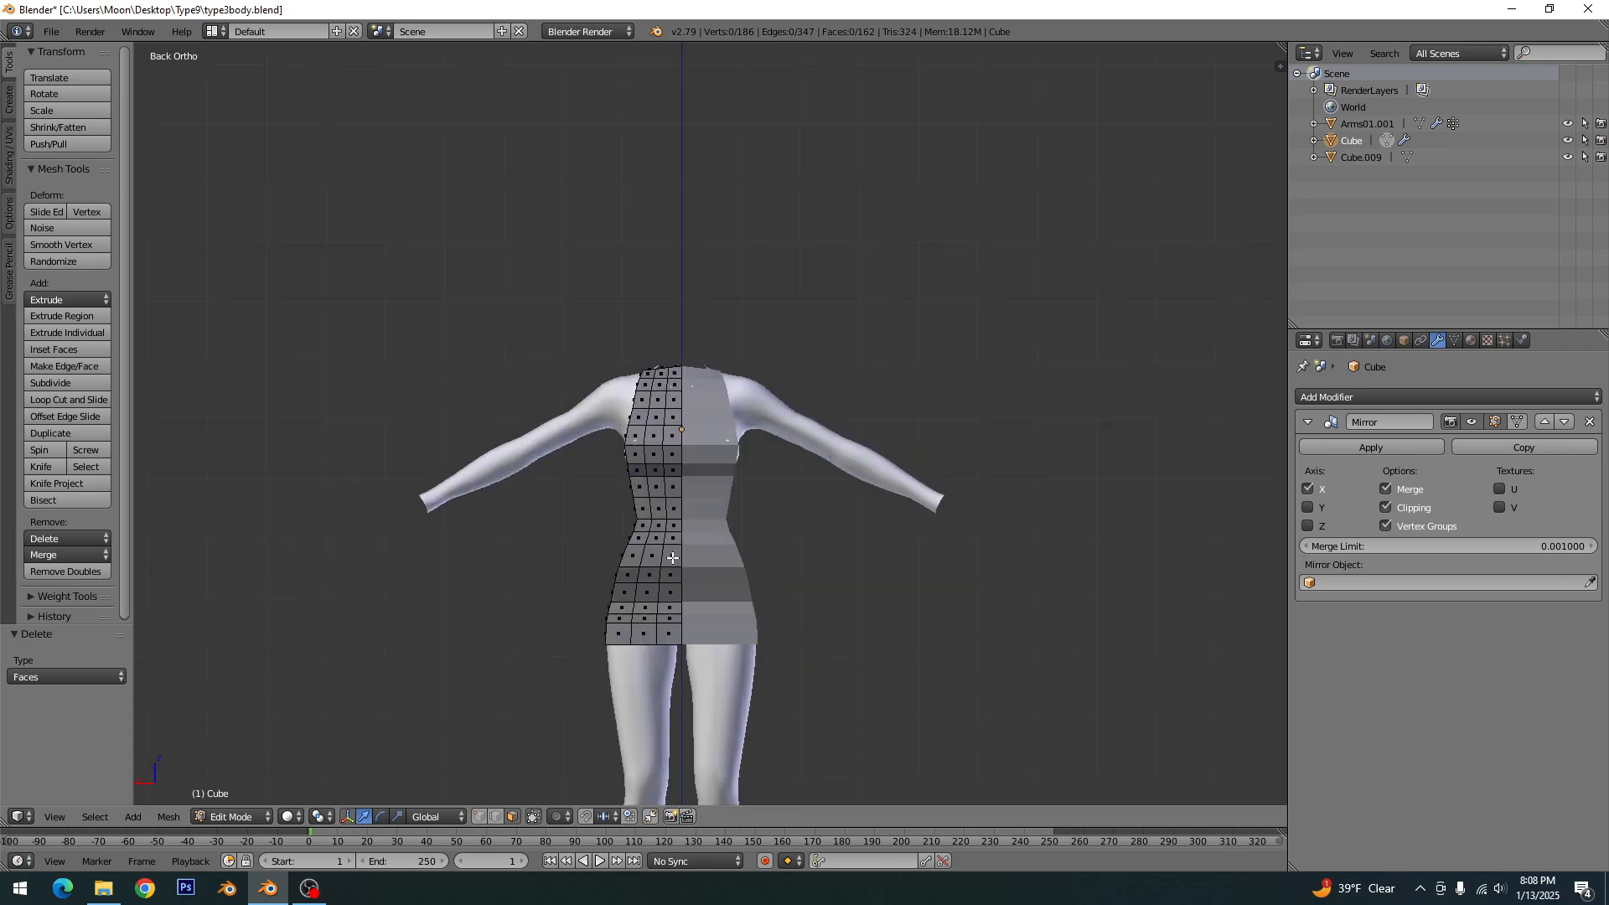
scroll(682, 531, "up", 4)
middle_click_drag(607, 450, 599, 525, "shift")
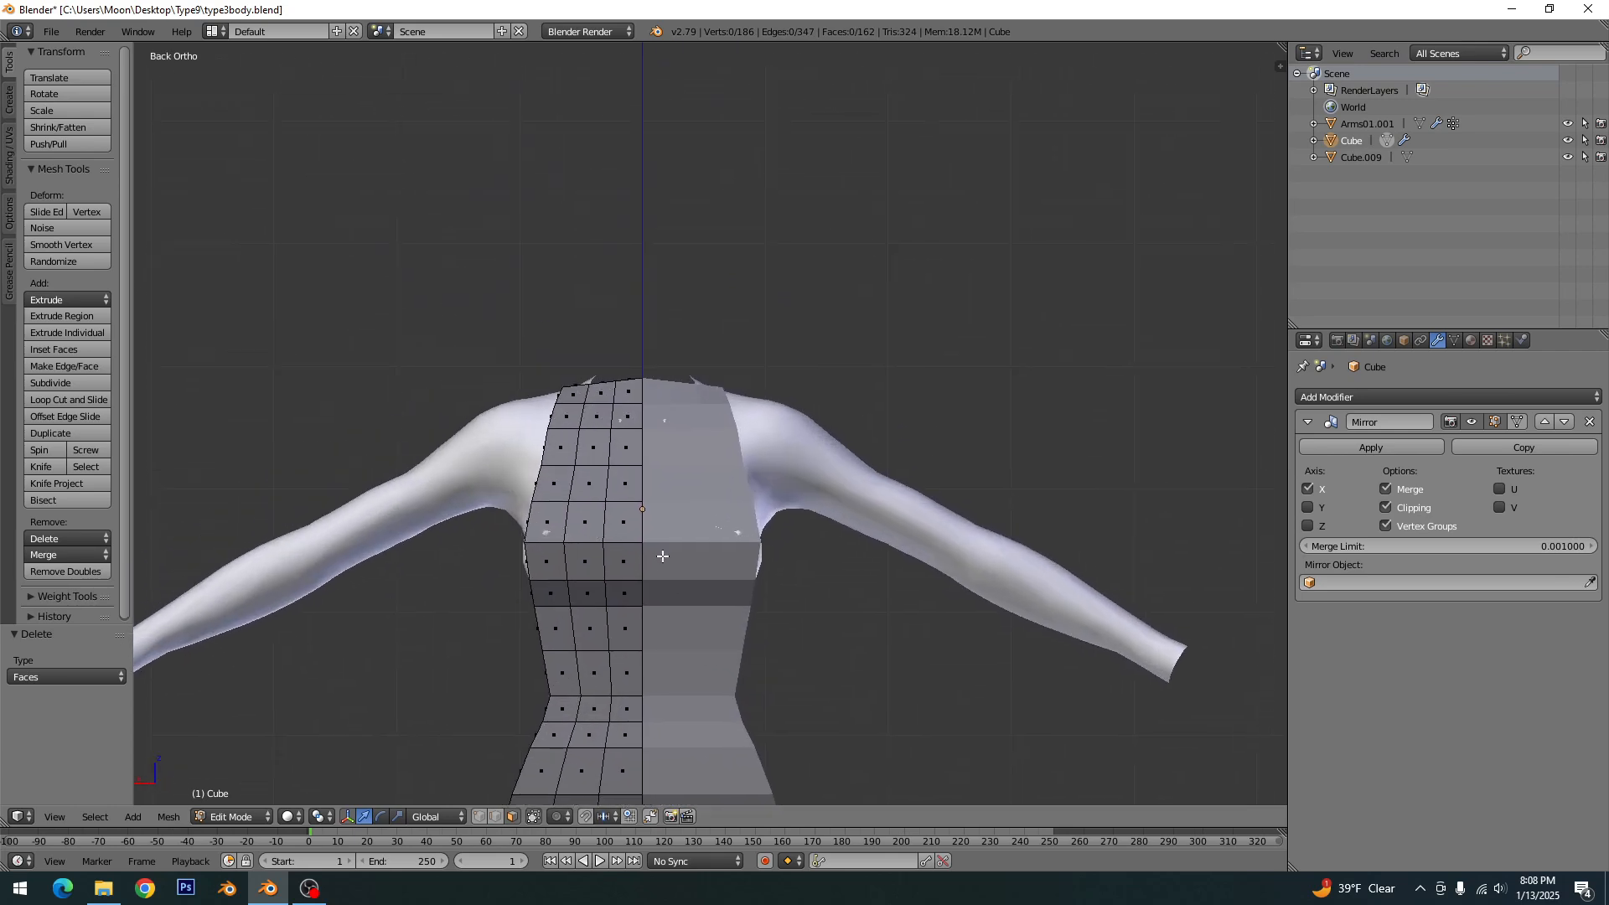
scroll(658, 554, "up", 1)
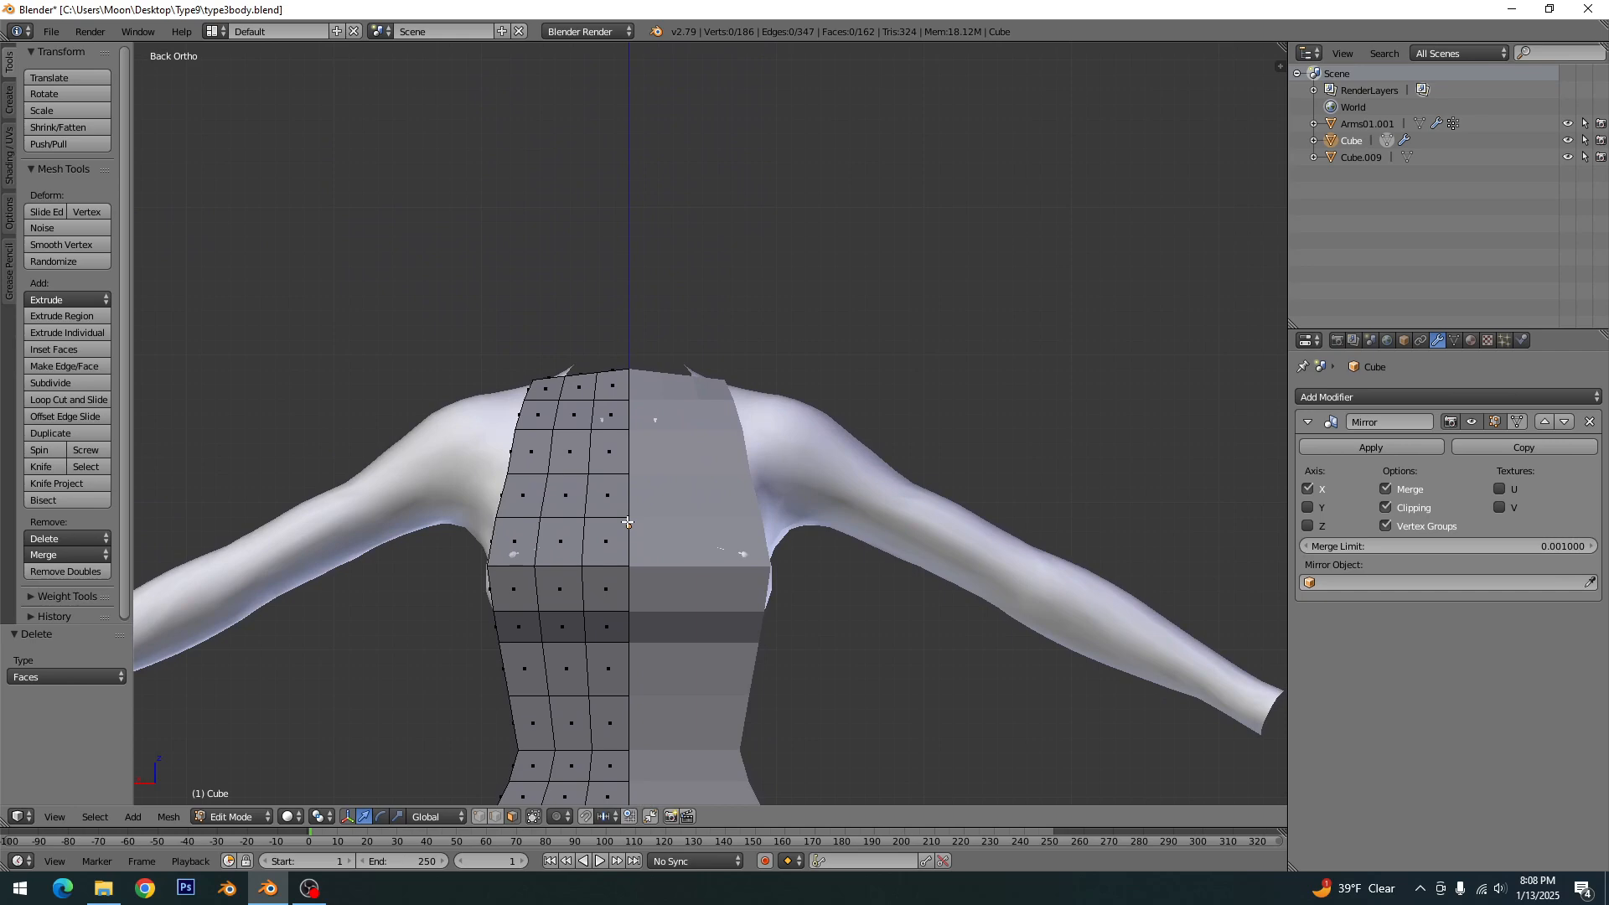
key("c")
left_click_drag(580, 410, 582, 509)
middle_click_drag(583, 510, 706, 525)
mouse_move(706, 526)
left_mouse_down()
mouse_move(694, 507)
mouse_move(654, 594)
left_mouse_up()
key("Escape")
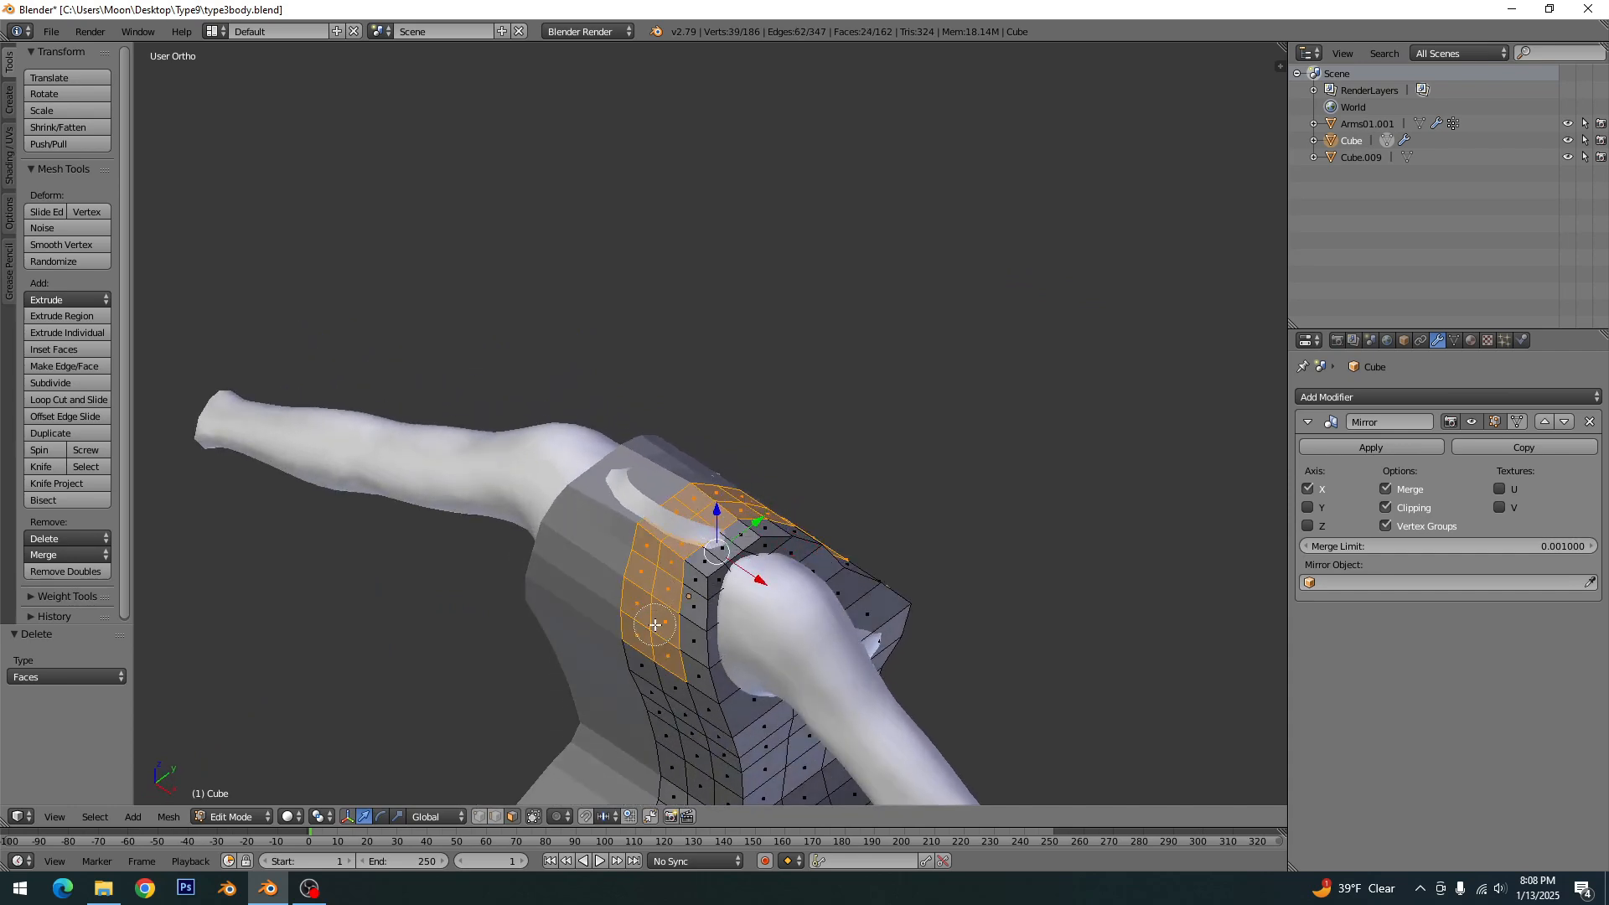
key("x")
left_click(653, 605)
middle_click_drag(653, 605, 669, 616)
key("ctrl+s")
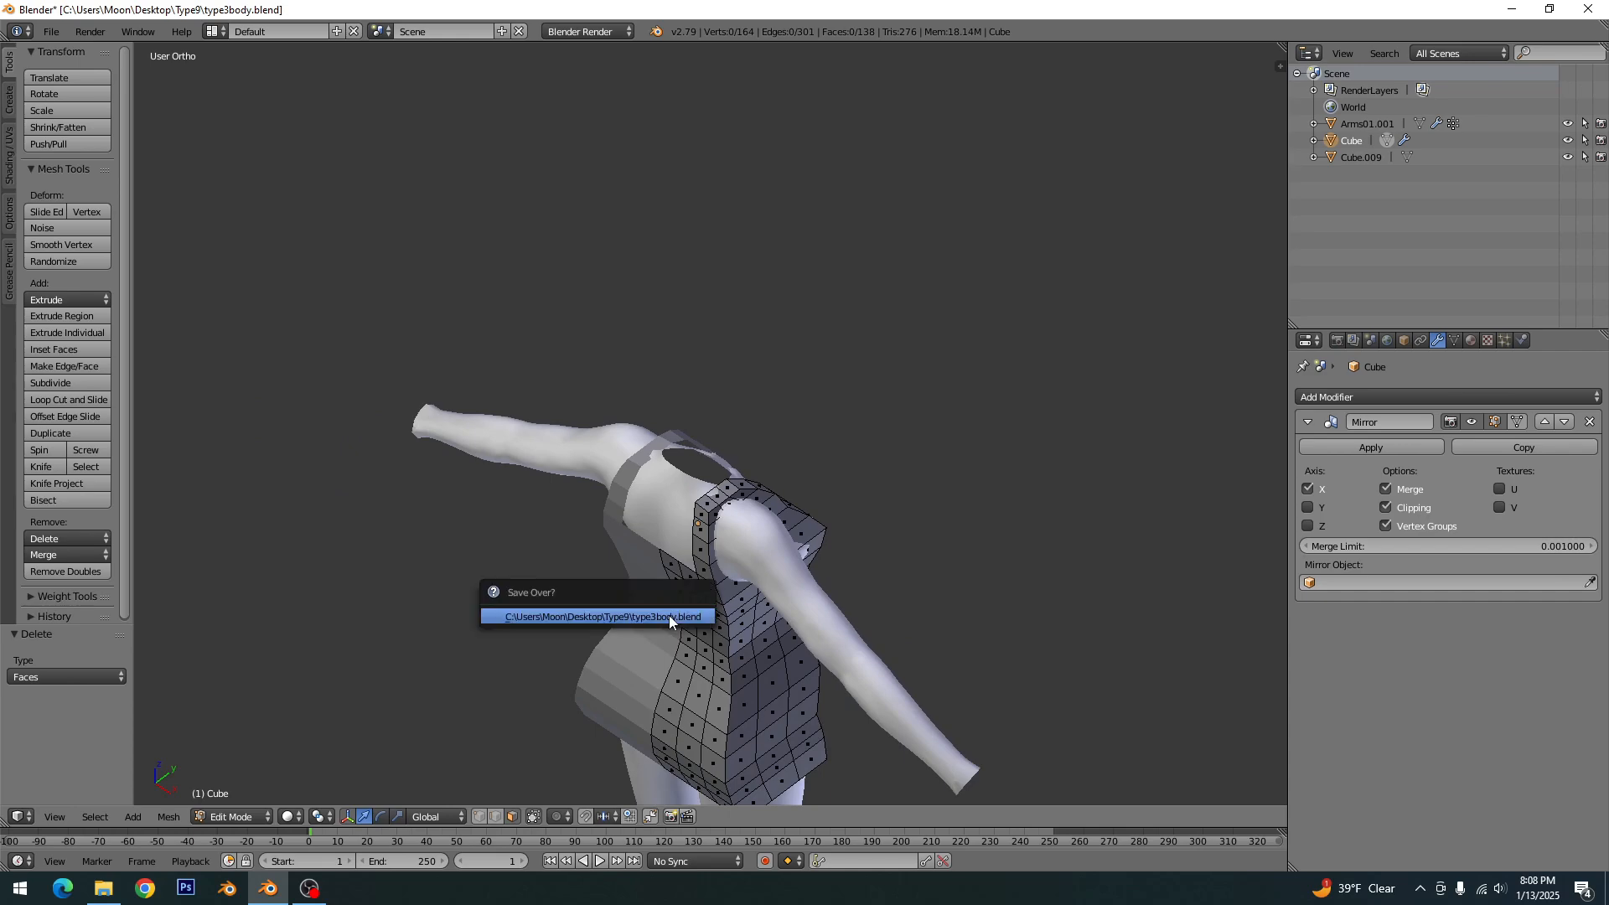
left_click(669, 615)
- In edge select mode, move the vertical edge loop at the garment's back side corner inward along X by 1.231
scroll(754, 596, "down", 1)
middle_click_drag(826, 582, 745, 609)
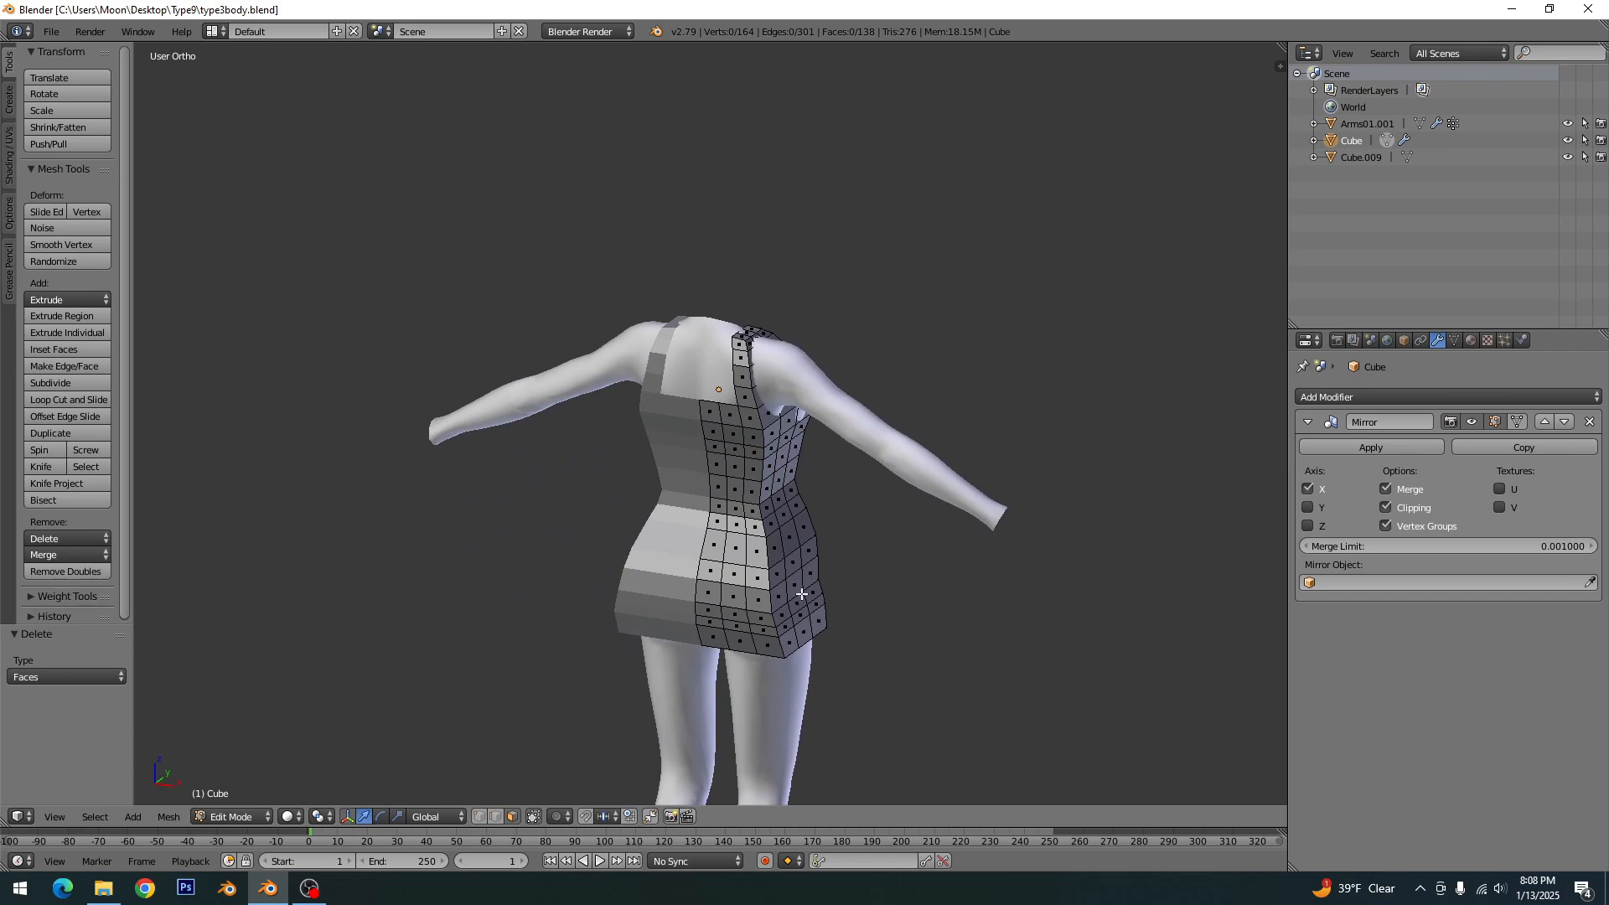
left_click(494, 817)
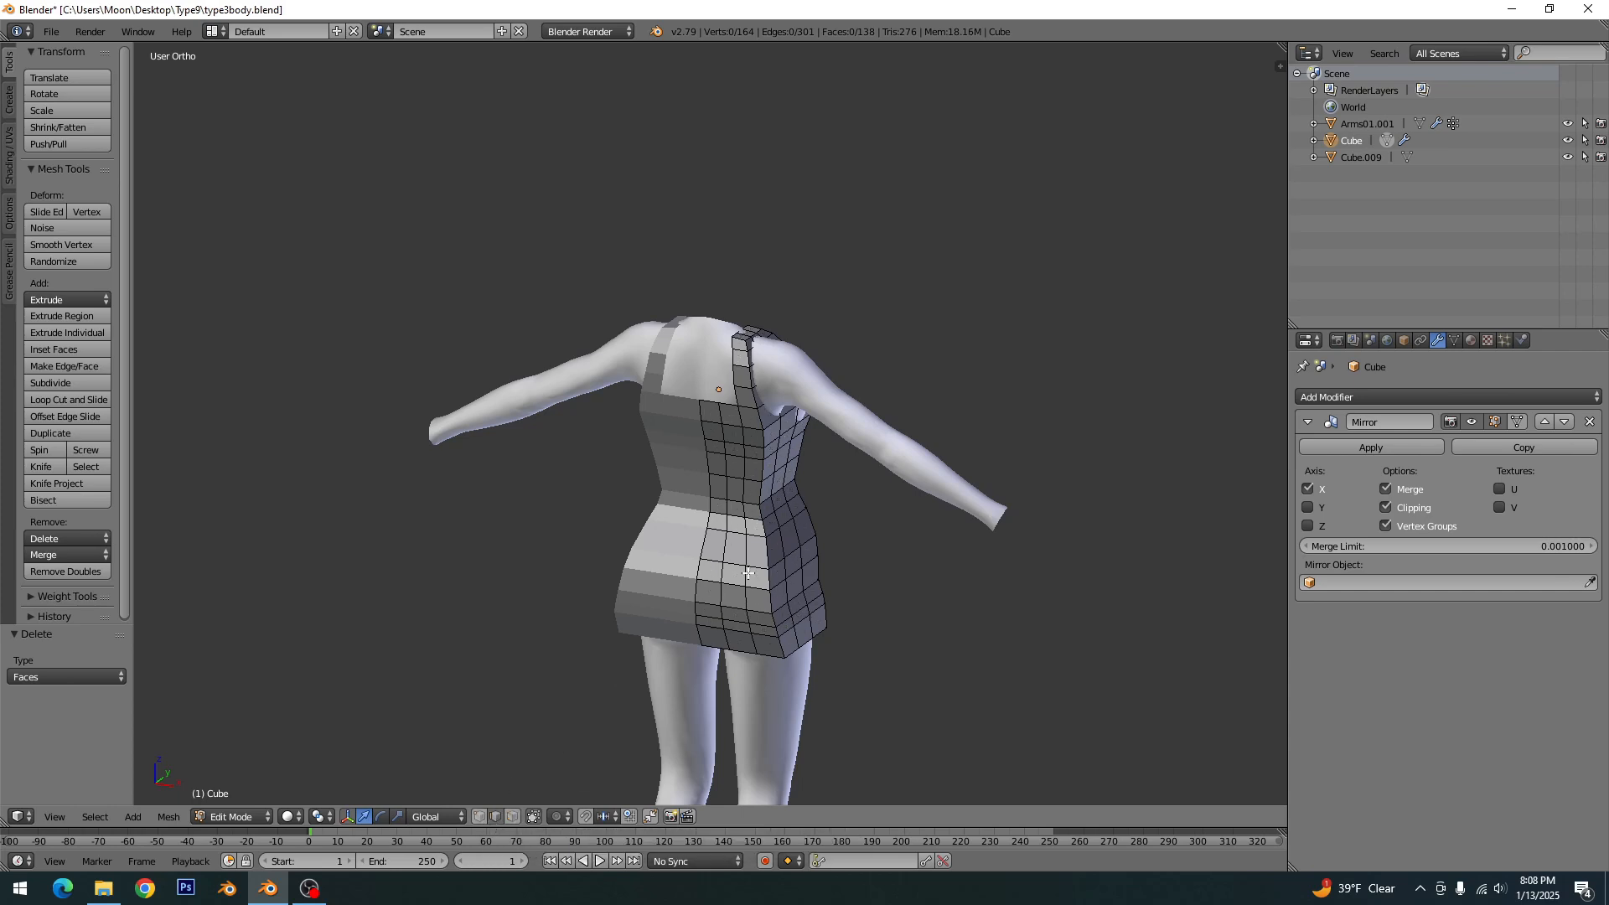
middle_click_drag(748, 573, 751, 556)
scroll(755, 562, "up", 2)
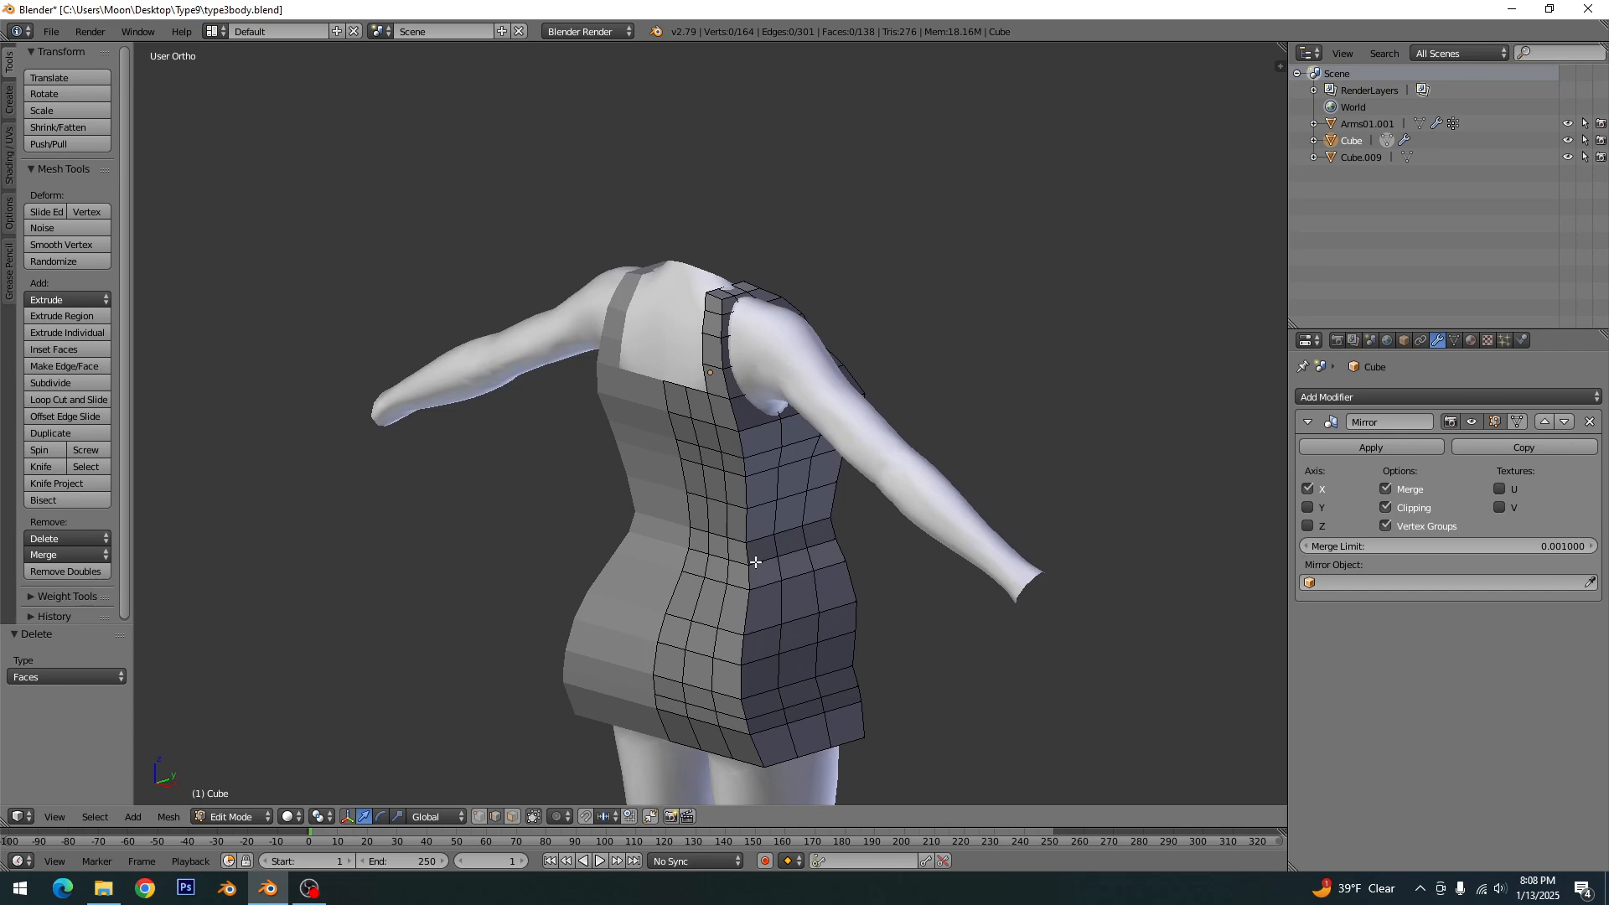
right_click(743, 649, "alt")
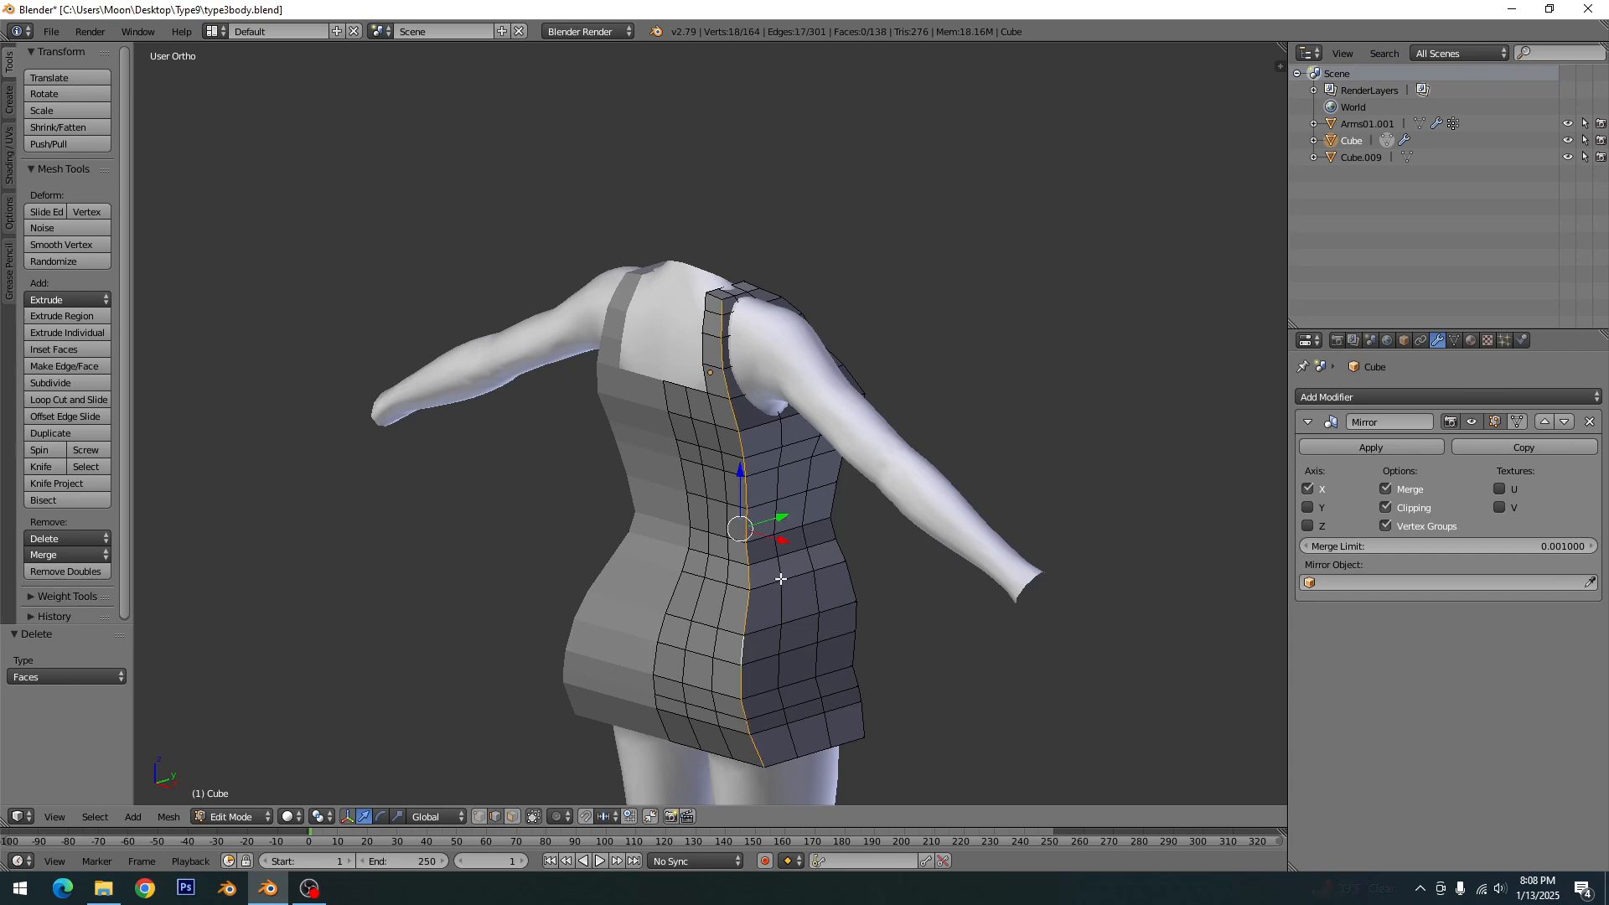
middle_click_drag(771, 593, 785, 646)
key("g")
key("x")
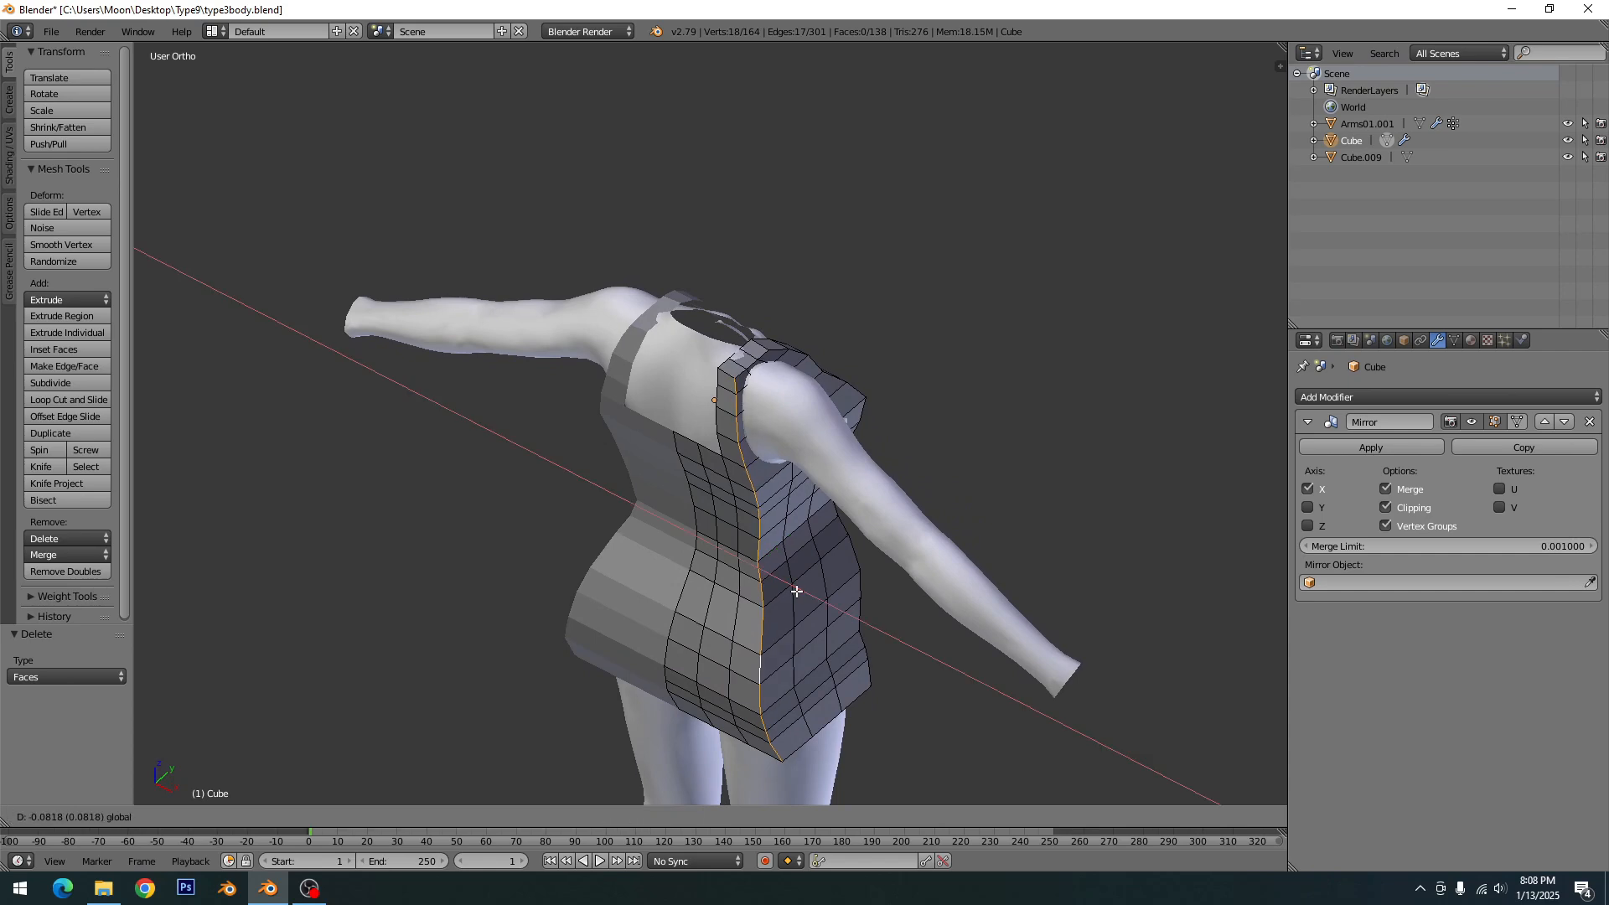
left_click(783, 557)
- Move the same back corner edge loop along Y towards the body's front to round the corner, then clear the selection
key("g")
key("y")
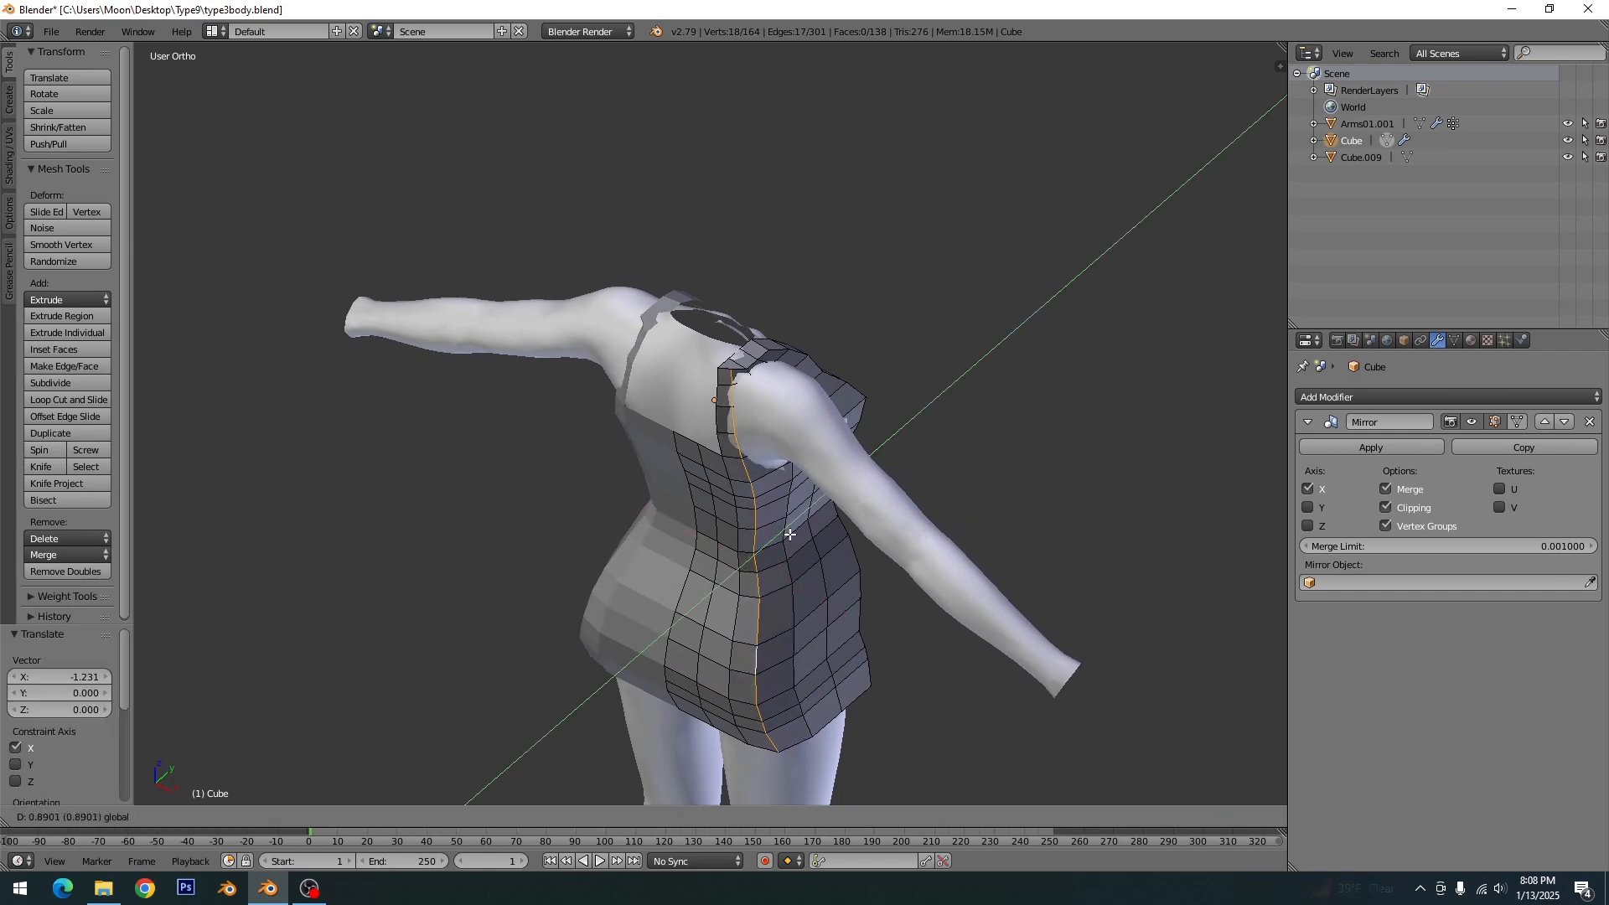
left_click(795, 533)
middle_click_drag(795, 533, 604, 591)
key("a")
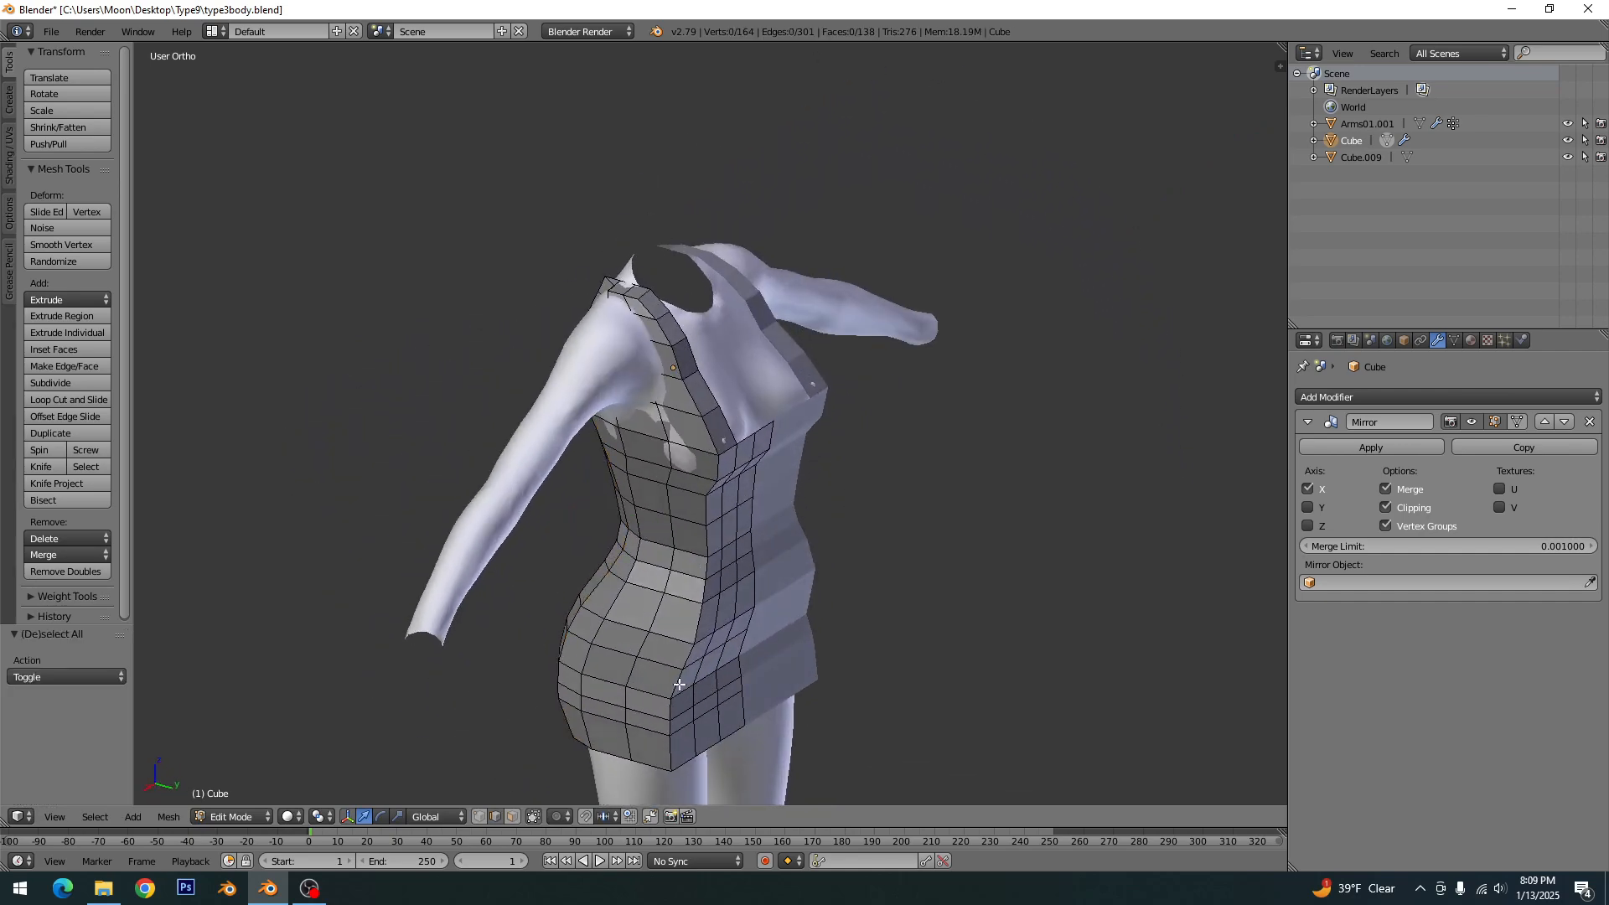
- Move the vertical edge loop at the garment's front side corner backward along Y, clear the selection and save the file
right_click(684, 685, "alt")
key("g")
key("y")
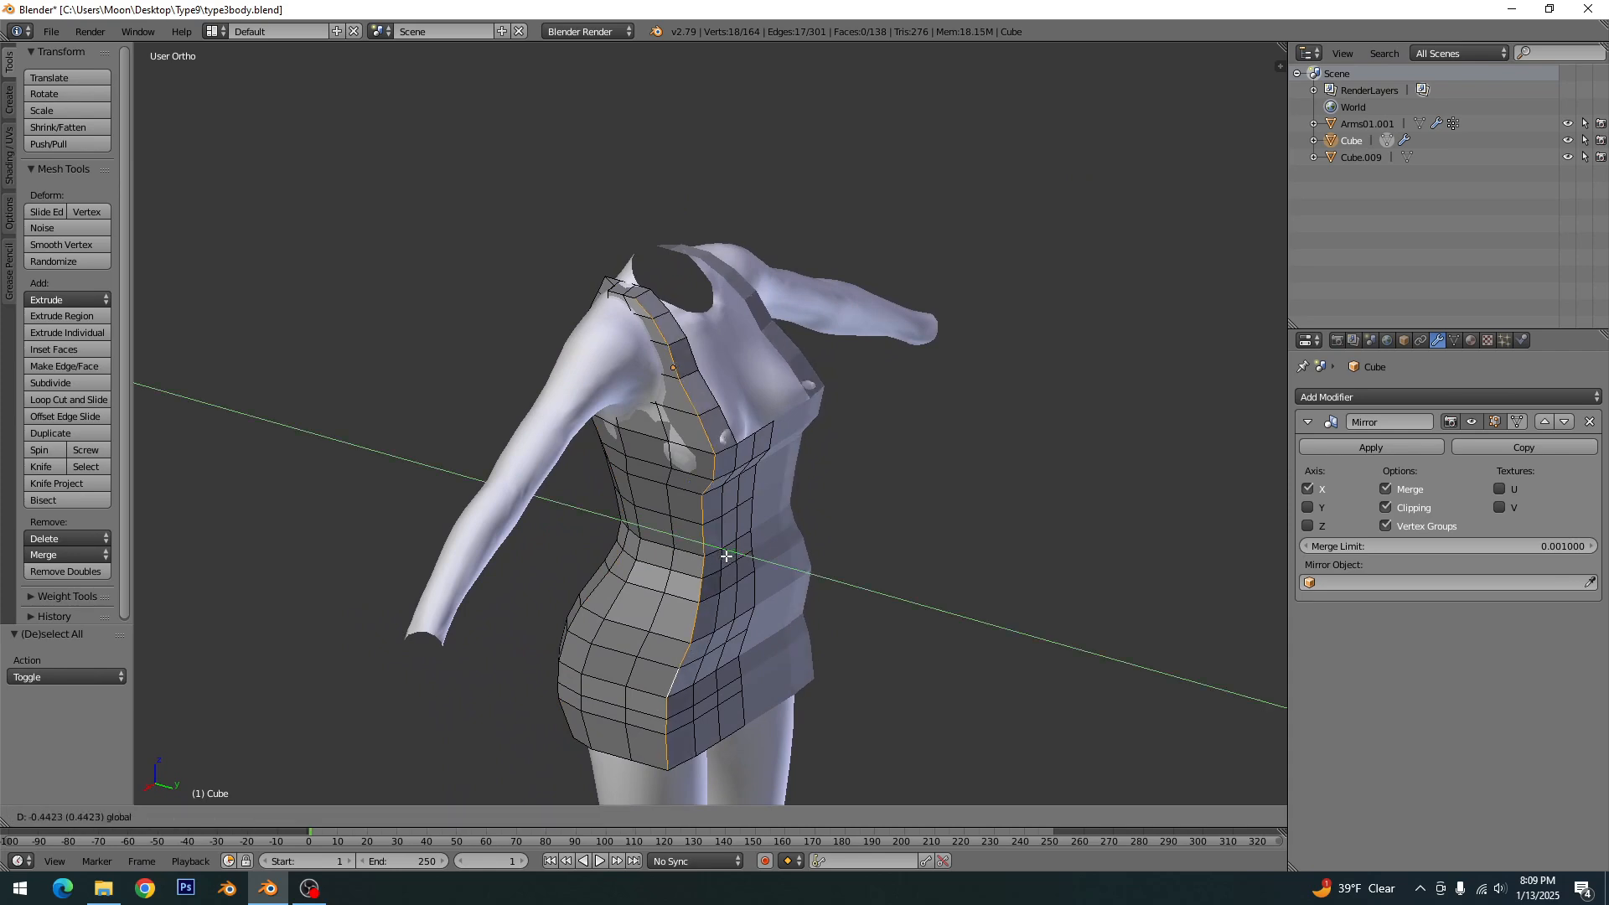
left_click(646, 554)
left_click_drag(639, 554, 644, 551)
key("a")
scroll(690, 657, "down", 2)
middle_click_drag(691, 657, 628, 620)
key("ctrl+s")
left_click(647, 640)
- Leave Edit Mode, preview the garment with smooth shading from several sides and return it to flat shading
scroll(603, 561, "down", 2)
key("Tab")
middle_click_drag(603, 561, 748, 637)
scroll(749, 643, "up", 4)
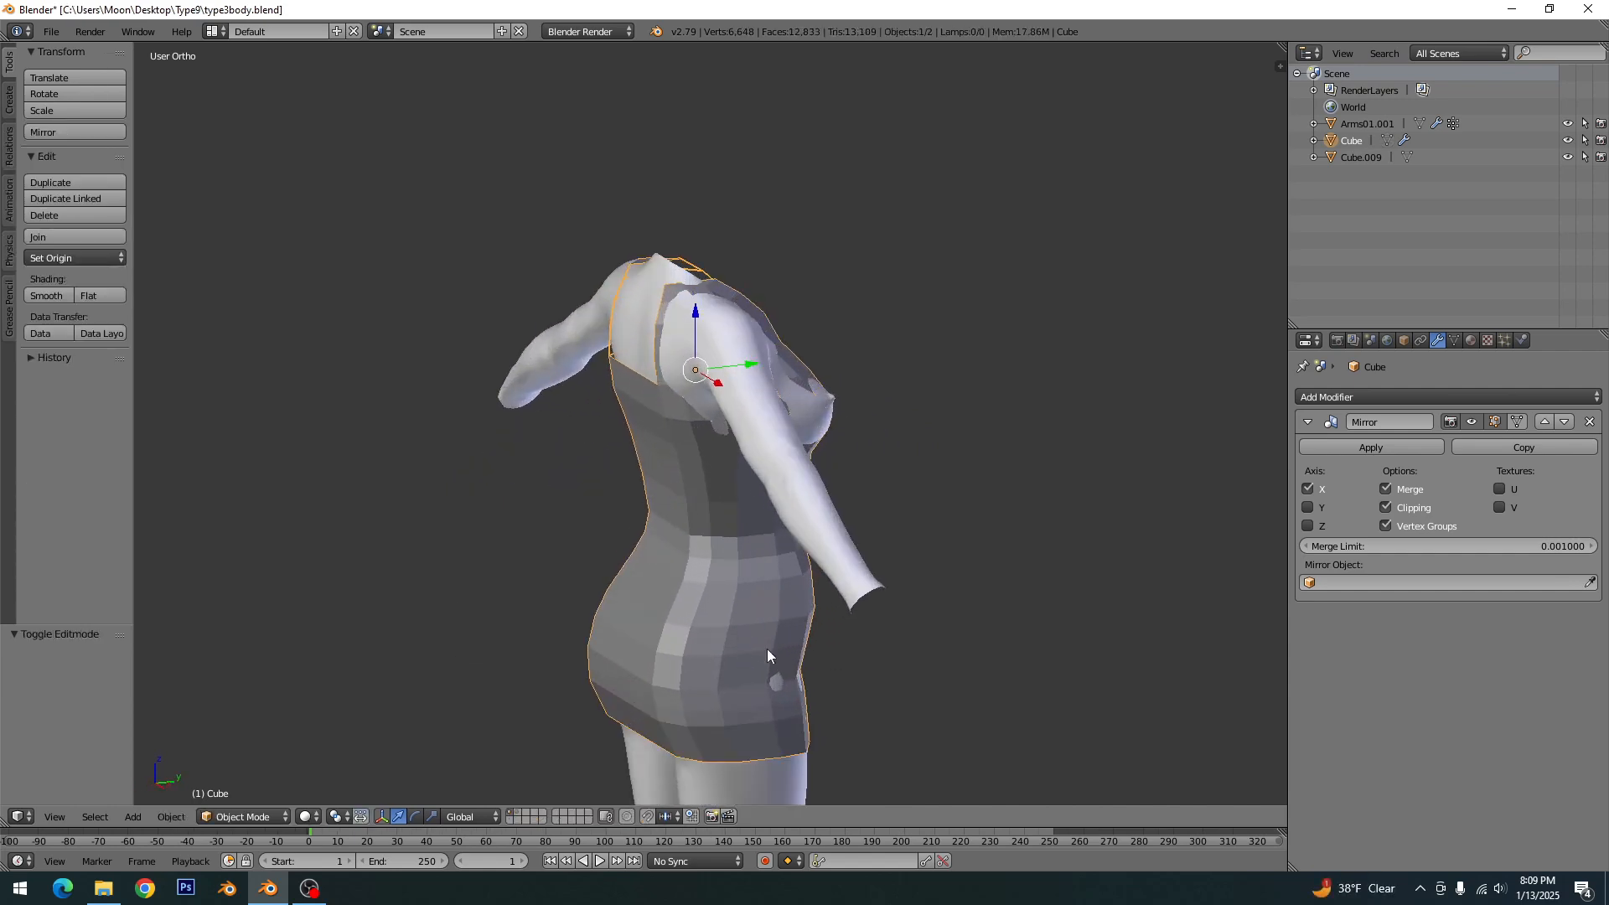
middle_click_drag(699, 647, 580, 637)
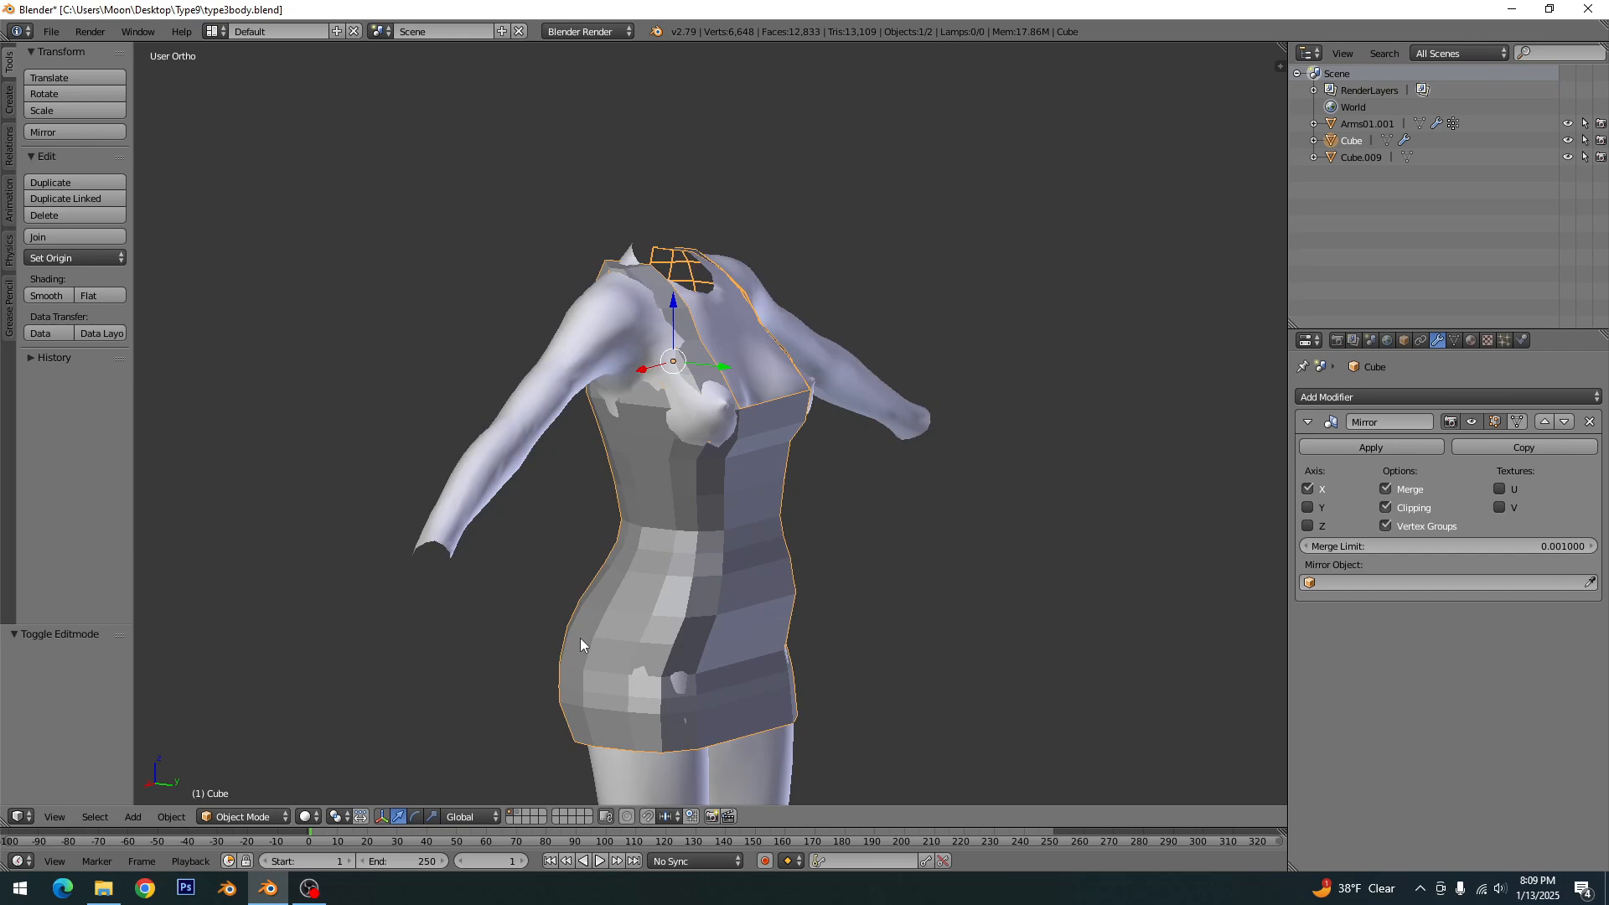
left_click(49, 296)
middle_click_drag(486, 618, 366, 455)
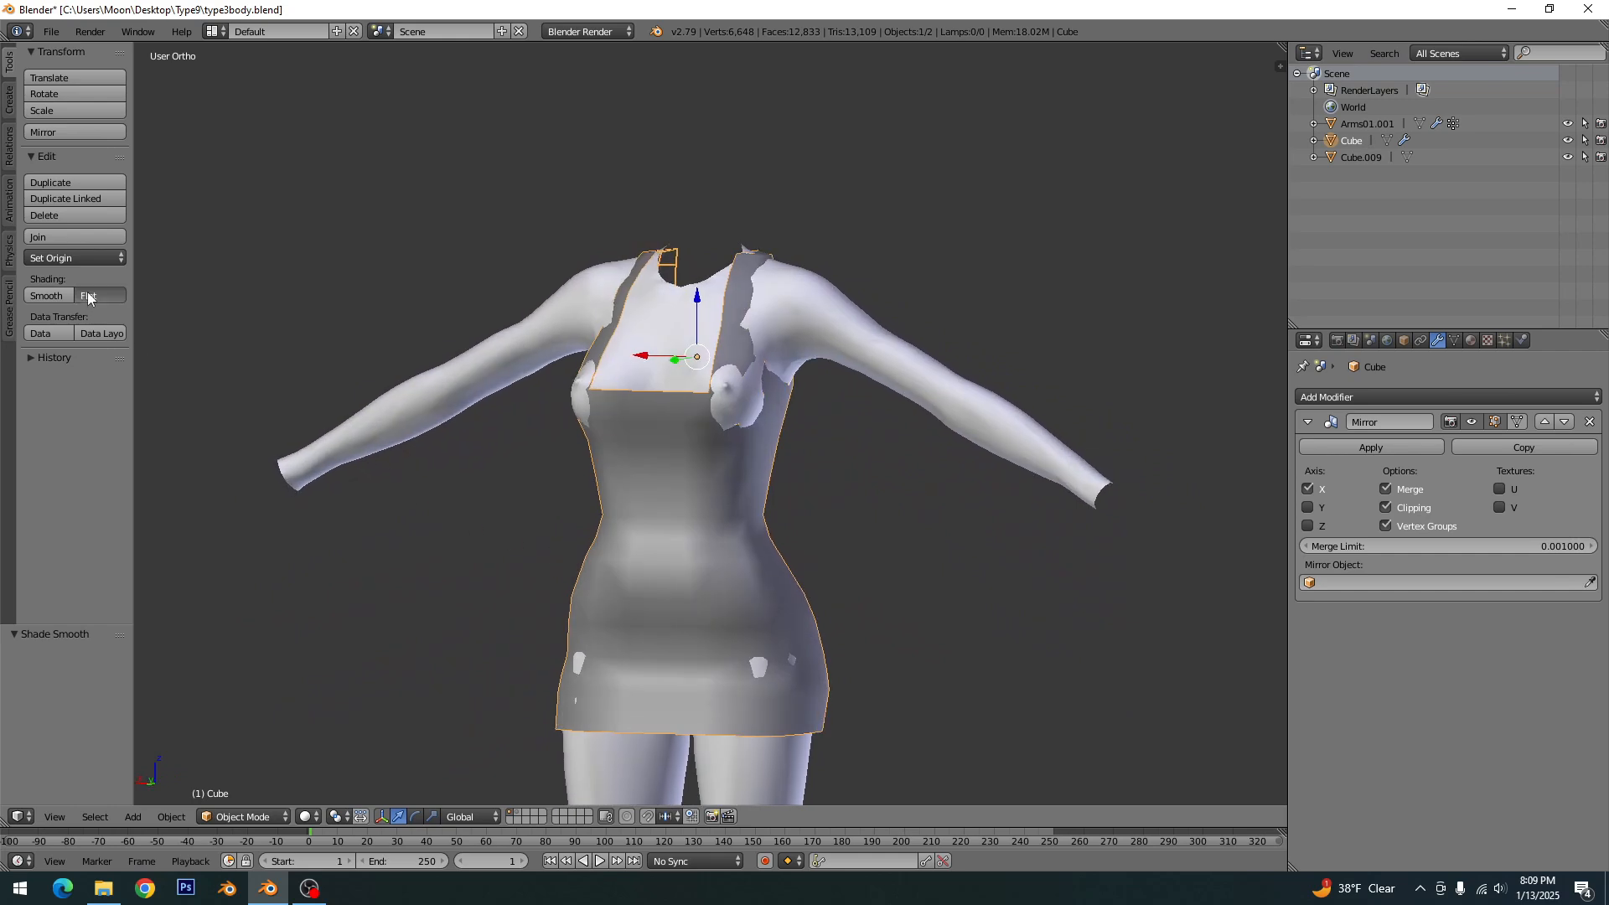
left_click(89, 298)
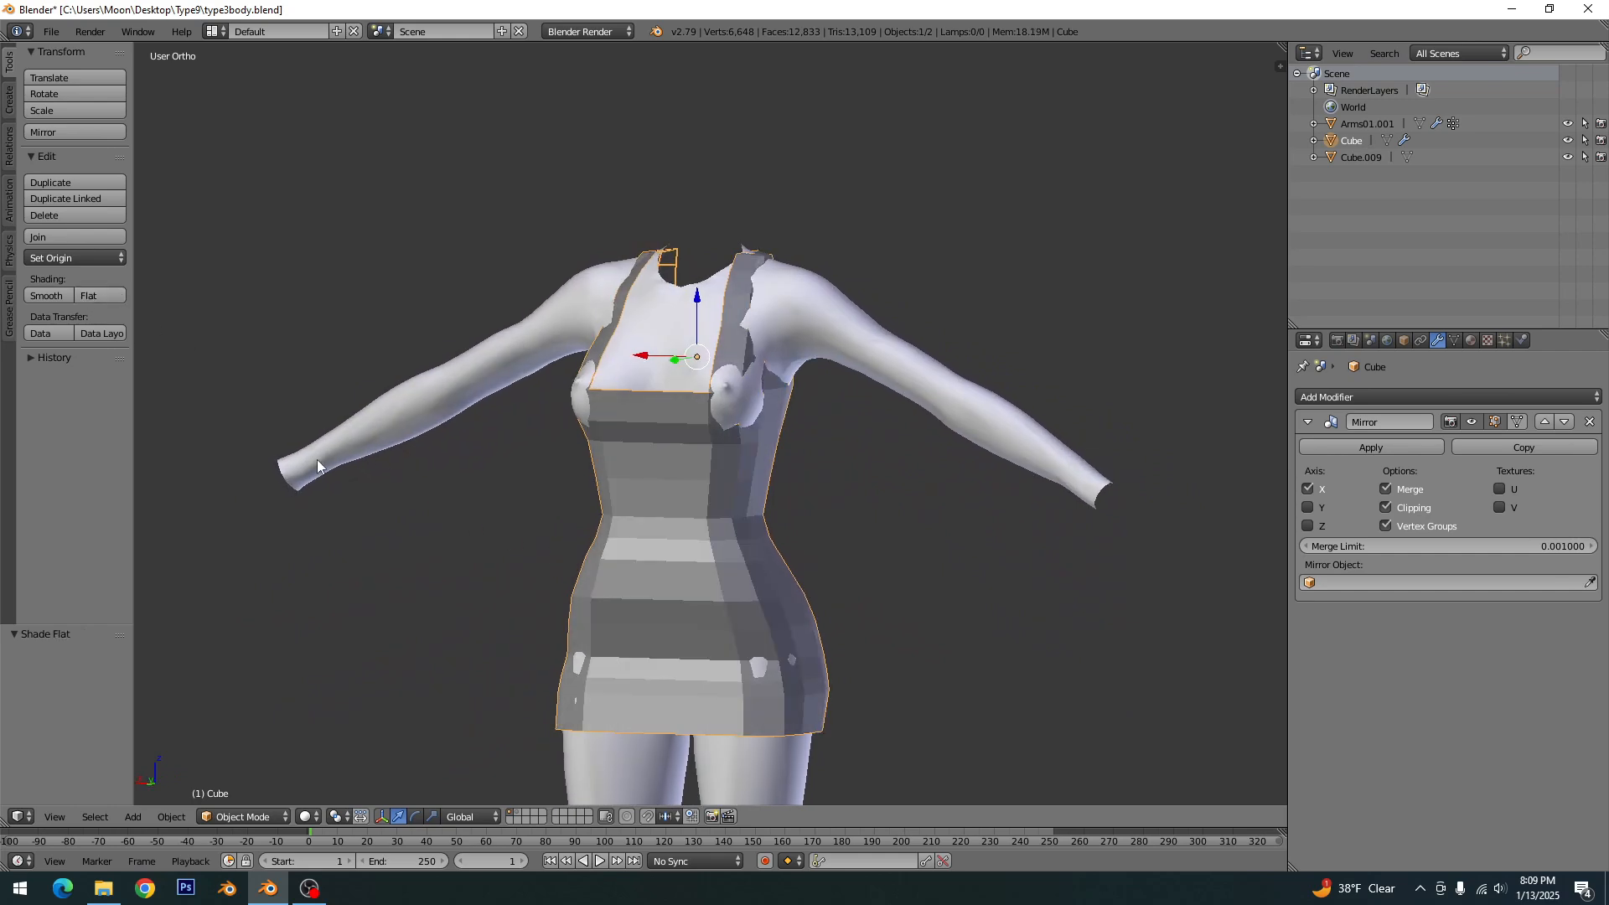
- Switch to the straight view facing the chest and save over type3body.blend
key("KP_1")
key("ctrl+s")
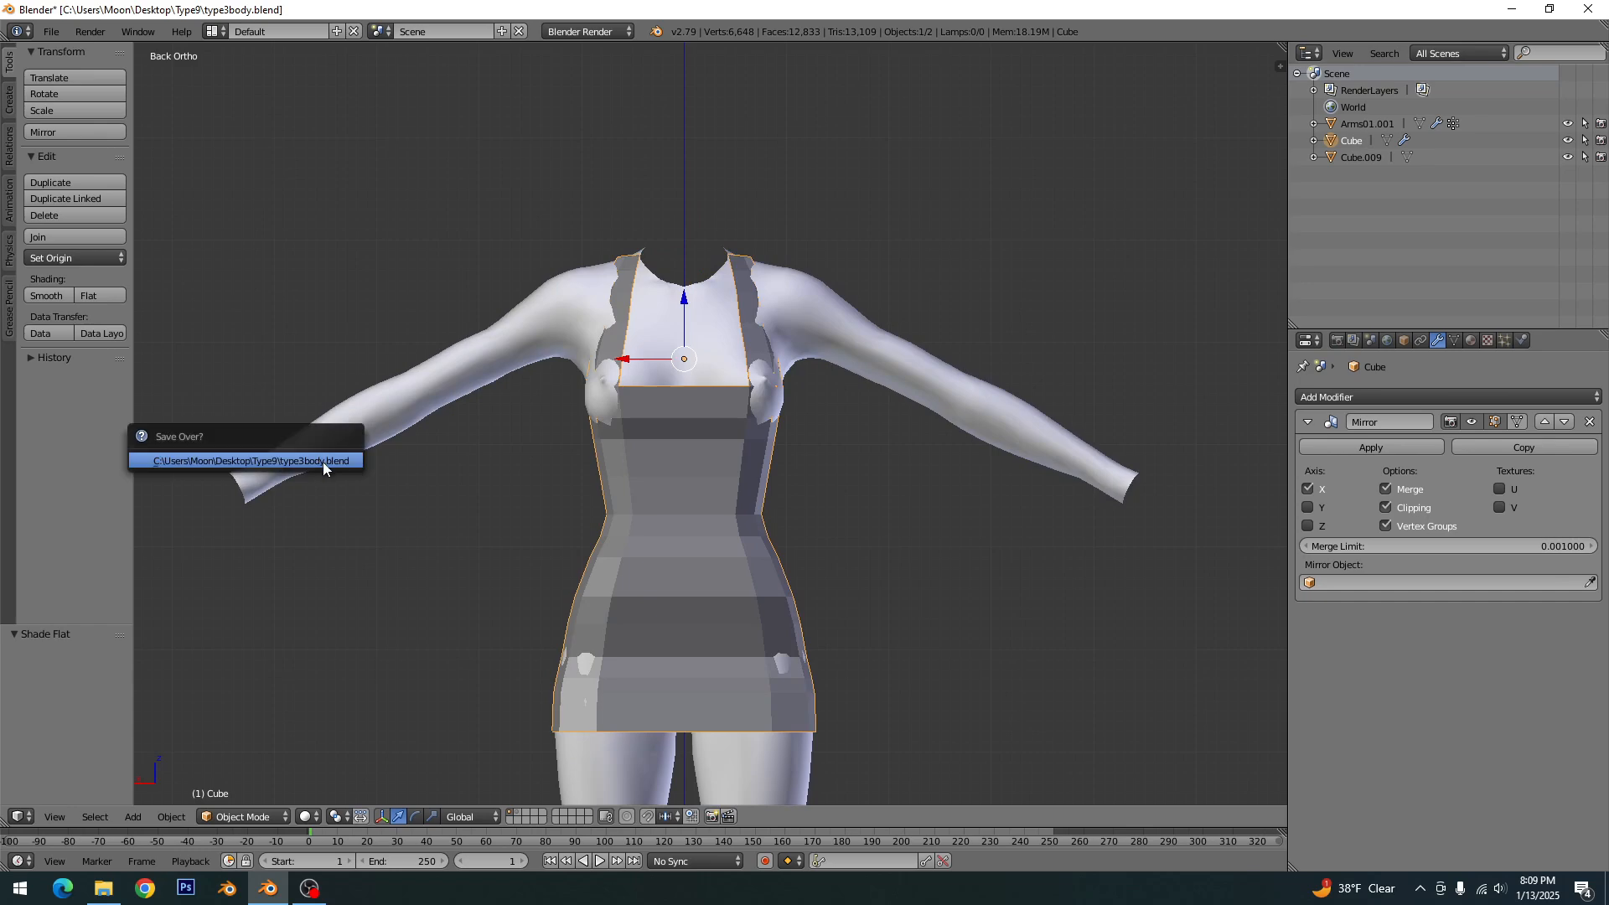
left_click(324, 465)
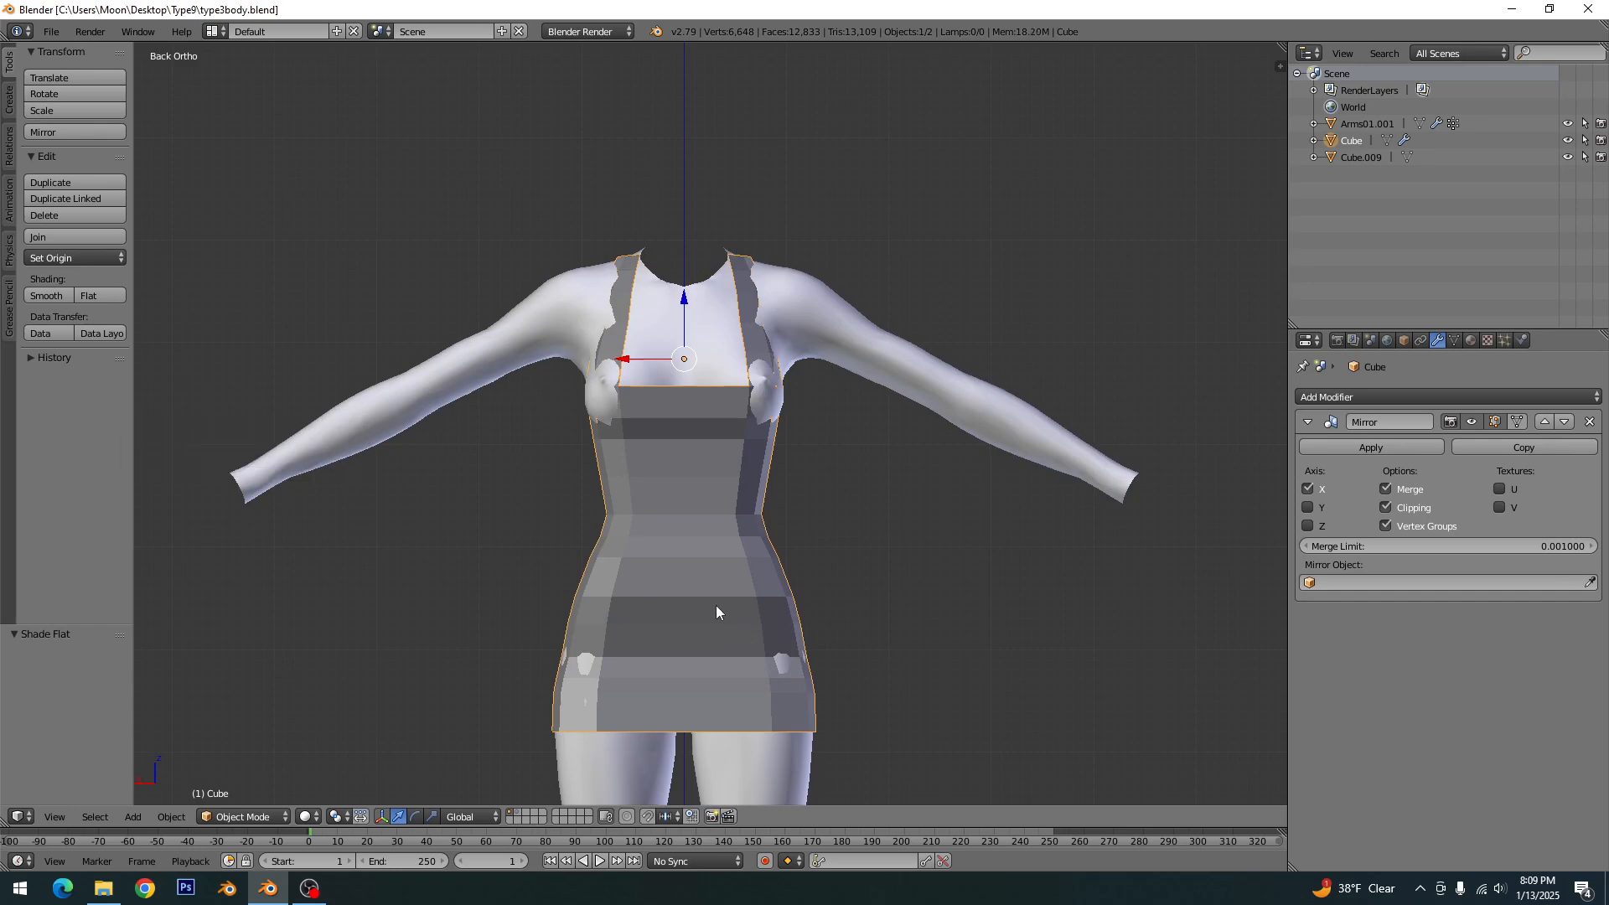
- Return to Edit Mode and lower the two inner vertices of the chest neckline along Z, the centre one furthest, to curve it downward
key("Tab")
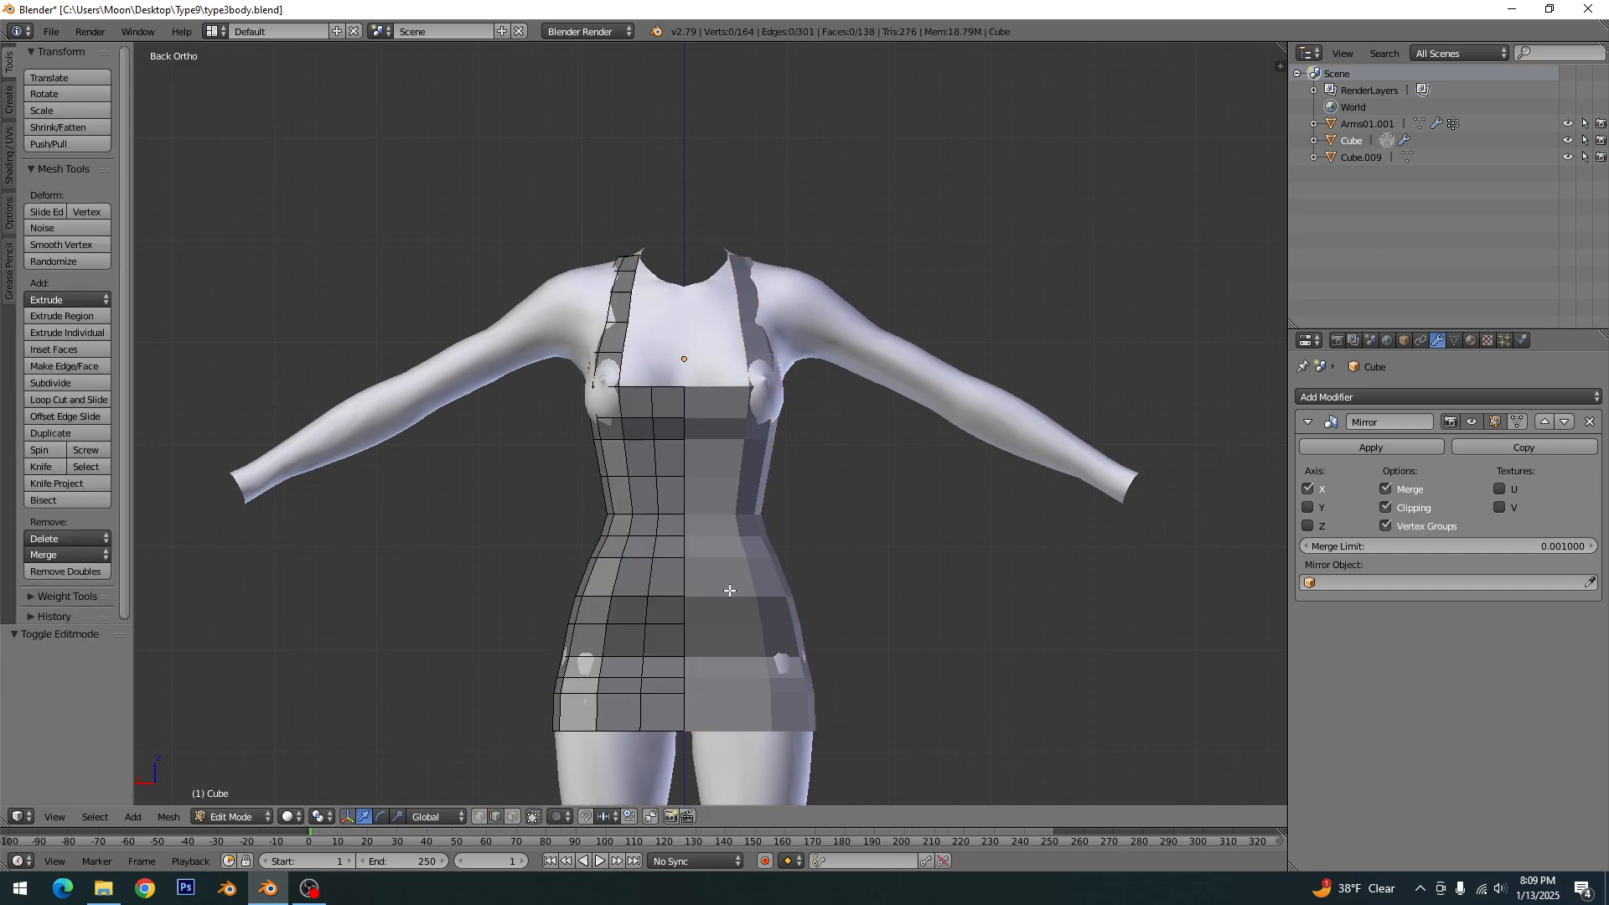
scroll(724, 540, "up", 4)
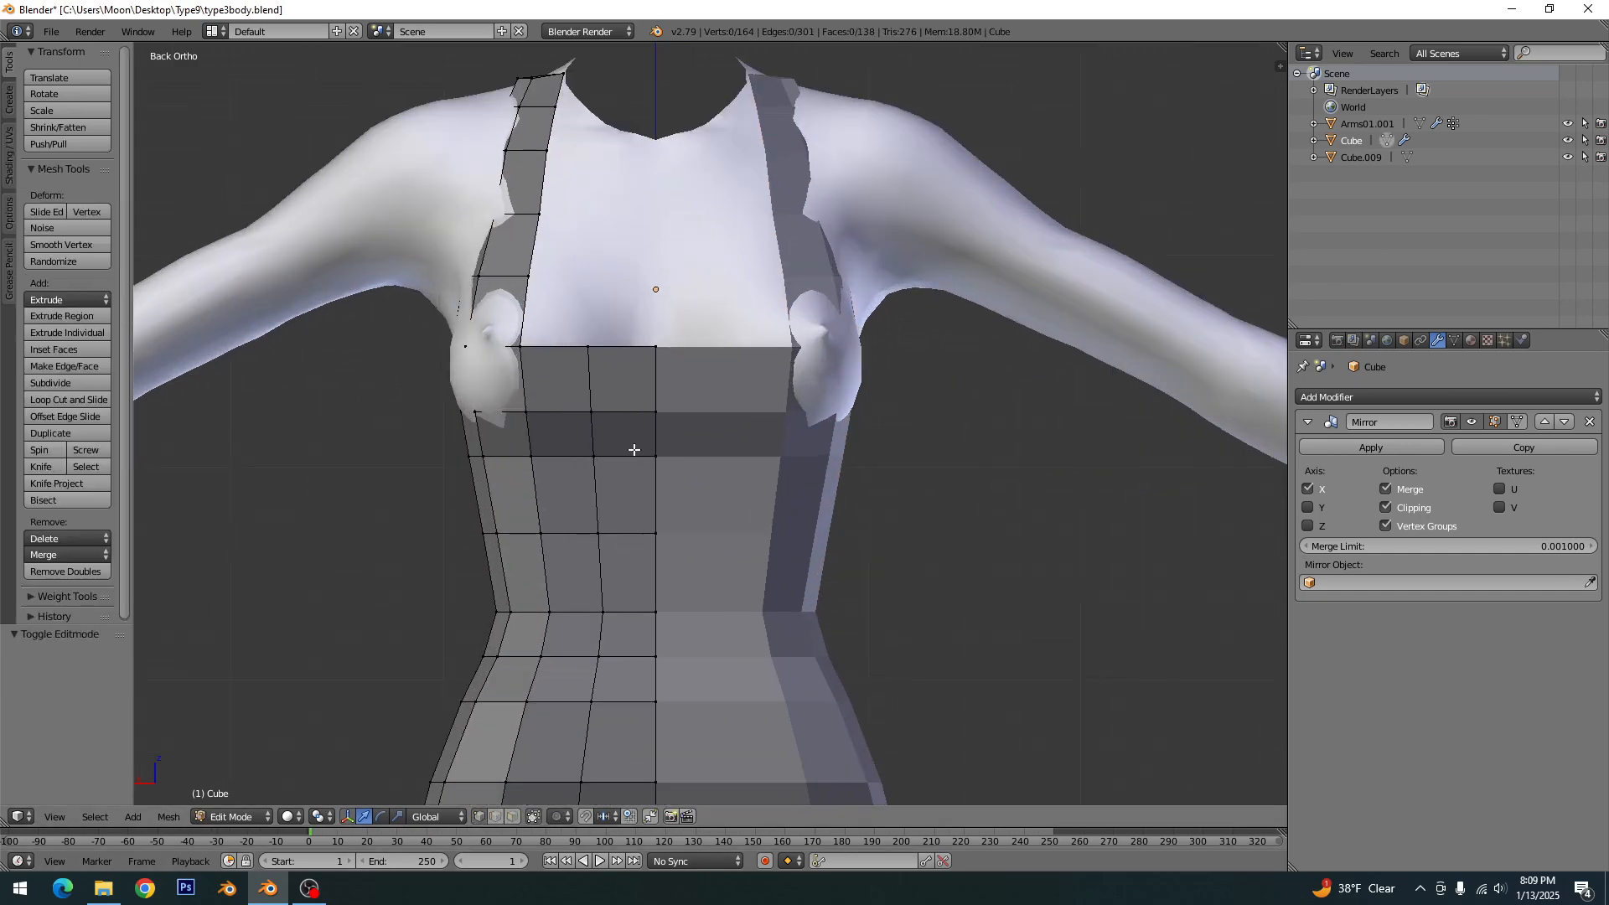
scroll(599, 538, "up", 2)
right_click(505, 480)
left_click_drag(506, 424, 503, 444)
right_click(602, 482)
key("g")
key("z")
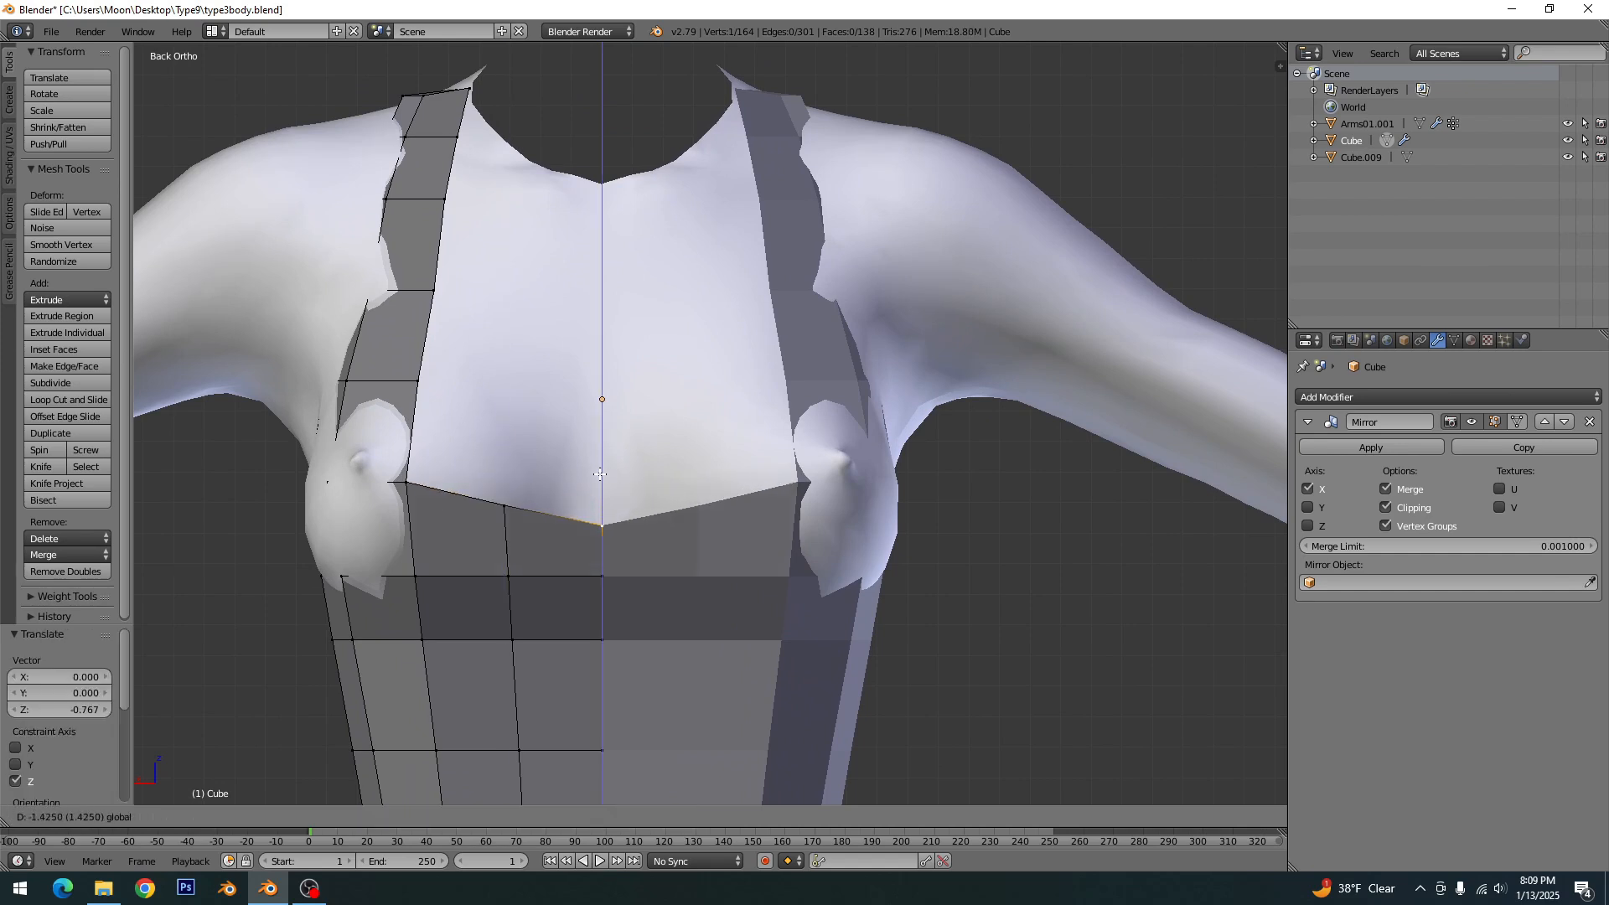
left_click(601, 471)
key("a")
right_click(505, 508)
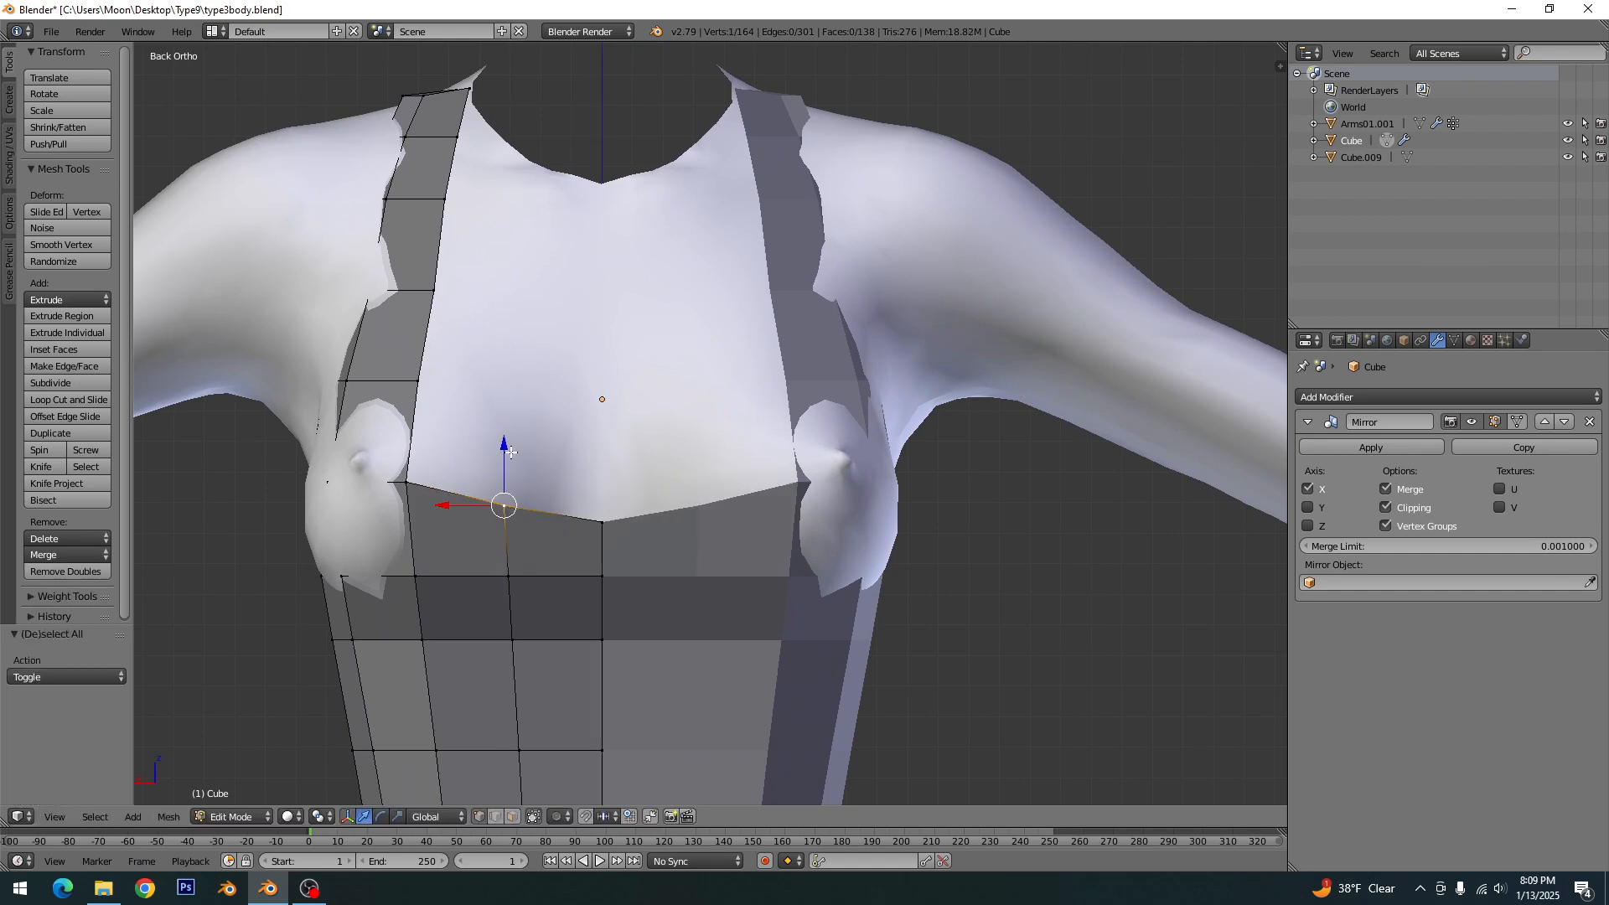
key("g")
key("z")
left_click(510, 454)
key("a")
- Lower the two outer vertices of the front hem along Z, by 0.384 beside the side panel and 0.987 further in
middle_click_drag(623, 694, 822, 248, "shift")
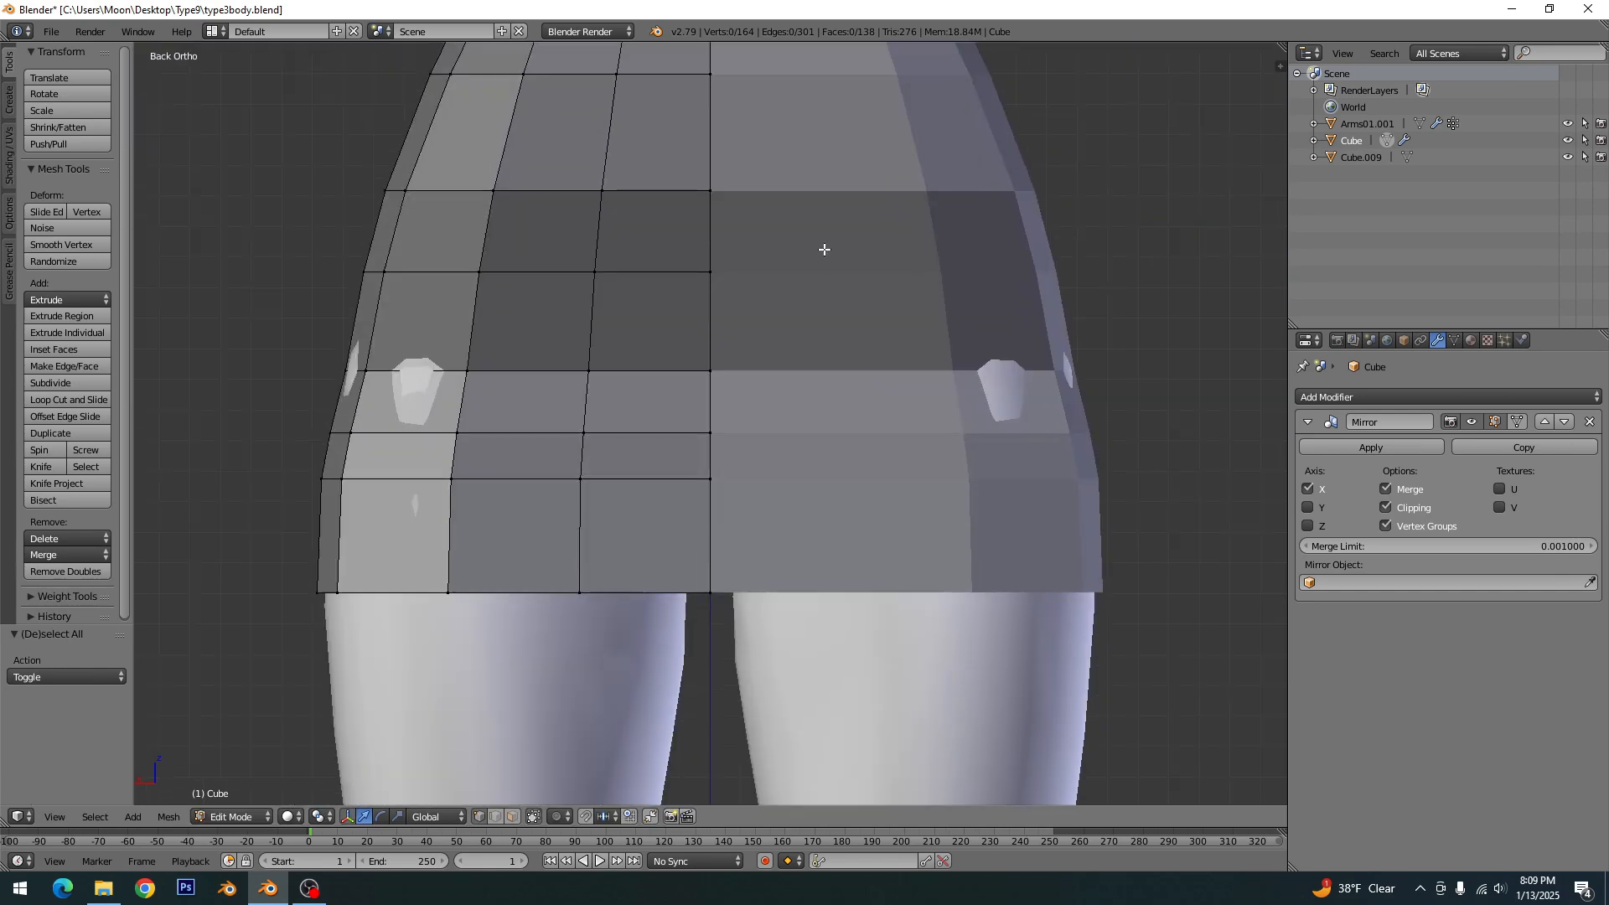
right_click(344, 592)
key("g")
key("z")
left_click(437, 590)
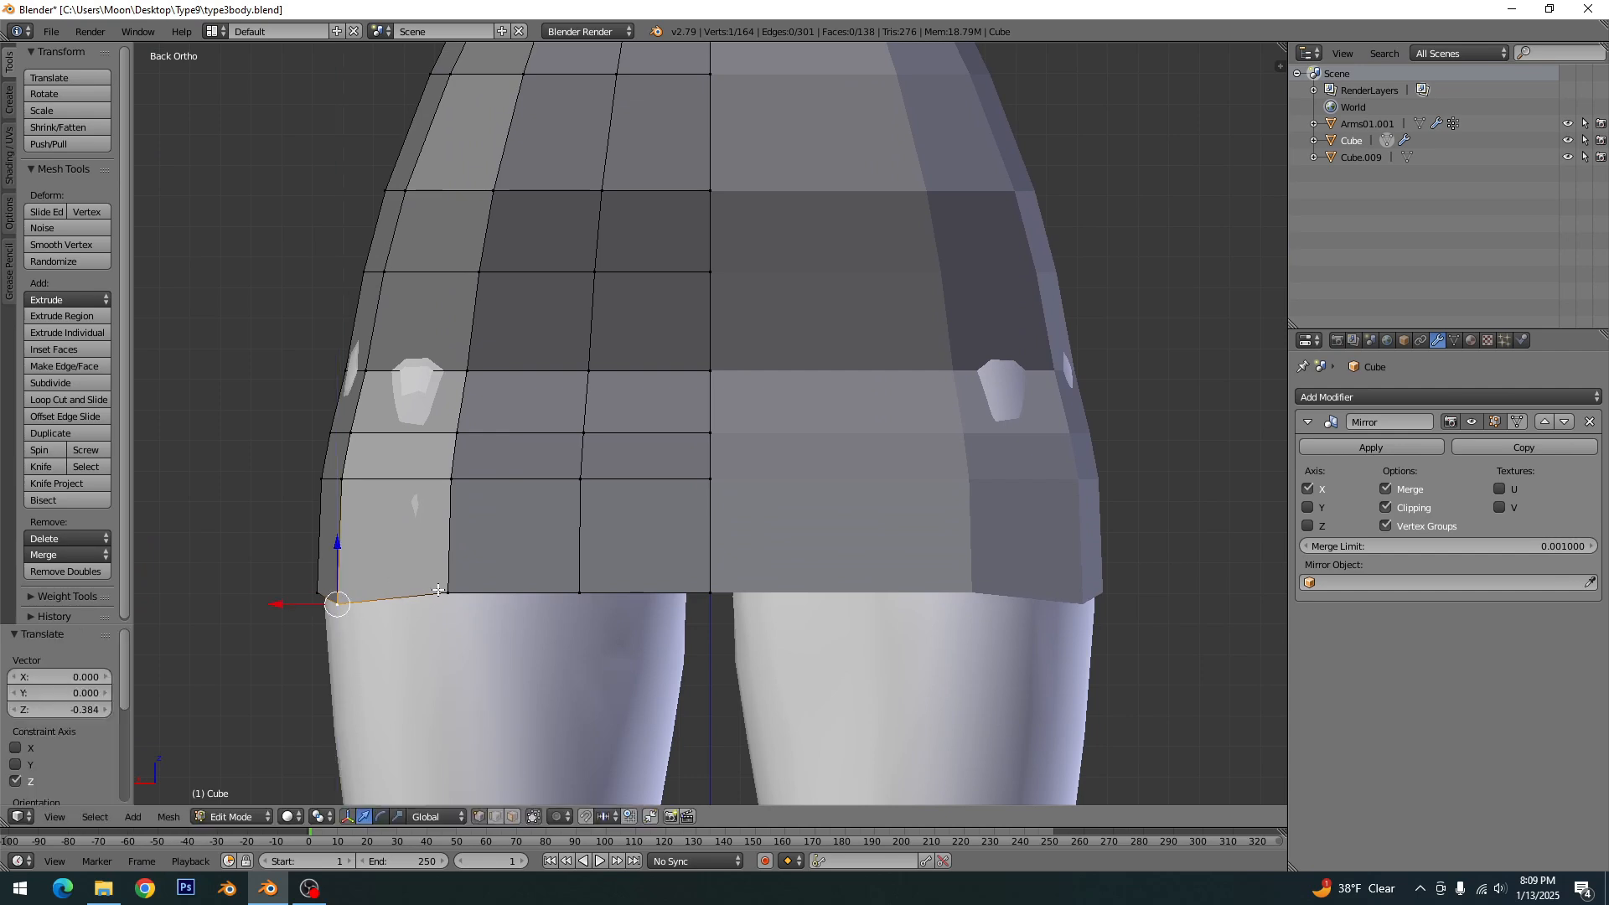
right_click(445, 592)
key("g")
key("z")
left_click(450, 620)
- Lower the front hem's inner vertex by 1.315 along Z and its centre vertex slightly further, then clear the selection
right_click(577, 589)
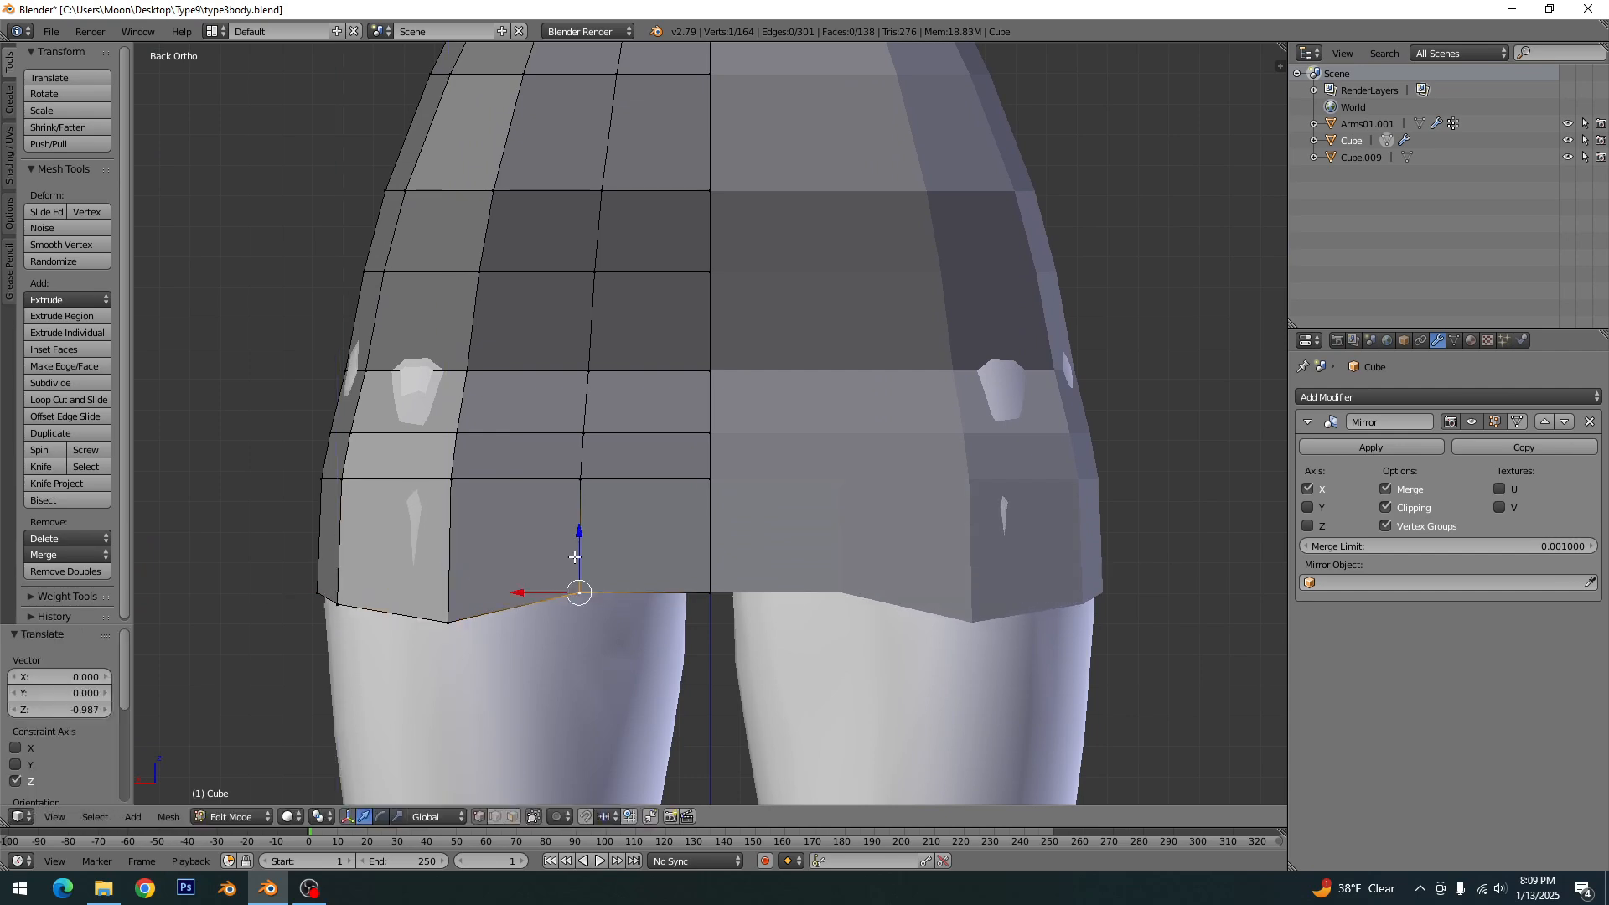
key("g")
key("z")
left_click(582, 574)
right_click(711, 593)
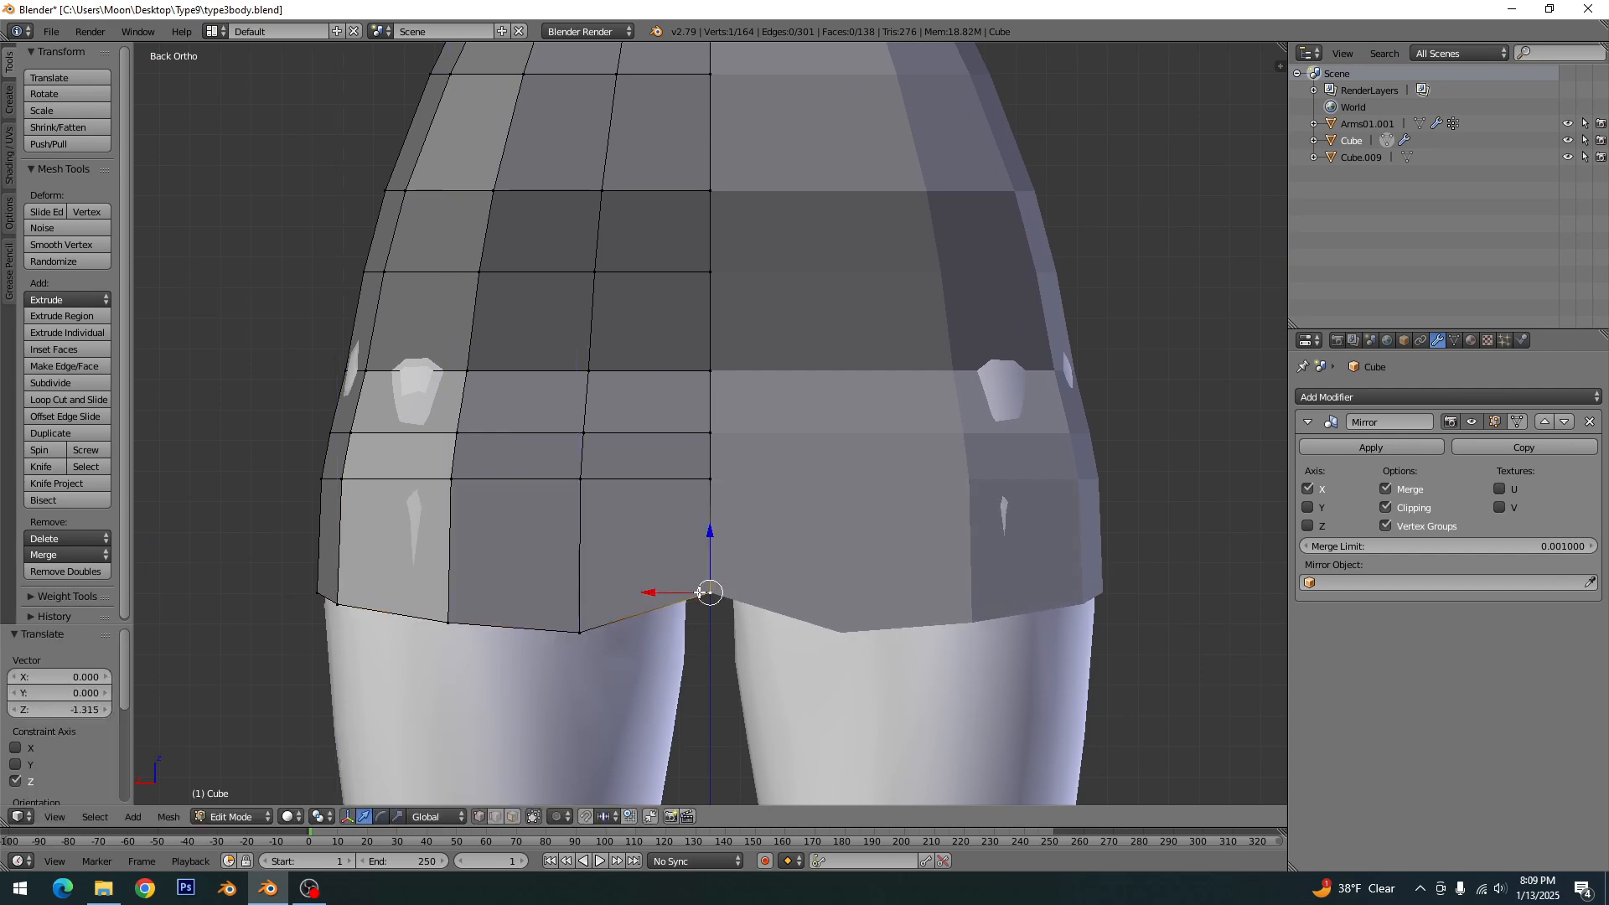
key("g")
key("z")
left_click(689, 591)
key("a")
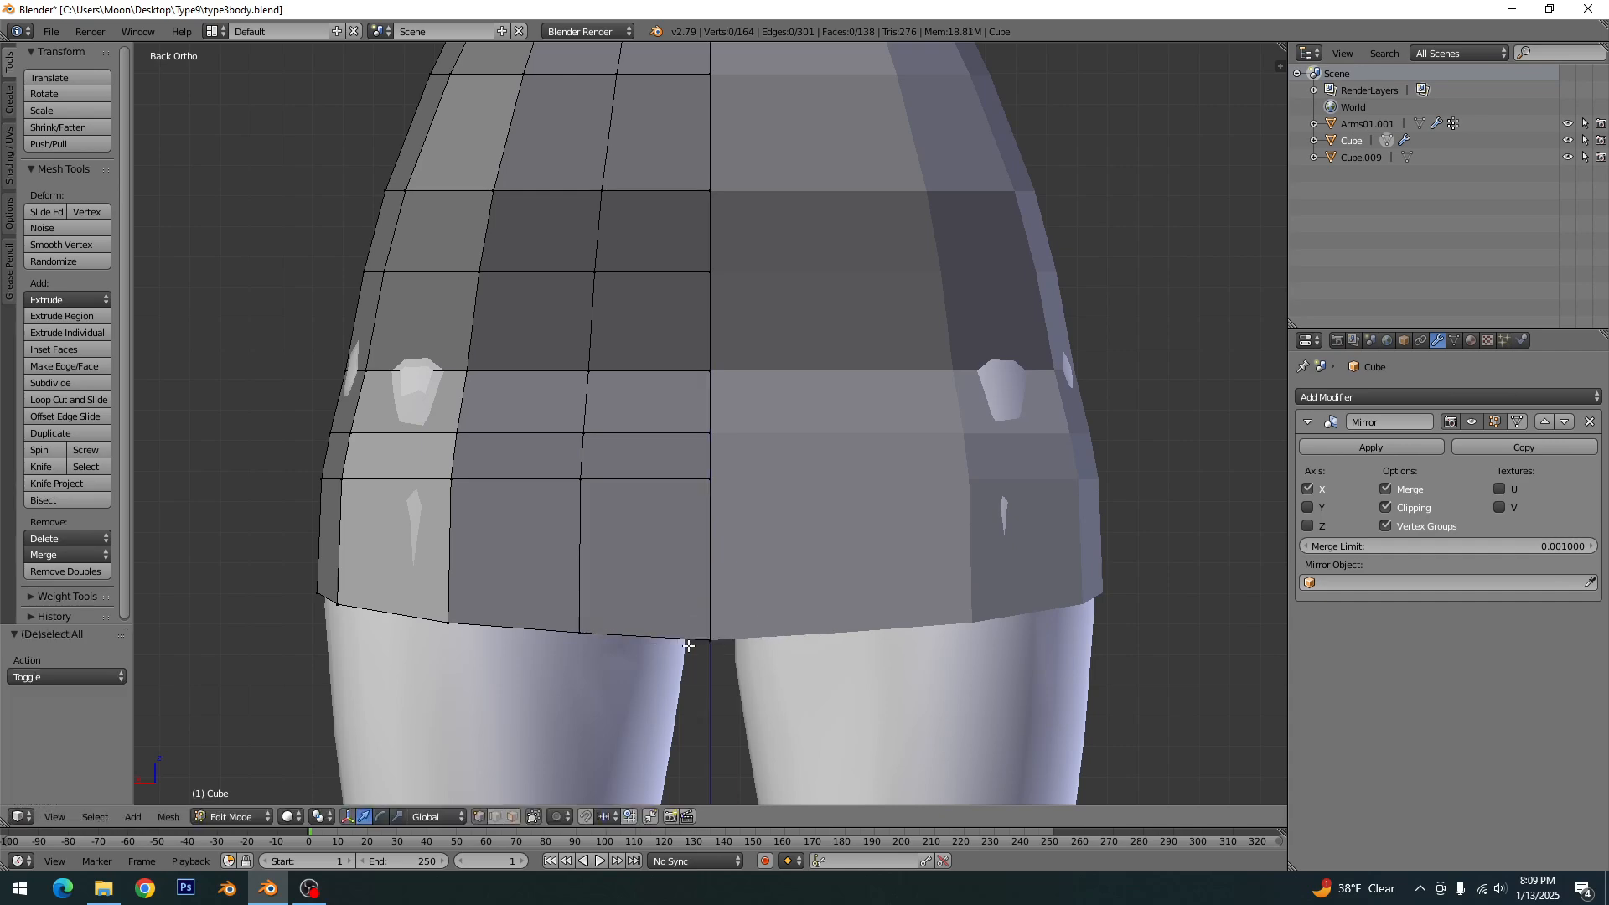
- On the back hem, lower the outermost vertex of the back panel by 0.548 along Z and the adjacent one slightly further
key("KP_3")
key("KP_1")
key("ctrl+KP_1")
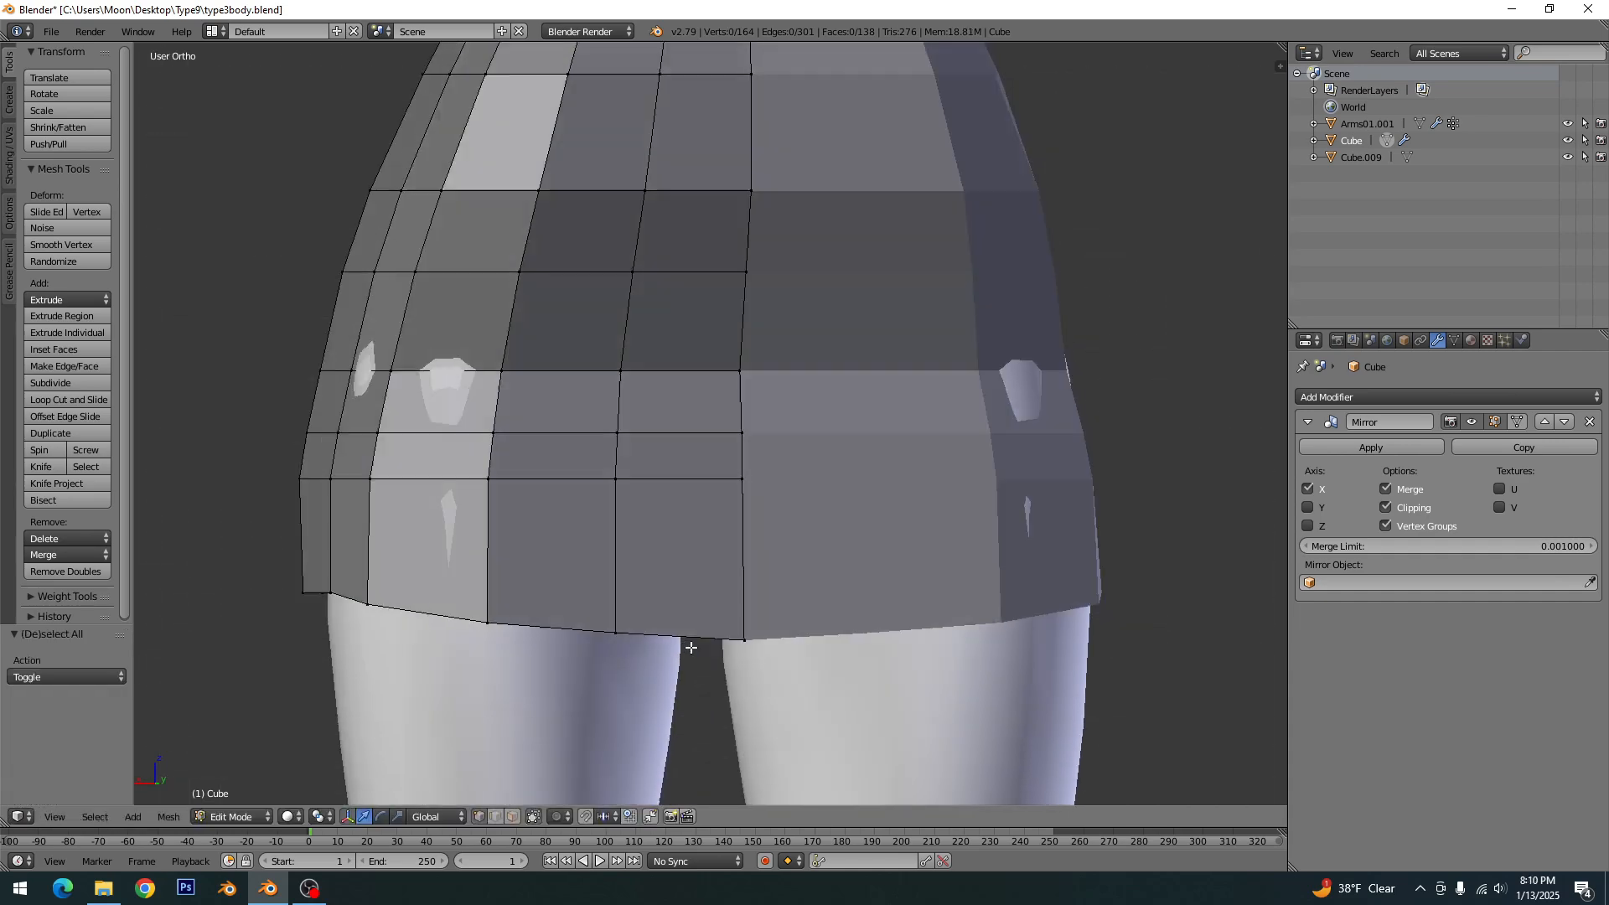
key("KP_1")
right_click(1065, 593)
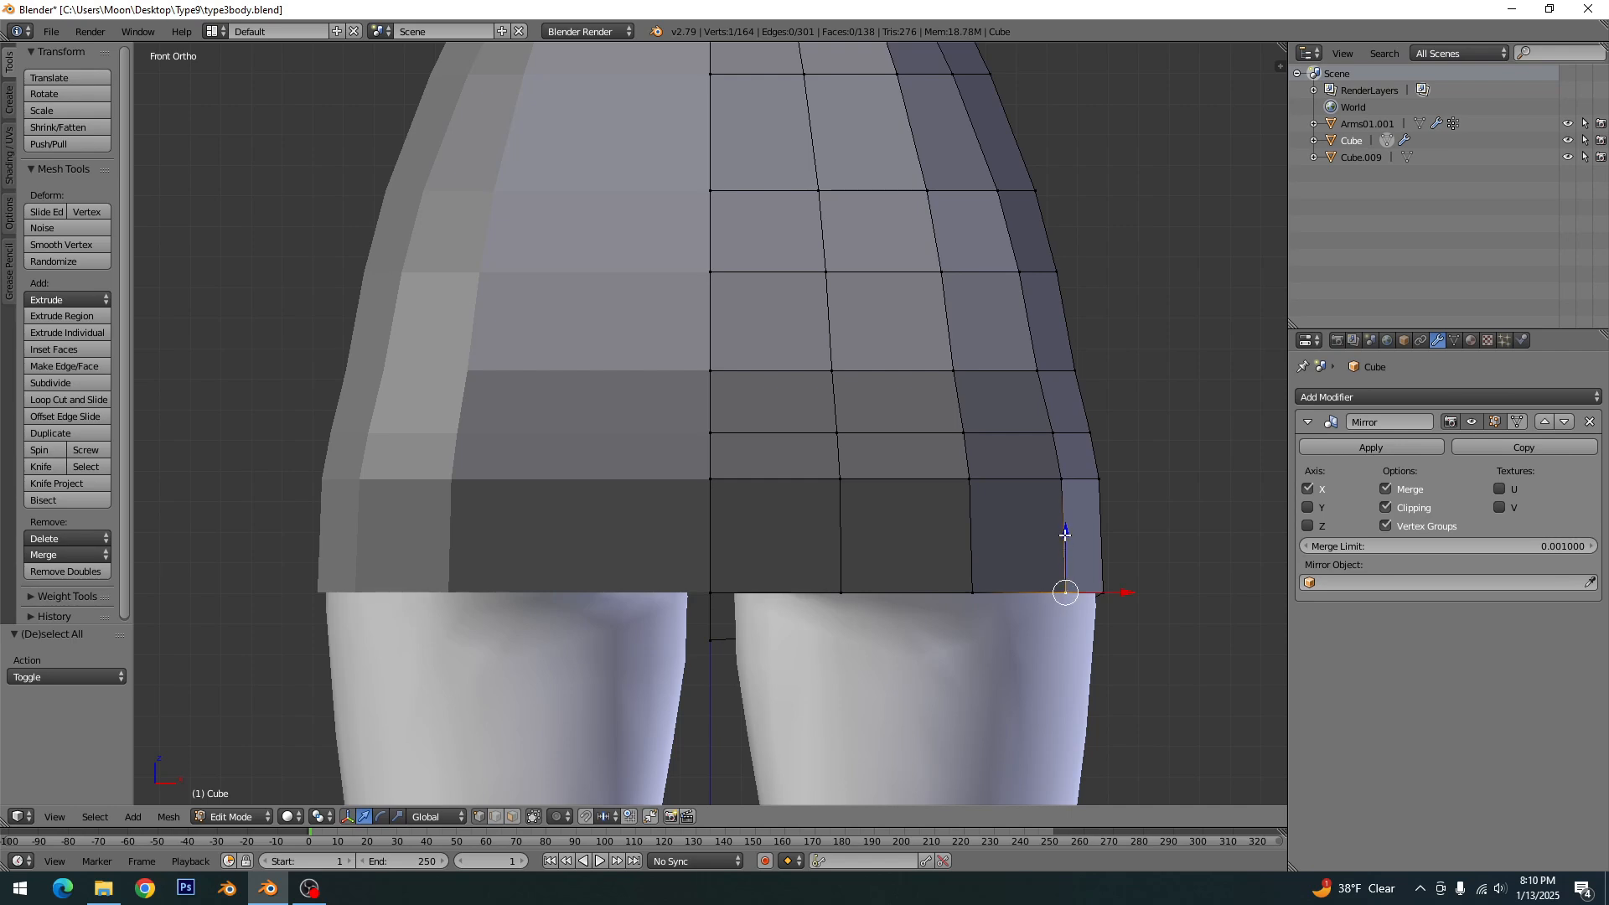
key("g")
key("z")
left_click(1064, 549)
right_click(979, 580)
key("g")
key("z")
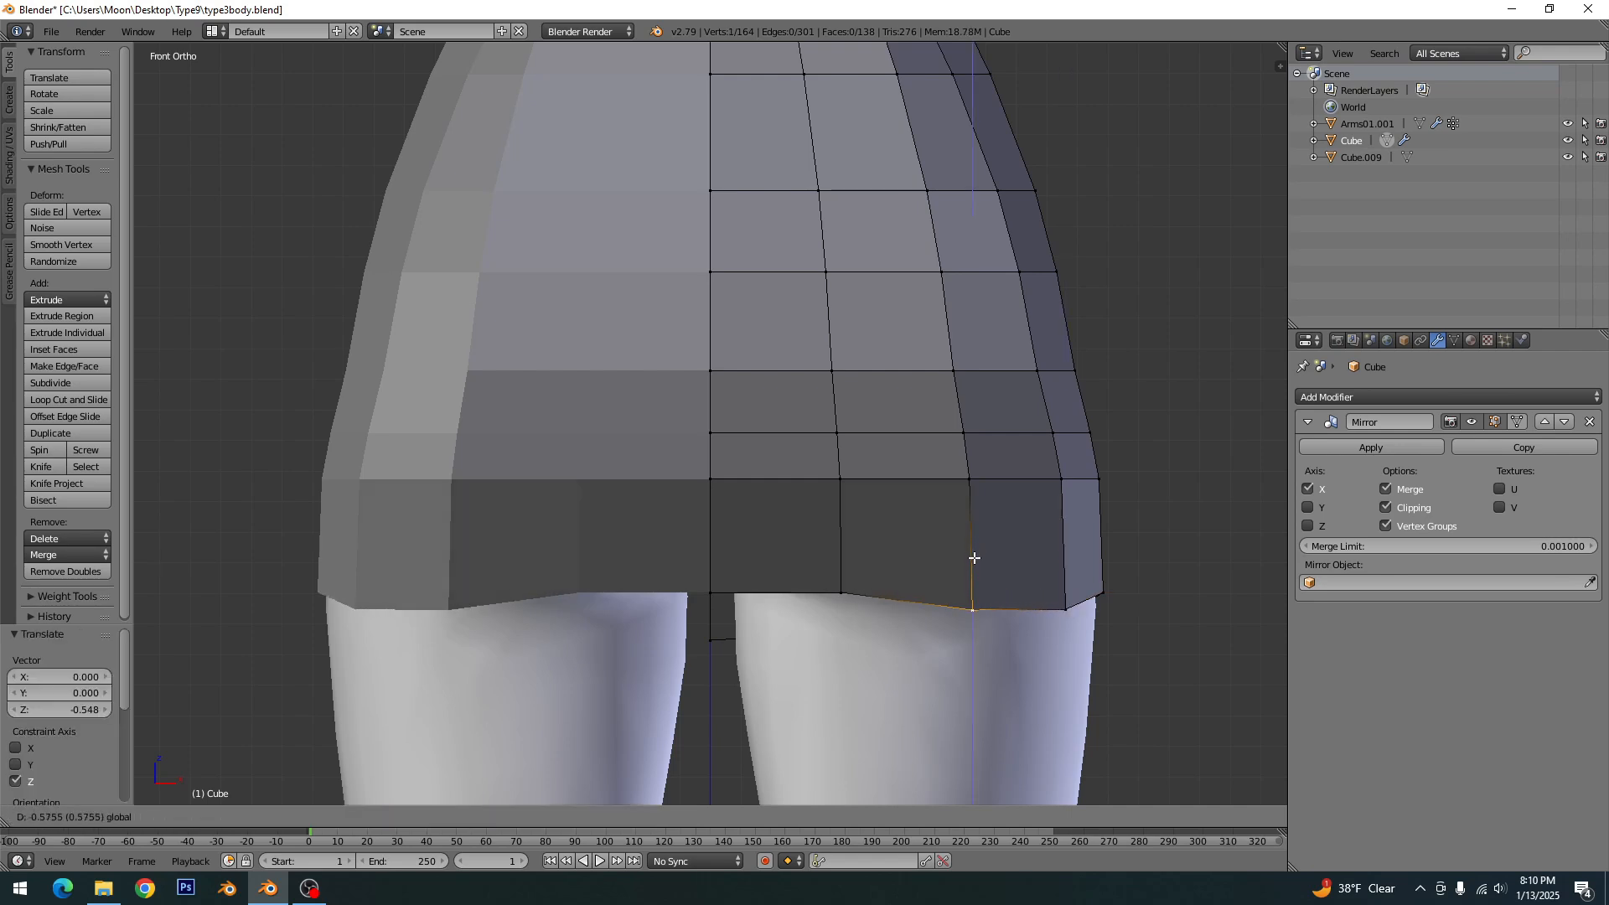
left_click(975, 602)
- Lower the back hem's inner vertex by 1.151 along Z and its centre vertex slightly further, then clear the selection
right_click(841, 578)
key("g")
key("z")
left_click(842, 578)
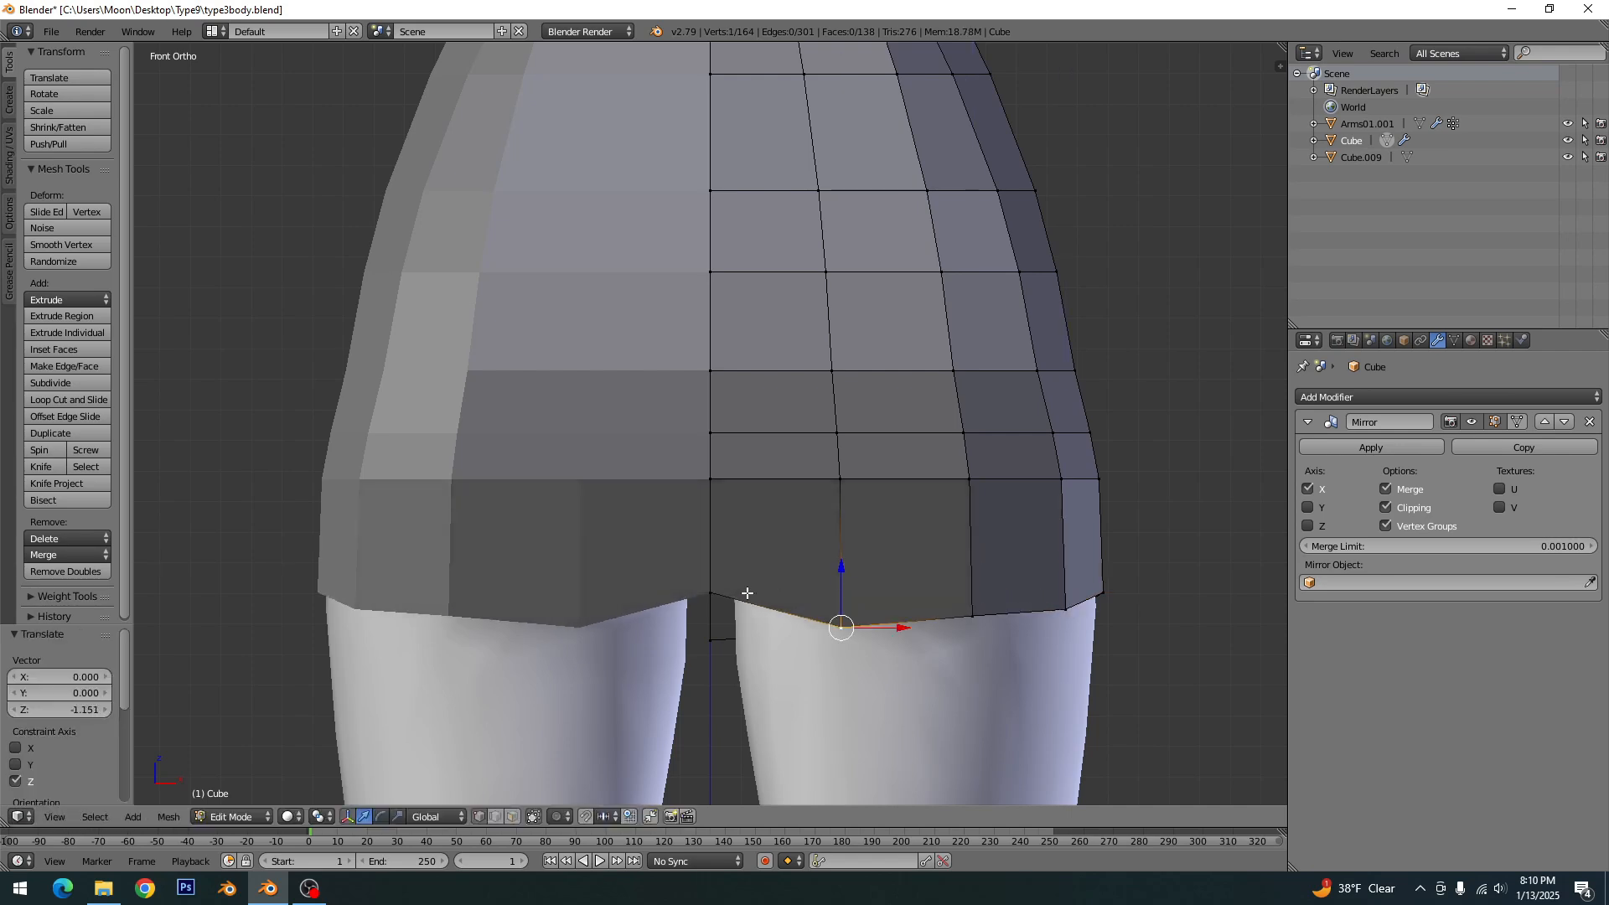
right_click(711, 578)
key("g")
key("z")
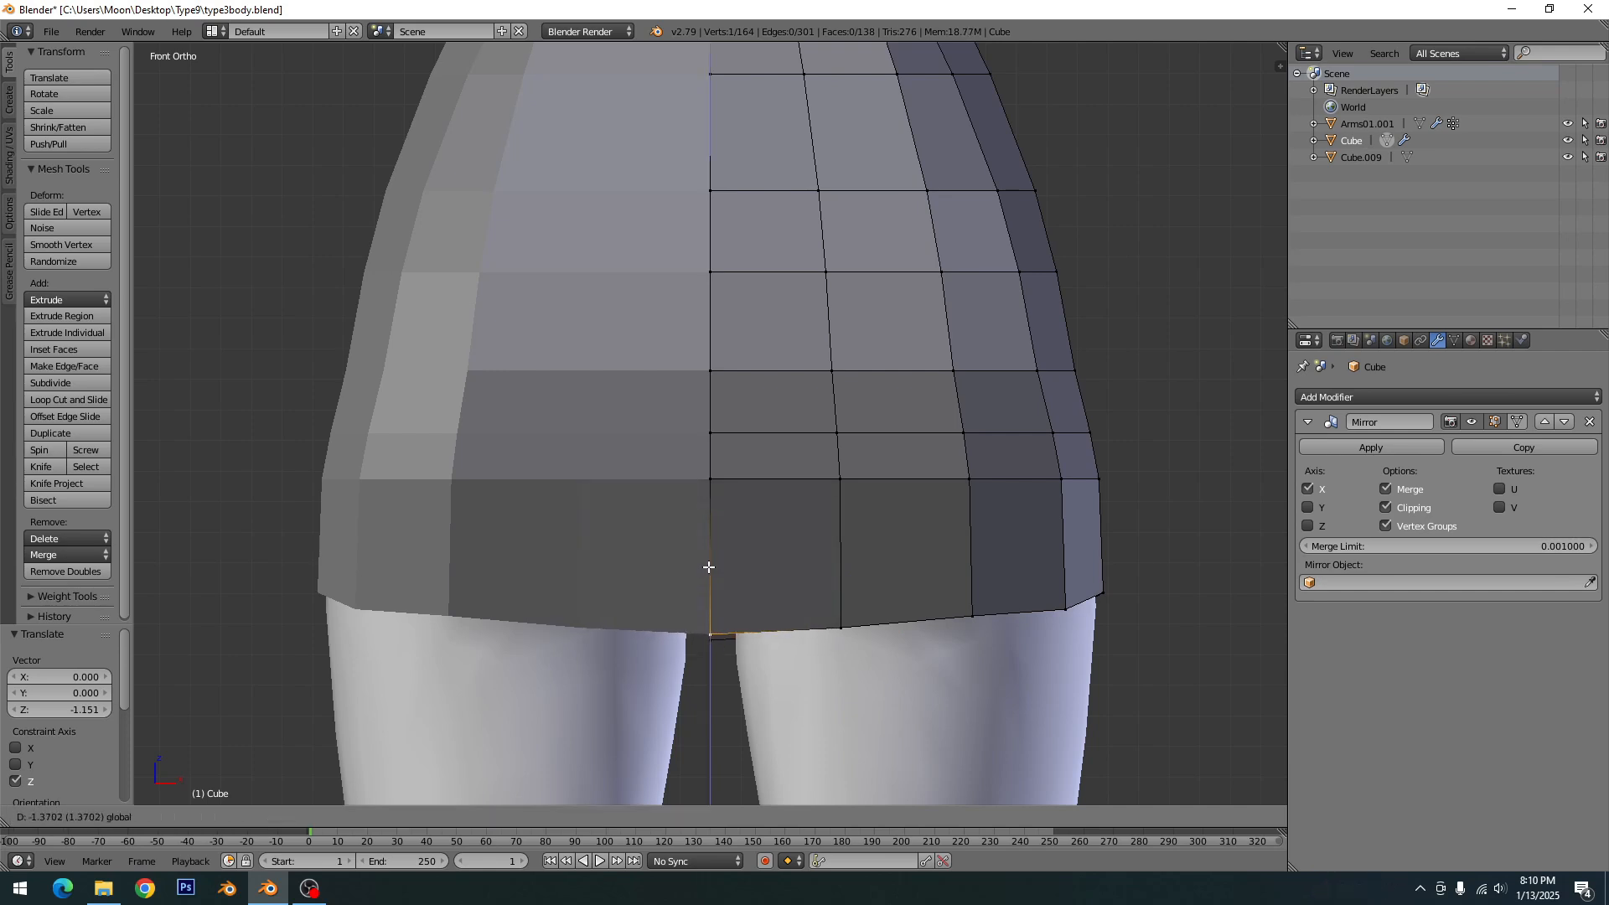
left_click(708, 575)
key("a")
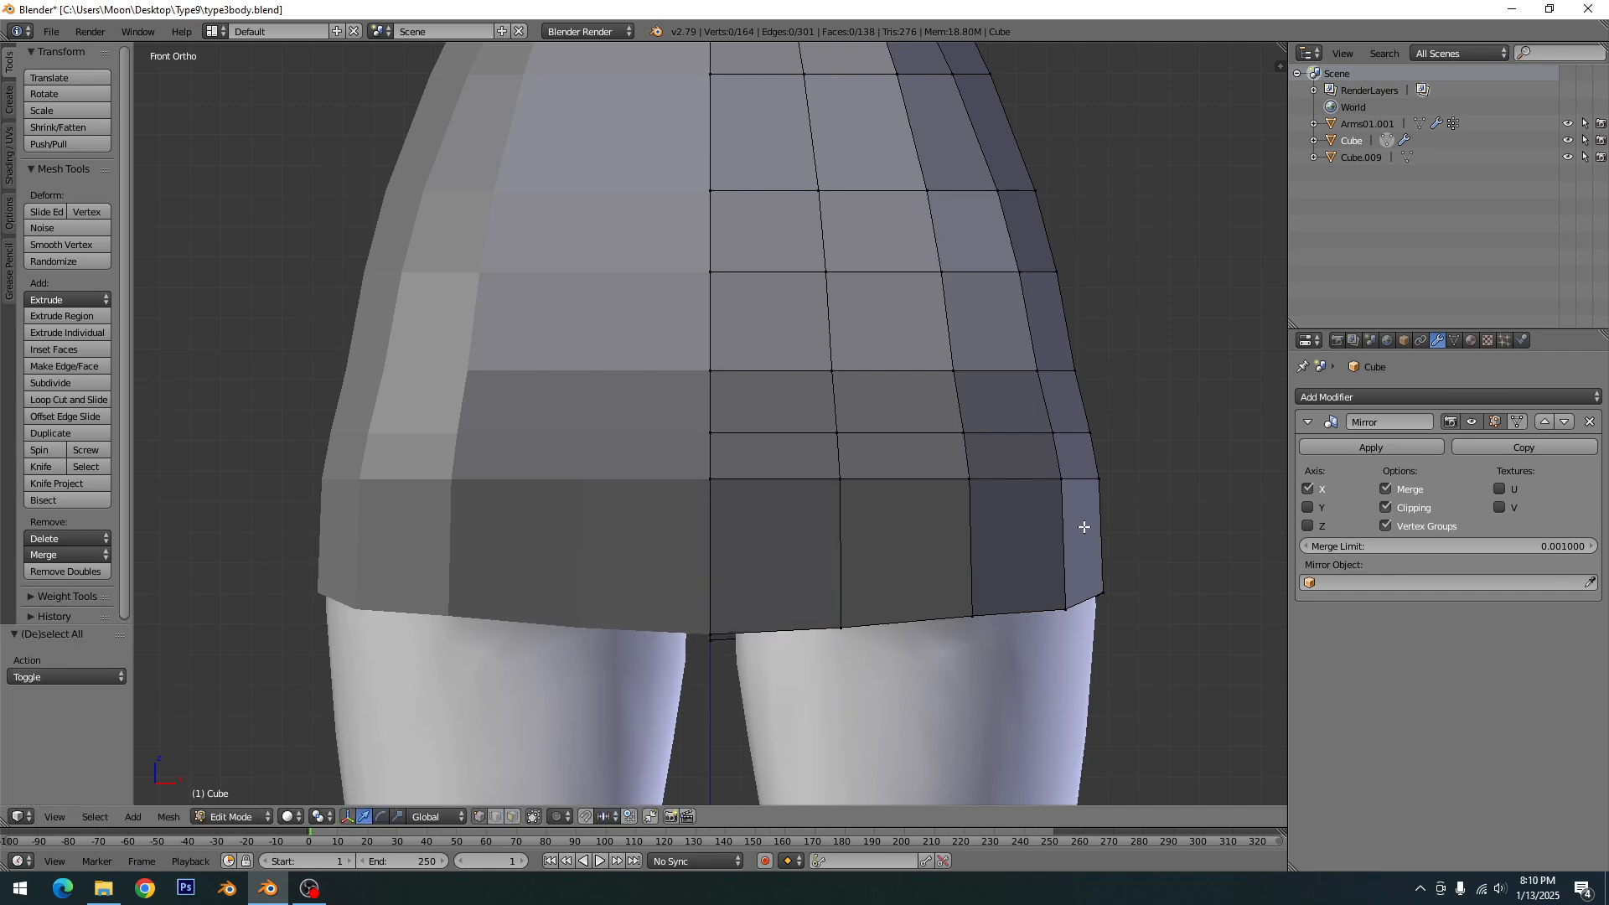
- In the front edge row above the hem, lower the two outer vertices along Z by 0.274 and 0.493
right_click(1062, 479)
key("g")
key("z")
left_click(995, 456)
right_click(969, 473)
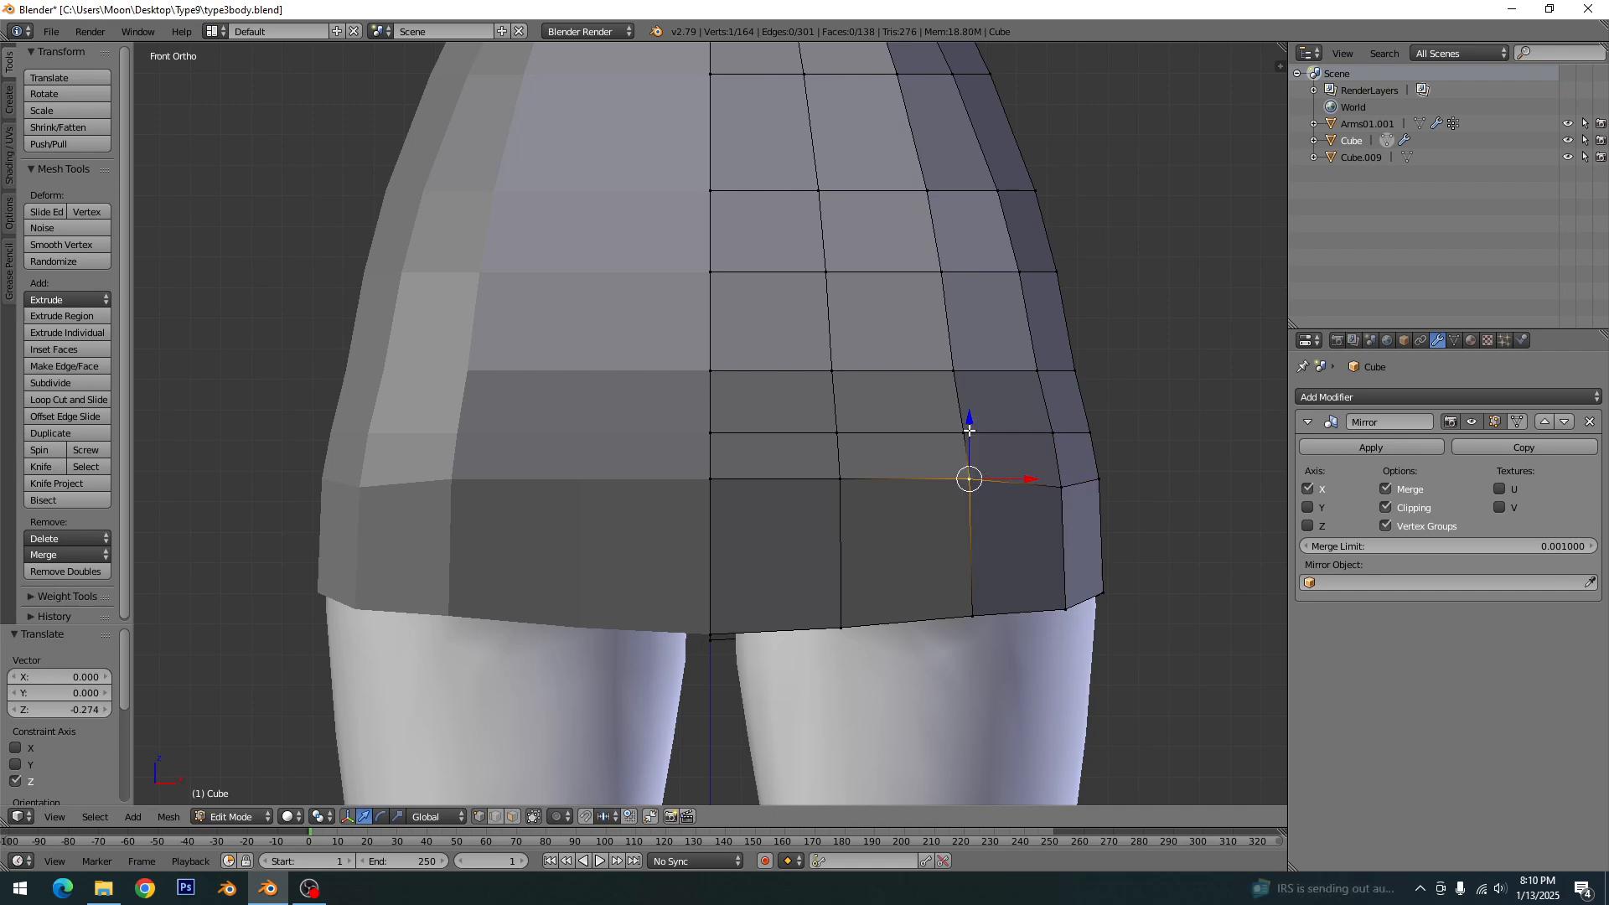
key("g")
key("z")
left_click(938, 448)
- In the same front row, lower the inner vertex by 0.521 and the centre vertex by about 0.603 along Z, then deselect
right_click(841, 475)
key("g")
key("z")
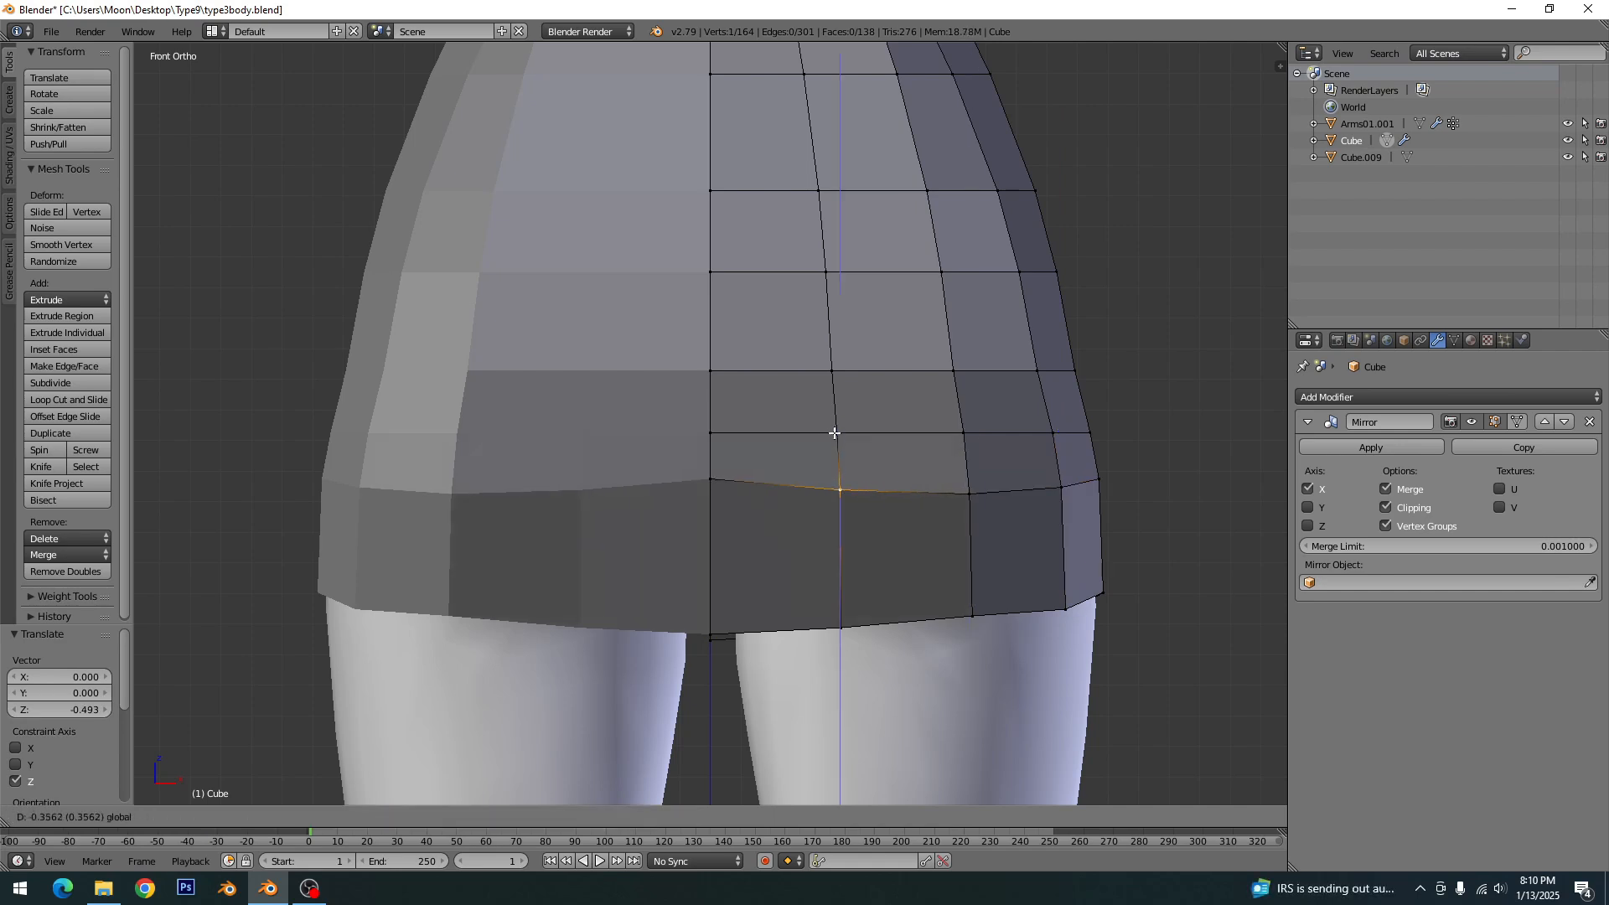
left_click(830, 440)
right_click(709, 480)
key("g")
key("z")
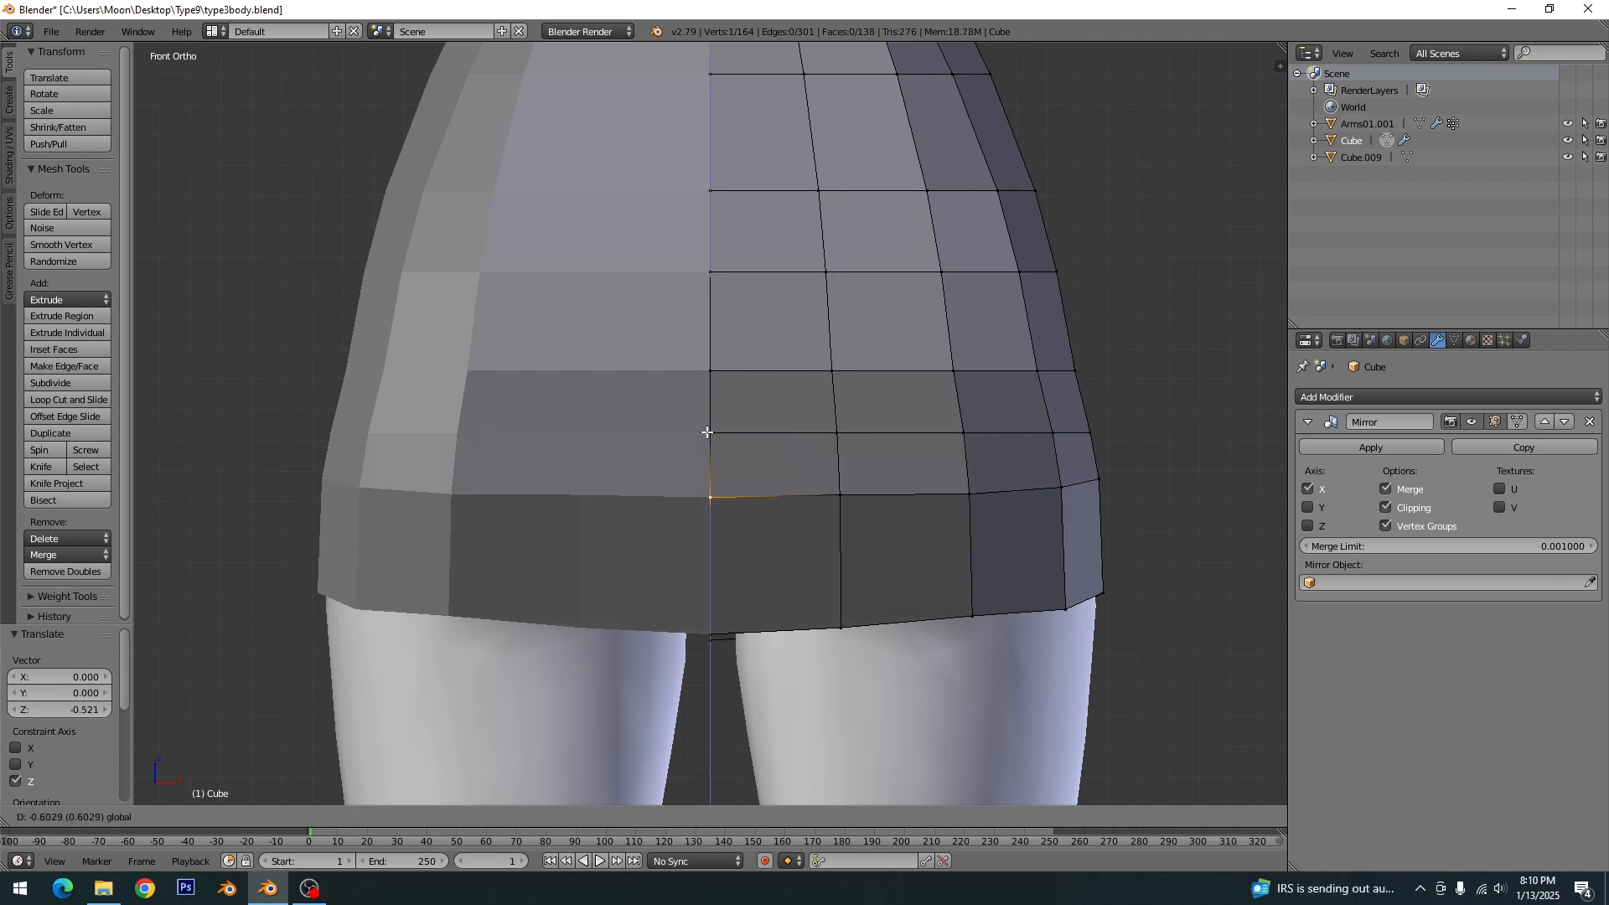
left_click(707, 432)
key("a")
- Save the scene over the existing type3body.blend file
scroll(905, 592, "down", 5)
middle_click_drag(905, 592, 657, 567)
key("ctrl+s")
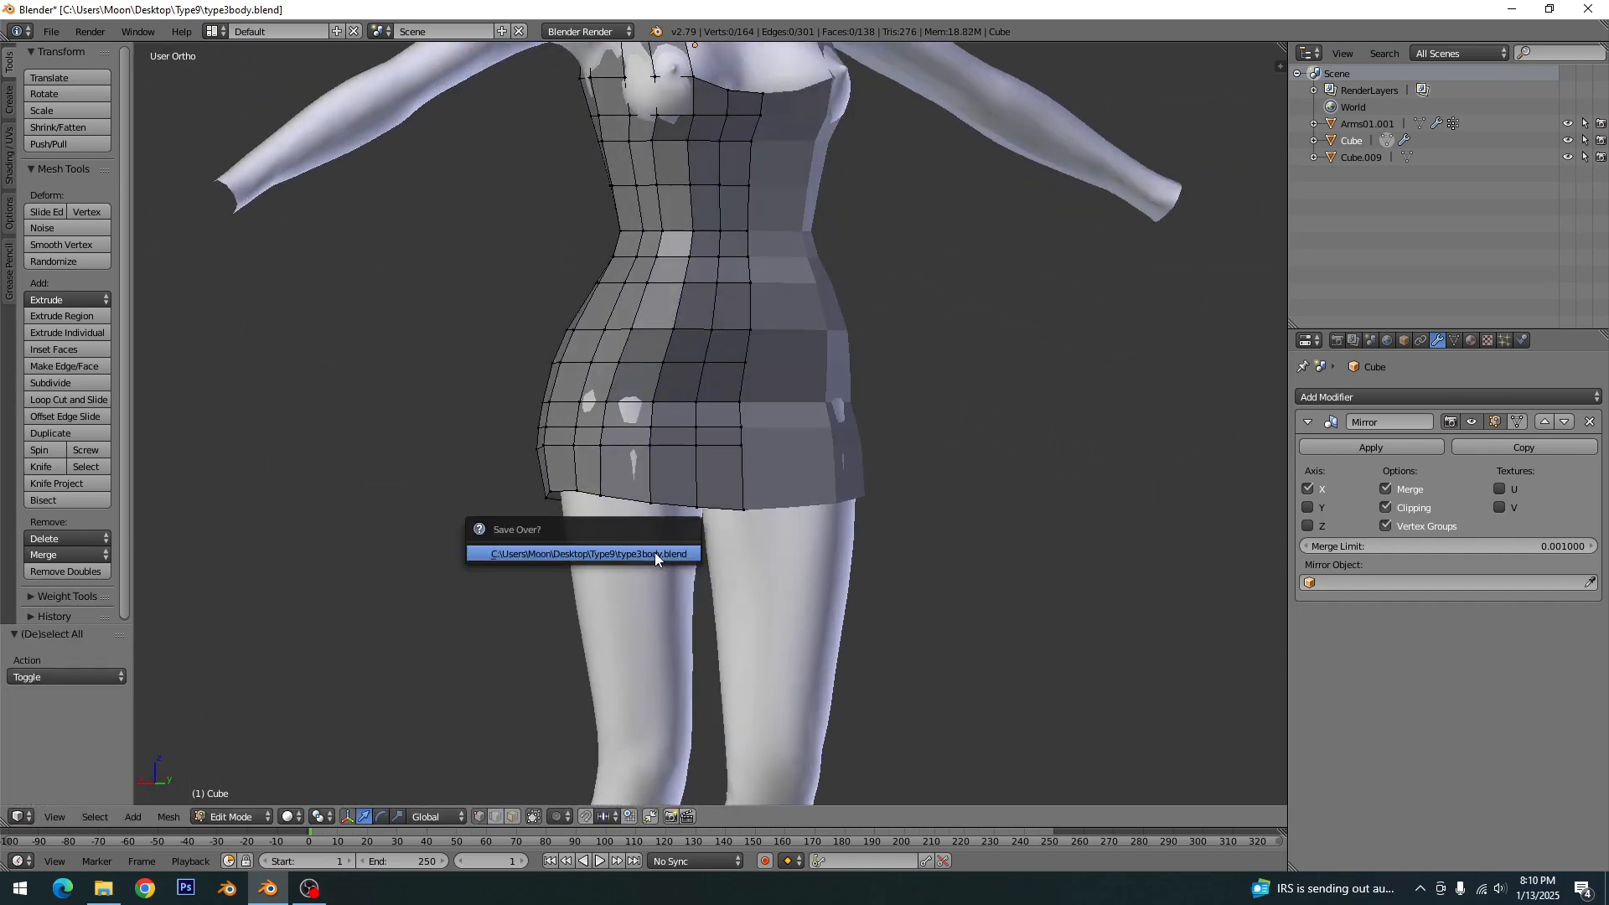
left_click(655, 553)
key("KP_3")
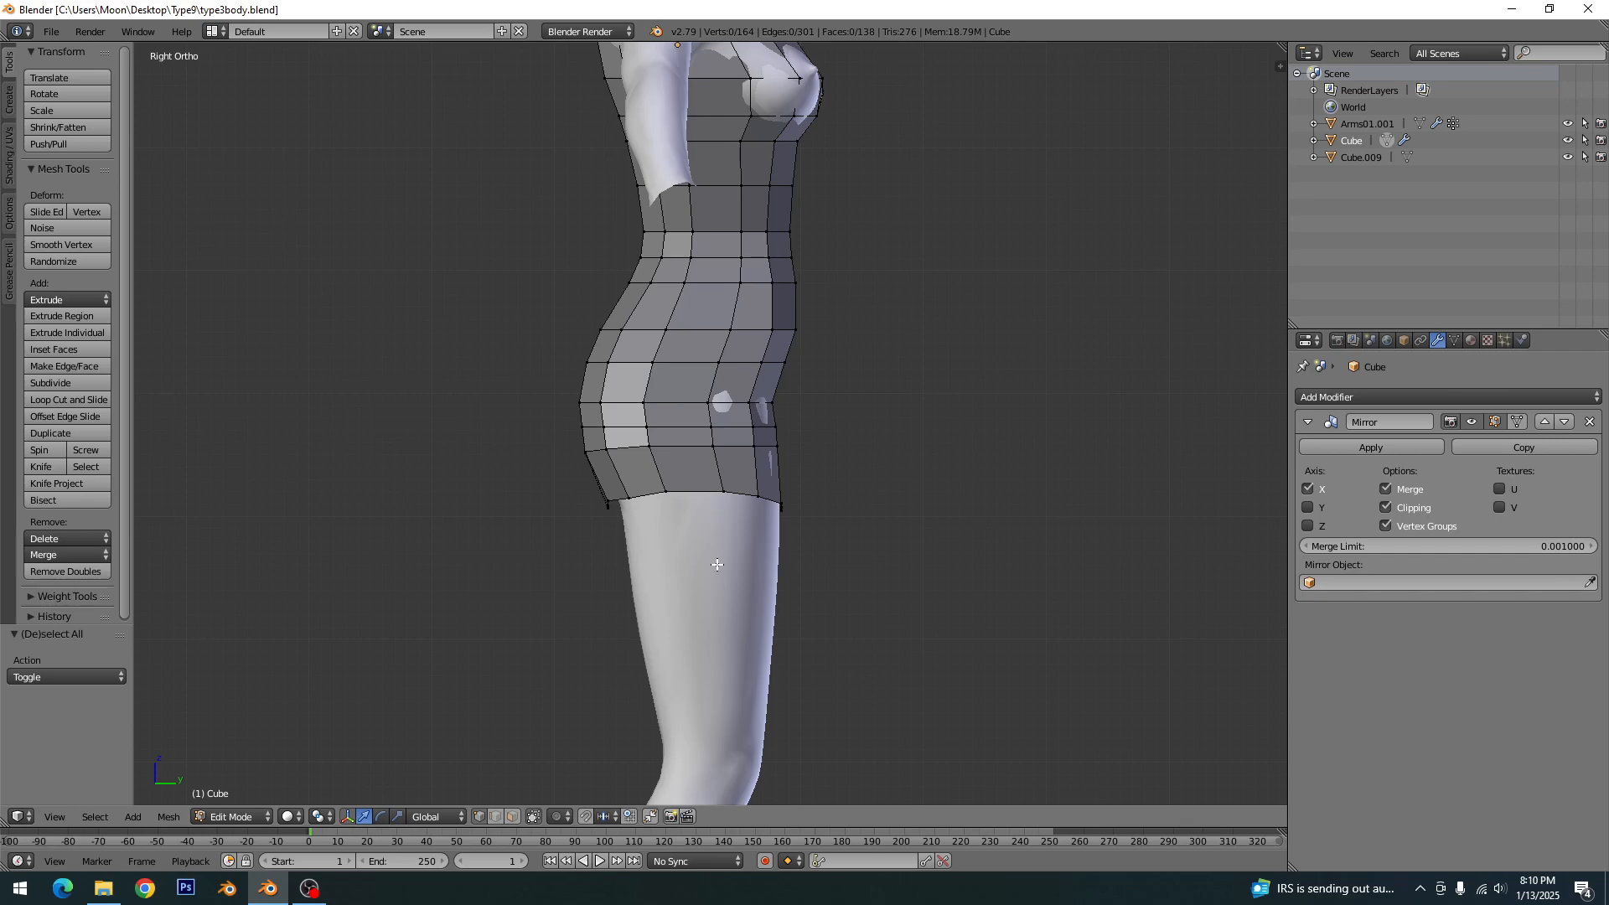
middle_click_drag(775, 449, 666, 499)
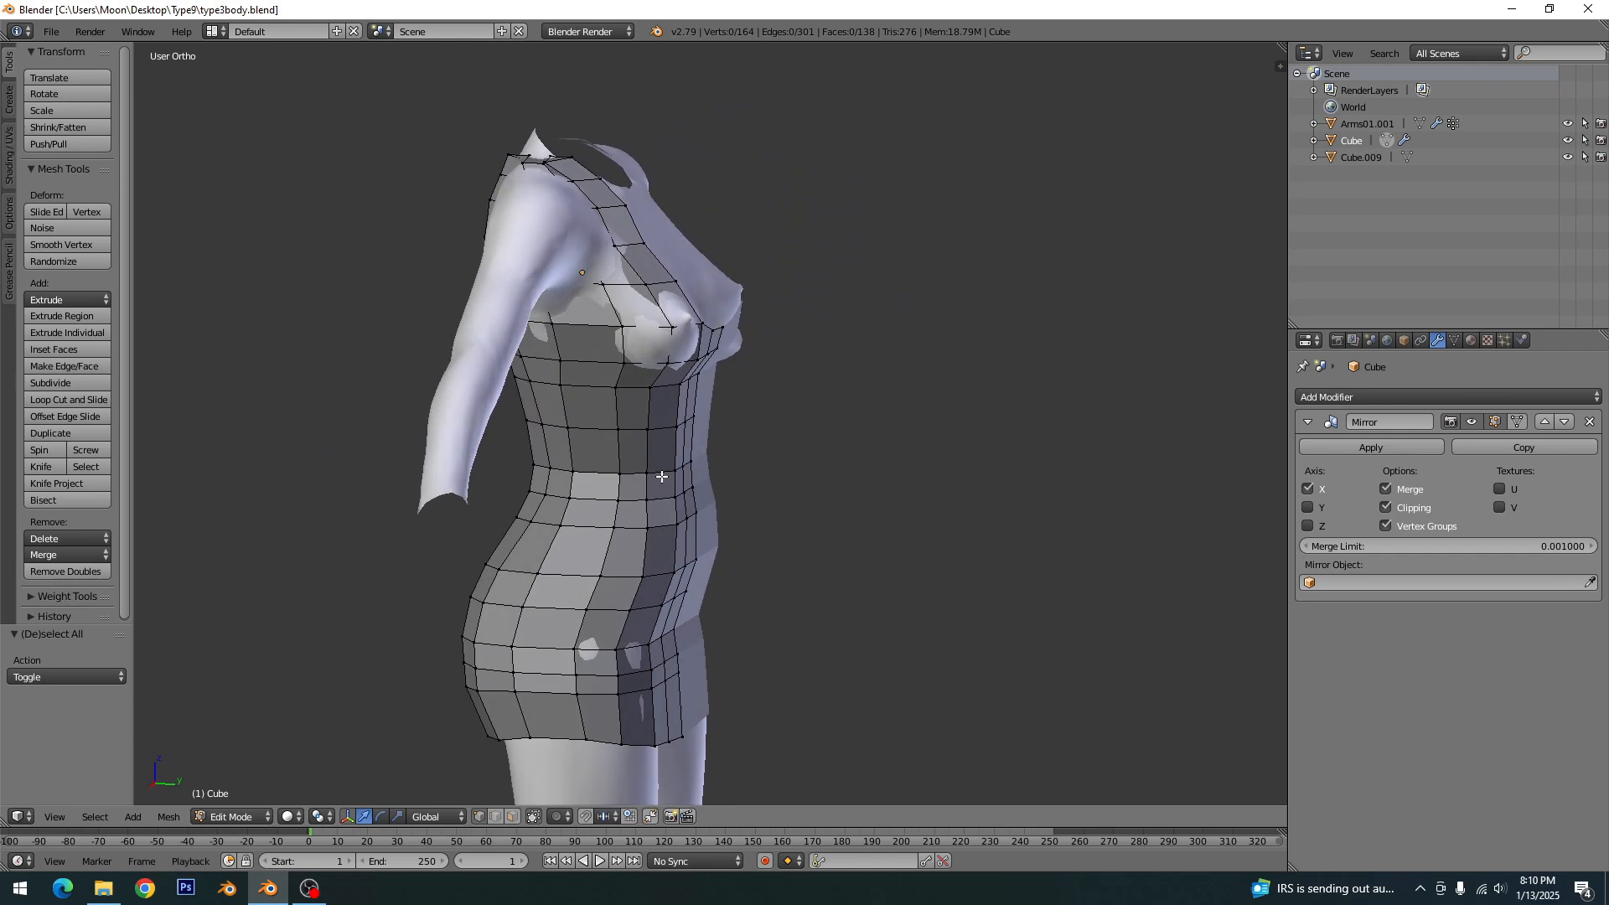
middle_click_drag(624, 419, 666, 617, "shift")
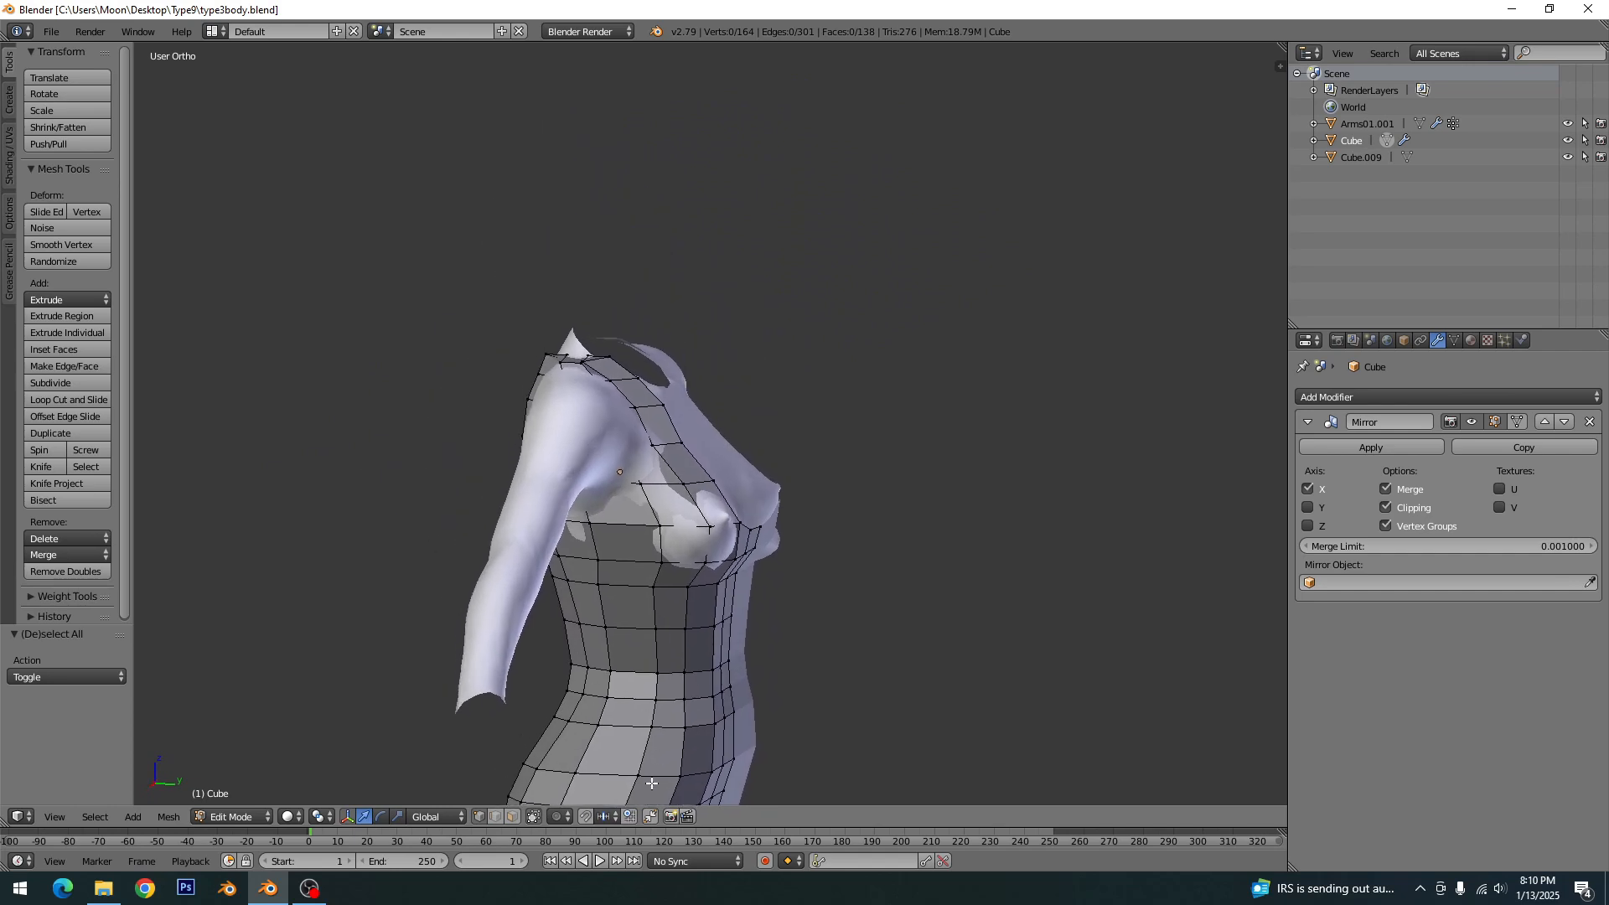
left_click(513, 817)
scroll(656, 645, "up", 2)
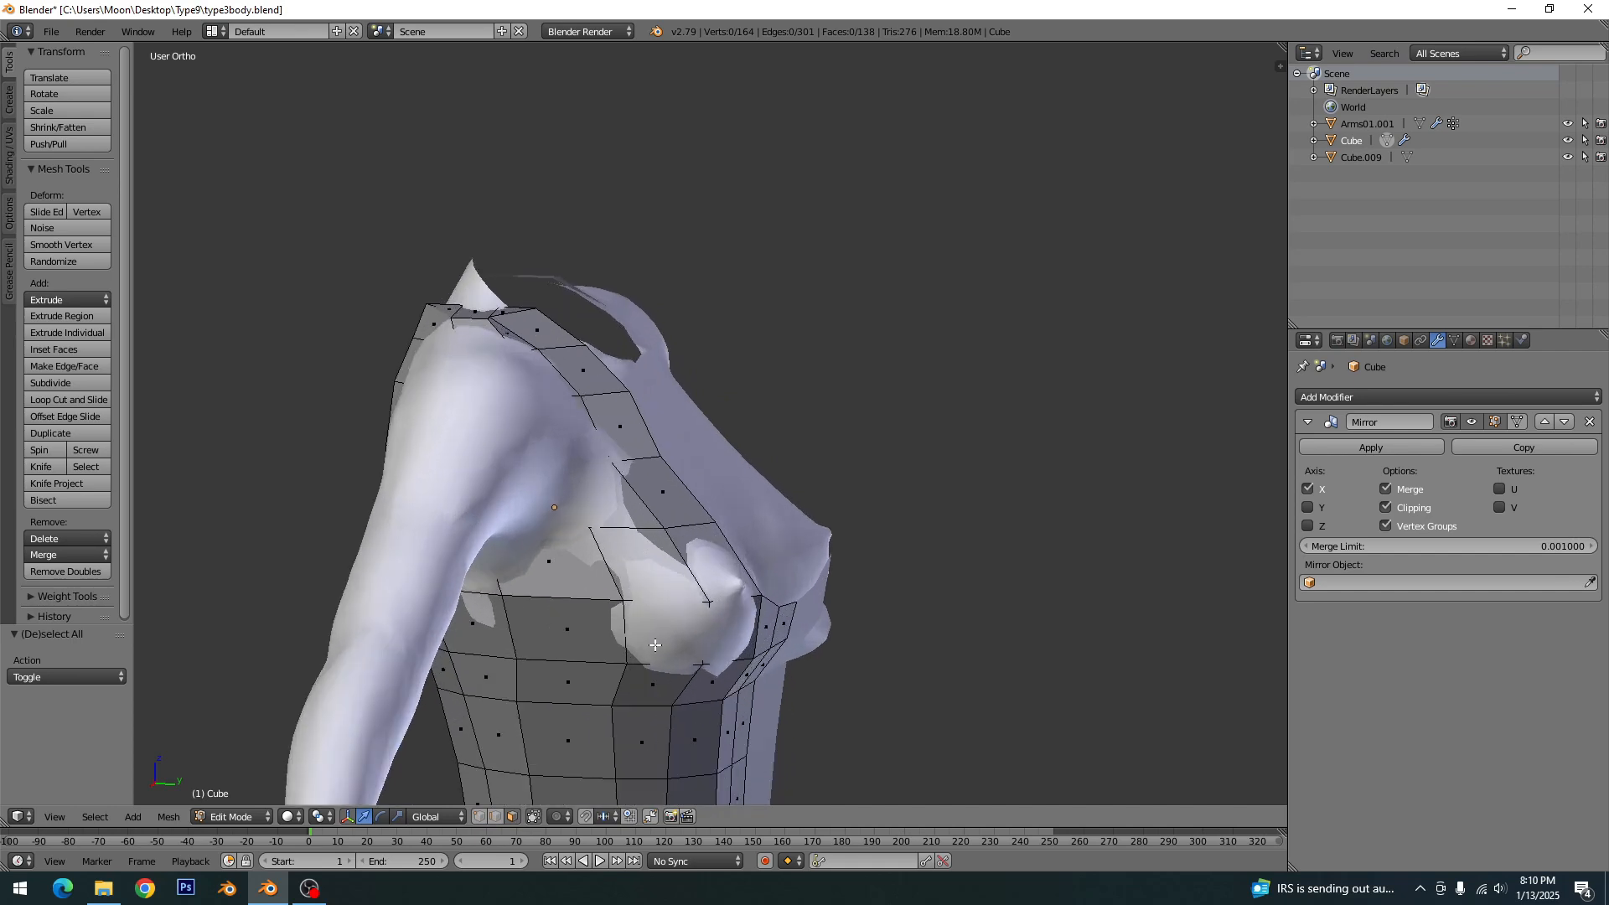
middle_click_drag(655, 645, 690, 613)
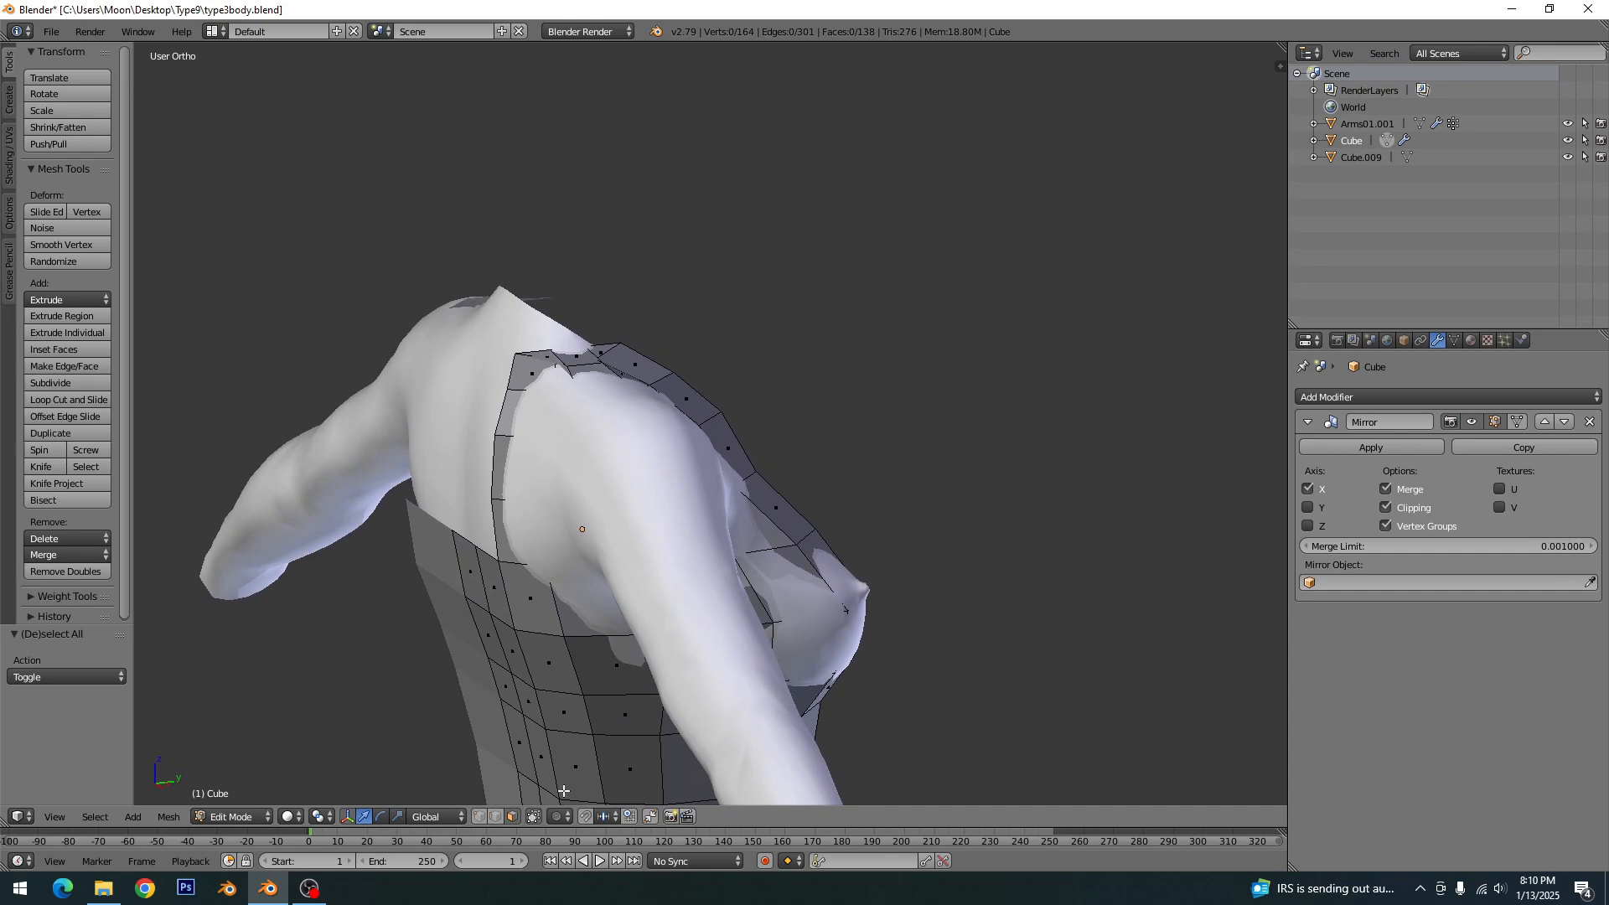
key("c")
mouse_move(601, 607)
left_mouse_down()
mouse_move(687, 584)
mouse_move(716, 552)
left_mouse_up()
key("a")
- Try a knife cut for the armhole at the front strap in the right side view
key("KP_3")
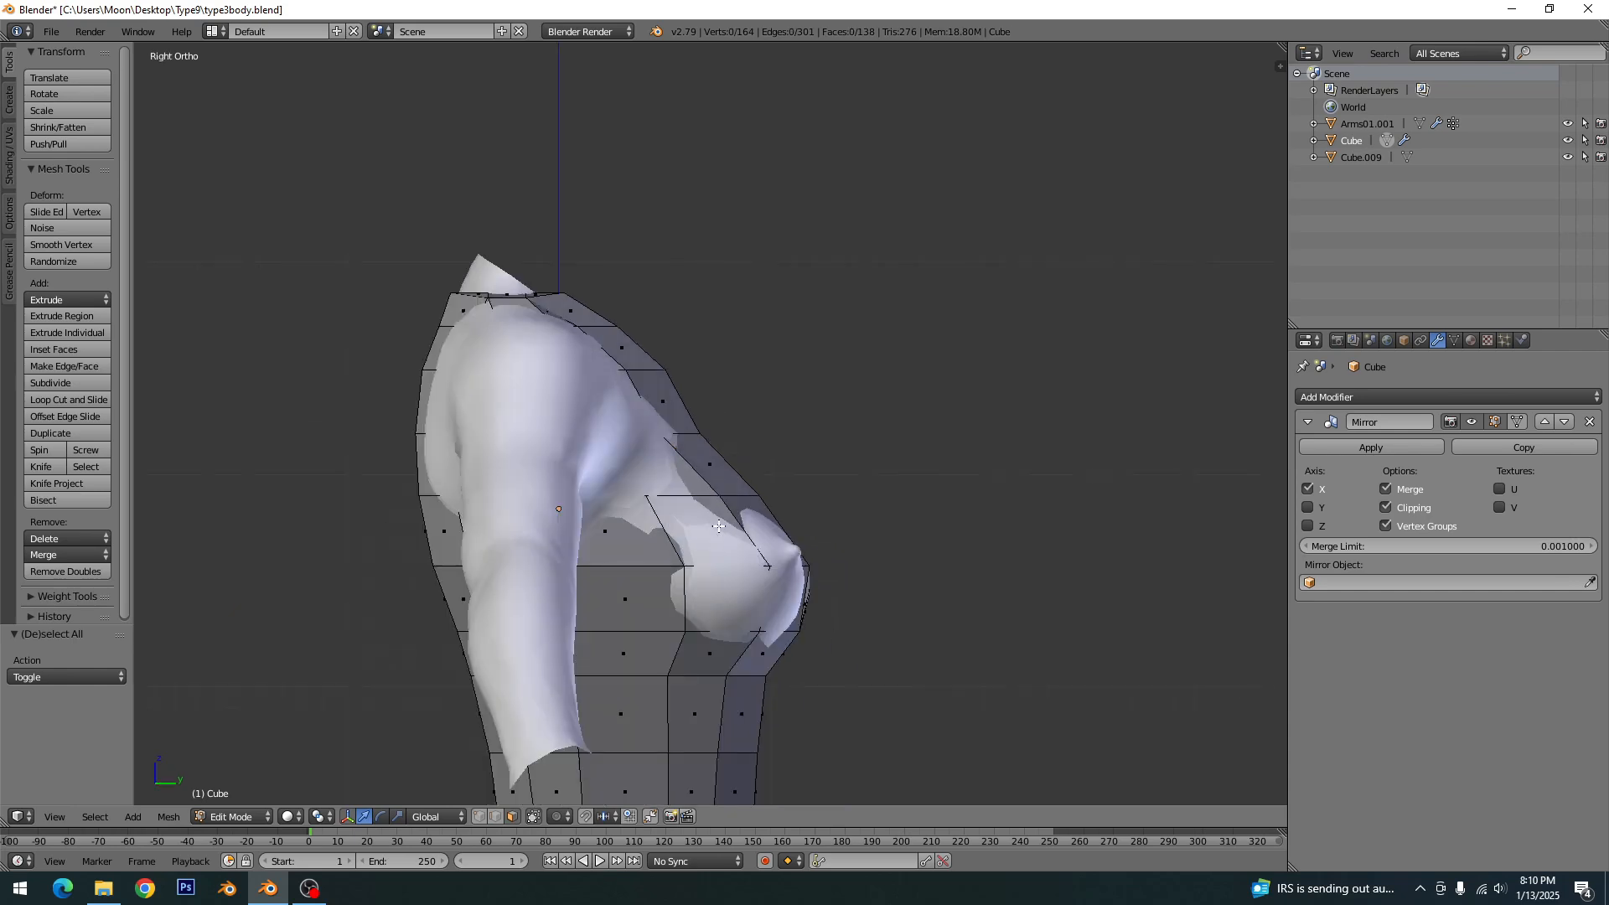
key("k")
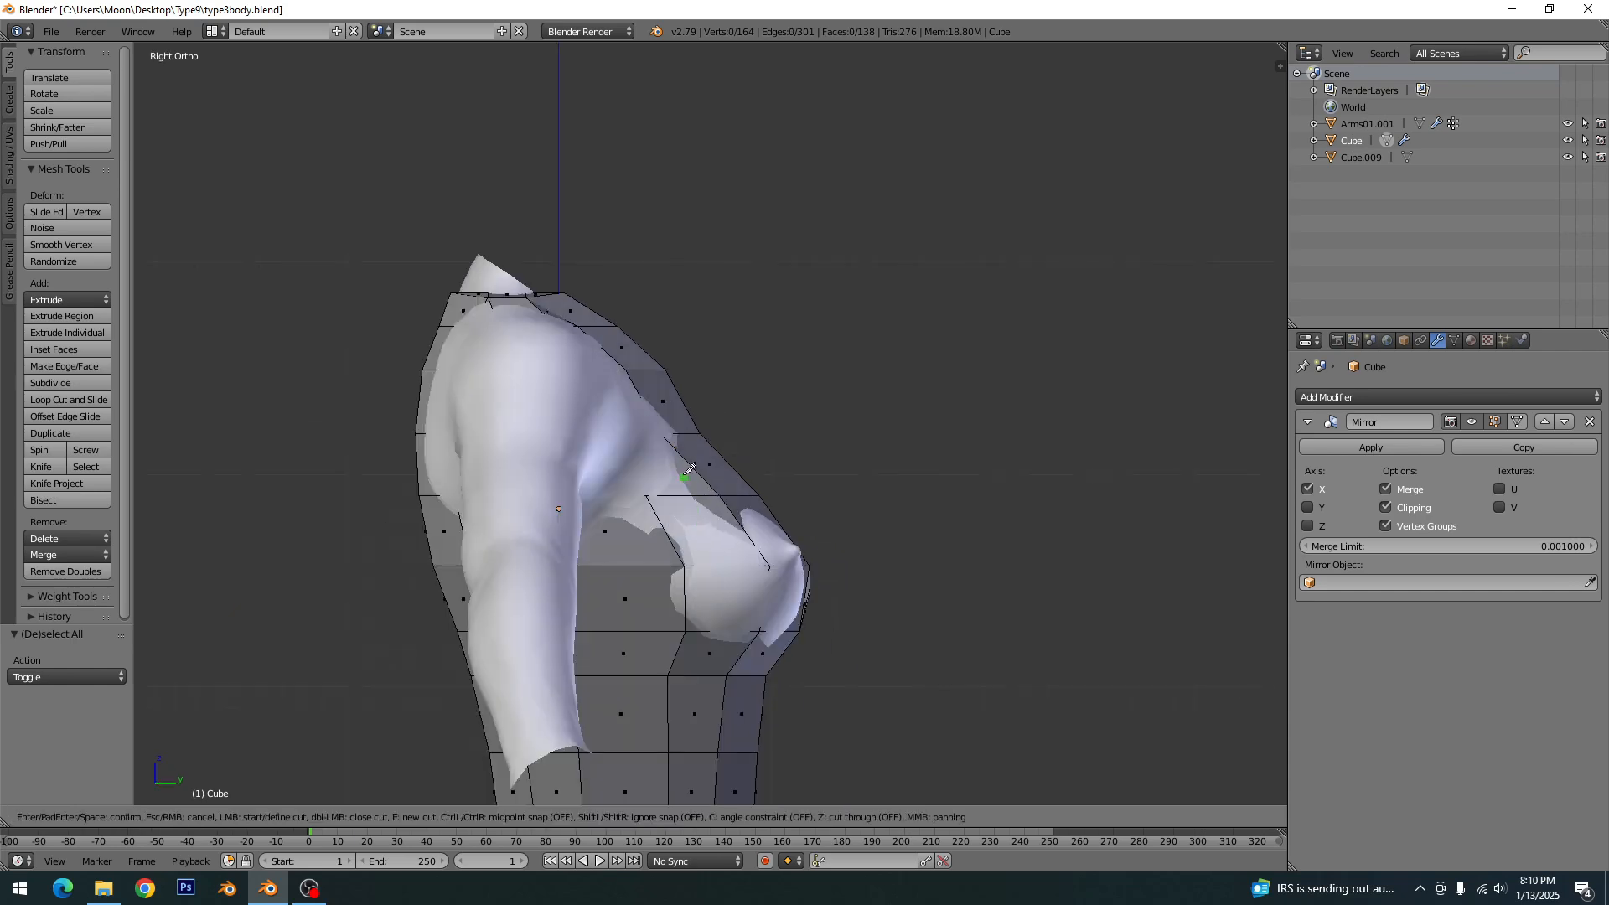
left_click(662, 433)
left_click(649, 492)
key("Return")
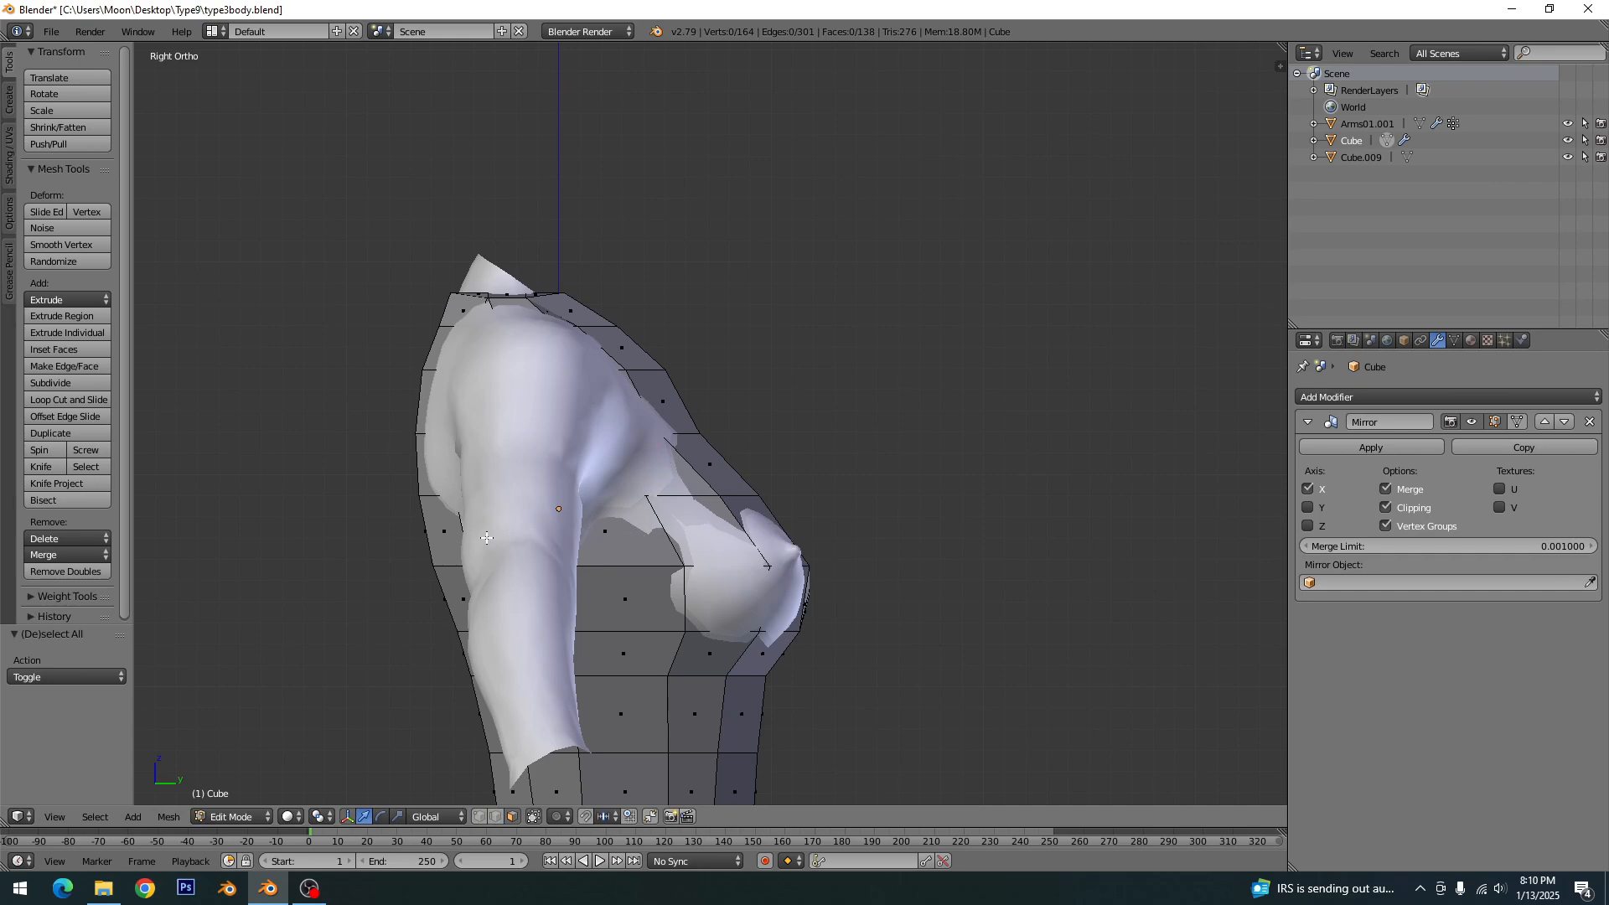
key("ctrl+t")
right_click(427, 531)
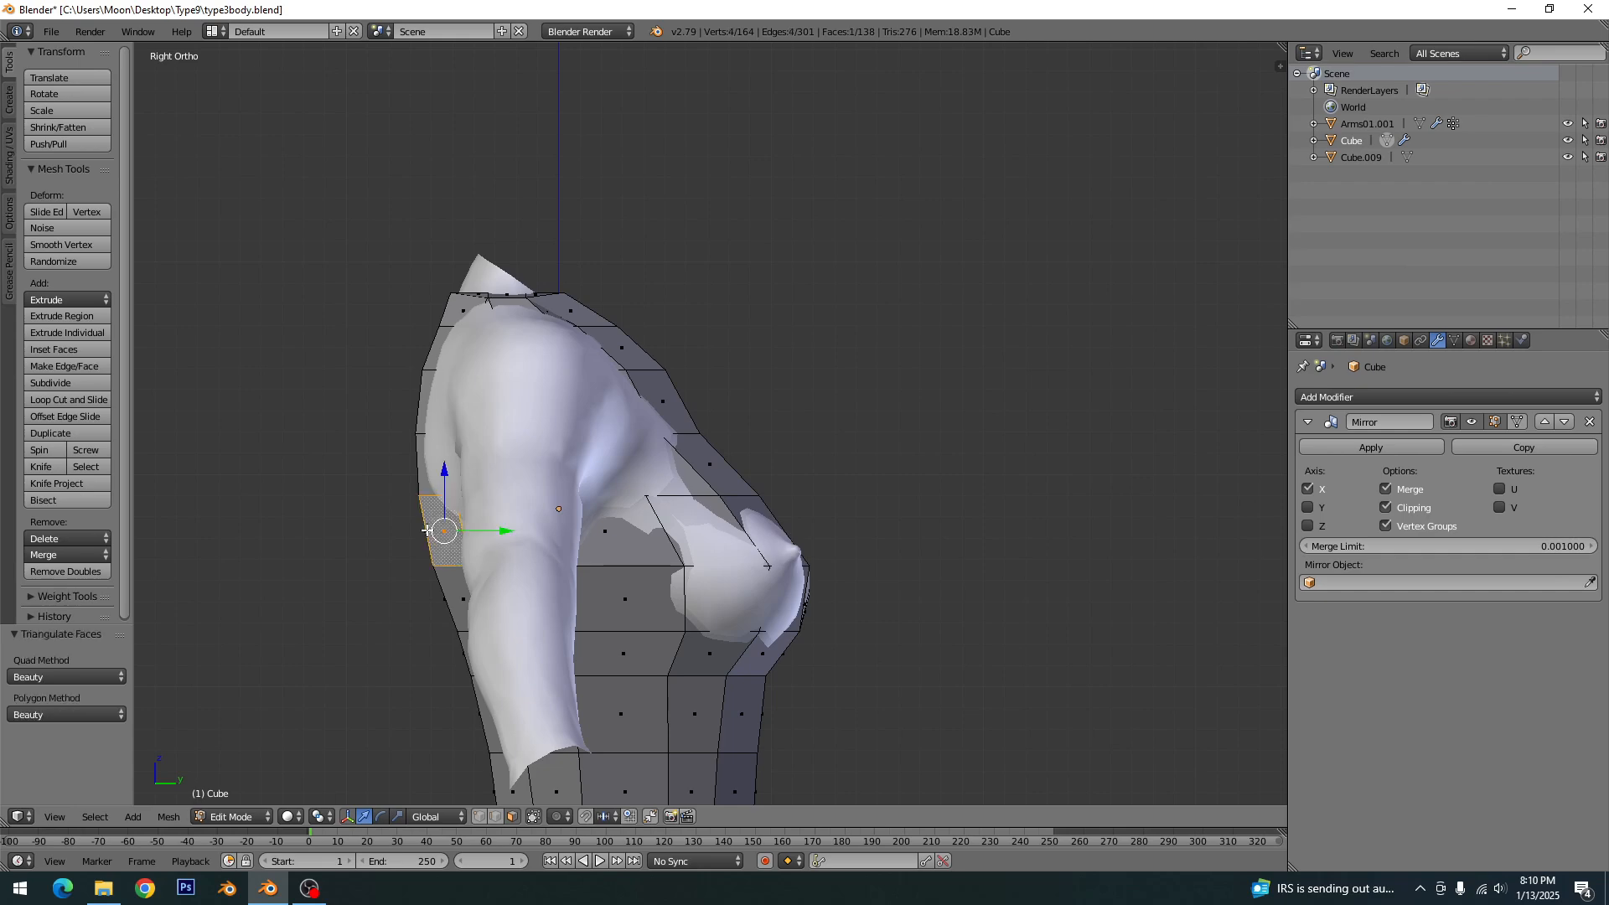
key("a")
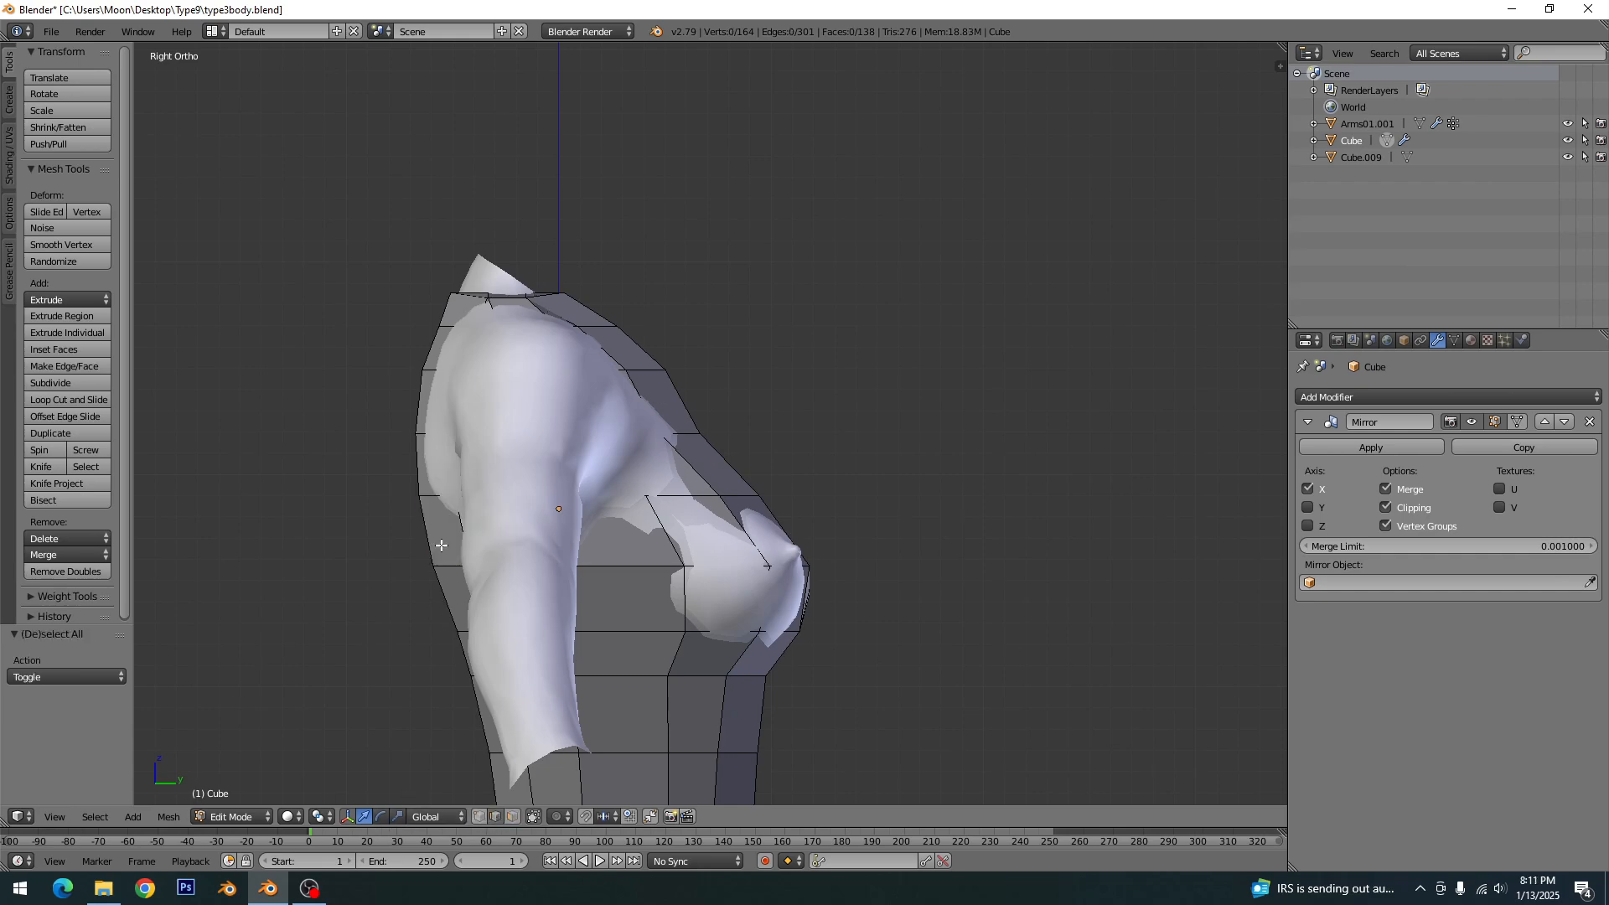
- Add one centred horizontal loop cut around the upper bodice, between the armpit and bust edge rows, then deselect
key("ctrl+r")
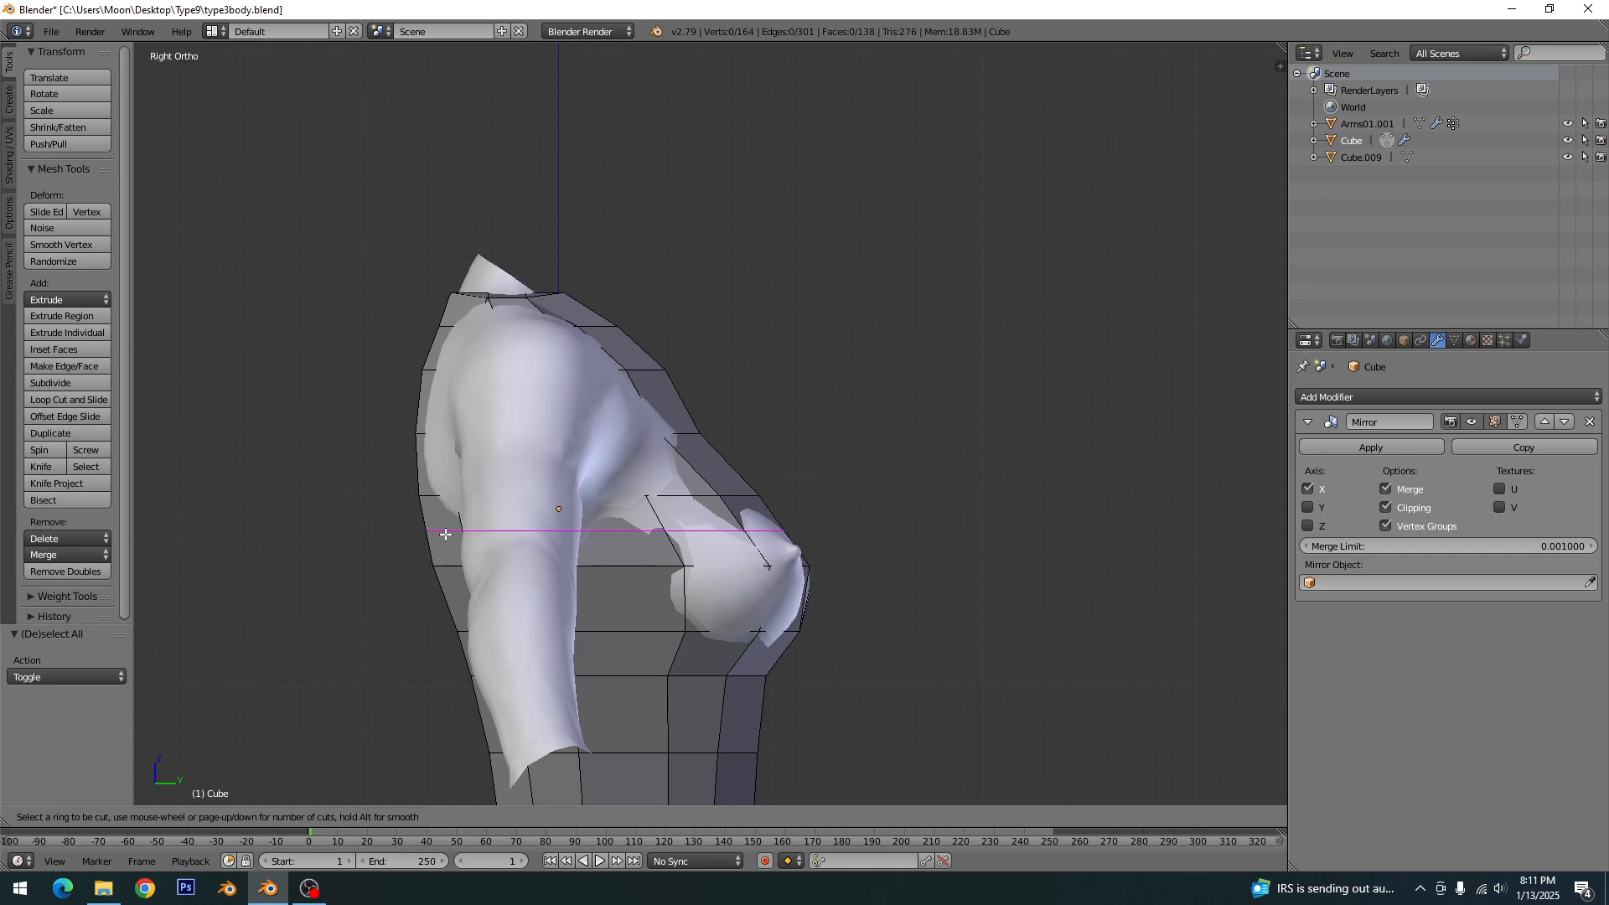
left_click(445, 534)
right_click(445, 533)
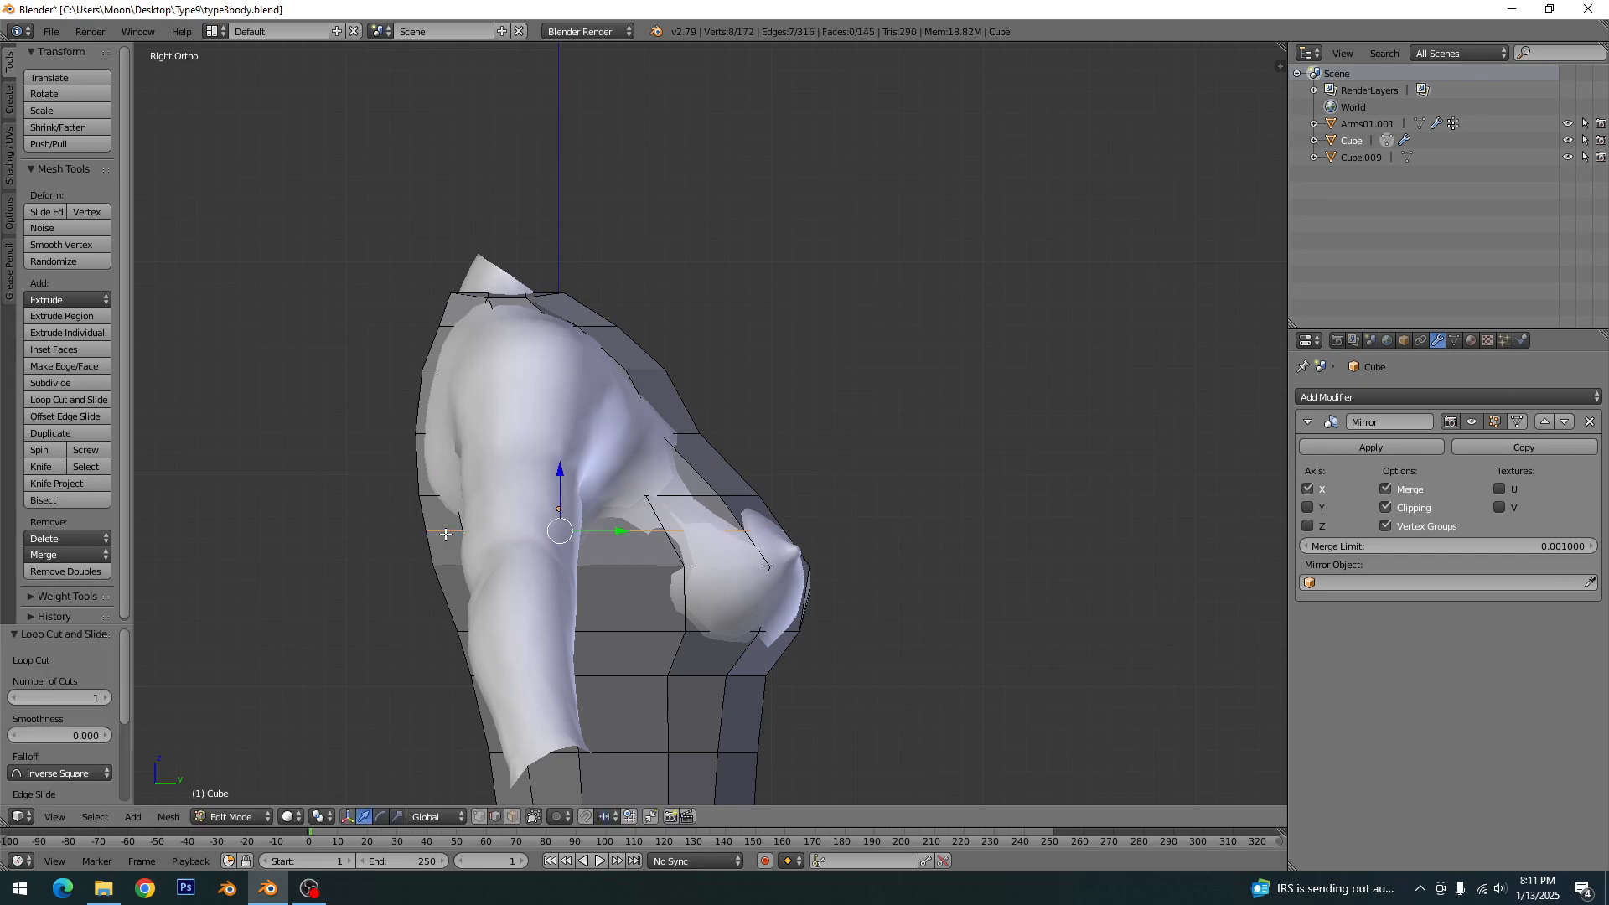
key("a")
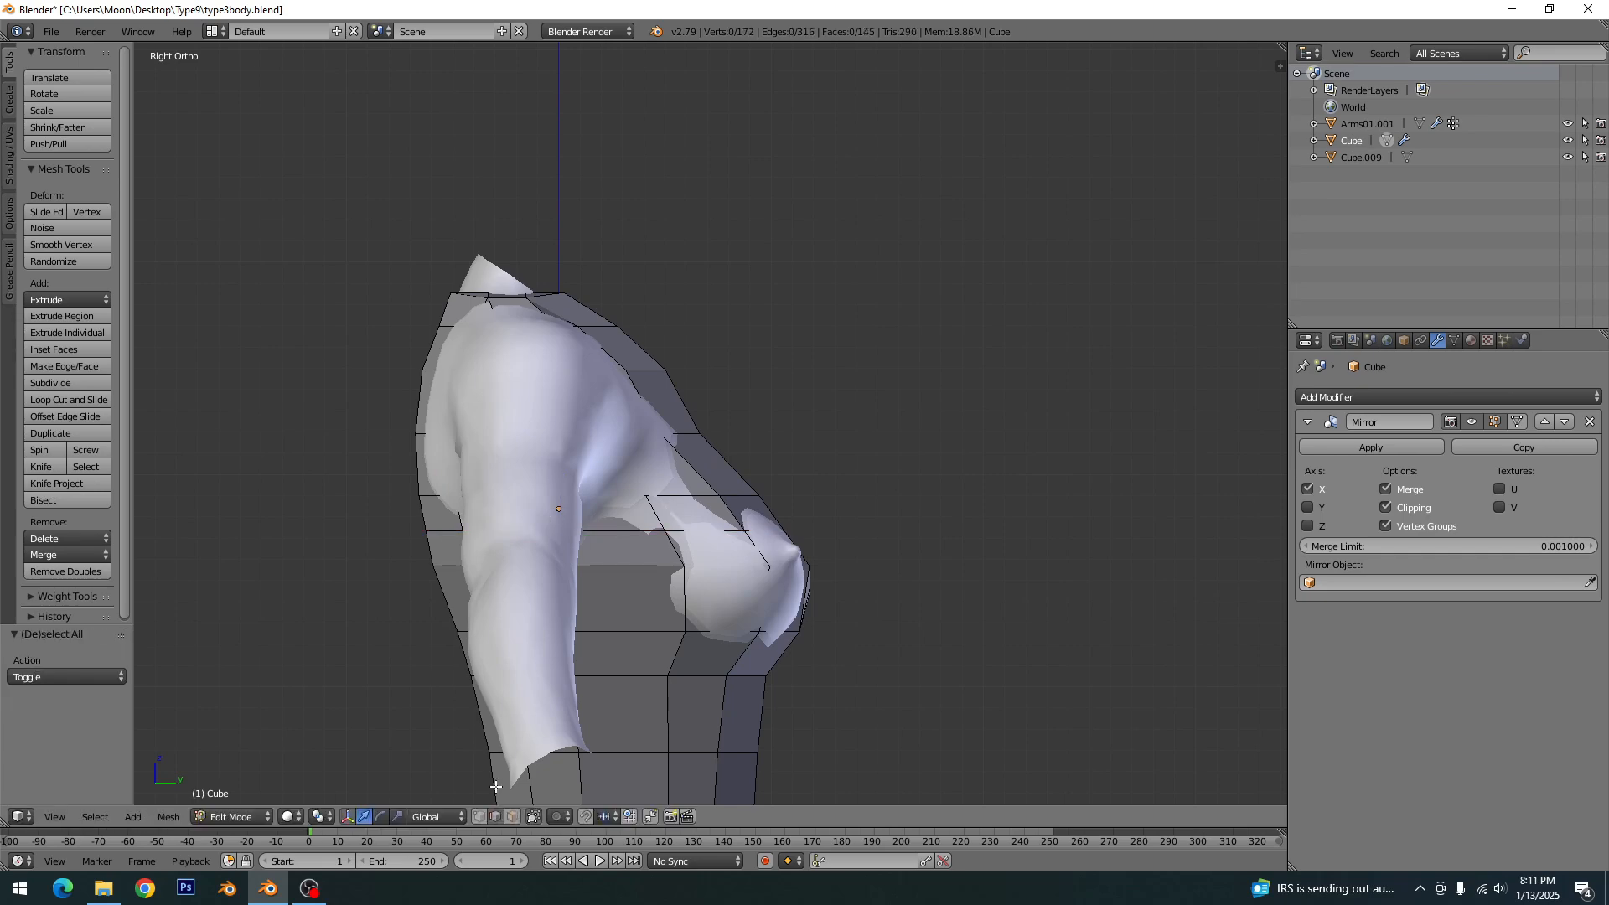
- Knife-cut the armhole outline on the dress from the front strap, under the arm and up the back to the shoulder
key("k")
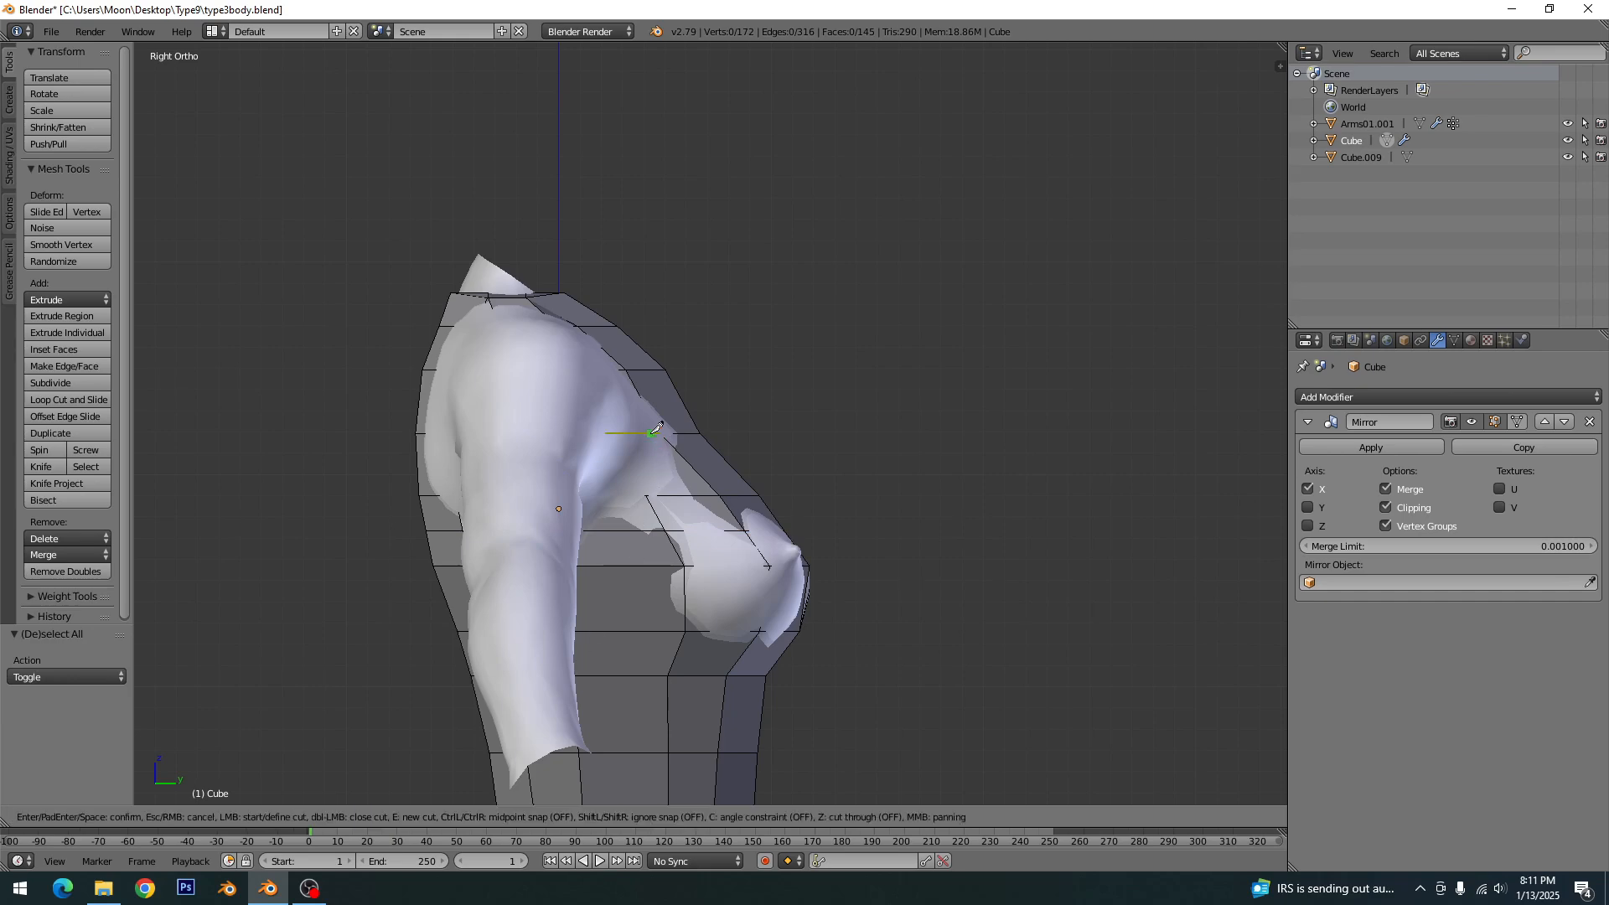
left_click(660, 434)
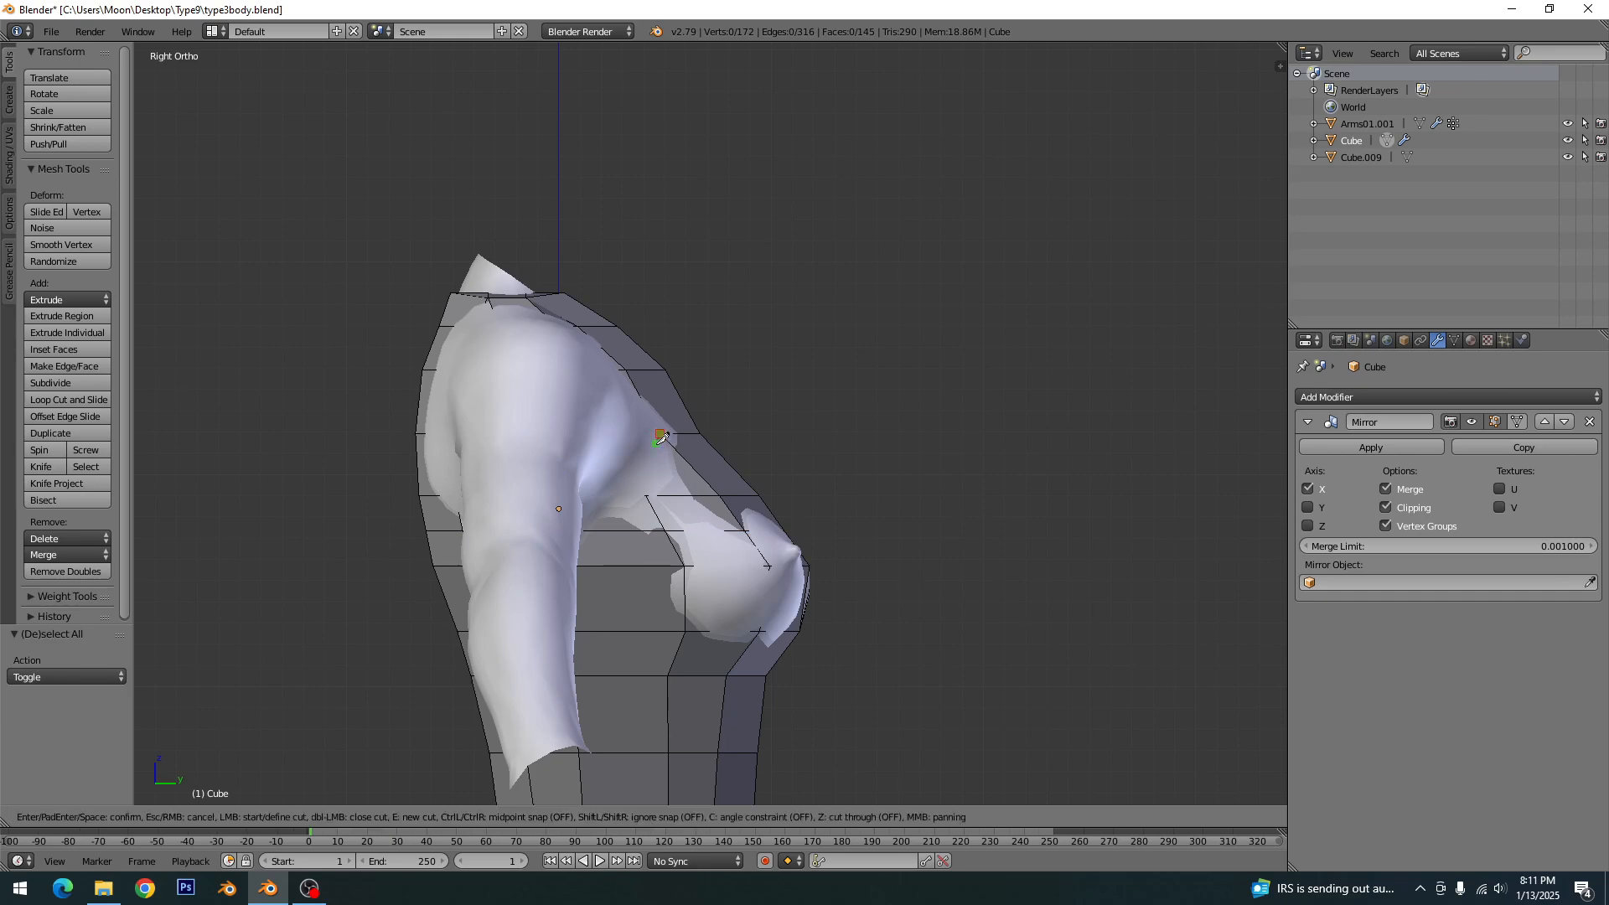
left_click(645, 495)
middle_click_drag(620, 513, 660, 518)
left_click(683, 513)
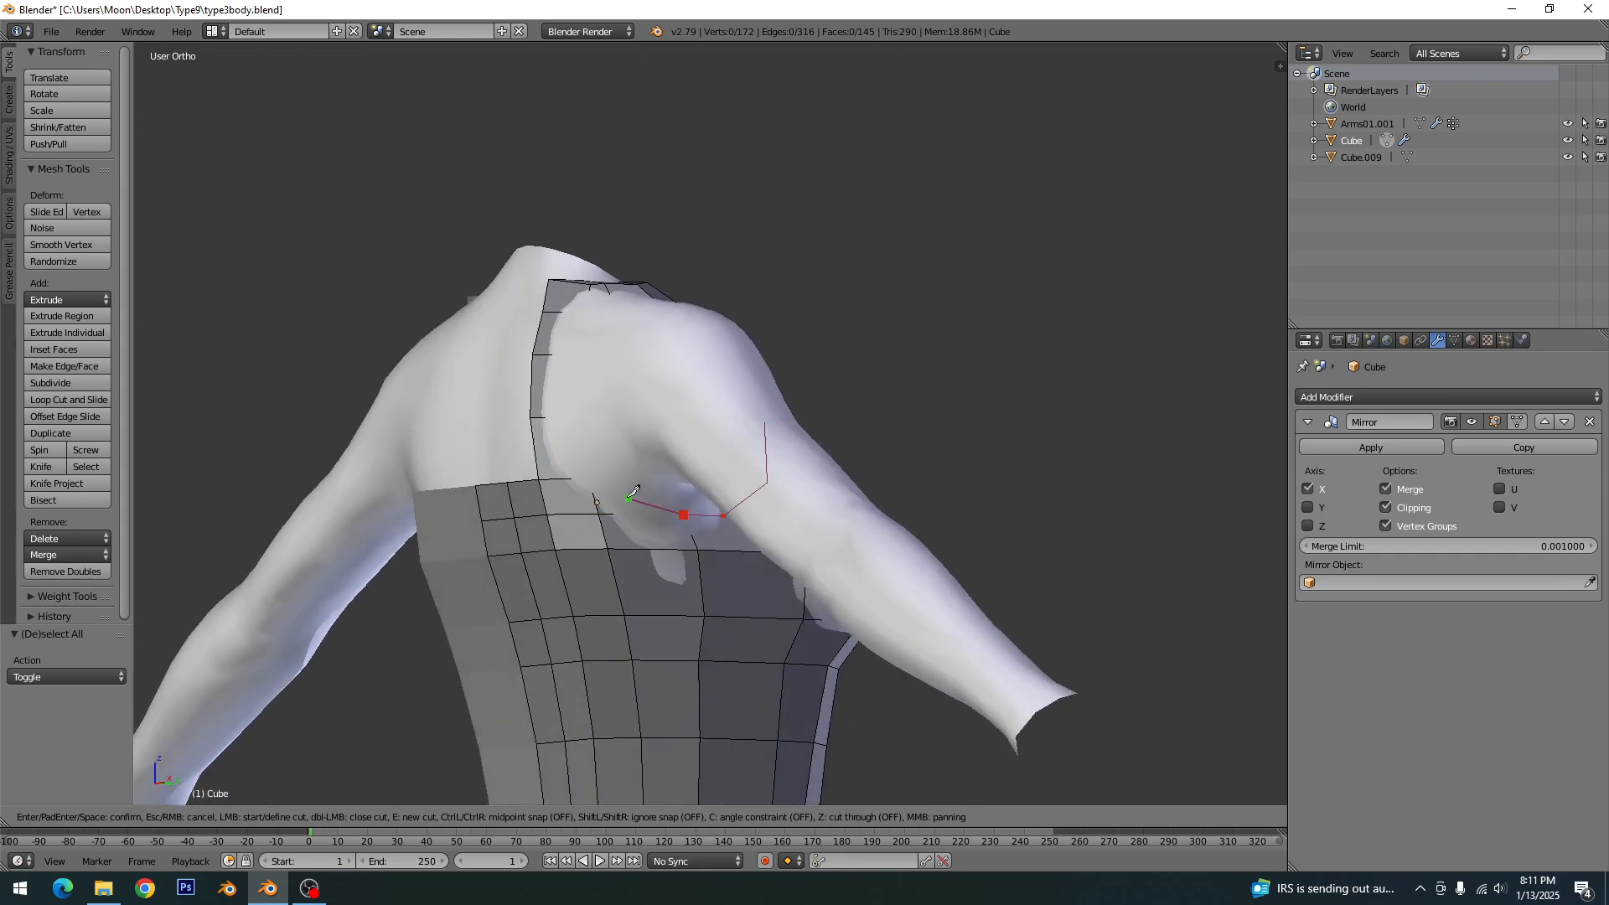
left_click(588, 479)
left_click(559, 417)
left_click(559, 353)
middle_click_drag(617, 361, 614, 453)
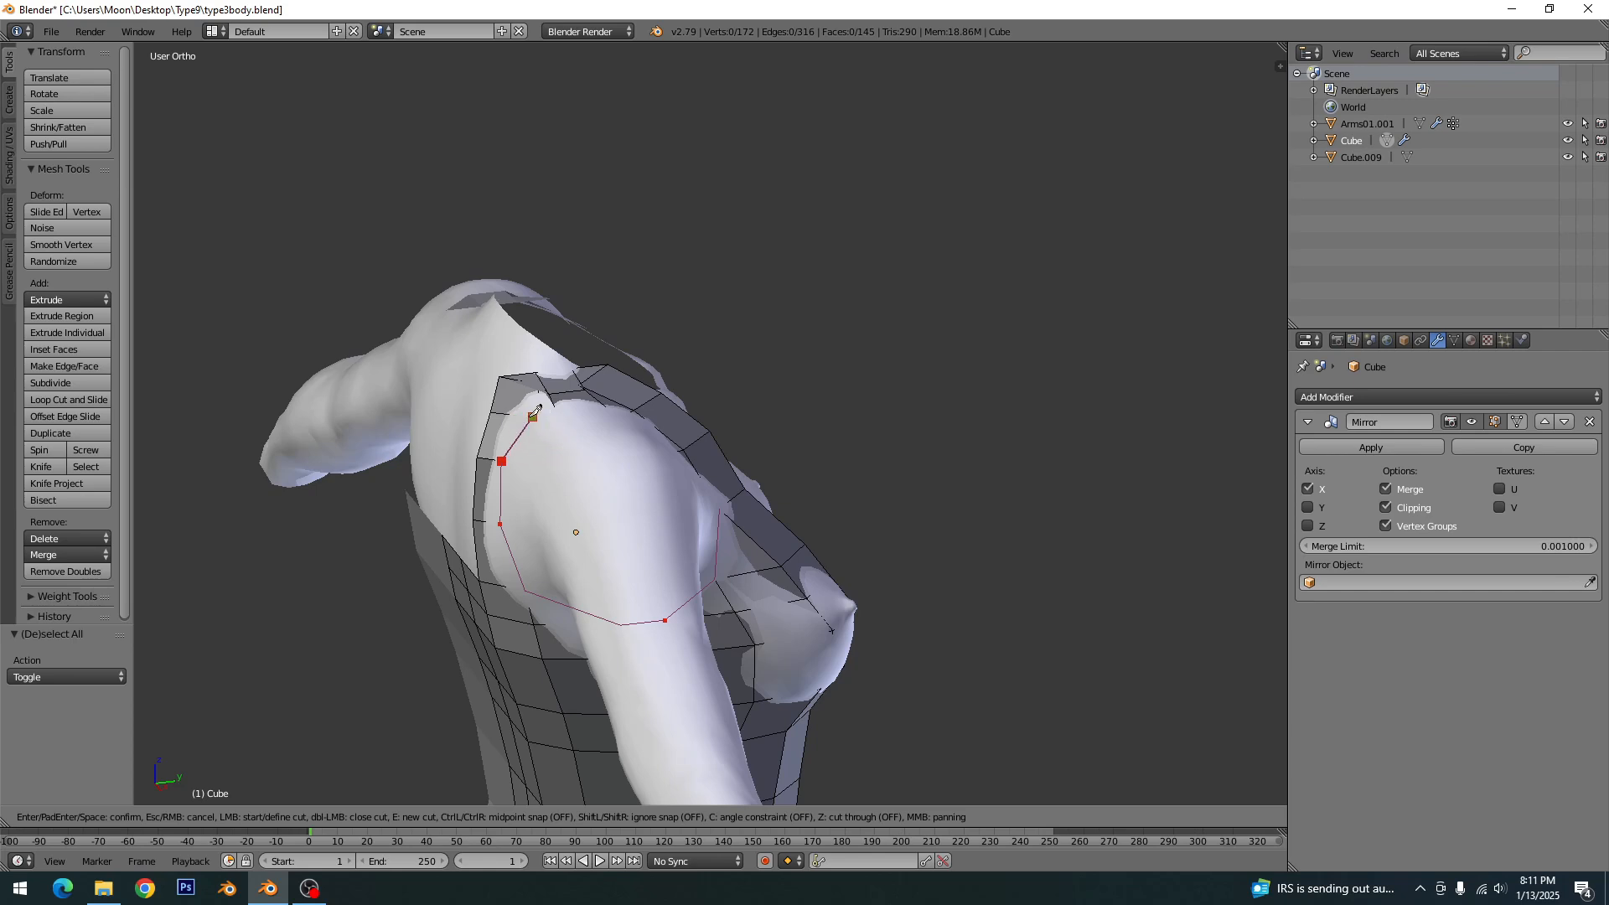
left_click(538, 409)
key("Return")
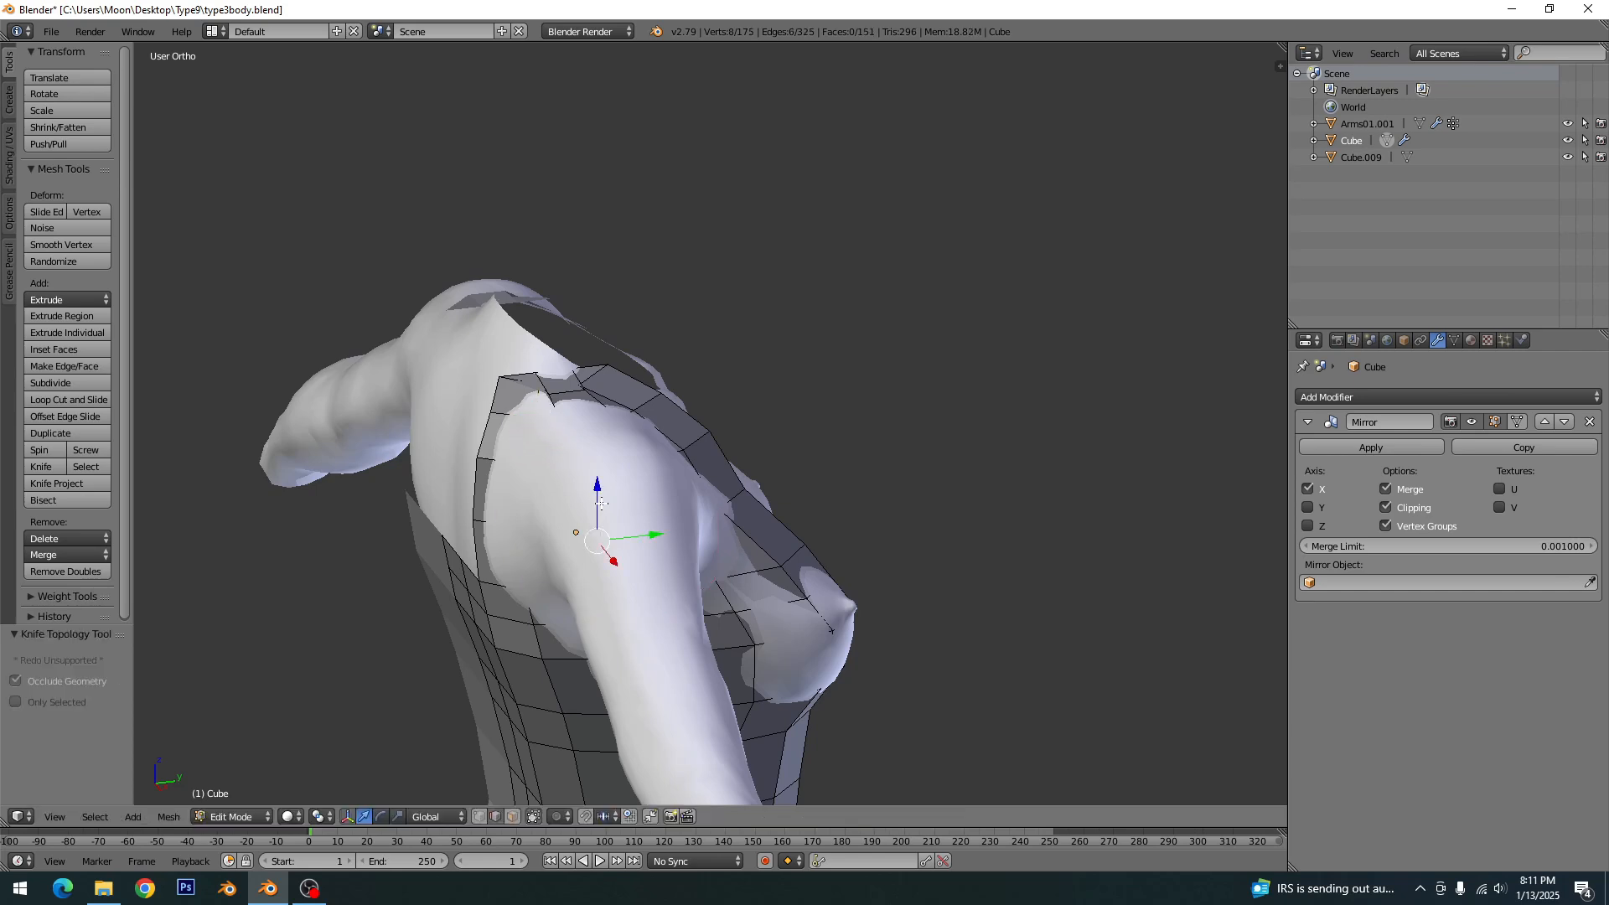
- Switch the dress mesh to face selection and try circle-selecting the faces inside the armhole outline
key("Tab")
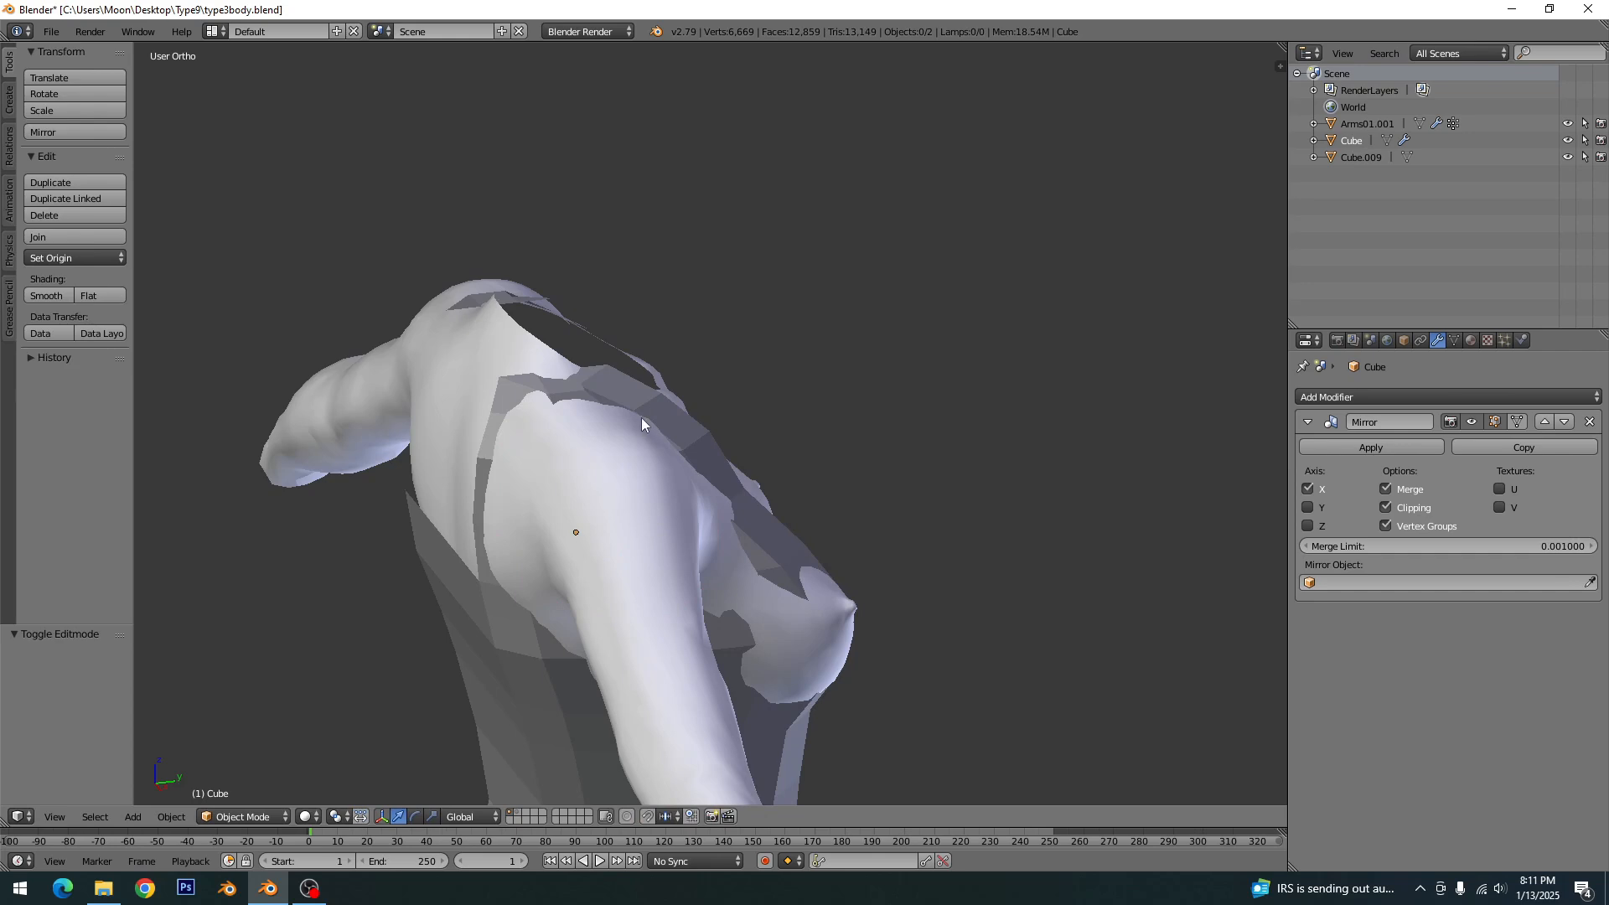
right_click(566, 469)
right_click(631, 410)
key("Tab")
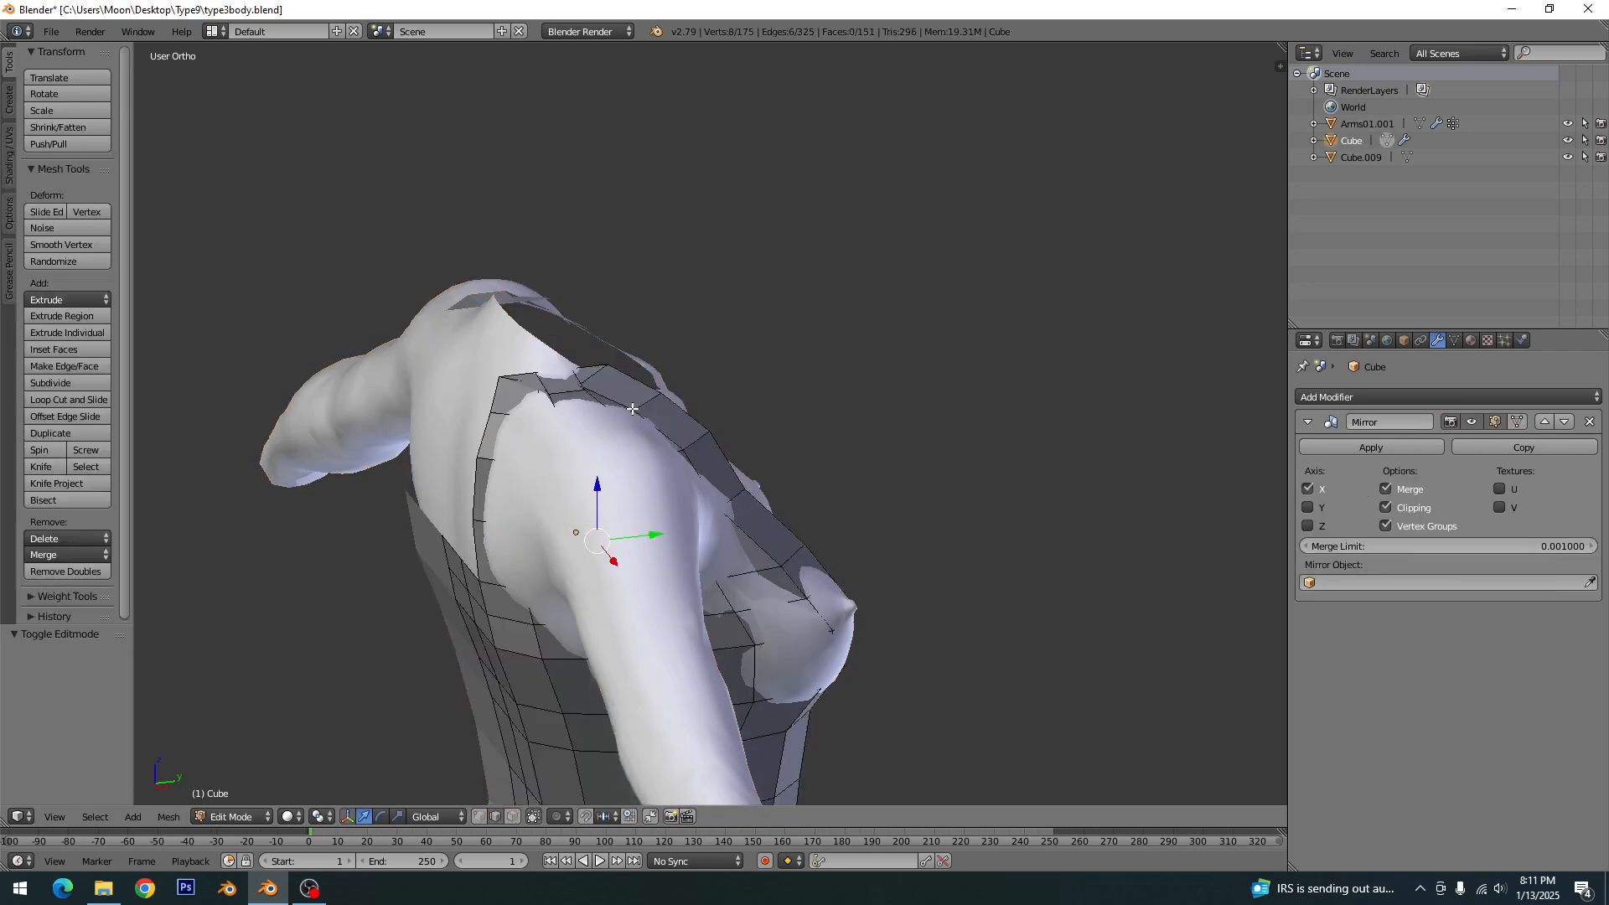
left_click(512, 816)
mouse_move(585, 448)
left_mouse_down()
mouse_move(653, 469)
mouse_move(692, 540)
mouse_move(554, 563)
mouse_move(530, 513)
mouse_move(536, 446)
left_mouse_up()
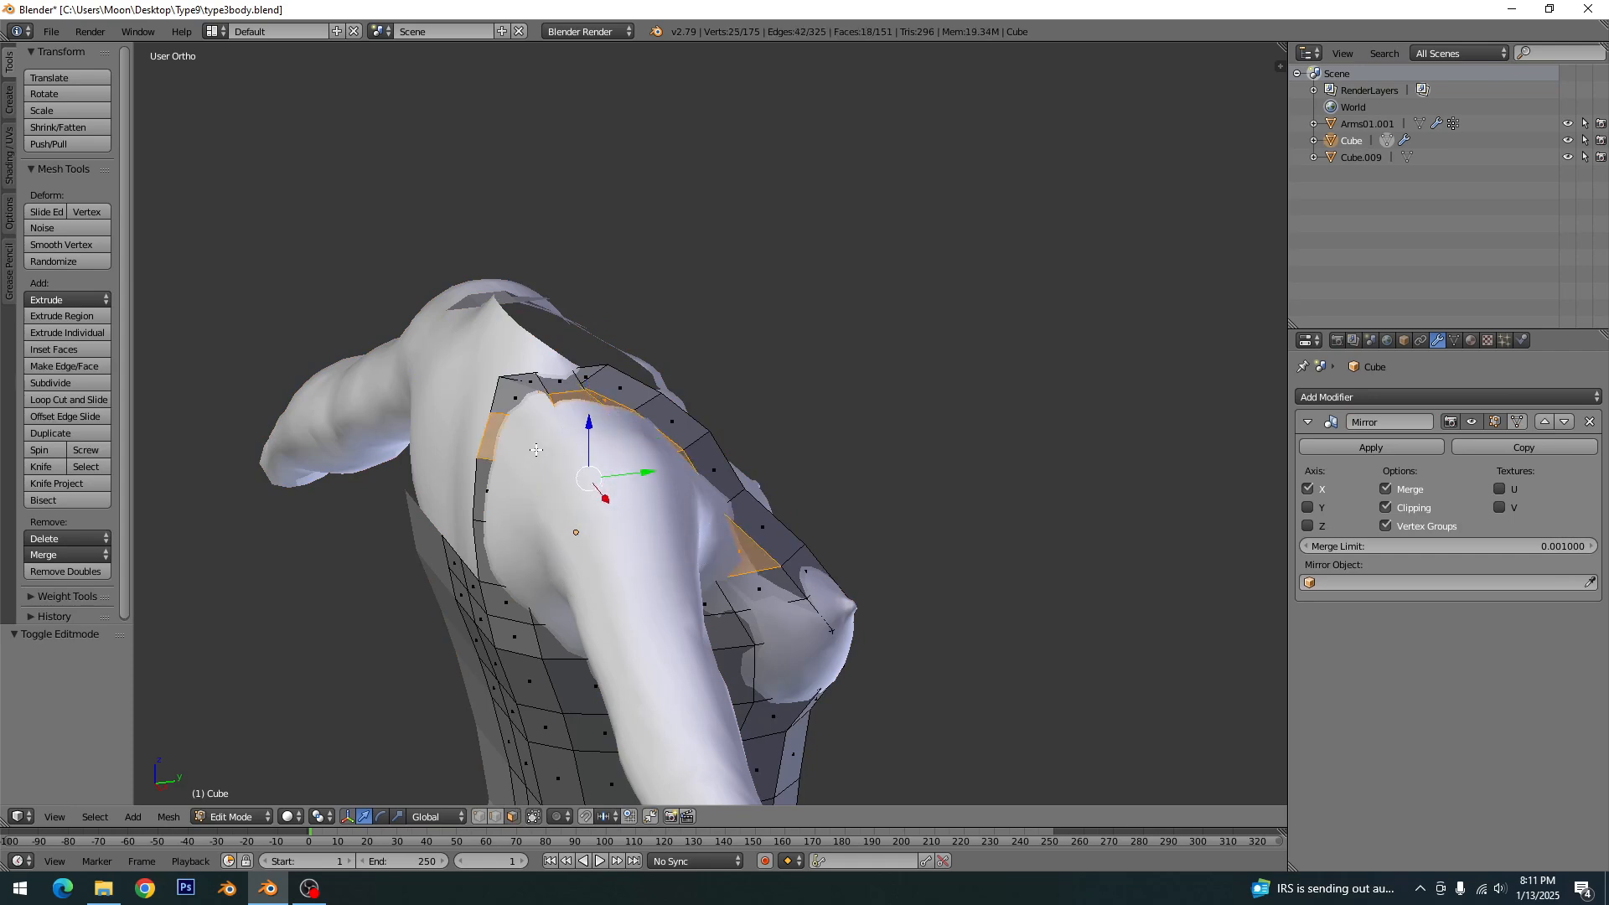
key("a")
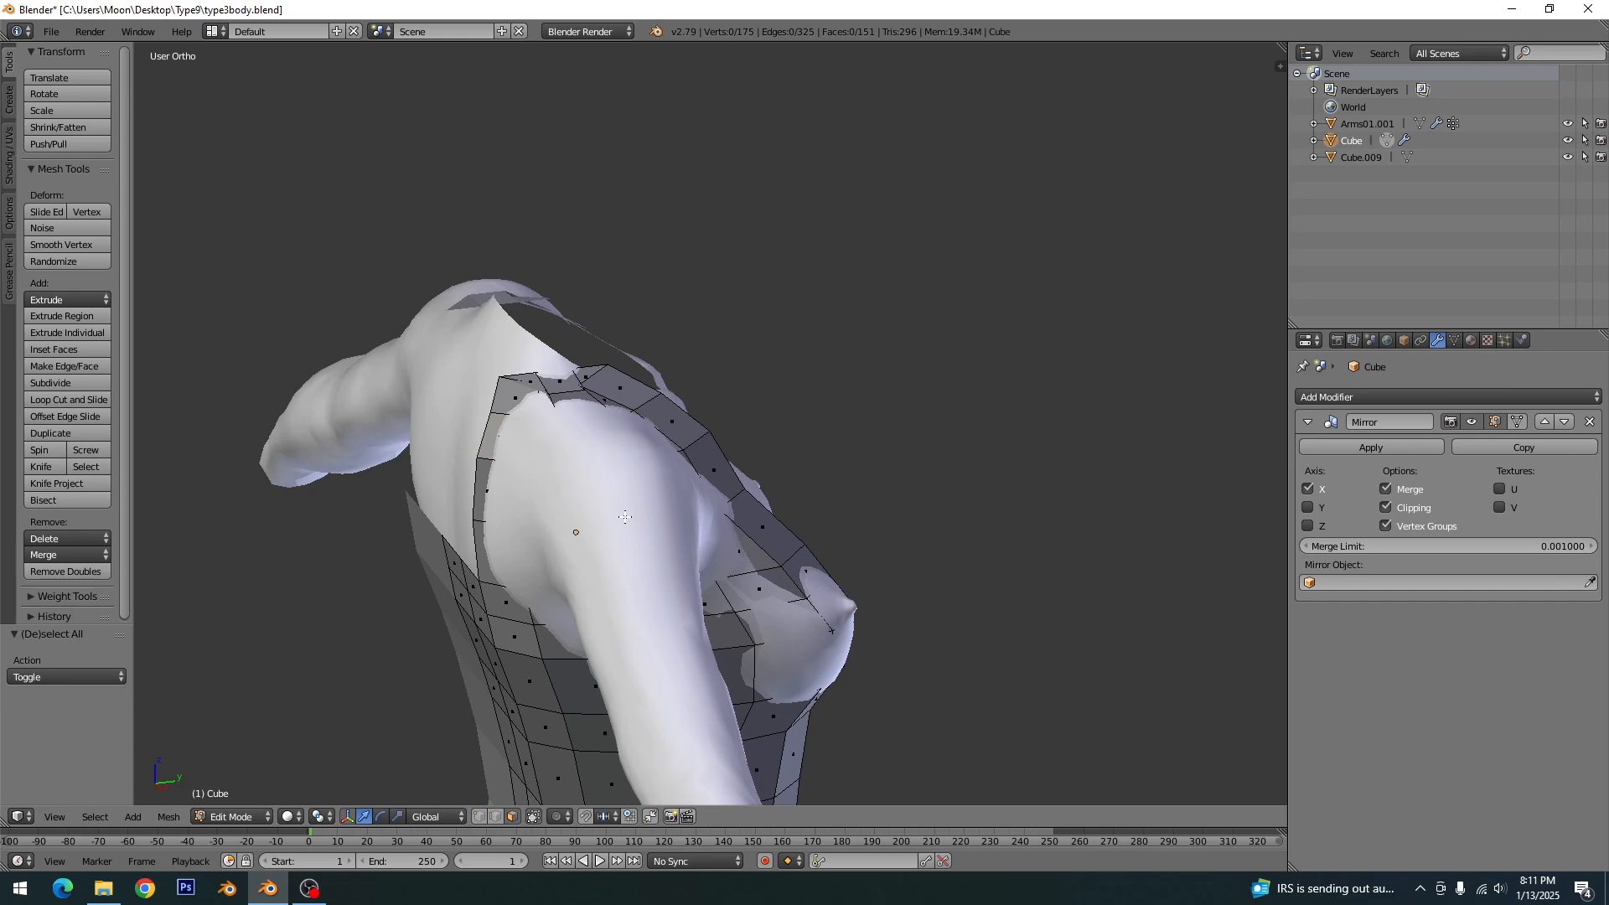
- Hide the body object and return to editing the dress mesh
middle_click_drag(684, 552, 723, 528)
key("Tab")
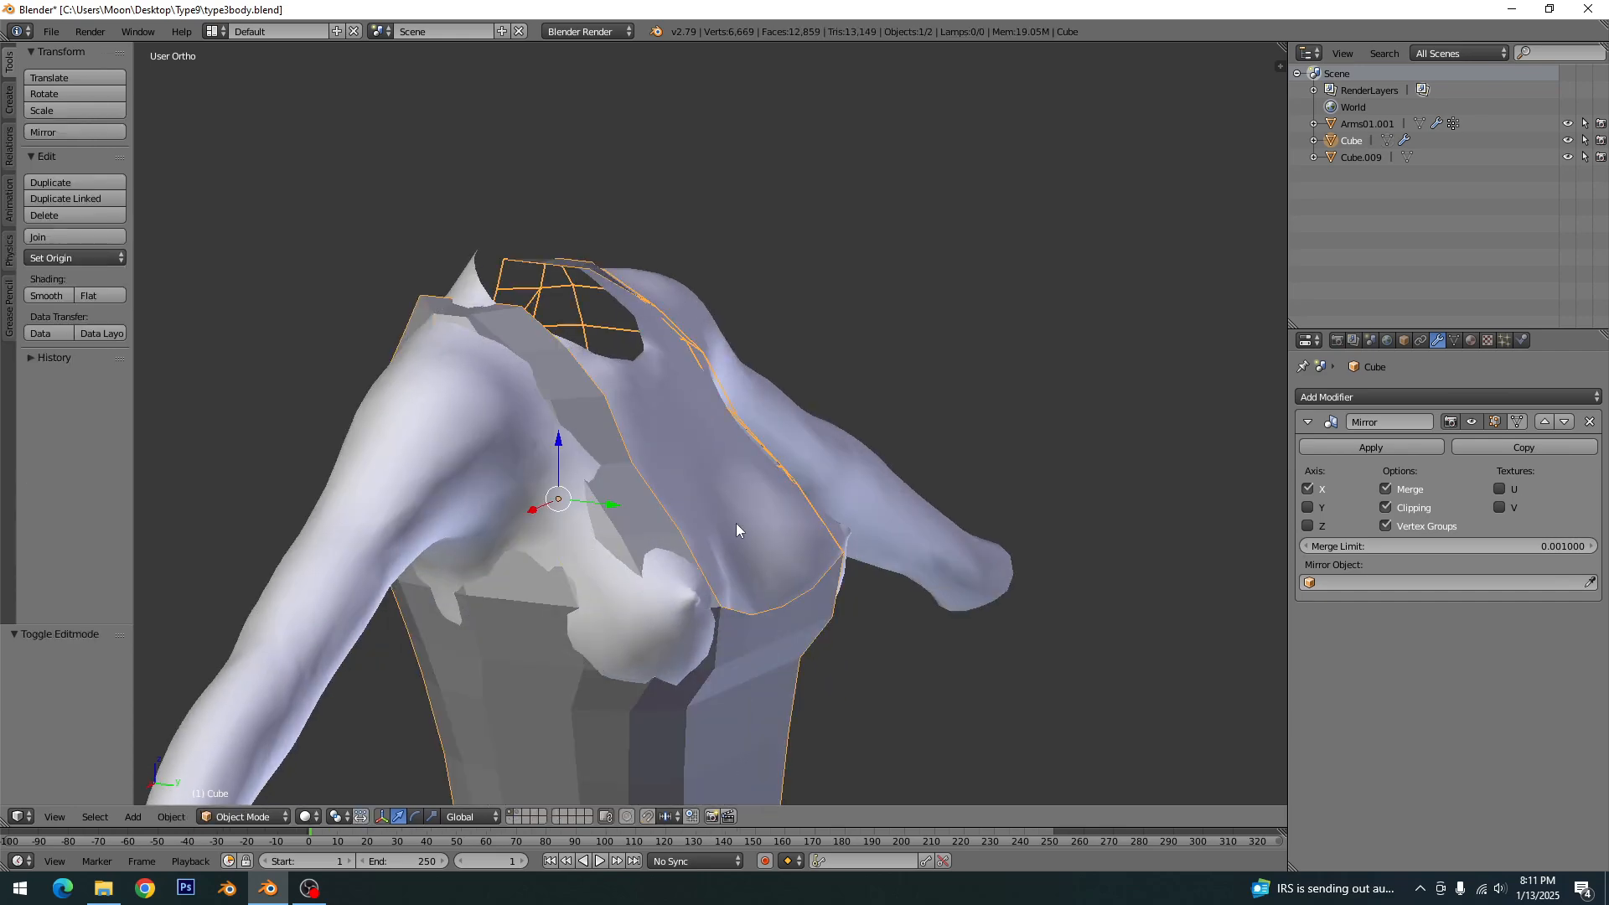
right_click(736, 523)
key("h")
right_click(517, 533)
key("Tab")
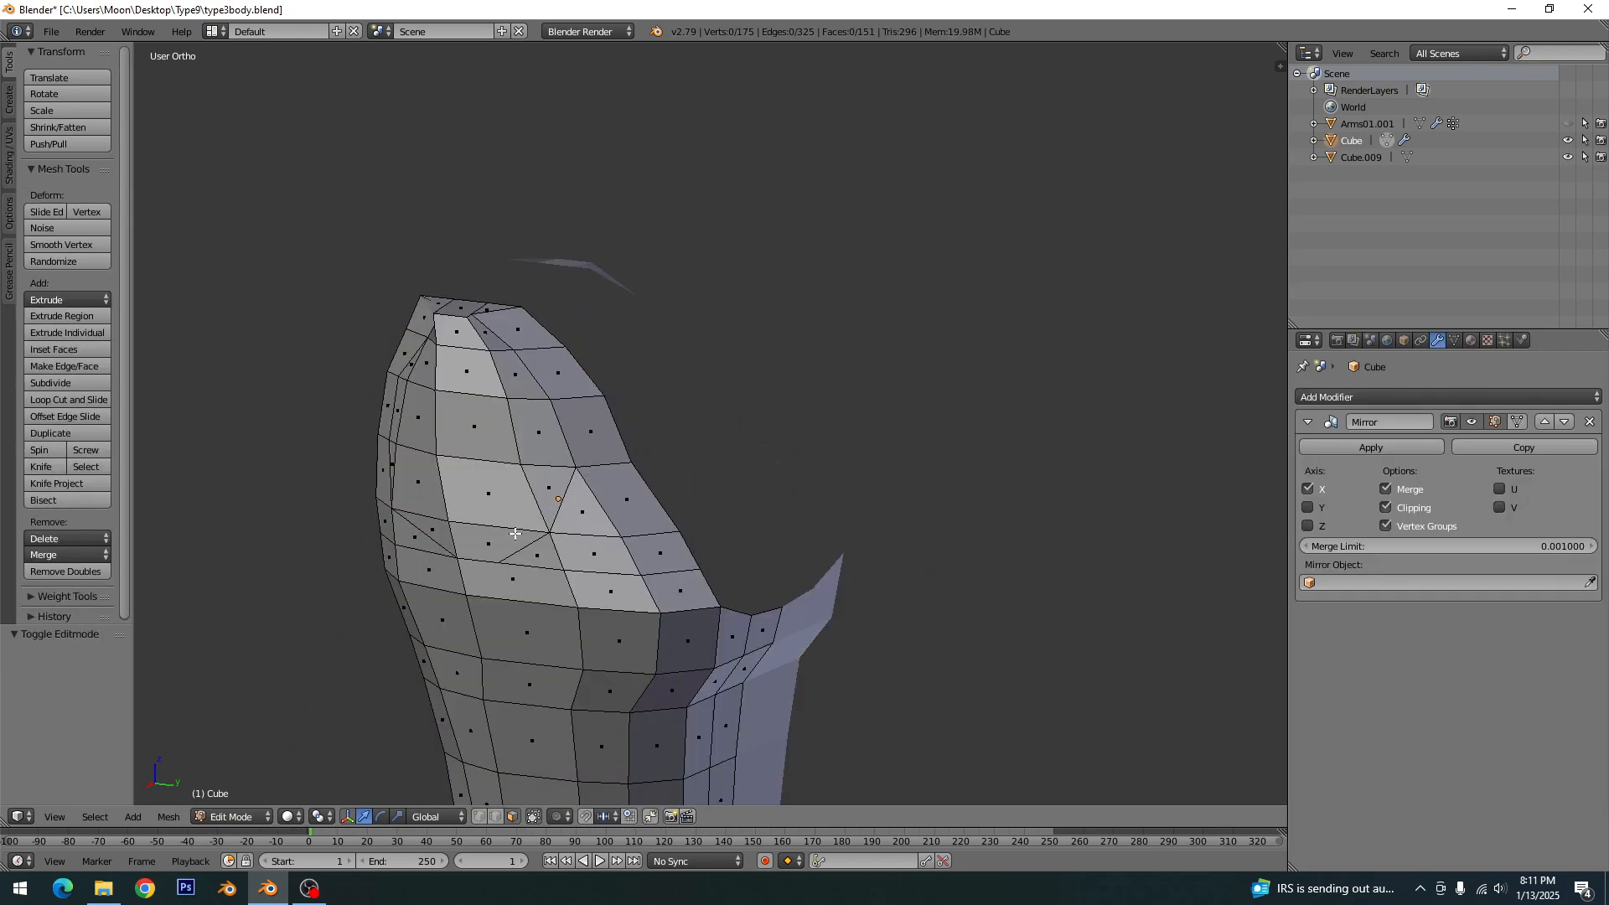
middle_click_drag(543, 547, 591, 528)
key("c")
left_click_drag(591, 528, 541, 406)
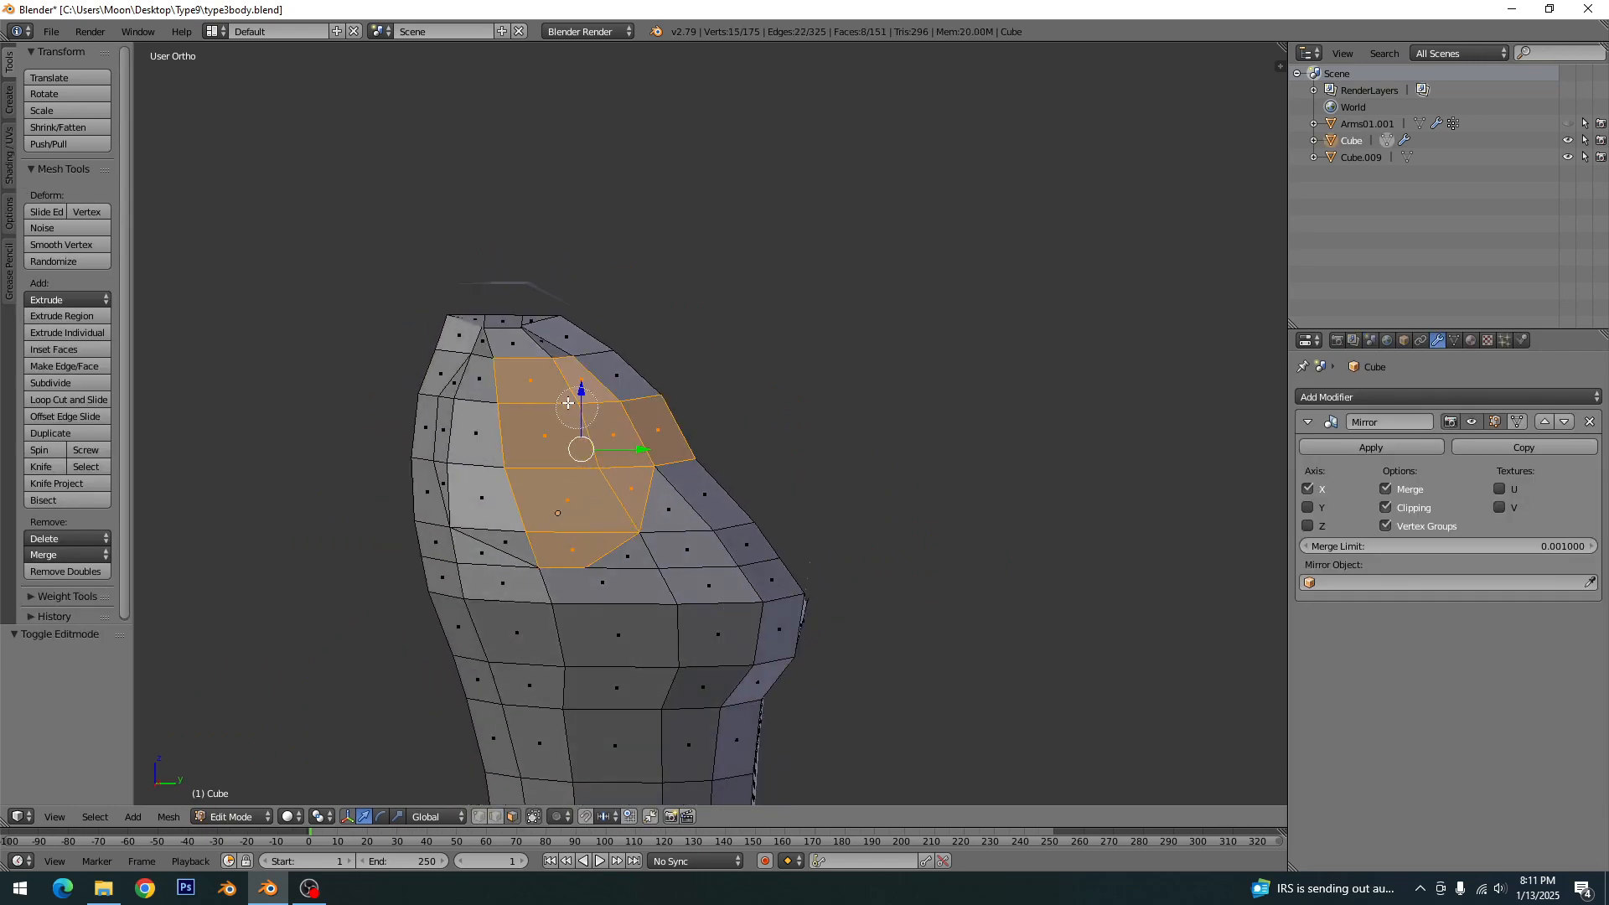
key("a")
- Circle-select all faces inside the cut armhole outline and delete them to open the armhole
key("c")
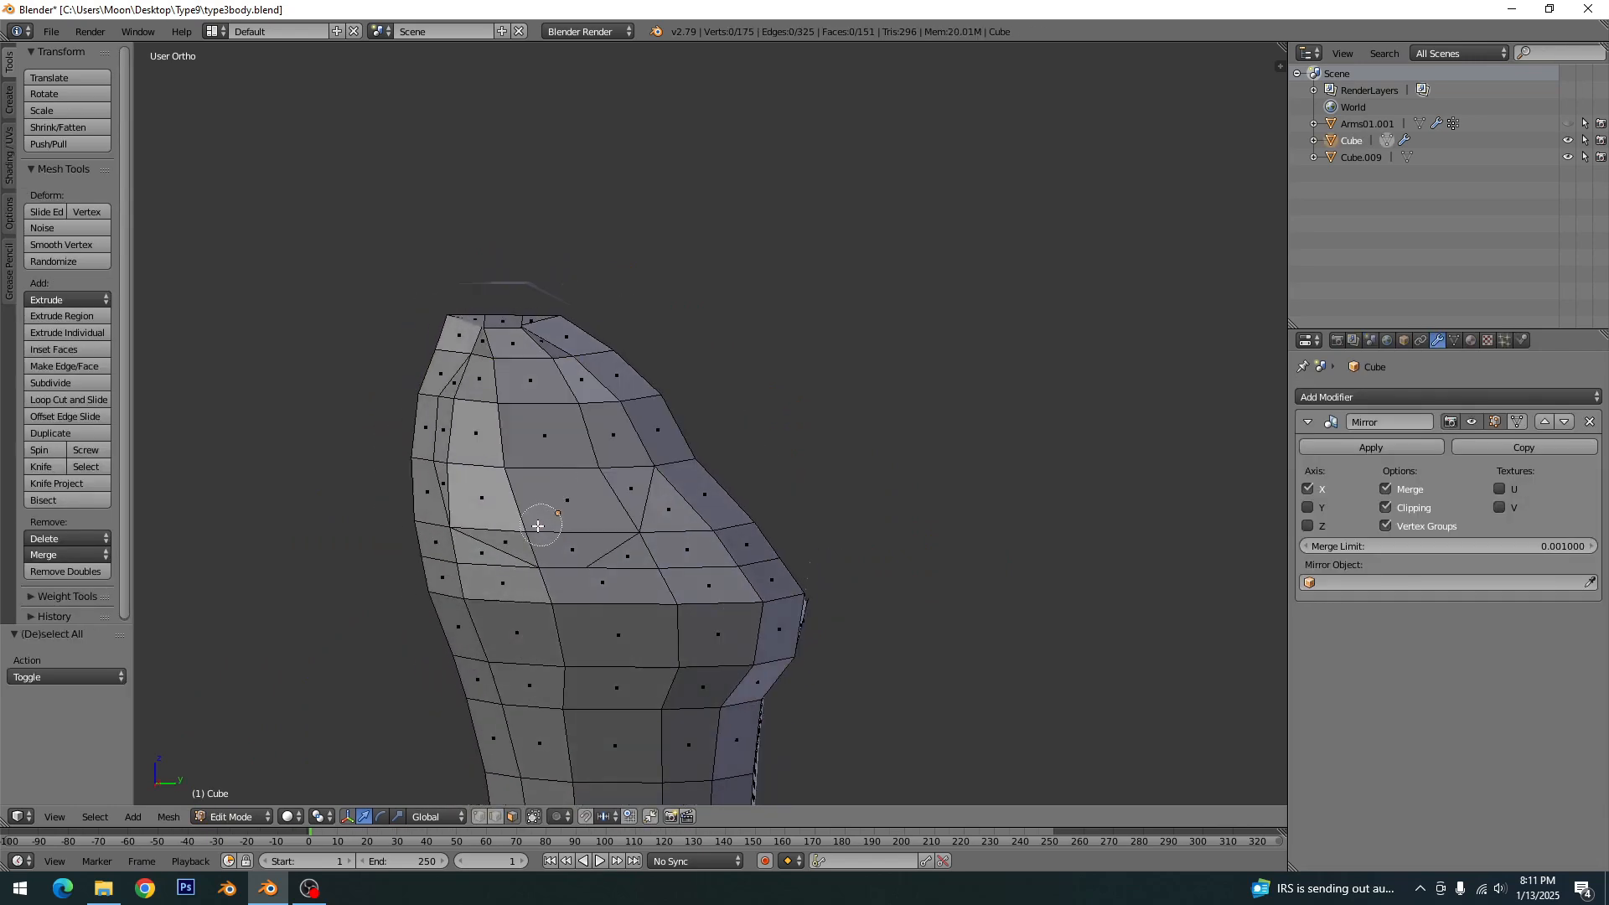
mouse_move(538, 513)
left_mouse_down()
mouse_move(601, 466)
mouse_move(526, 369)
mouse_move(534, 353)
mouse_move(484, 383)
mouse_move(470, 437)
left_mouse_up()
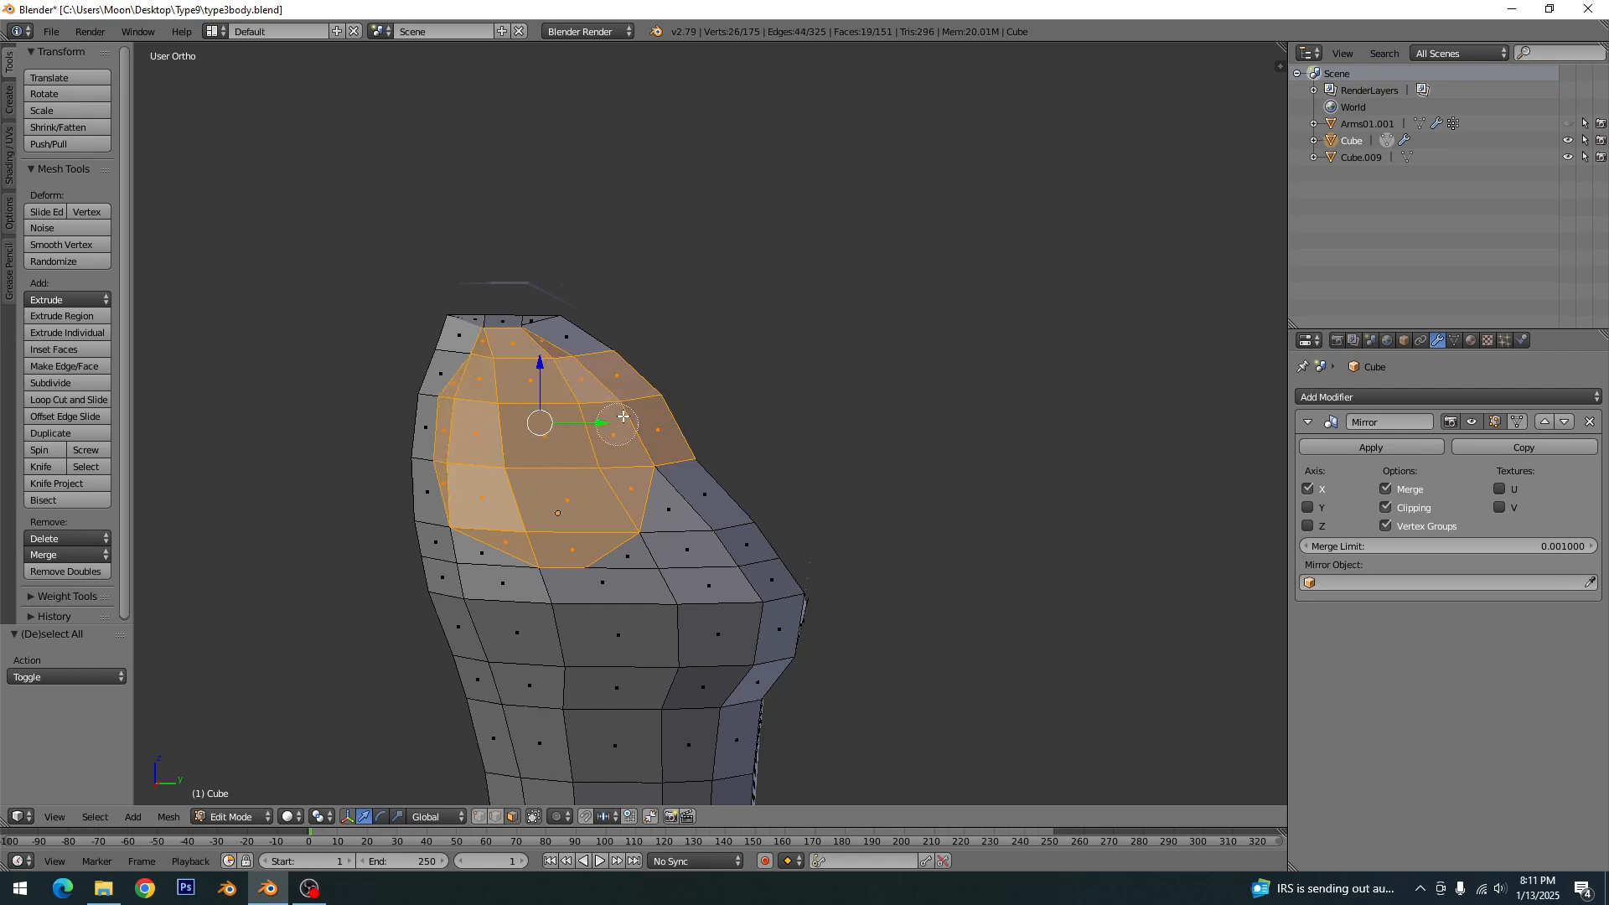
key("Escape")
key("x")
left_click(663, 403)
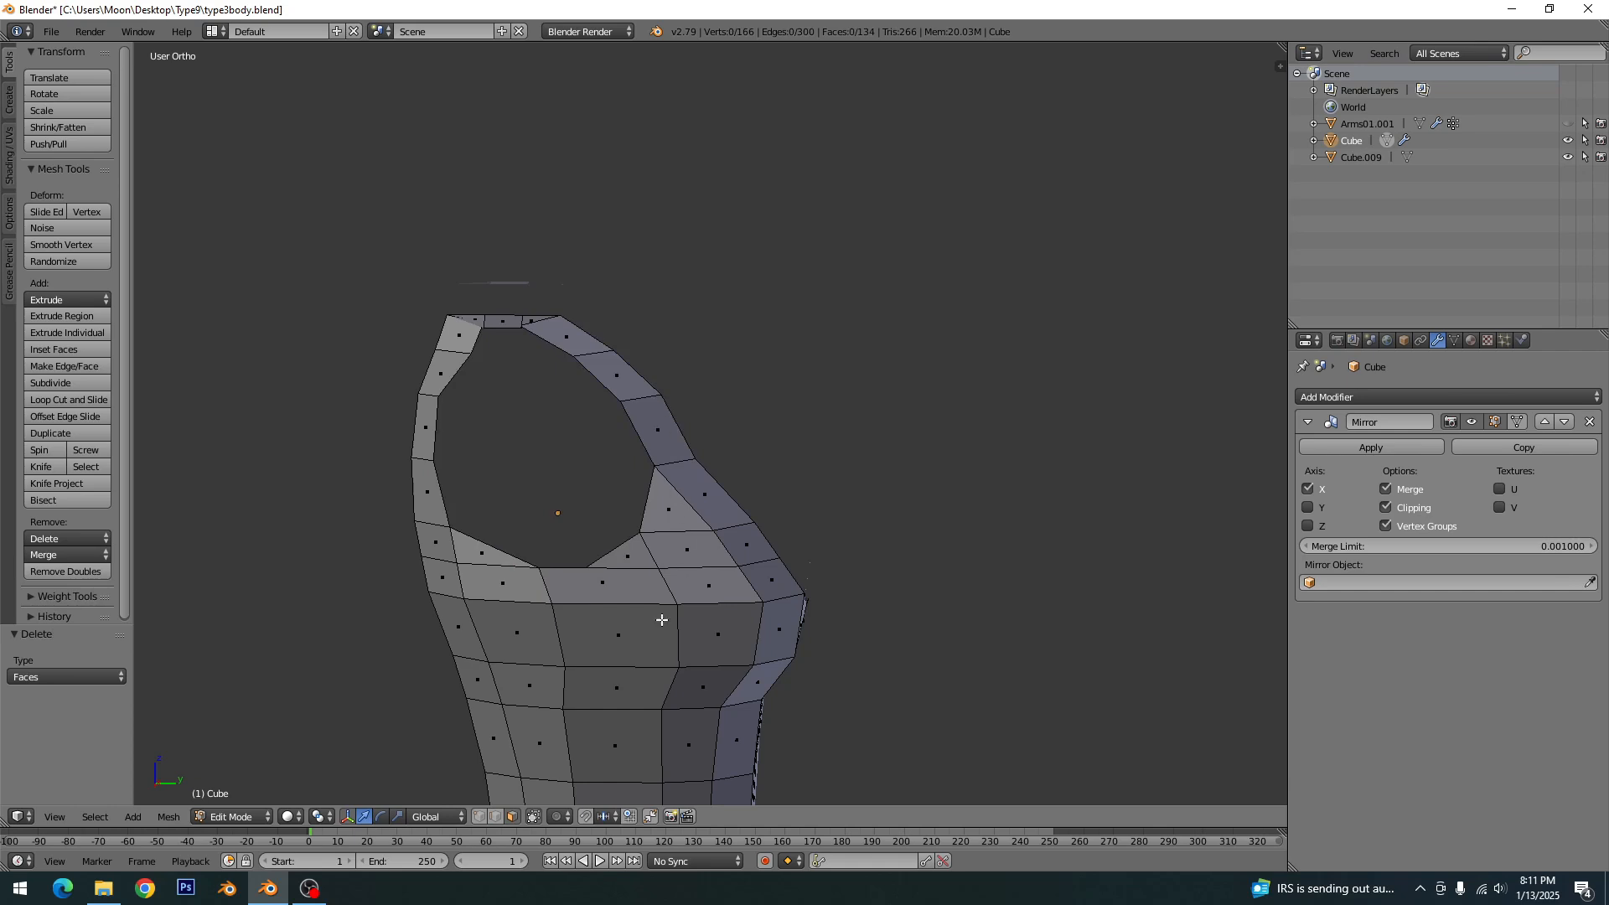
- Leave mesh editing, reveal the hidden body, deselect everything and save the file
key("Tab")
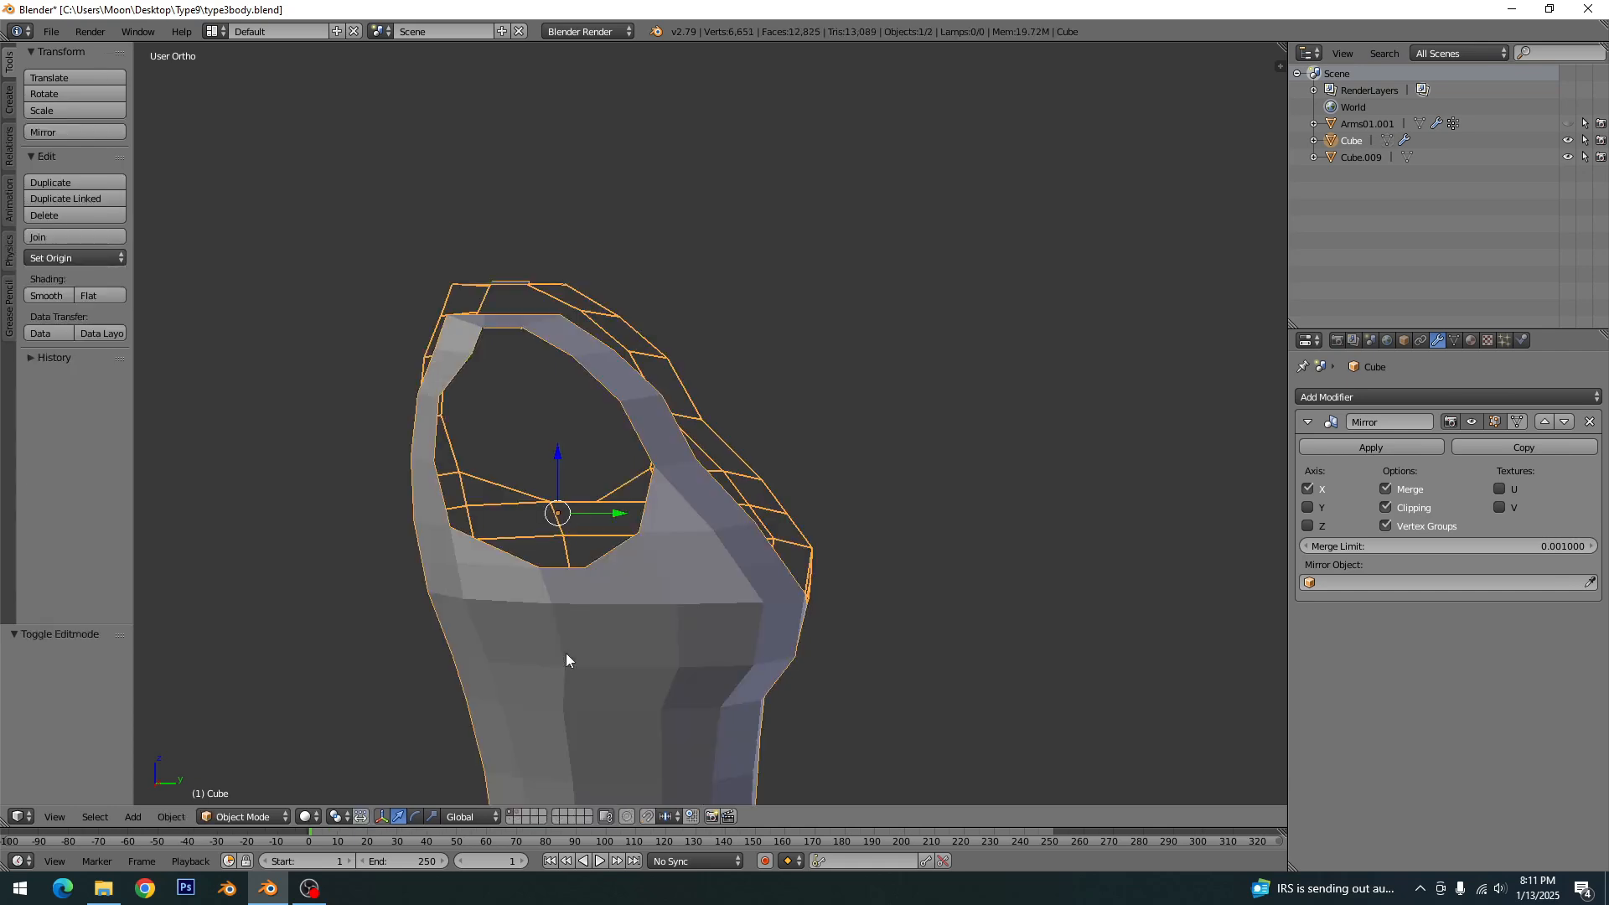
key("alt+h")
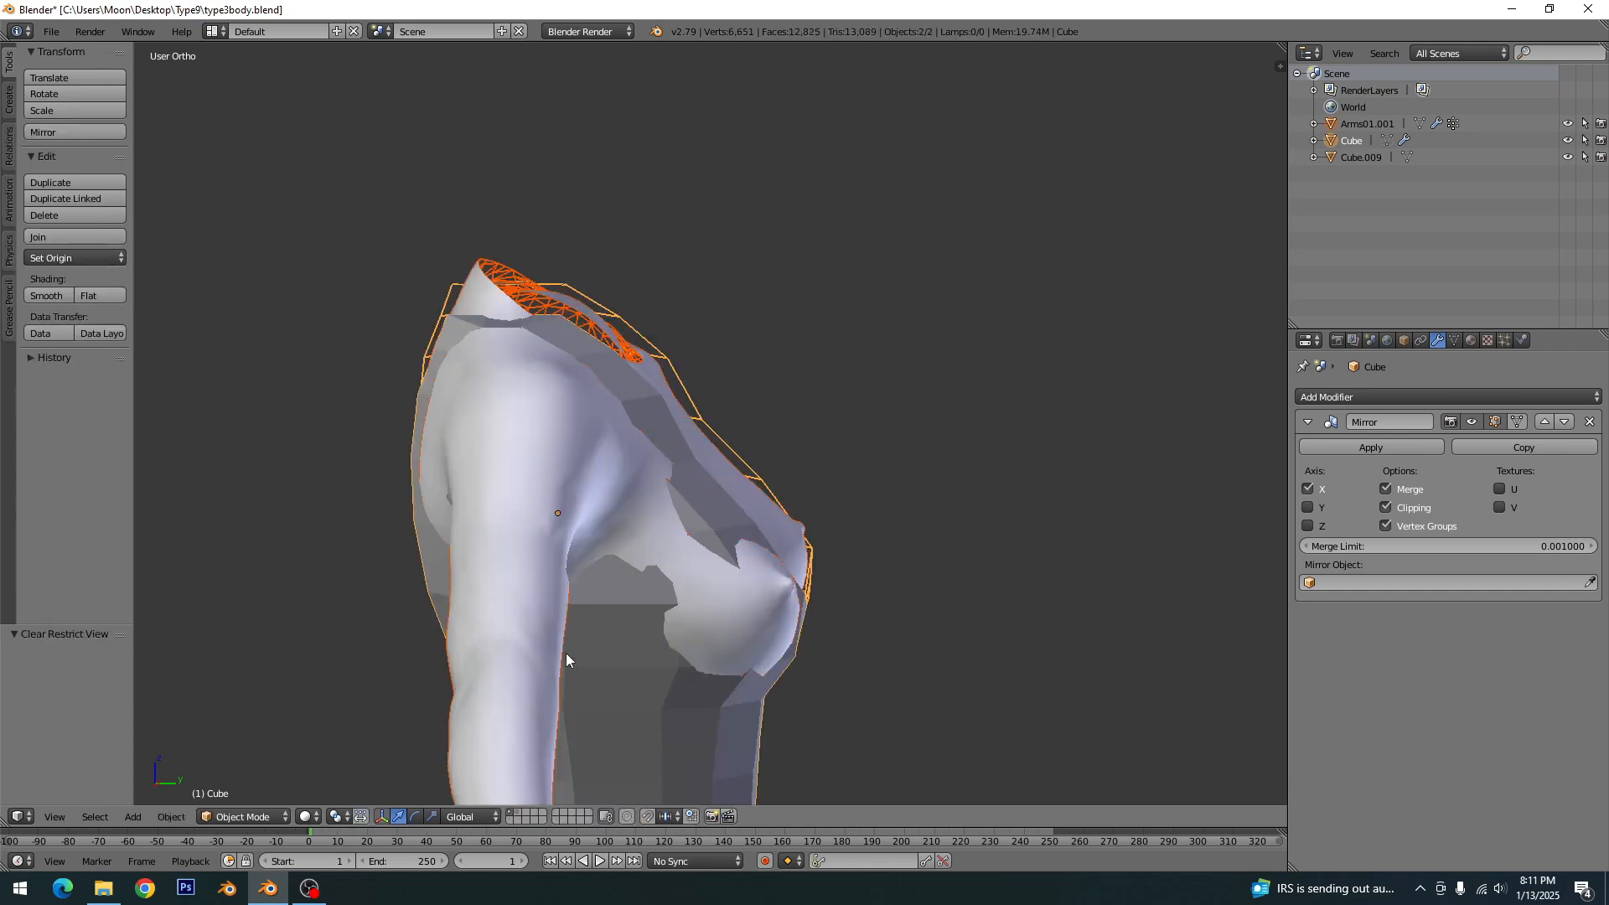
key("a")
key("ctrl+s")
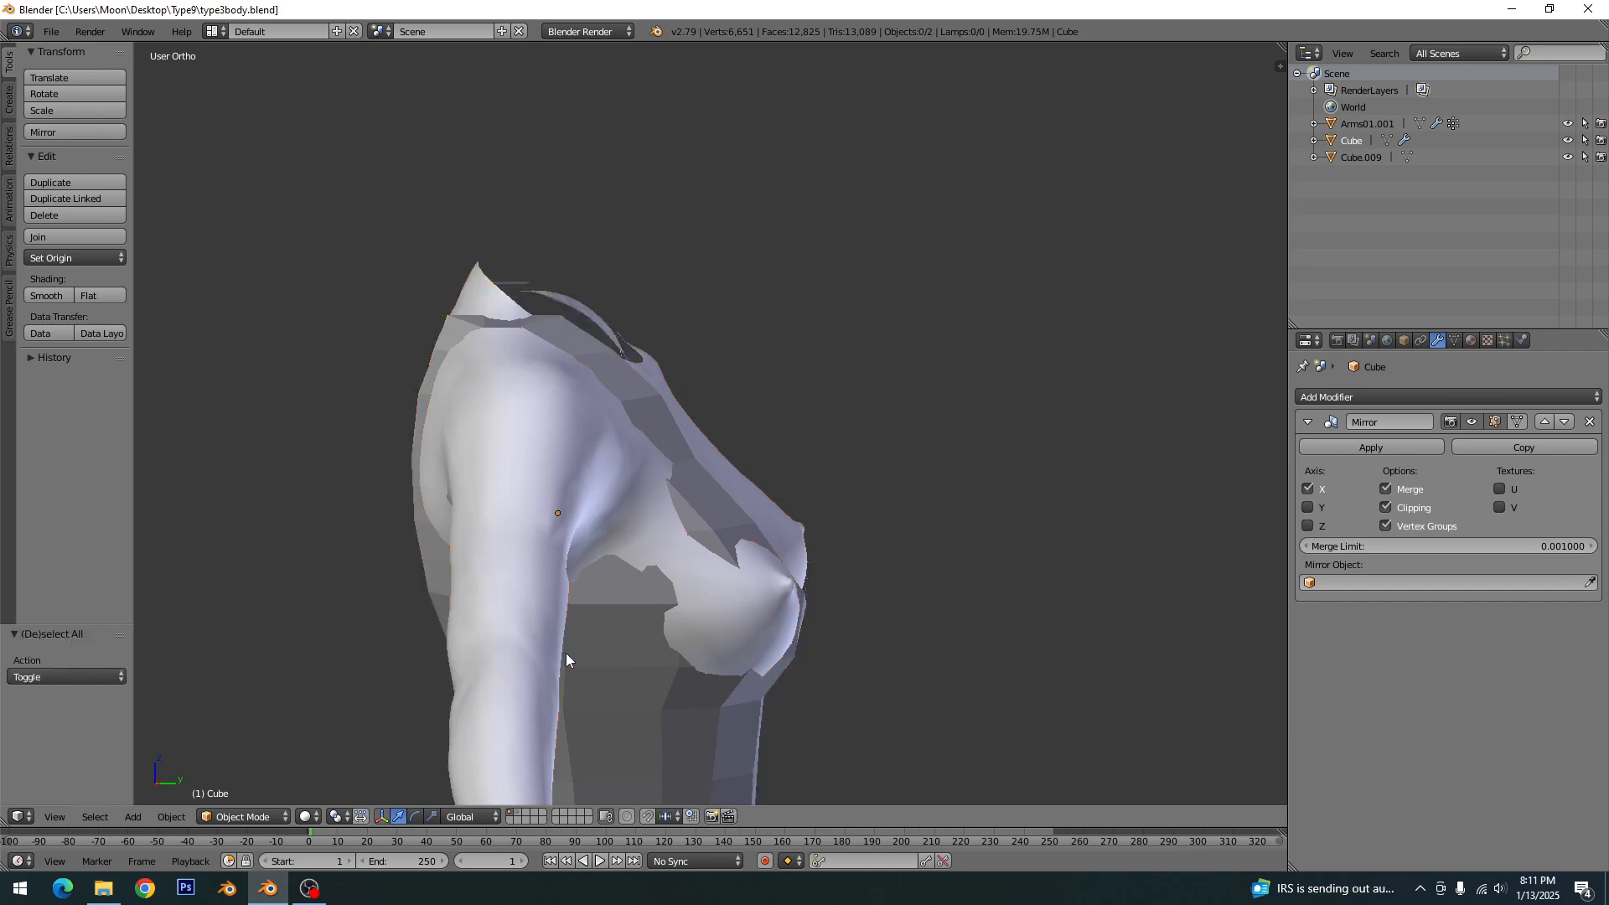
- Return to editing the dress mesh, switch to vertex selection and select the two neighbouring vertices at the underarm edge
key("Tab")
middle_click_drag(720, 528, 671, 560)
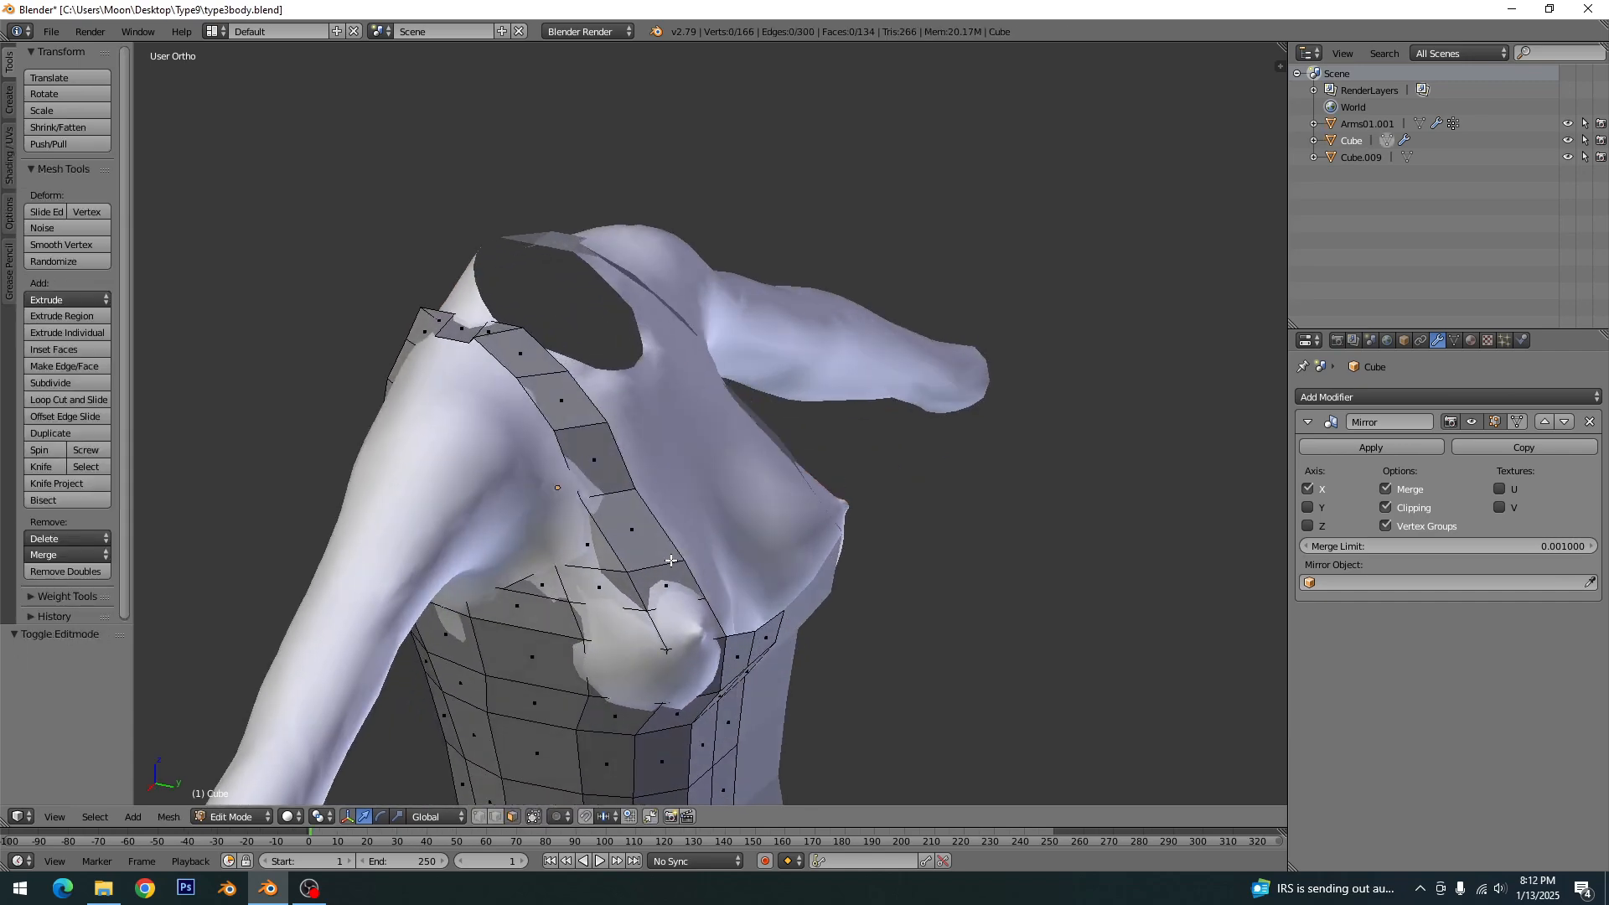
scroll(645, 608, "up", 1)
middle_click_drag(479, 636, 553, 518)
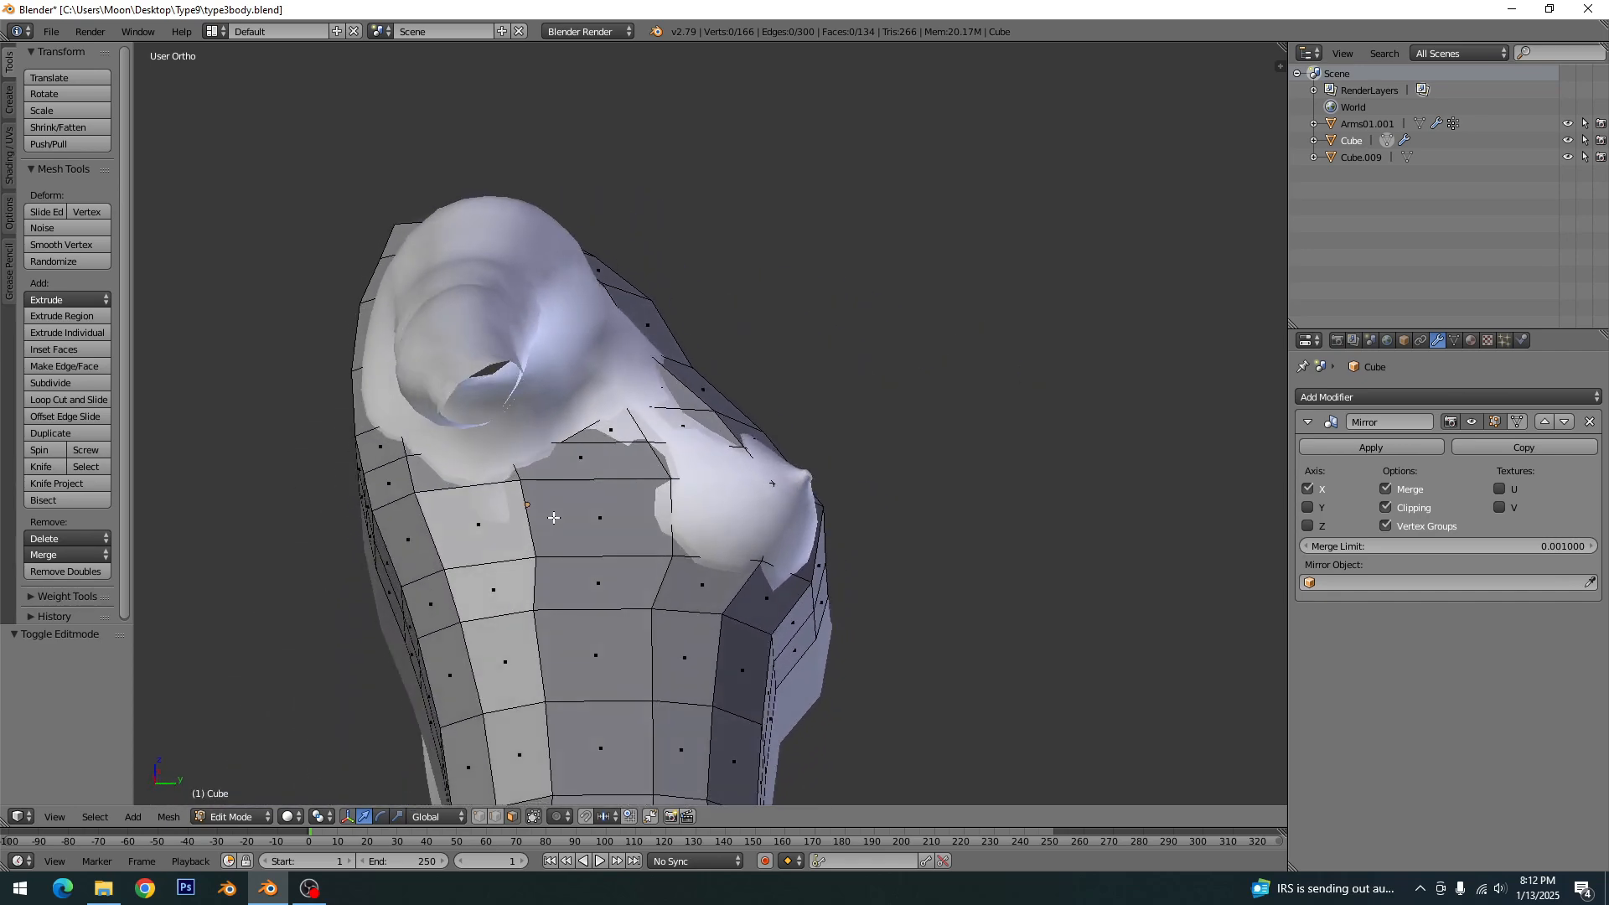
left_click(479, 816)
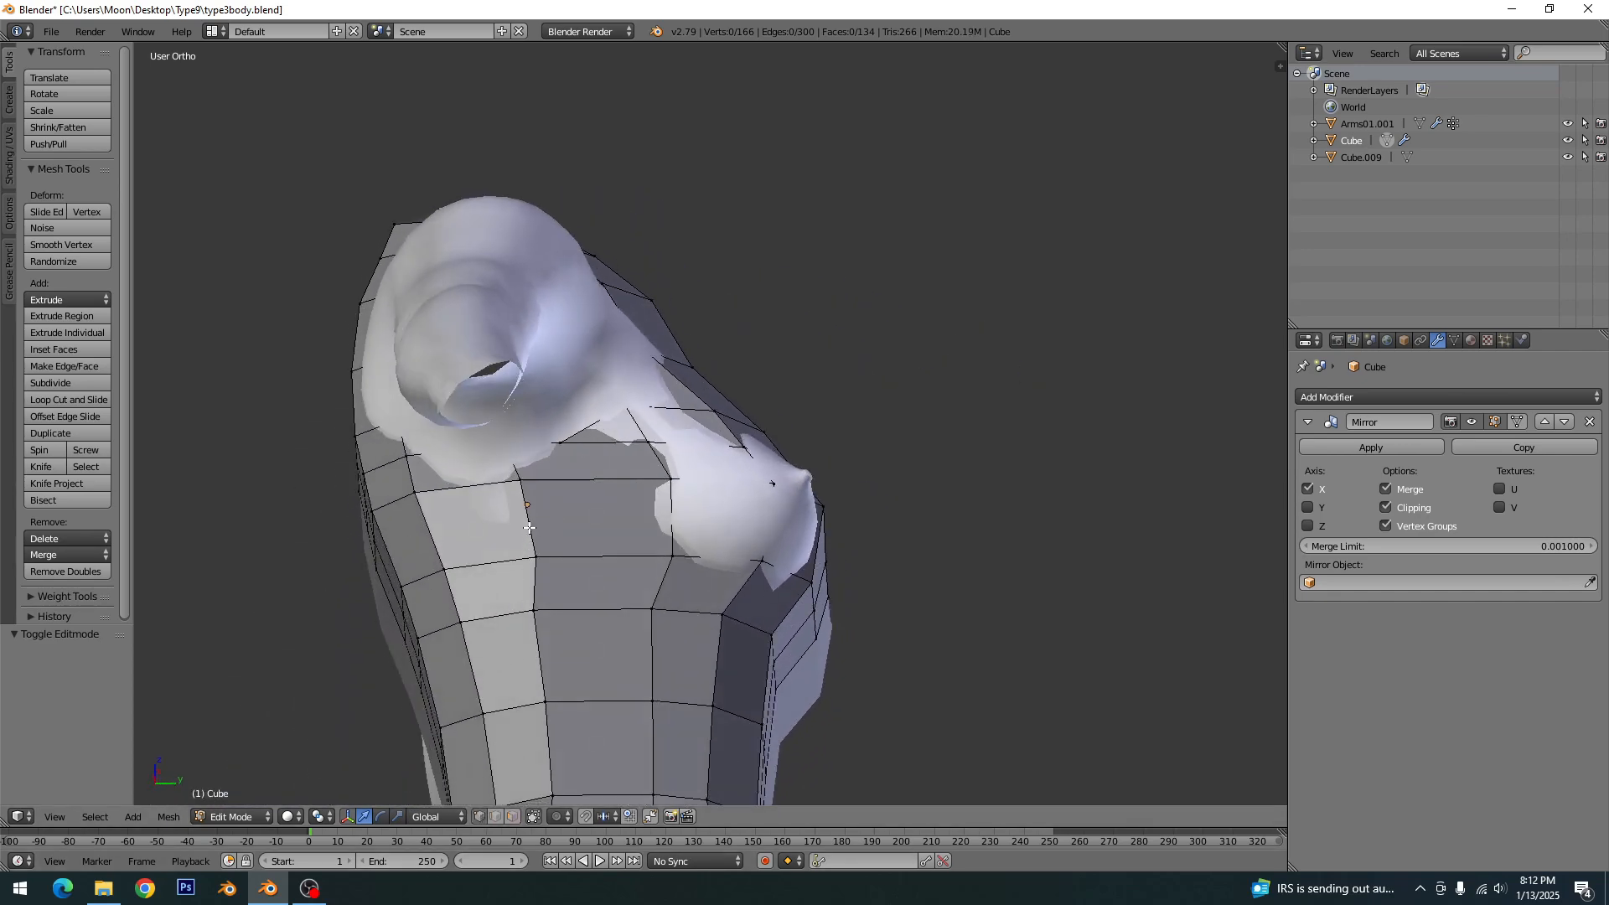
right_click(560, 453)
right_click(506, 447, "shift")
- Hide the body object and return to editing the dress mesh
key("Tab")
right_click(560, 421)
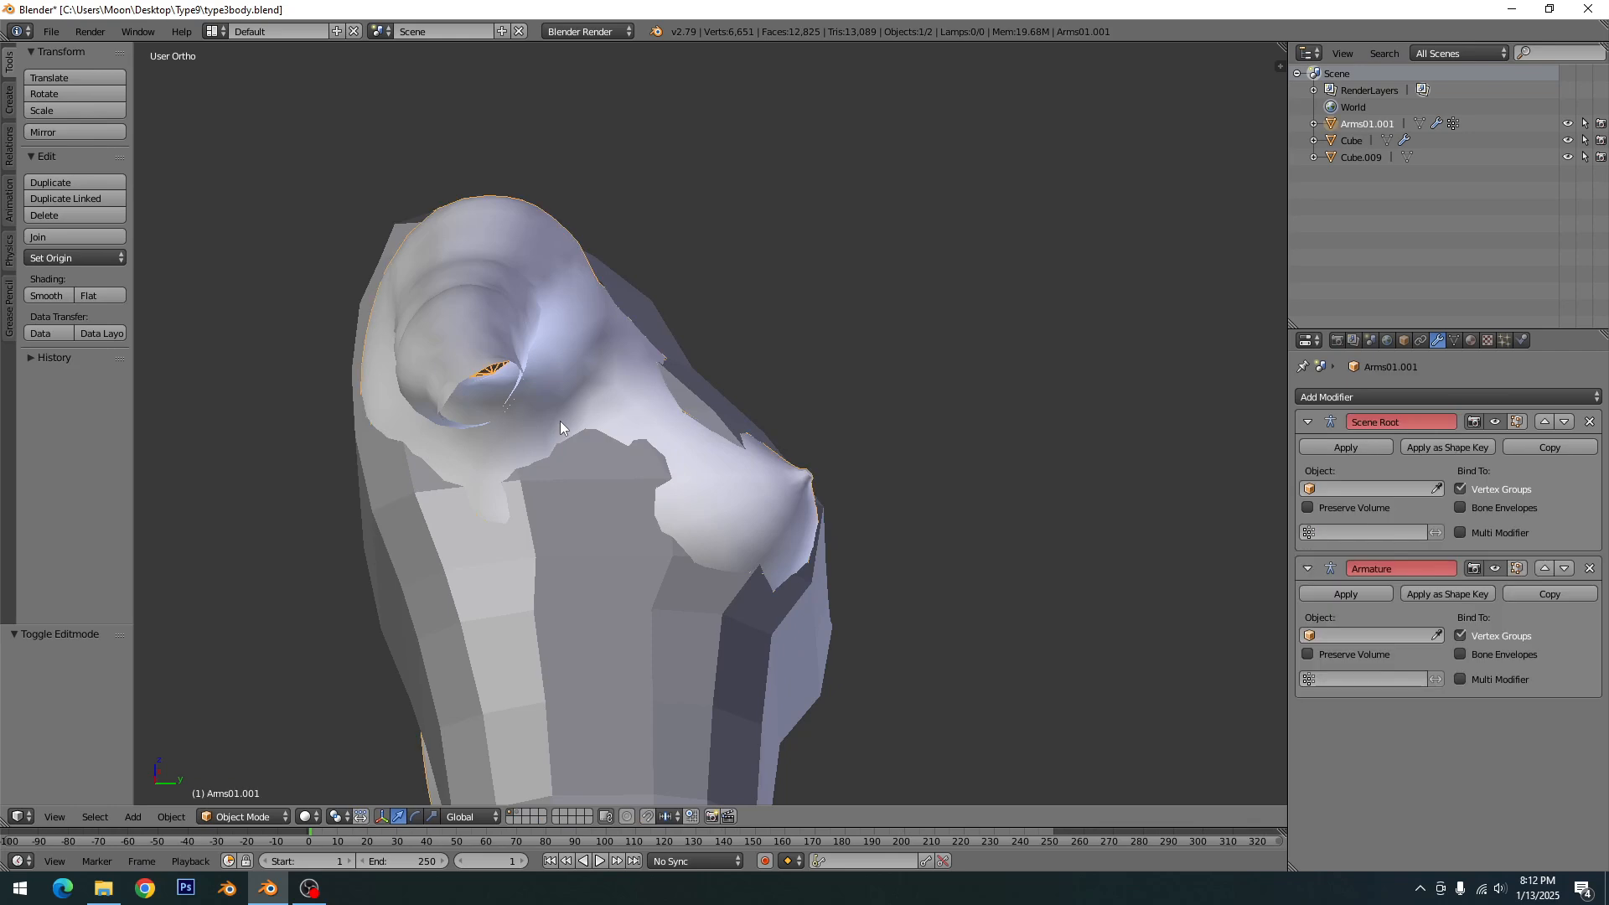
key("h")
right_click(560, 447)
key("Tab")
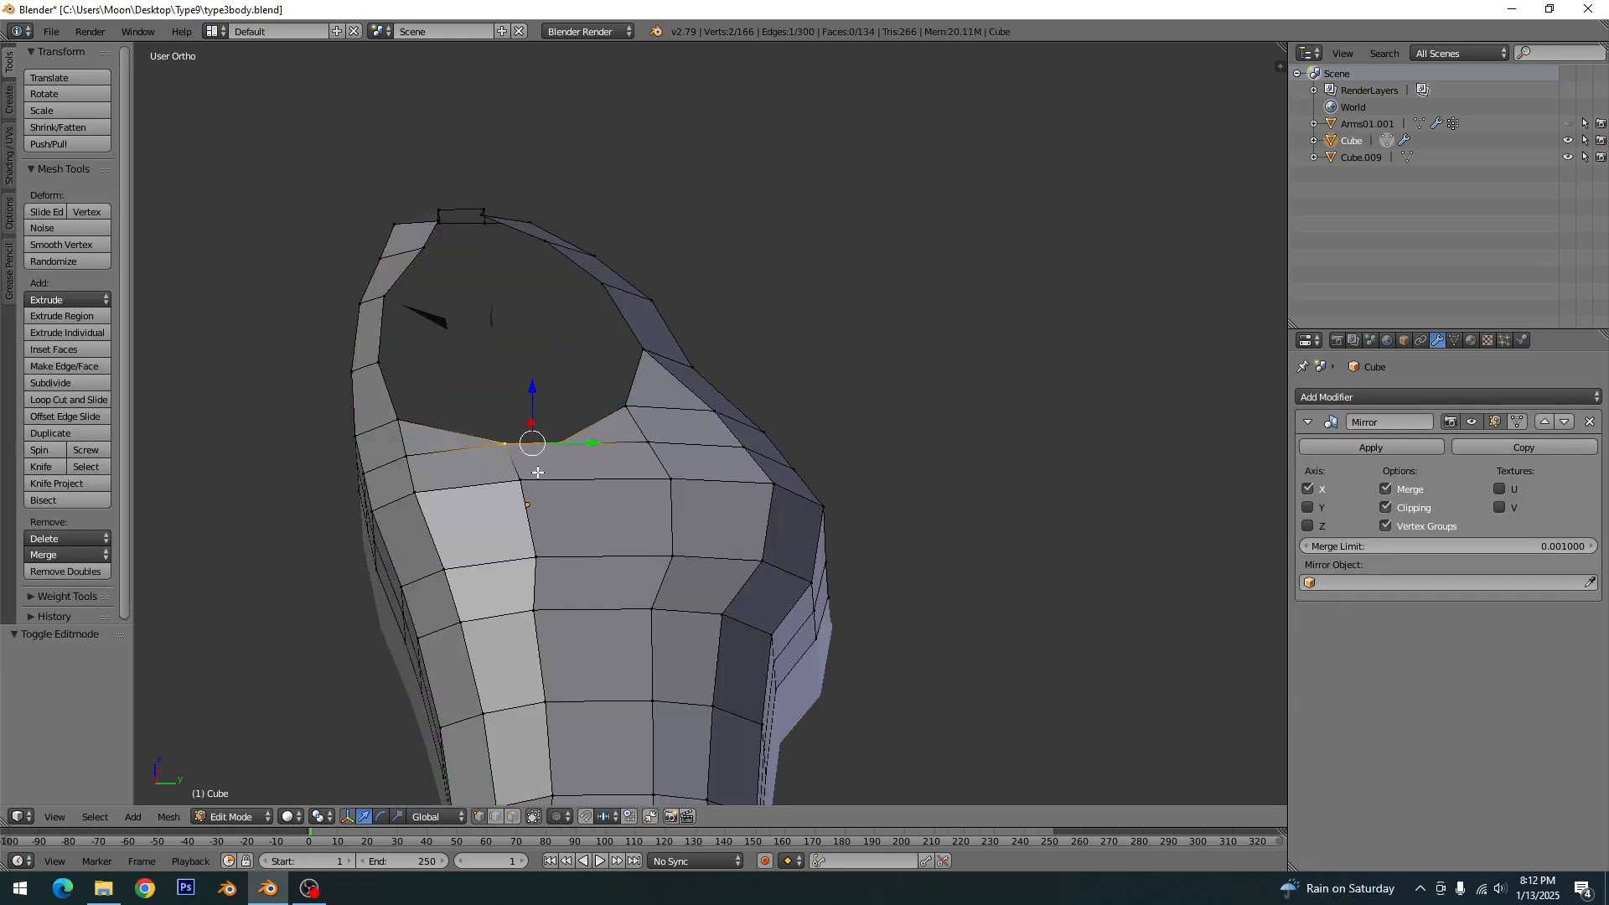
- Merge the two close underarm vertices of the armhole at the last selected one and clear the selection
right_click(555, 450)
right_click(511, 445, "shift")
key("alt+m")
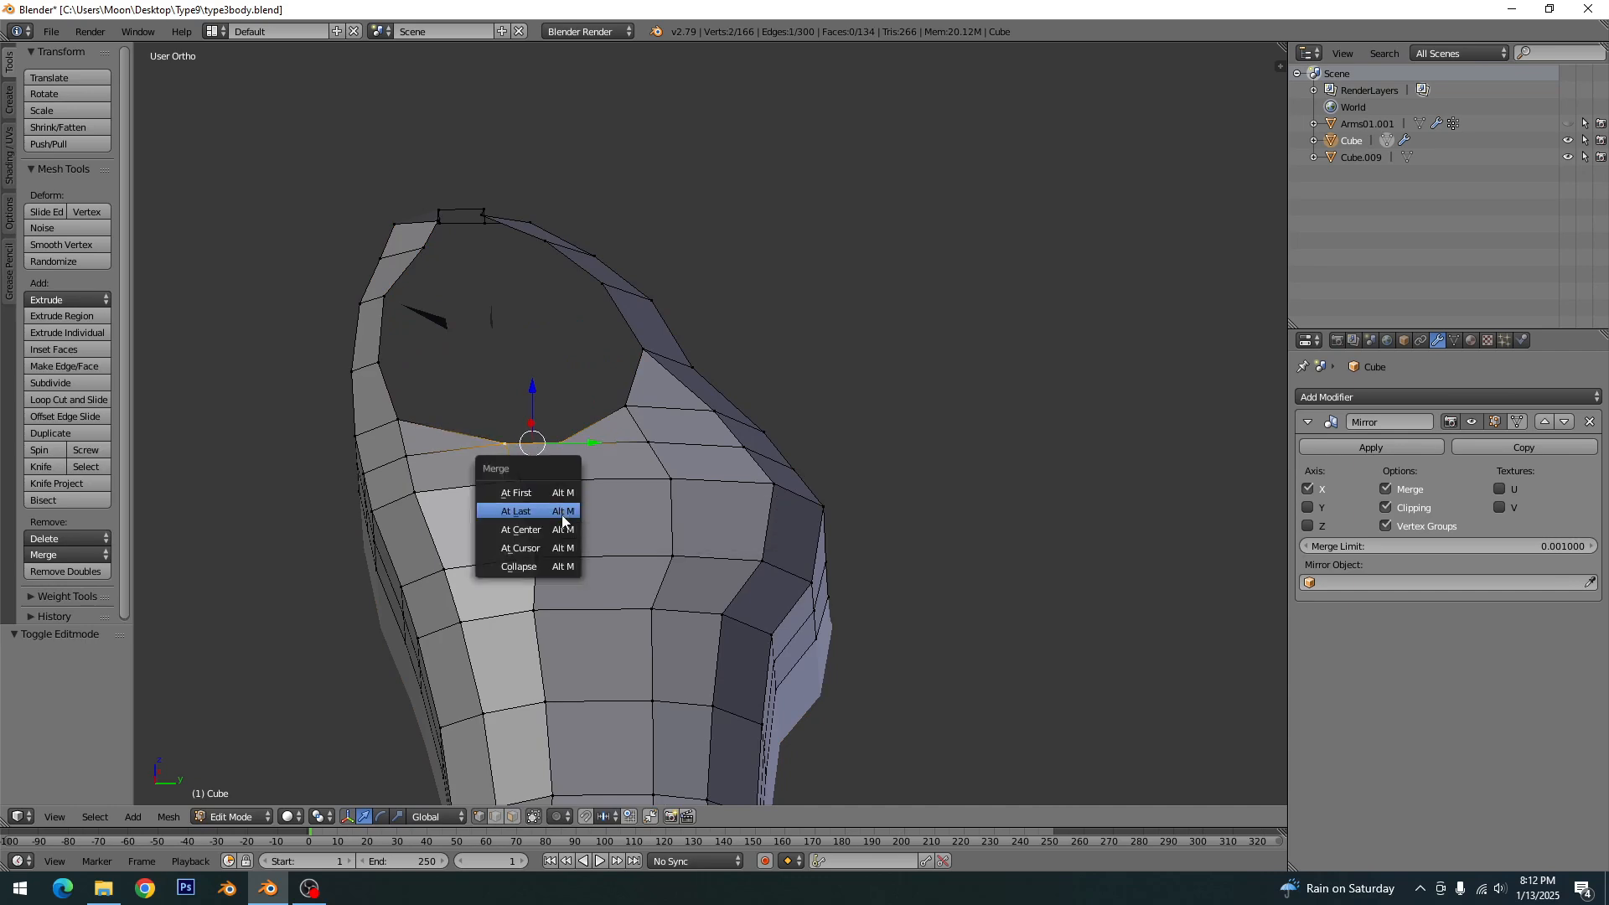
left_click(522, 521)
key("a")
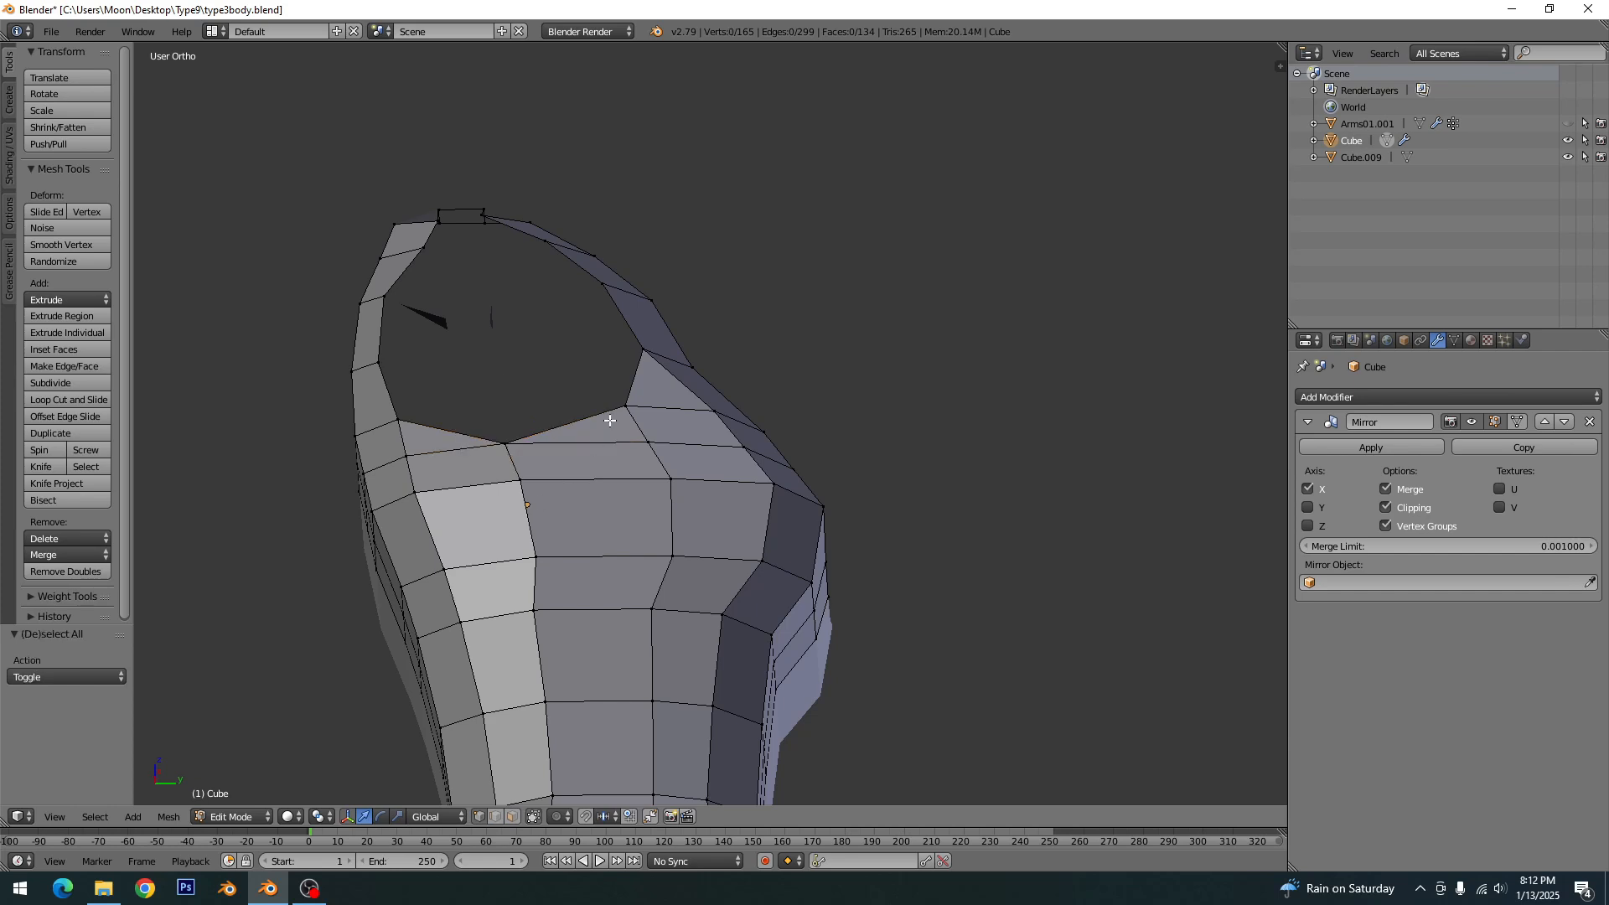
- Knife-cut an edge from the inner vertex beside the armhole's front corner to the armhole edge, and save the file
middle_click_drag(611, 420, 585, 509)
key("k")
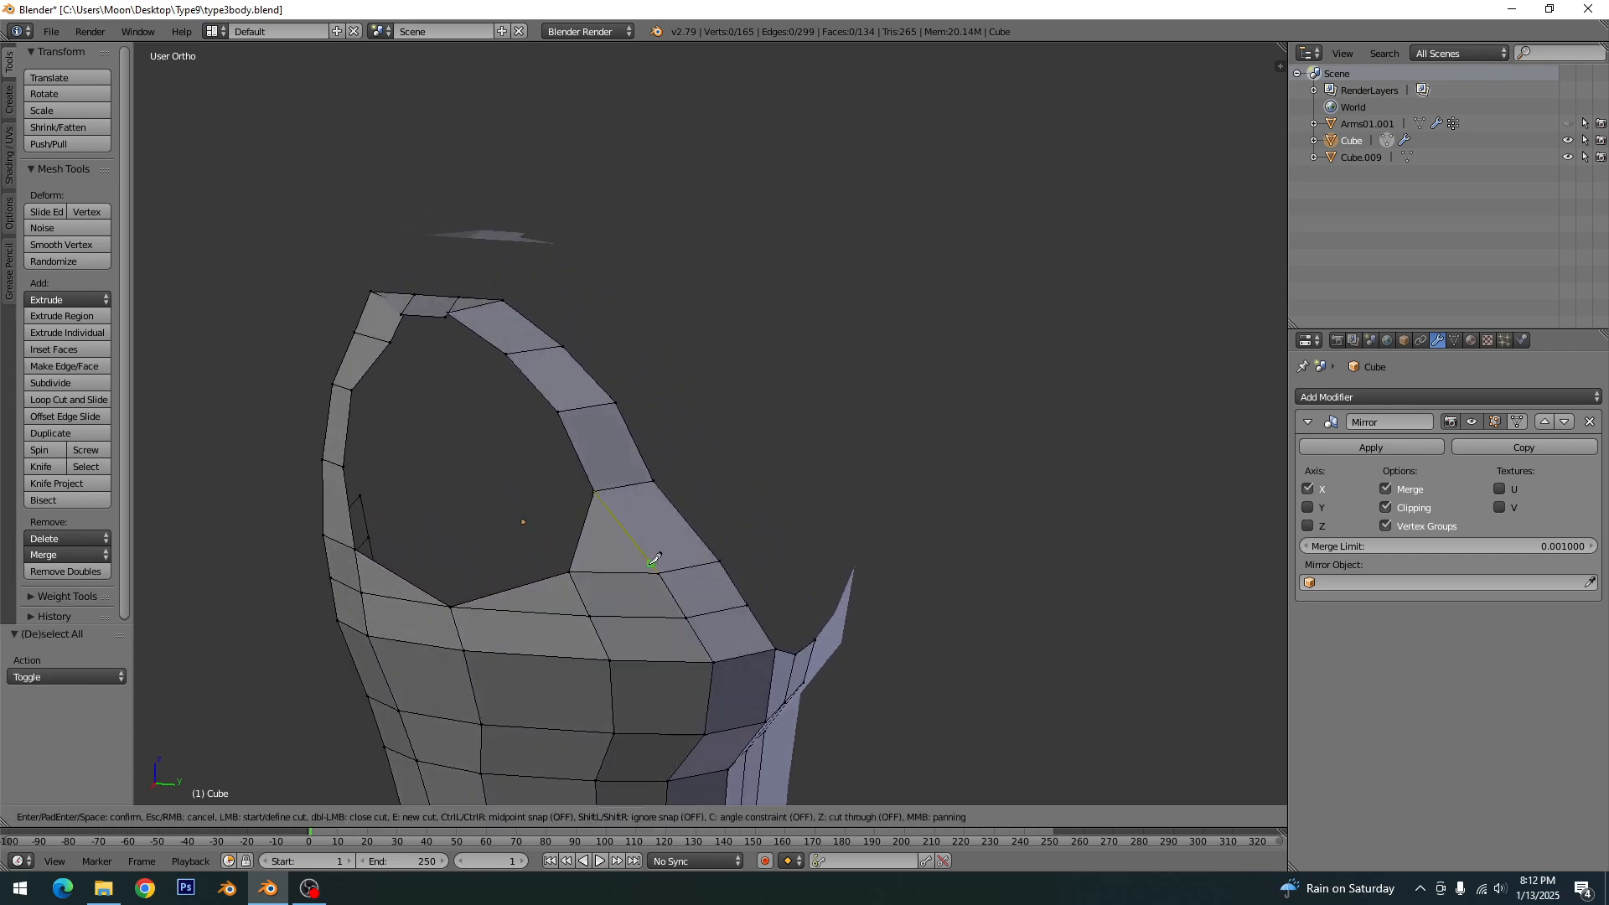
left_click(659, 574)
left_click(586, 536)
key("space")
key("a")
right_click(583, 540)
key("ctrl+s")
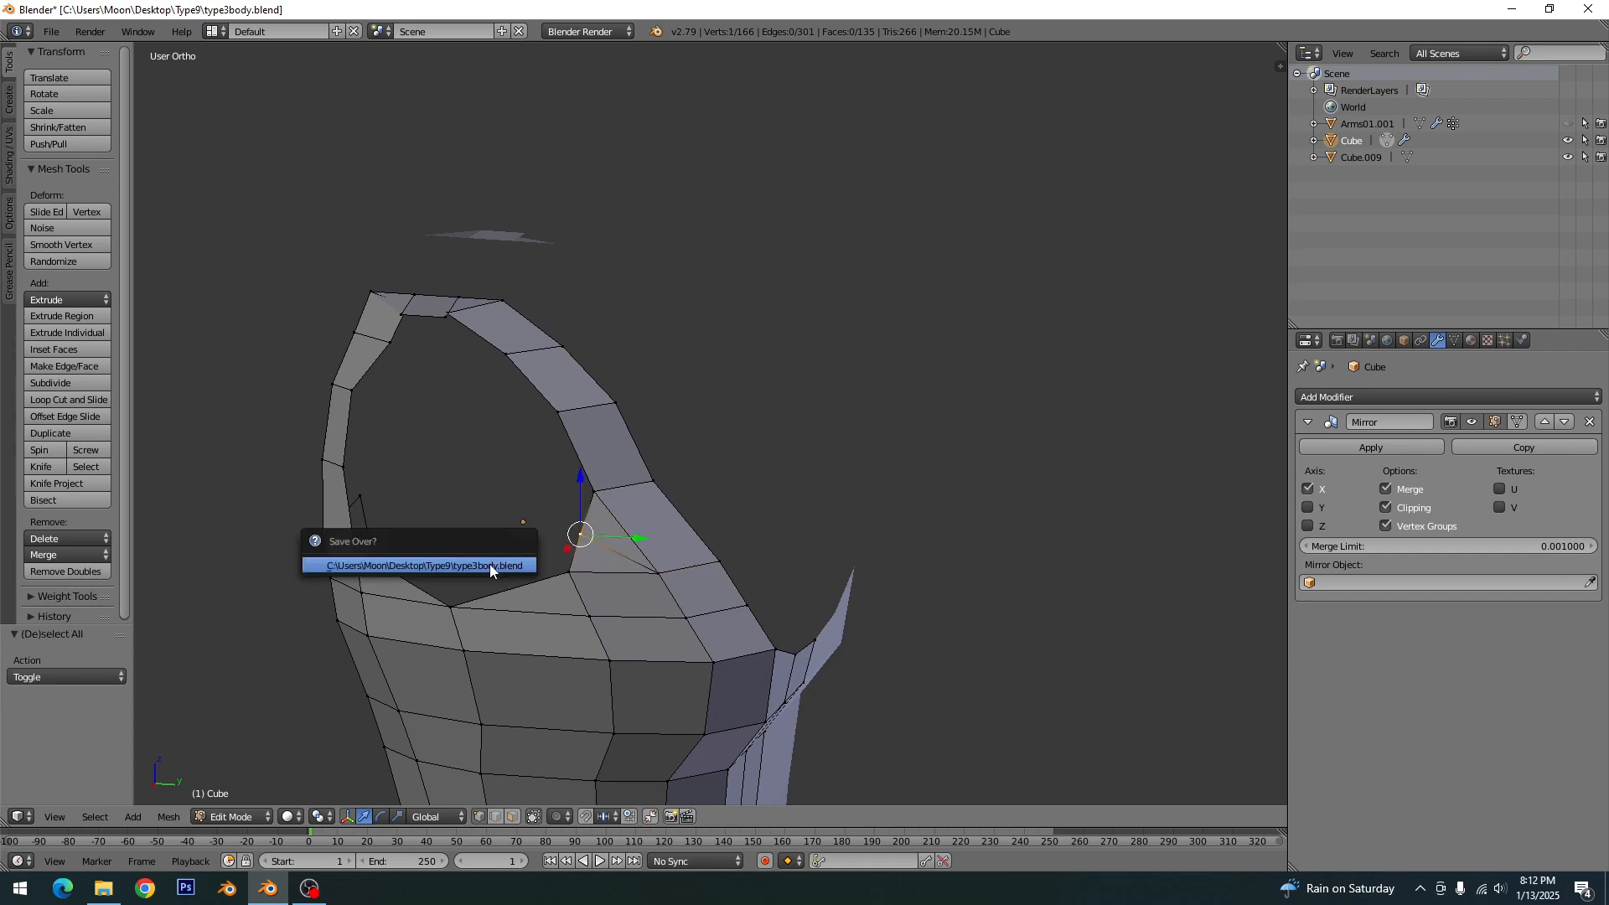
left_click(583, 540)
- Move the two armhole-side vertices on top of the shoulder strap about -1.556 along X
middle_click_drag(453, 477, 788, 507)
right_click(603, 458)
scroll(787, 506, "up", 2)
right_click(826, 465)
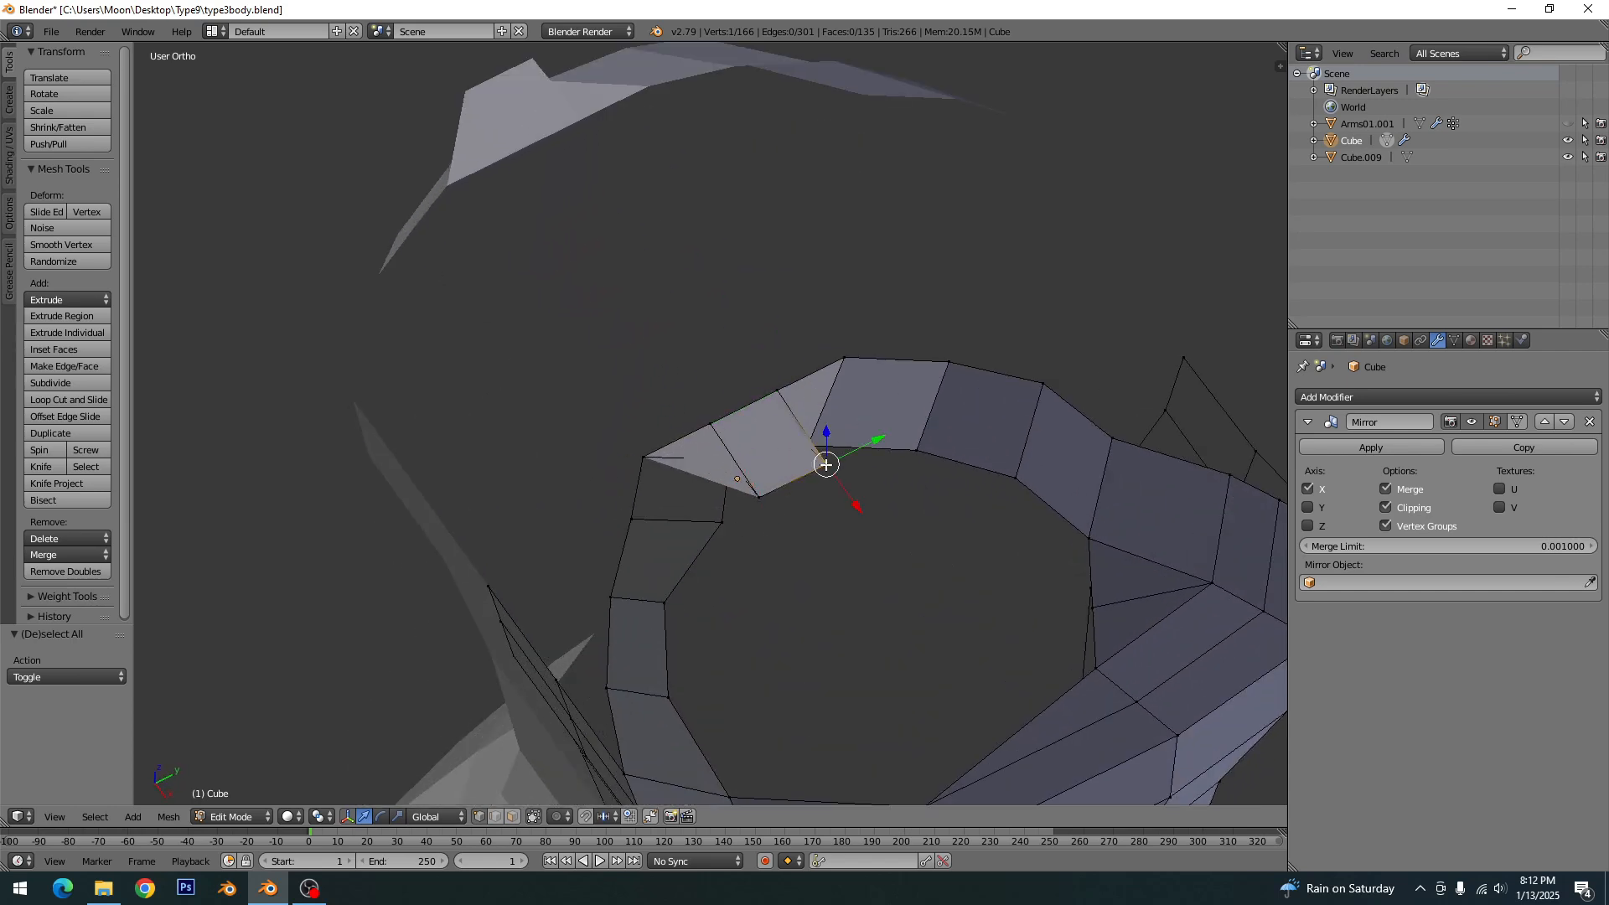
right_click(758, 496, "shift")
key("g")
key("x")
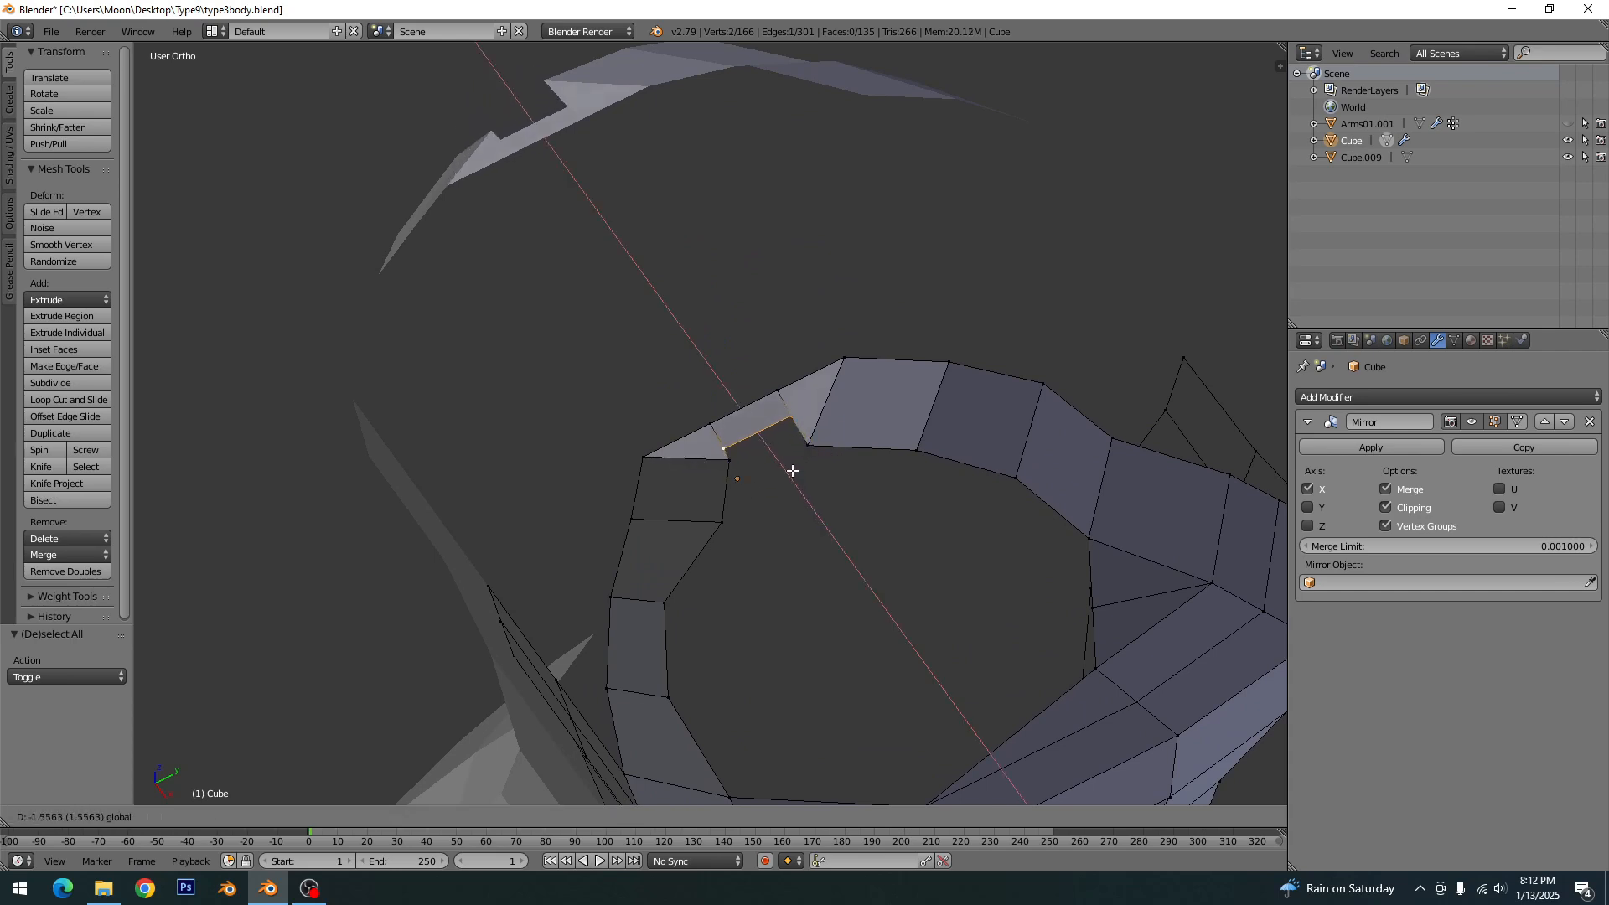
left_click(793, 471)
- Merge each moved shoulder vertex at last into its neighbouring armhole vertex, leaving a clean strap edge
middle_click_drag(799, 482, 799, 483)
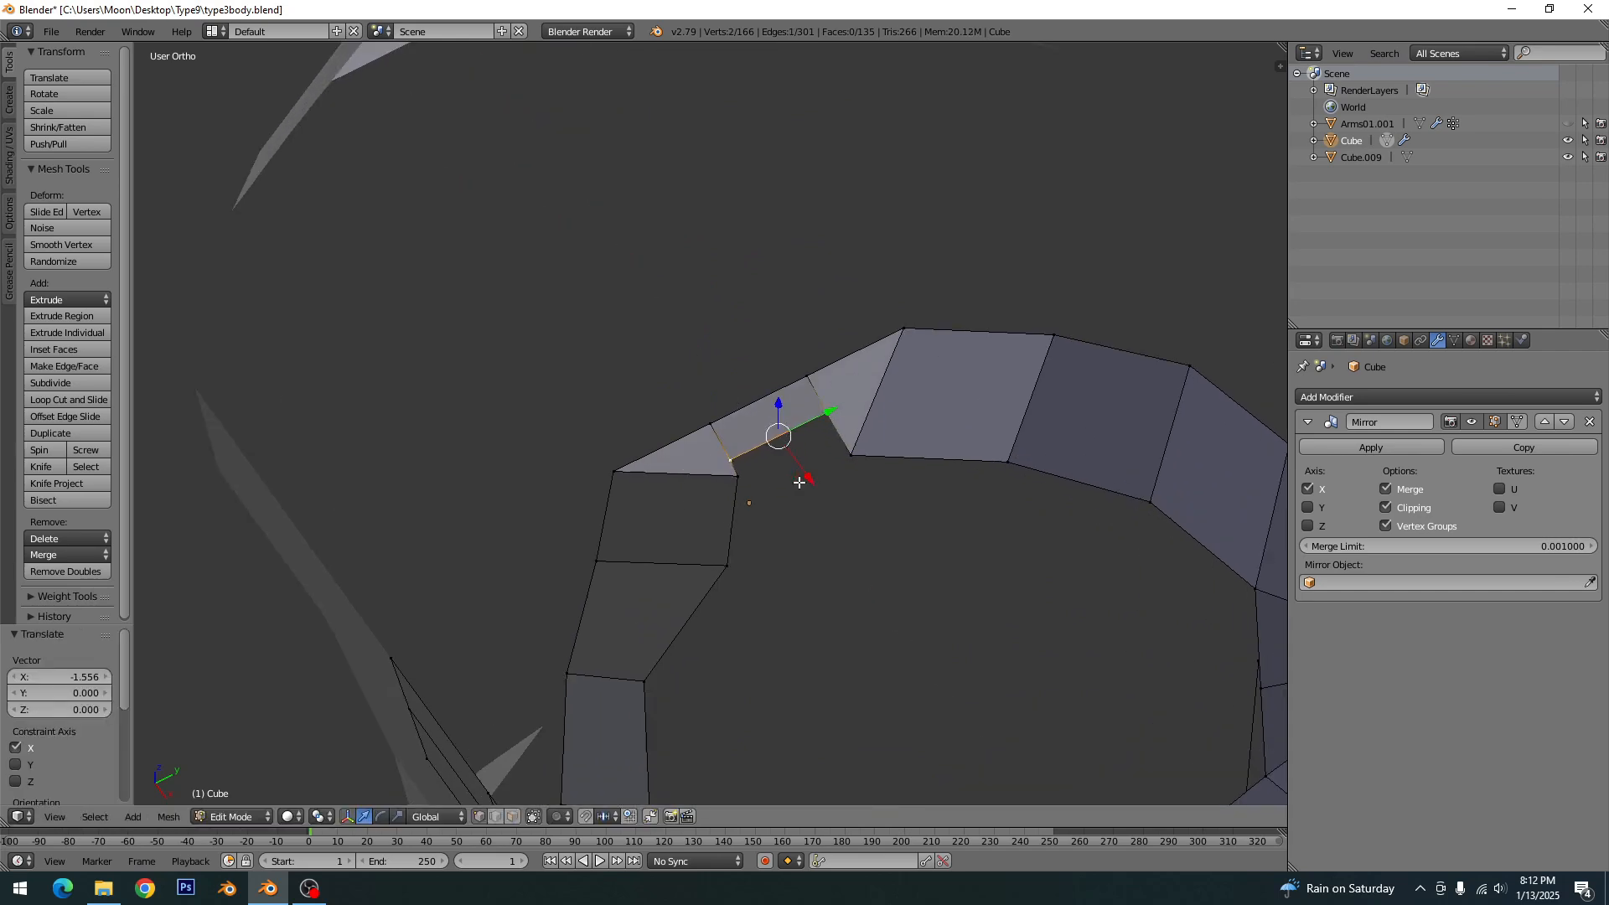
right_click(731, 455)
right_click(738, 476, "shift")
key("alt+m")
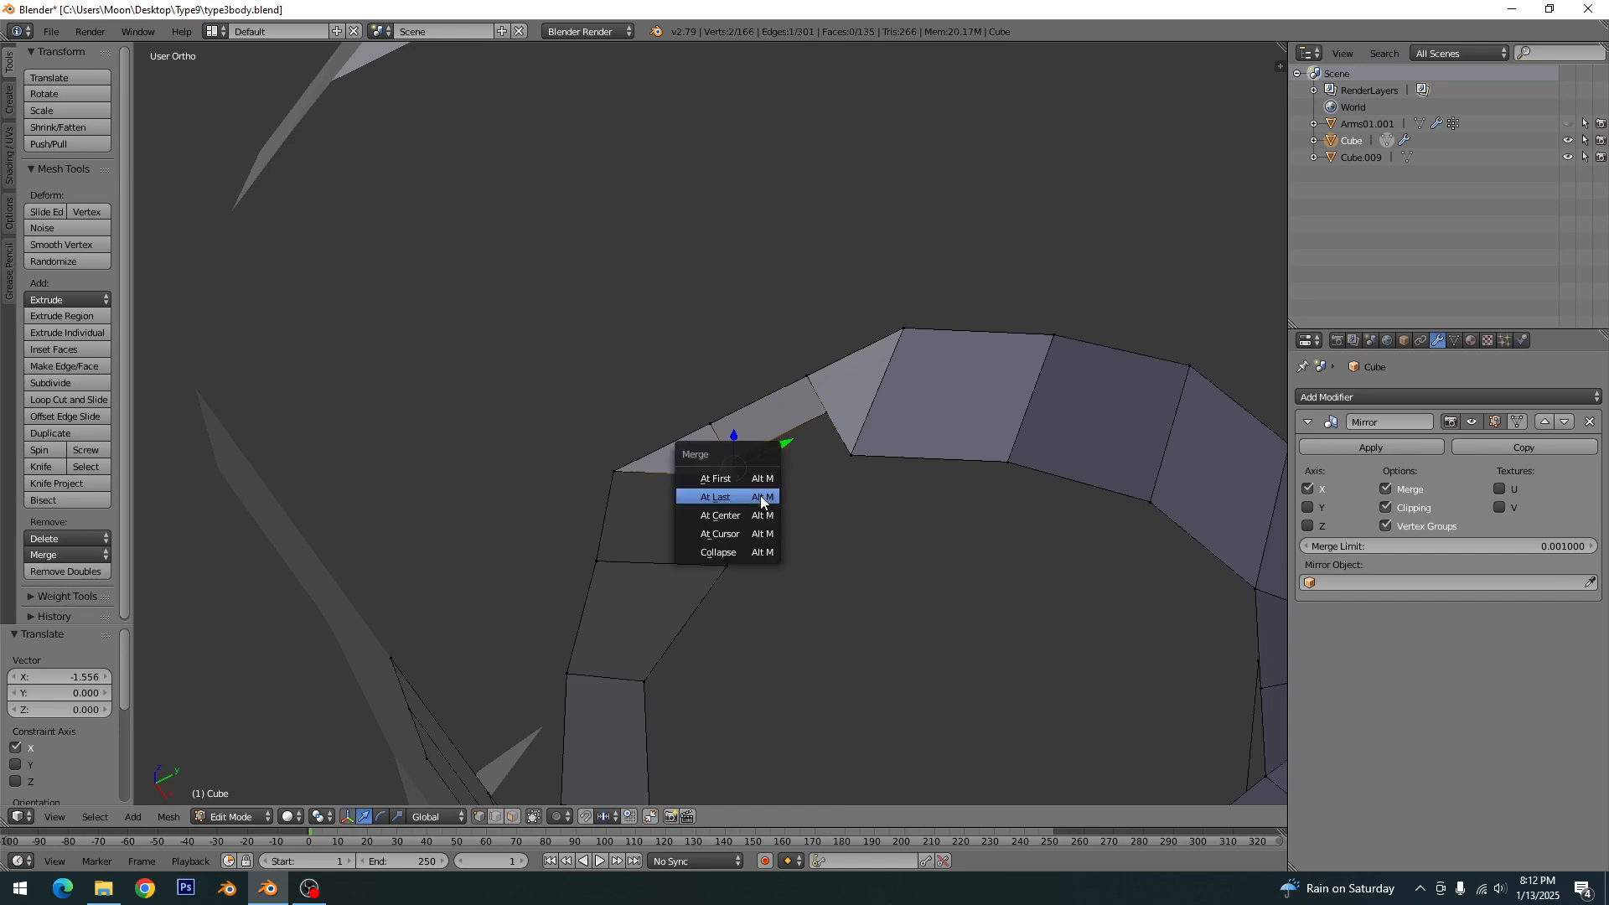
left_click(754, 499)
right_click(826, 412)
right_click(849, 456, "shift")
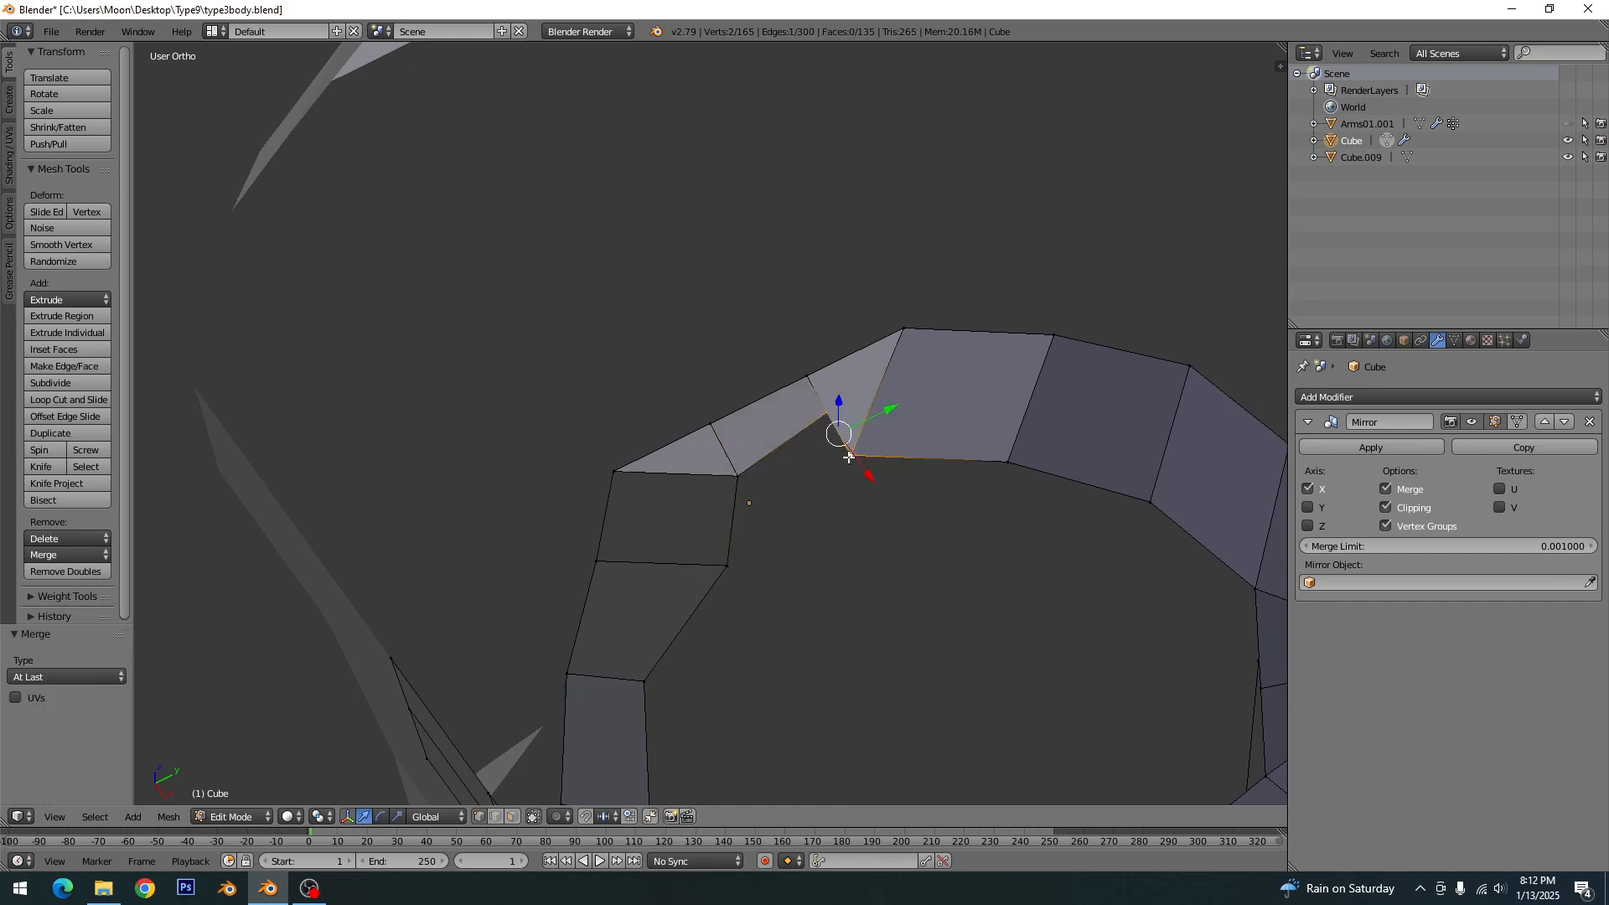
key("alt+m")
left_click(848, 457)
key("a")
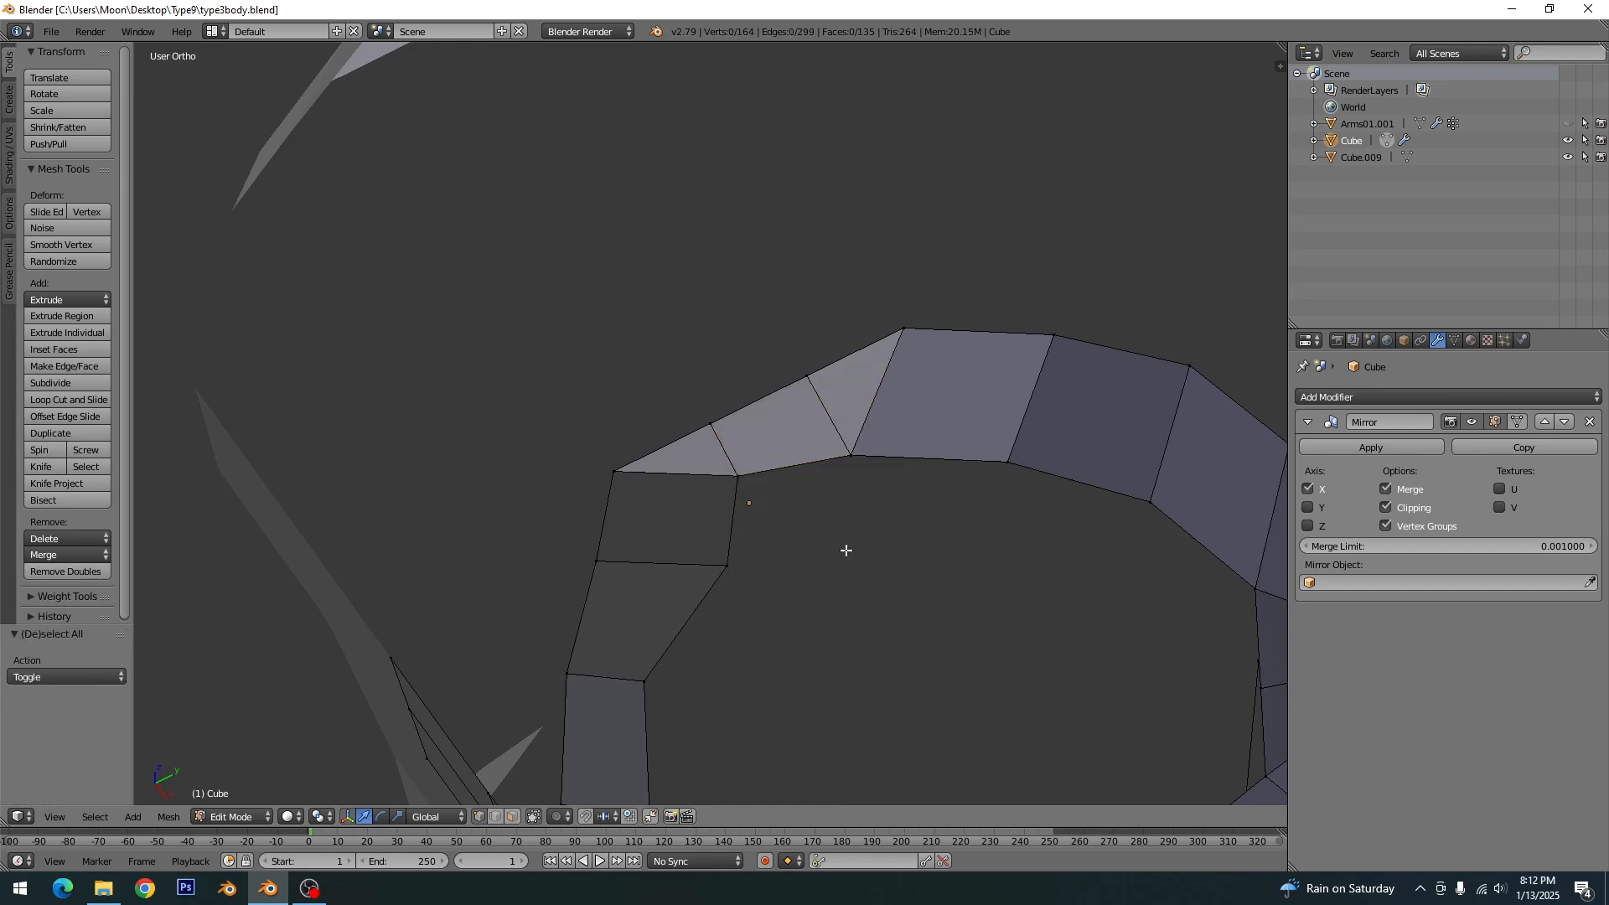
- Leave mesh editing, reveal the hidden body, and reopen the dress mesh for editing
scroll(846, 551, "down", 6)
middle_click_drag(847, 551, 783, 490)
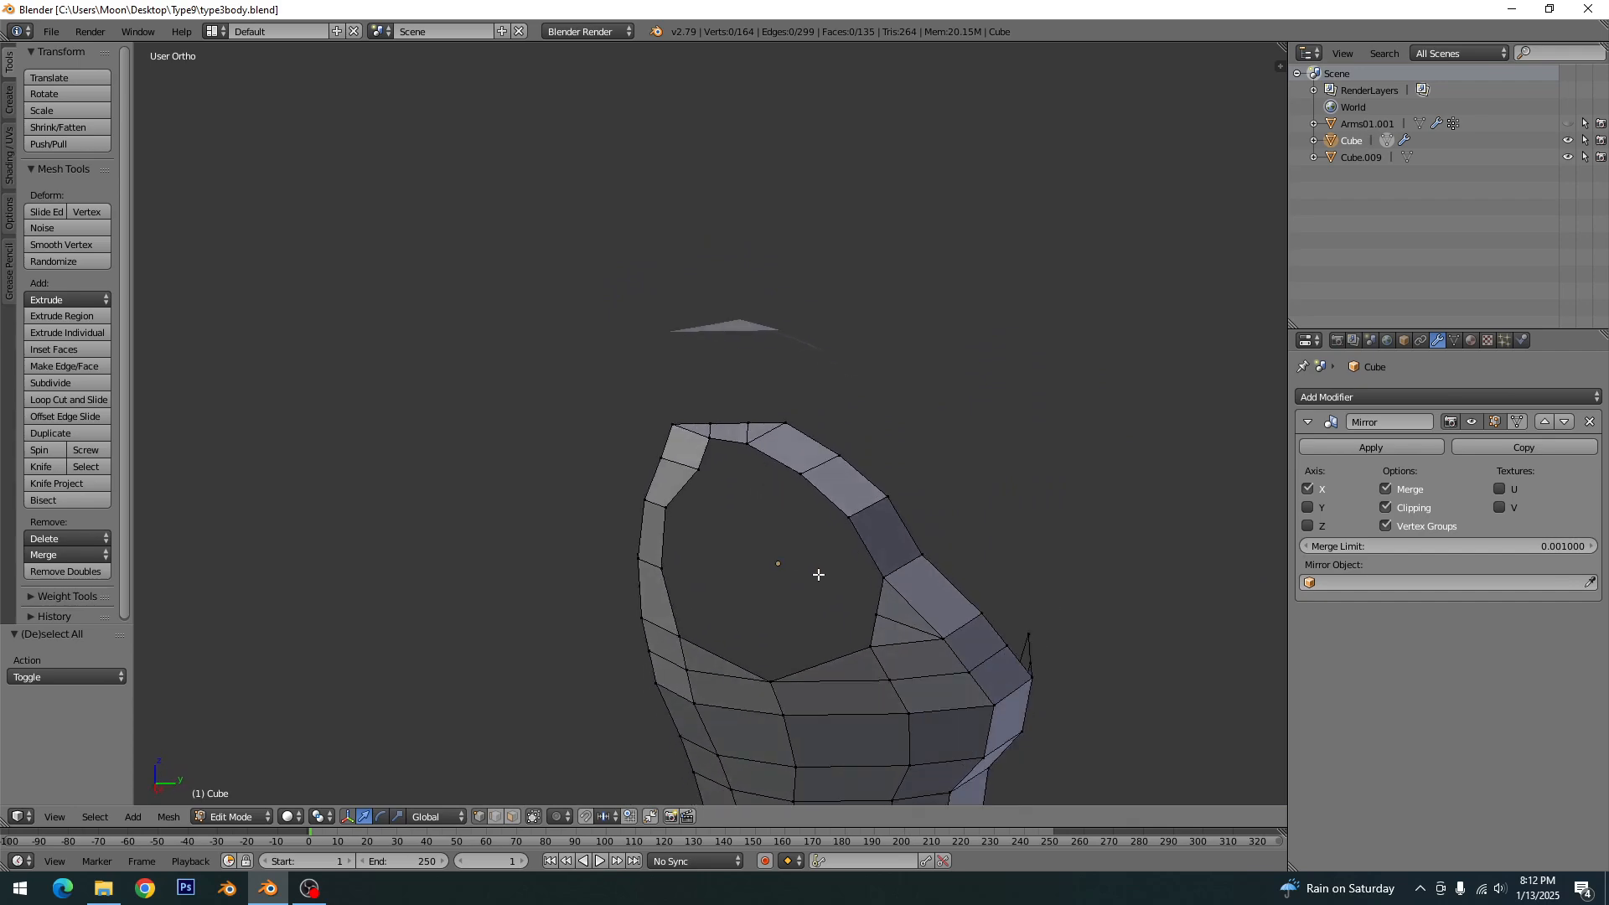
key("Tab")
key("Tab")
right_click(710, 436)
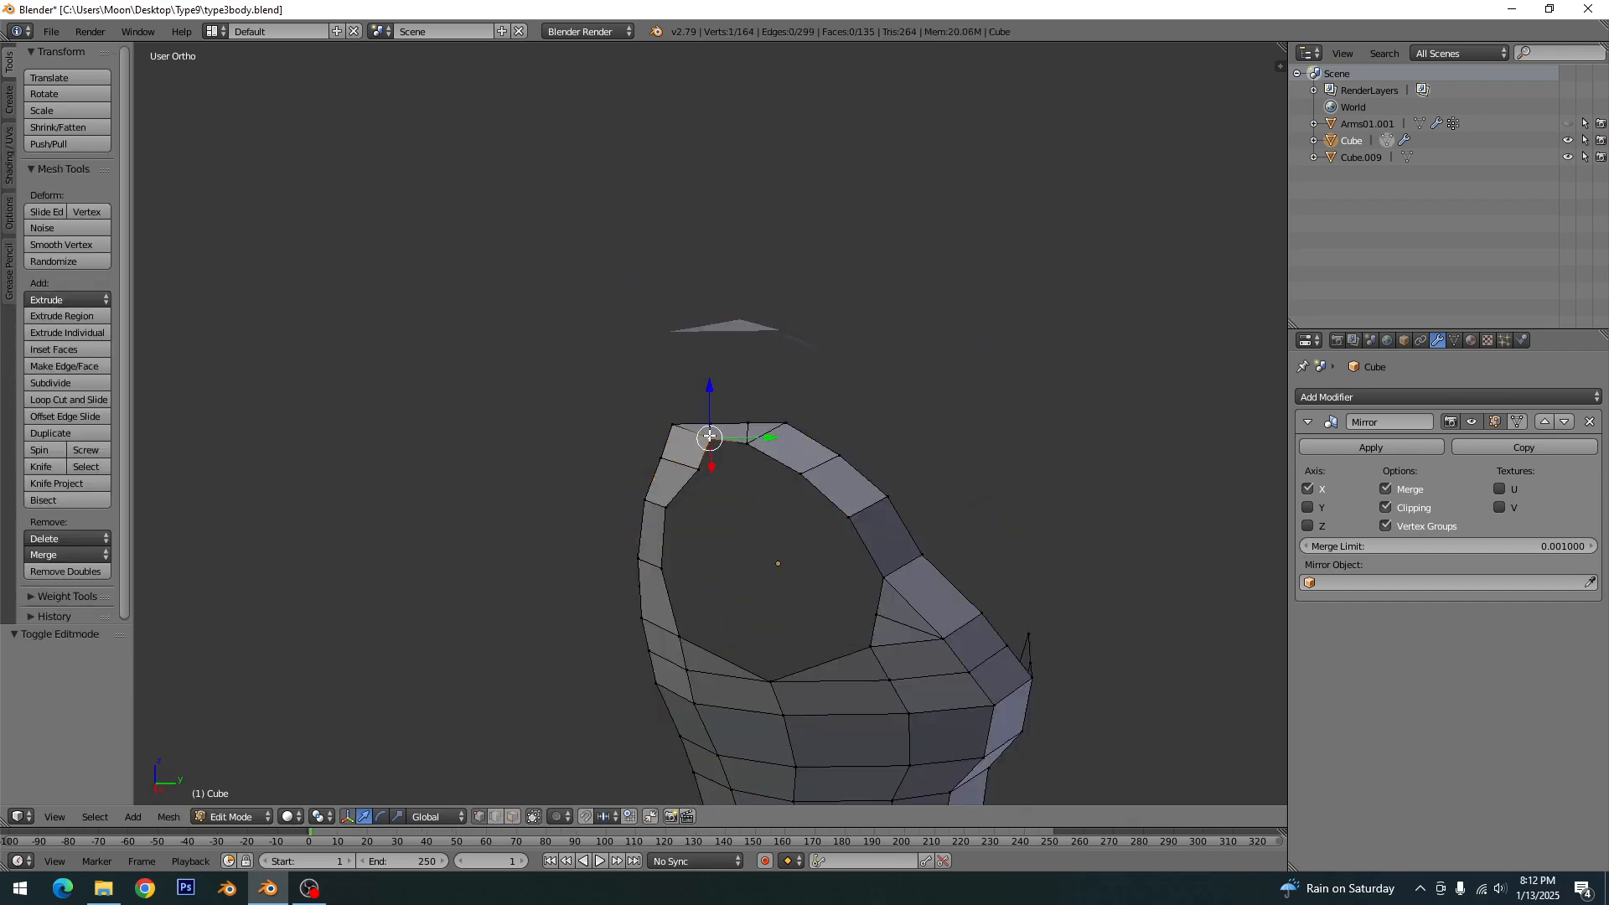
key("Tab")
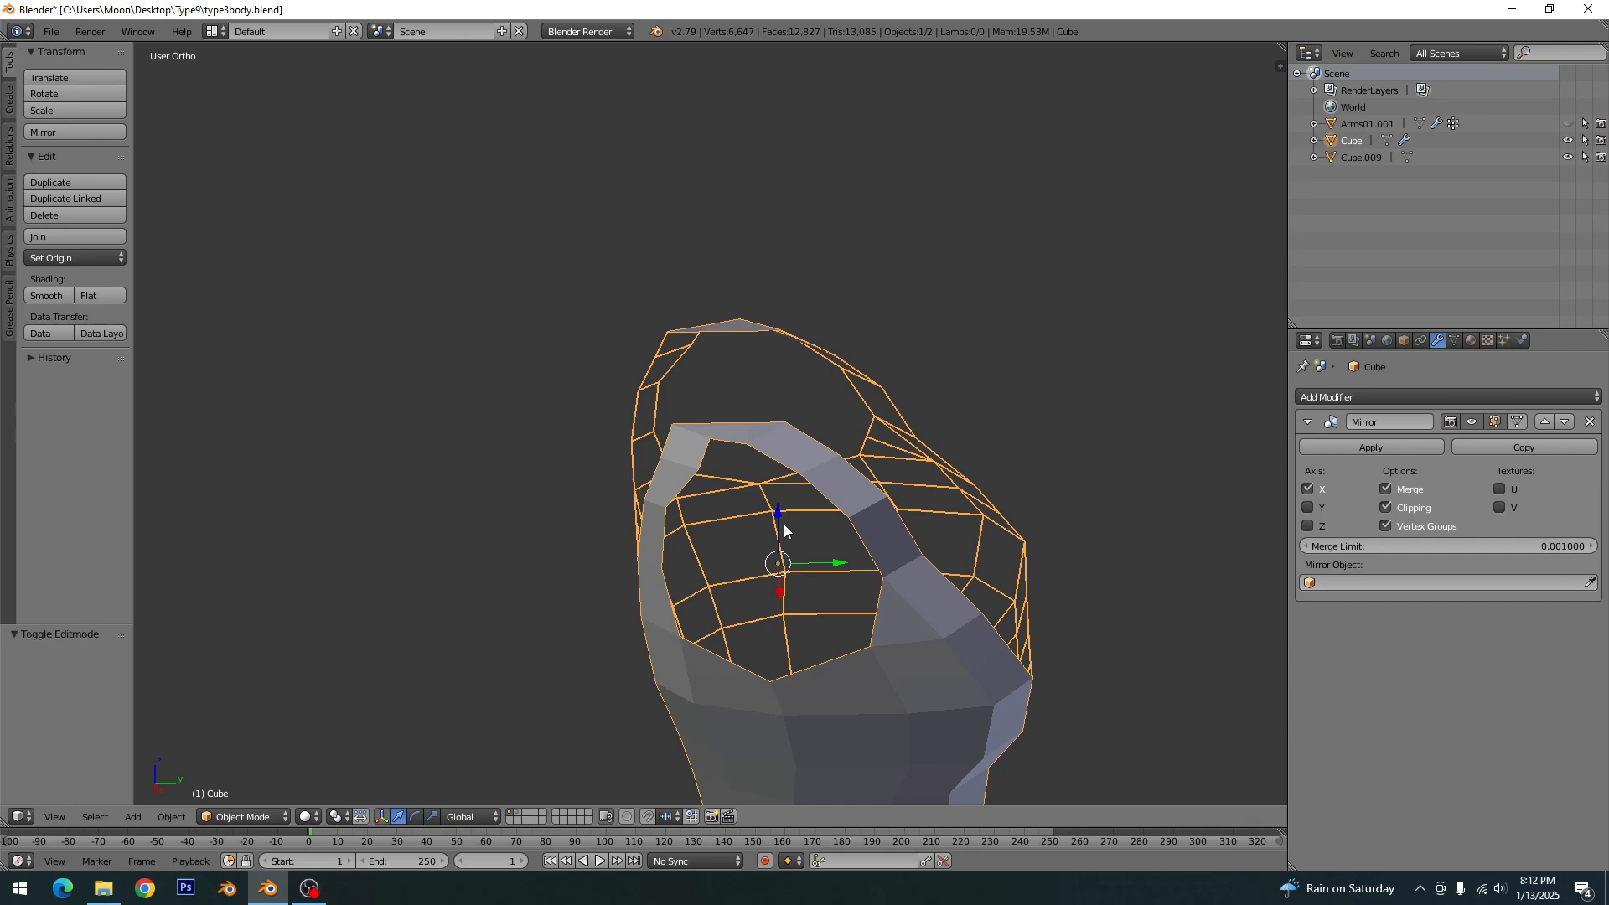
key("alt+h")
key("a")
right_click(786, 467)
key("Tab")
key("Tab")
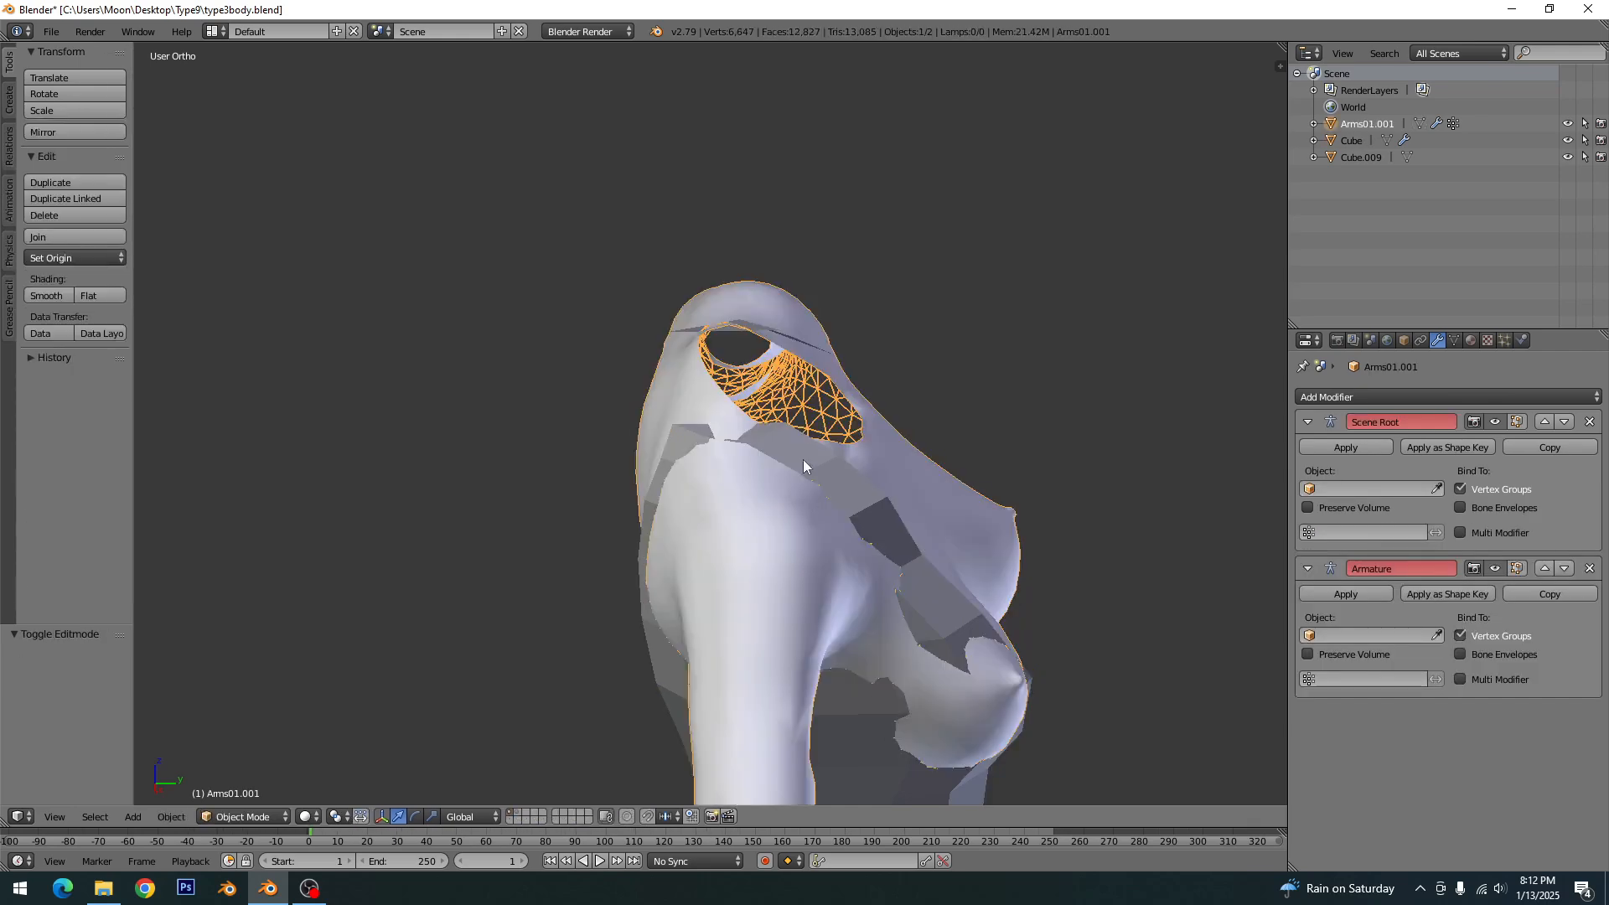
right_click(806, 464)
key("Tab")
- Move the two dress vertices above the bust tip forward about 0.411 along Y in side view
middle_click_drag(907, 595, 1066, 675, "shift")
key("KP_3")
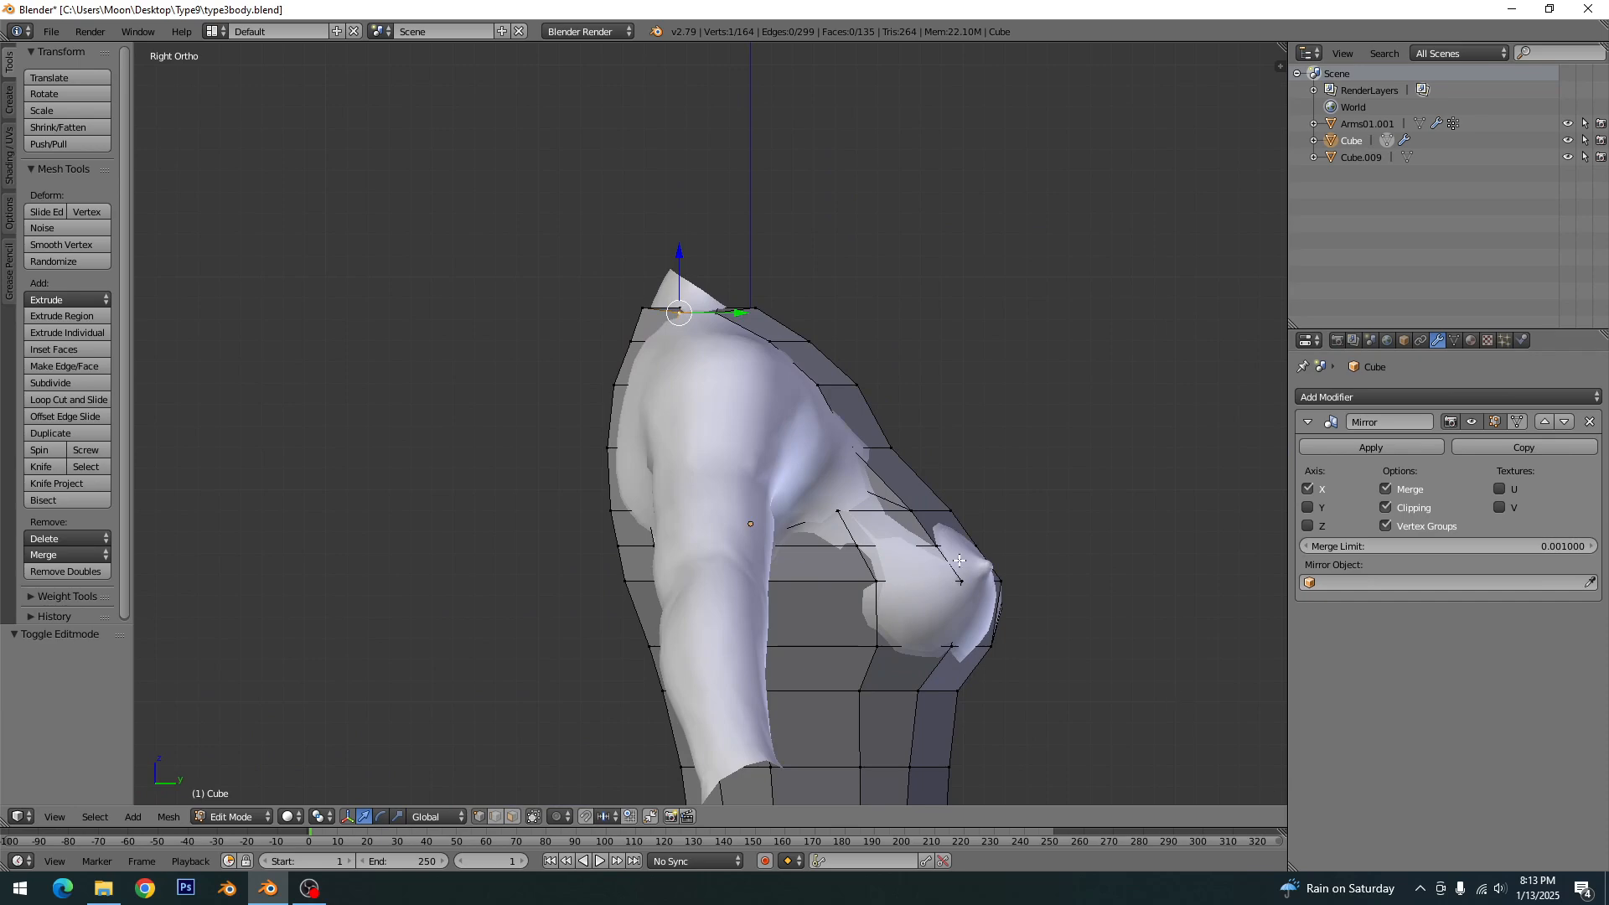
scroll(959, 559, "up", 3)
right_click(1035, 614)
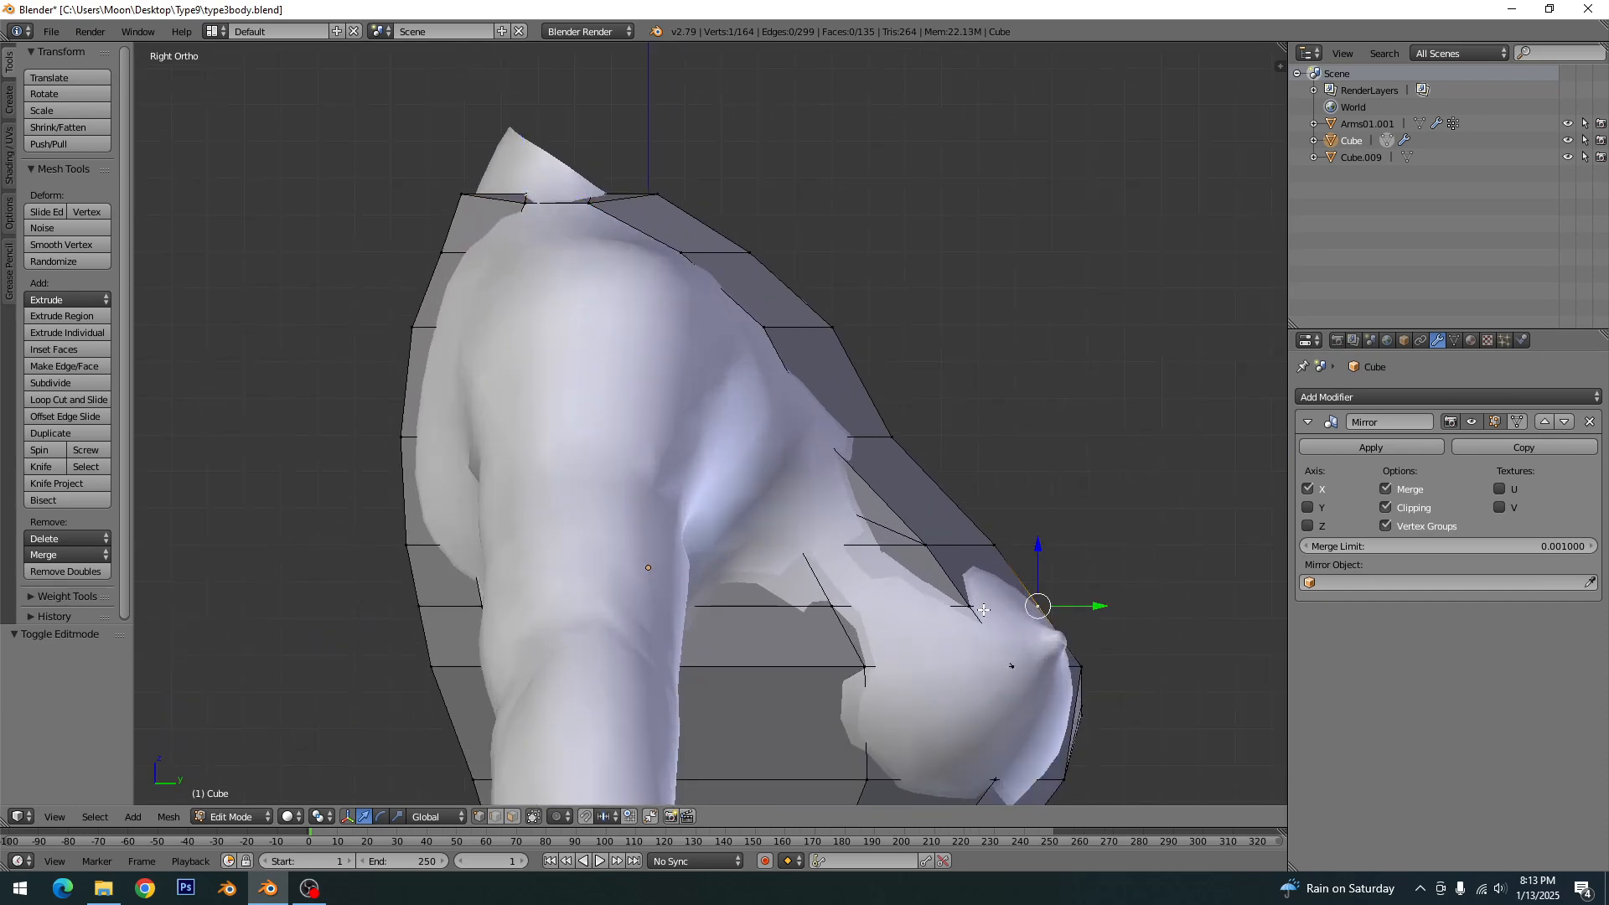
right_click(972, 605, "shift")
key("g")
key("y")
left_click(1070, 609)
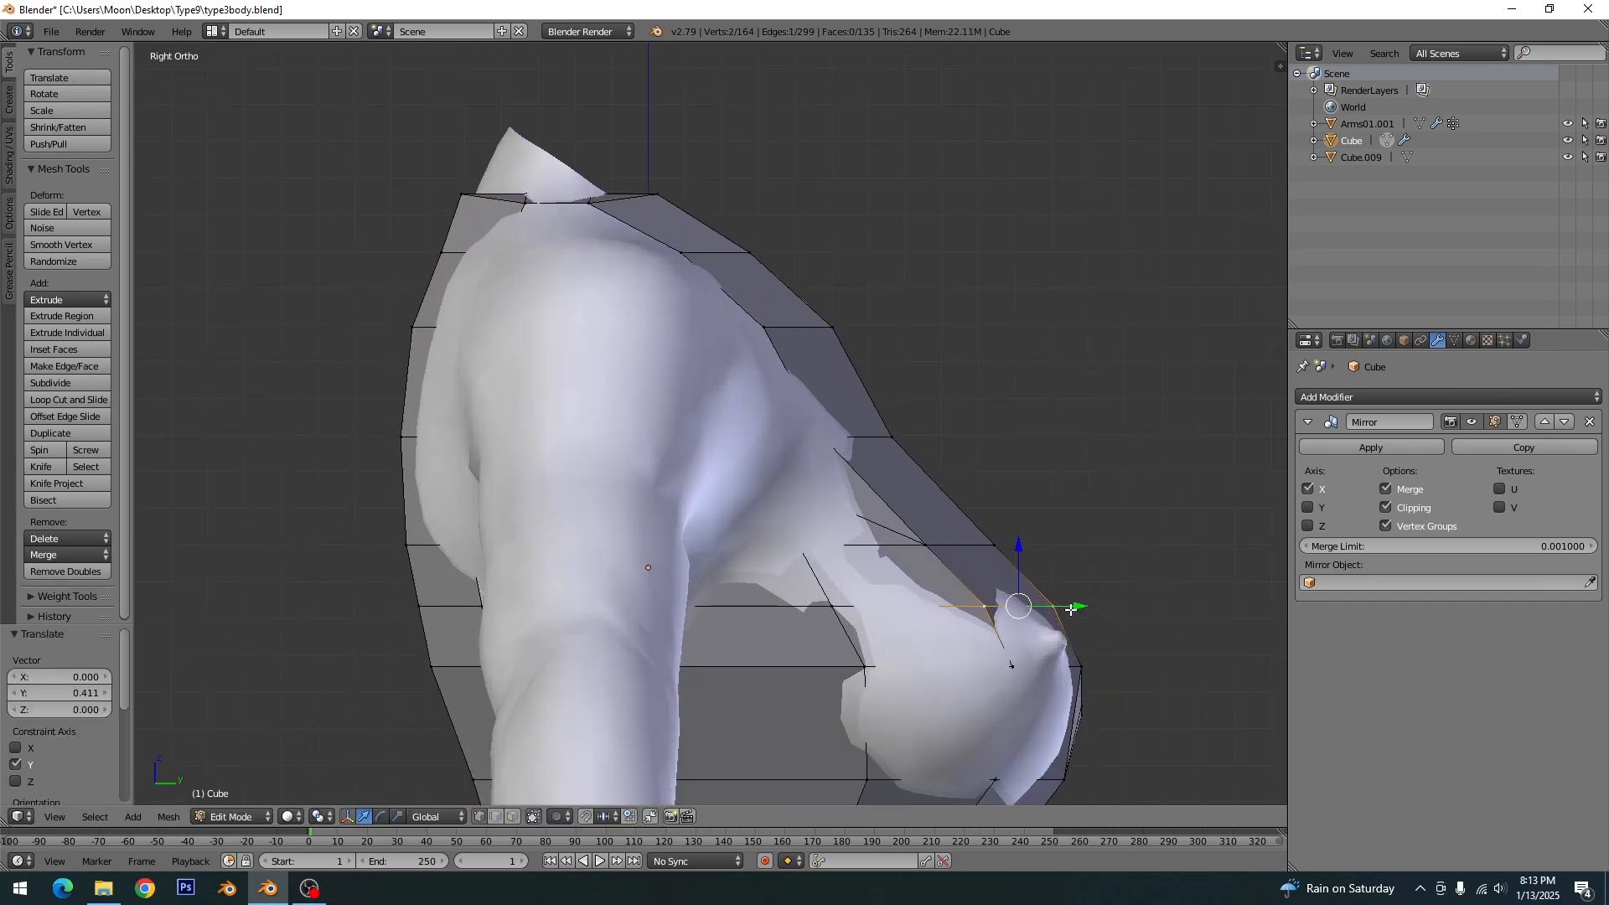
key("a")
- Lower two vertices in the row beneath the bust on the front of the dress
middle_click_drag(913, 668, 881, 498, "shift")
scroll(799, 563, "down", 5)
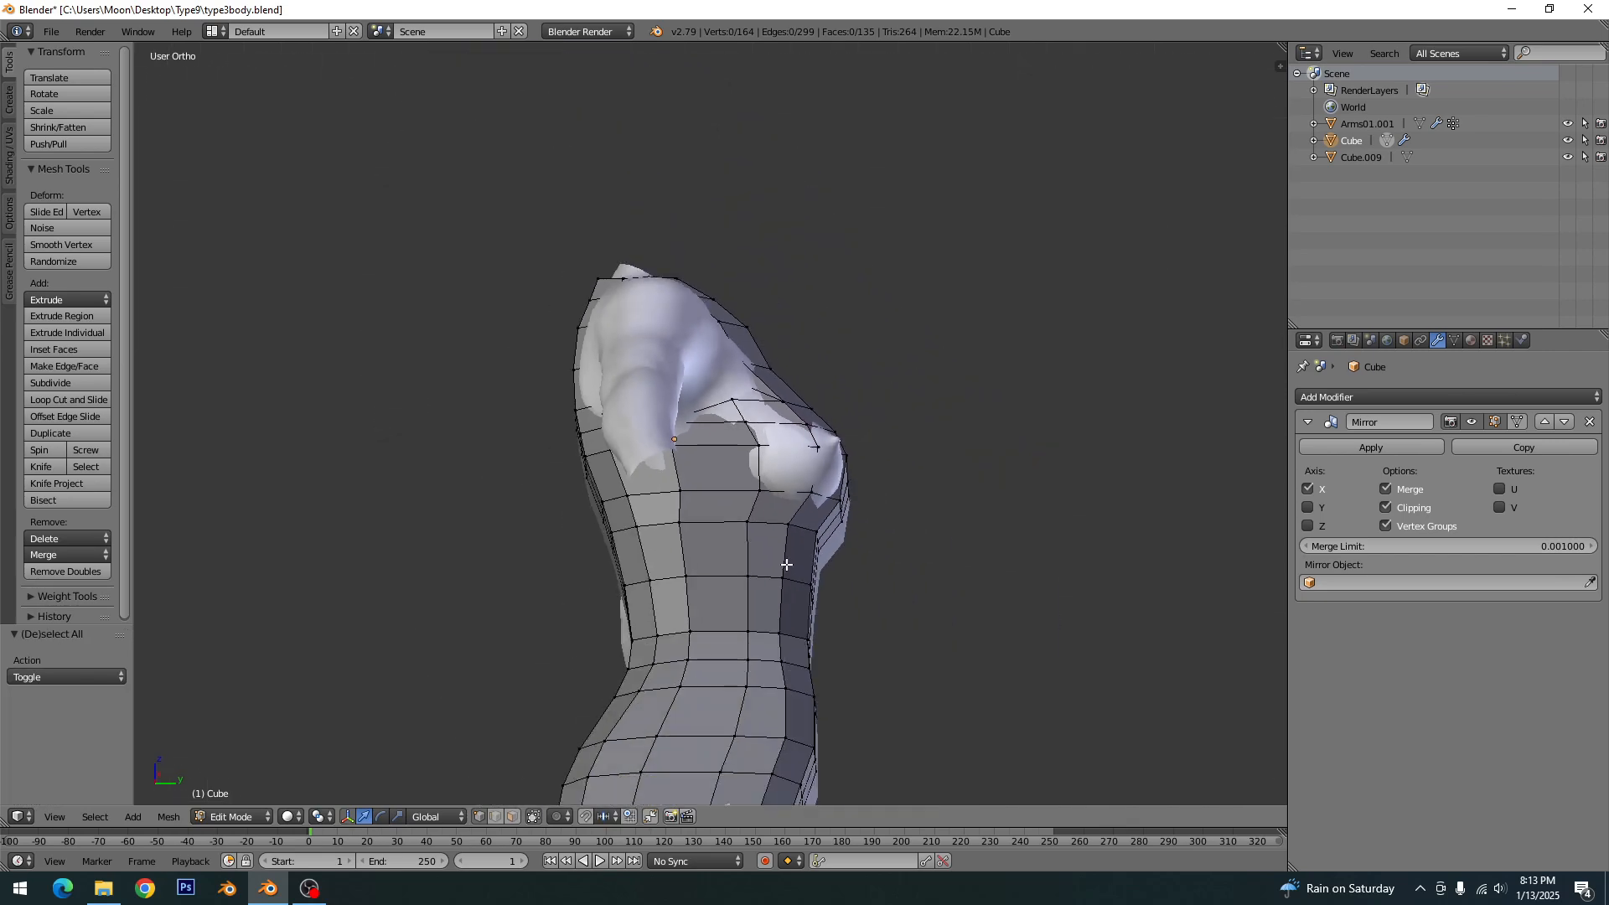
middle_click_drag(796, 553, 750, 543)
key("ctrl+KP_1")
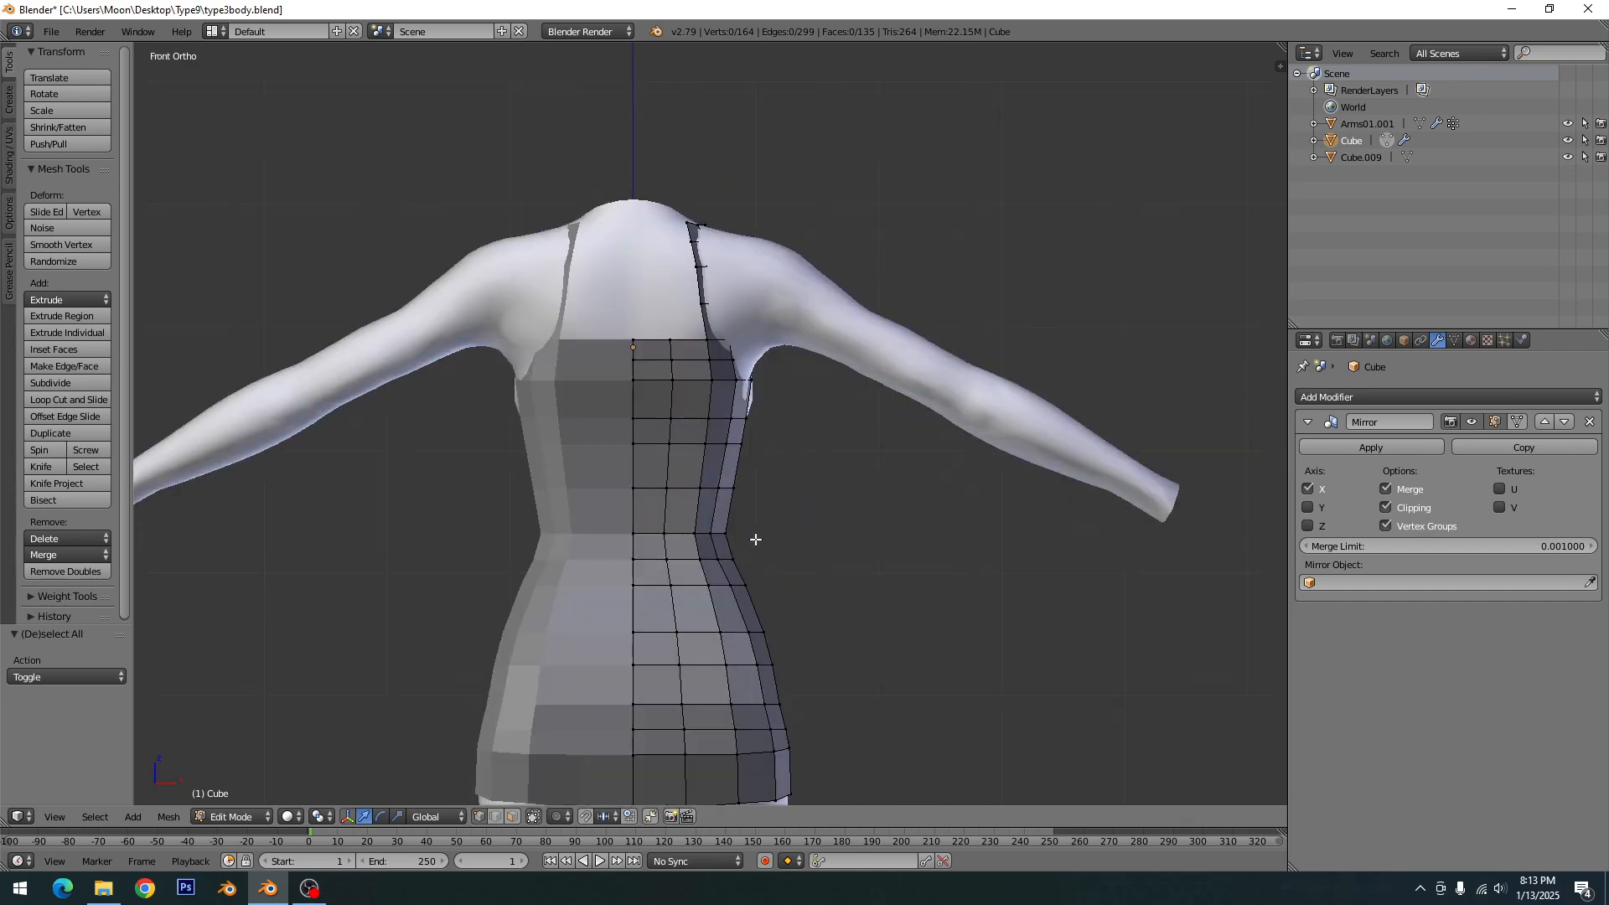
scroll(754, 536, "up", 4)
scroll(742, 511, "up", 3)
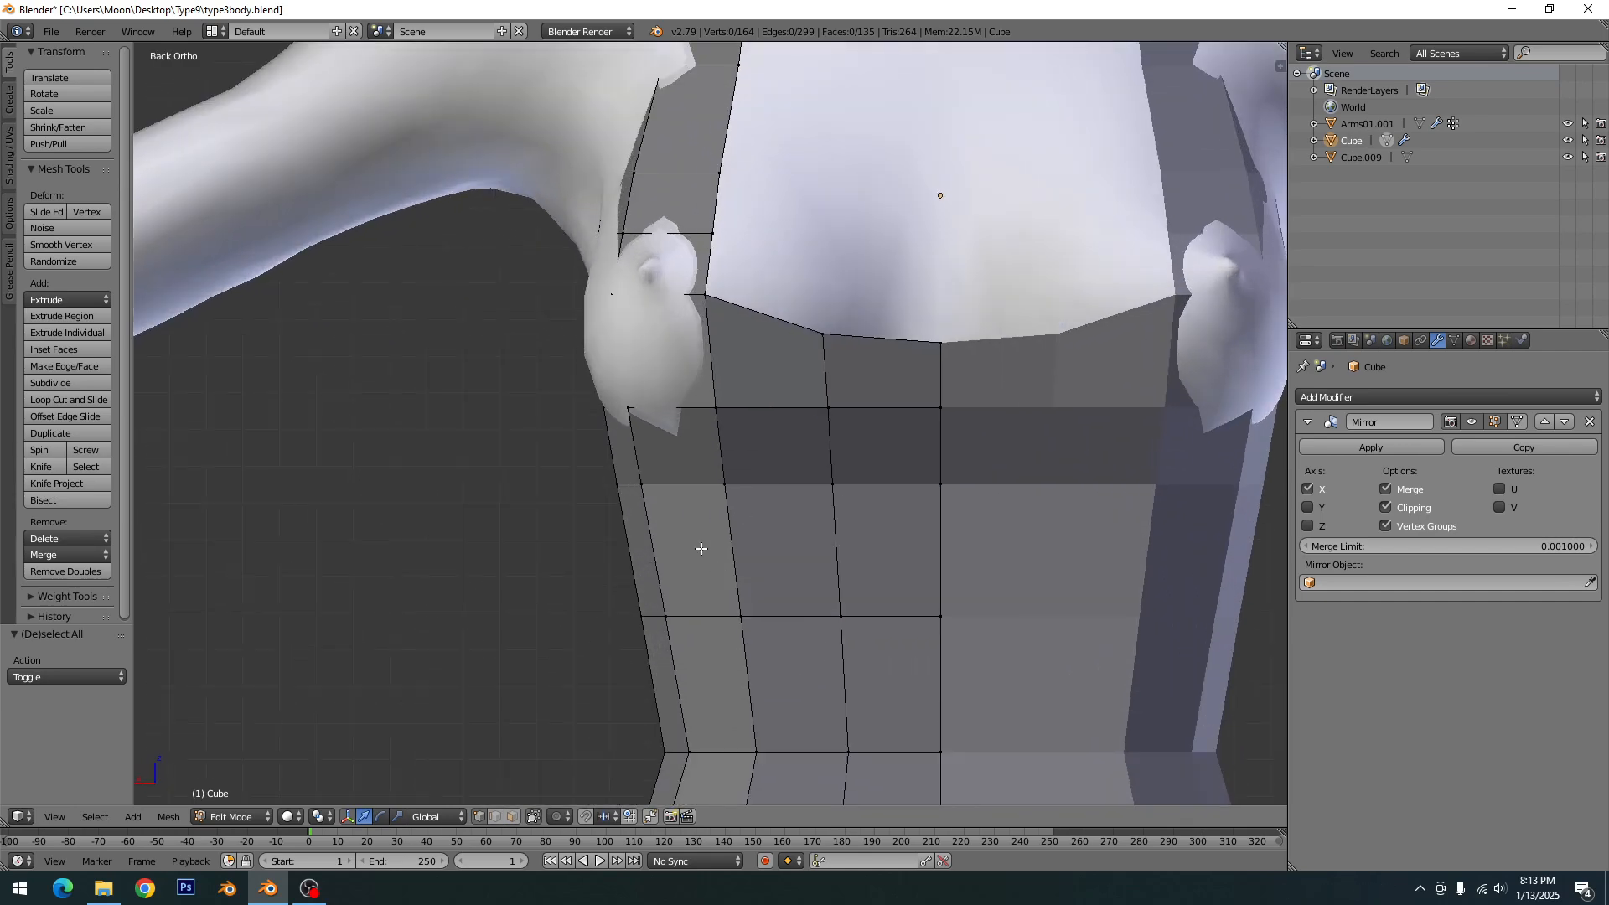
middle_click_drag(633, 414, 701, 447)
right_click(765, 429)
left_click_drag(768, 384, 768, 403)
right_click(876, 424)
left_click_drag(878, 380, 879, 388)
key("a")
- Knife-cut an edge line from the side vertex below the bust up to the armhole edge, and save the file
middle_click_drag(870, 531, 972, 517)
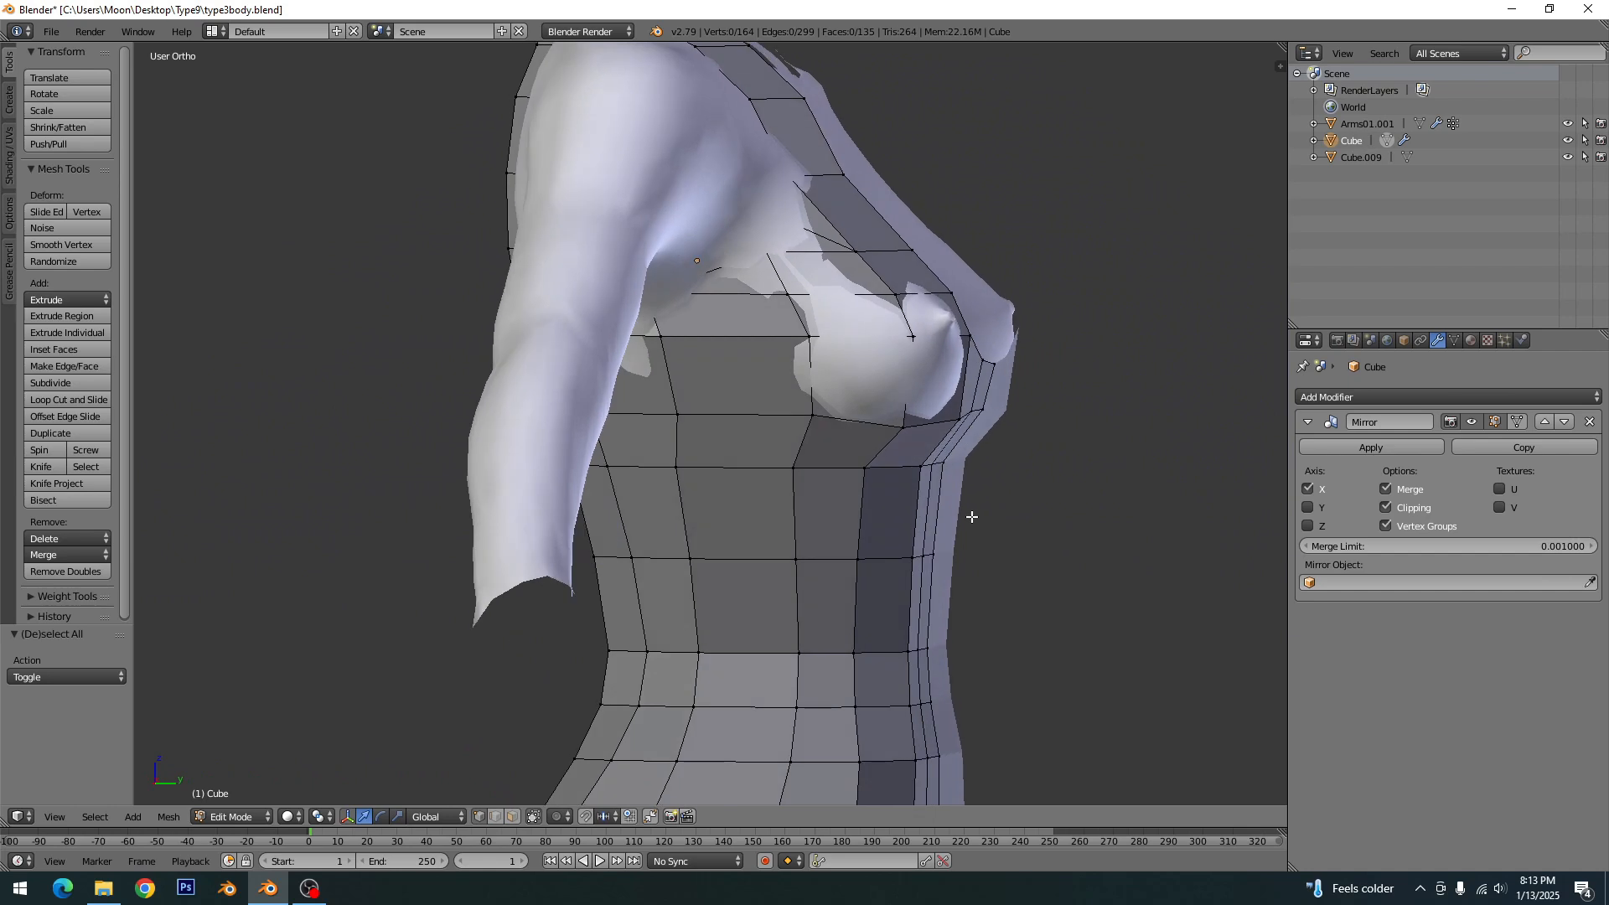
key("KP_3")
key("k")
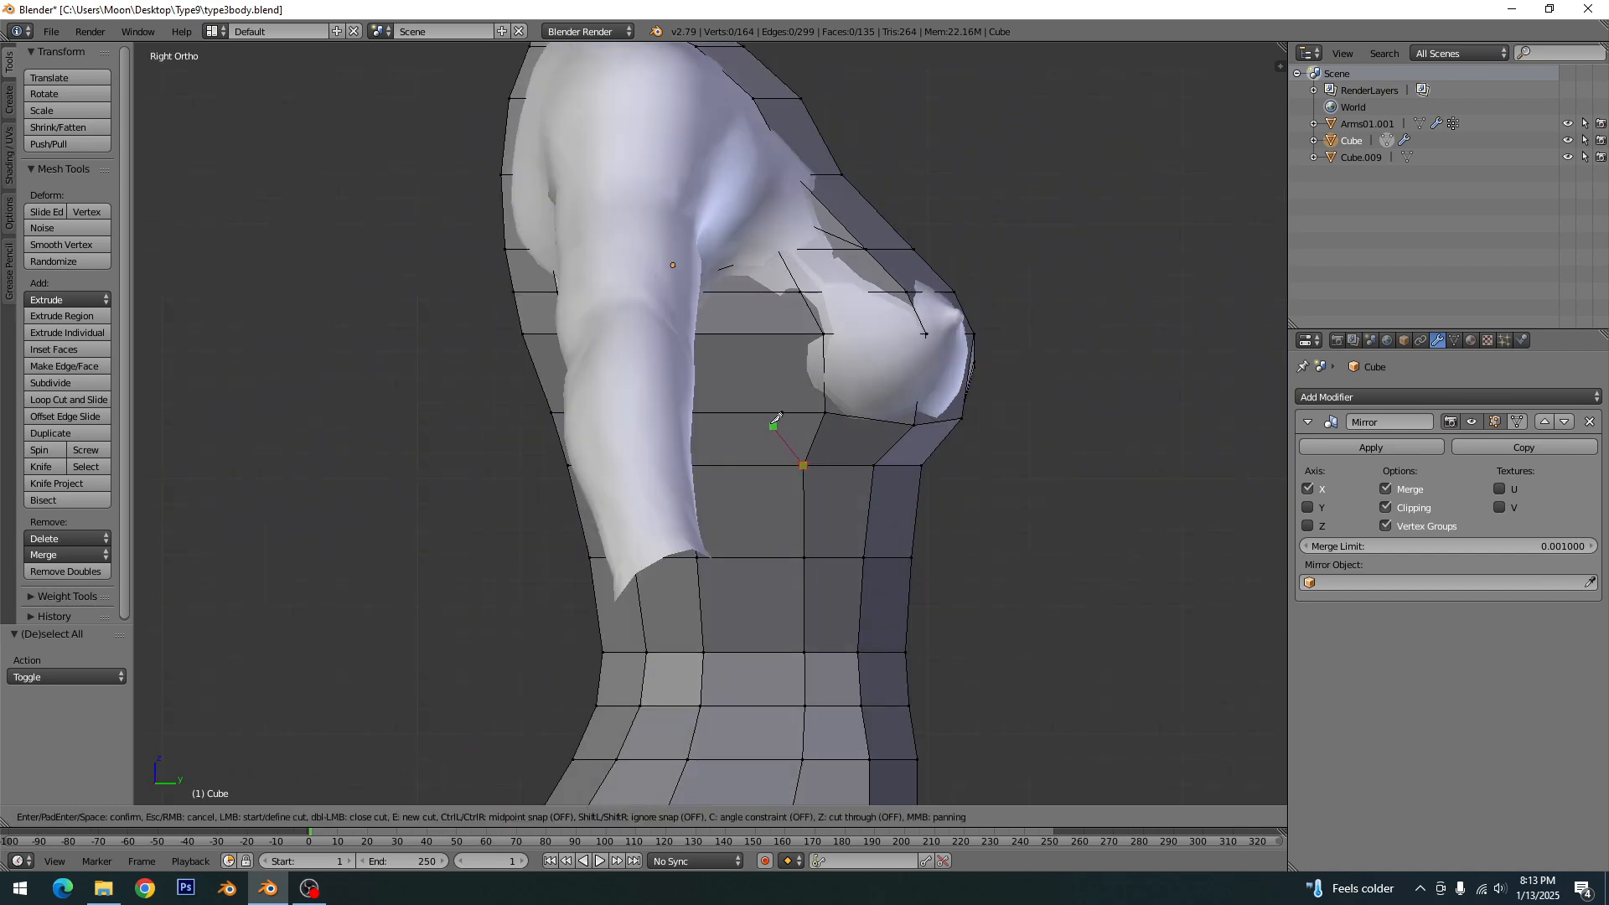
left_click(727, 334)
key("Return")
key("a")
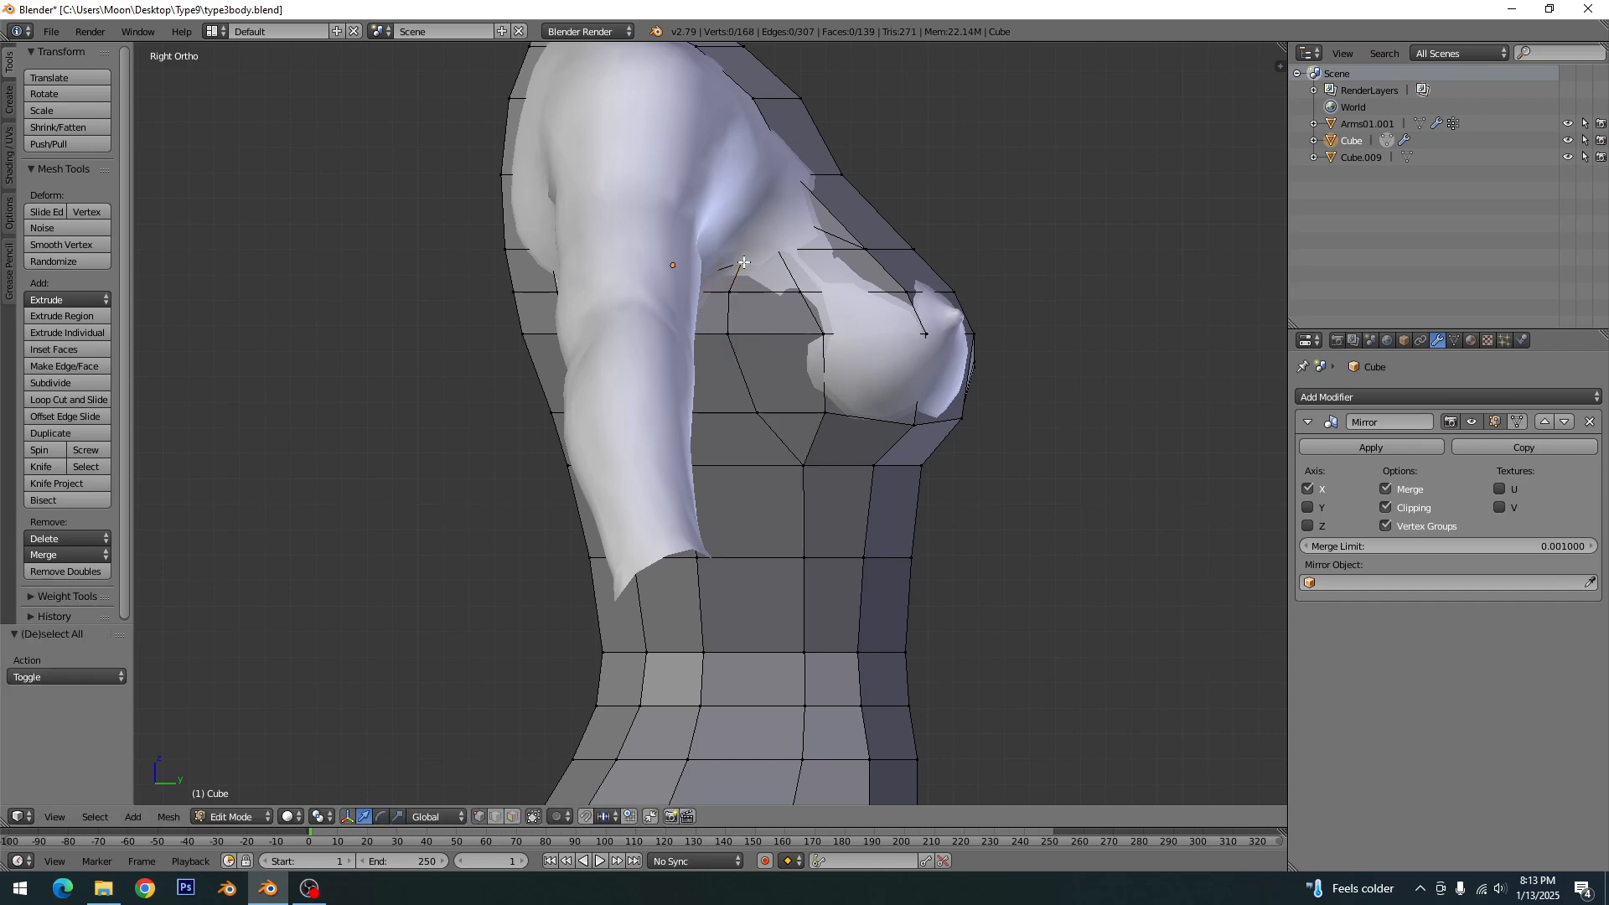
middle_click_drag(872, 450, 765, 472)
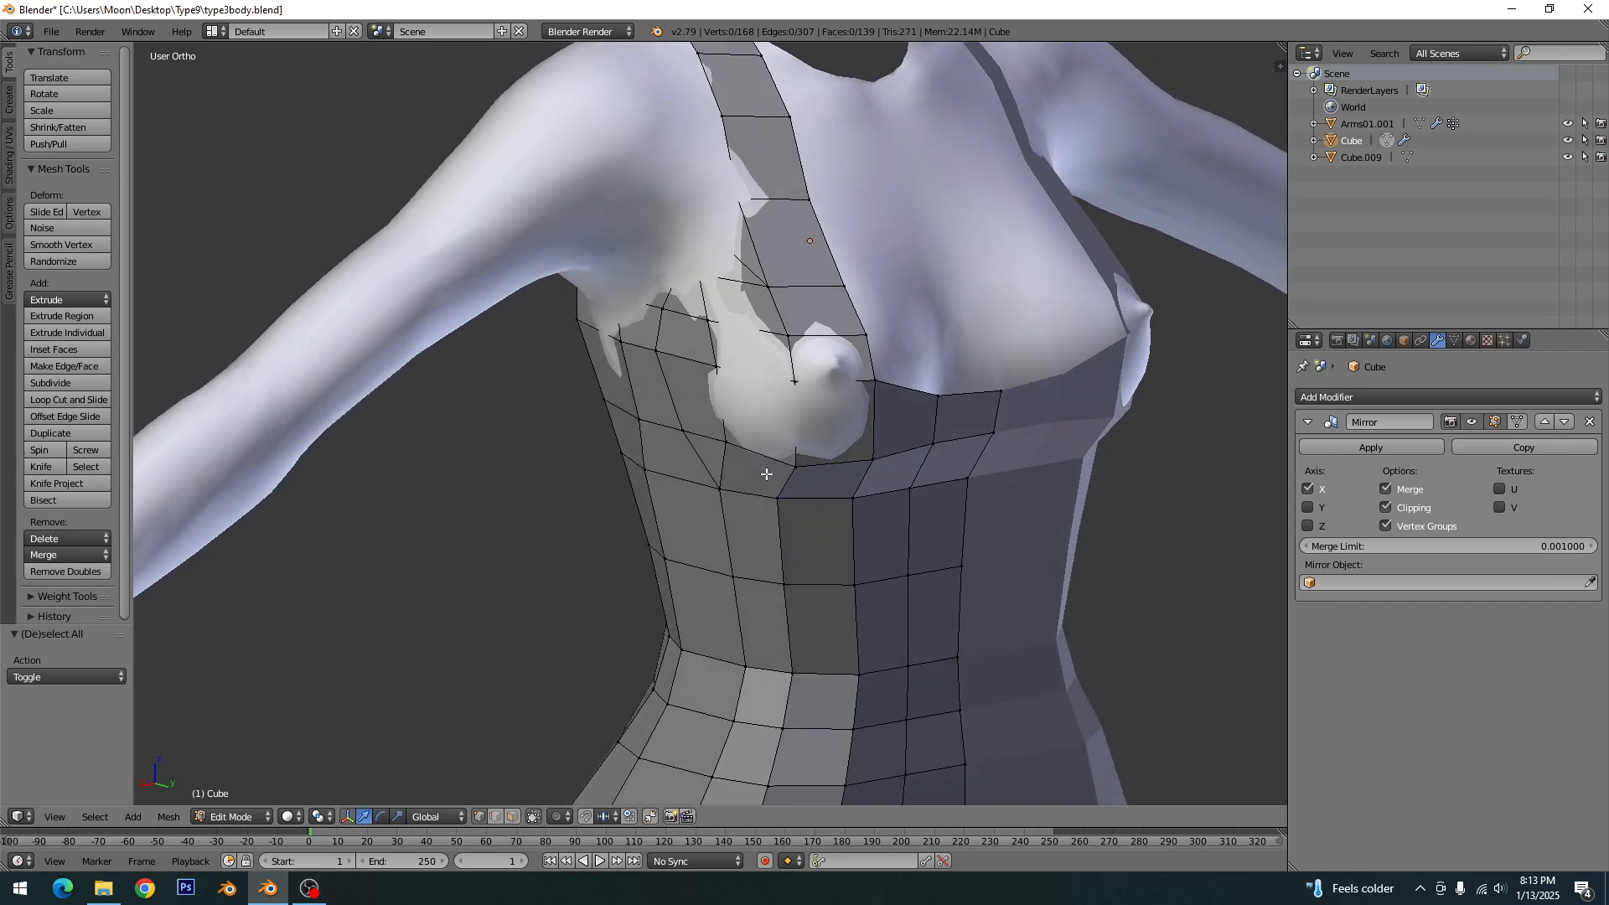
key("ctrl+s")
left_click(765, 476)
scroll(764, 468, "down", 2)
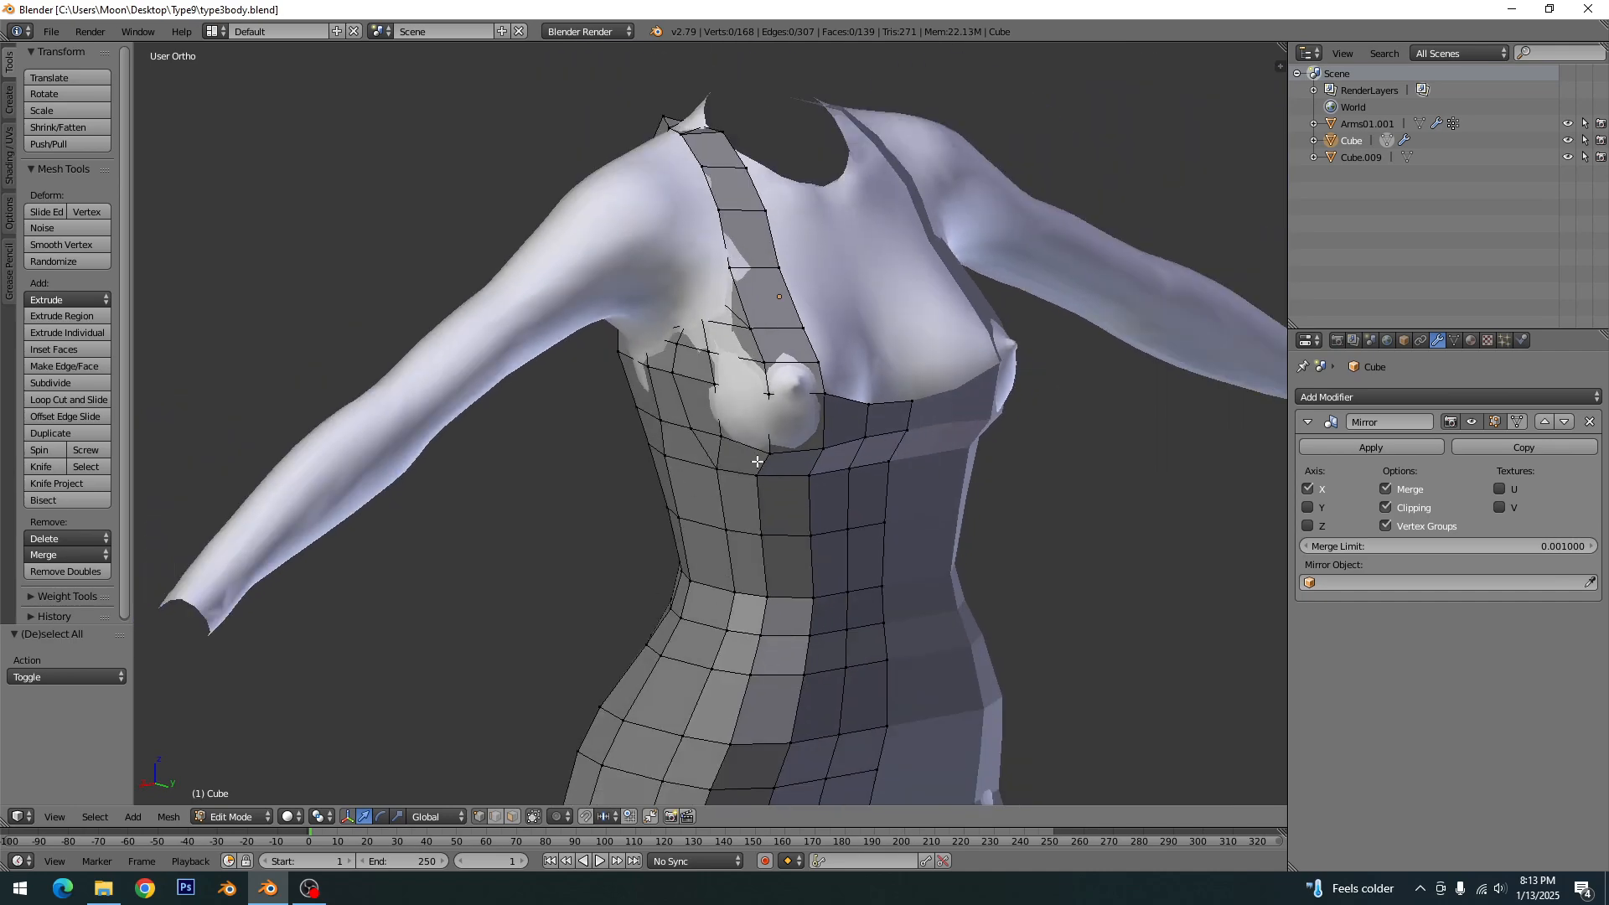
- Lower the middle vertices of the back neckline and the row below it to curve the back neckline downward
key("KP_1")
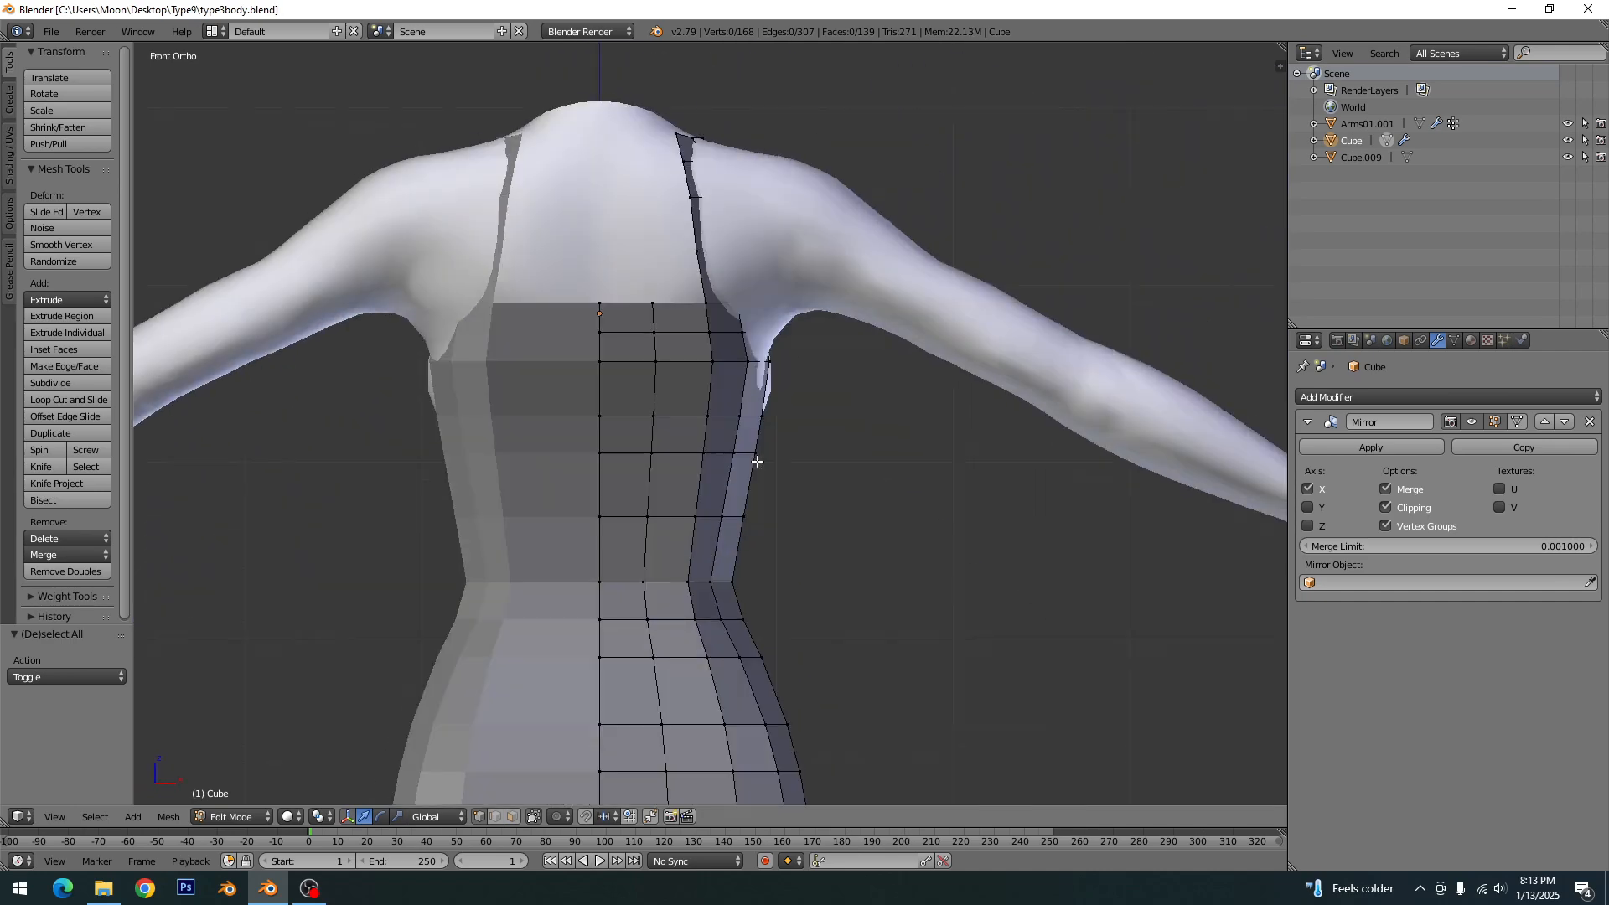
scroll(712, 412, "up", 3)
right_click(611, 219)
right_click(614, 276, "shift")
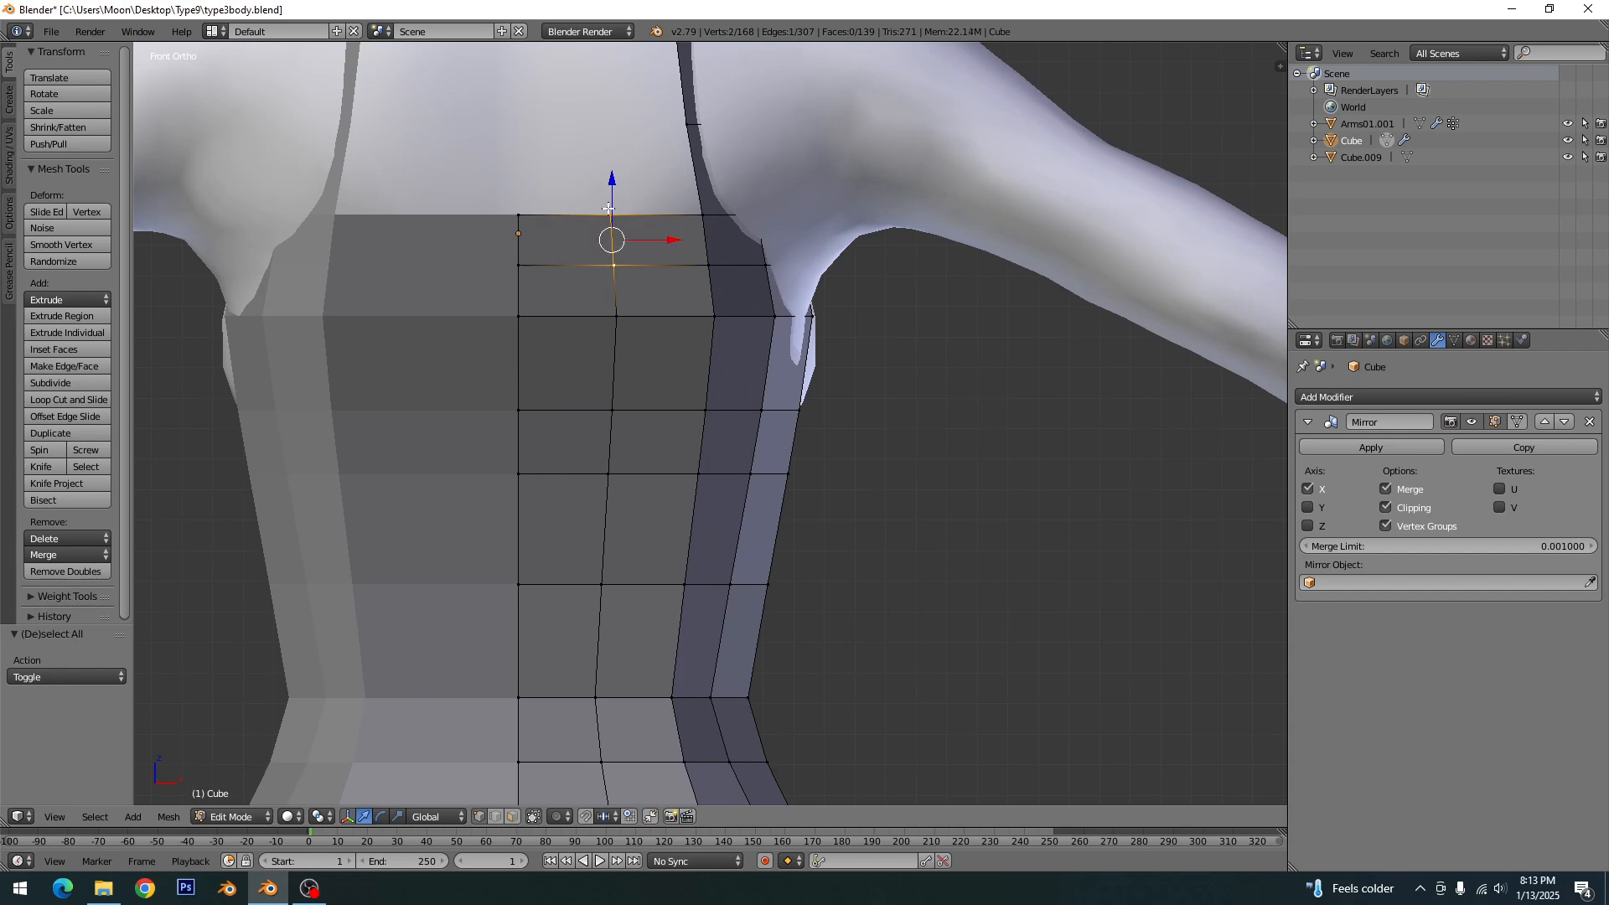
left_click_drag(613, 184, 523, 219)
right_click(518, 266)
right_click(518, 216, "shift")
key("a")
scroll(636, 338, "down", 2)
- Move the vertex where the back neckline meets the strap slightly inward along X
middle_click_drag(690, 311, 663, 390, "shift")
scroll(663, 389, "up", 2)
right_click(652, 332)
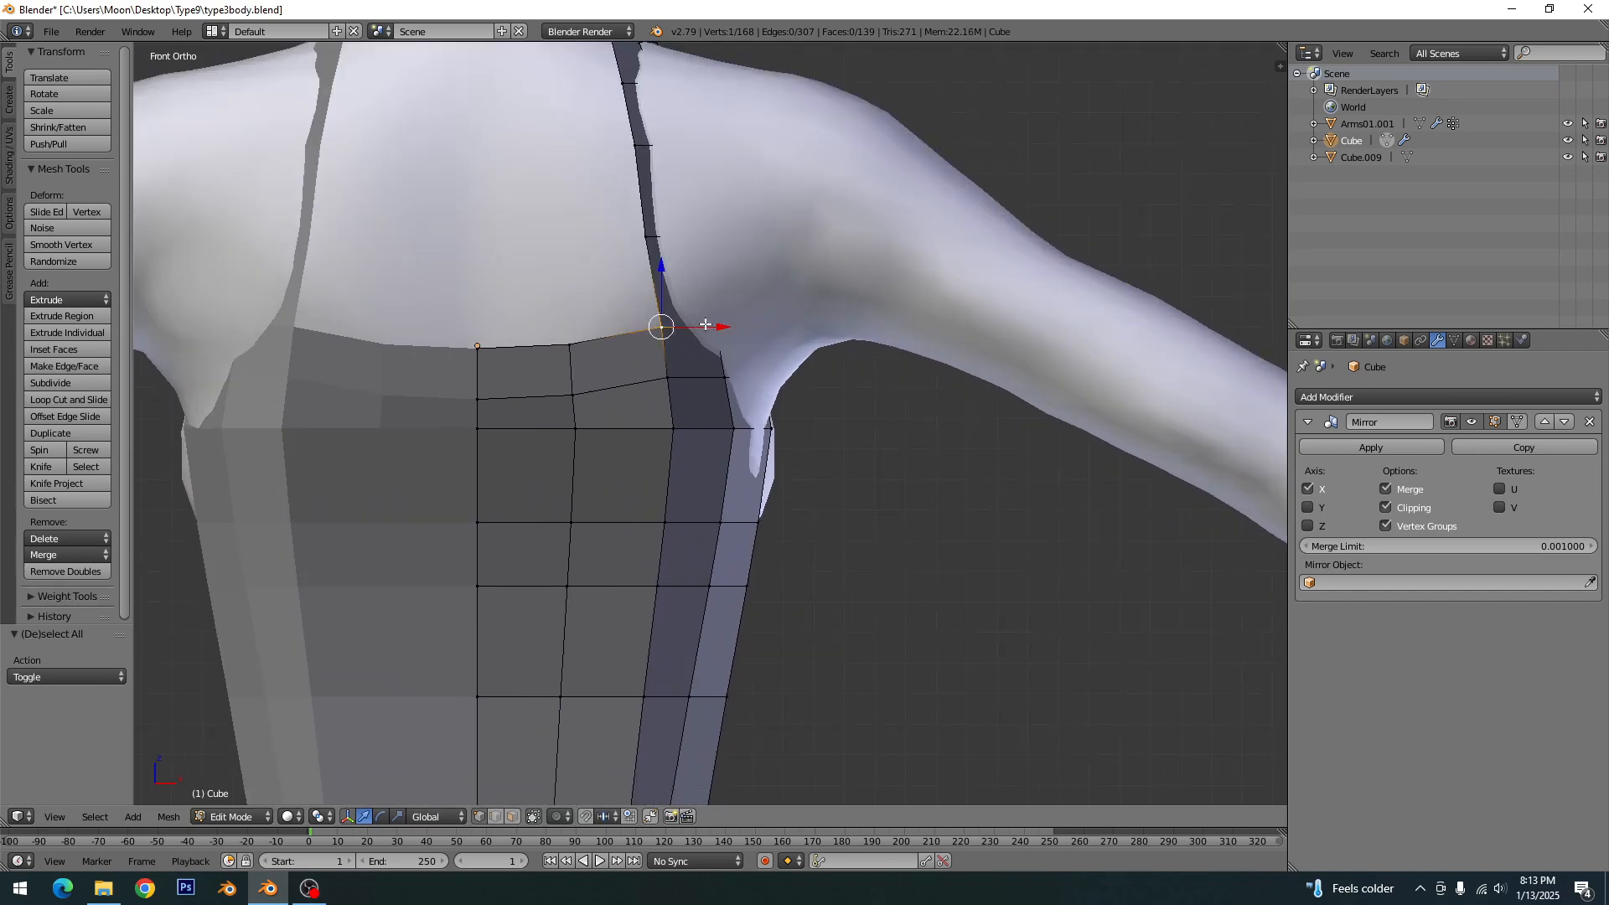
left_click_drag(706, 325, 683, 321)
key("a")
- Nudge the vertices up the back shoulder strap inward one by one to refine the strap's shape
middle_click_drag(729, 399, 610, 359)
right_click(608, 359)
left_click_drag(634, 351, 616, 356)
right_click(586, 278)
left_click_drag(589, 264, 574, 267)
middle_click_drag(575, 267, 567, 430, "shift")
right_click(543, 341)
left_click_drag(570, 327, 559, 328)
middle_click_drag(559, 327, 550, 456, "shift")
right_click(559, 401)
middle_click_drag(561, 402, 536, 483)
left_click_drag(576, 444, 539, 449)
- Raise the shoulder-top strap vertex about 0.412 along Z so that the strap clears the body
key("a")
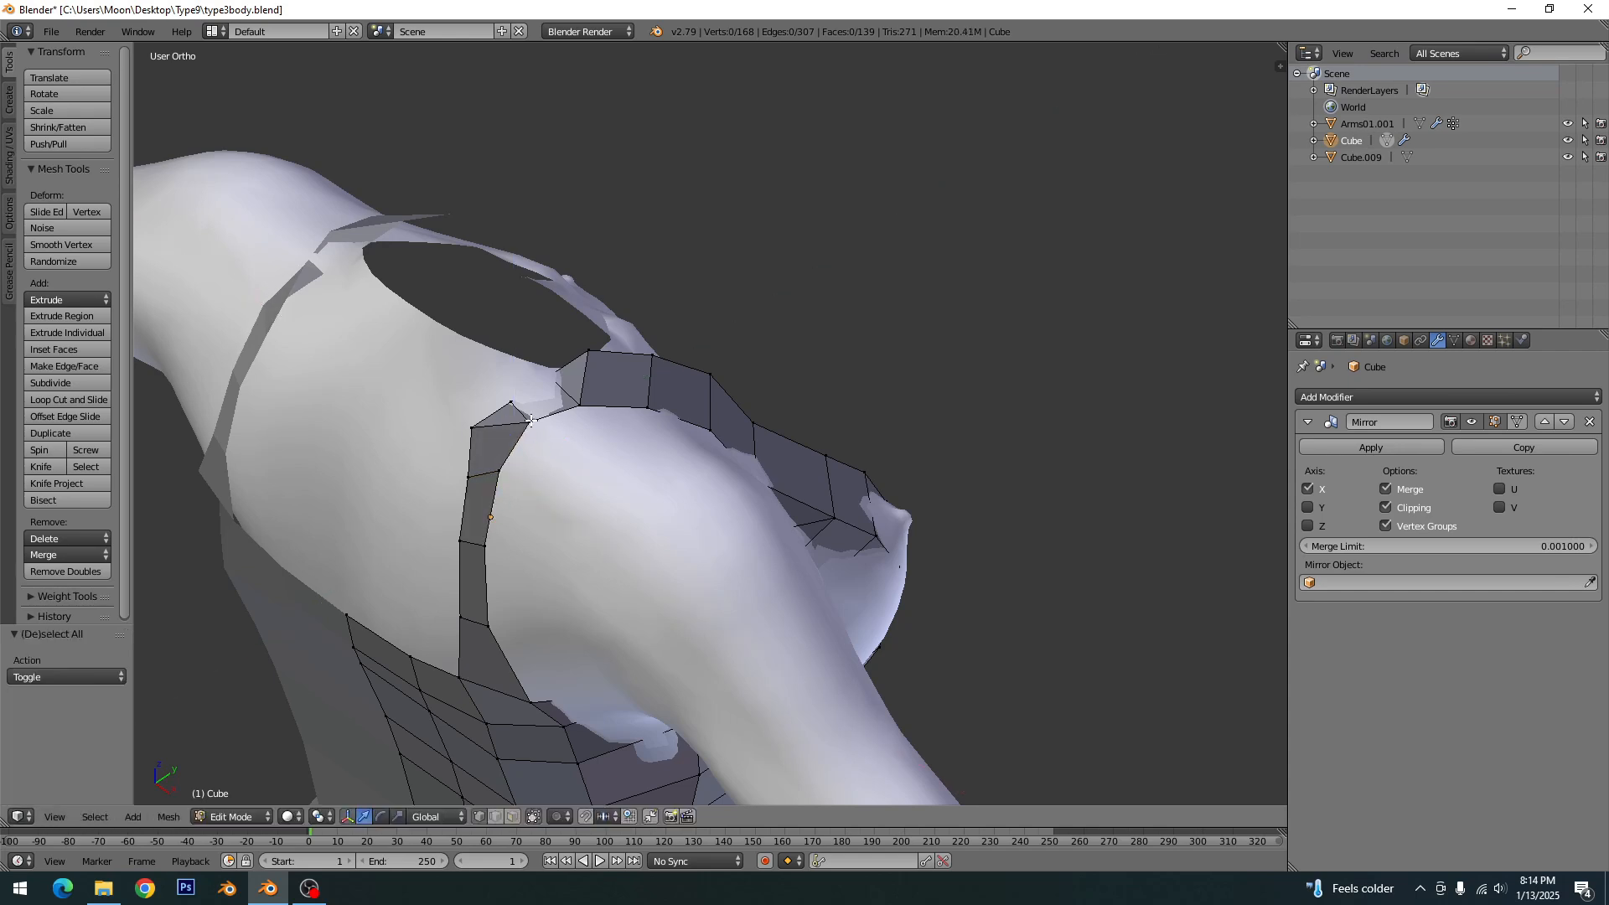
right_click(531, 420)
left_click_drag(559, 395, 544, 348)
right_click(550, 377)
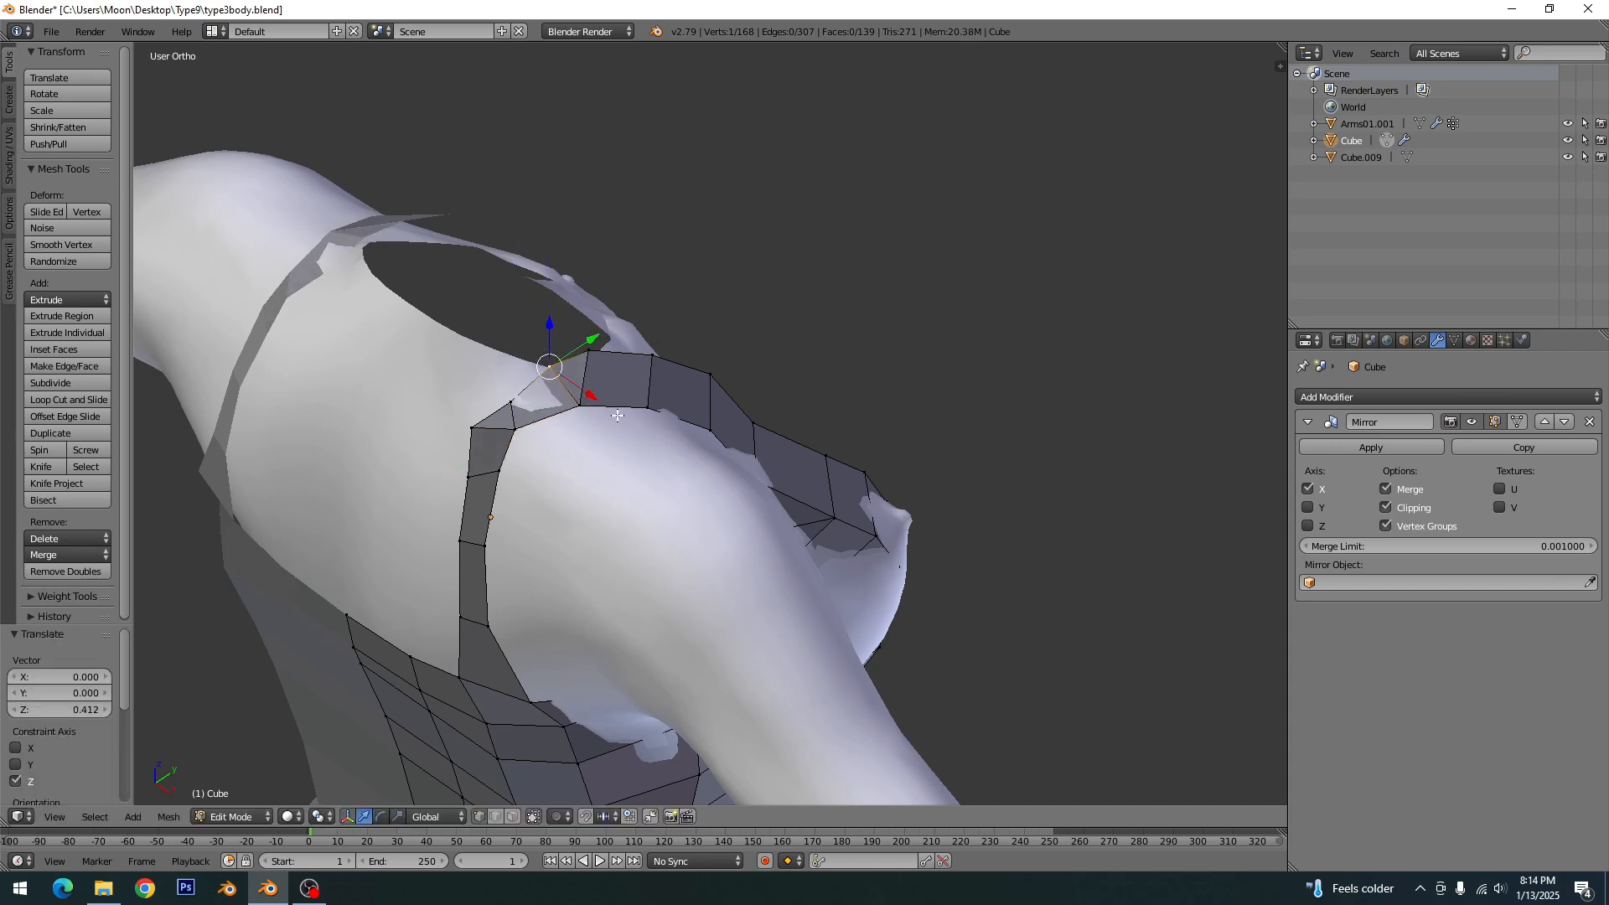
- Shift the upper vertex of the back strap about 0.650 along Y and reposition the inner vertex below it to even the strap's width
key("KP_3")
scroll(589, 394, "up", 3)
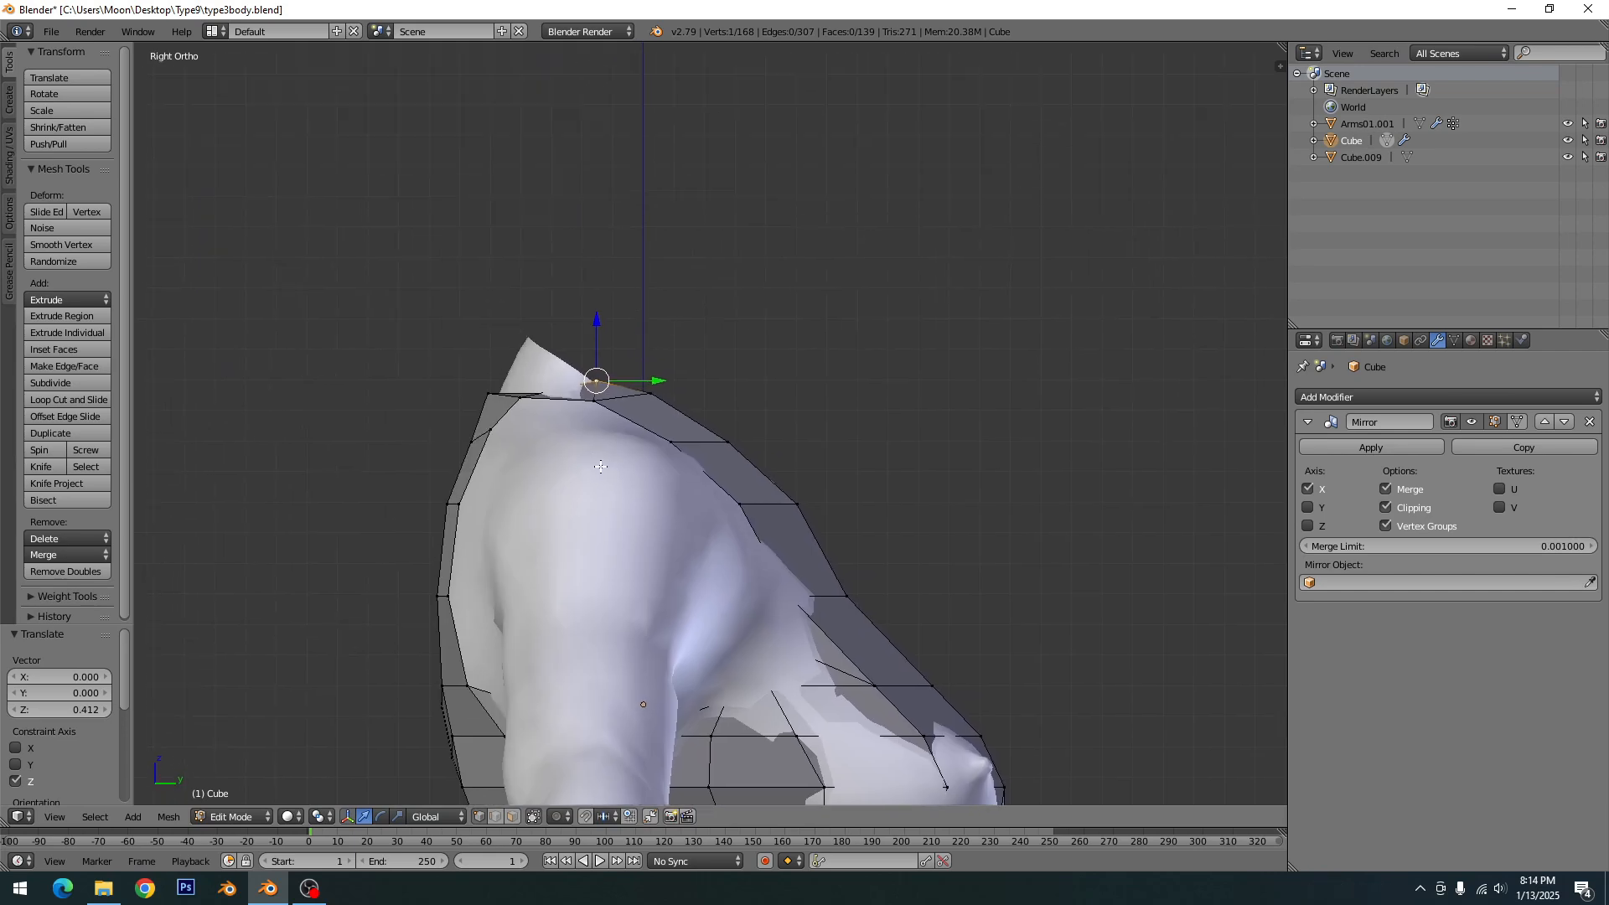
right_click(325, 376)
key("g")
key("y")
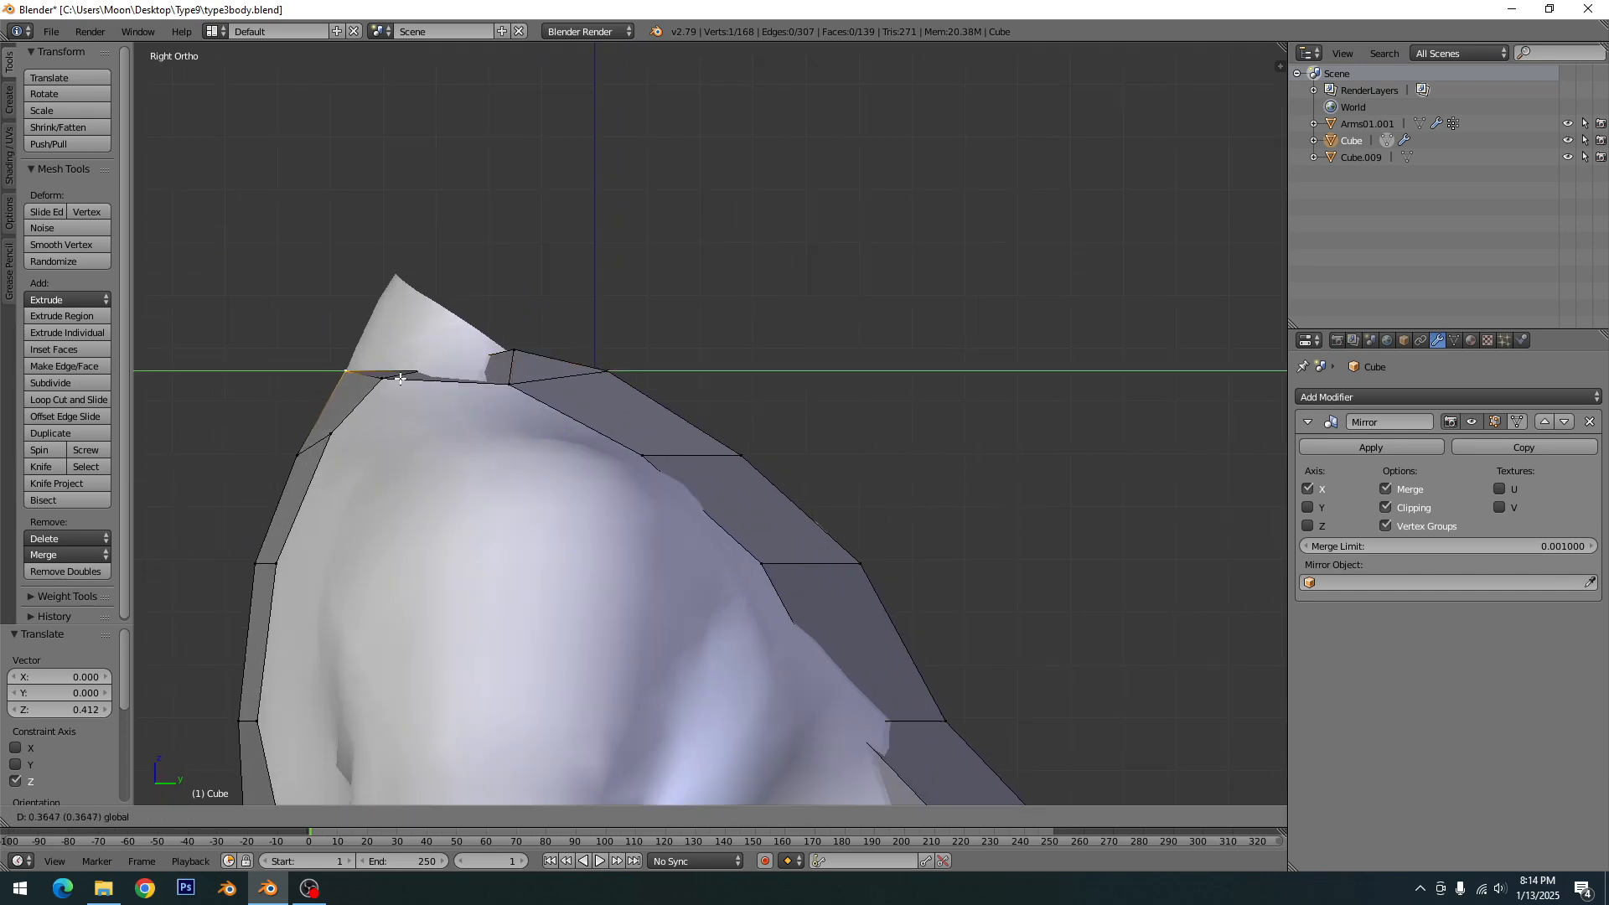
left_click(414, 382)
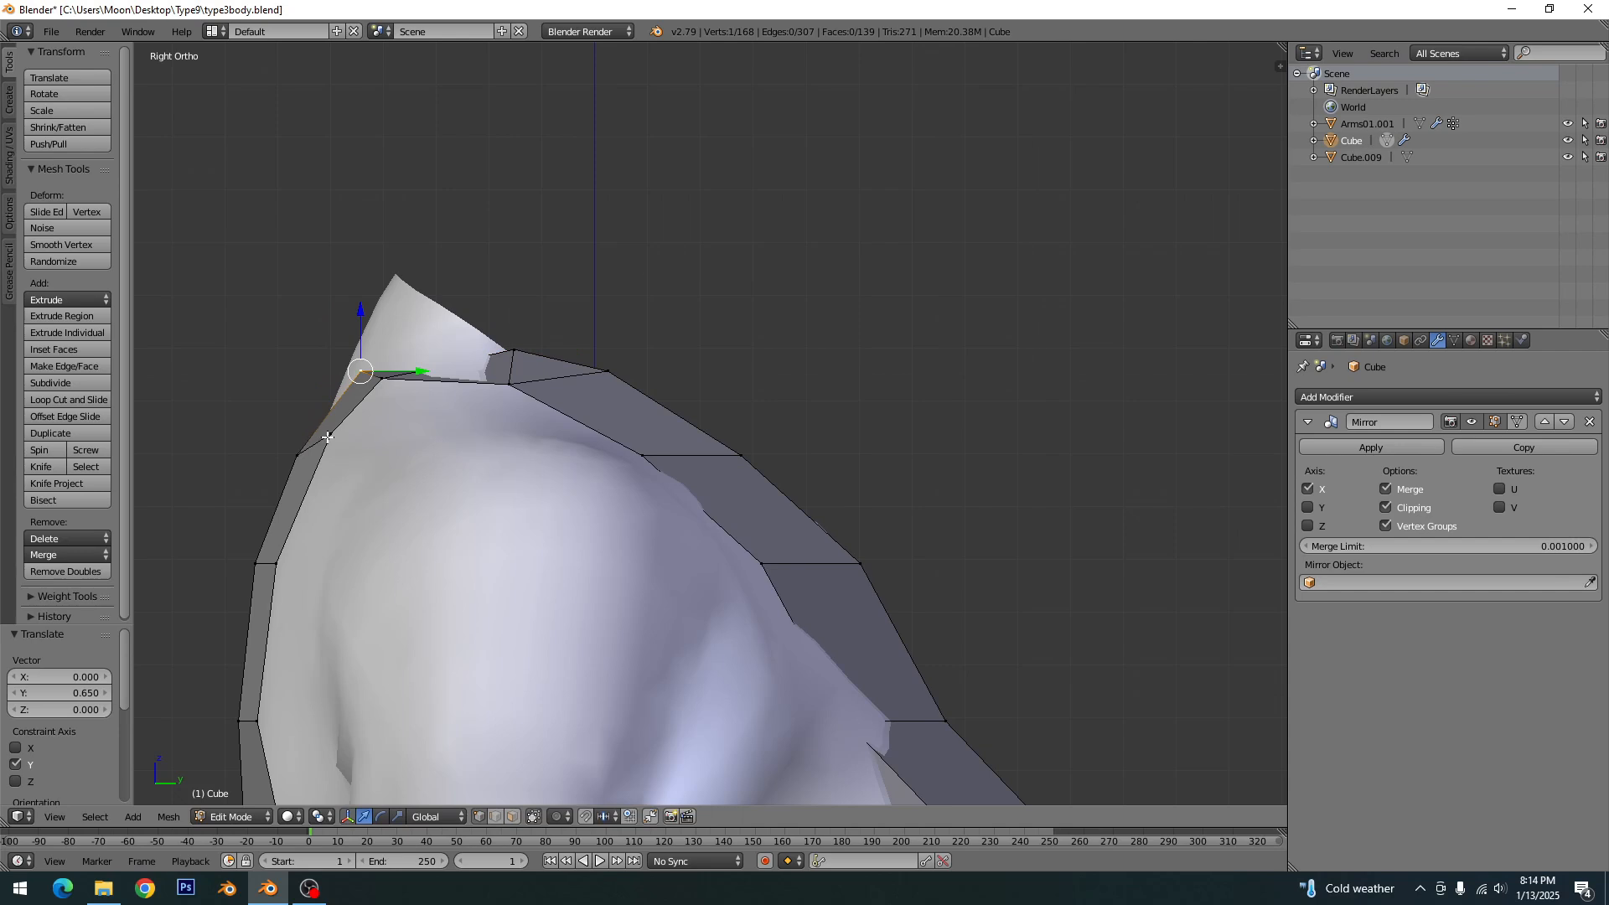
right_click(327, 437)
key("g")
left_click(321, 458)
key("a")
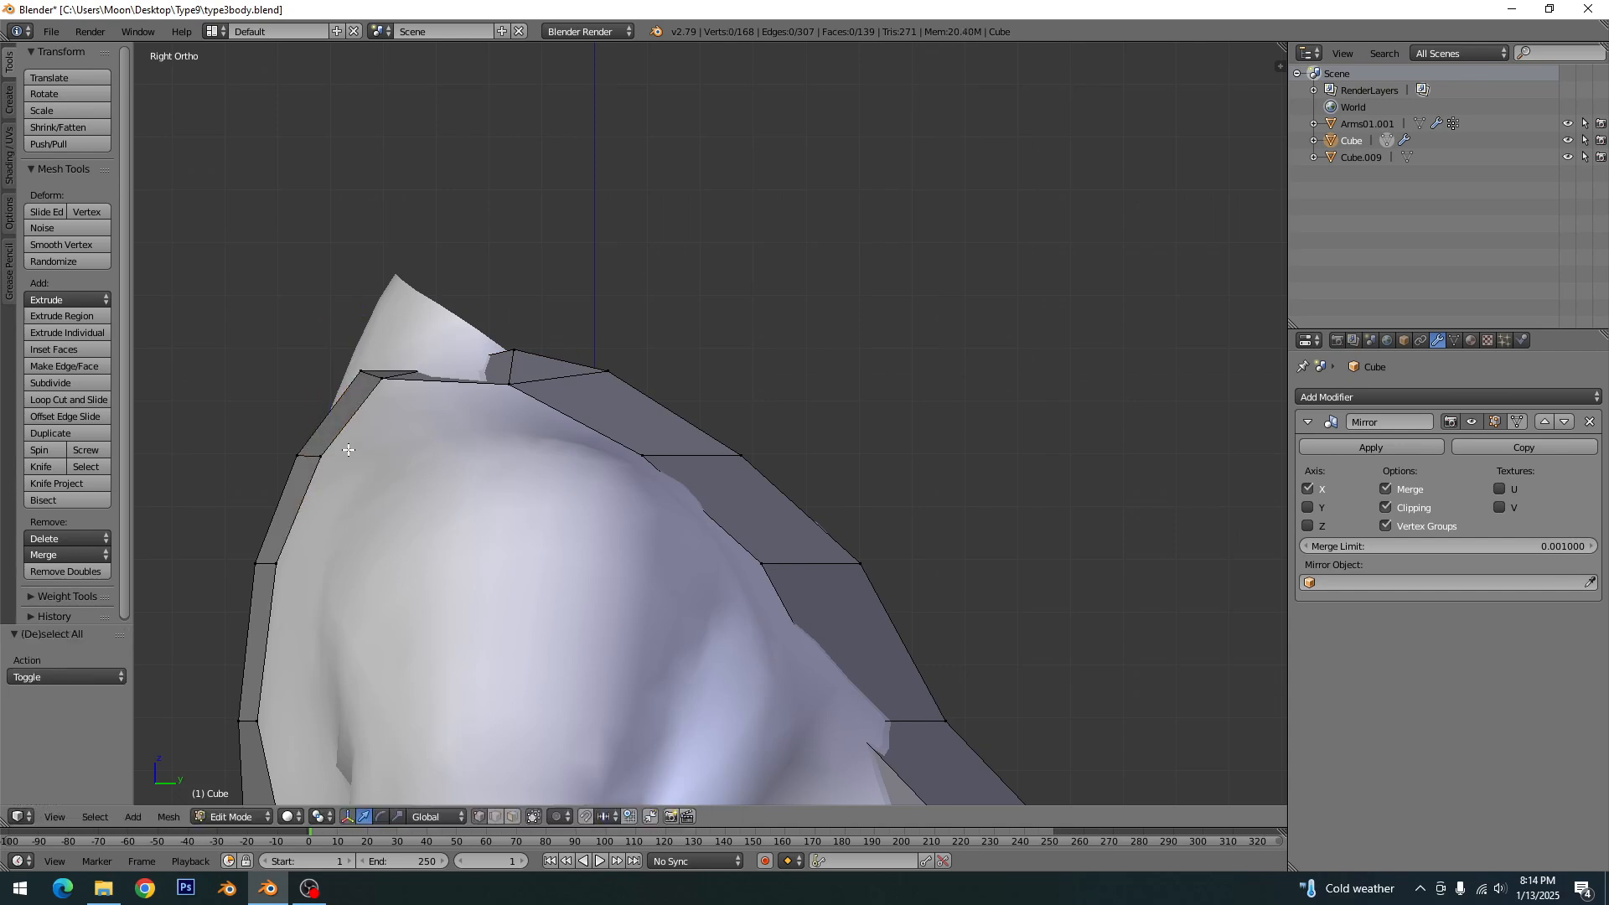
- Move the armhole-edge vertices from the shoulder top down the front strap towards its neckline edge to narrow the strap
right_click(510, 385)
key("g")
left_click(524, 354)
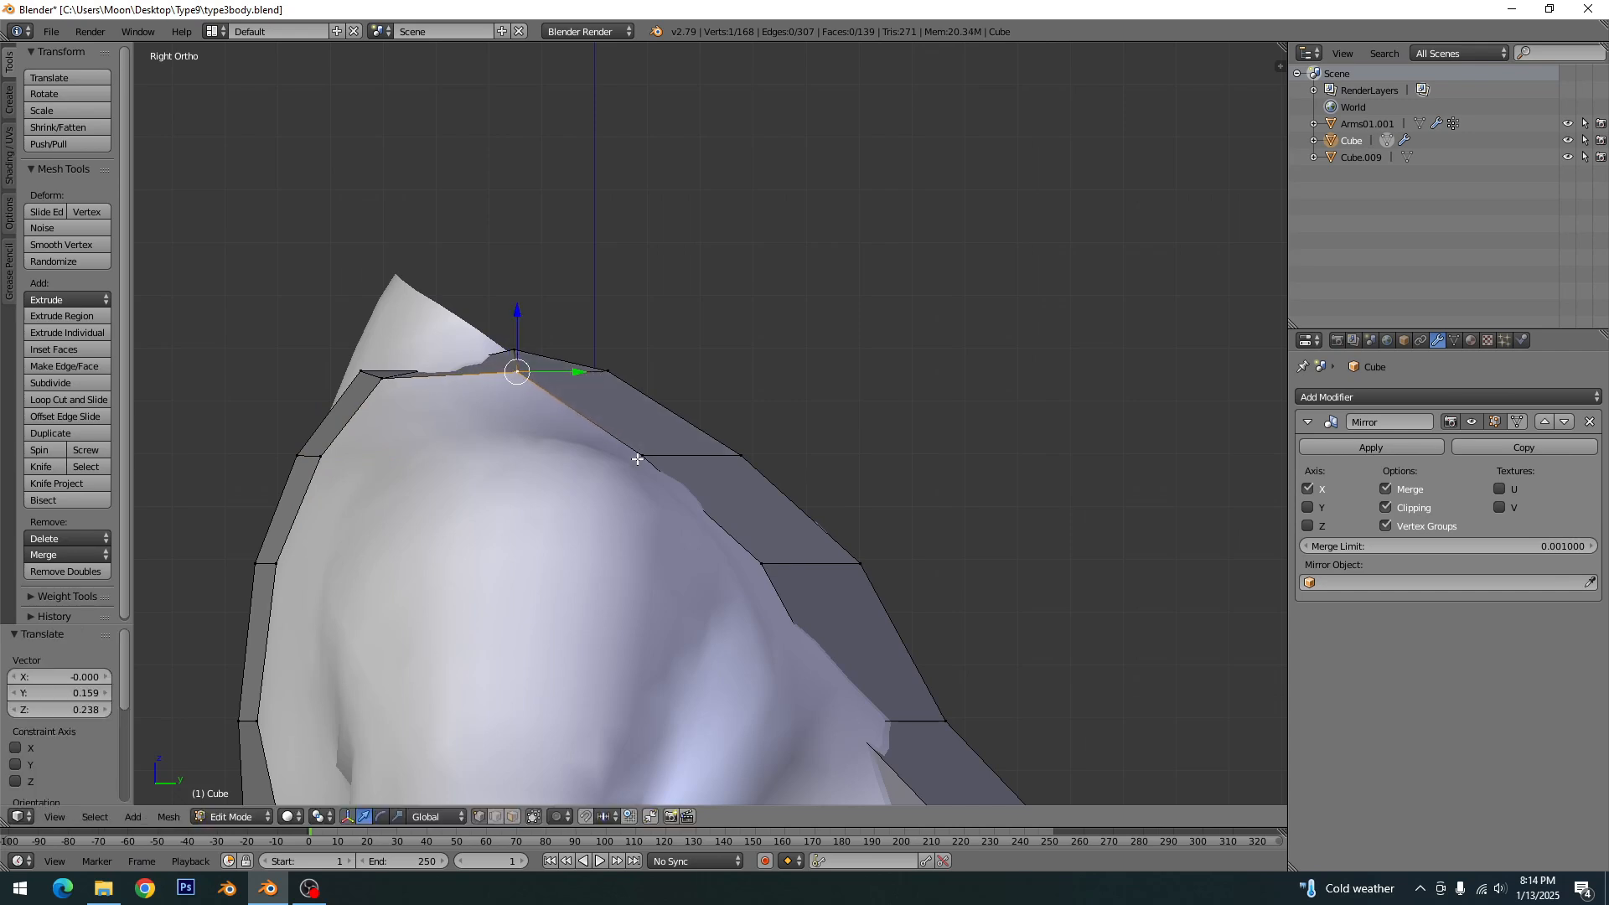
right_click_drag(637, 459, 716, 460)
right_click(762, 564)
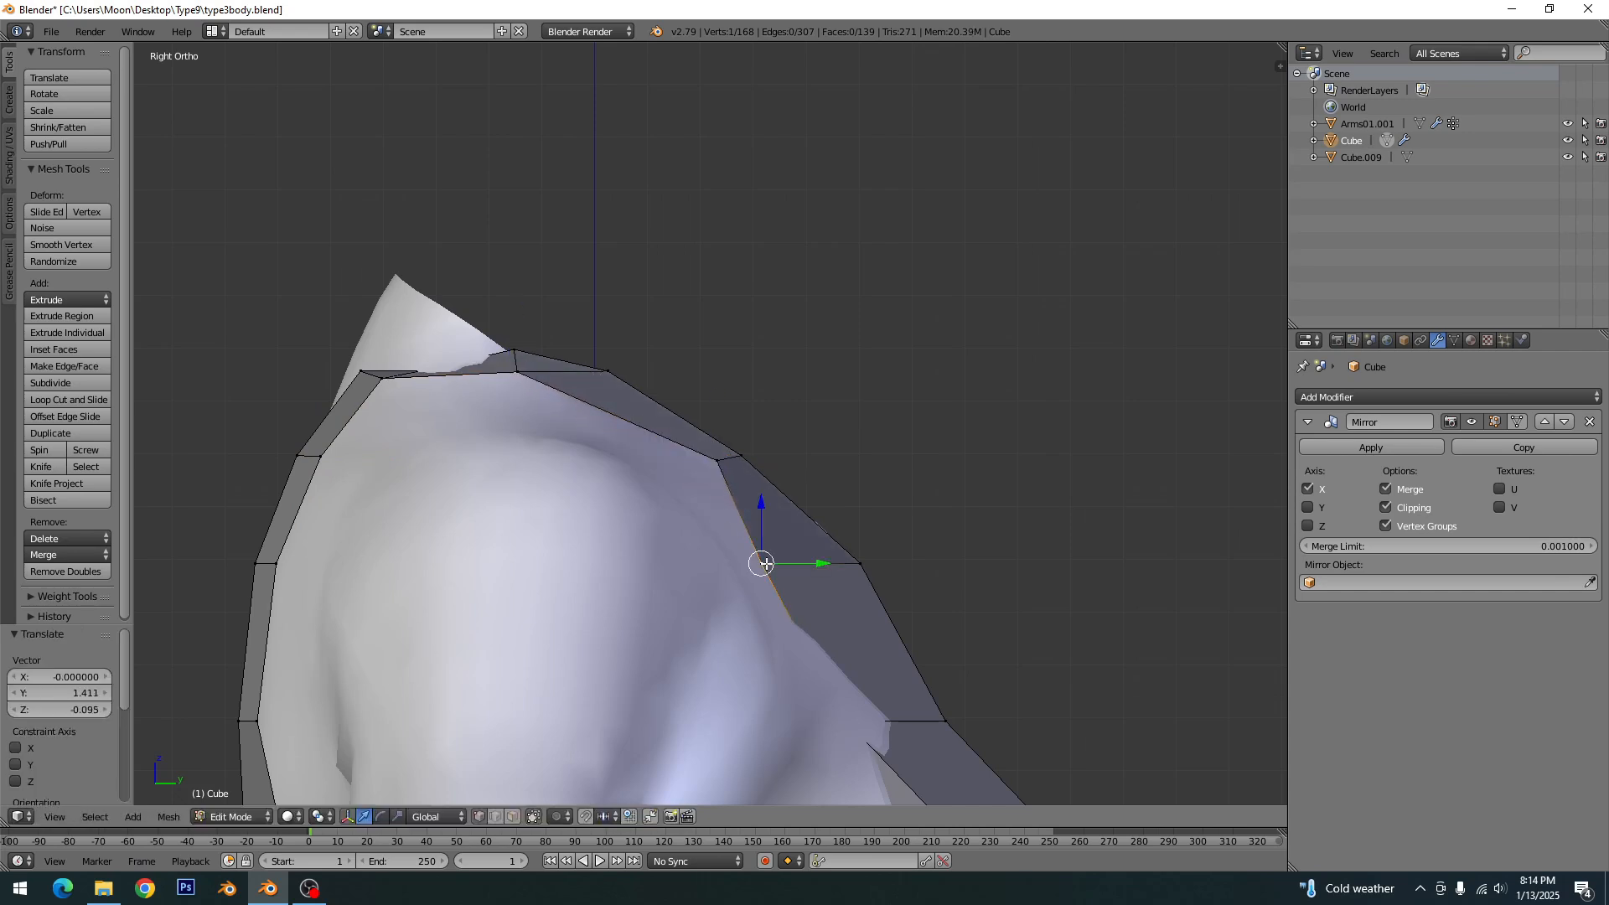
key("g")
left_click(855, 569)
right_click(853, 708)
key("g")
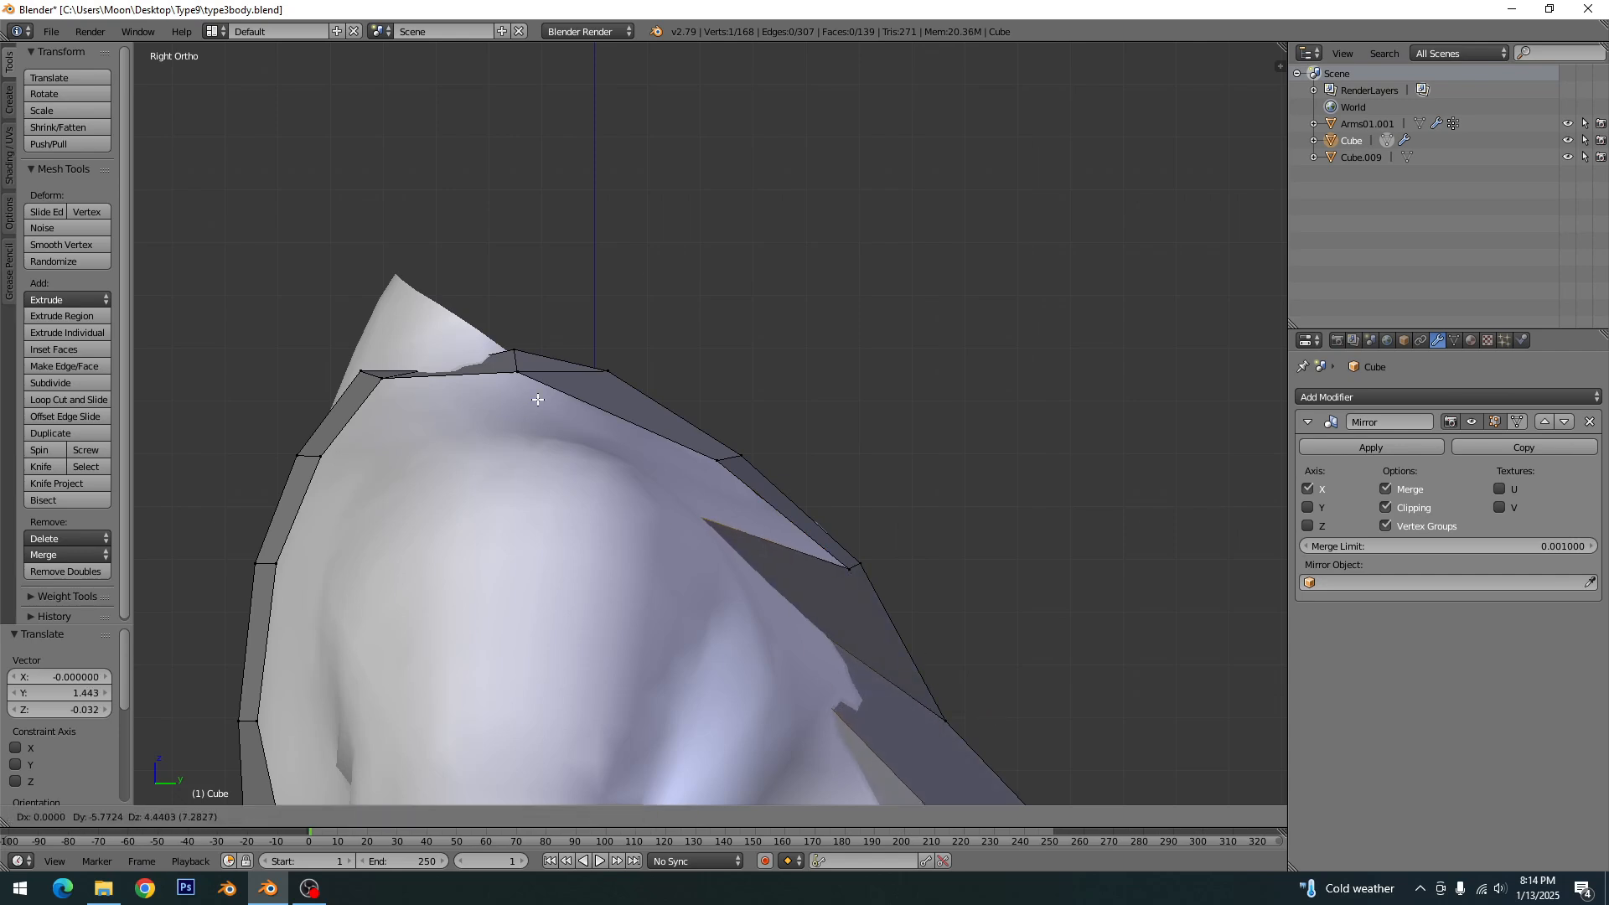
key("Escape")
- Shift the shoulder-top vertex on the strap's armhole edge about 0.793 along Y and -0.063 along Z
right_click(513, 373)
key("g")
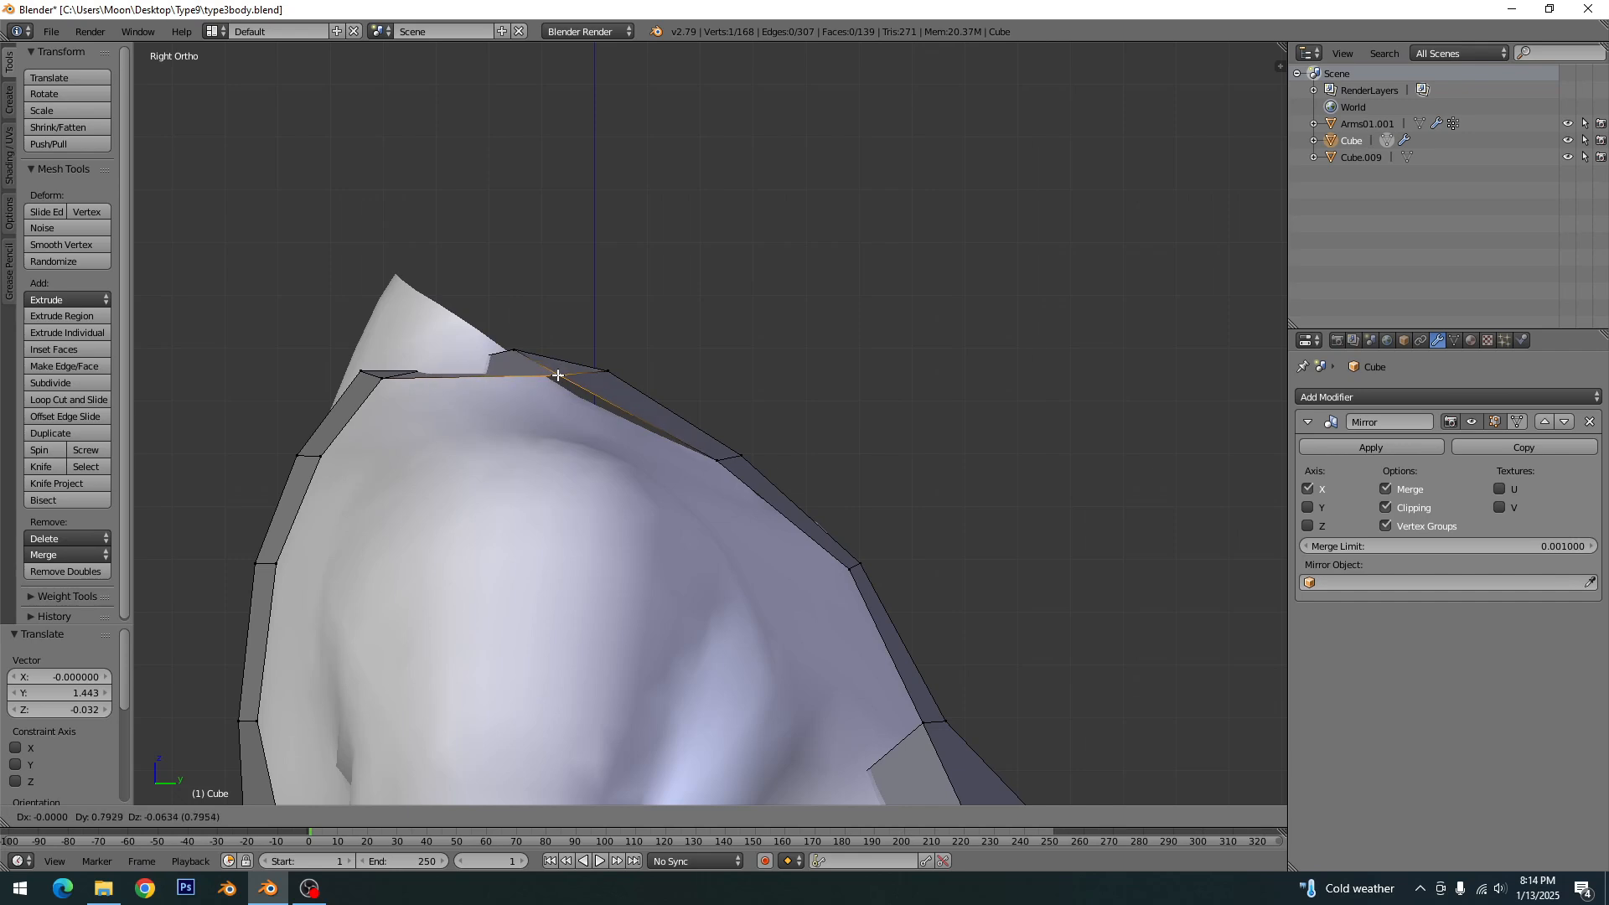
left_click(558, 375)
- Add one loop cut across the strap at the shoulder top and move it about -0.238 along Y and 0.222 along Z
key("ctrl+r")
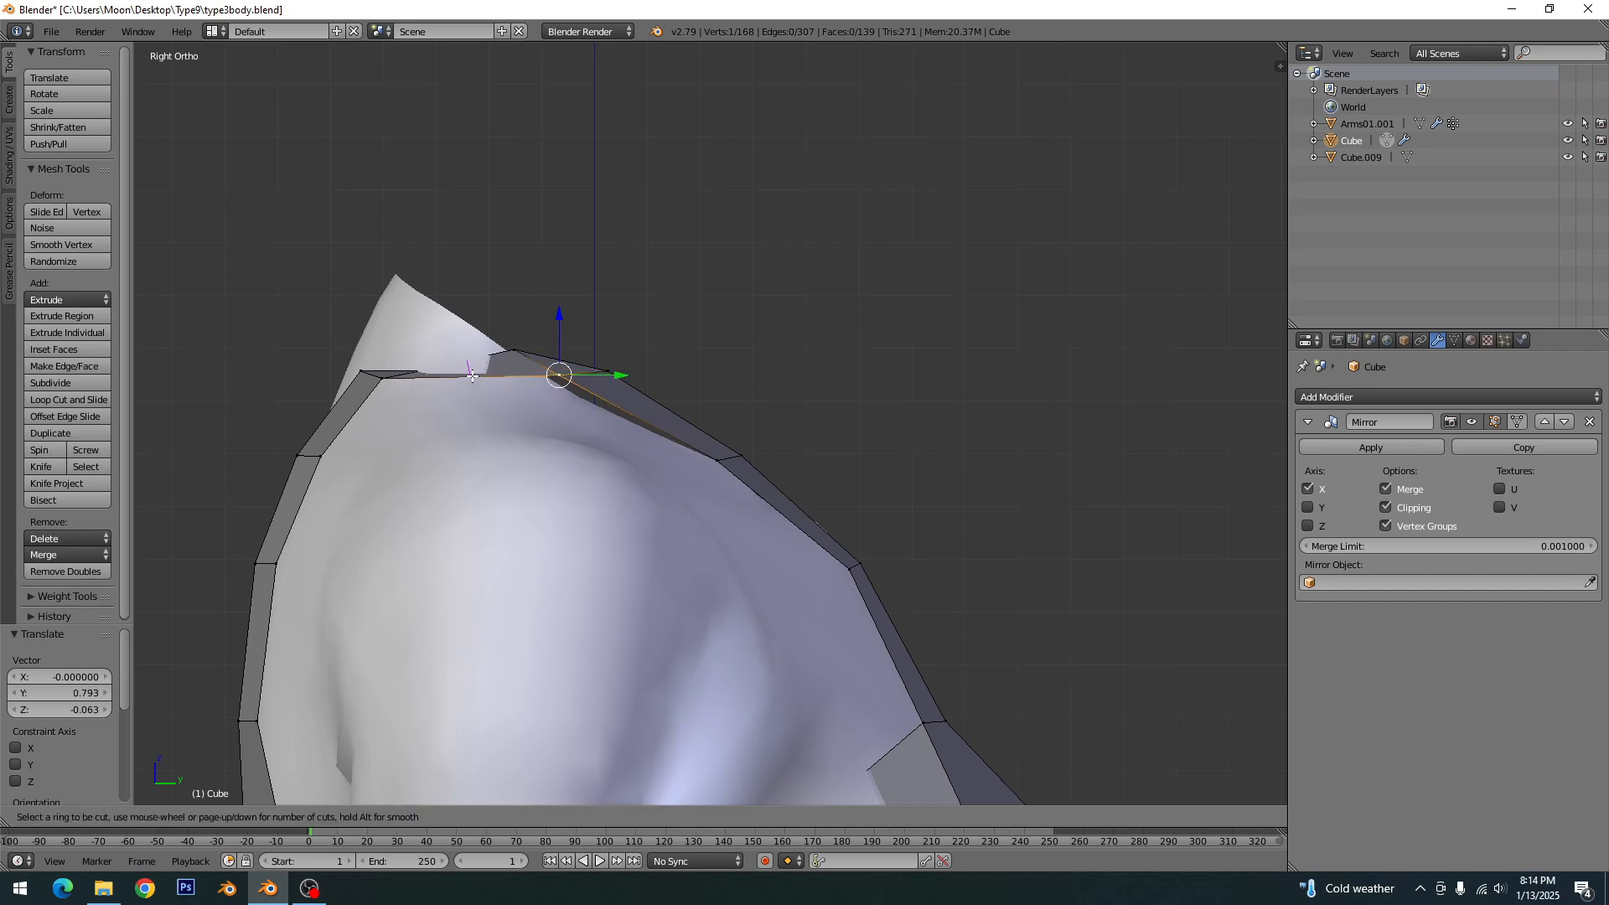
left_click(479, 391)
right_click(479, 391)
key("g")
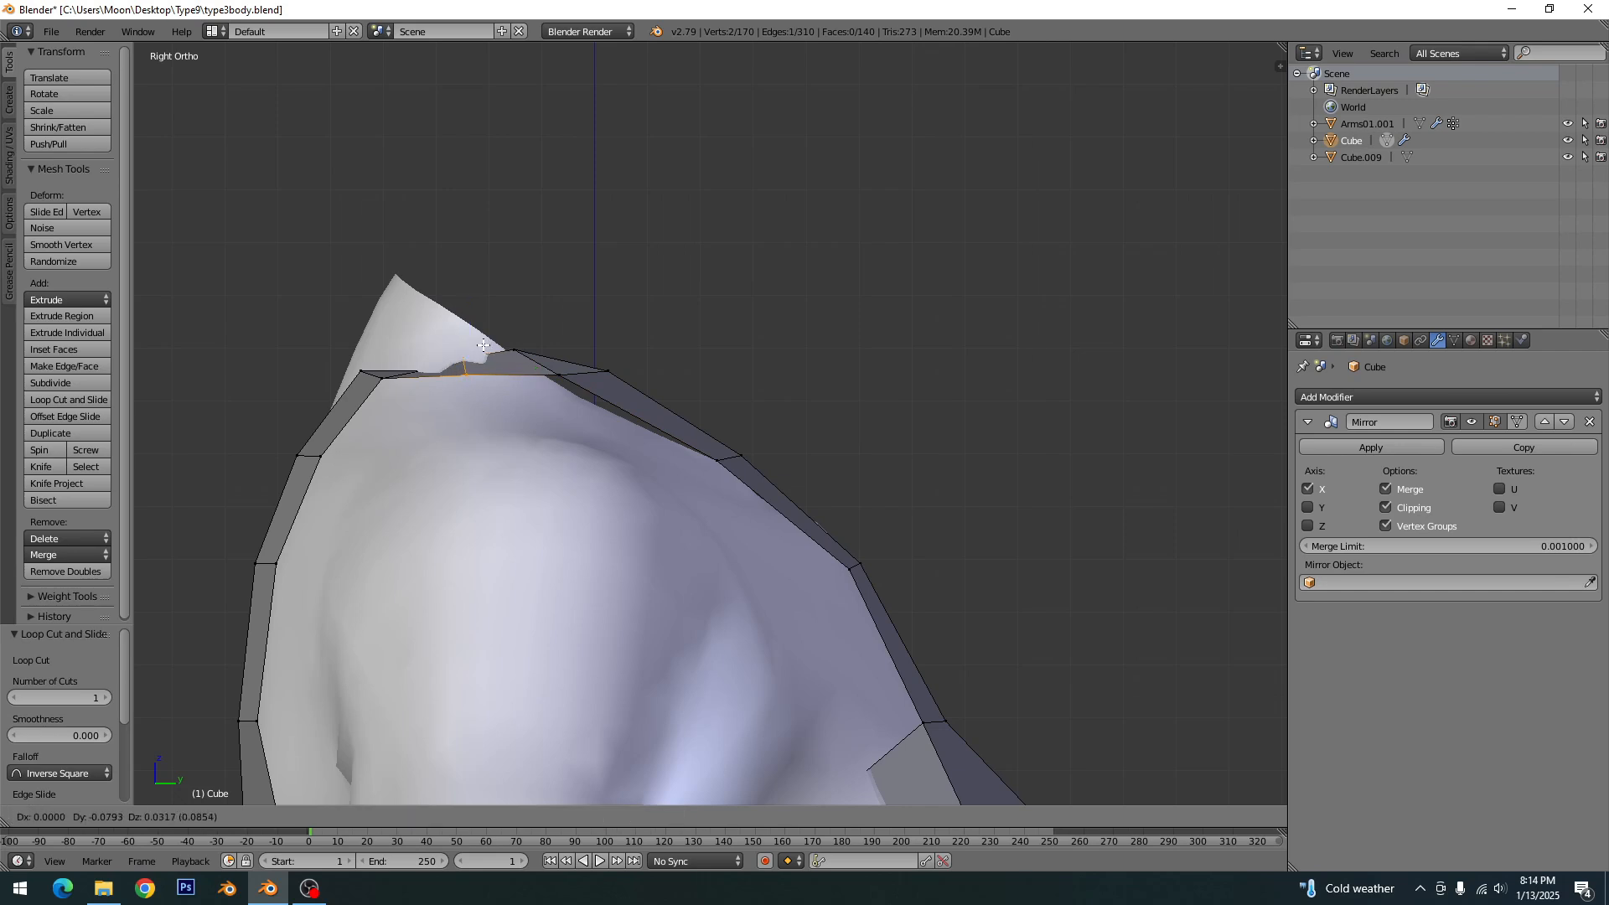
left_click(475, 335)
- Raise the strap vertex just behind the new shoulder-top loop along Z
right_click(423, 360)
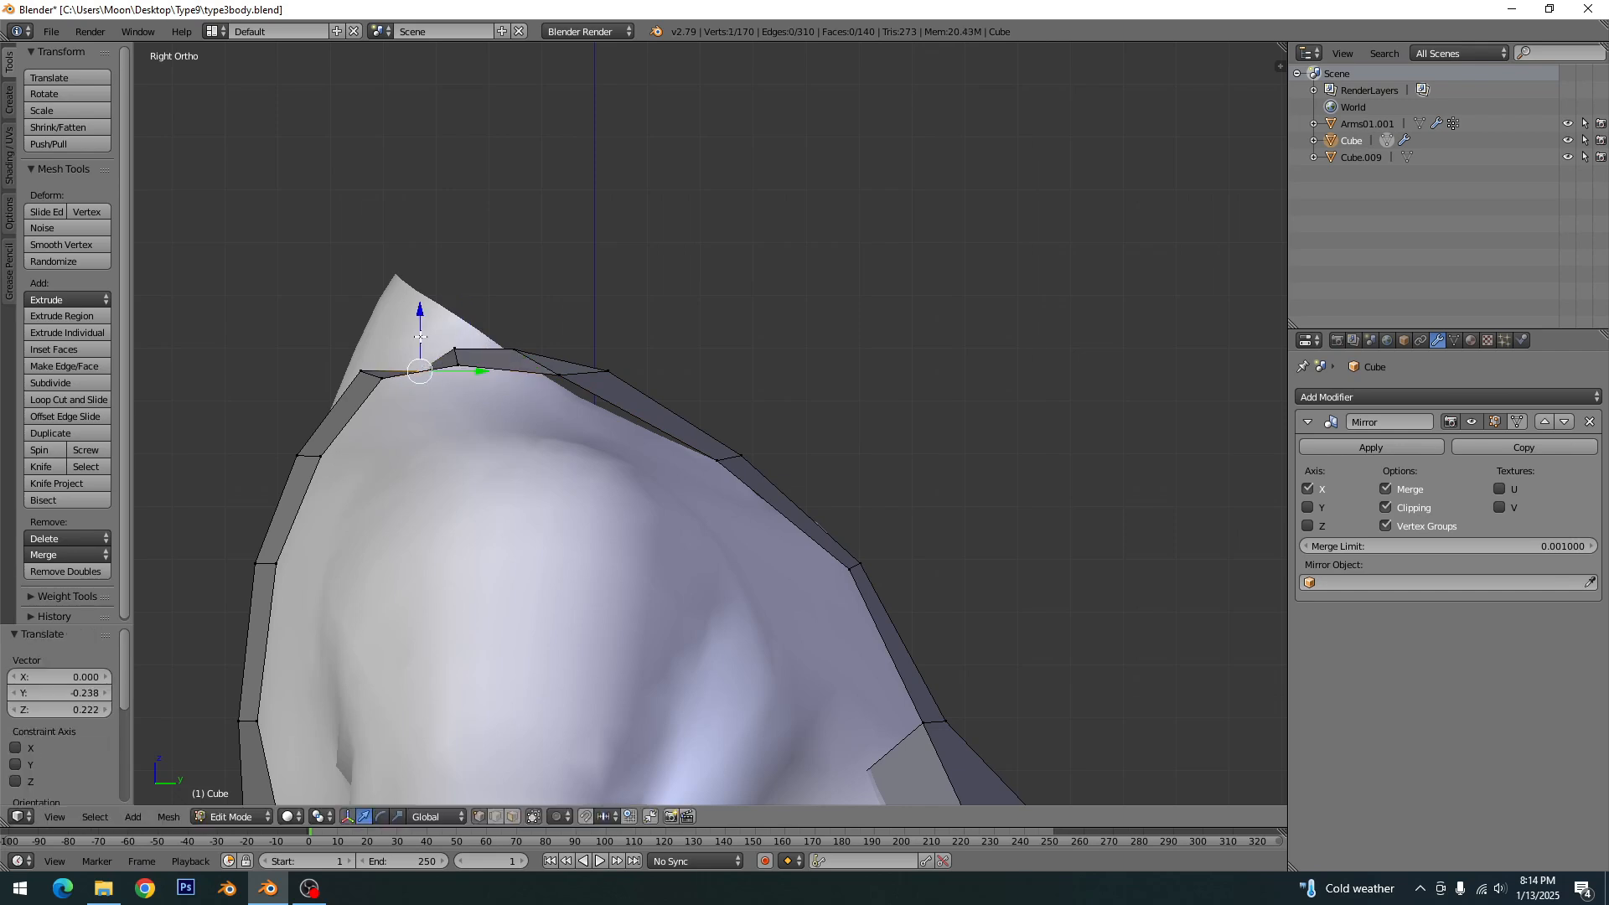
key("g")
key("z")
right_click(418, 313)
key("a")
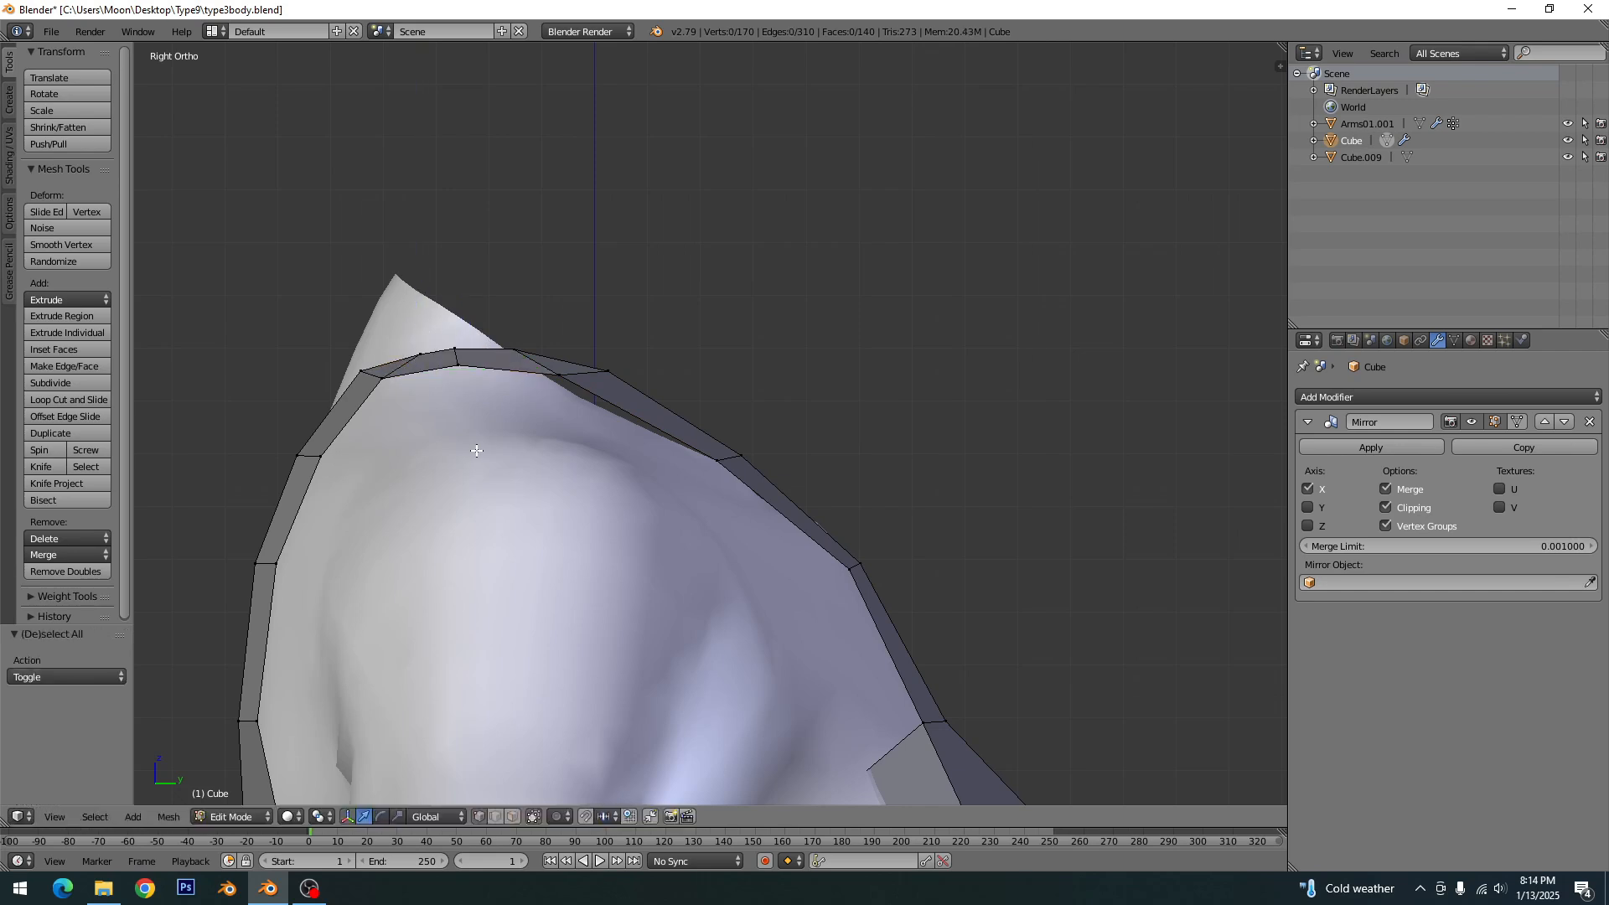
- Merge the extra vertex behind the shoulder top into the back strap's corner vertex using At Last
middle_click_drag(477, 423, 482, 450, "shift")
right_click(425, 394)
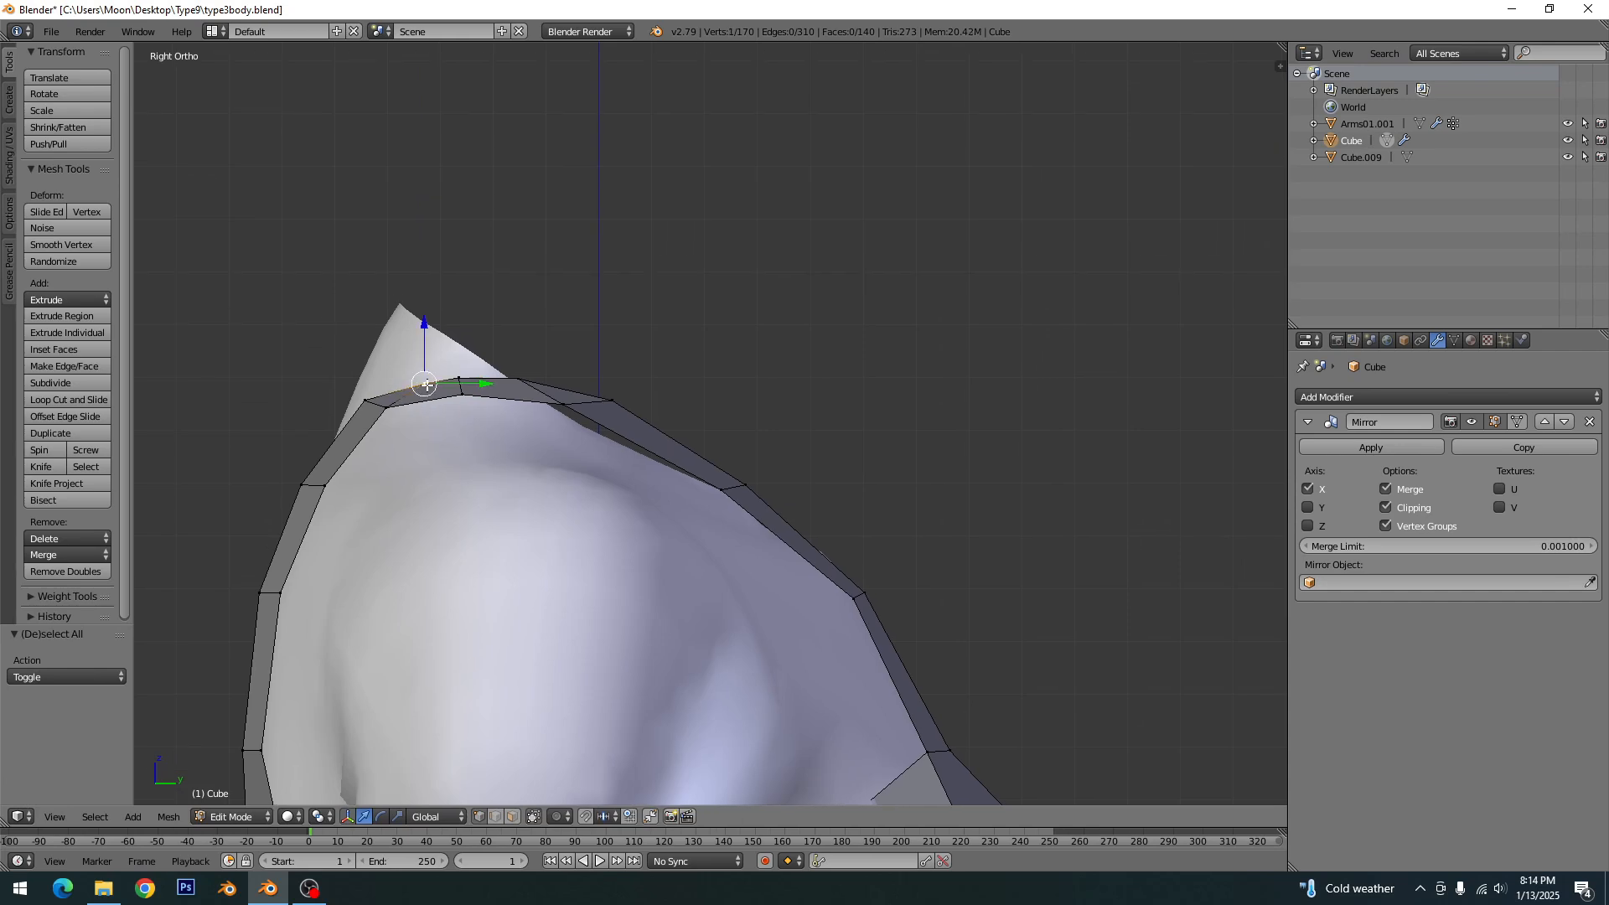
right_click(366, 395, "shift")
key("alt+m")
left_click(403, 430)
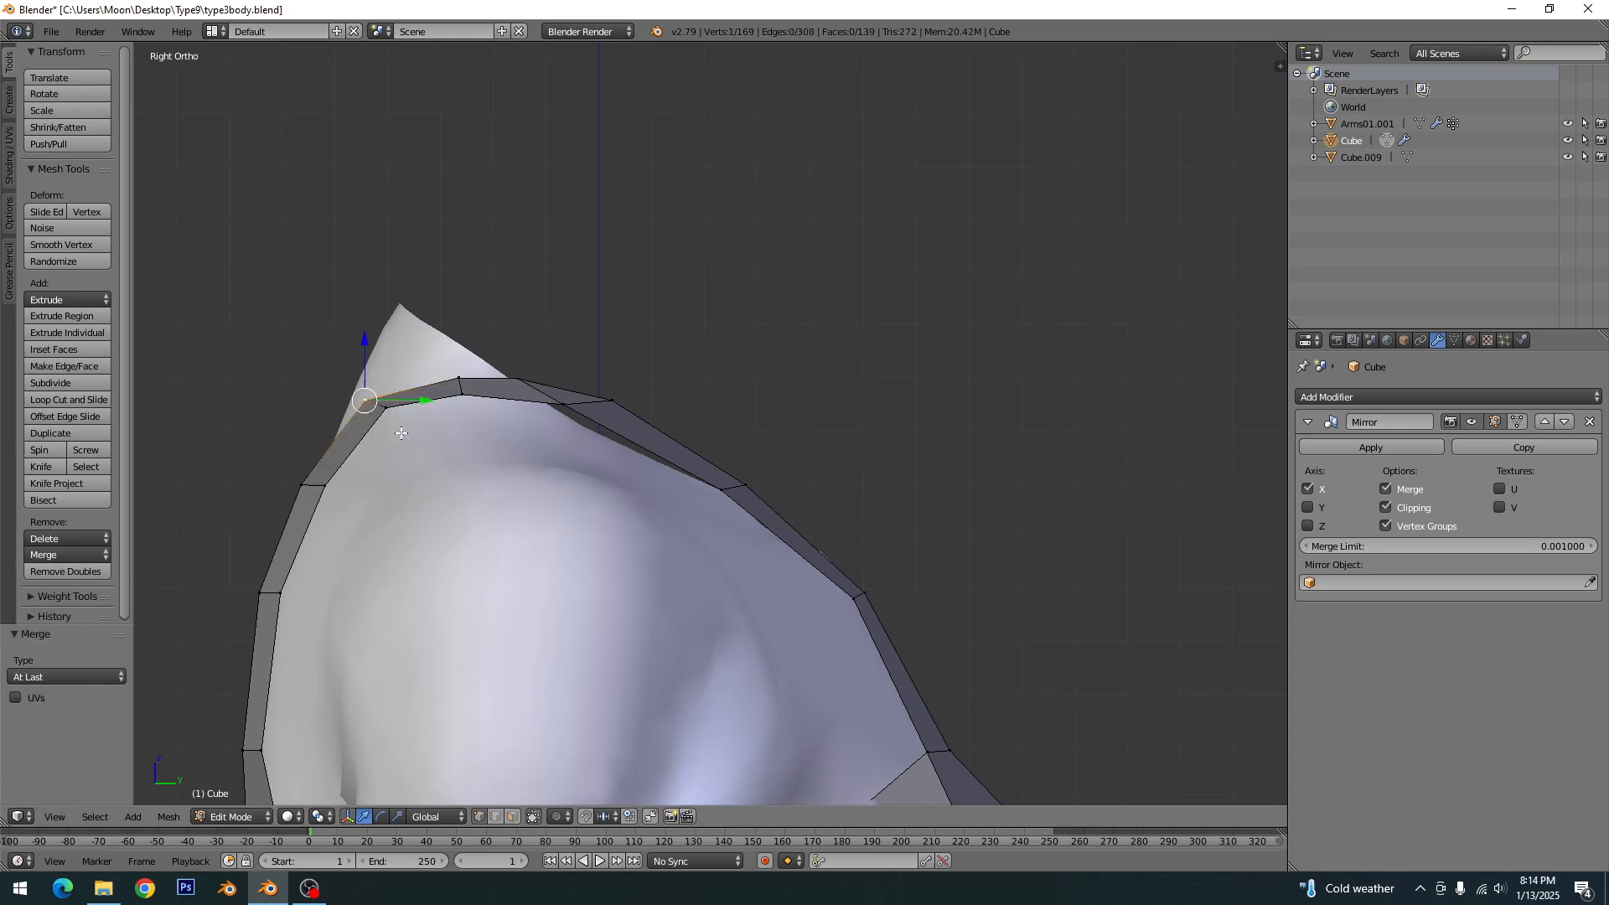
key("a")
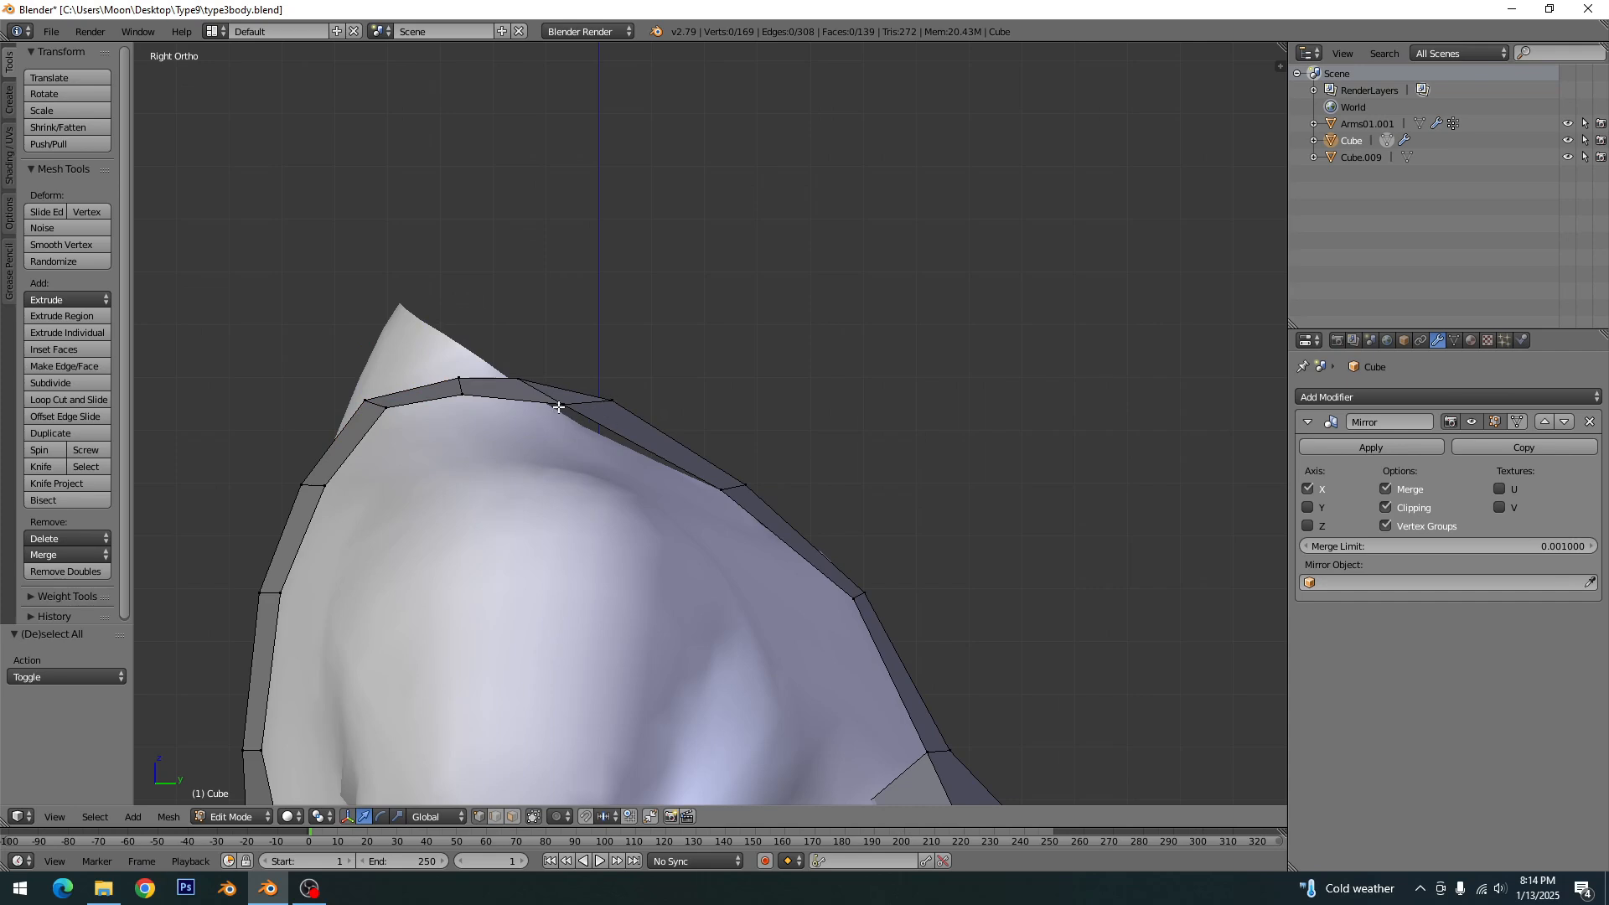
- Knife a cut across the shoulder strap from its neckline-edge vertex to the armhole edge
key("k")
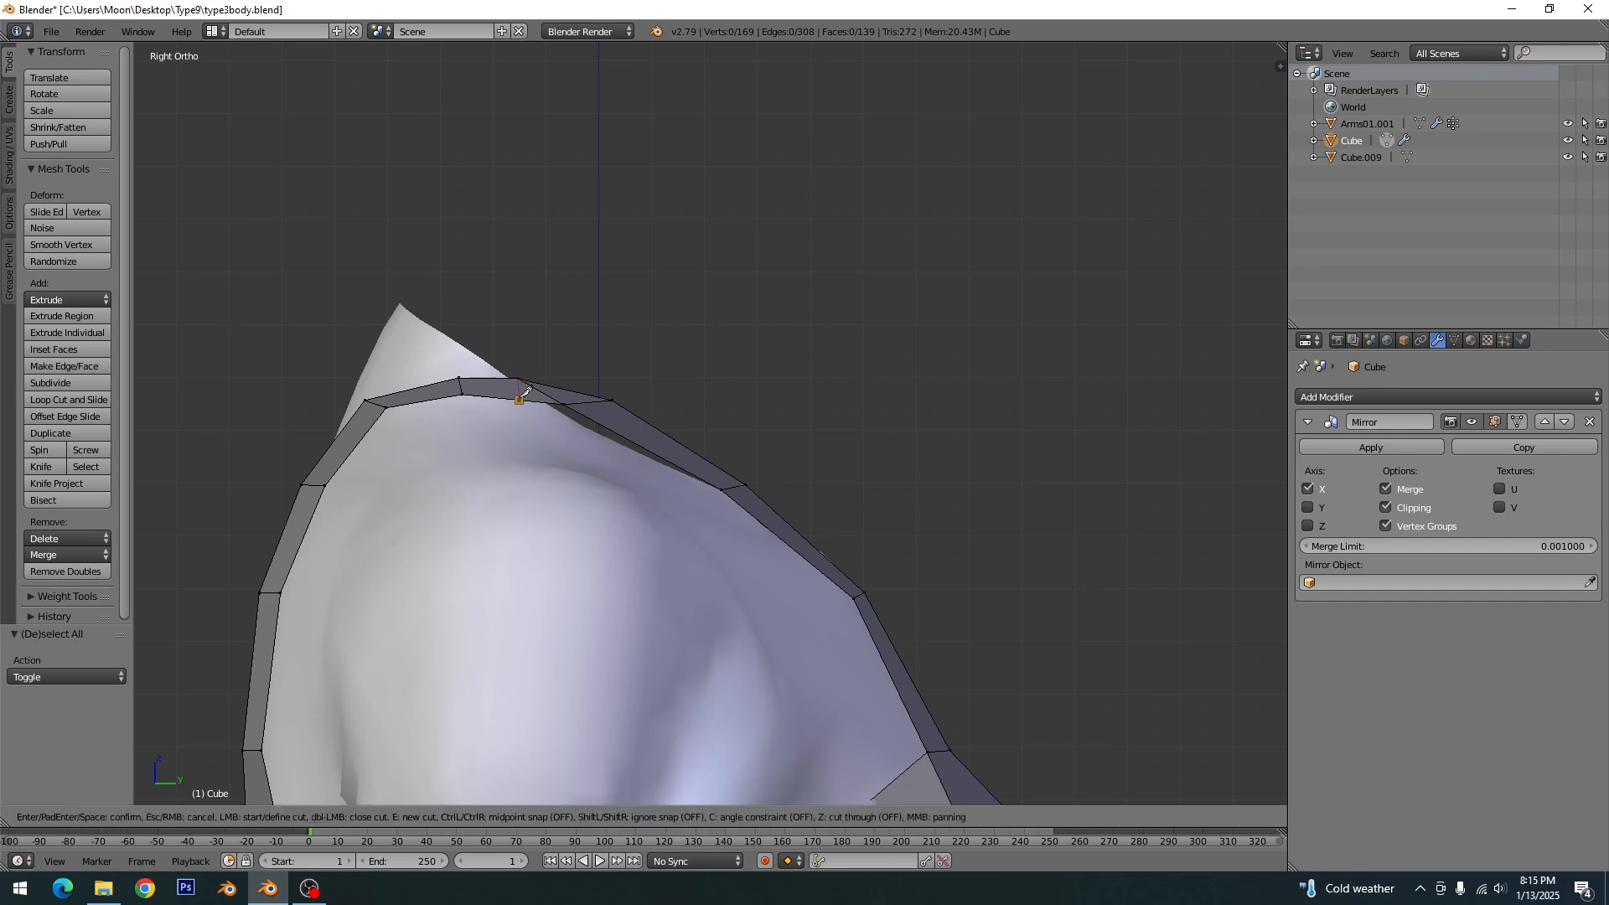
key("Return")
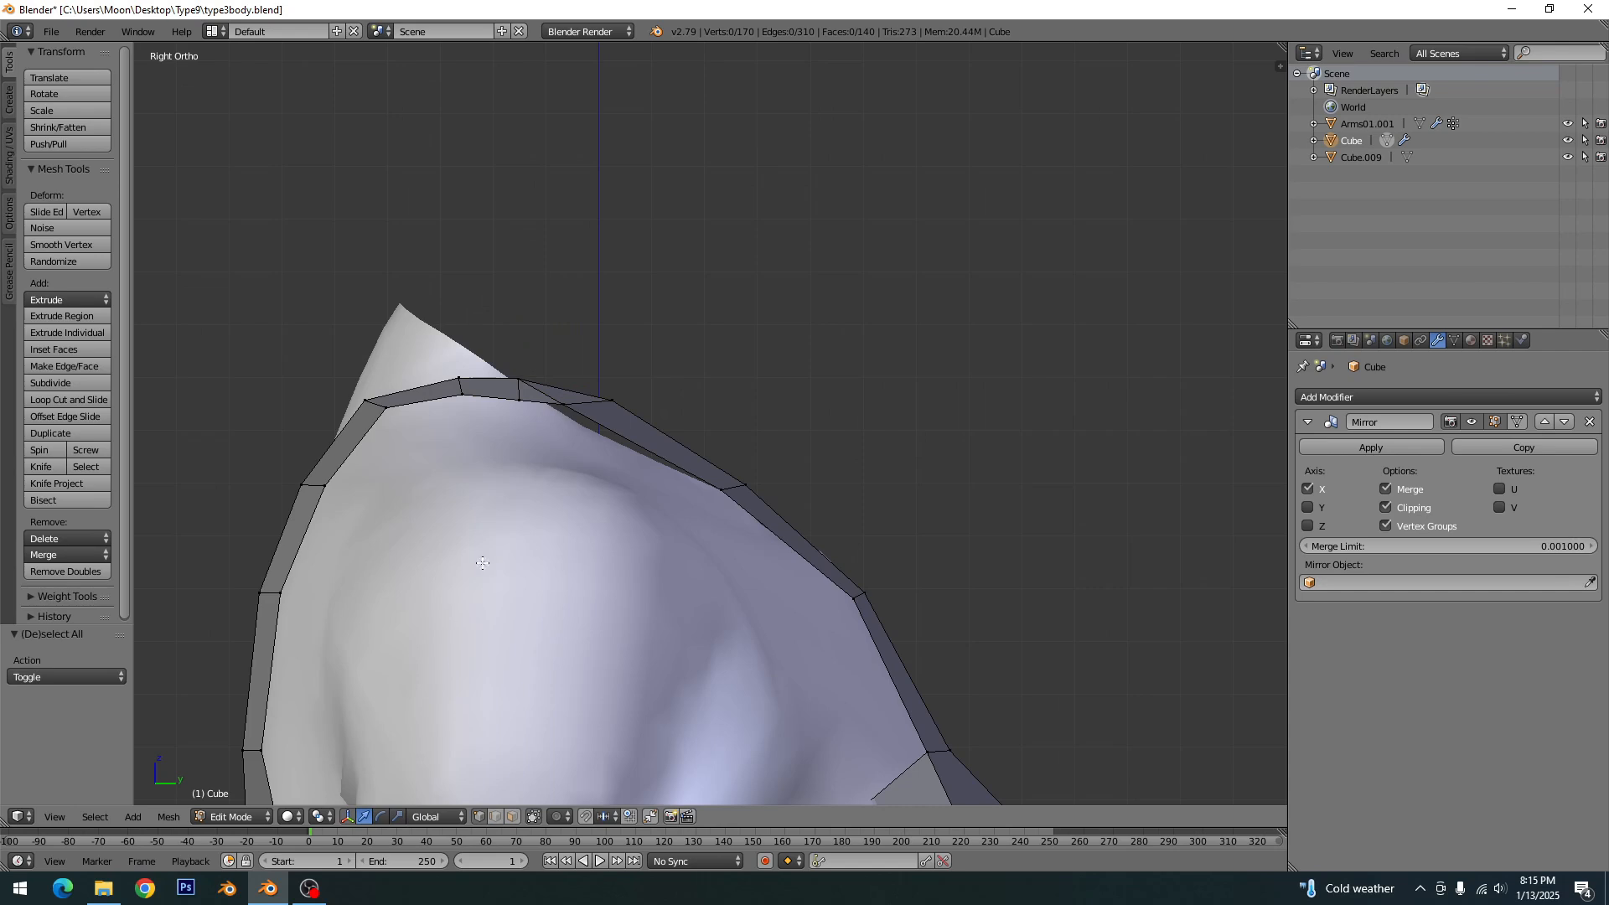
key("alt+a")
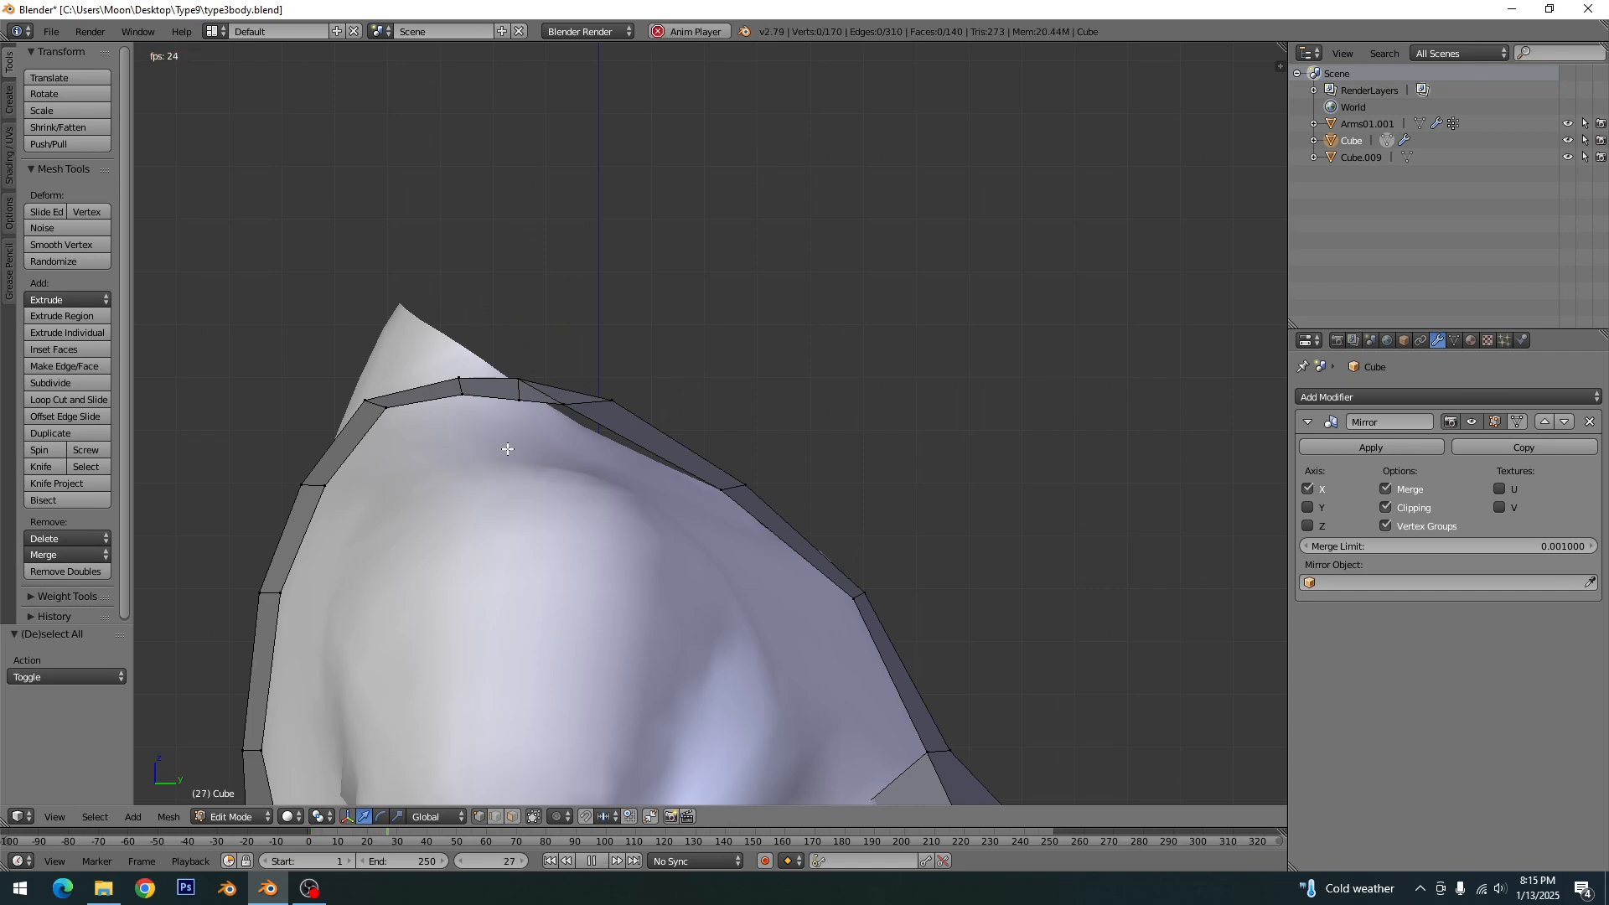
- Try to merge the neighbouring armhole-edge vertex into the knife-cut vertex using At Last
right_click(523, 399)
key("alt+m")
left_click(537, 422)
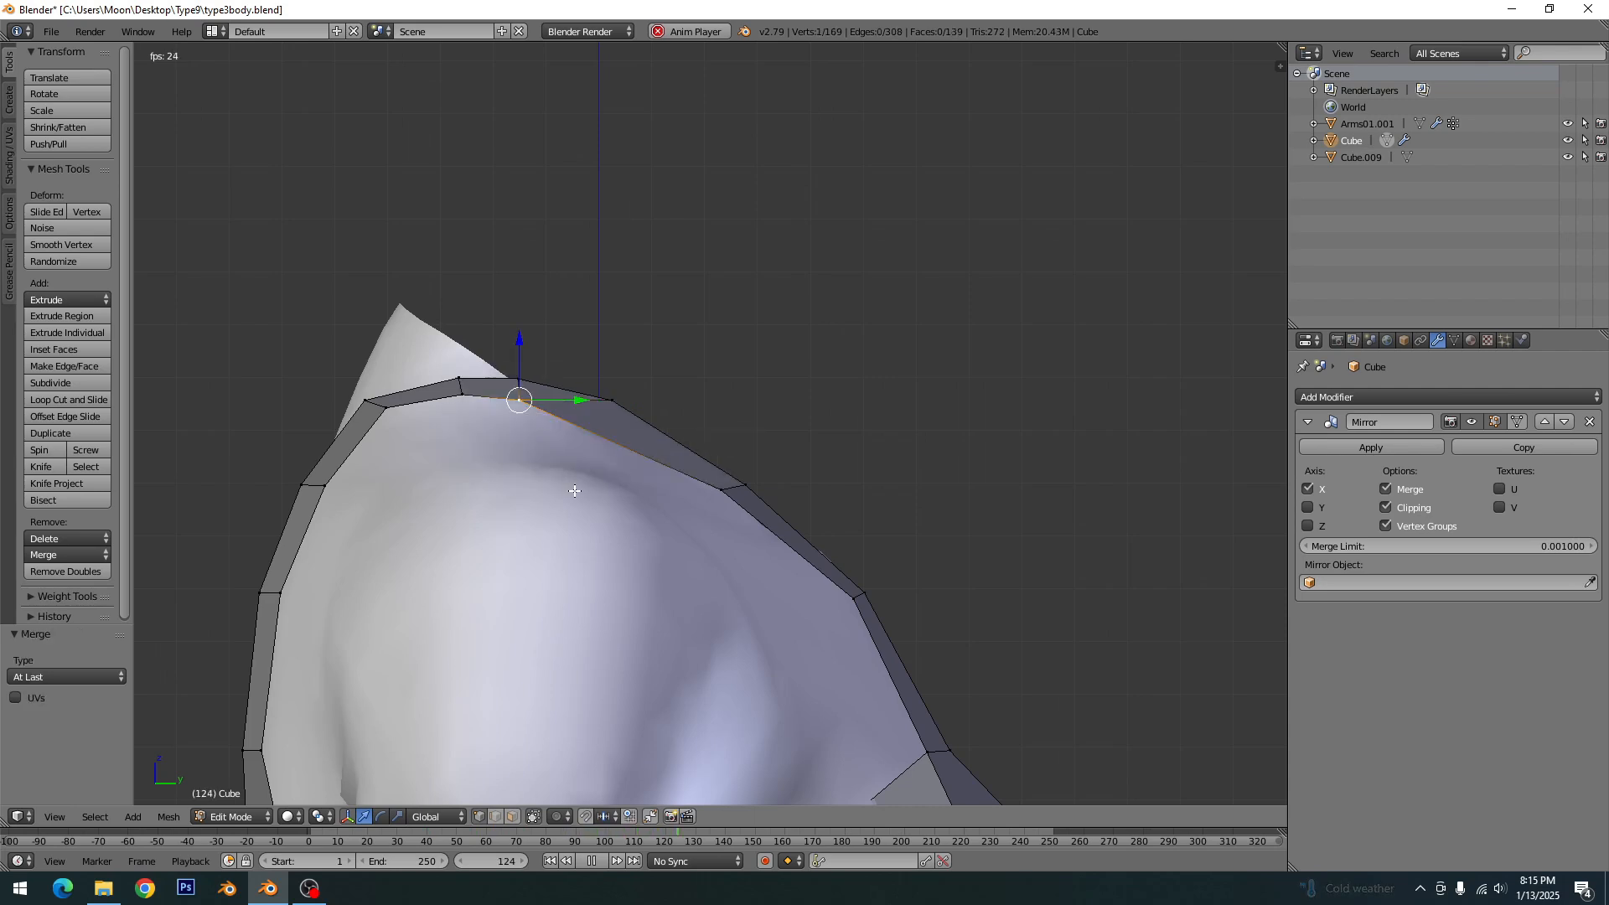
key("a")
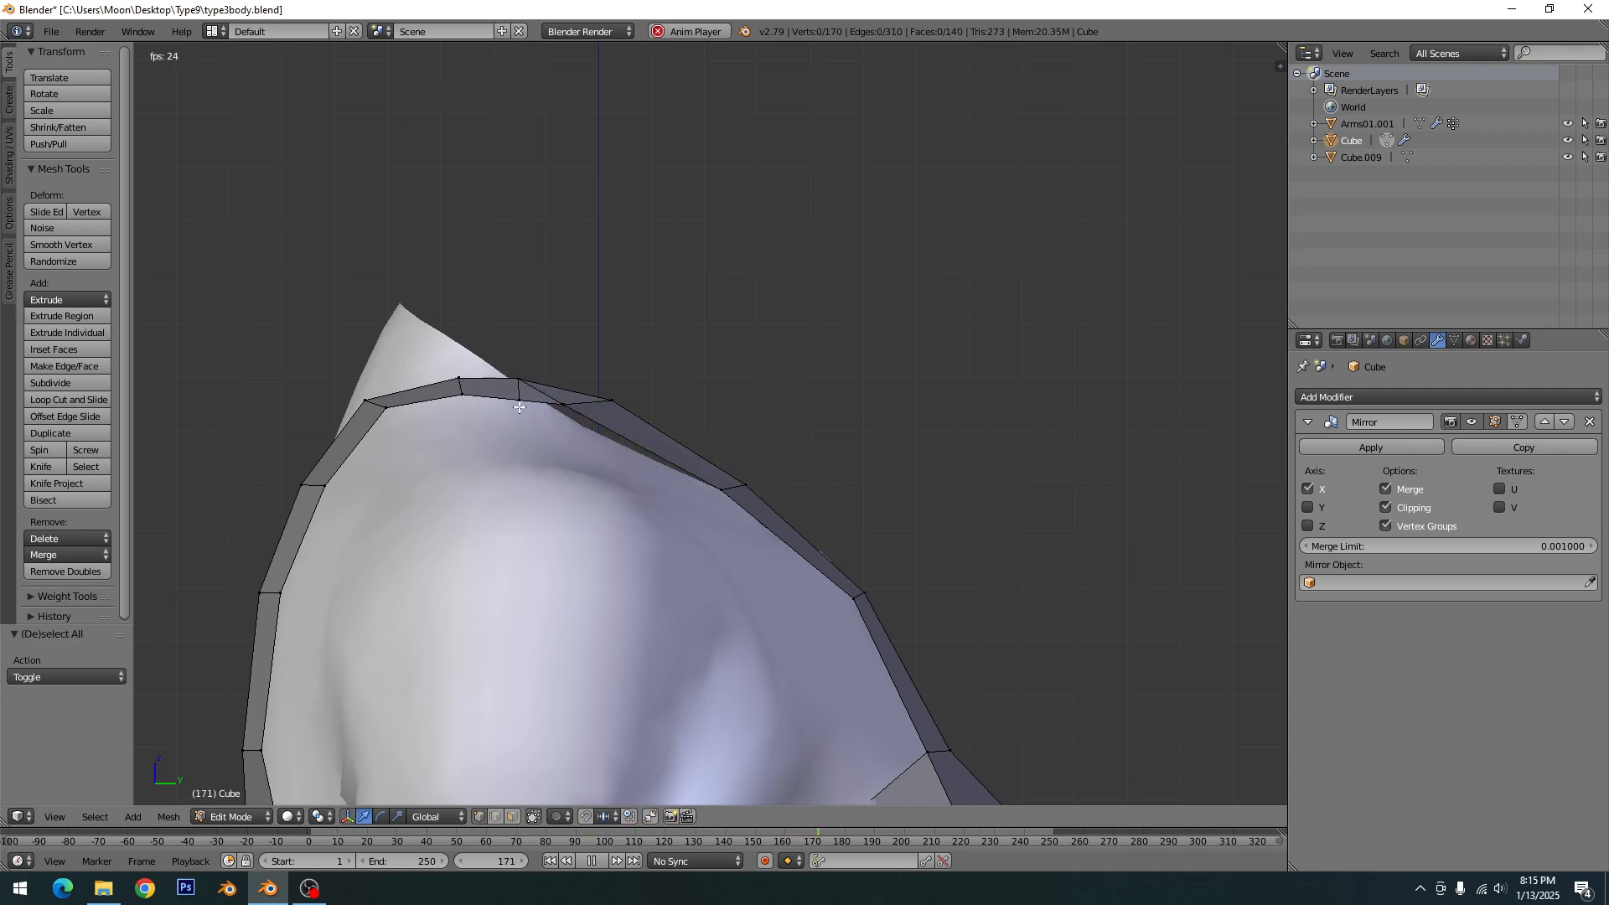
- Merge the extra armhole-edge and neckline-edge vertices in front of the knife cut into the cut's two end vertices using At Last
right_click(560, 403)
right_click(516, 397, "shift")
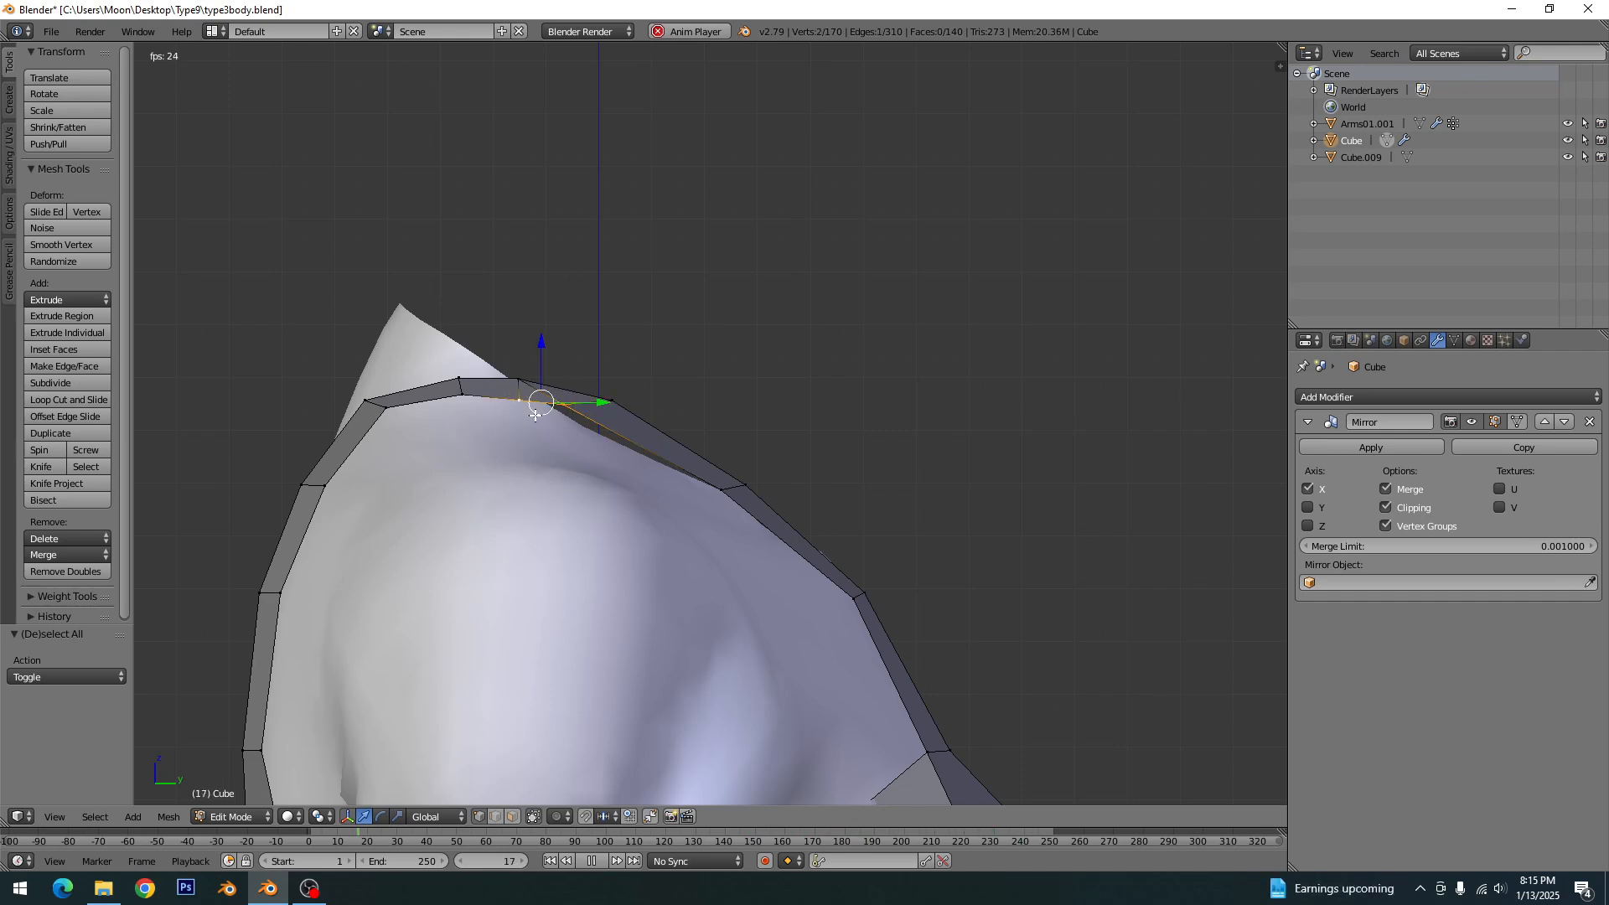
key("alt+m")
left_click(535, 415)
key("a")
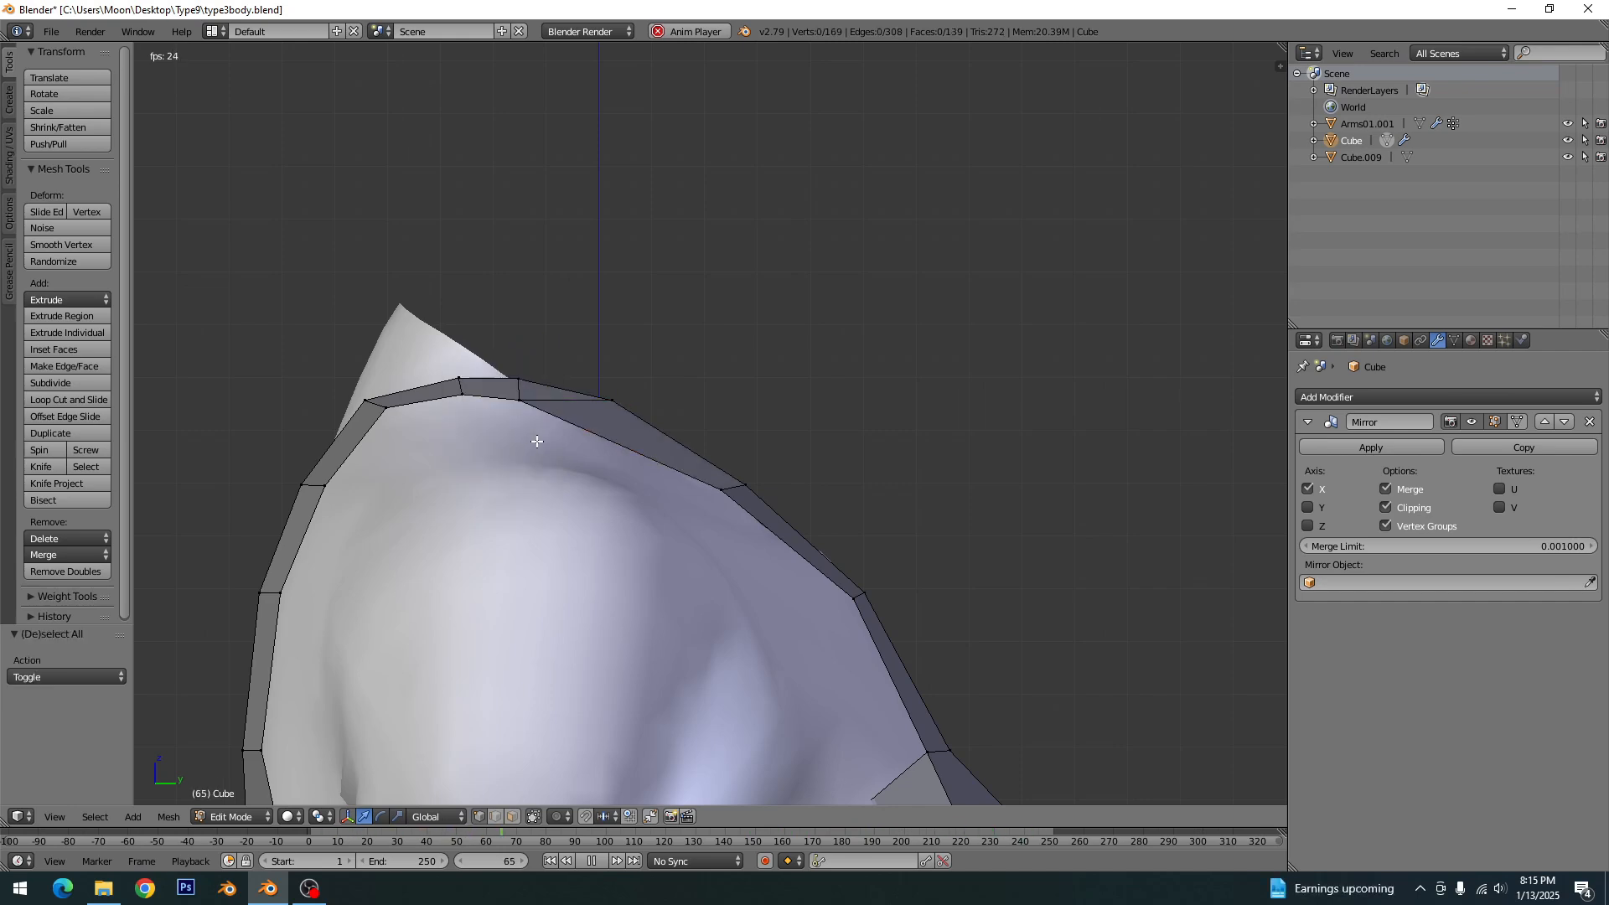
right_click(602, 395)
right_click(518, 379, "shift")
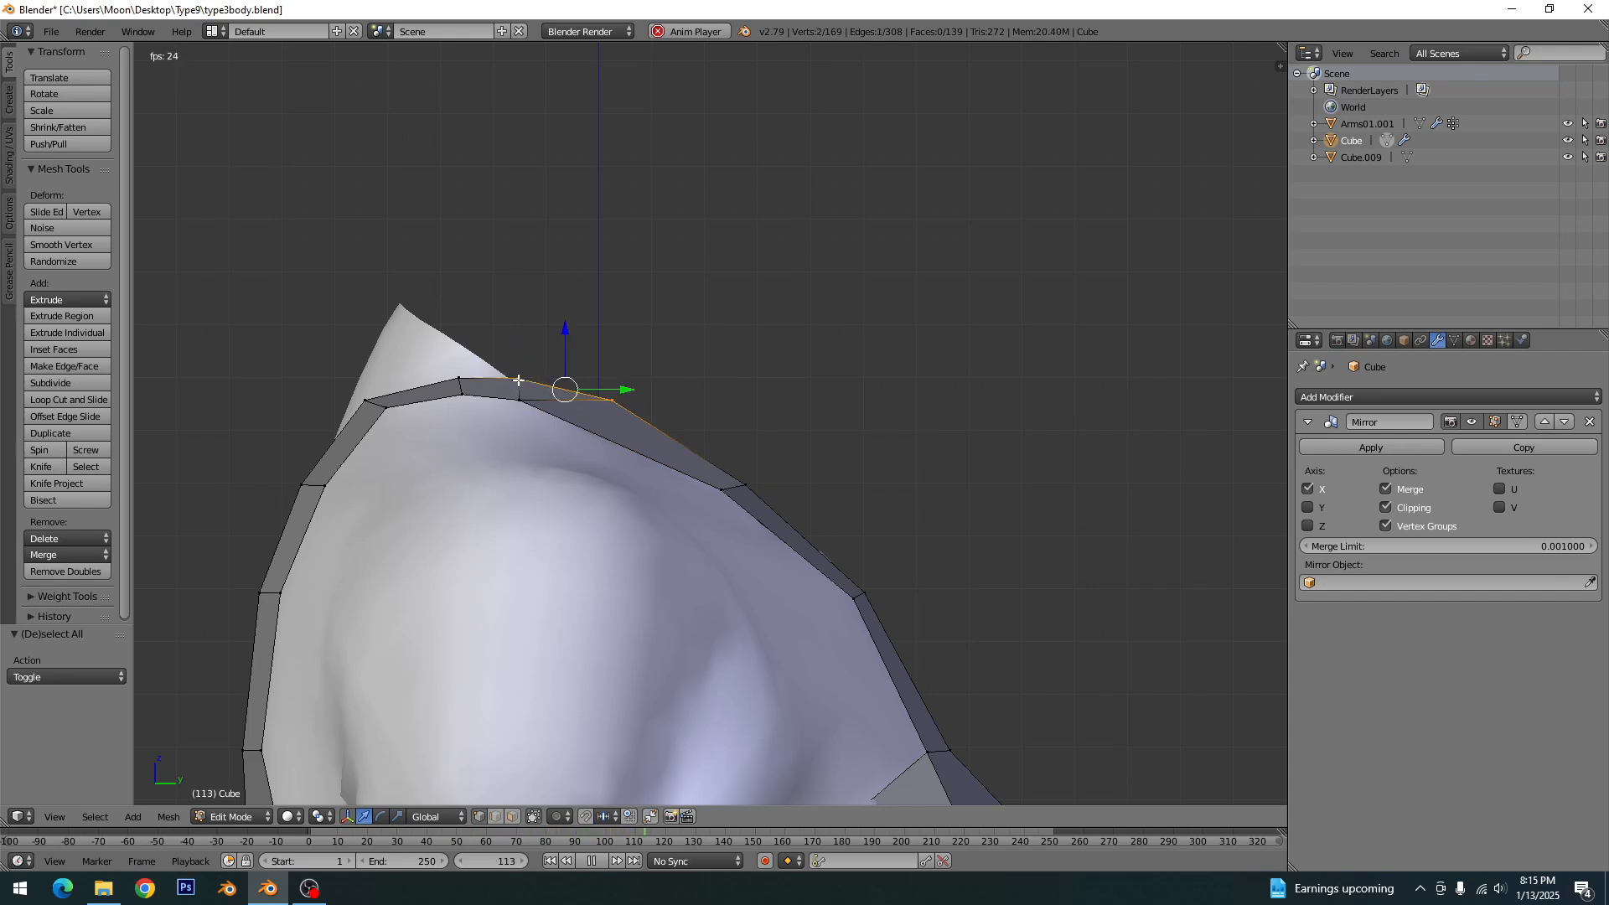
key("alt+m")
left_click(519, 379)
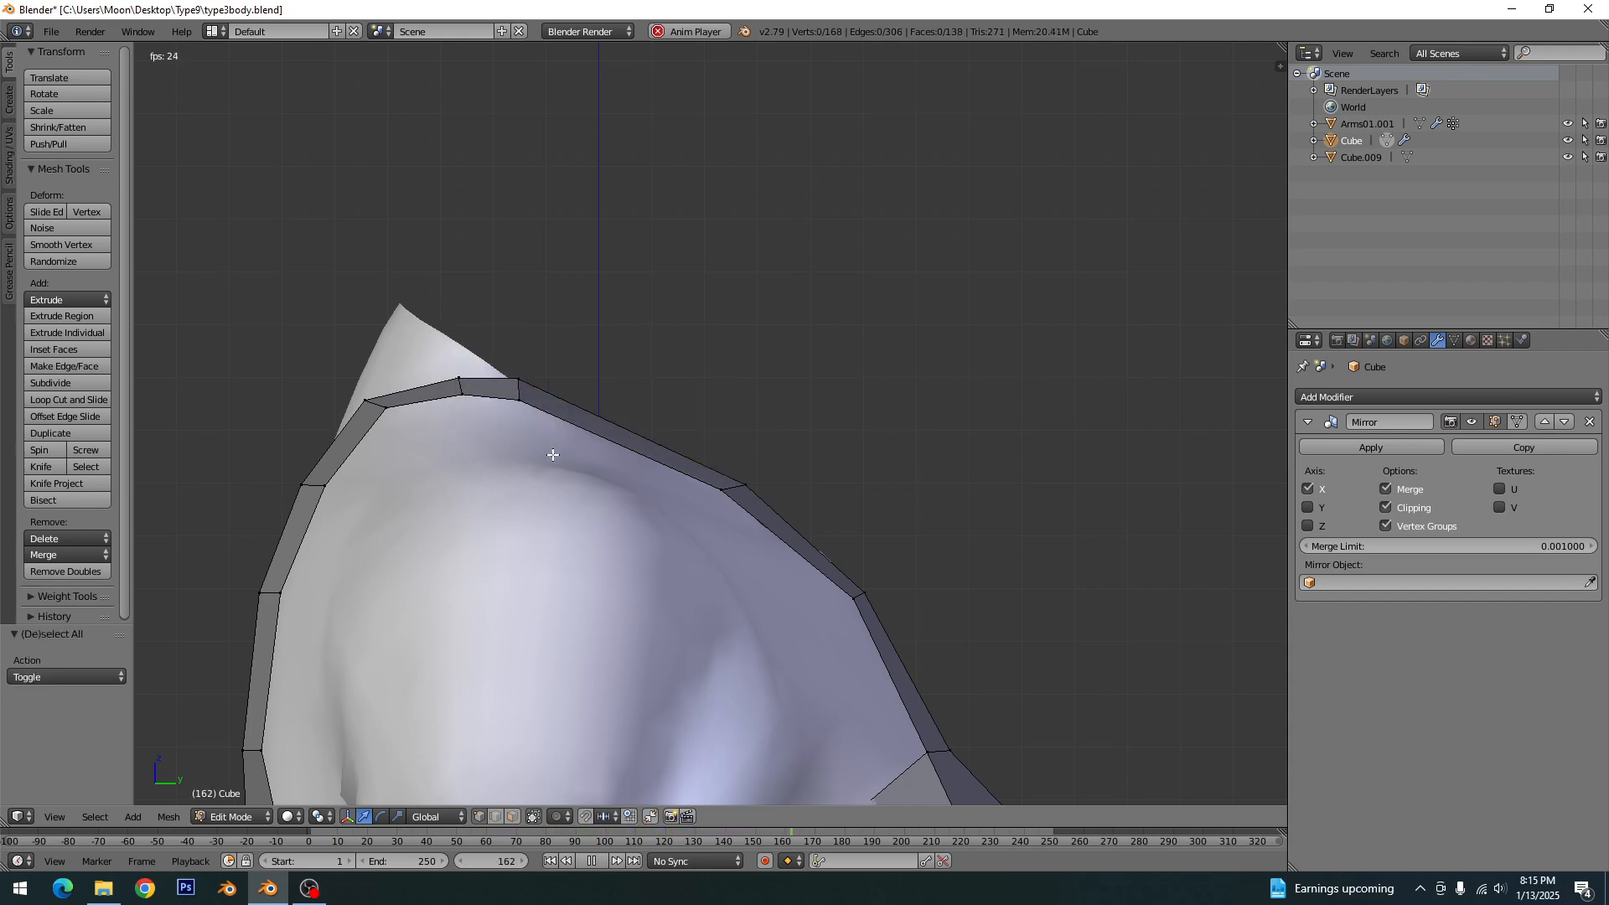
- Add one loop cut across the long front strap segment and shift it about 0.174 along Y and -0.079 along Z
key("ctrl+t")
key("ctrl+r")
left_click(602, 433)
right_click(601, 433)
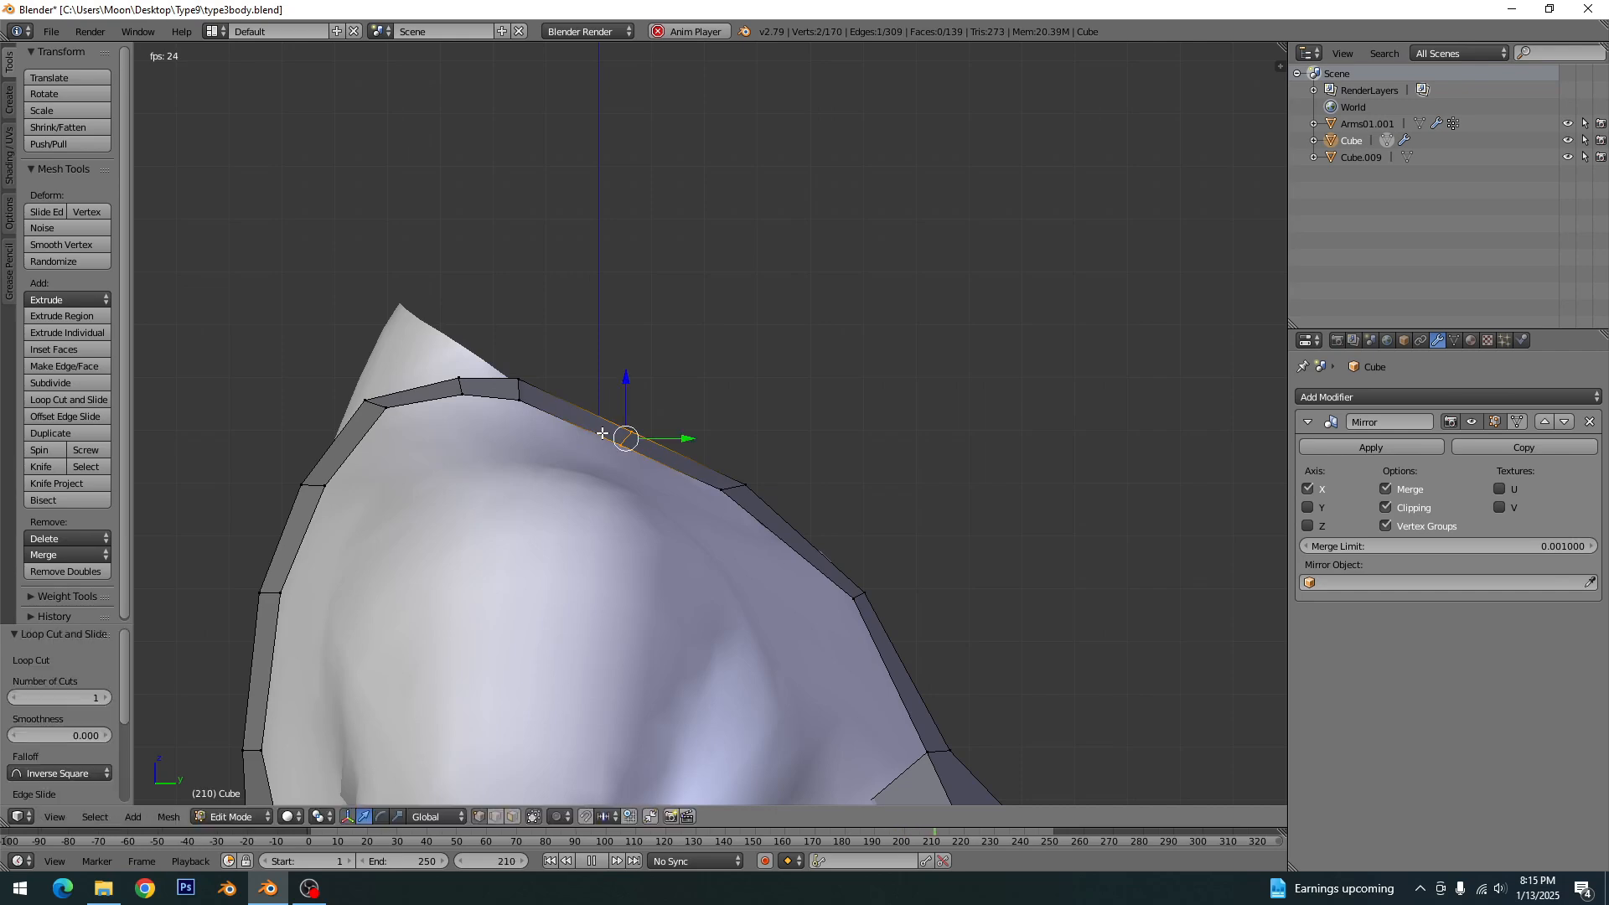
key("g")
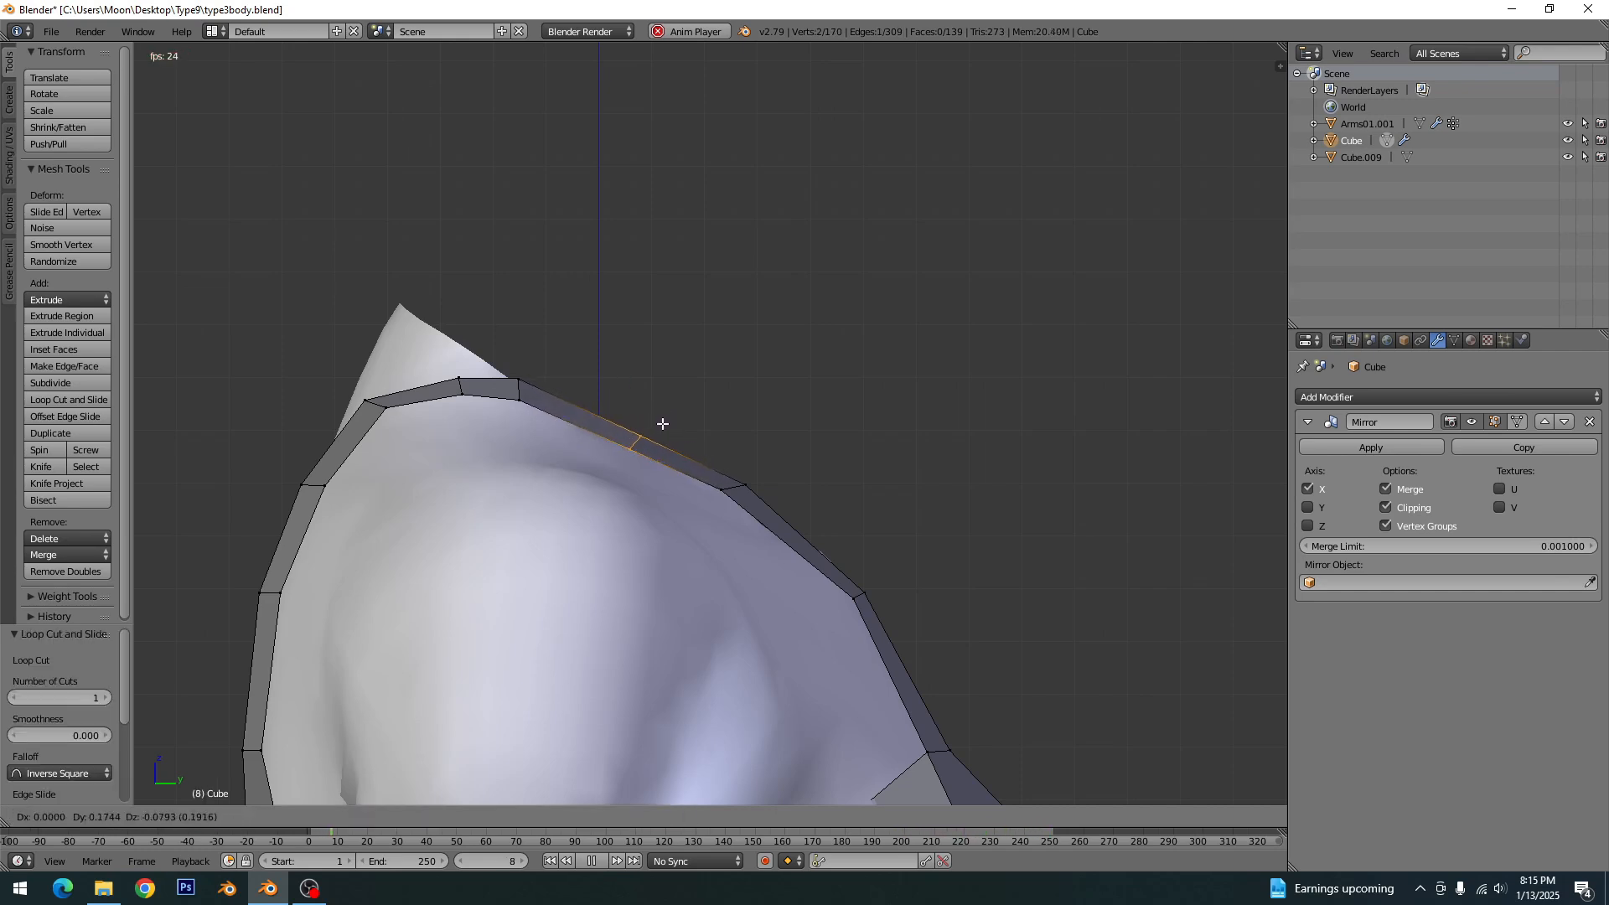
left_click(662, 424)
key("a")
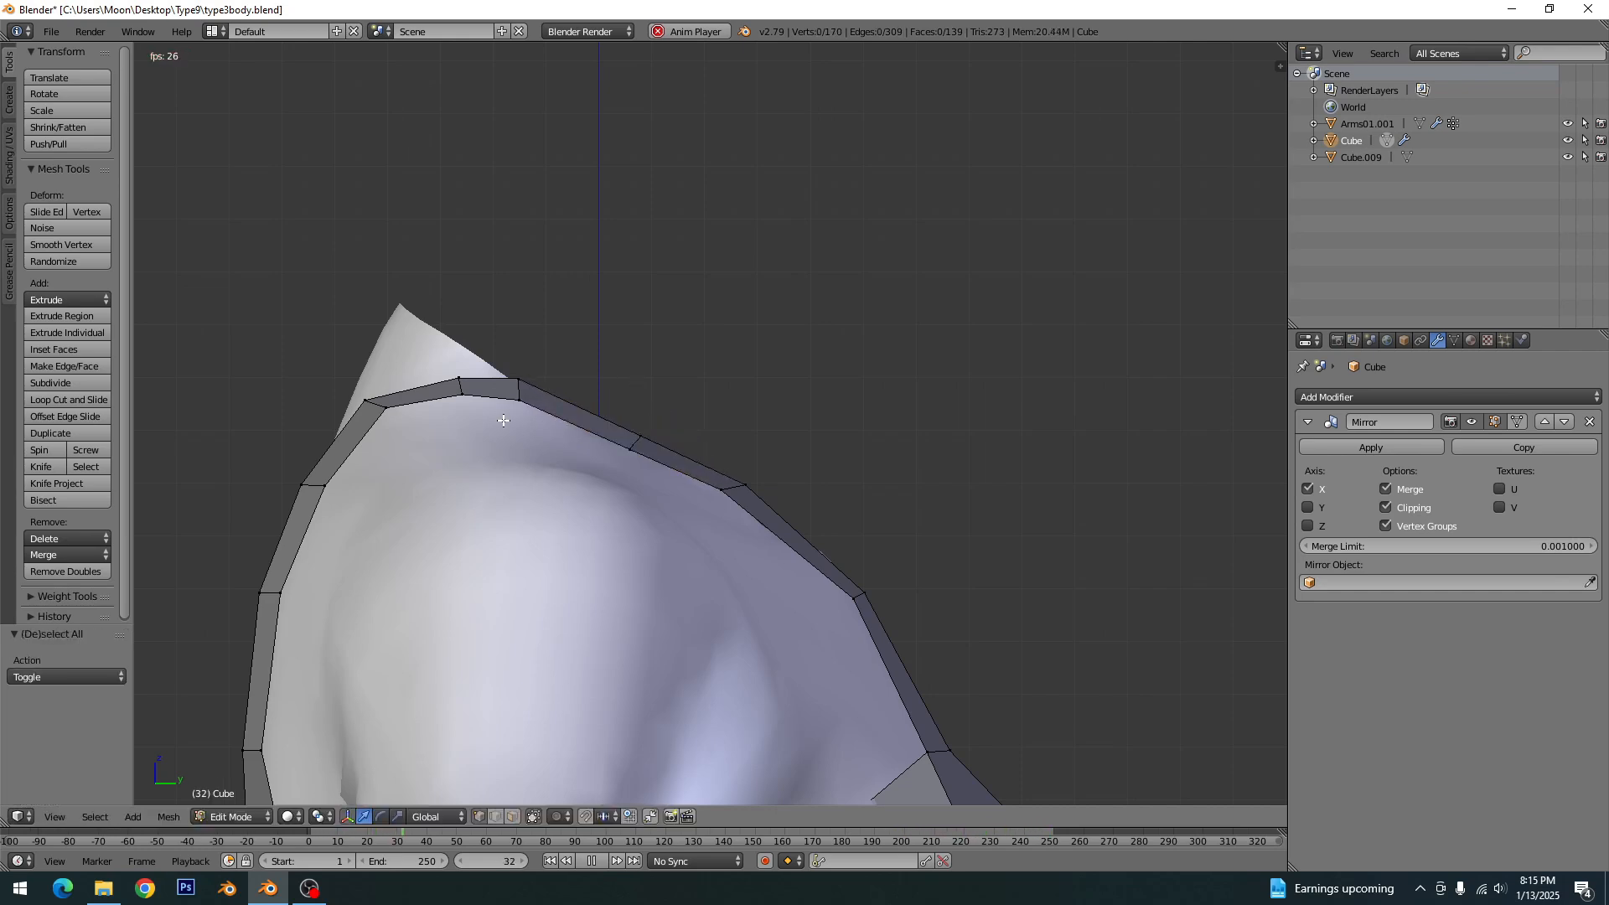
- Nudge the neckline-edge vertices at the shoulder top and the front strap closer to the armhole edge to even the strap's width
right_click(526, 377)
key("g")
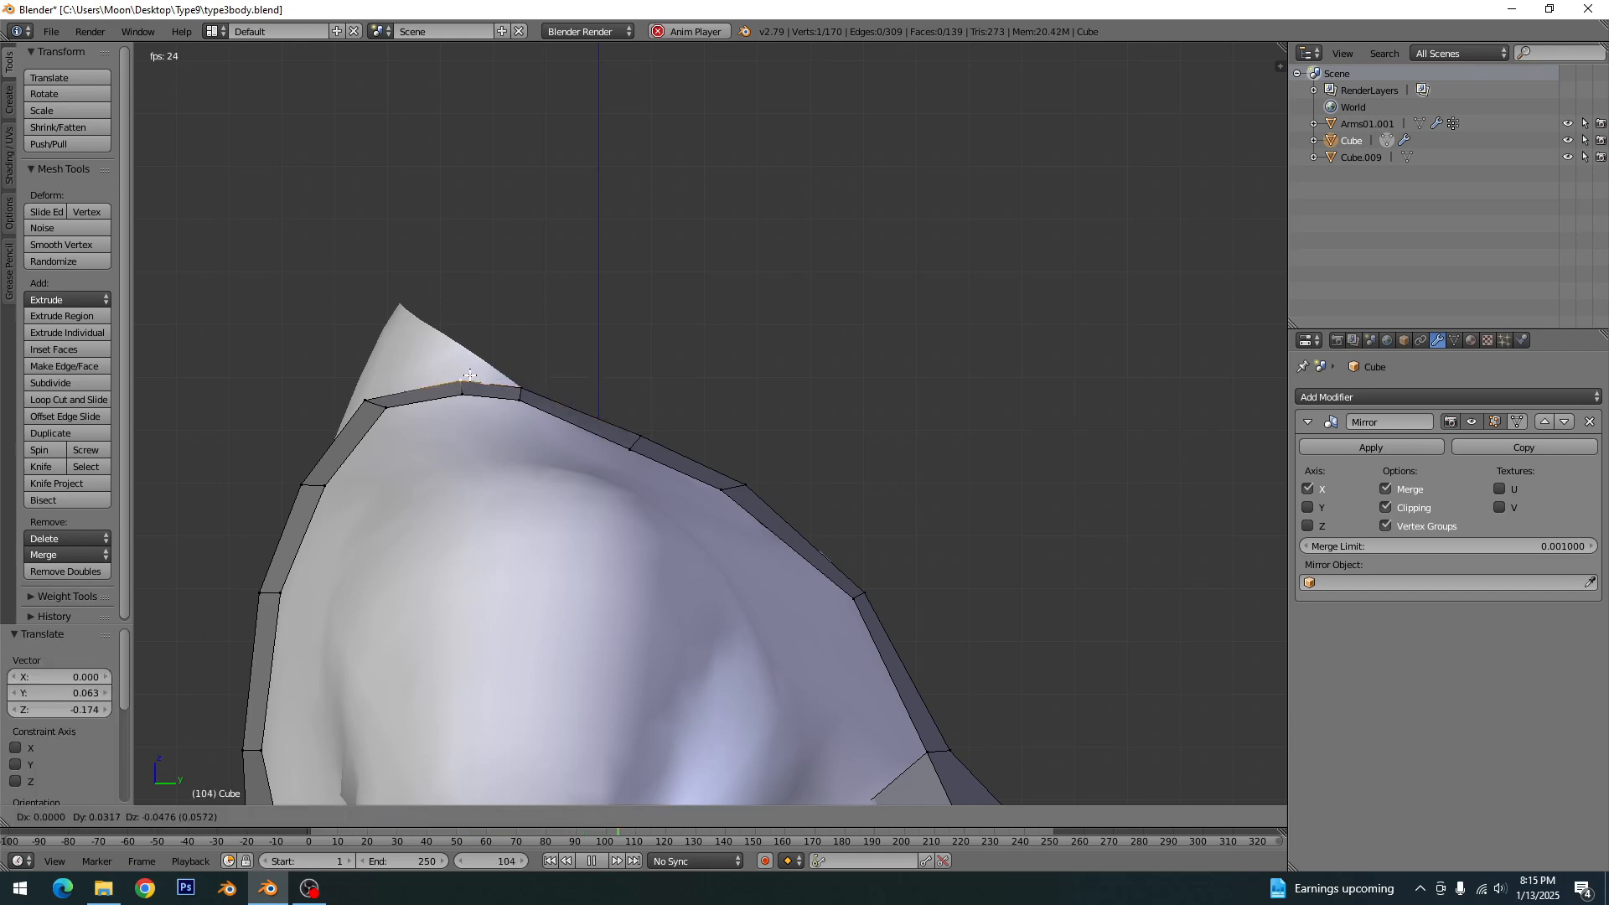
left_click(470, 375)
right_click(734, 475)
key("g")
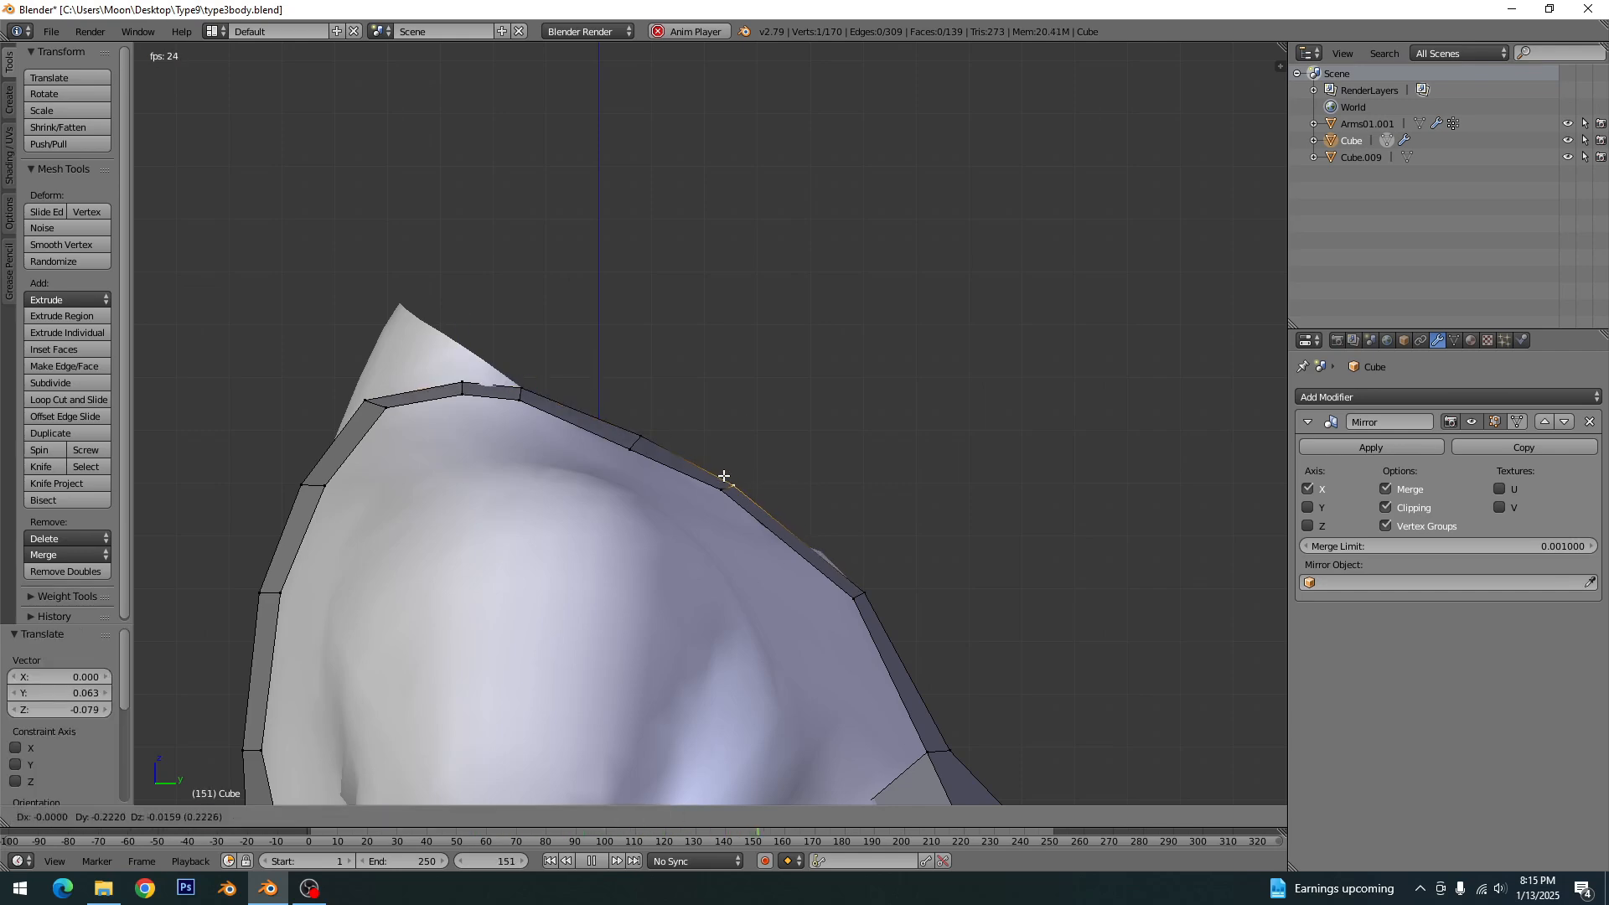
left_click(723, 477)
key("a")
- Move a pair of front strap vertices -1.057 along Y to bring the strap closer to the chest
scroll(779, 571, "down", 2)
scroll(779, 571, "down", 3)
middle_click_drag(780, 571, 456, 553)
right_click(662, 508)
right_click(642, 496, "shift")
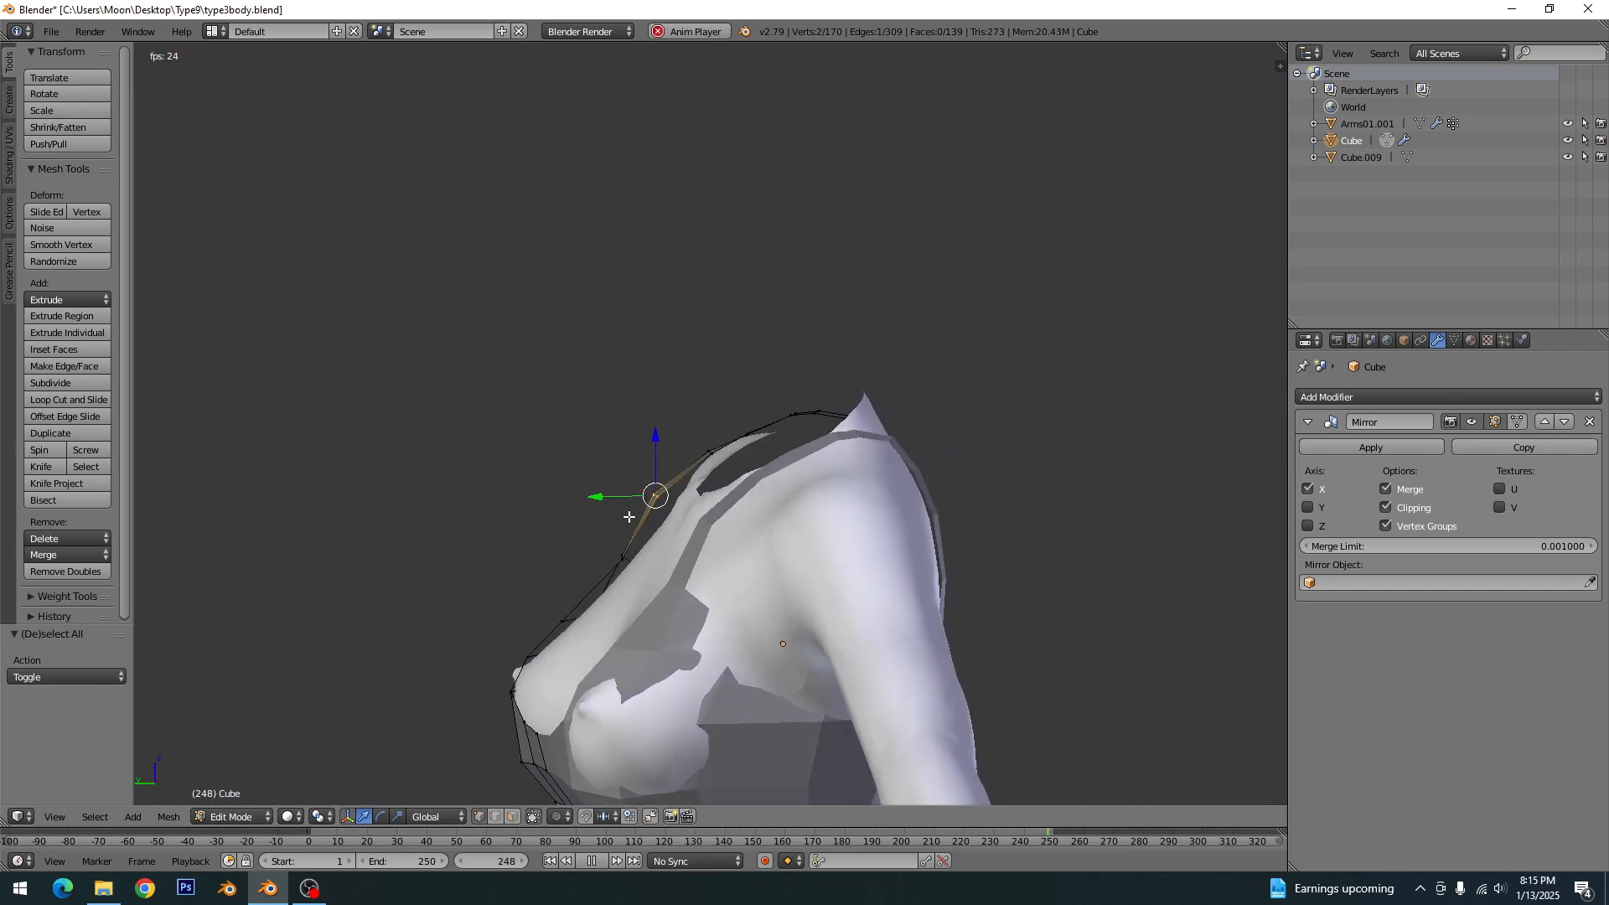
scroll(628, 517, "up", 2)
left_click_drag(571, 530, 597, 533)
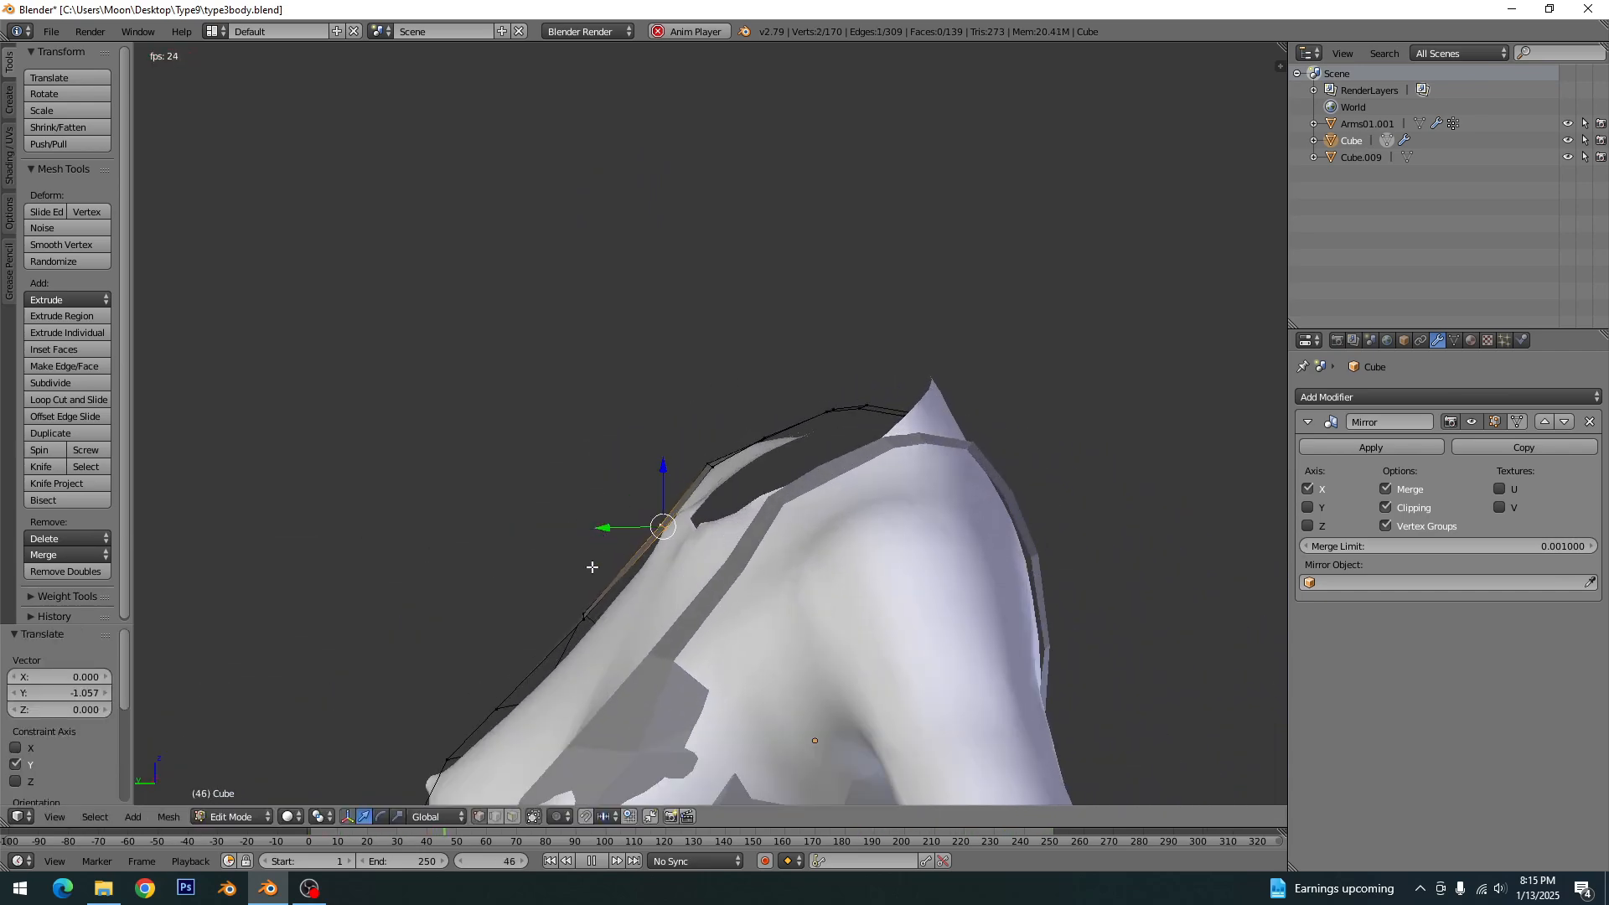
key("a")
- Move the armhole vertex beside the base of the front strap 0.663 along X so that it clears the body
middle_click_drag(636, 578, 736, 688)
right_click(785, 668)
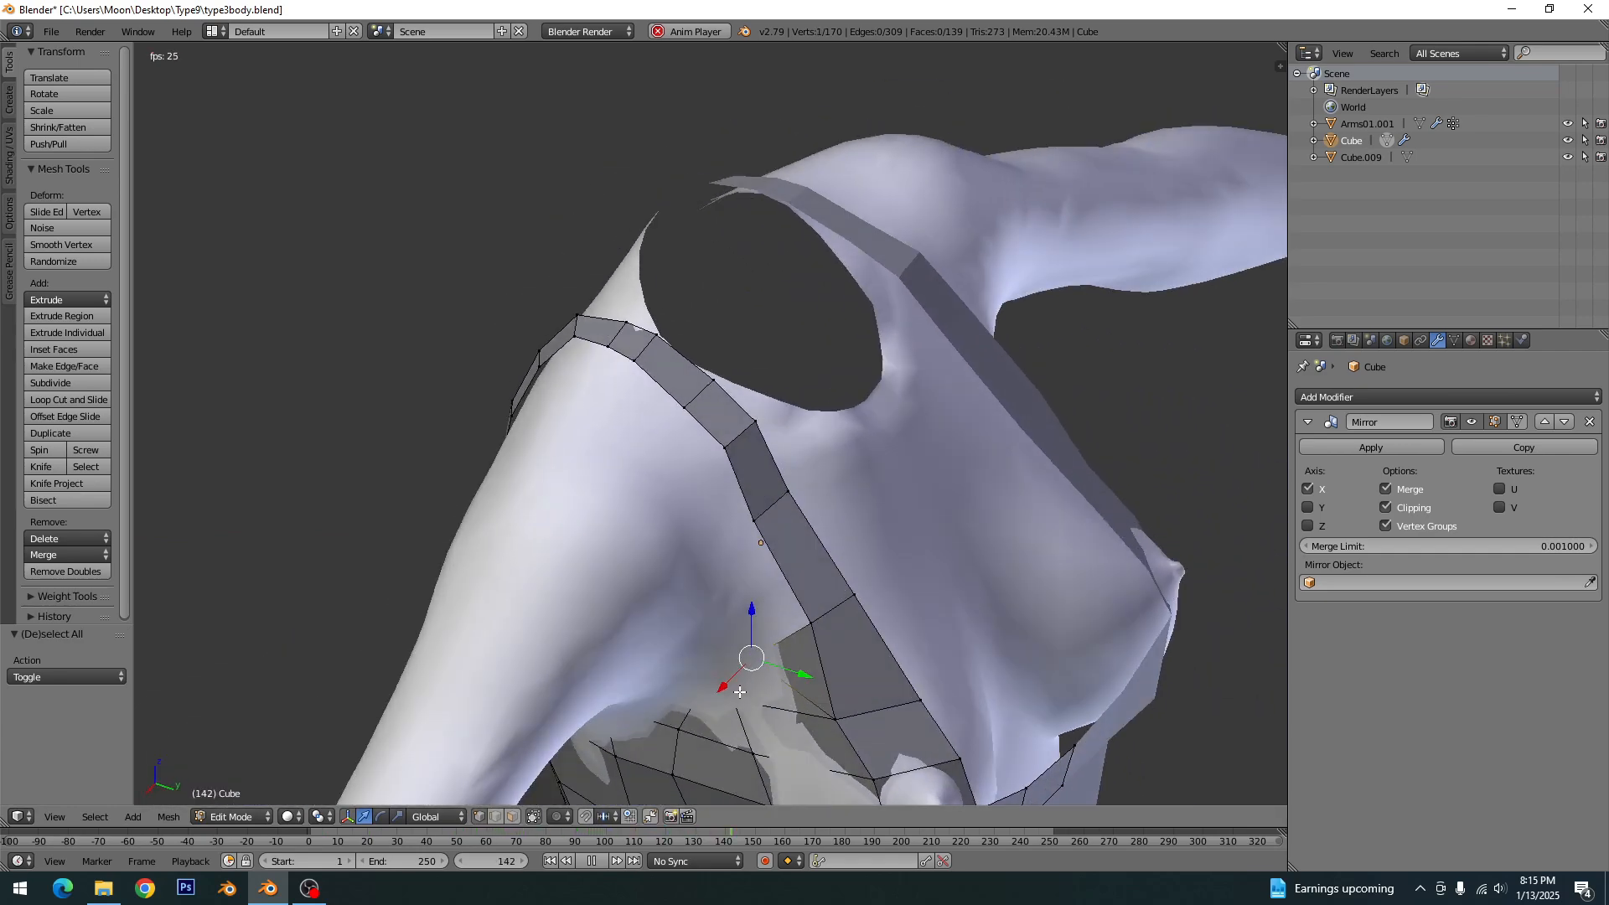
left_click_drag(729, 685, 712, 708)
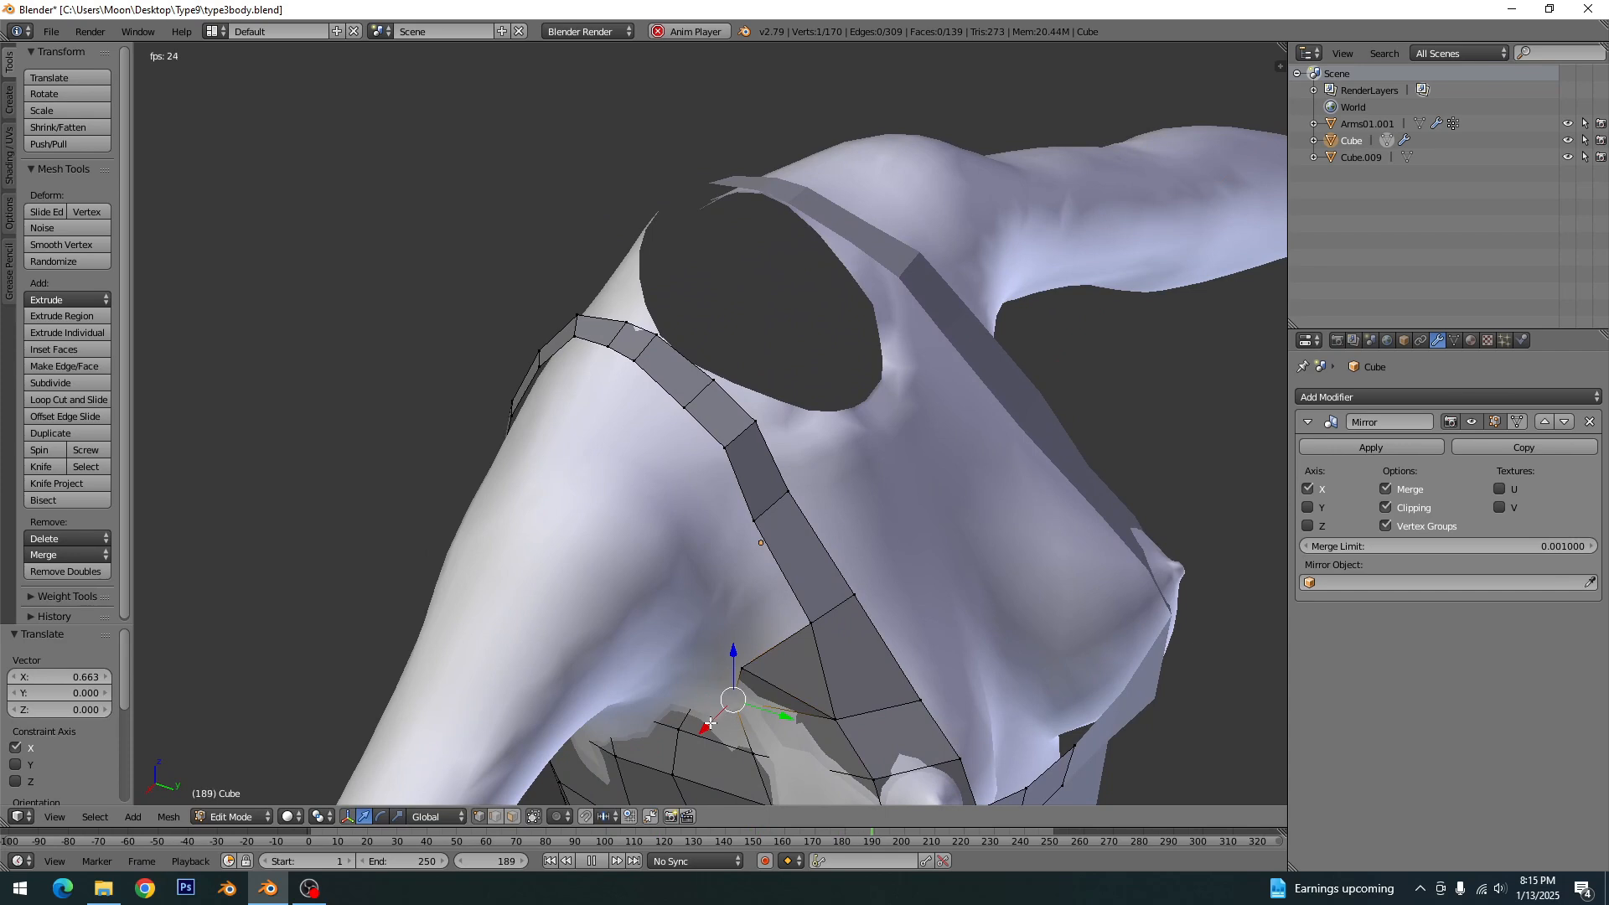
middle_click_drag(751, 734, 757, 556, "shift")
key("a")
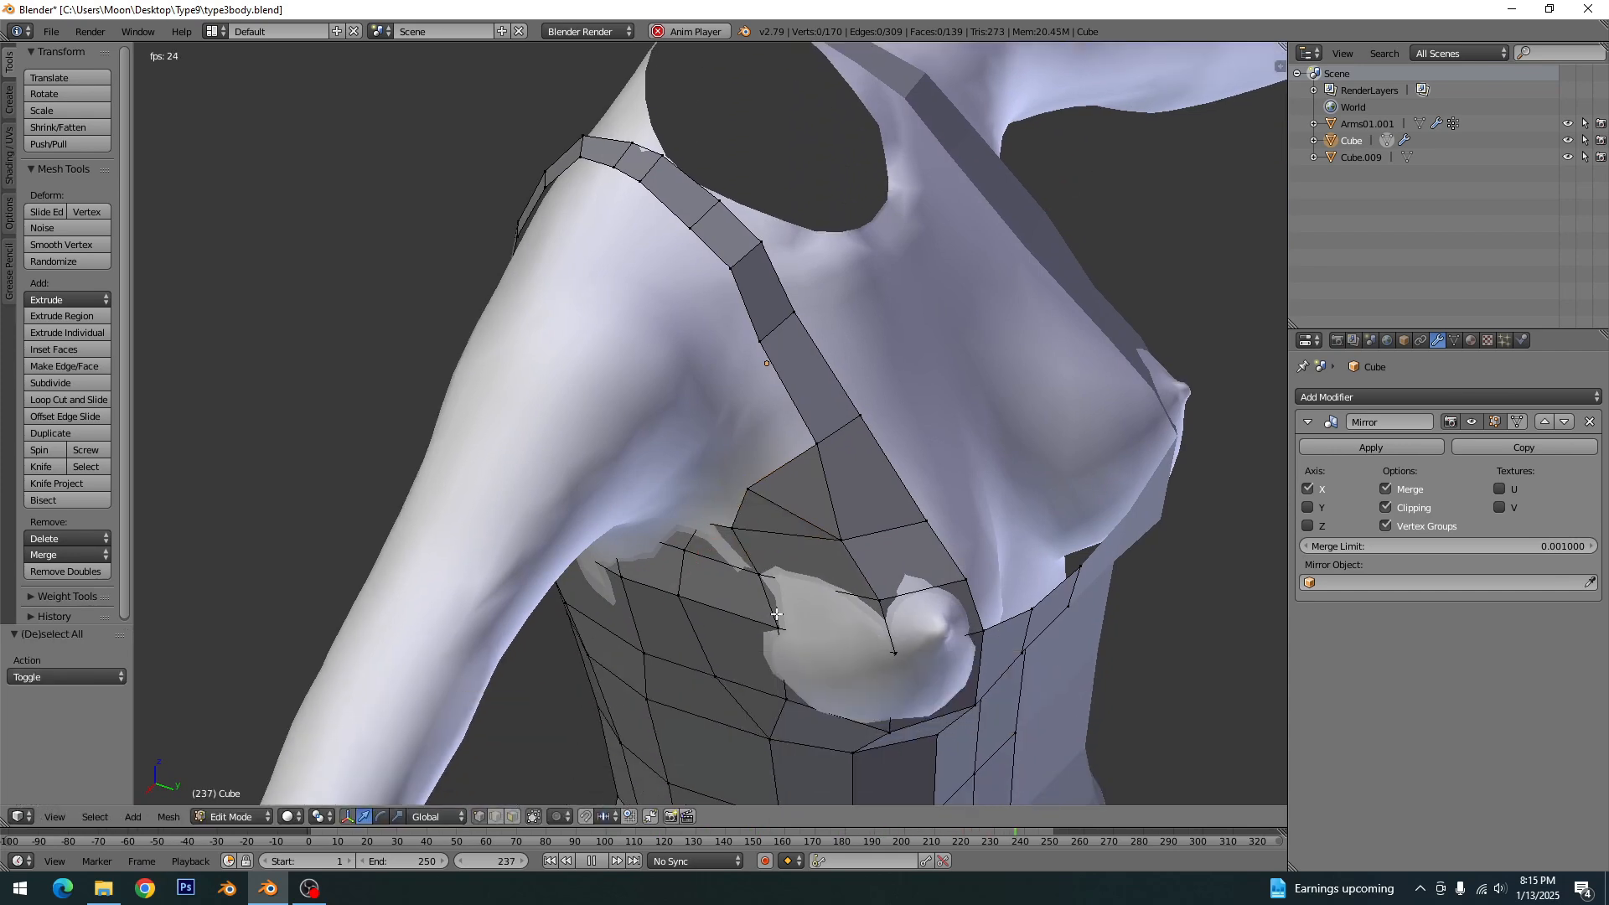
- Move the bust-side vertex 0.305 along X and the vertex just below it 0.137 along X to clear the body
middle_click_drag(764, 628, 745, 584)
right_click(748, 579)
left_click_drag(722, 602, 740, 656)
right_click(769, 640)
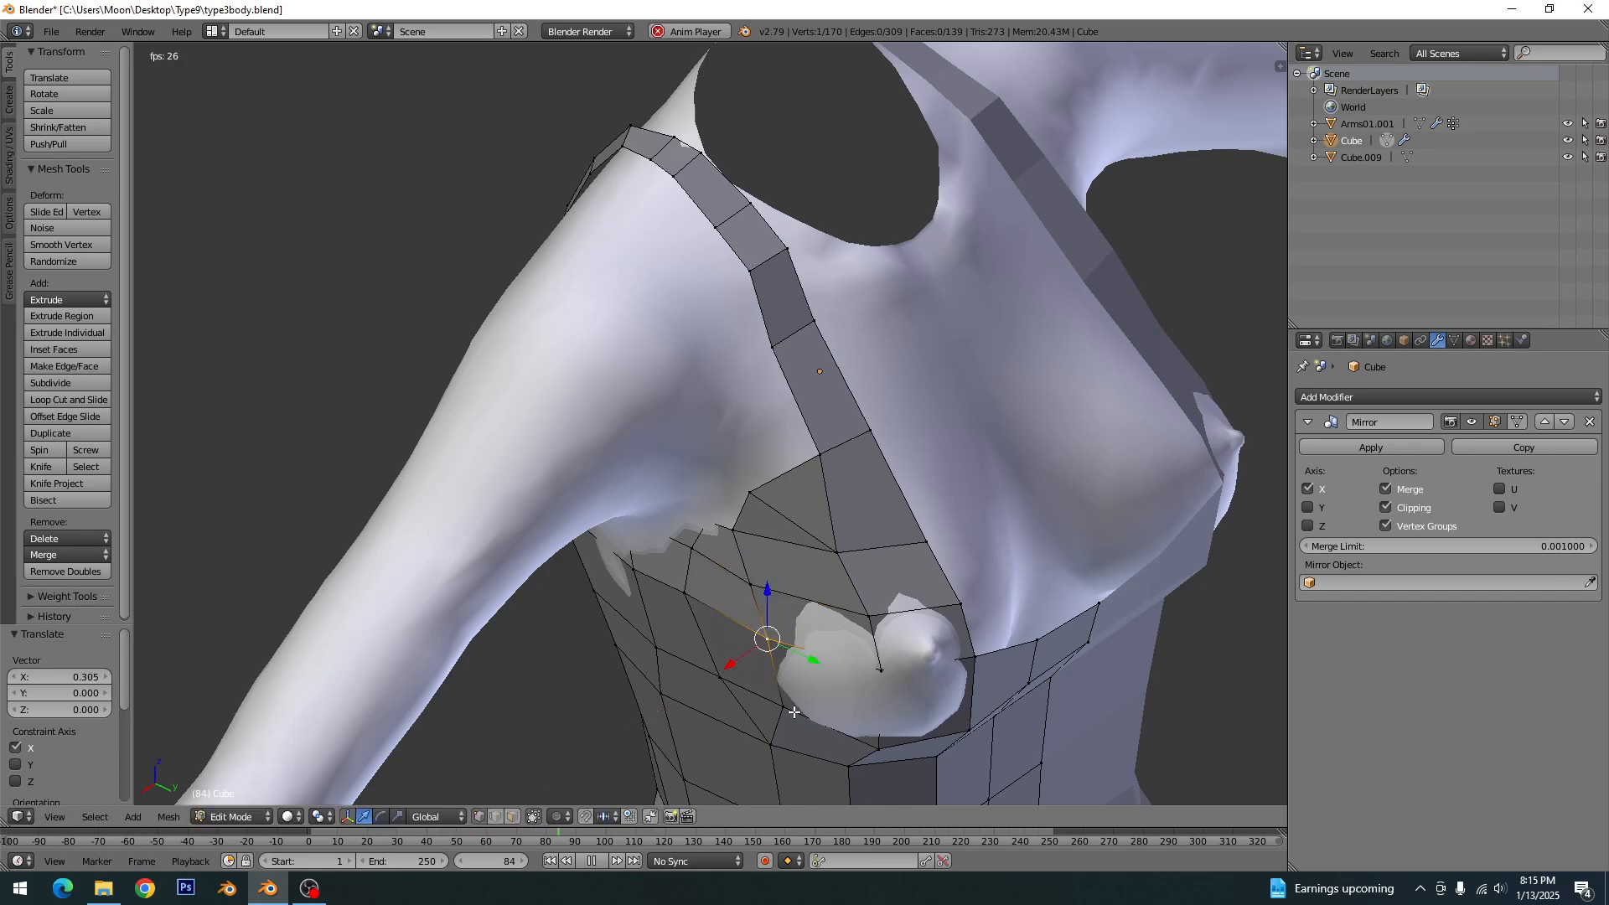
right_click(790, 713)
left_click_drag(757, 728, 754, 730)
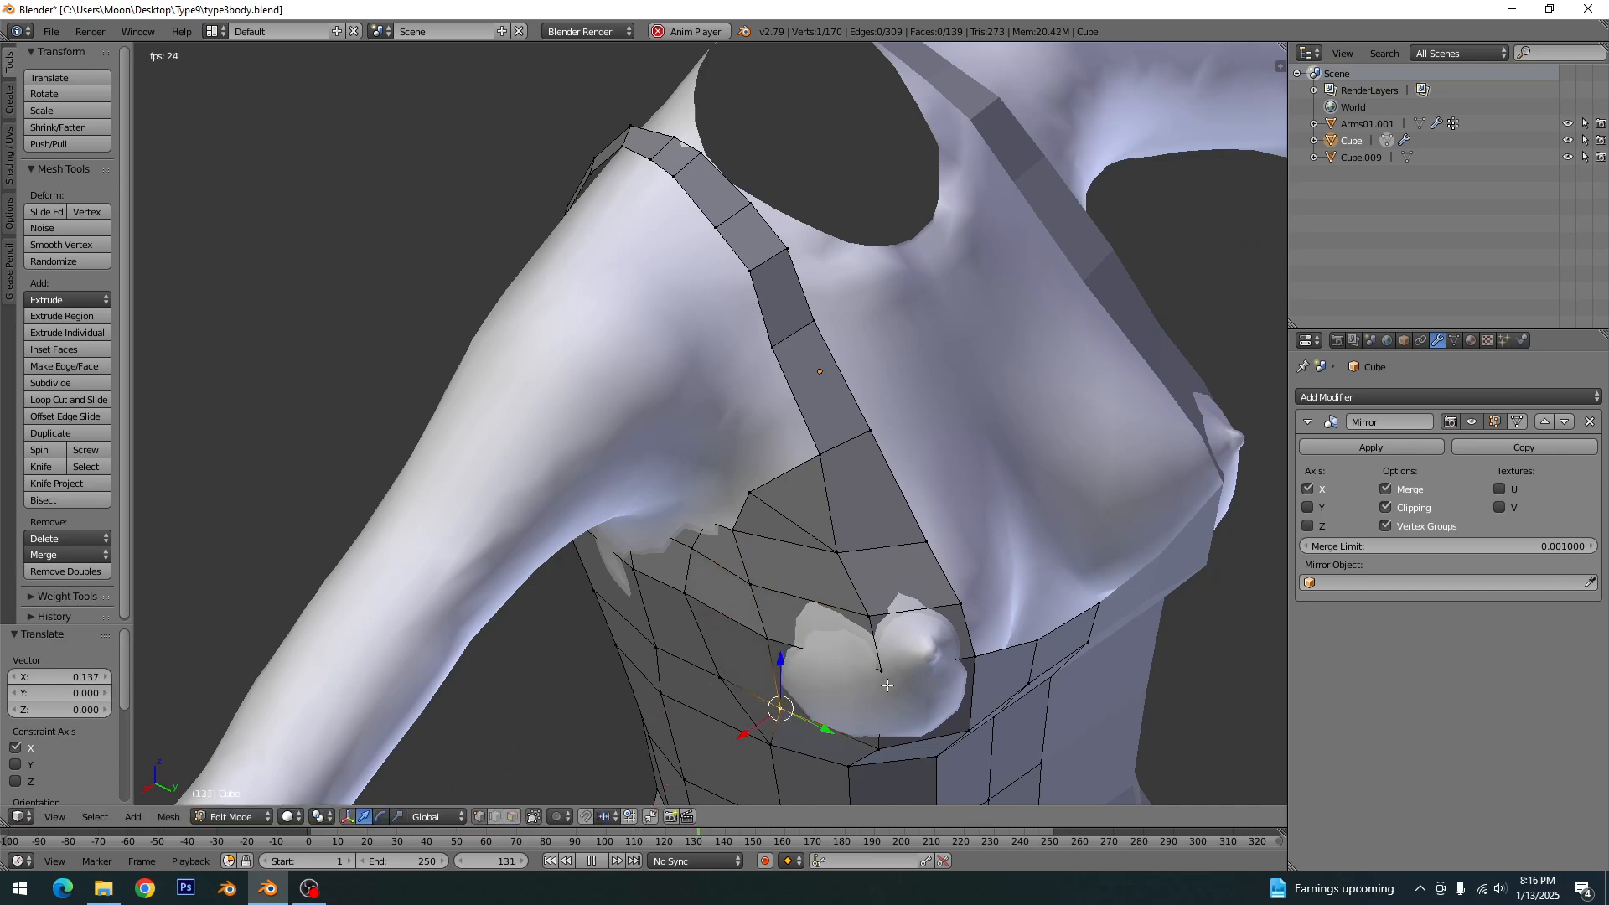
key("a")
- Switch to the side view and save the file over type3body.blend
middle_click_drag(888, 685, 954, 451)
key("KP_3")
key("ctrl+s")
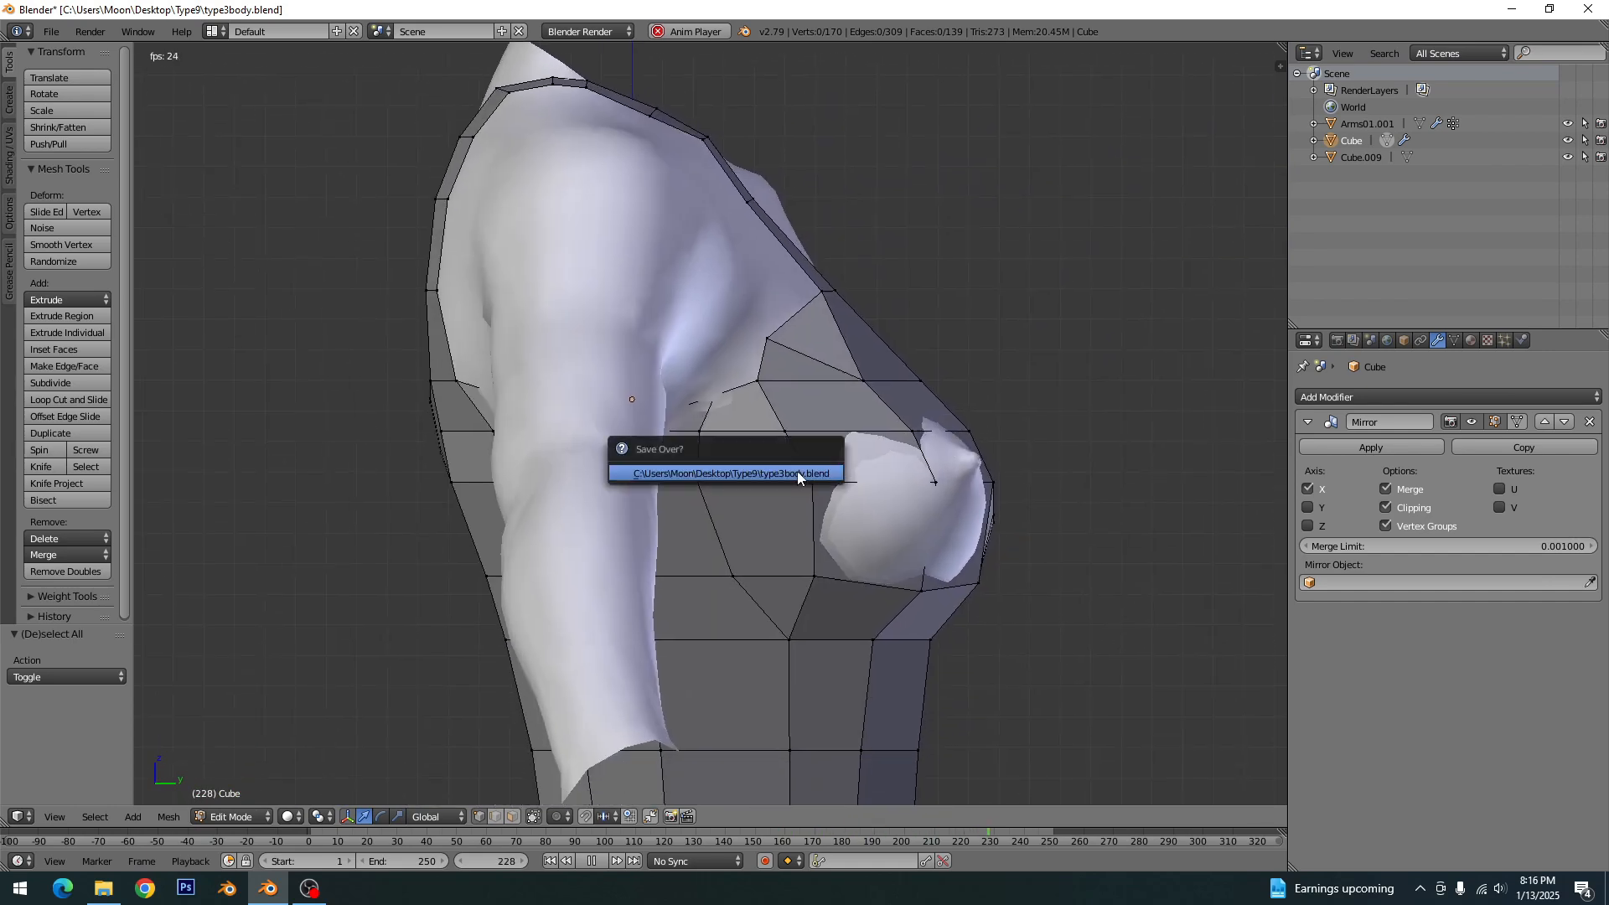
left_click(797, 471)
- Move the front armhole vertex below the strap base 0.767 along Y and -0.329 along Z
right_click(762, 342)
key("g")
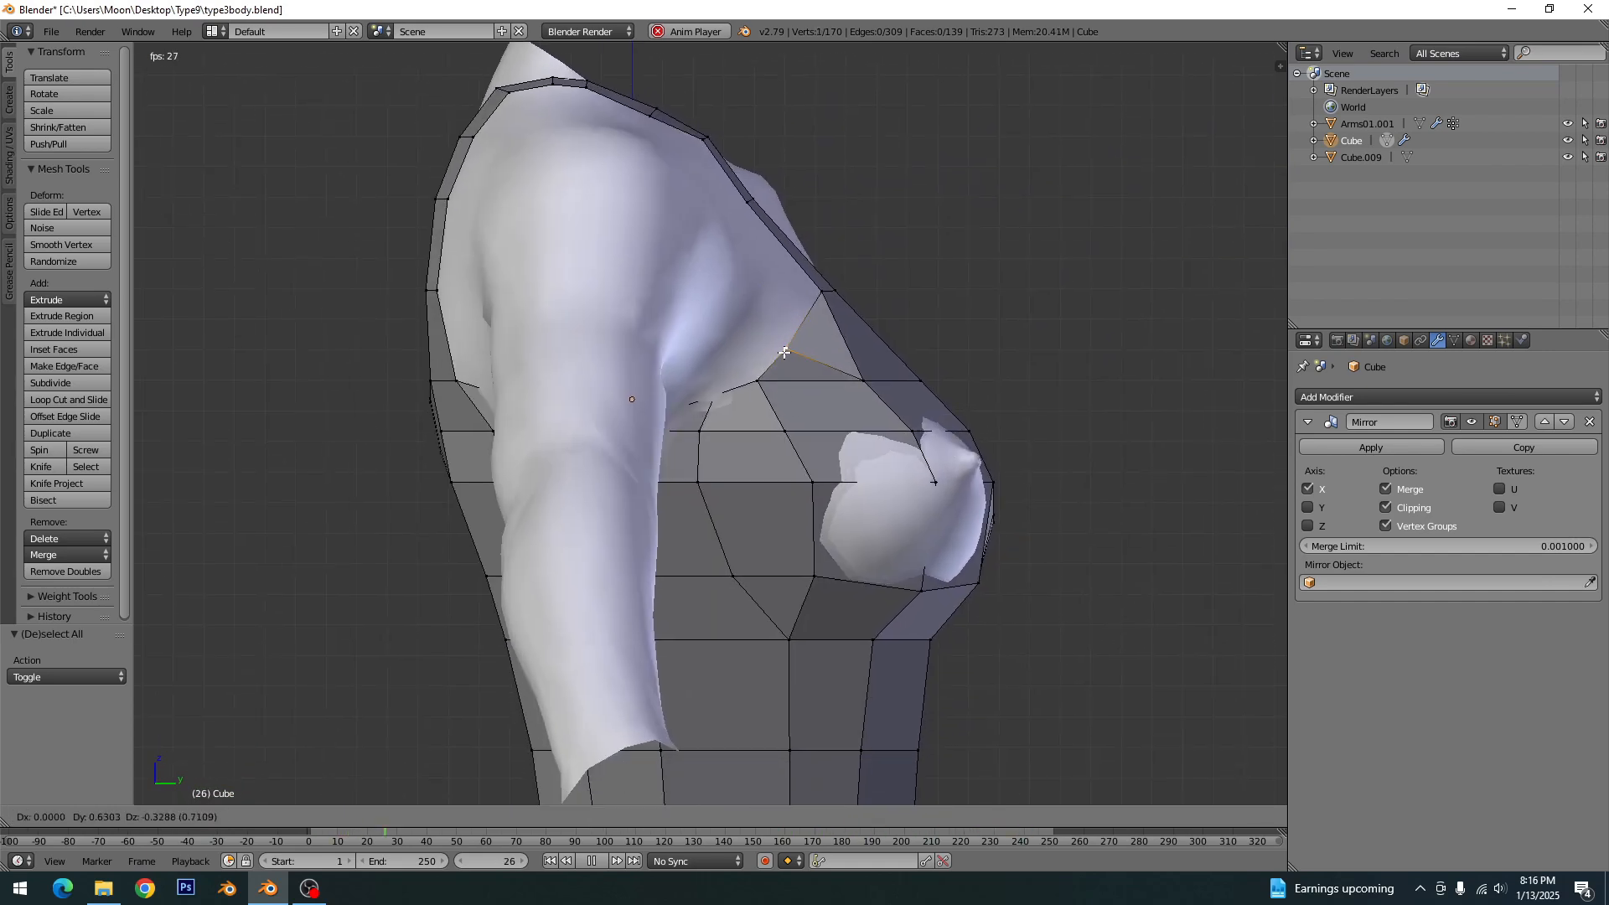
left_click(790, 351)
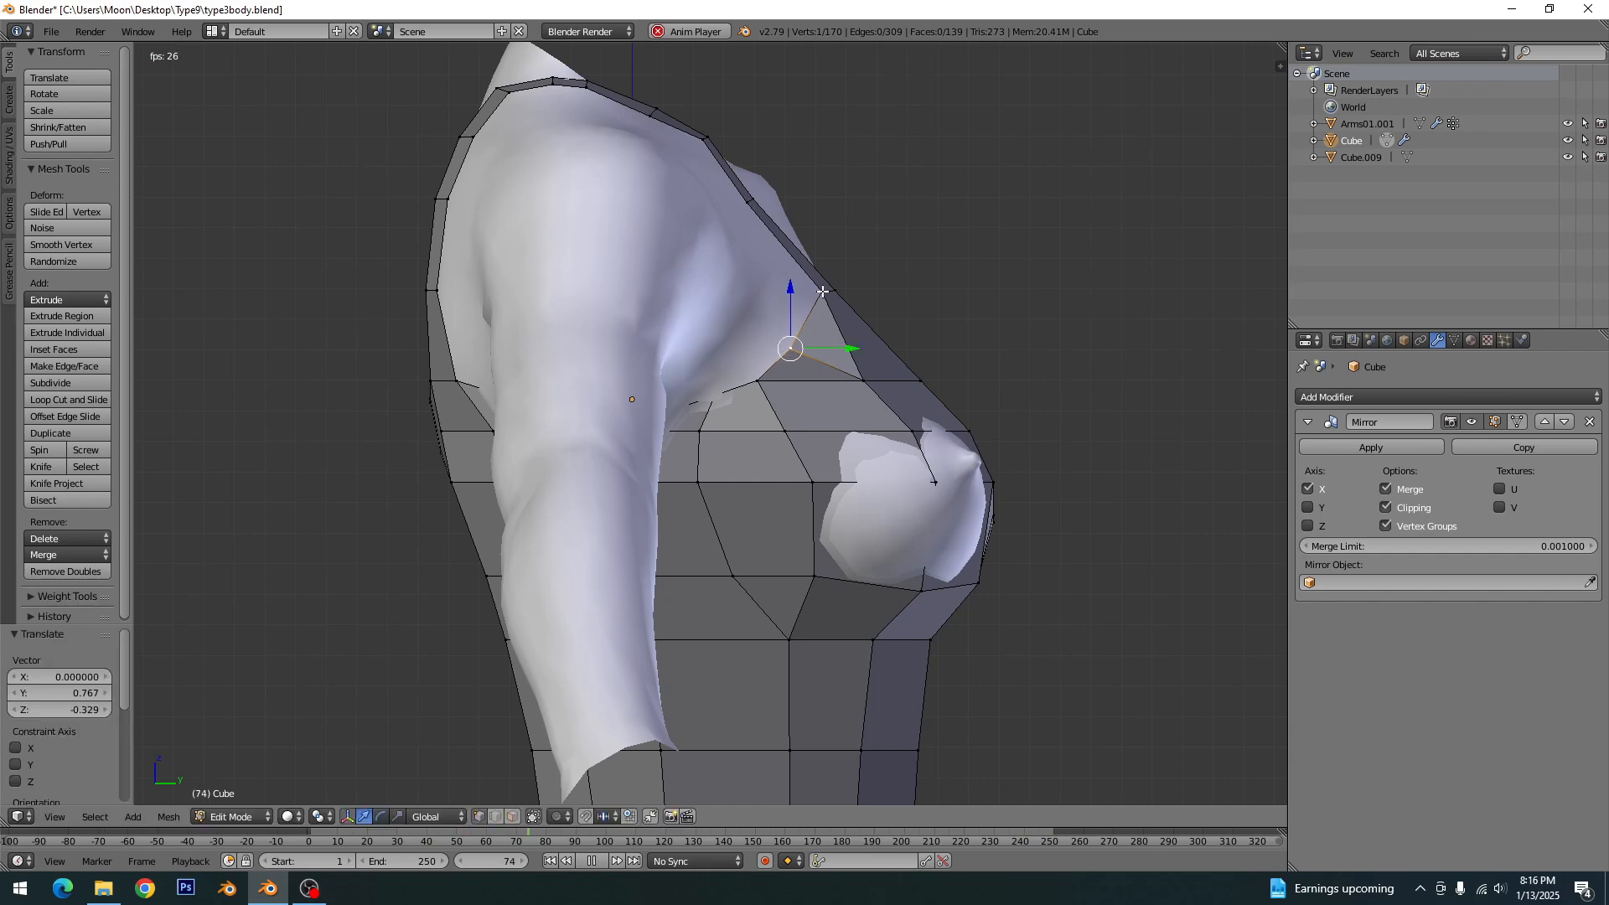
key("a")
- Move the armhole-edge vertex under the arm outward about 1.1 along X so the dress side clears the body
scroll(826, 446, "down", 3)
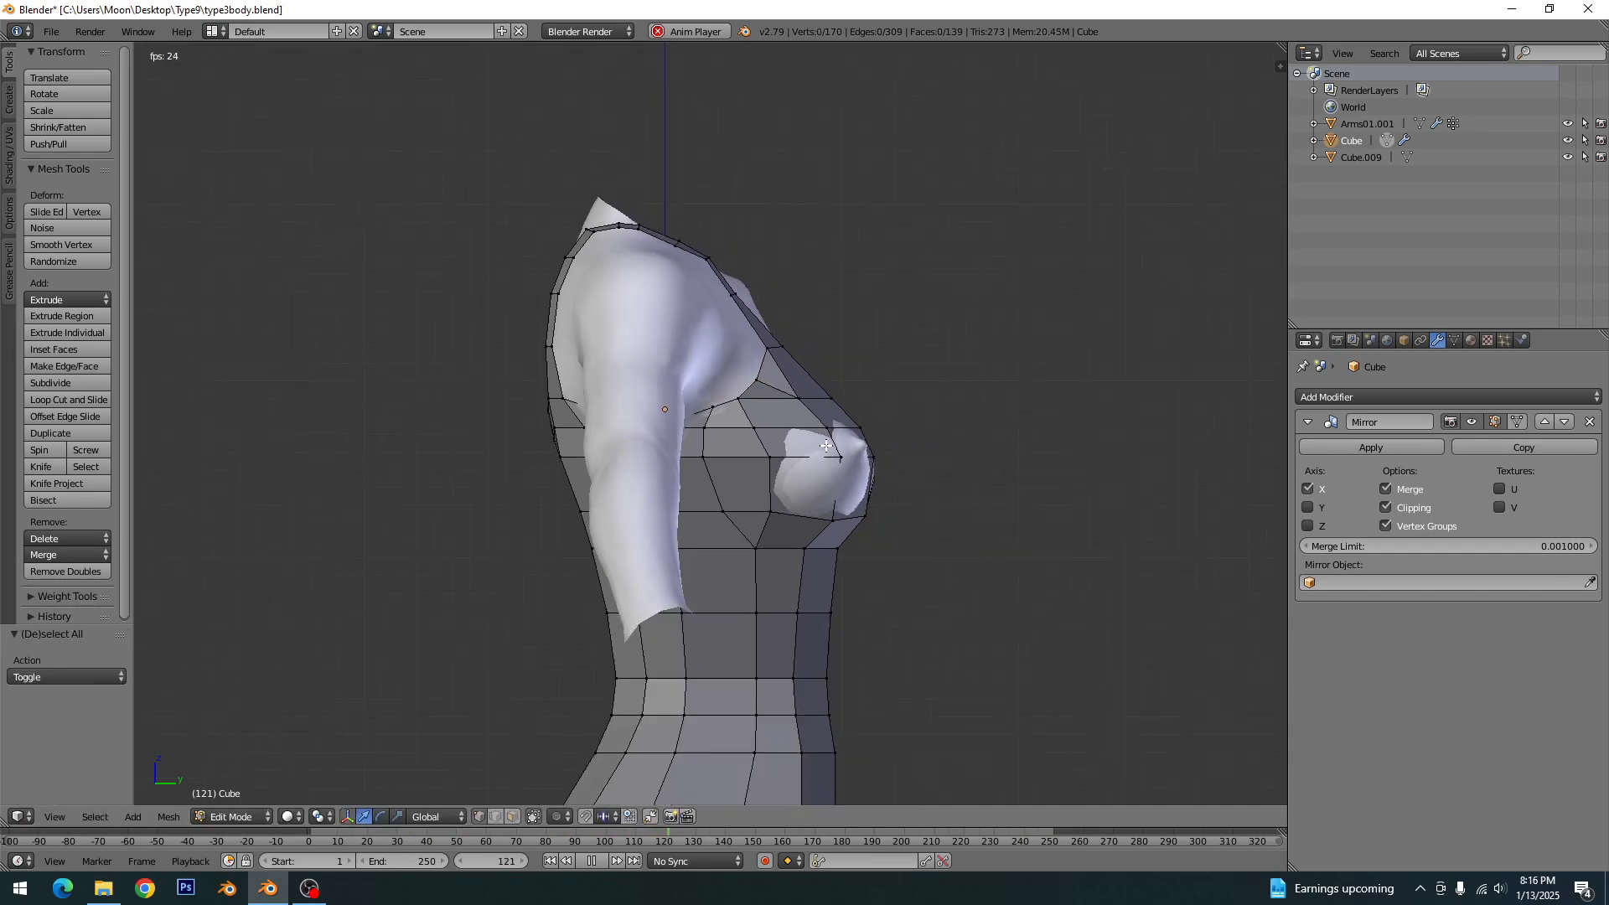
middle_click_drag(826, 446, 942, 460)
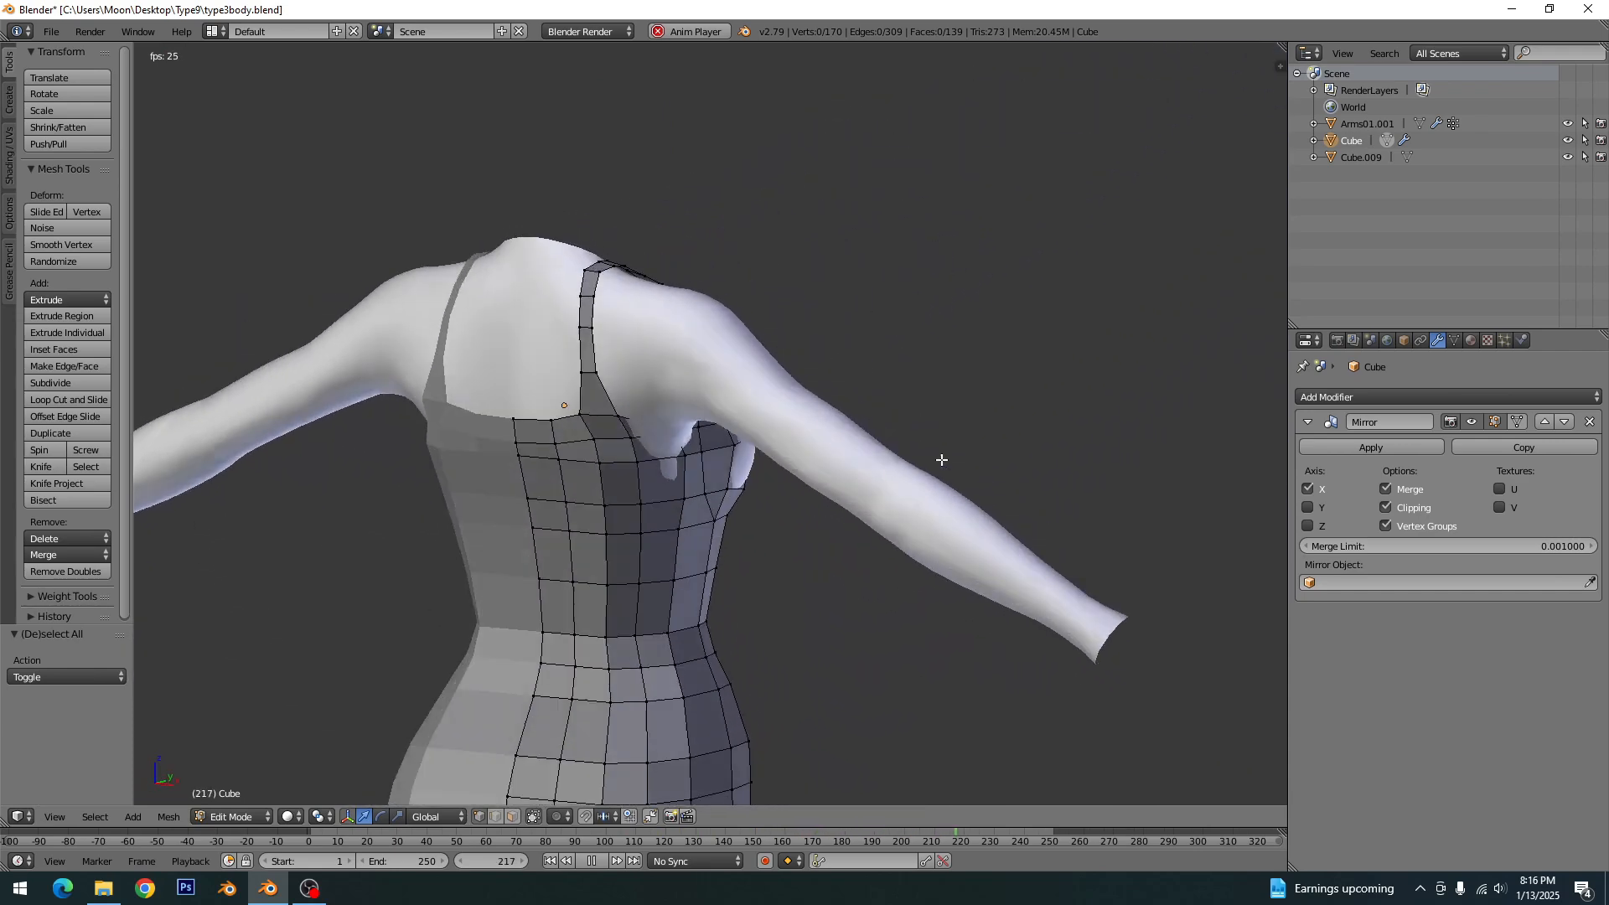
scroll(718, 508, "up", 3)
key("g")
key("x")
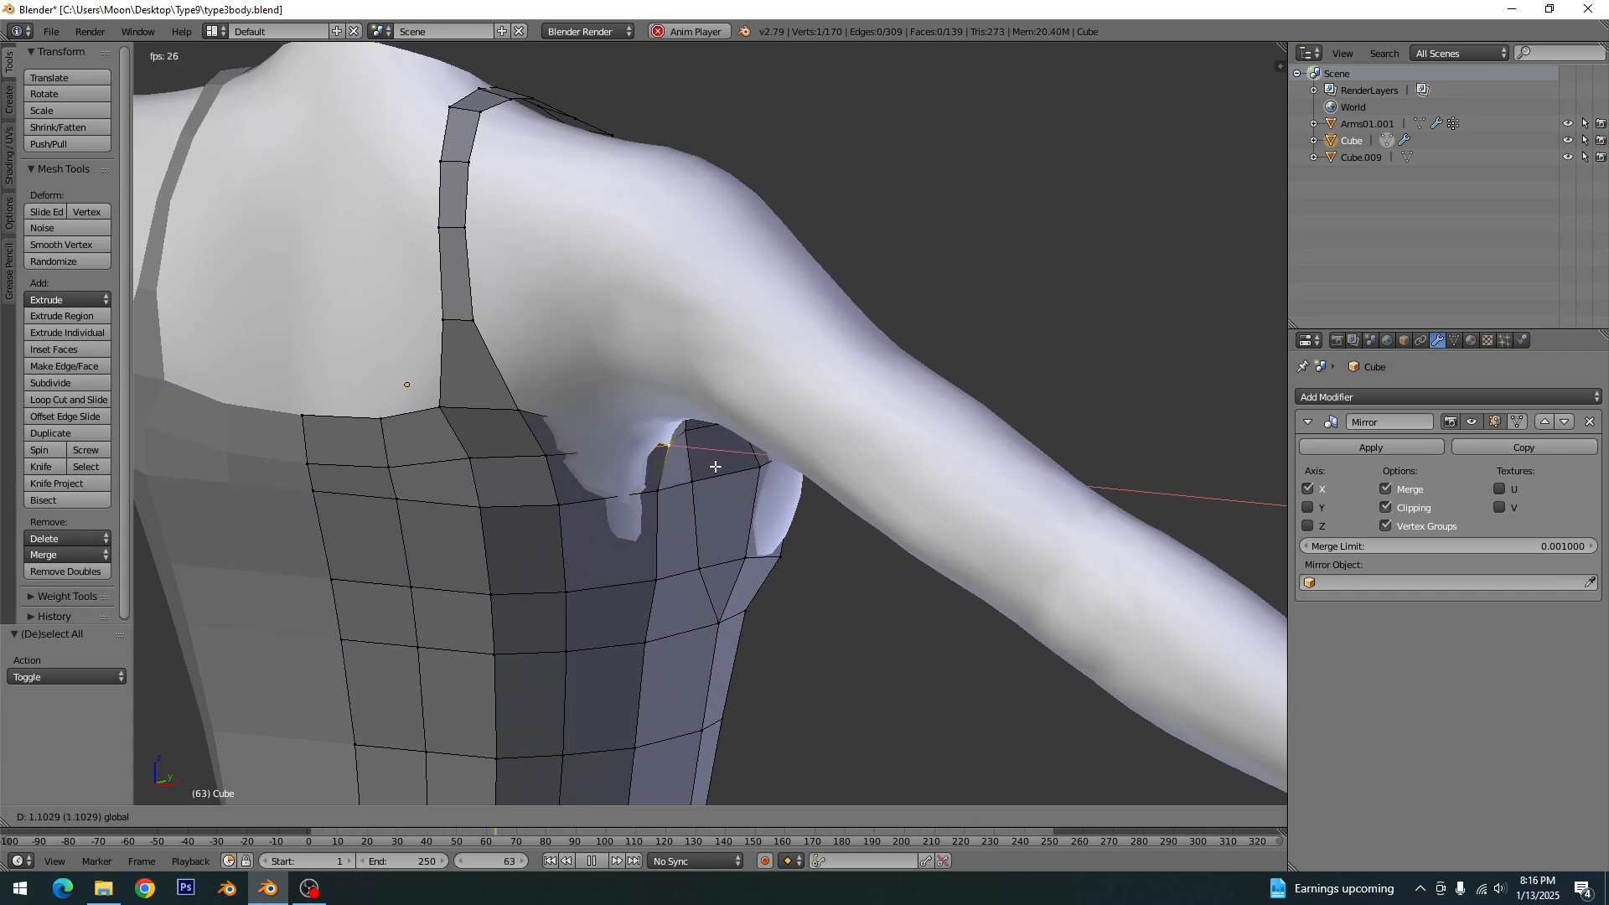
left_click(714, 466)
middle_click_drag(643, 508, 552, 446)
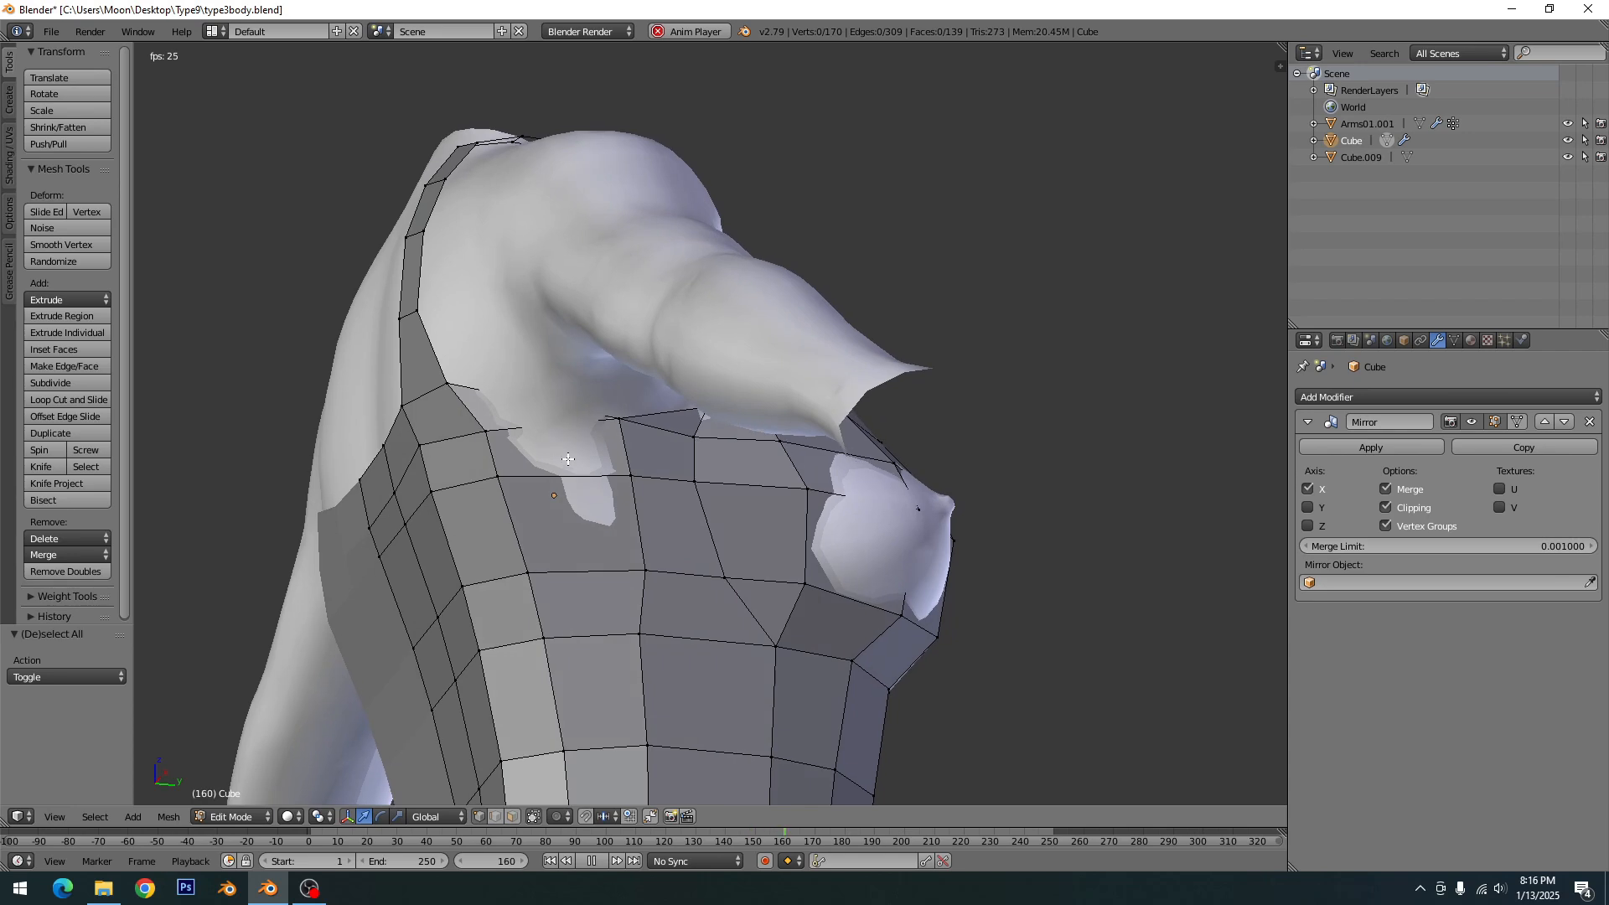
- Knife a cut from the vertex beside the back strap base to the middle of the rear armhole edge
key("k")
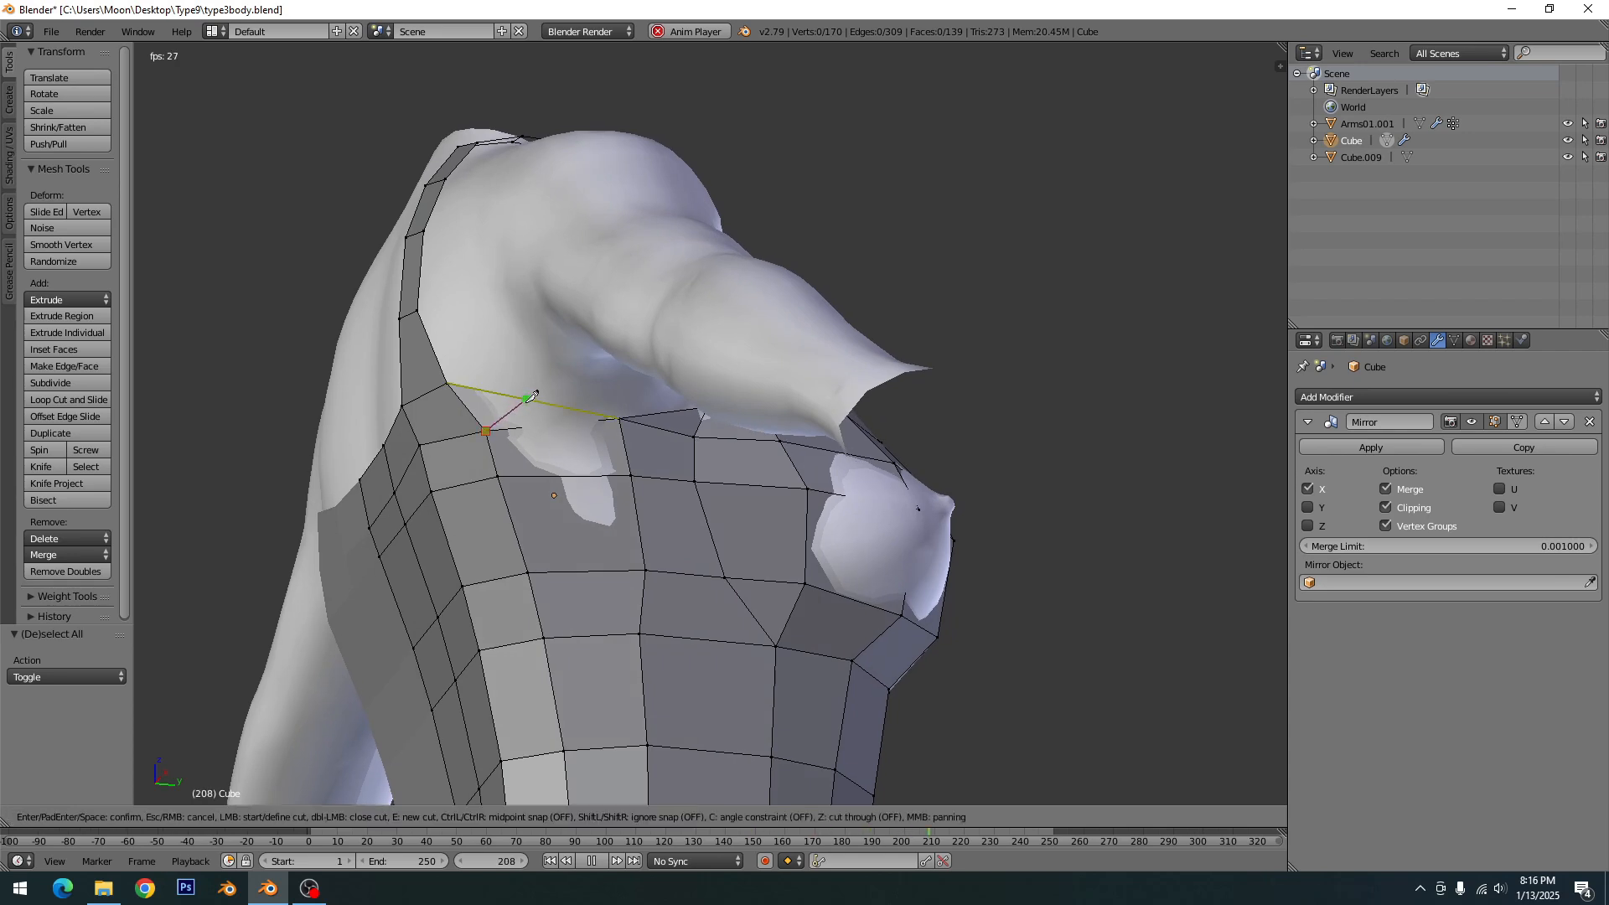
left_click(530, 398)
key("Return")
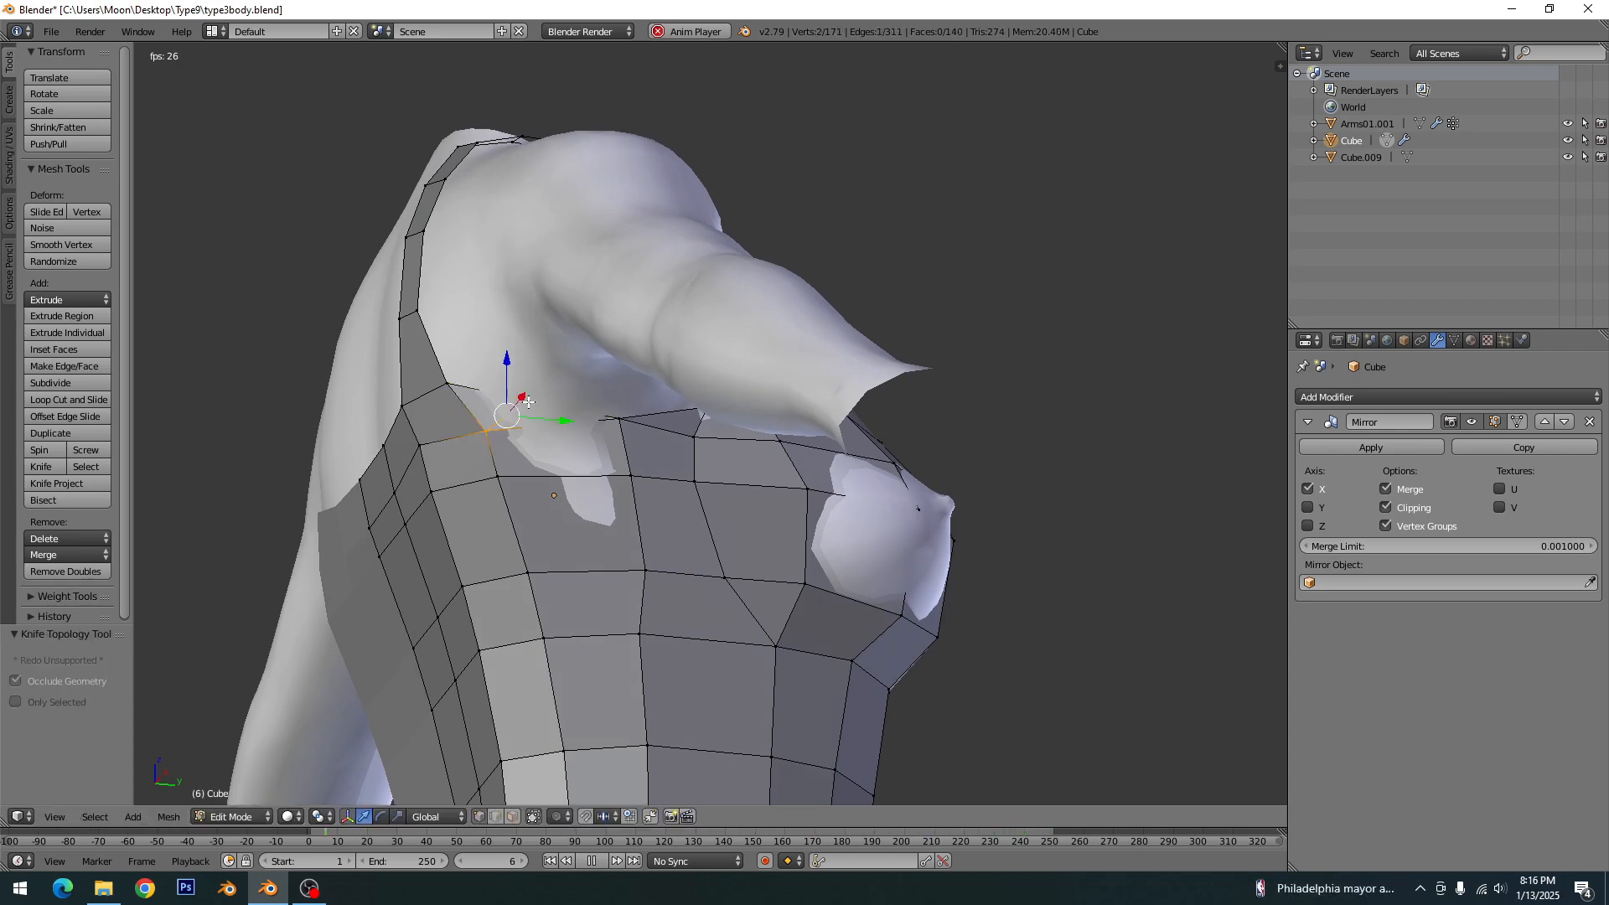
- Move the new rear armhole-edge vertex 0.737 along X to bring it outside the body
key("a")
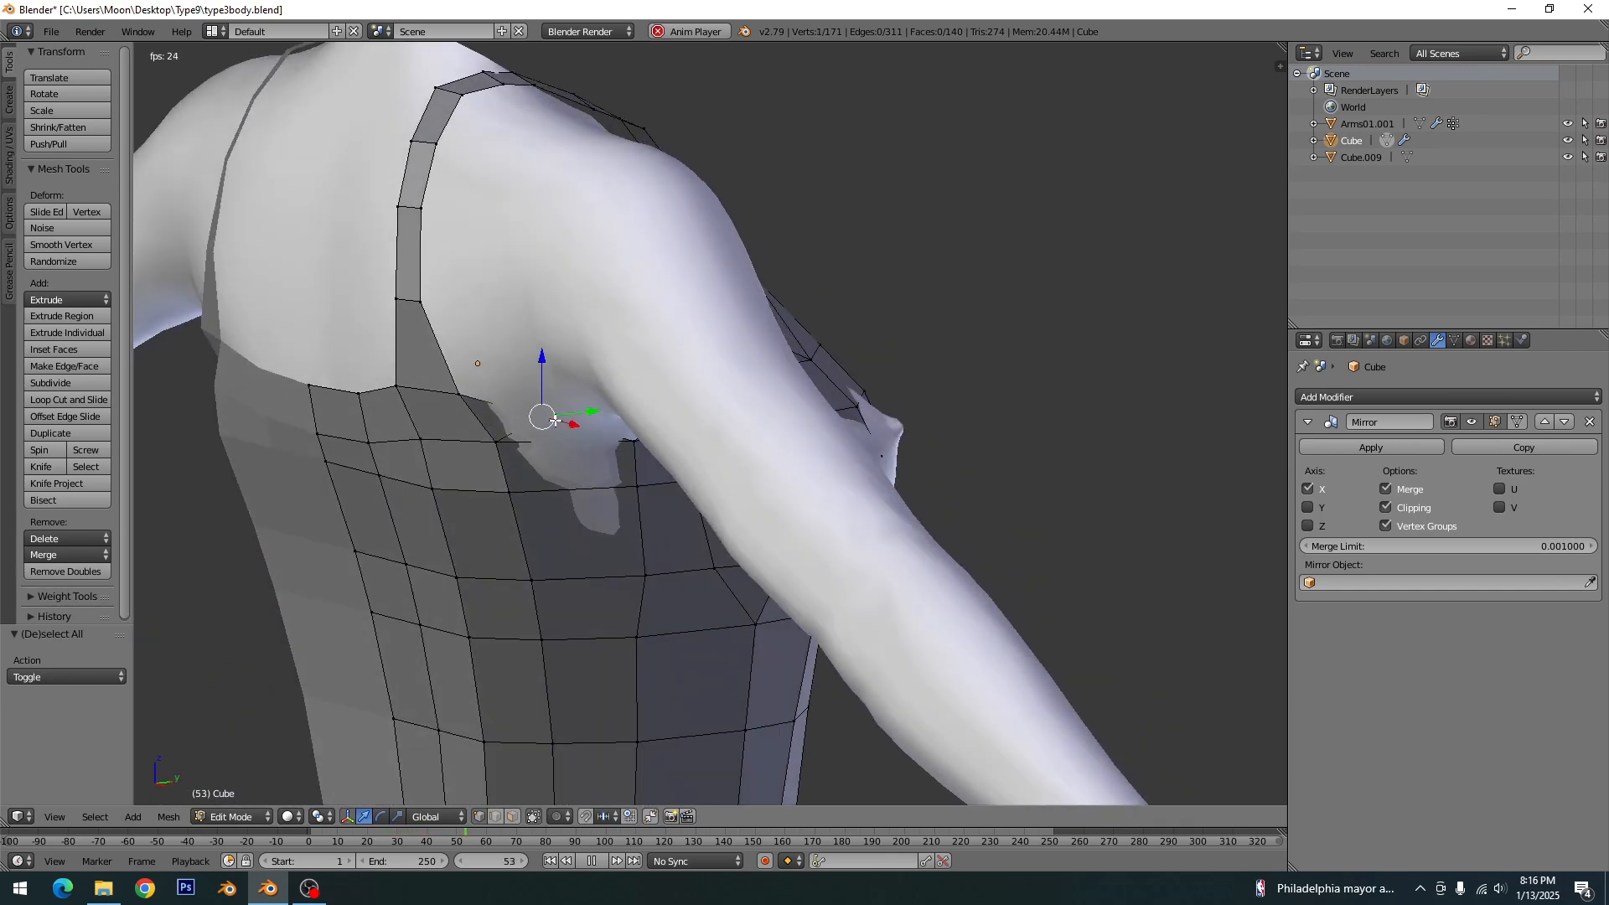
left_click_drag(569, 426, 582, 488)
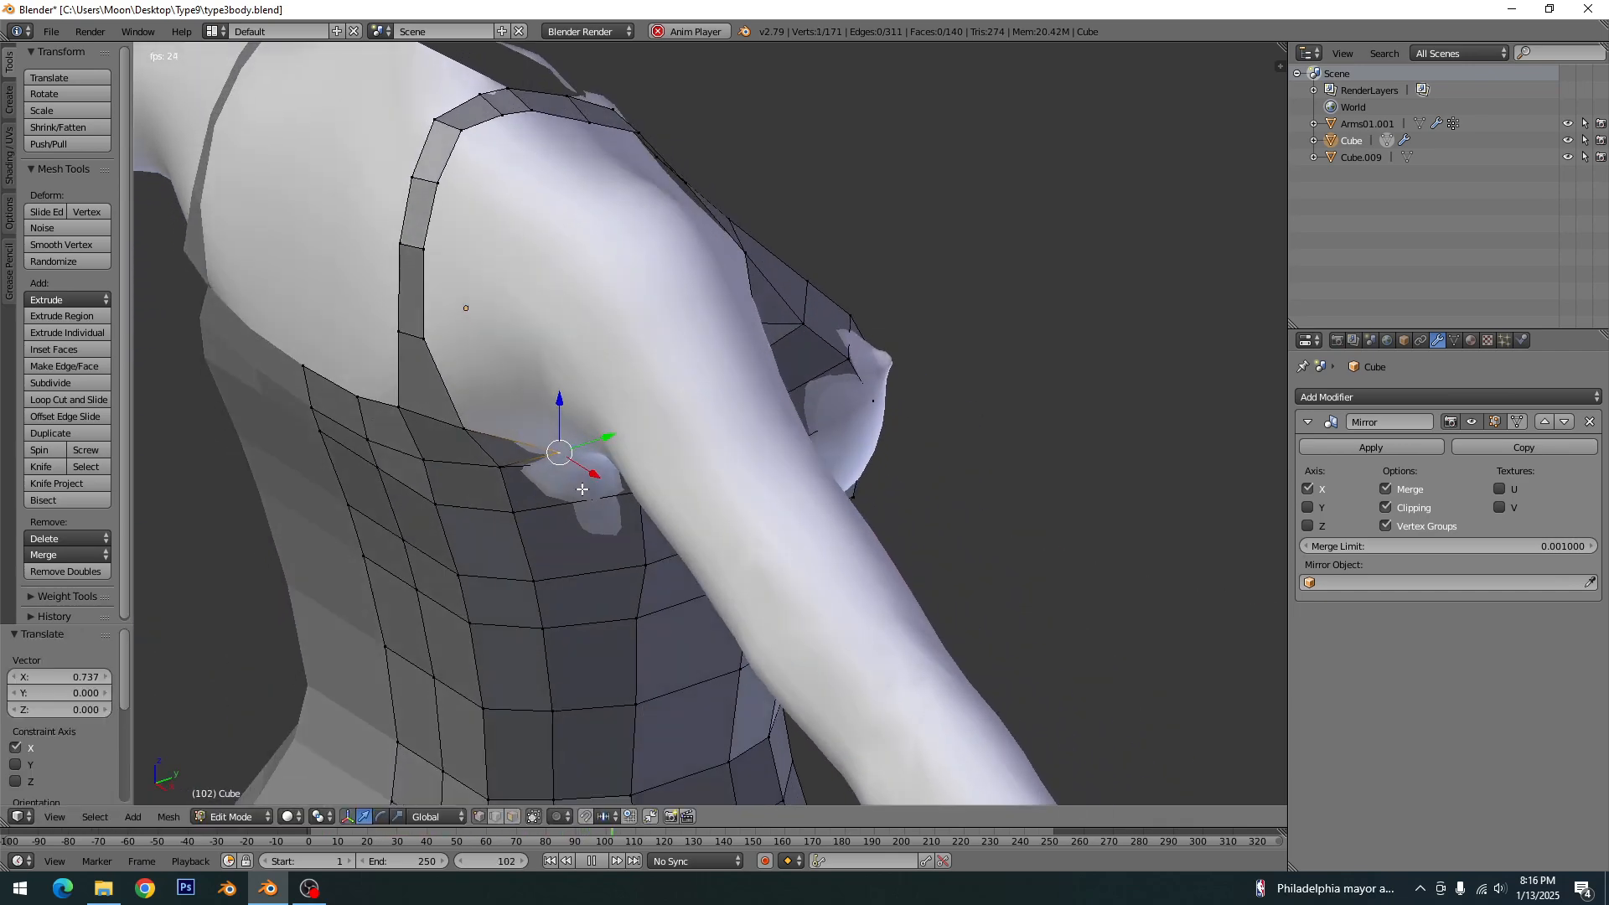
key("a")
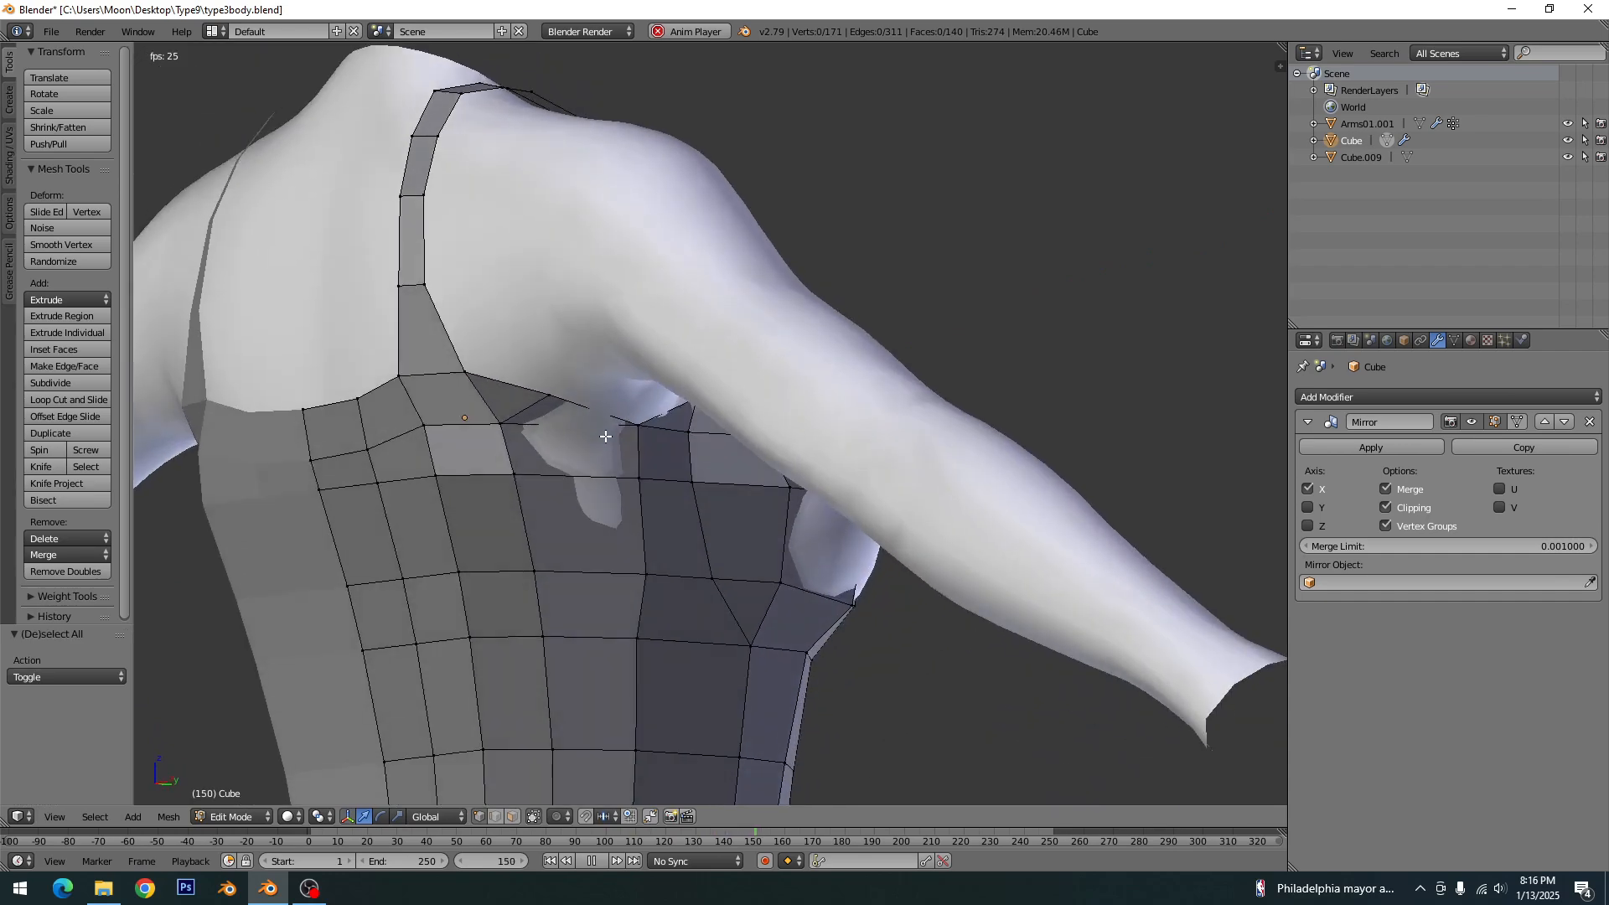
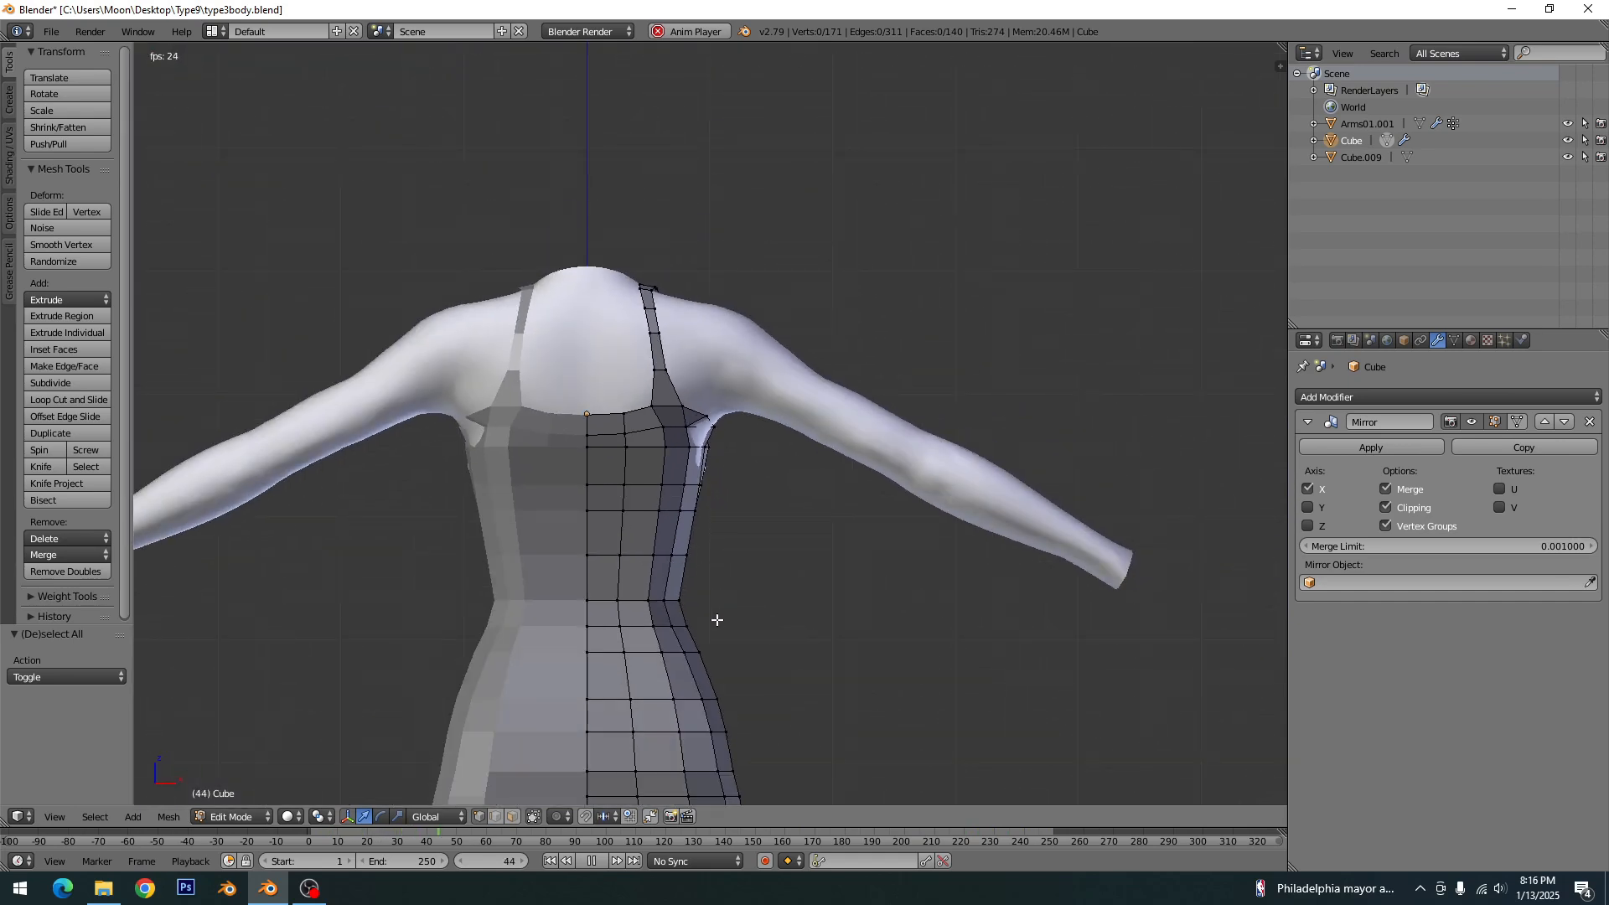
- Save the file, and move the short horizontal edge at the side of the hip slightly outward along X
key("ctrl+s")
left_click(713, 474)
scroll(735, 617, "up", 5)
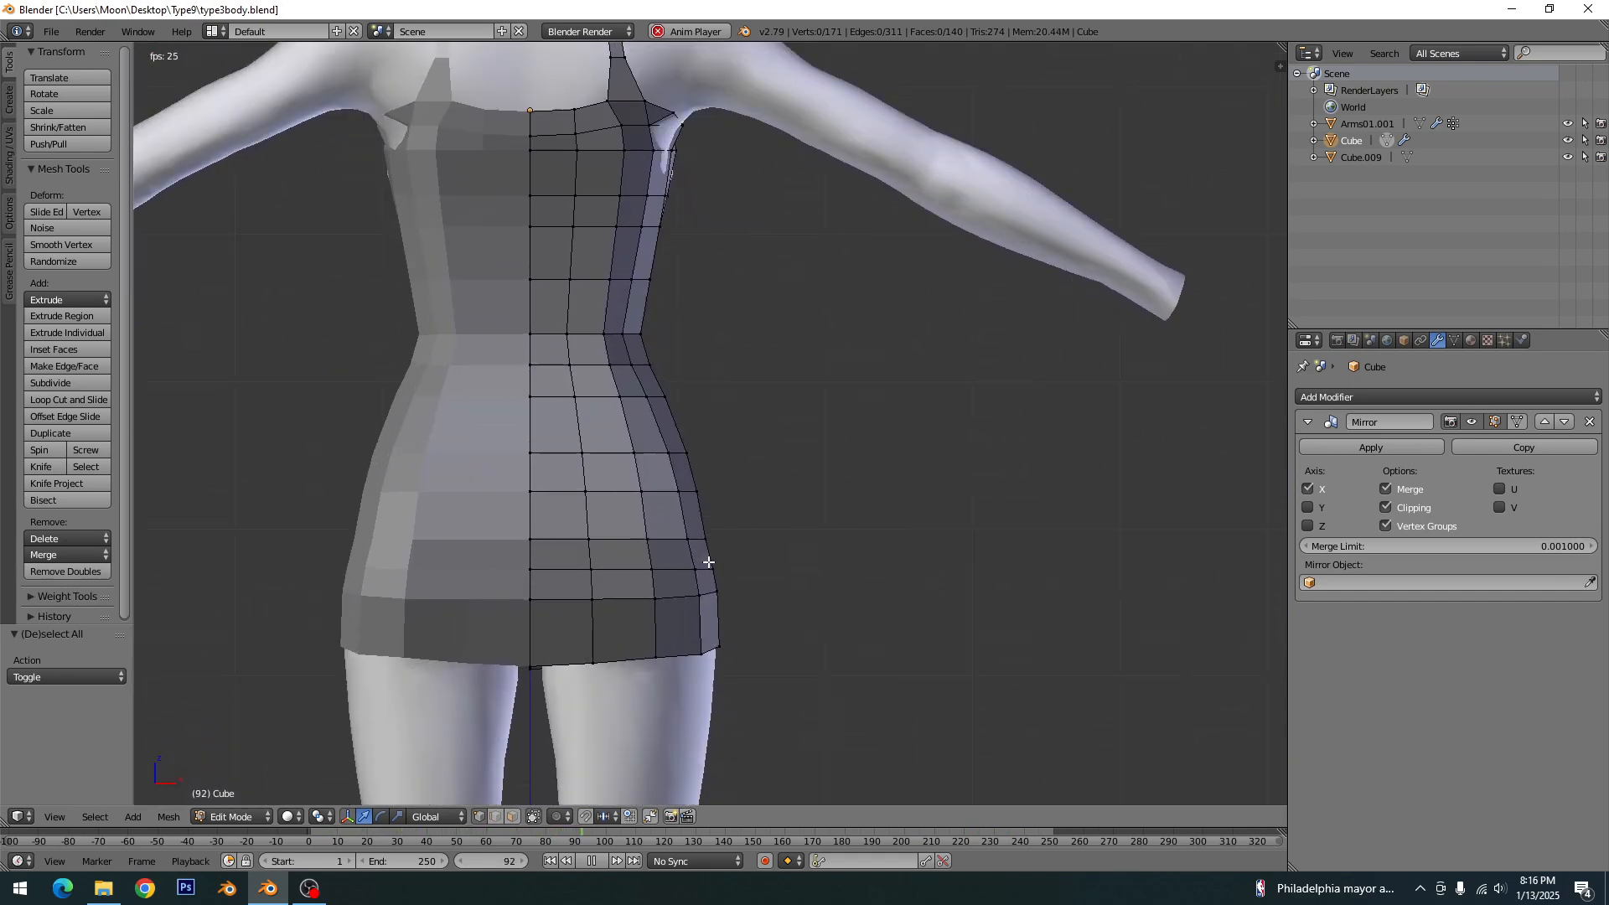
right_click(735, 617)
right_click(684, 624, "shift")
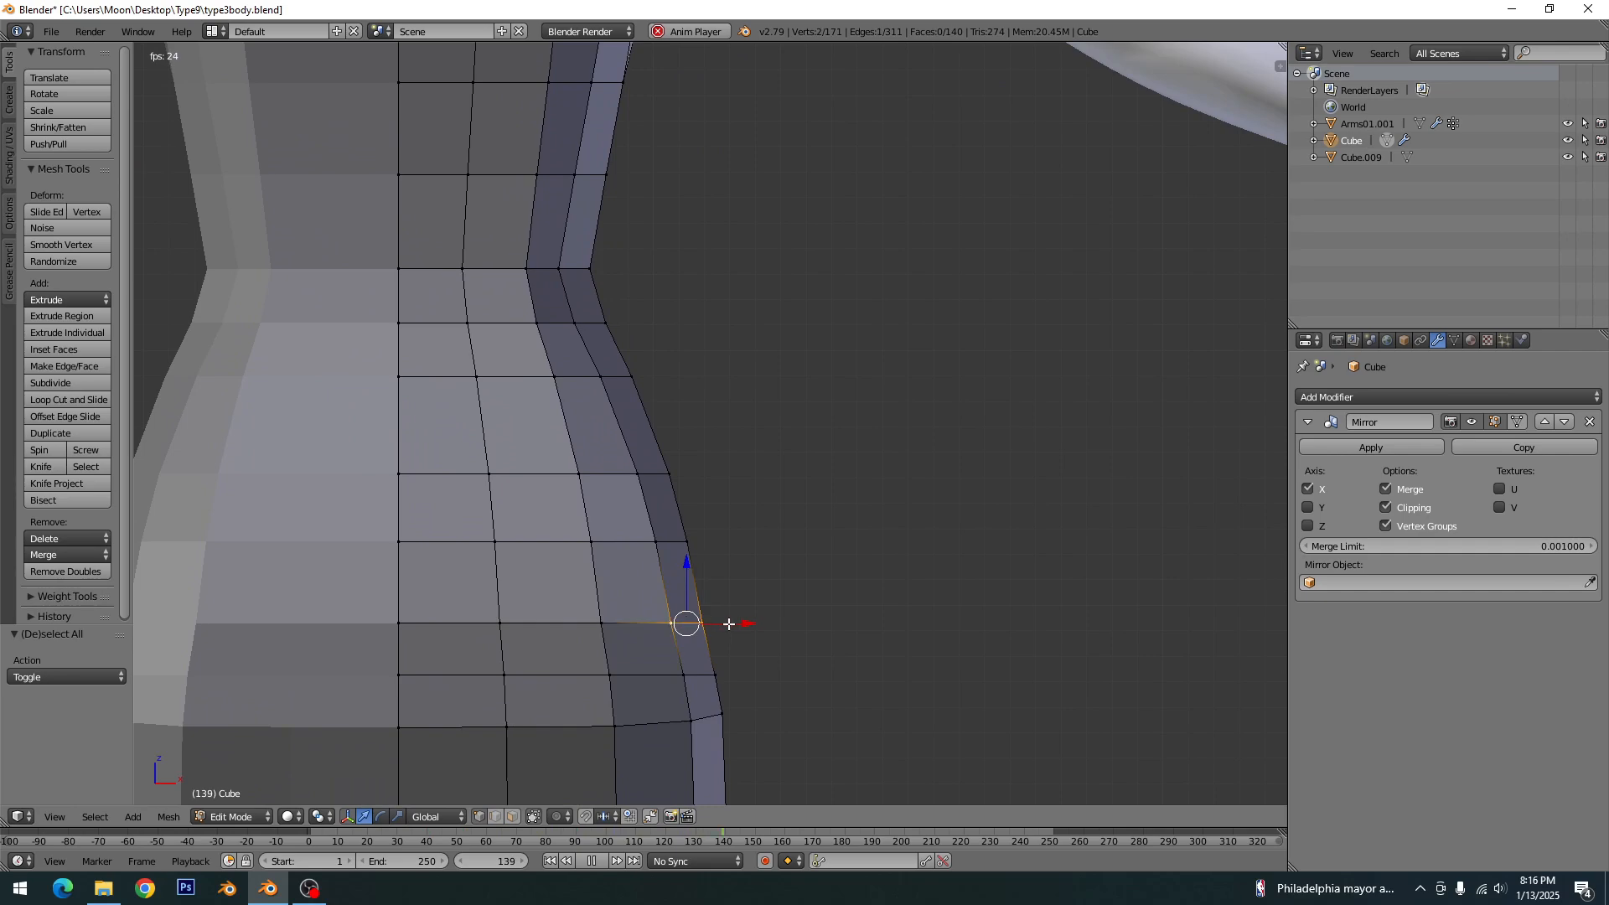
left_click_drag(733, 624, 738, 625)
key("a")
scroll(737, 625, "down", 5)
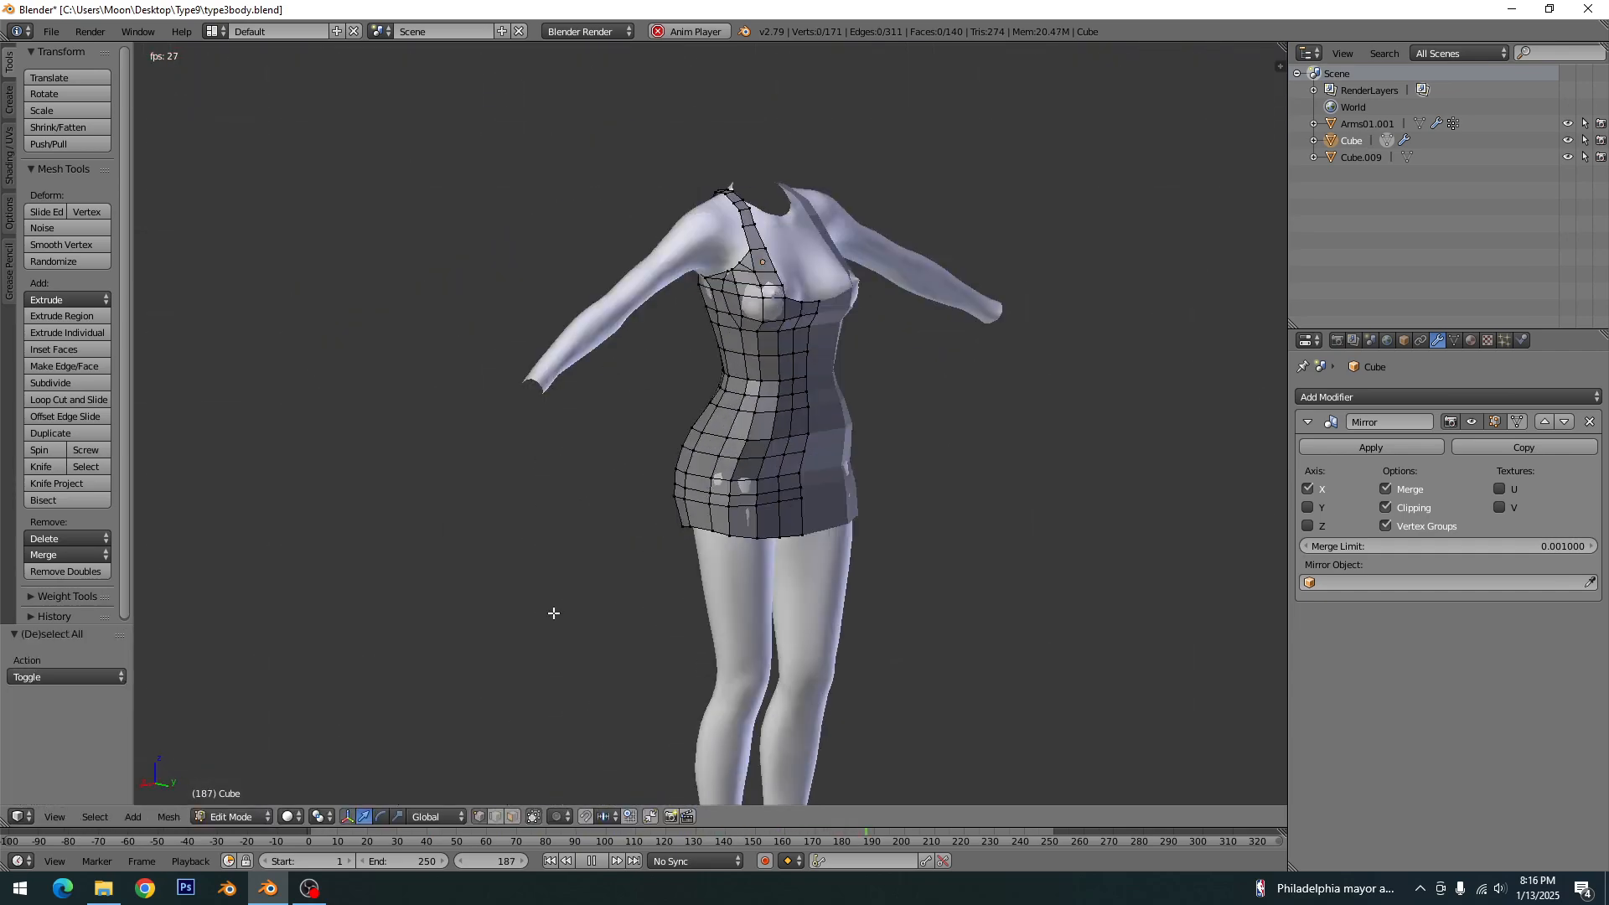
- Examine the whole dress on the body in Object Mode from the front and the back
middle_click_drag(668, 534, 536, 603, "shift")
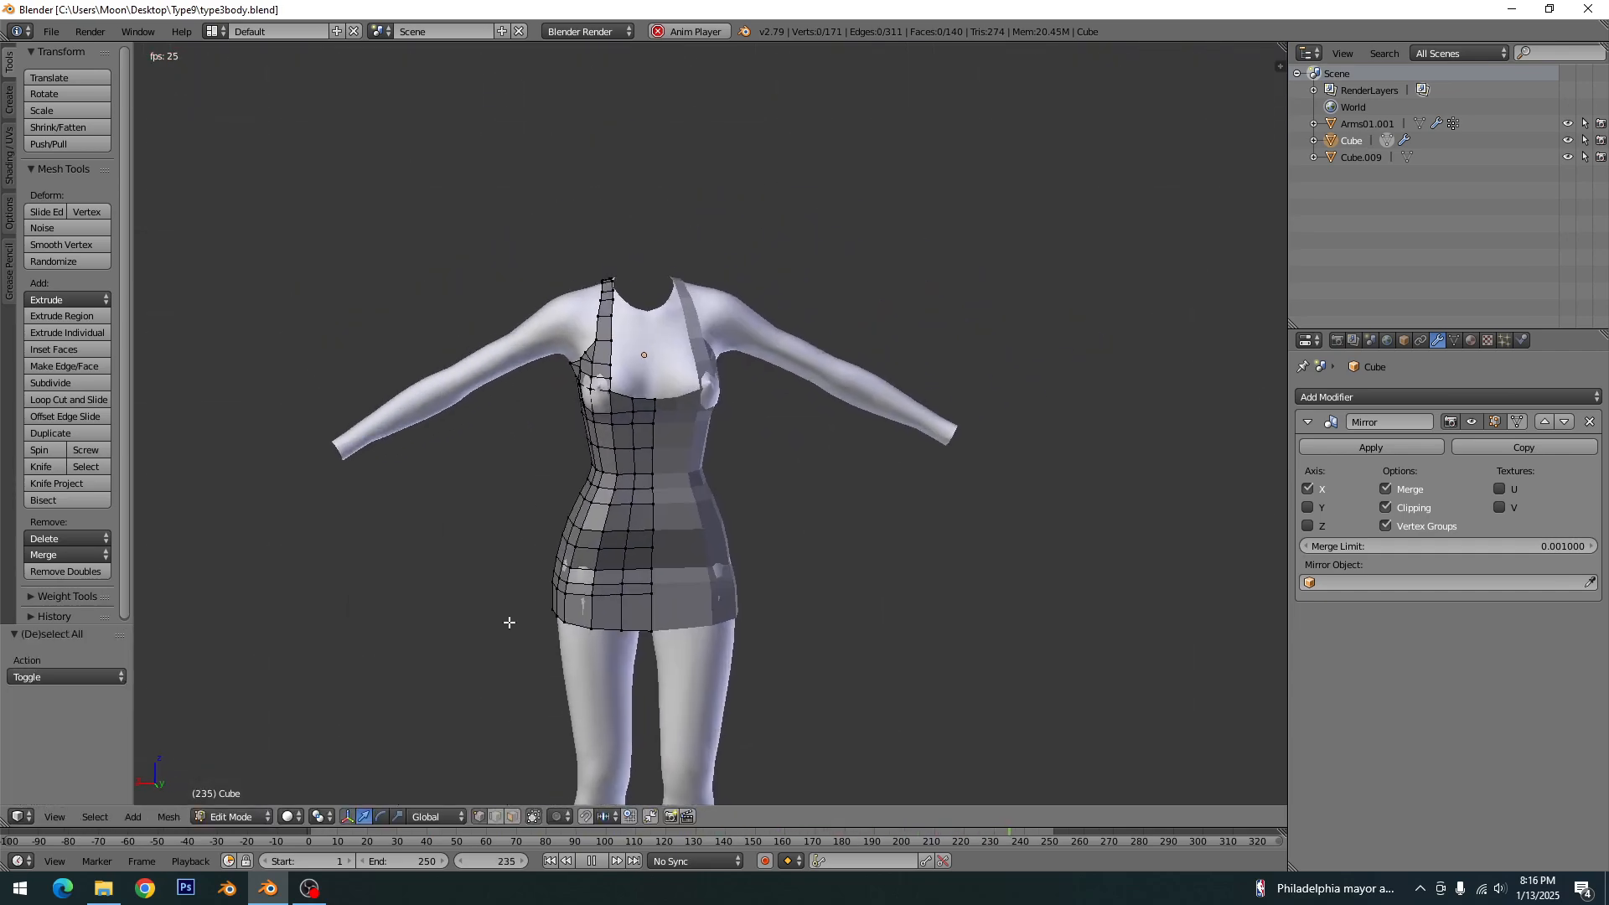
key("Tab")
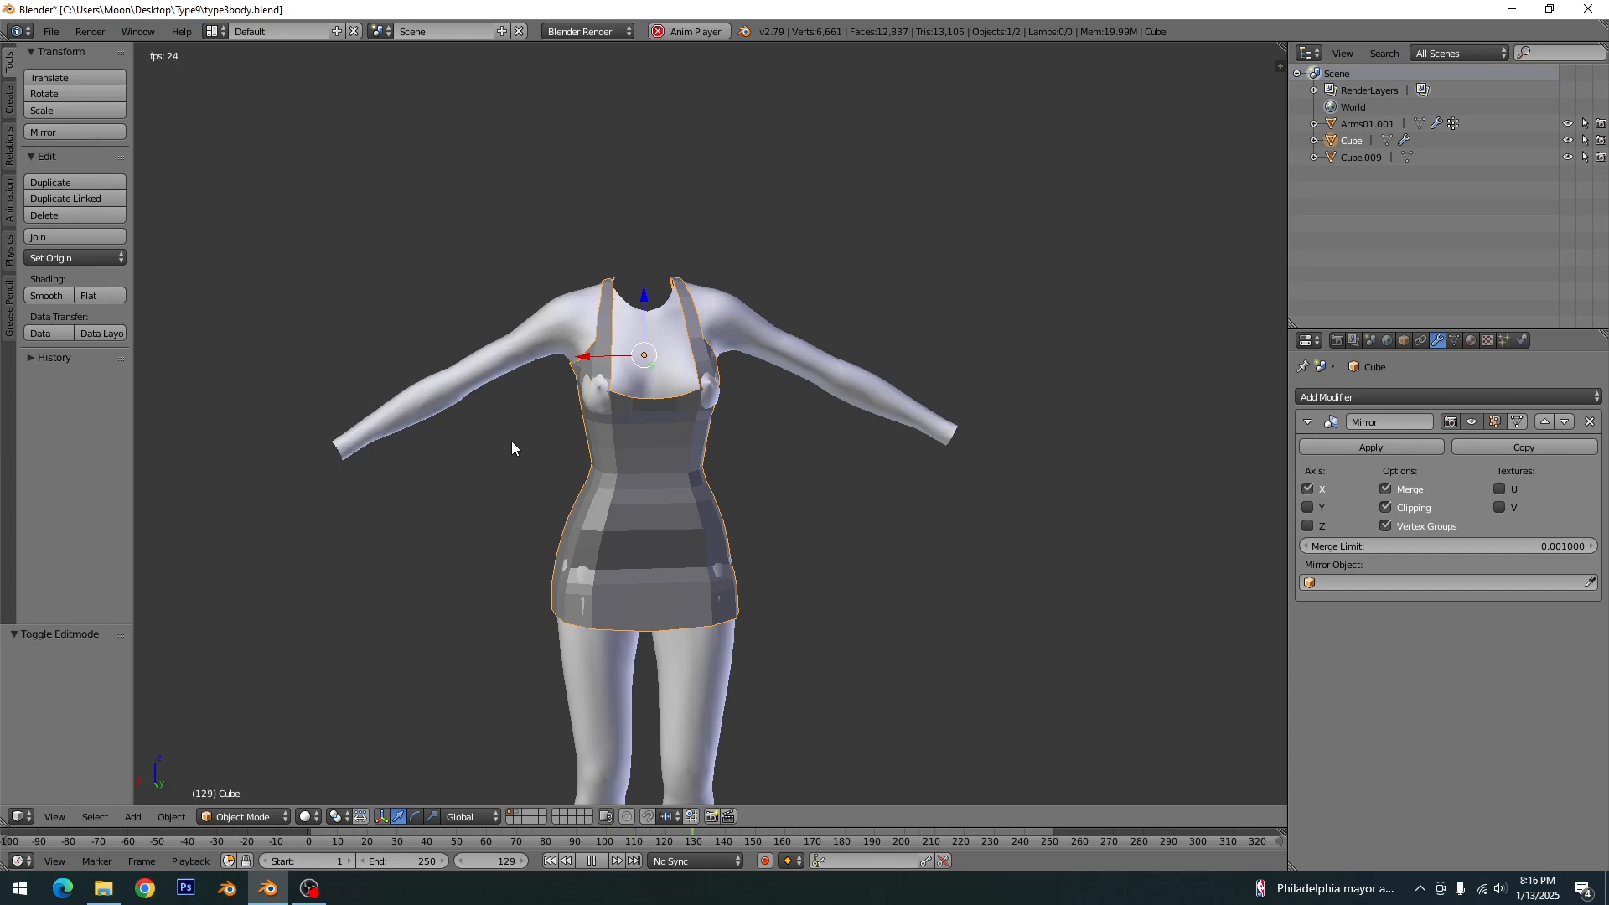
key("KP_1")
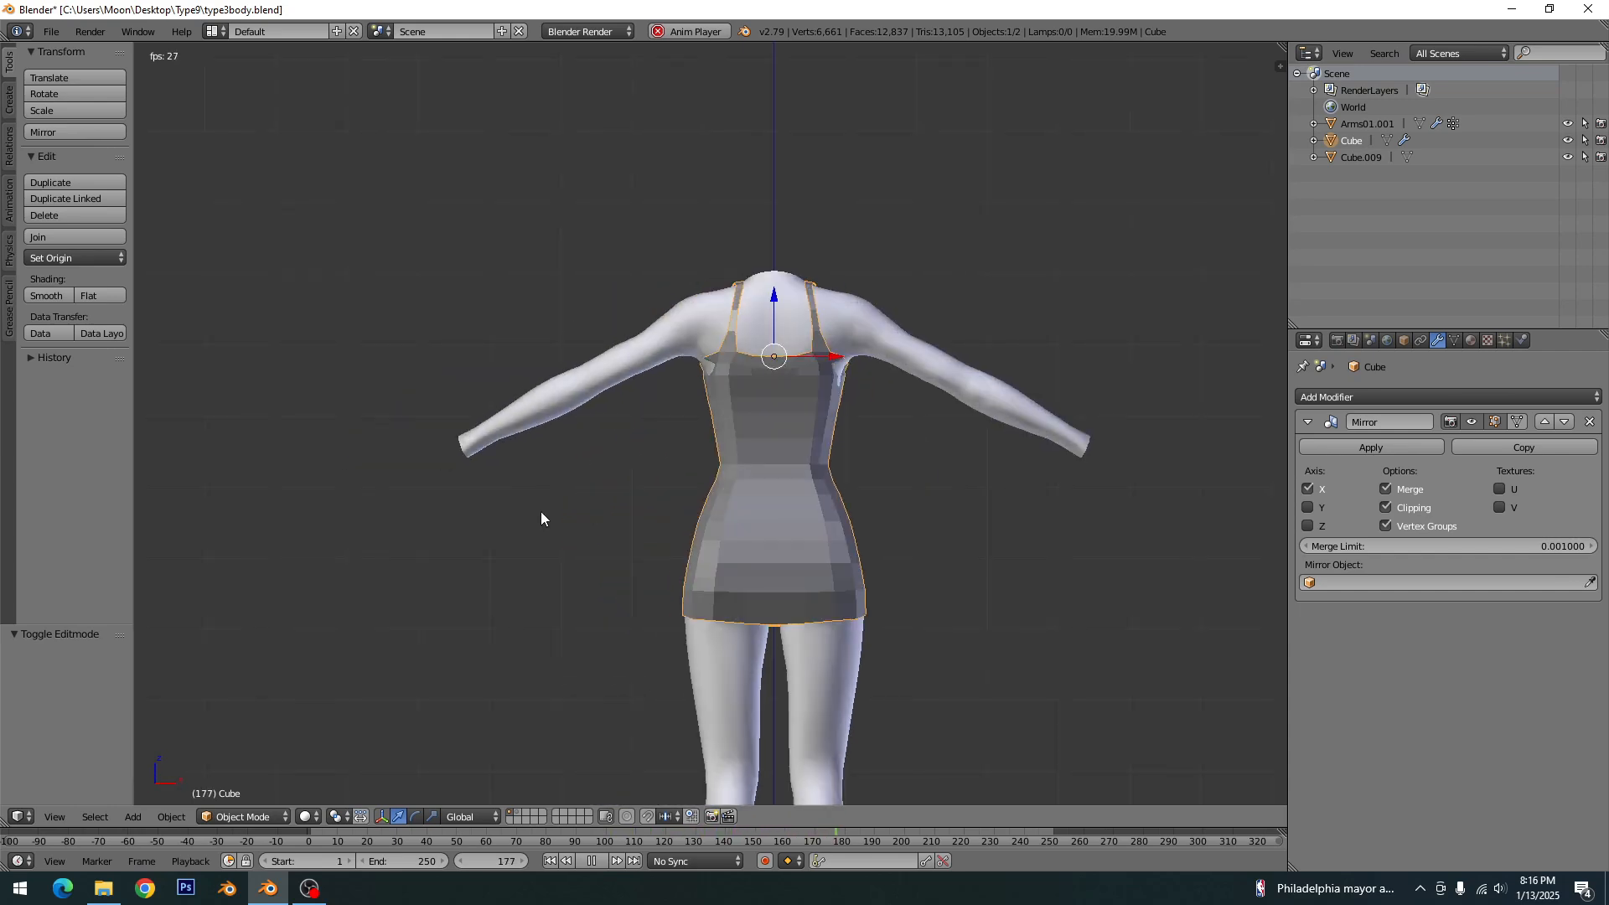
key("ctrl+KP_1")
scroll(580, 531, "up", 5)
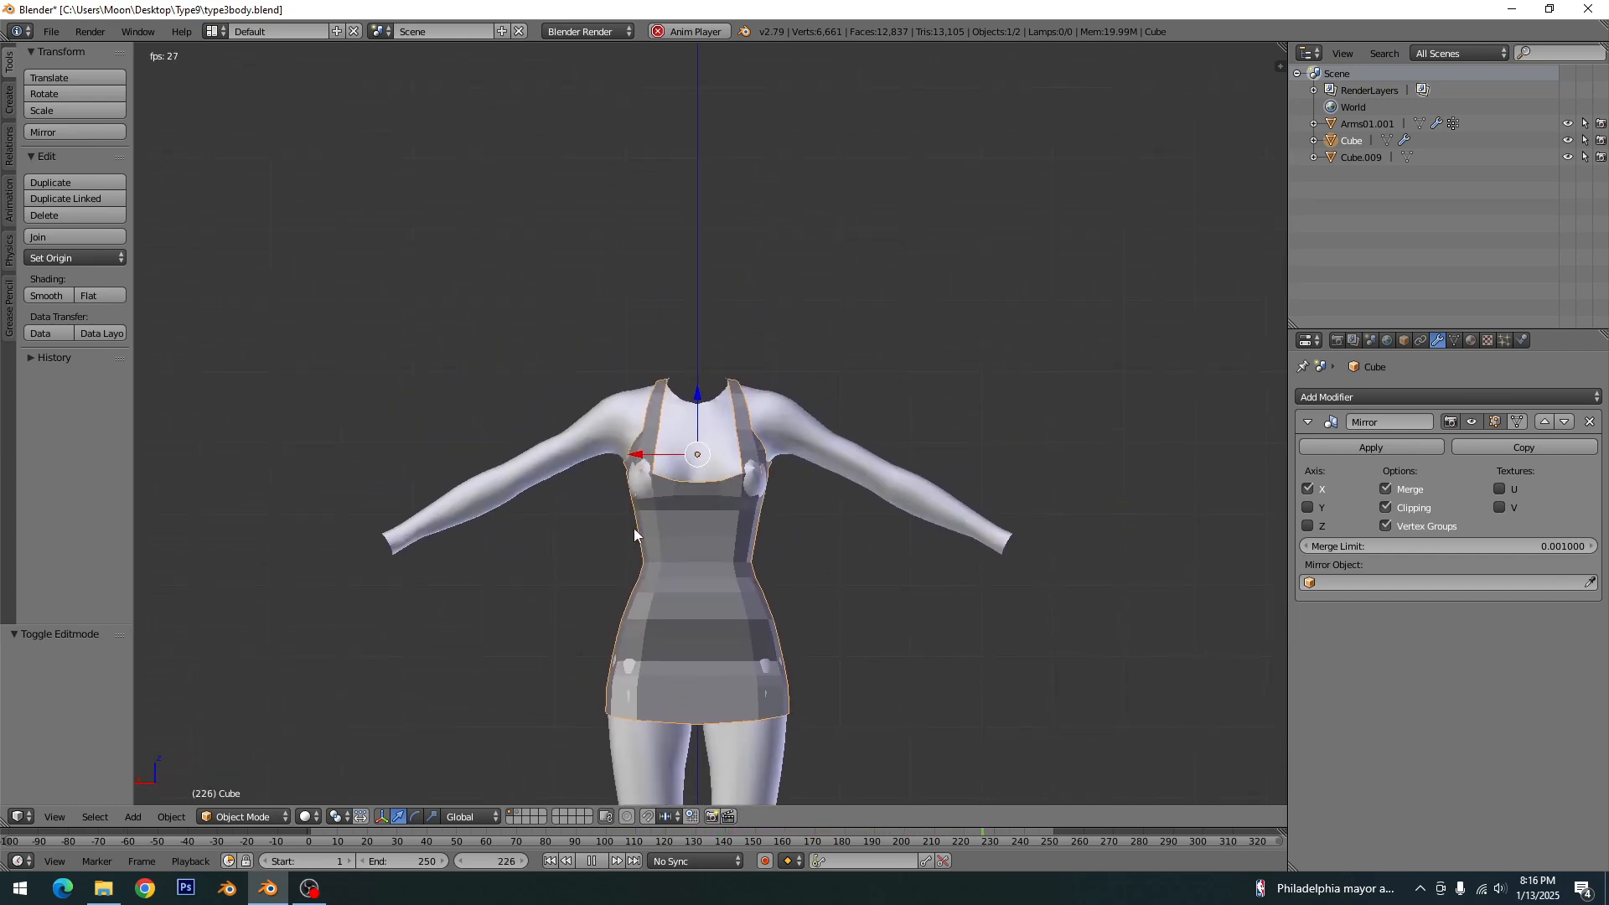
middle_click_drag(580, 524, 692, 555)
- Extrude the dress's armhole edge loop outward 3.883 along X and -0.284 along Z to start a sleeve
key("Tab")
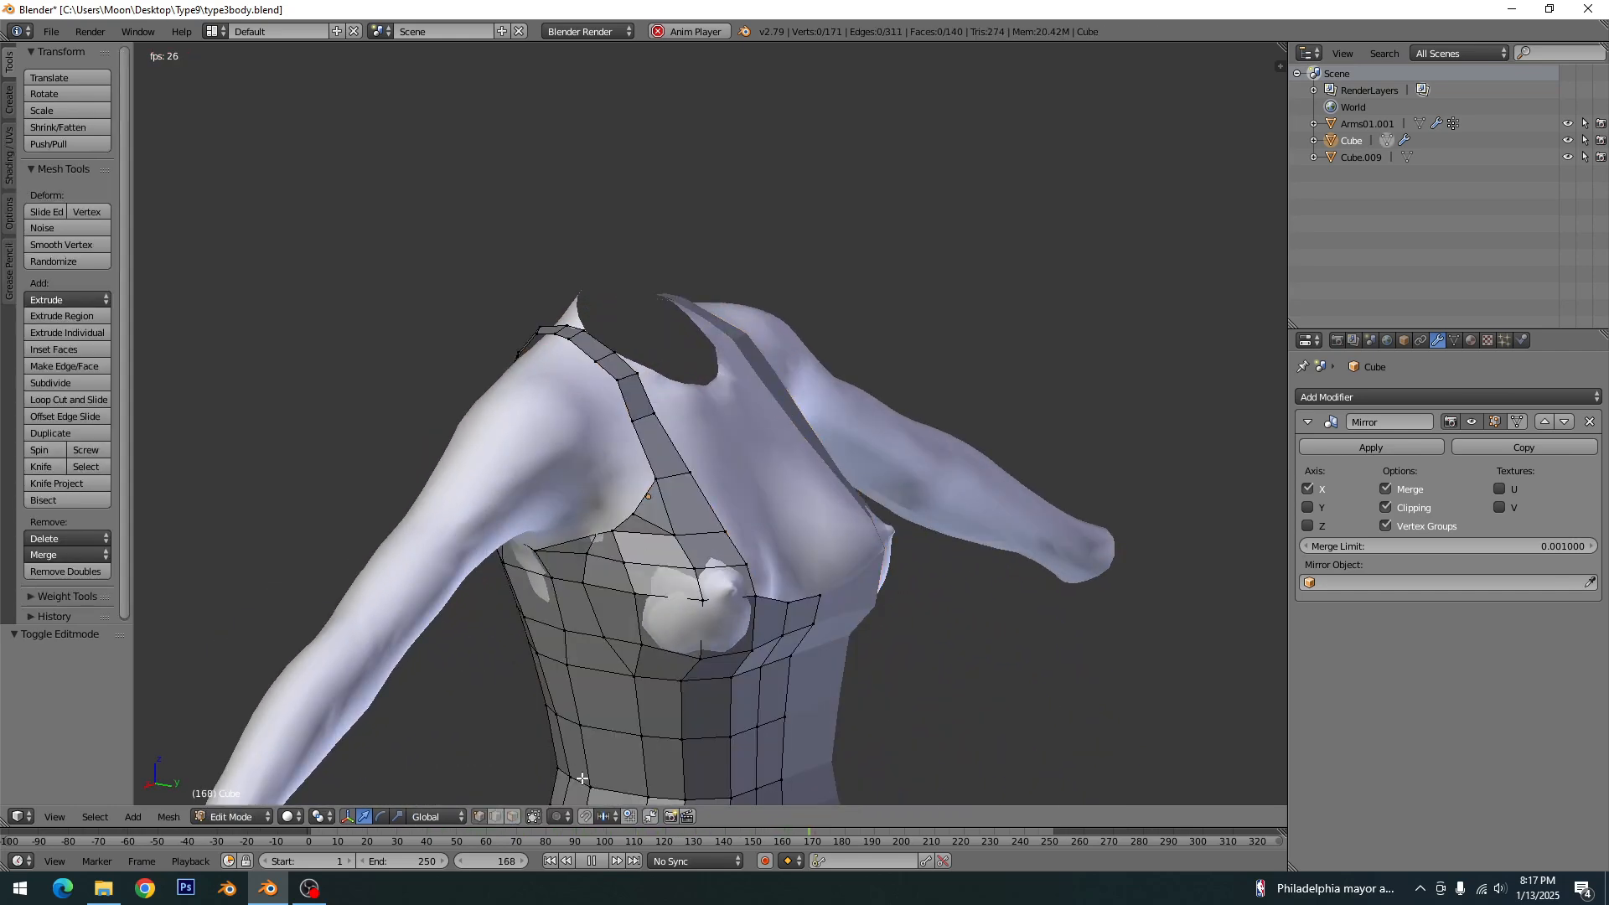
right_click(645, 454, "alt")
middle_click_drag(645, 454, 765, 488)
key("KP_3")
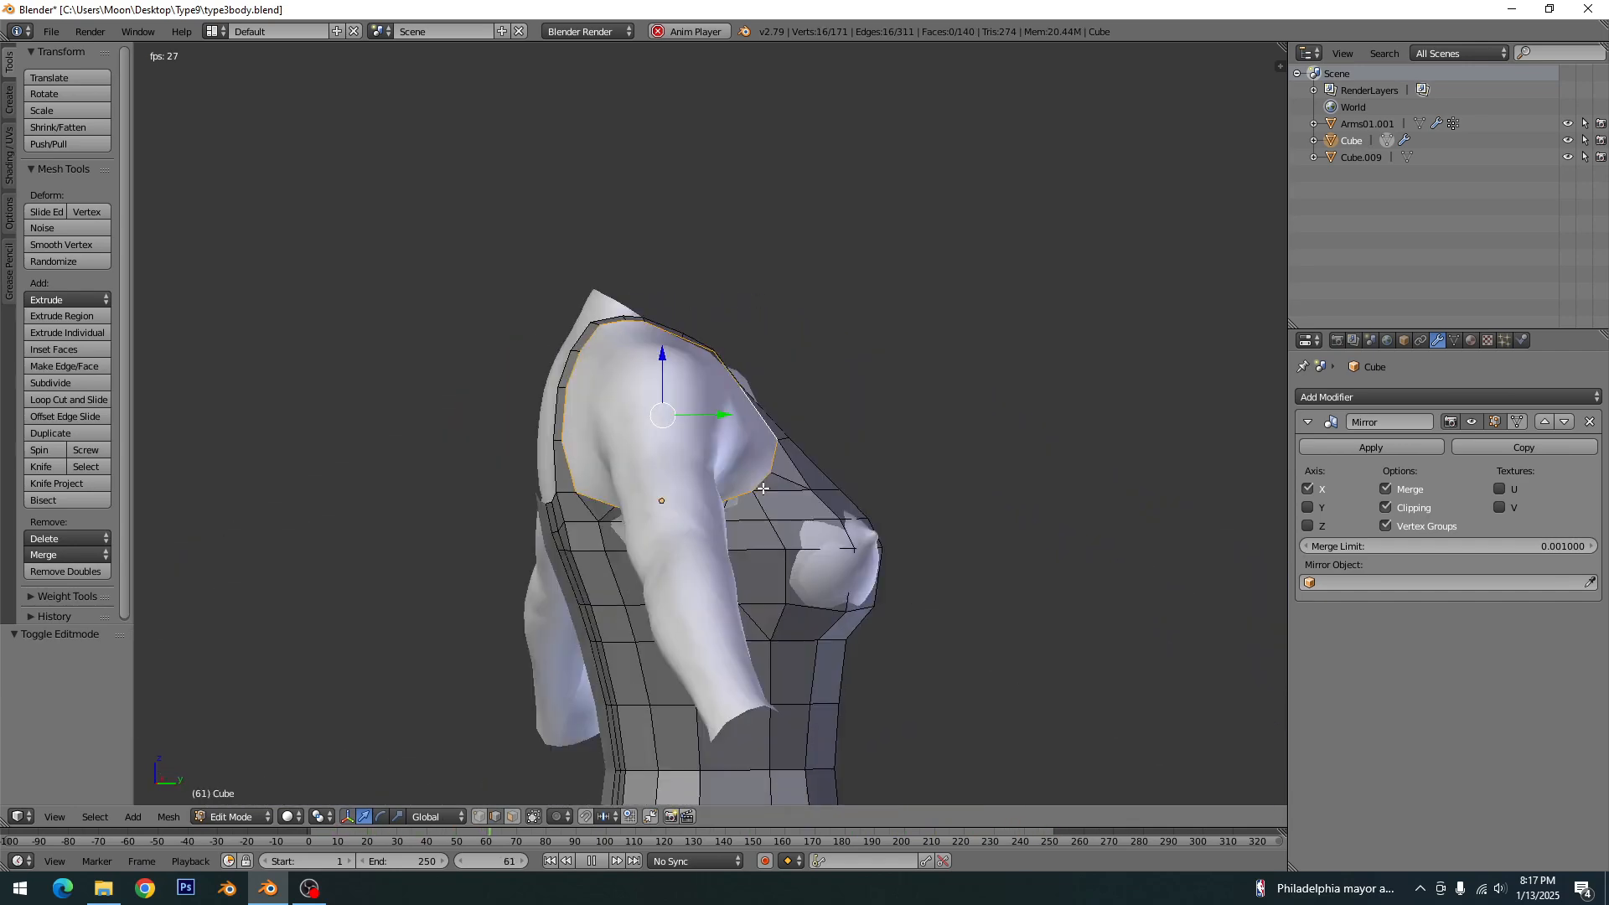
key("KP_1")
middle_click_drag(965, 469, 749, 435, "shift")
key("e")
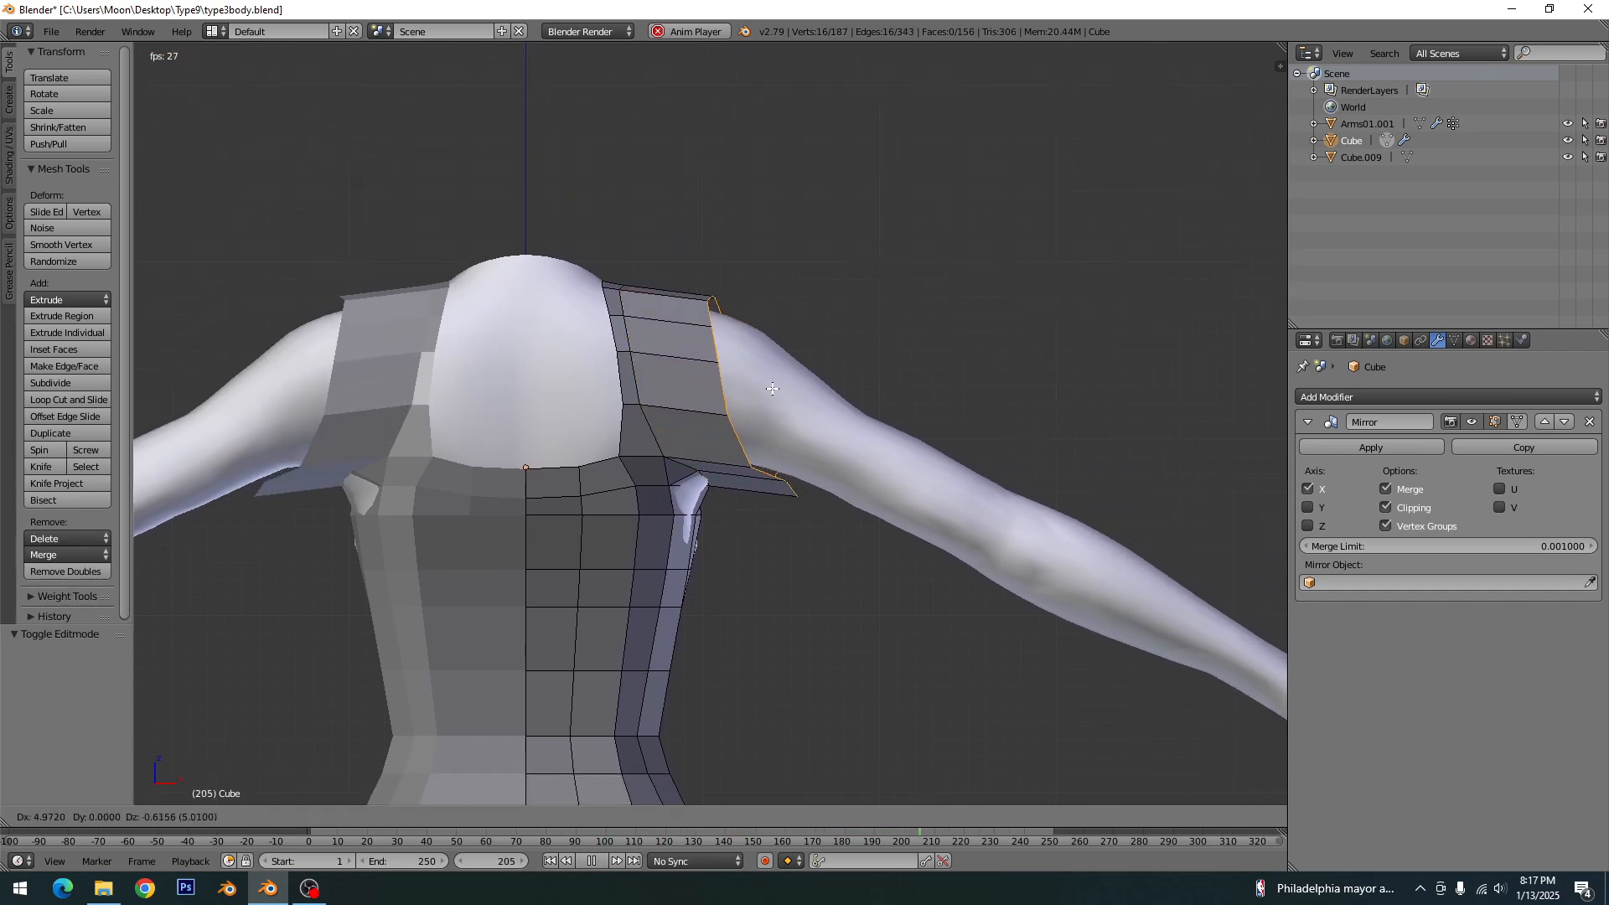
left_click(755, 383)
- Flatten the extruded sleeve edge loop by scaling it to 0 along X, and rotate it about 15° to match the arm's slope
key("s")
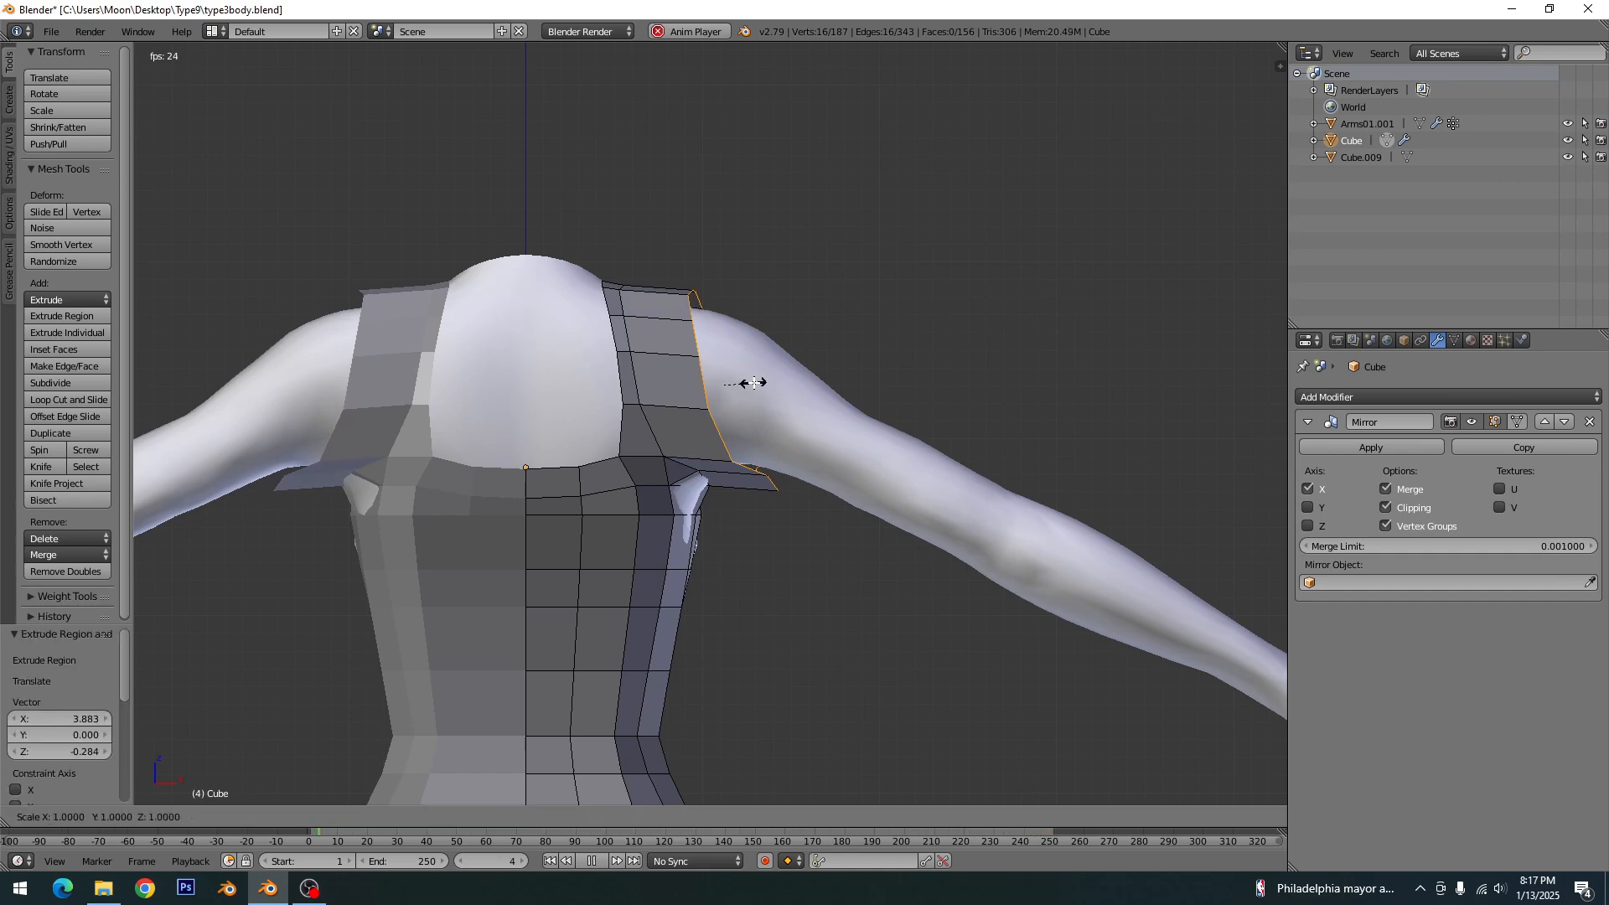
key("x")
key("0")
key("Return")
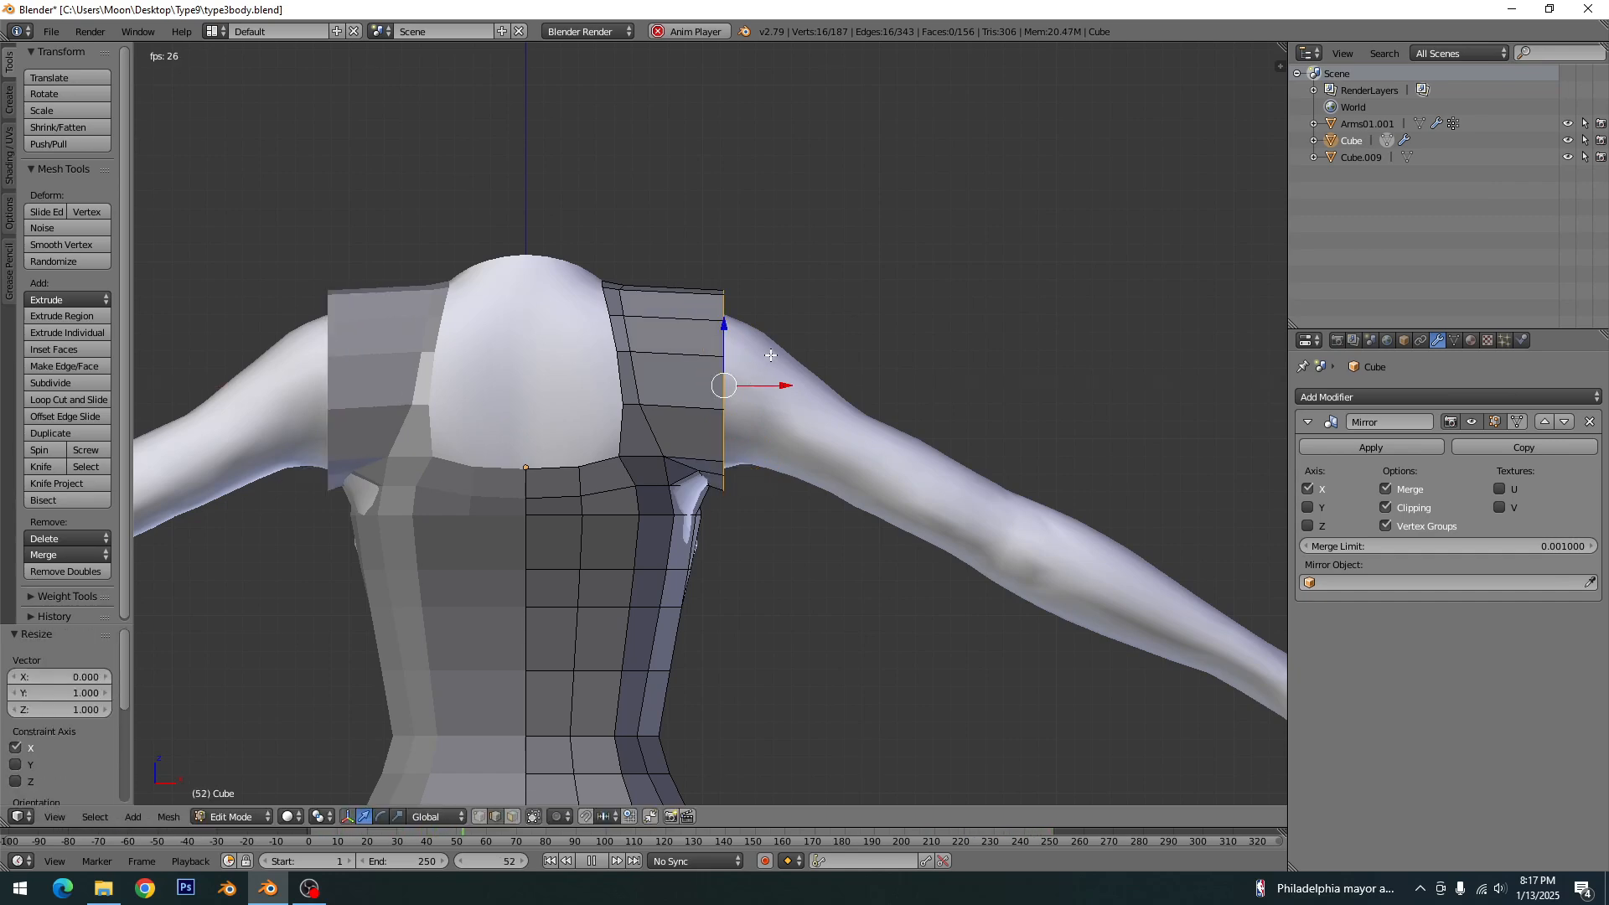
key("r")
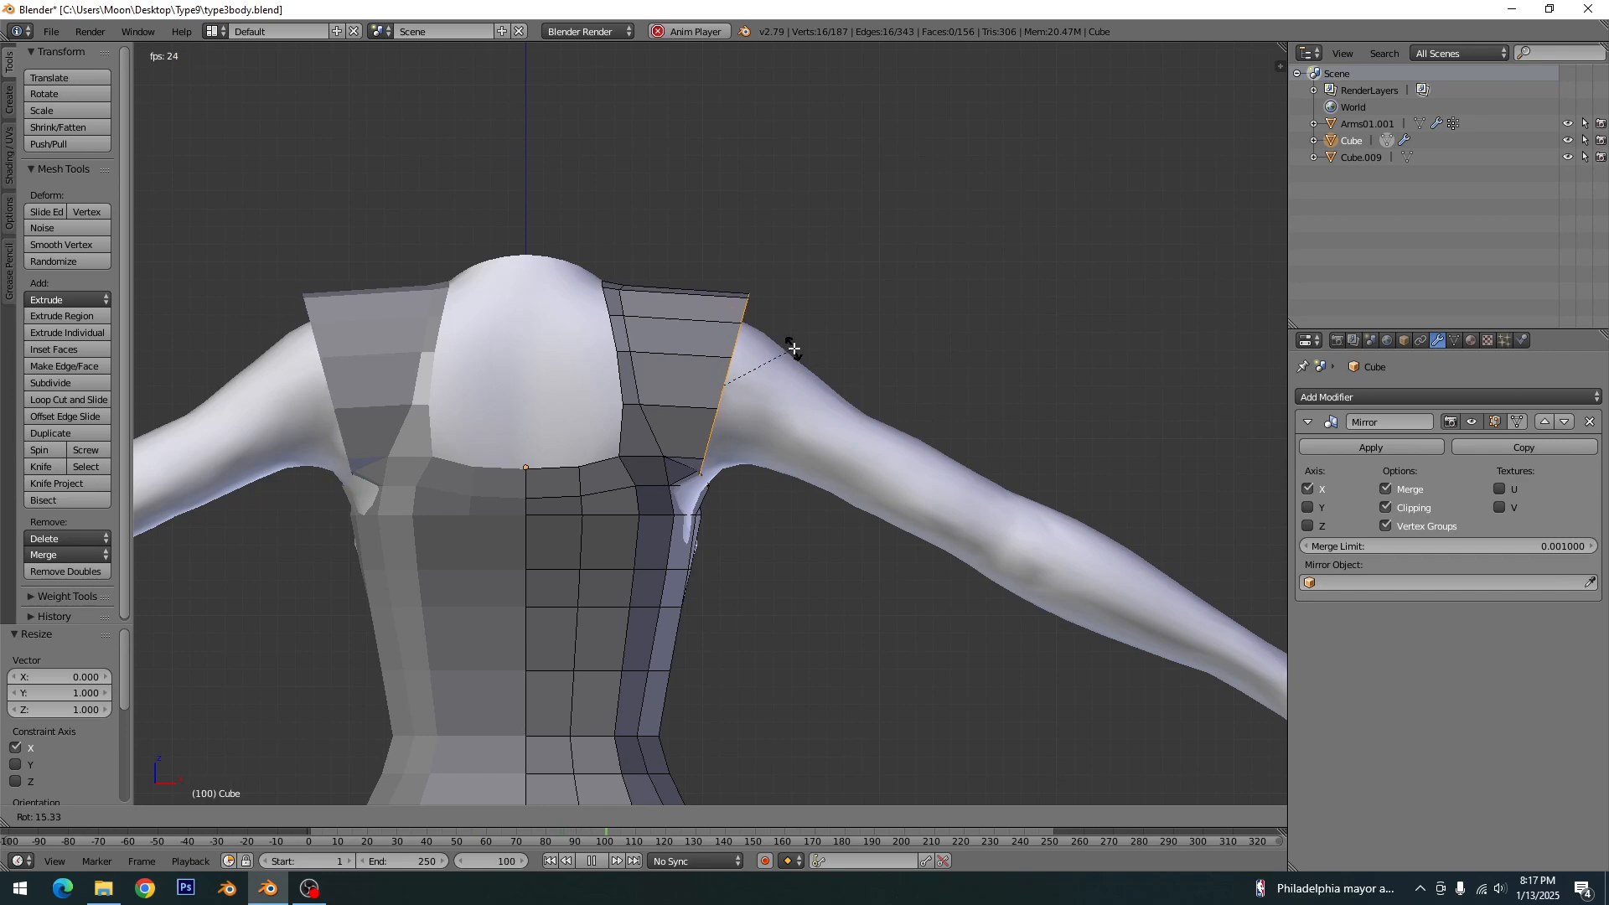
left_click(824, 310)
- Scale the sleeve edge loop to 0.902 and move it 1.563 along X and -0.426 along Z
key("s")
left_click(817, 318)
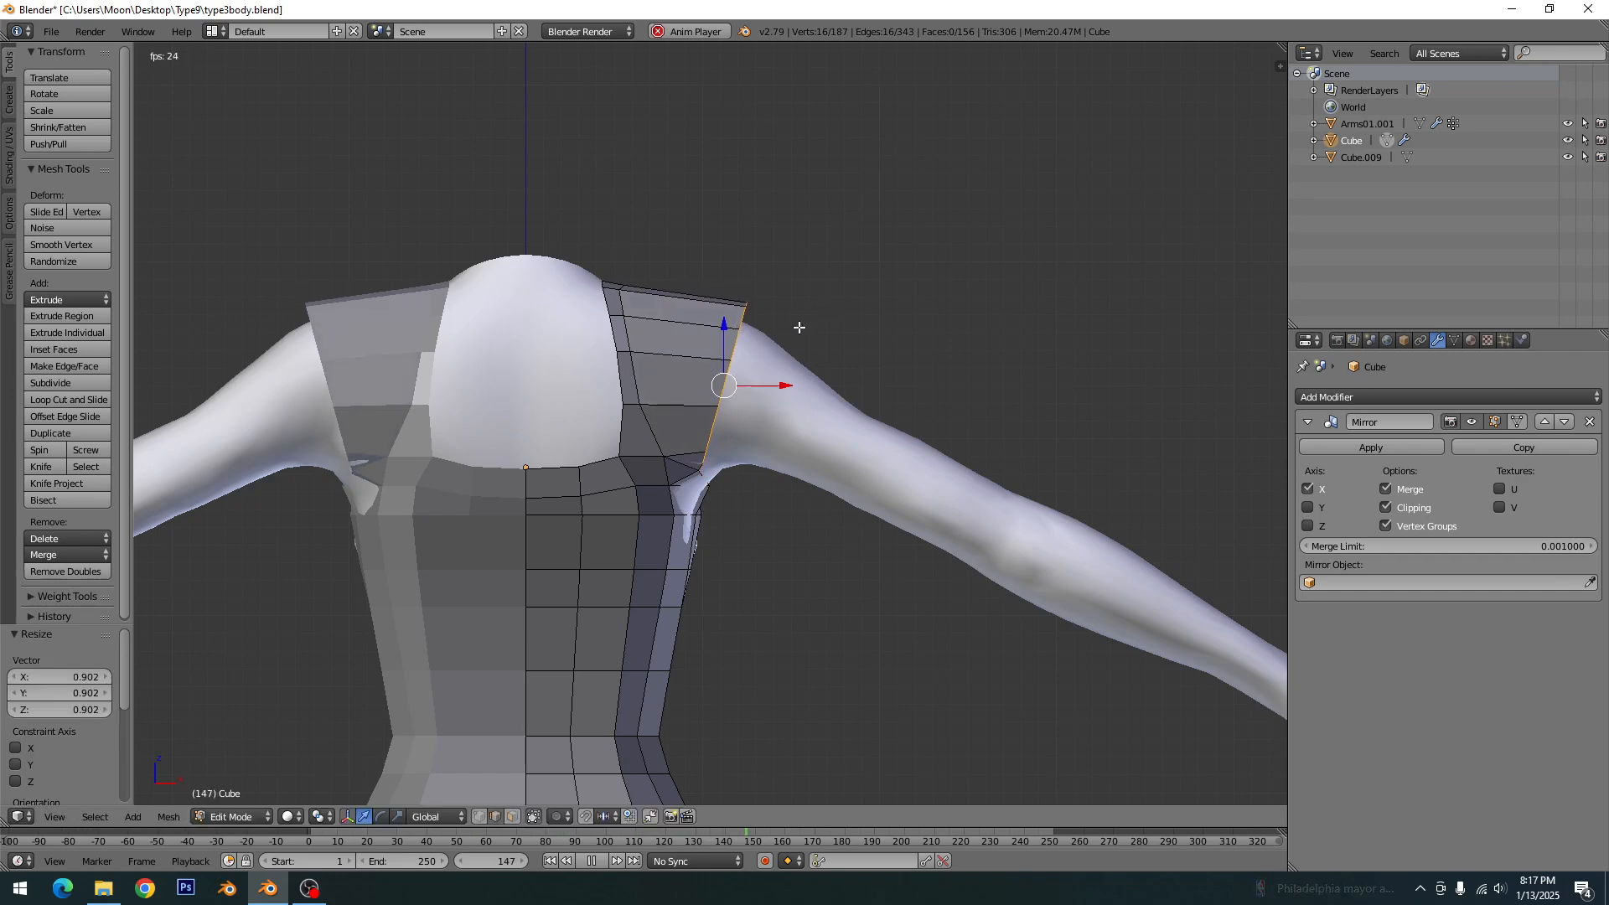
key("g")
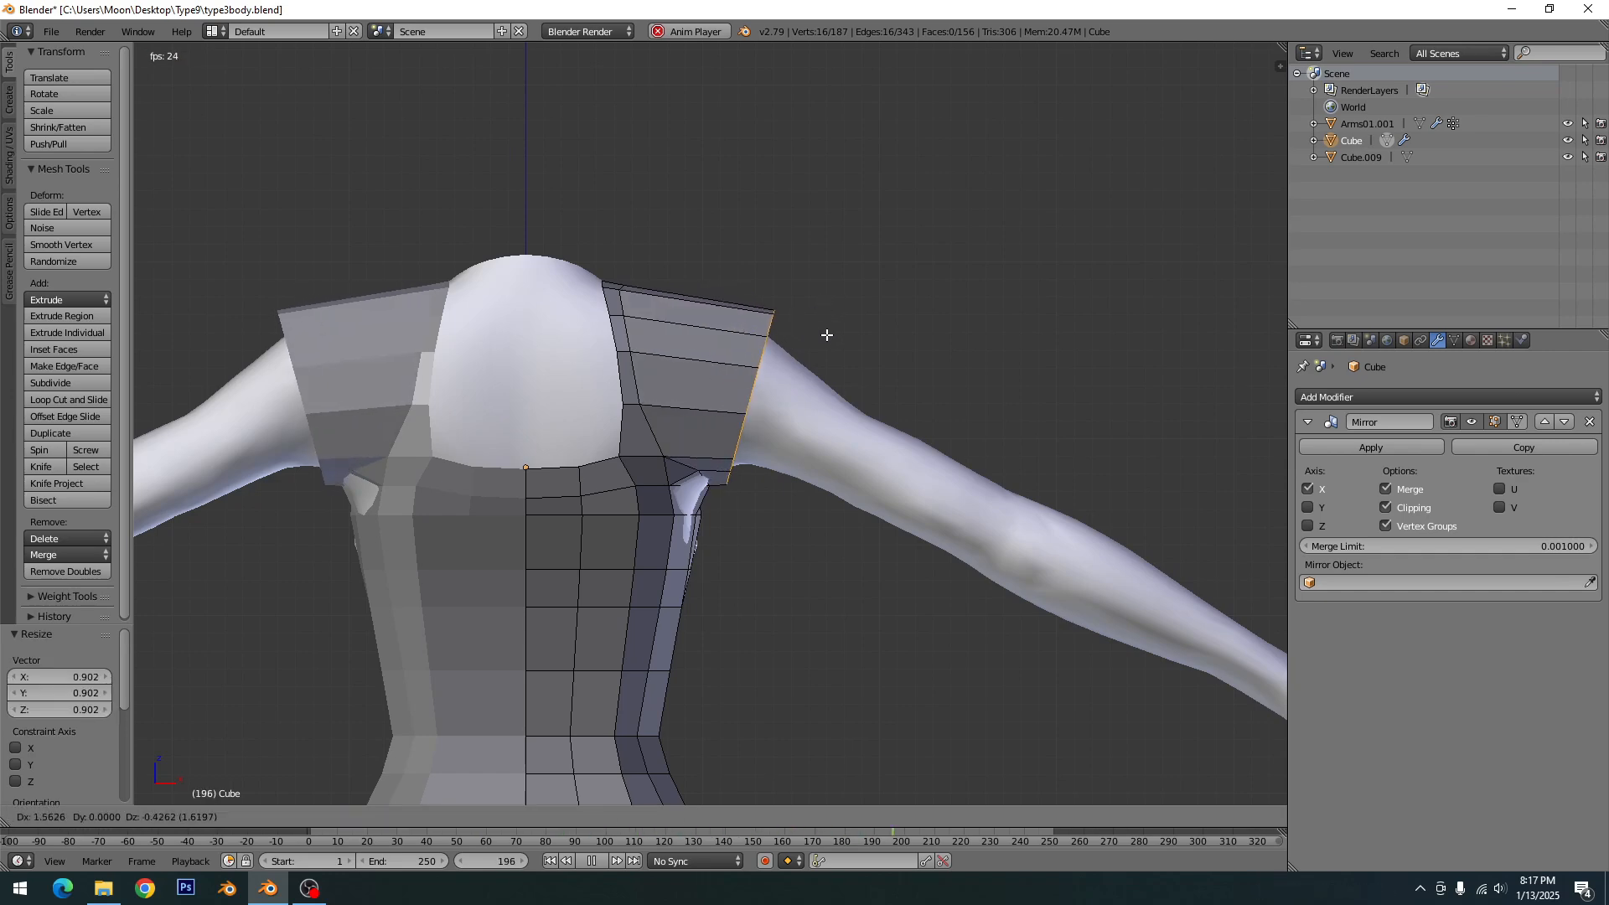
left_click(827, 335)
key("e")
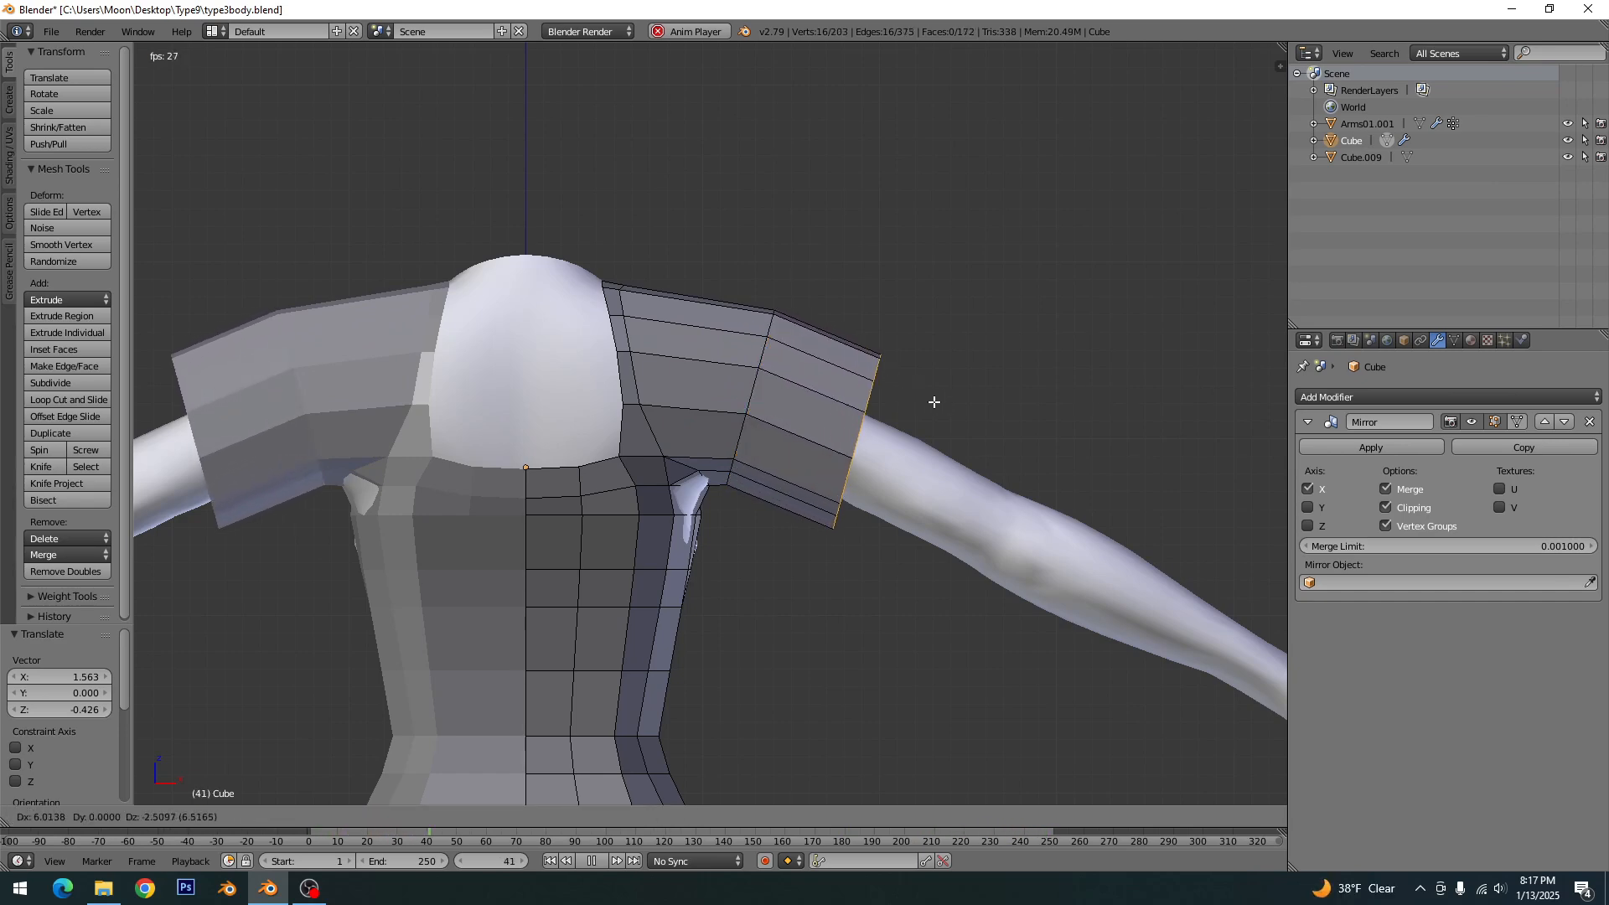
right_click(1263, 582)
scroll(1109, 517, "down", 1)
middle_click_drag(1108, 515, 967, 441, "shift")
key("ctrl+z")
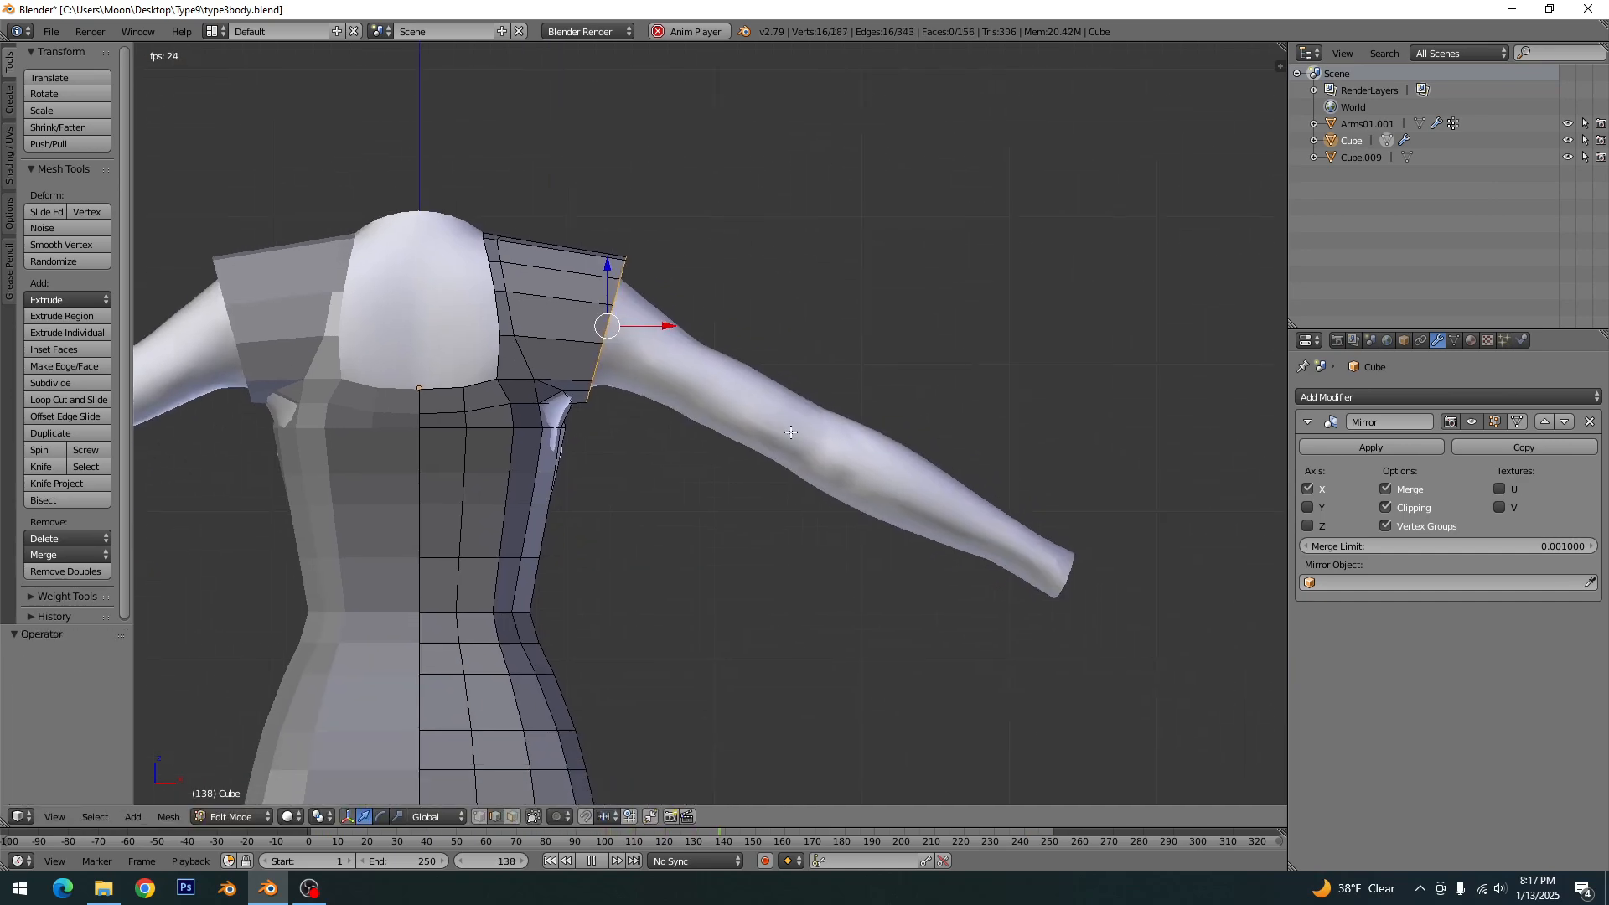
- Extrude the sleeve edge loop 28.866 along X and -14.774 along Z toward the wrist, and scale it to about 0.47
key("e")
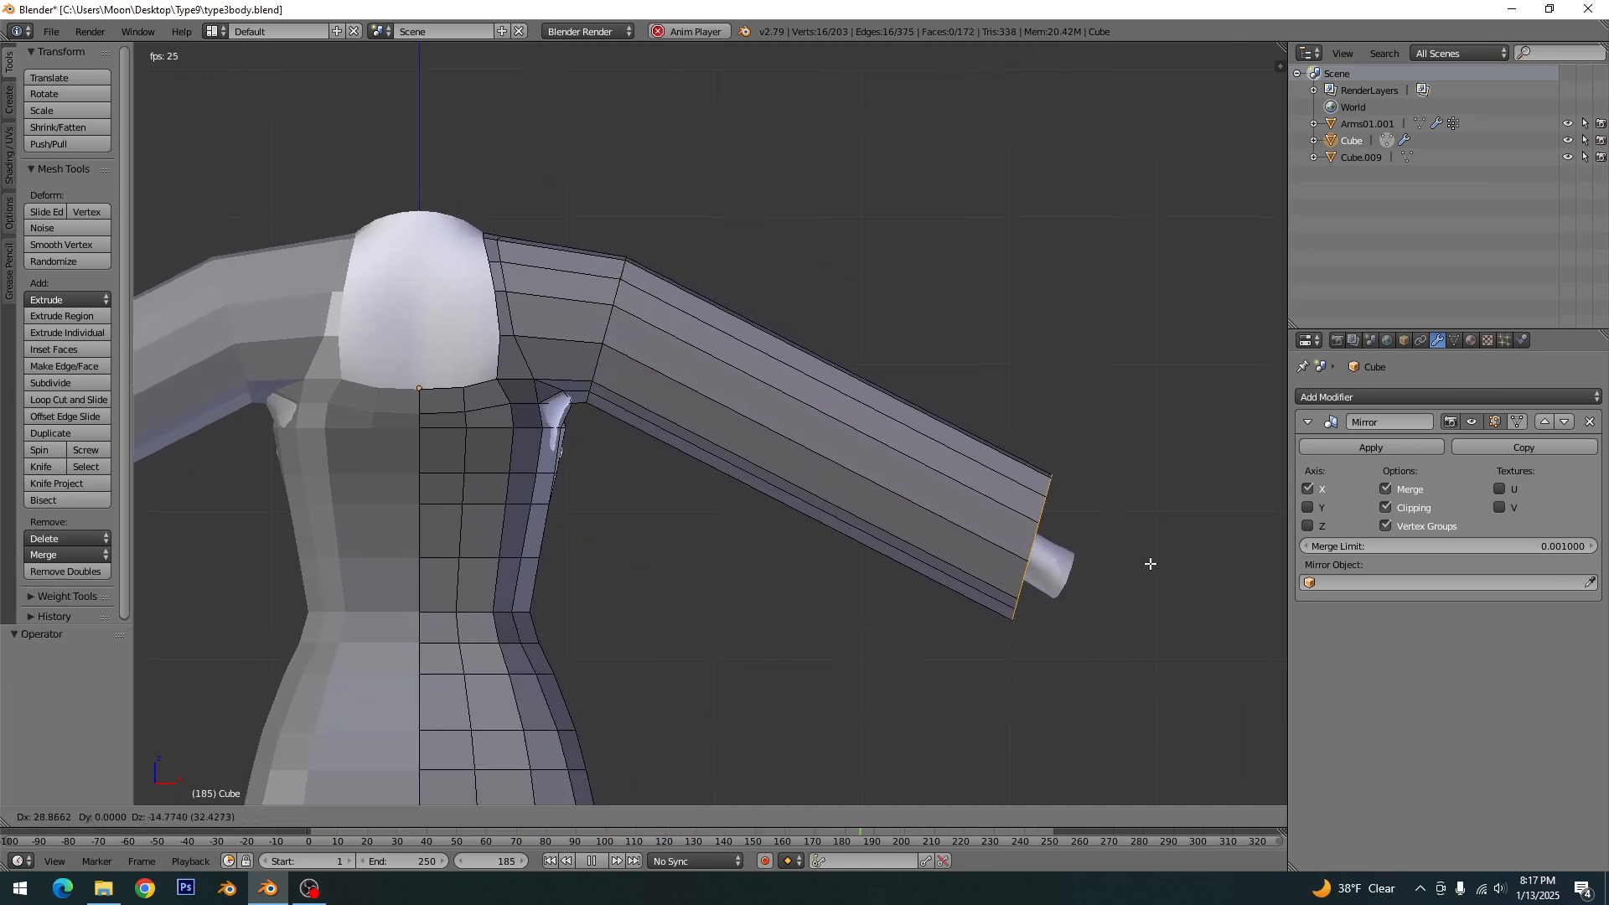
left_click(1148, 563)
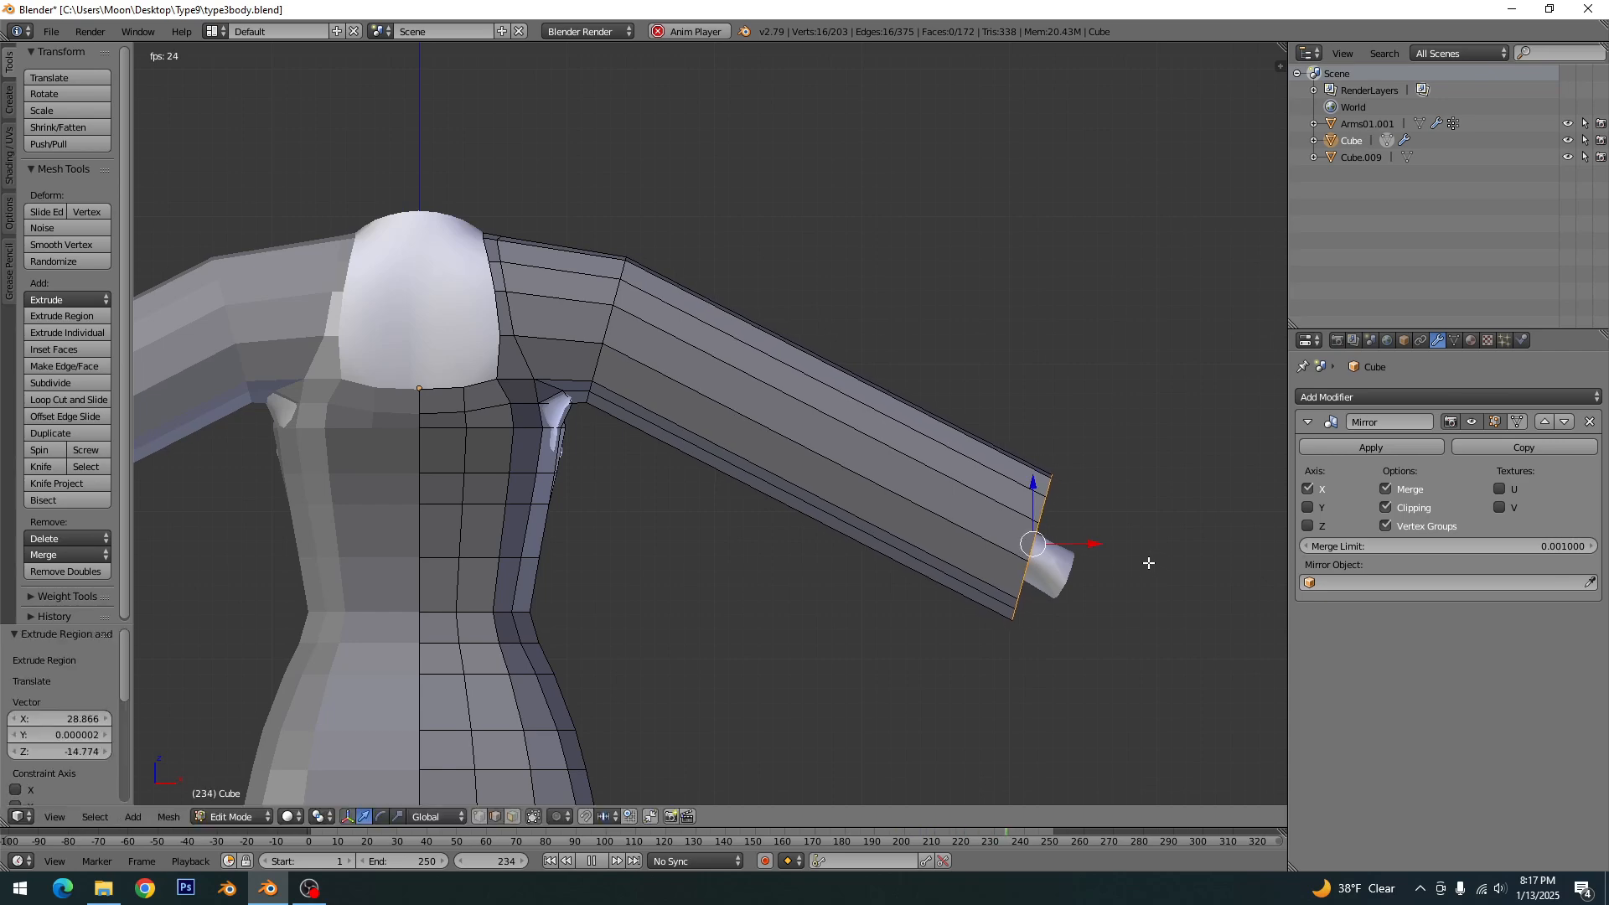
key("z")
key("s")
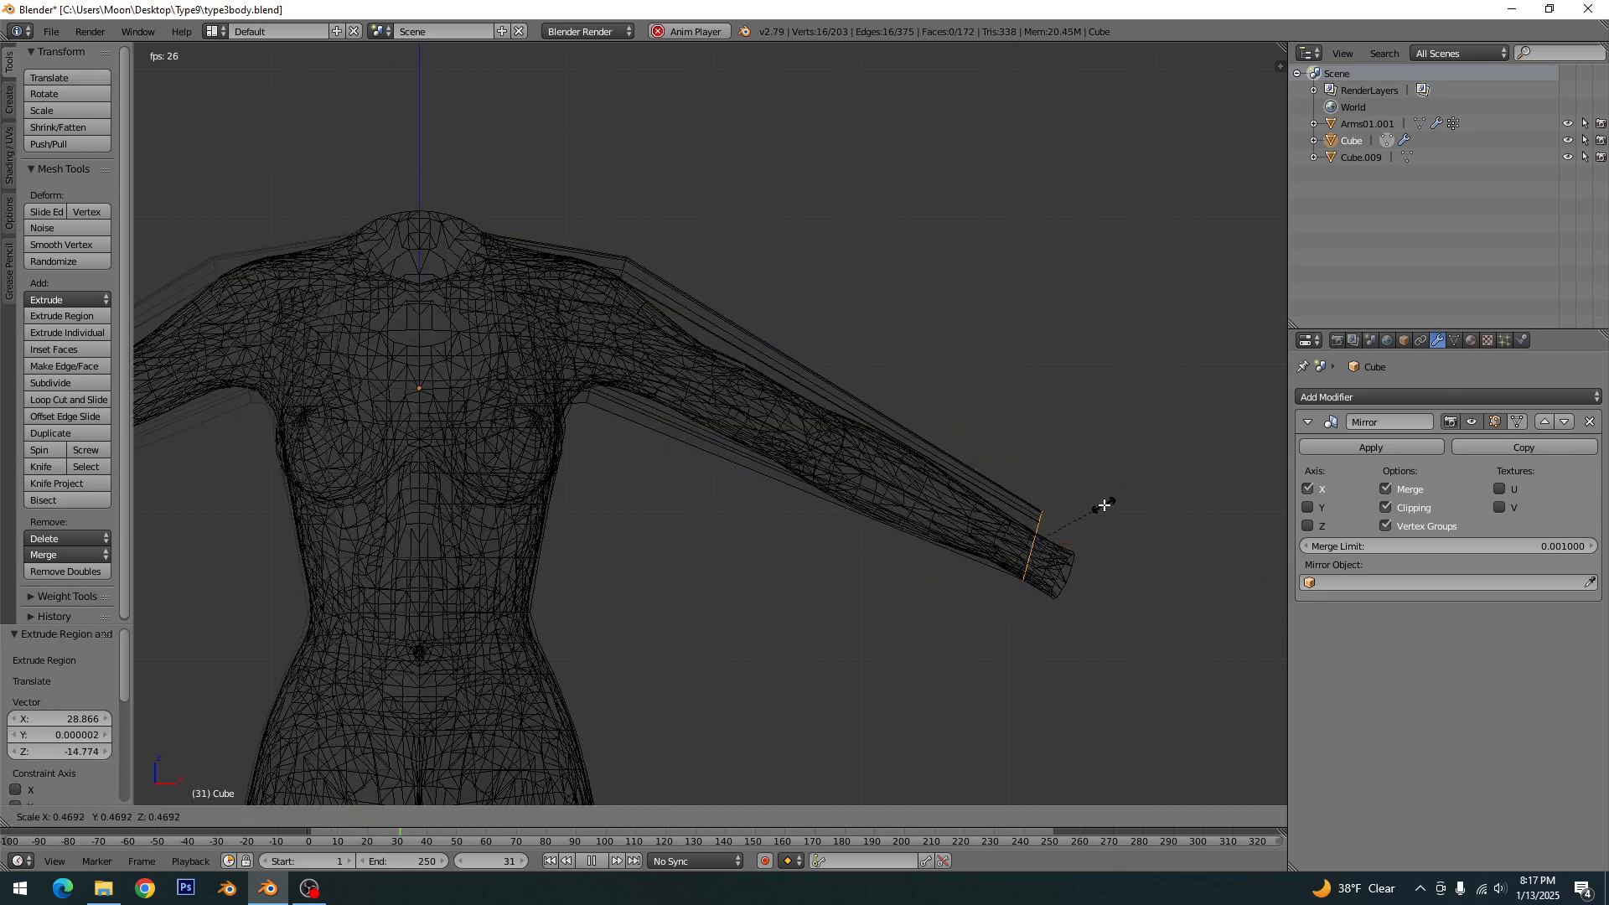
left_click(1104, 501)
- Center the cuff loop on the wrist by moving it -0.170 along X, -0.511 along Z and -0.398 along Y
key("g")
left_click(1117, 479)
key("KP_7")
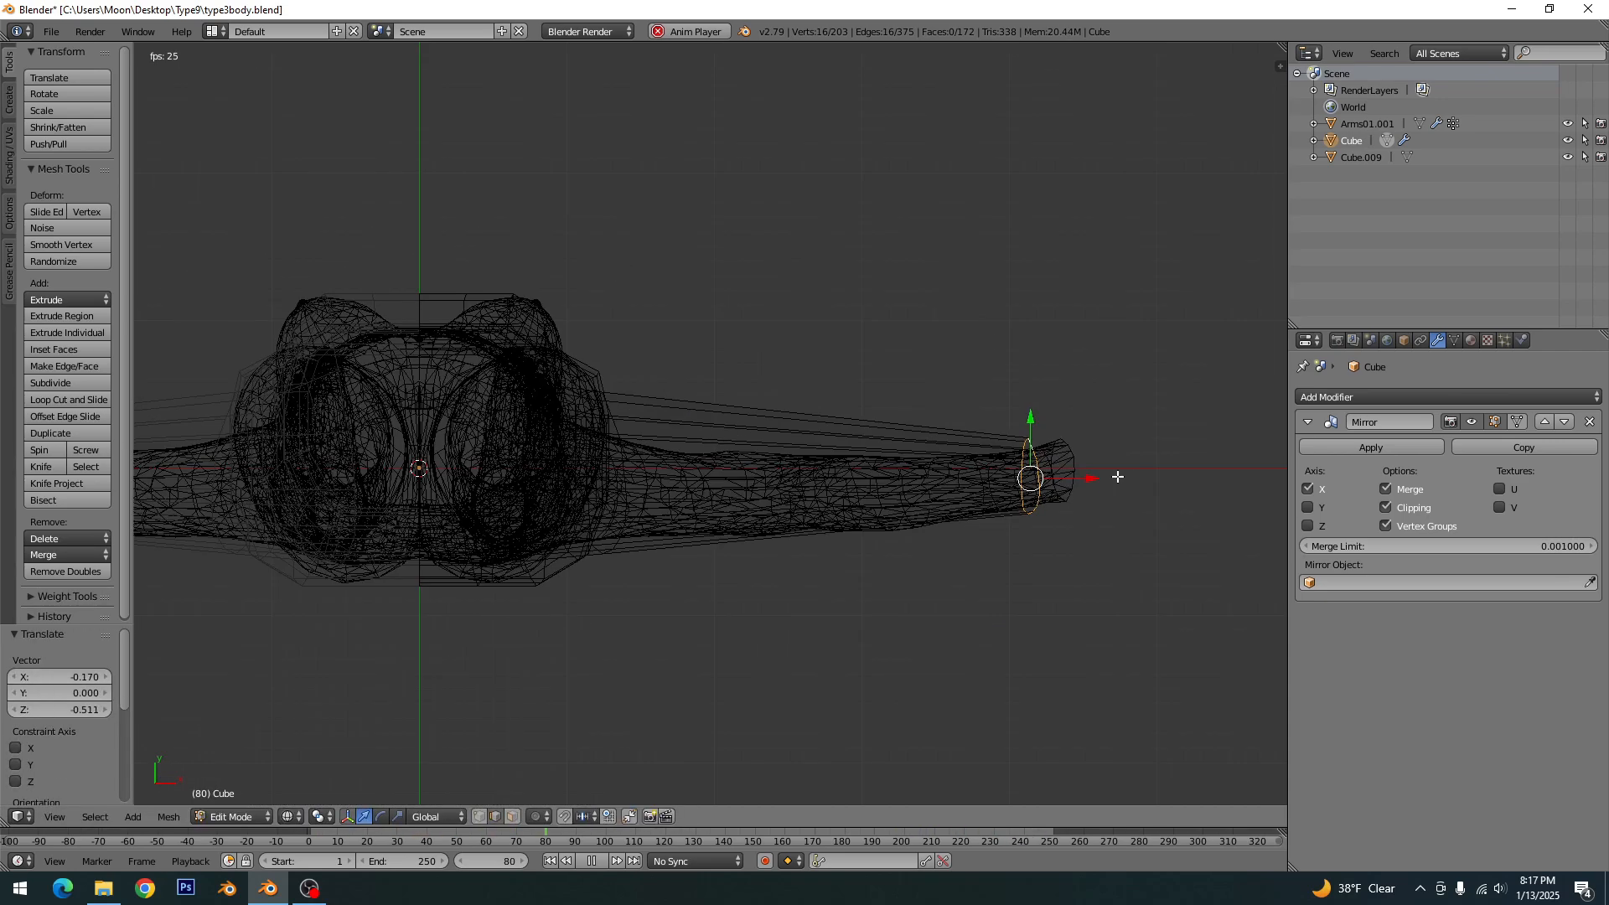
key("z")
left_click_drag(1031, 428, 1030, 434)
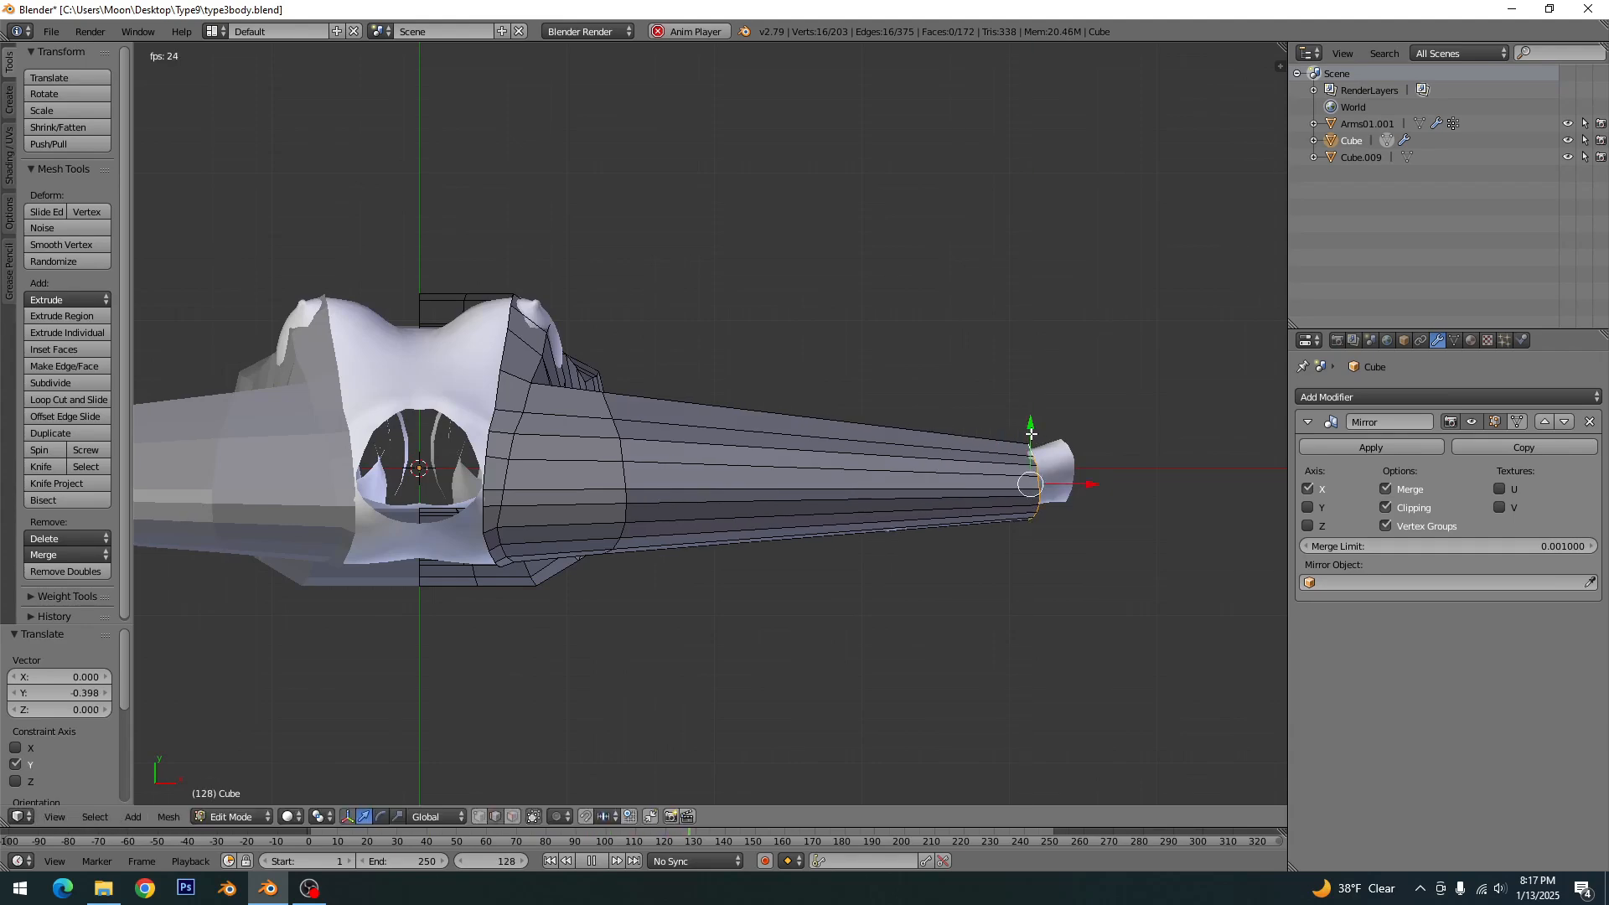
key("a")
- Shift the sleeve edge loop at the shoulder slightly along negative Y to center it around the arm
key("z")
right_click(620, 456, "alt")
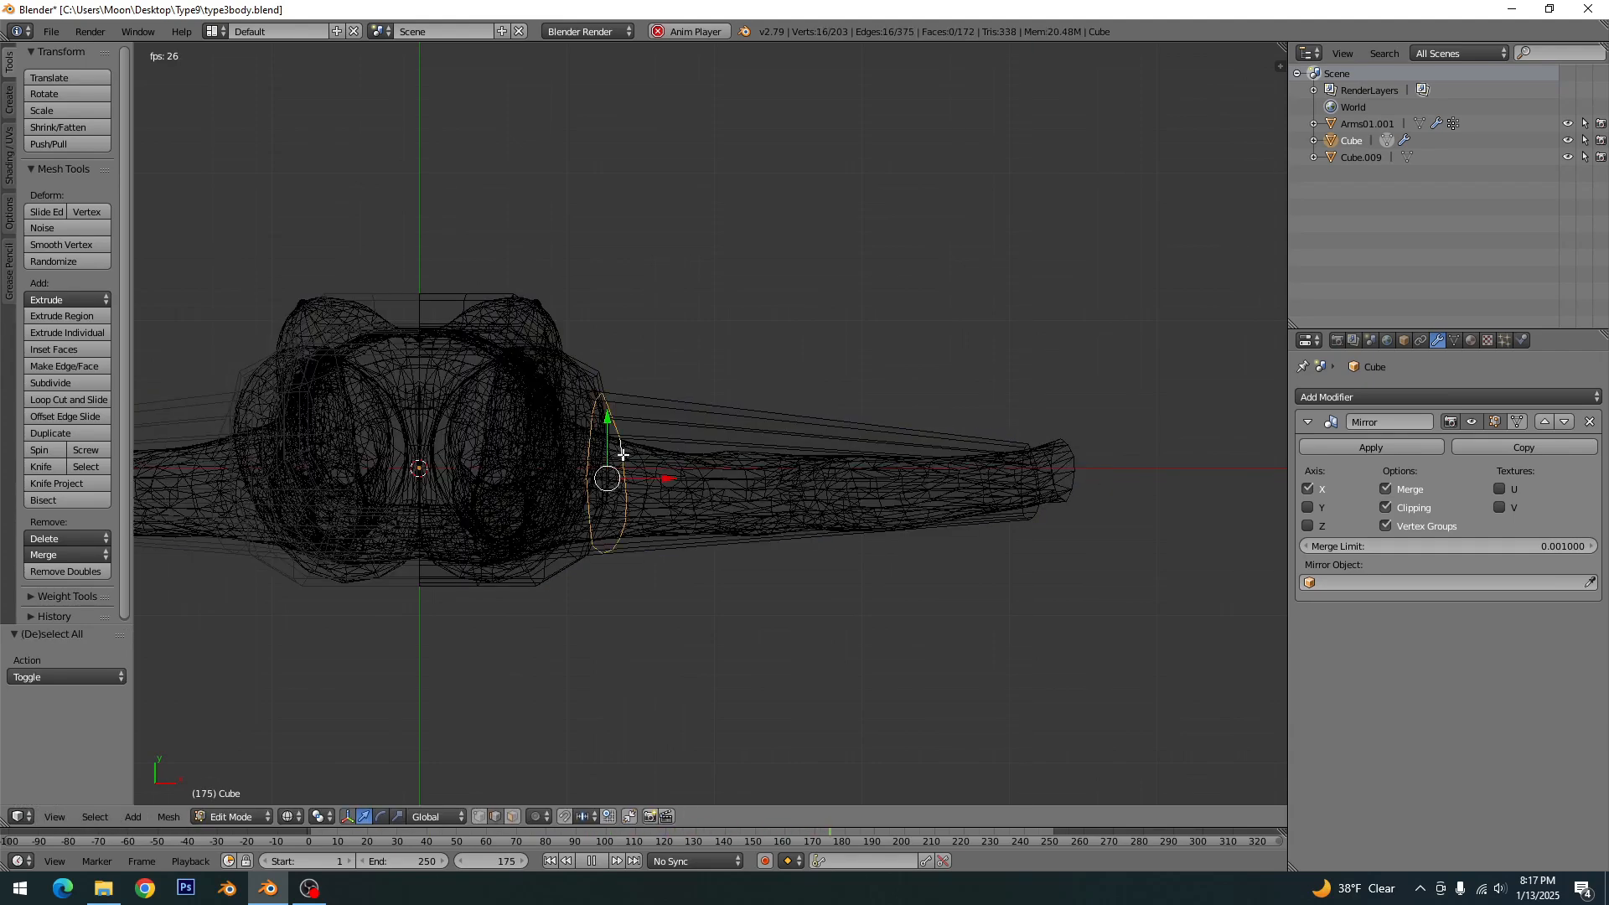
key("z")
left_click_drag(609, 421, 603, 433)
key("a")
- Add a loop cut around the upper arm of the sleeve, slid about 0.61 toward the shoulder
middle_click_drag(676, 602, 634, 575)
key("KP_1")
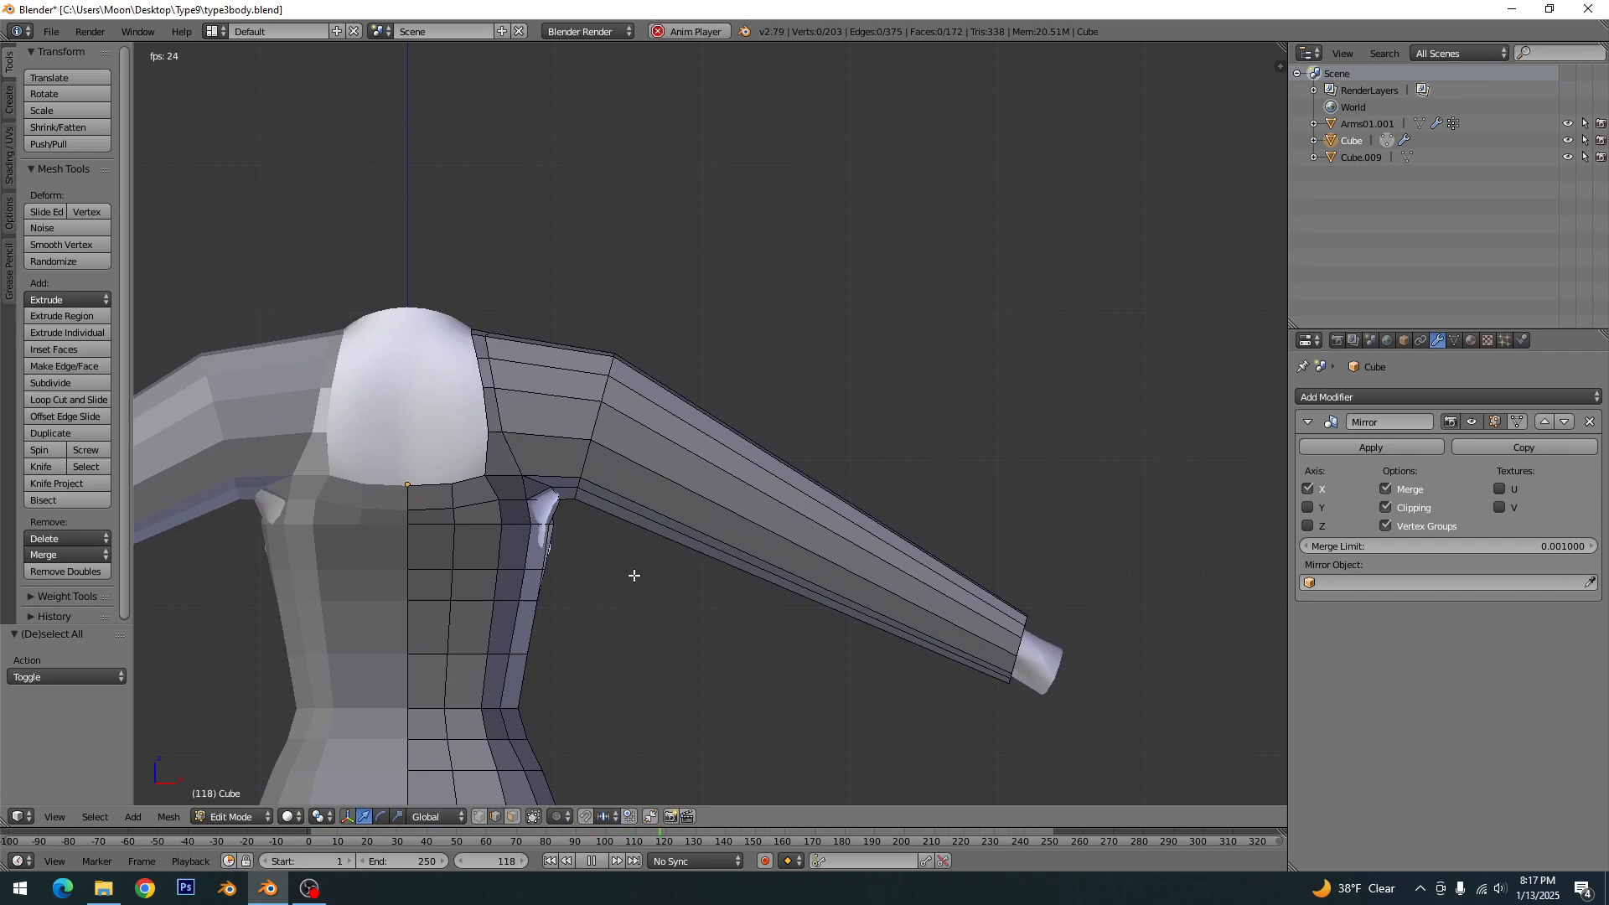
key("z")
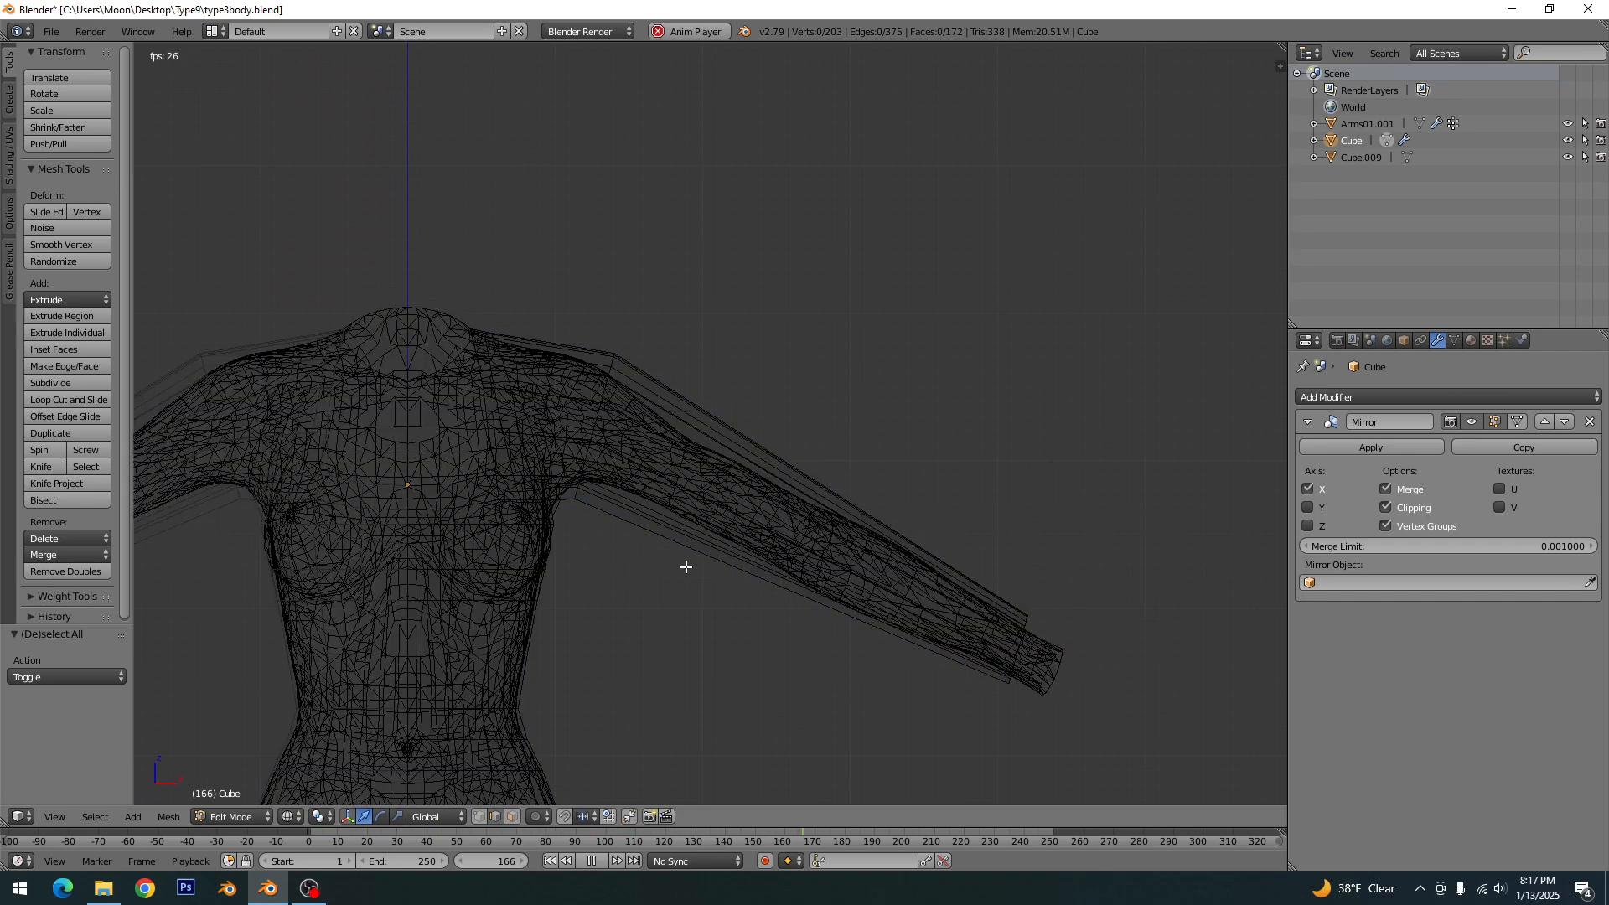
scroll(684, 565, "up", 1)
key("ctrl+r")
left_click(672, 492)
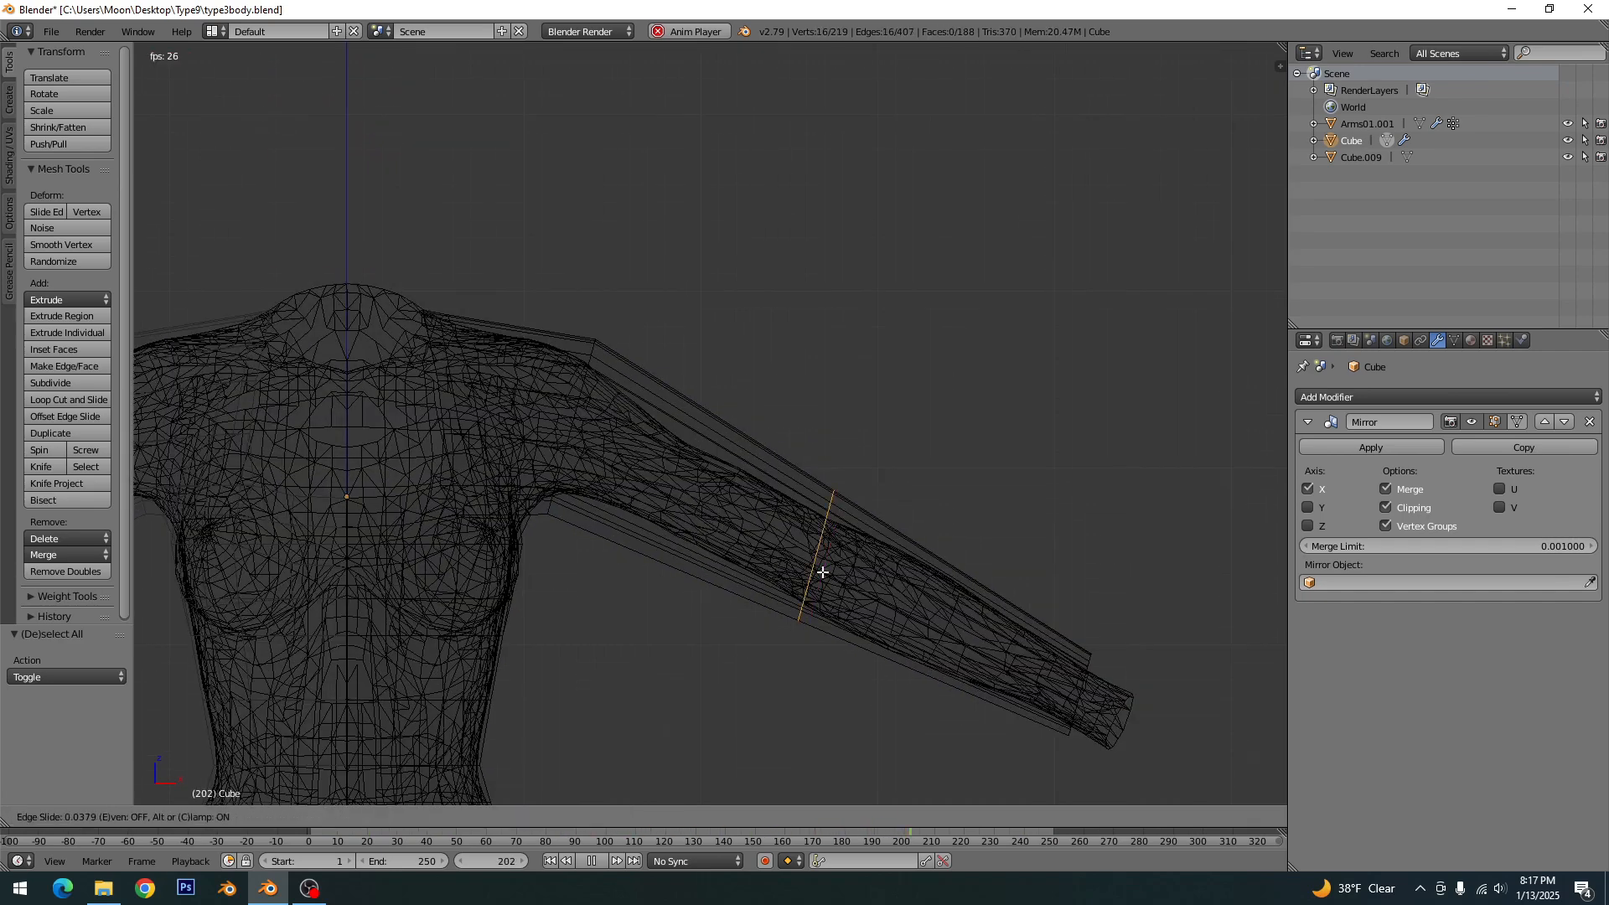
left_click(686, 489)
key("a")
- Add two loop cuts around the sleeve between the upper-arm loop and the elbow, sliding each toward the shoulder
key("ctrl+r")
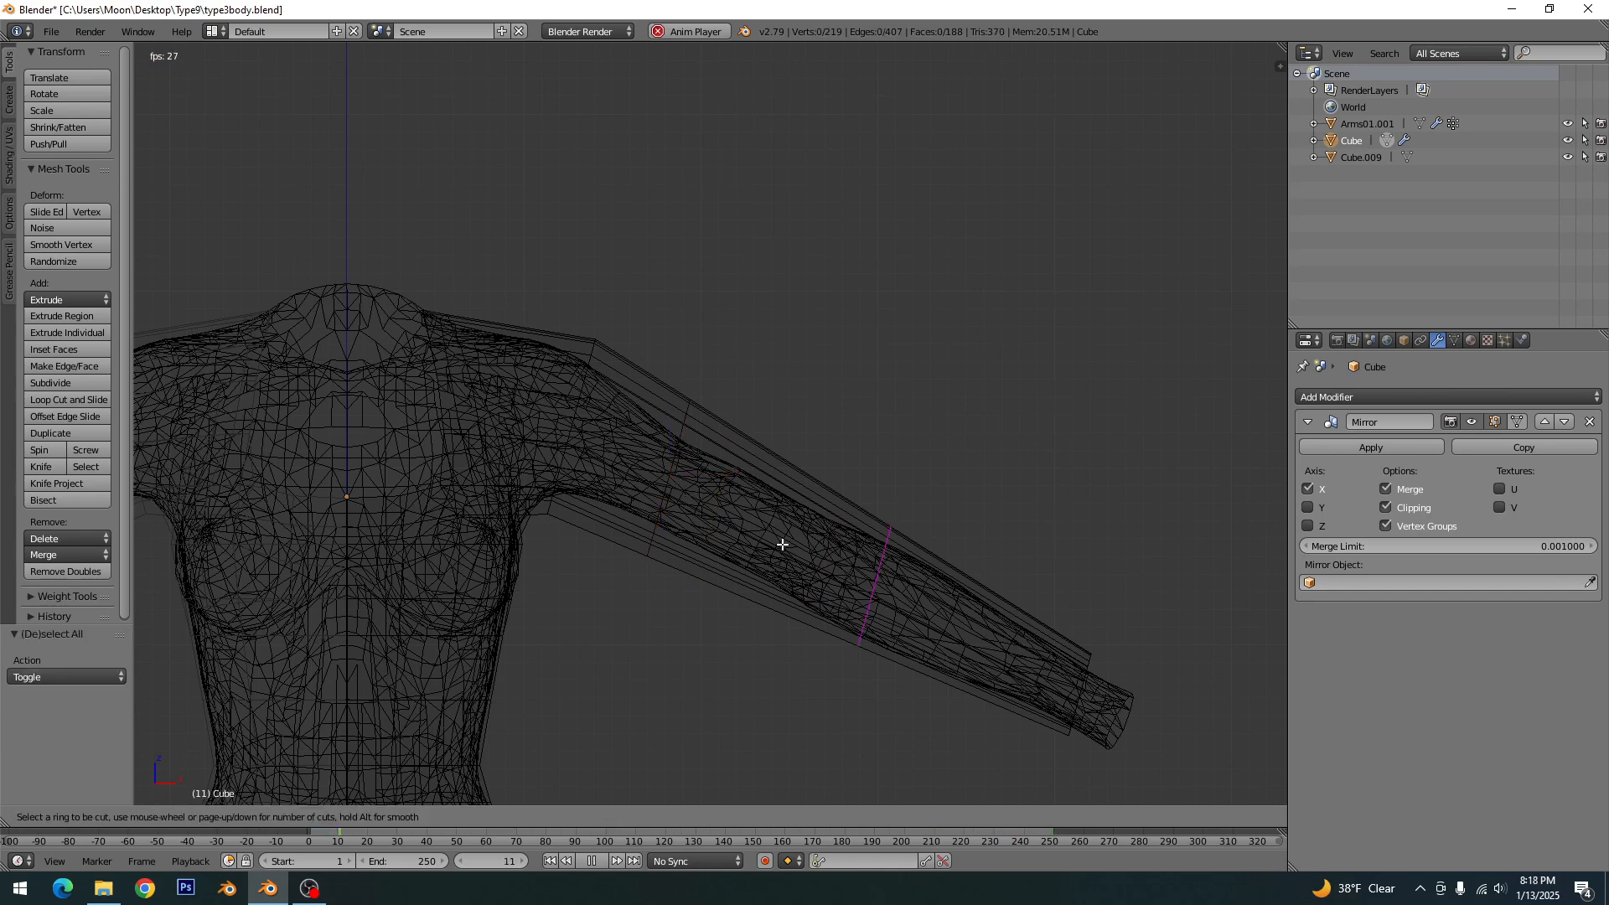
right_click(819, 554)
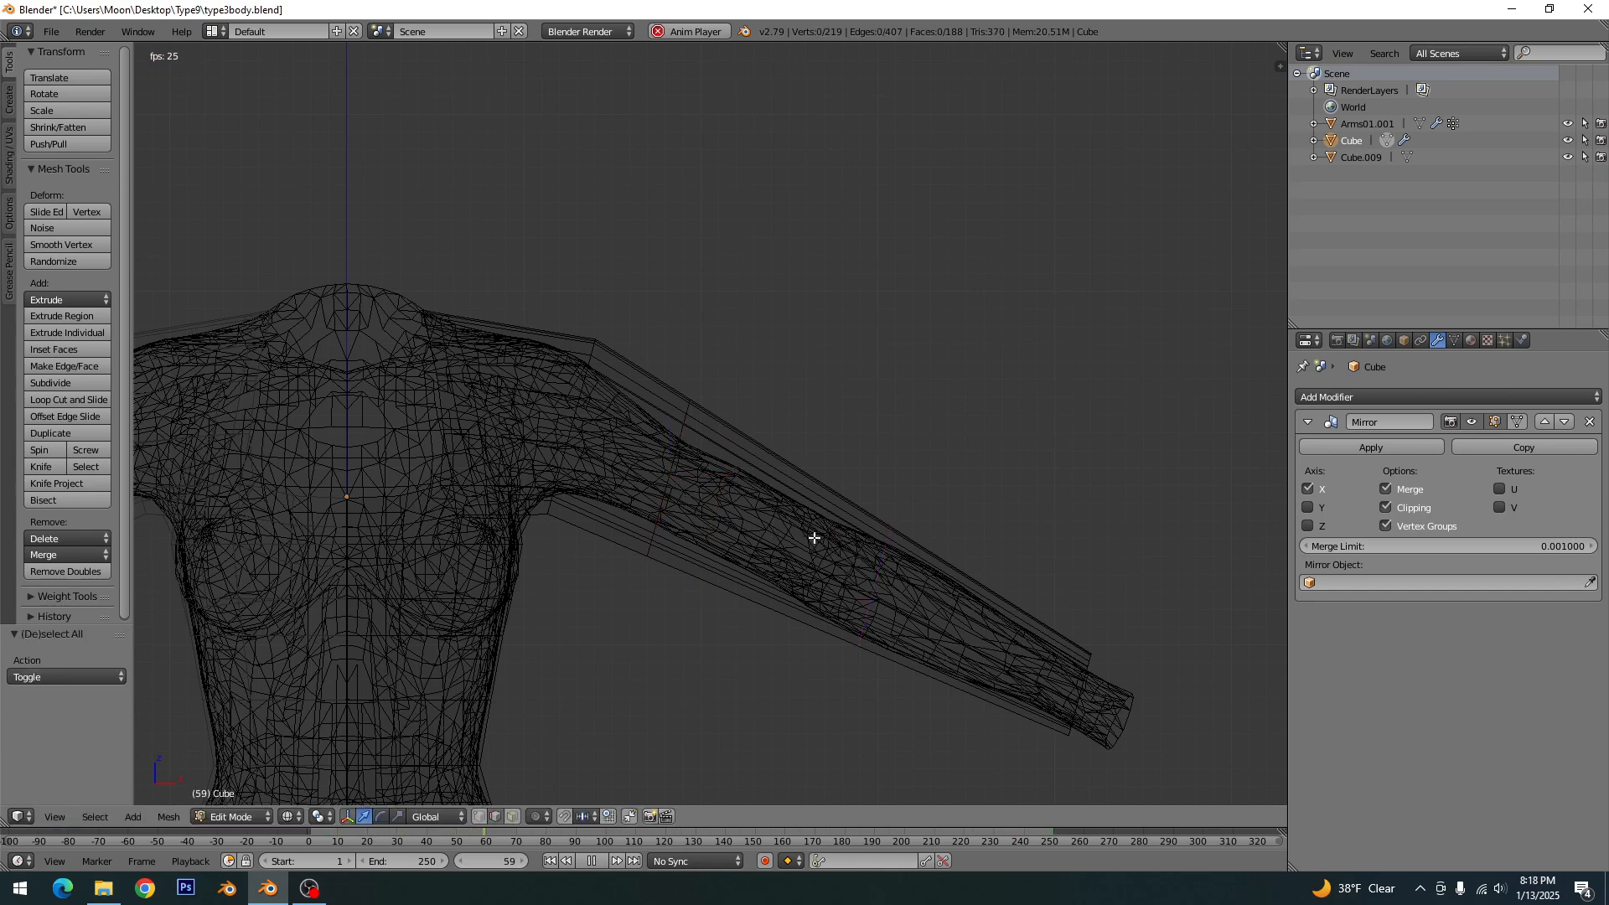
key("ctrl+r")
left_click(817, 484)
left_click(702, 448)
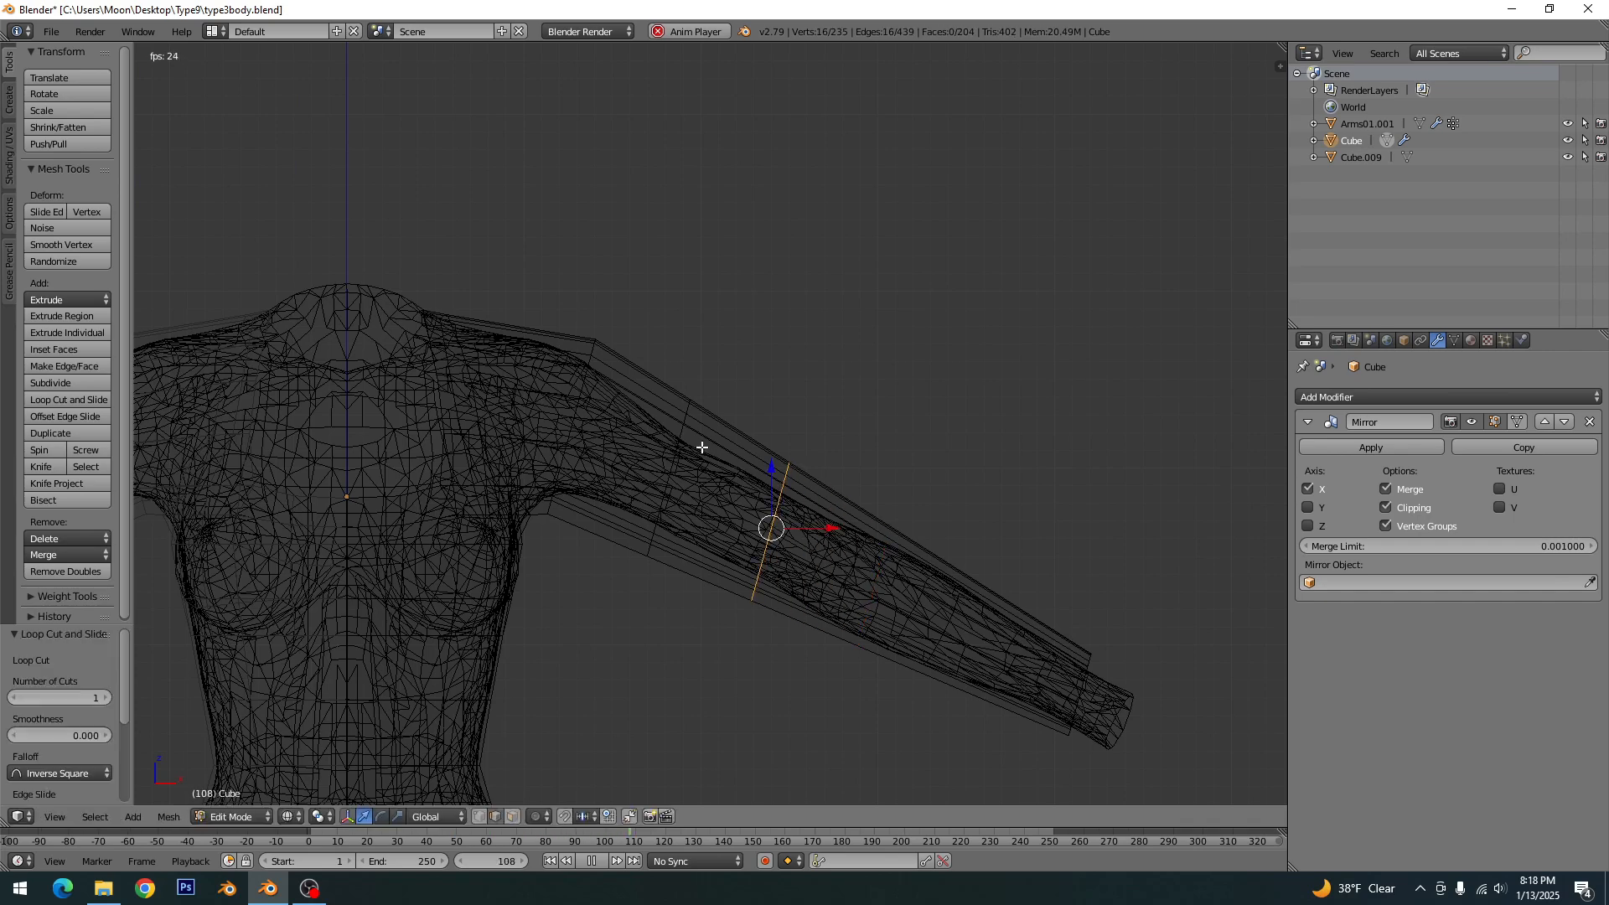
key("ctrl+r")
left_click(927, 544)
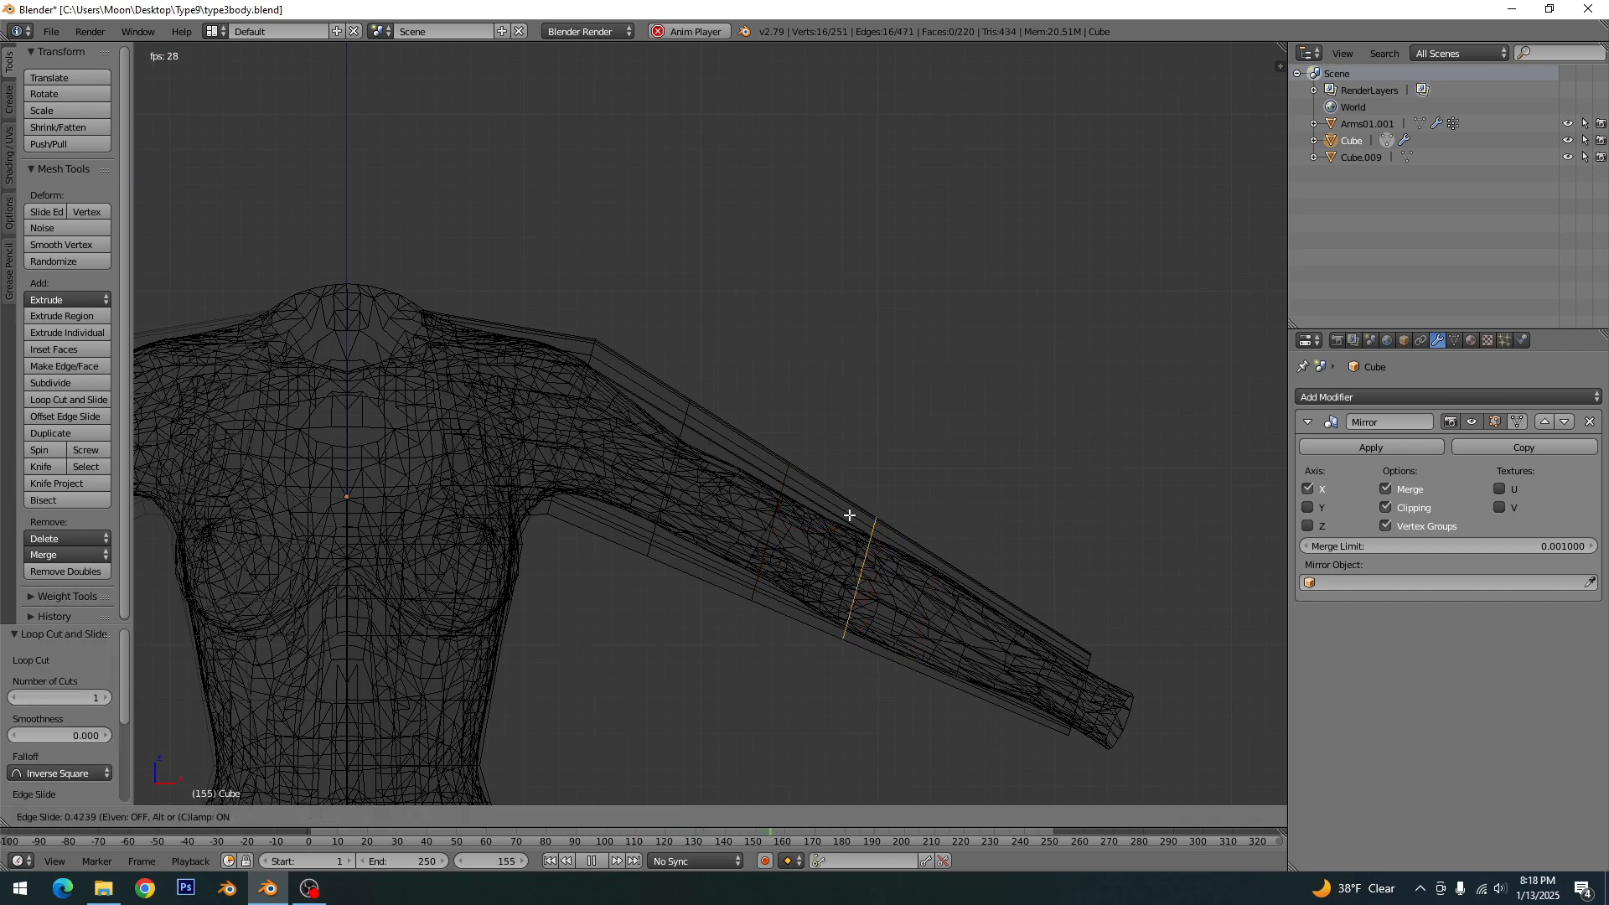
left_click(825, 497)
- Add two loop cuts around the forearm section of the sleeve and save the file
key("ctrl+r")
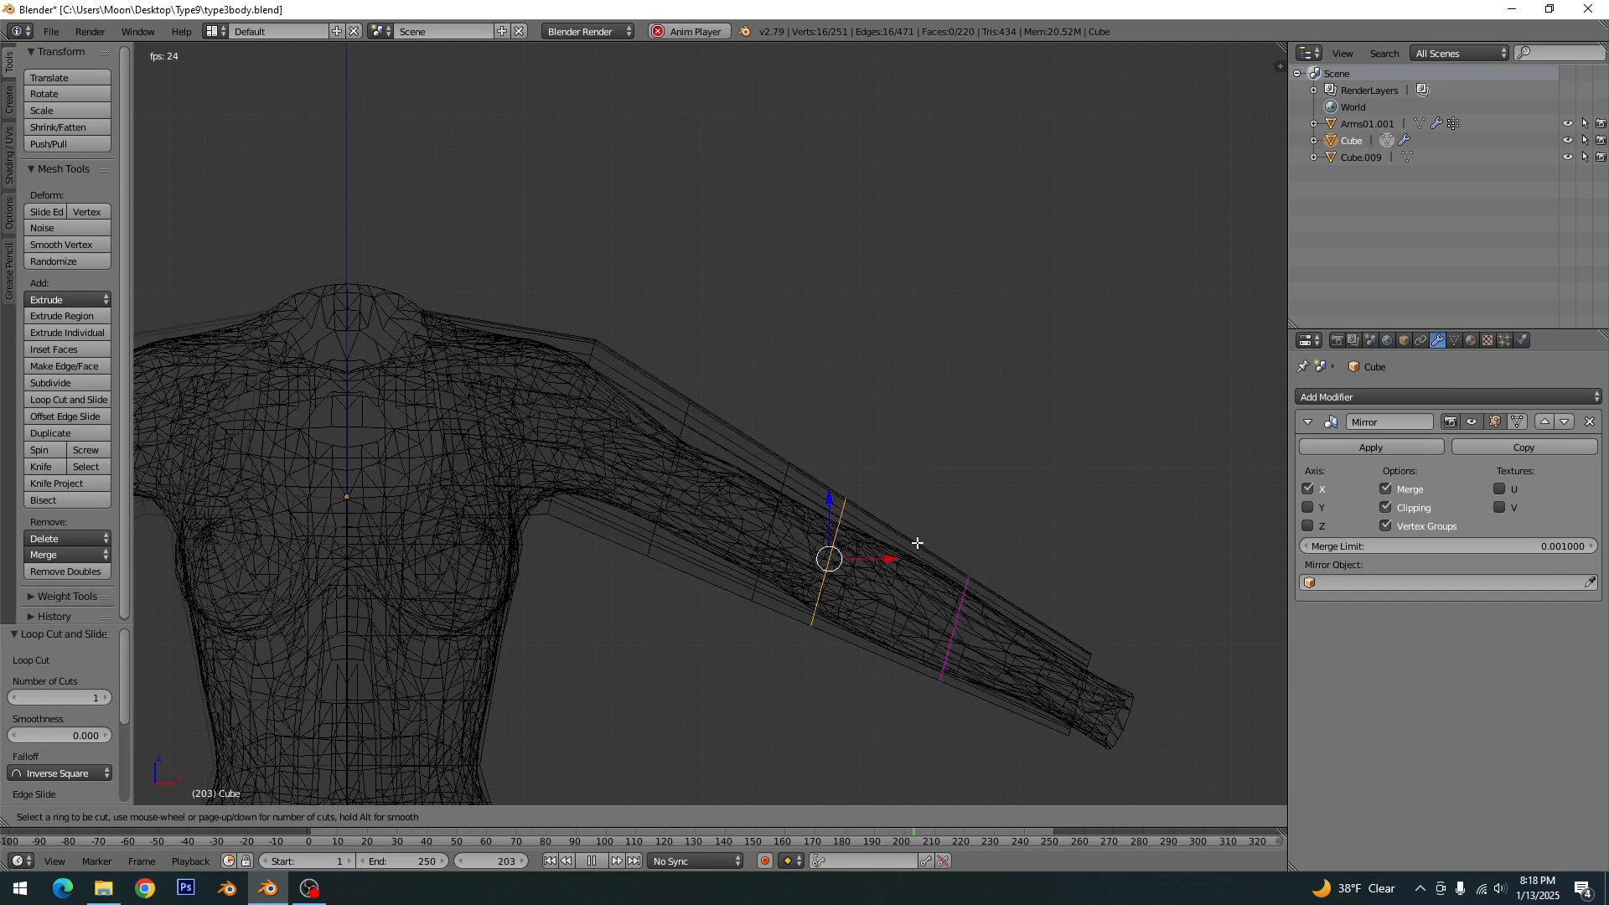
left_click(917, 543)
left_click(875, 534)
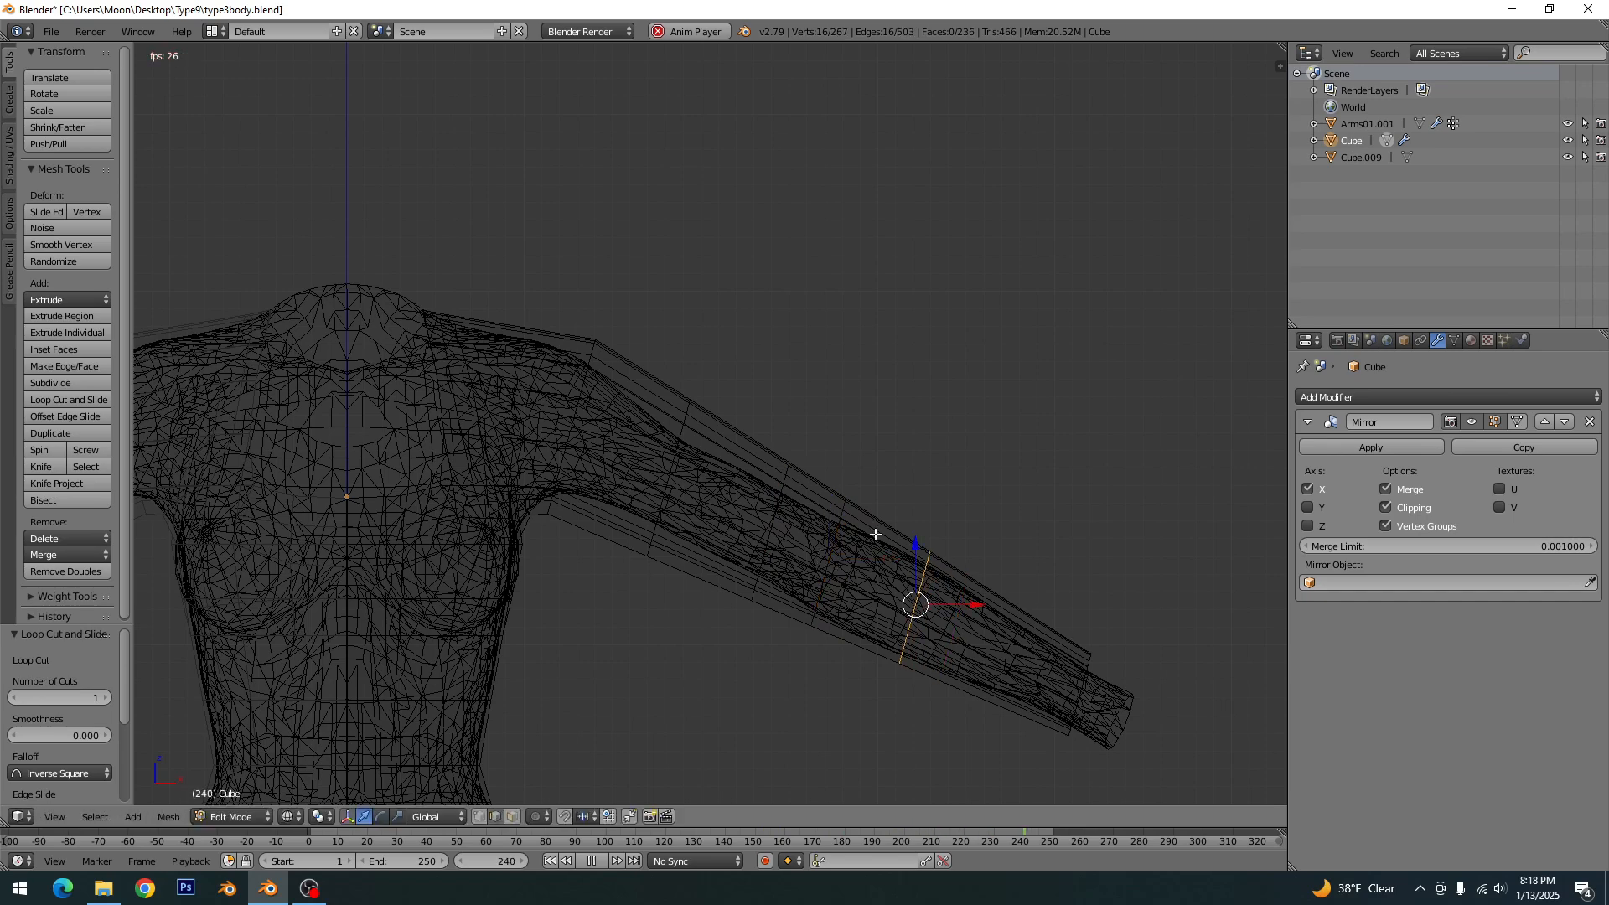
key("ctrl+r")
left_click(1061, 637)
left_click(1062, 640)
key("a")
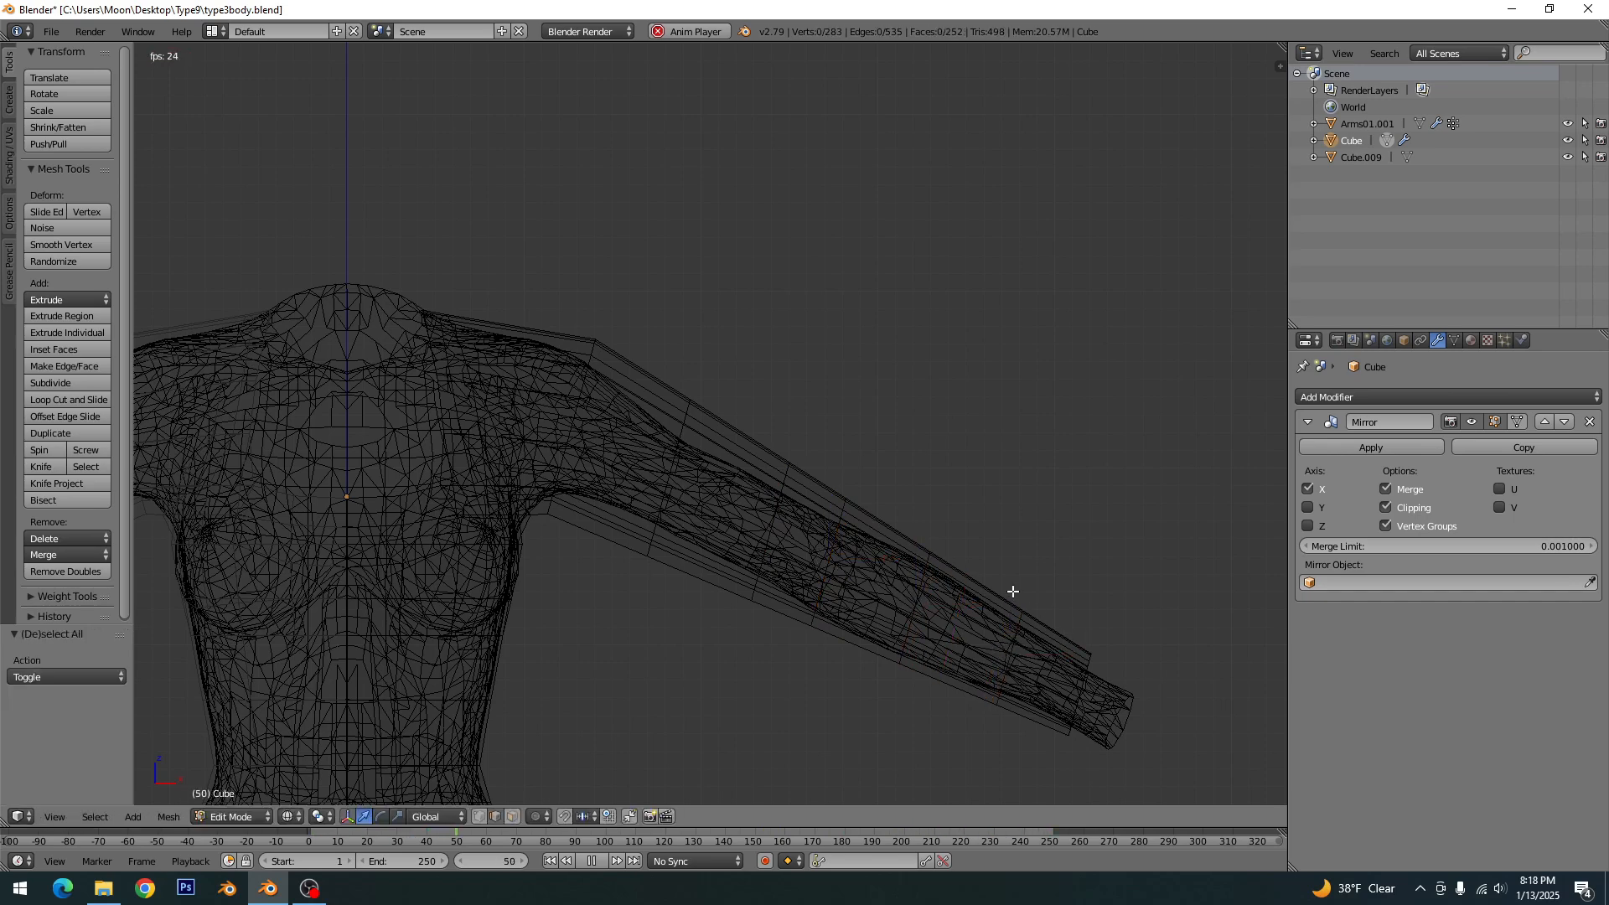
key("z")
key("ctrl+s")
- Switch to wireframe display and scale down the sleeve's upper-arm edge loop nearest the shoulder so it fits the arm
key("z")
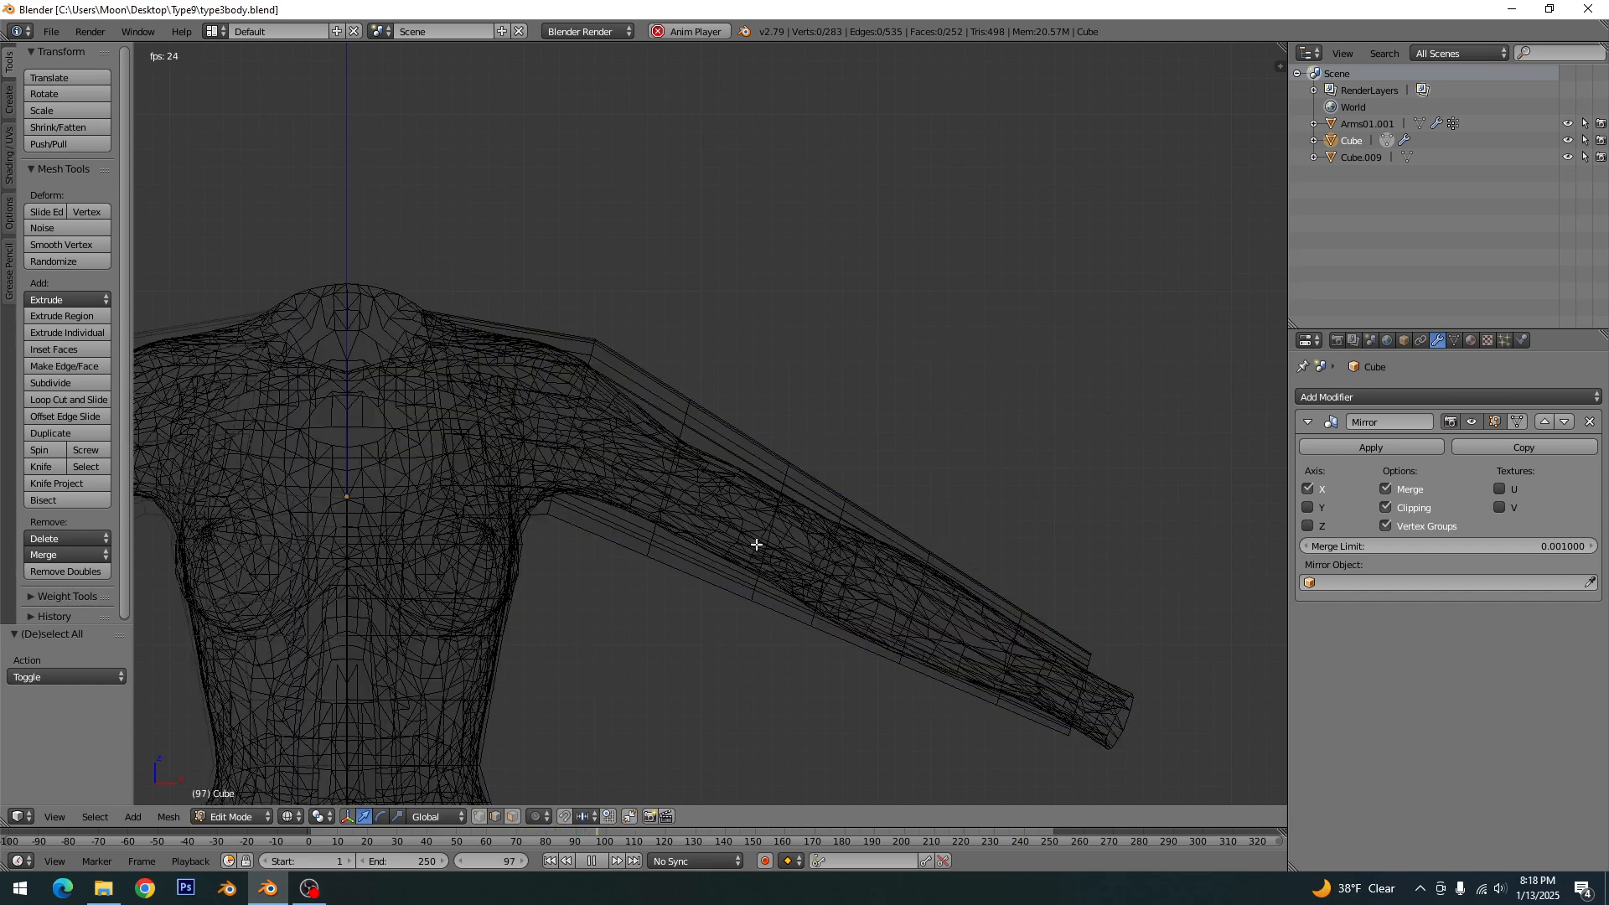
left_click(670, 473, "alt")
key("s")
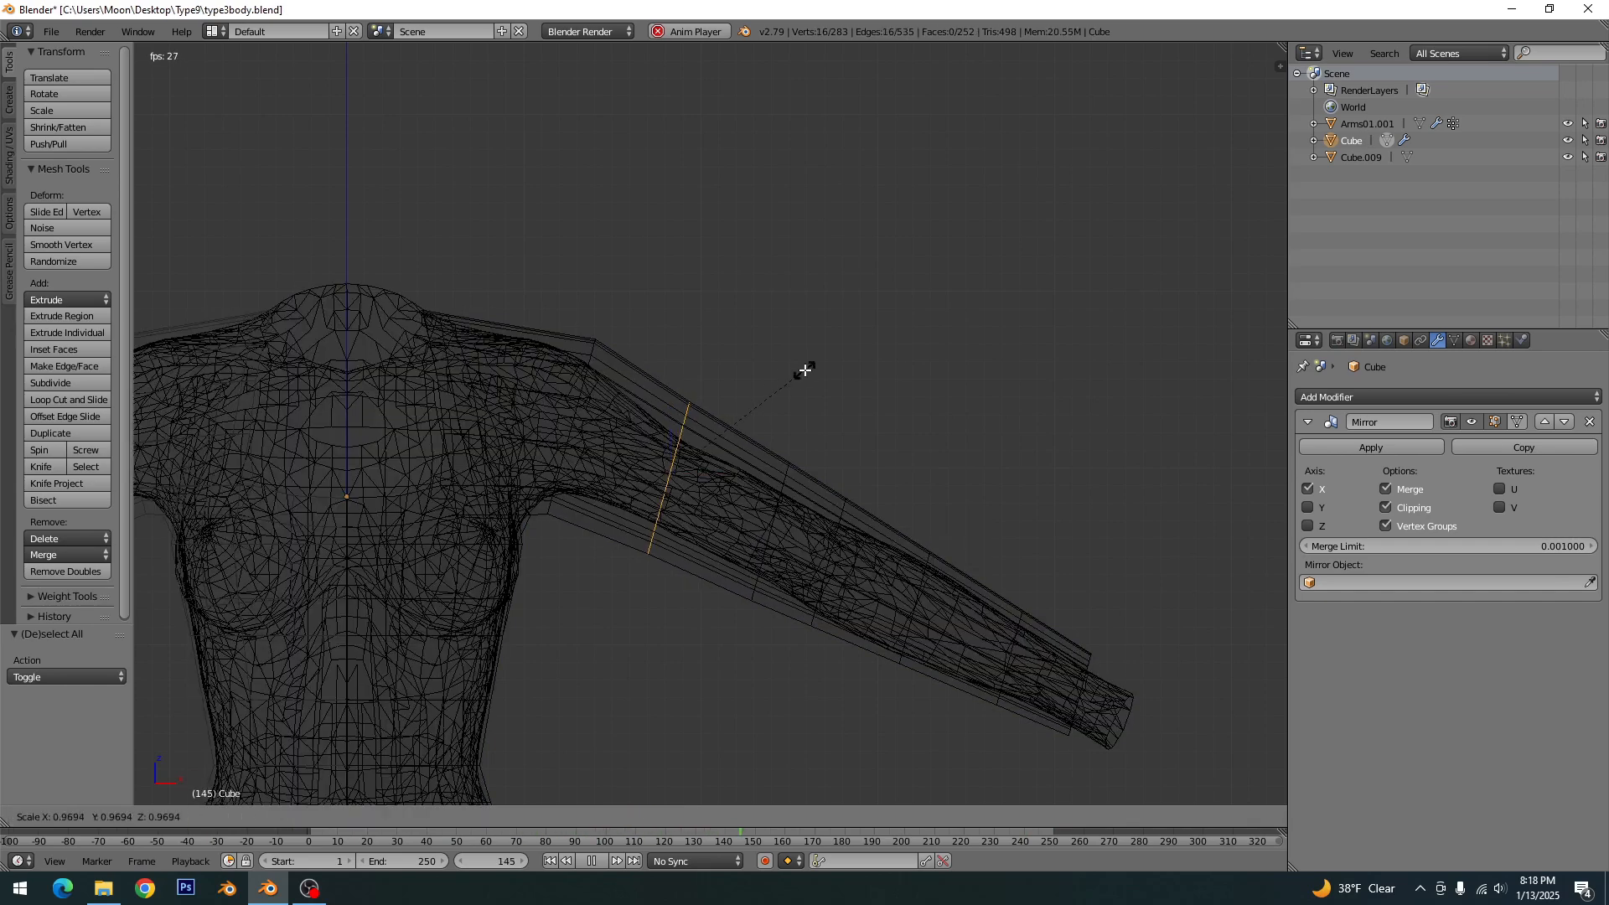
left_click(762, 398)
key("a")
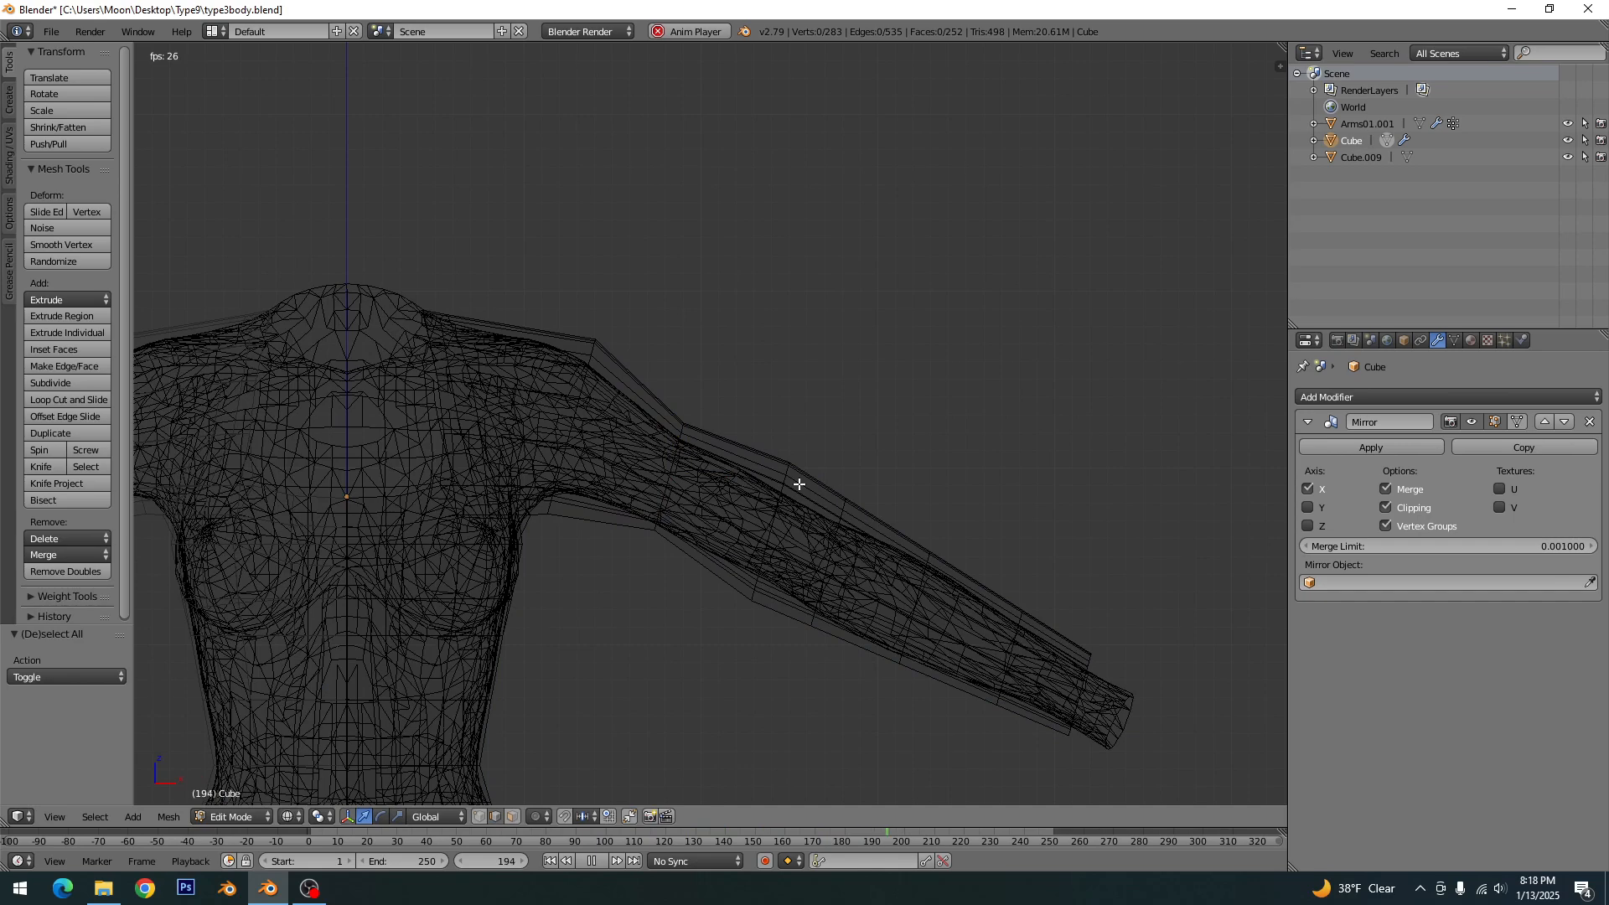
- Scale the next sleeve loop above the elbow to about 0.71 and nudge it to follow the arm
left_click(784, 480, "alt")
key("s")
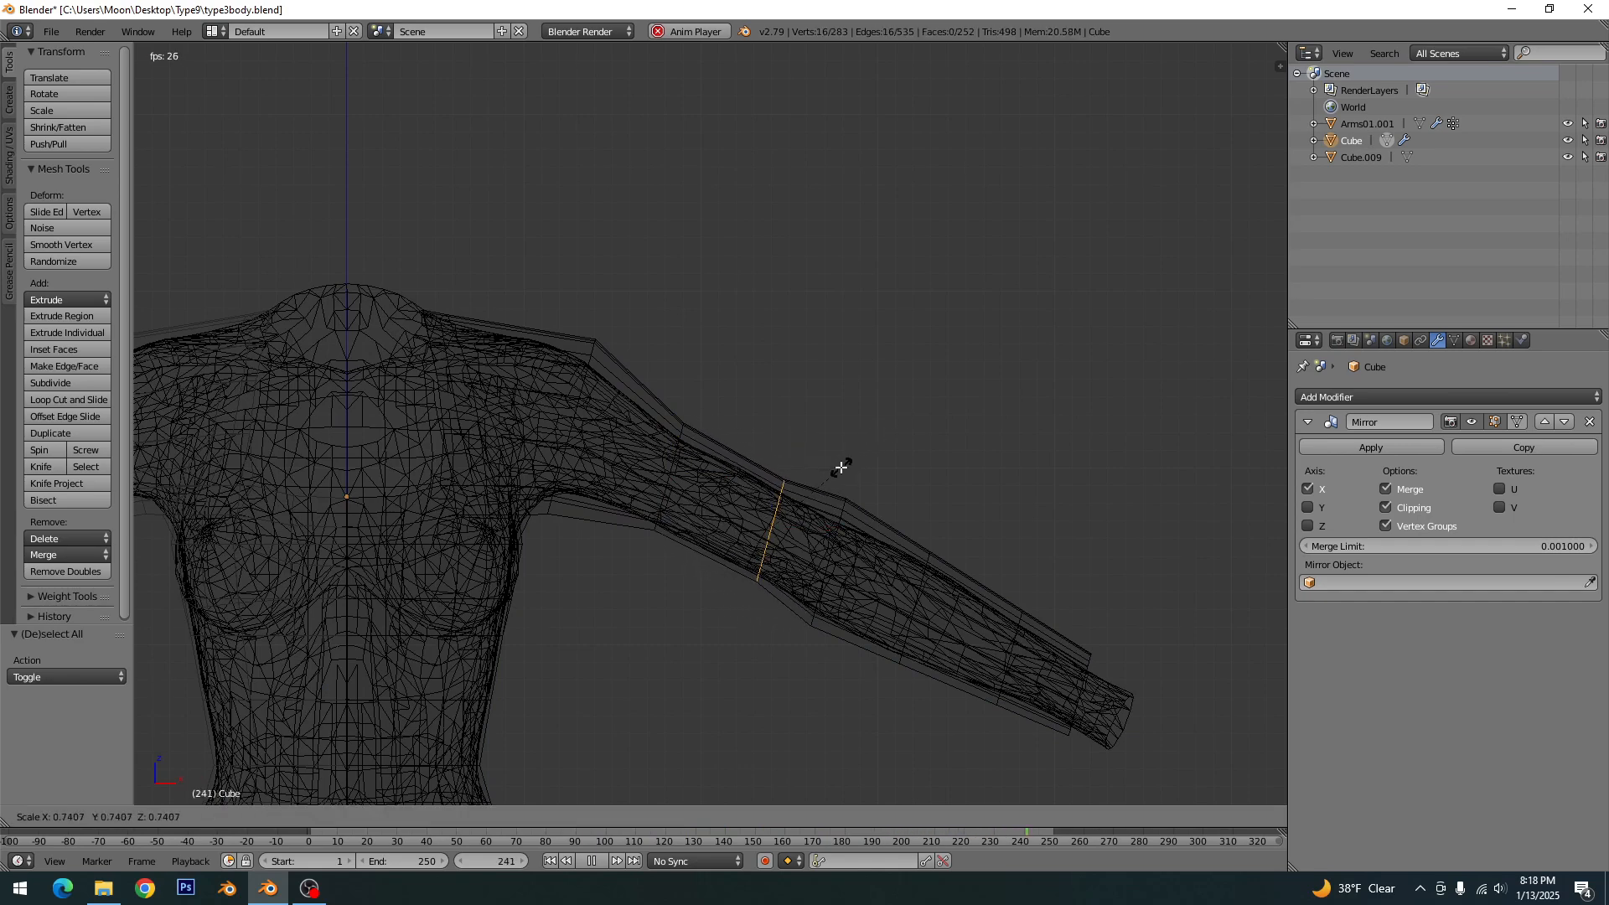
left_click(838, 470)
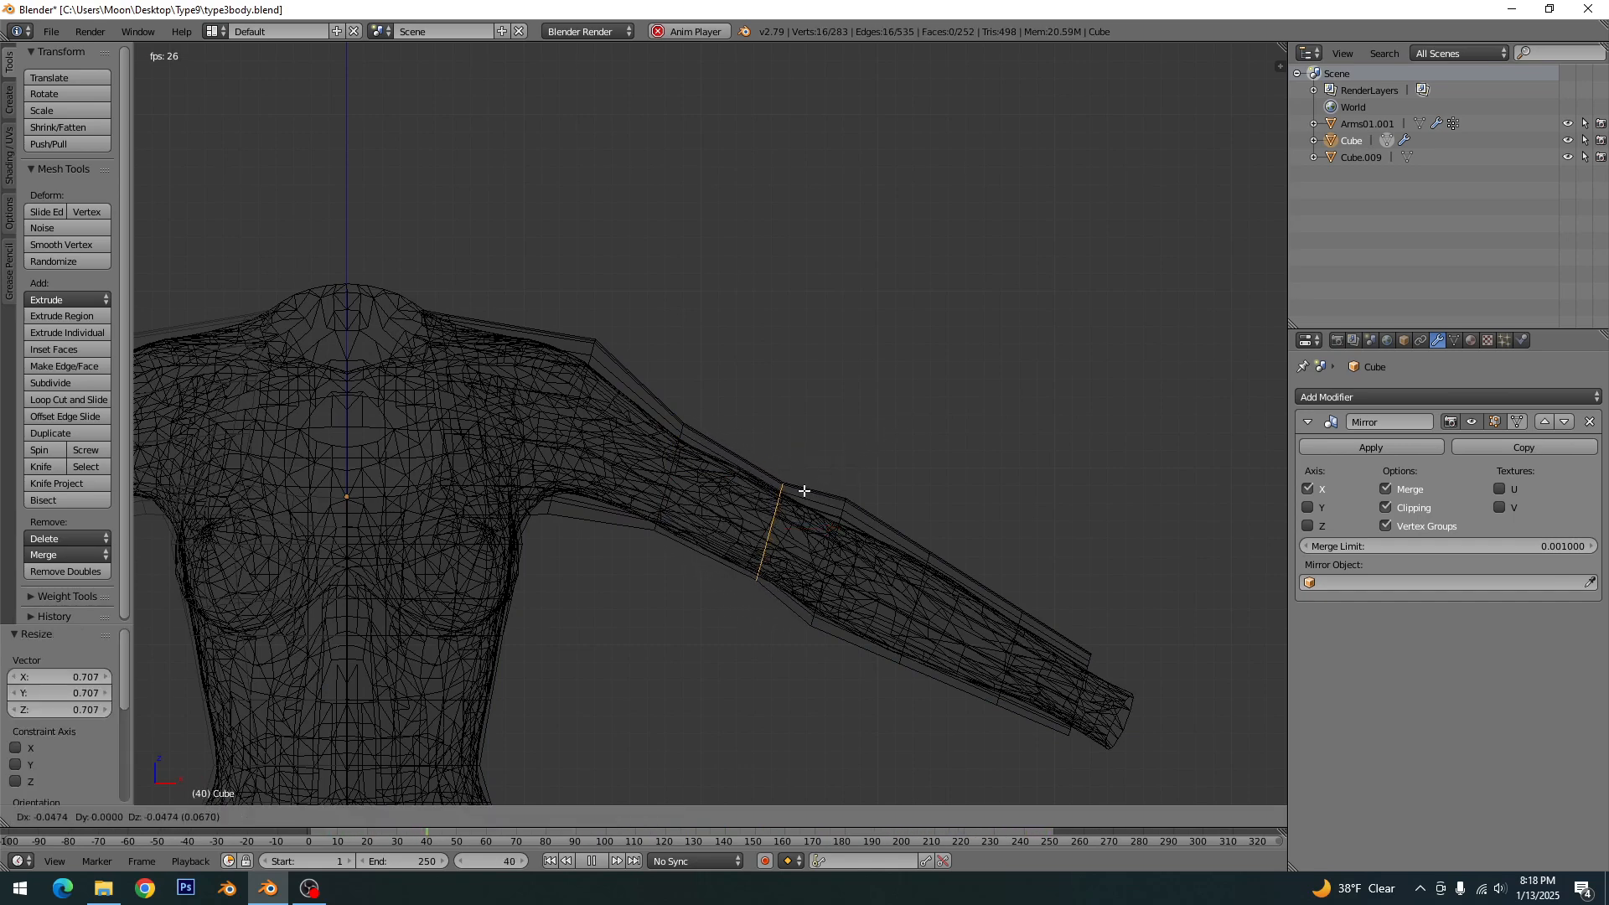
key("a")
- Scale the sleeve's elbow edge loop to about 0.80 and move it slightly down to center it on the arm
left_click(844, 517, "alt")
key("a")
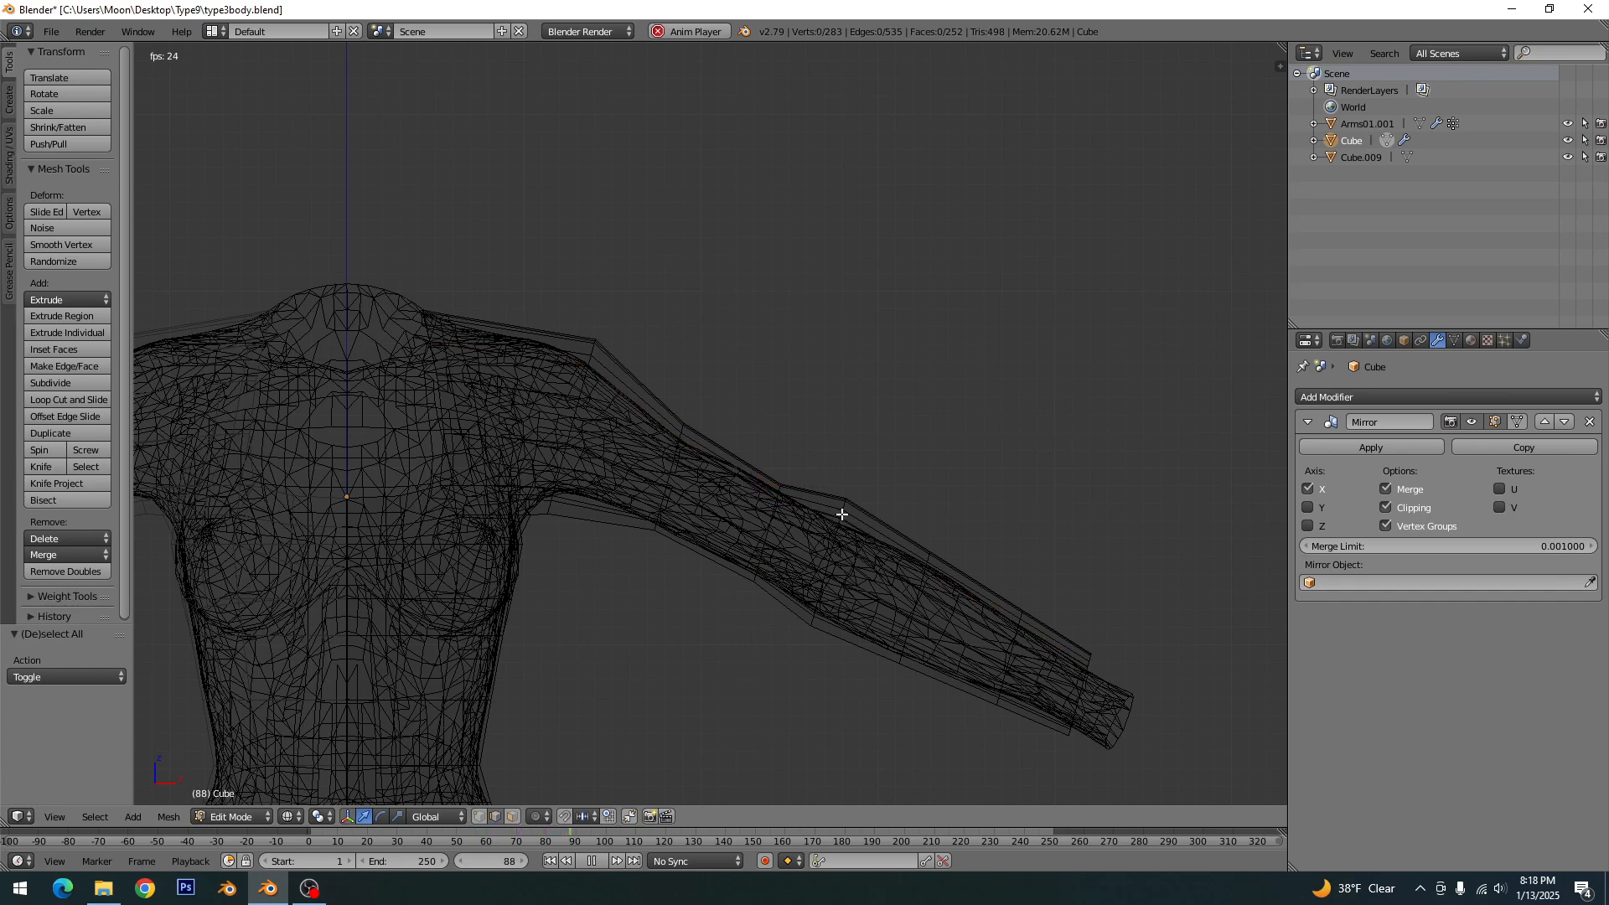
left_click(840, 514, "alt")
key("s")
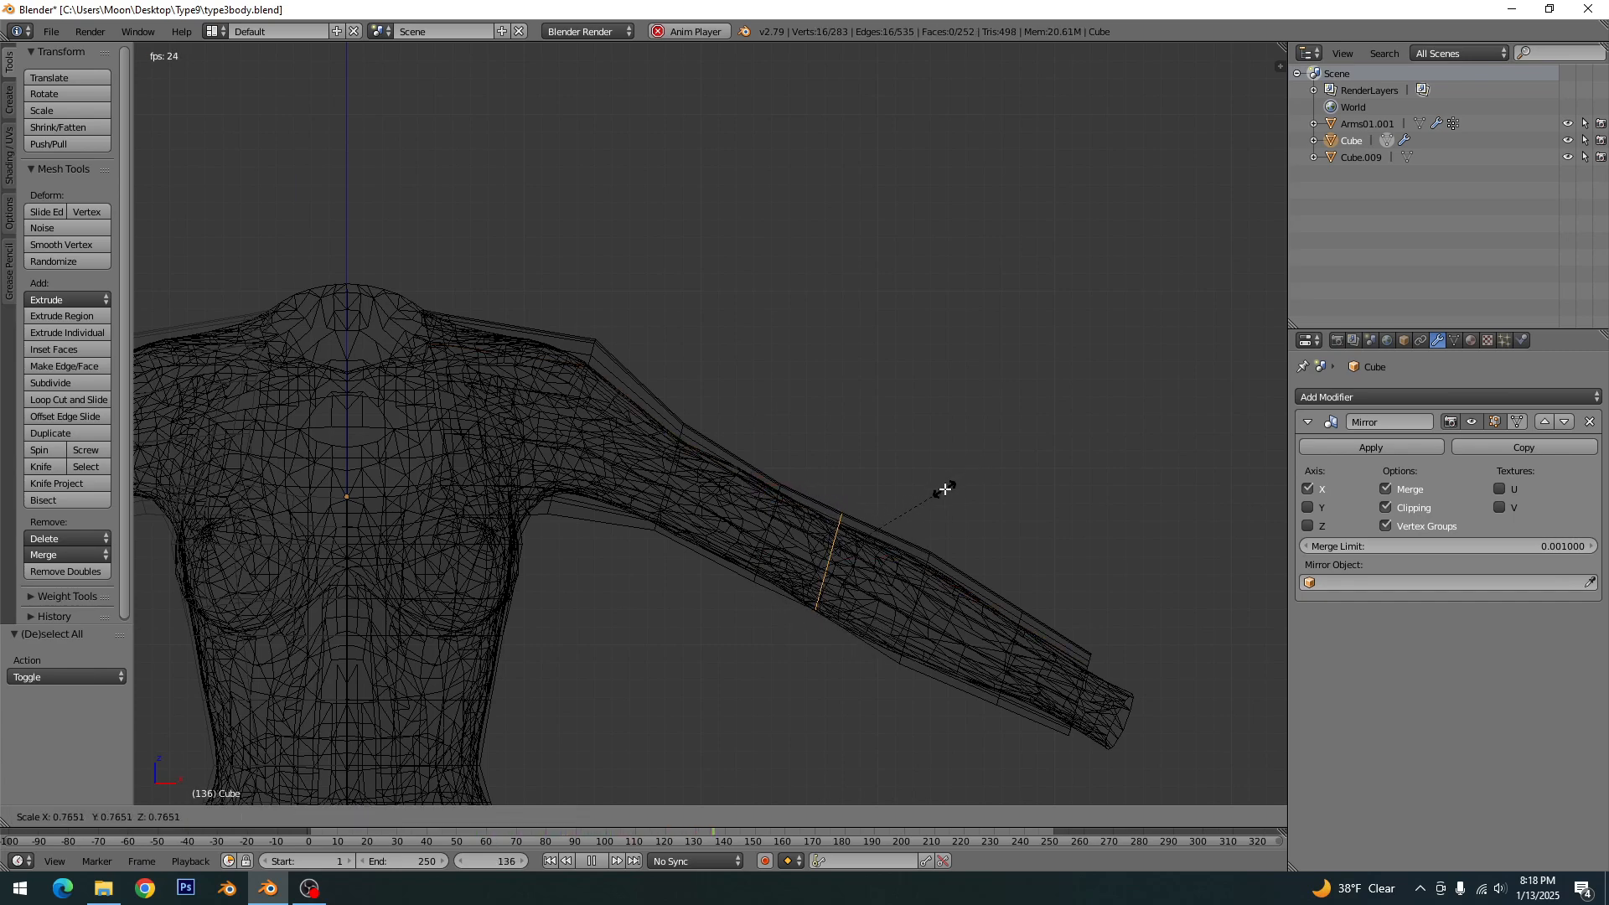
left_click(951, 487)
key("g")
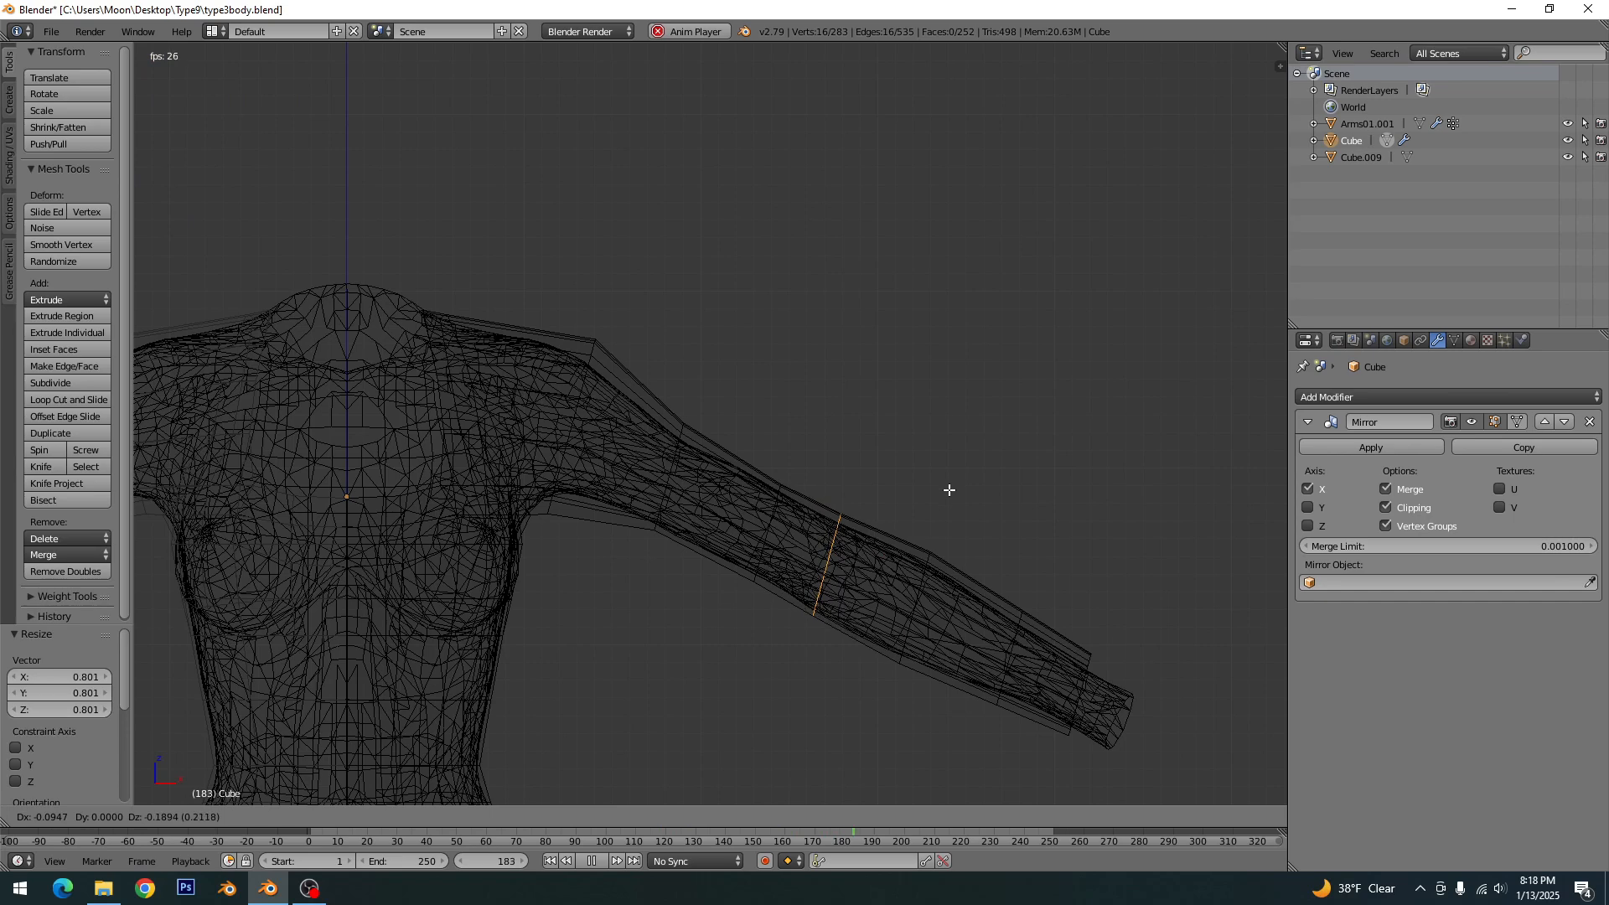
left_click(950, 491)
key("a")
- Scale the first forearm edge loop below the elbow to about 0.93 and shift it slightly to fit the arm
right_click(934, 558, "alt")
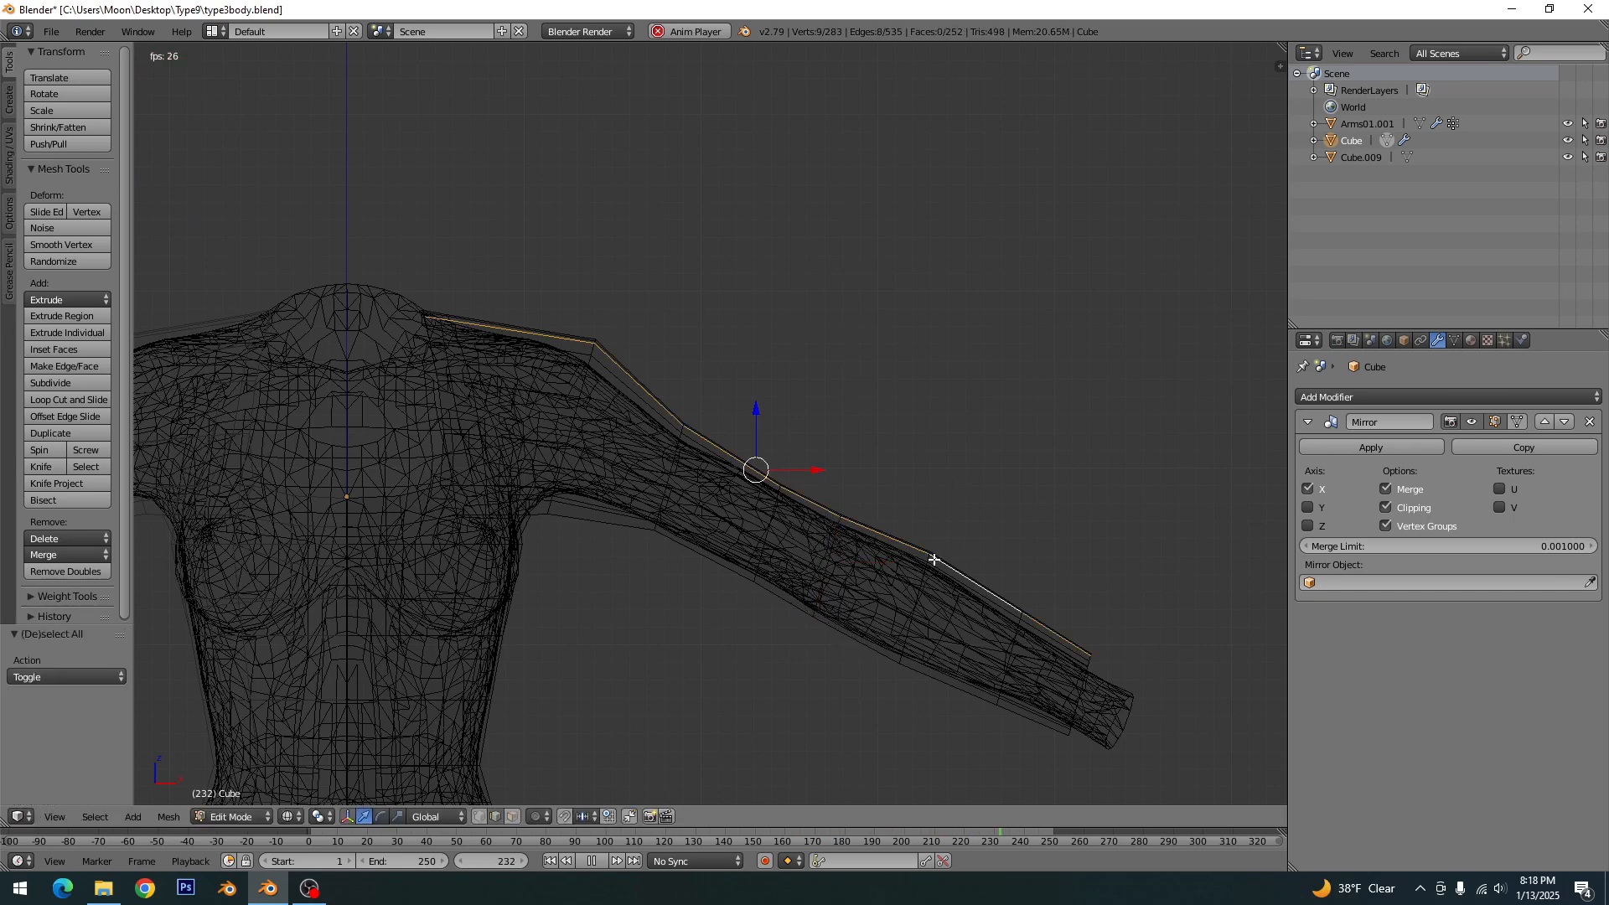
key("a")
right_click(930, 562, "alt")
key("a")
right_click(930, 559, "alt")
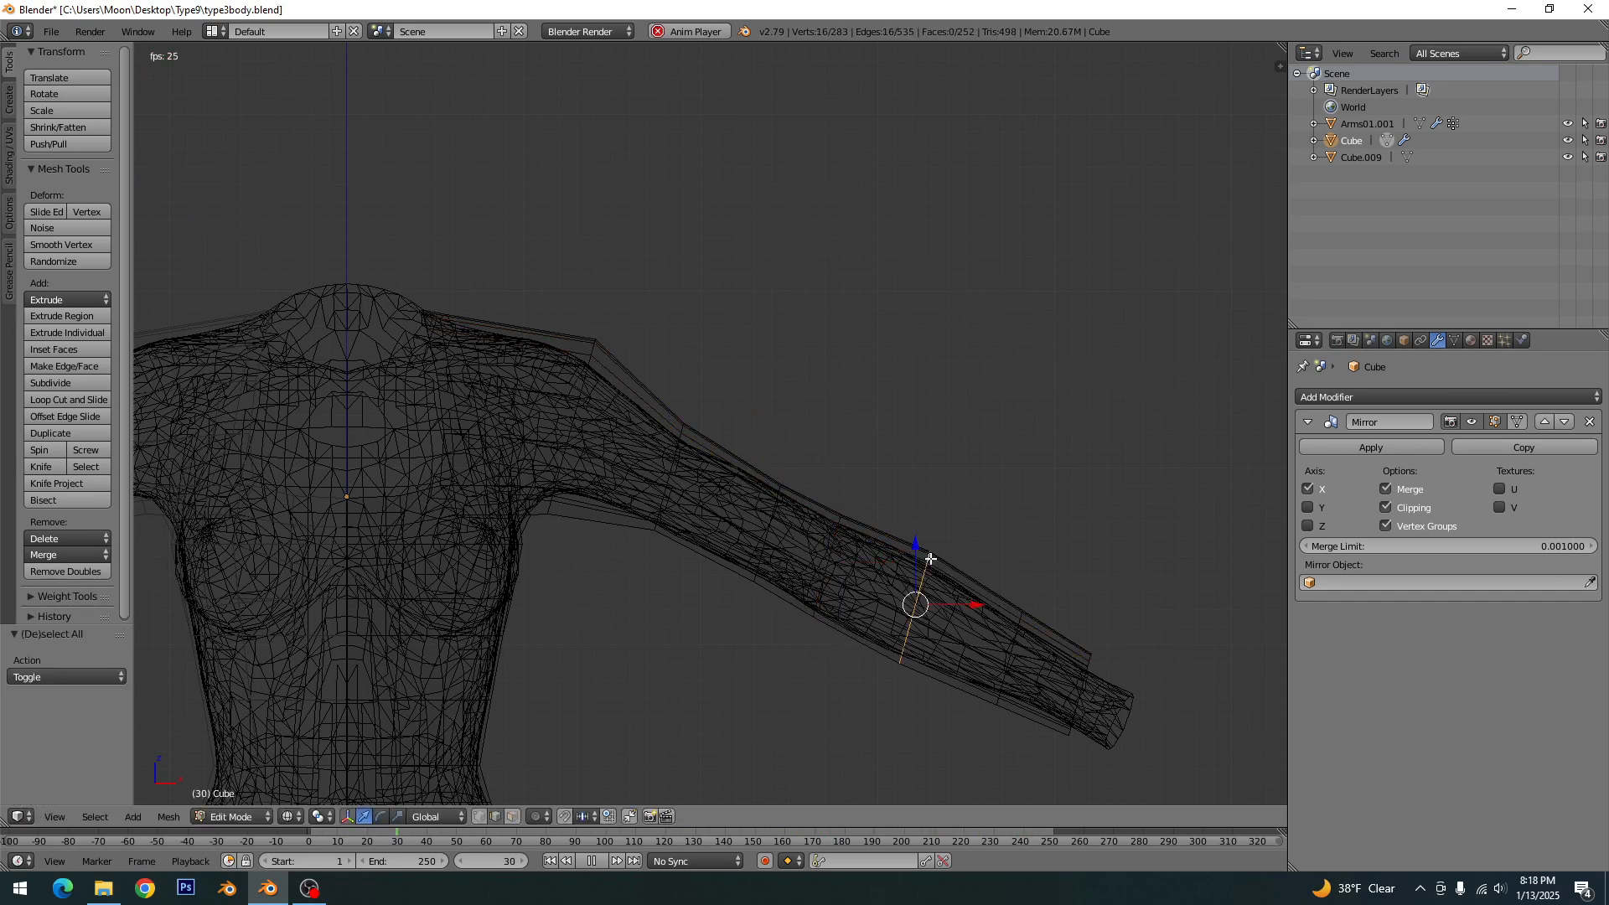
key("s")
left_click(1002, 516)
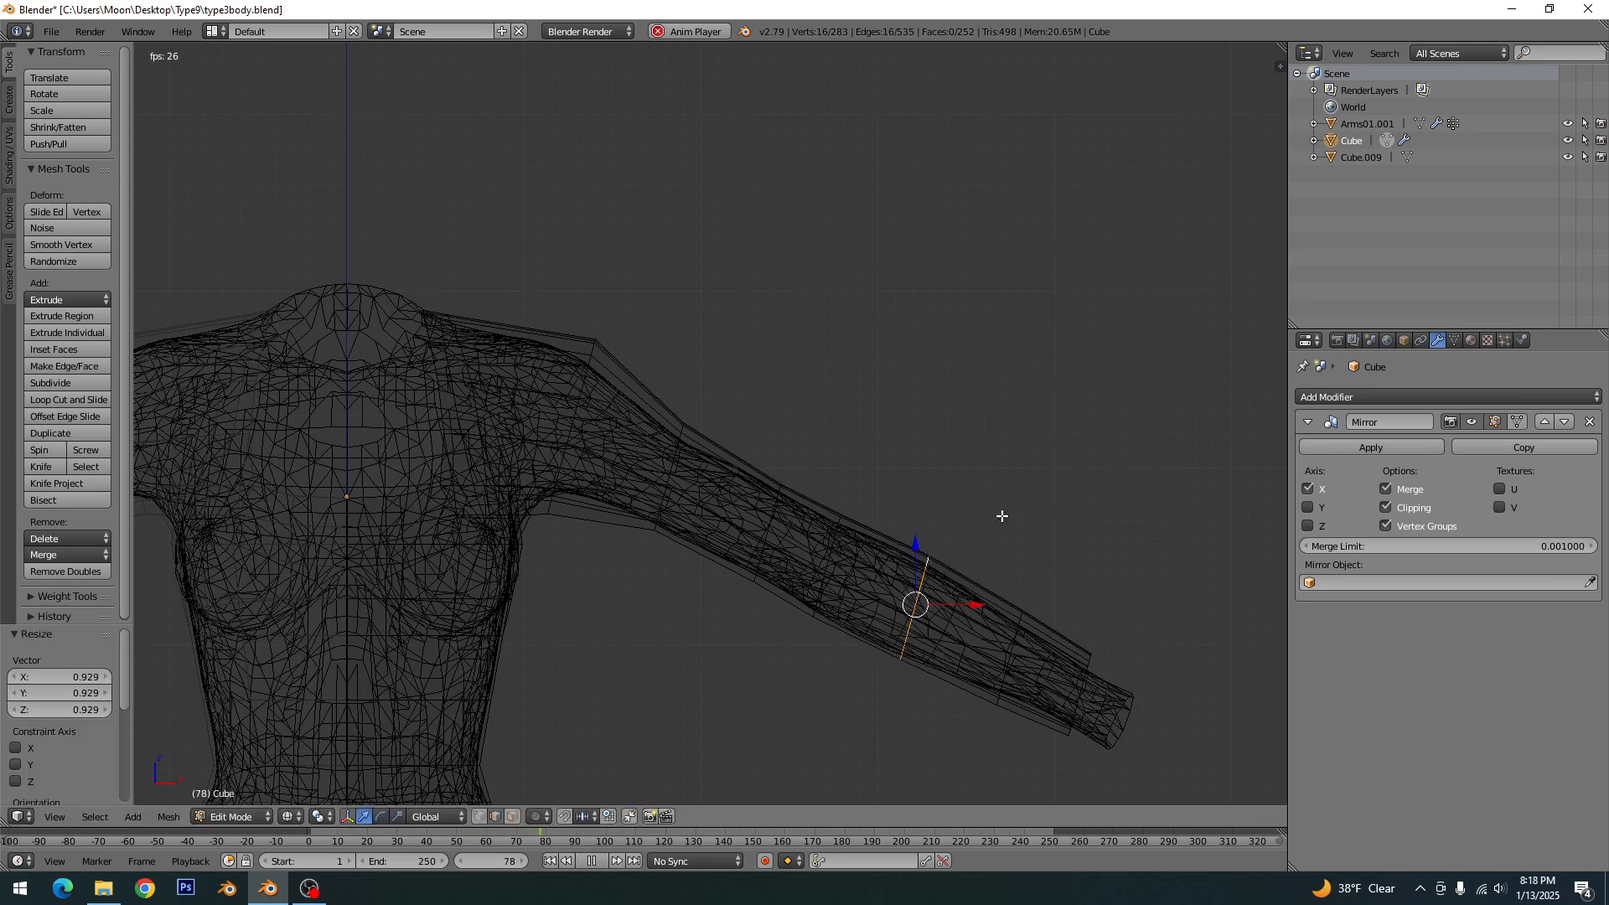
key("g")
left_click(1002, 522)
key("a")
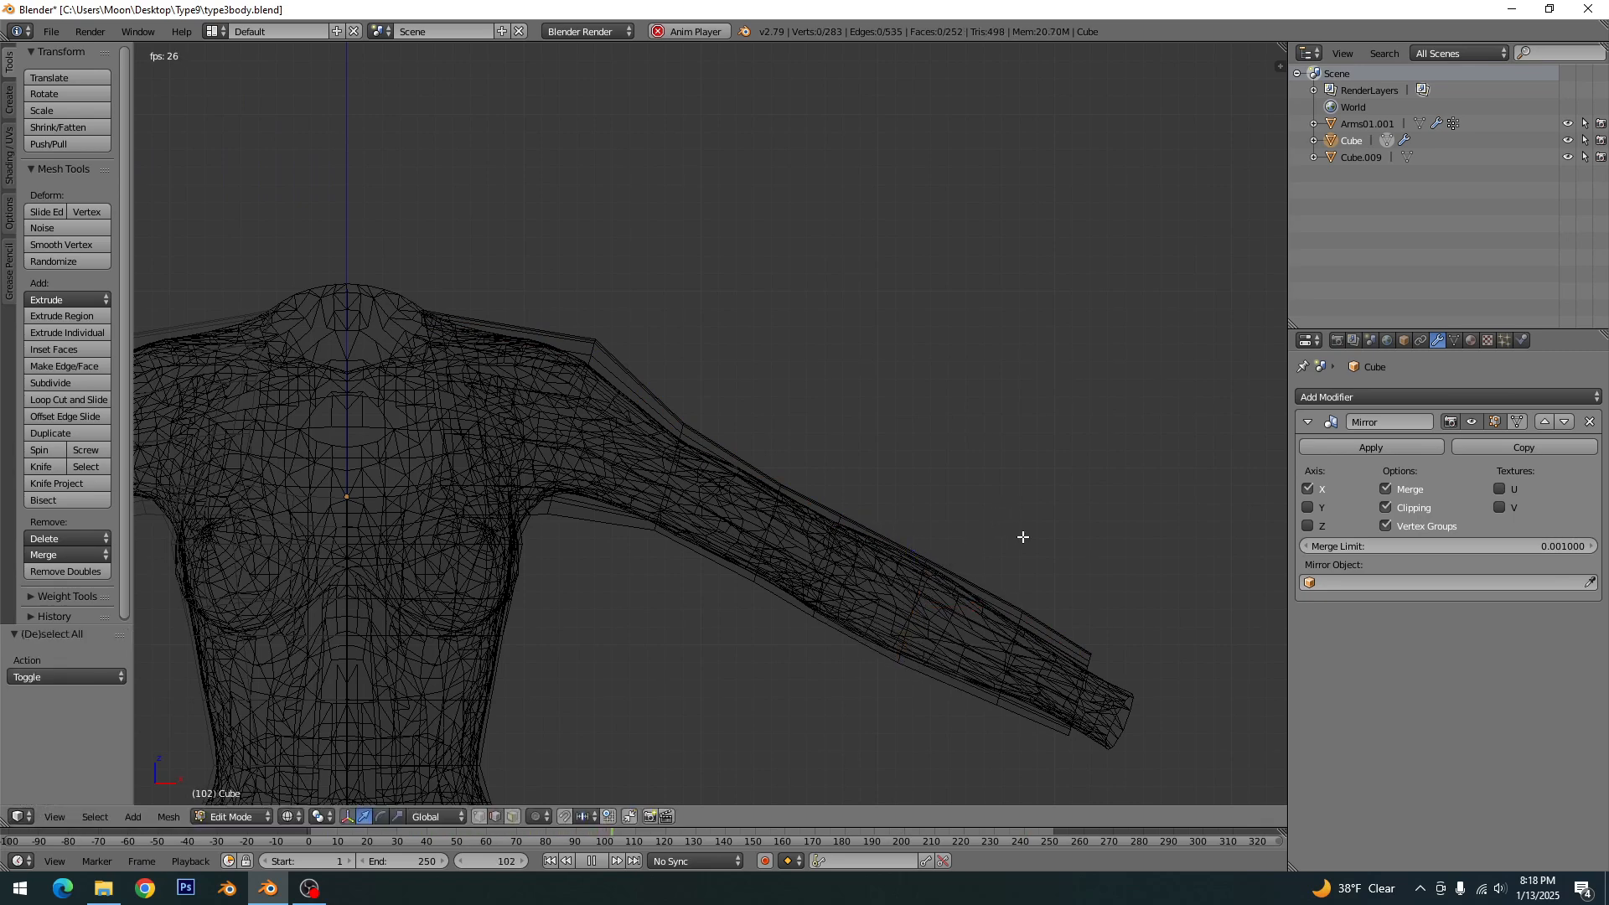
- Scale the forearm edge loop nearest the wrist to about 0.85 to tighten the sleeve
right_click(1024, 619, "alt")
right_click(1021, 618, "alt")
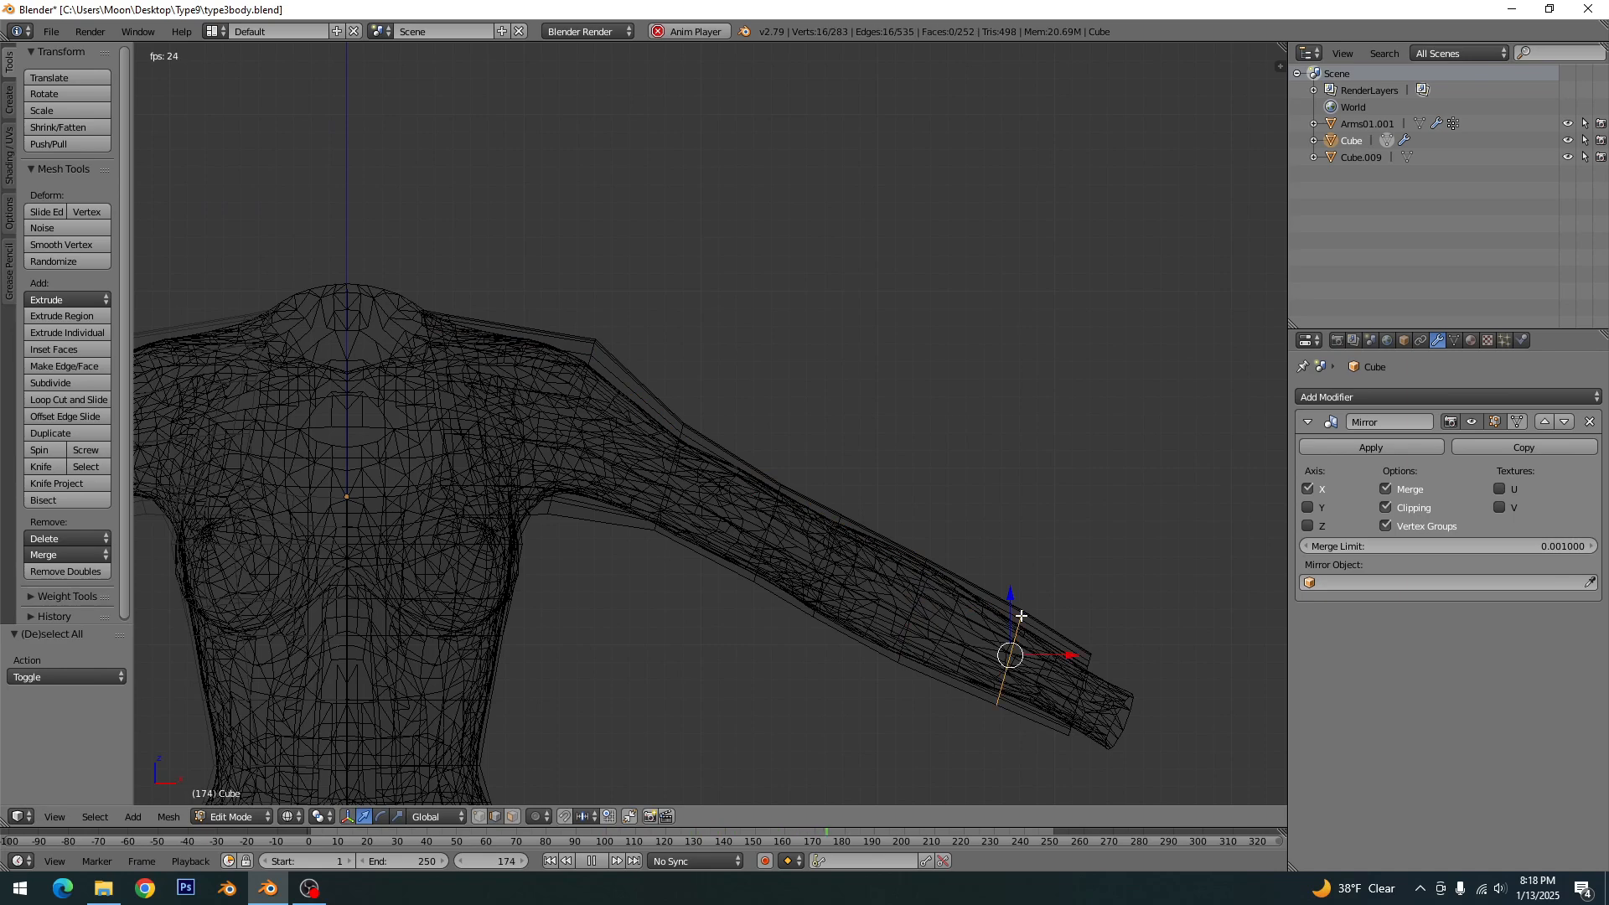
key("s")
left_click(1054, 592)
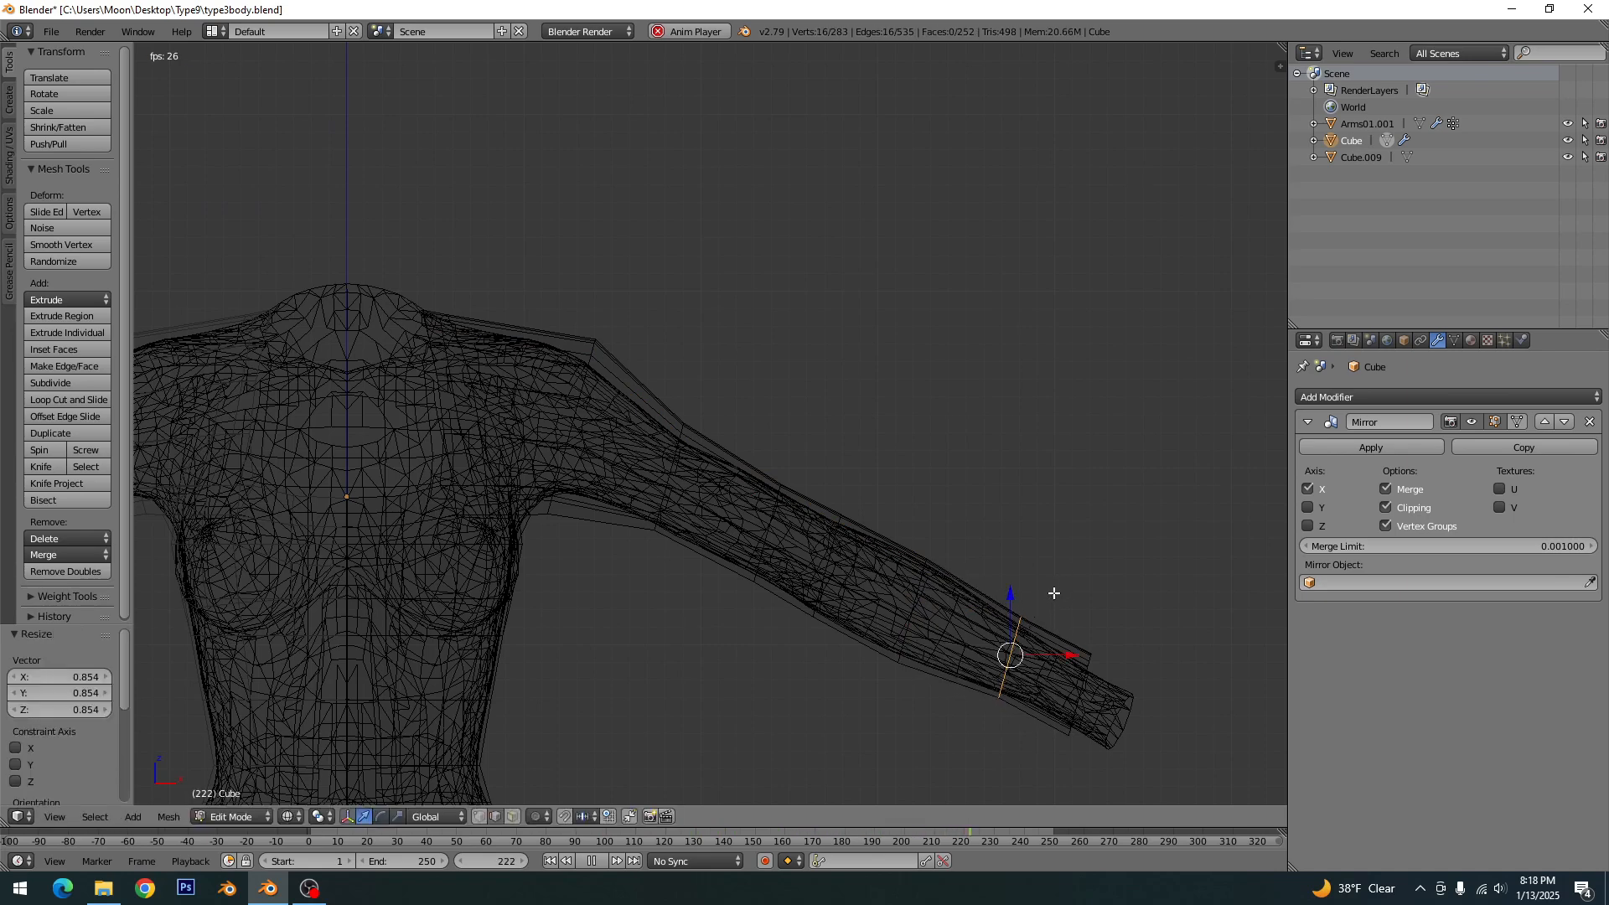
key("a")
- Scale the sleeve's wrist opening to about 0.88, move it about -0.19 in X and -0.10 in Z, and rotate it slightly
right_click(1094, 663, "alt")
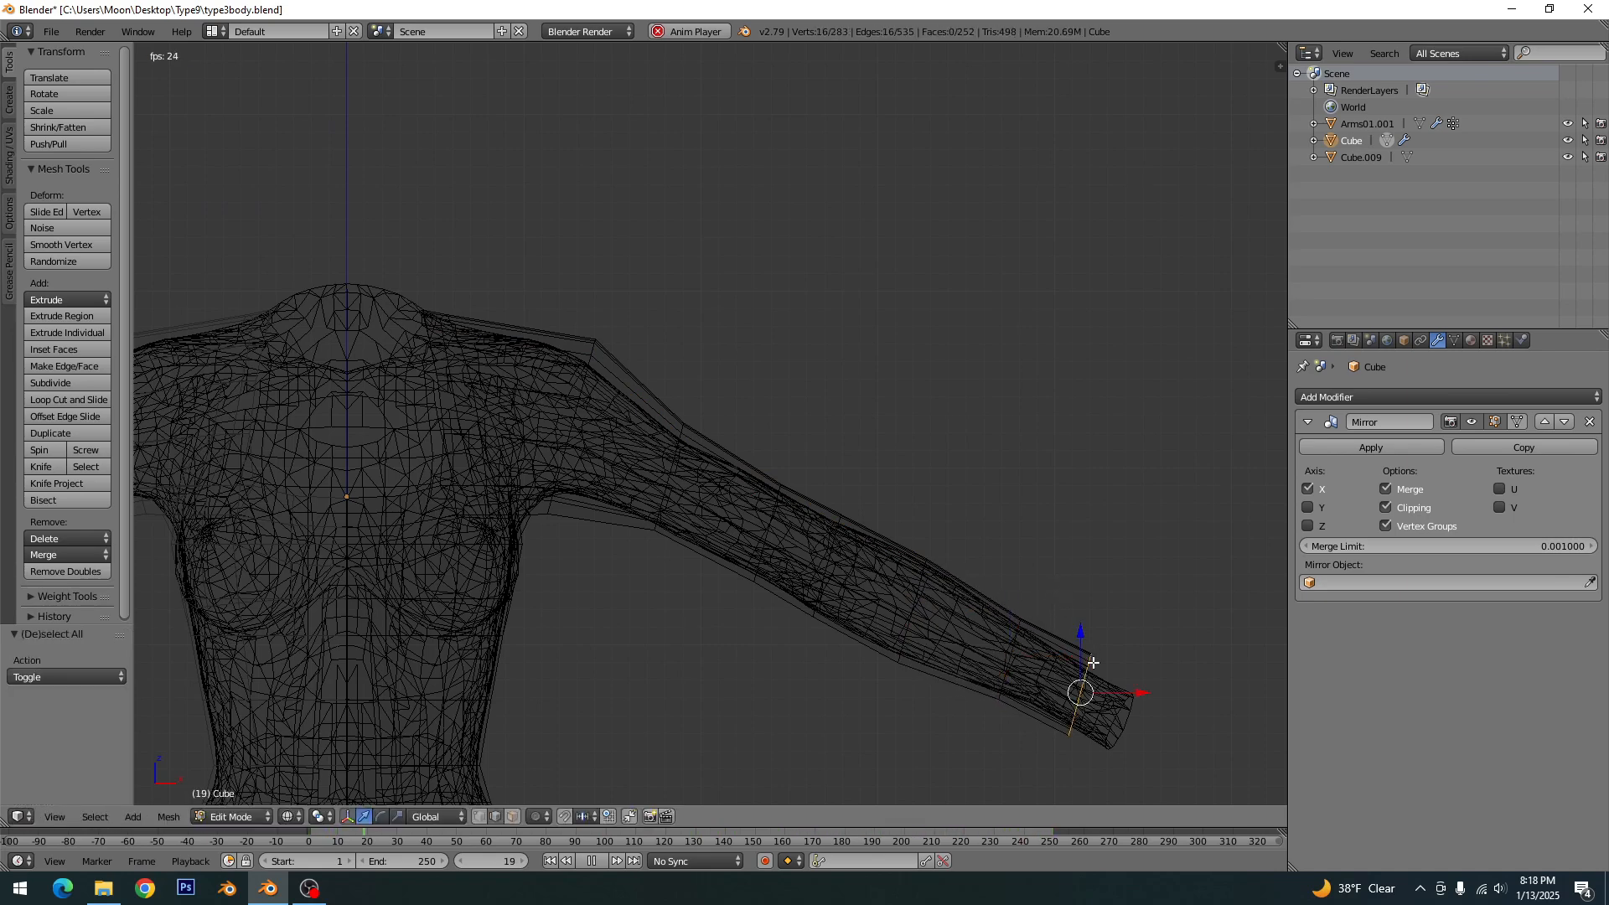
key("s")
left_click(1131, 640)
key("g")
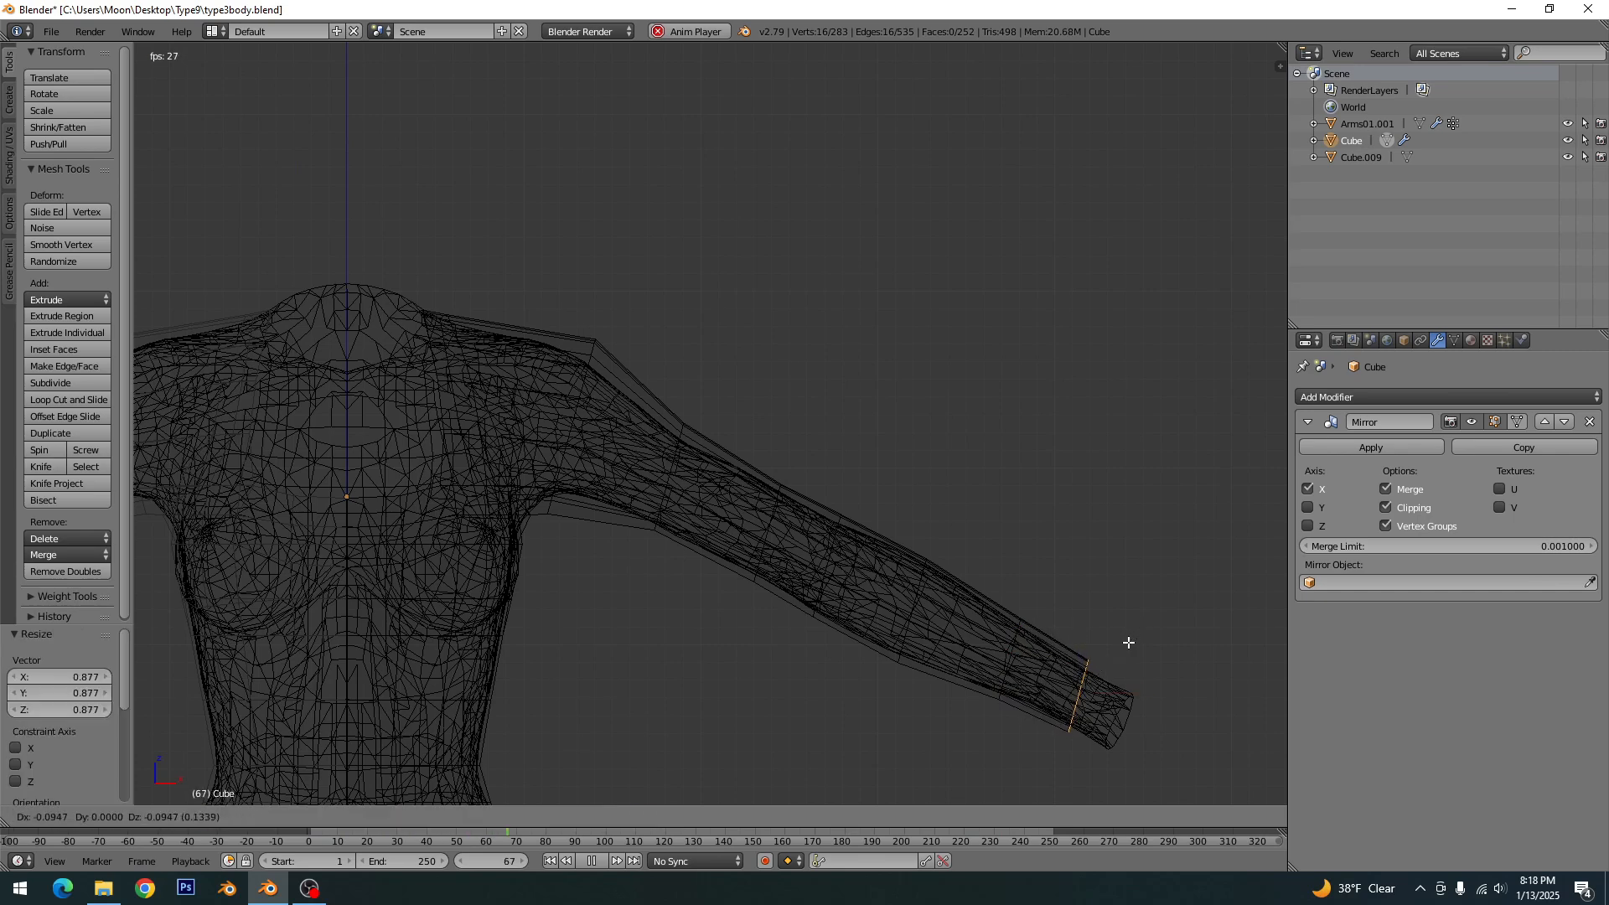
left_click(1127, 642)
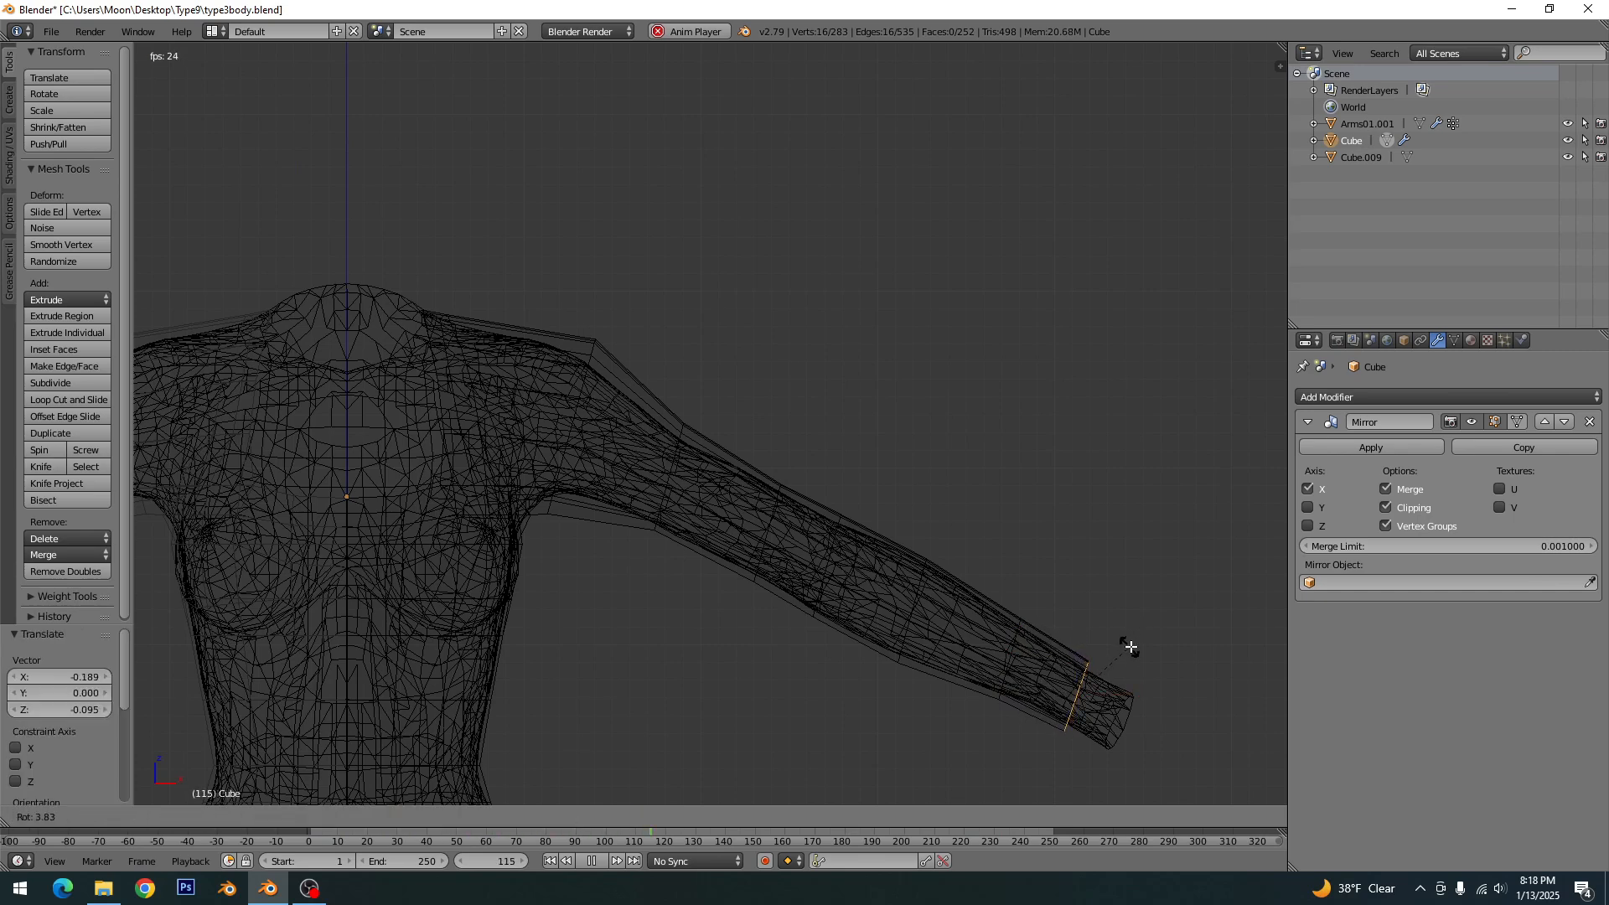
key("a")
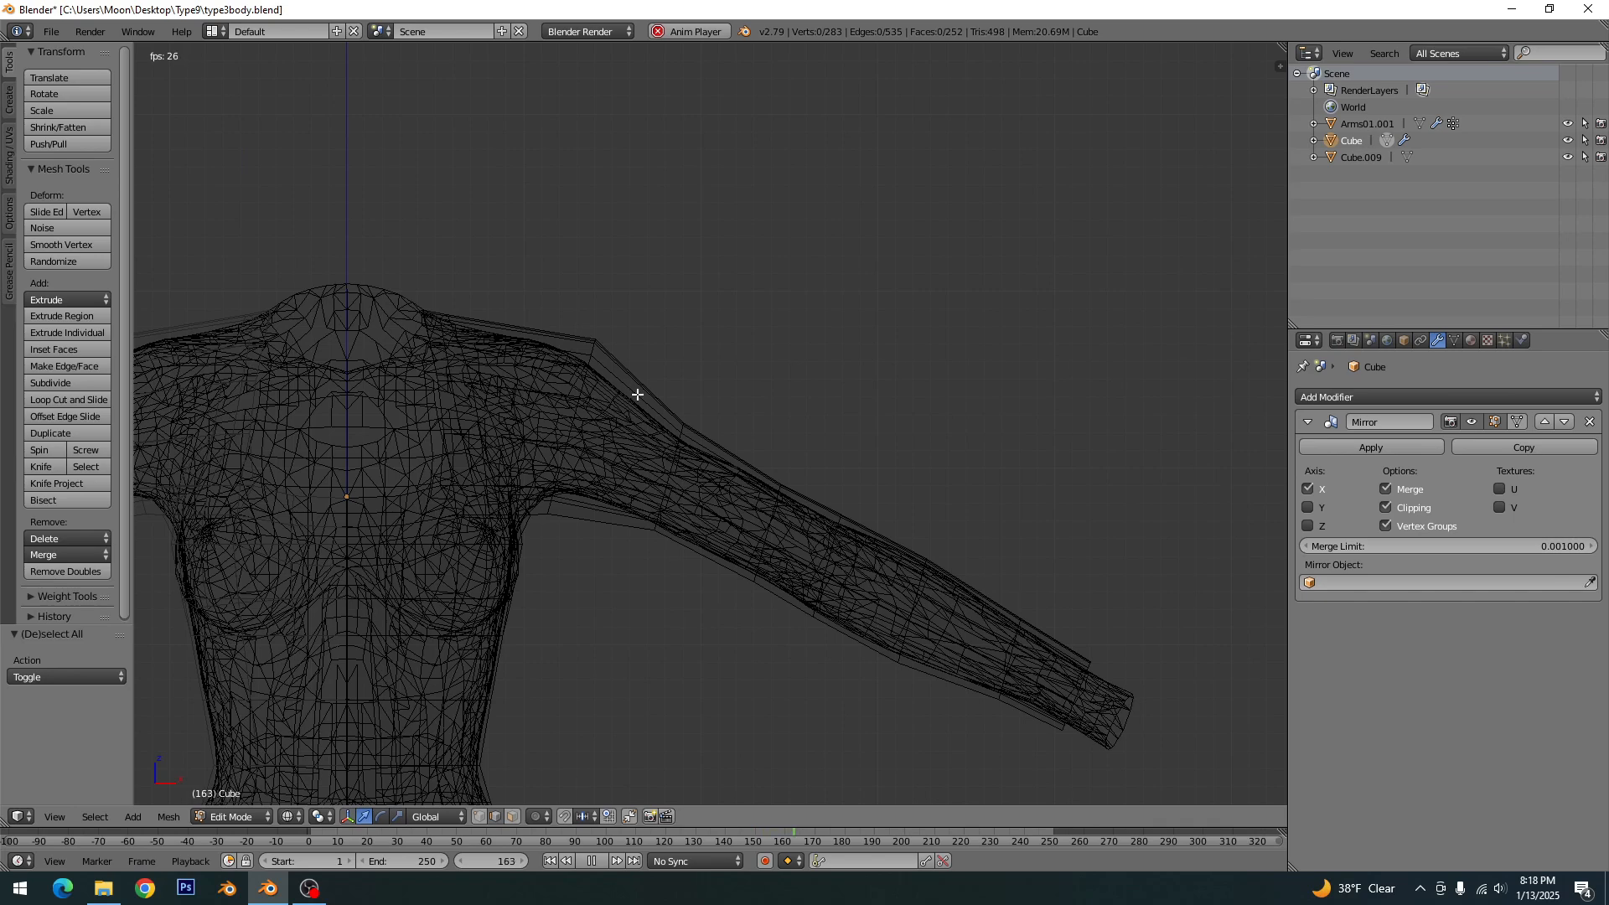
- Scale the shoulder edge loop to about 0.80 and move it outward about 1.14 in X and -0.38 in Z
left_click(596, 353, "alt")
key("s")
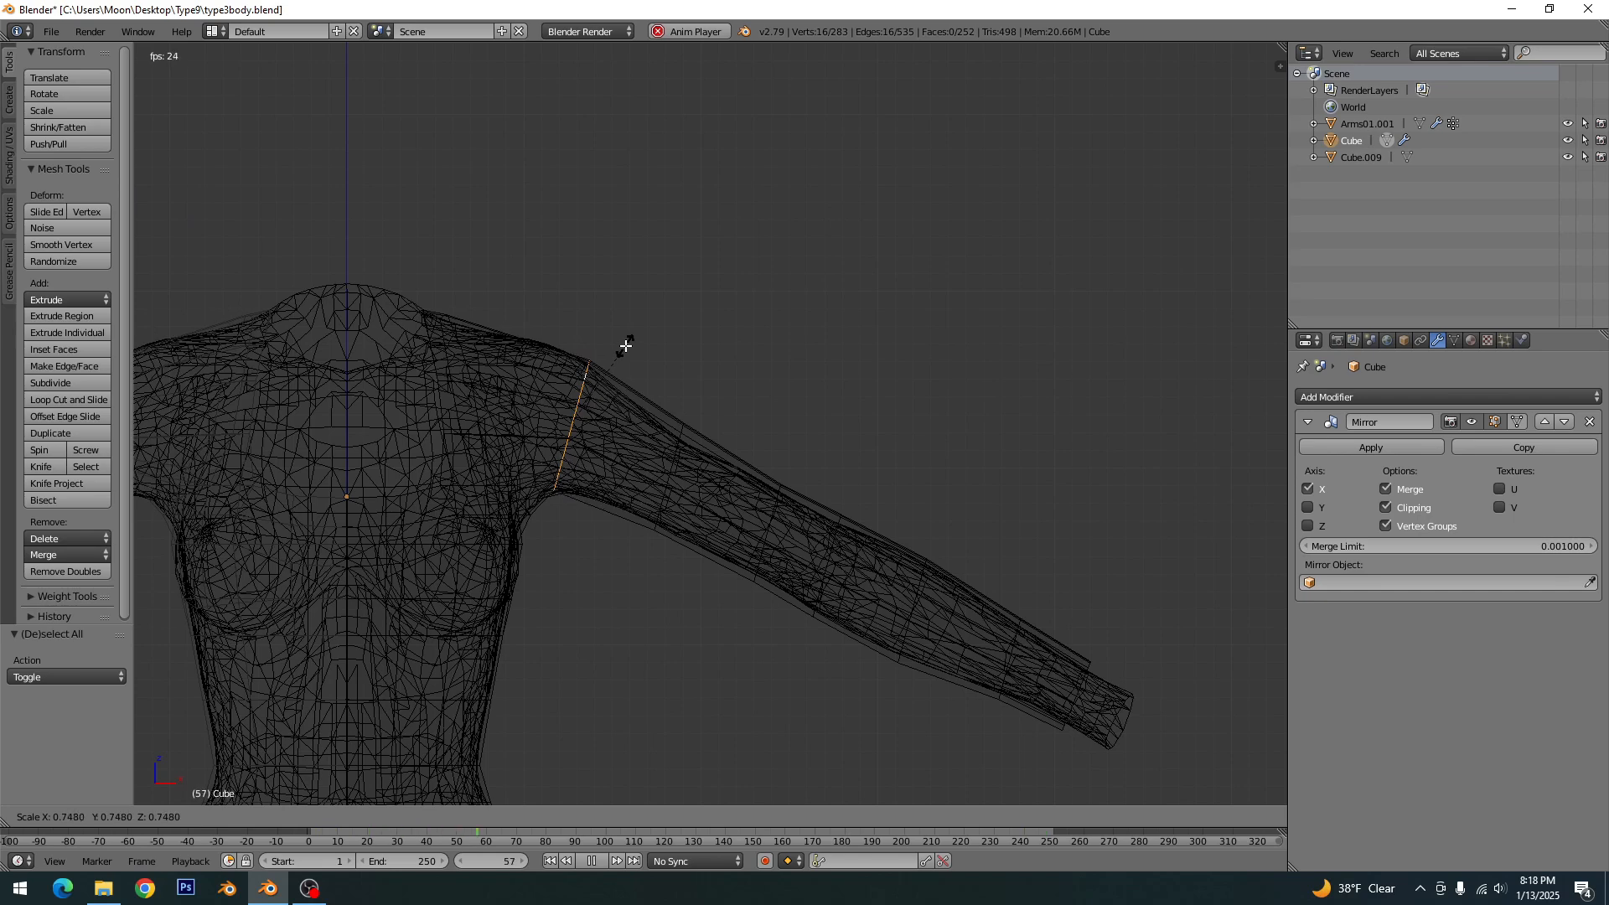
left_click(630, 341)
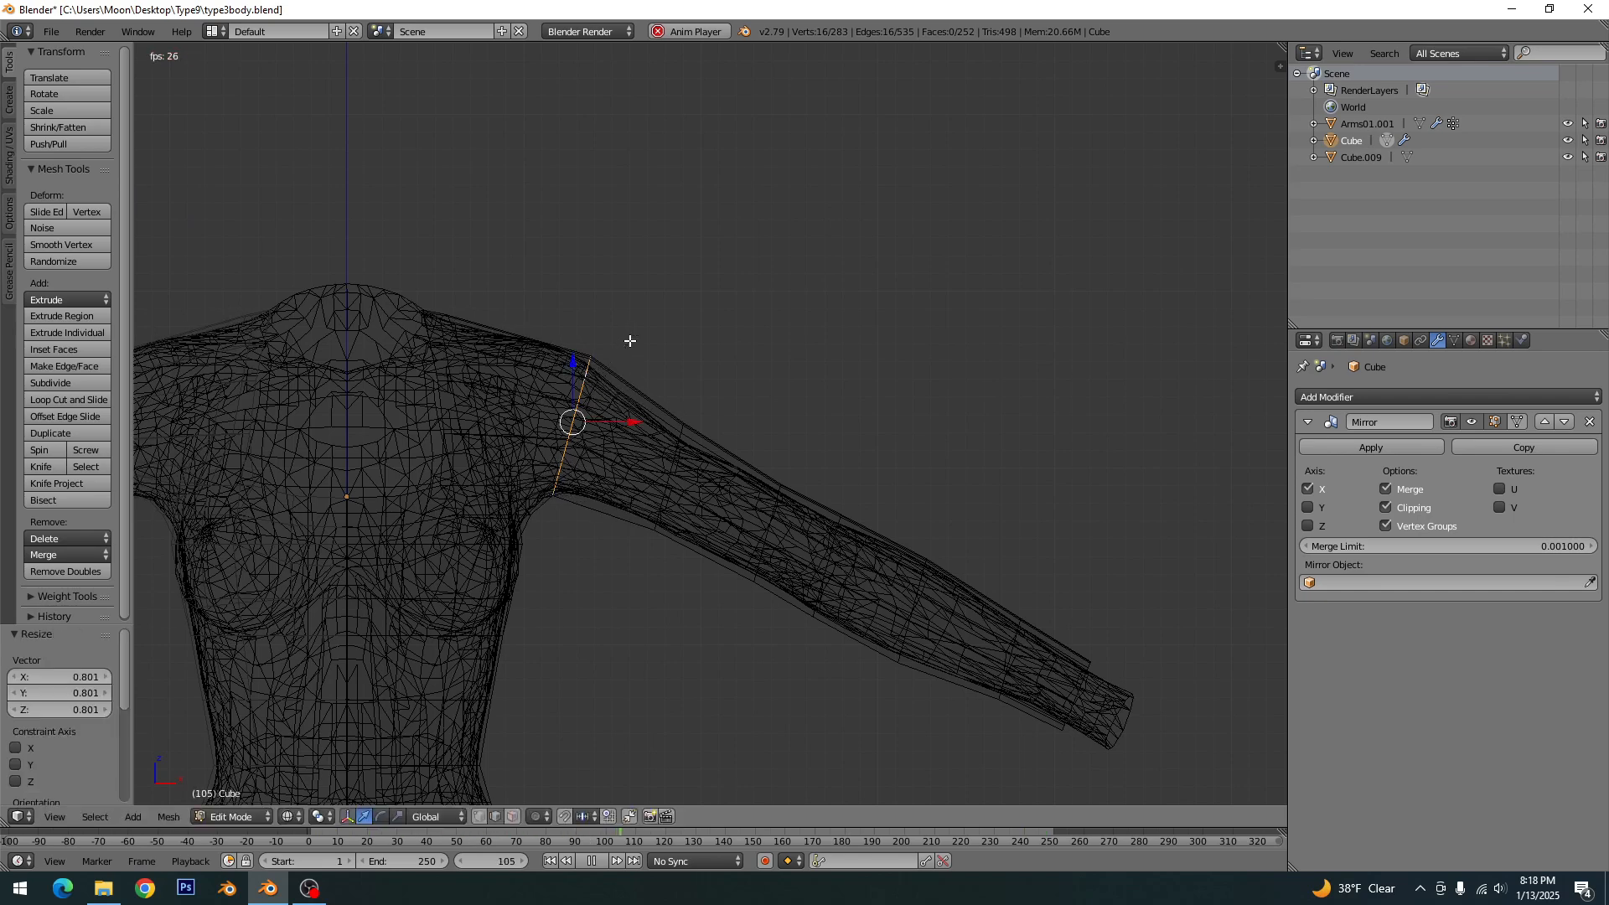
key("g")
key("Escape")
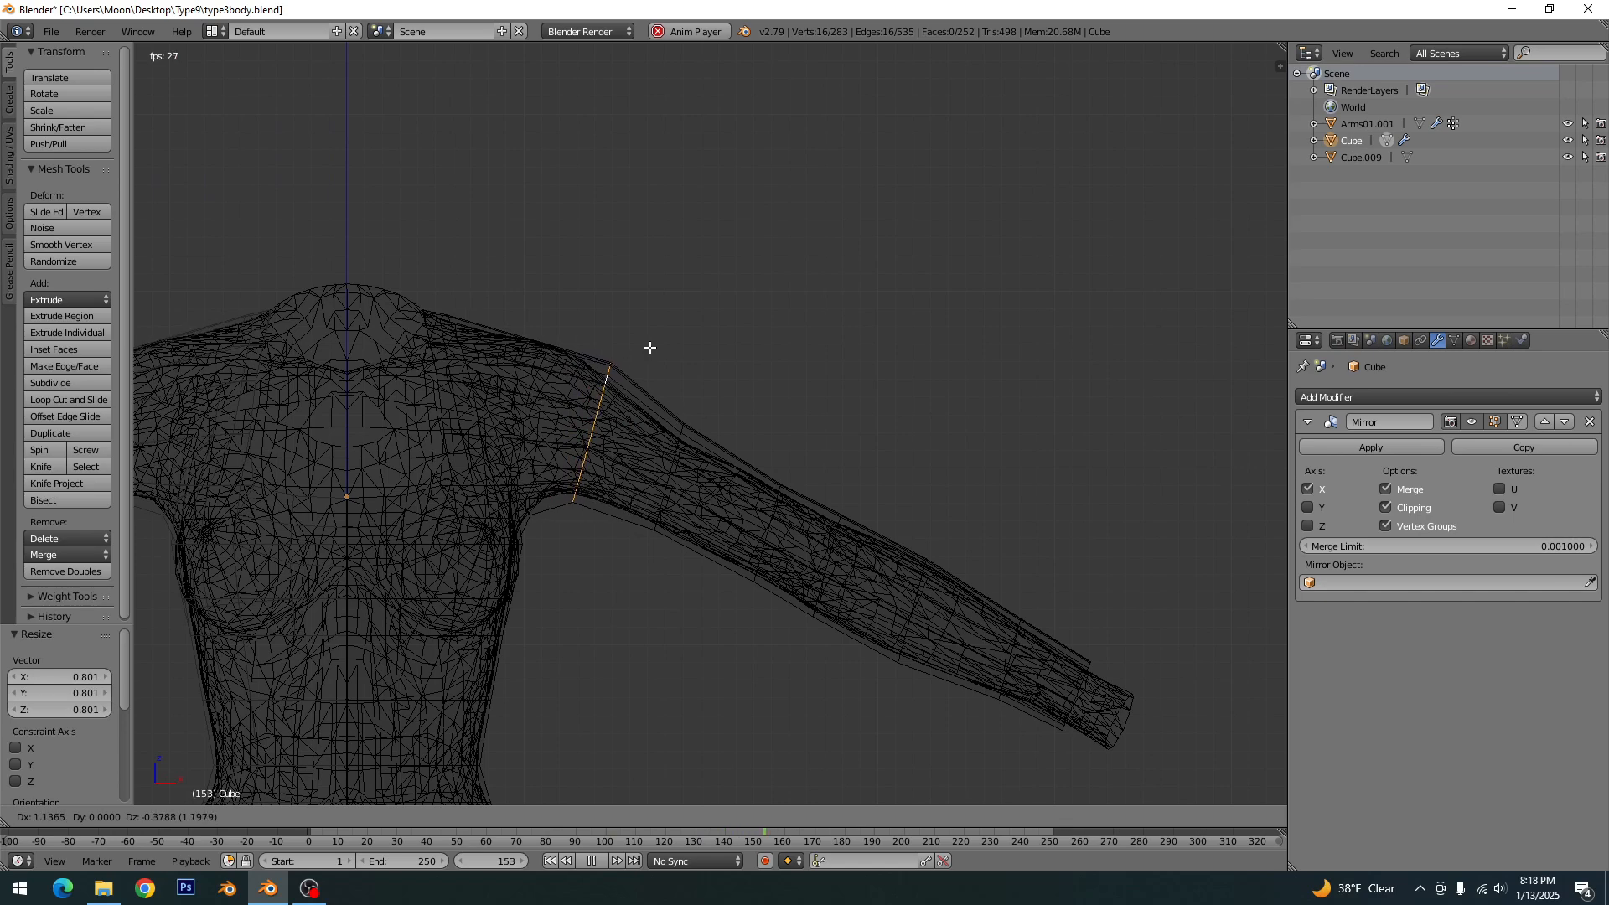
key("a")
- Add one loop cut between the armhole and the shoulder loop, return to solid display, and save over the existing file
key("ctrl+r")
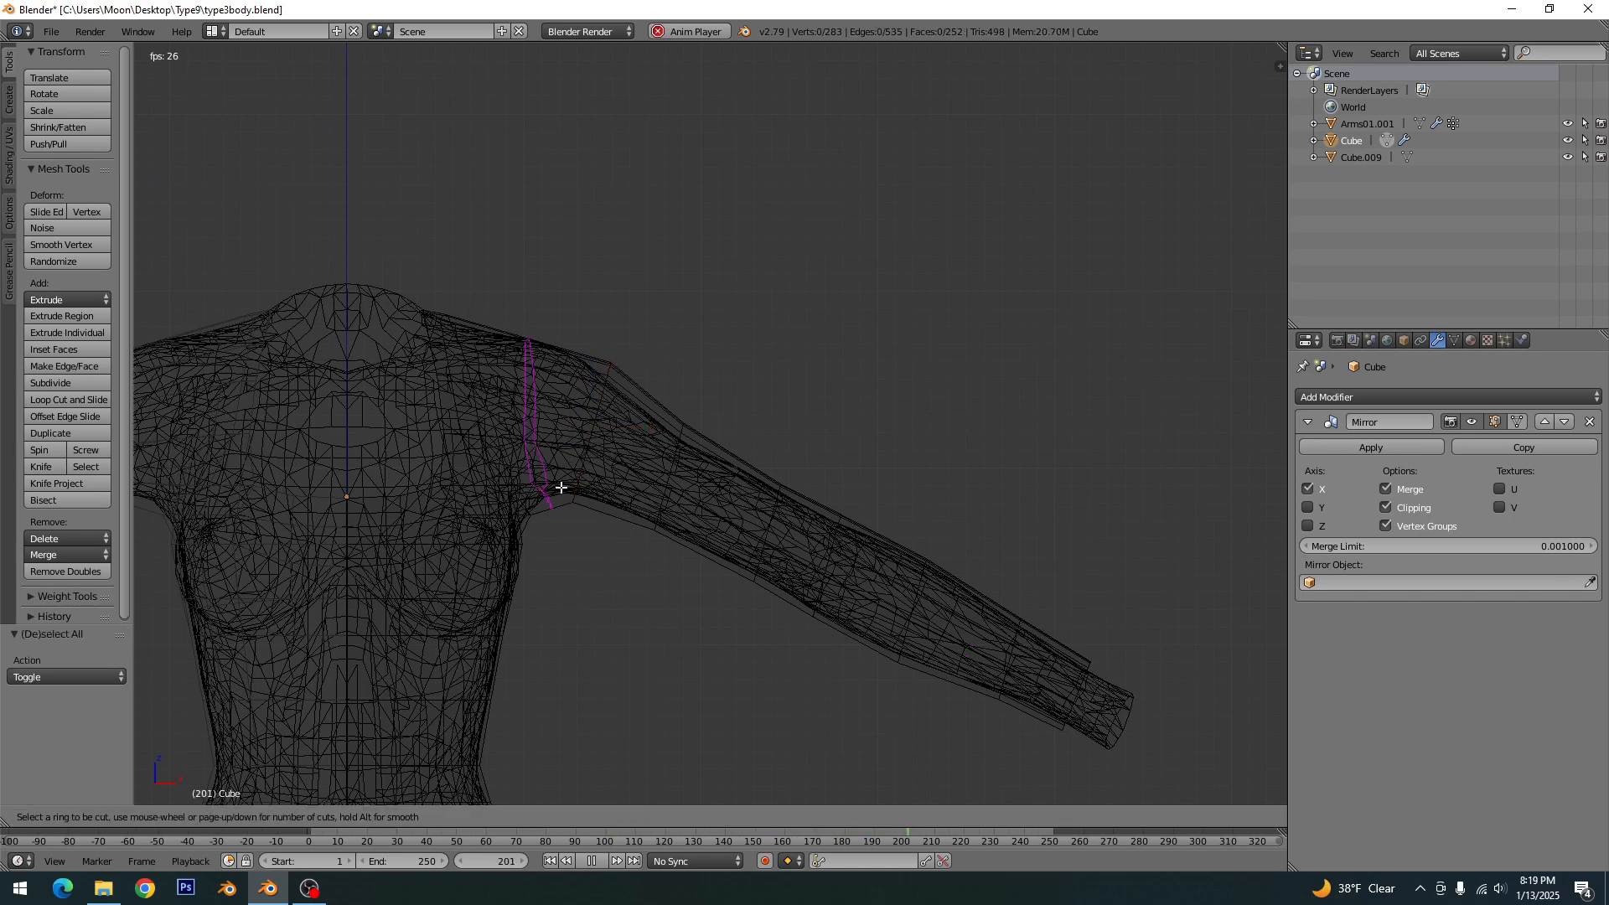
left_click(558, 485)
left_click(562, 487)
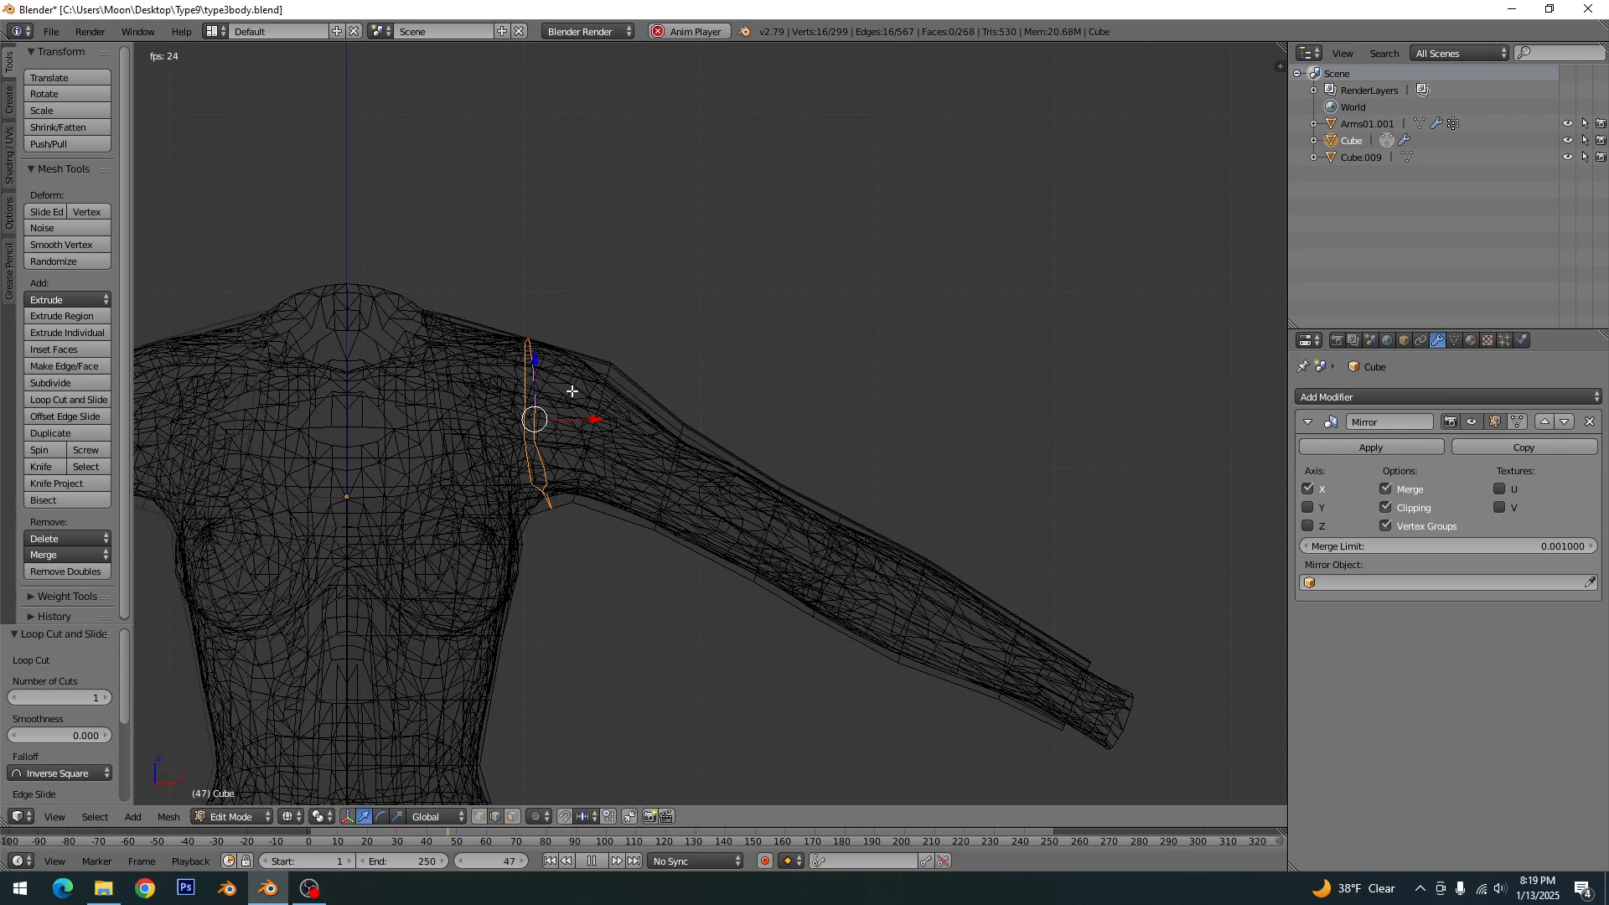
key("z")
key("a")
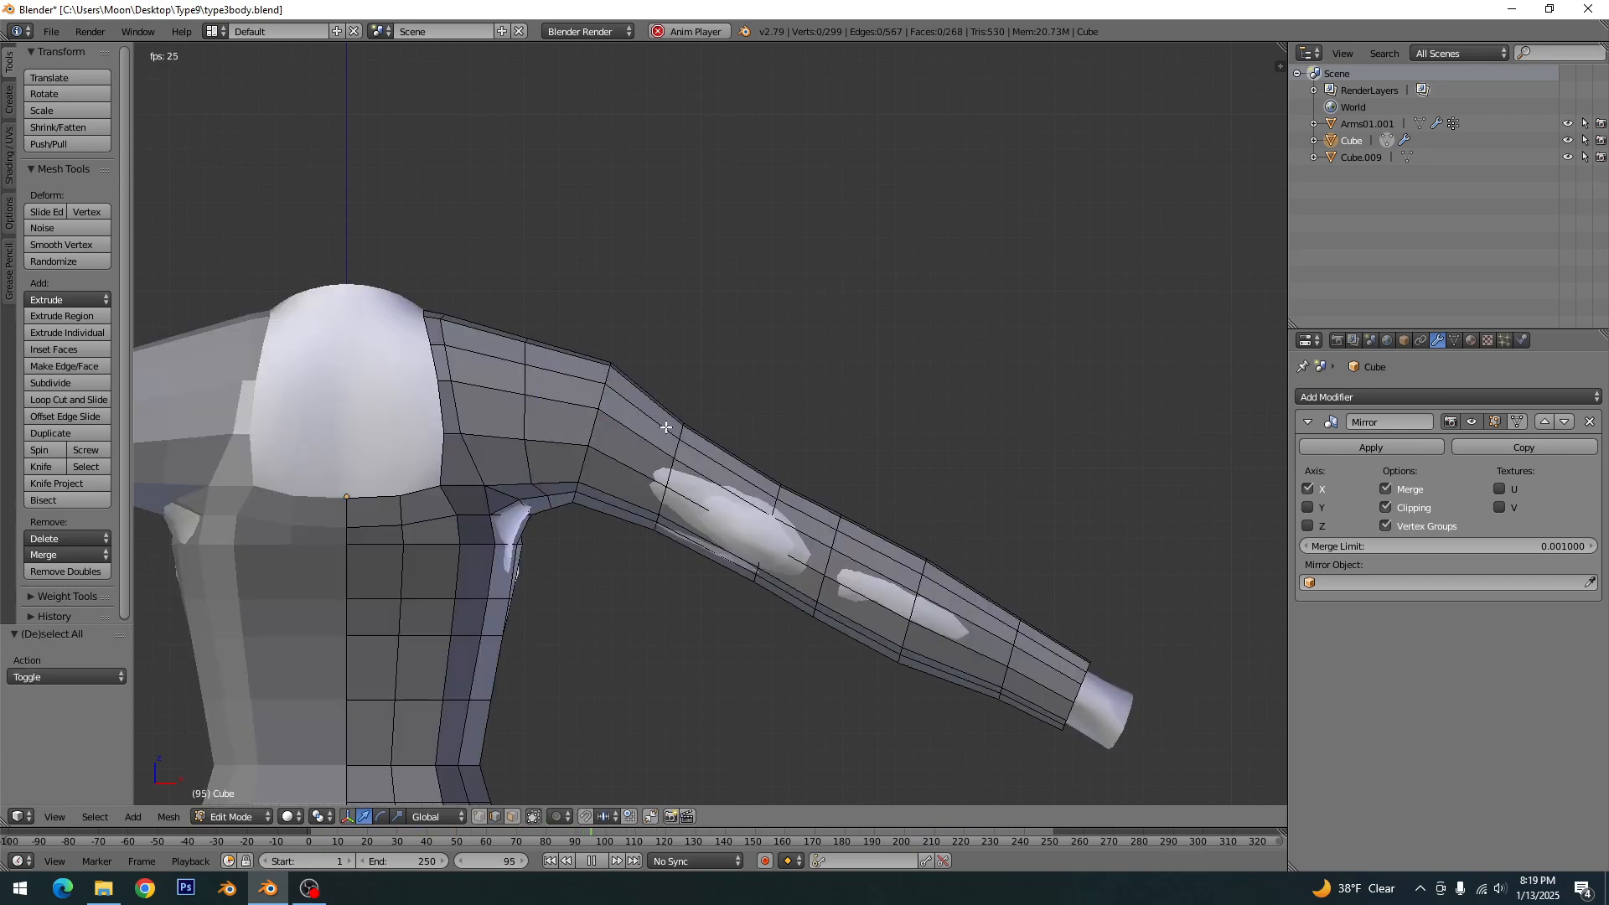
mouse_move(666, 427)
middle_mouse_down()
mouse_move(464, 496)
mouse_move(475, 470)
middle_mouse_up()
key("ctrl+s")
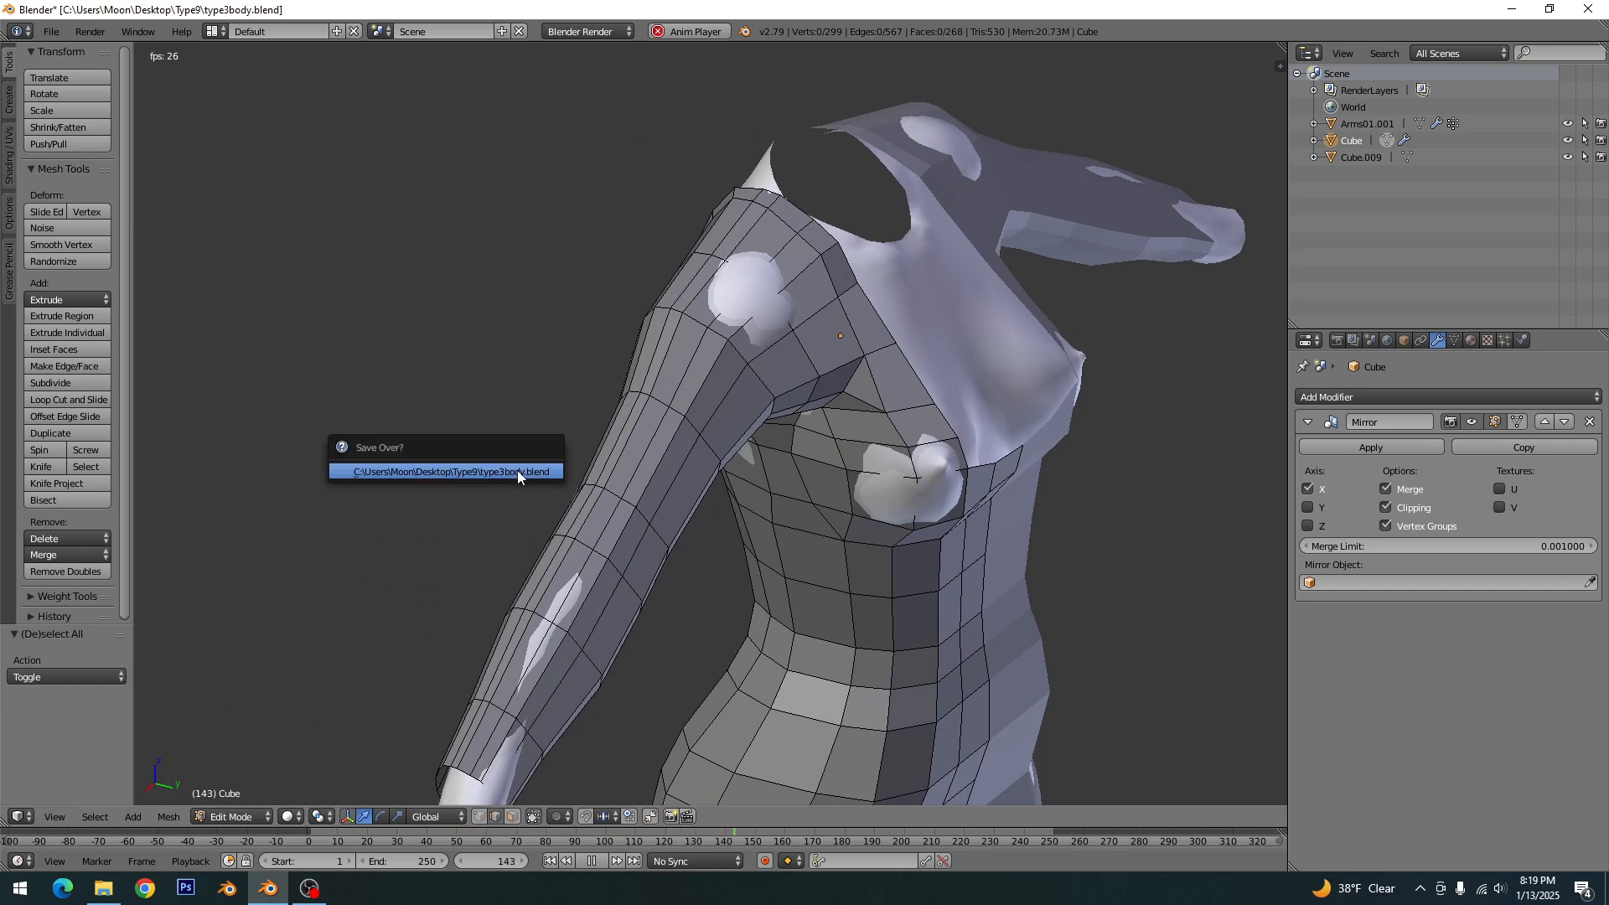
left_click(518, 472)
- In wireframe top view, shift the two upper-arm sleeve loops slightly along negative Y to center them around the arm
key("z")
key("KP_7")
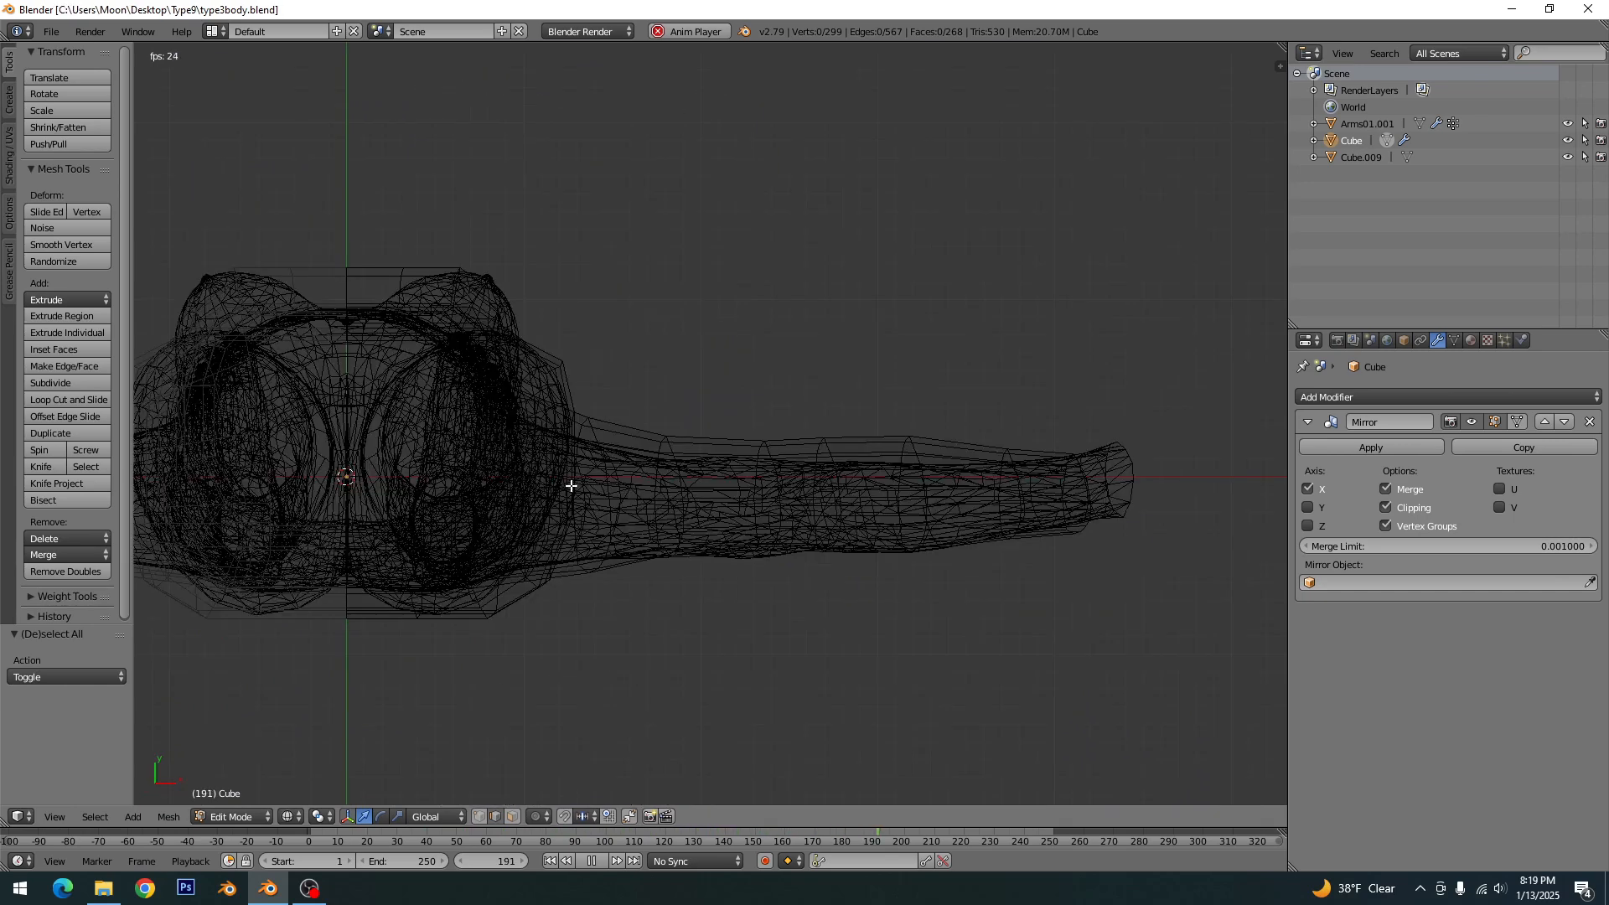
right_click(658, 458, "alt")
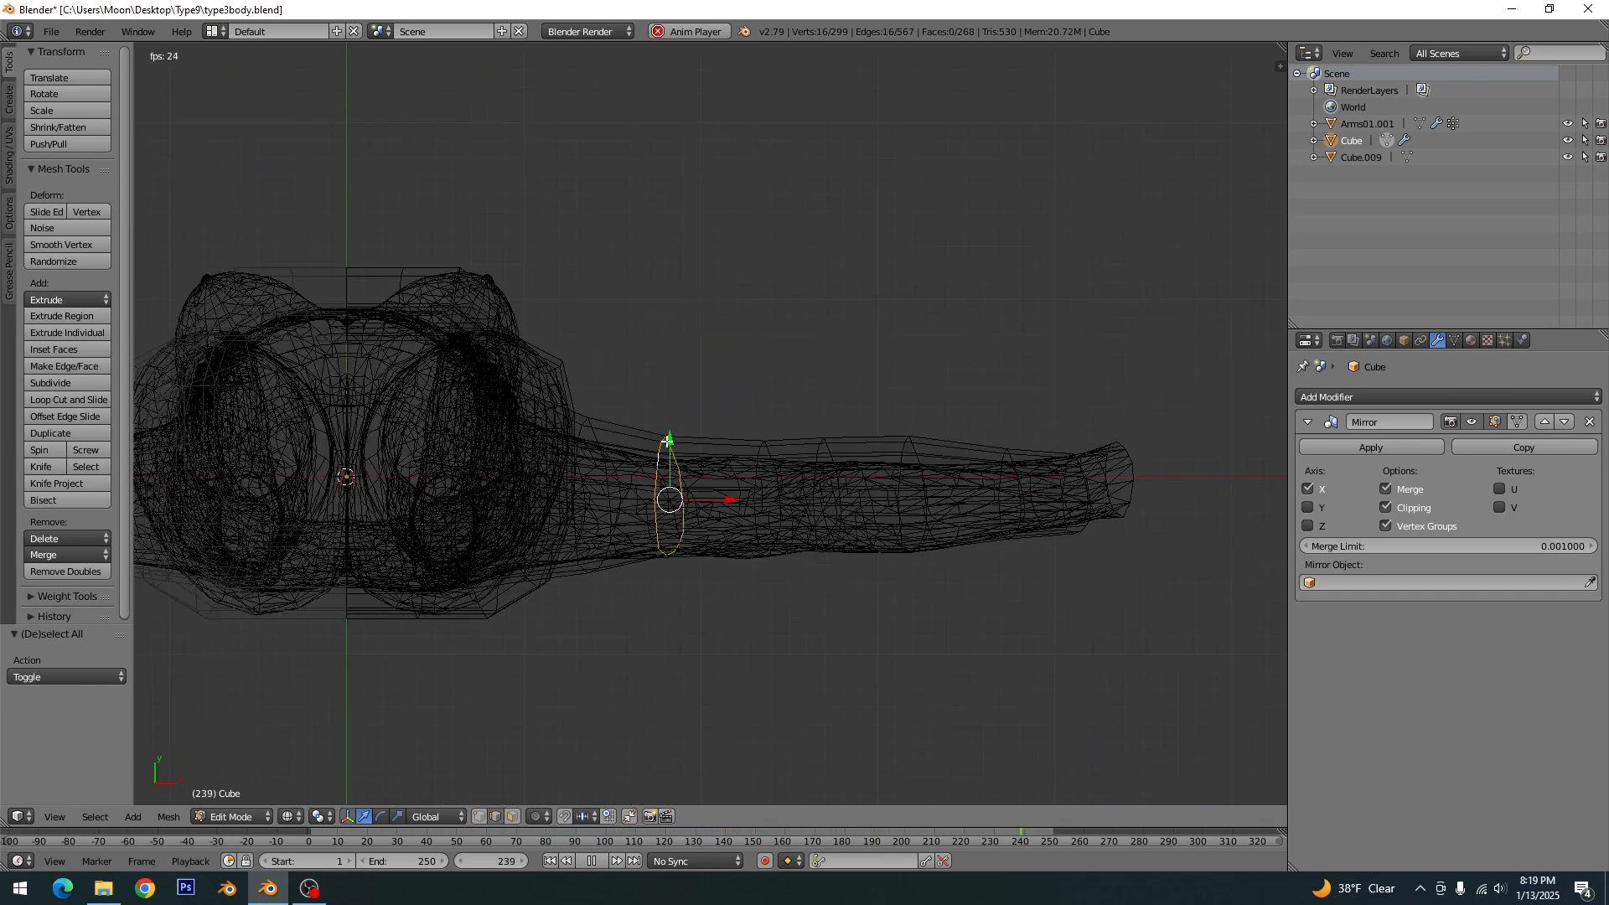
left_click_drag(667, 440, 670, 452)
key("a")
right_click(768, 452, "alt")
left_click_drag(767, 438, 828, 454)
- Move the elbow edge loop about -0.9 along Y and scale it to about 0.905 along Y
key("a")
right_click(830, 452, "alt")
key("s")
right_click(841, 407)
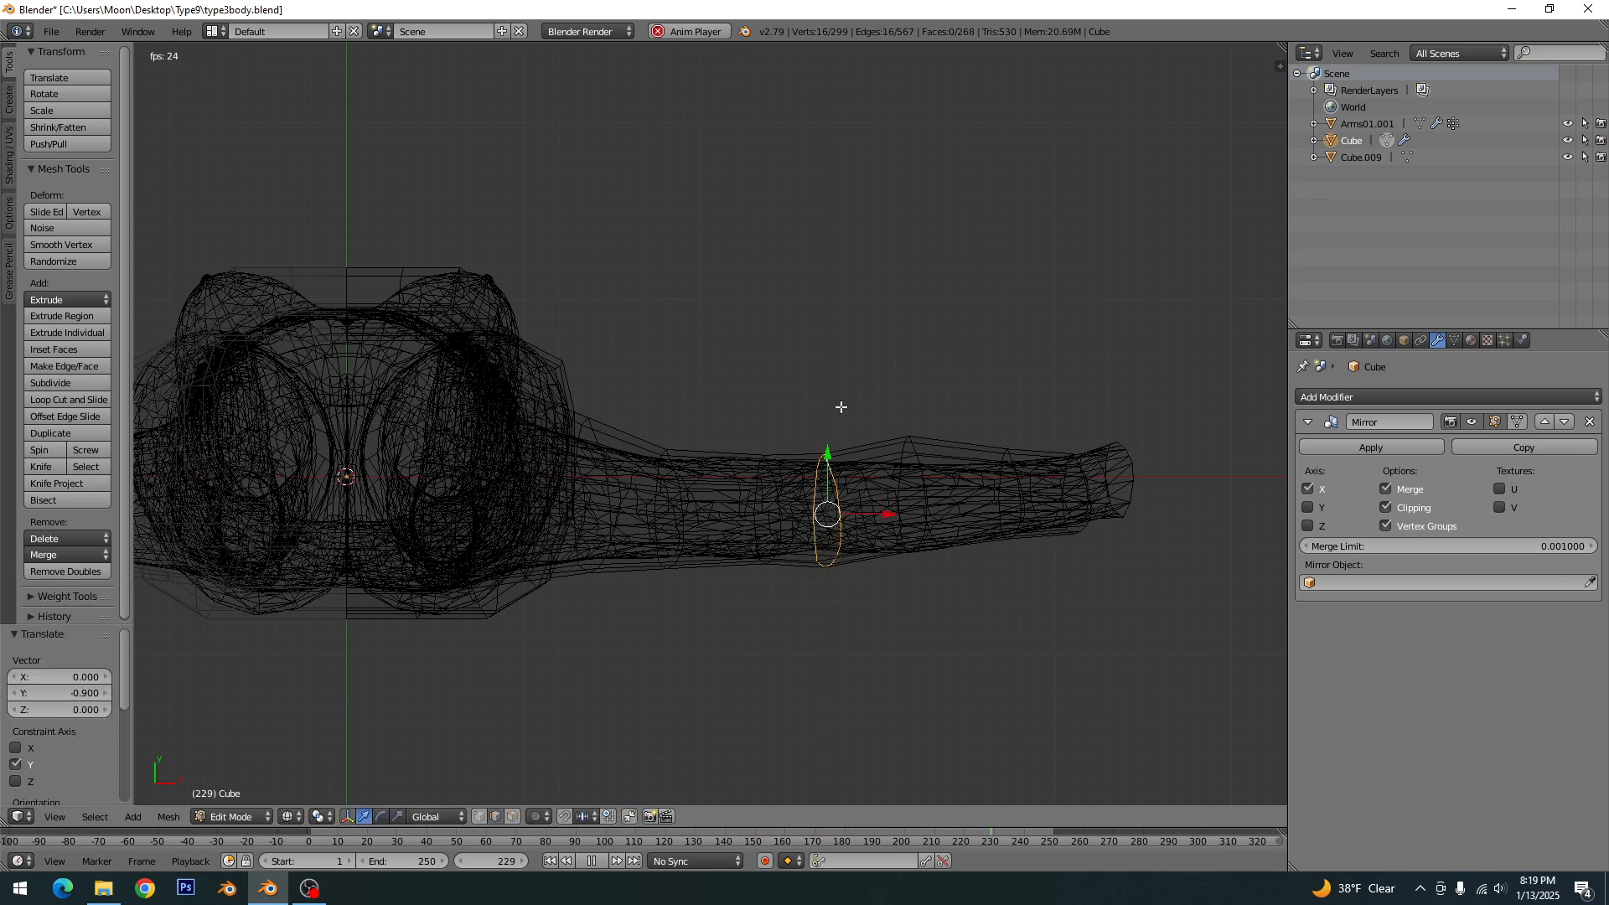
key("s")
right_click(839, 418)
key("s")
left_click(838, 426)
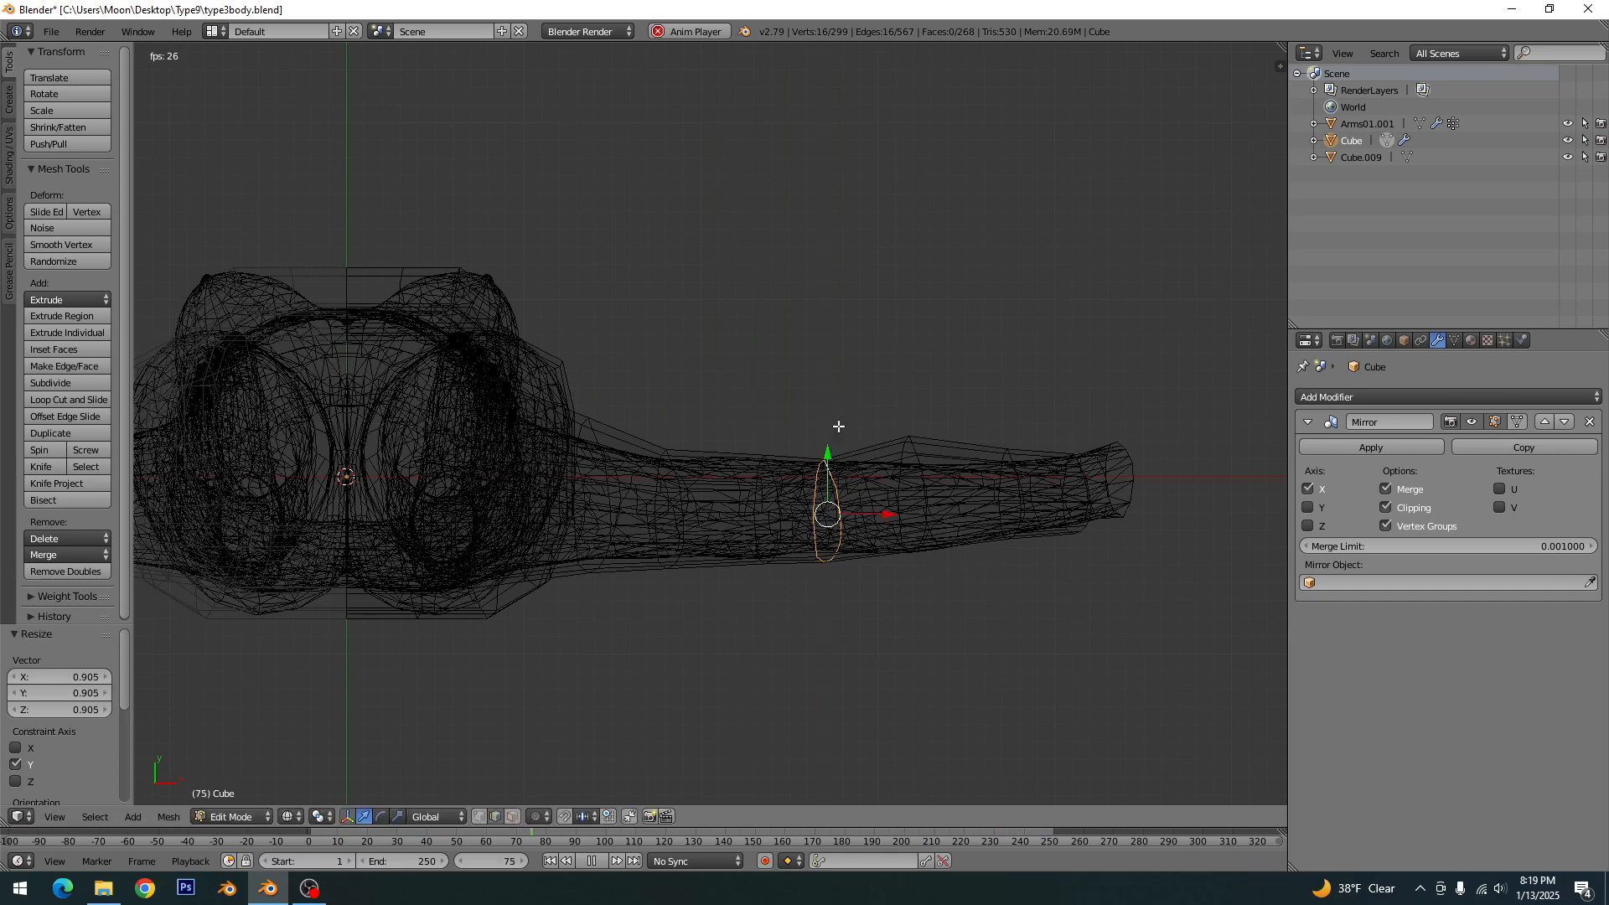
key("a")
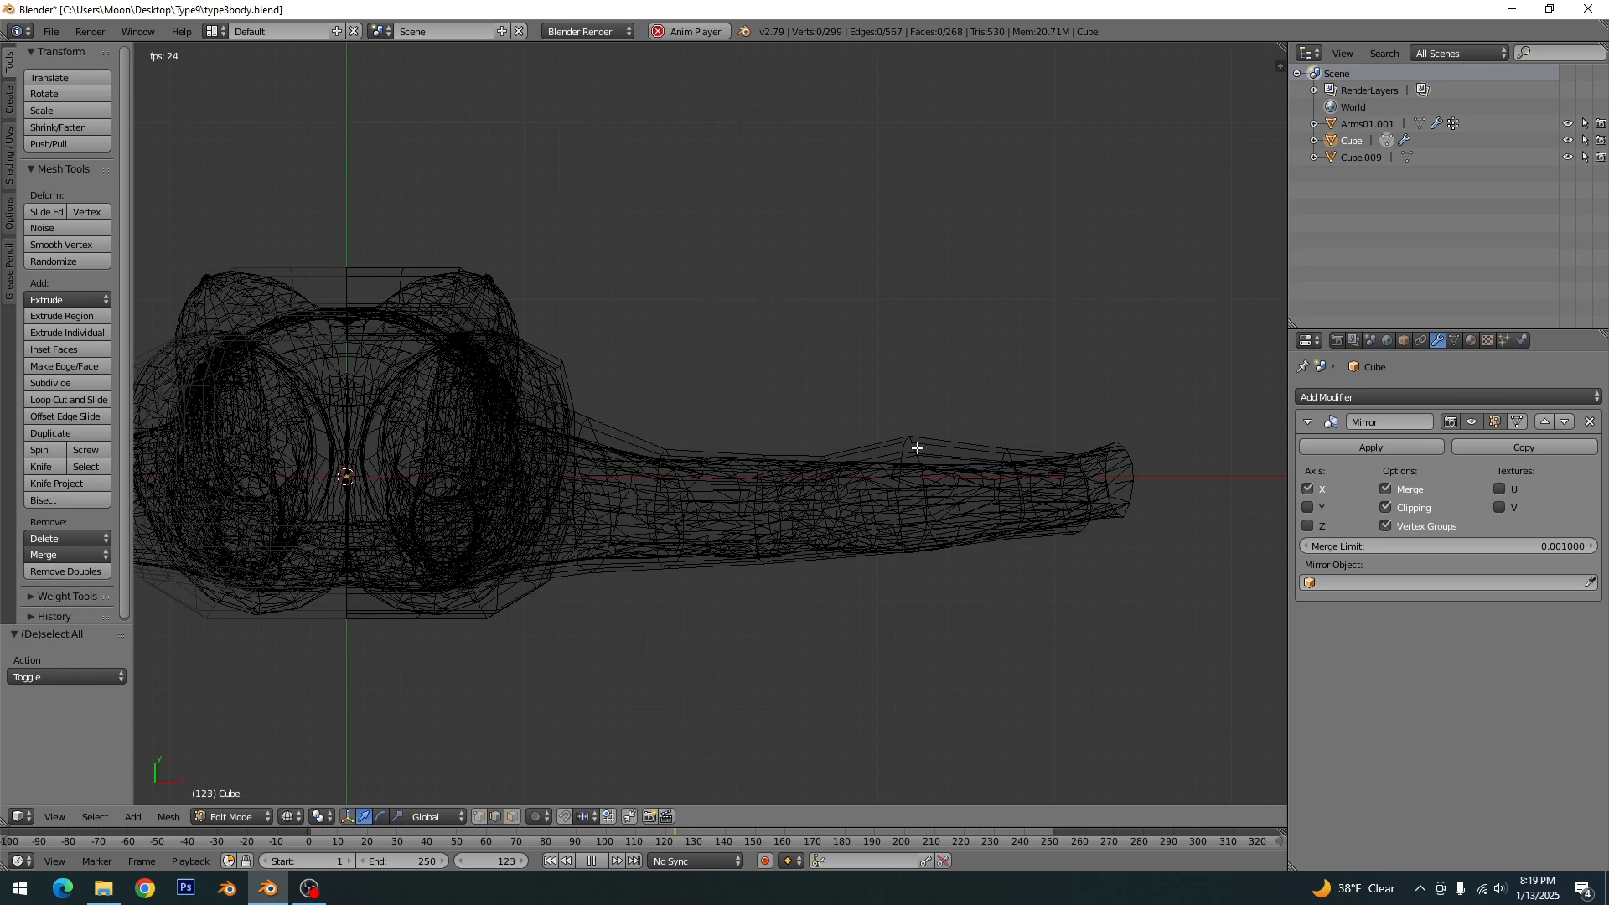
- Scale the first forearm loop below the elbow to about 0.82 along Y and move it about -0.8 along Y
right_click(917, 448, "alt")
key("s")
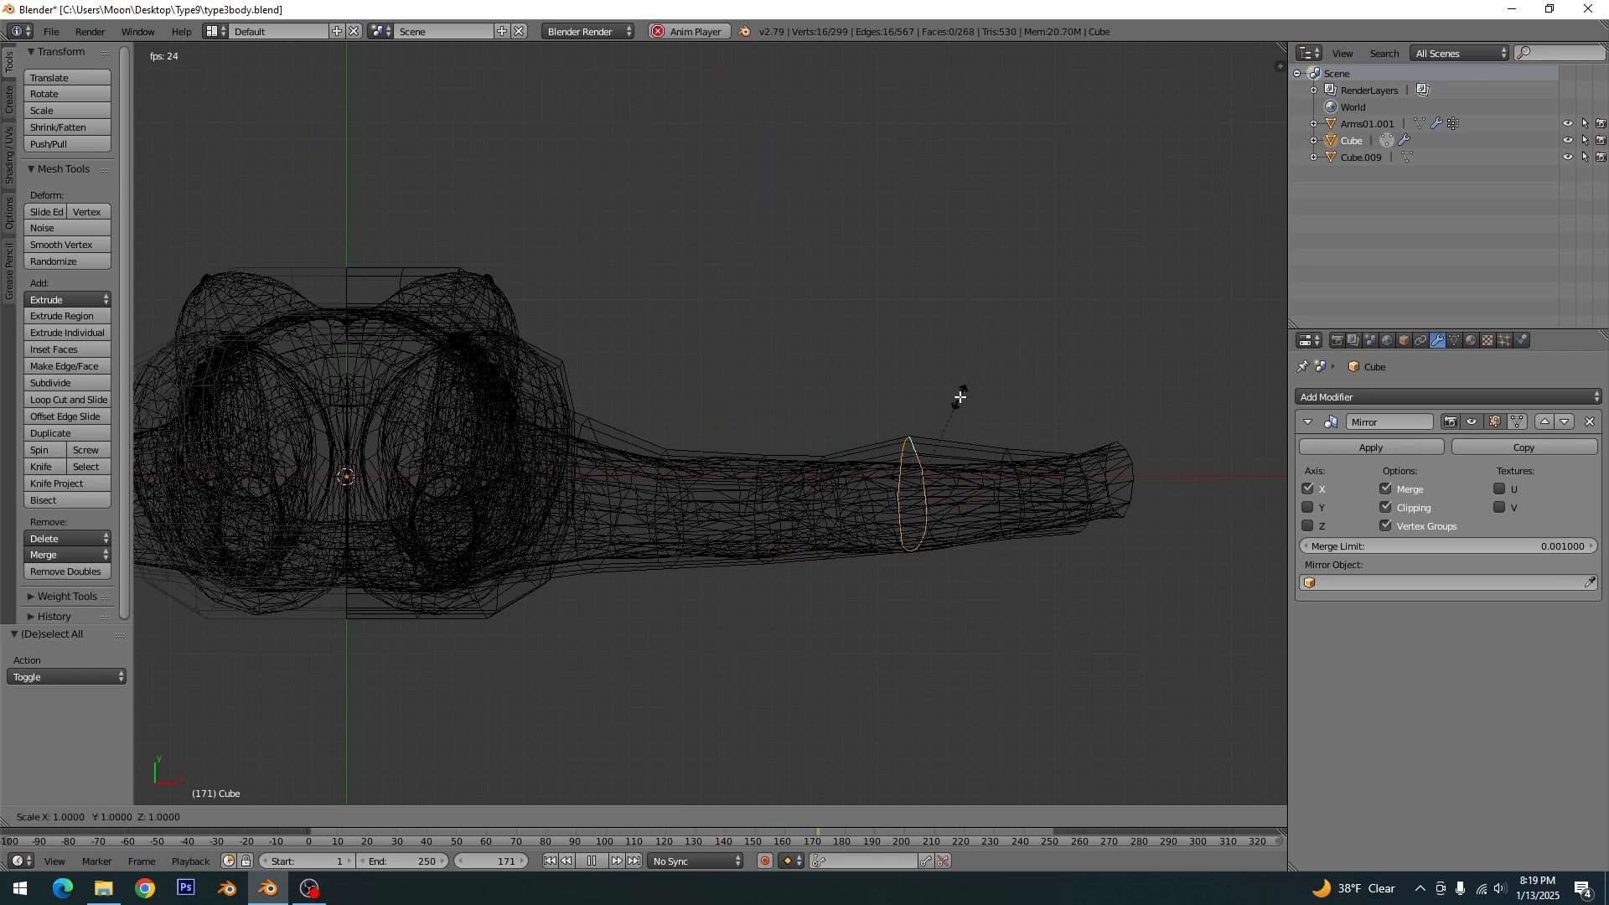
key("y")
left_click(918, 426)
key("g")
key("y")
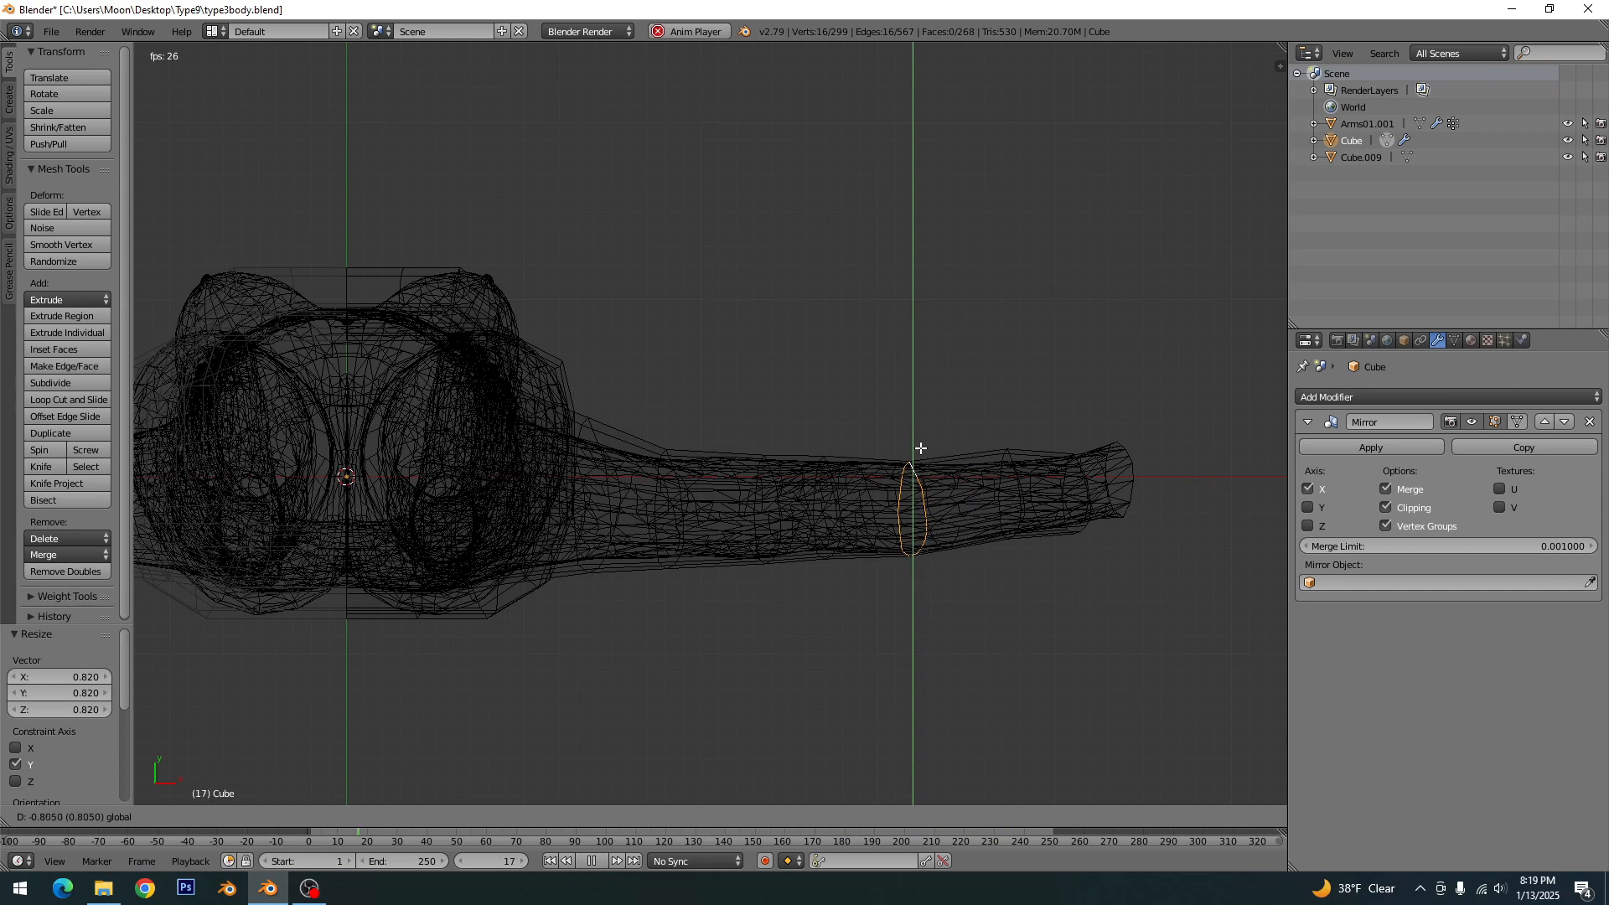
left_click(920, 452)
- Scale the forearm loop nearest the wrist to about 0.943 along Y, move it about -0.33 along Y, and return to solid display
right_click(1012, 459, "alt+shift")
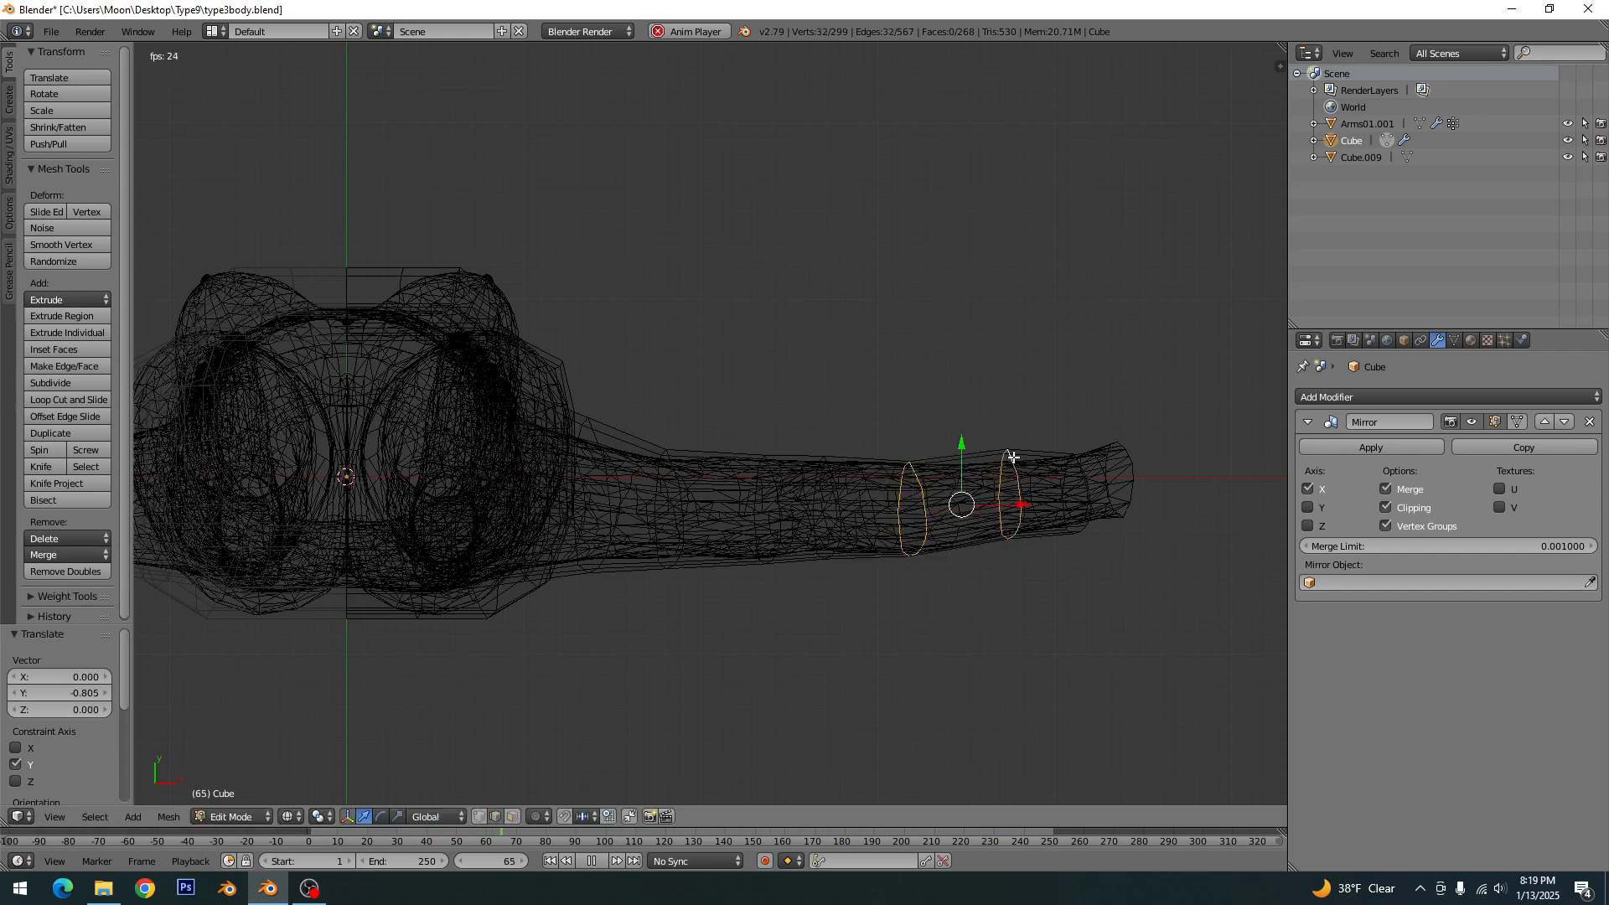
key("a")
right_click(1010, 458, "alt")
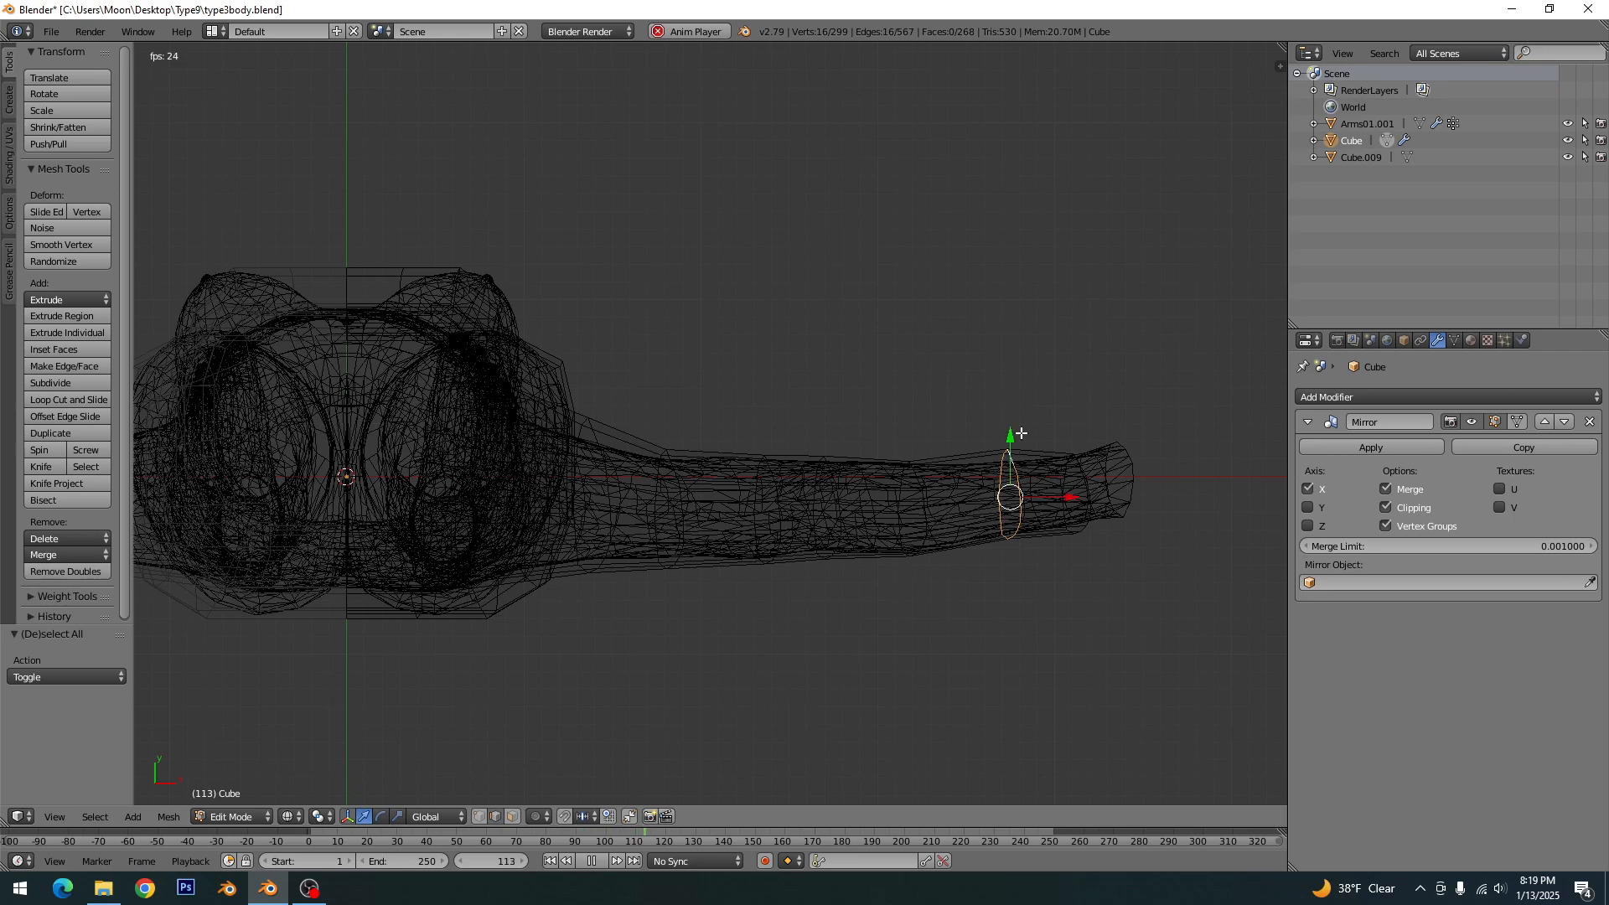
key("s")
key("y")
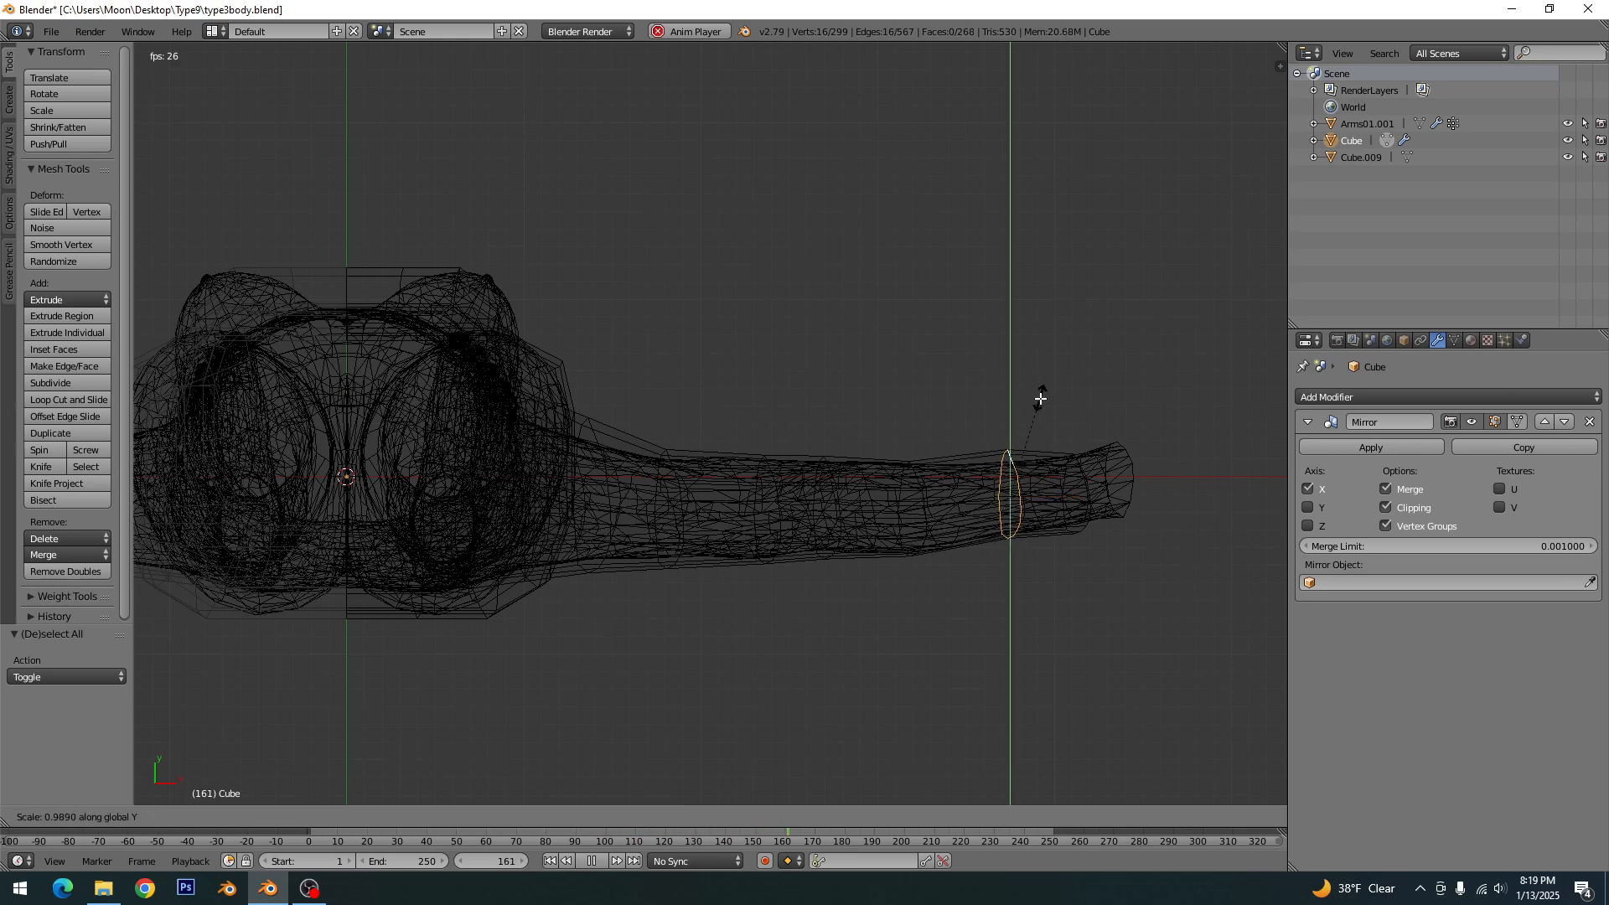
left_click(1040, 403)
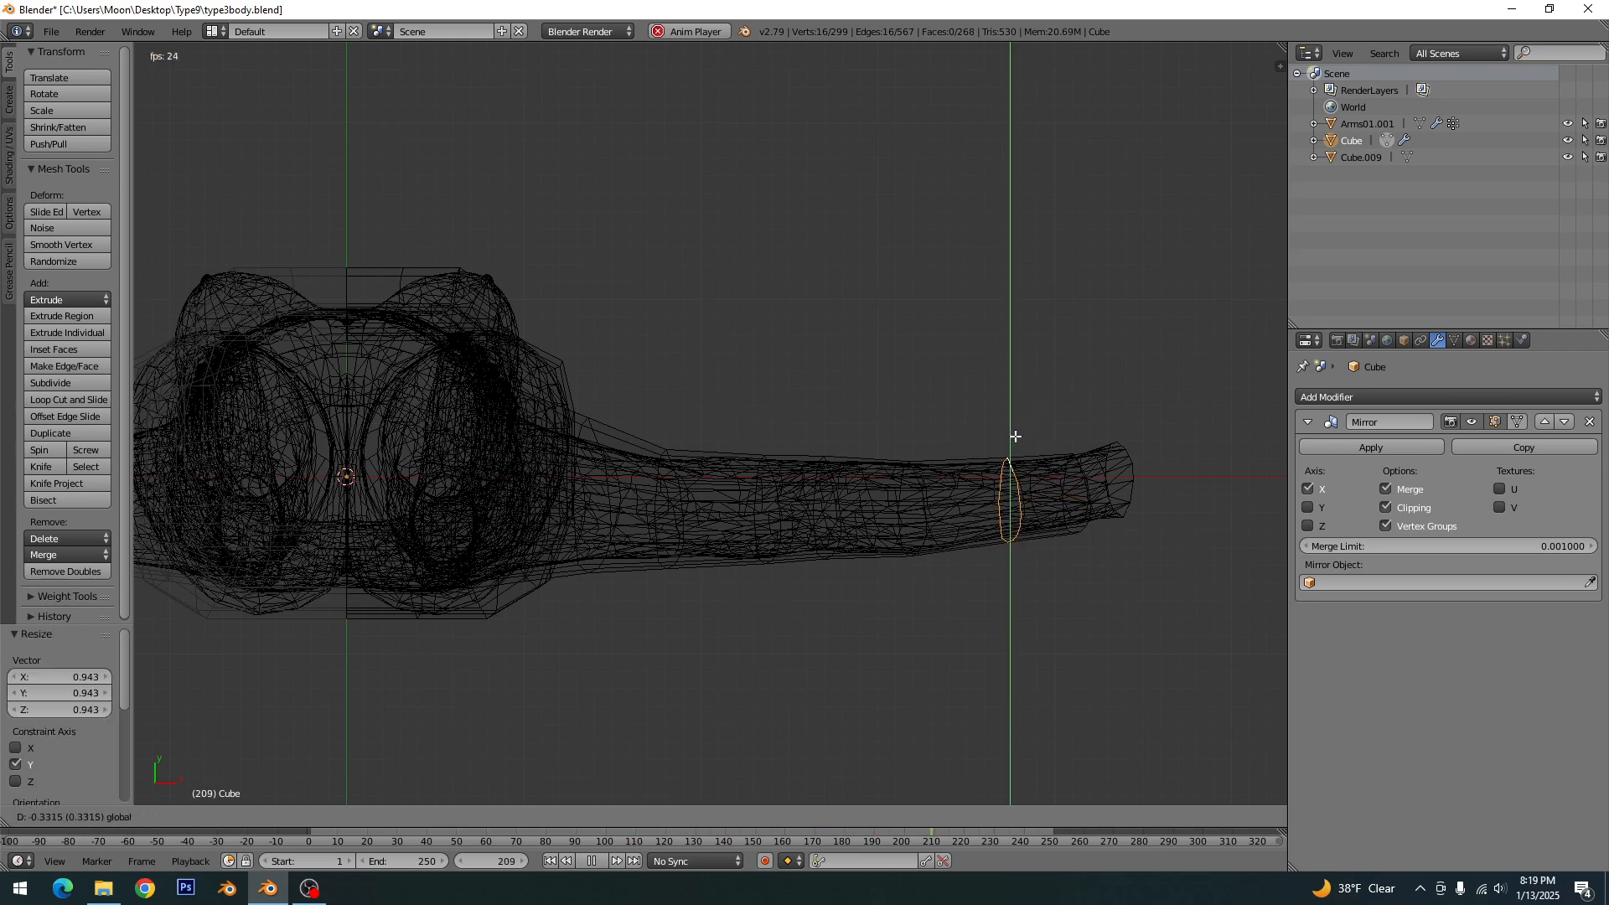
left_click(1015, 436)
key("a")
key("z")
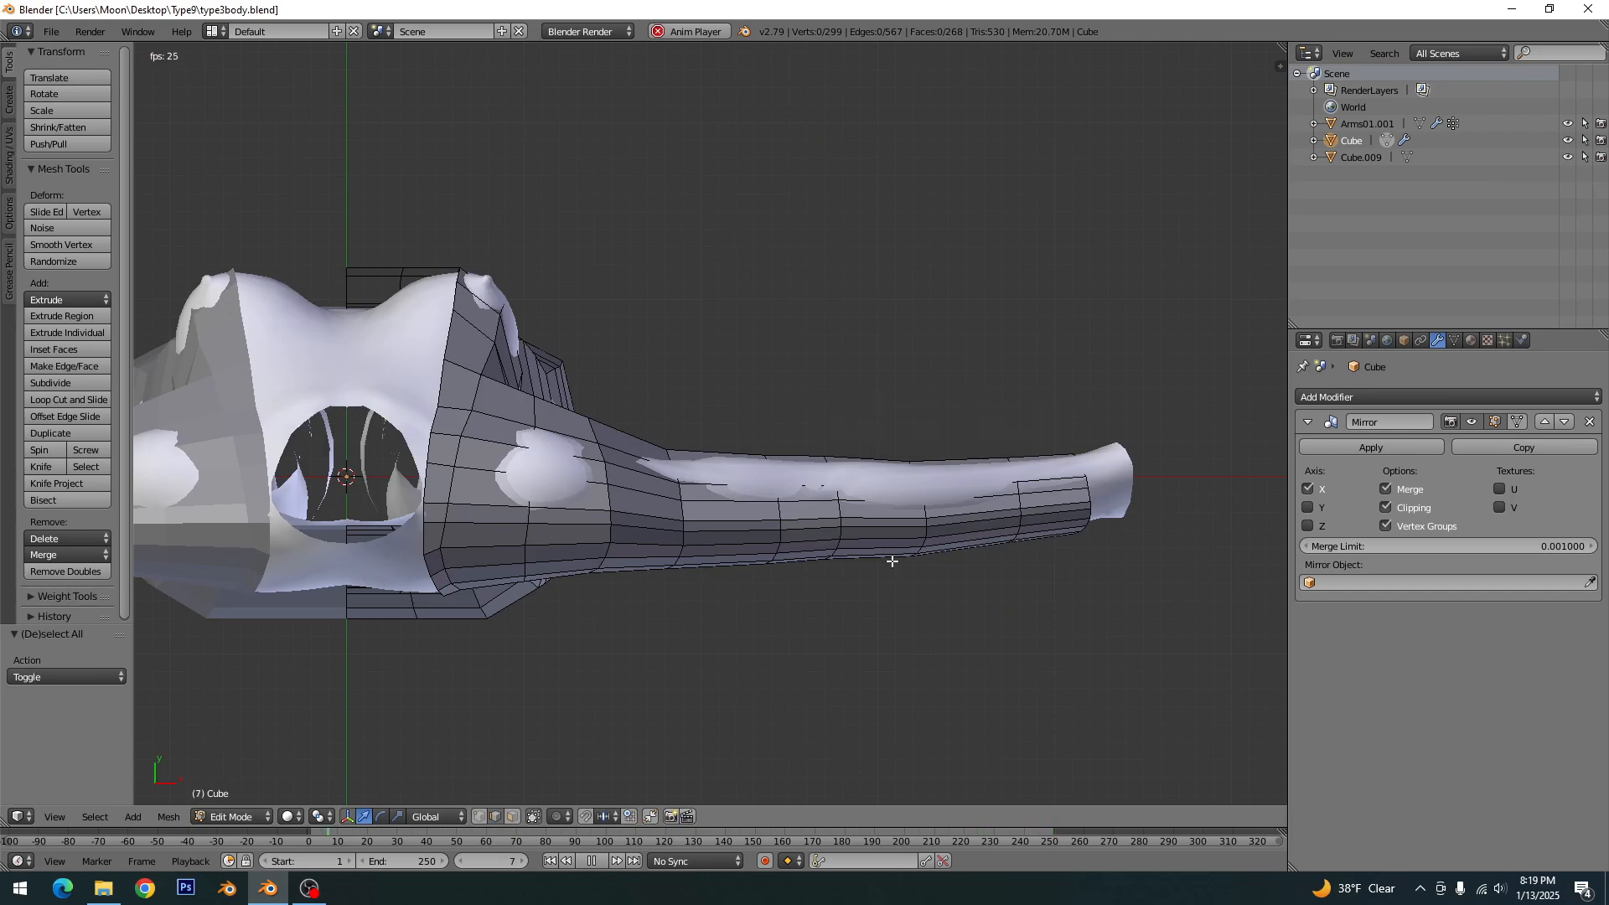
- Switch to vertex selection and move the front underarm vertex about -0.33 along Z and about 0.25 along X
middle_click_drag(825, 615, 546, 410)
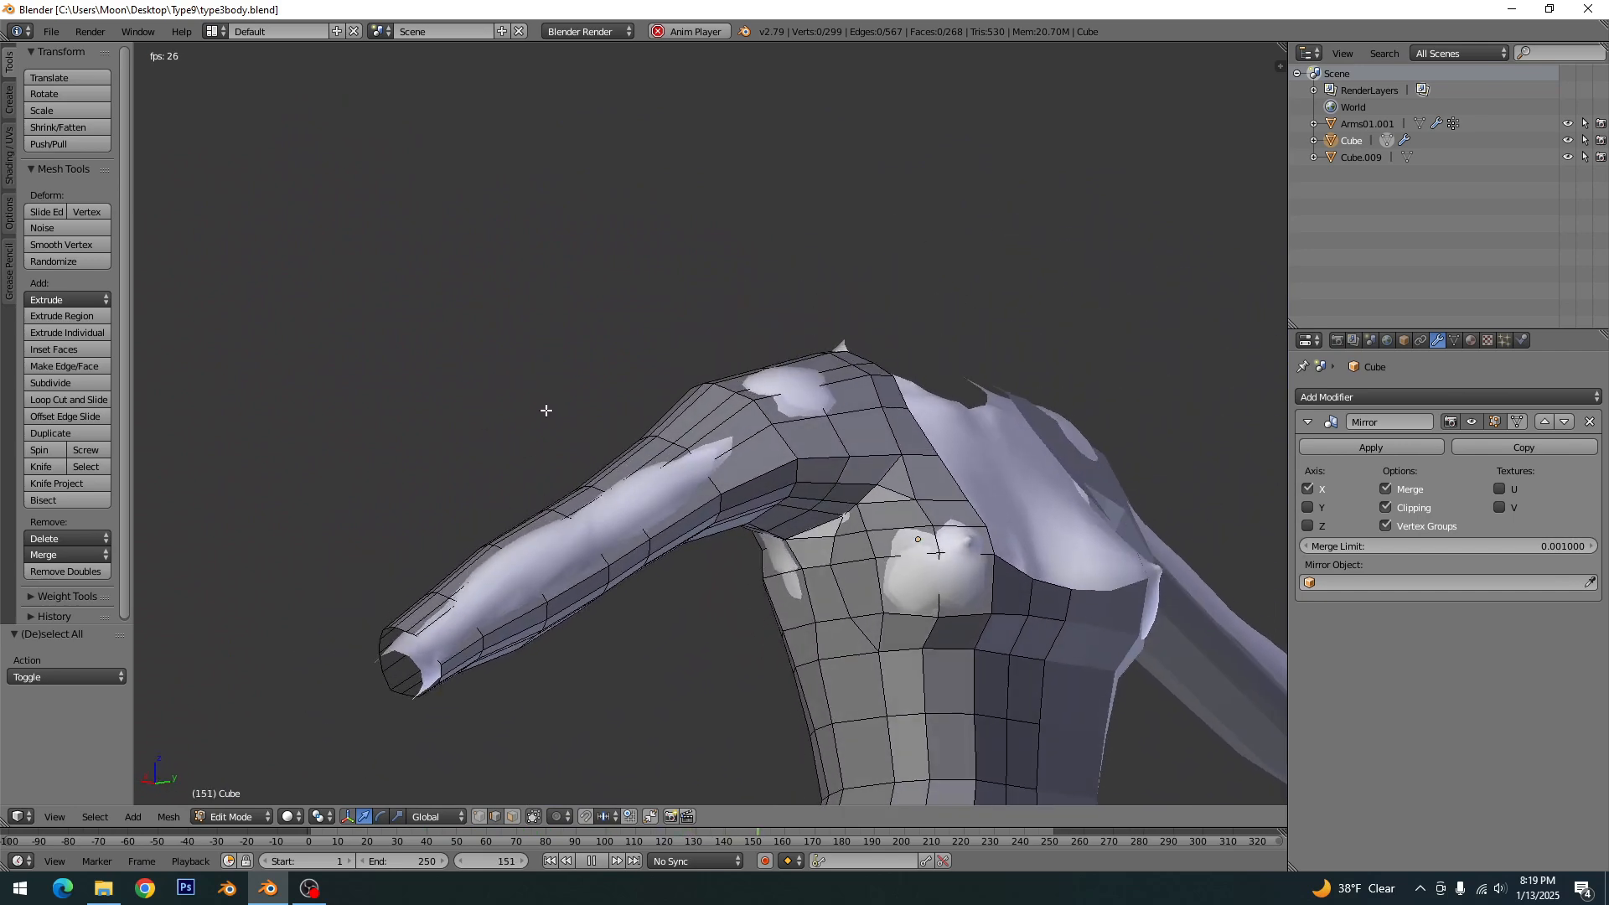
scroll(546, 411, "up", 2)
left_click(481, 817)
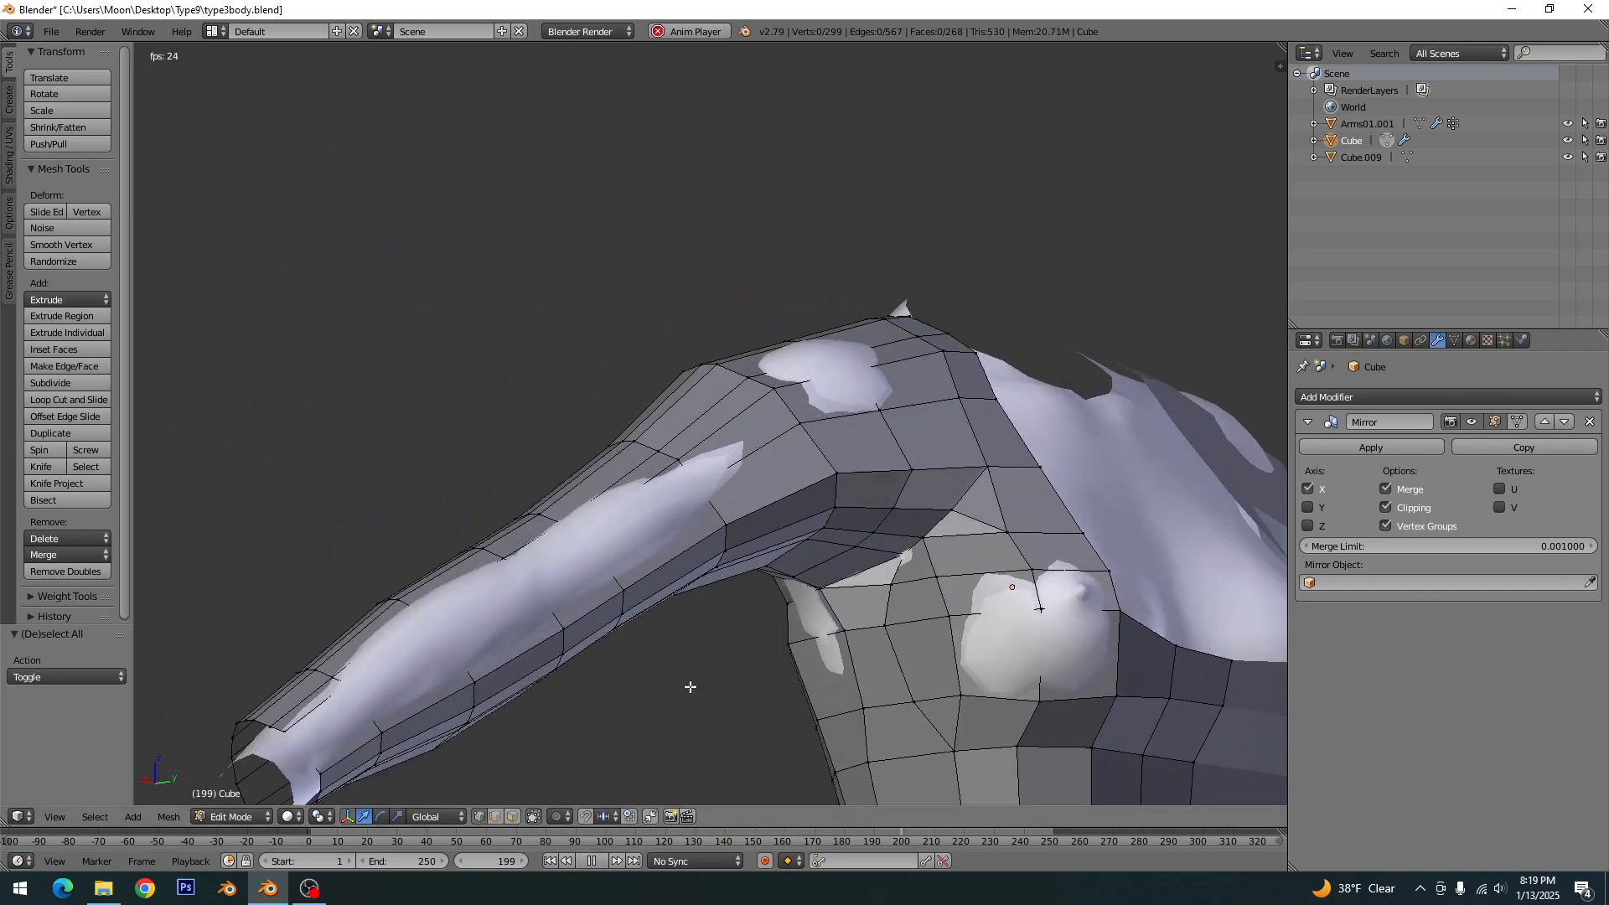
middle_click_drag(921, 569, 906, 596)
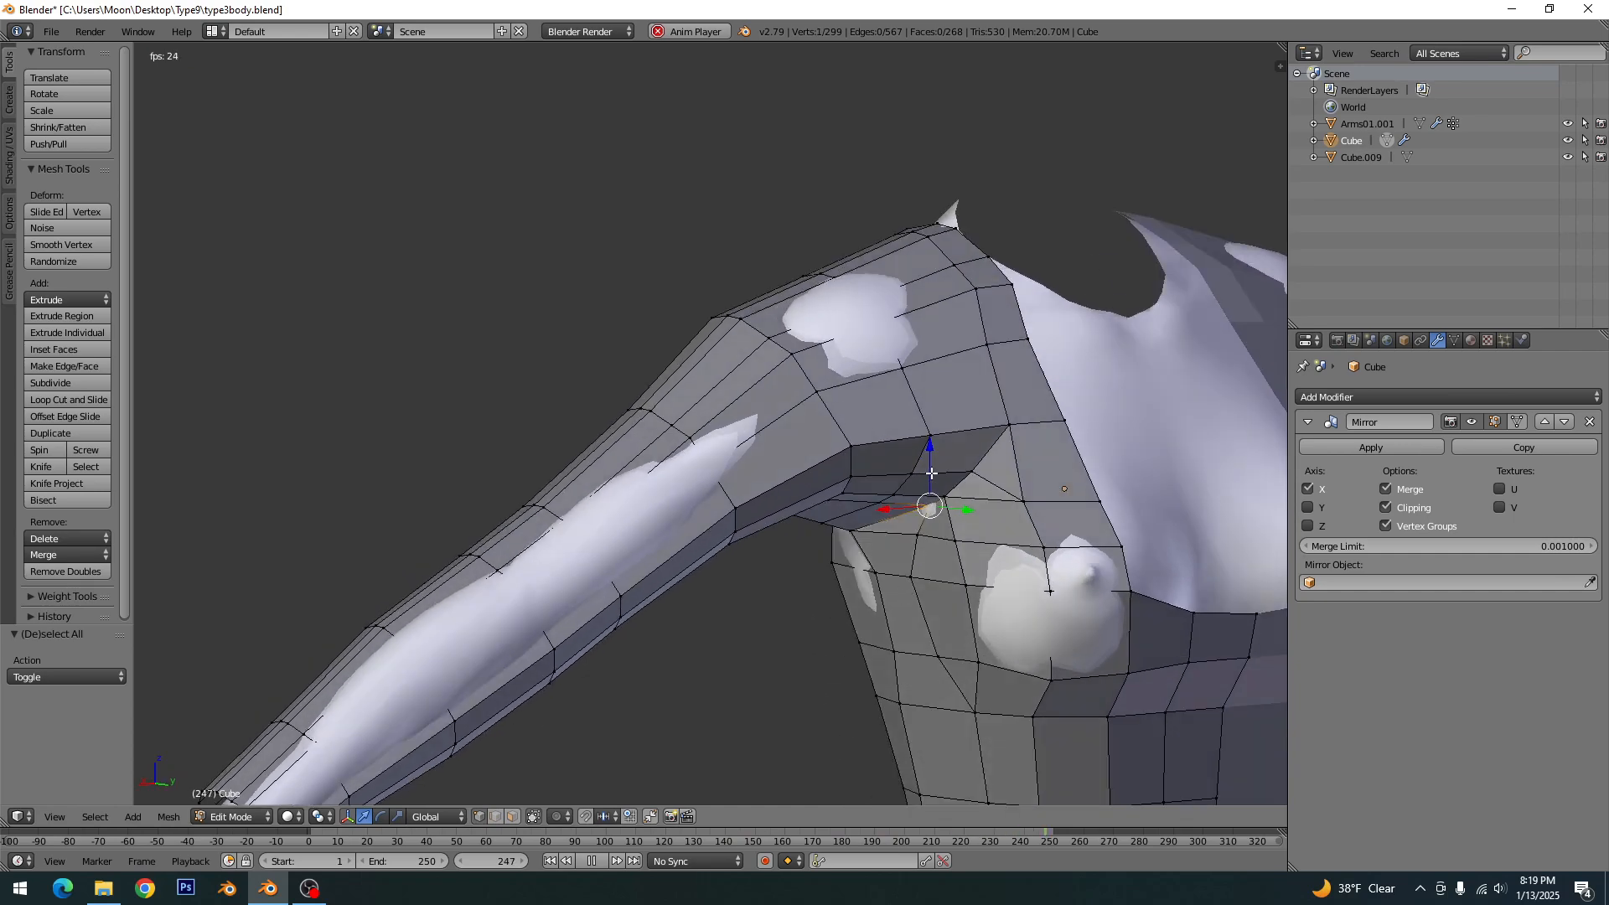
left_click_drag(932, 473, 947, 521)
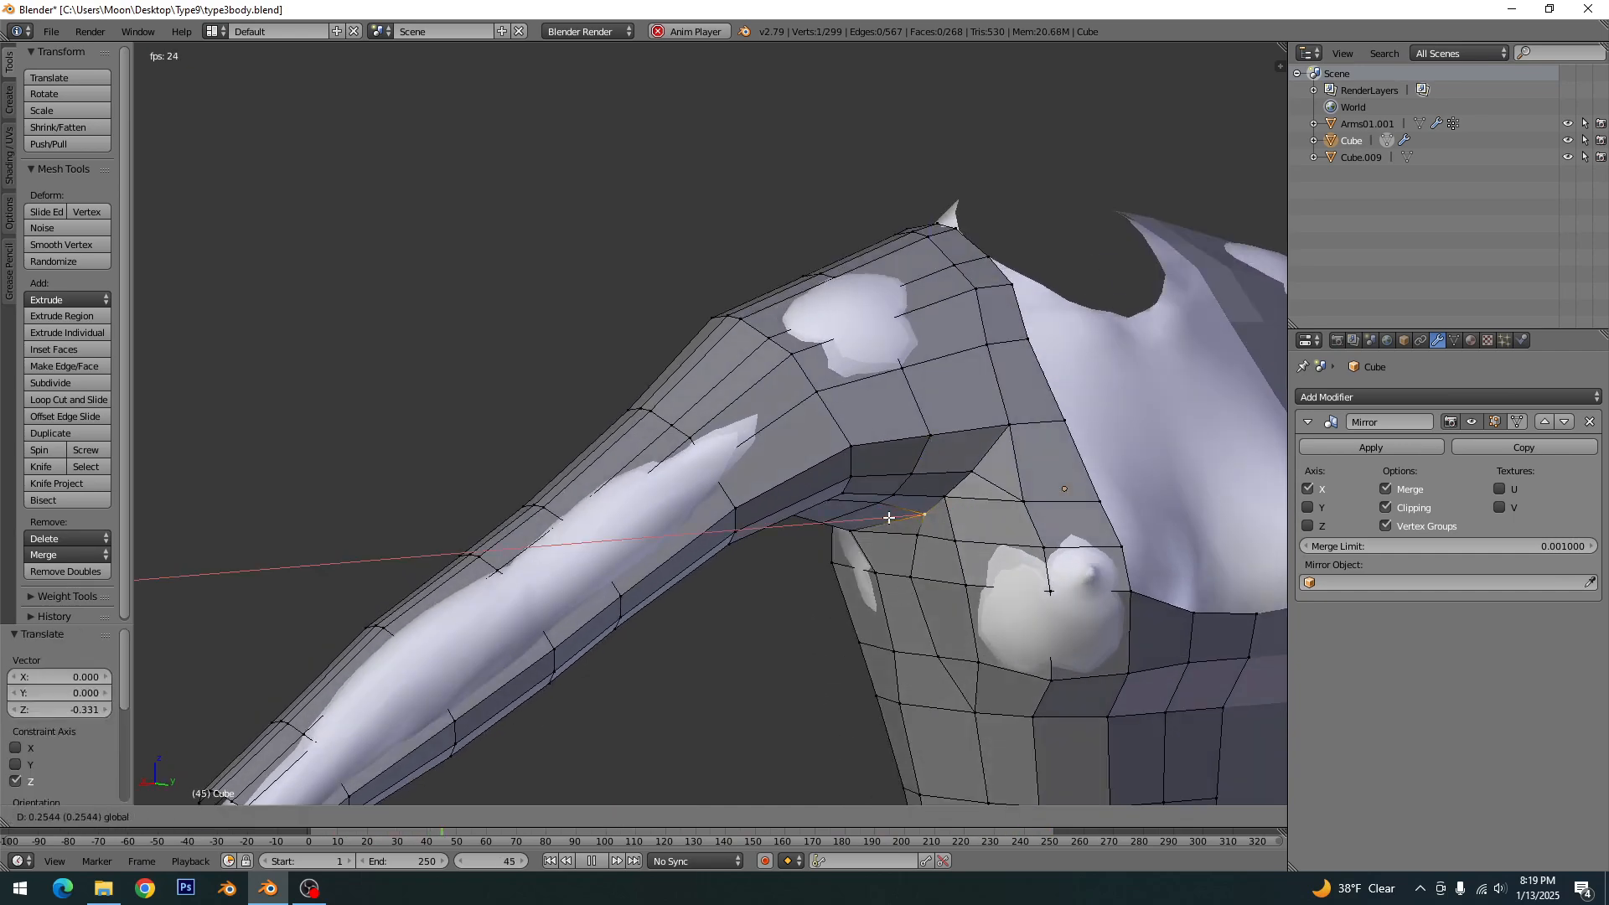
key("a")
middle_click_drag(893, 518, 667, 674)
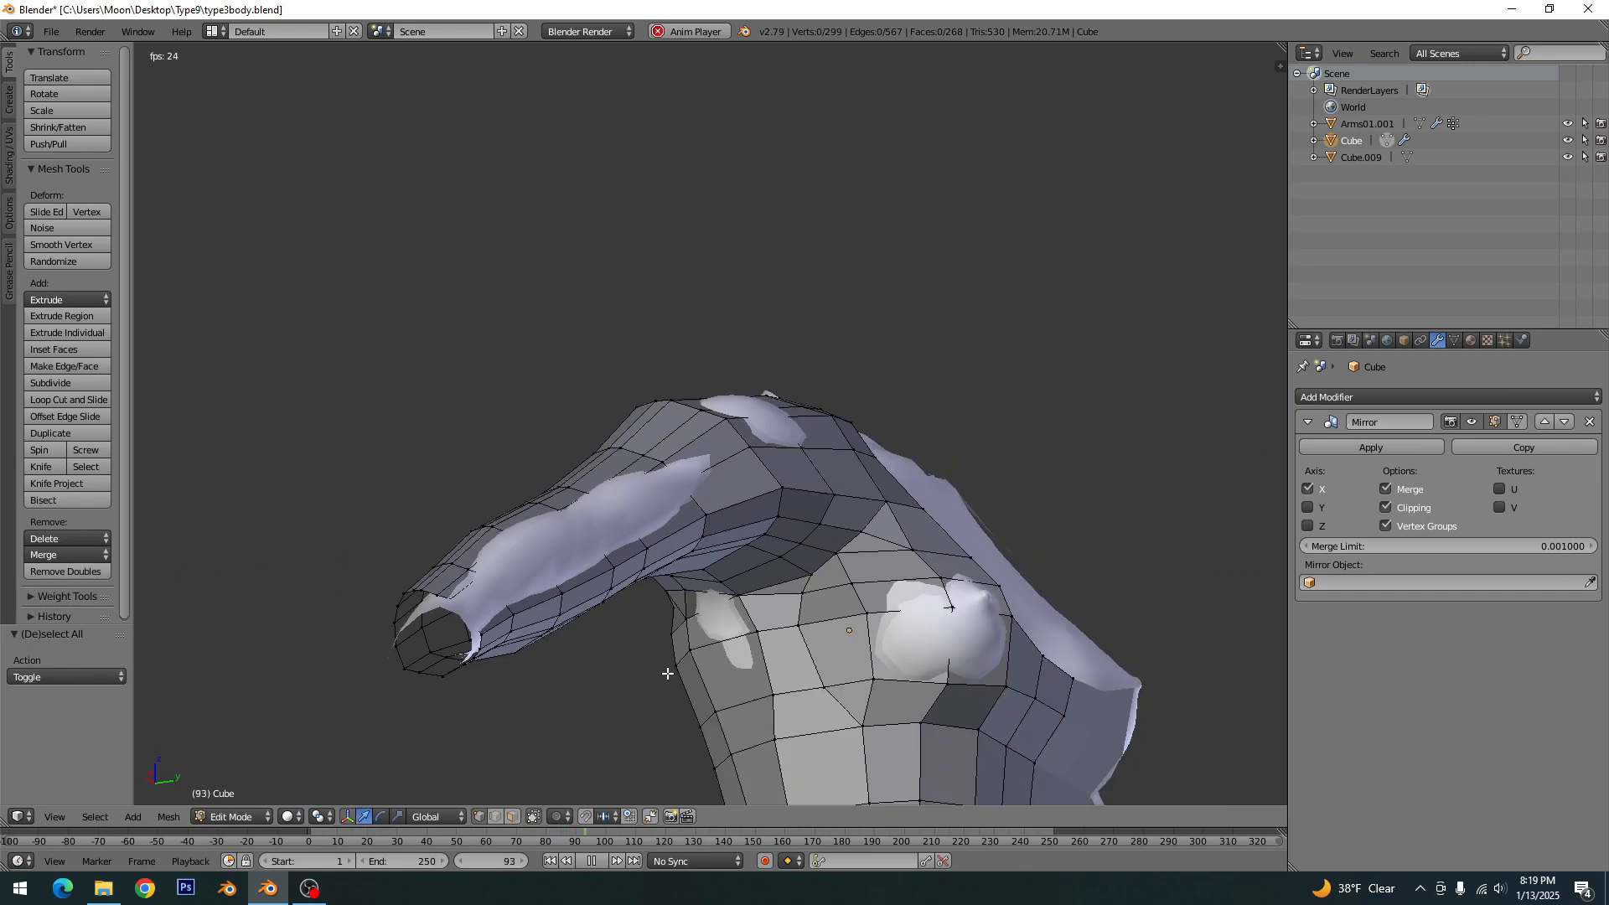
- Stop the animation playback and return the timeline to its first frame
scroll(722, 626, "down", 2)
middle_click_drag(659, 601, 702, 719)
scroll(694, 562, "up", 3)
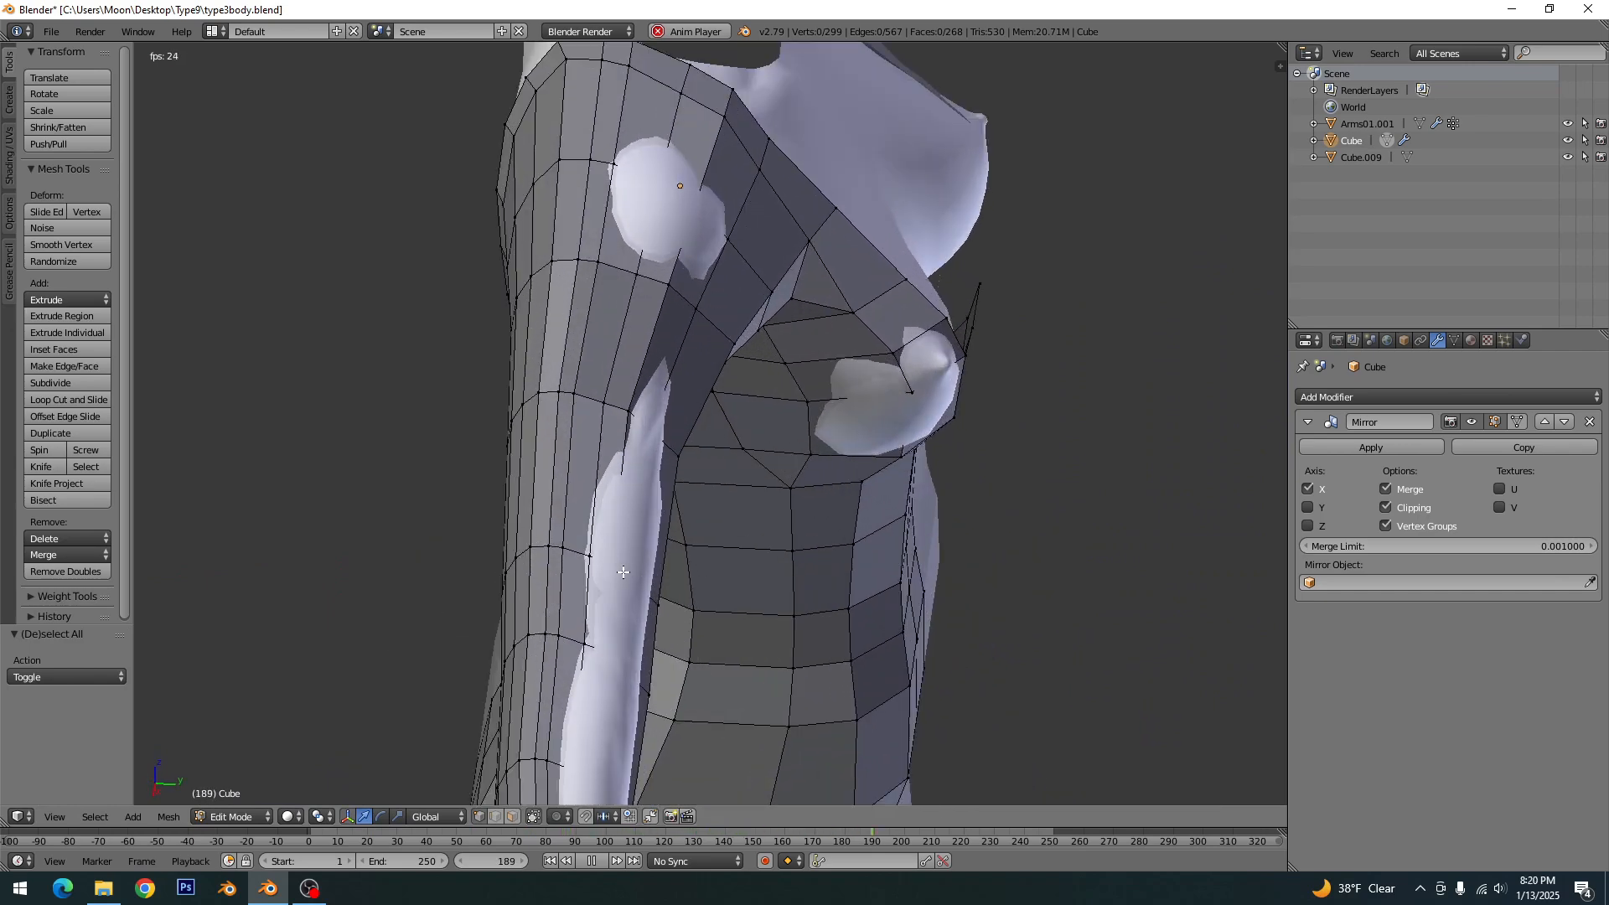
left_click(582, 861)
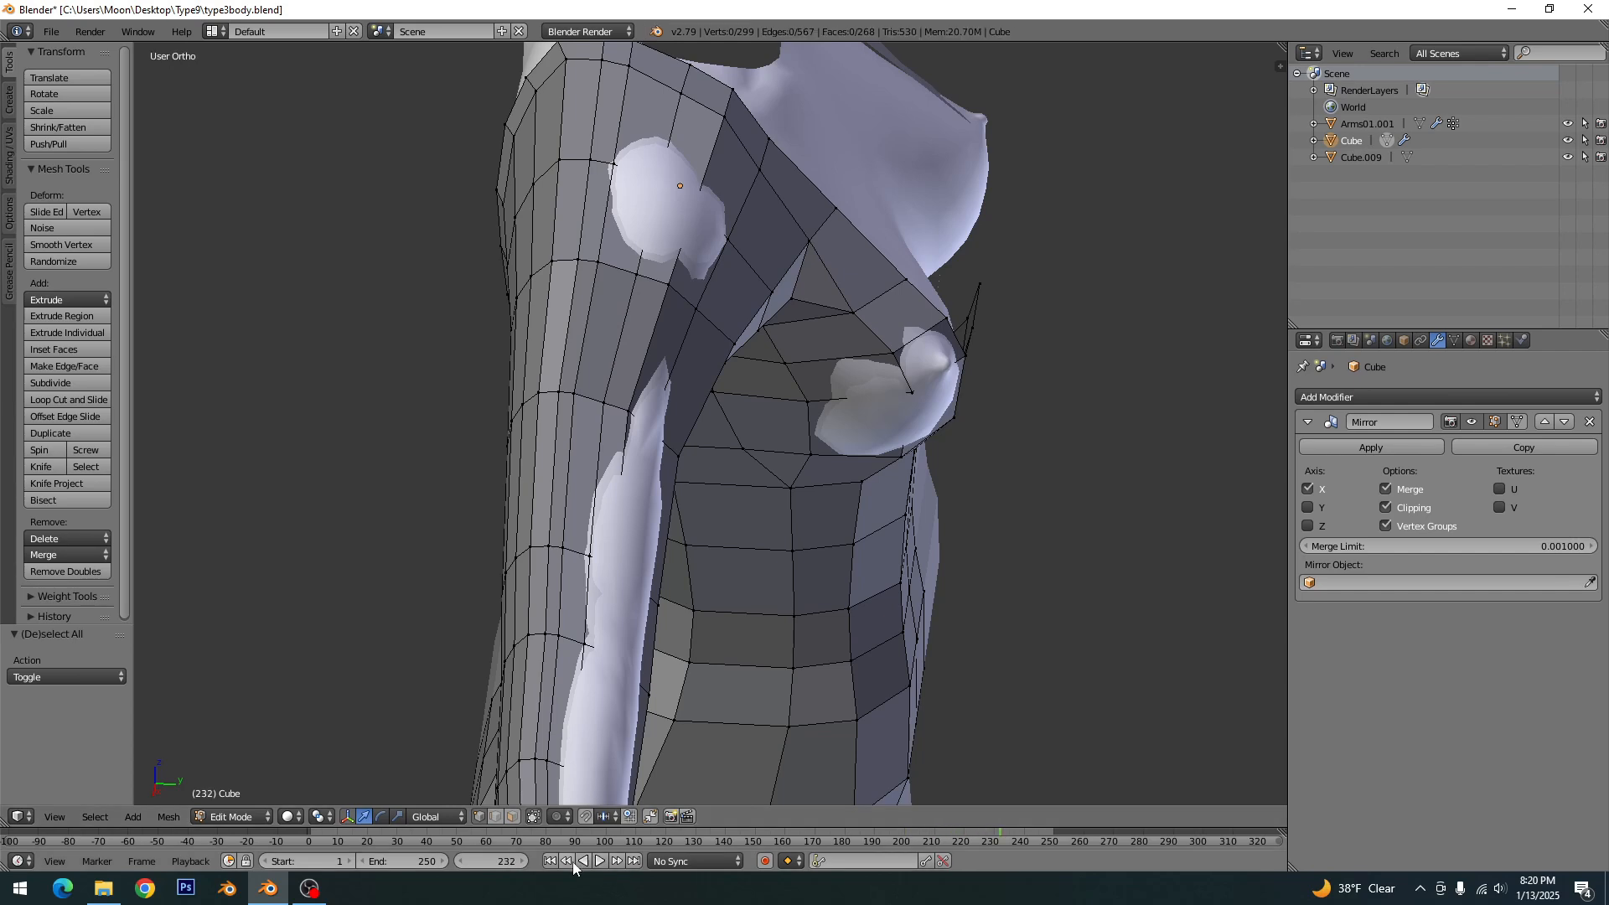
left_click(551, 861)
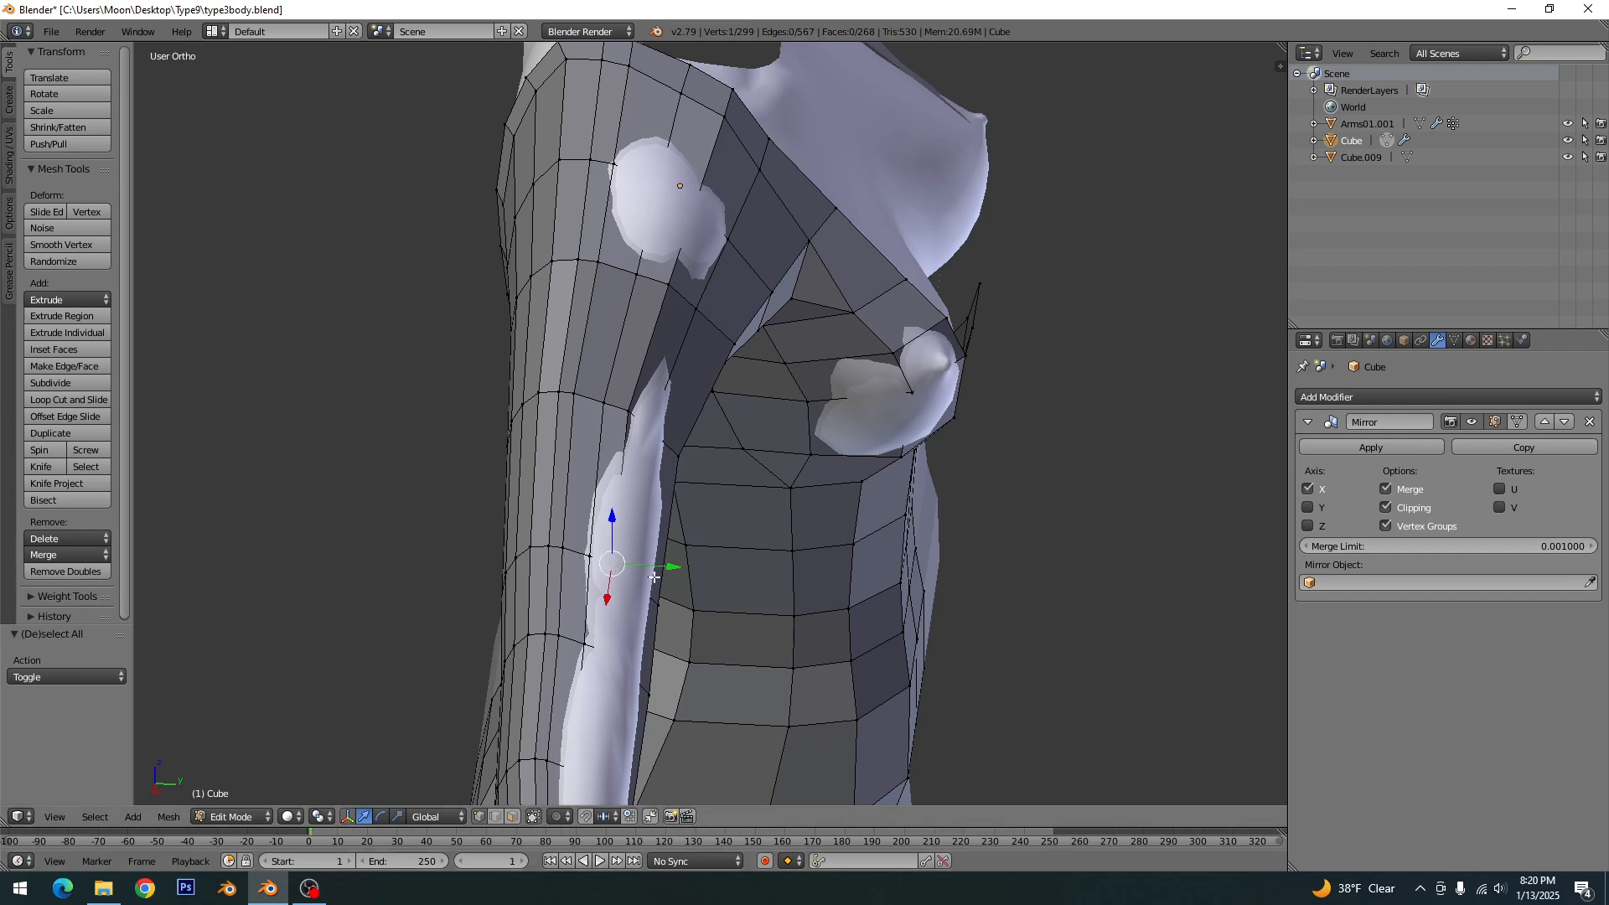
- Move front sleeve vertices around the elbow forward by about 0.43 and 0.36 along Y, and raise the forearm one about 0.4 along Z
left_click_drag(654, 577, 667, 573)
left_click(674, 572)
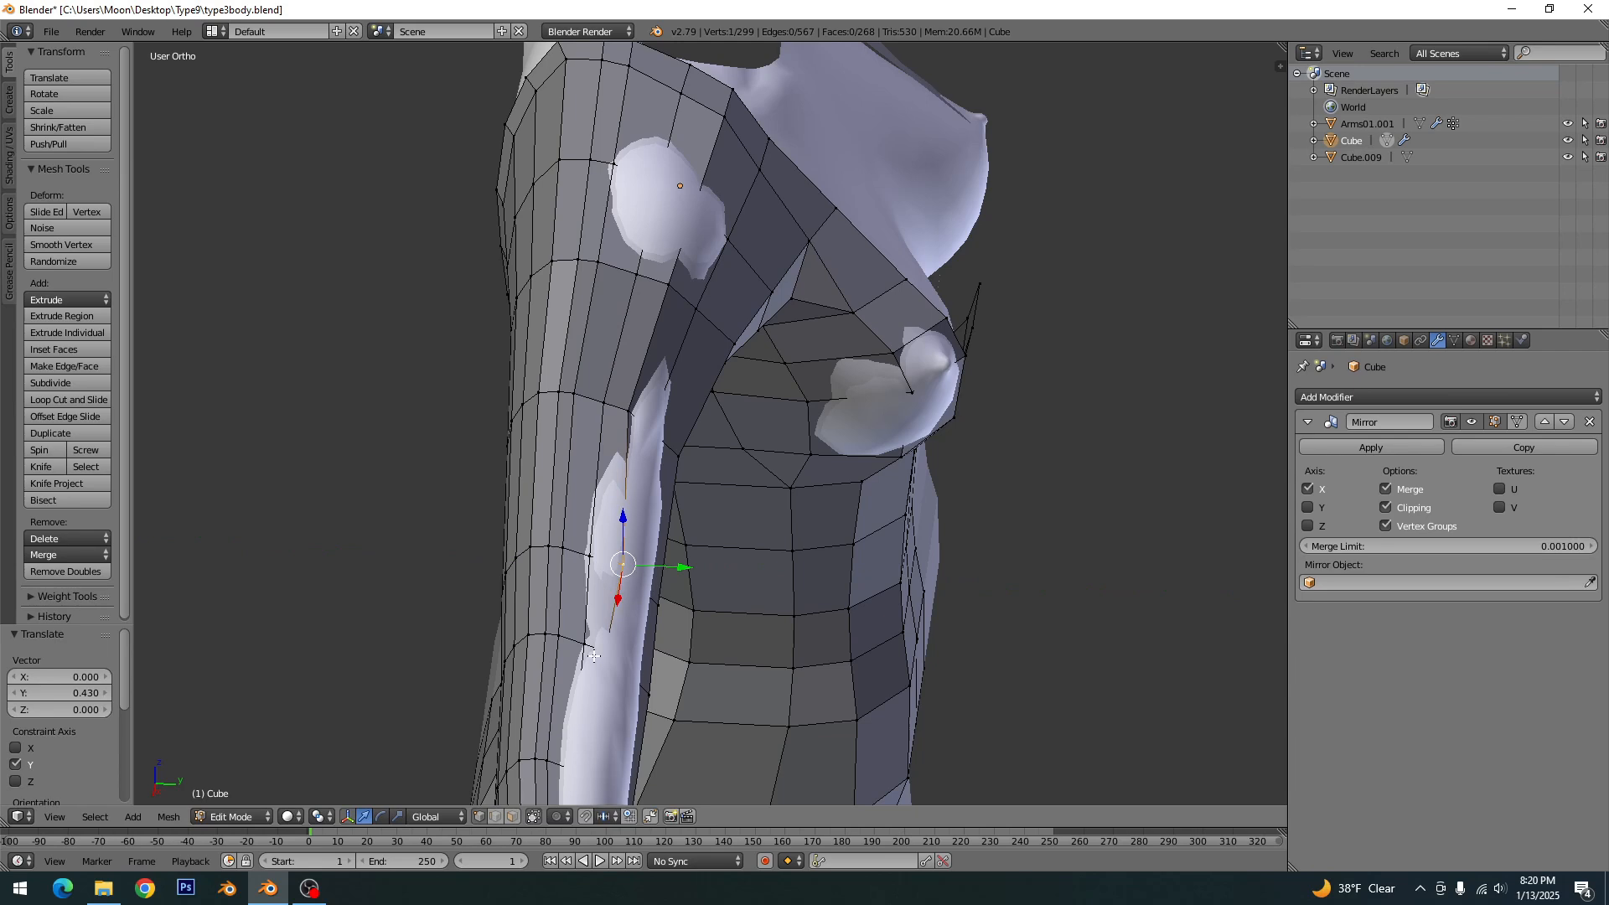
left_click_drag(655, 654, 663, 657)
middle_click_drag(658, 692, 696, 545, "shift")
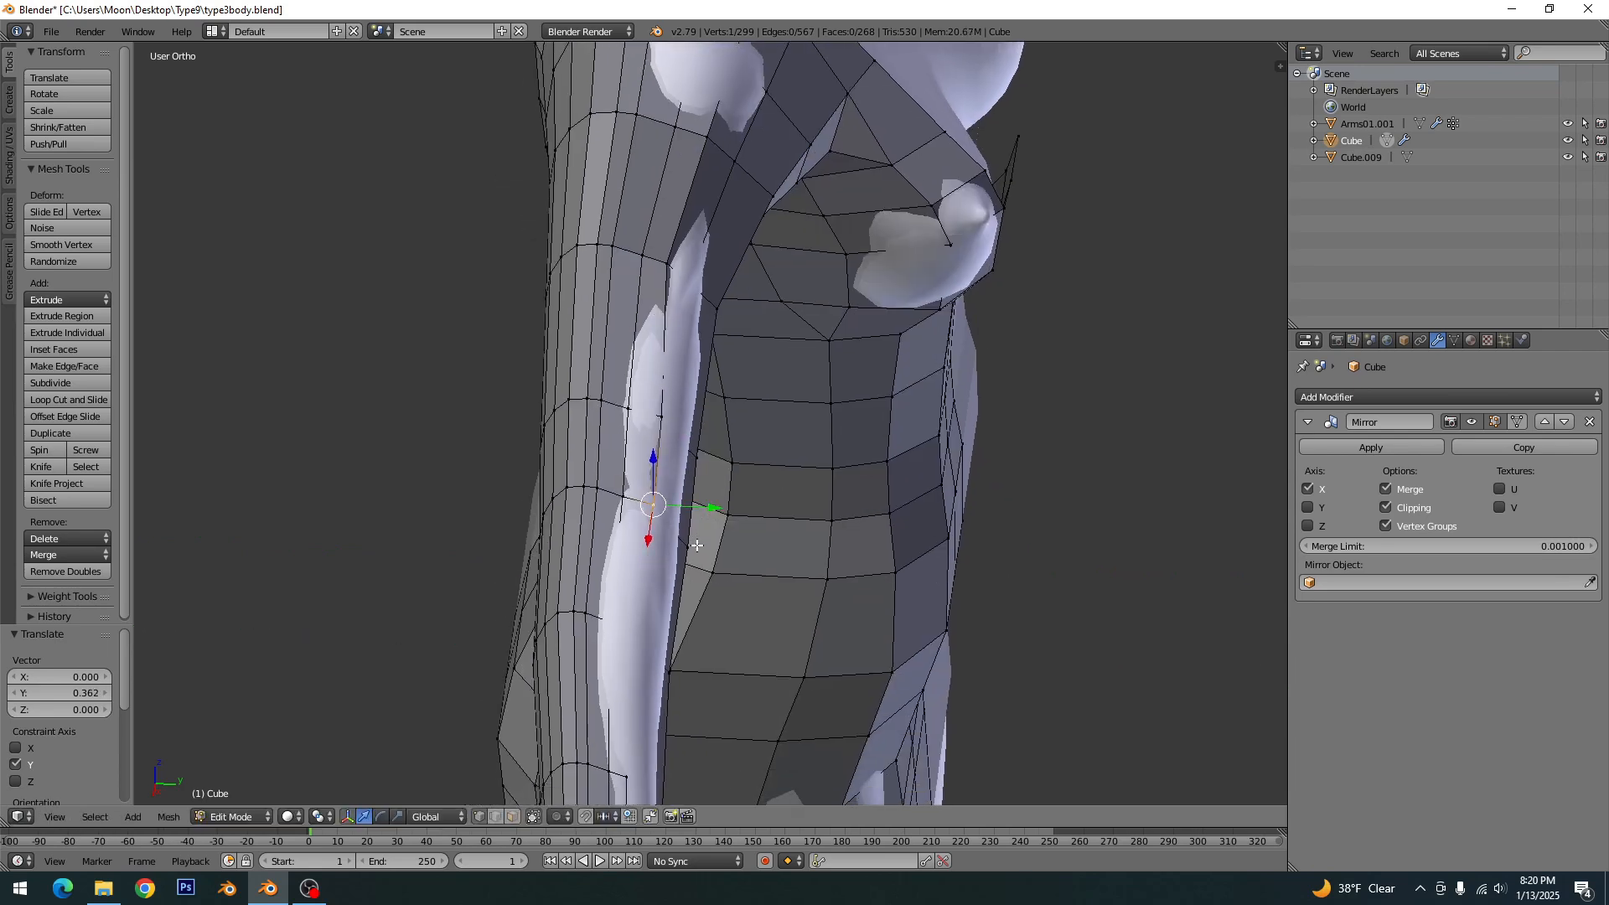
left_click_drag(667, 630, 693, 634)
middle_click_drag(692, 633, 689, 534)
left_click_drag(668, 485, 700, 530)
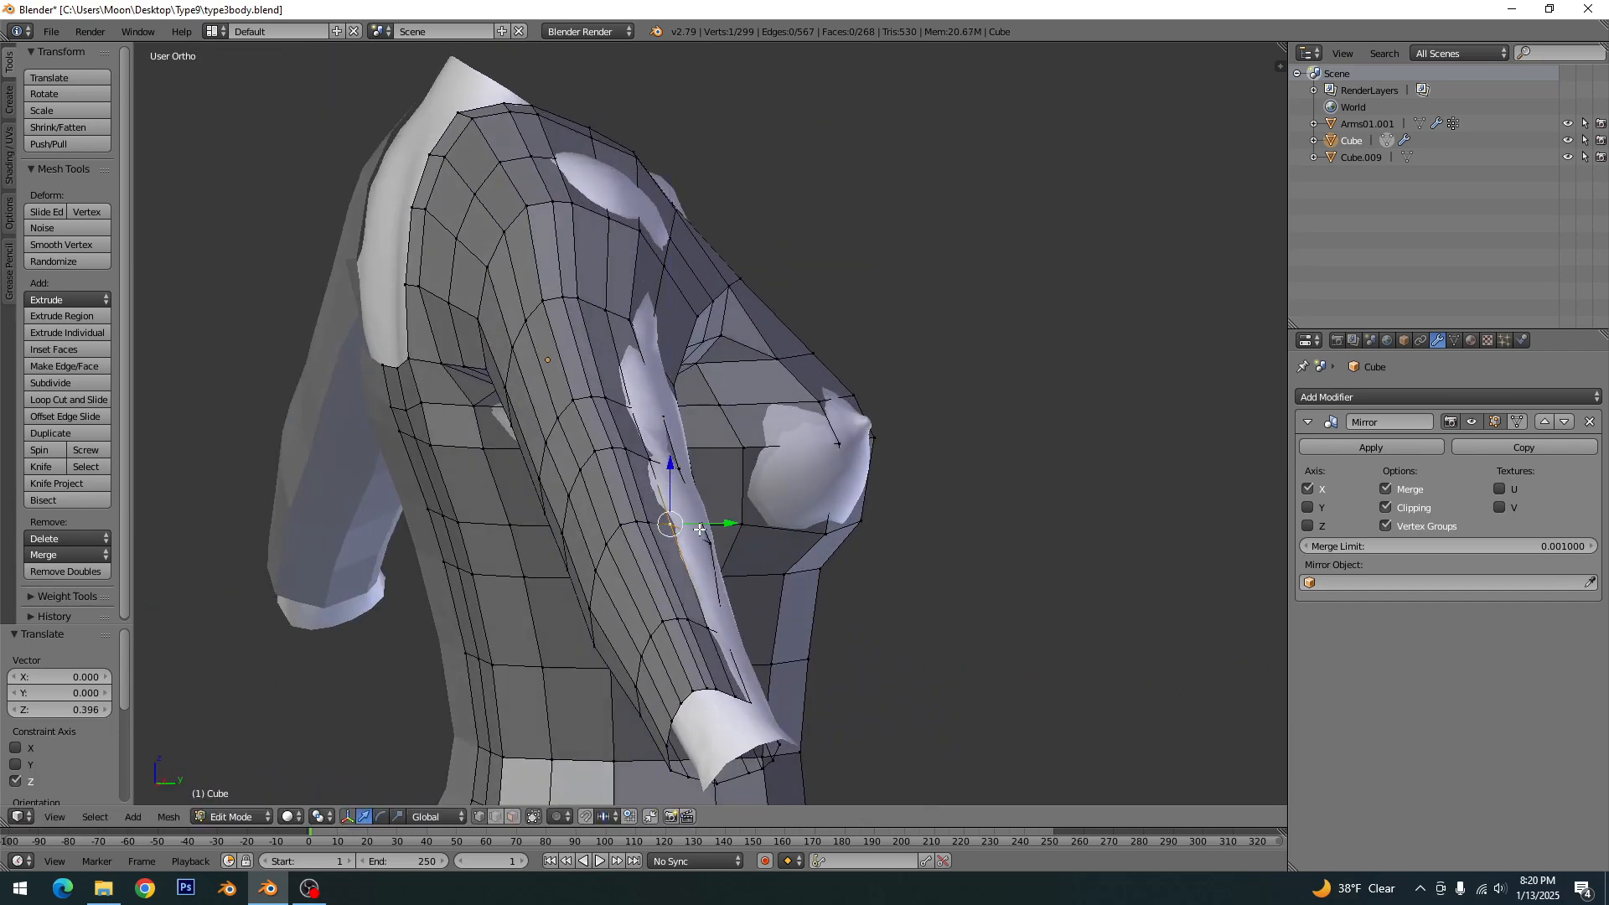
key("a")
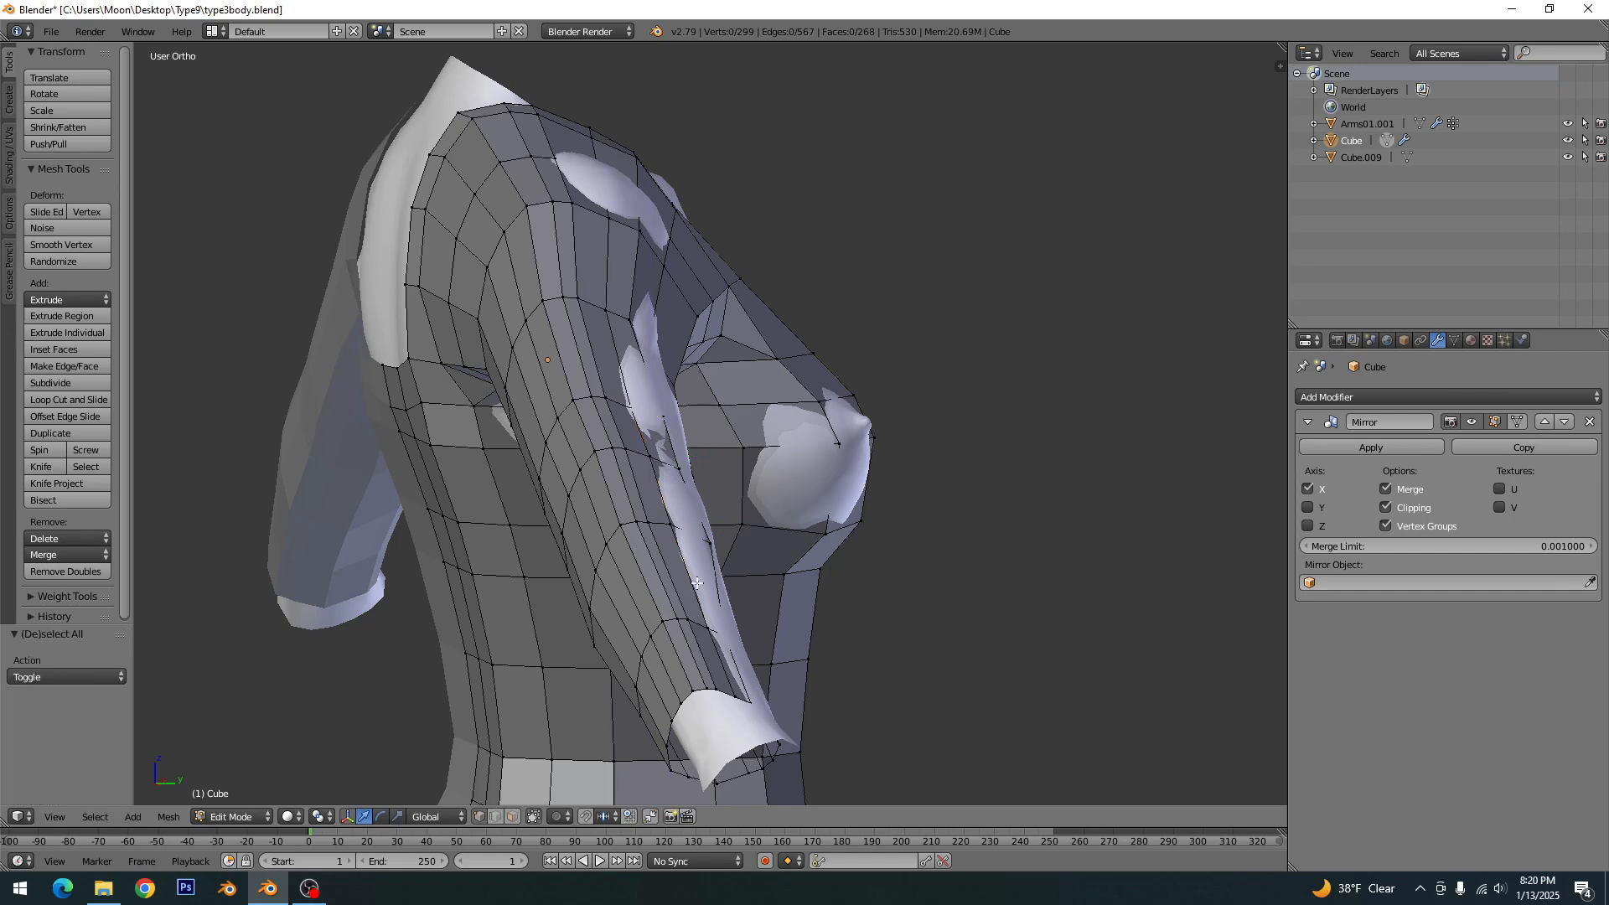
- Move the front vertices of the lower forearm and the sleeve cuff about 0.51 and 0.57 forward along Y
middle_click_drag(657, 462, 617, 604)
left_click_drag(639, 557, 576, 633)
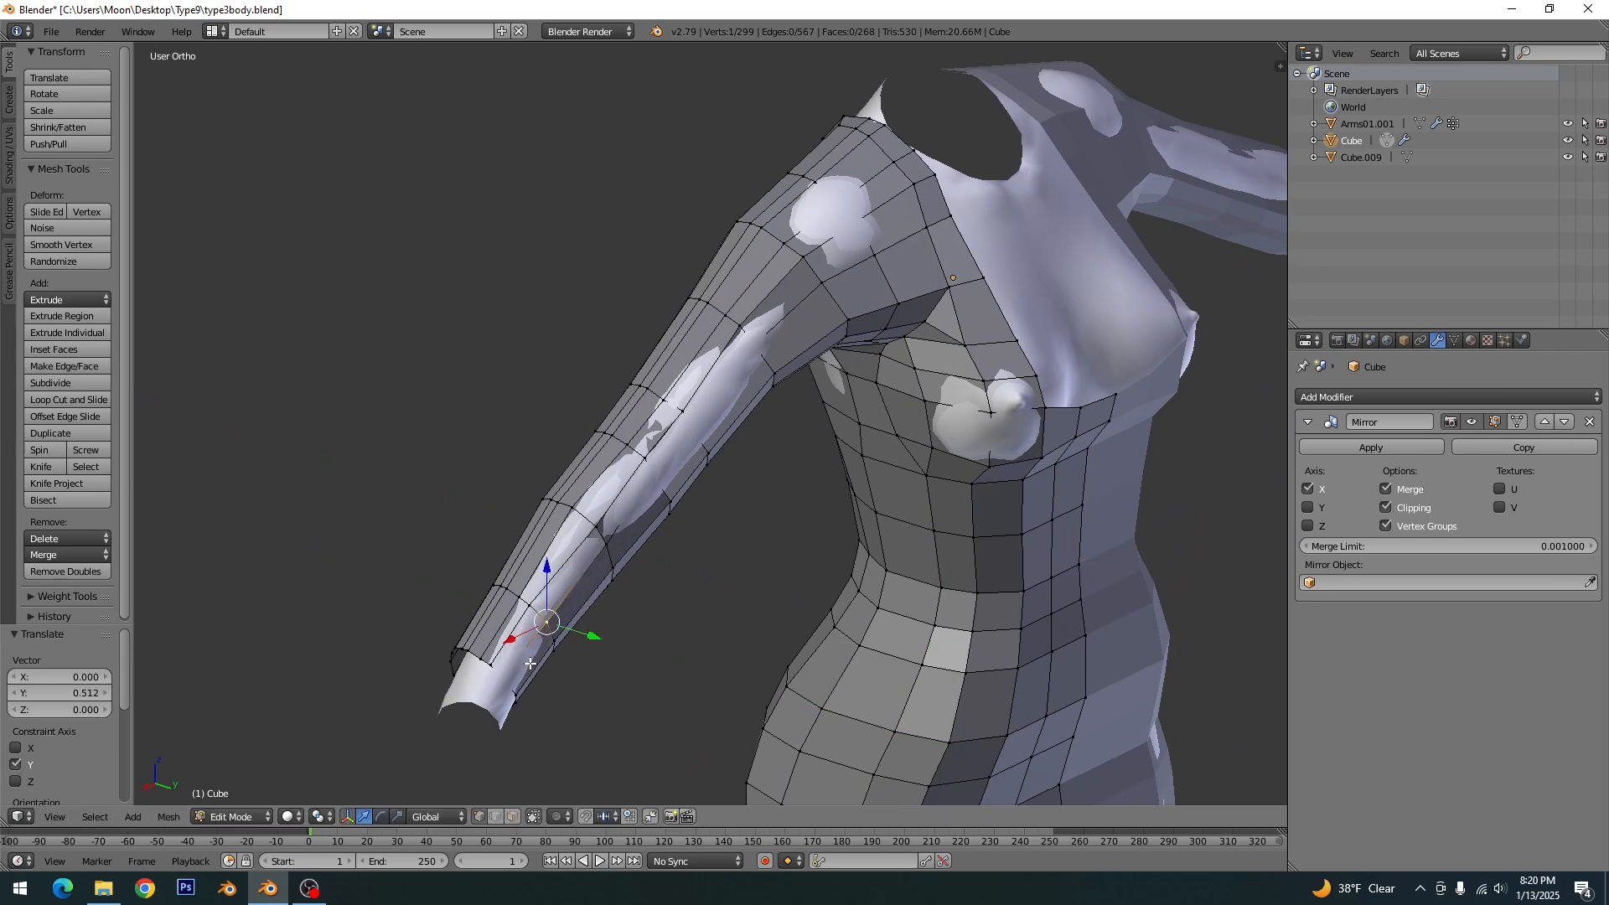
right_click(510, 678)
left_click_drag(534, 689, 543, 692)
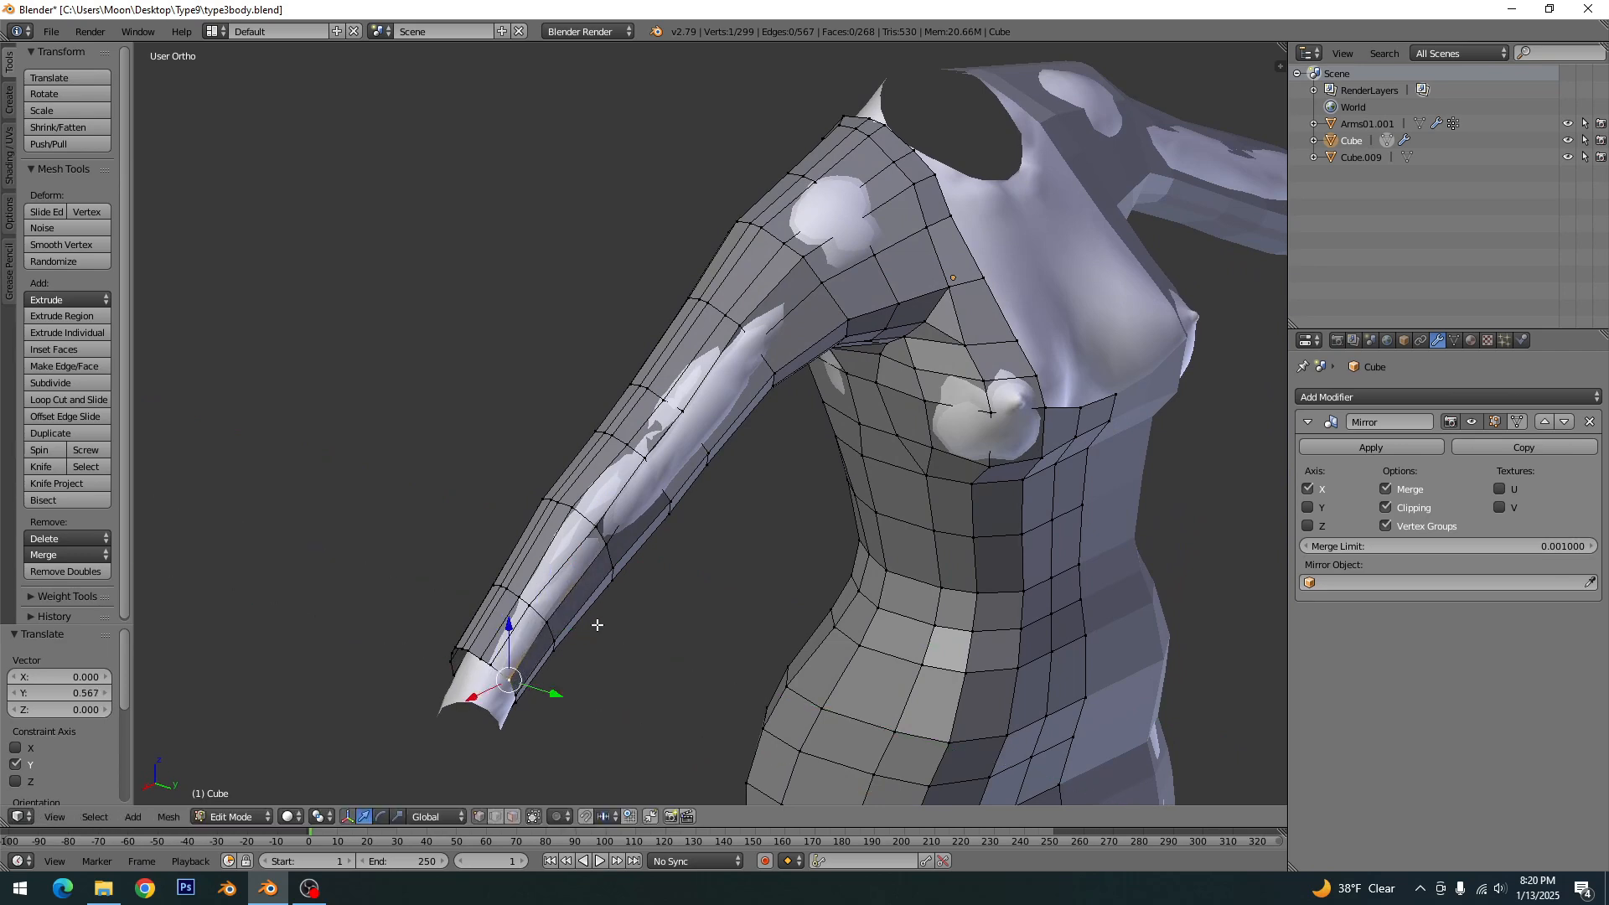
- Move the front sleeve vertices from the elbow to the upper arm forward along Y, using about 0.64 for the one above the elbow
right_click(659, 476)
left_click_drag(690, 485, 731, 445)
right_click(694, 429)
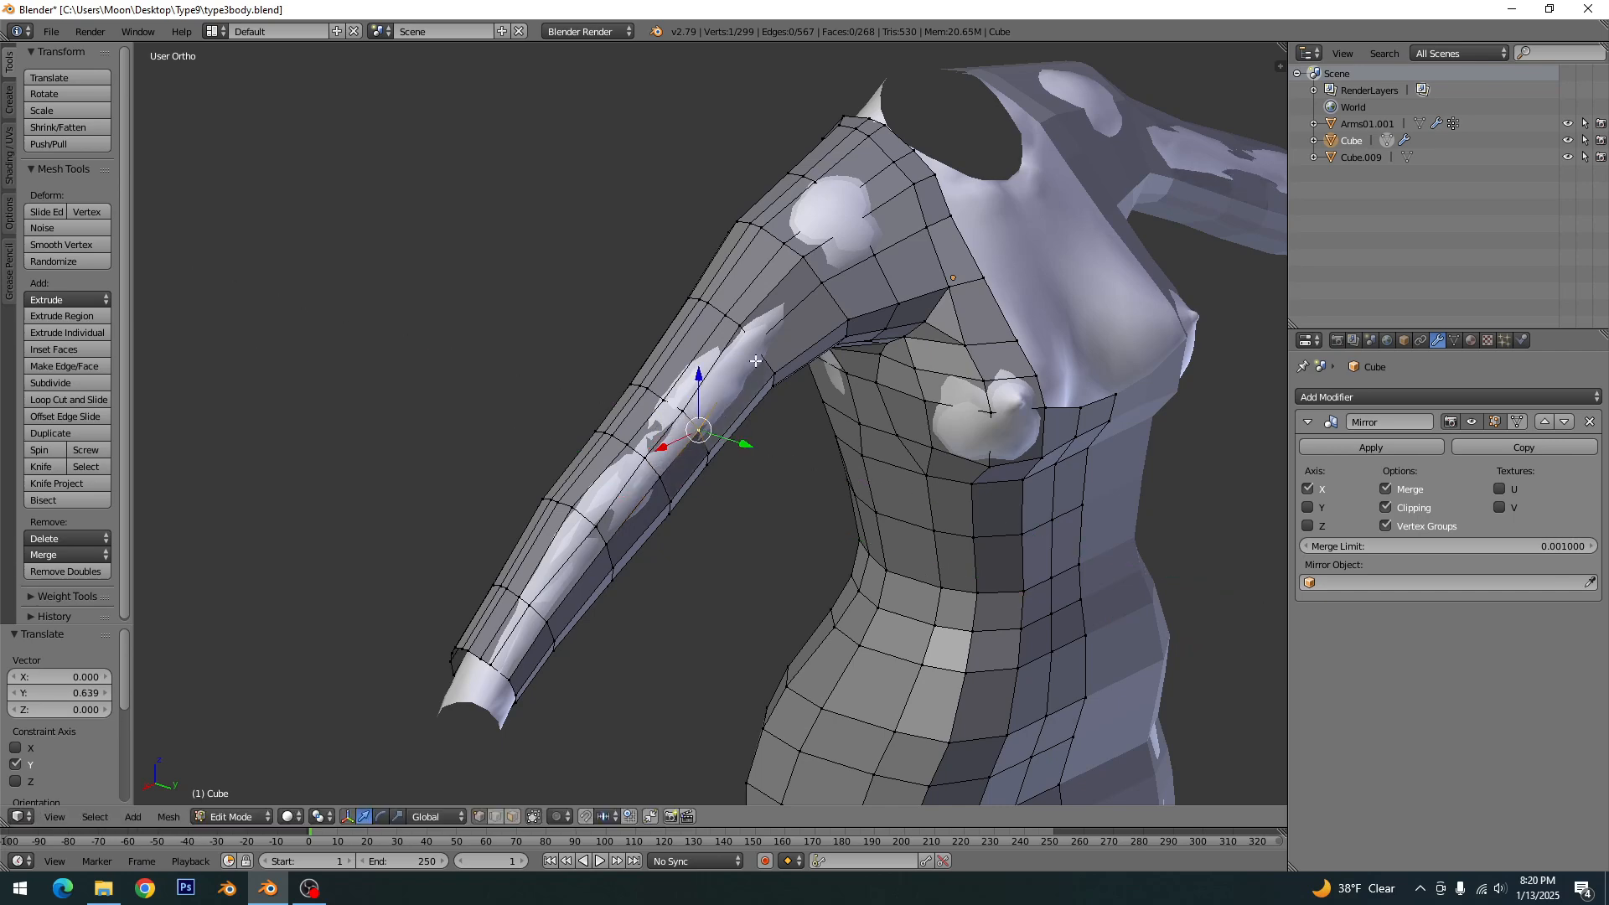
right_click(756, 345)
left_click_drag(770, 352, 801, 361)
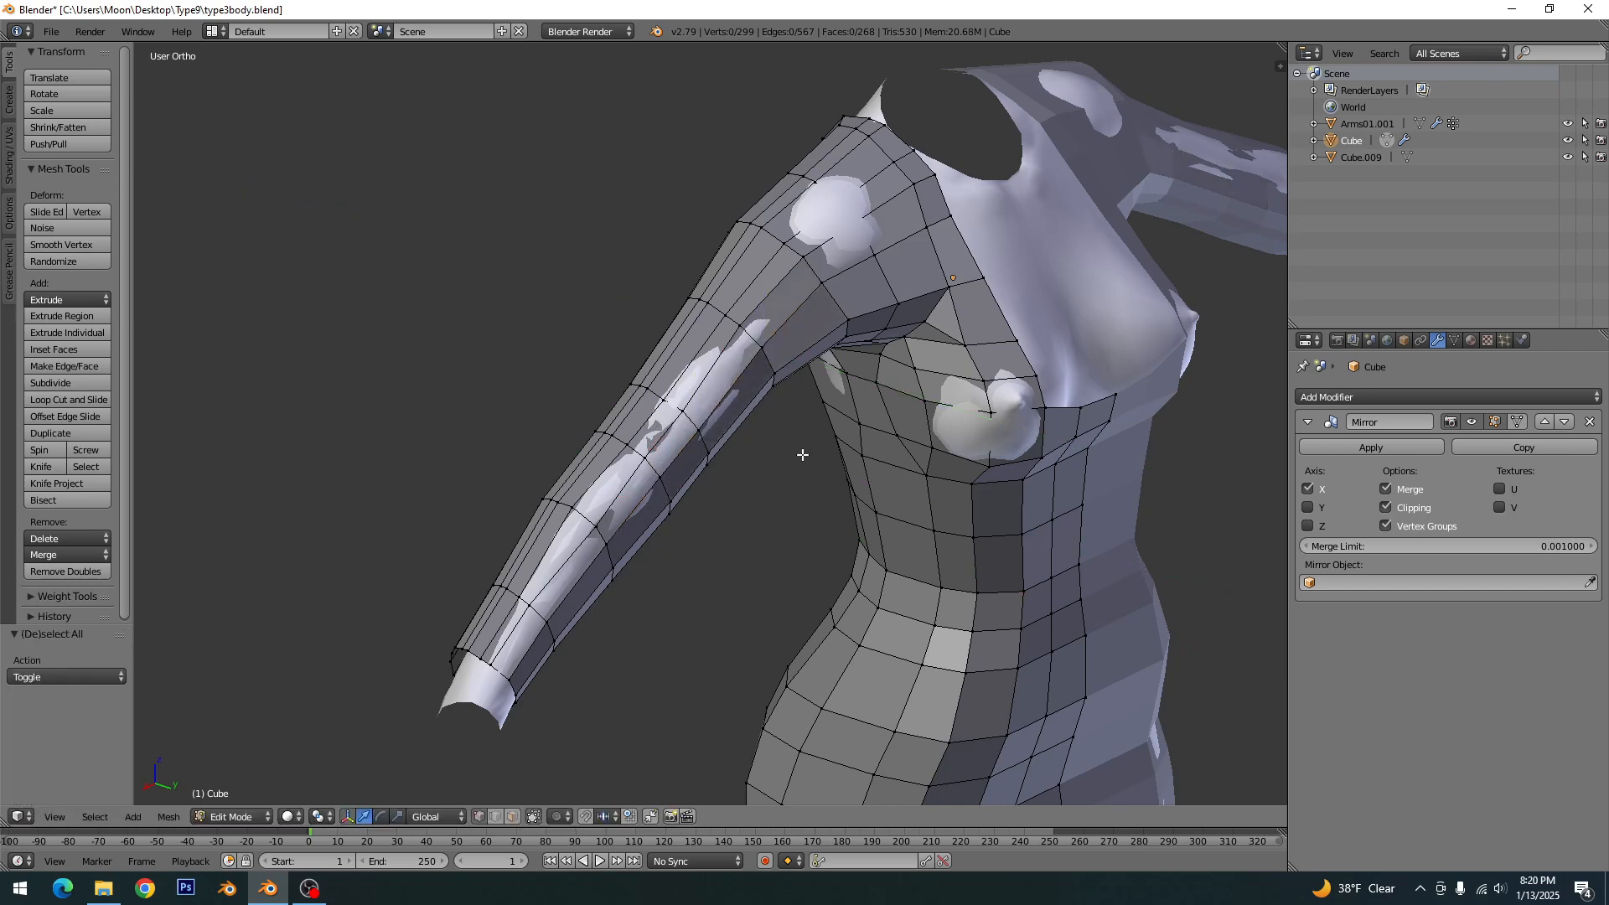
- Leave edit mode and examine the fit of the whole dress, including from the right side view
scroll(805, 456, "down", 4)
key("Tab")
middle_click_drag(885, 526, 969, 486)
key("KP_3")
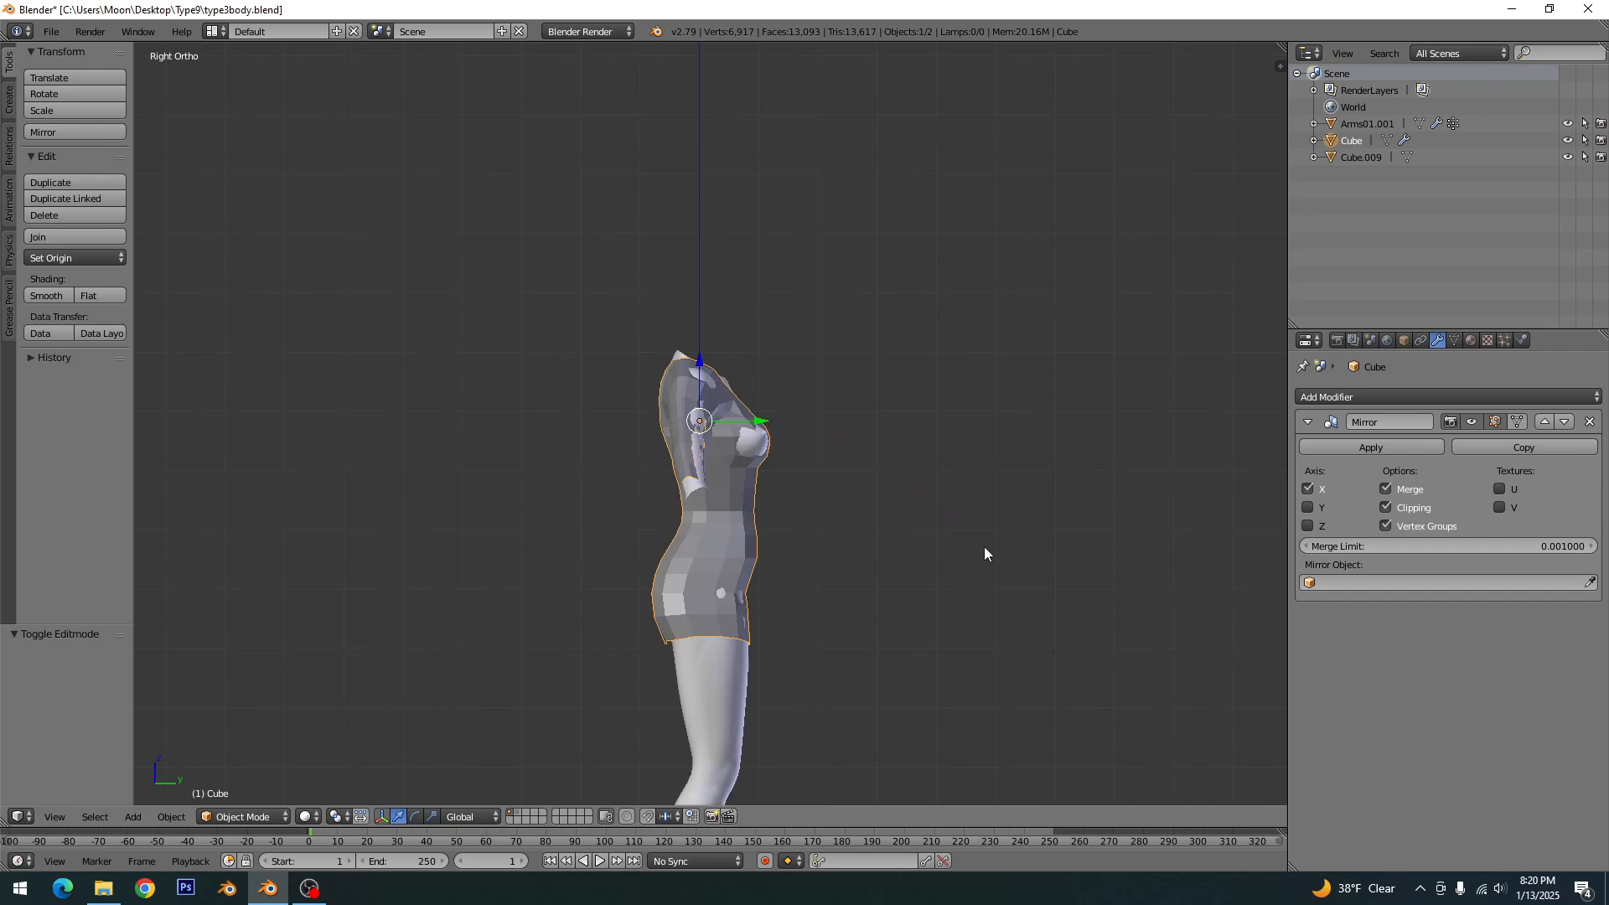
scroll(984, 550, "up", 5)
- In edit mode, move the neckline vertex beside the center about -0.3 along Y and shift the center neckline vertex back along Y
key("Tab")
middle_click_drag(933, 550, 1097, 560)
scroll(1097, 559, "up", 4)
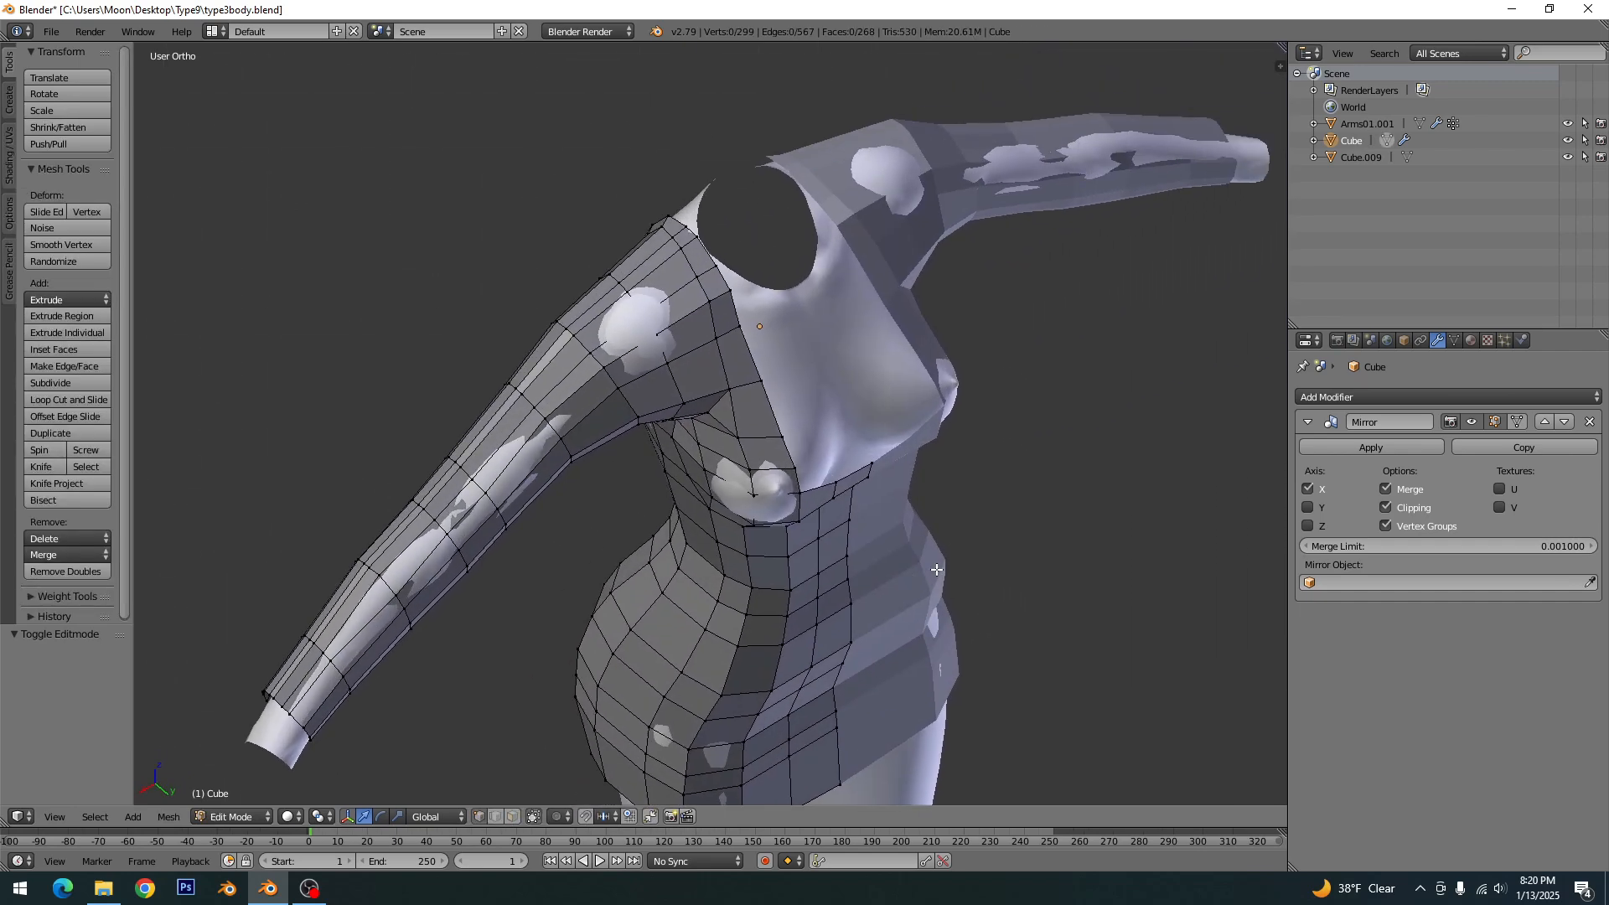
right_click(923, 552, "shift")
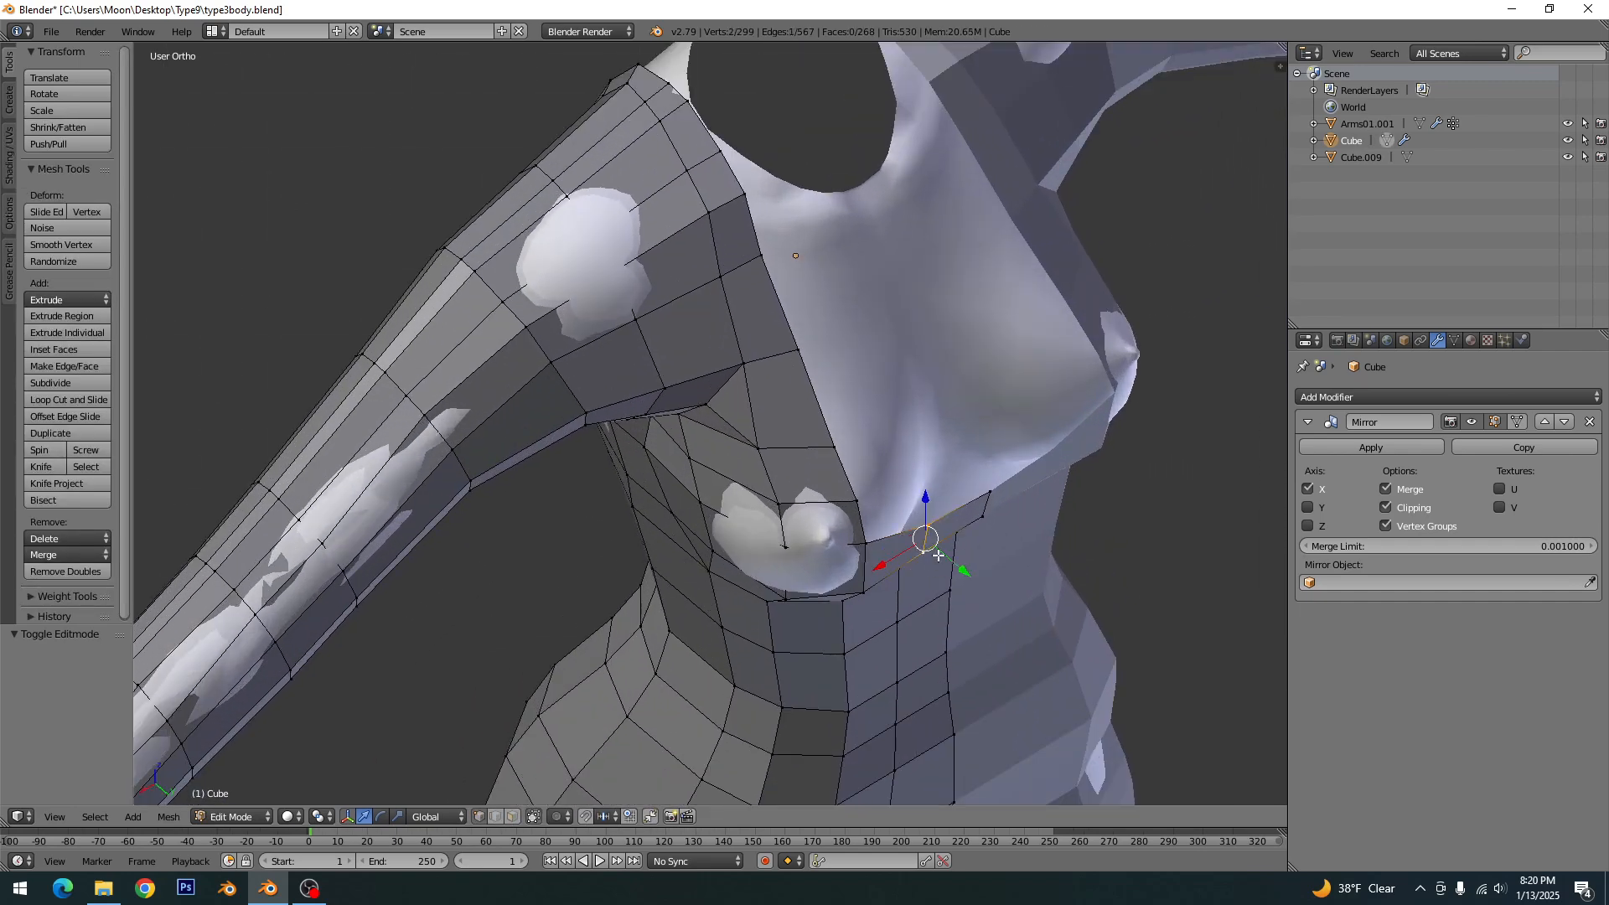
key("g")
key("y")
left_click(951, 566)
right_click(985, 521)
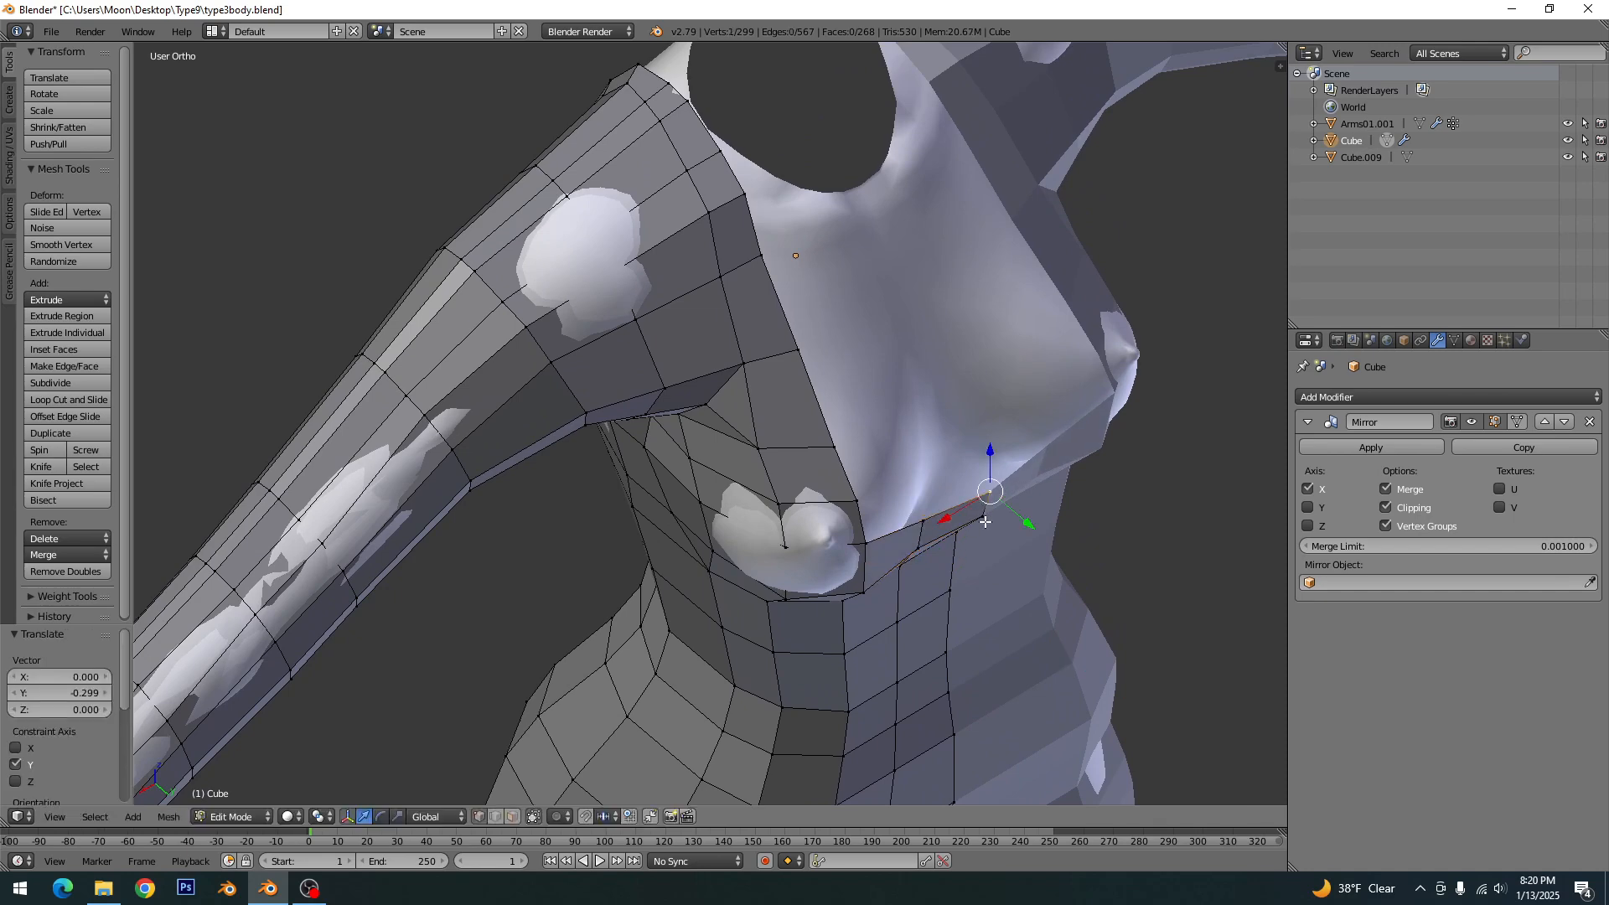
key("g")
key("y")
left_click(1001, 523)
key("a")
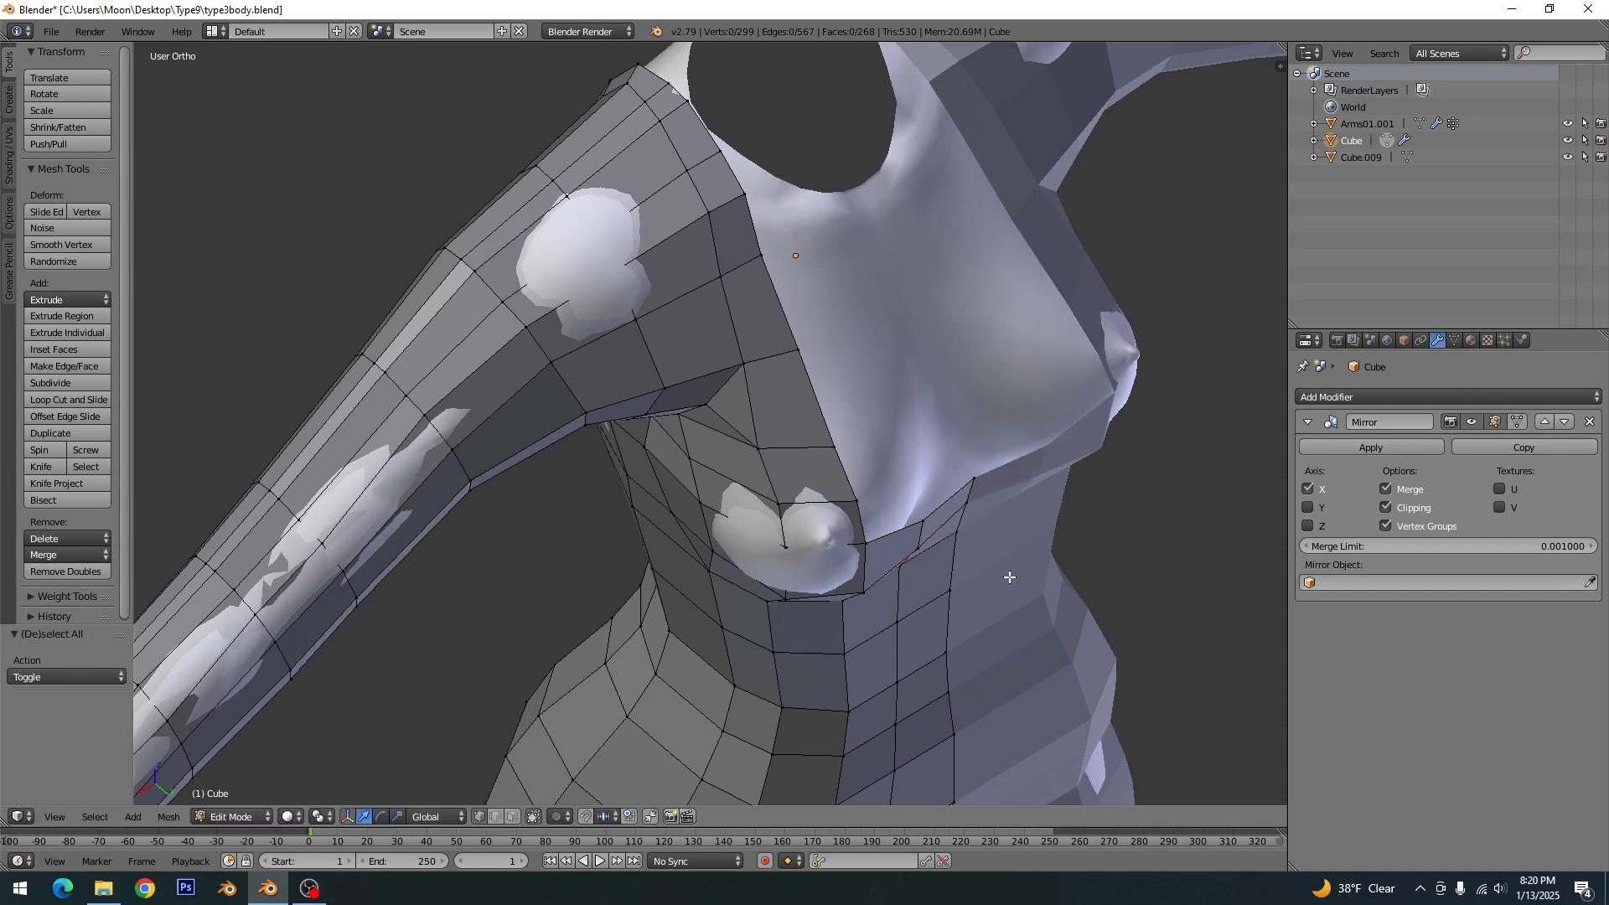
- Adjust the vertices at the back of the skirt's hip and hem along Y, using about 0.56 for the hip vertex
scroll(1009, 575, "down", 4)
middle_click_drag(1009, 575, 652, 538)
right_click(650, 533)
left_click_drag(586, 516, 601, 570)
right_click(640, 577)
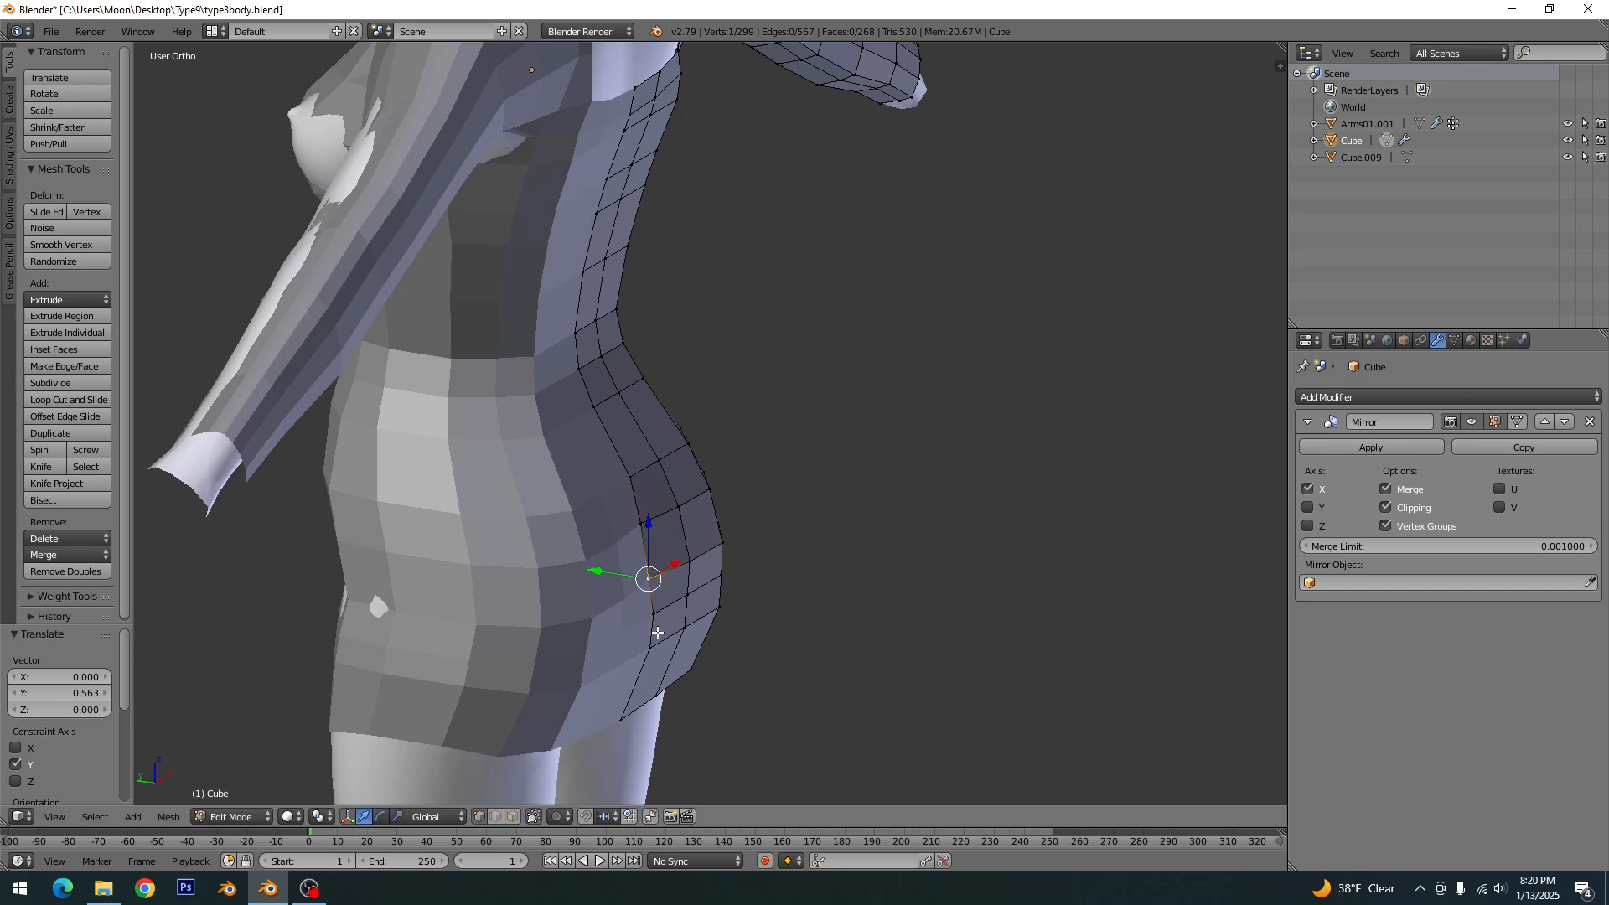
right_click(621, 718, "shift")
left_click_drag(588, 641, 591, 641)
right_click(645, 651)
scroll(700, 632, "down", 5)
- Check the dress in object mode, clear the mesh selection, and save over the existing file
middle_click_drag(701, 632, 941, 660)
key("Tab")
key("Tab")
left_click_drag(944, 597, 946, 668)
key("a")
- Apply smooth shading to the dress in object mode and save over the existing file
key("Tab")
scroll(962, 650, "down", 1)
middle_click_drag(962, 650, 779, 637)
key("ctrl+s")
left_click(685, 625)
key("Tab")
scroll(883, 601, "up", 3)
key("Tab")
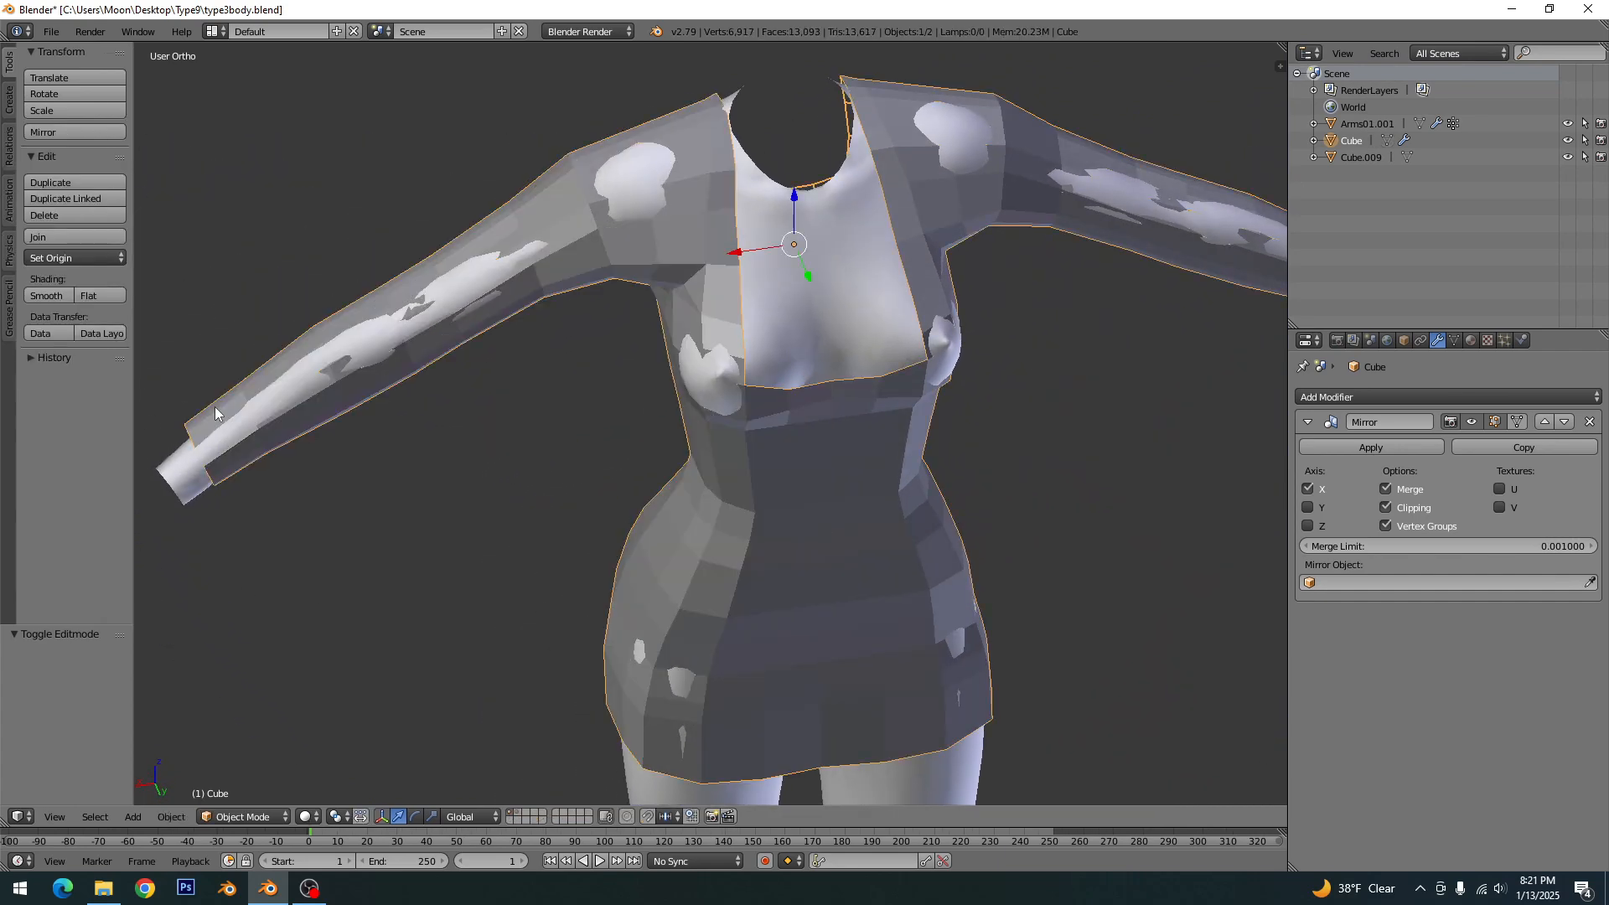
left_click(60, 295)
scroll(696, 546, "down", 5)
middle_click_drag(695, 547, 791, 494)
key("ctrl+s")
left_click(696, 495)
- In back view, apply the dress's Mirror modifier and save over the existing file
key("KP_1")
key("ctrl+KP_1")
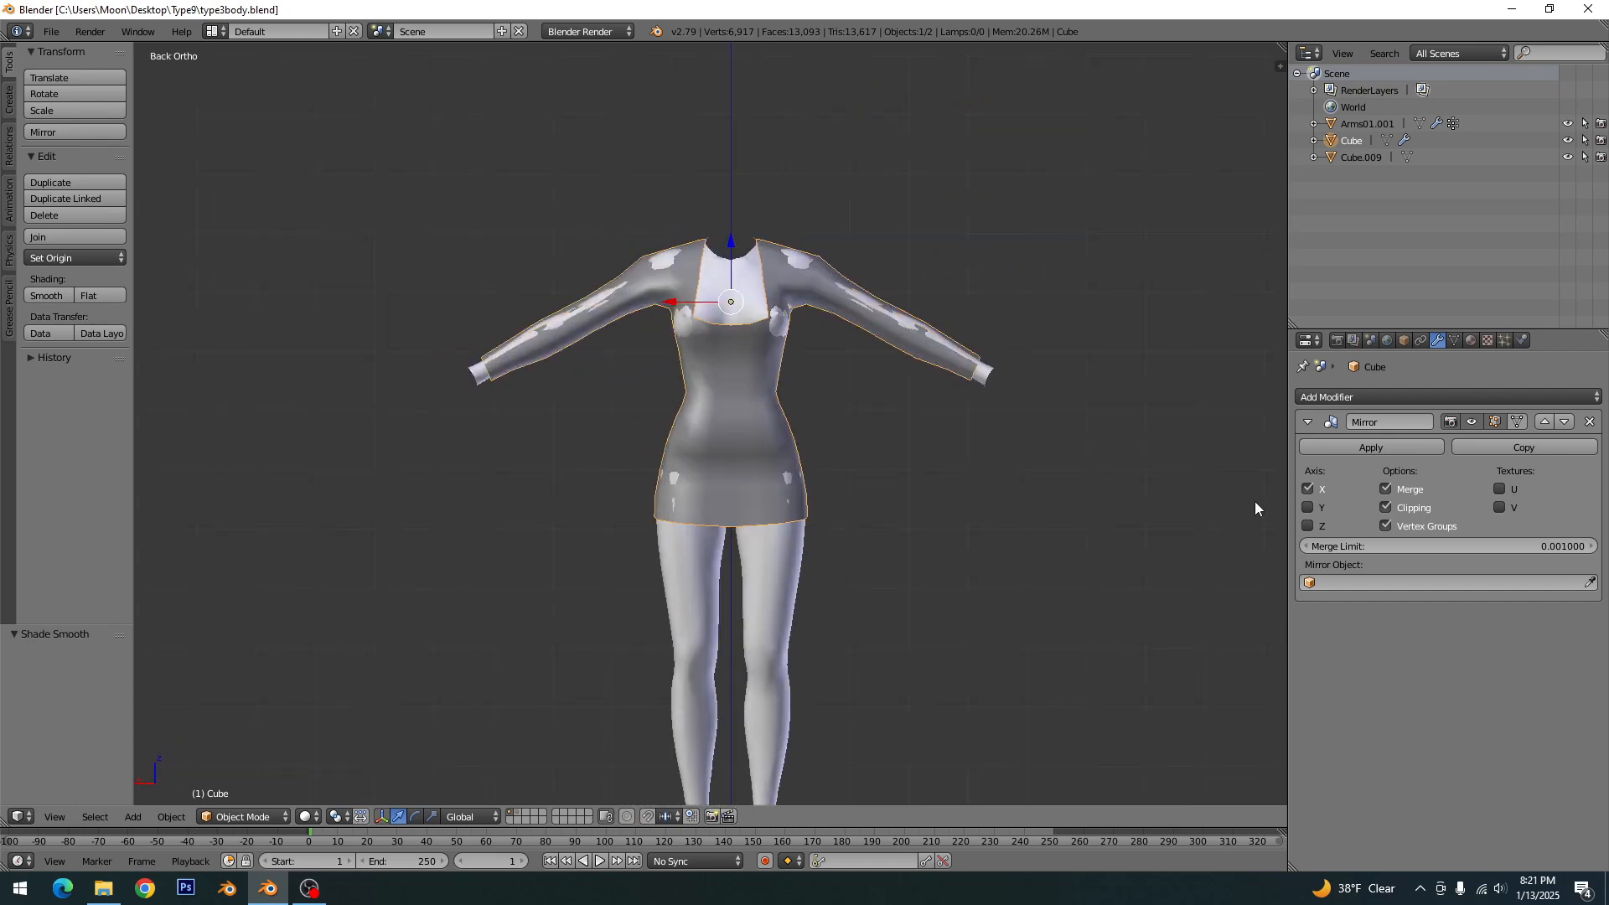
left_click(1409, 449)
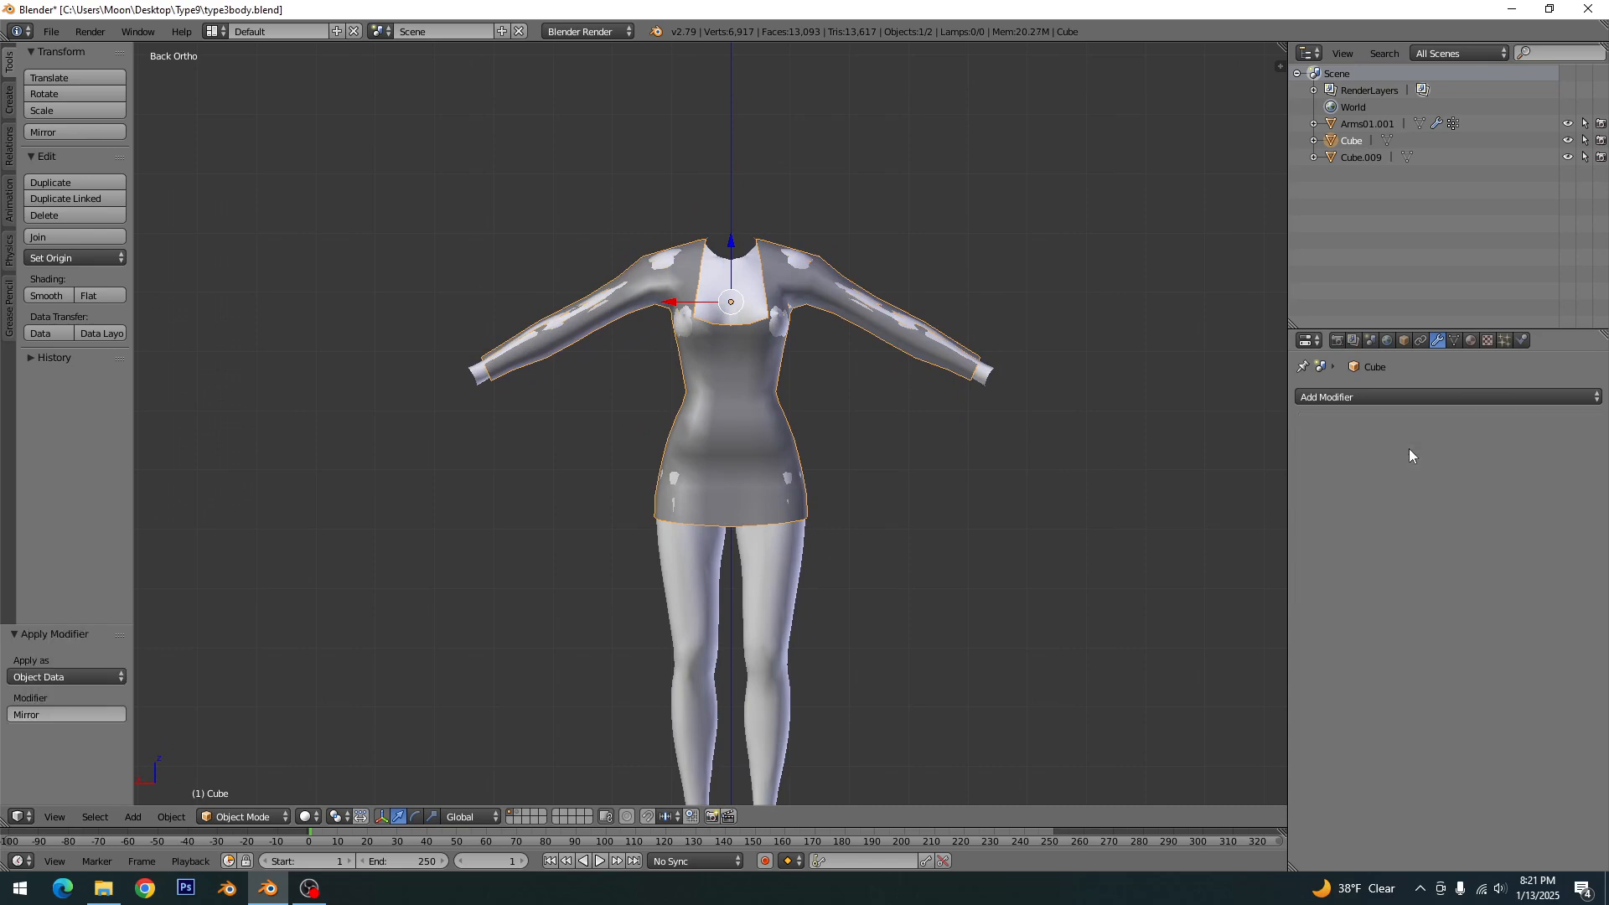
key("ctrl+s")
left_click(936, 450)
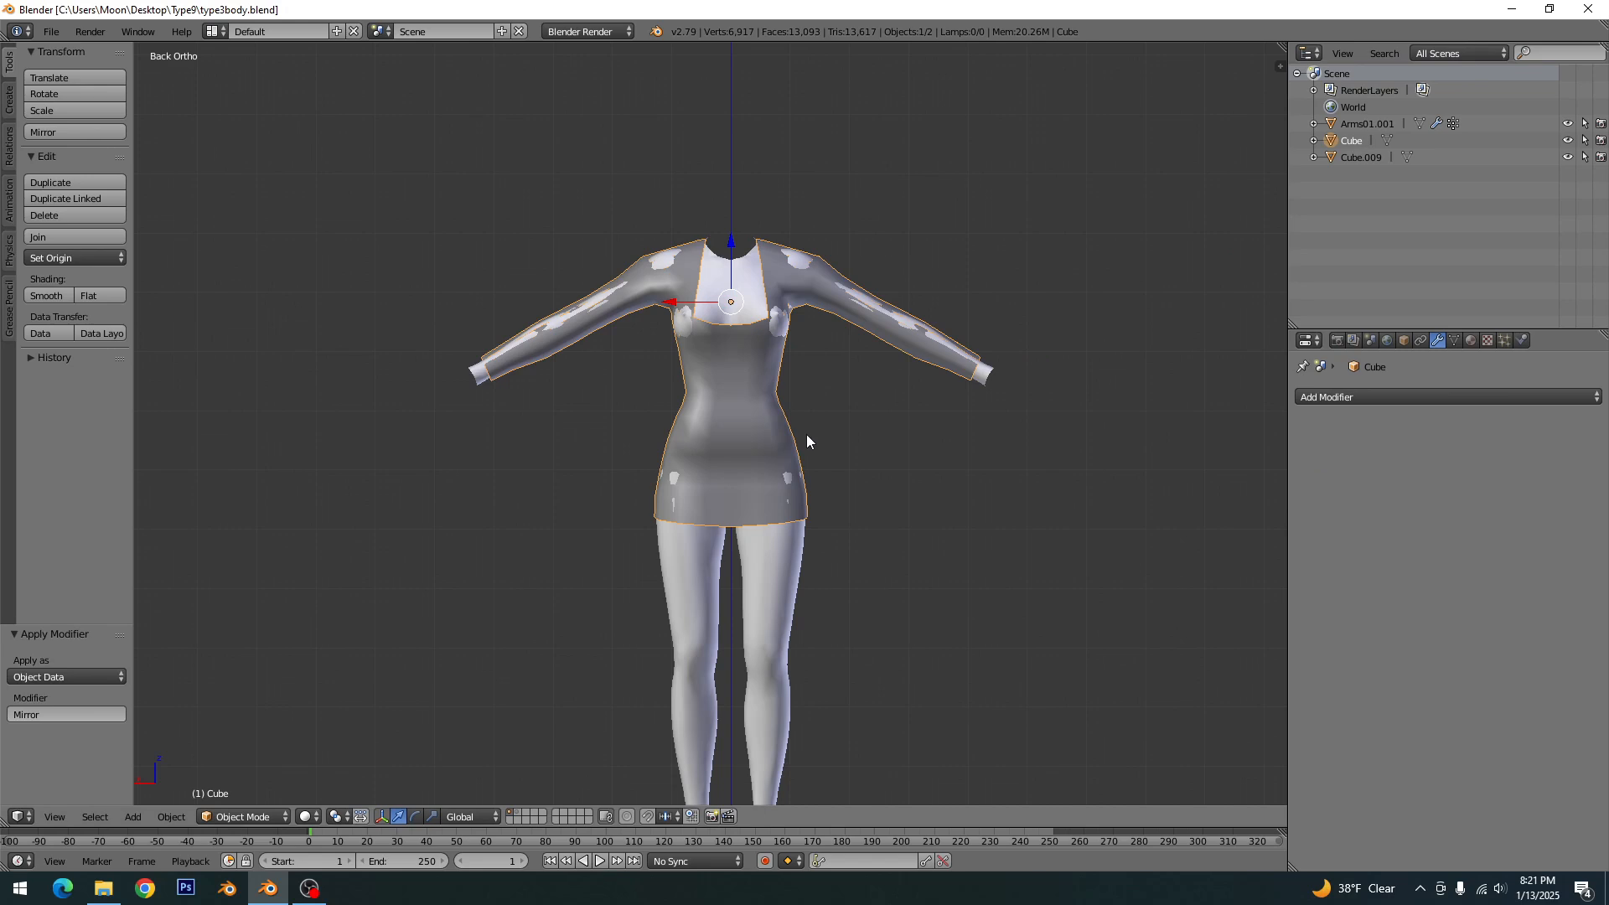
- Add a Shrinkwrap modifier to the dress and pick the body mesh Arms01.001 as its target
left_click(1309, 401)
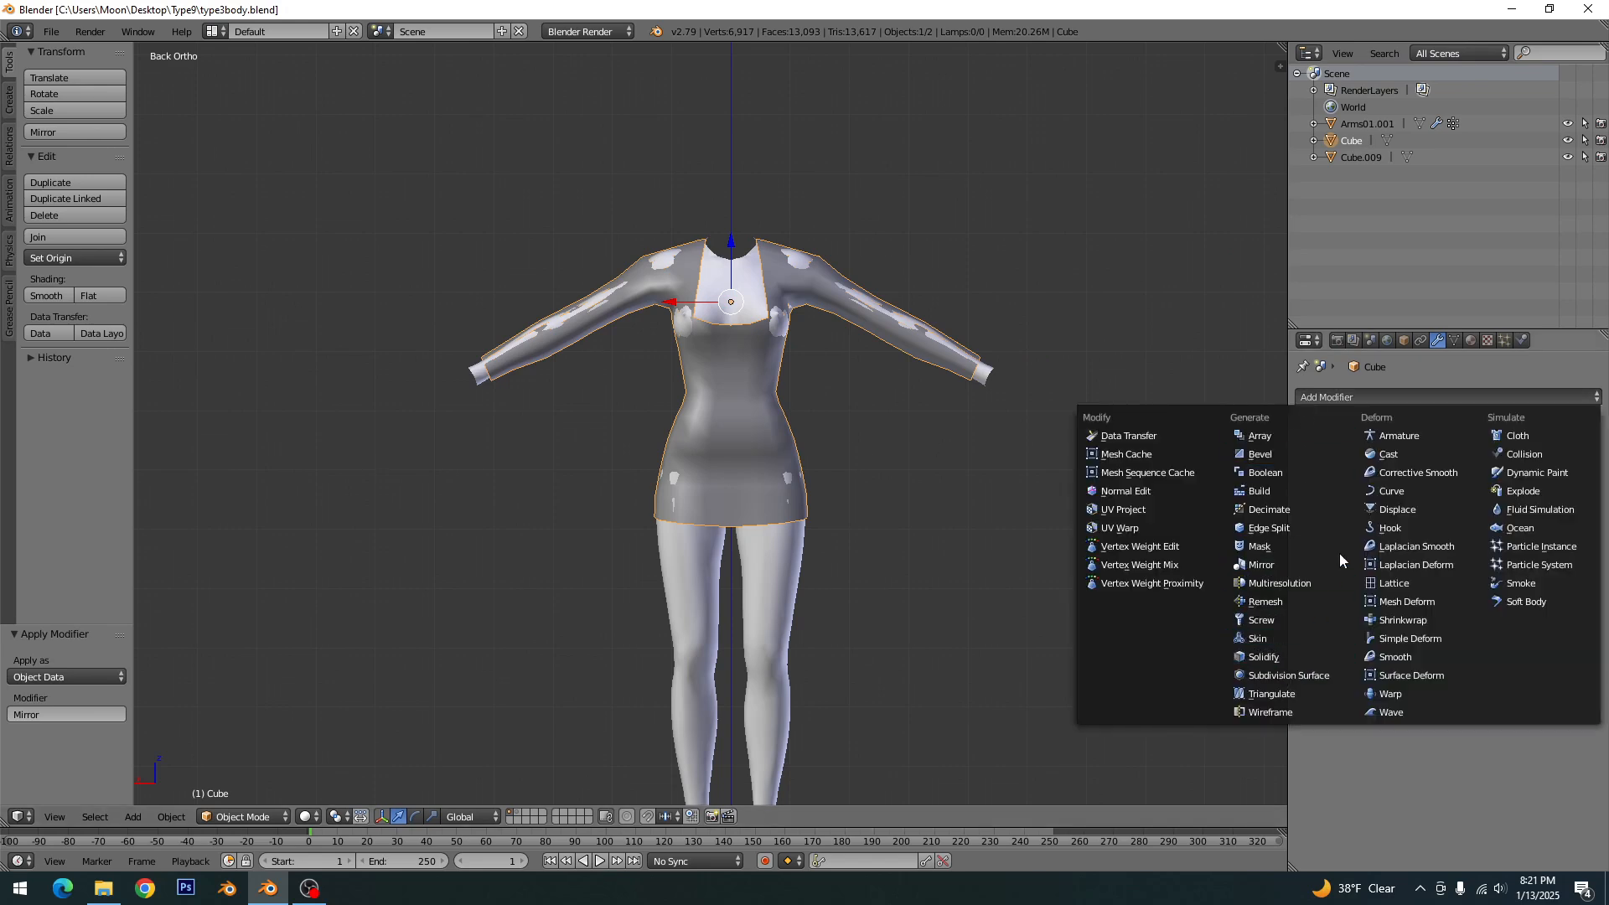
left_click(1403, 620)
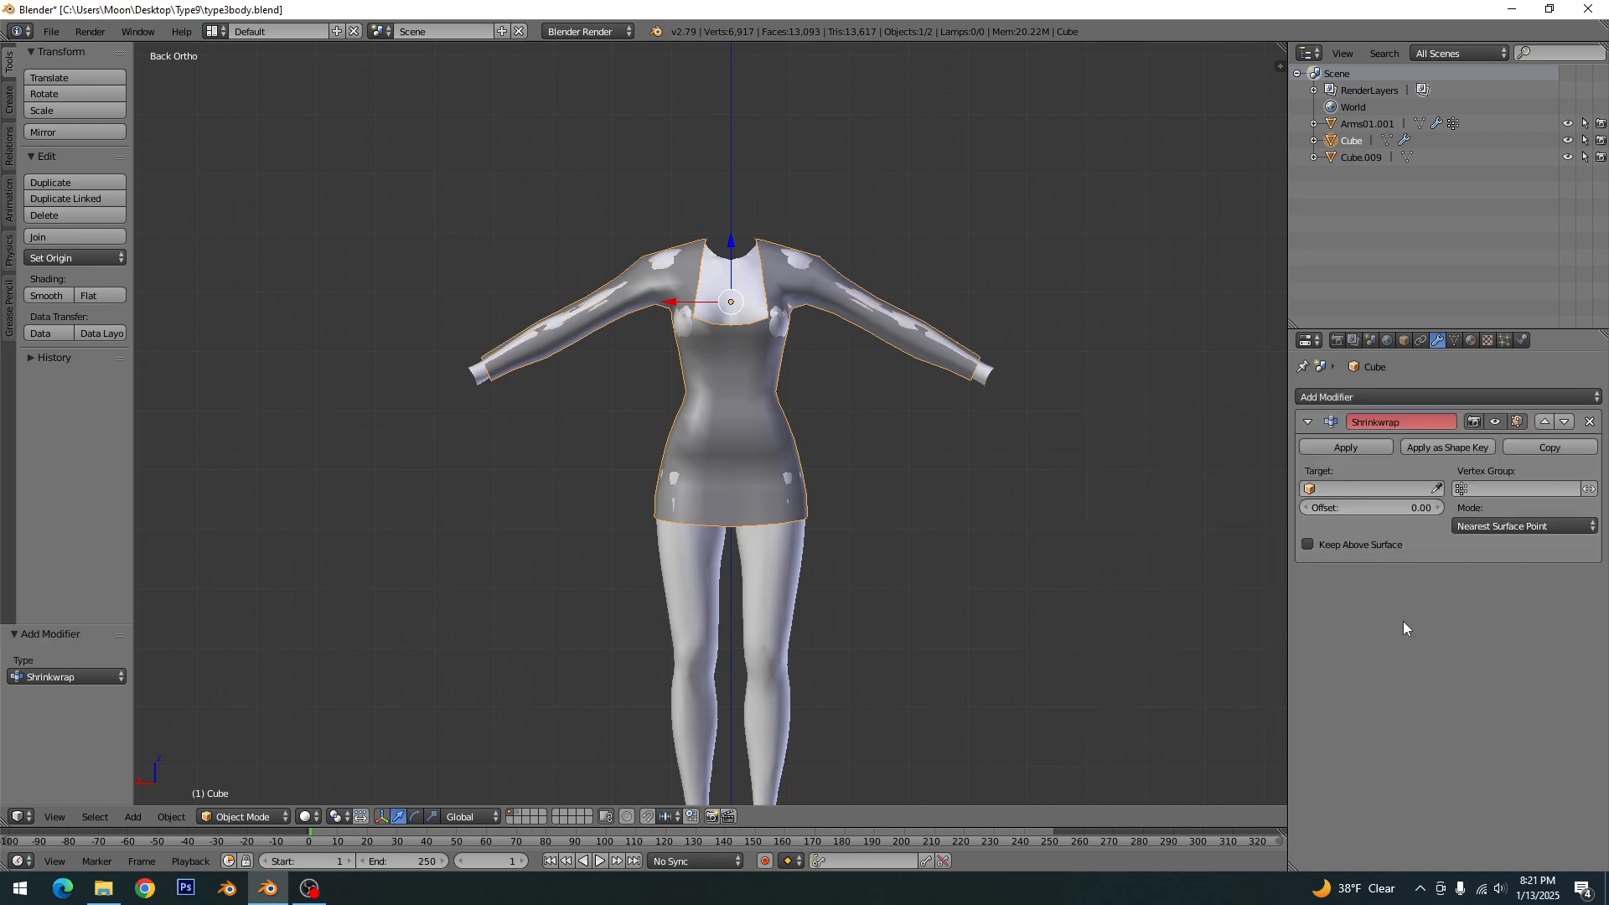
left_click(1436, 489)
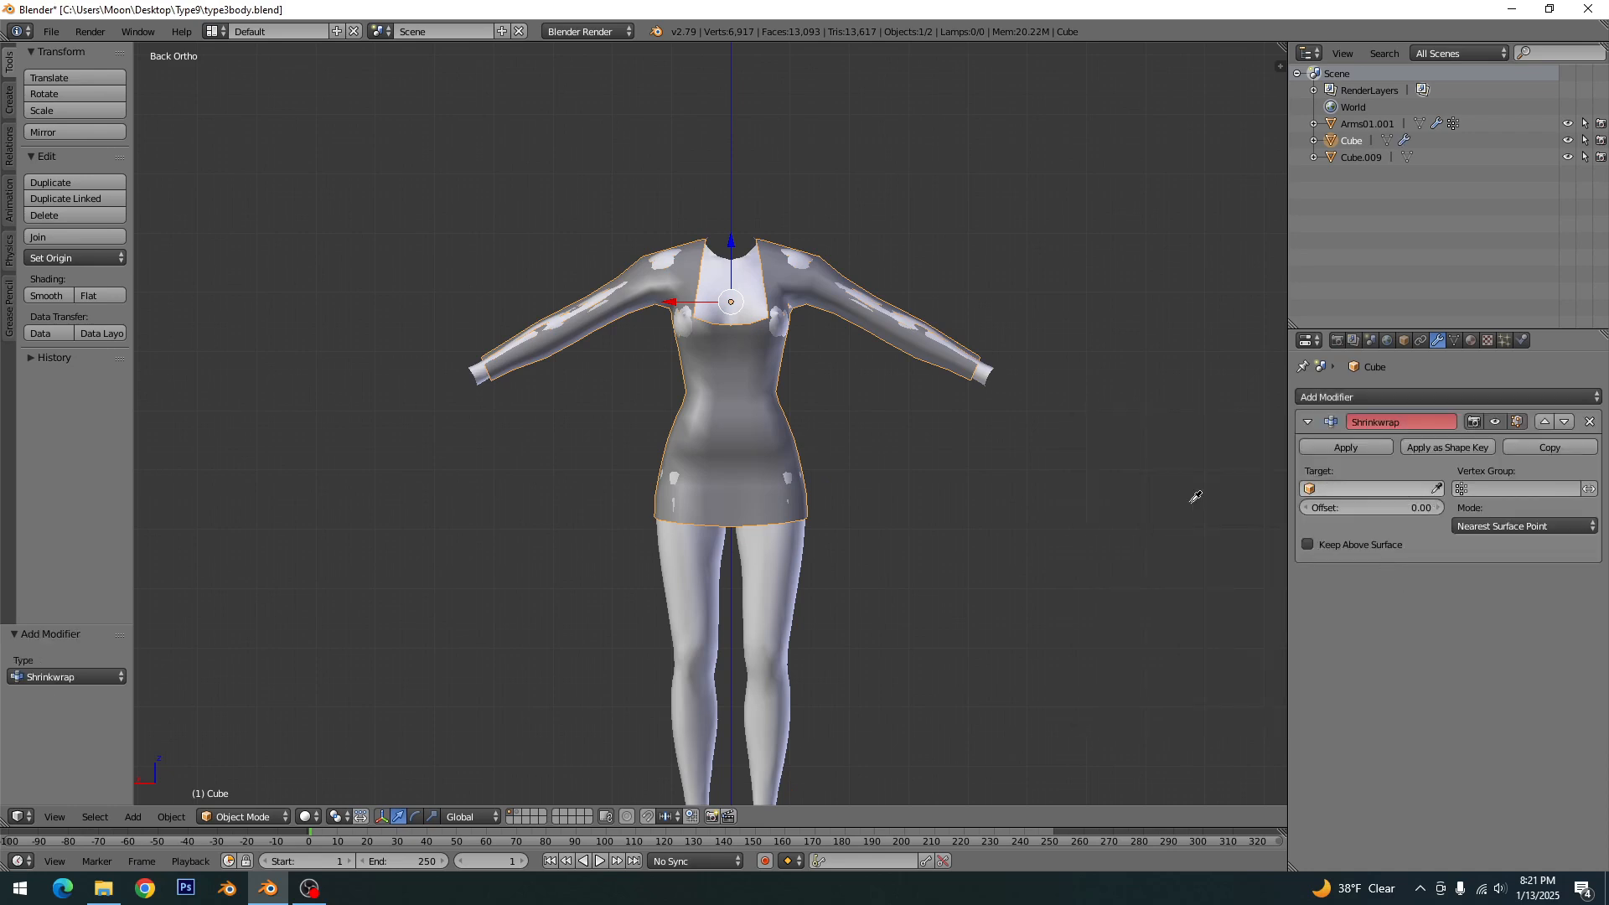
left_click(788, 577)
middle_click_drag(786, 579, 873, 560)
scroll(838, 470, "up", 4)
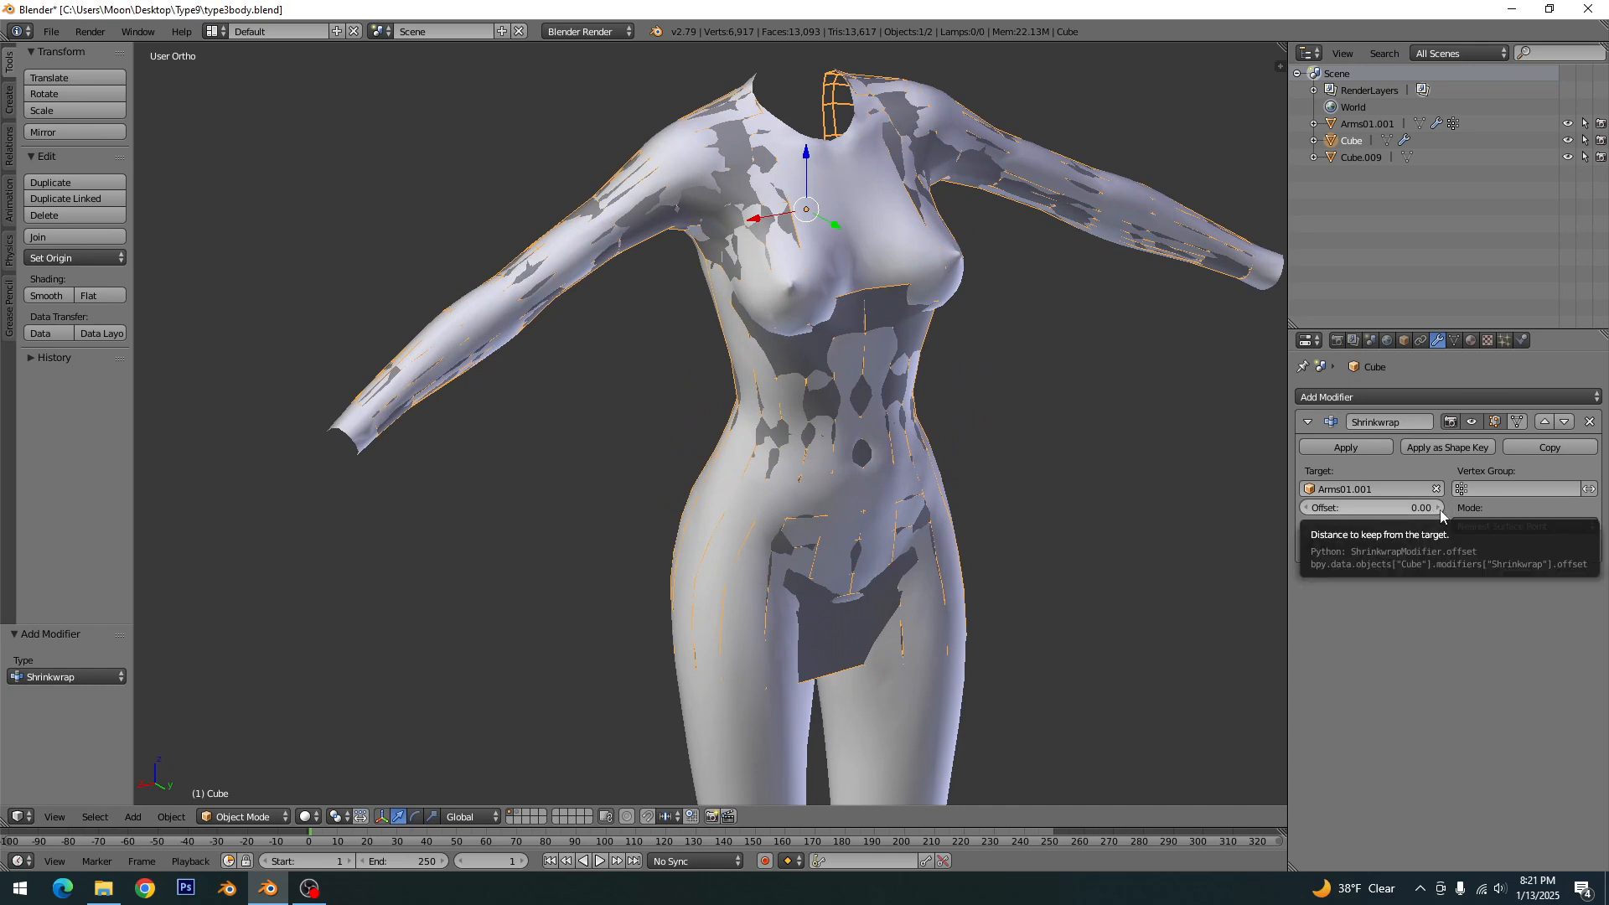
- Set the dress's Shrinkwrap offset to 0.50
left_click(1439, 508)
left_click(1440, 507)
left_click(1439, 507)
left_click(1434, 509)
left_click(1434, 509)
left_click(1434, 509)
left_click(1434, 509)
left_click(1434, 510)
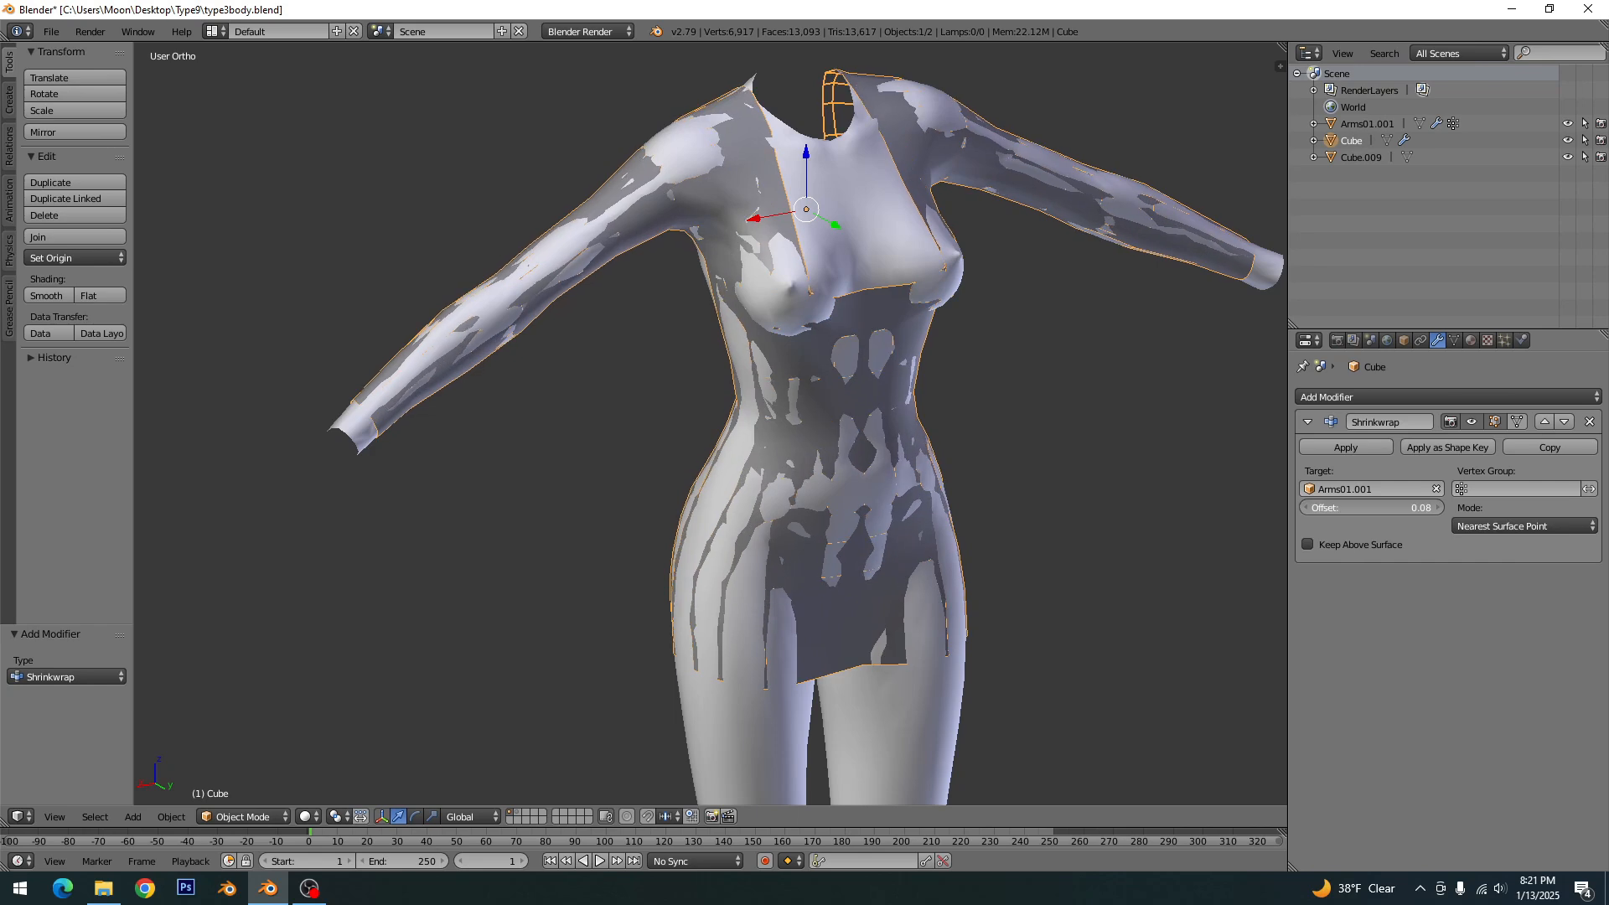
left_click(1433, 510)
left_click(1434, 509)
left_click(1434, 510)
left_click_drag(1324, 508, 1385, 509)
middle_click_drag(909, 394, 1174, 481)
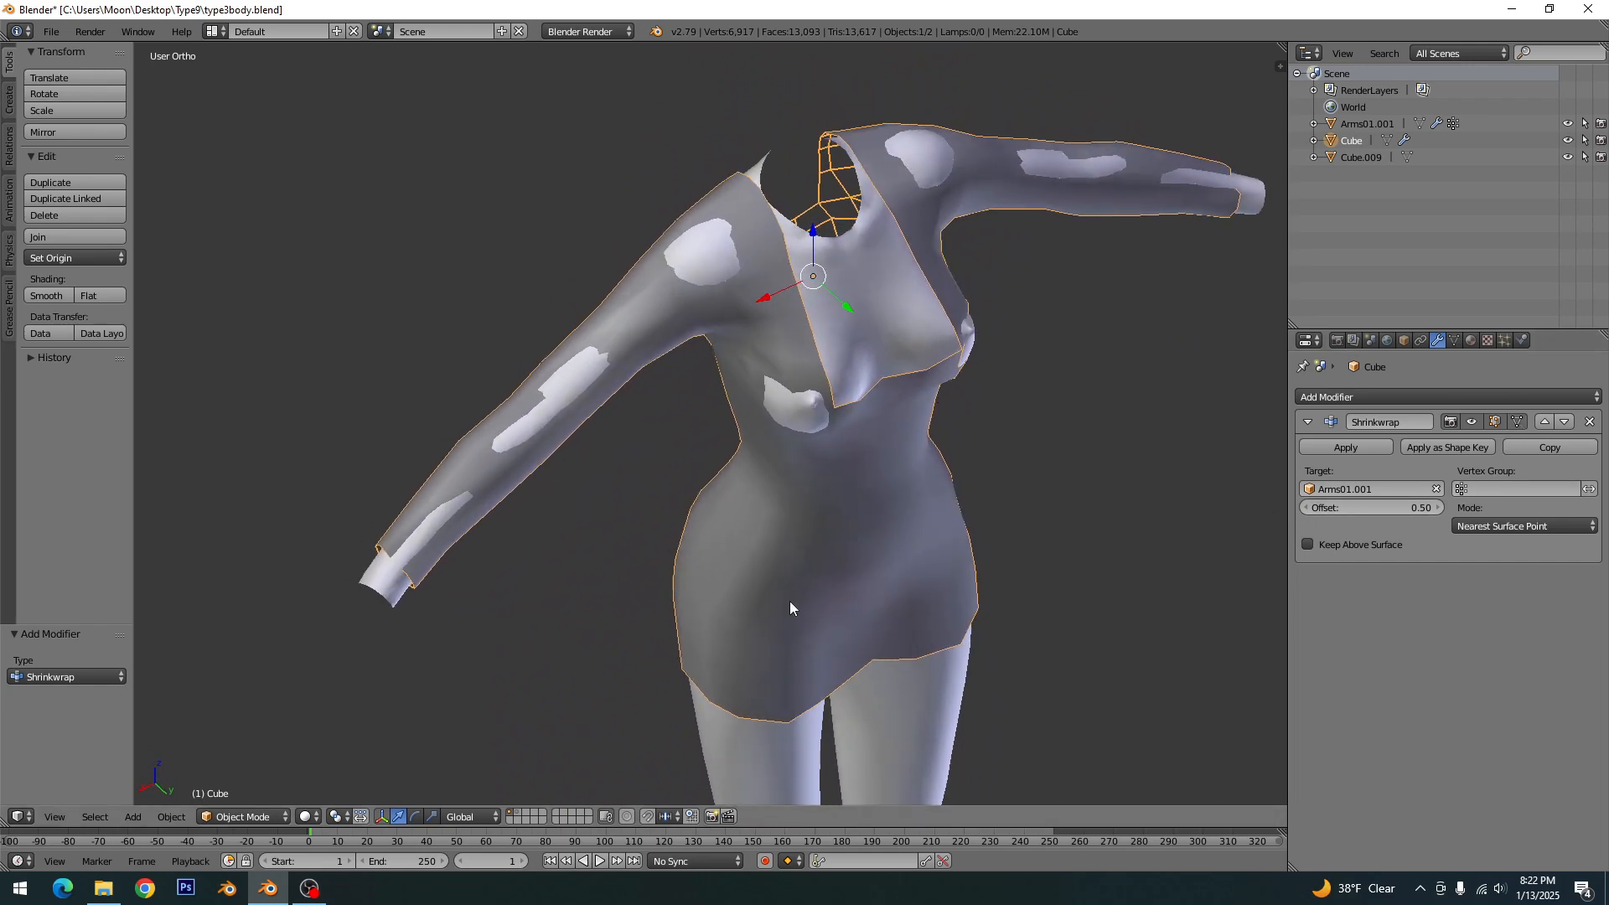
- Enter edit mode on the dress and pull out the upper-sleeve vertices where the arm pokes through
key("Tab")
middle_click_drag(789, 601, 812, 537)
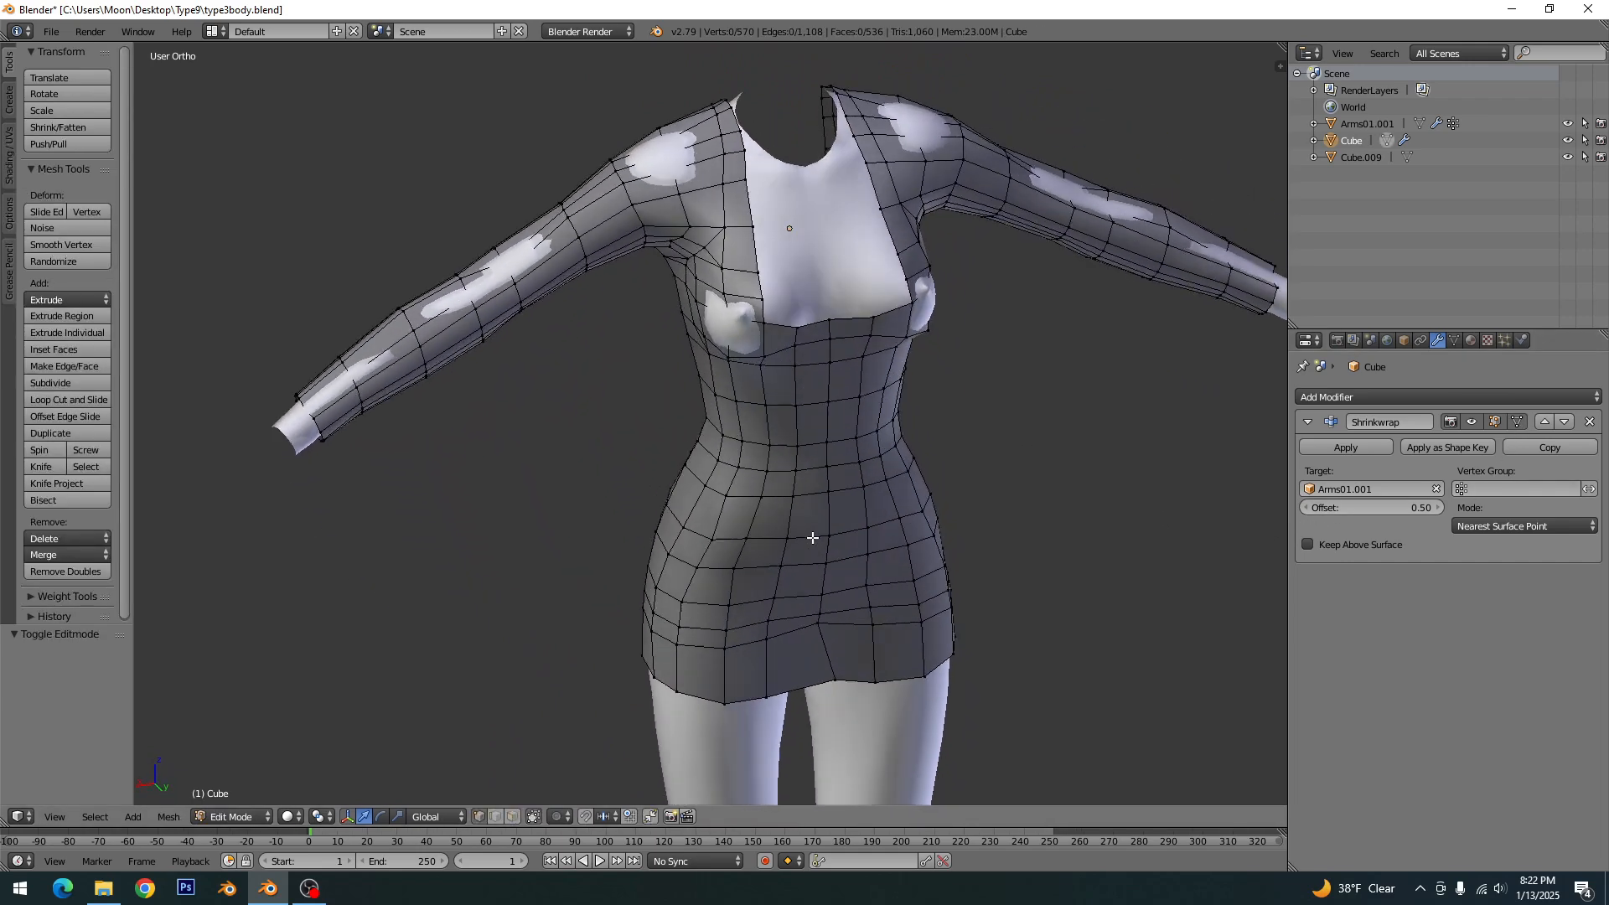
left_click(1519, 421)
left_click(1520, 420)
middle_click_drag(564, 417, 611, 531)
scroll(548, 501, "up", 4)
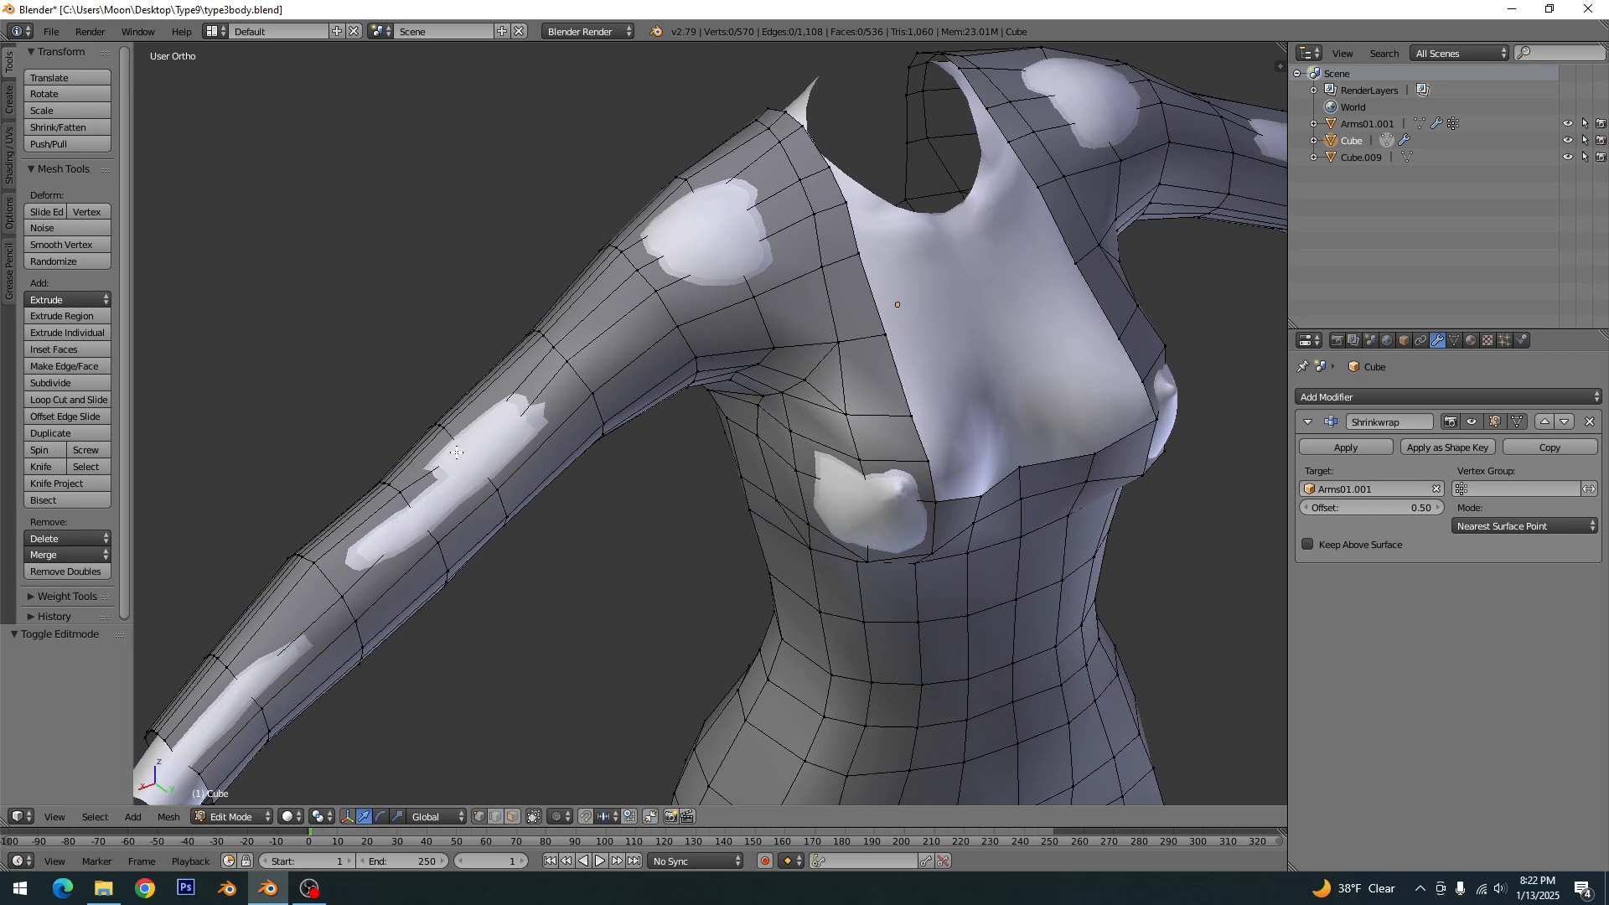
left_click_drag(468, 404, 461, 396)
left_click_drag(474, 460, 417, 466)
- Pull the forearm and wrist vertices of the same sleeve outward over the exposed skin, moving one about 0.4 along Y, and clear the selection
middle_click_drag(284, 683, 459, 558, "shift")
right_click(407, 553)
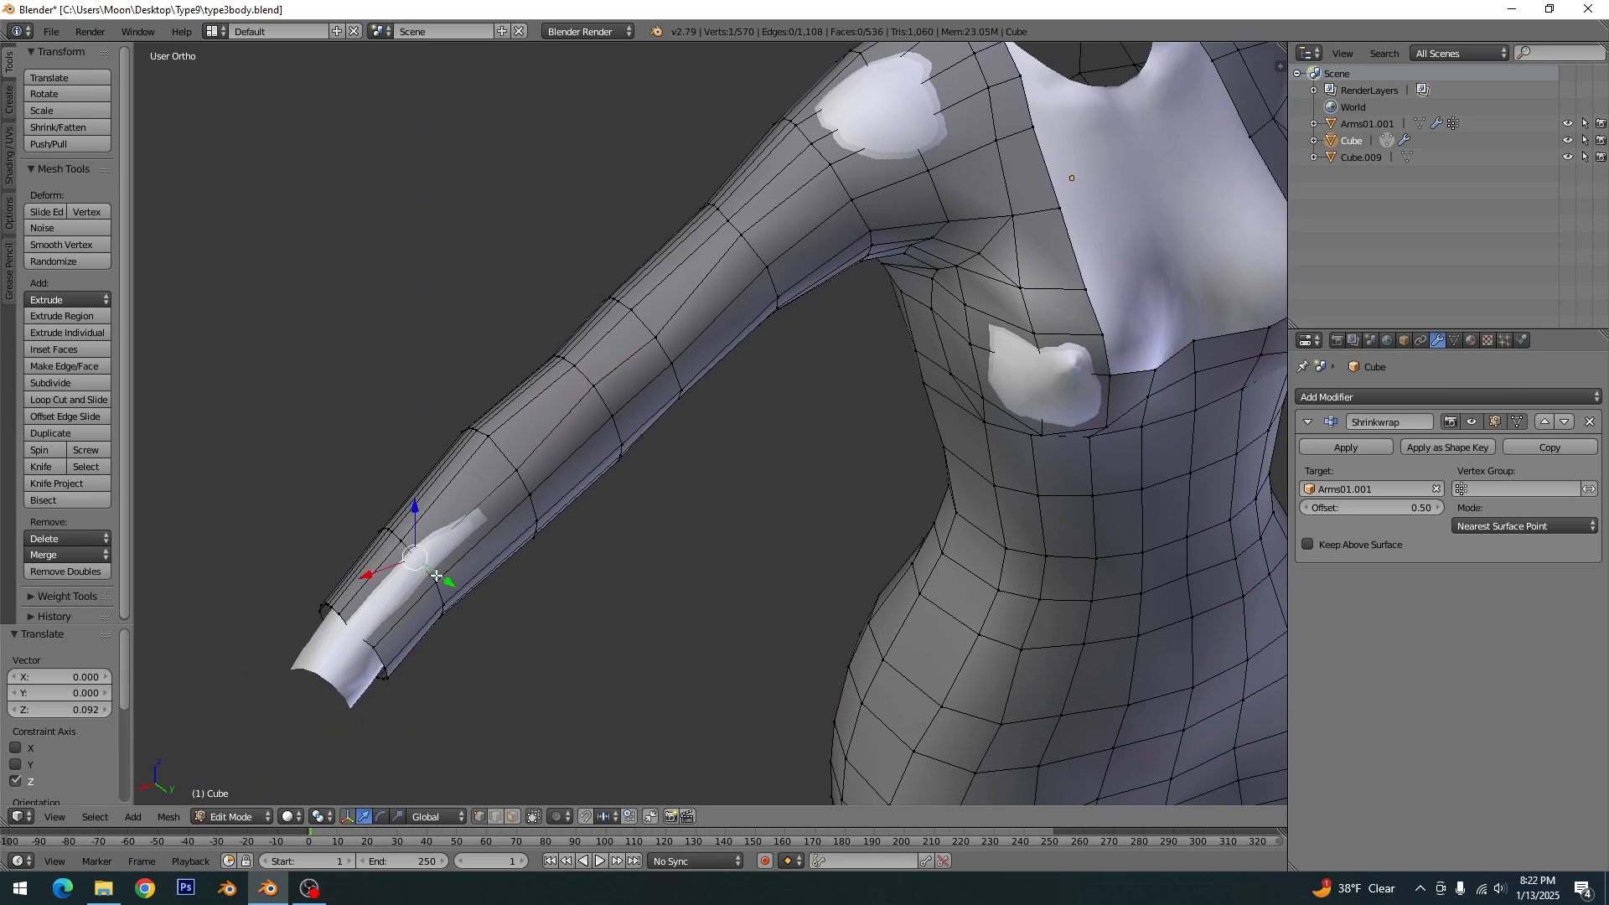
left_click_drag(442, 581, 446, 586)
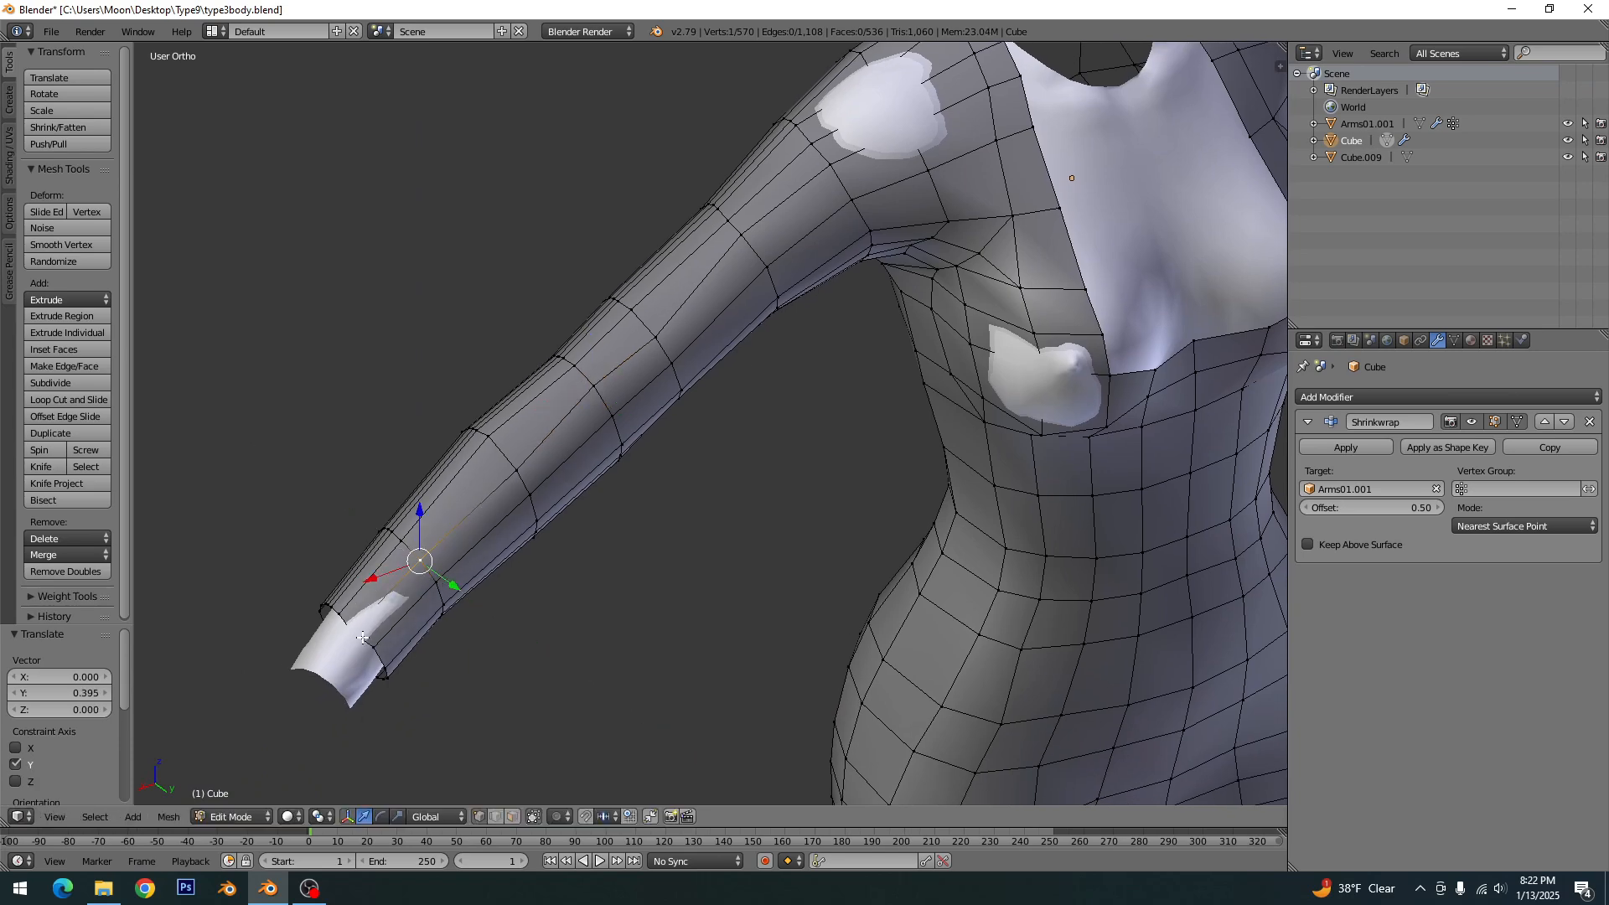
right_click(363, 638)
middle_click_drag(358, 634, 747, 437)
left_click_drag(714, 374, 766, 424)
key("a")
- Raise a dress vertex over the exposed shoulder patch by about 0.58 along Z
scroll(801, 380, "down", 5)
middle_click_drag(1029, 309, 919, 394, "shift")
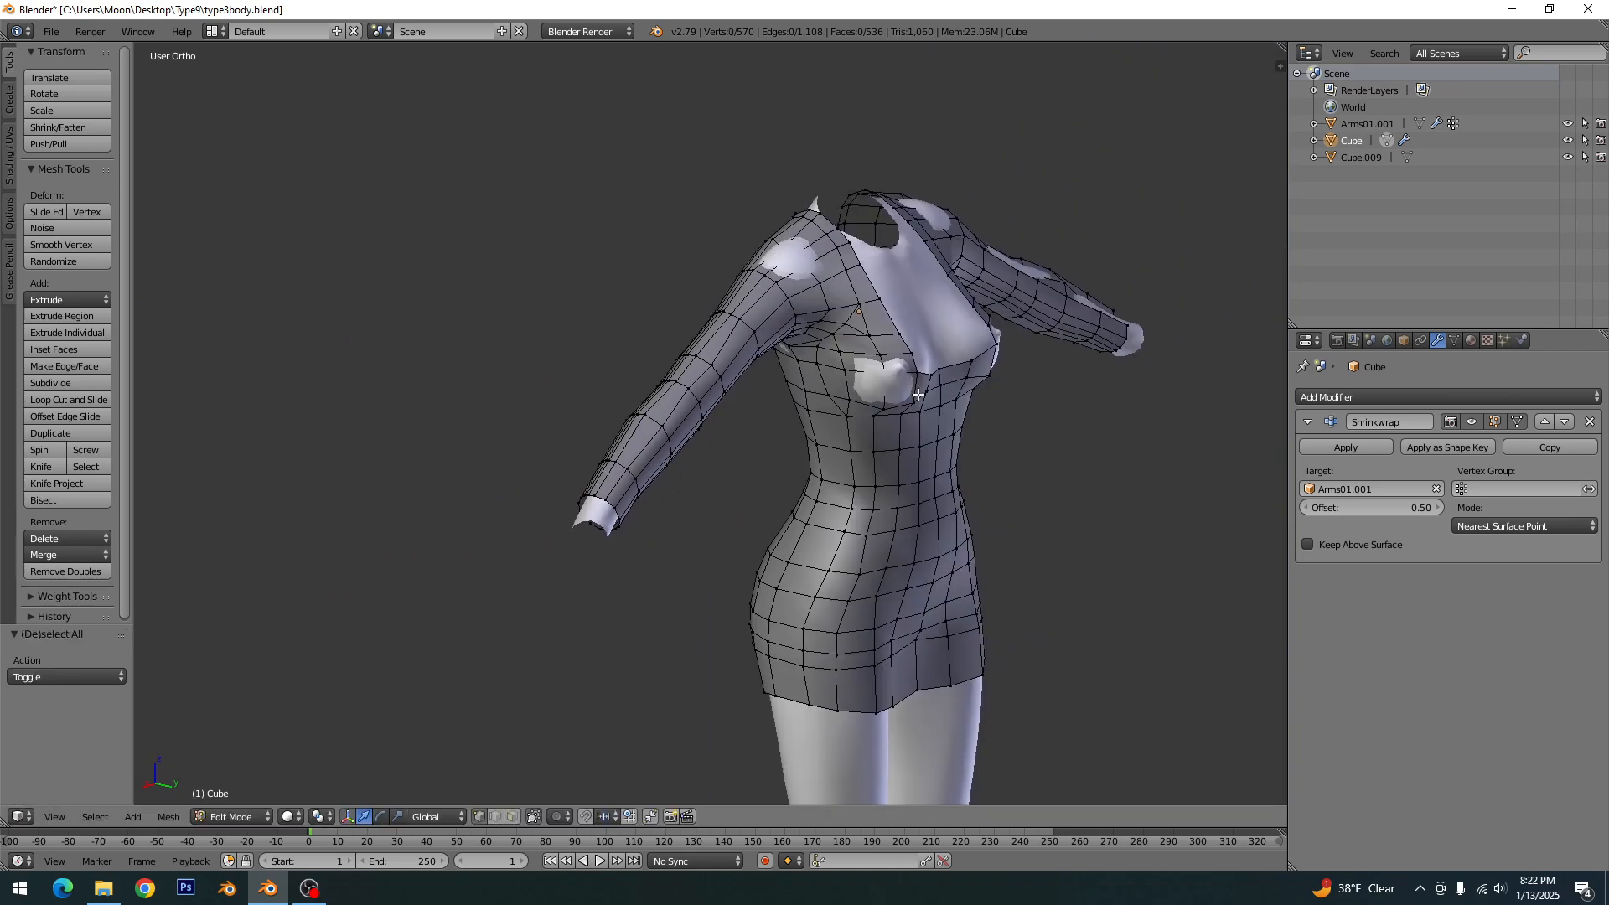
scroll(902, 431, "up", 6)
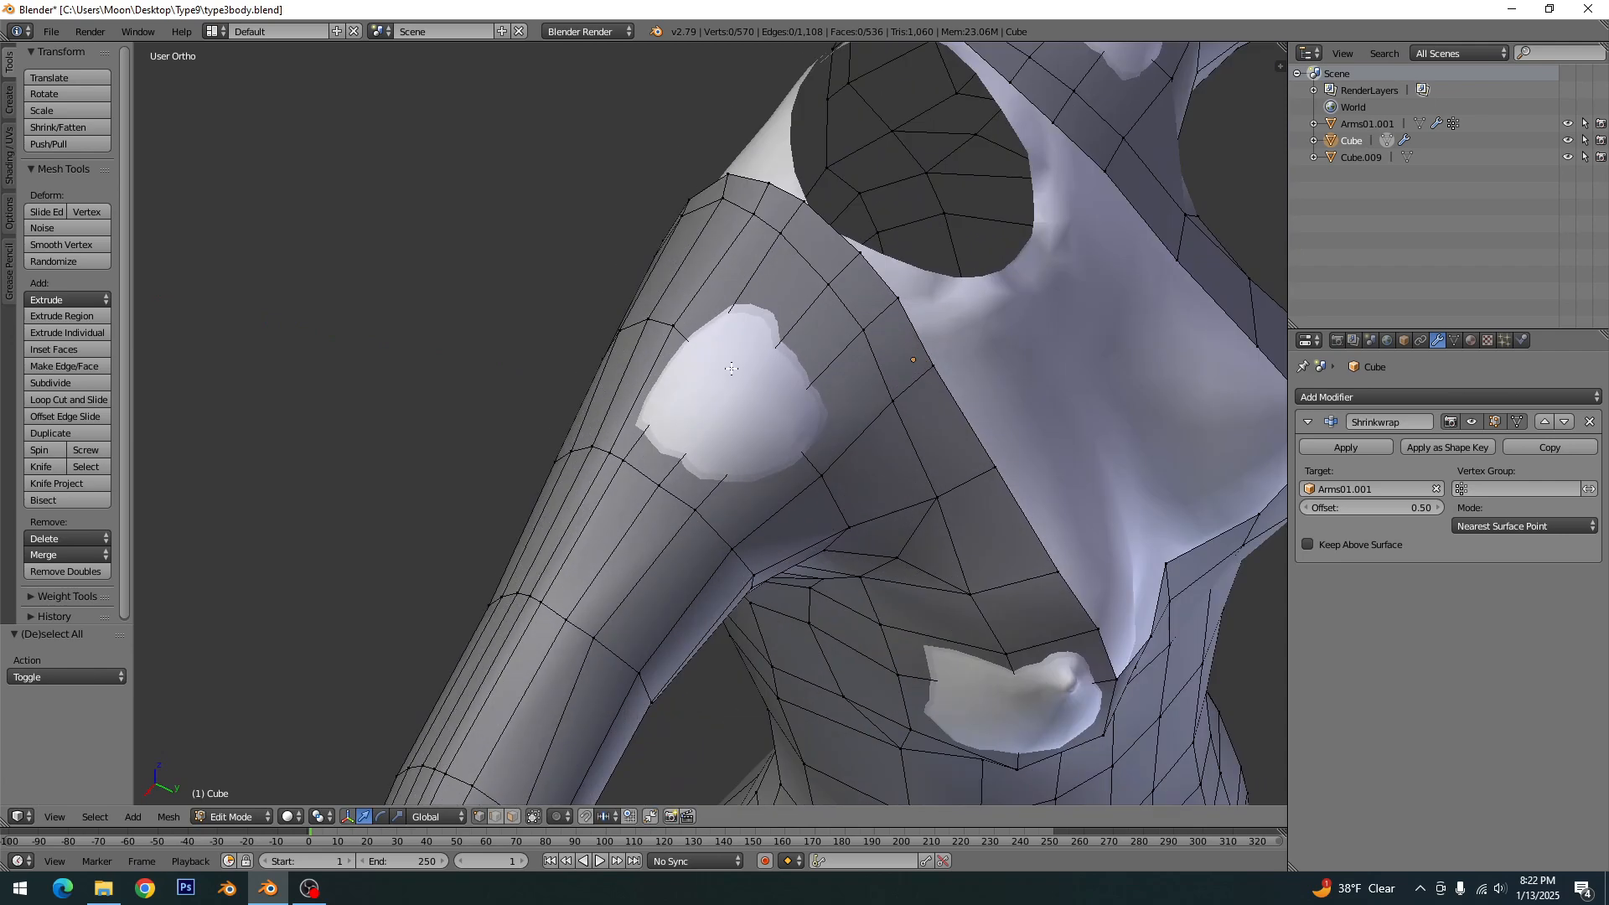
right_click(731, 368)
scroll(729, 429, "up", 1)
middle_click_drag(727, 422, 710, 377)
key("g")
key("z")
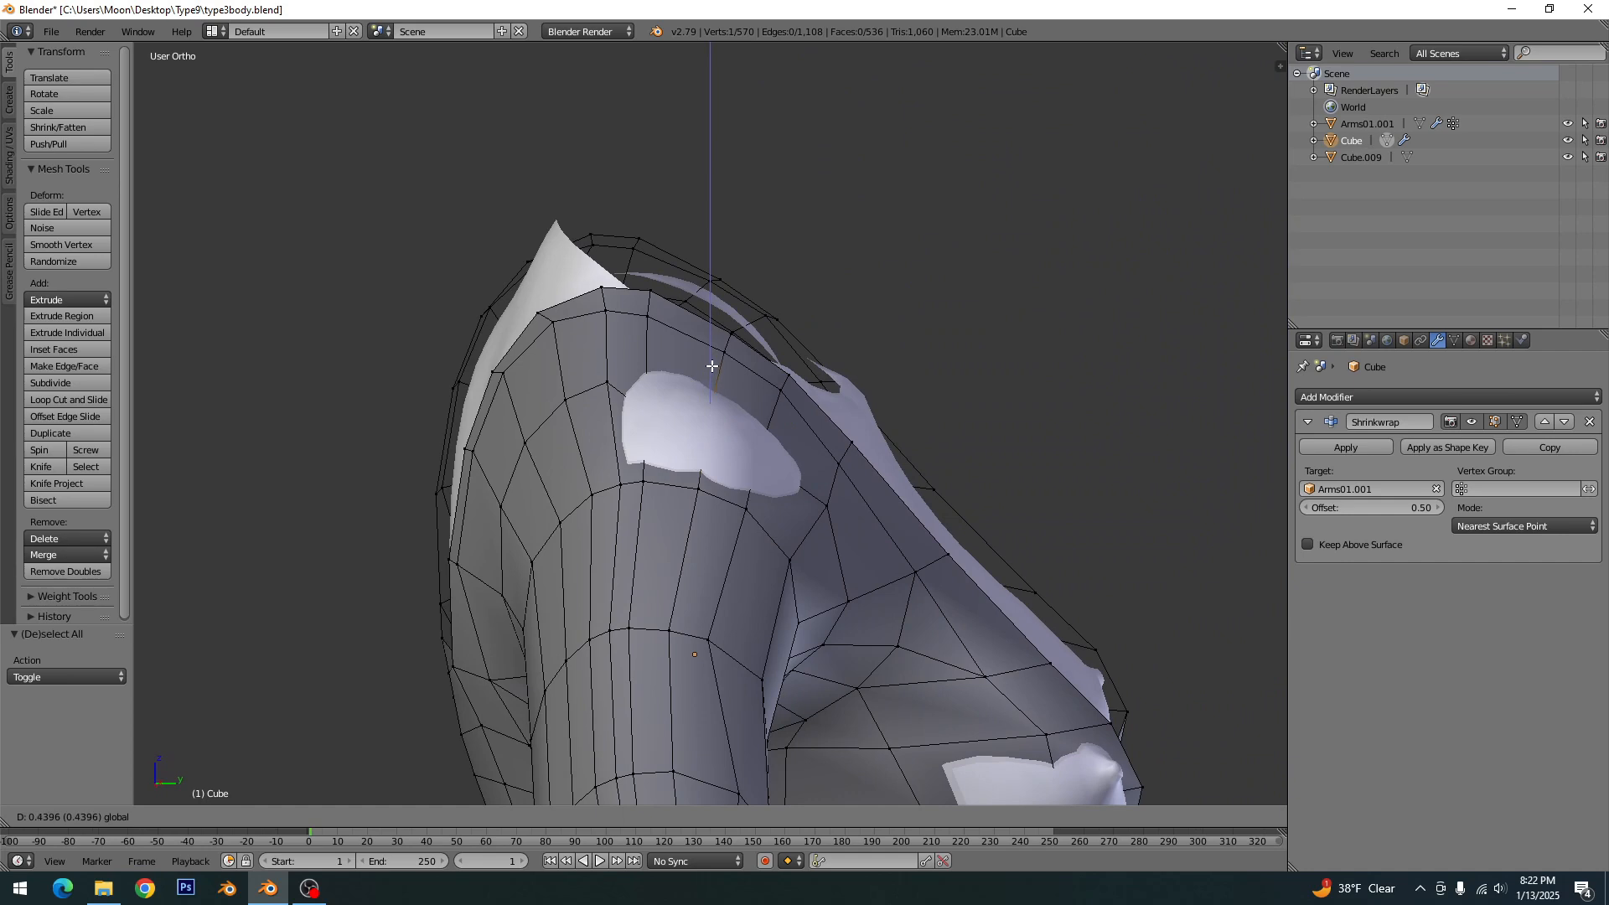
left_click(713, 361)
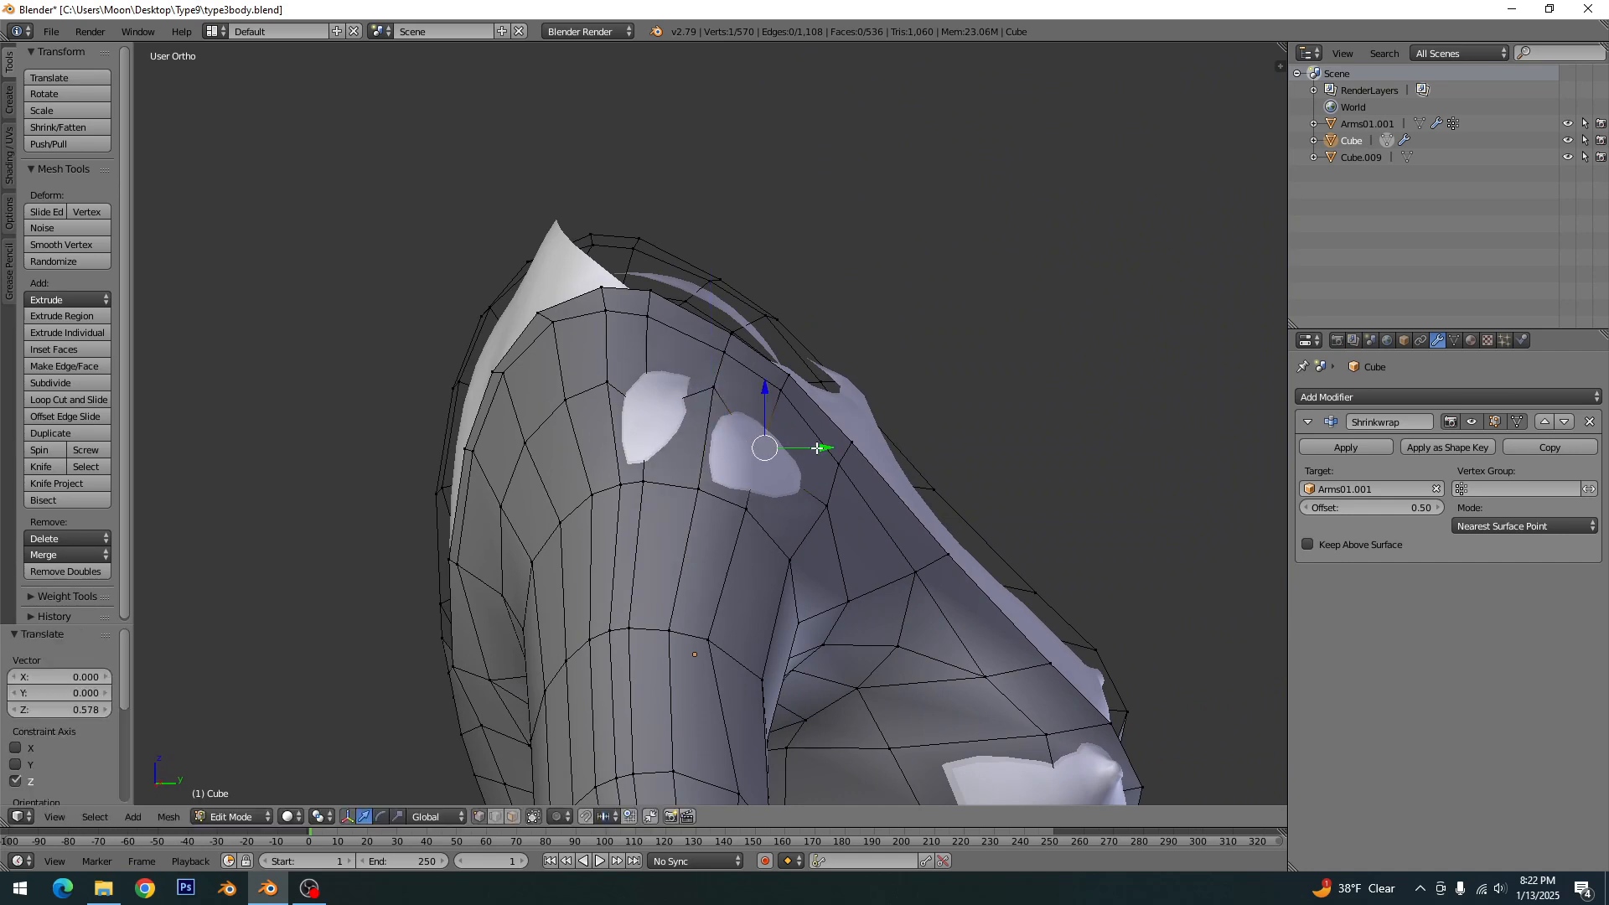
- Shift the front shoulder vertex about 0.27 along Y, adjust its neighbours to cover the remaining shoulder patches, and clear the selection
left_click_drag(817, 448, 827, 449)
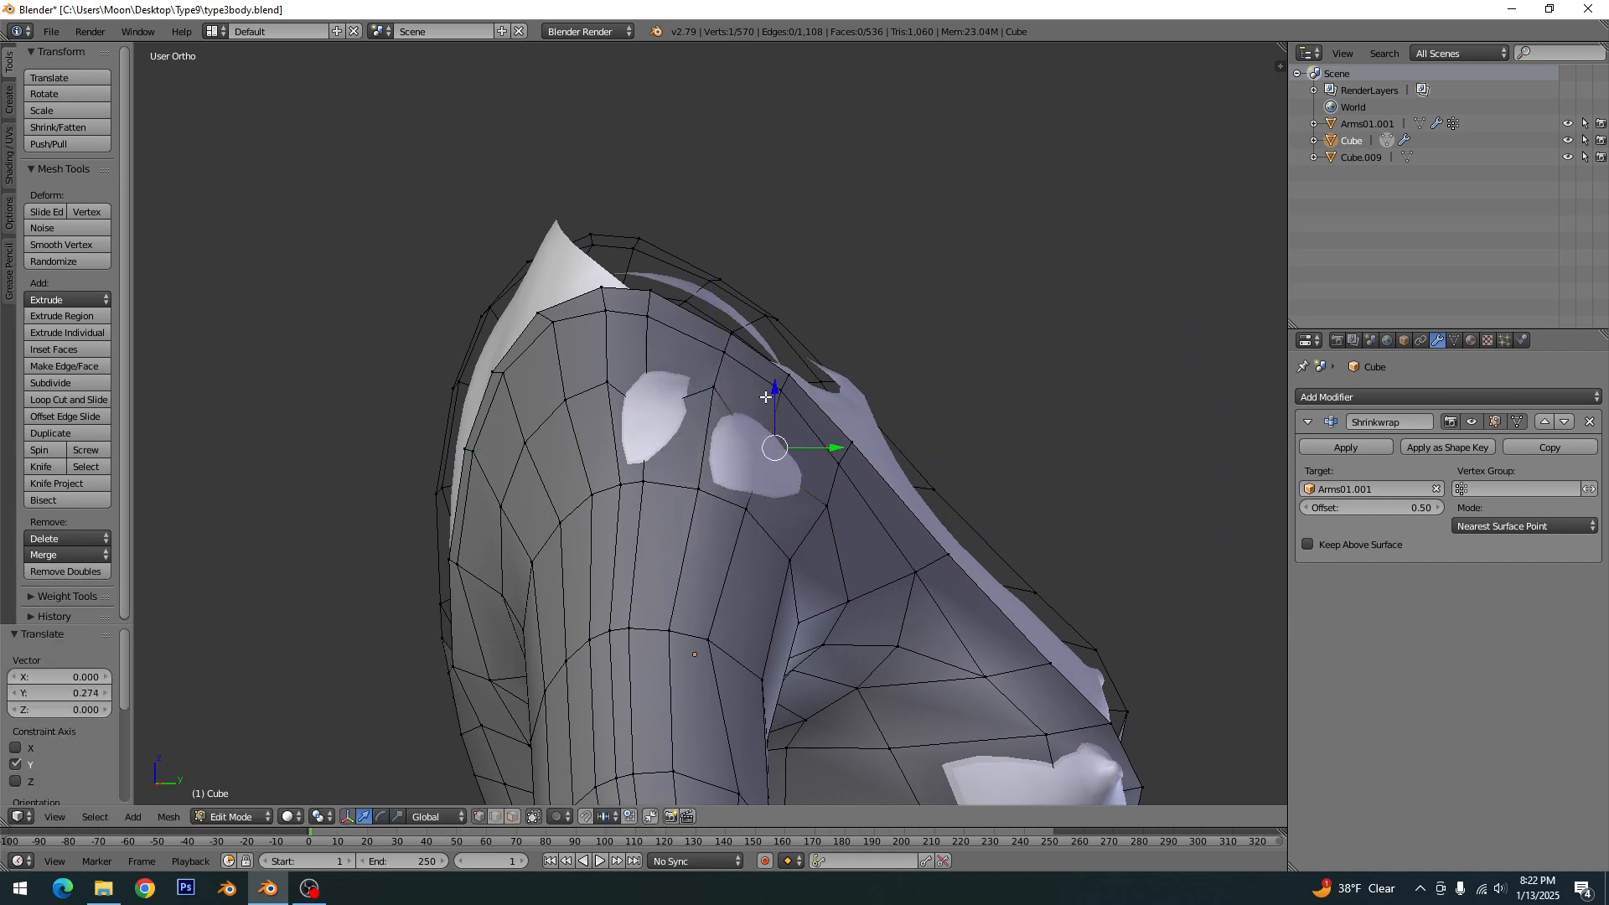
left_click_drag(765, 396, 700, 421)
left_click_drag(649, 357, 646, 346)
key("a")
scroll(749, 491, "down", 3)
middle_click_drag(751, 491, 547, 469)
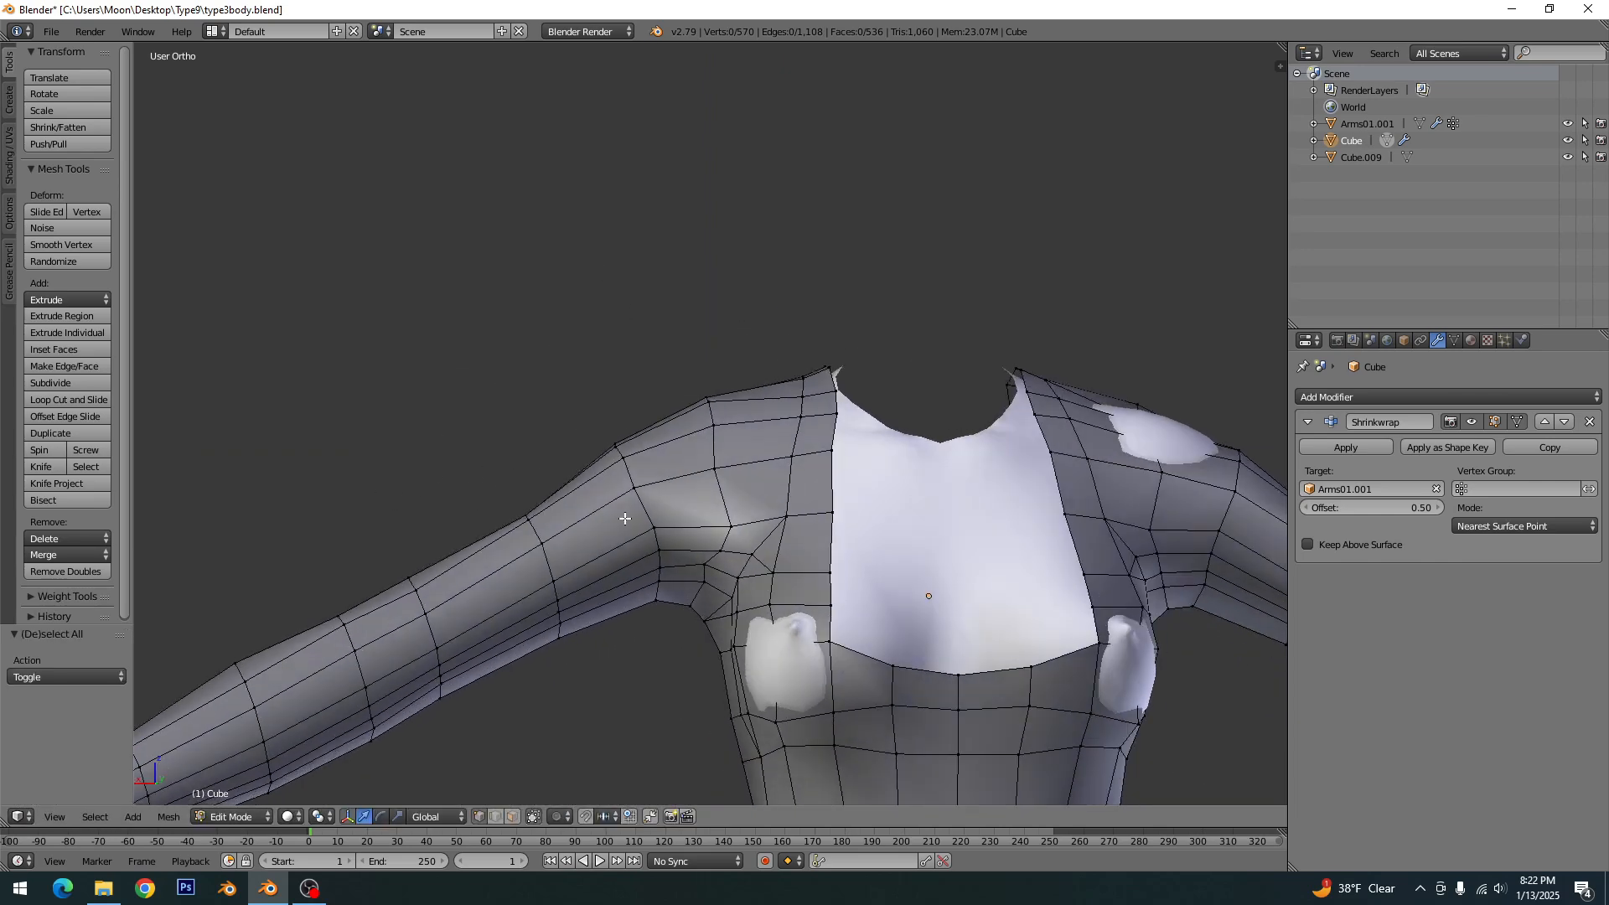
middle_click_drag(624, 519, 890, 601)
middle_click_drag(737, 540, 812, 441)
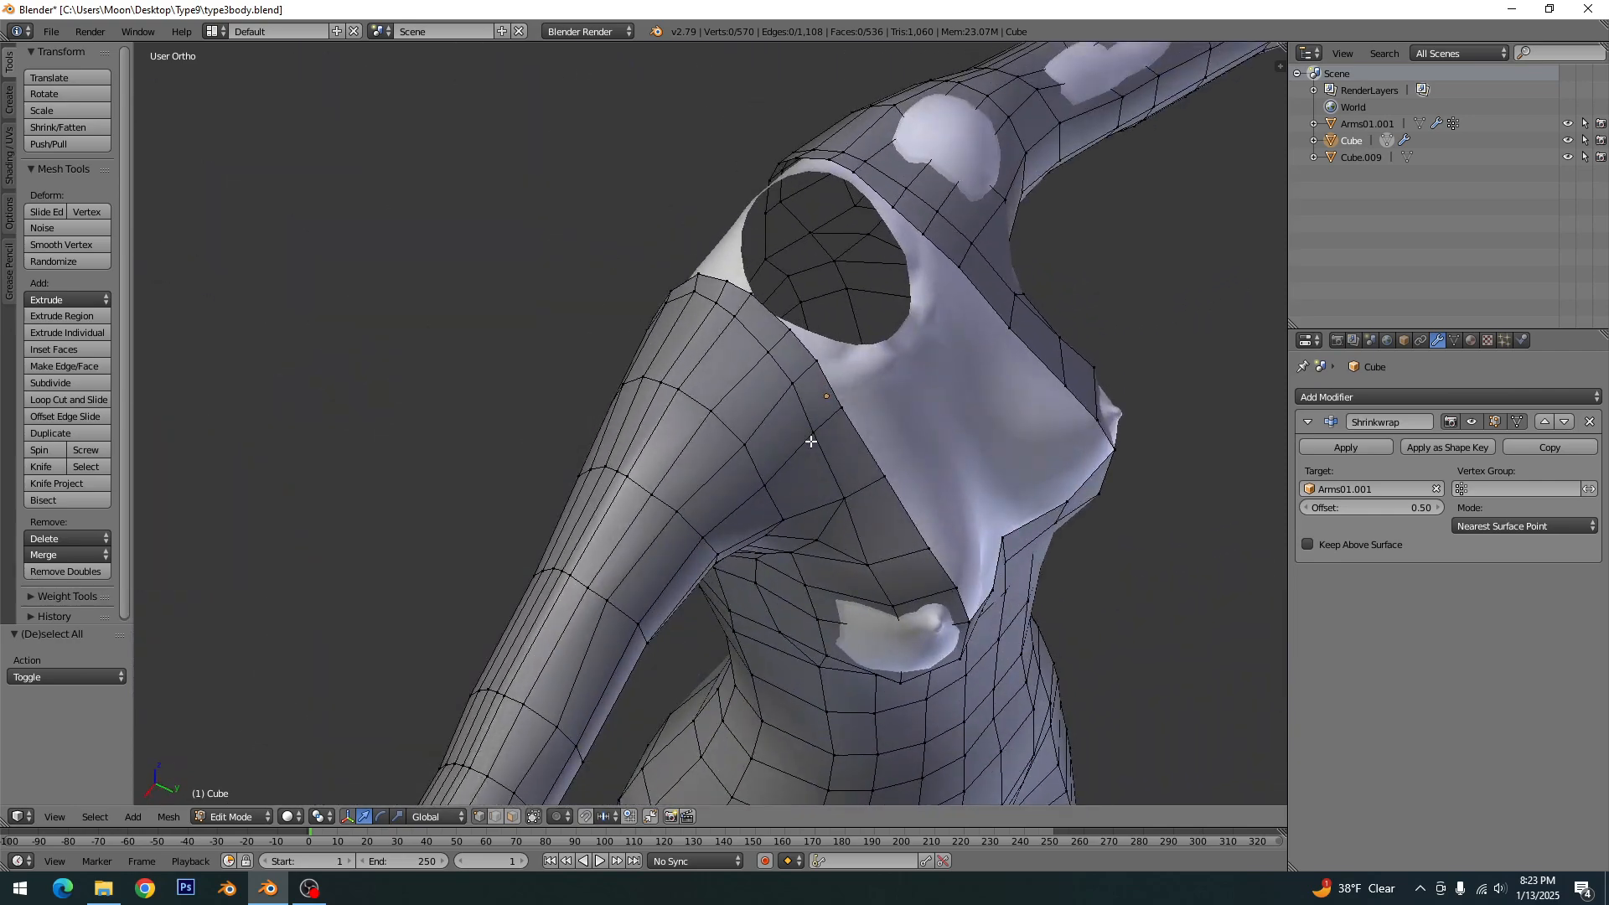
- Pull the dress vertex over the exposed breast outward, including about 0.25 along X, then clear the selection and save the file
middle_click_drag(903, 625, 826, 465, "shift")
scroll(844, 487, "up", 3)
right_click(885, 511)
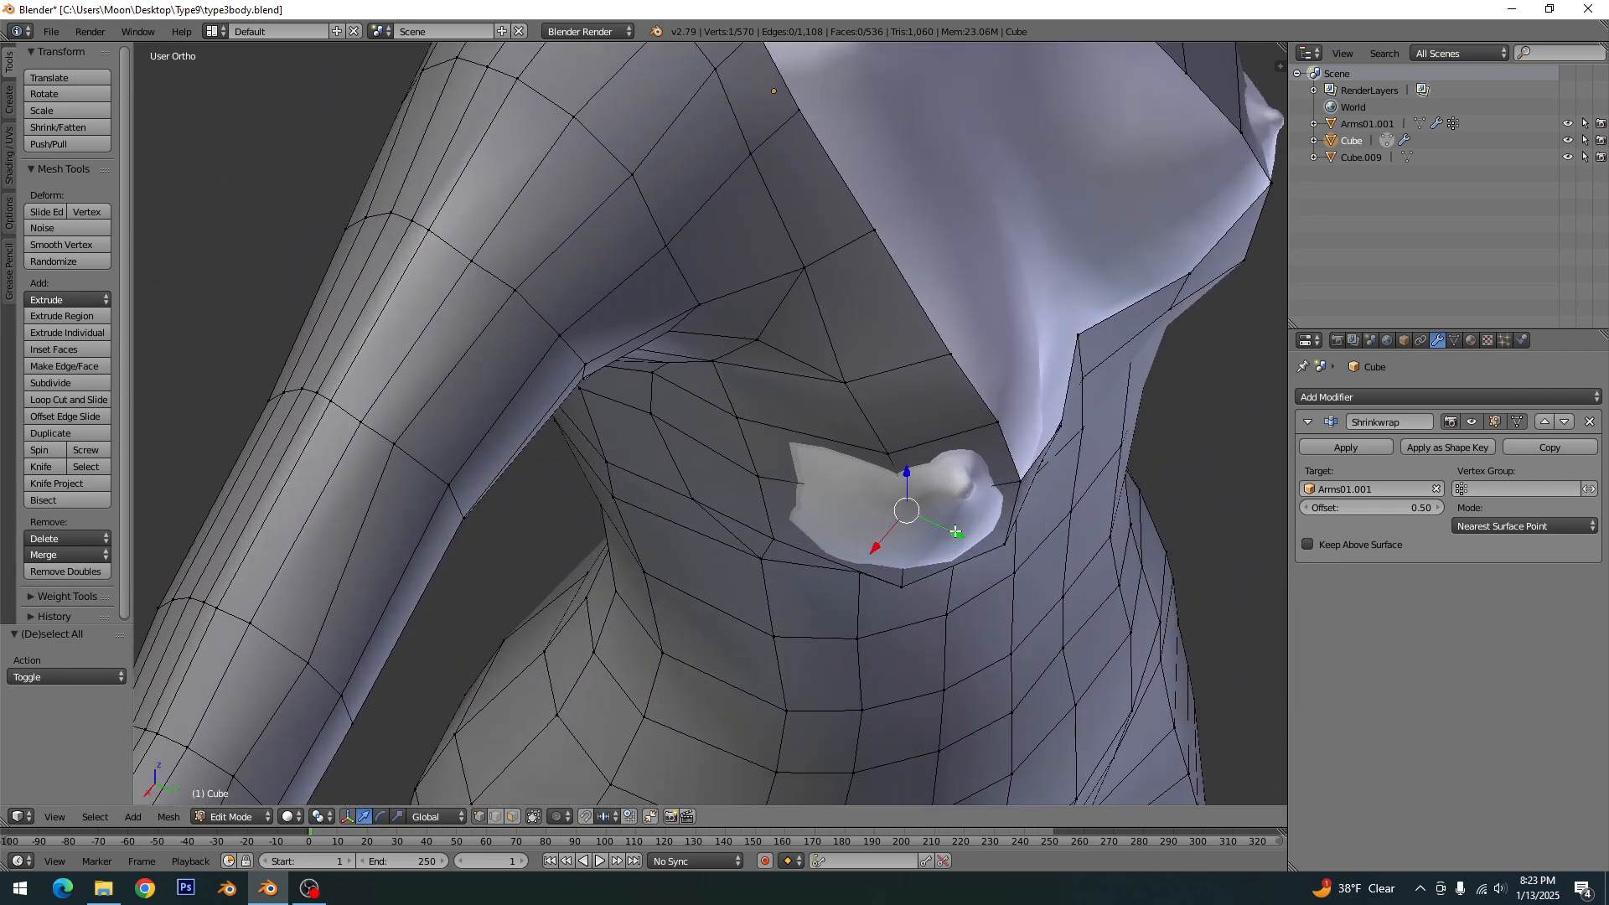
left_click_drag(945, 528, 879, 551)
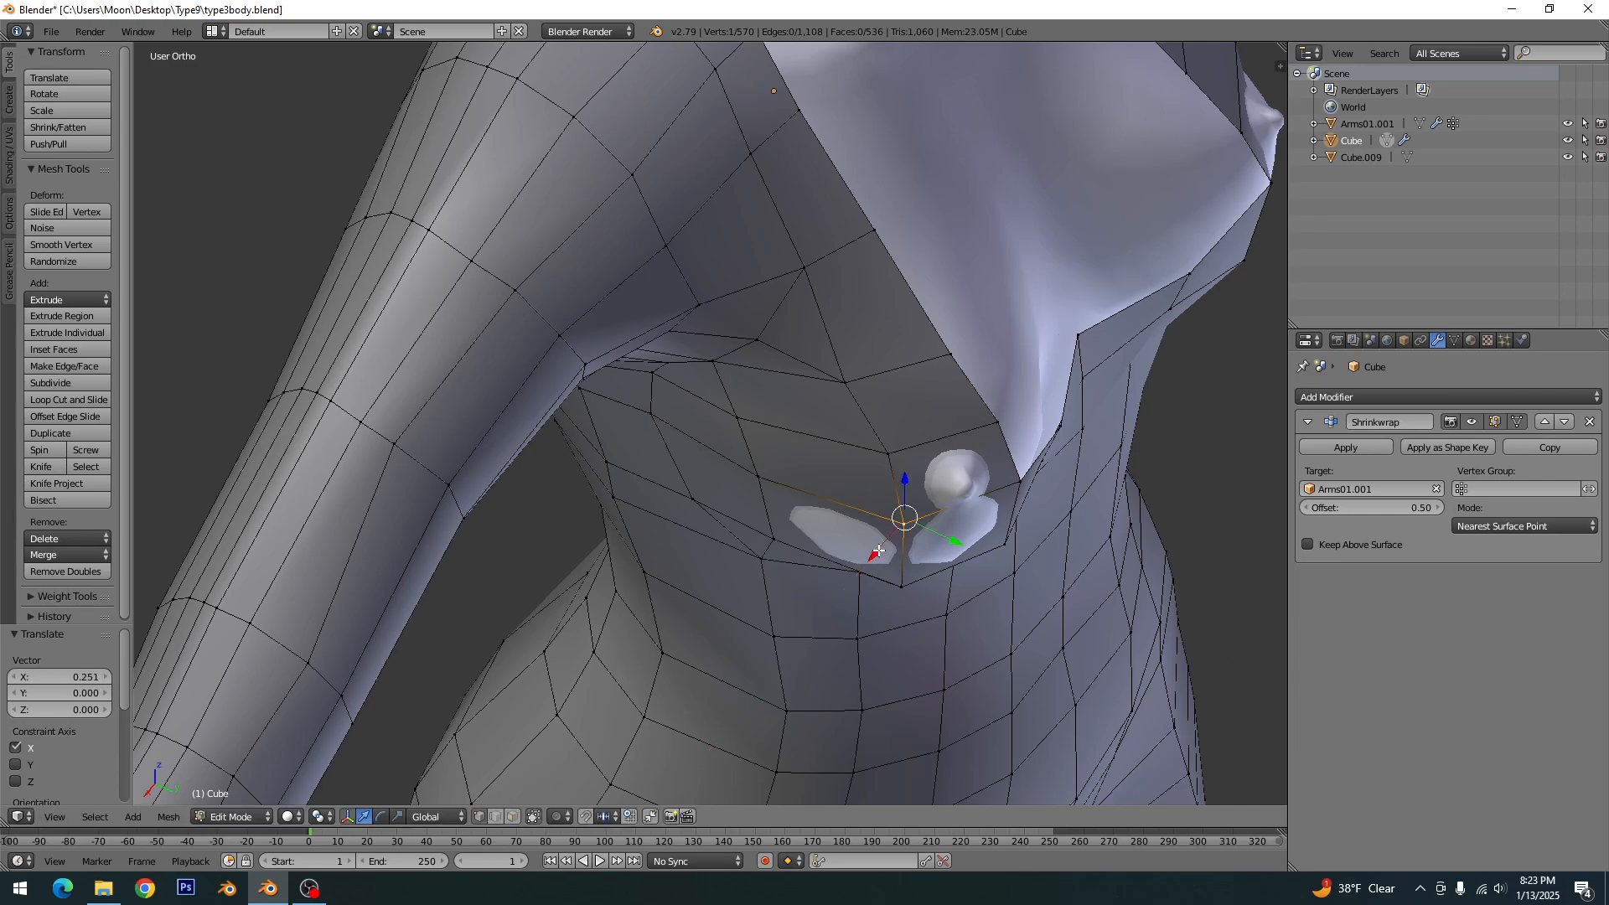
key("a")
middle_click_drag(906, 586, 915, 496)
middle_click_drag(915, 697, 859, 448, "shift")
key("ctrl+s")
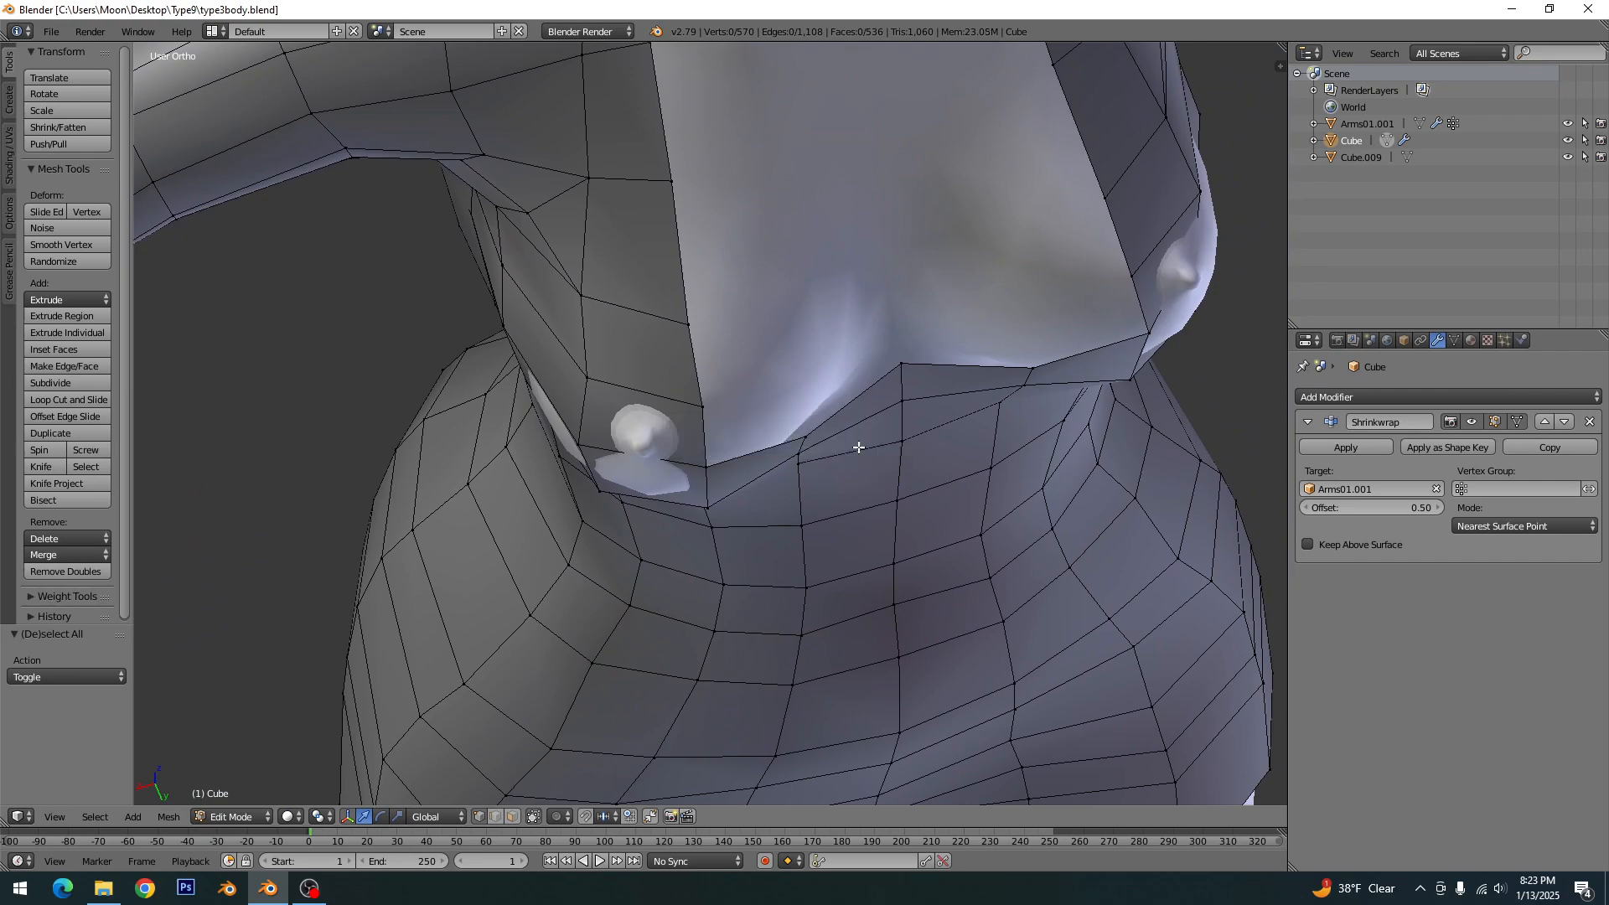
- Return to object mode in back view, save over the existing file, and apply the dress's Shrinkwrap modifier
scroll(859, 448, "down", 5)
scroll(724, 335, "up", 3)
middle_click_drag(725, 335, 590, 477)
scroll(590, 478, "down", 4)
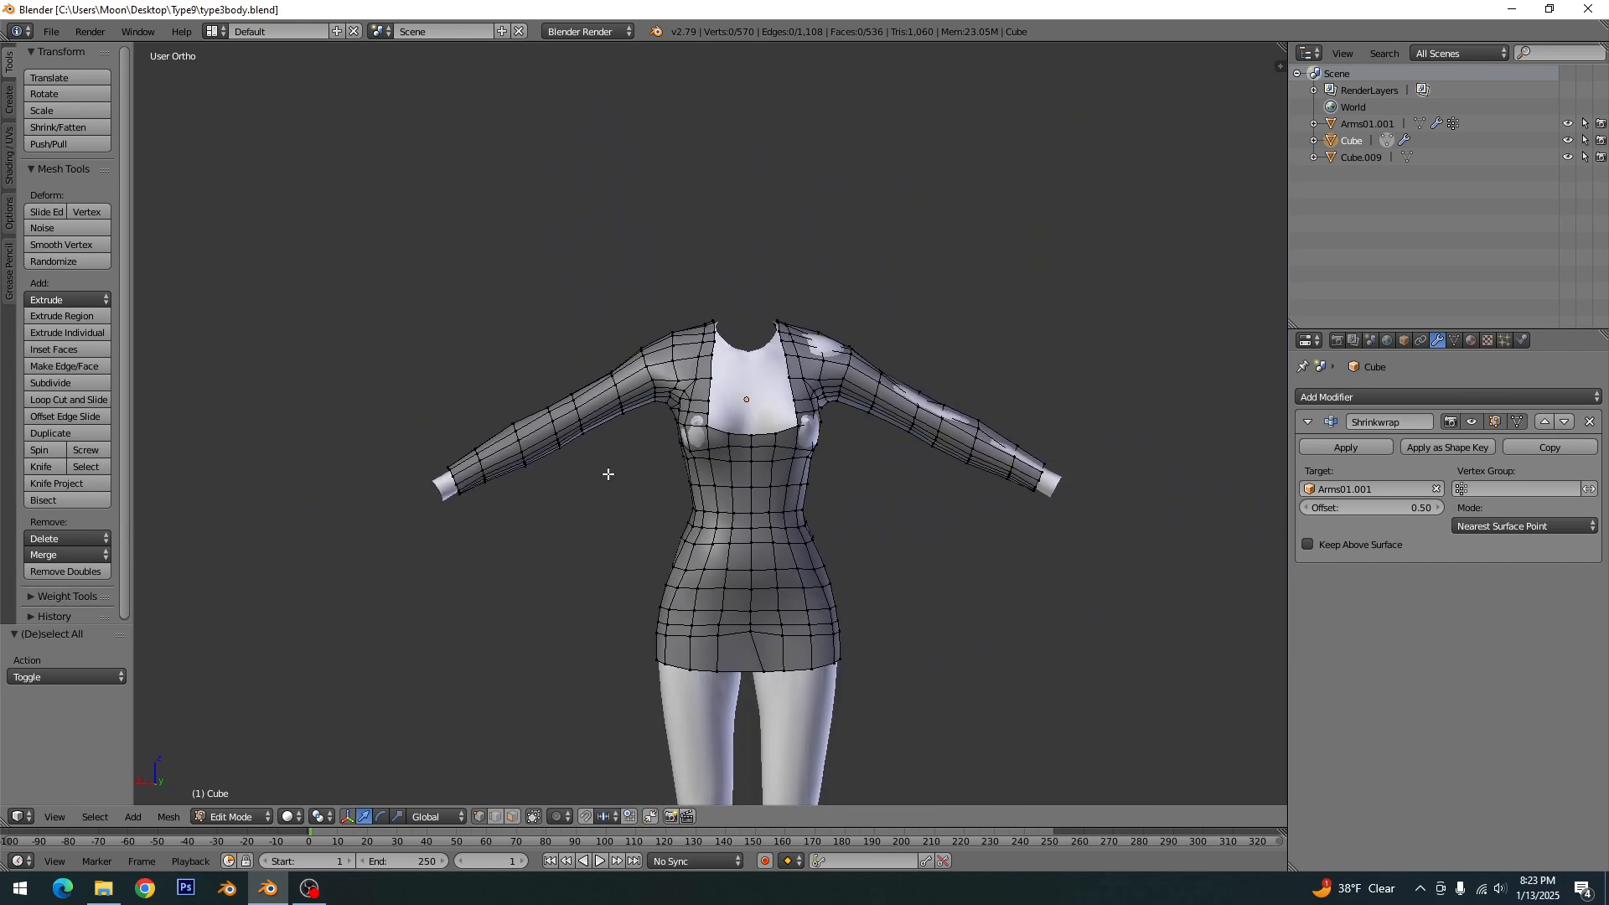
key("ctrl+KP_1")
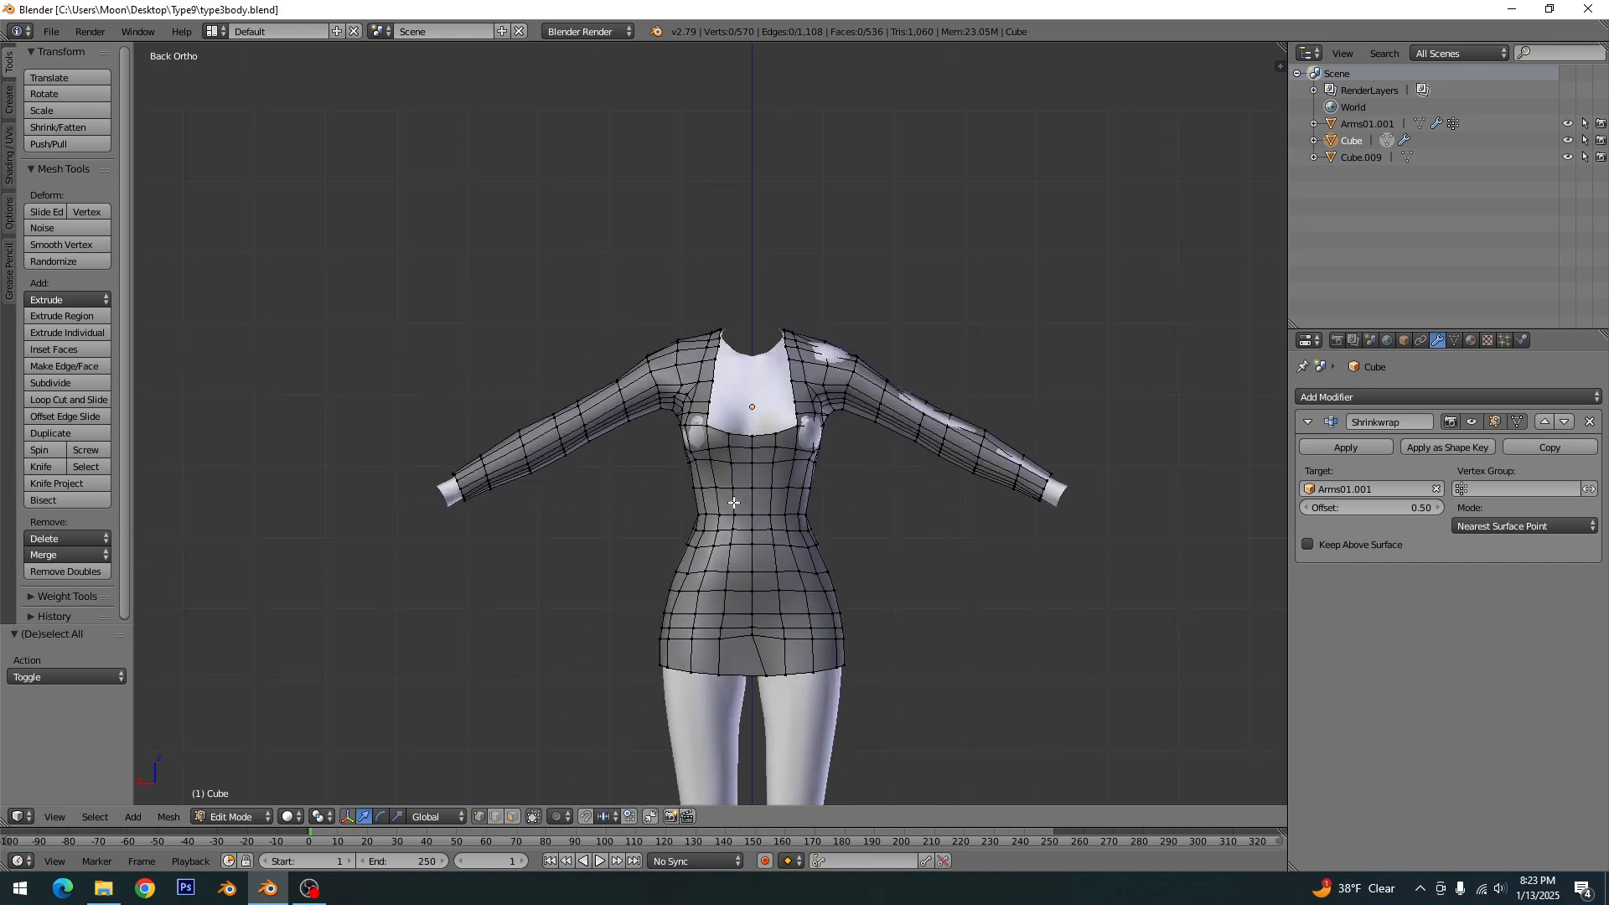
key("Tab")
key("ctrl+s")
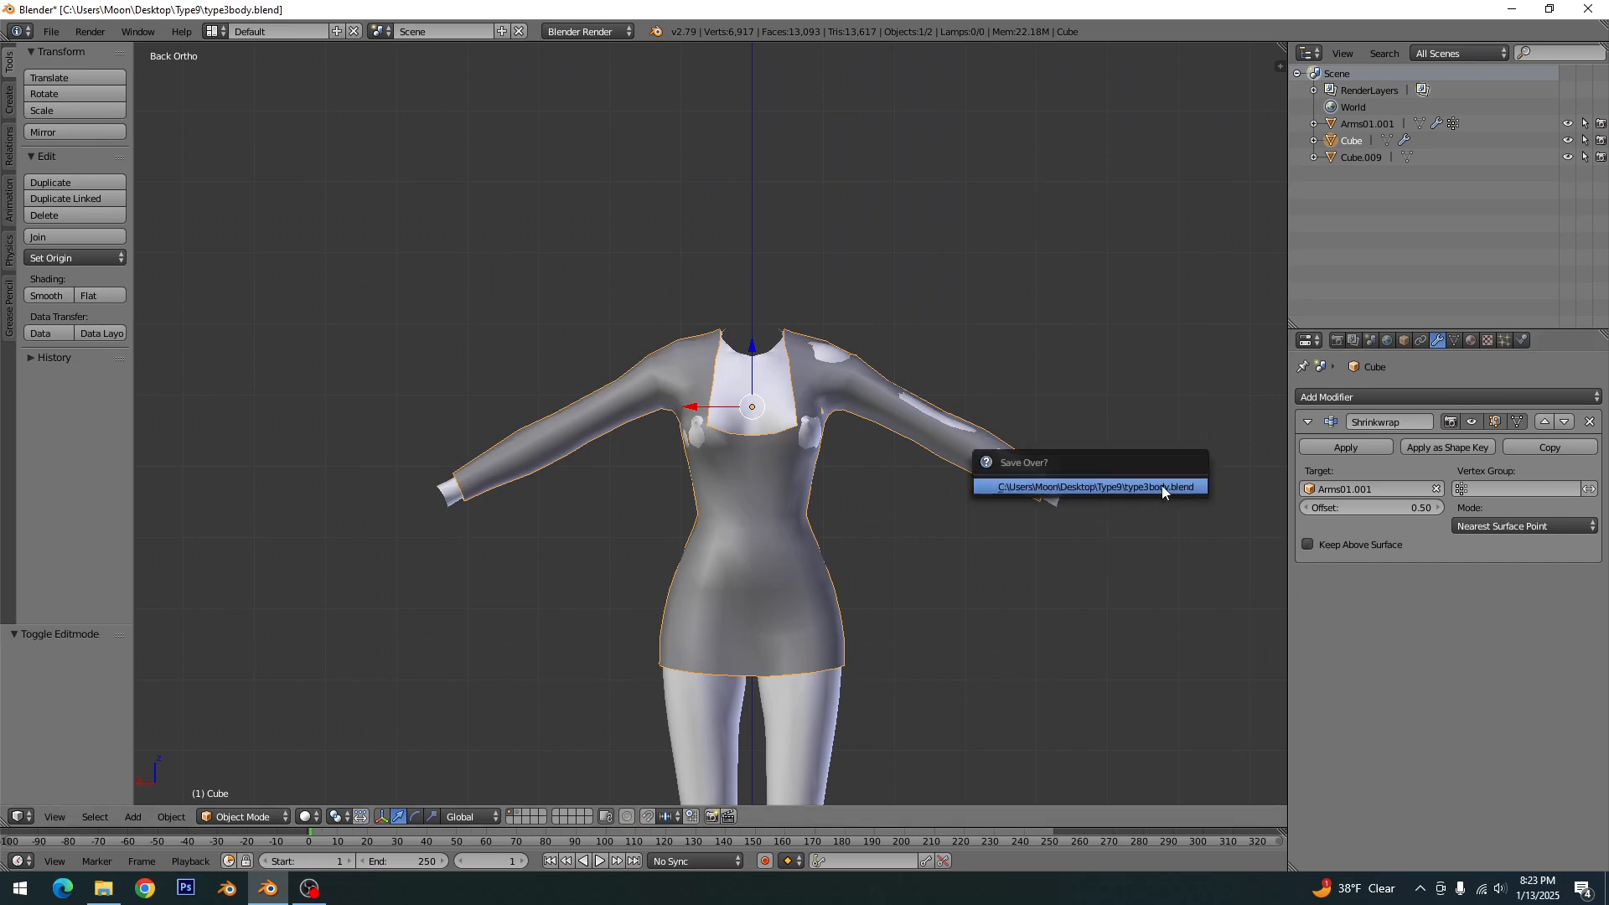
left_click(1162, 485)
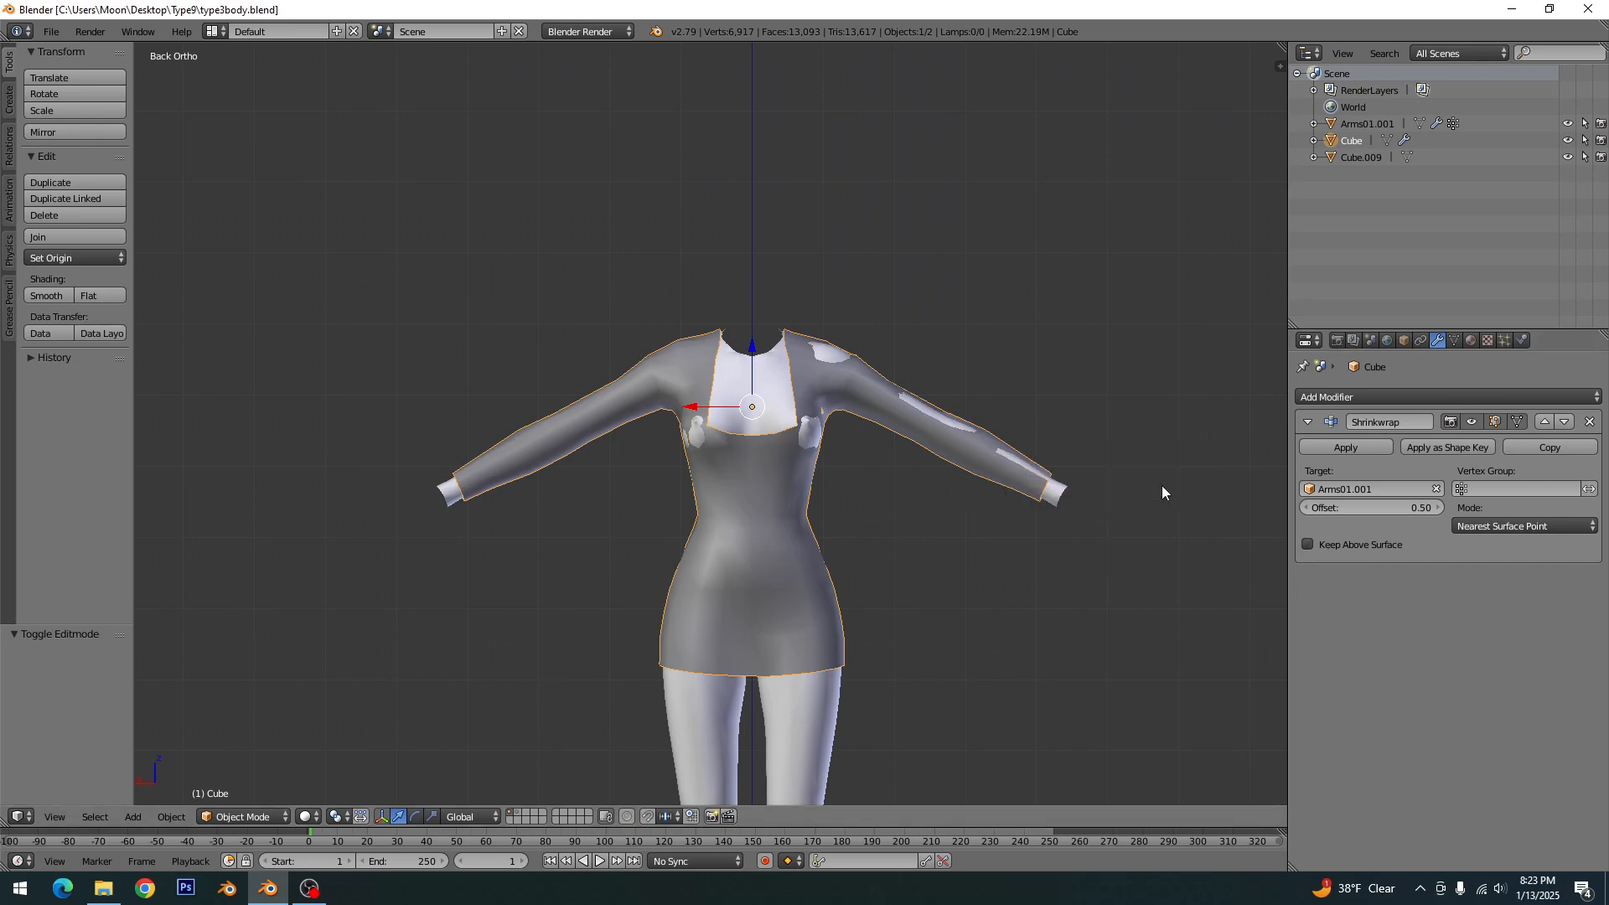
left_click(1347, 447)
- Enter edit mode and select the vertical centre edge loop on the front of the dress
key("Tab")
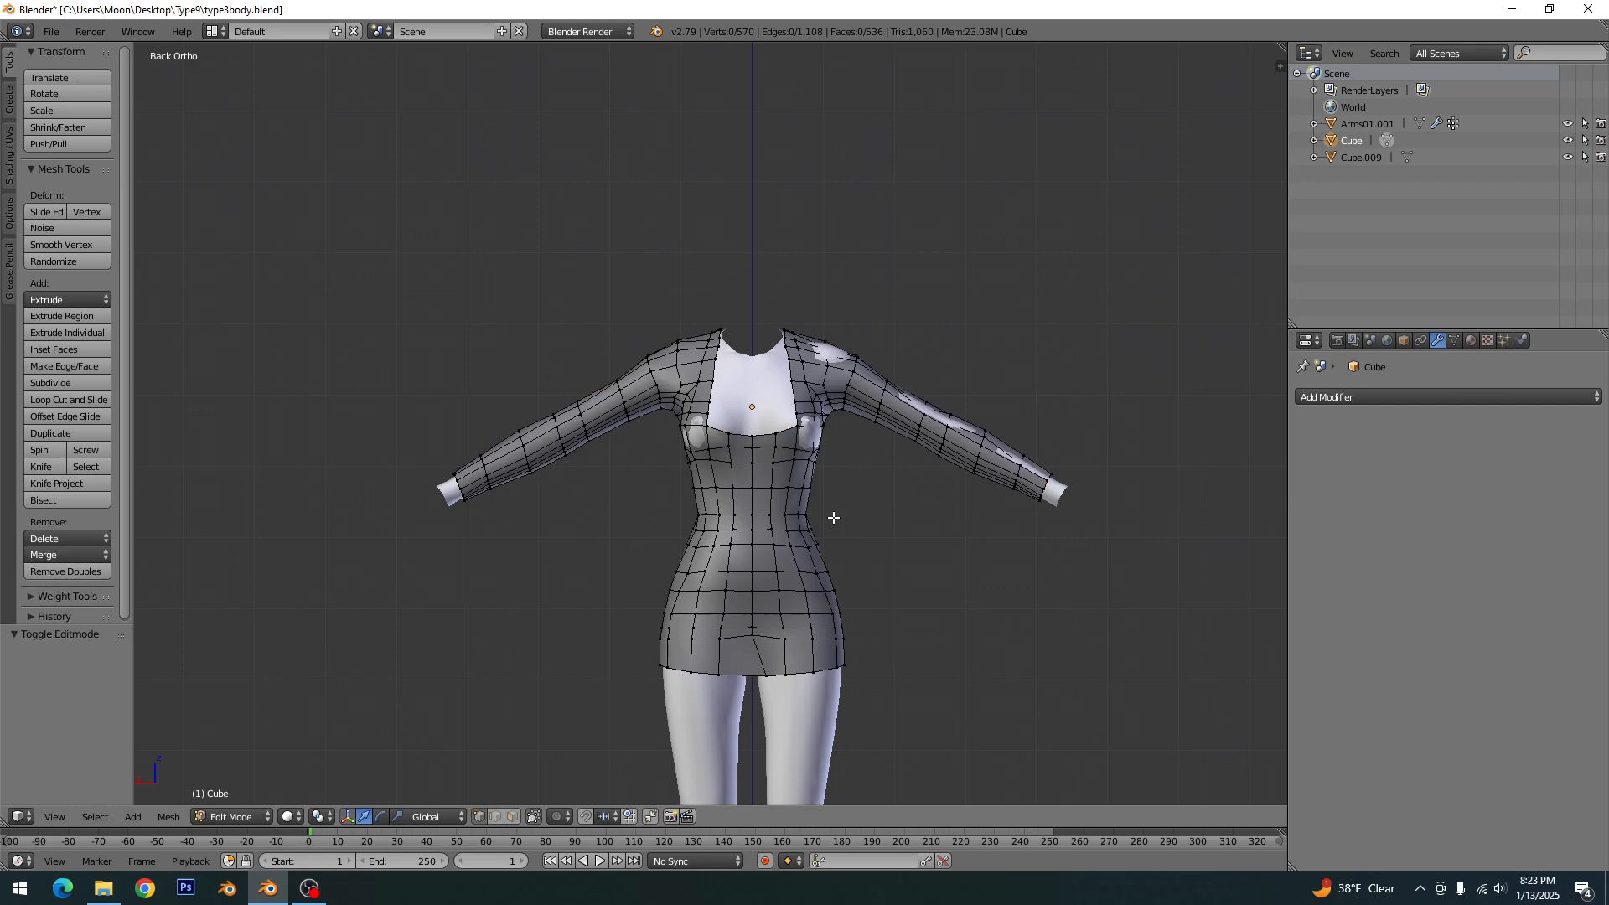
middle_click_drag(858, 653, 796, 431, "shift")
scroll(754, 452, "up", 3)
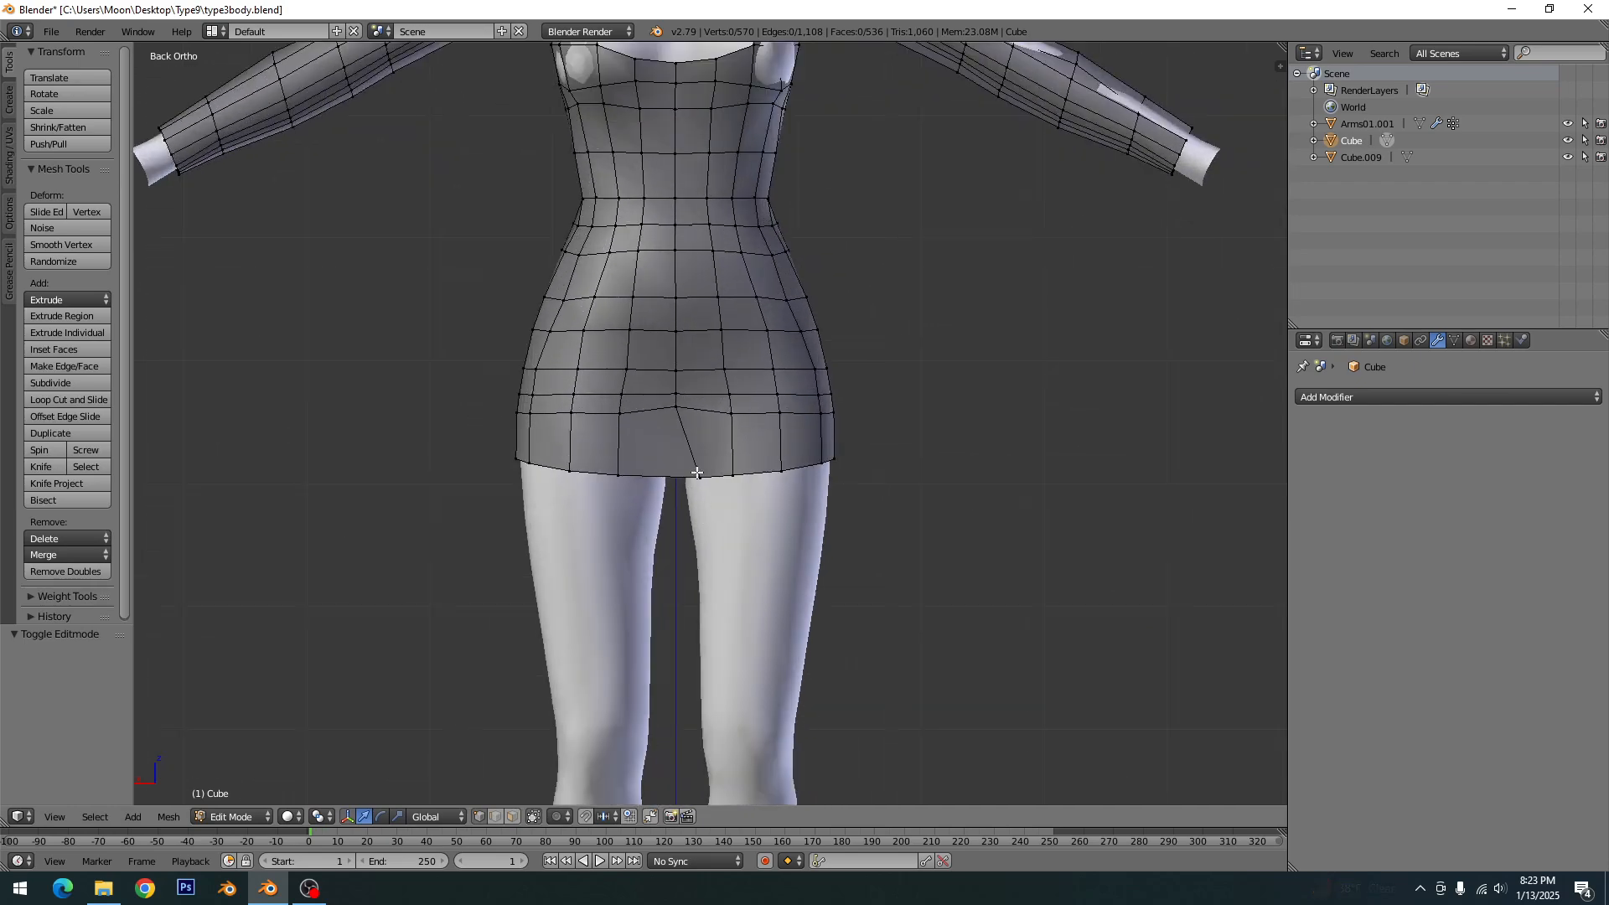
right_click(677, 346, "alt")
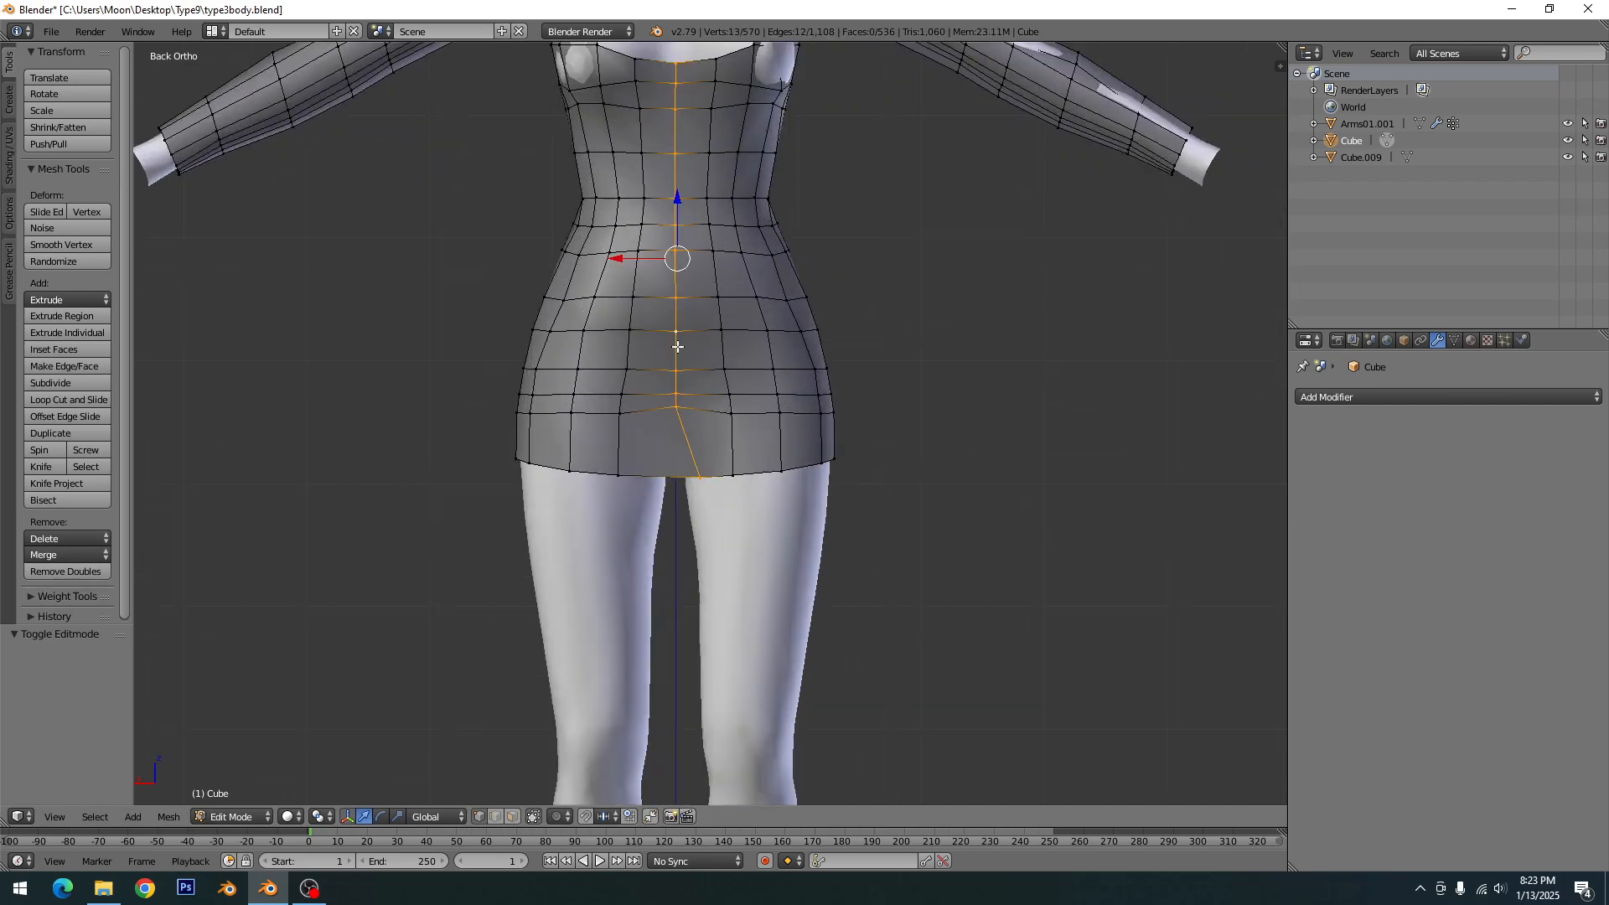
- Try to straighten the selected front centre loop by scaling it to 0 along X
key("s")
key("x")
key("0")
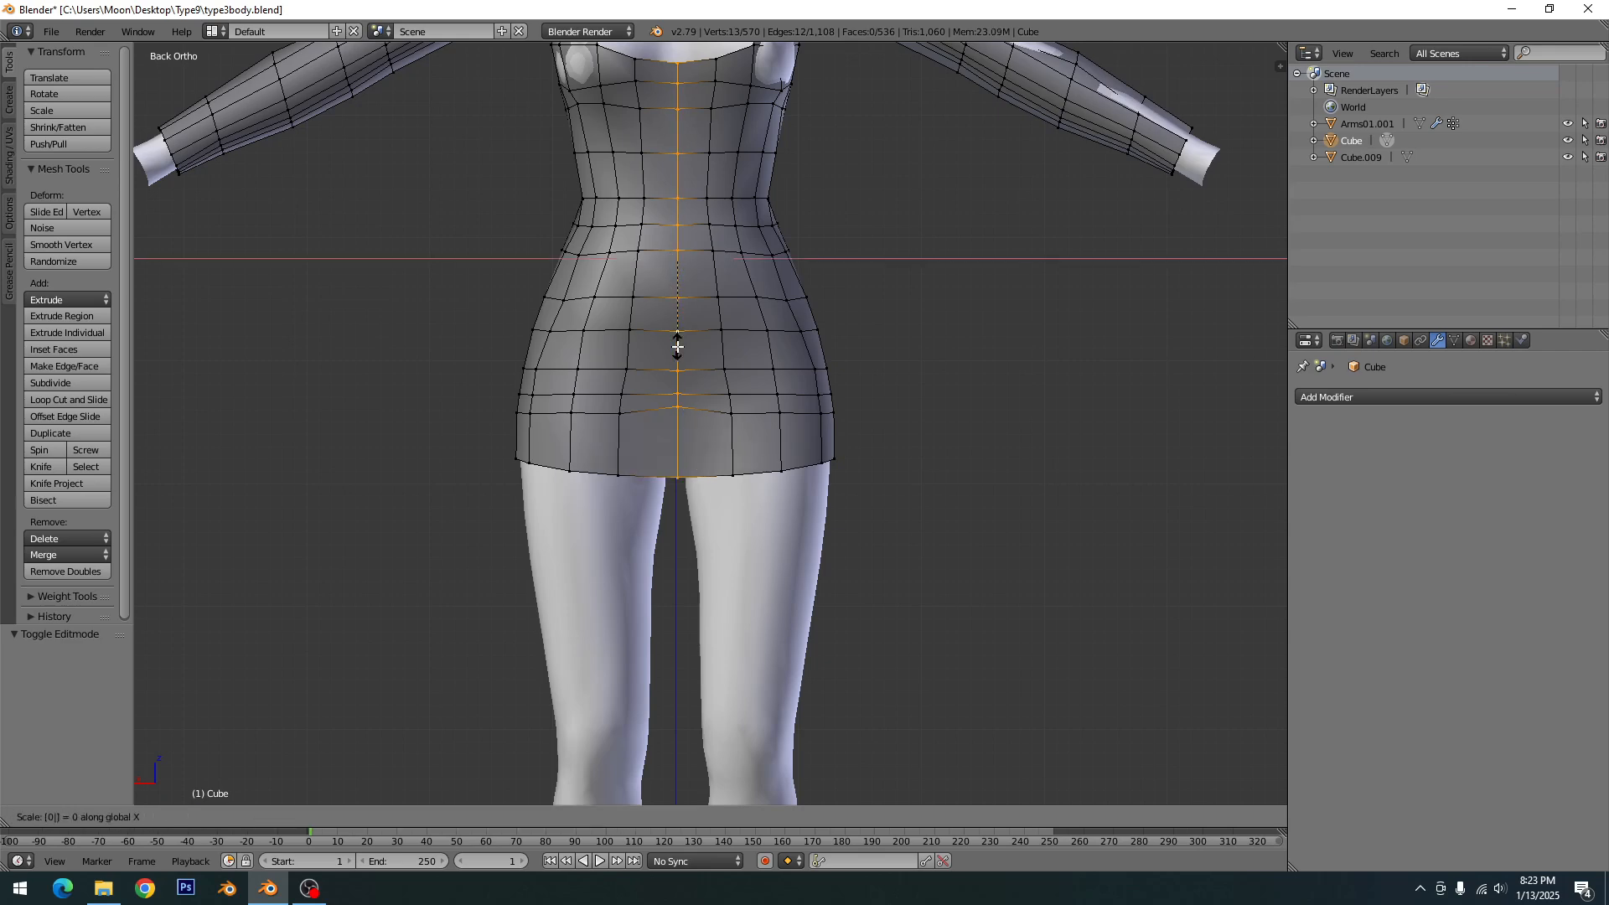
key("Return")
key("KP_1")
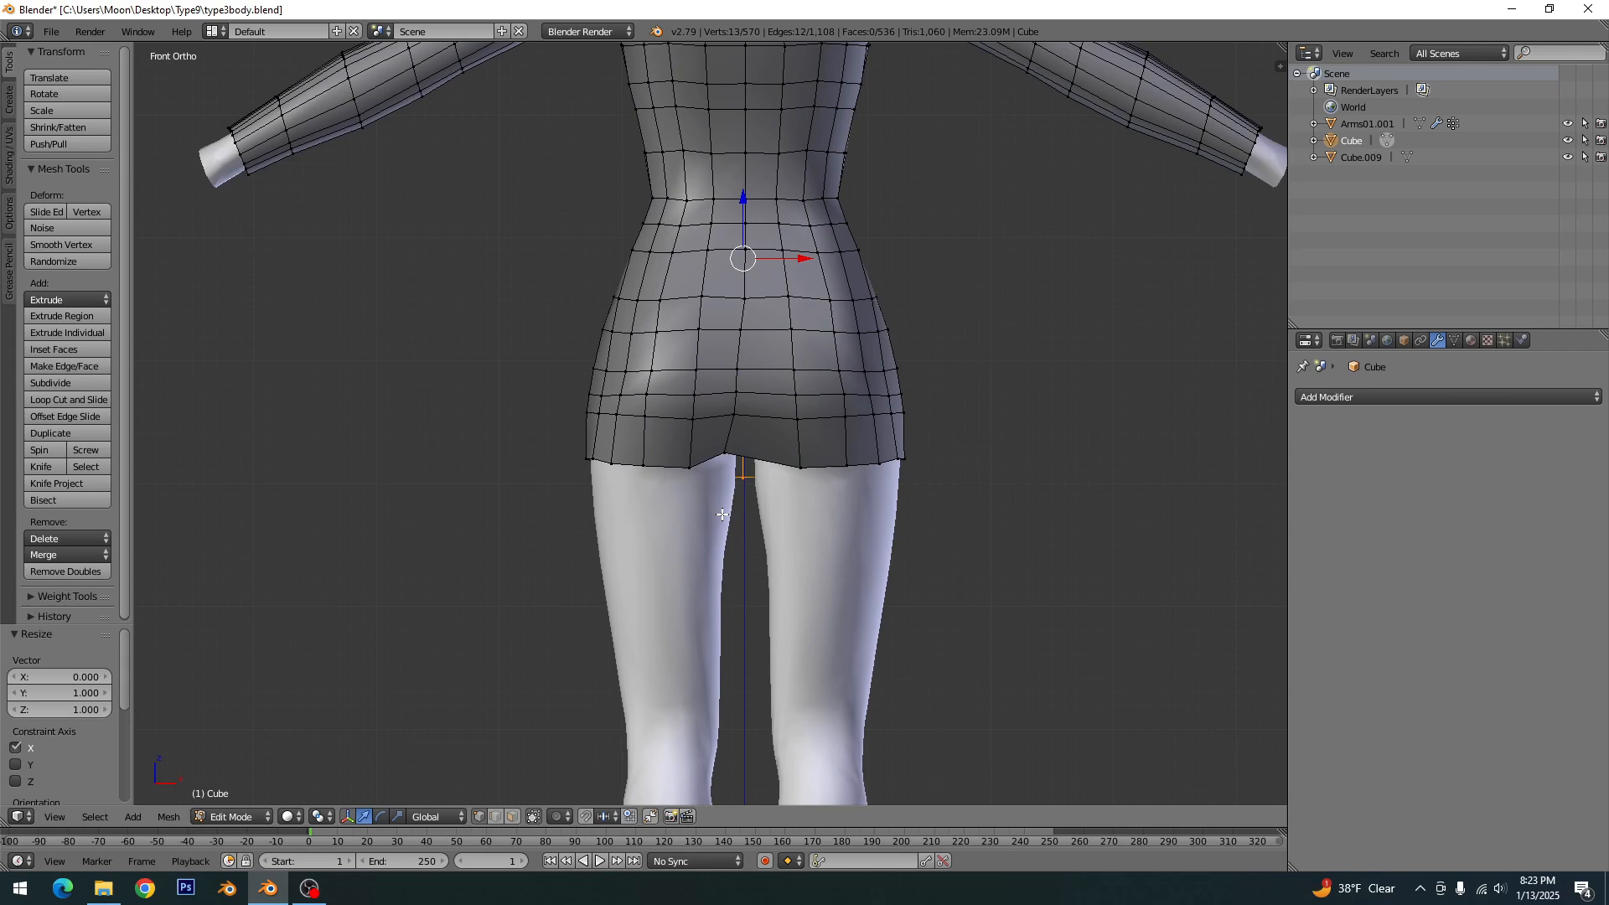
key("ctrl+z")
- Add the centre edge loop on the back of the dress to the selection and scale both loops to 0 along X
right_click(718, 472, "alt+shift")
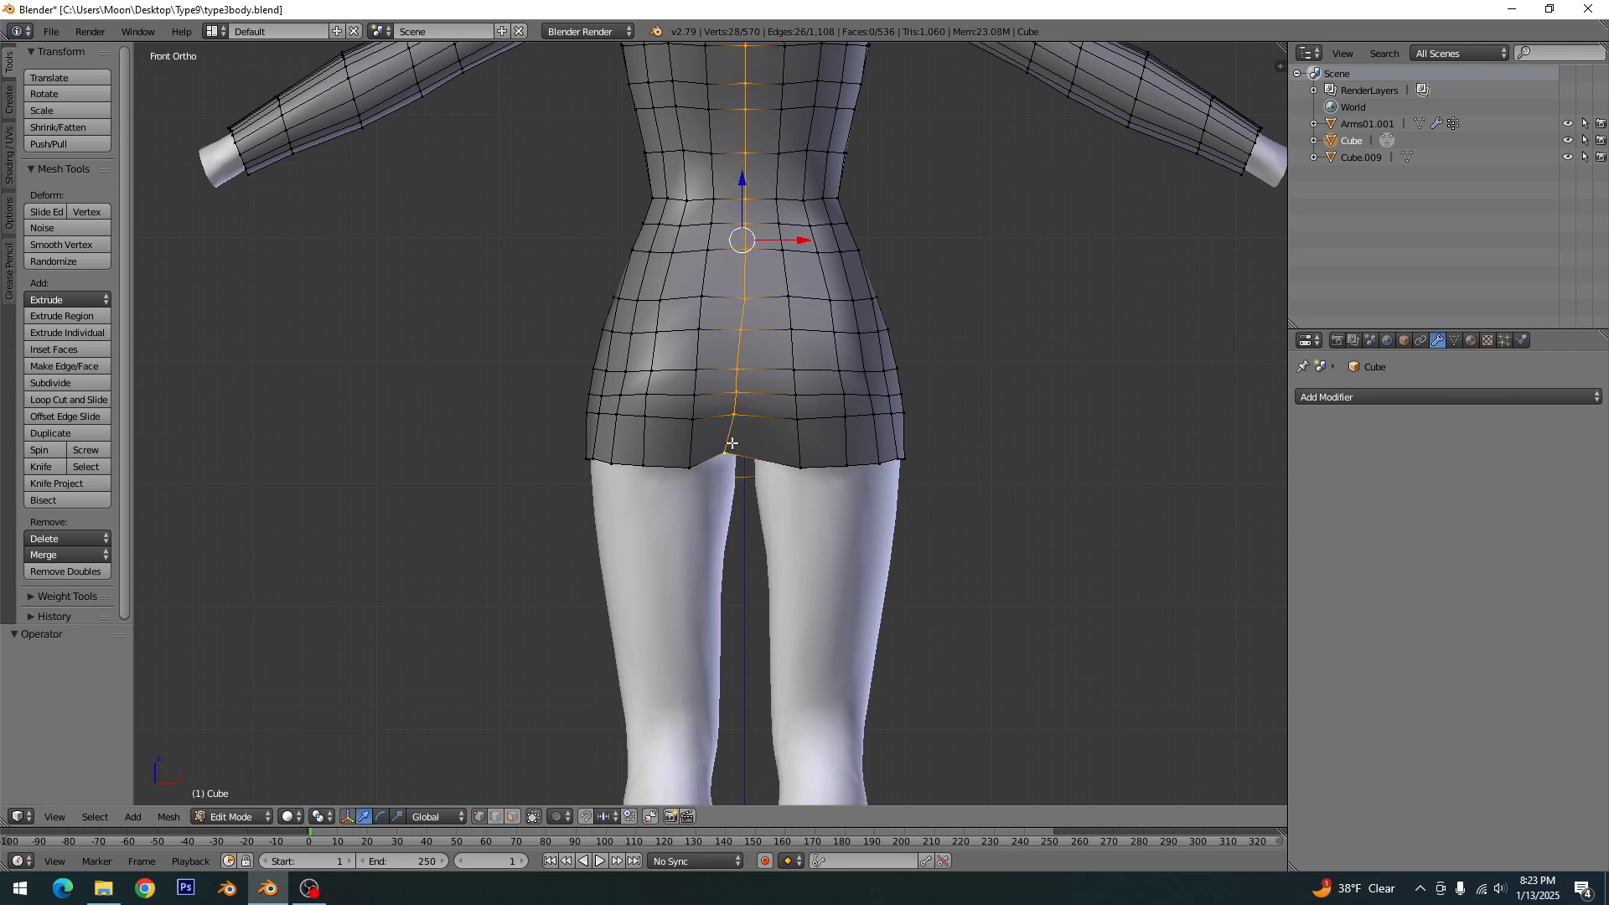
middle_click_drag(718, 472, 670, 540)
middle_click_drag(658, 460, 851, 496)
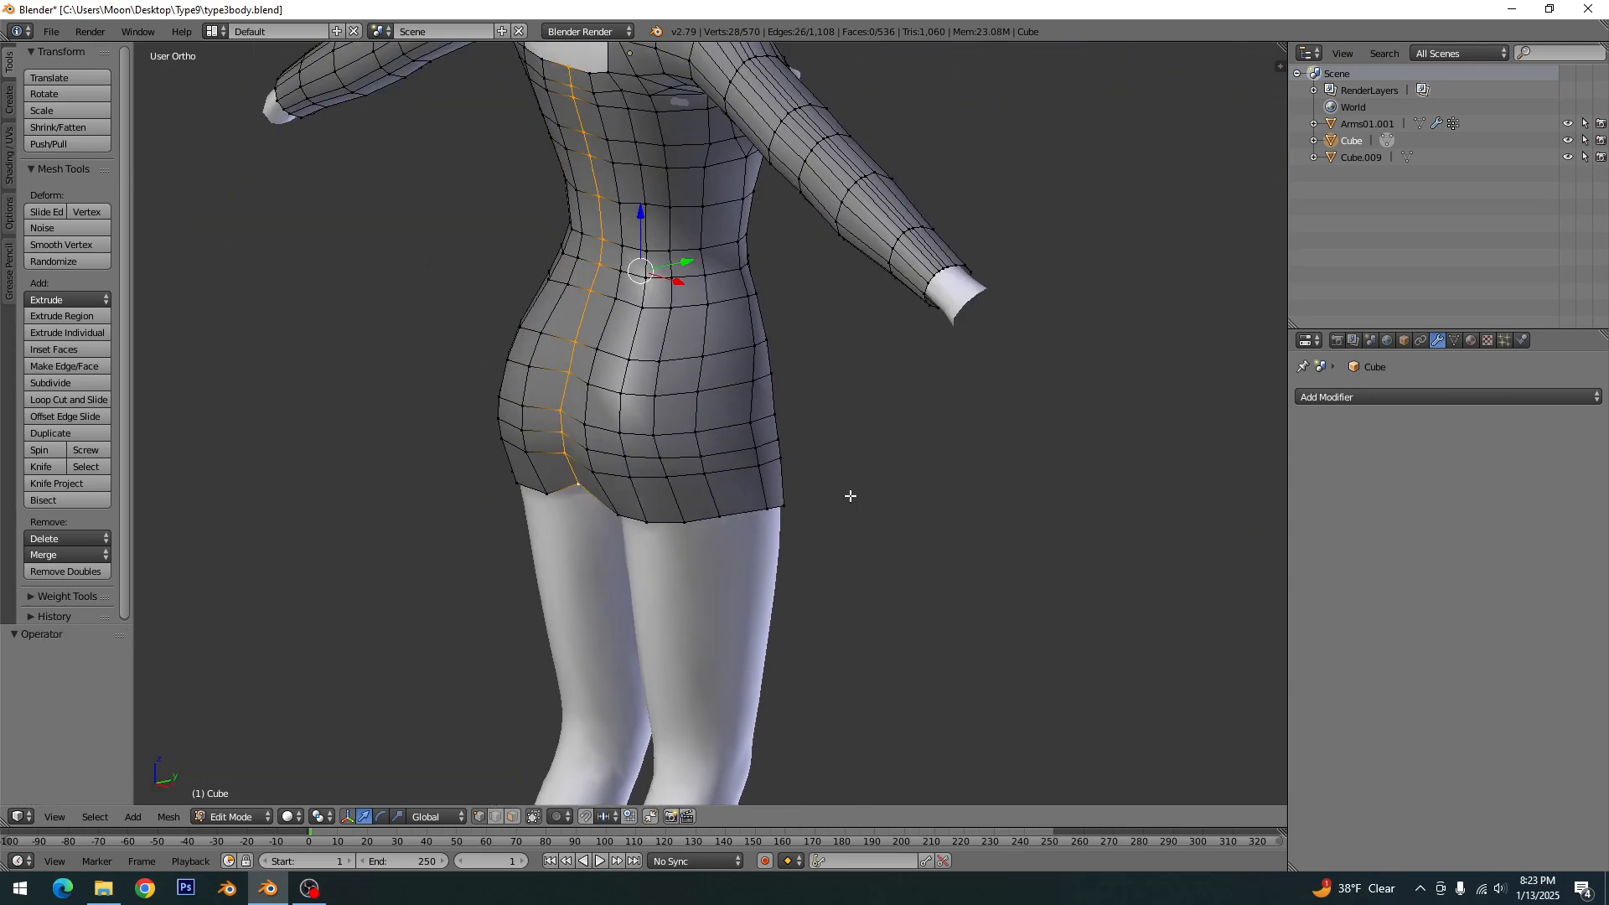
key("s")
key("x")
key("0")
key("Return")
key("KP_1")
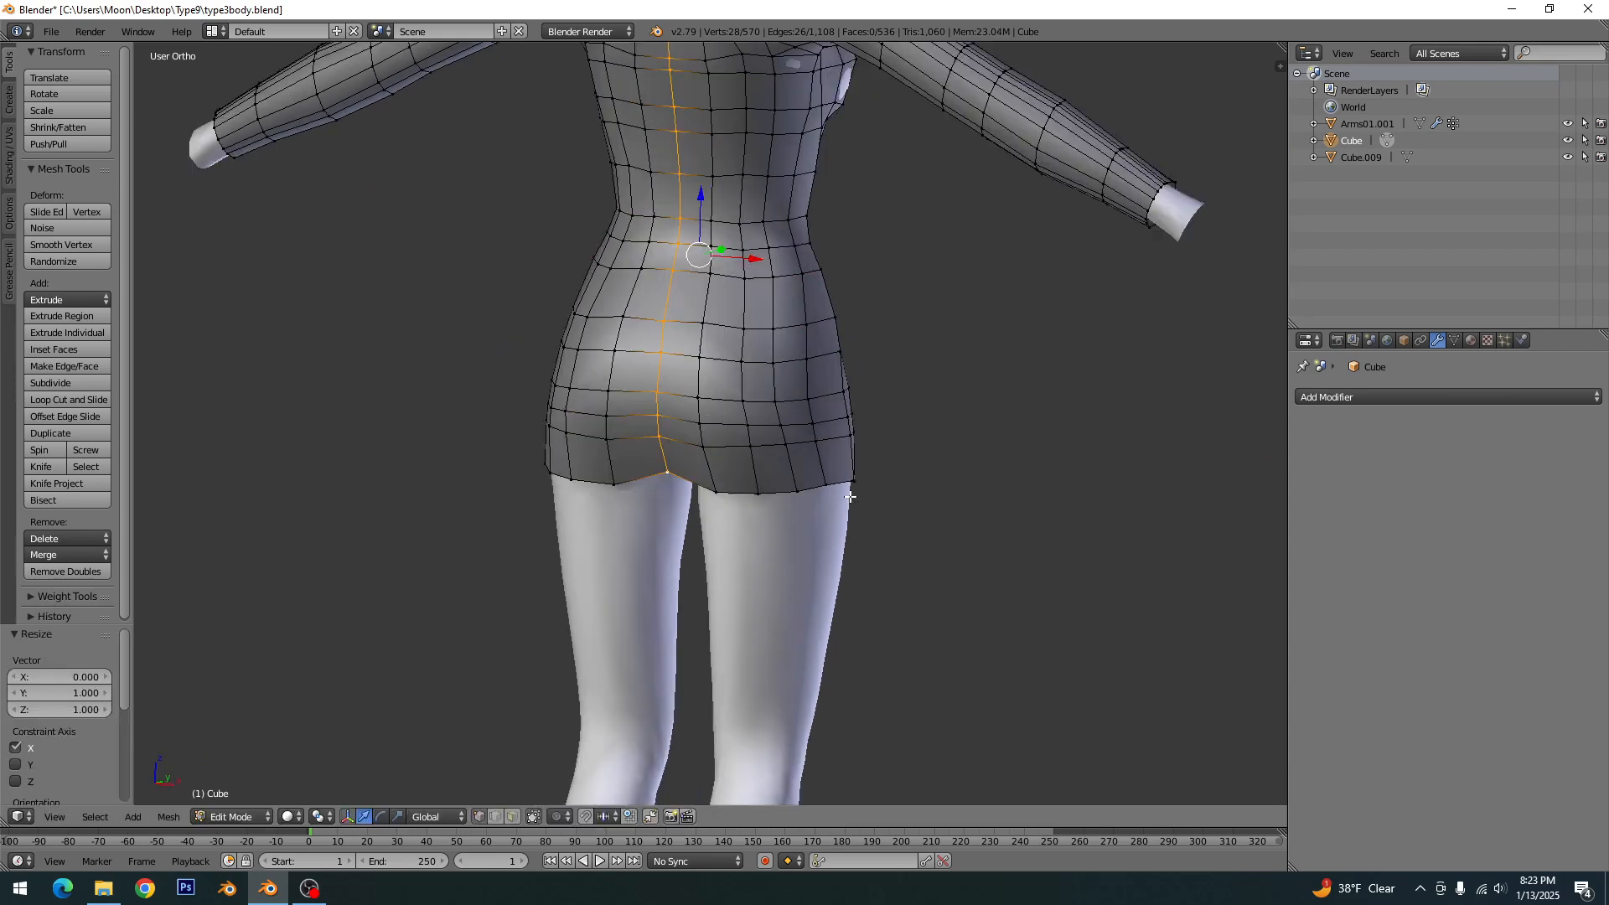
- Move the centre loops about 0.22 along X onto the centre axis, clear the selection, and save over the existing file
scroll(871, 451, "up", 12)
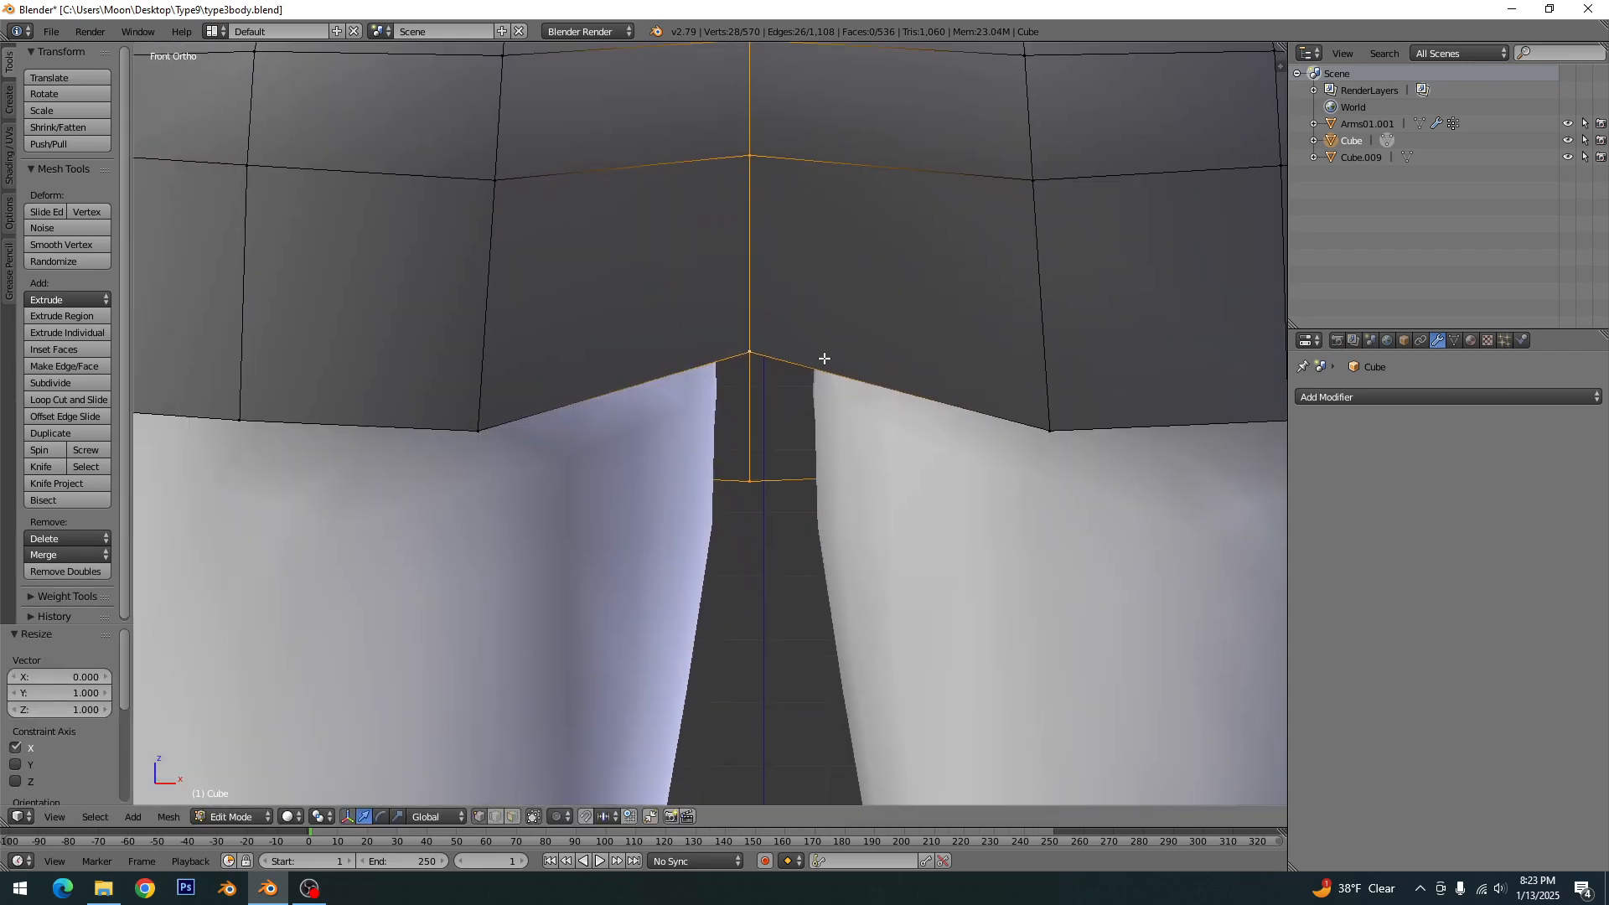
key("g")
key("x")
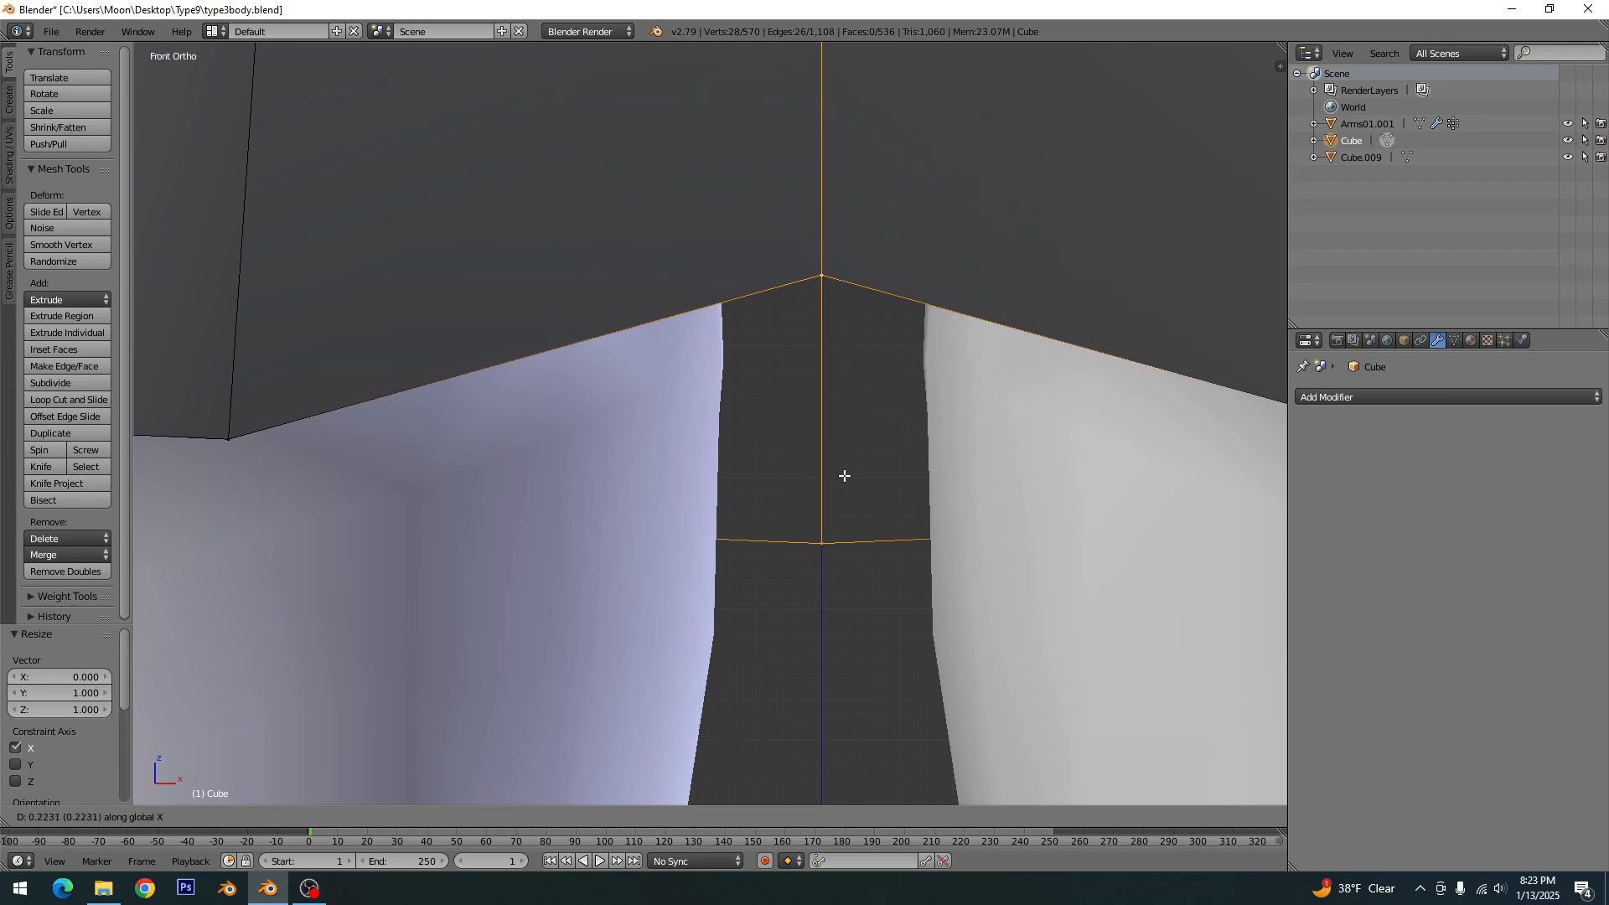
key("Escape")
key("a")
key("z")
key("ctrl+s")
left_click(845, 481)
scroll(842, 473, "down", 8)
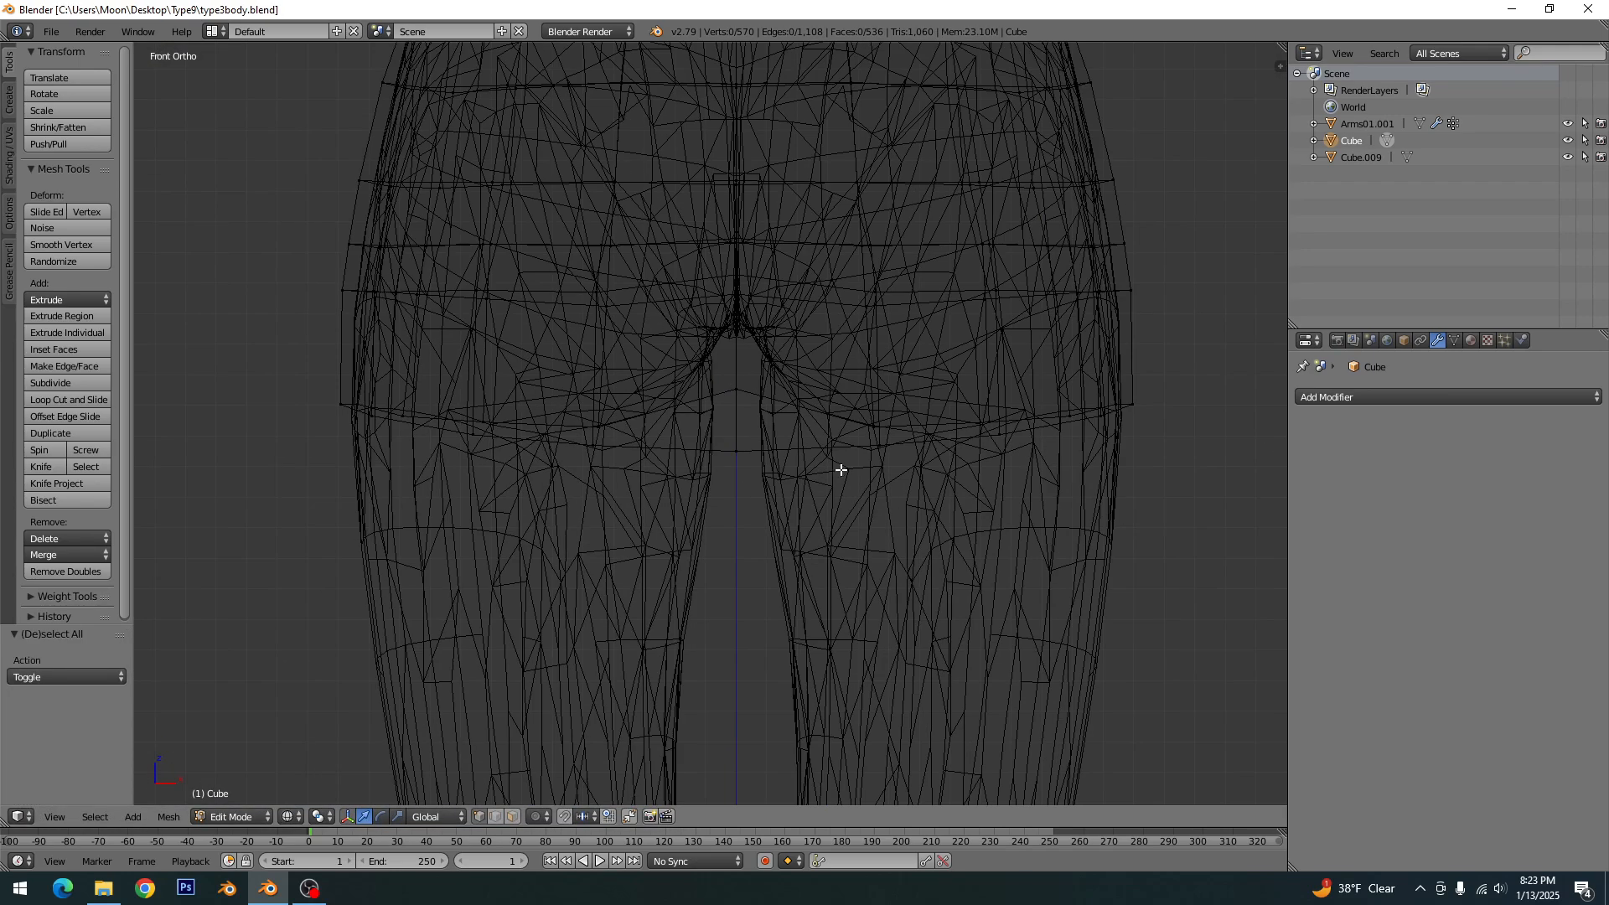
key("z")
- Box-select all dress faces on the uncorrected side of the centre line, including the hidden ones, and delete the faces
middle_click_drag(837, 467, 583, 503)
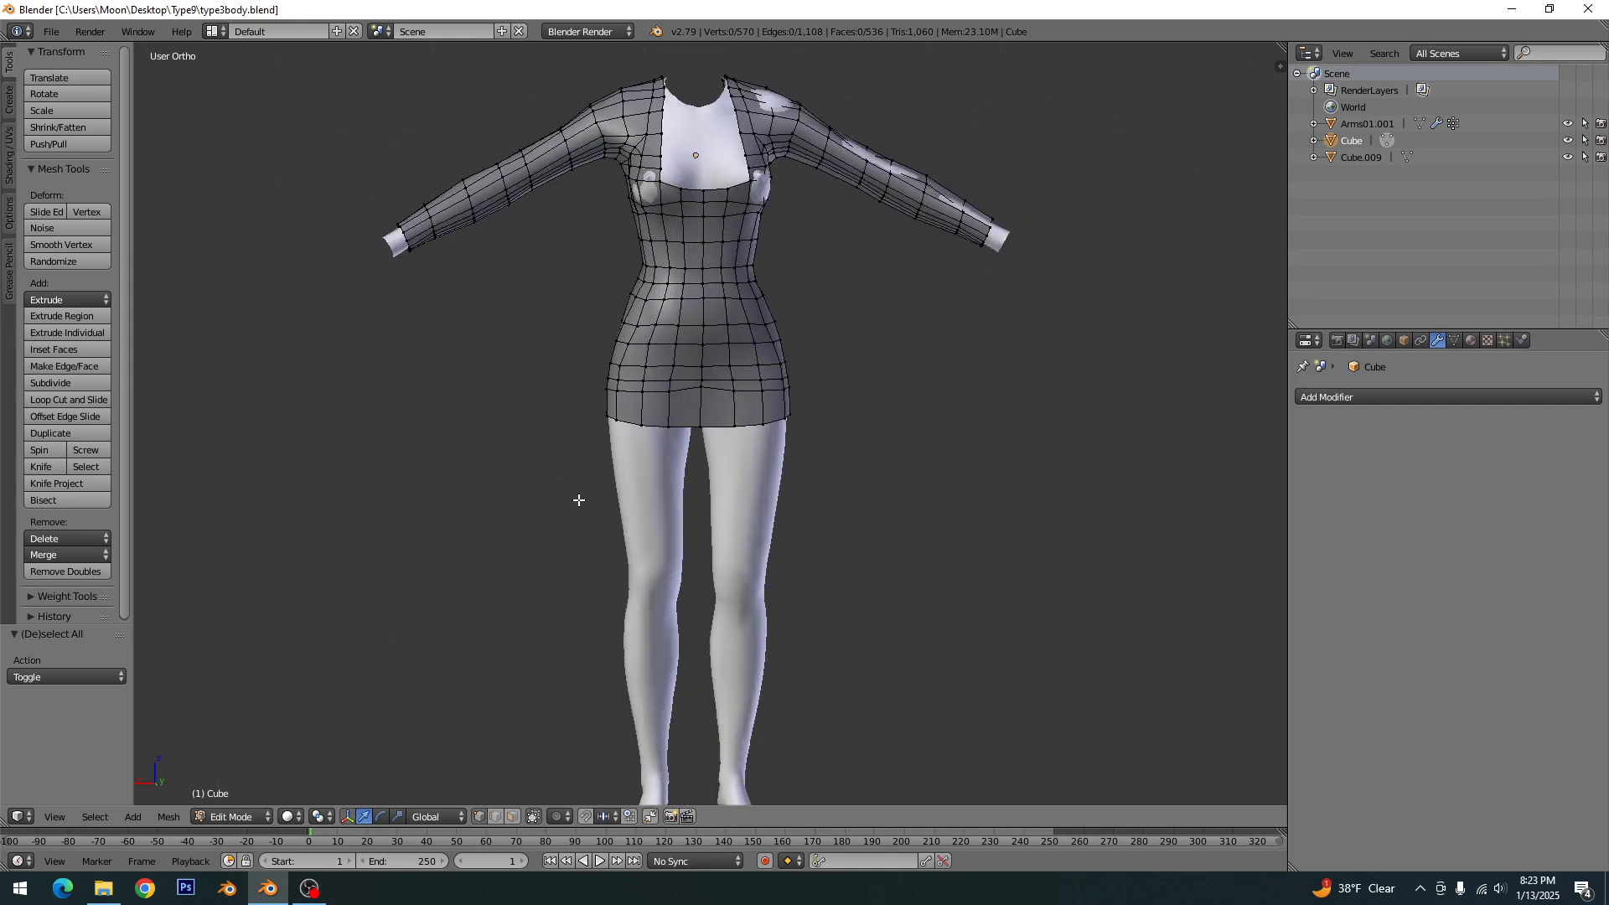
key("ctrl+KP_1")
left_click(511, 818)
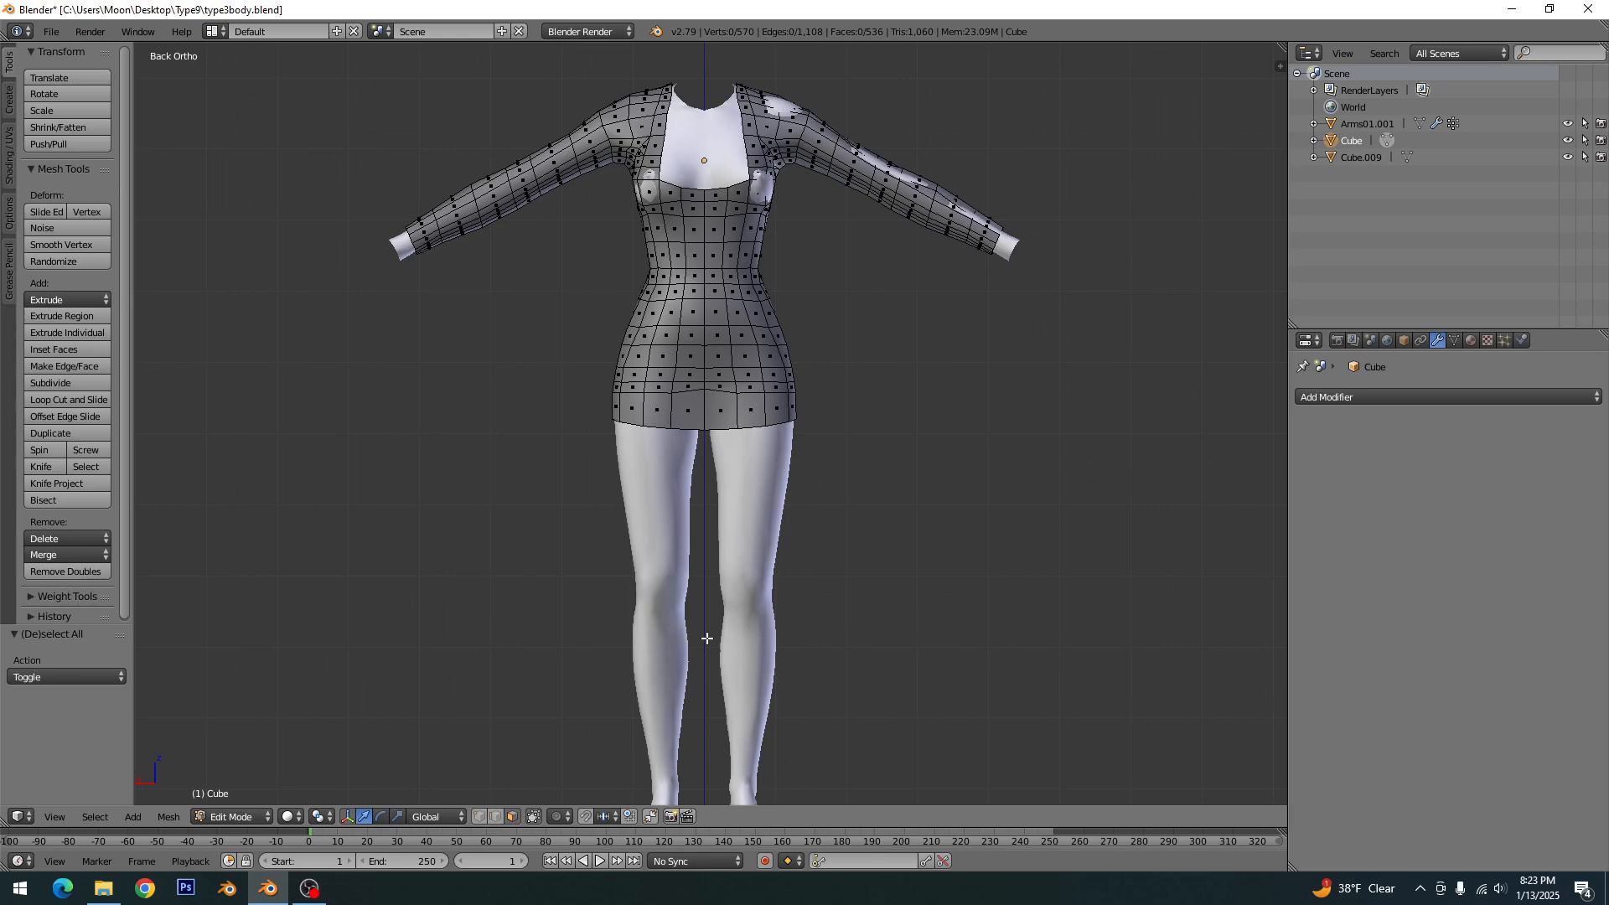
key("z")
key("b")
left_click_drag(1122, 642, 702, 31)
key("x")
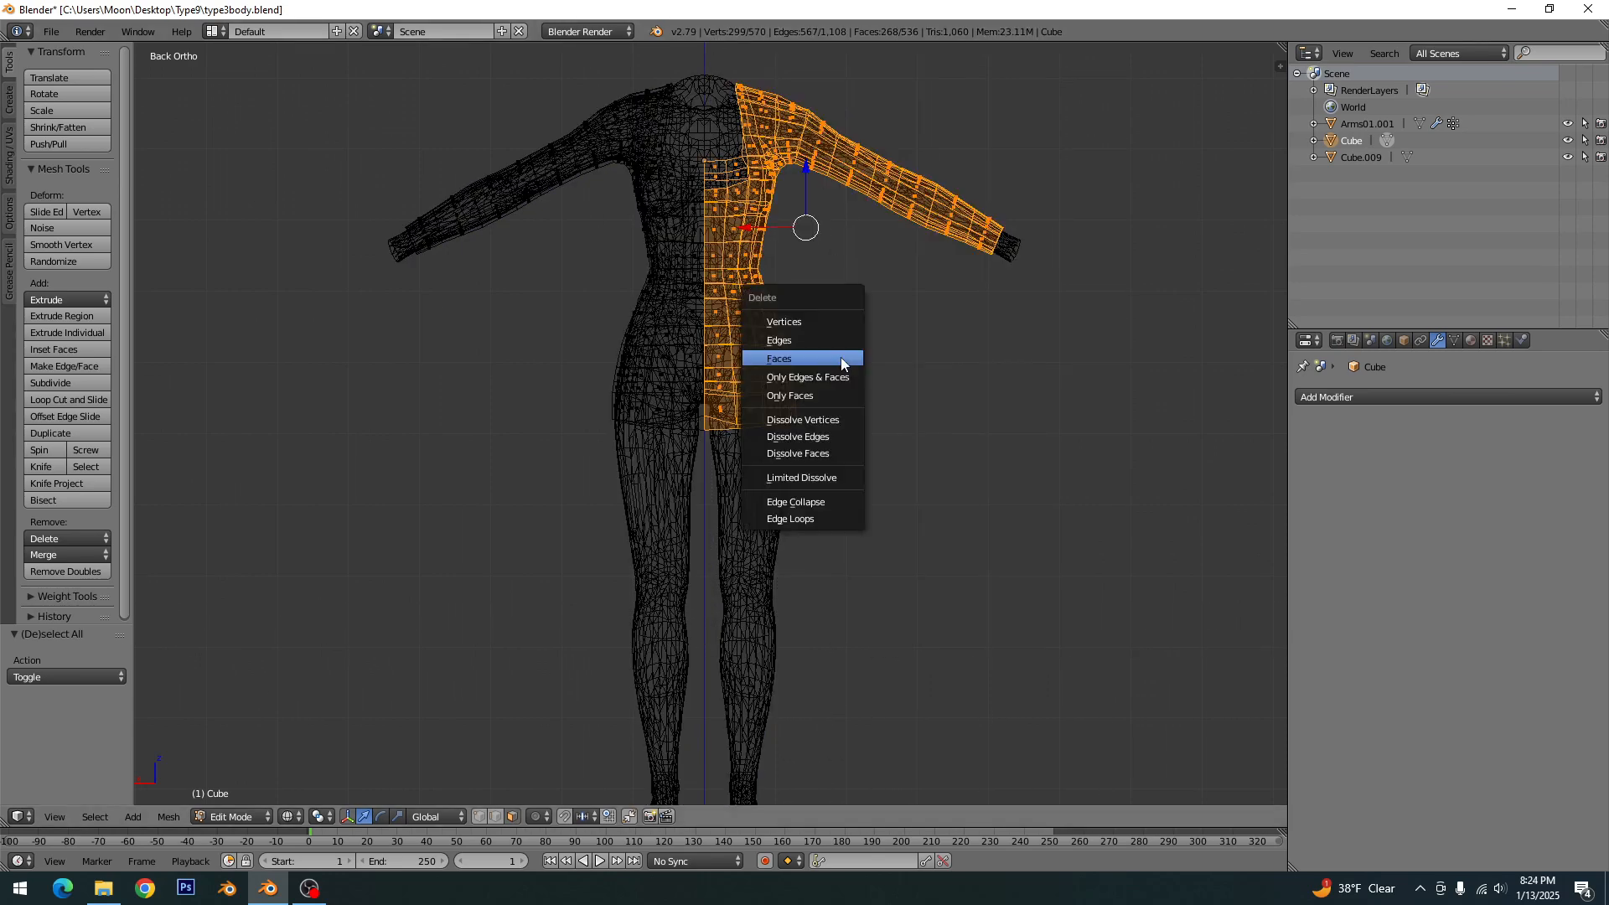
left_click(816, 360)
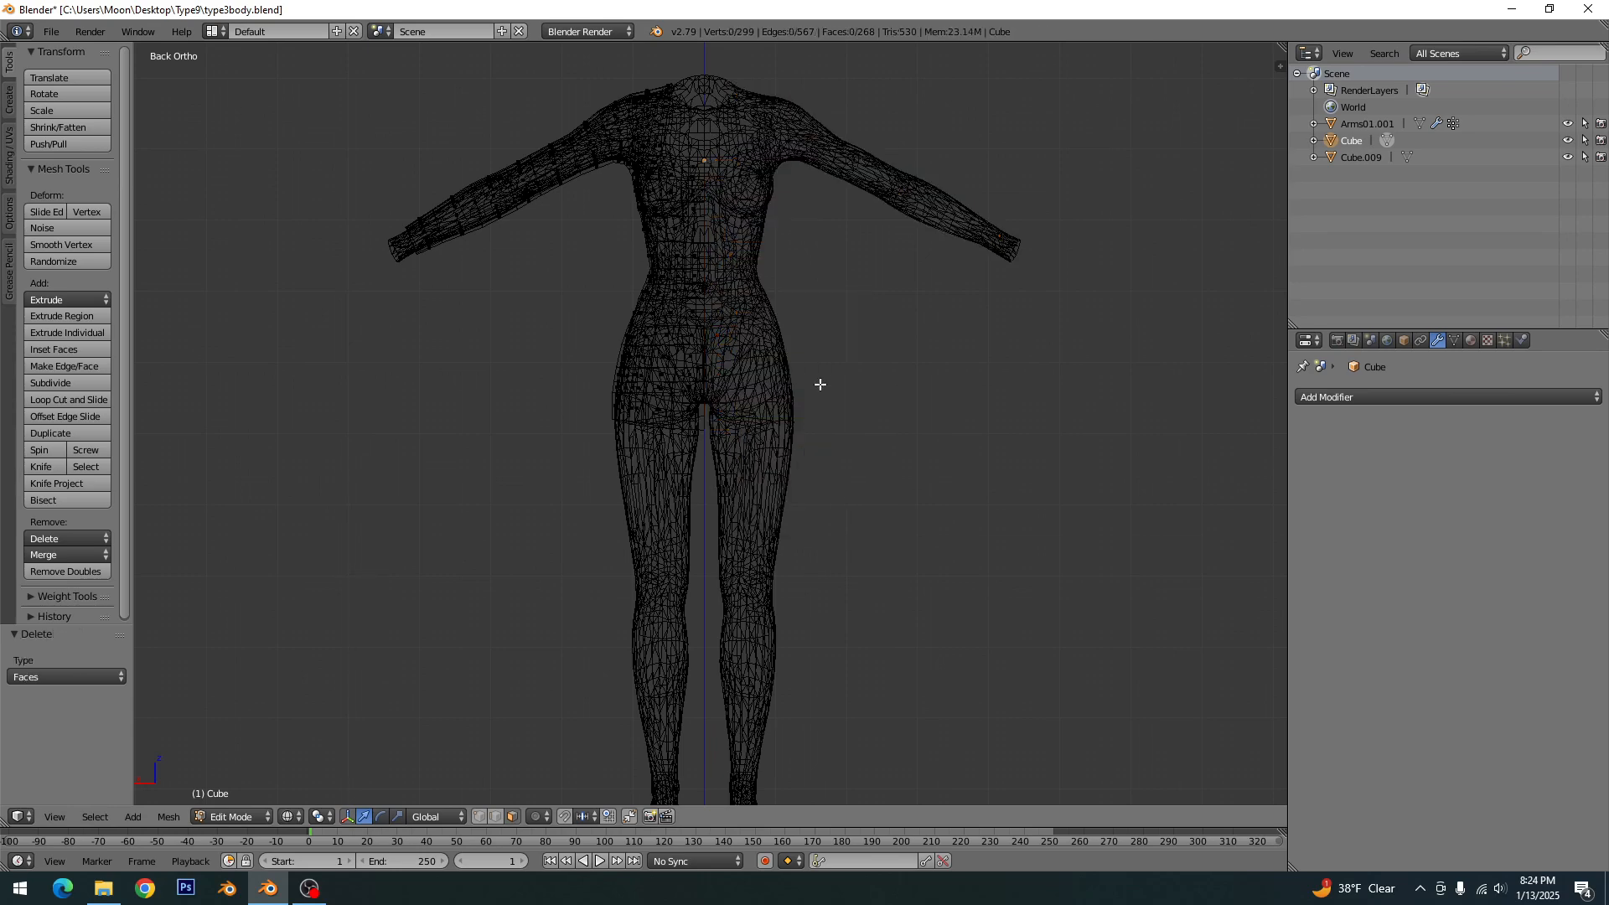
- Leave edit mode, save over the existing file and return to solid shading
key("Tab")
key("ctrl+s")
left_click(826, 394)
key("z")
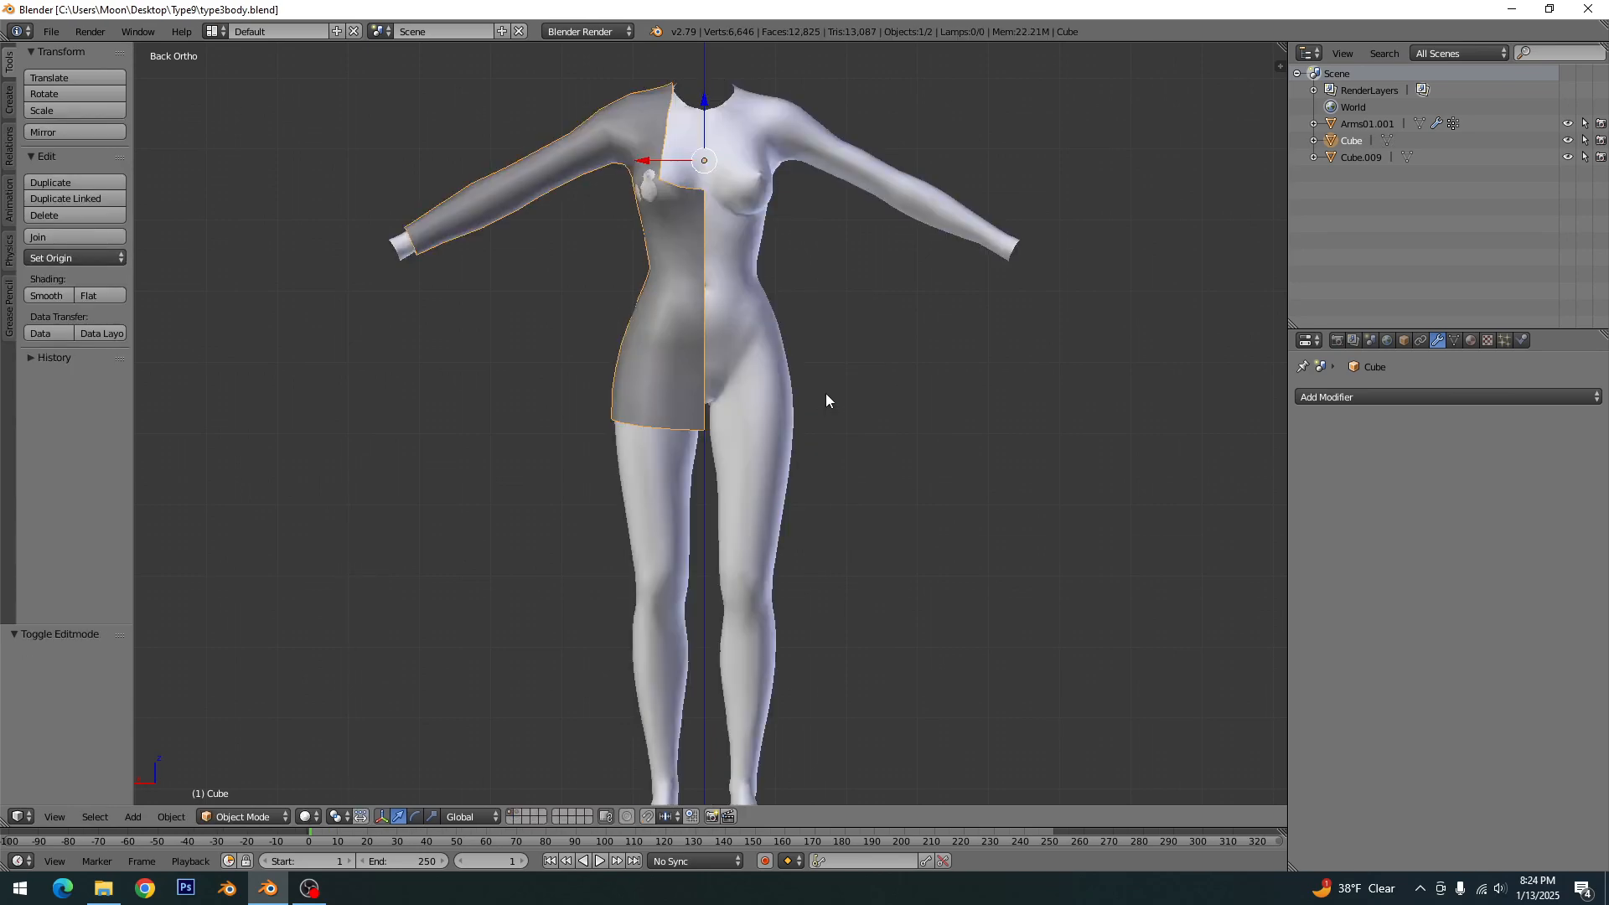
- Add a Mirror modifier on the X axis to the half dress and enable Clipping
left_click(1434, 398)
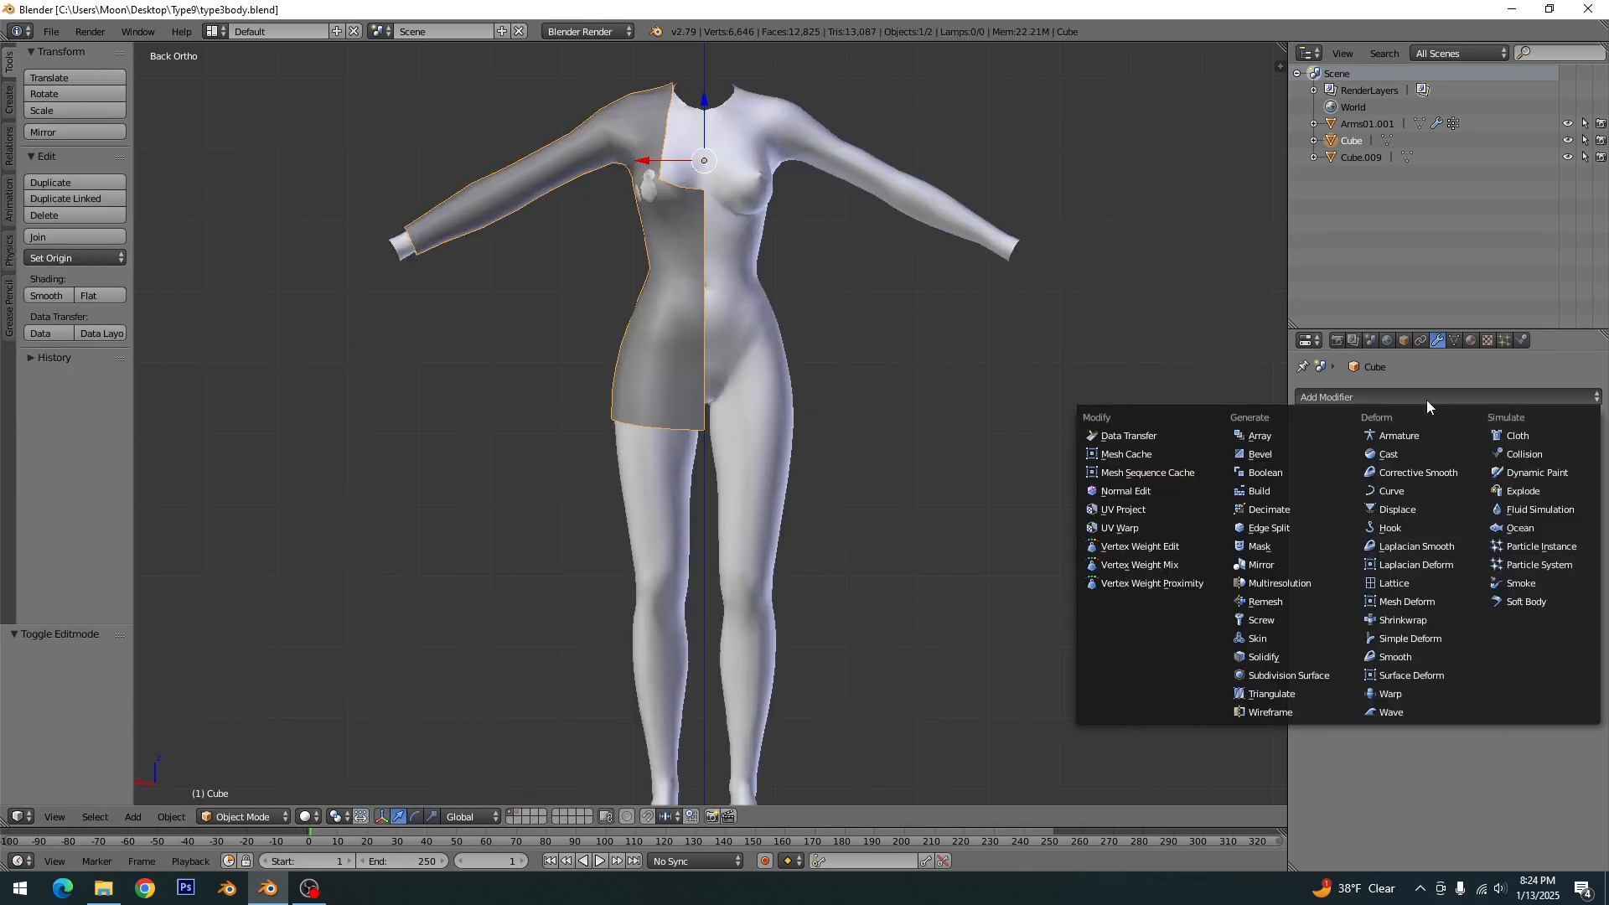
left_click(1274, 563)
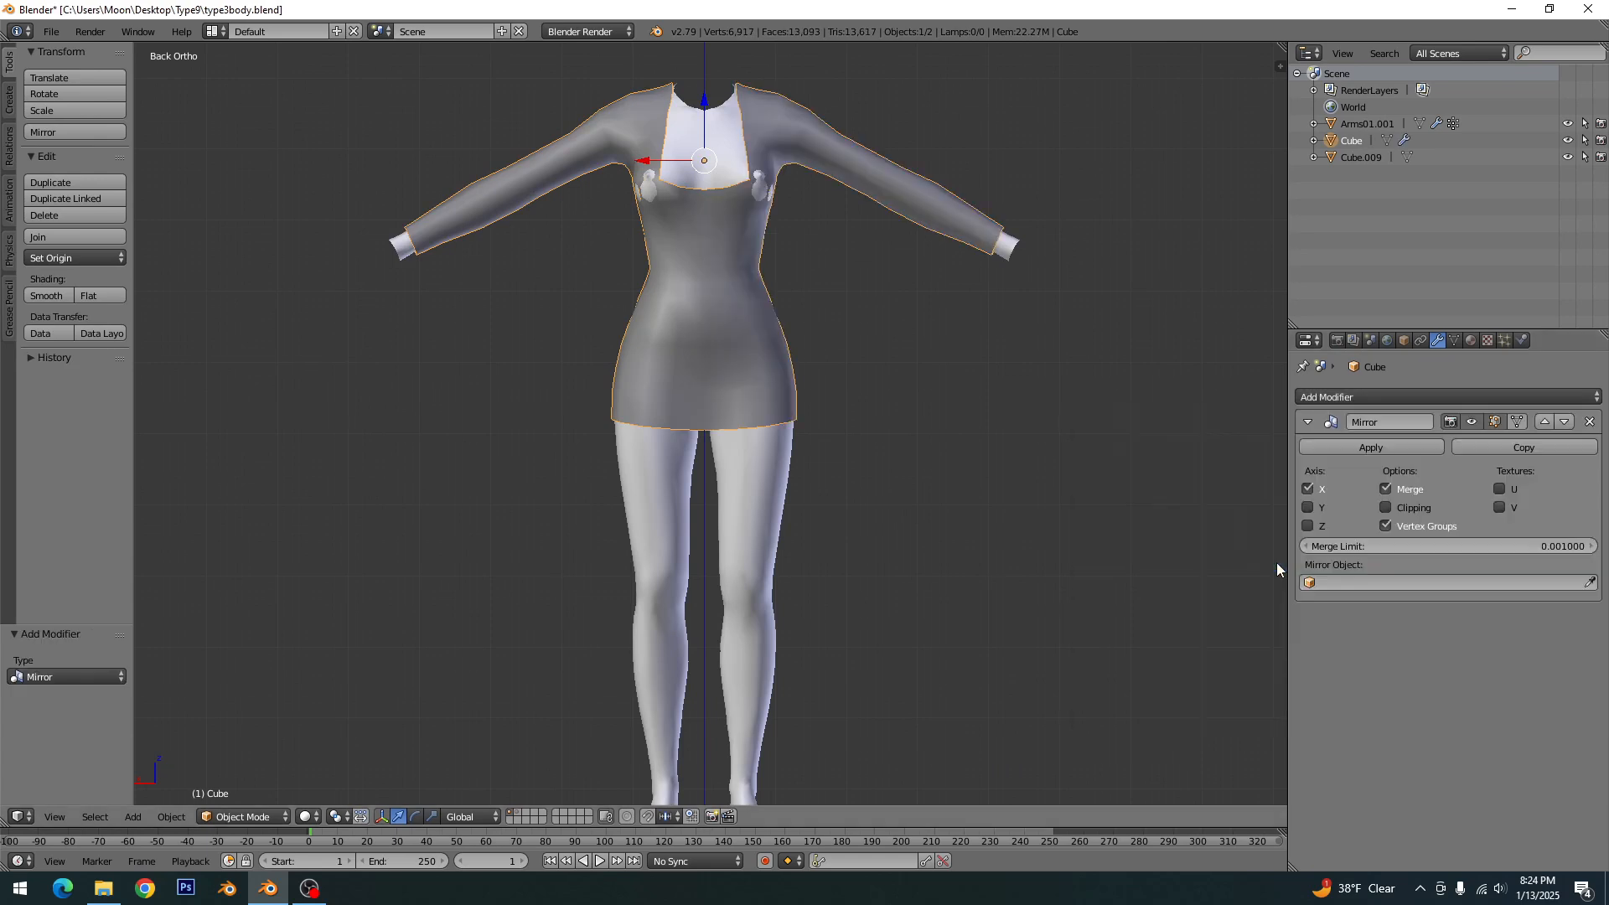
left_click(1389, 508)
- Select the centre edge loop on the back of the dress and move it along X to test the Clipping
key("Tab")
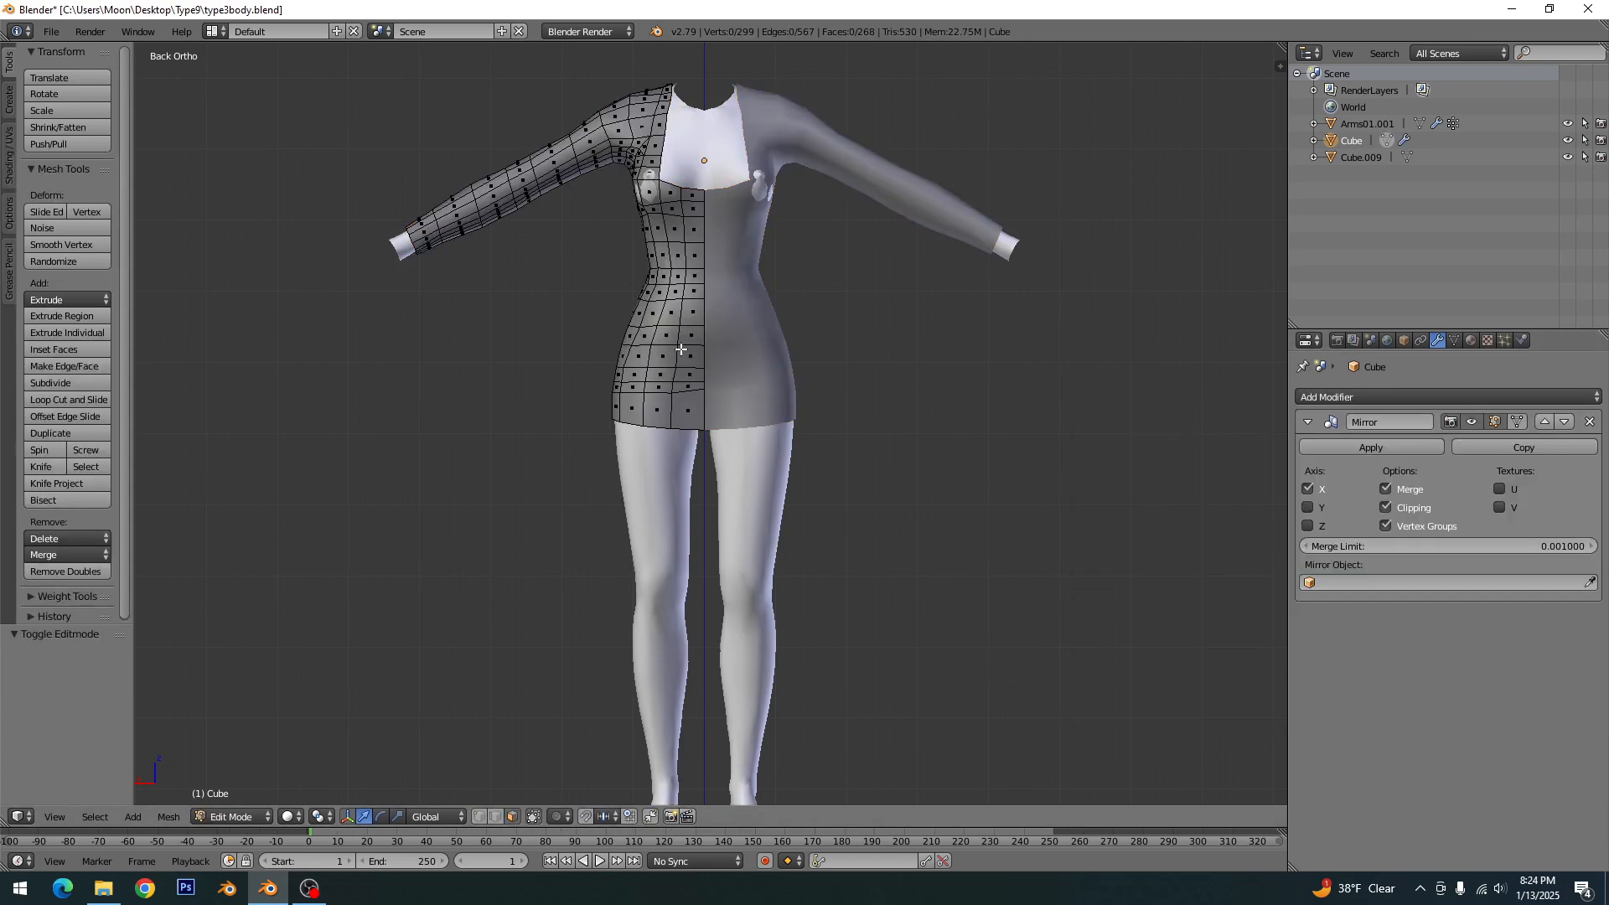
right_click(712, 401, "alt")
middle_click_drag(556, 475, 966, 500)
right_click(761, 392, "alt+shift")
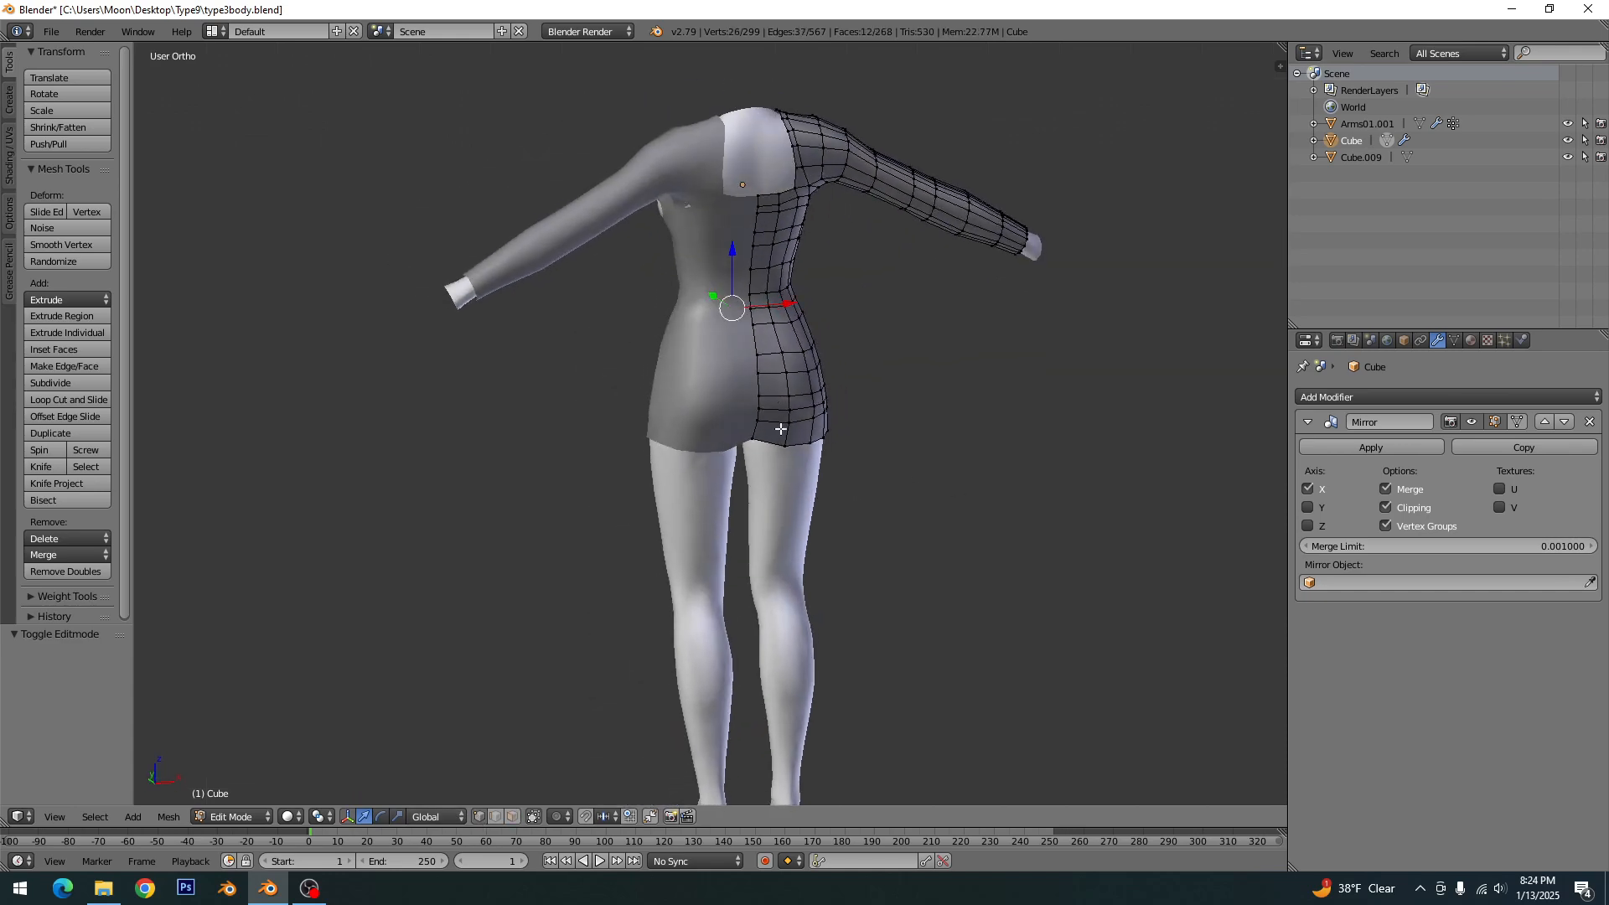
key("ctrl+z")
right_click(762, 392, "alt+shift")
scroll(795, 427, "up", 2)
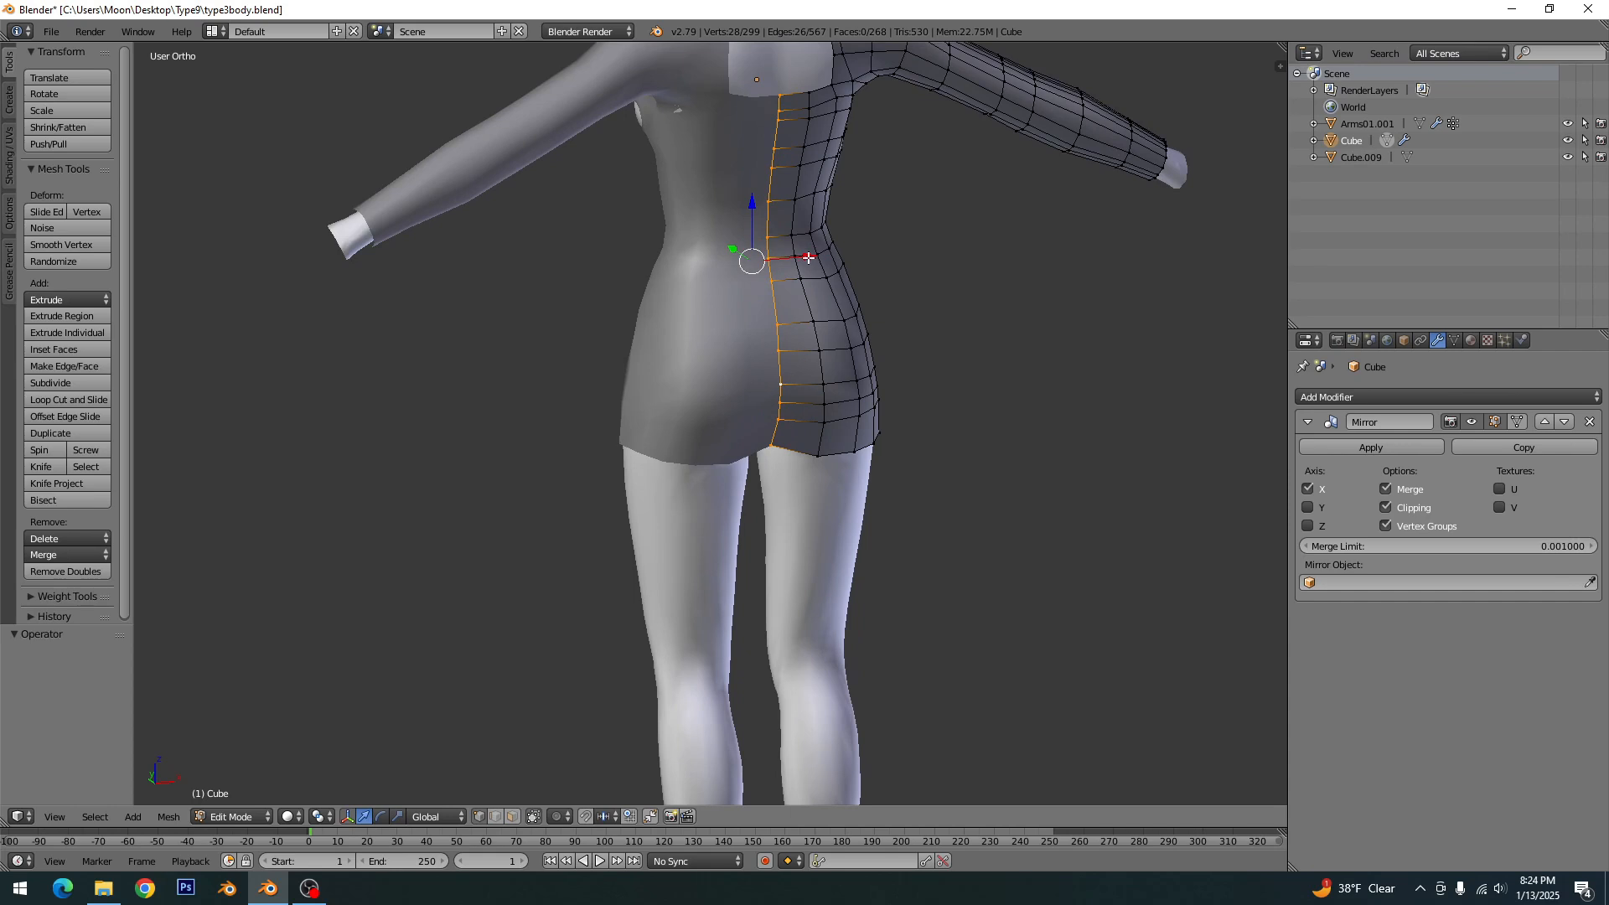
scroll(806, 268, "down", 3)
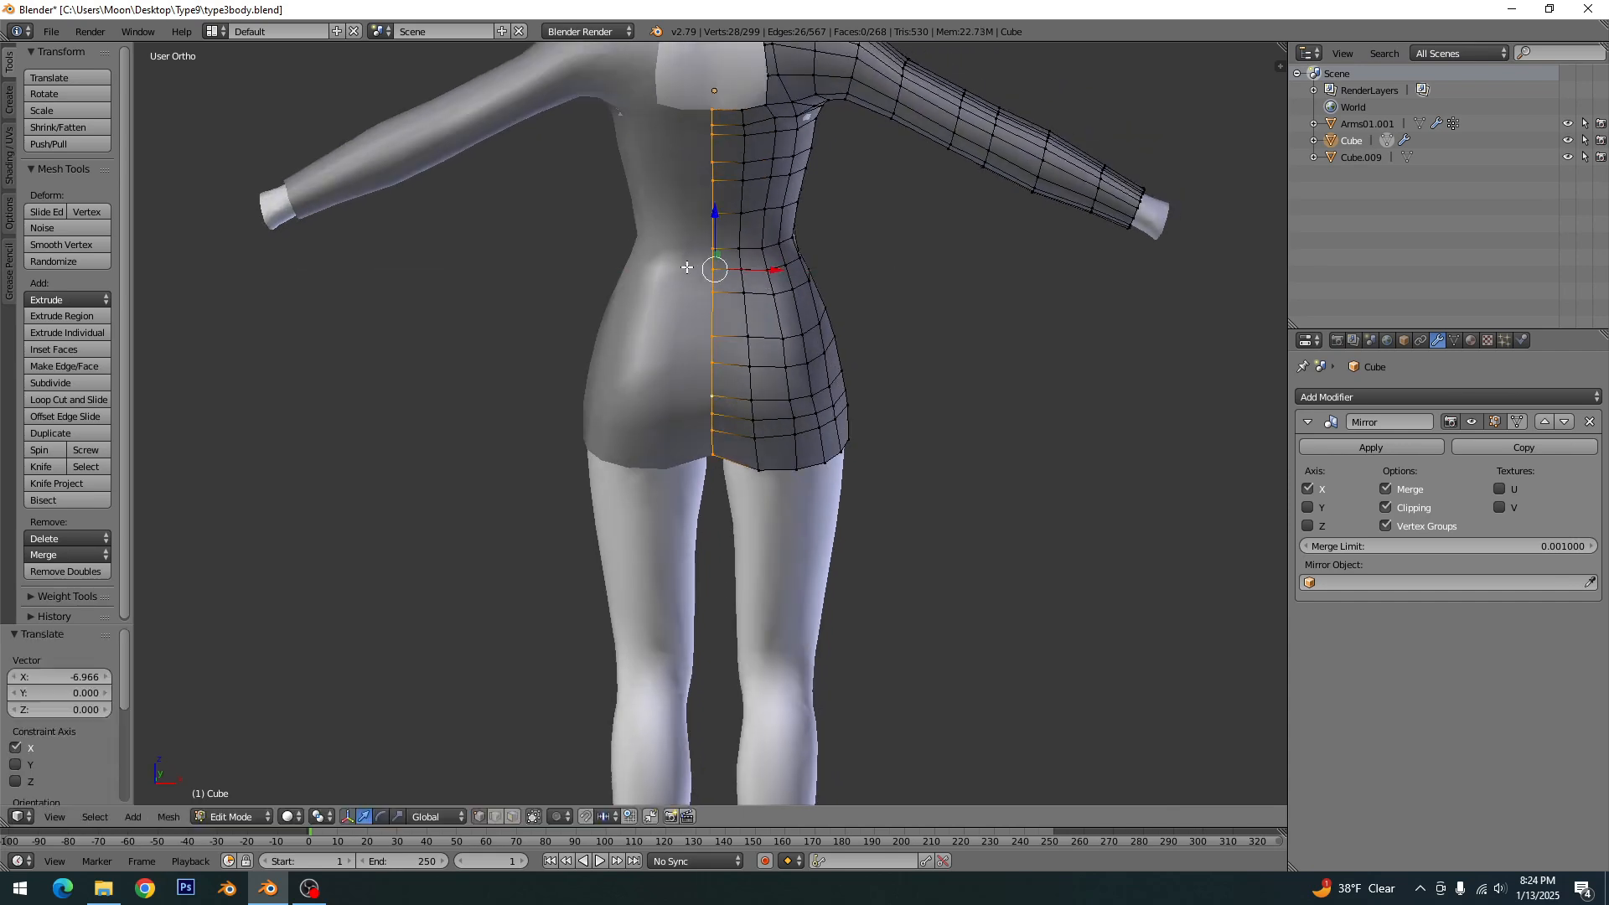
- Leave edit mode, save over the existing file, deselect the dress and check its mirrored shape from several angles
key("Tab")
key("ctrl+s")
left_click(761, 354)
scroll(761, 354, "down", 4)
middle_click_drag(890, 370, 574, 372)
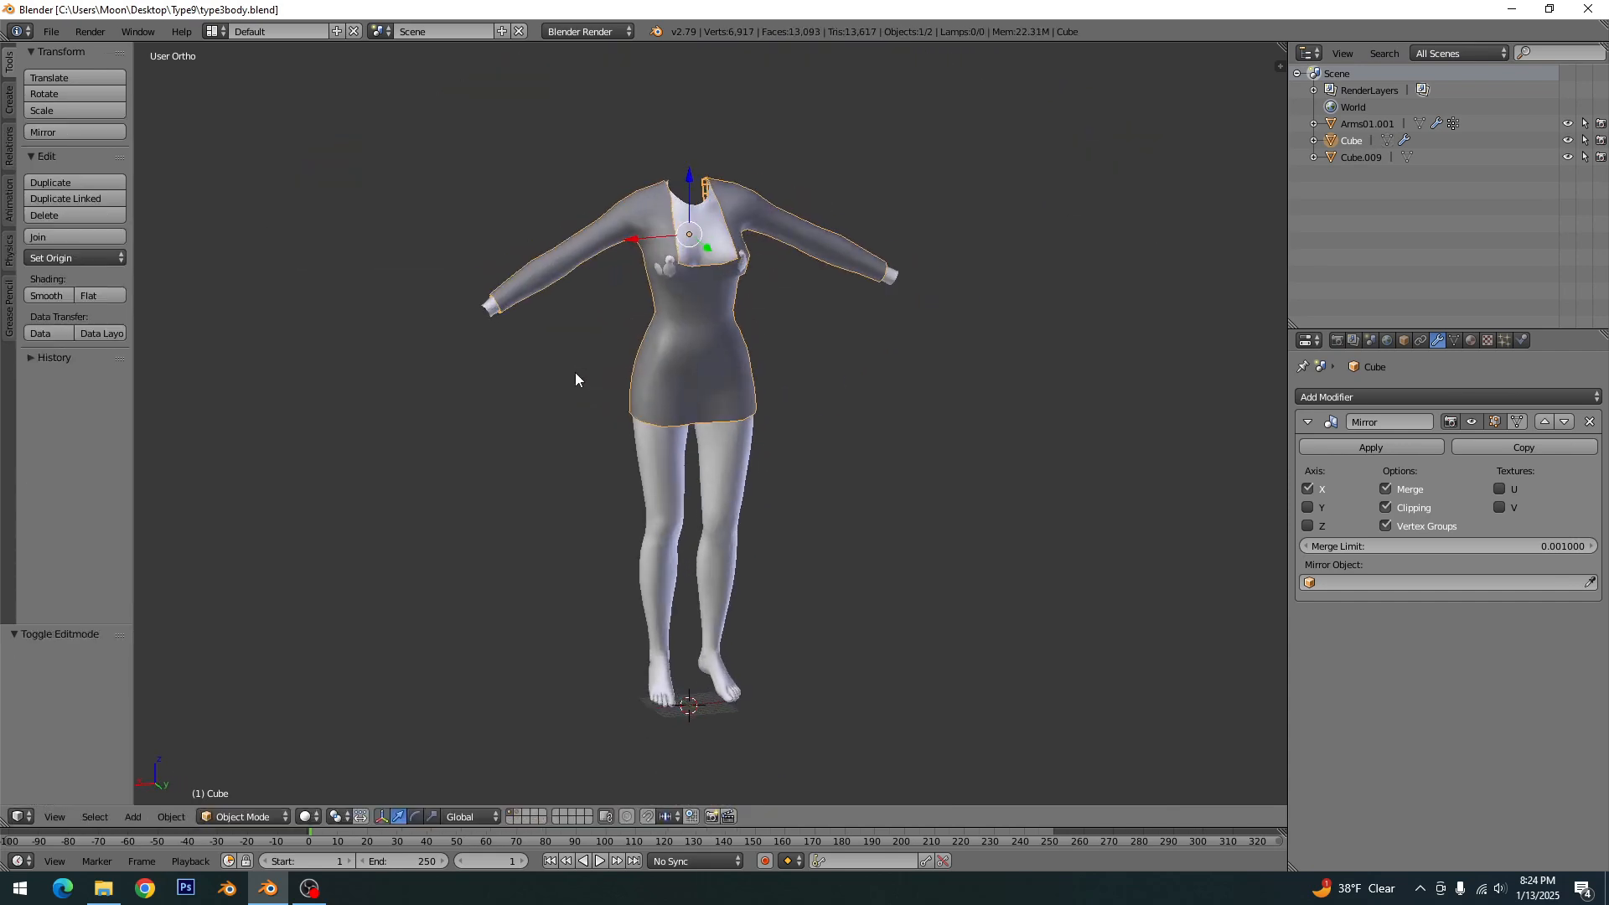
key("a")
middle_click_drag(719, 378, 670, 450)
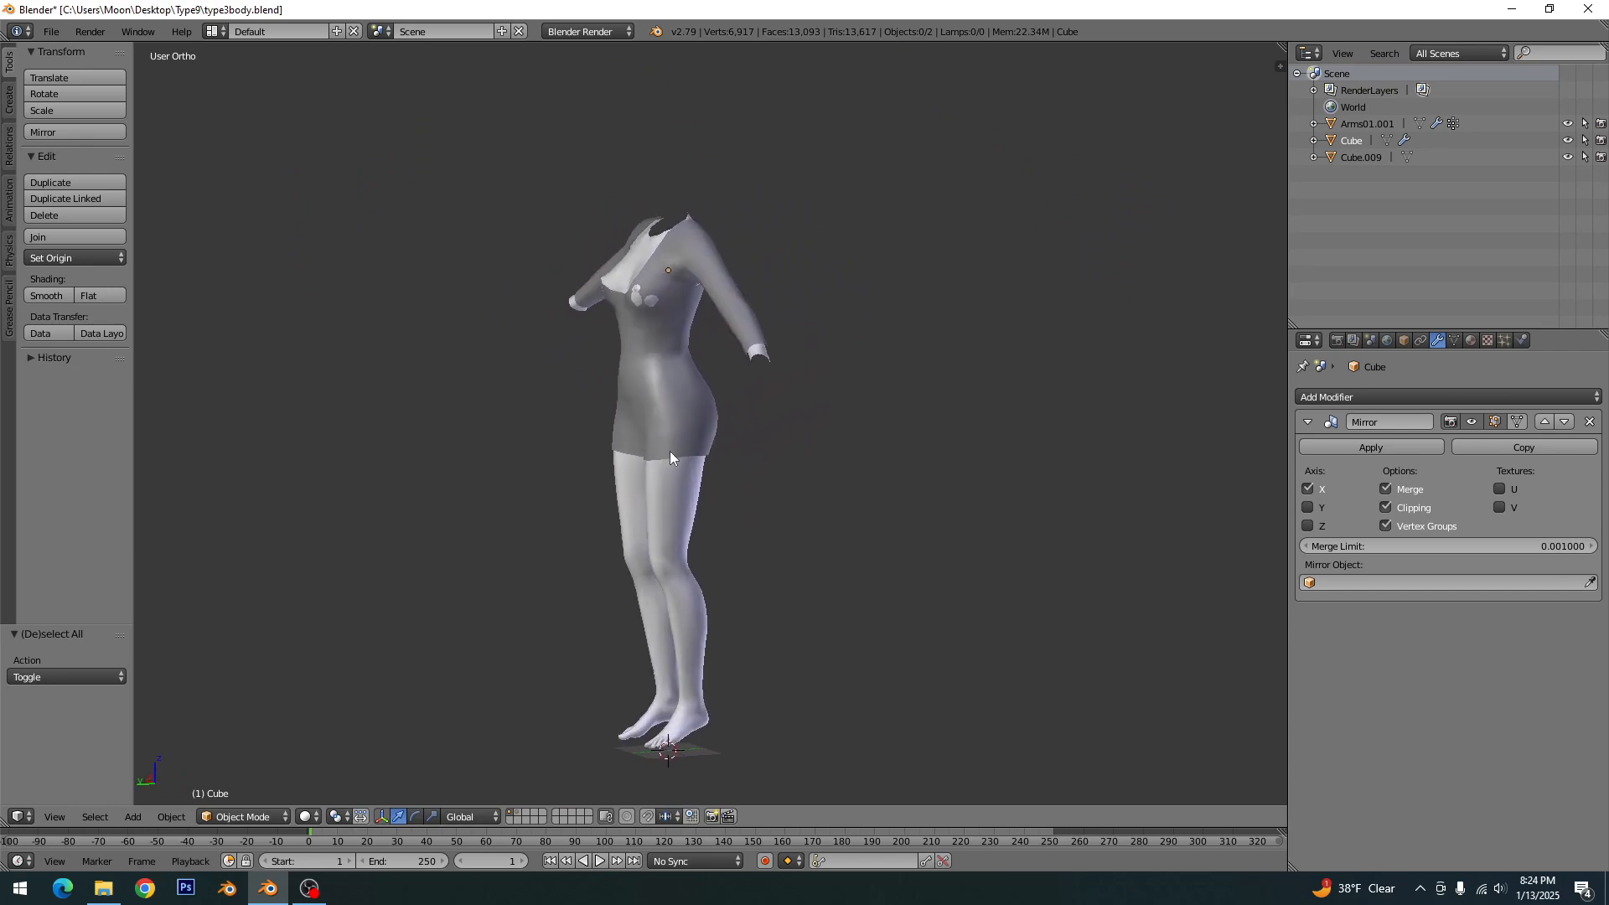
scroll(580, 476, "up", 3)
middle_click_drag(579, 471, 711, 415)
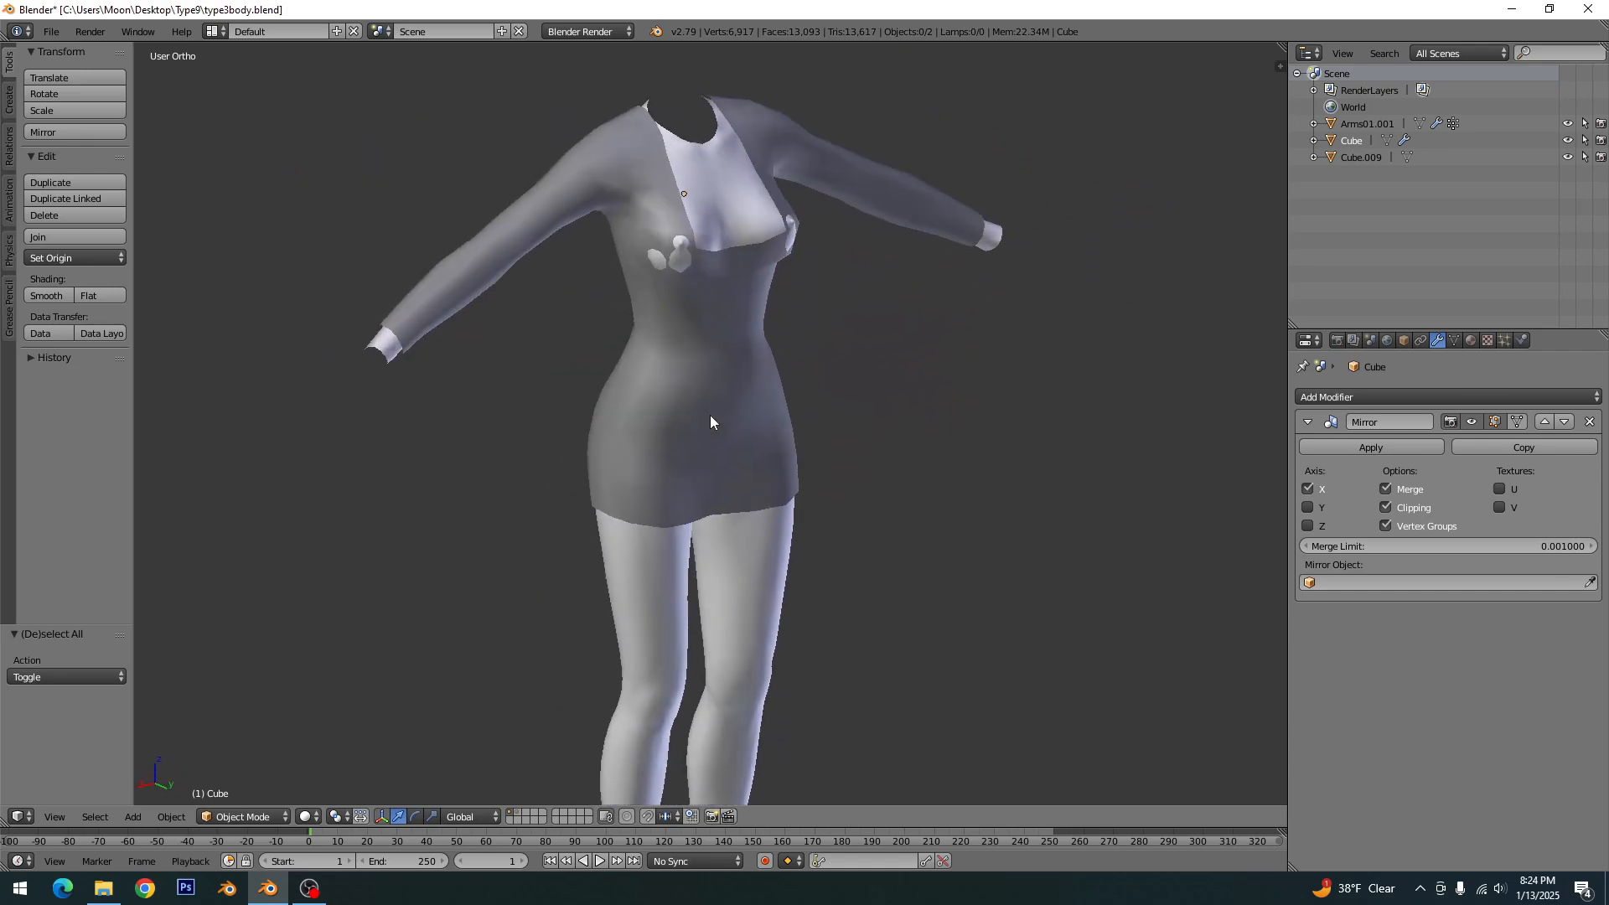
- Enter edit mode, save over the existing file again and return to object mode
key("Tab")
key("ctrl+s")
left_click(711, 415)
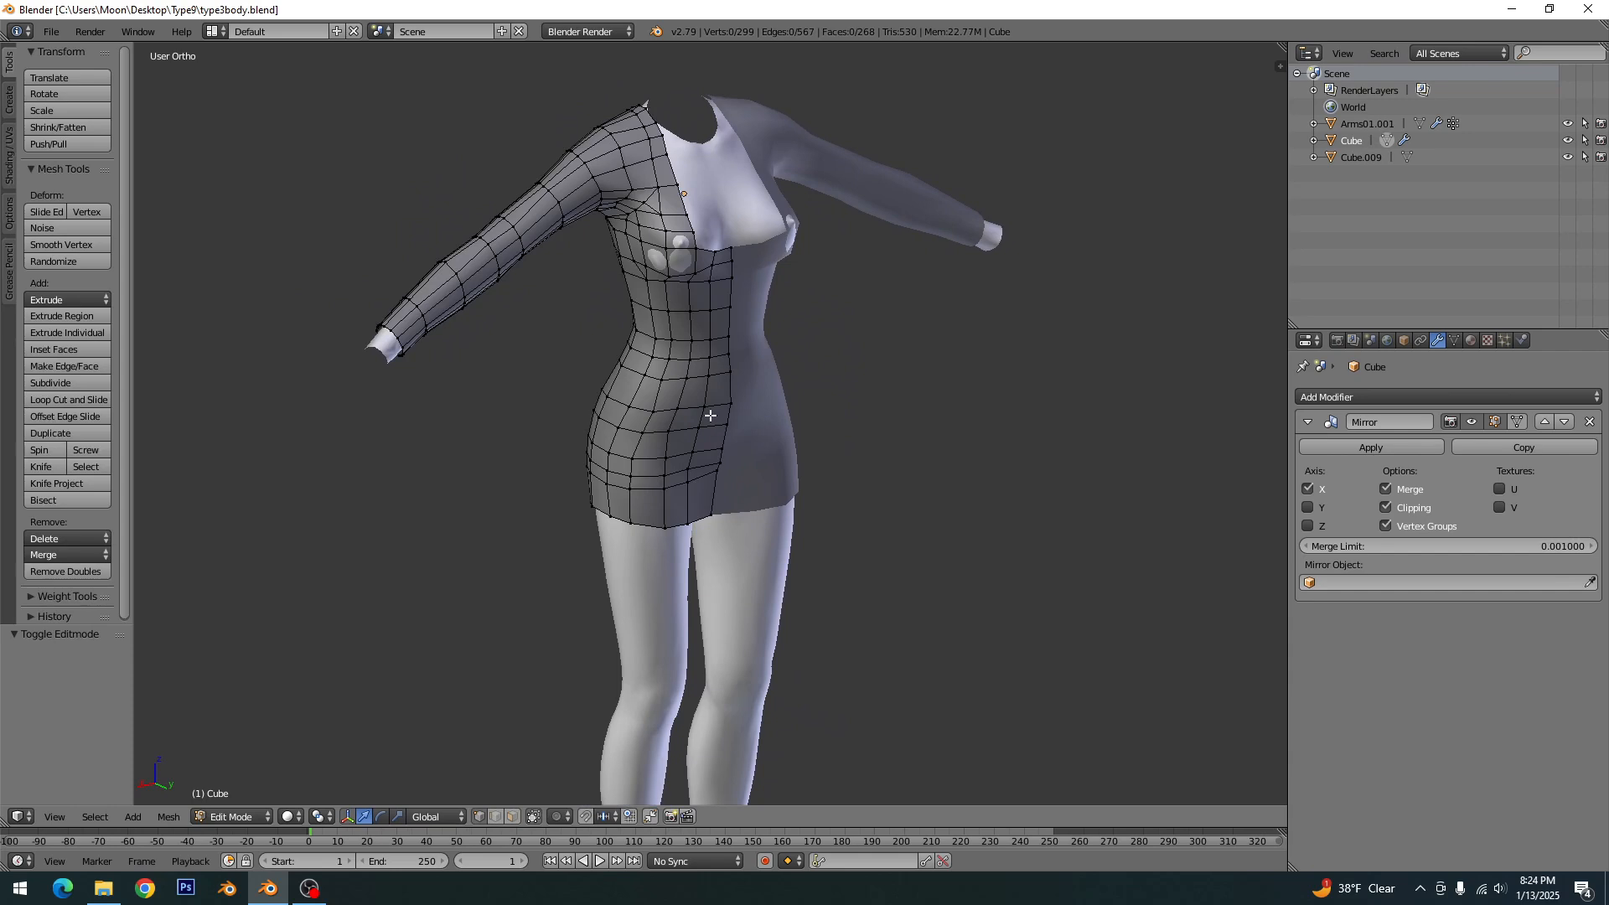
key("Tab")
- Add a Subdivision Surface modifier to the dress and make the edit cage follow the subdivided result
right_click(681, 416)
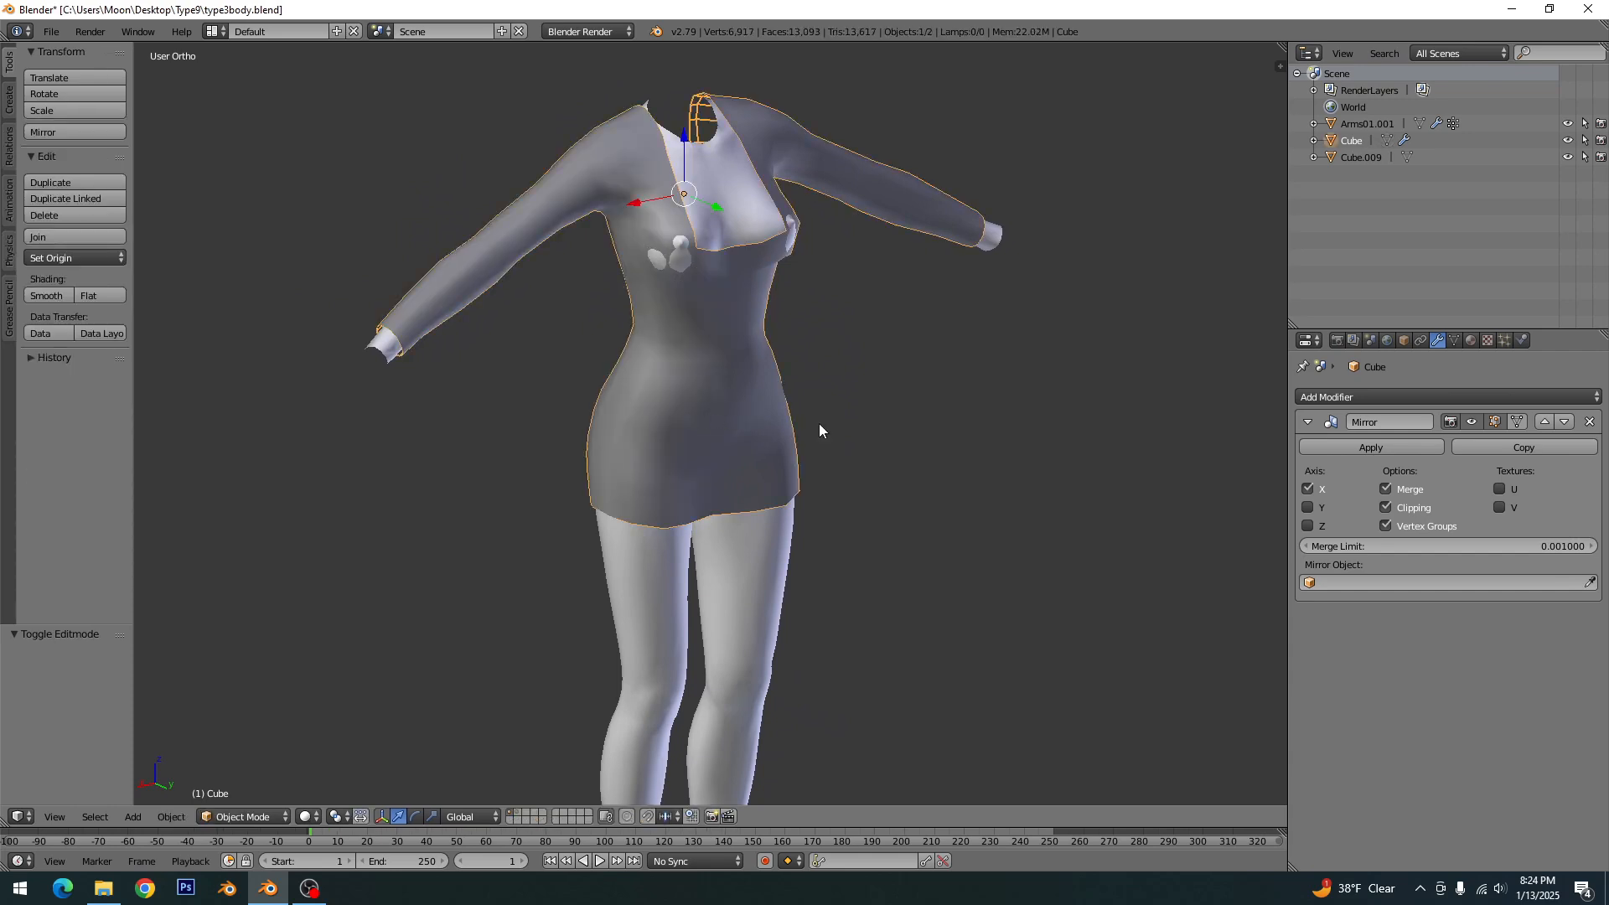
left_click(1422, 399)
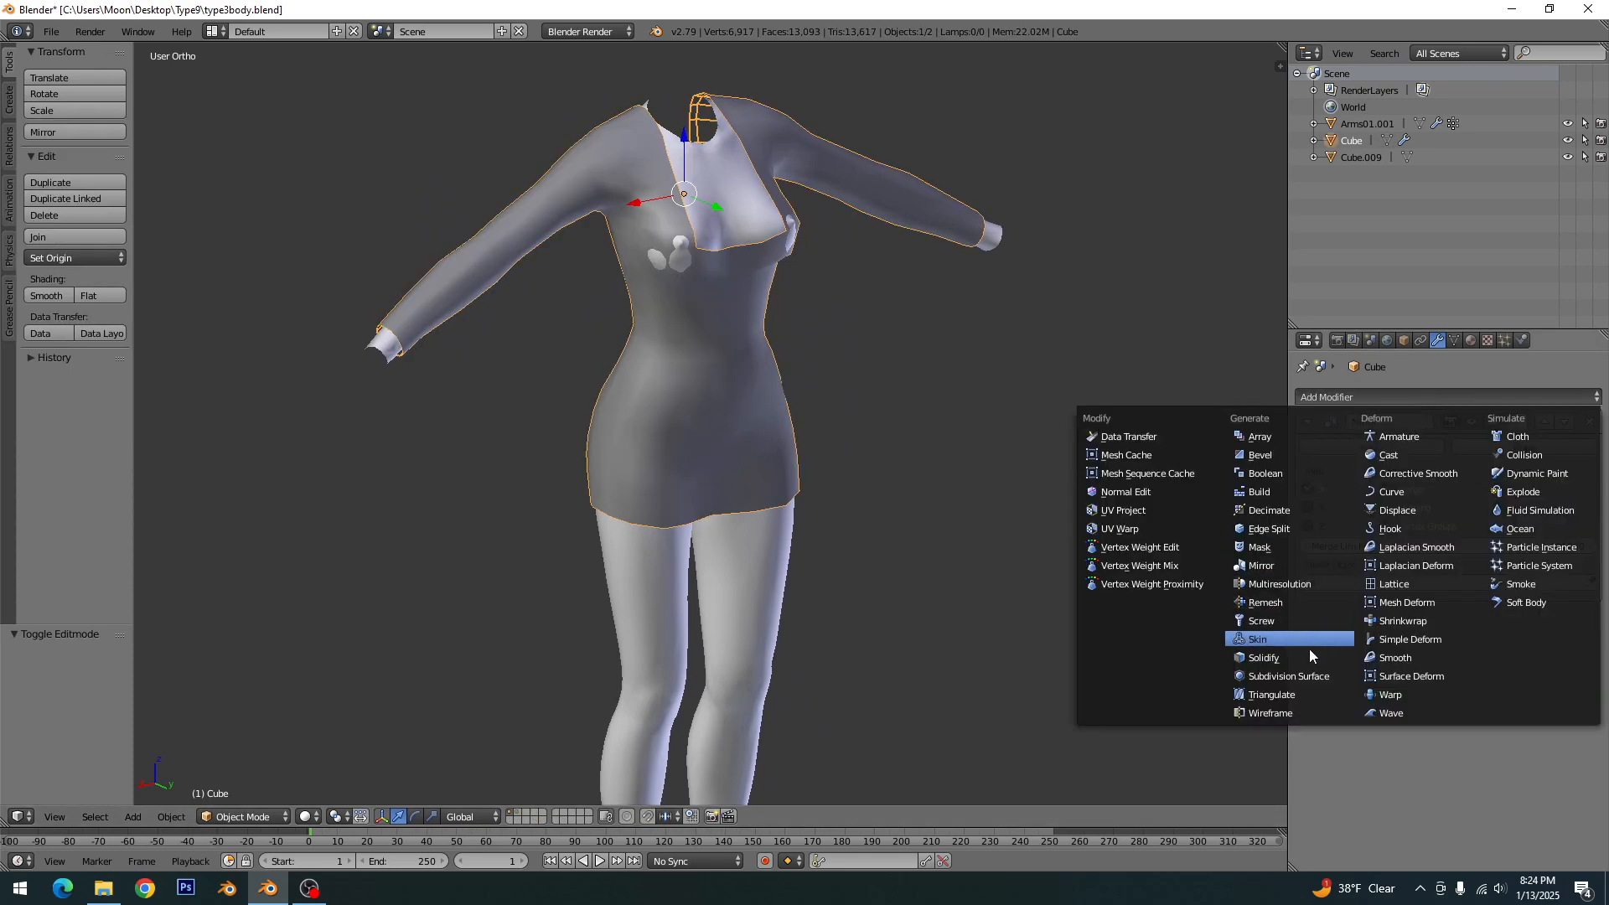
left_click(1303, 675)
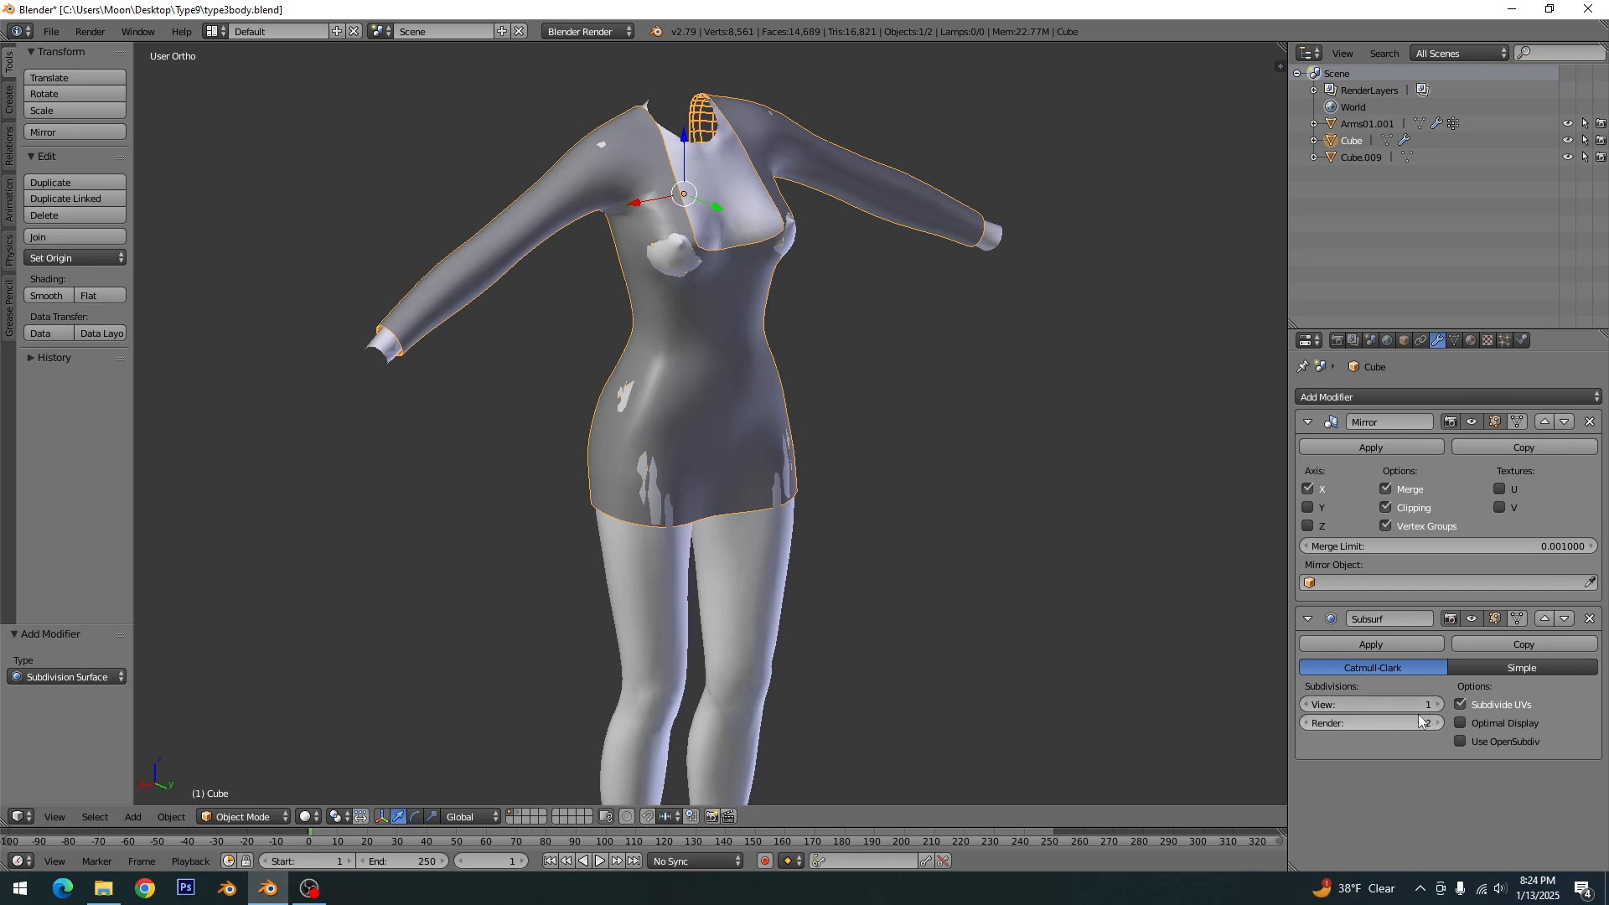
left_click(1516, 618)
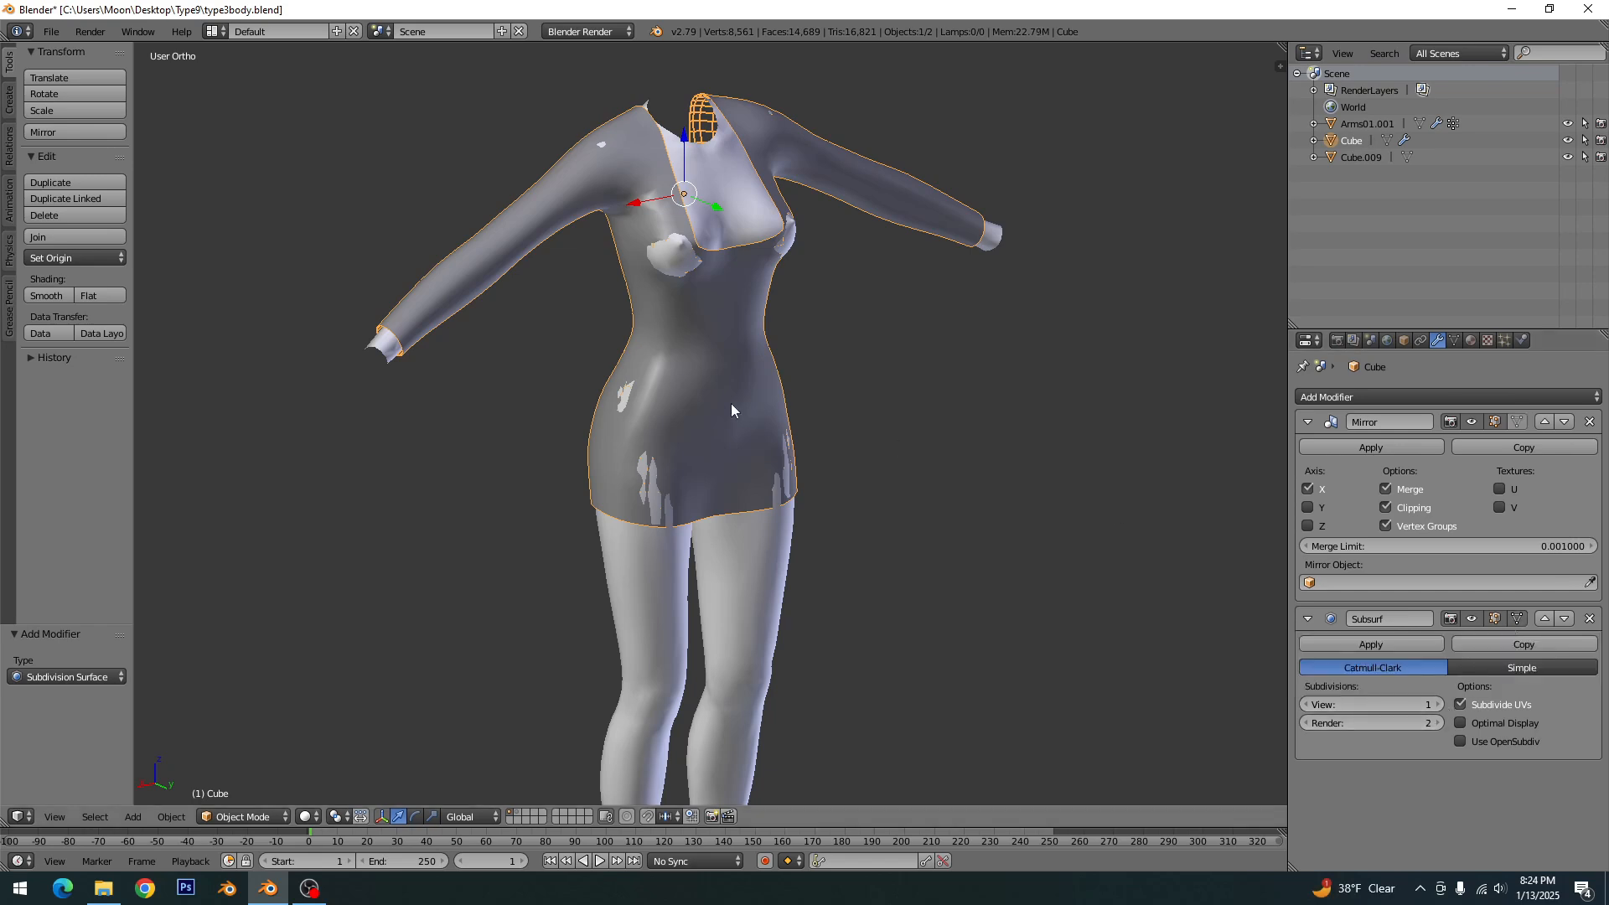
- In edit mode, select the dress vertex beside the bust poke-through and move it about 0.34 along X
key("Tab")
scroll(730, 403, "up", 5)
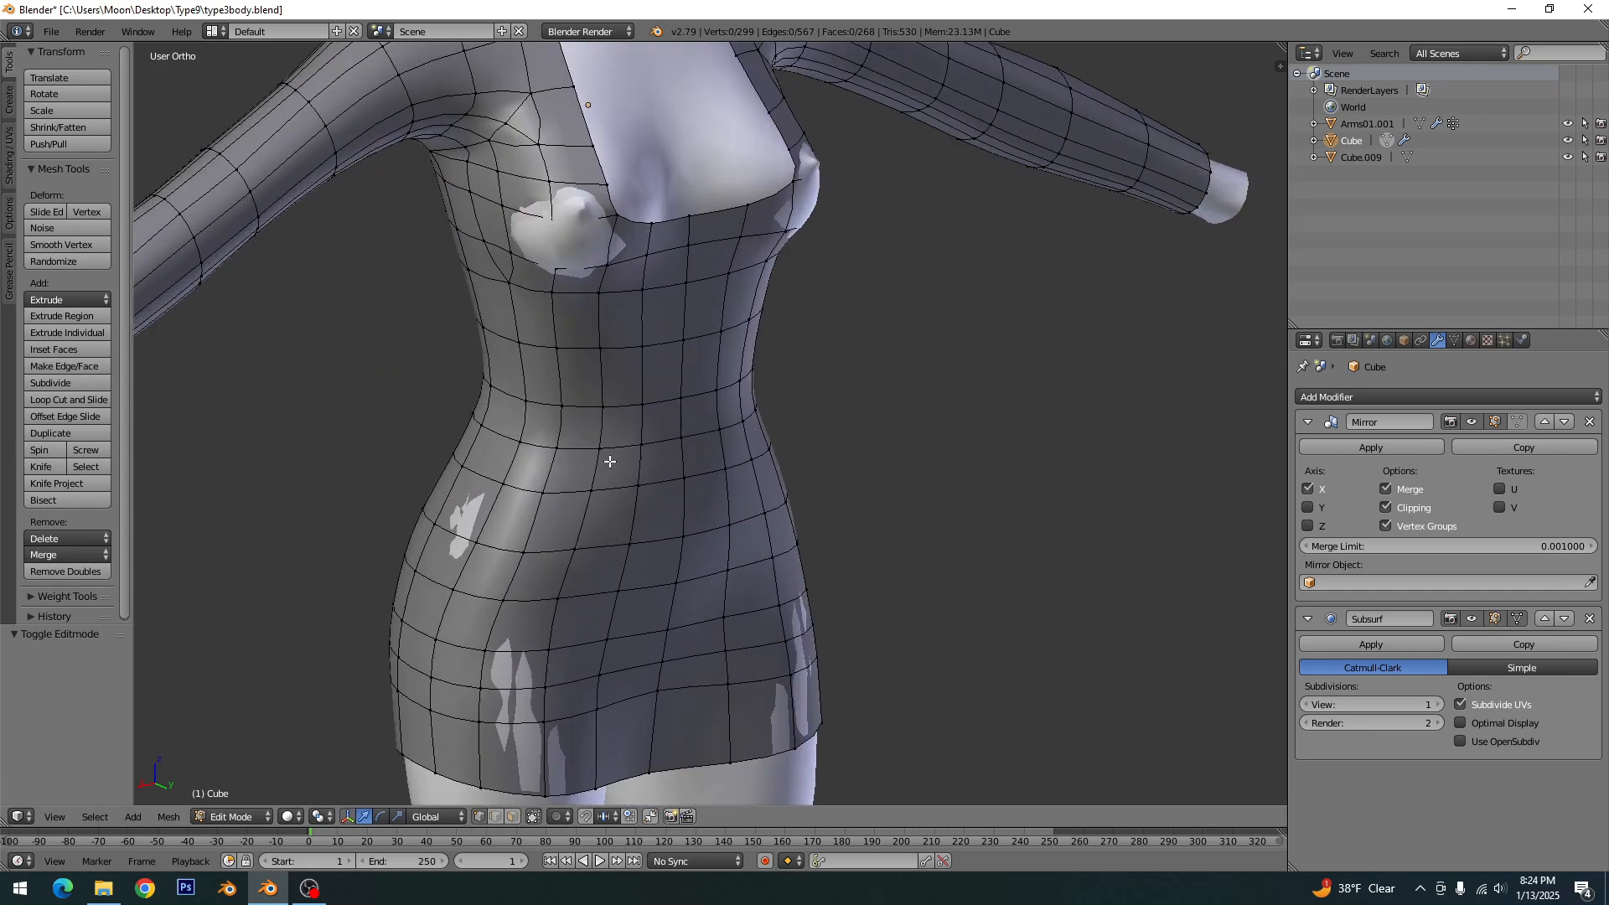
middle_click_drag(562, 352, 563, 400)
scroll(546, 460, "up", 2)
right_click(490, 425)
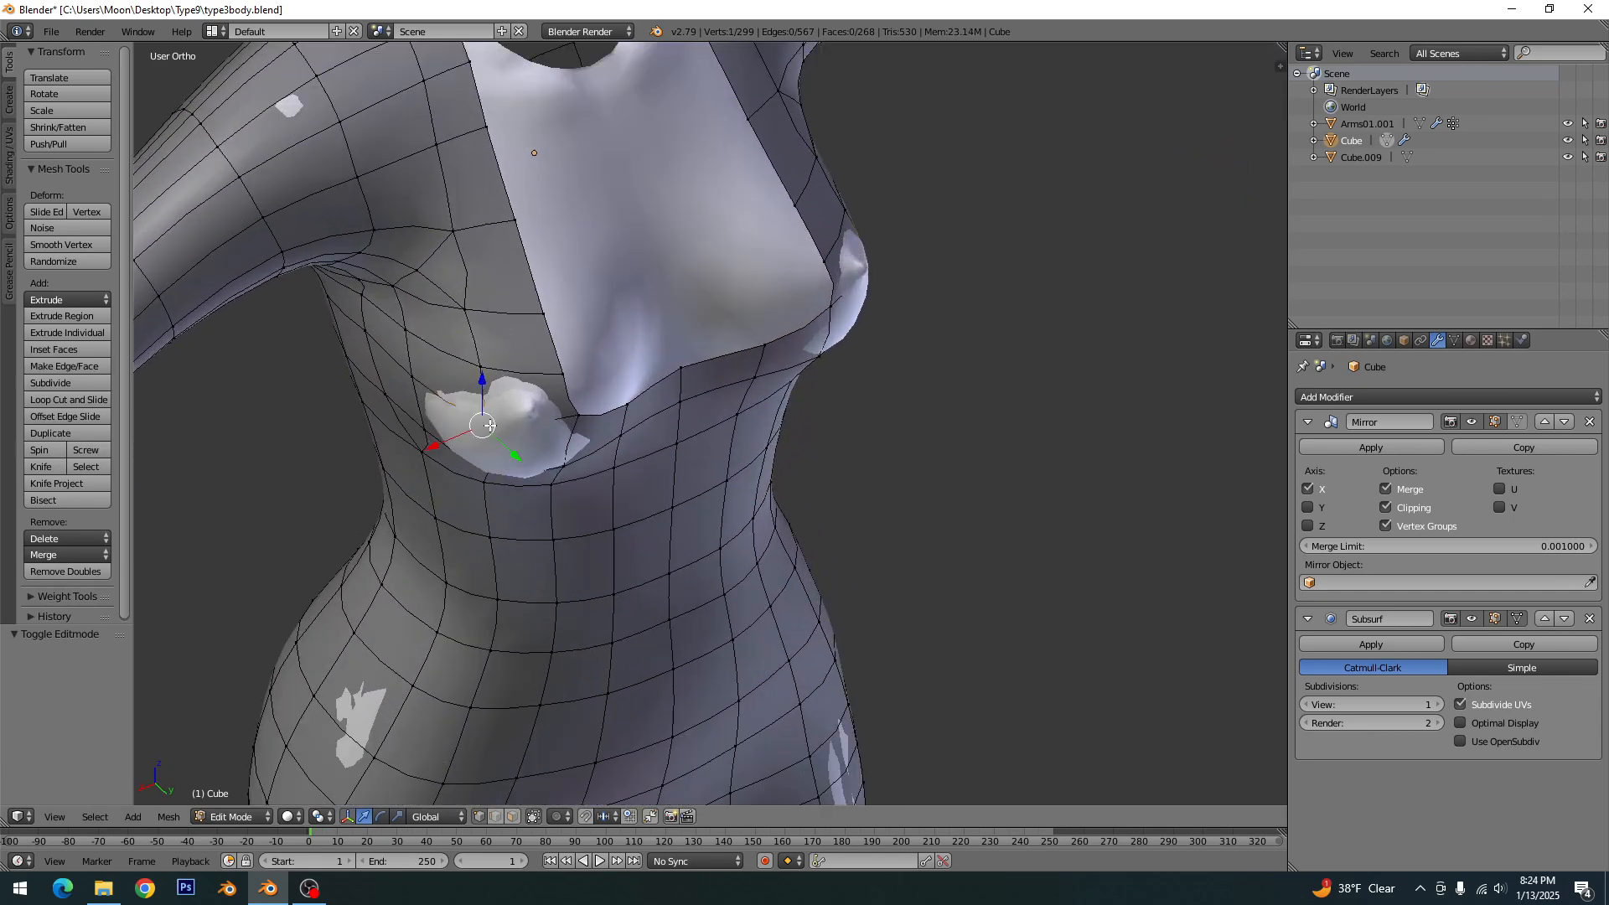
left_click_drag(447, 443, 434, 445)
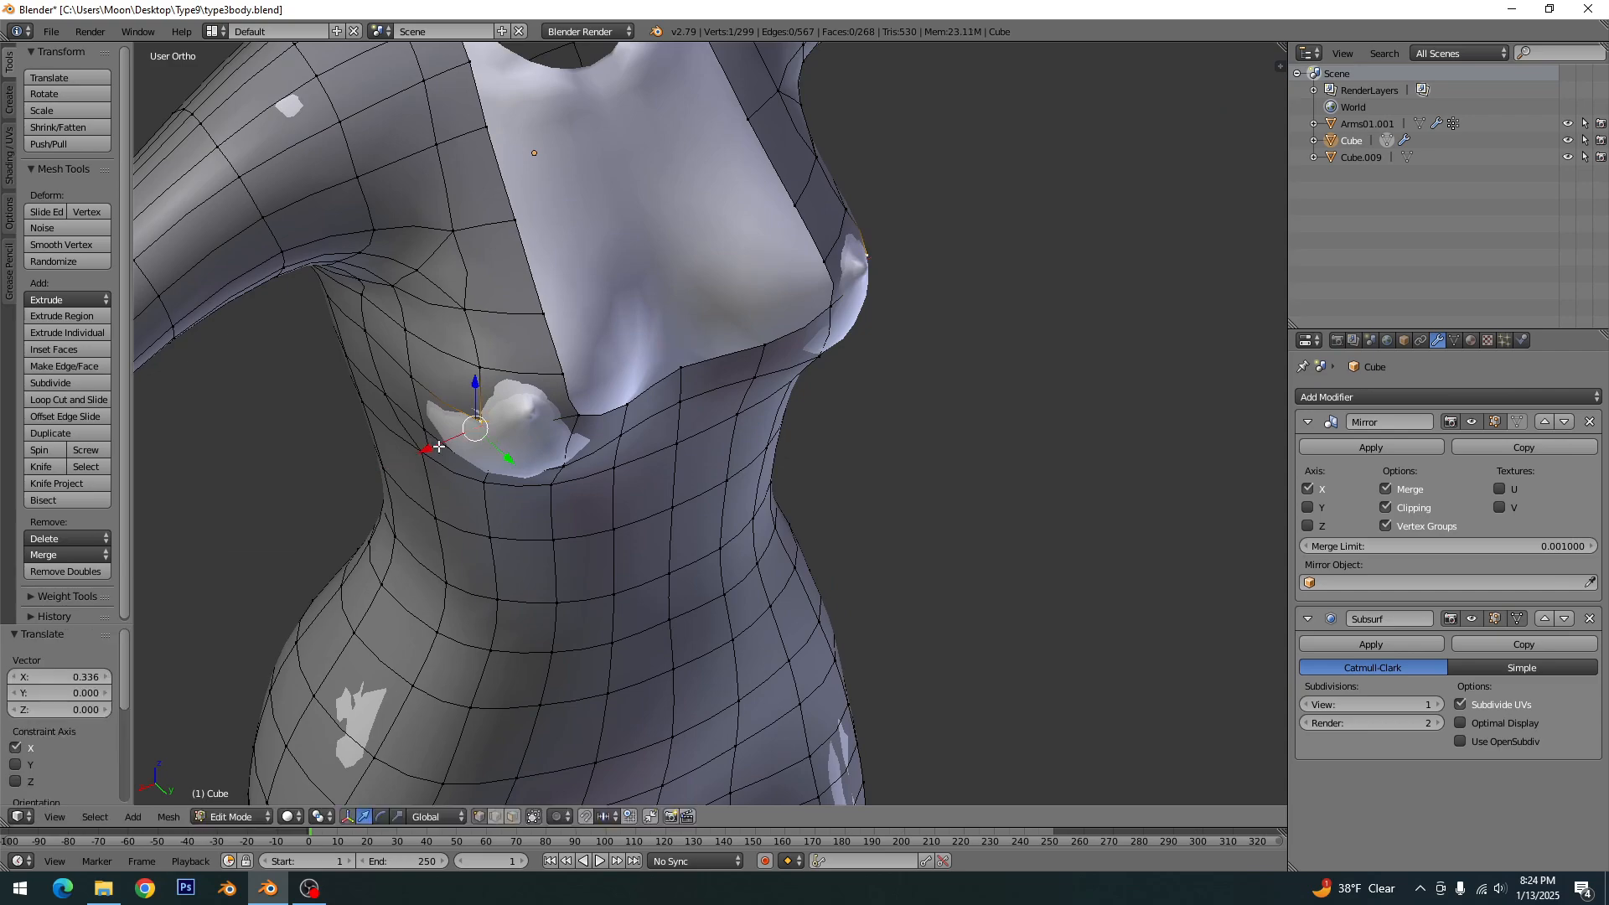
- Move the bust vertex about 0.27 along Y, away from the body, and clear the selection
middle_click_drag(506, 480, 531, 449)
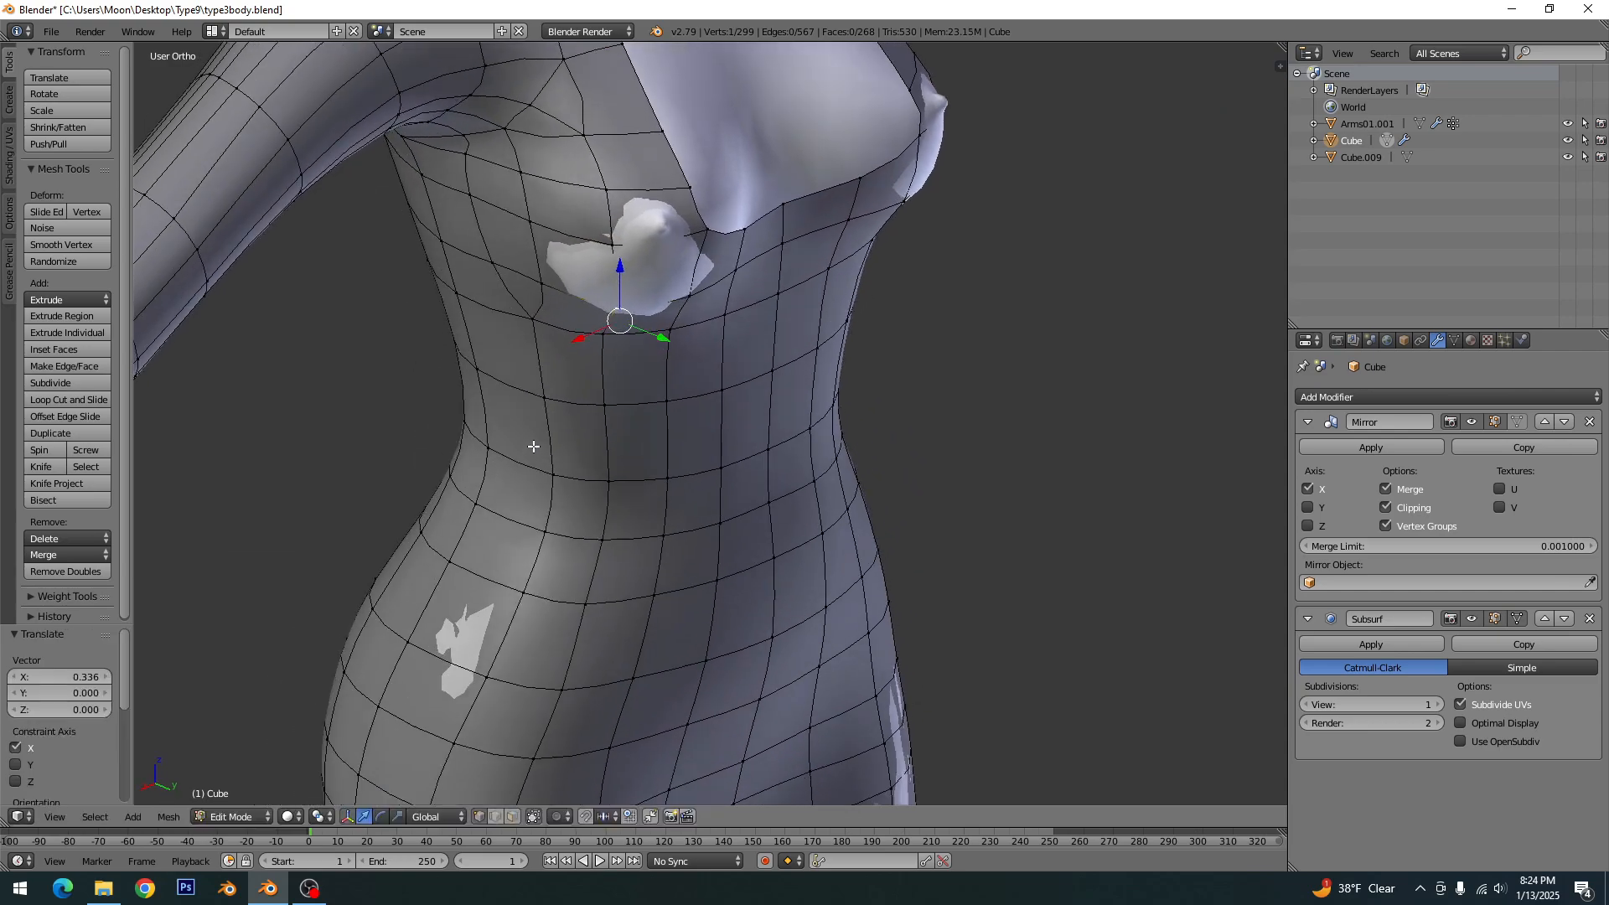
key("KP_Decimal")
middle_click_drag(759, 449, 778, 431)
left_click_drag(777, 431, 776, 442)
middle_click_drag(776, 441, 739, 509)
left_click_drag(746, 483, 744, 460)
right_click(717, 415)
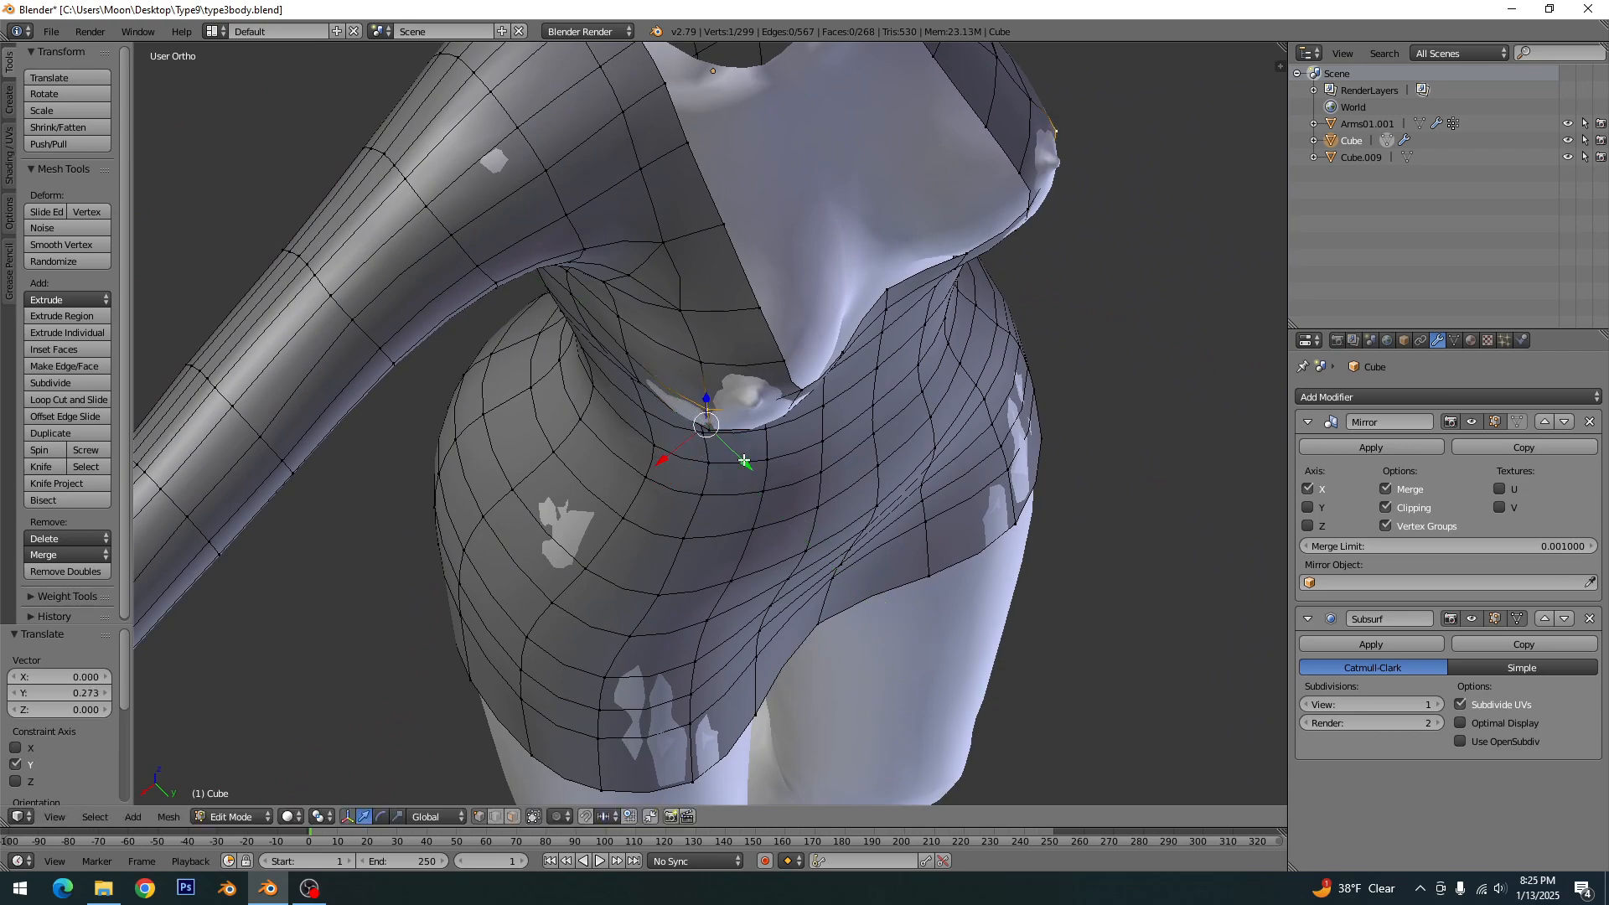
key("a")
middle_click_drag(744, 460, 740, 409)
key("KP_1")
key("ctrl+KP_1")
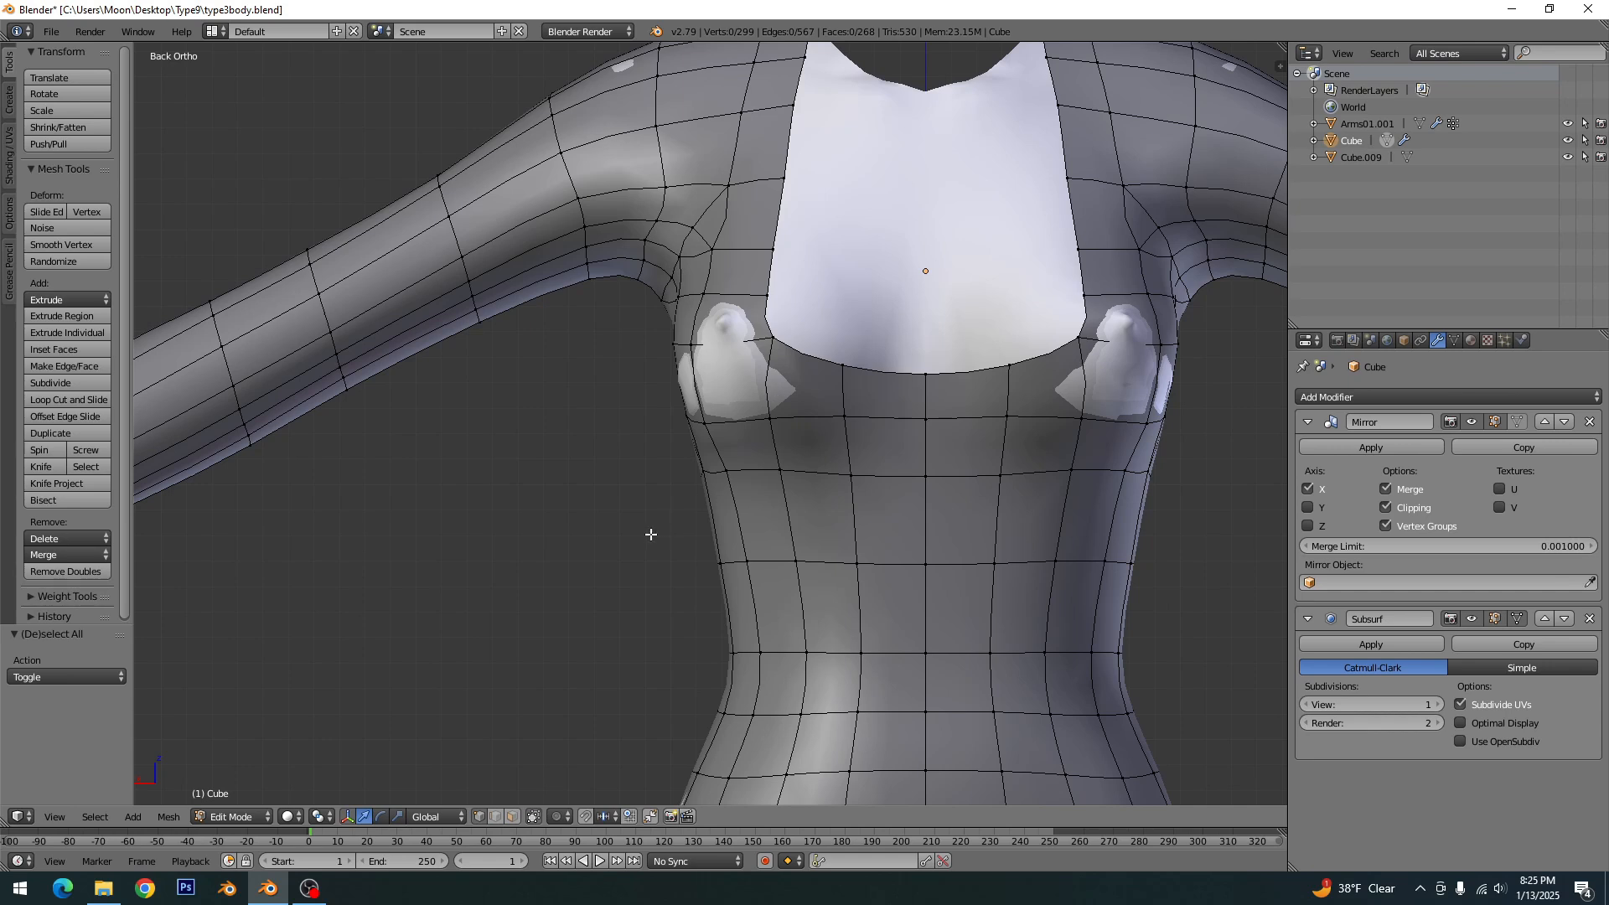
key("alt+a")
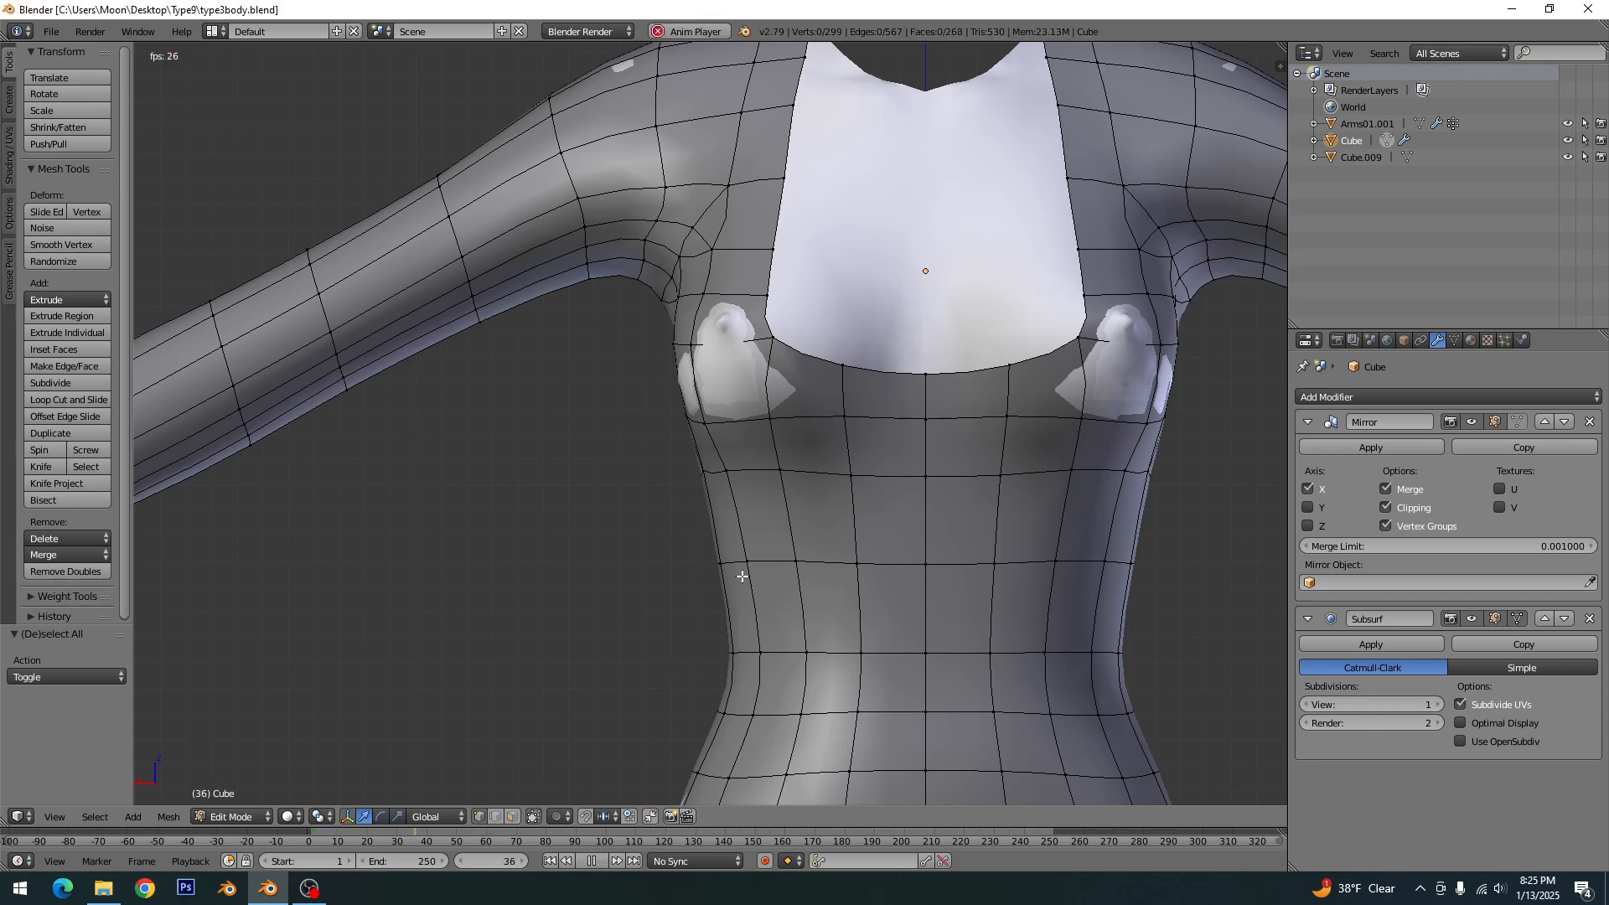
key("Escape")
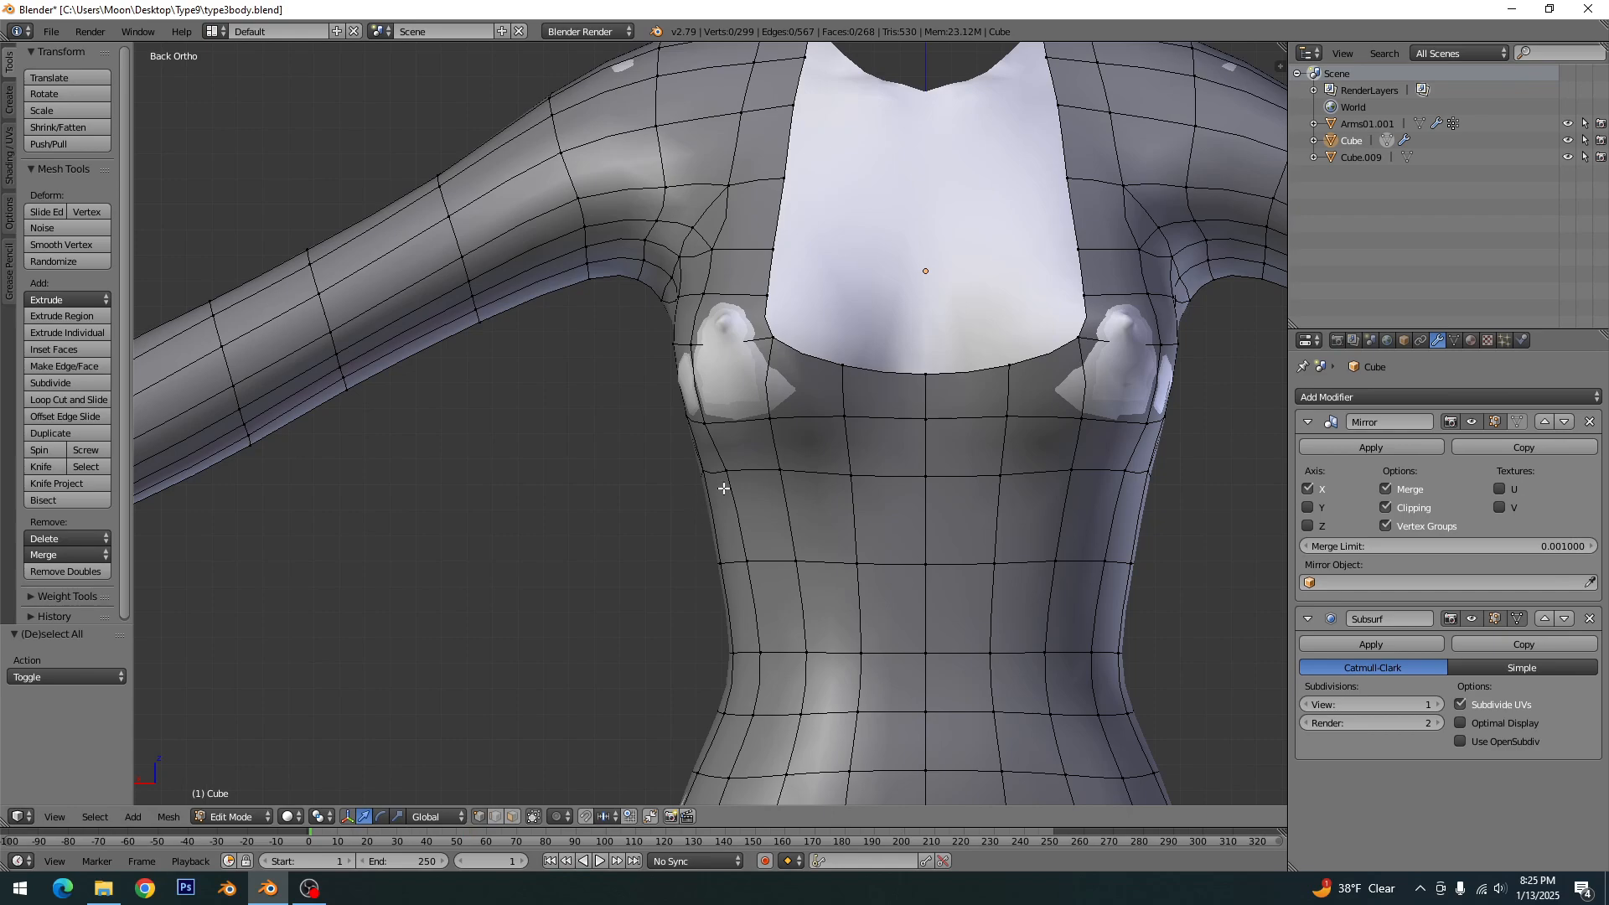
- Knife-cut a vertical line from the vertex near the armpit down across the bust to the edge below it, and clear the selection
middle_click_drag(724, 489, 795, 540, "shift")
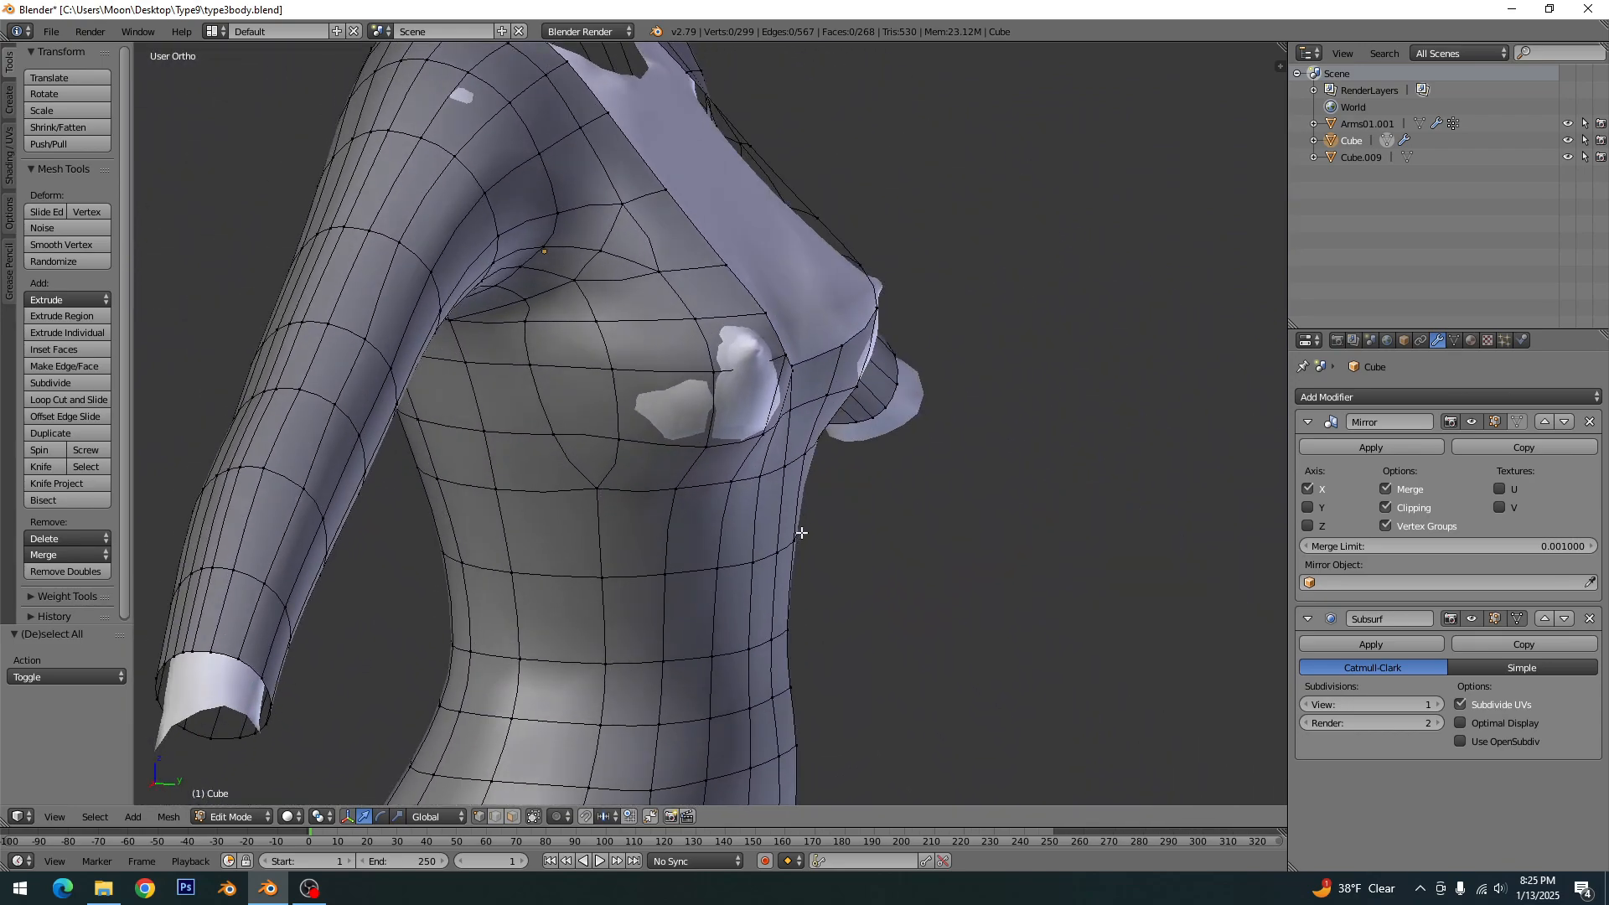
key("KP_1")
scroll(738, 508, "up", 2)
key("ctrl+KP_1")
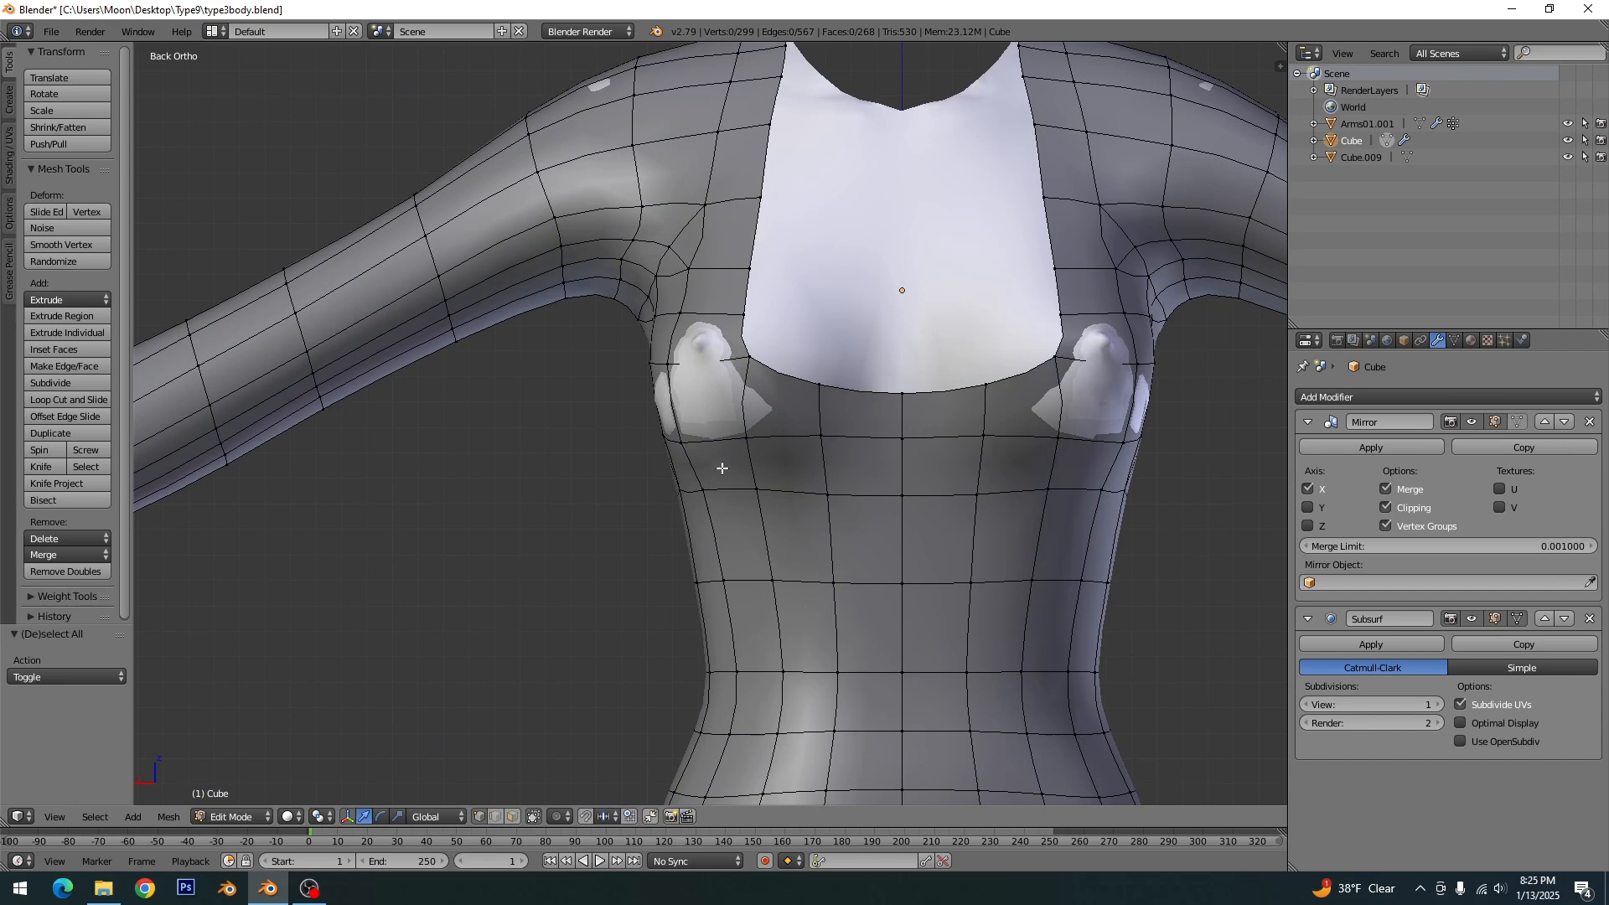
key("k")
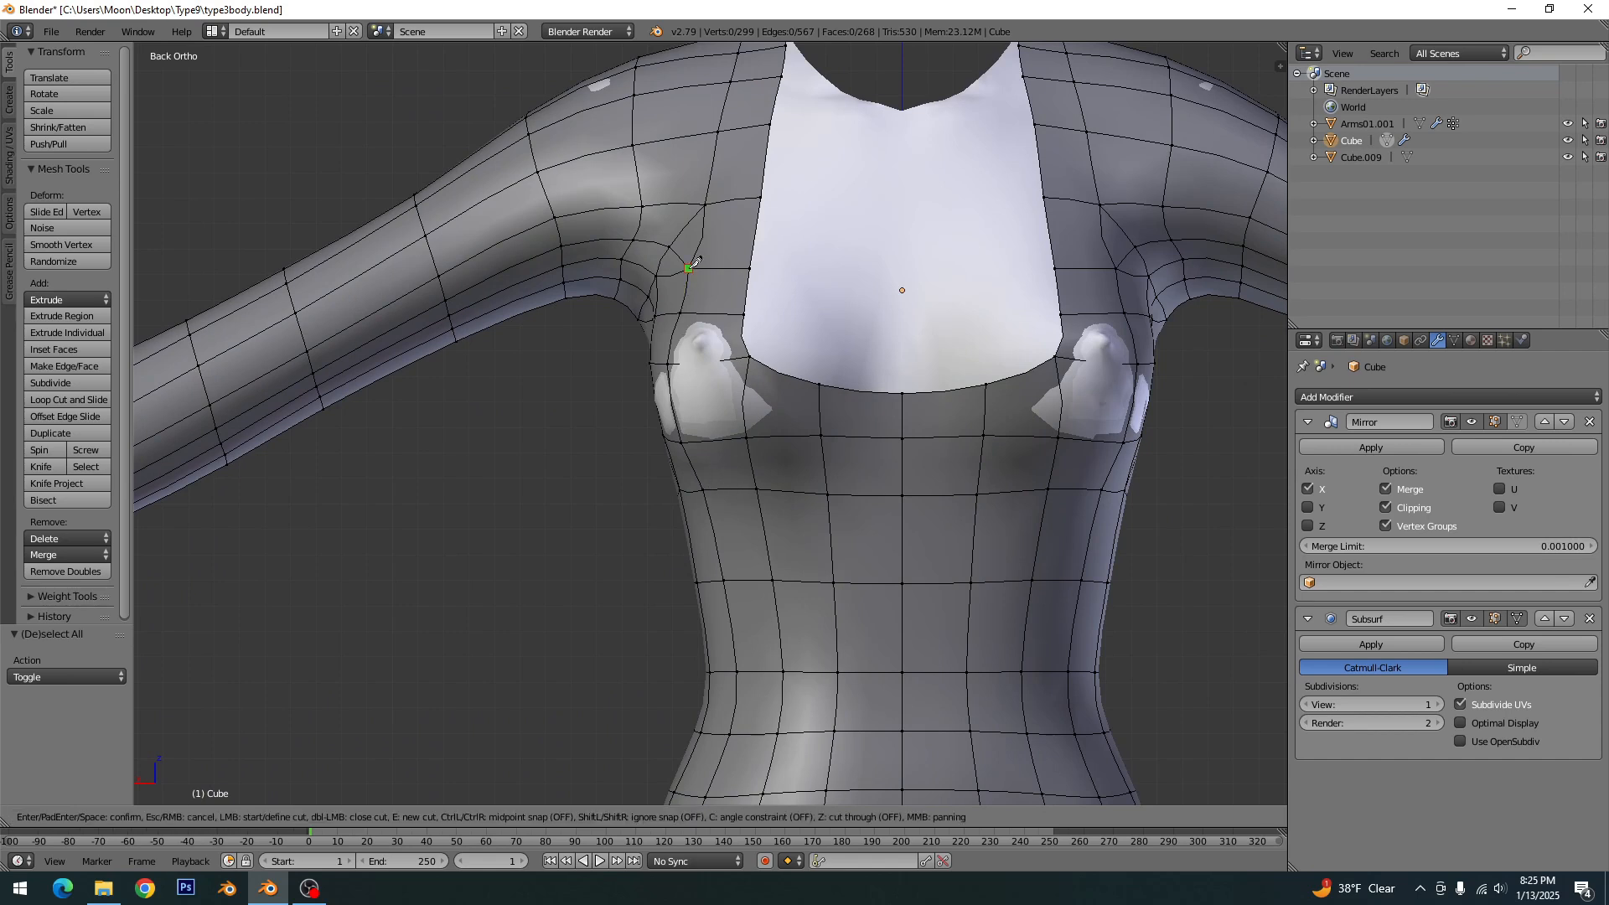
left_click(689, 268)
left_click(709, 439)
left_click(704, 486)
key("Return")
key("a")
- Pull a vertex on the new bust cut outward to cover the poke-through and clear the selection
middle_click_drag(703, 486, 722, 432)
right_click(726, 407)
left_click_drag(750, 431, 759, 439)
key("a")
- Select the neckline vertex just above the bust tip and move it about -0.32 along Y
middle_click_drag(758, 438, 867, 378)
key("KP_3")
scroll(769, 357, "up", 3)
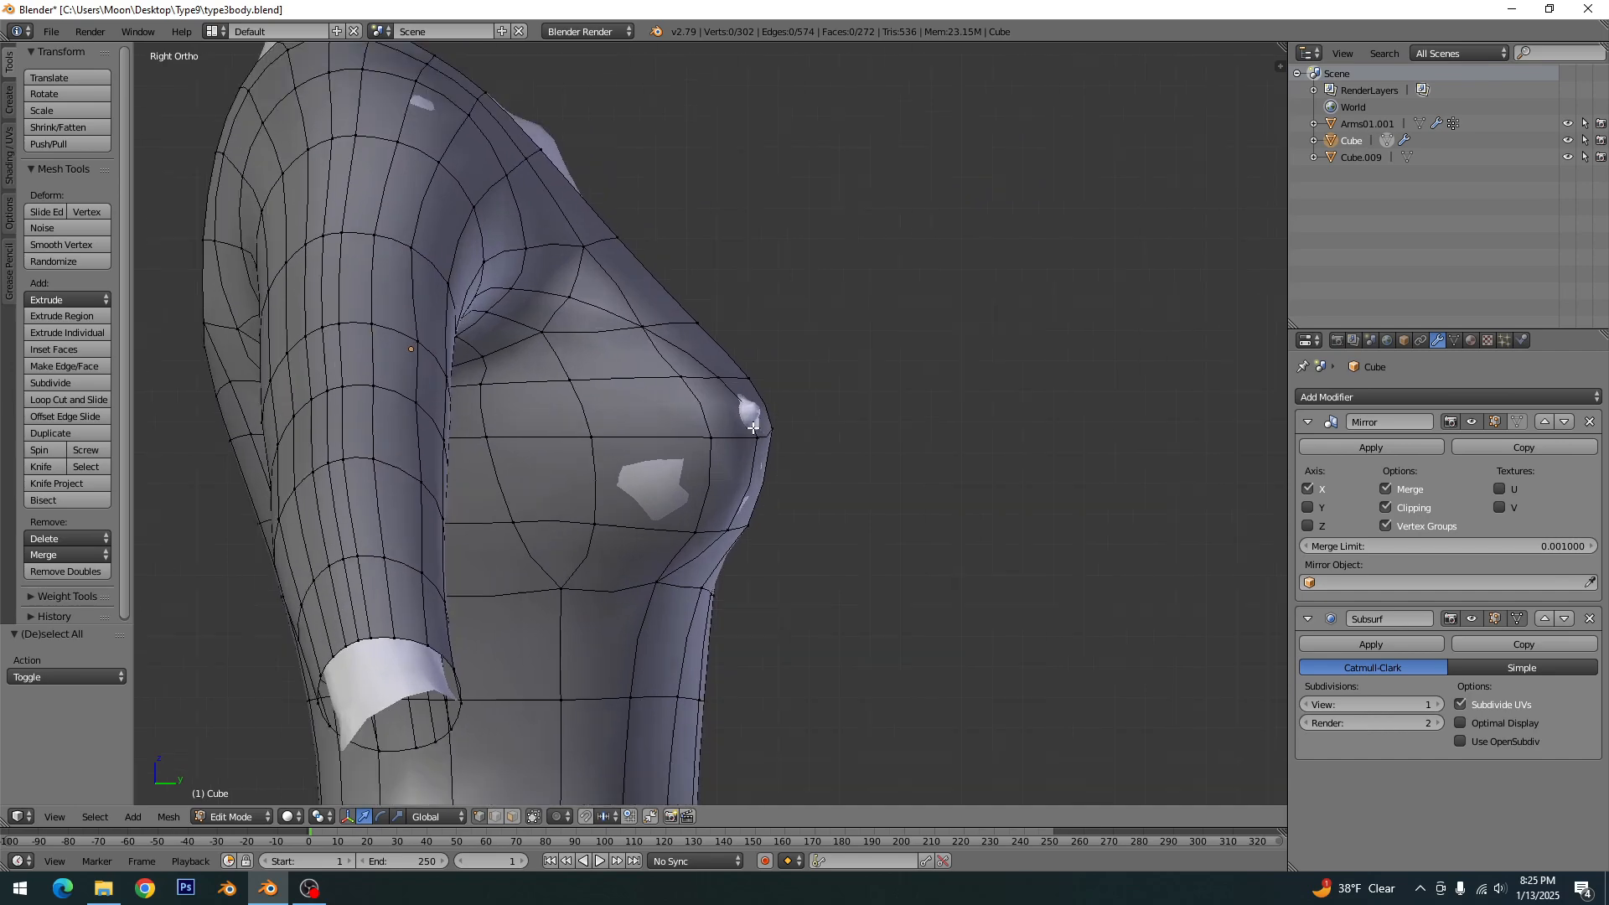
right_click(766, 358)
key("g")
key("y")
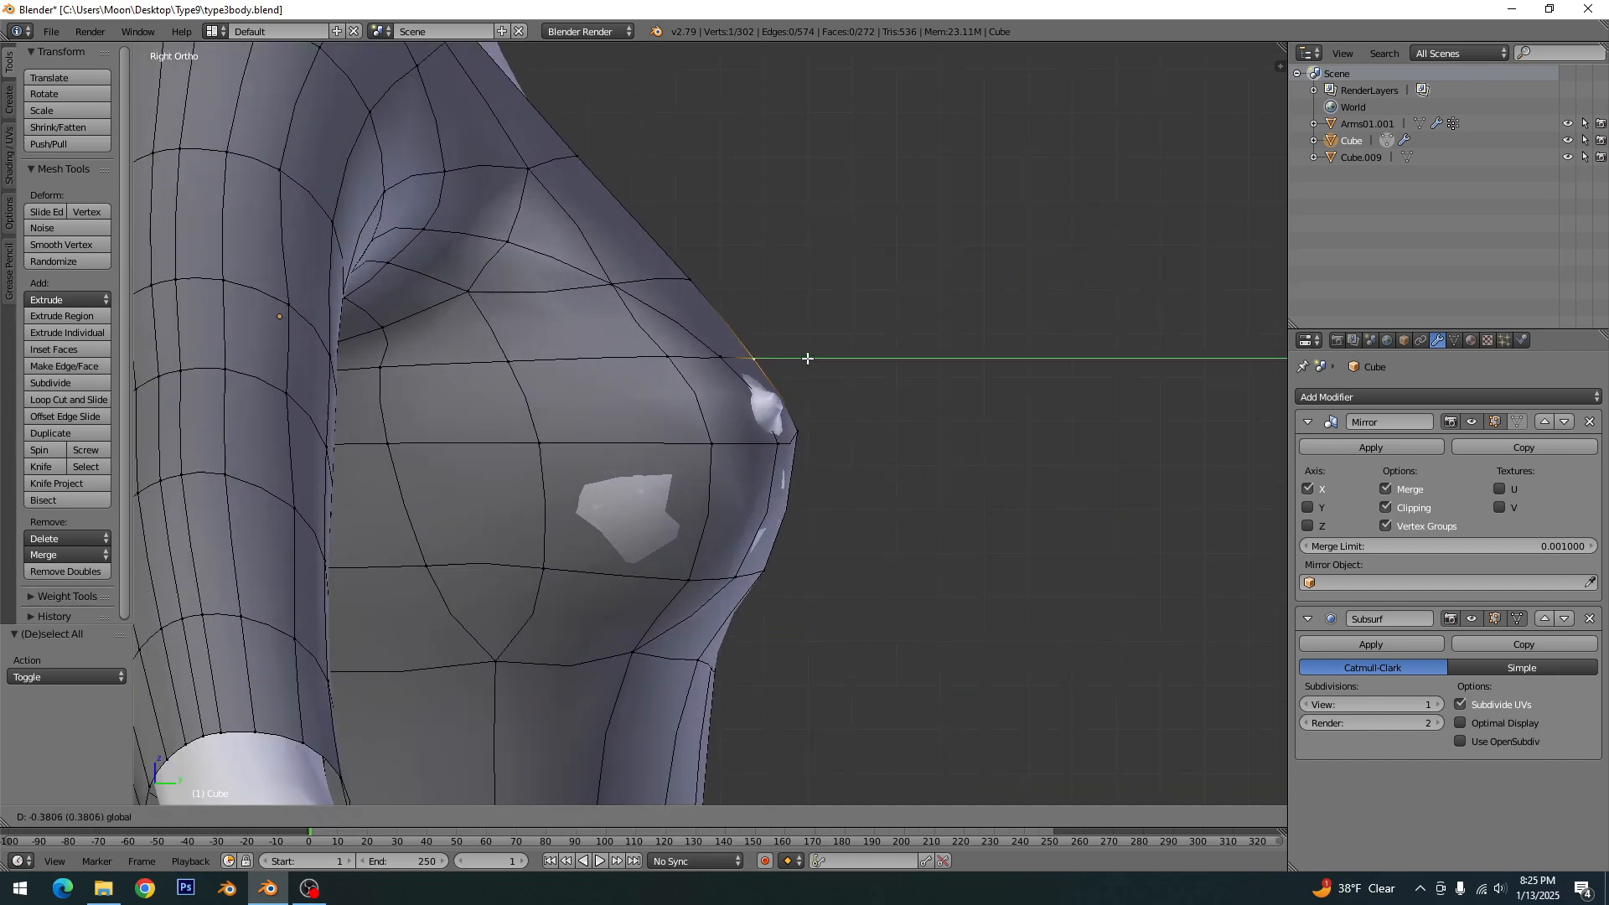
left_click(809, 358)
- Move the next neckline vertex above the bust along Y toward the body and clear the selection
right_click(689, 280)
key("g")
key("y")
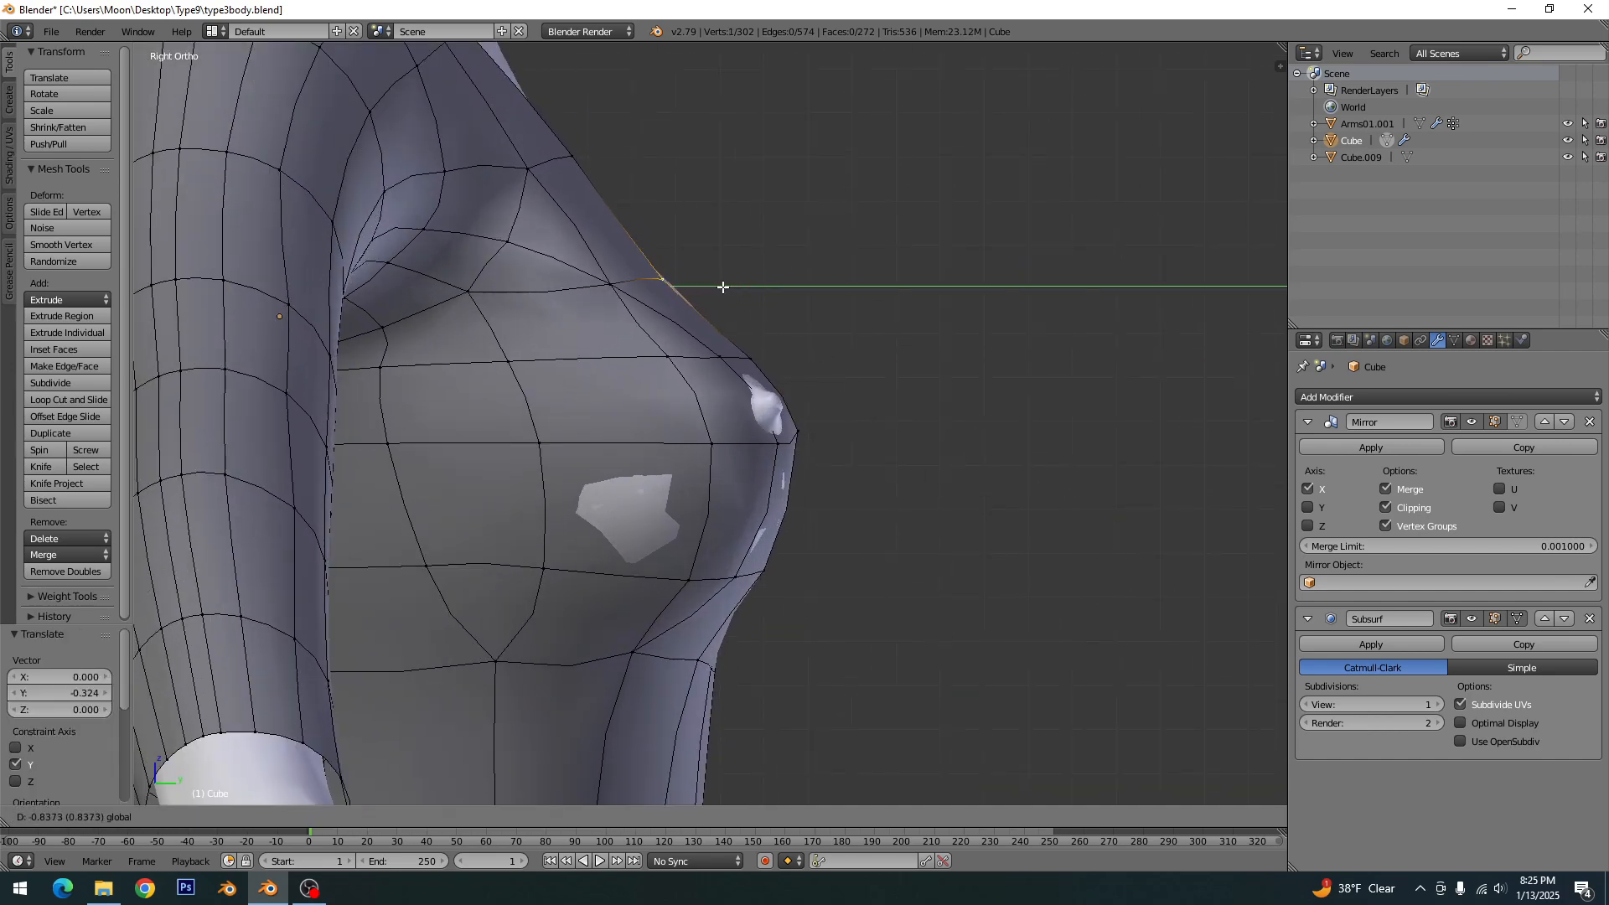
left_click(736, 286)
key("a")
- Move the upper chest neckline vertex slightly along Y, closer to the body, and clear the selection
right_click(570, 155)
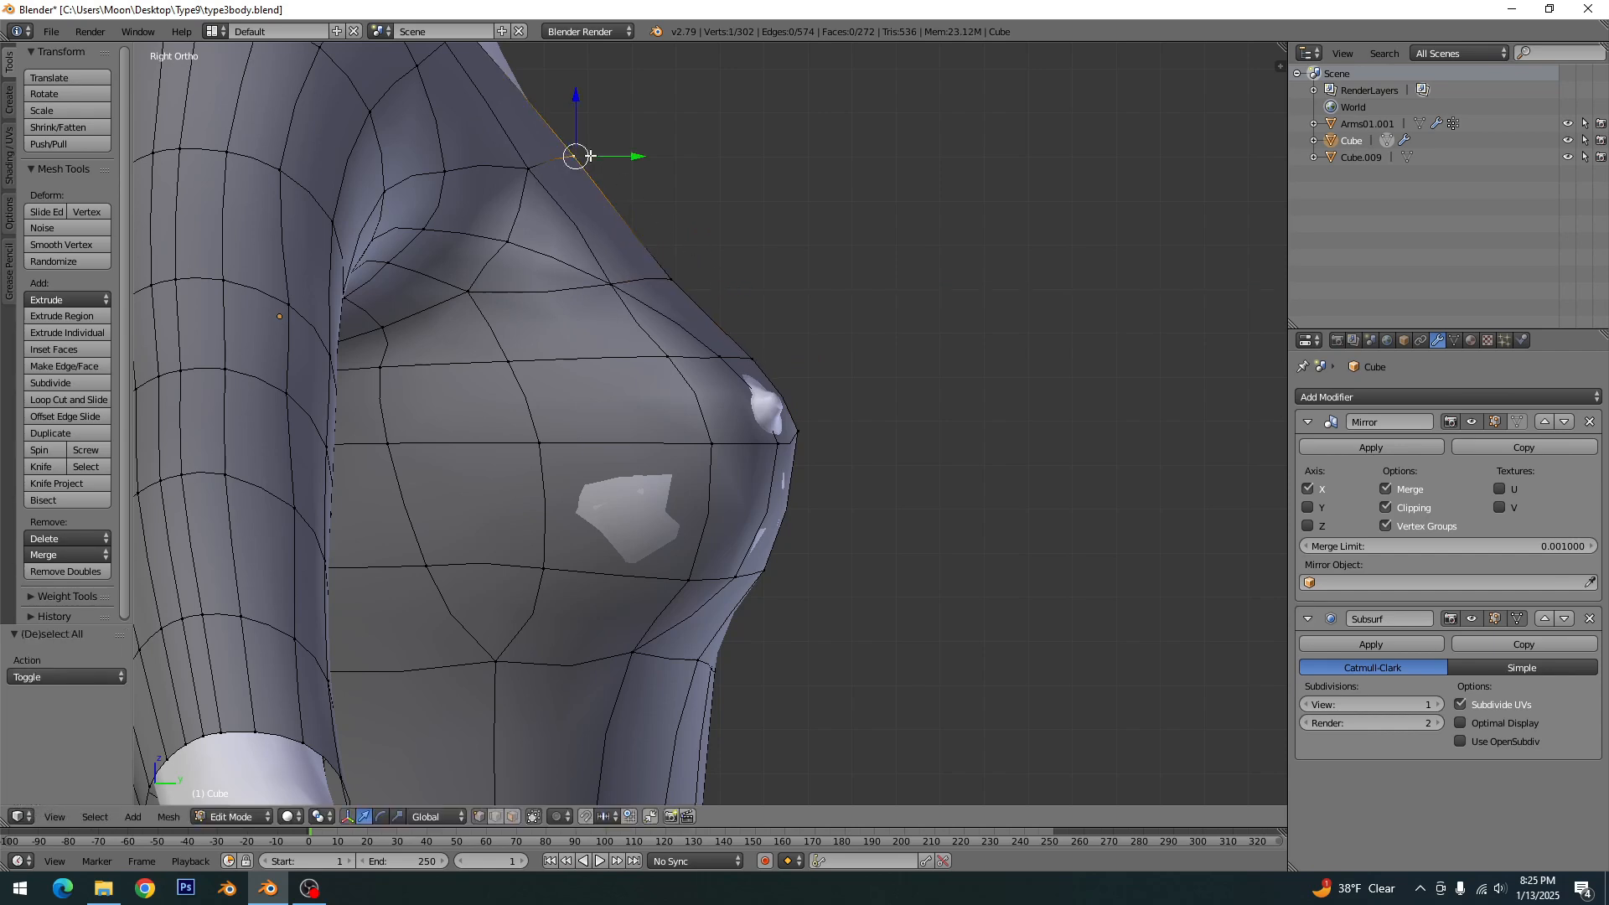
key("g")
key("y")
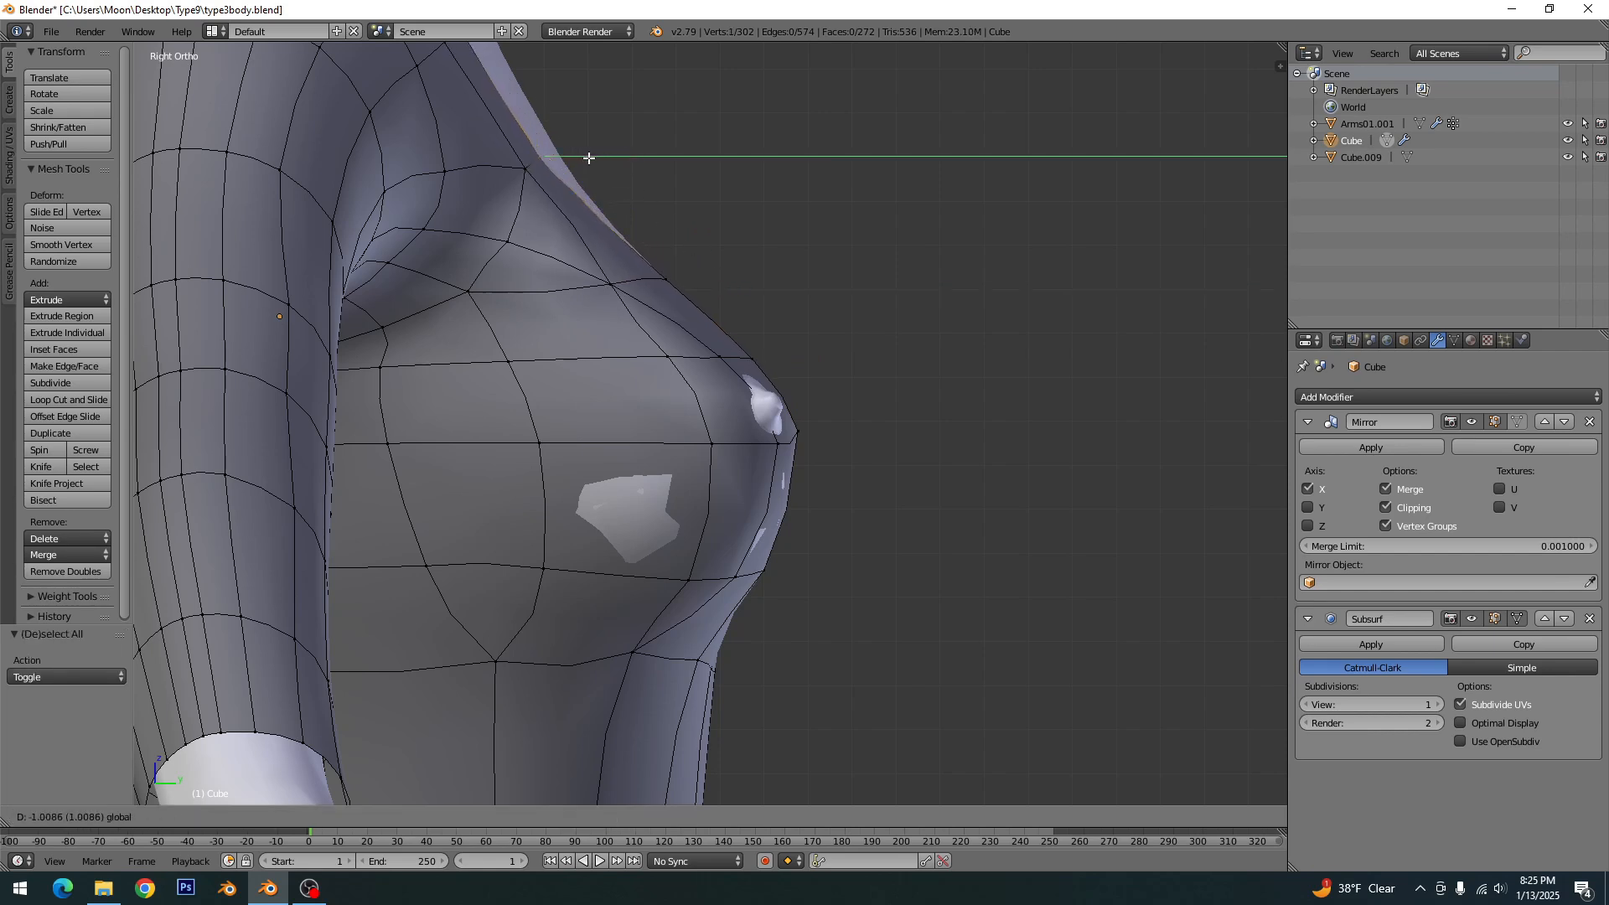
left_click(586, 157)
key("a")
- Adjust the vertex beside the neckline just above the bust tip along Y, clear the selection, and save the file
right_click(725, 356)
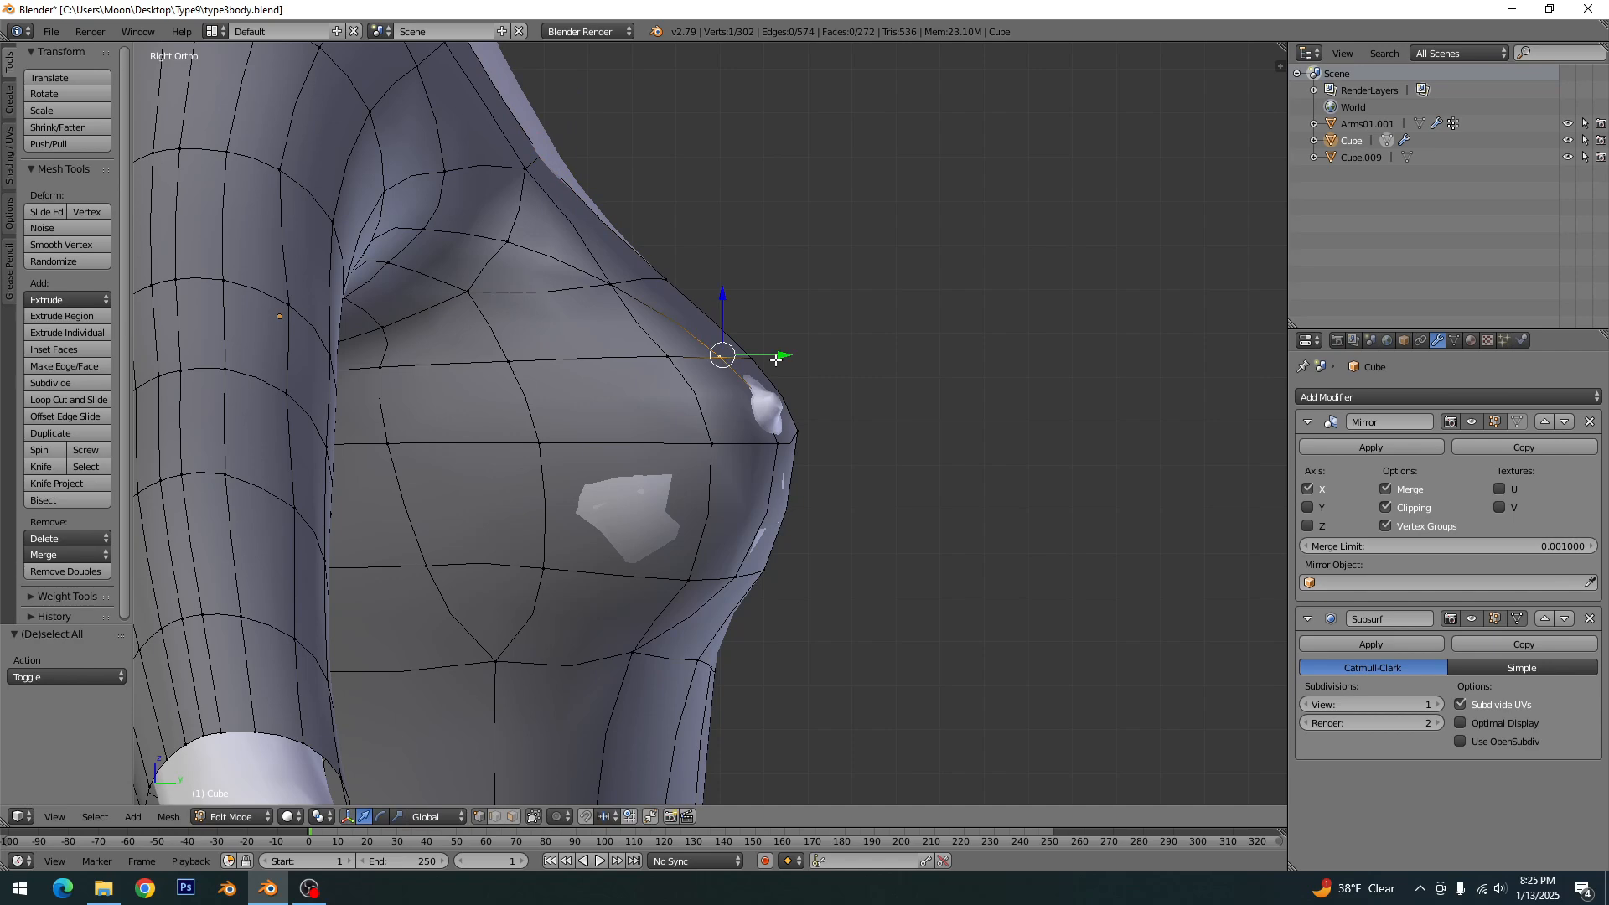
key("g")
key("y")
left_click(784, 525)
key("a")
scroll(655, 540, "down", 3)
scroll(655, 537, "up", 3)
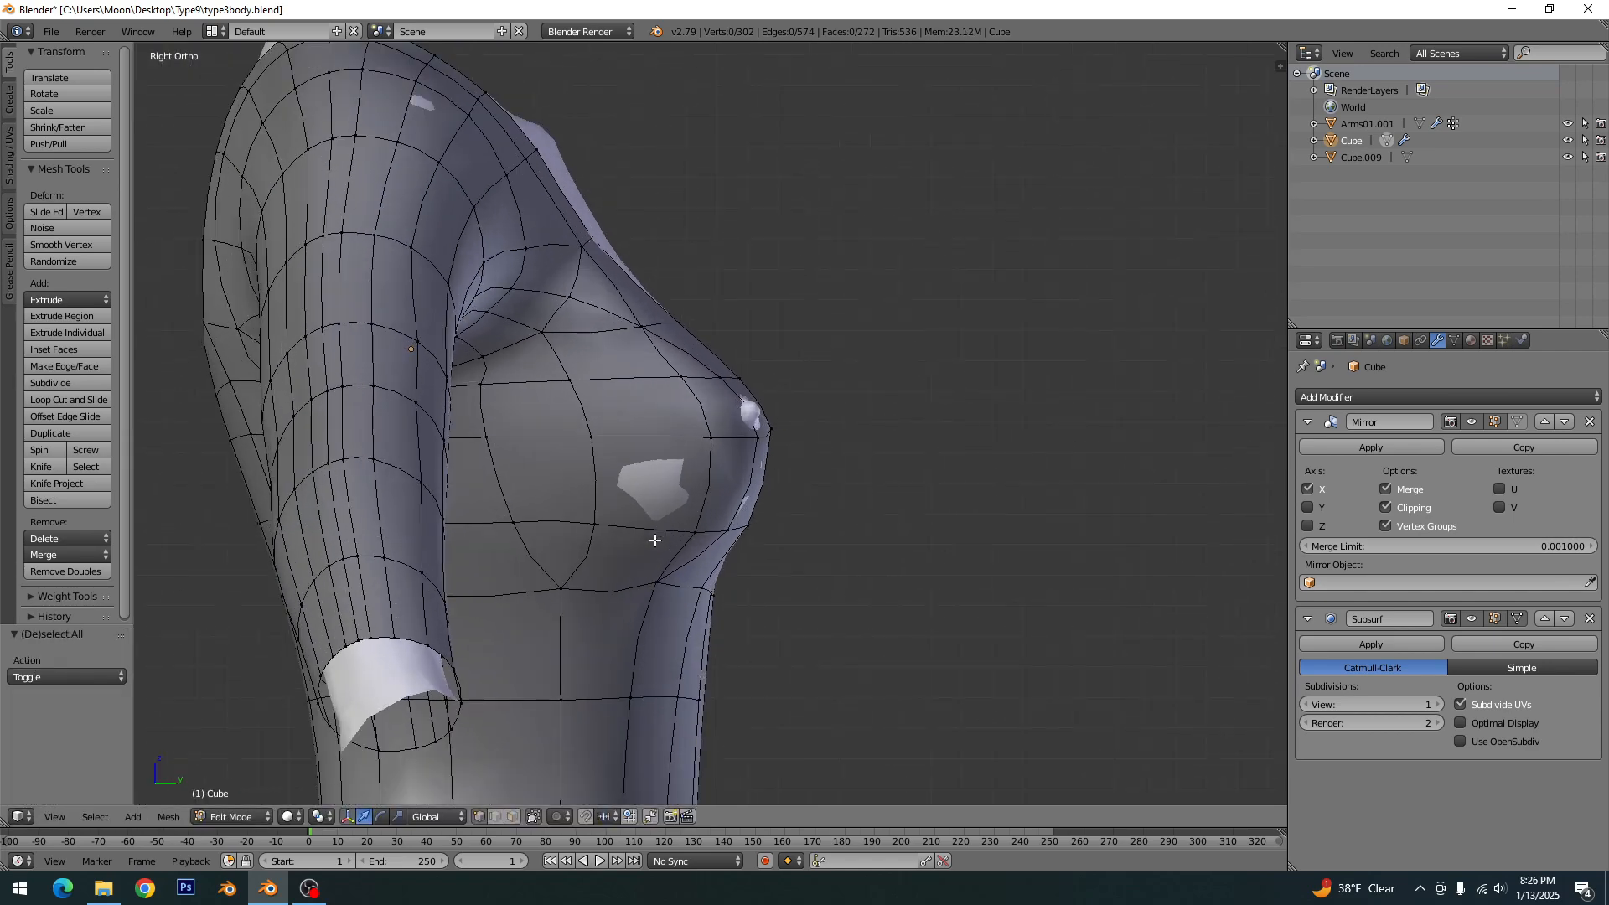
middle_click_drag(588, 300, 802, 444)
key("ctrl+s")
left_click(692, 420)
- Knife-cut a curved line from the chest in front of the armpit down across the bust to the underbust vertex, and clear the selection
key("KP_3")
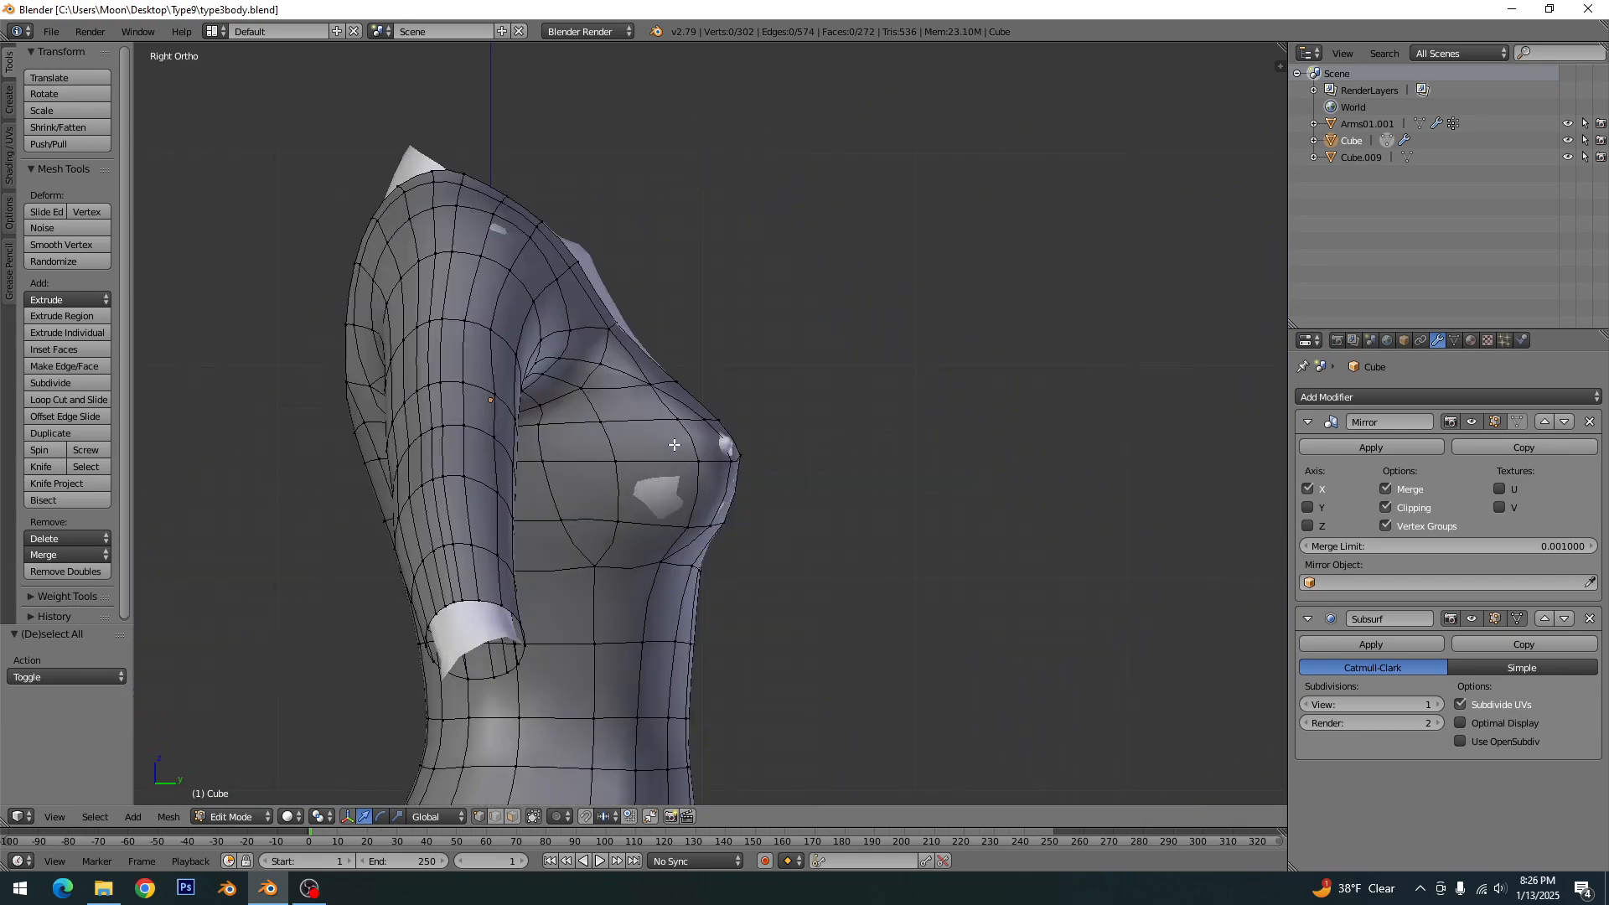
scroll(675, 444, "up", 1)
key("k")
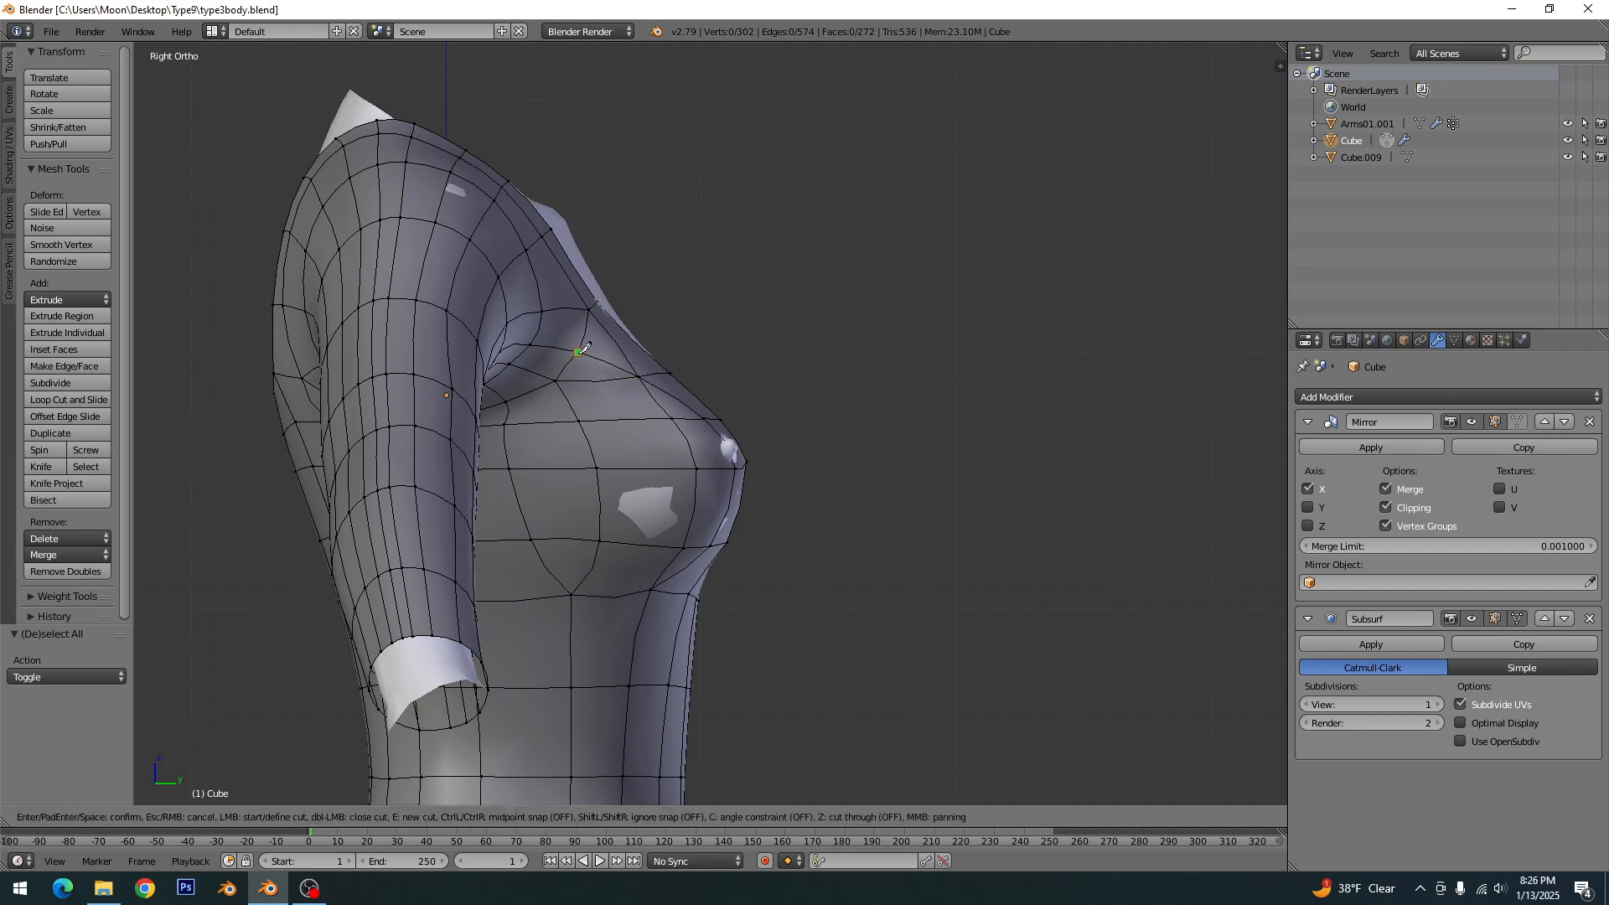
left_click(578, 352)
left_click(600, 379)
left_click(626, 419)
left_click(645, 469)
left_click(642, 544)
left_click(573, 594)
key("space")
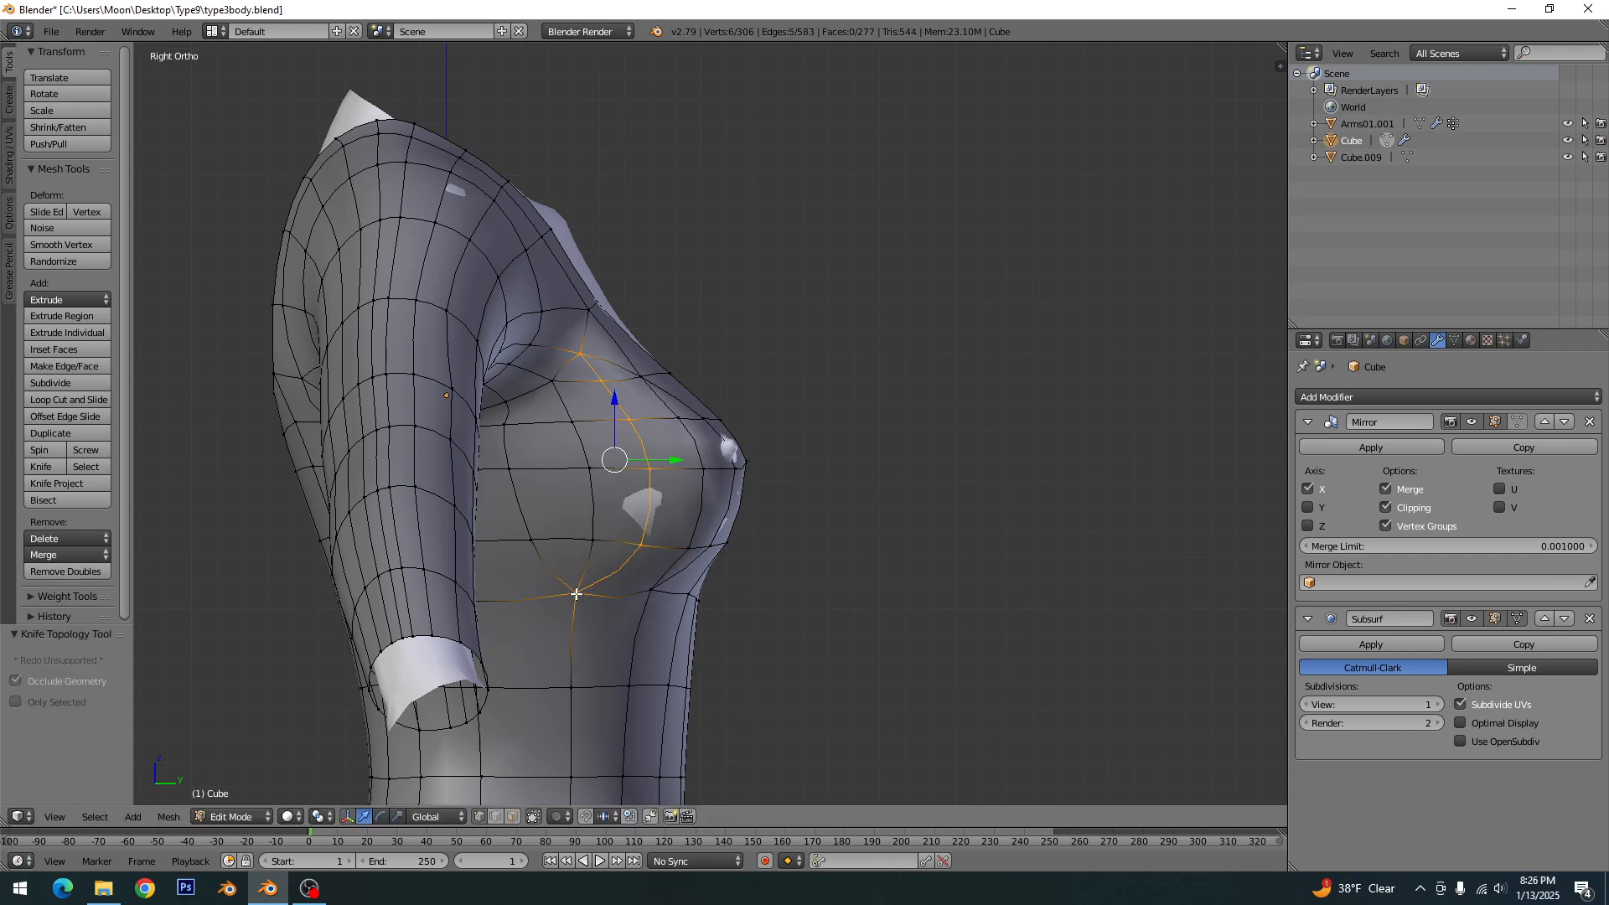
key("a")
- Pull vertices on the outer side of the bust outward along X, one by about 0.138, and clear the selection
middle_click_drag(684, 417, 527, 502)
scroll(598, 482, "up", 2)
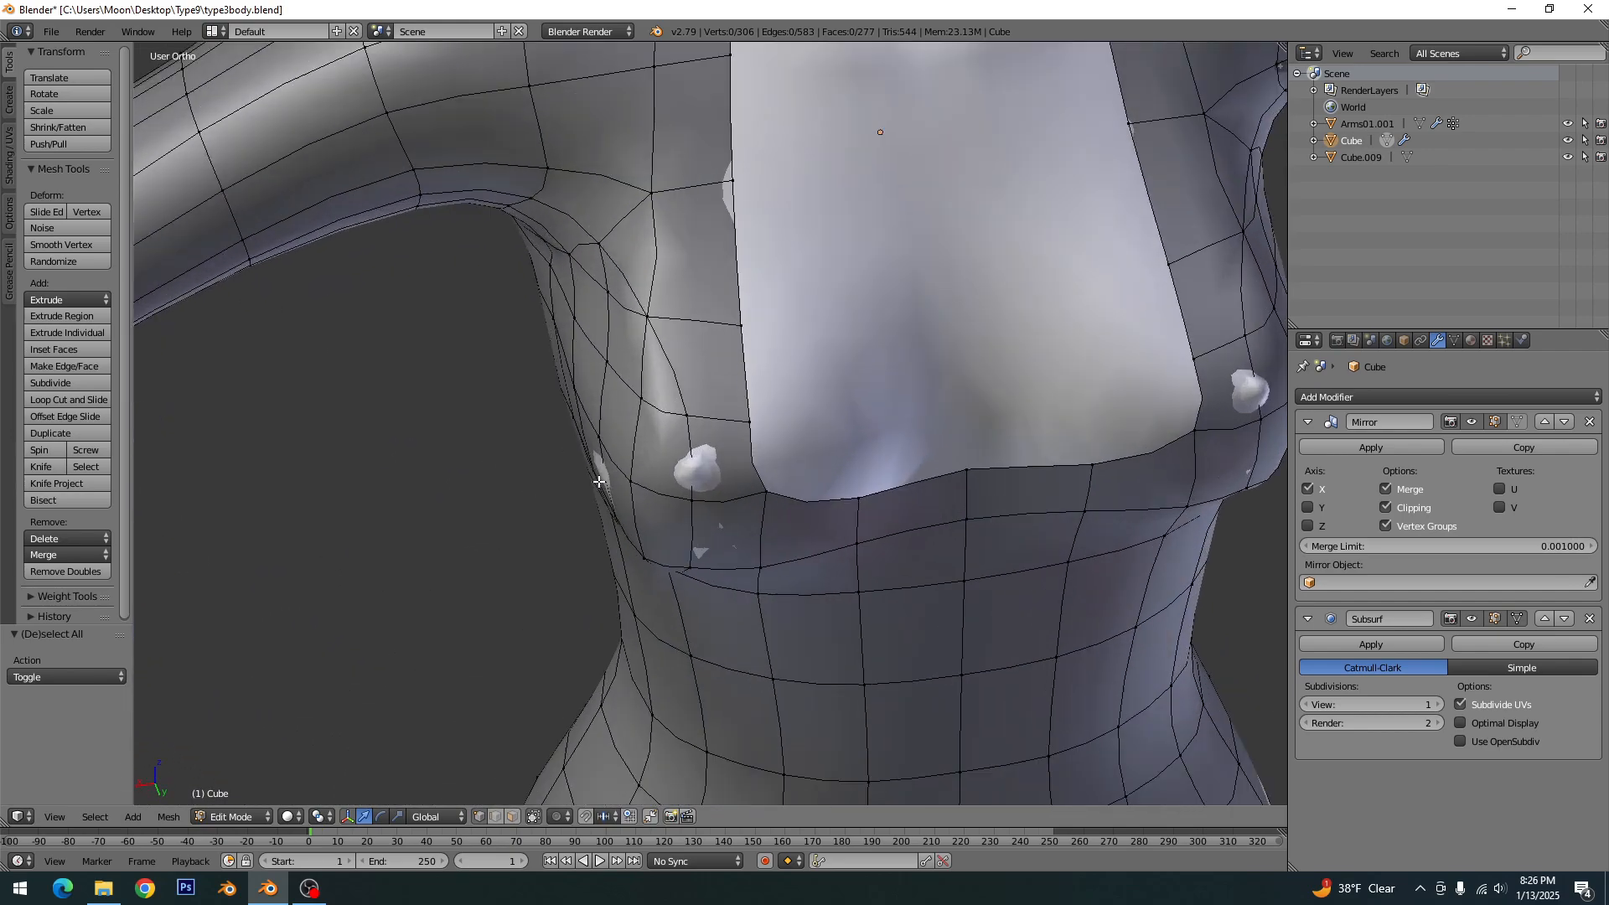
right_click(597, 460)
right_click(591, 444)
left_click_drag(548, 442, 543, 443)
middle_click_drag(632, 492, 653, 475)
right_click(610, 542)
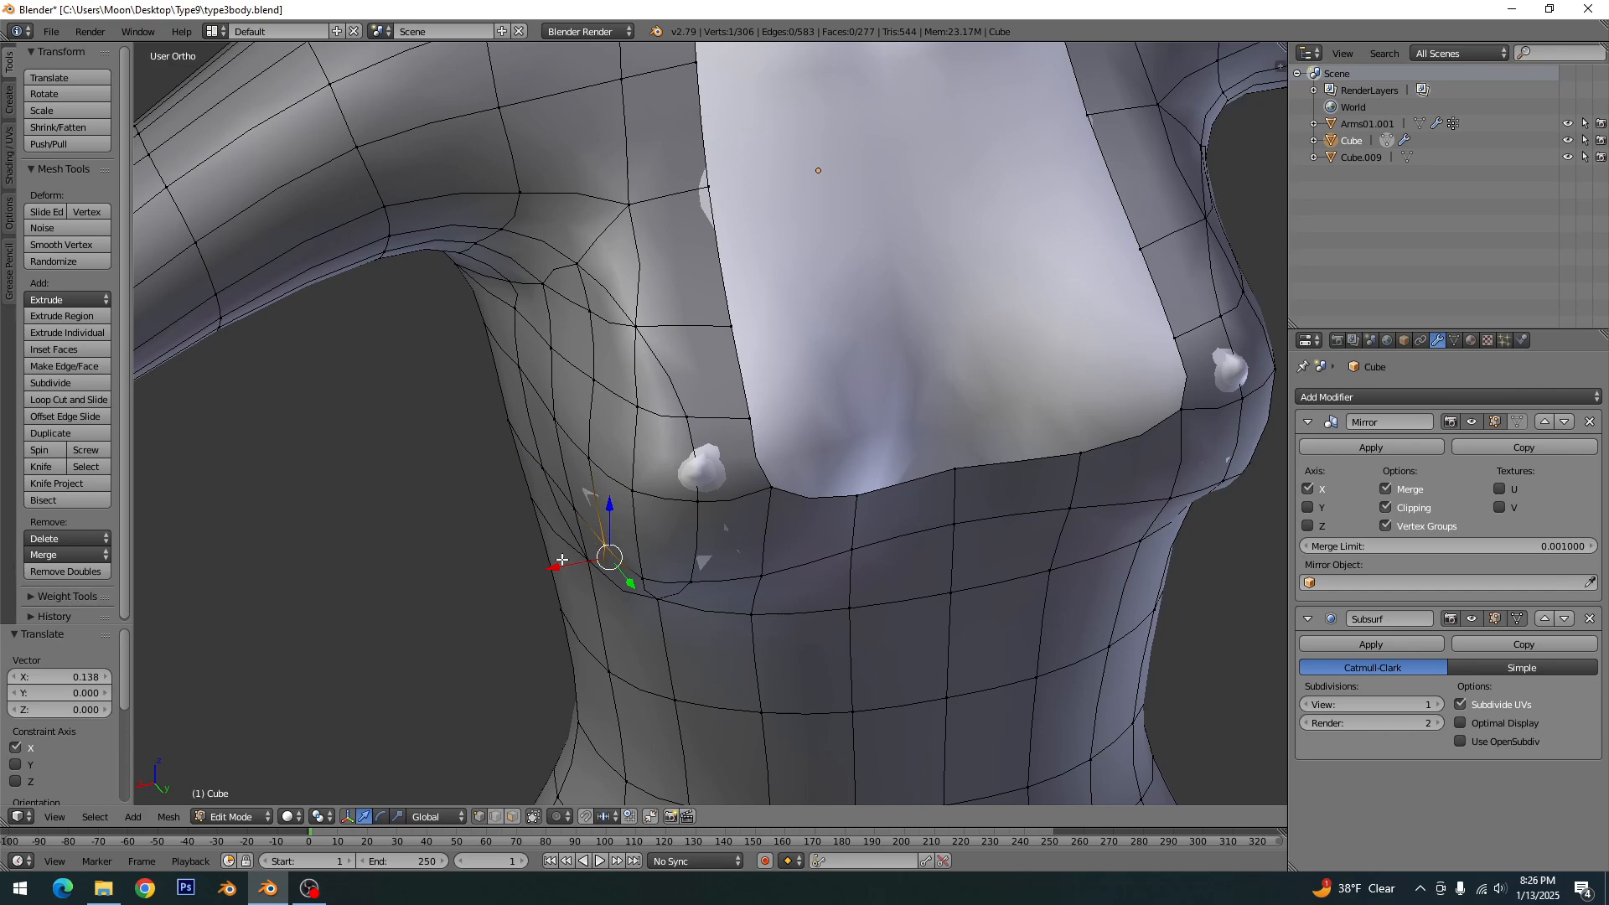
left_click_drag(562, 559, 552, 565)
key("a")
- Leave edit mode to view the whole dress, save the file, and resume editing the dress mesh
scroll(616, 529, "down", 3)
middle_click_drag(621, 528, 451, 407)
middle_click_drag(585, 490, 677, 590)
key("ctrl+s")
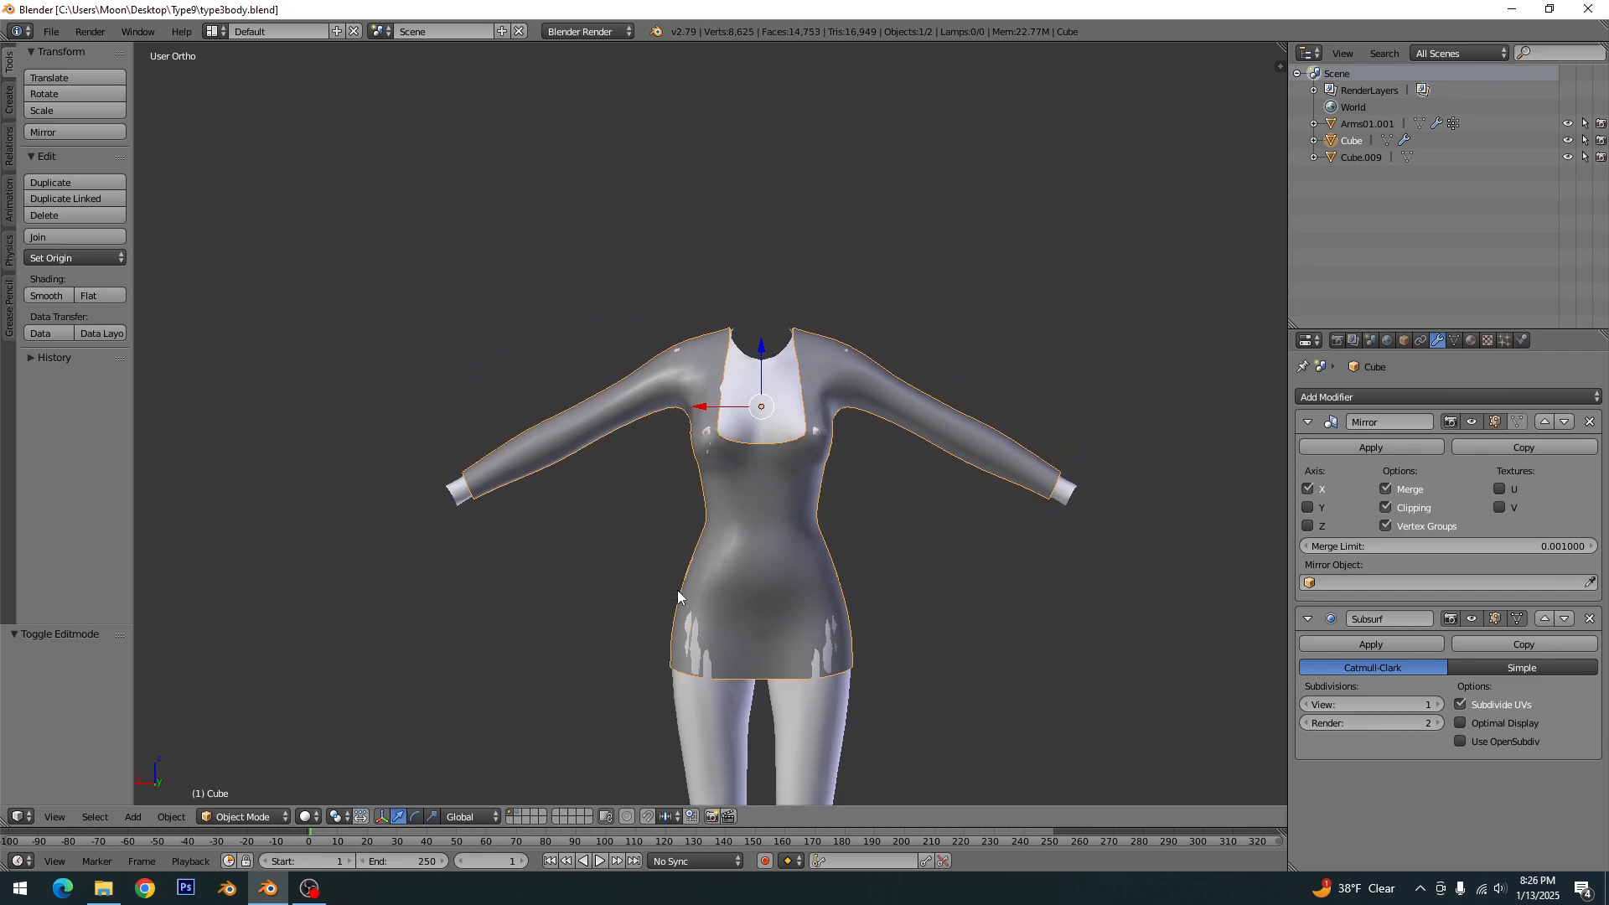
key("Tab")
- Examine the hip and skirt area of the dress in wireframe and shaded display
scroll(671, 537, "up", 6)
mouse_move(558, 516)
middle_mouse_down("shift")
mouse_move(560, 535)
mouse_move(834, 554)
middle_mouse_up("shift")
key("z")
middle_click_drag(1006, 578, 626, 620, "shift")
middle_click_drag(1073, 540, 785, 487, "shift")
middle_click_drag(703, 587, 966, 345, "shift")
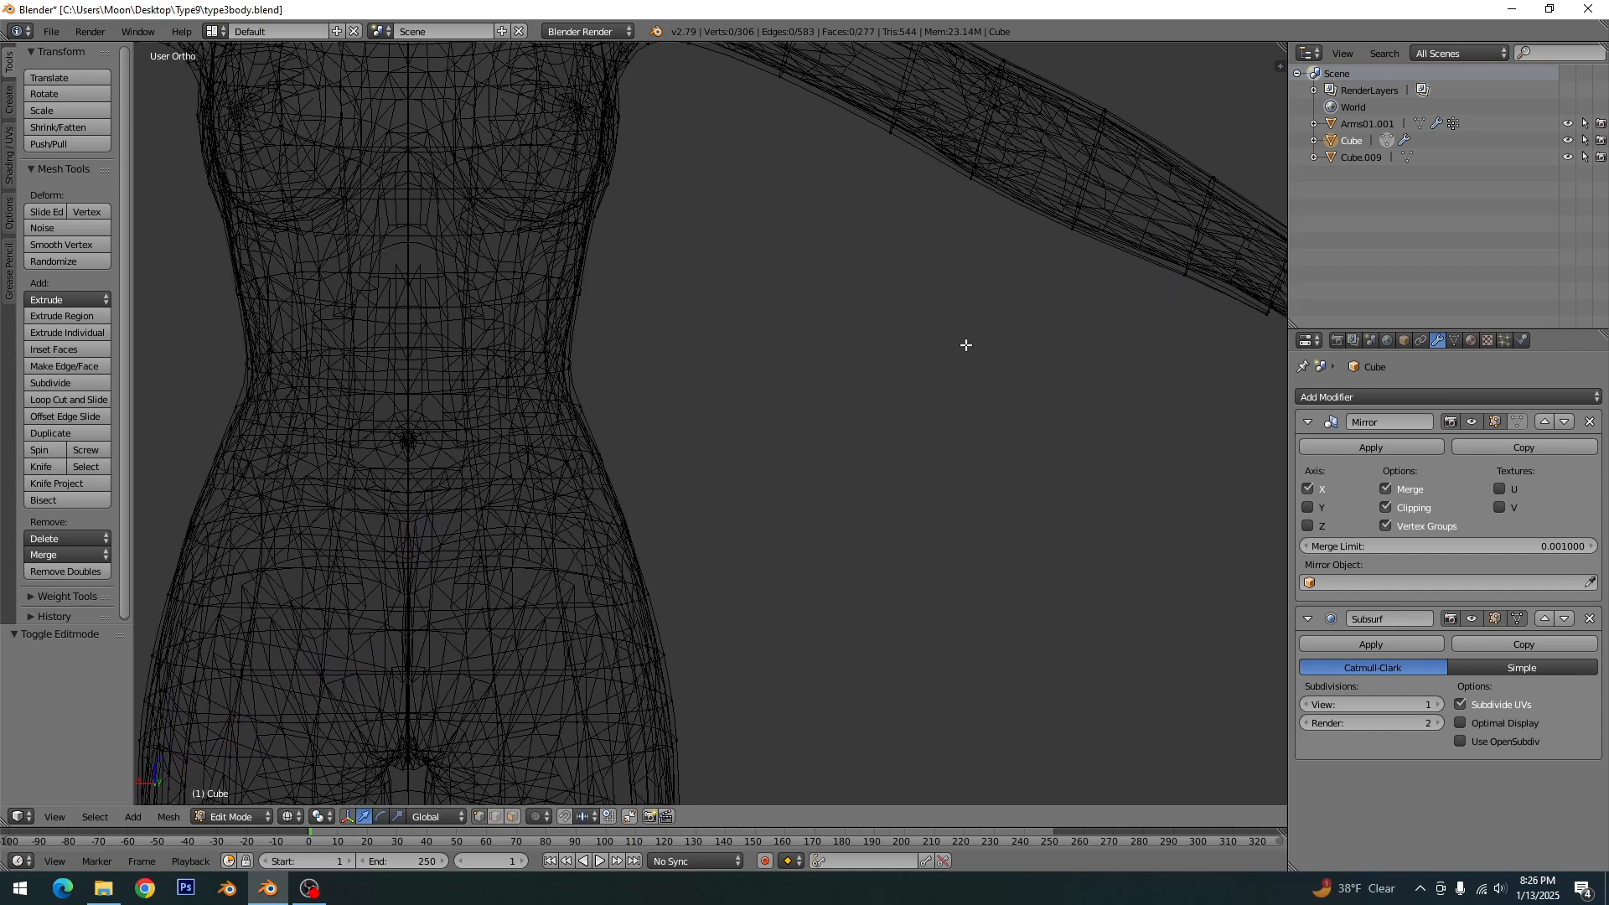
middle_click_drag(594, 602, 787, 401, "shift")
key("z")
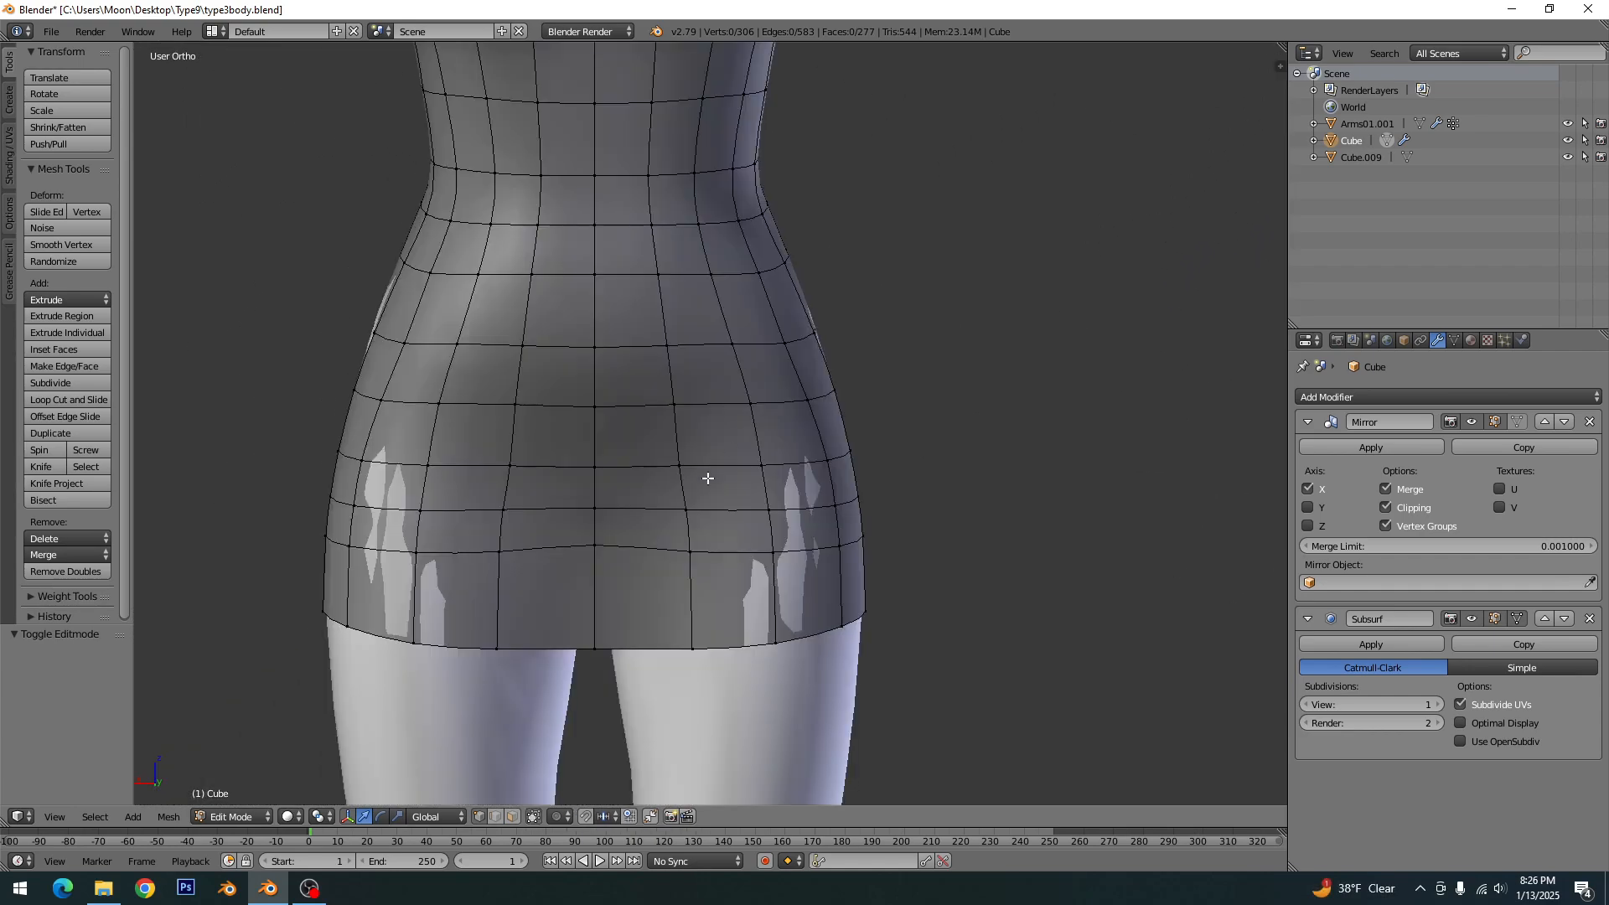
- Pull the vertices over the front thigh poke-through forward along Y, moving the hem vertex by about 0.197
middle_click_drag(614, 528, 738, 571)
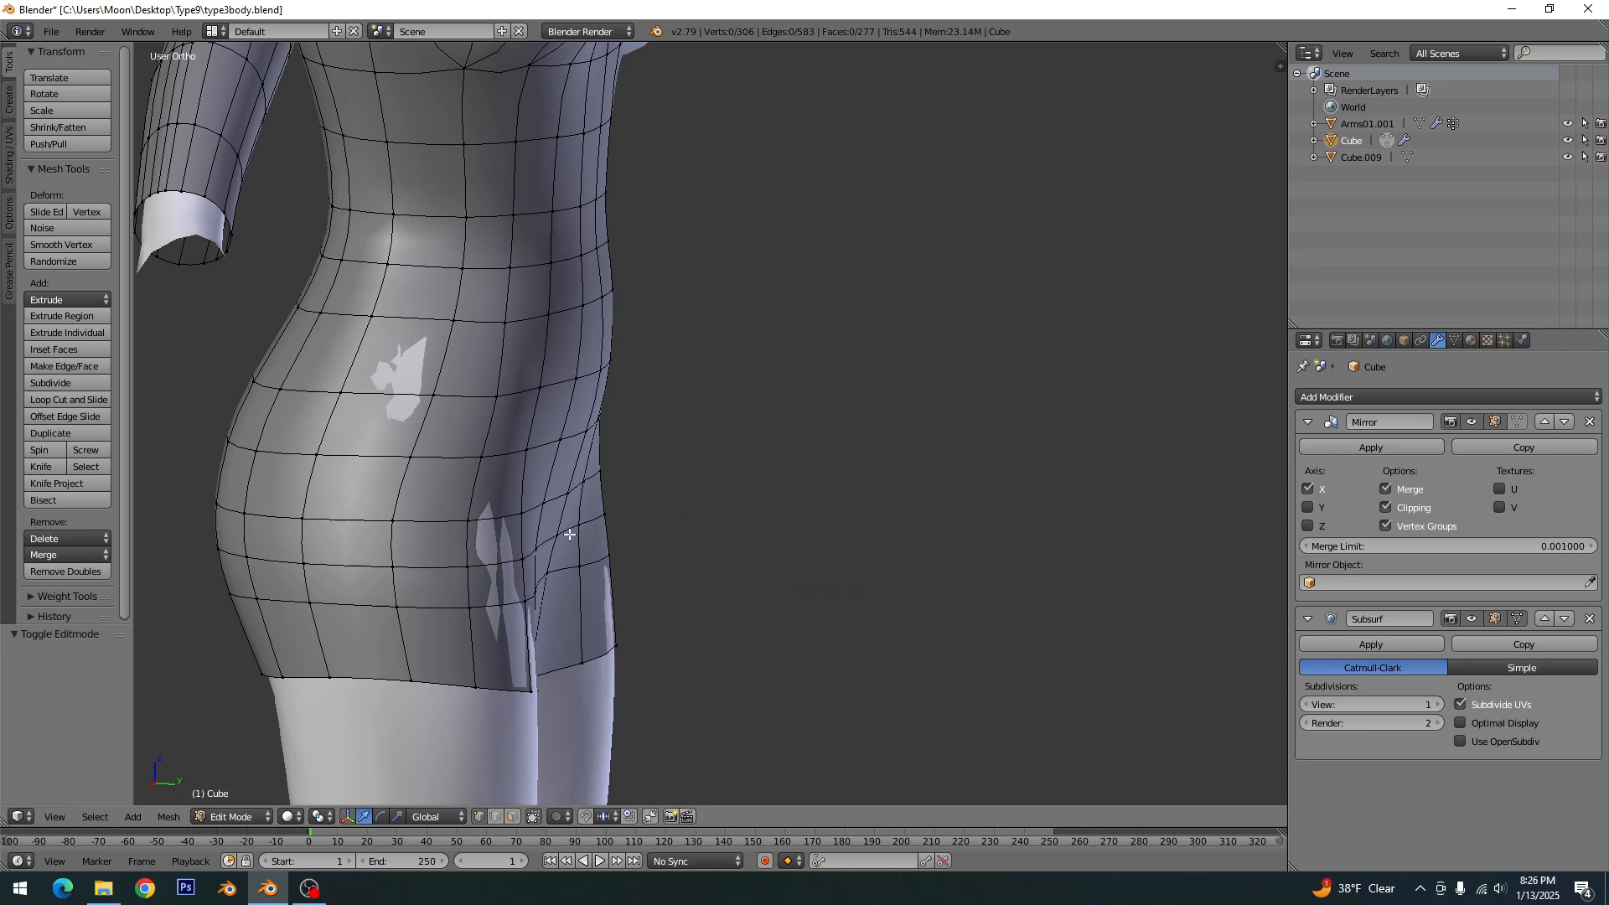
middle_click_drag(549, 567, 513, 541)
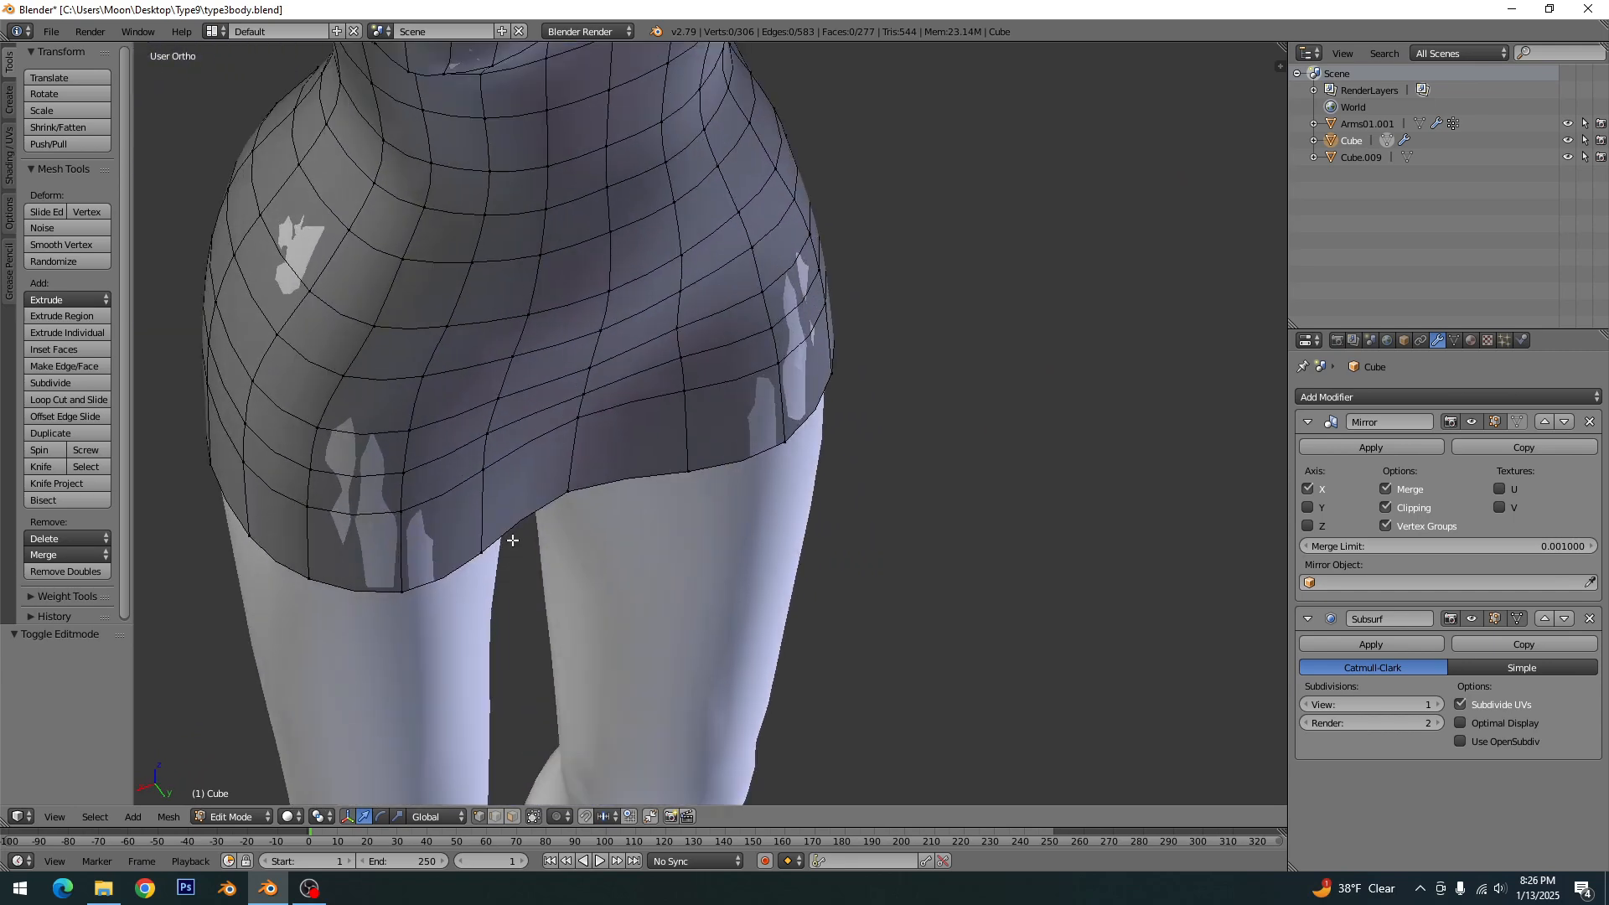
right_click(405, 515)
left_click_drag(430, 548, 429, 637)
right_click(407, 467)
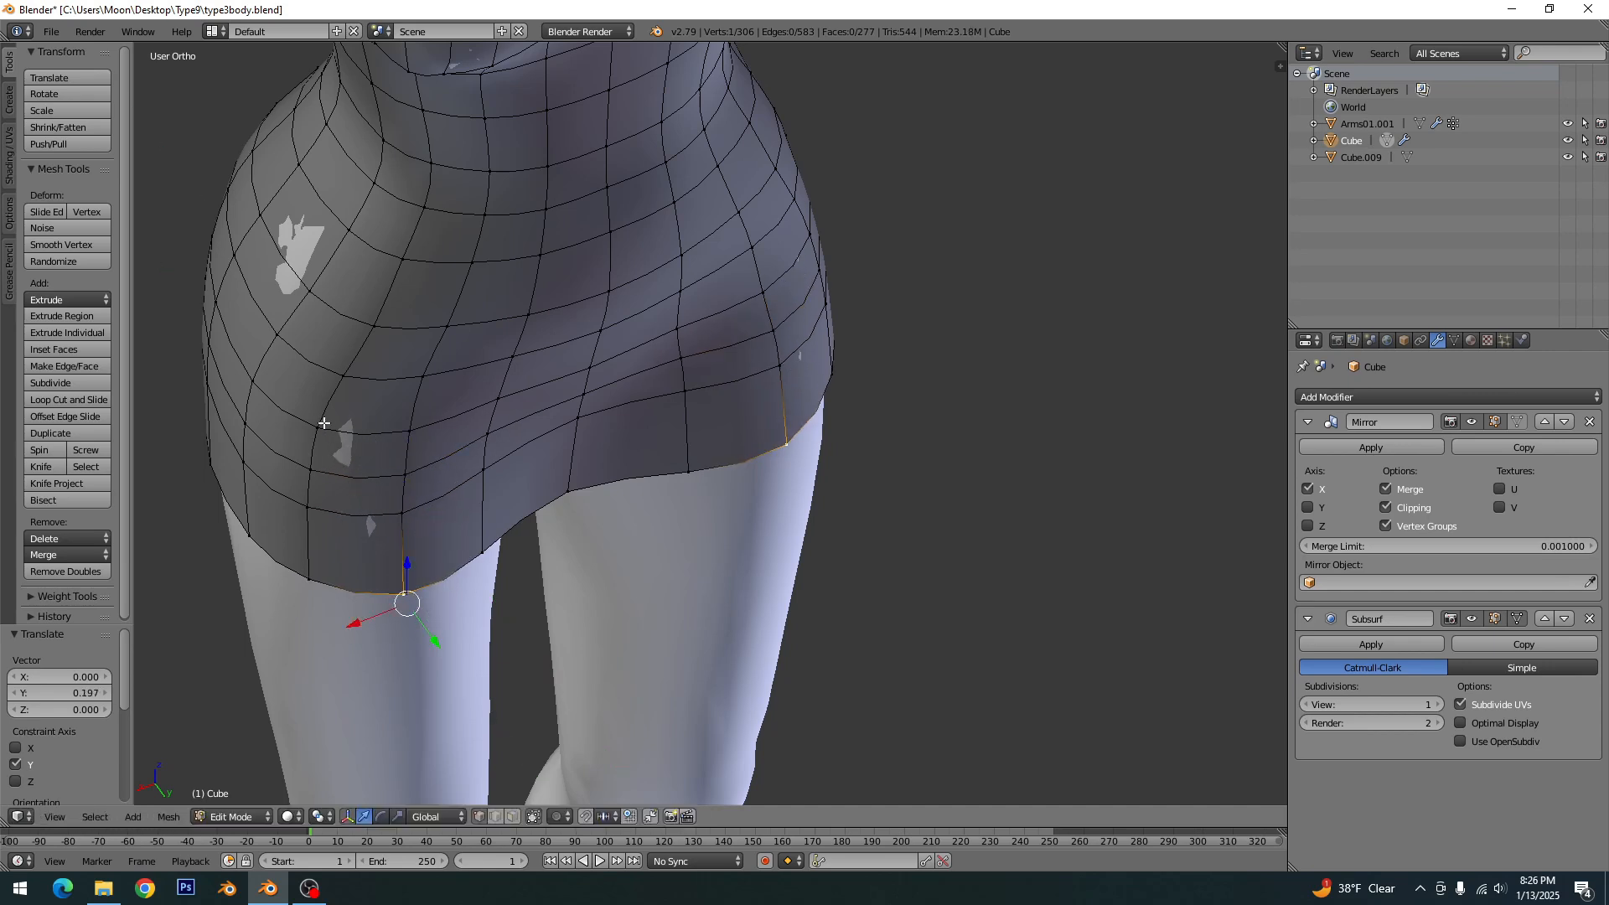
- Pull vertices at the outer front of the thigh outward along X, the lower one by about 0.110
right_click(324, 424)
left_click_drag(269, 452, 255, 495)
right_click(302, 476)
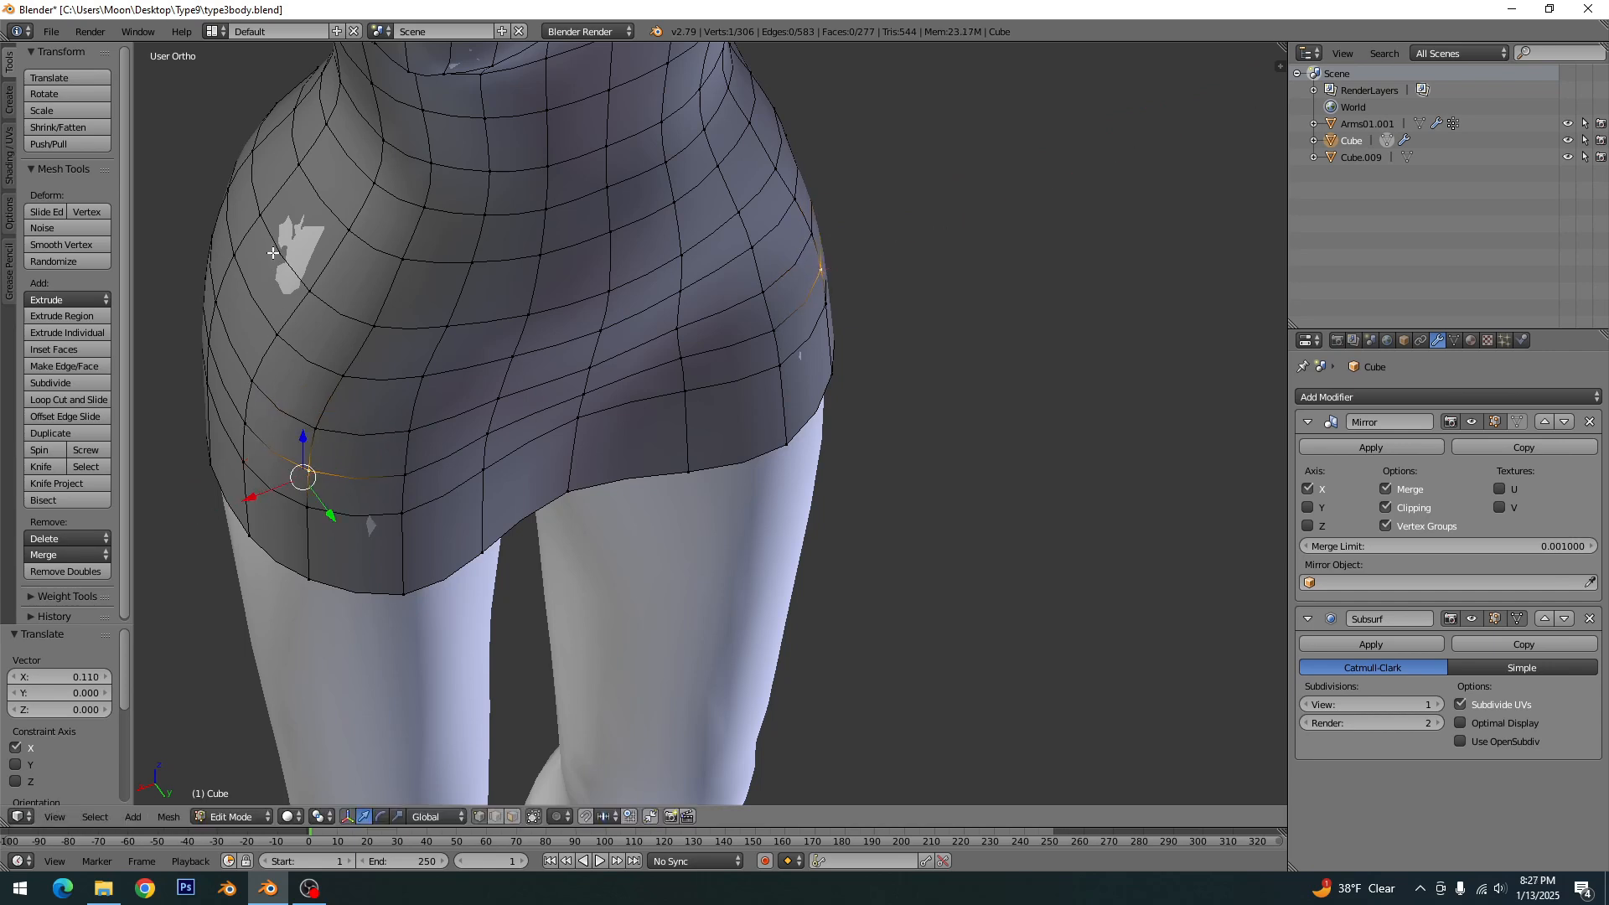
- Pull the two hip vertices at the side poke-through outward, clear the selection, and save the file
middle_click_drag(273, 253, 309, 350, "shift")
right_click(293, 293)
right_click(295, 366, "shift")
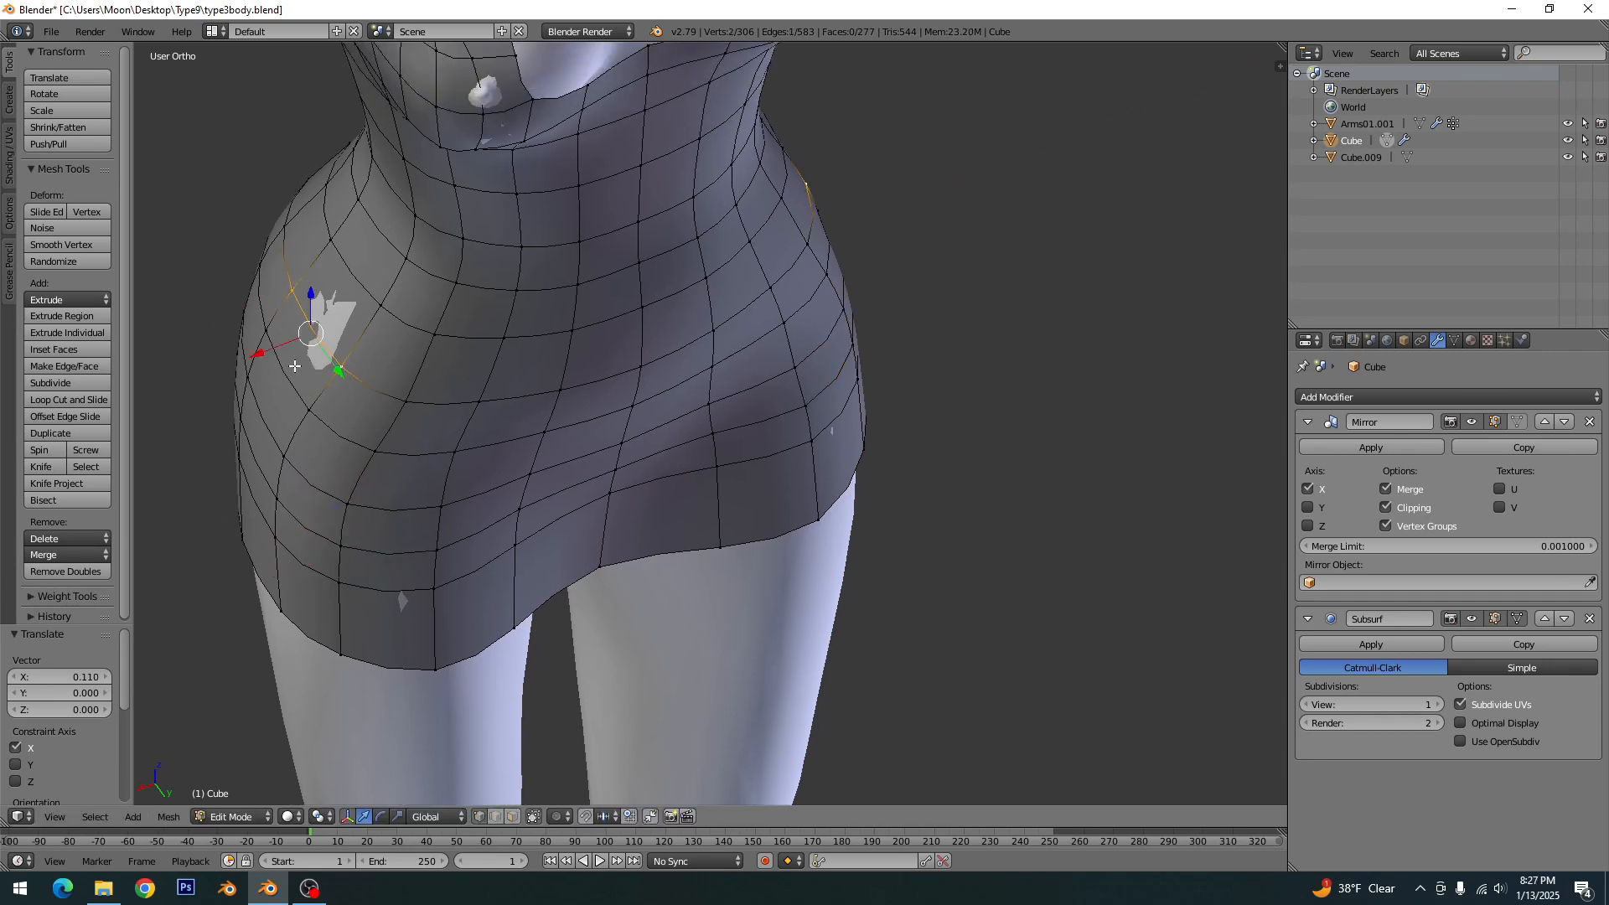
key("a")
scroll(327, 362, "down", 5)
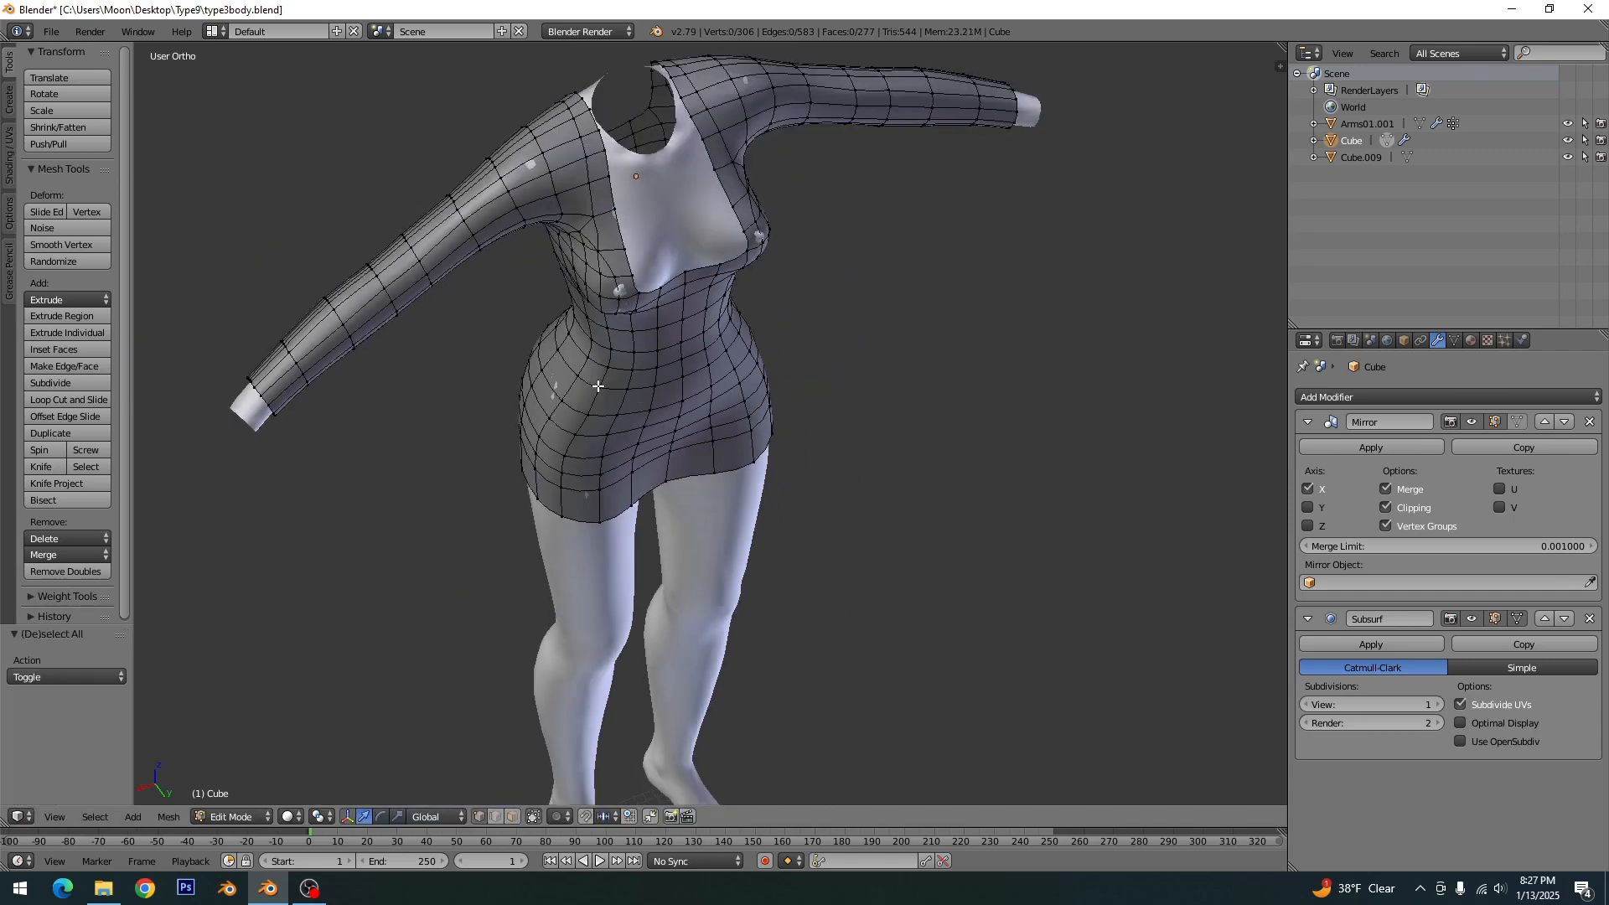
scroll(603, 385, "up", 1)
middle_click_drag(677, 357, 663, 476, "shift")
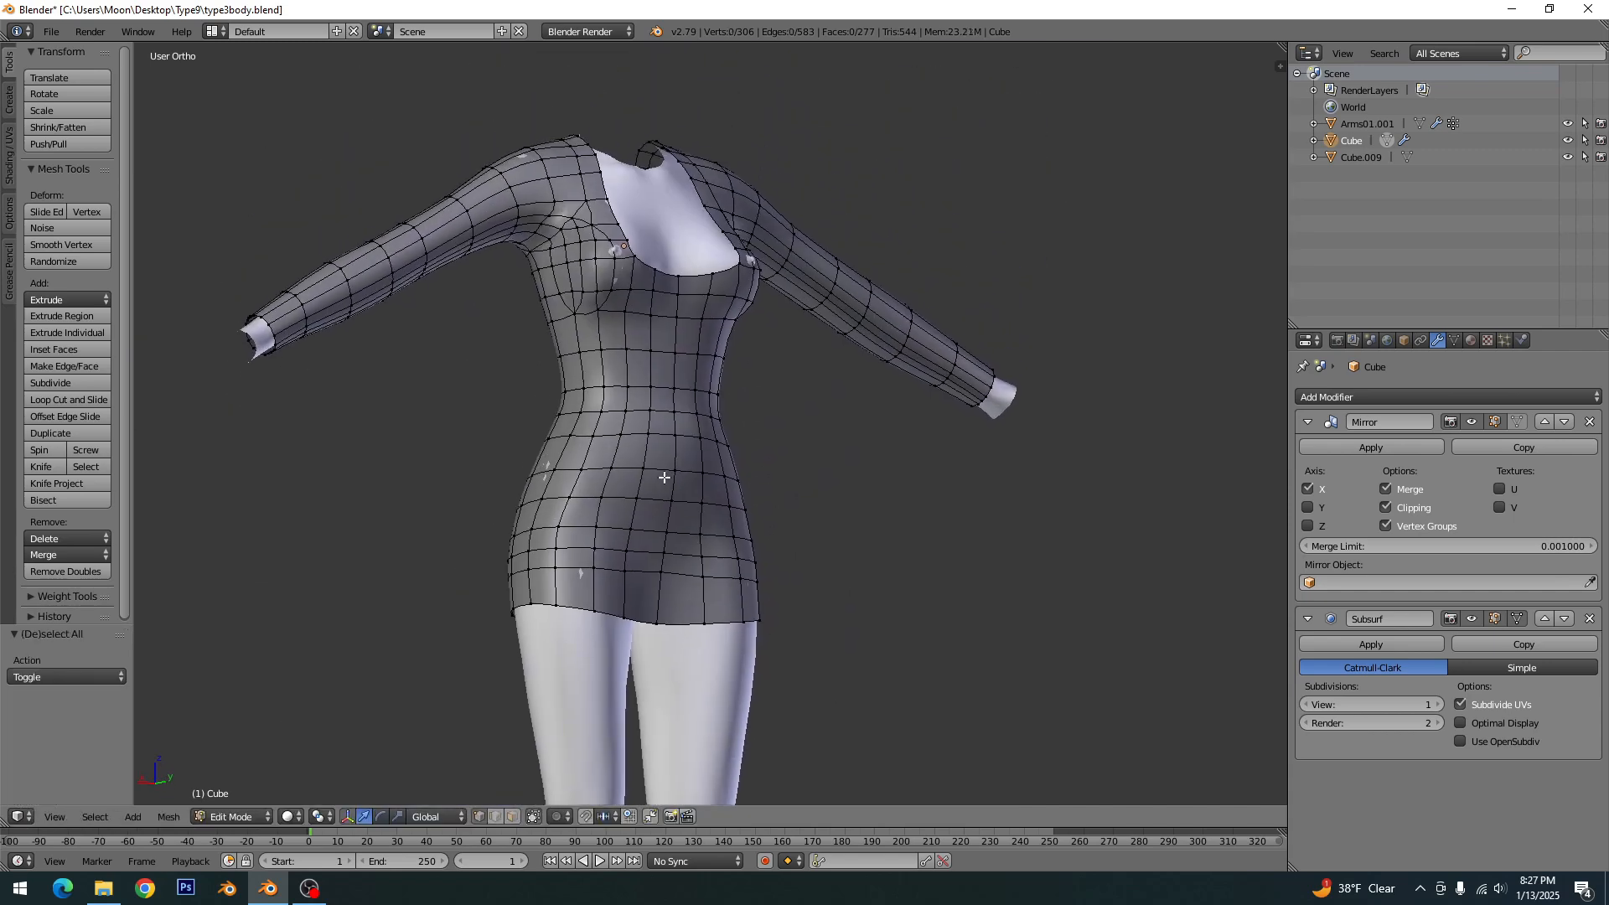
key("ctrl+s")
left_click(662, 476)
- Select the lower buttock vertex over the poke-through on the back of the skirt and move it -0.341 along Y
middle_click_drag(640, 319, 916, 373)
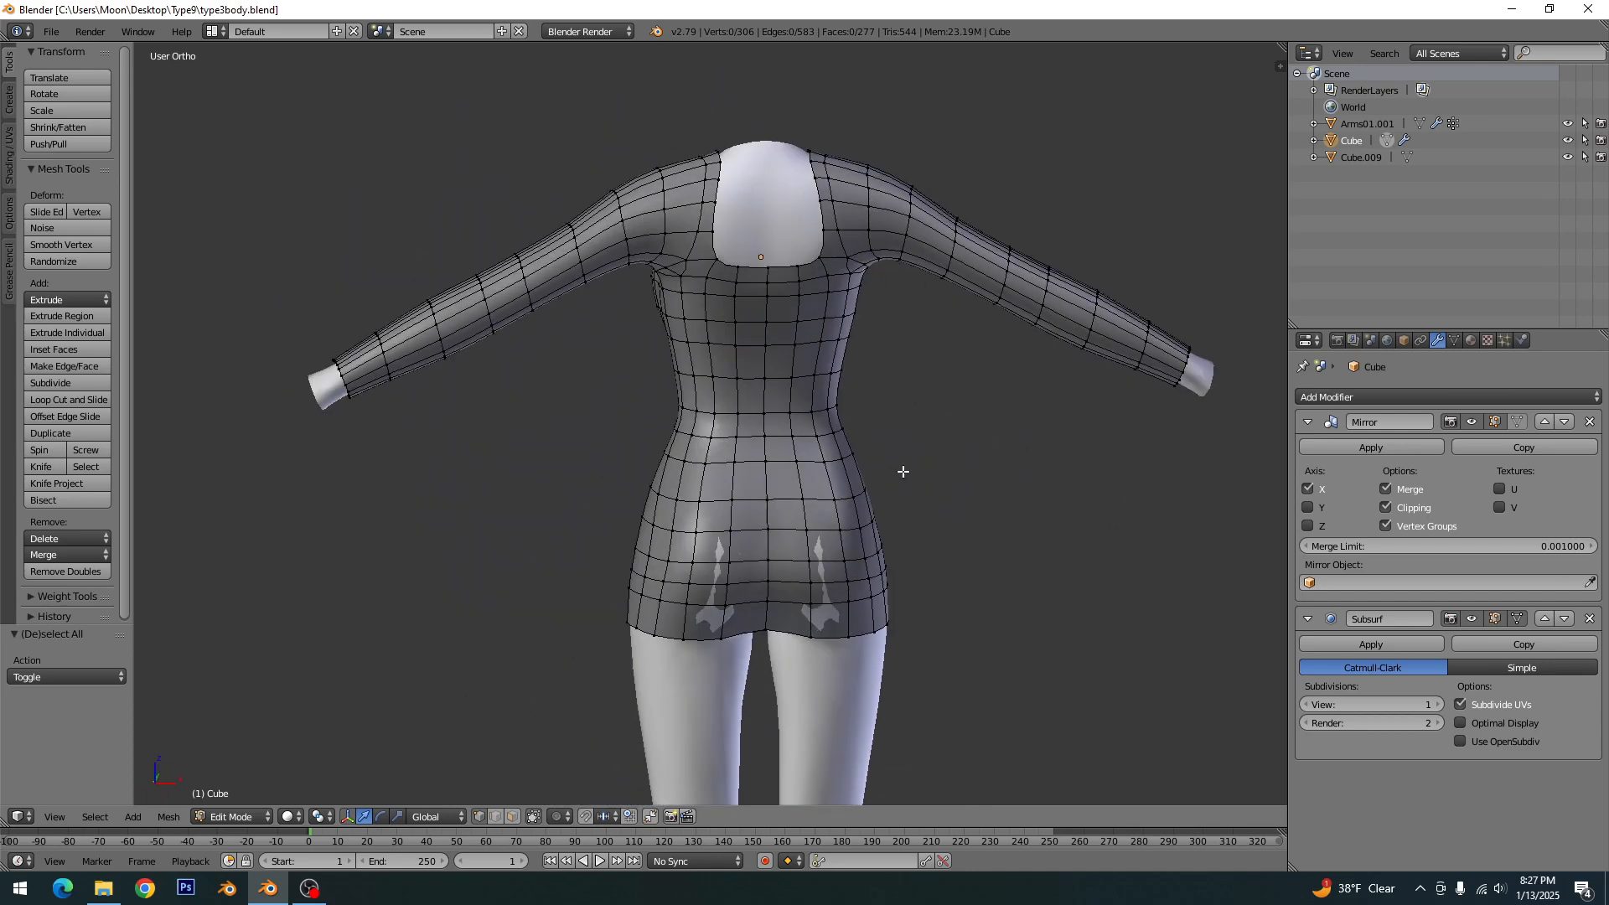
key("KP_1")
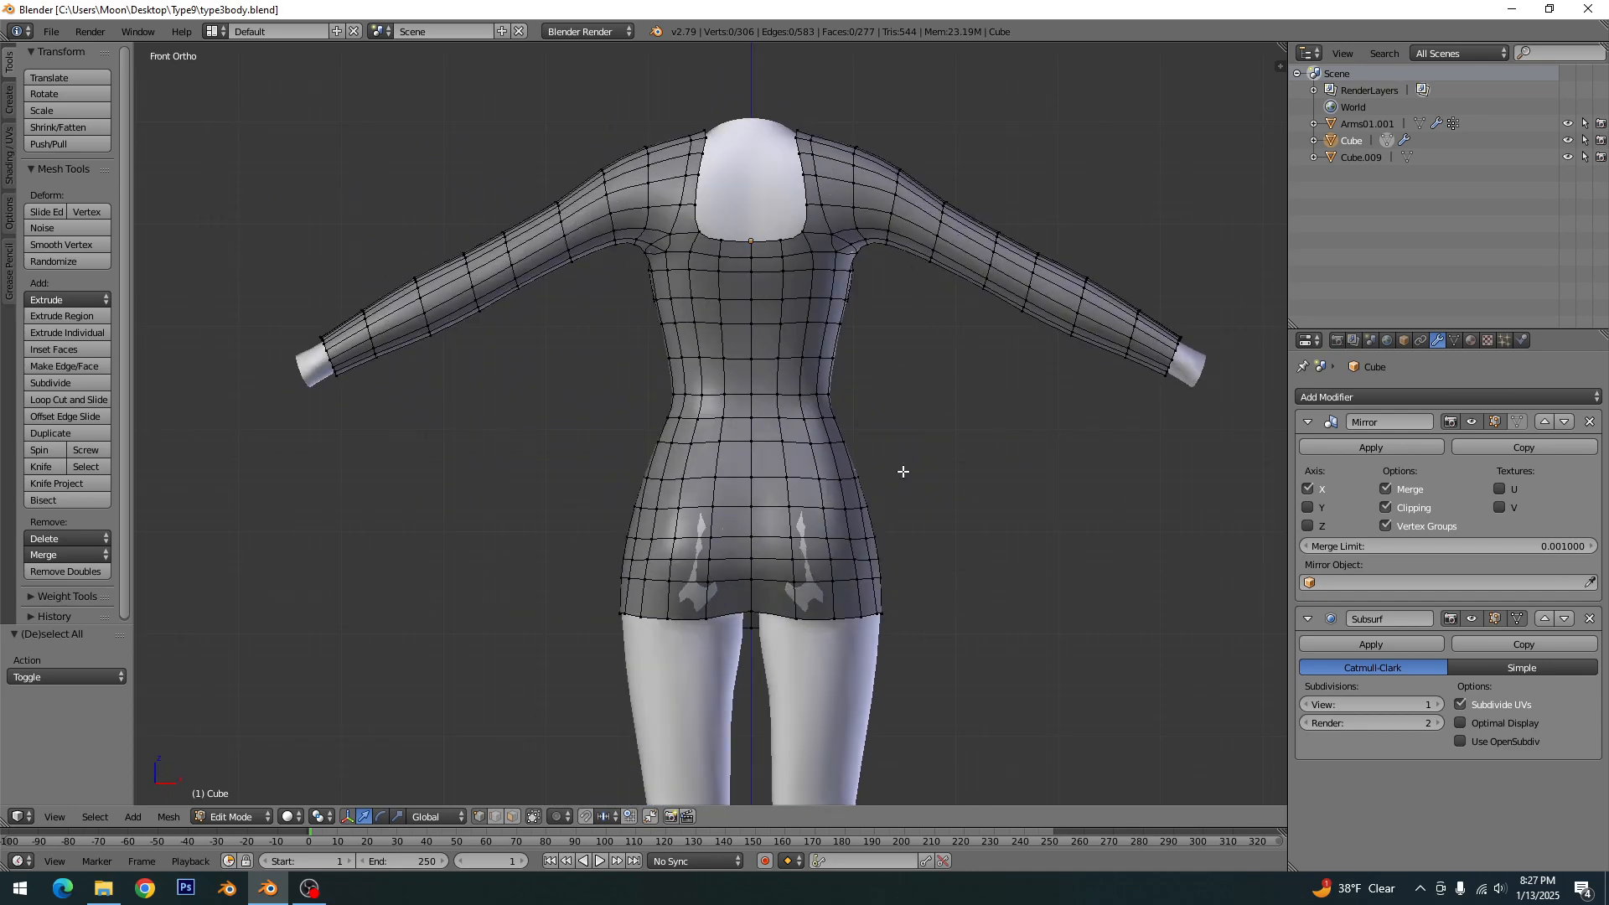
middle_click_drag(794, 593, 843, 592, "shift")
scroll(888, 628, "up", 3)
middle_click_drag(930, 661, 826, 551, "shift")
scroll(826, 551, "up", 1)
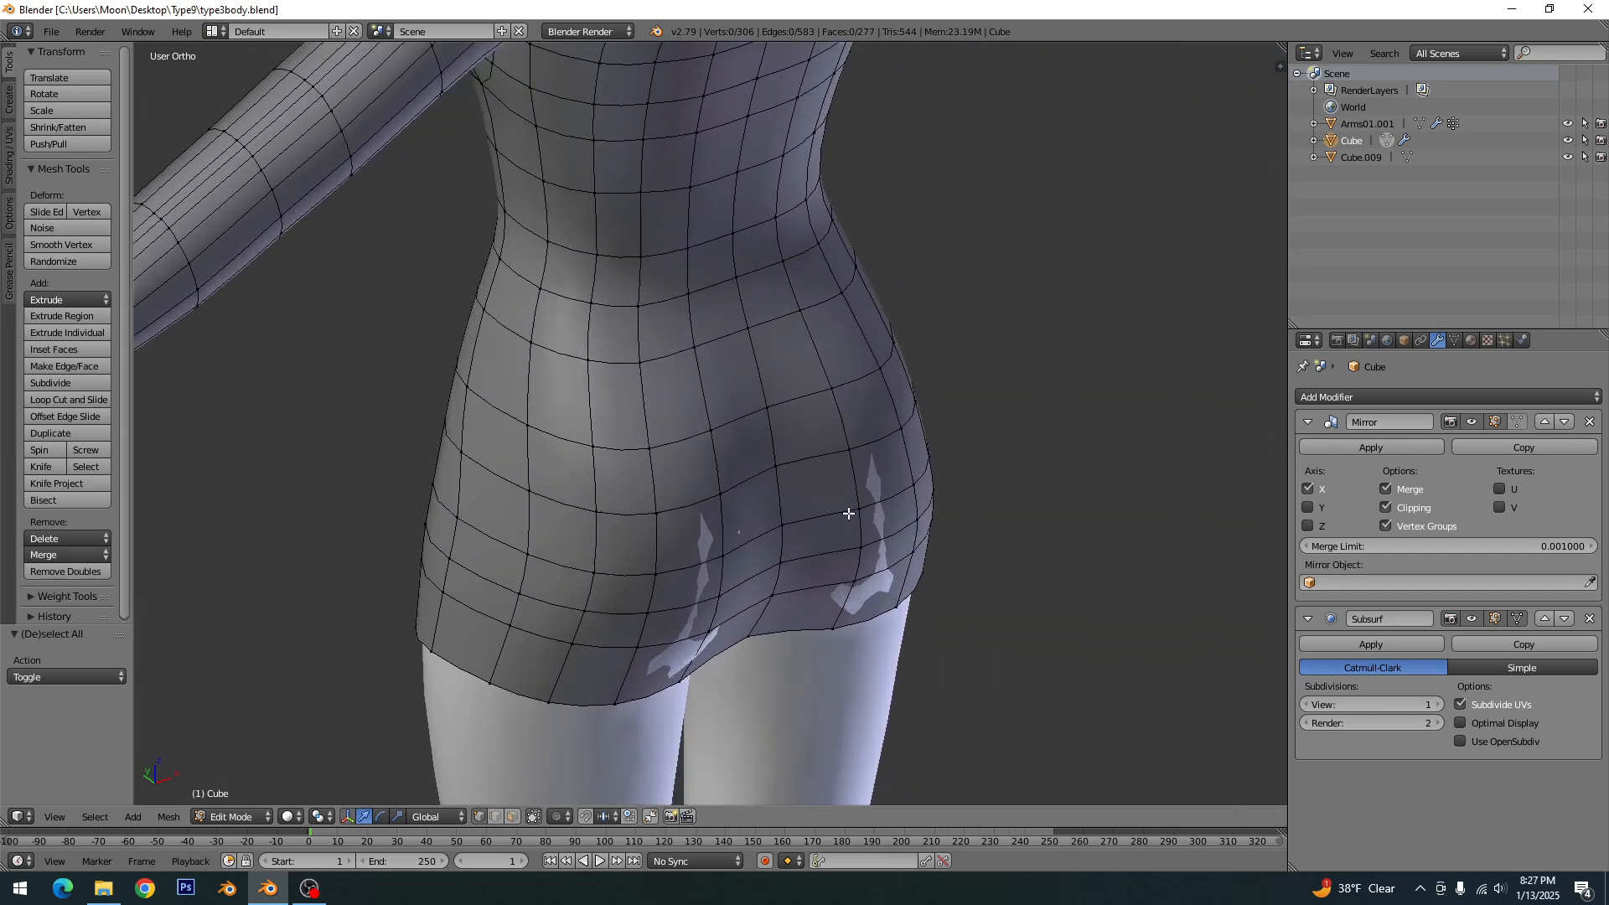
right_click(853, 513)
key("g")
key("y")
left_click(857, 548)
- Pull the next two vertices down the back of the skirt outward along Y, the lower one by -0.171
right_click(857, 548)
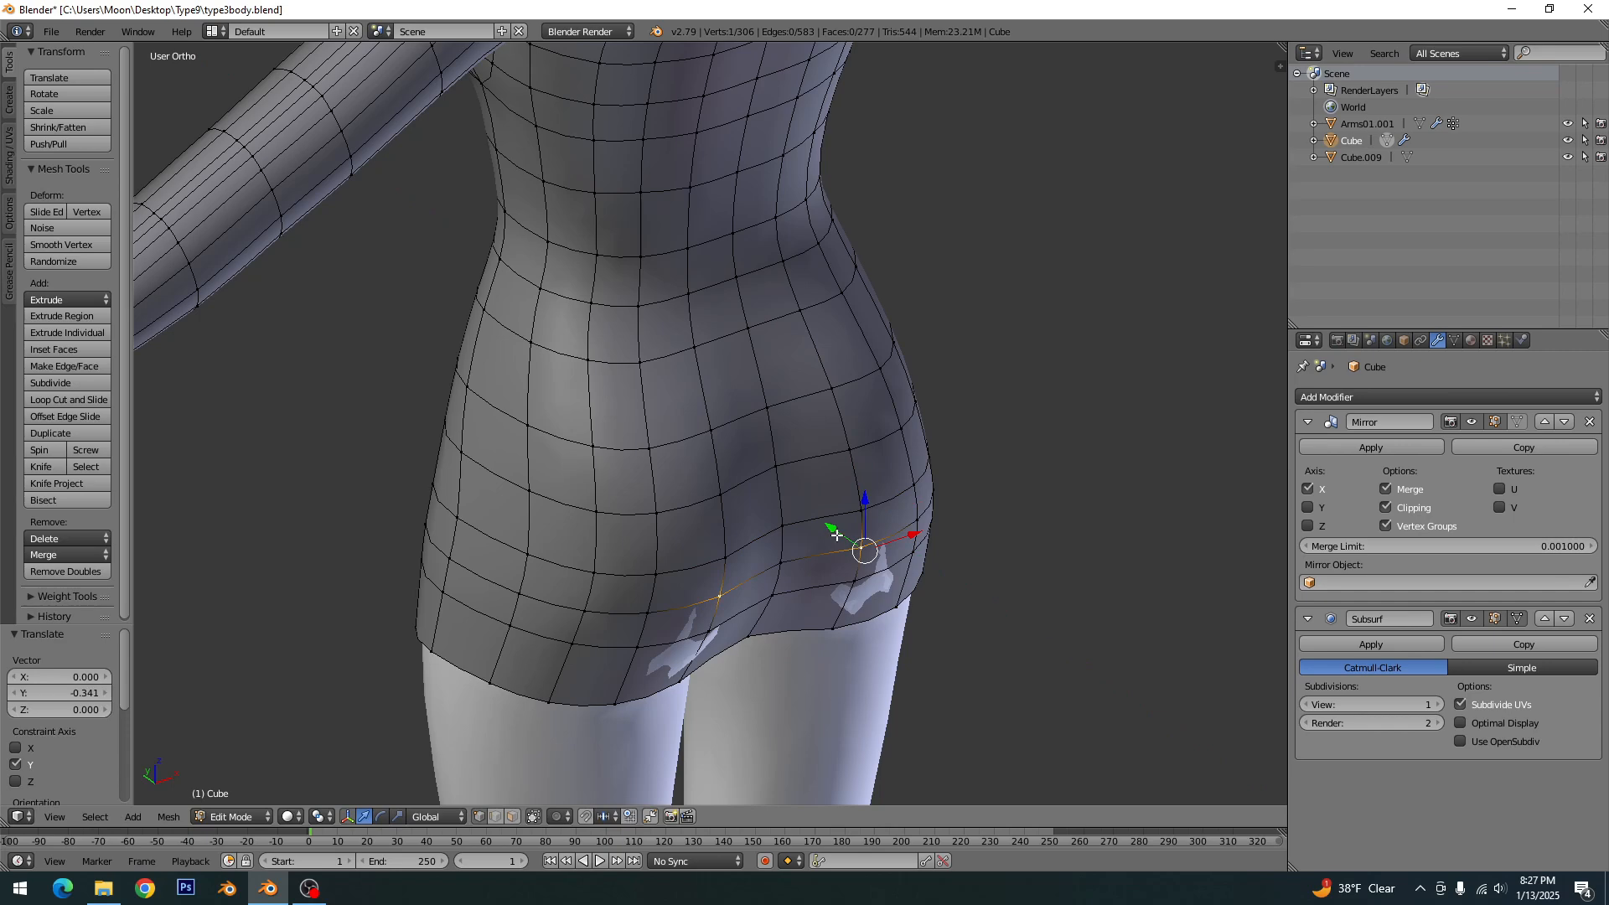
key("g")
key("y")
left_click(842, 539)
right_click(850, 576)
key("g")
key("y")
left_click(838, 577)
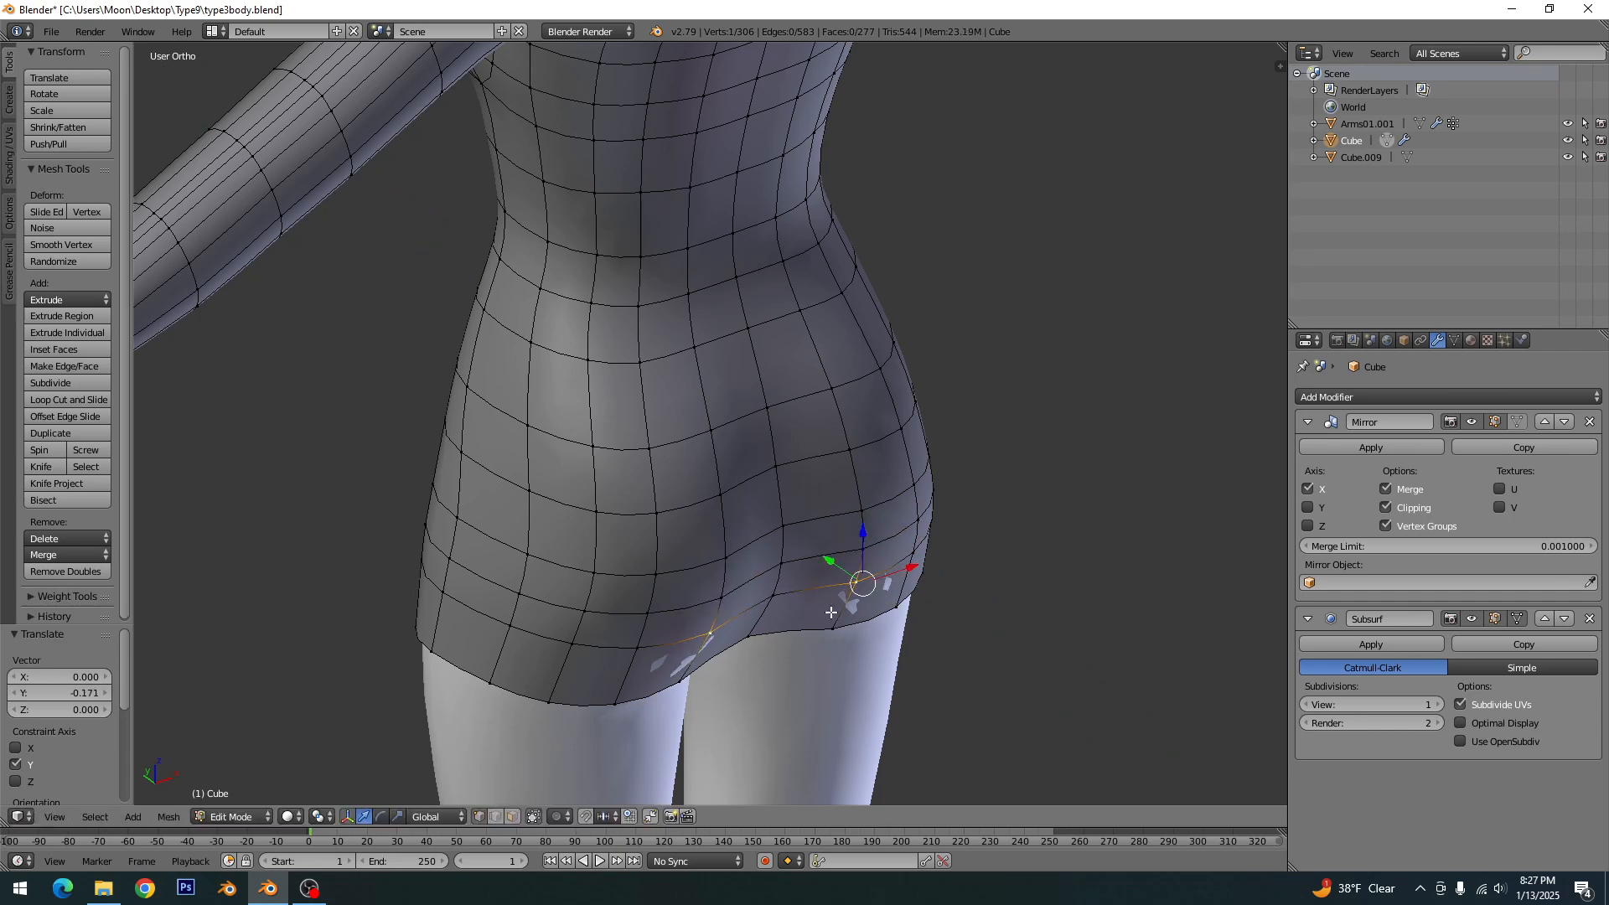
- Pull the back hem vertex outward along Y, clear the selection, and save the file
right_click(833, 620)
key("g")
key("y")
left_click(813, 612)
key("a")
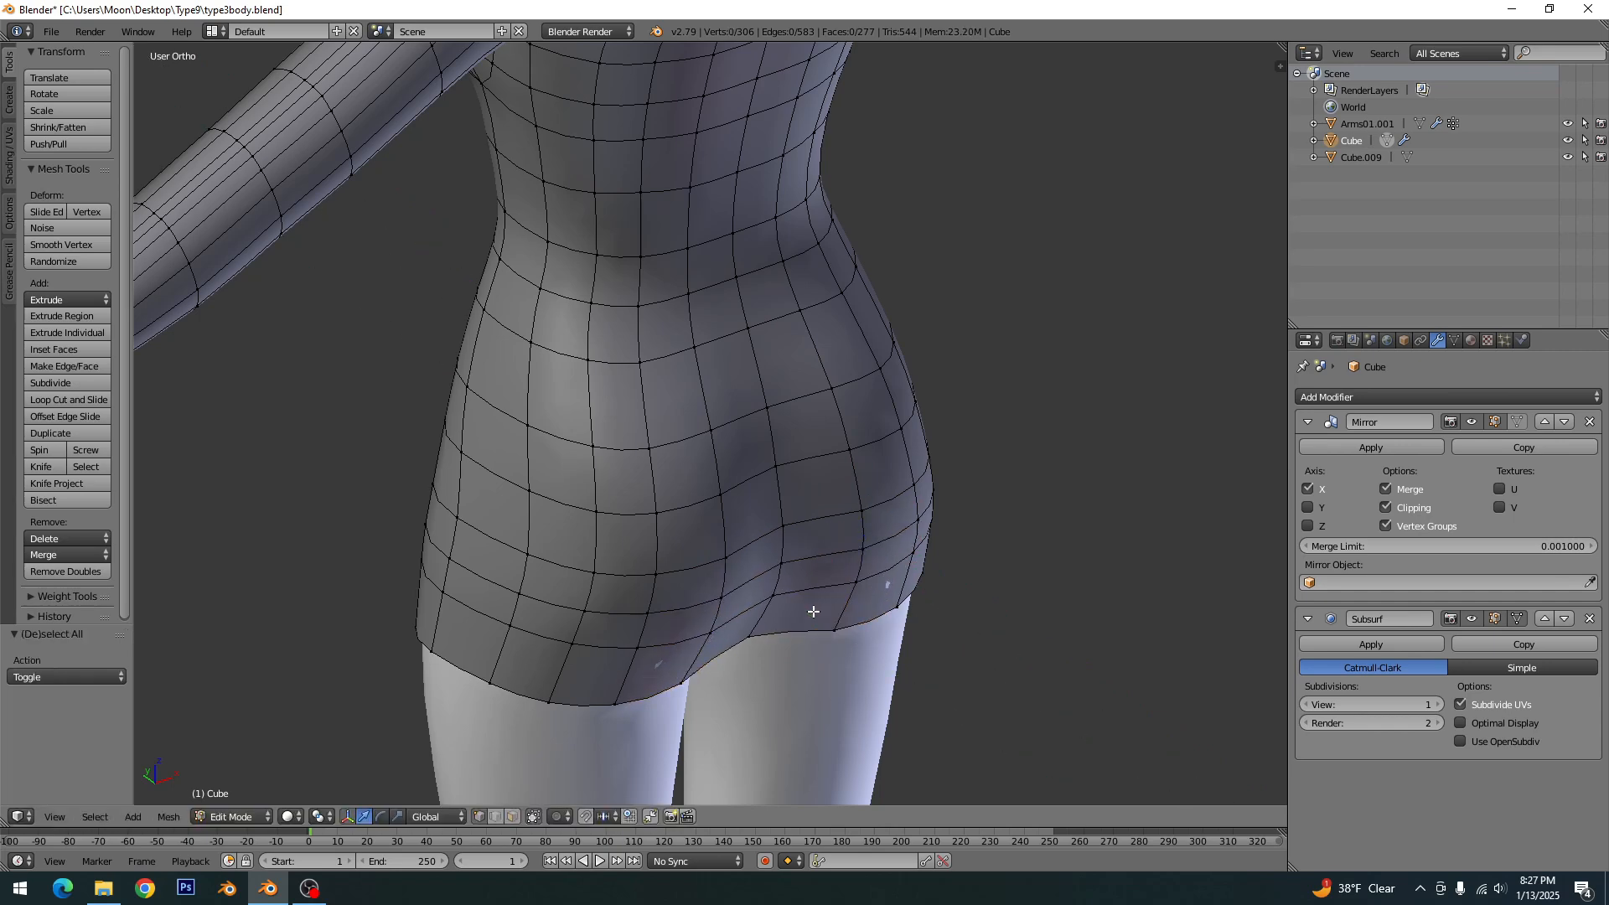
key("ctrl+s")
left_click(813, 610)
- Review the dress from the front, back and side for remaining poke-through on the bust, waist and hips
scroll(812, 611, "down", 4)
middle_click_drag(876, 600, 589, 562)
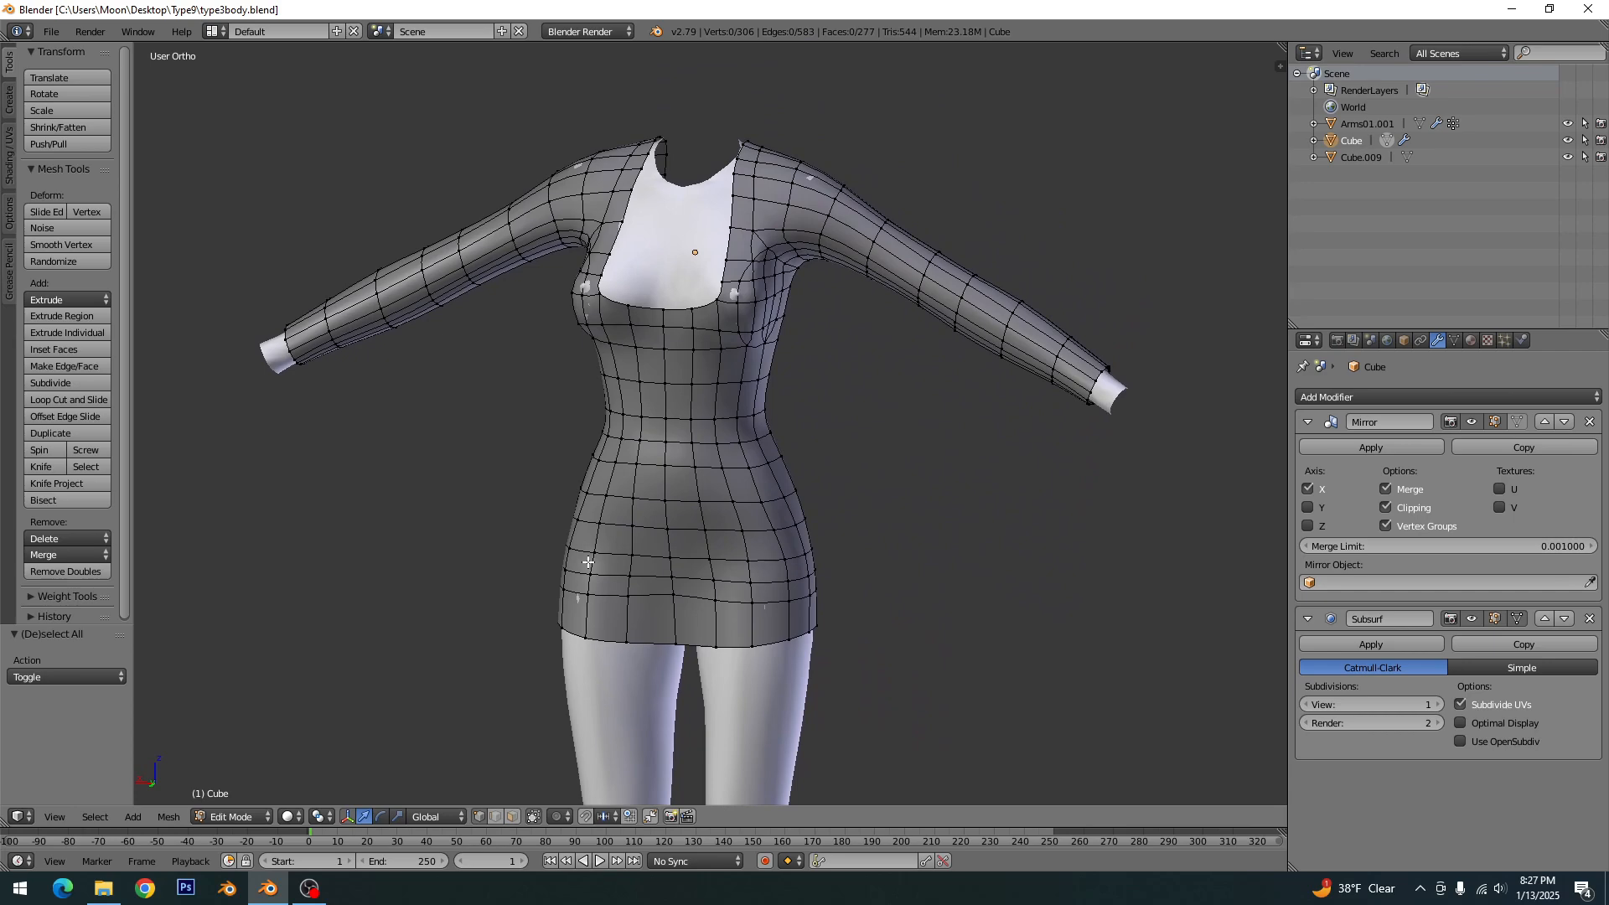
key("KP_1")
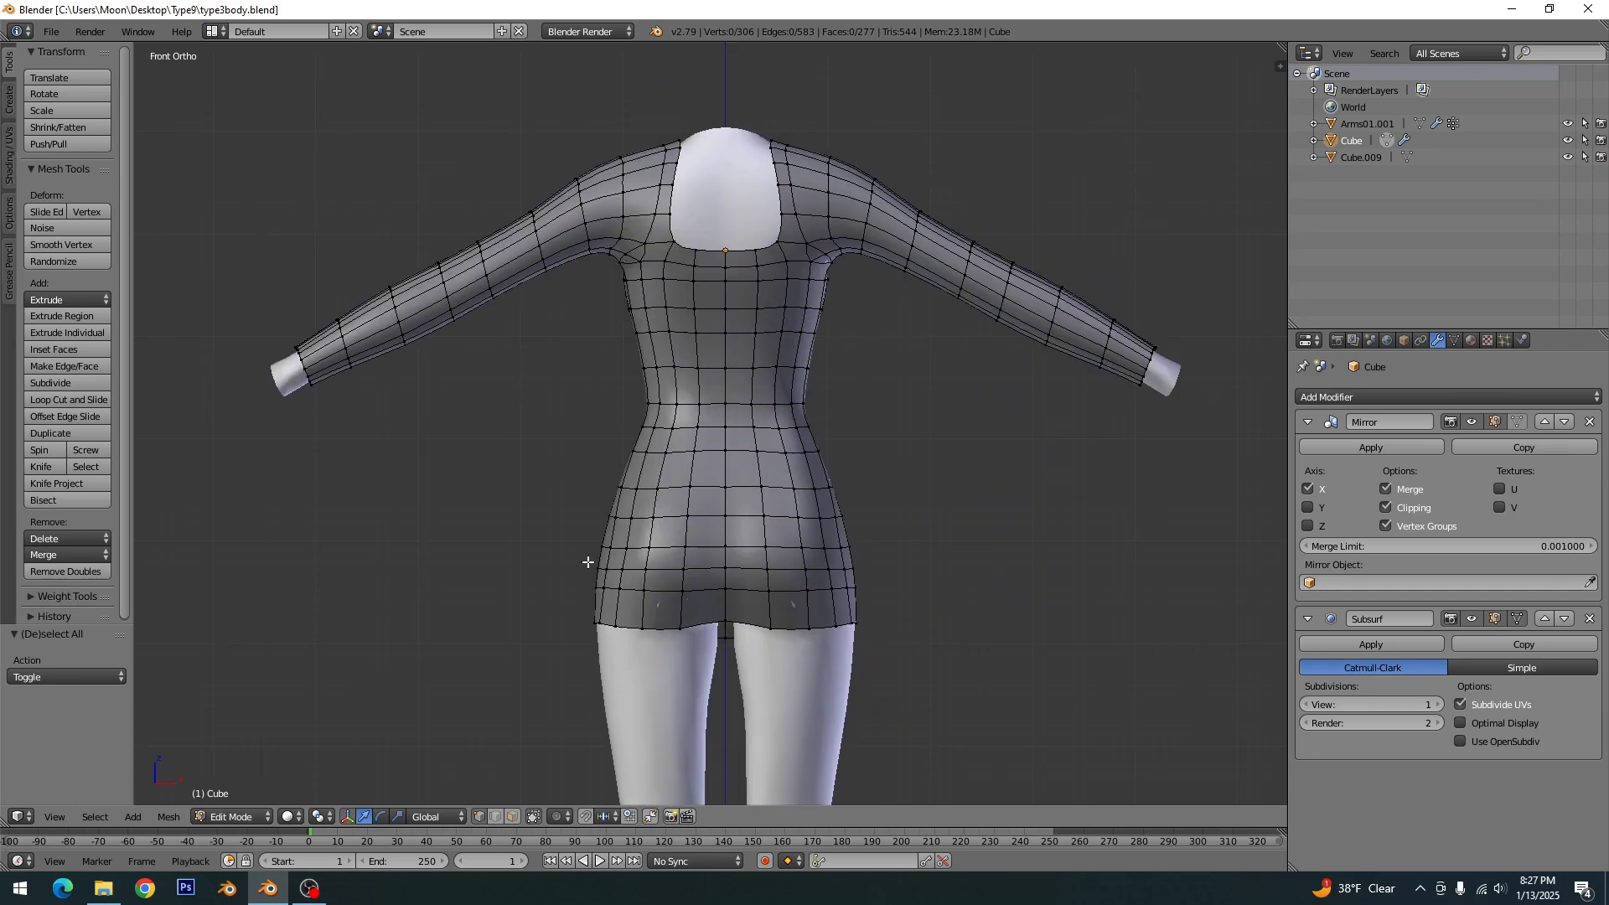
key("ctrl+KP_1")
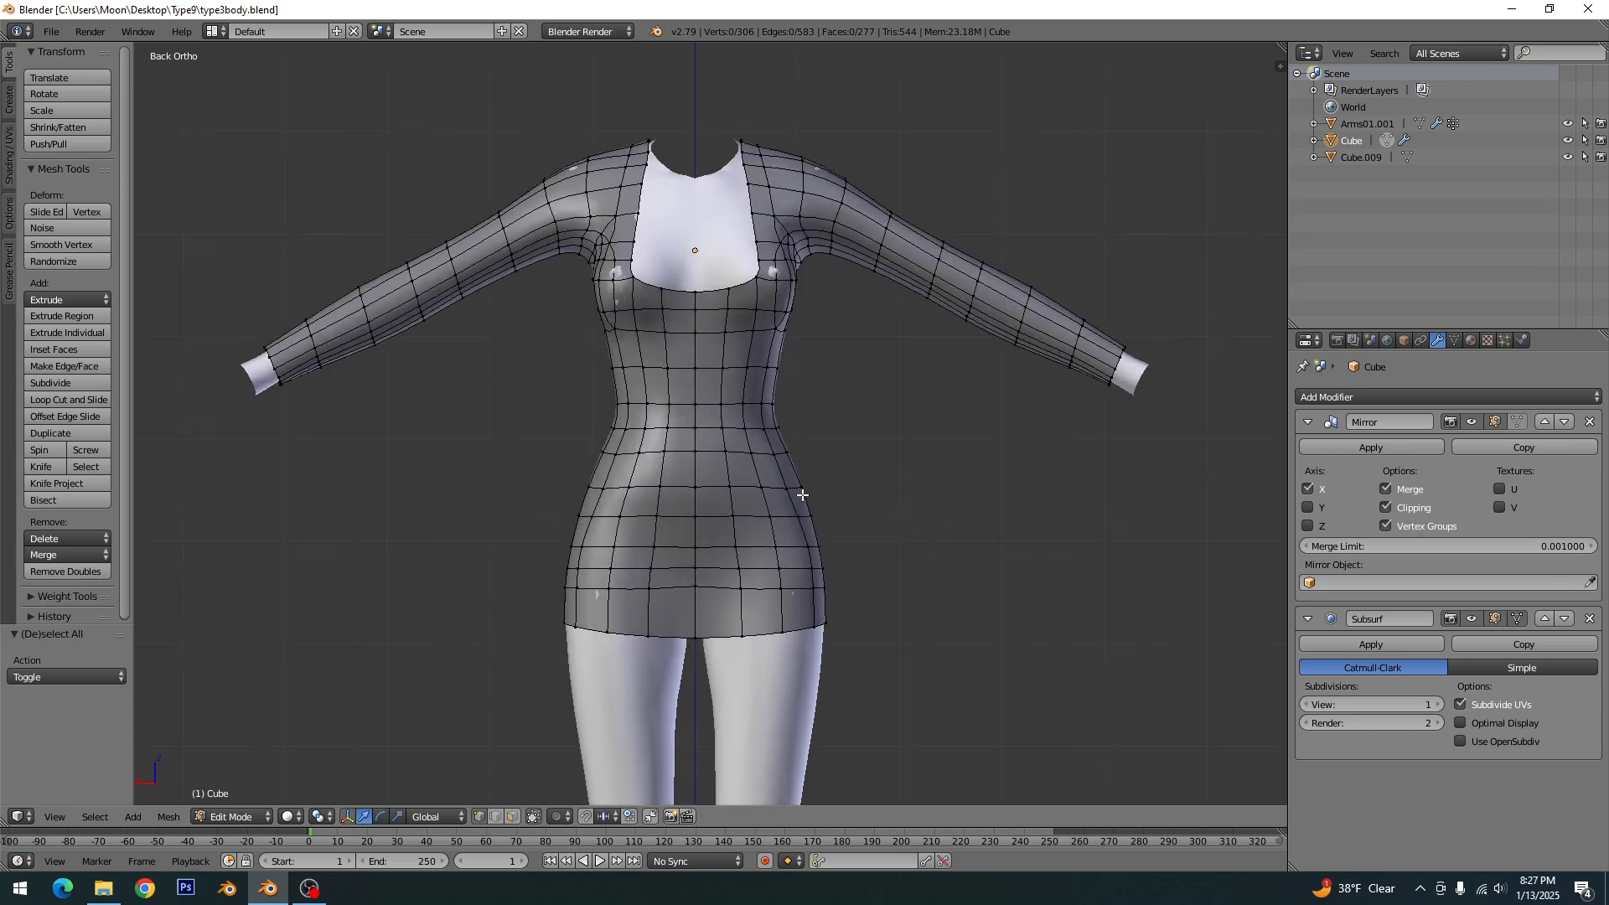
middle_click_drag(784, 441, 753, 482, "shift")
key("KP_3")
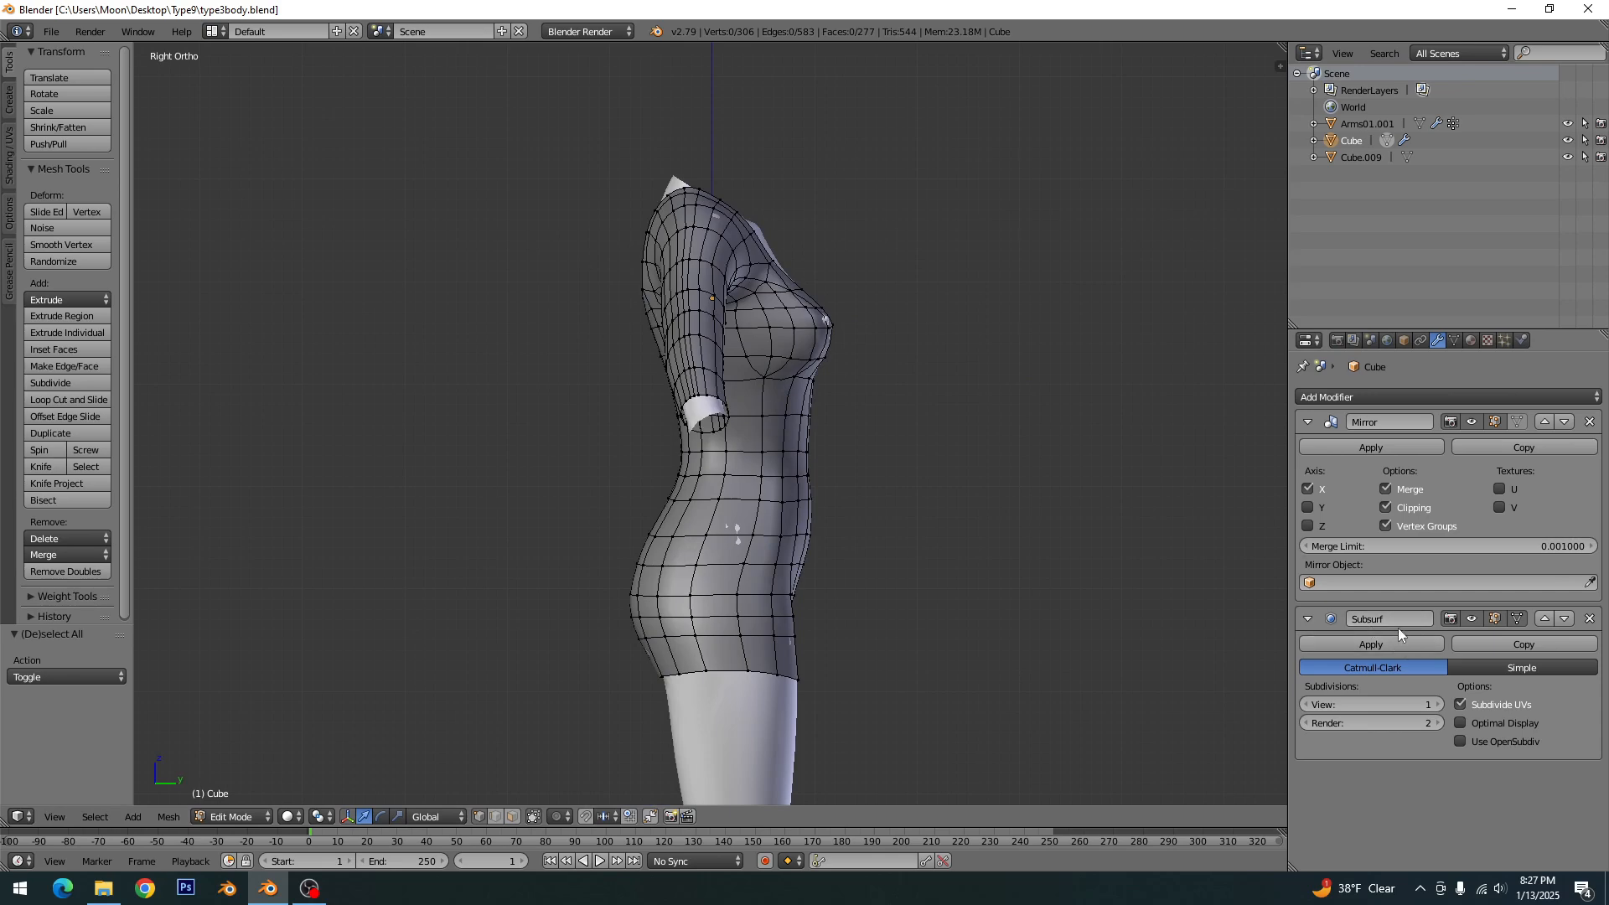
scroll(876, 566, "up", 5)
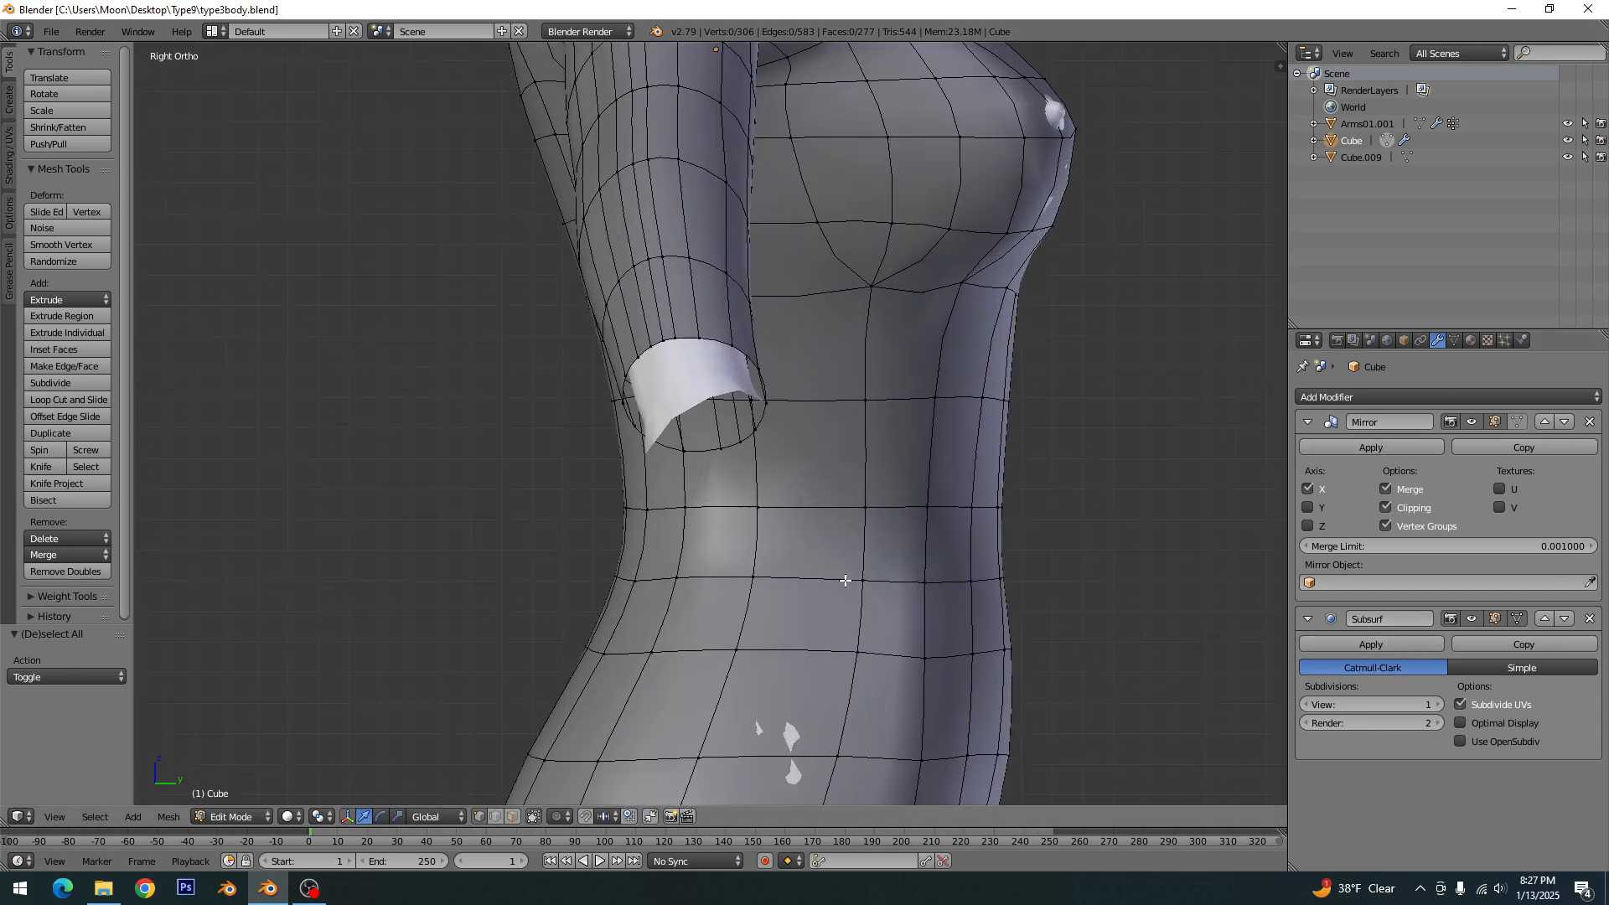
middle_click_drag(845, 577, 749, 647, "shift")
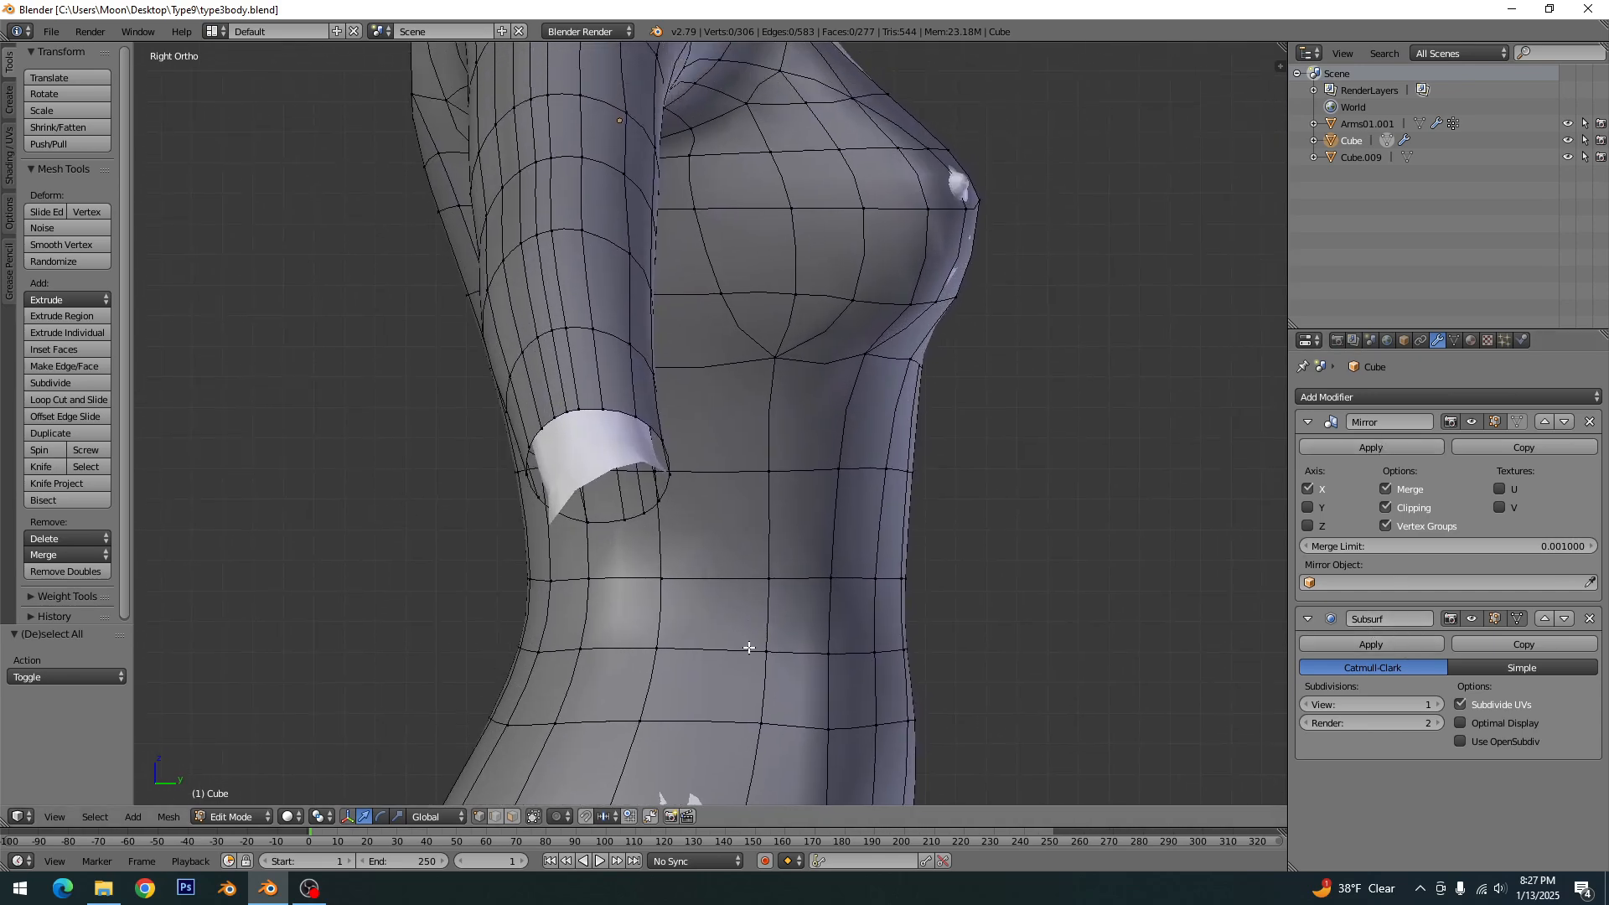
- Knife-cut a narrow closed outline just below and above the horizontal waist edge on the side of the dress, and clear the selection
key("k")
left_click(553, 580)
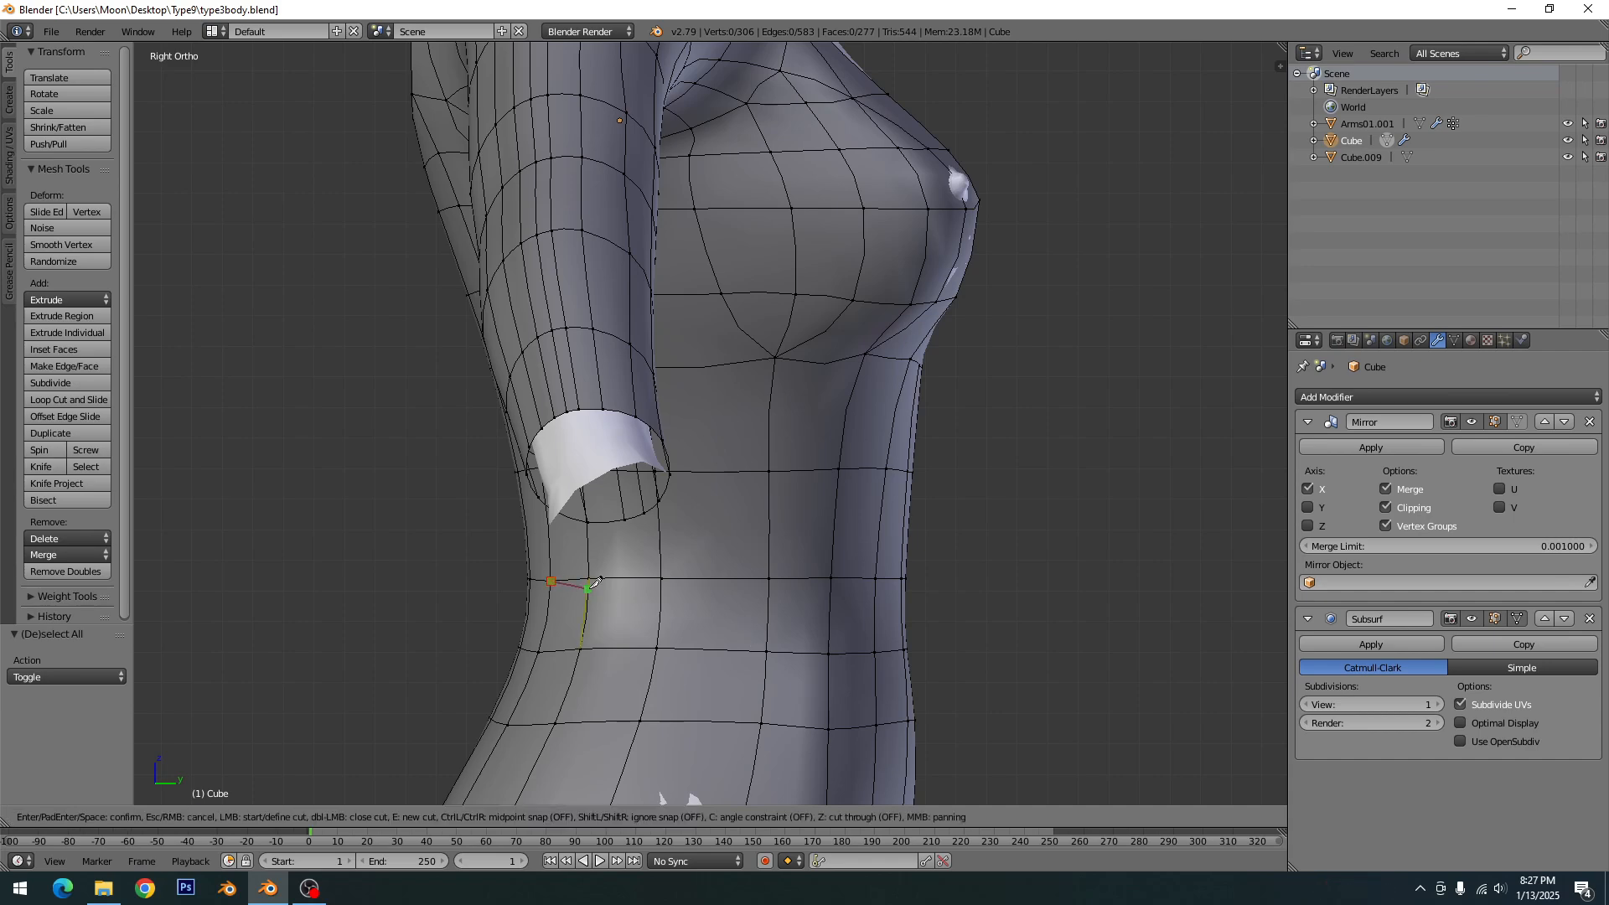
scroll(594, 582, "up", 3)
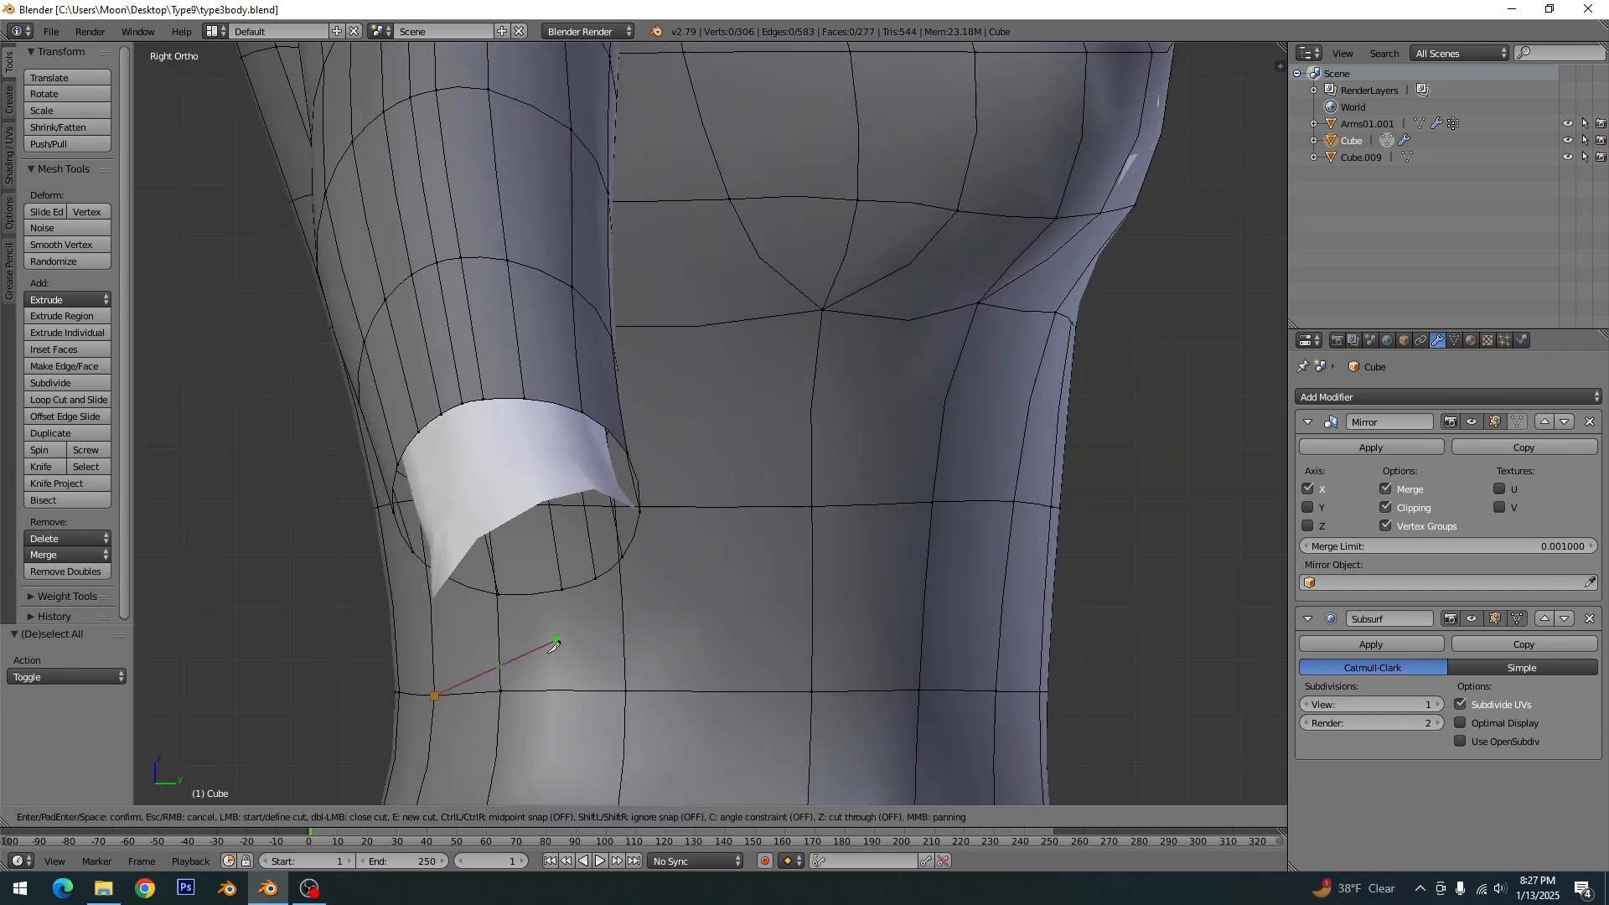
left_click(500, 701)
left_click(812, 704)
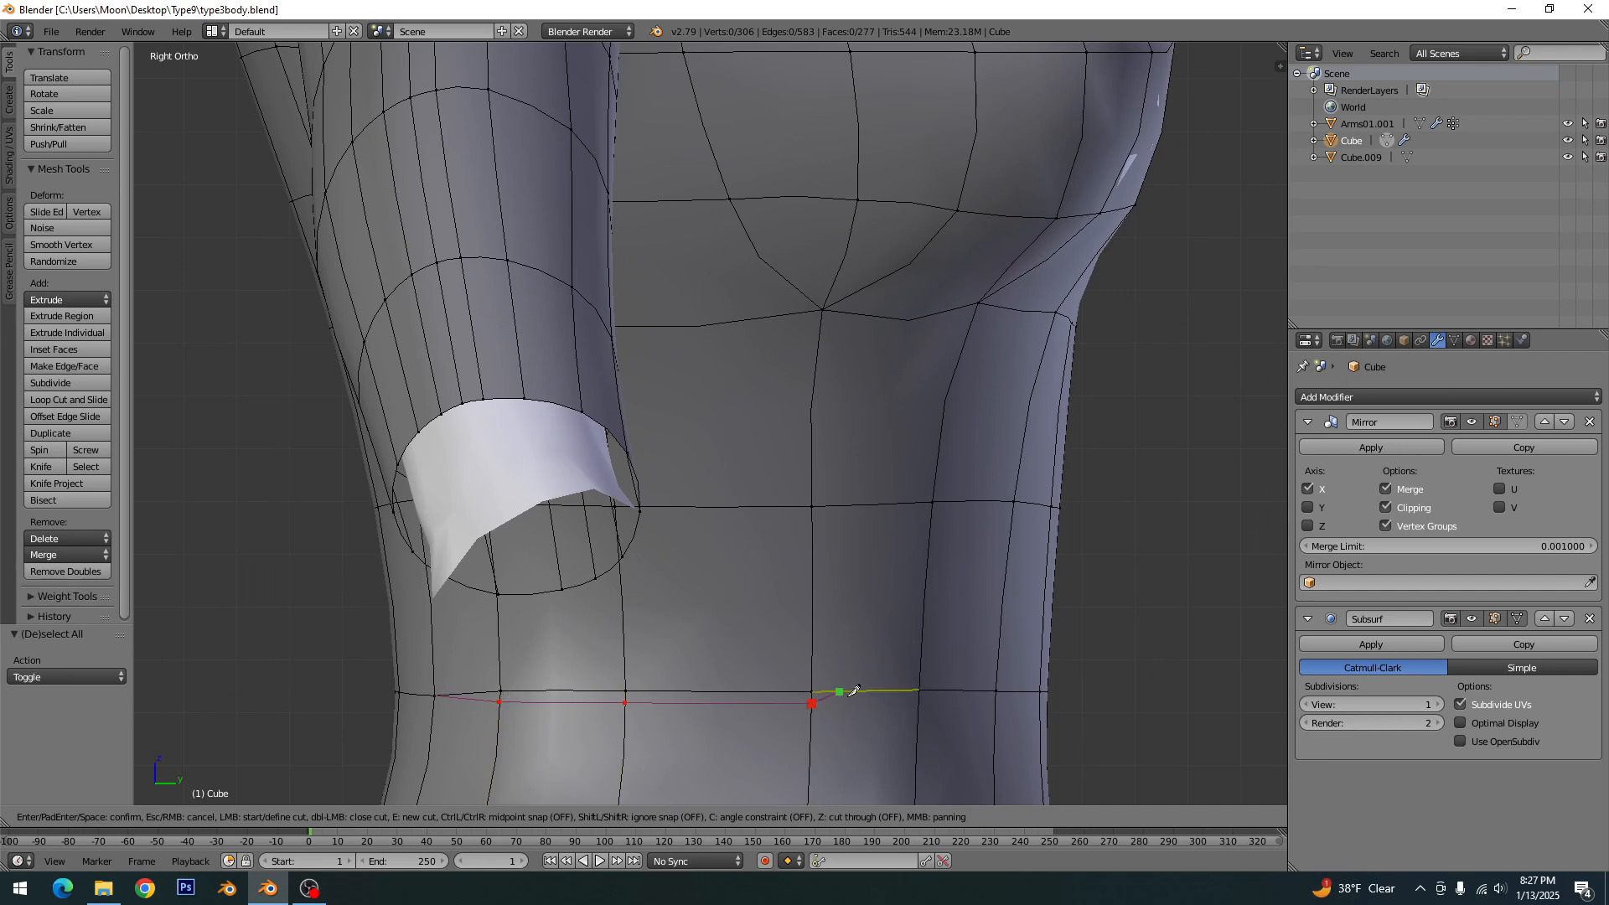
left_click(918, 690)
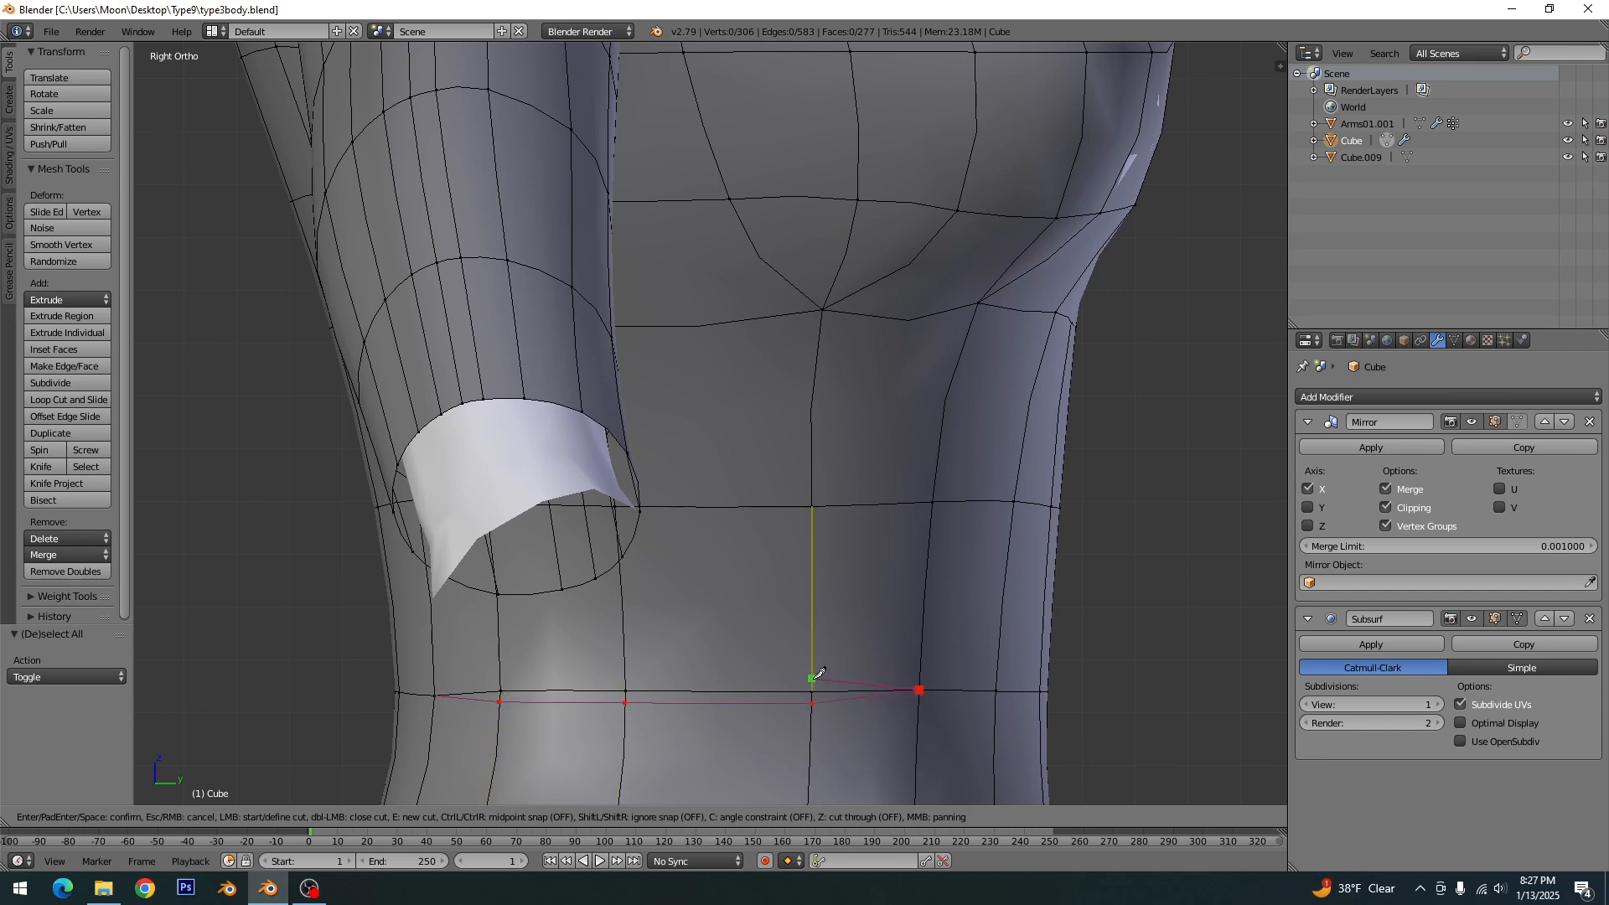
left_click(811, 681)
left_click(627, 681)
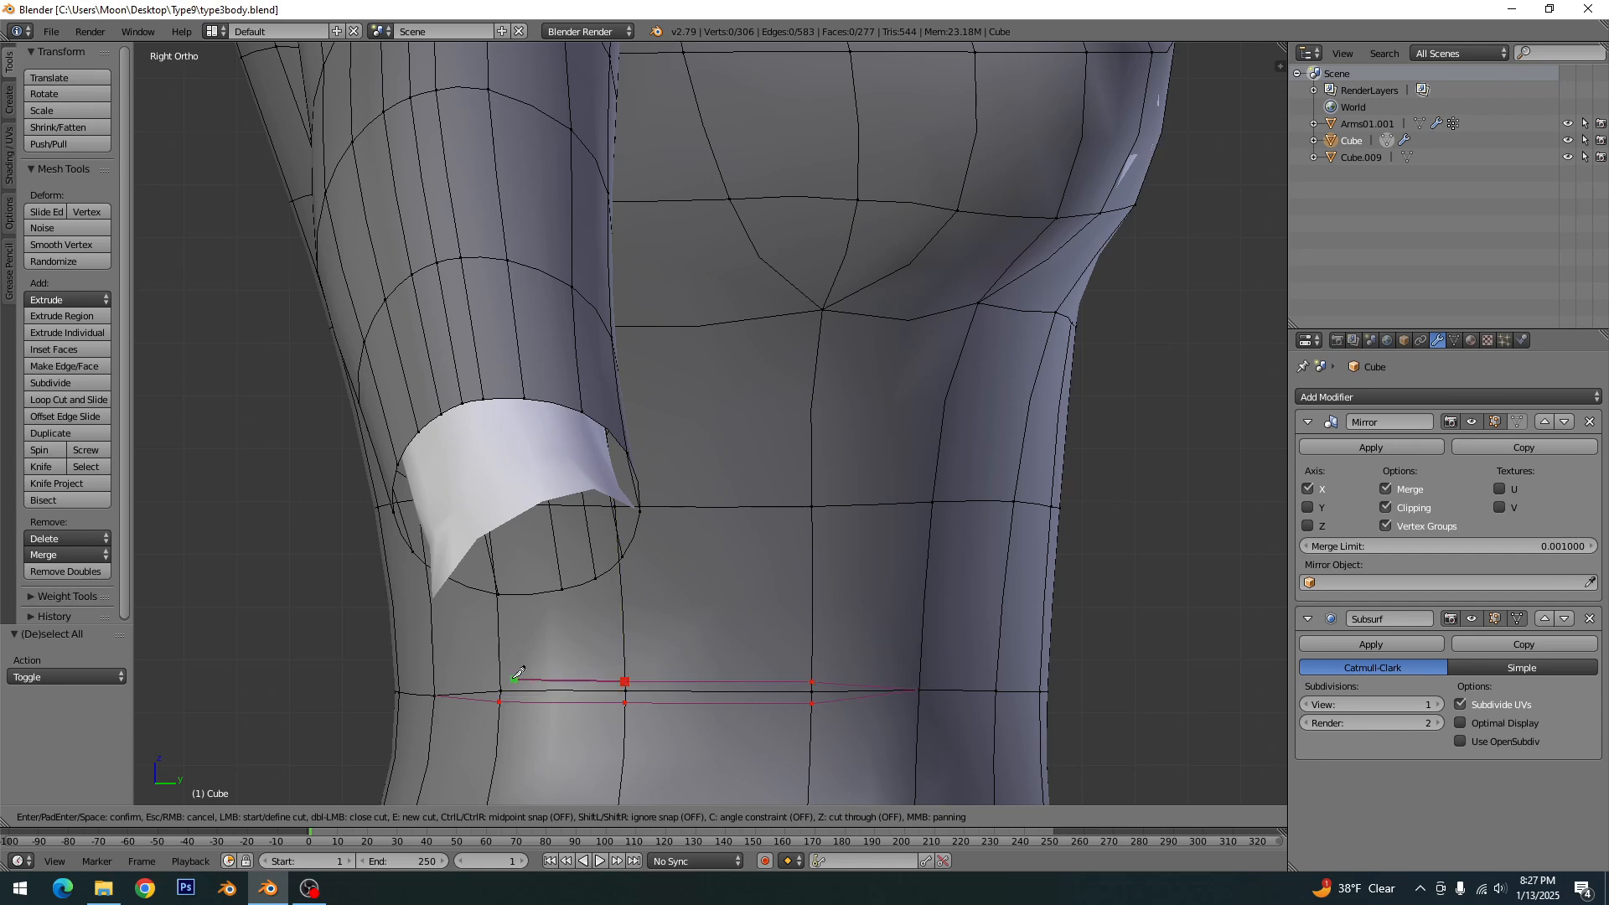
left_click(500, 680)
left_click(435, 694)
key("Return")
key("a")
- Knife-cut a matching narrow outline around the next horizontal edge below the waist on the side of the dress, and clear the selection
middle_click_drag(724, 709, 779, 370, "shift")
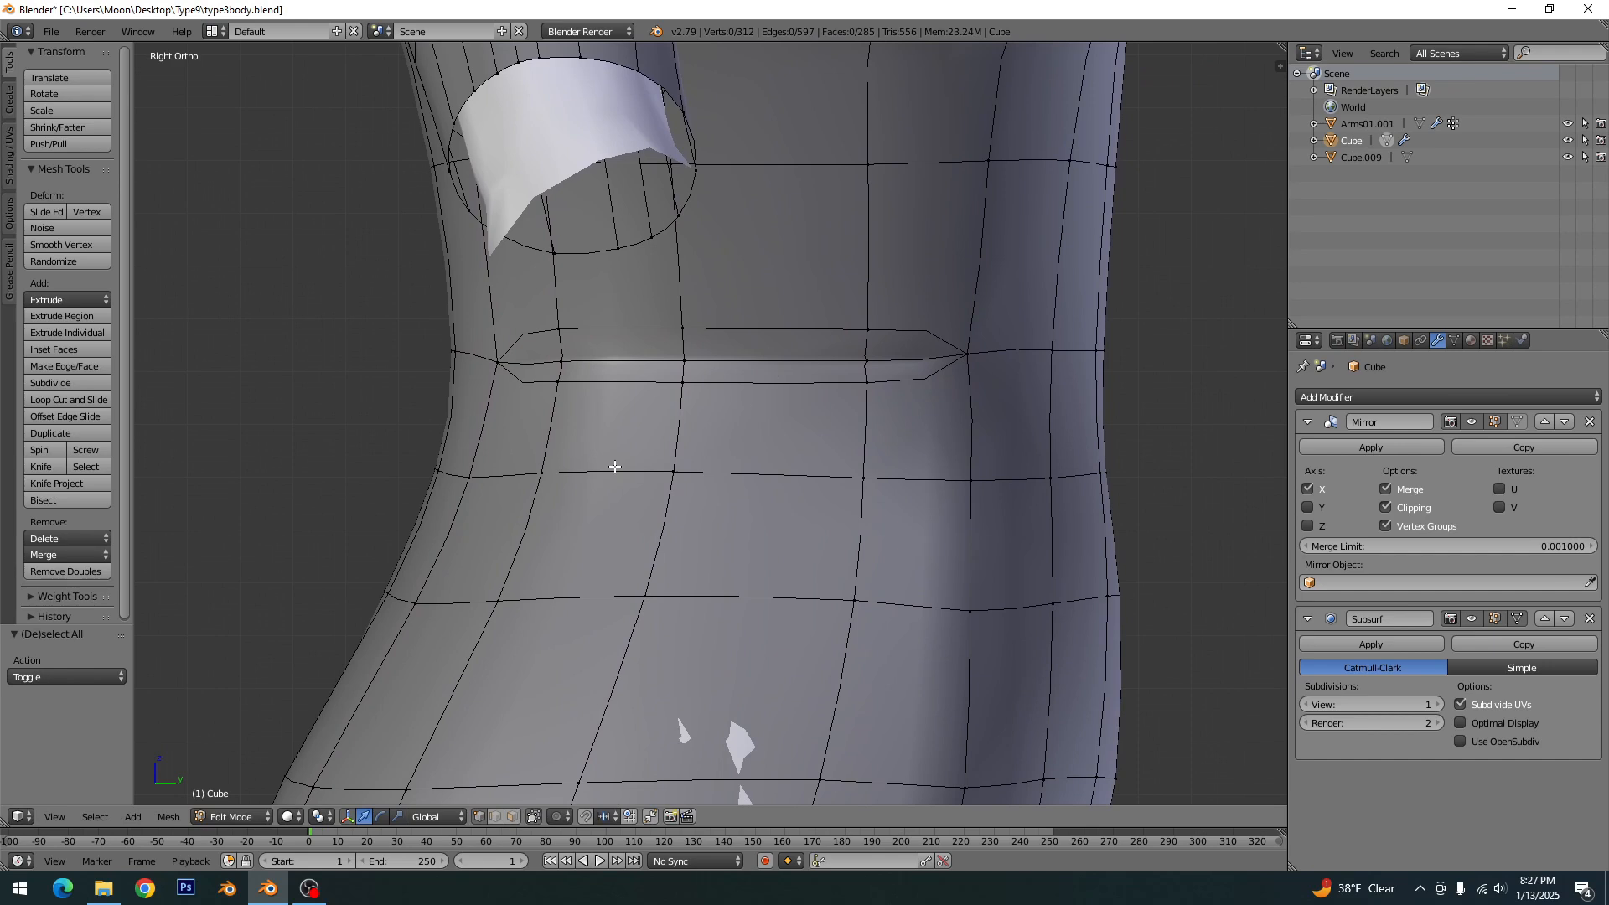
key("k")
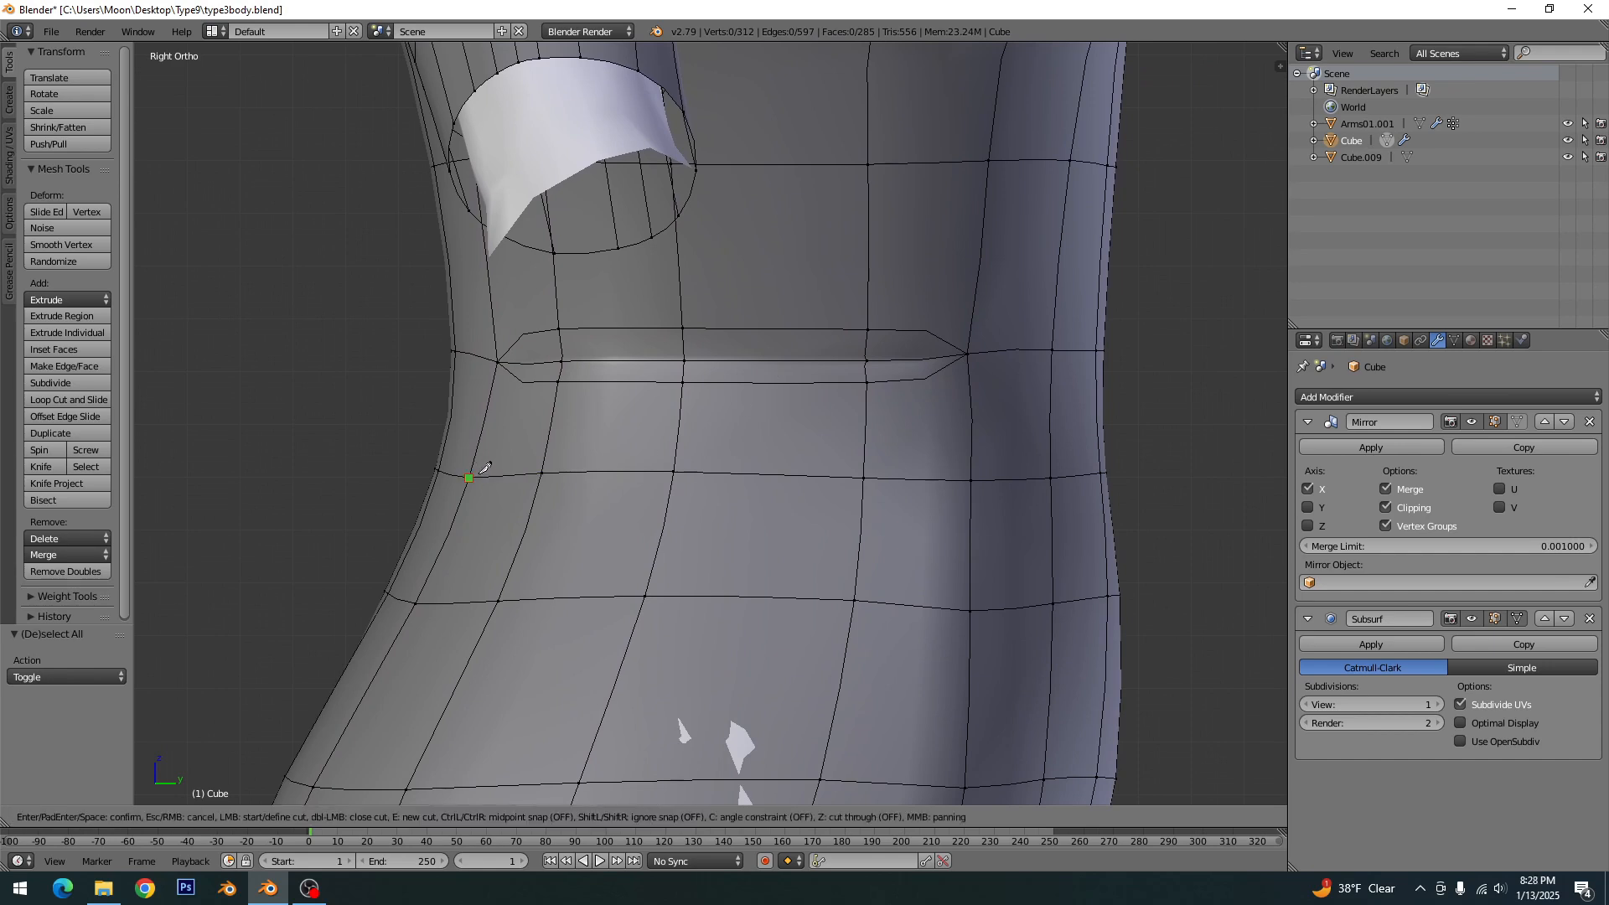
left_click(469, 477)
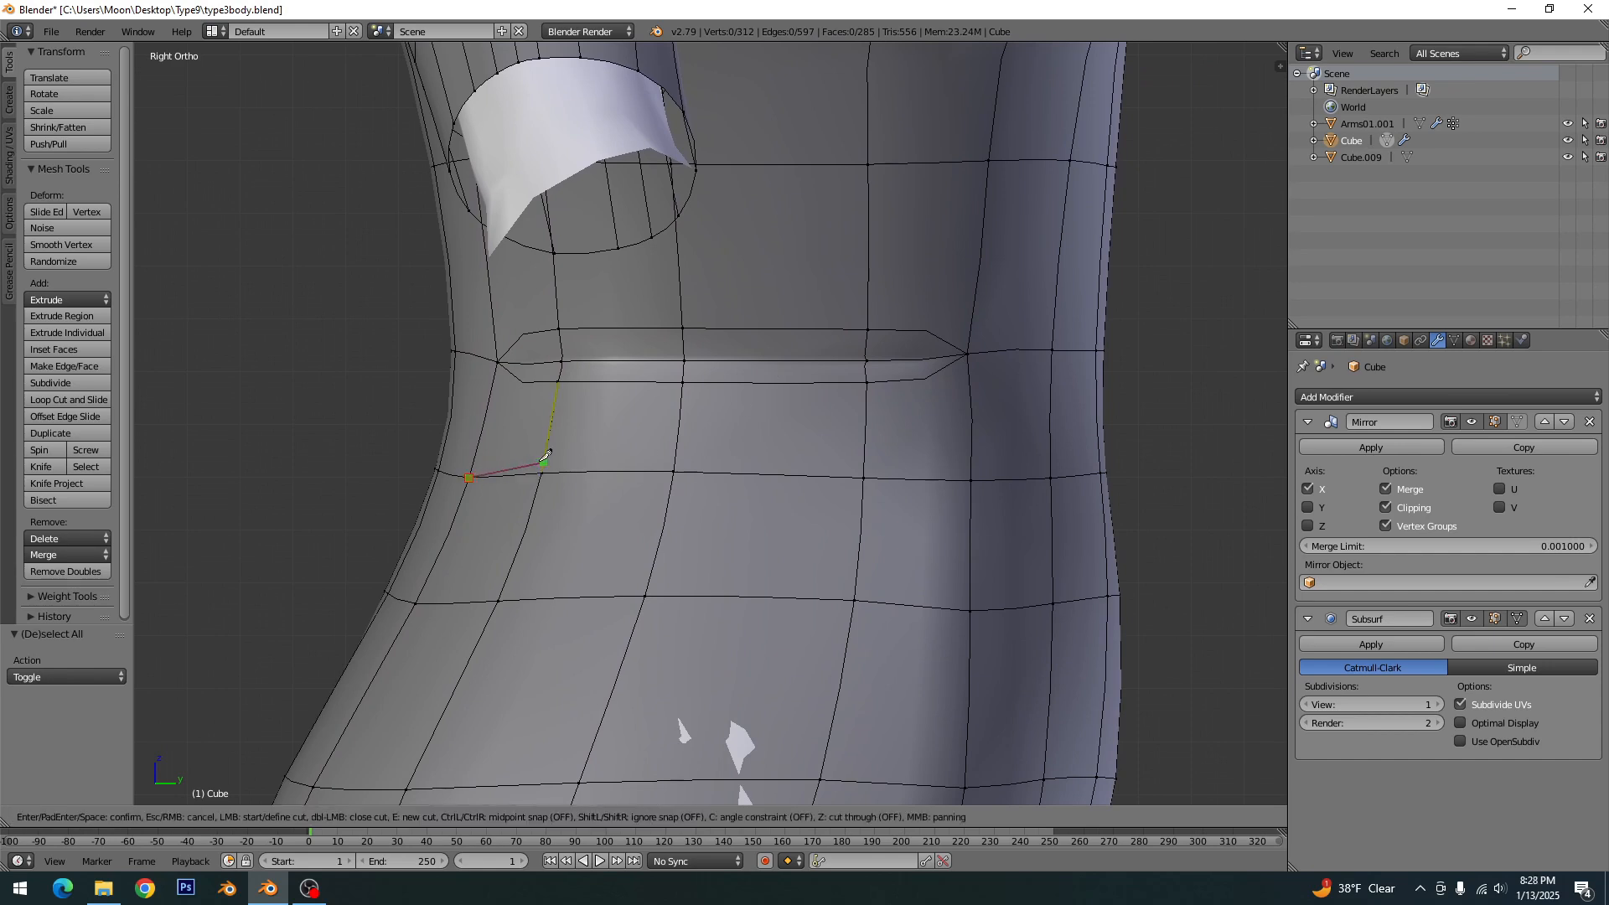
left_click(675, 463)
left_click(864, 468)
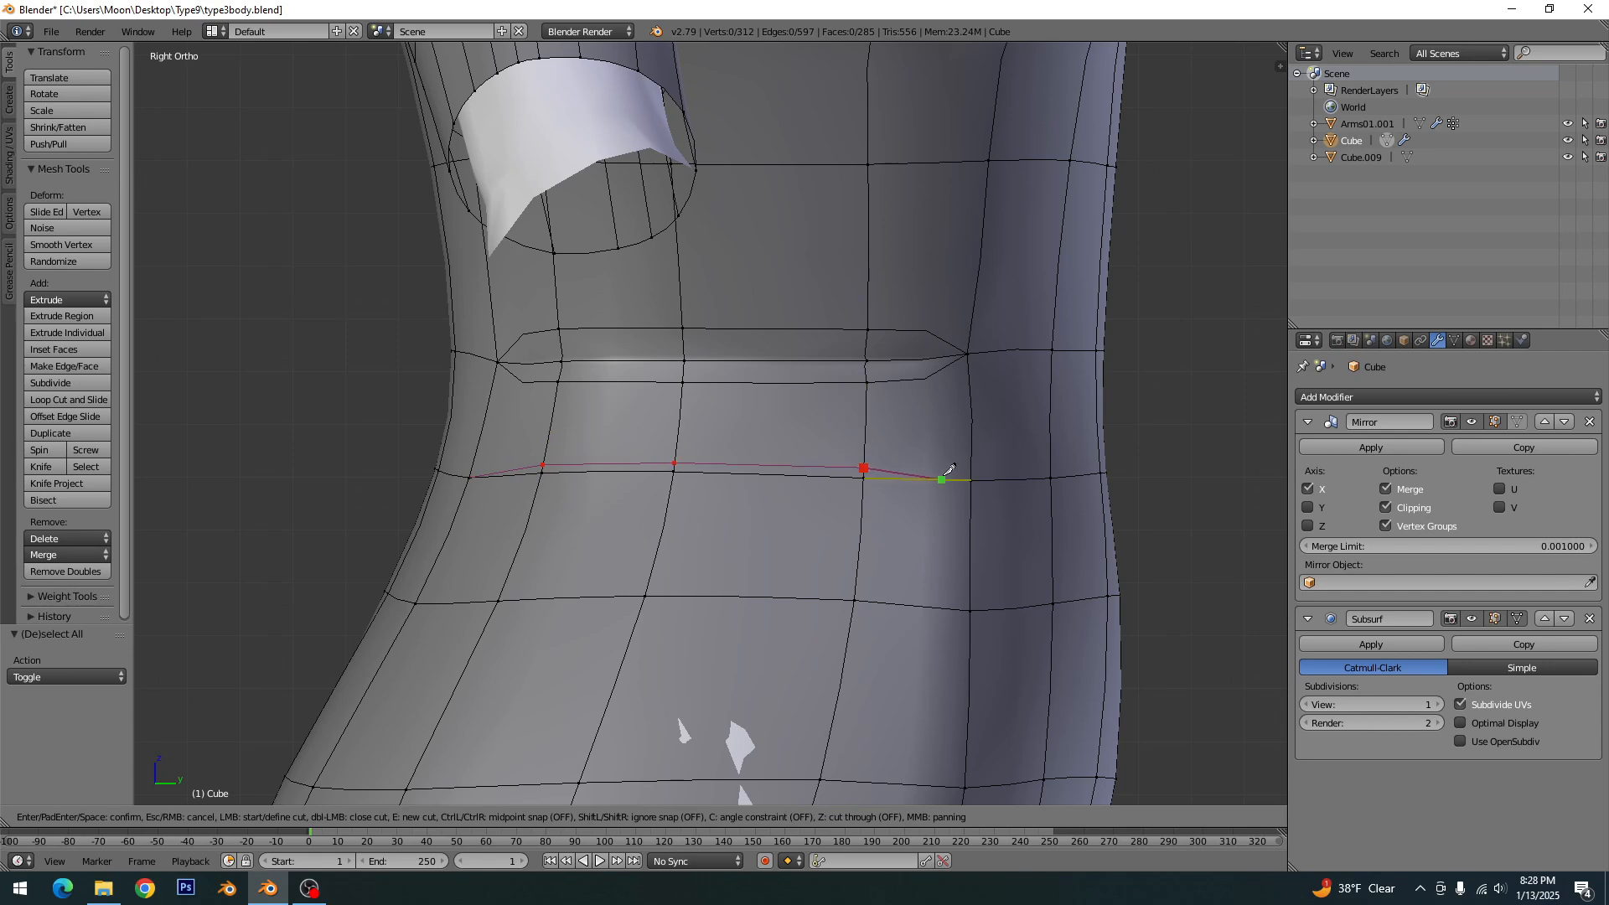
left_click(971, 480)
left_click(864, 489)
left_click(671, 485)
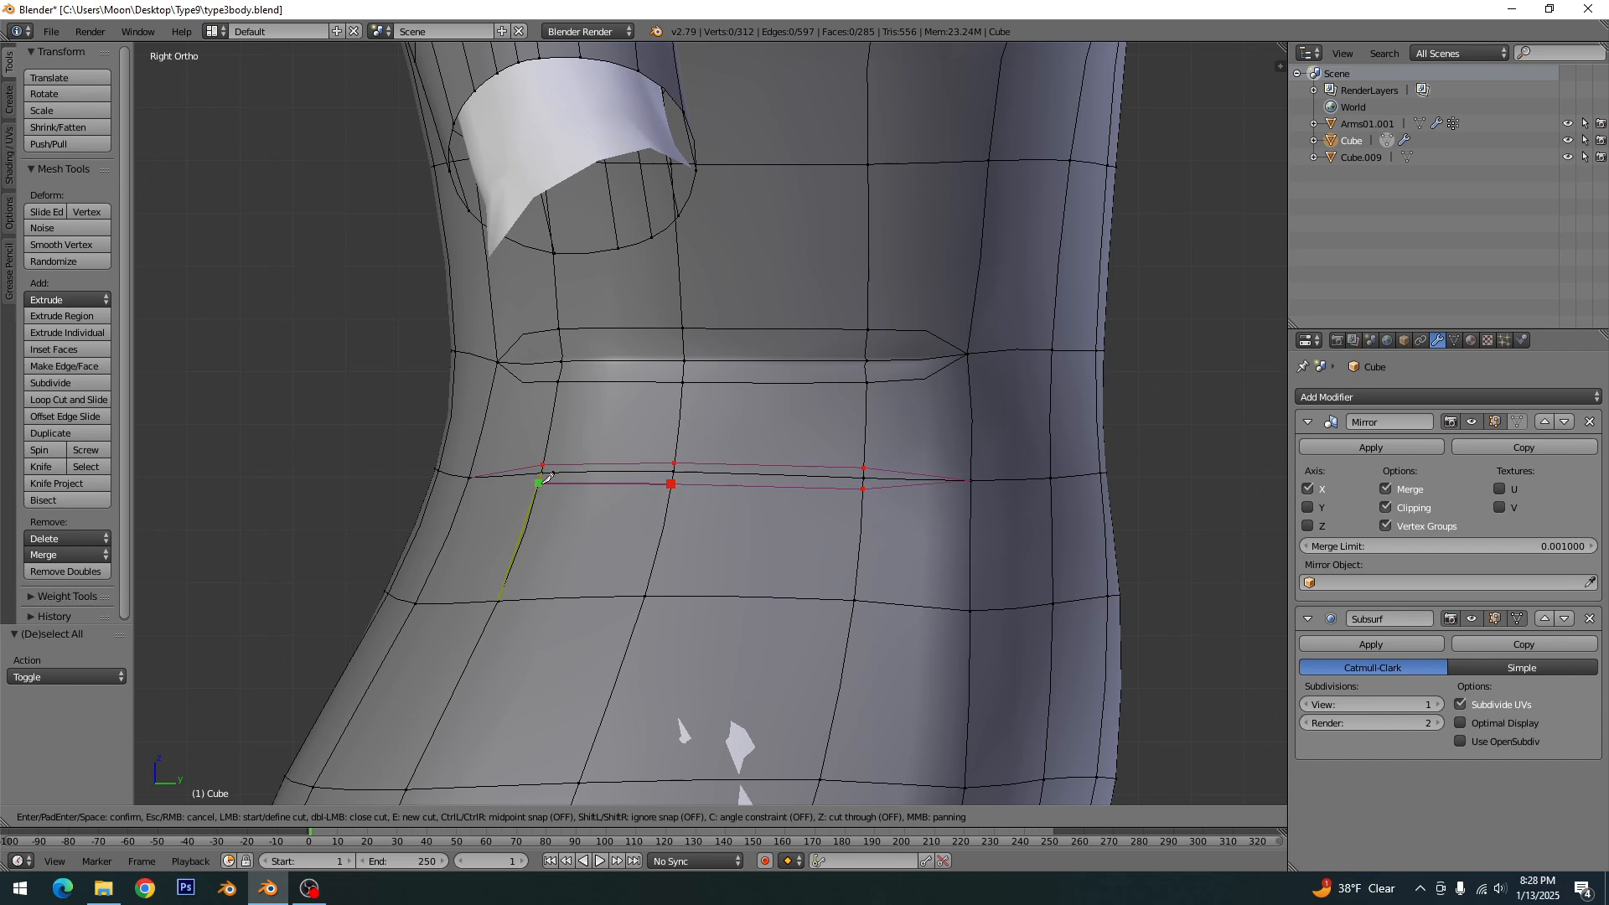
left_click(538, 483)
left_click(471, 477)
key("Return")
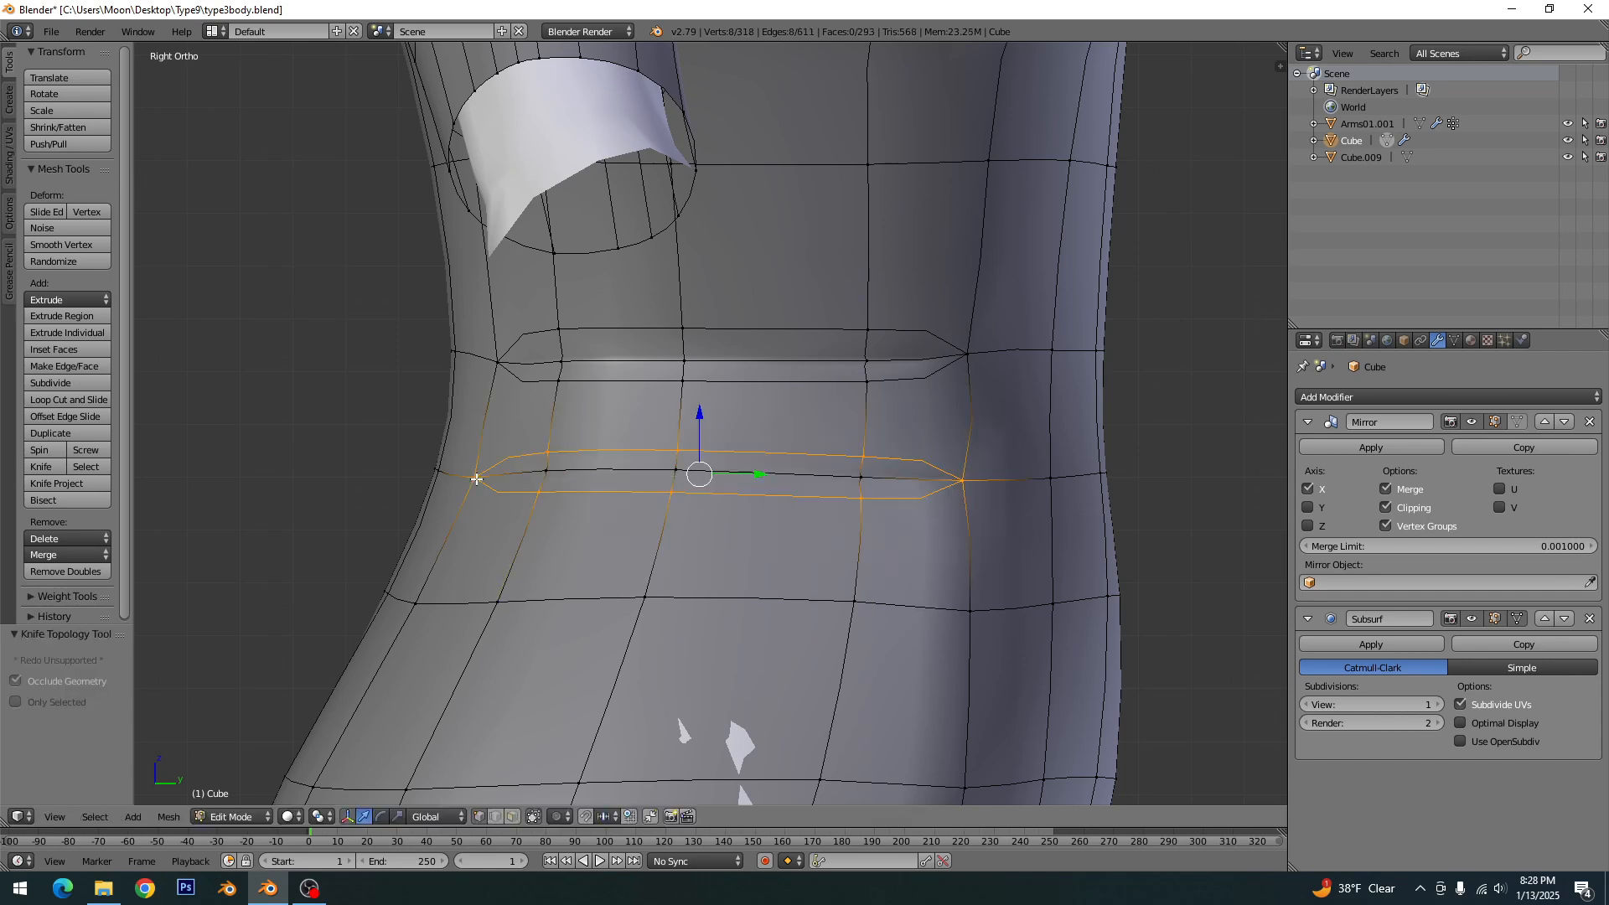
key("a")
- Select only the middle edges inside both waist cuts, excluding the end vertices where each outline closes
right_click(647, 471, "alt")
right_click(654, 360, "alt+shift")
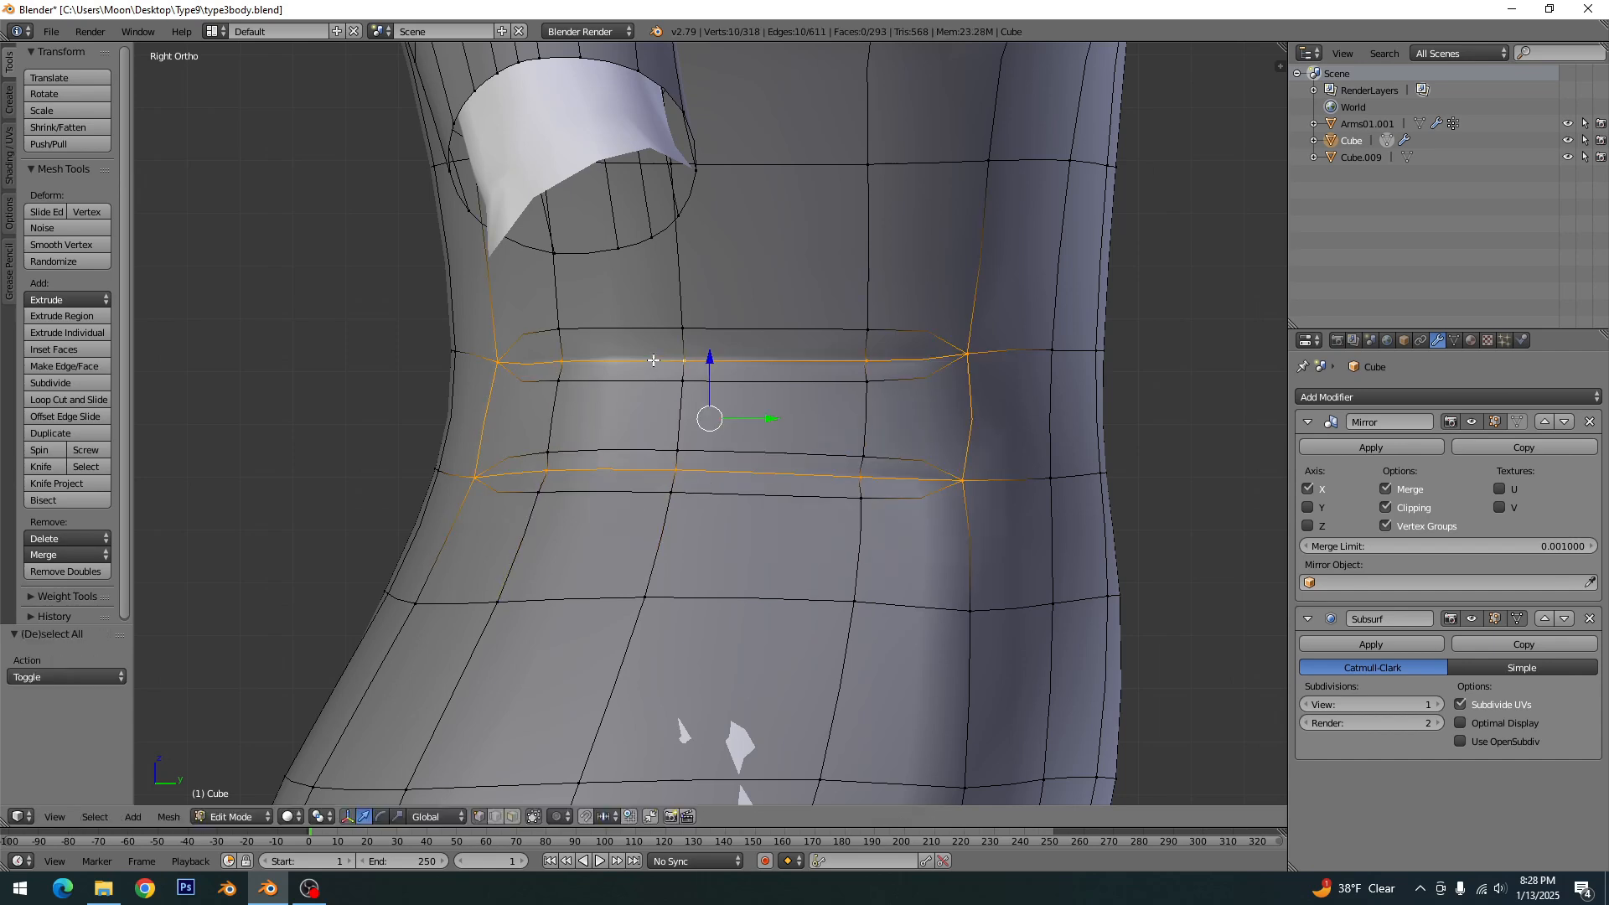
right_click(497, 362, "shift")
right_click(498, 362, "shift")
right_click(475, 478, "shift")
right_click(476, 478, "shift")
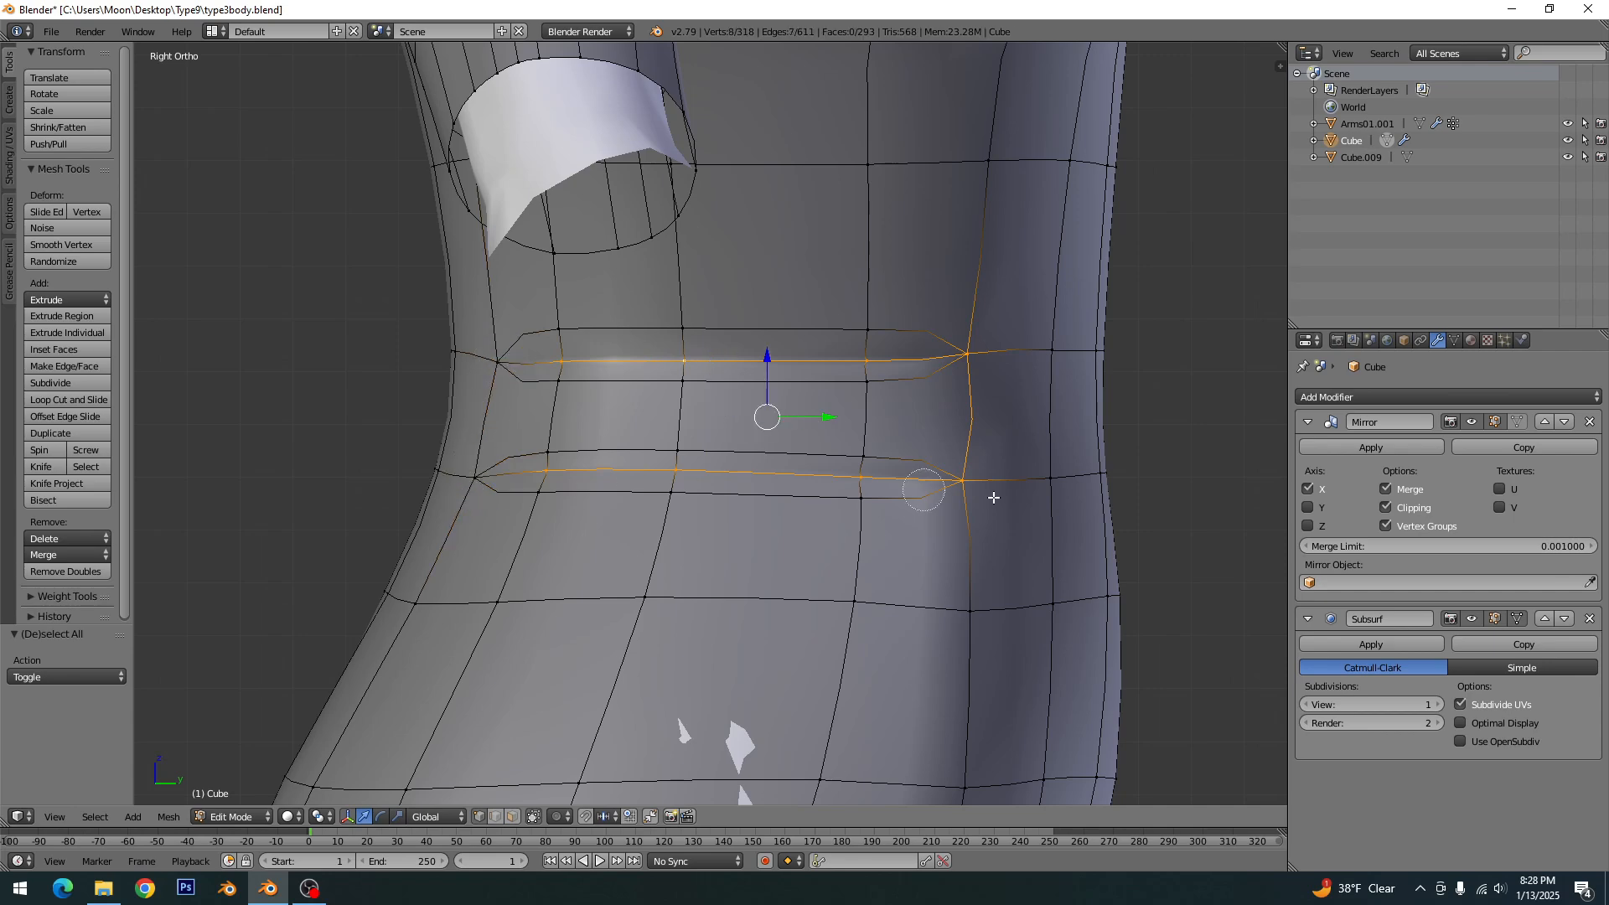
key("c")
mouse_move(972, 479)
middle_mouse_down()
mouse_move(969, 348)
mouse_move(943, 471)
middle_mouse_up()
right_click(969, 366)
key("KP_Decimal")
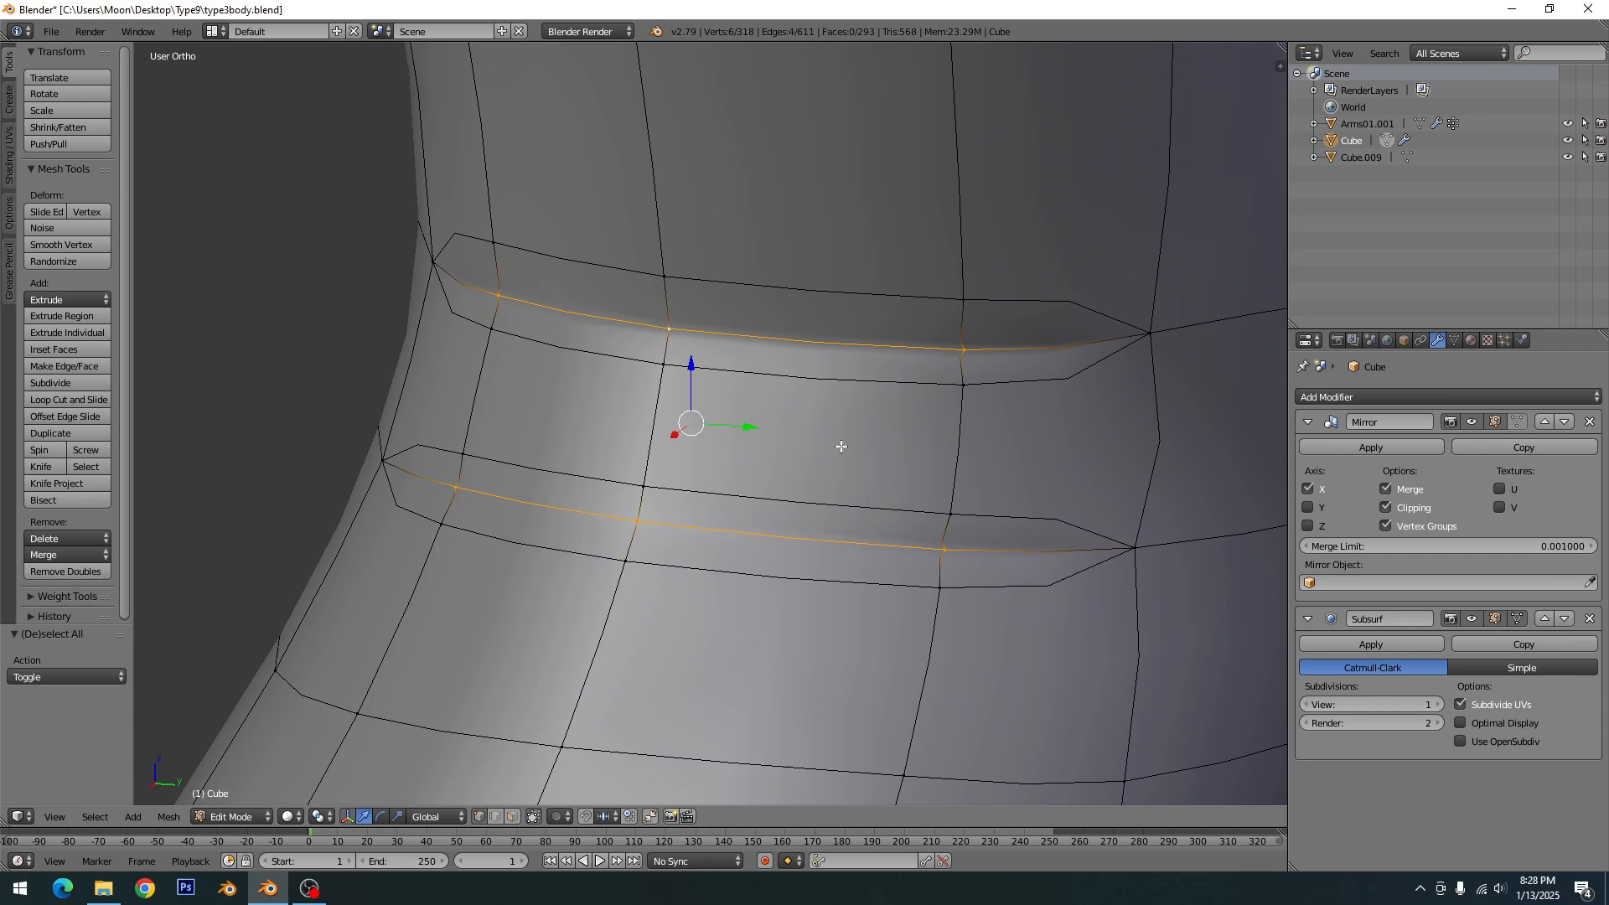
- Raise the selected waist edges into folds by moving them 0.199 along X and further outward along X, and clear the selection
middle_click_drag(795, 452, 690, 482)
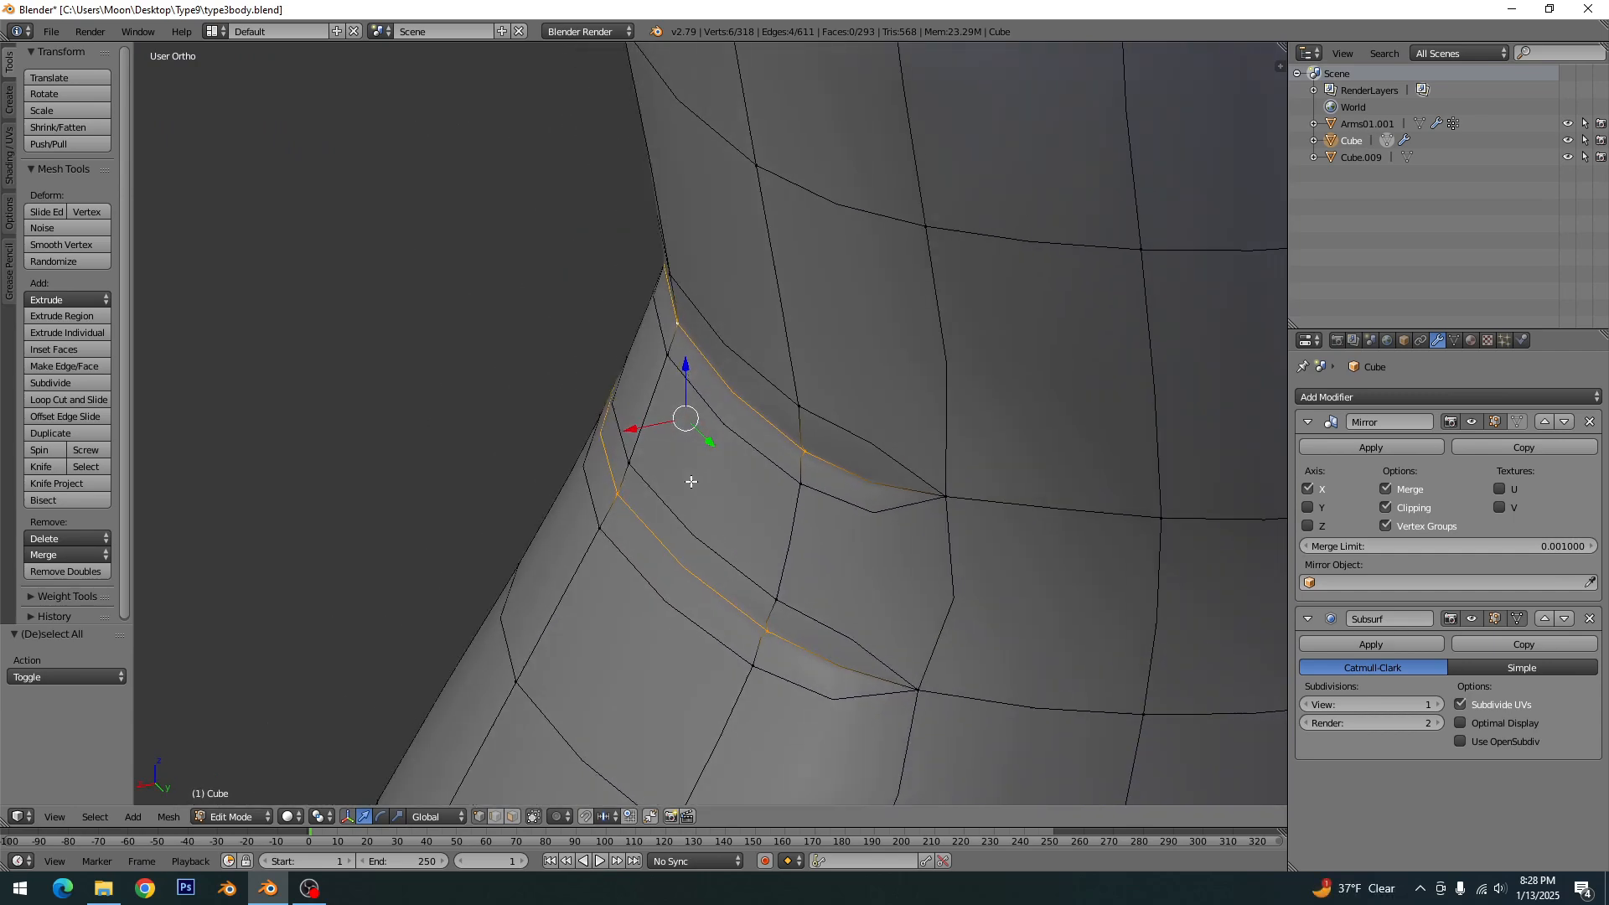
middle_click_drag(631, 433, 697, 484)
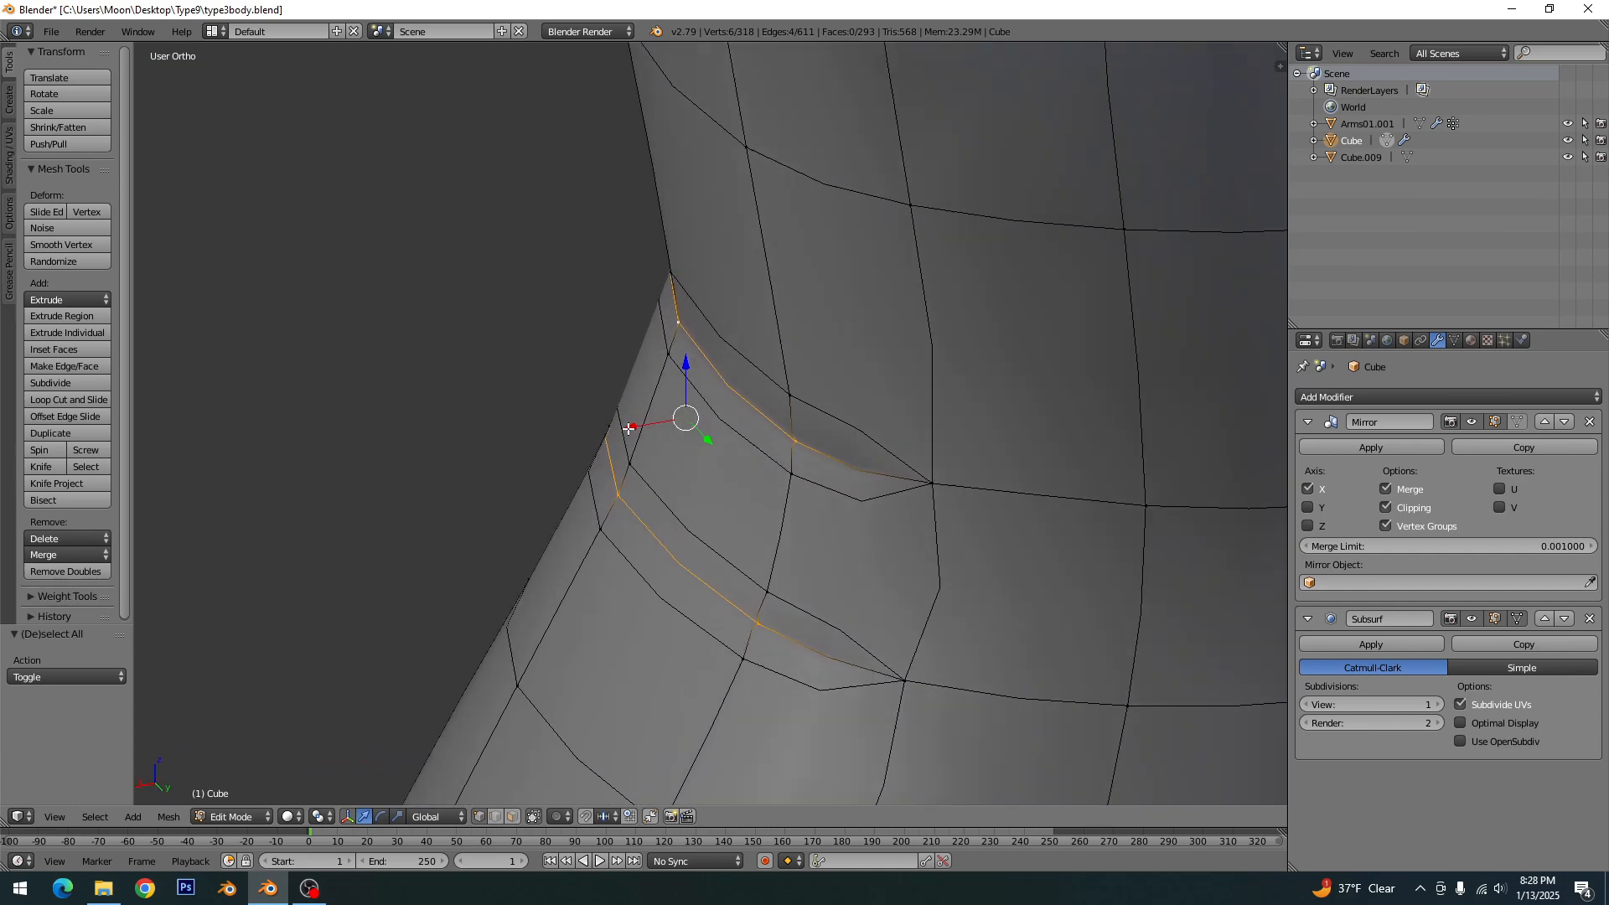
left_click_drag(629, 428, 612, 420)
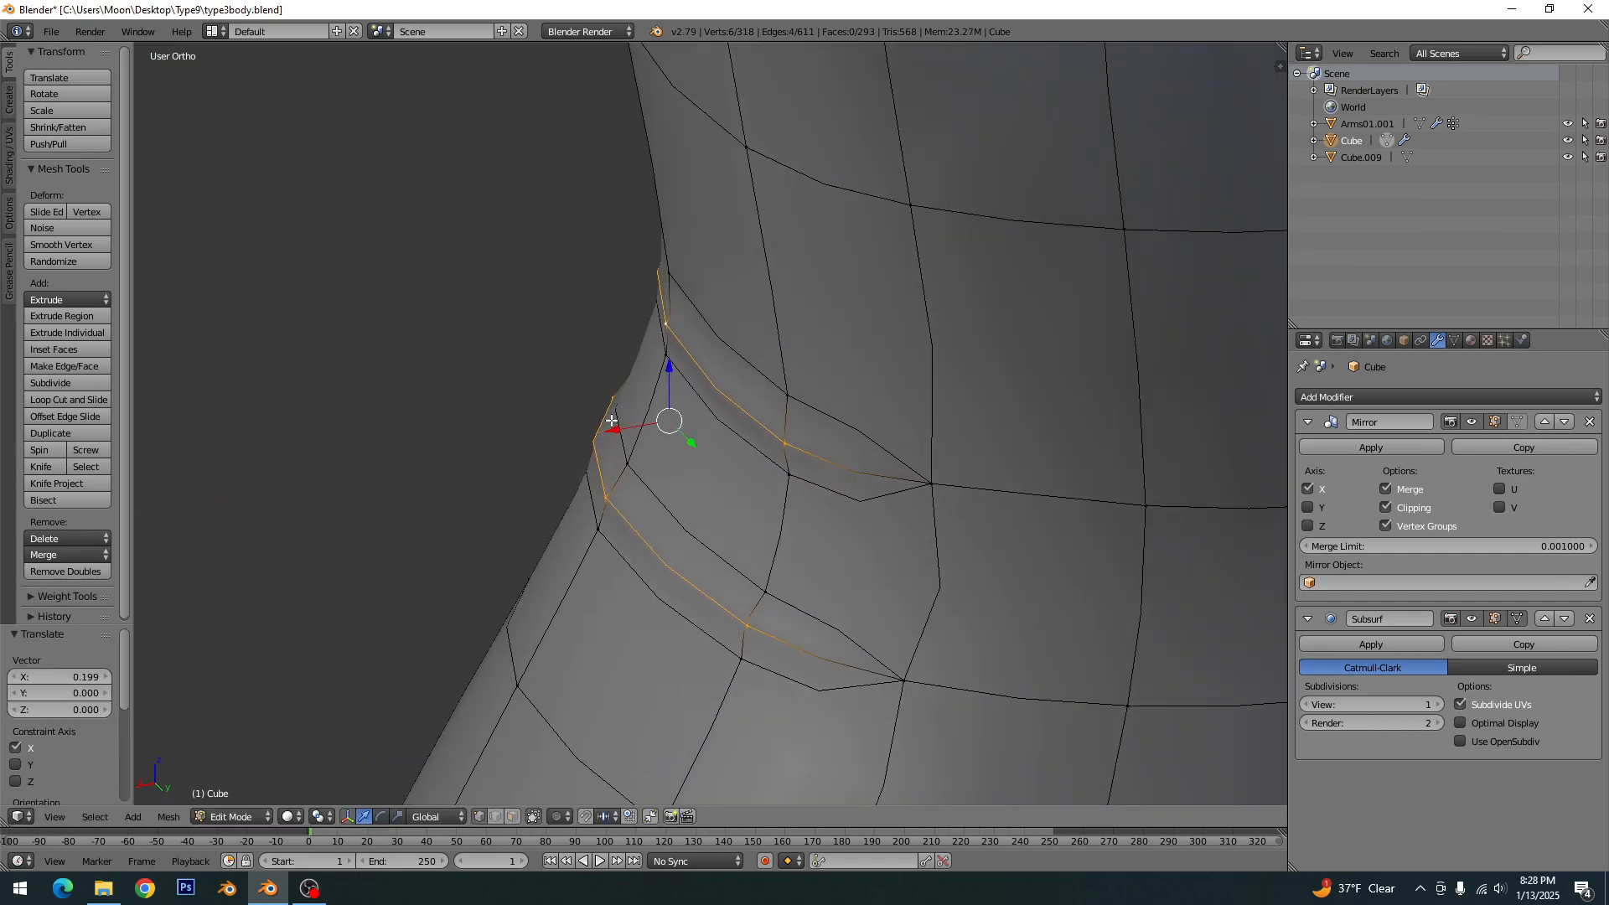
key("KP_1")
key("KP_3")
key("ctrl+KP_1")
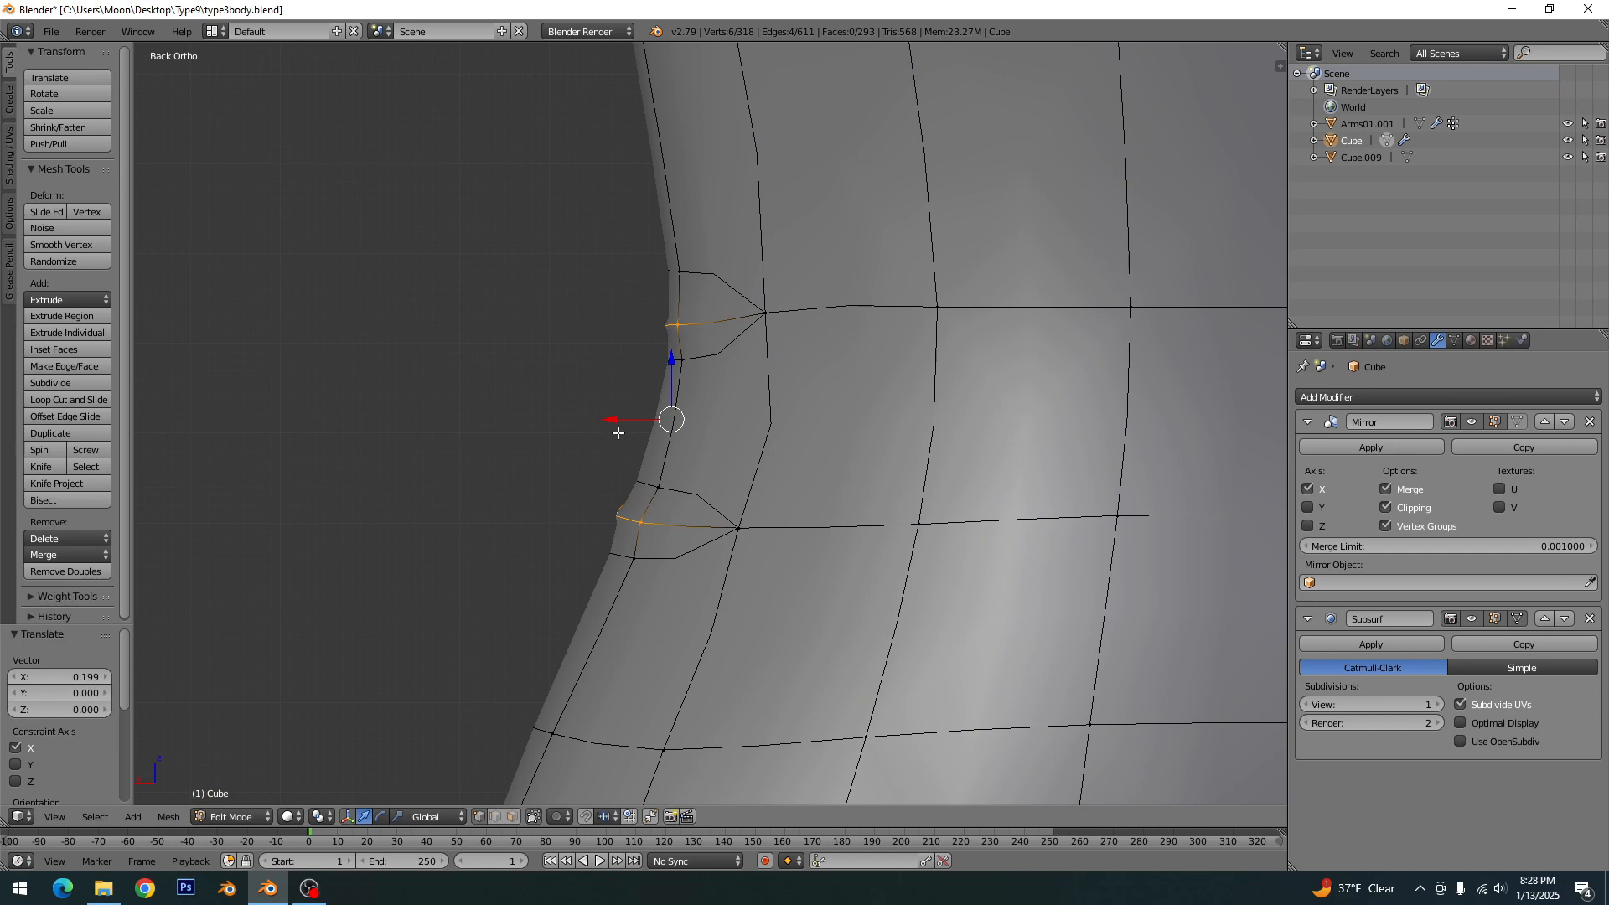
key("g")
key("x")
left_click(592, 417)
key("a")
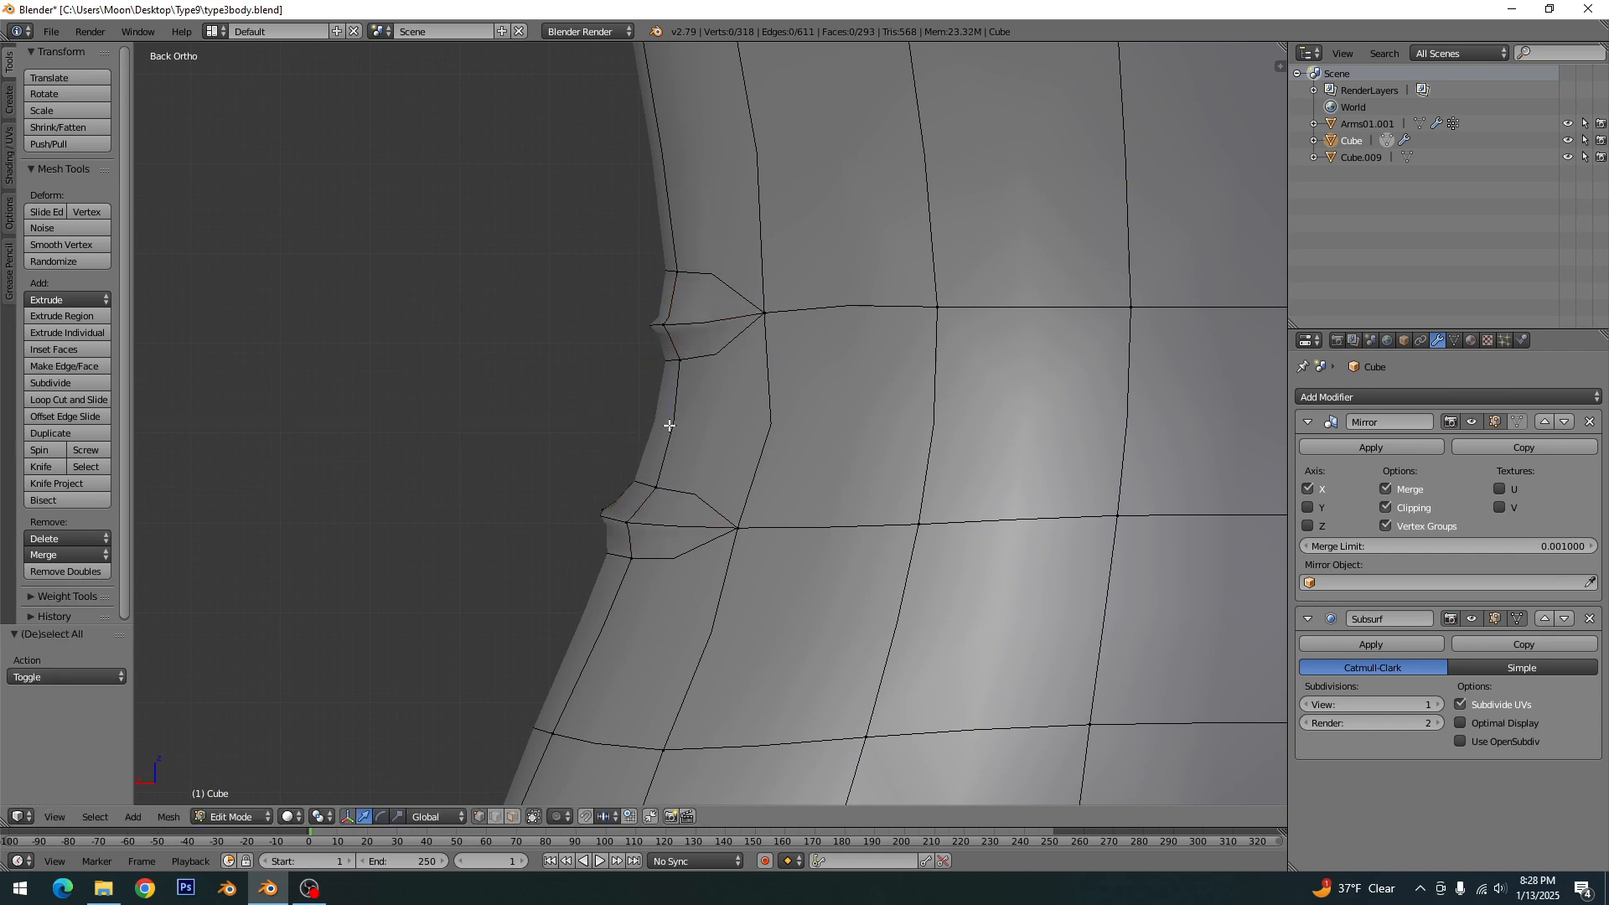
- Return to Object Mode, save the file, and check the shaded waist folds on the whole dress
key("Tab")
scroll(712, 434, "down", 7)
key("a")
scroll(784, 503, "down", 3)
middle_click_drag(796, 505, 832, 513)
key("KP_1")
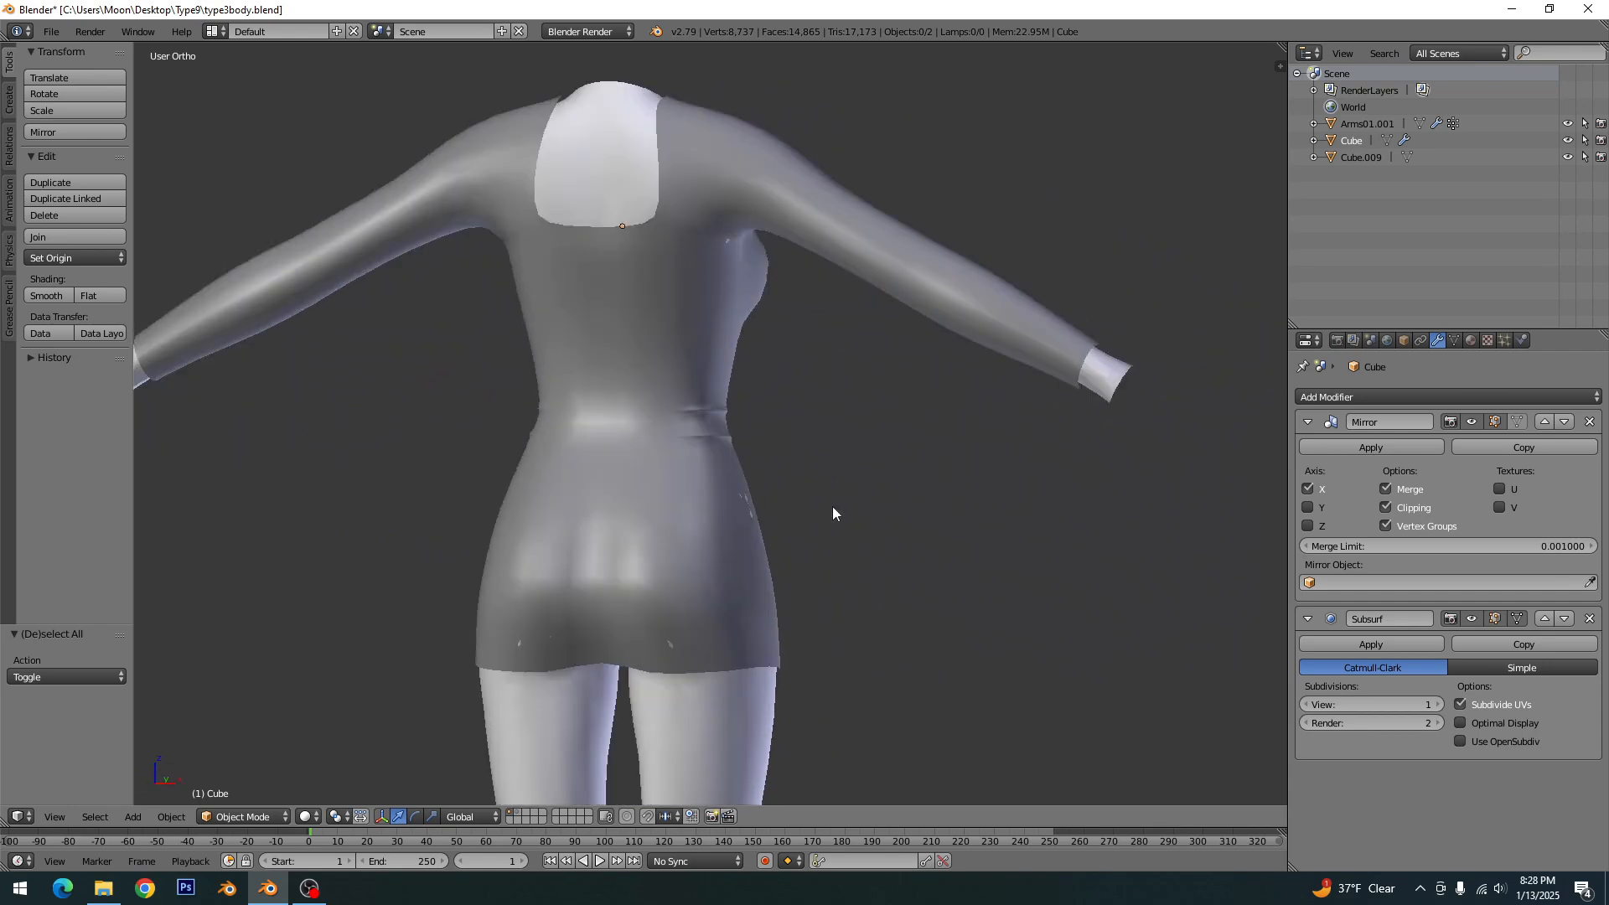
- Inspect the waist folds and remaining poke-through in Edit Mode from the front, side and back of the dress
scroll(822, 515, "up", 8)
key("Tab")
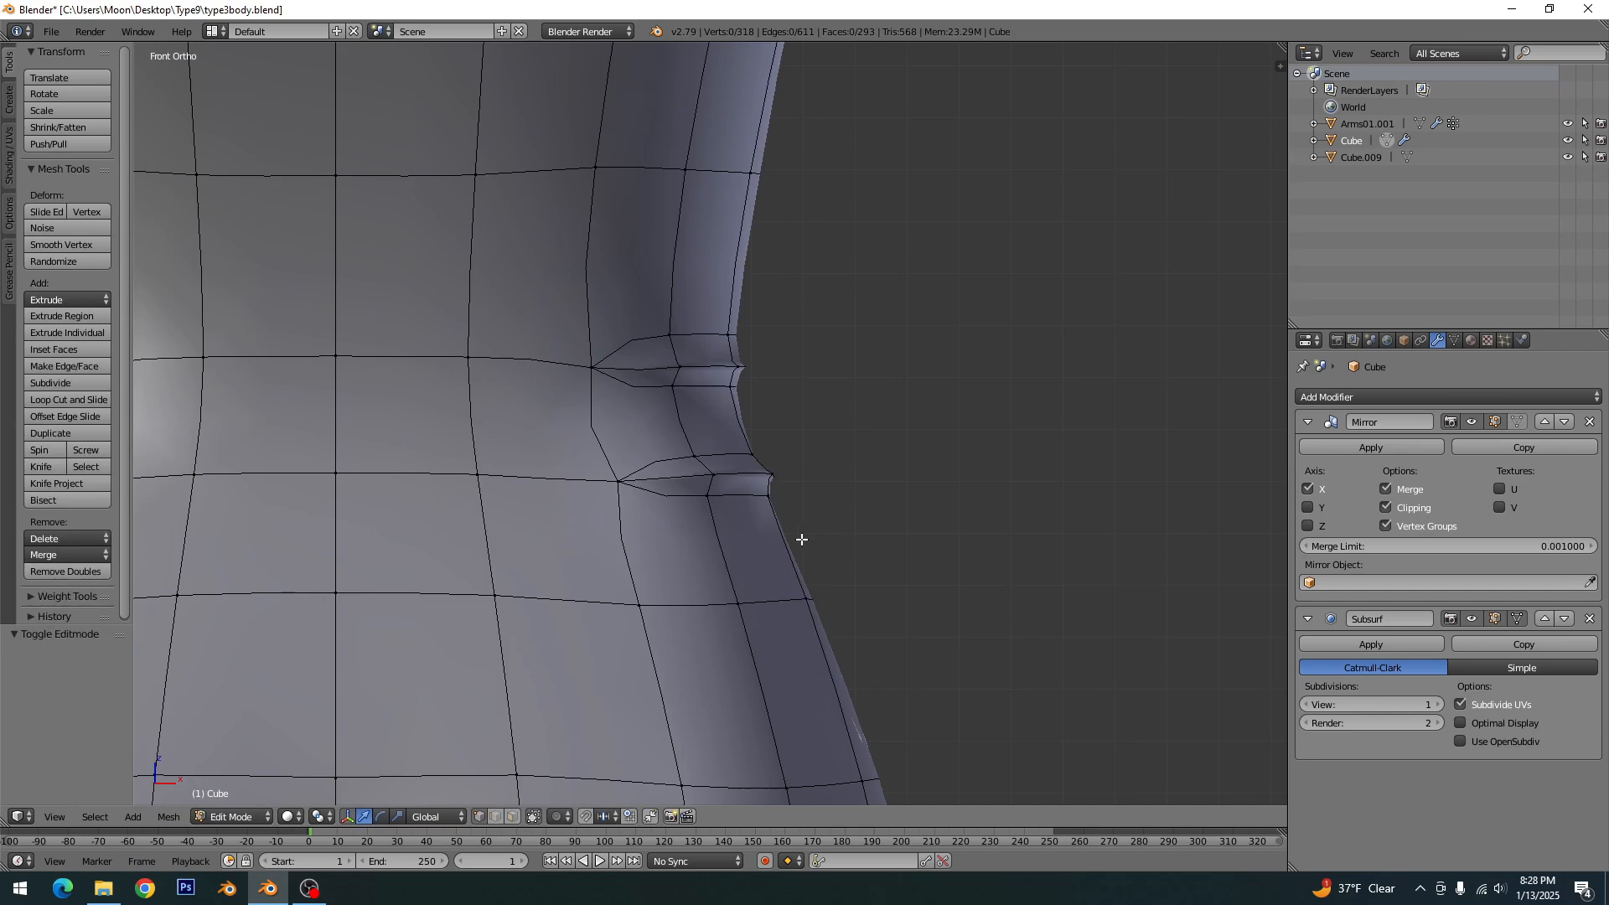
middle_click_drag(797, 539, 717, 545)
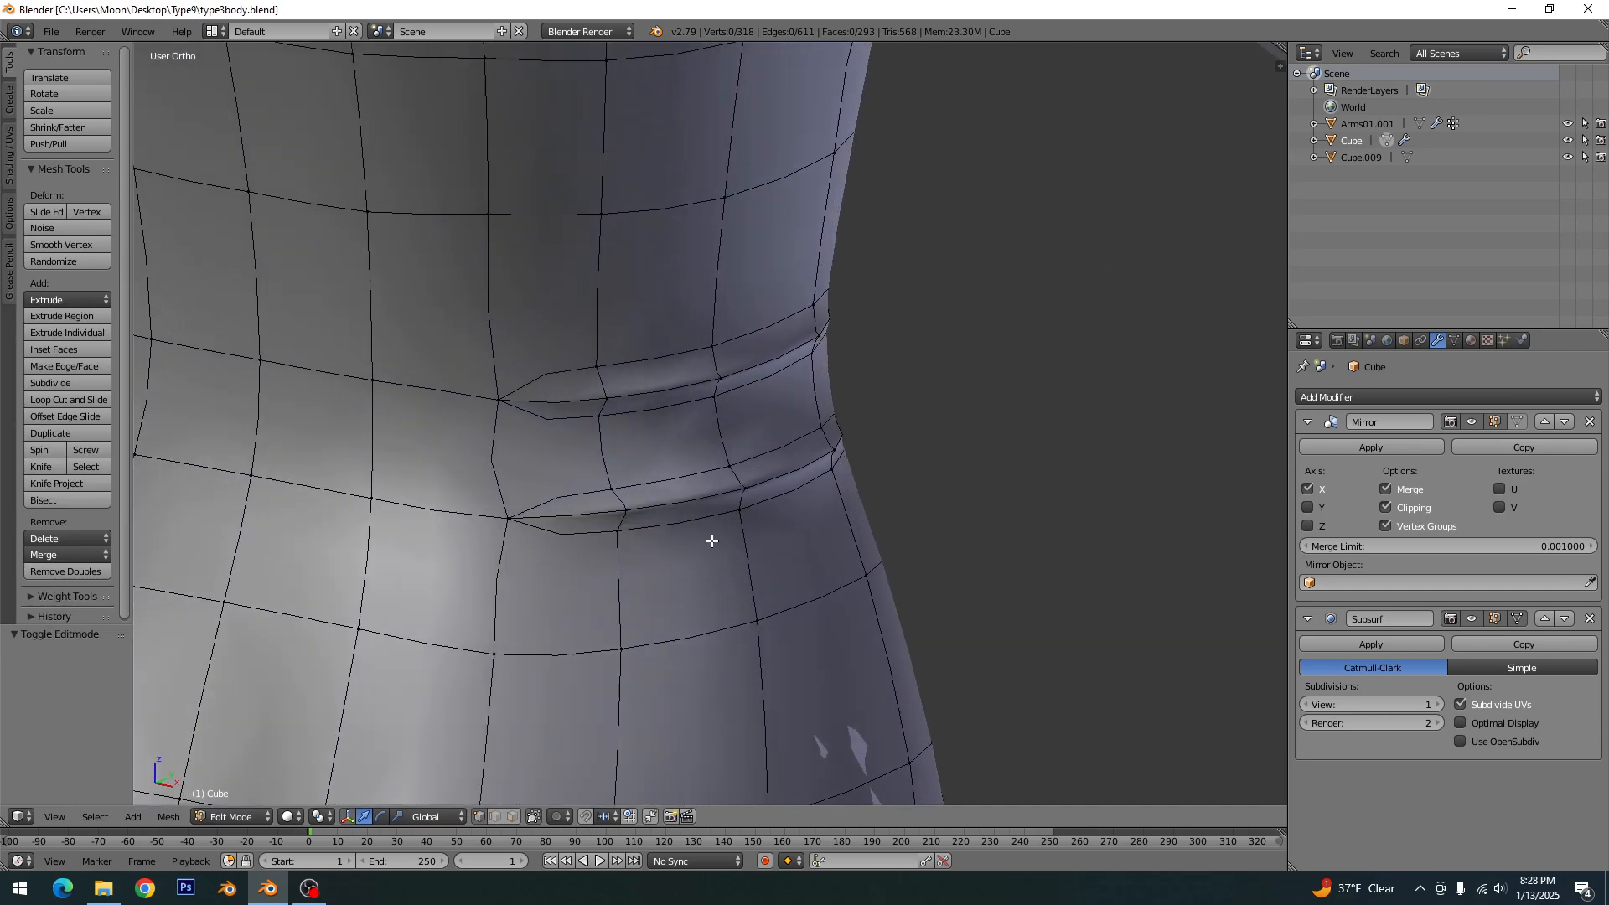
scroll(768, 539, "down", 7)
middle_click_drag(880, 538, 681, 534)
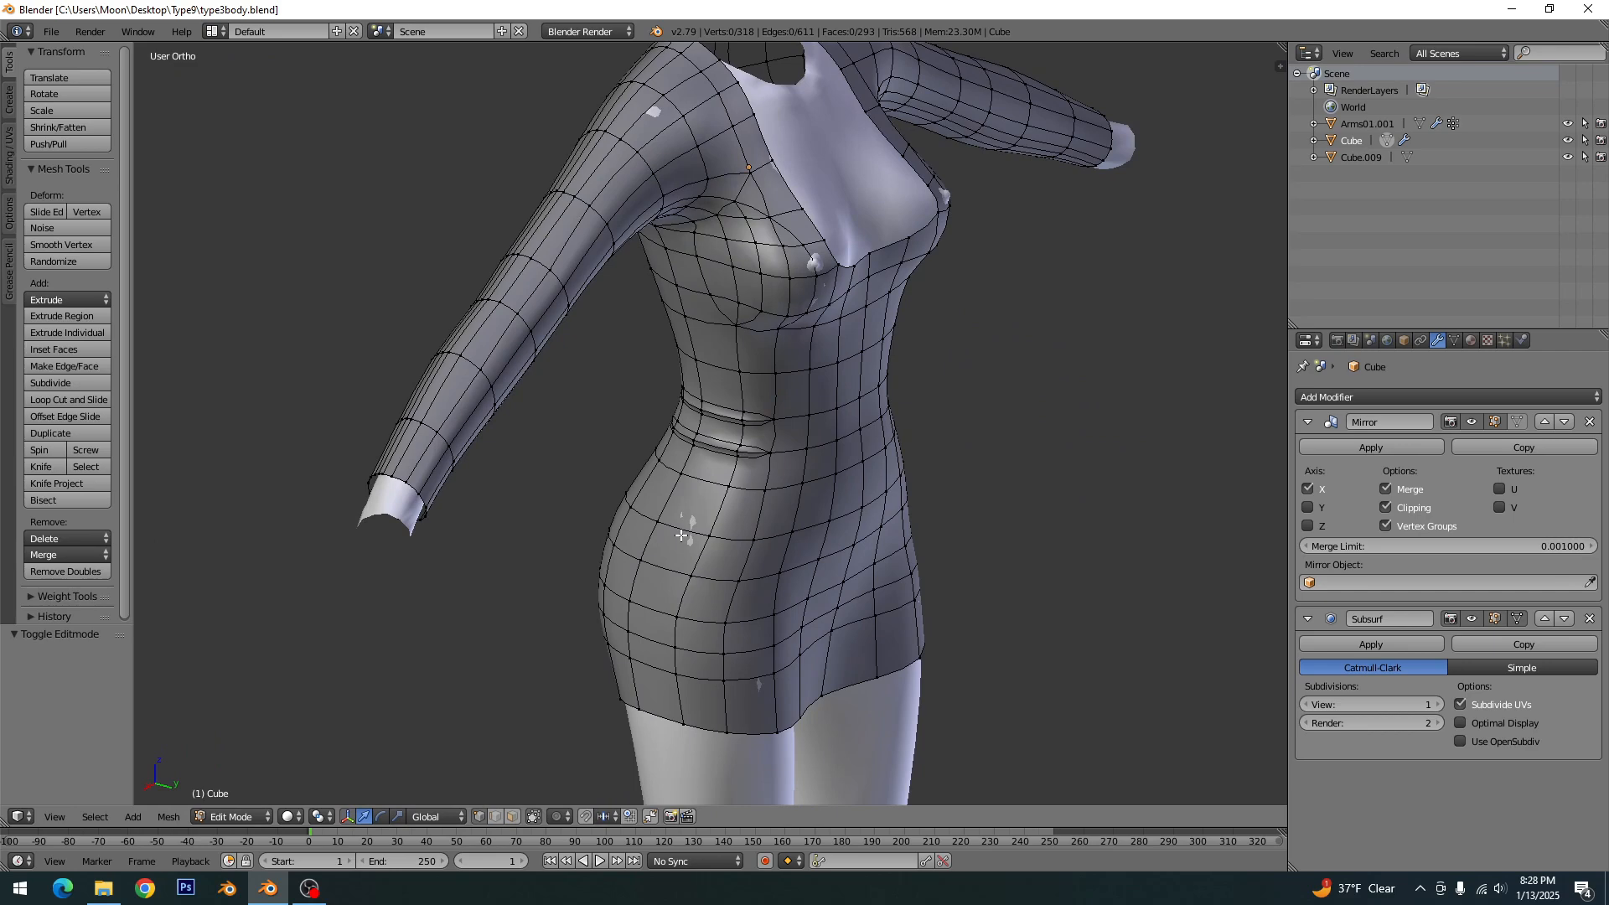
key("KP_1")
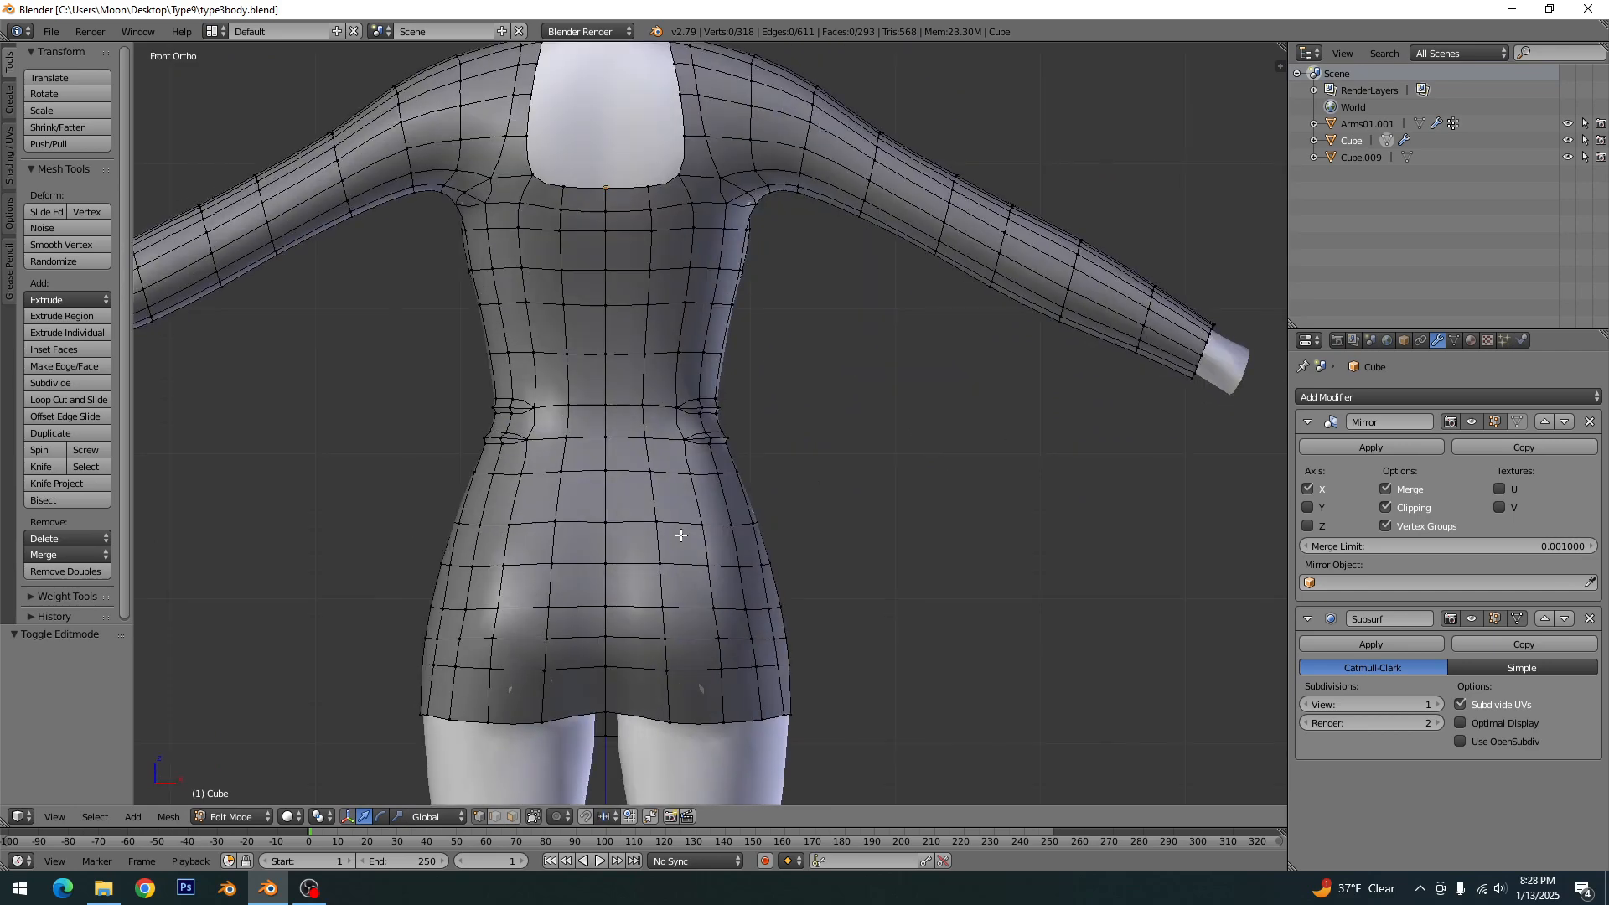
key("ctrl+KP_1")
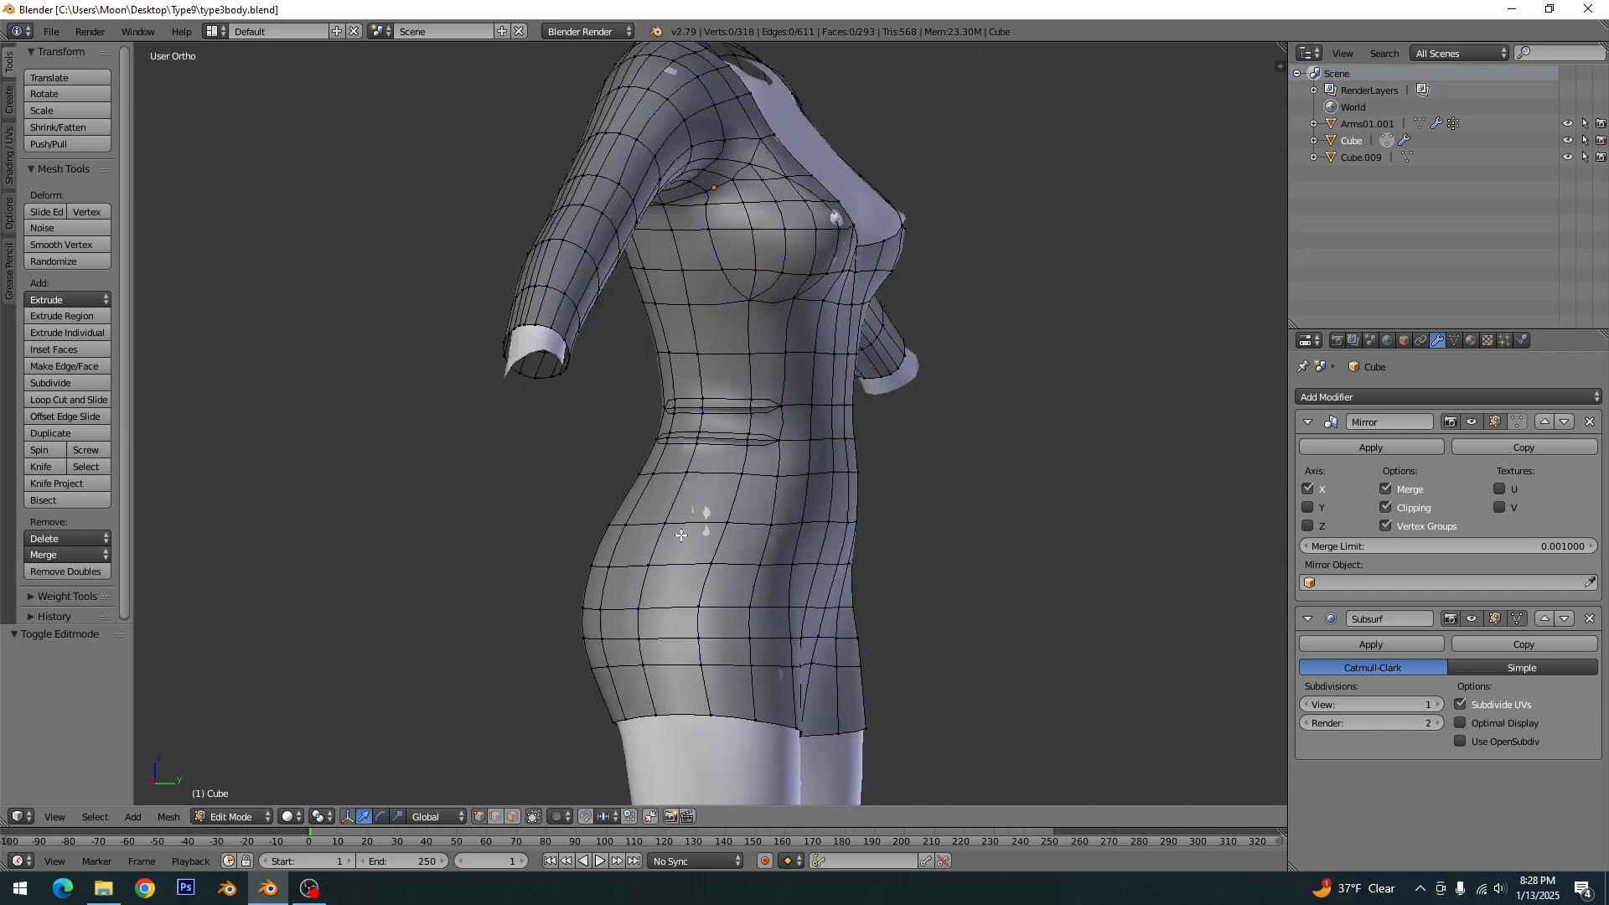
scroll(778, 357, "up", 5)
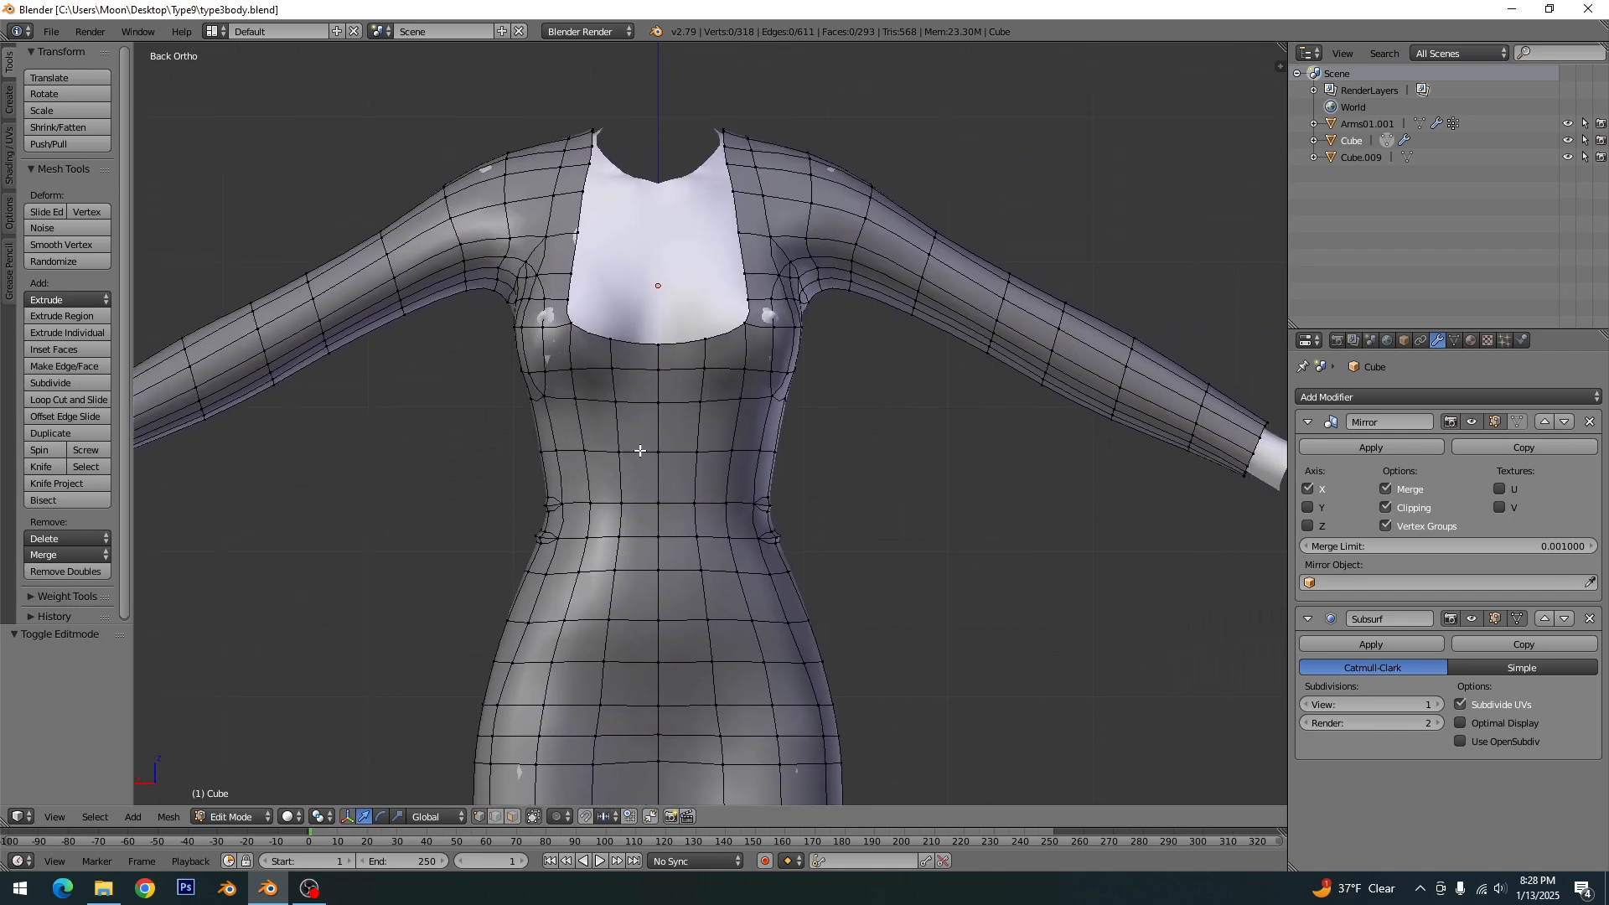
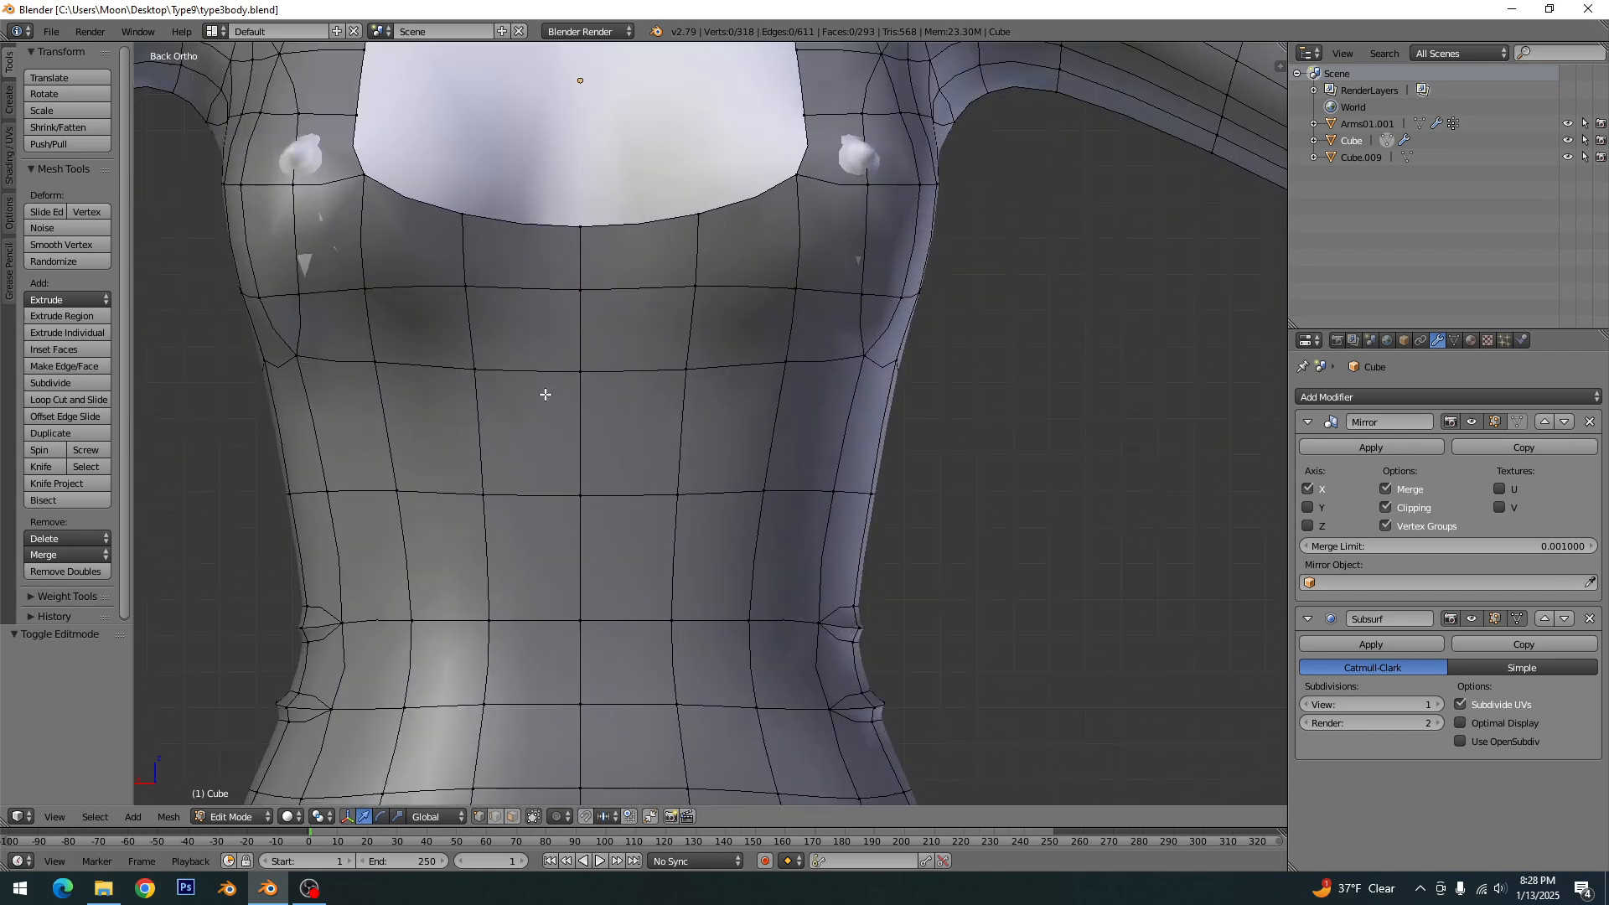
- Knife-cut an arc just below the horizontal edge under the front neckline, from the neighbouring vertex to the centre line, and clear the selection
key("k")
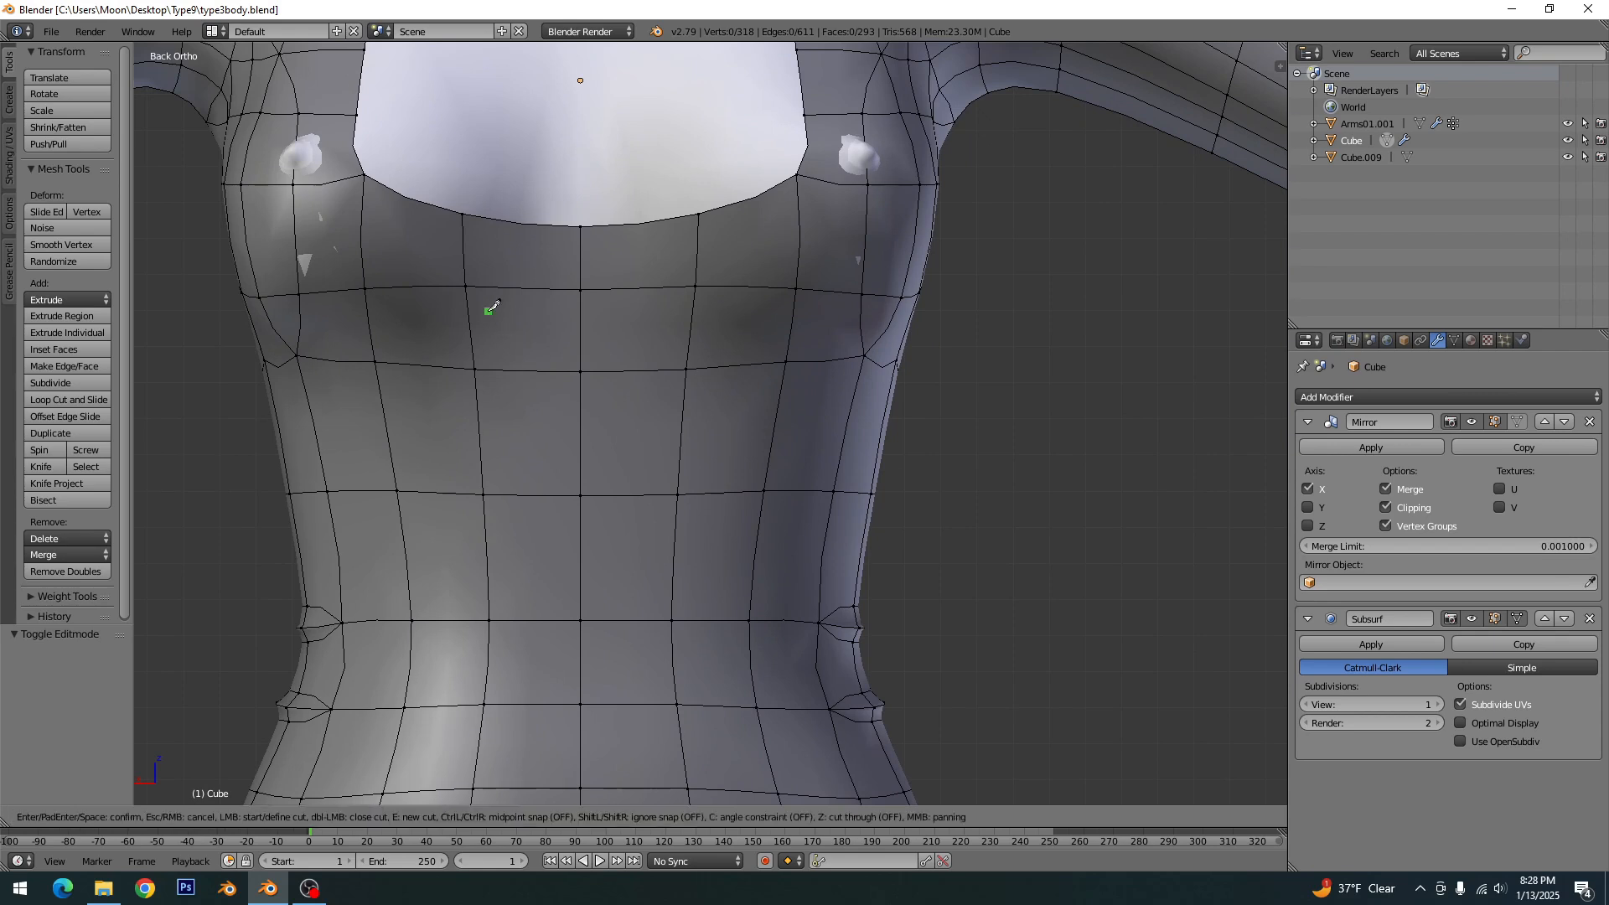
left_click(365, 288)
left_click(581, 303)
key("Return")
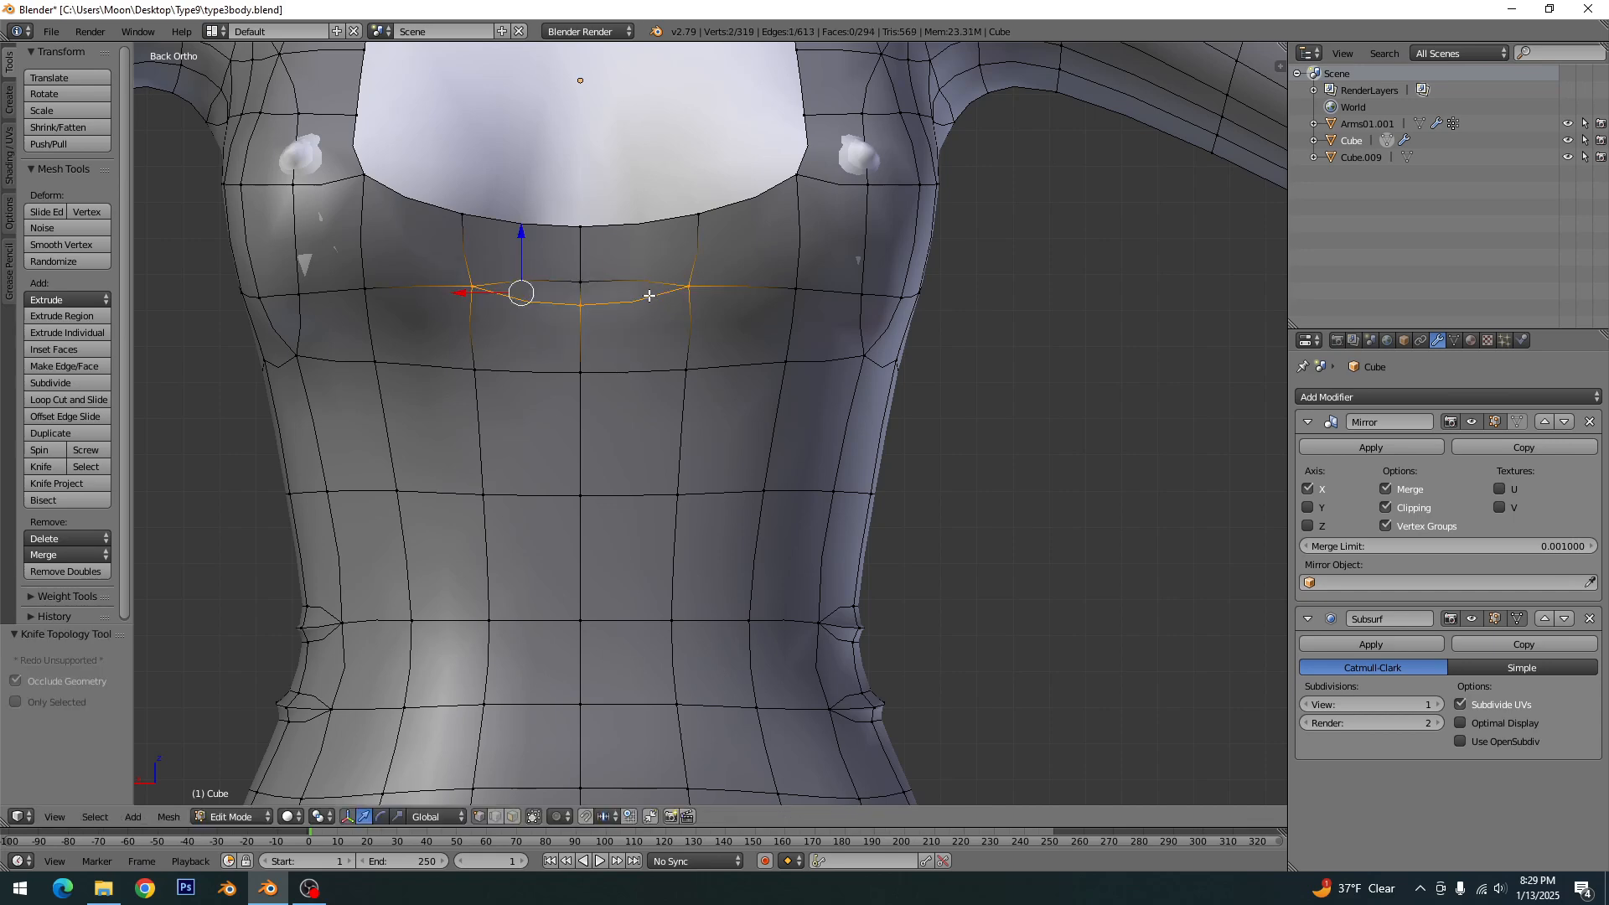
key("l")
key("a")
- Knife-cut a matching arc just above the same edge under the neckline, closing the fold outline at the centre line
key("k")
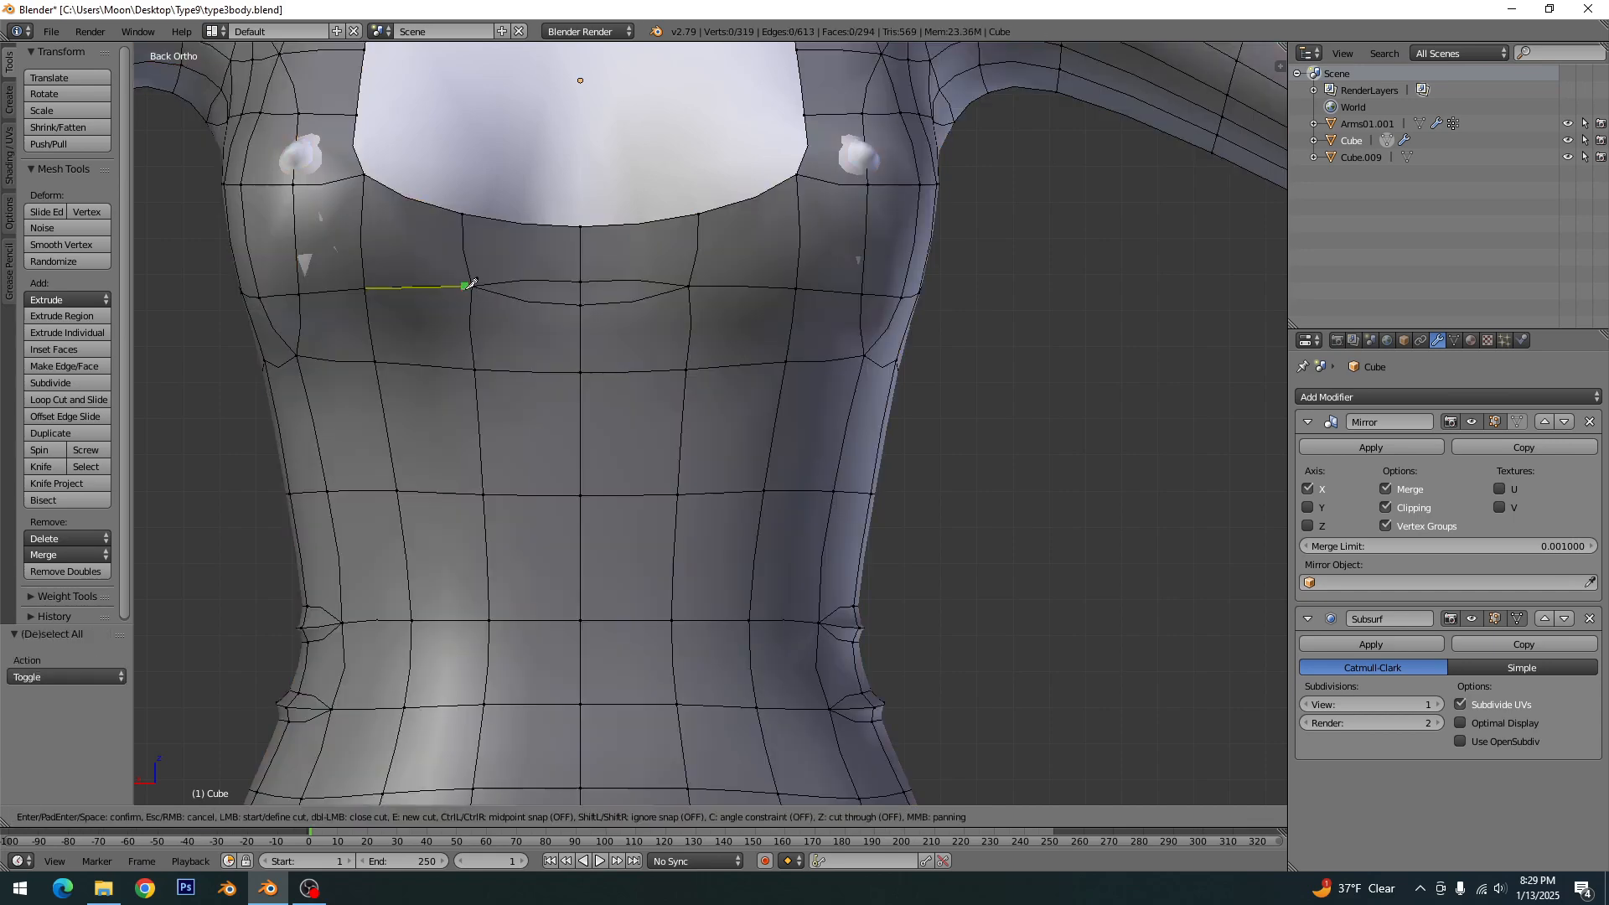
left_click(472, 286)
left_click(584, 262)
key("Return")
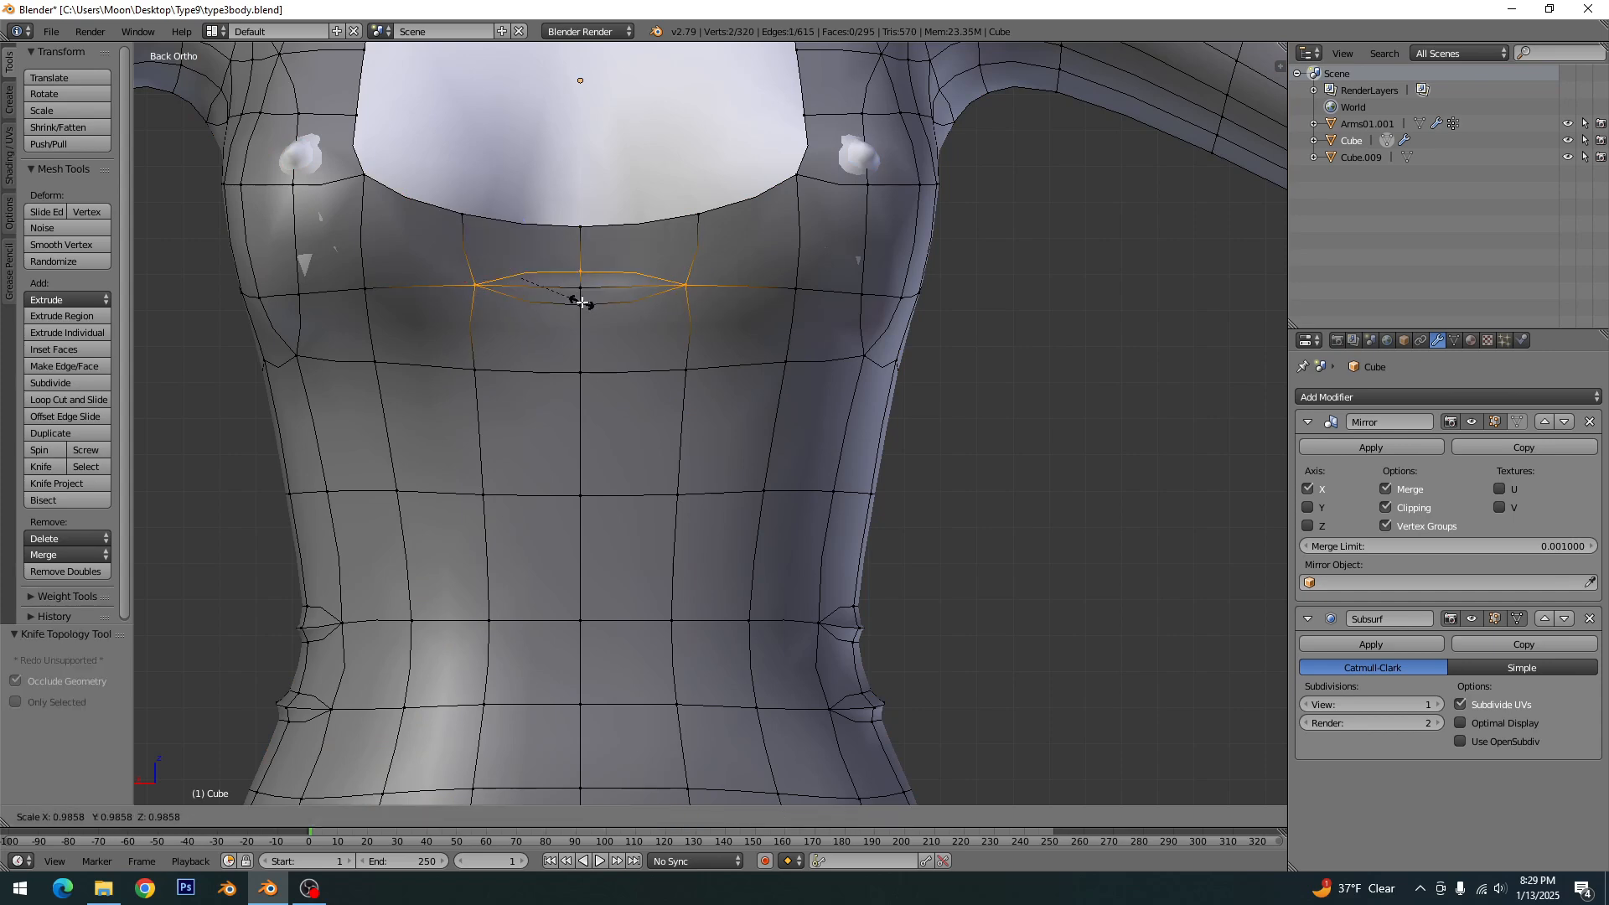
- Raise the centre vertex inside the chest fold outline by moving it 0.483 along Y
right_click(584, 292)
middle_click_drag(584, 292, 690, 466)
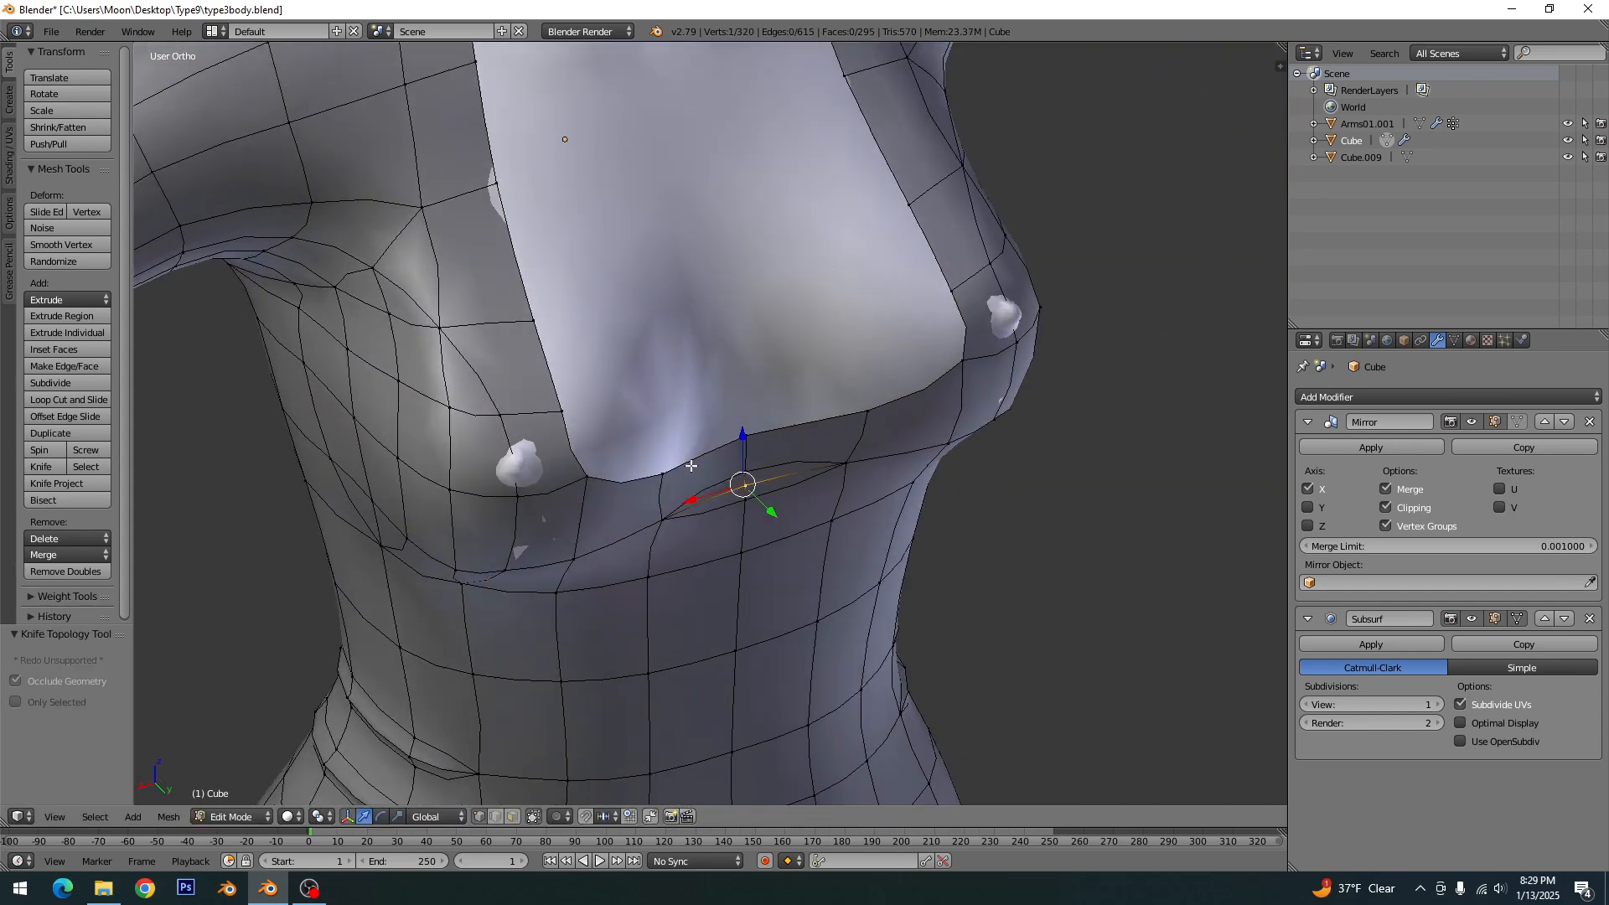
key("KP_Decimal")
key("g")
key("y")
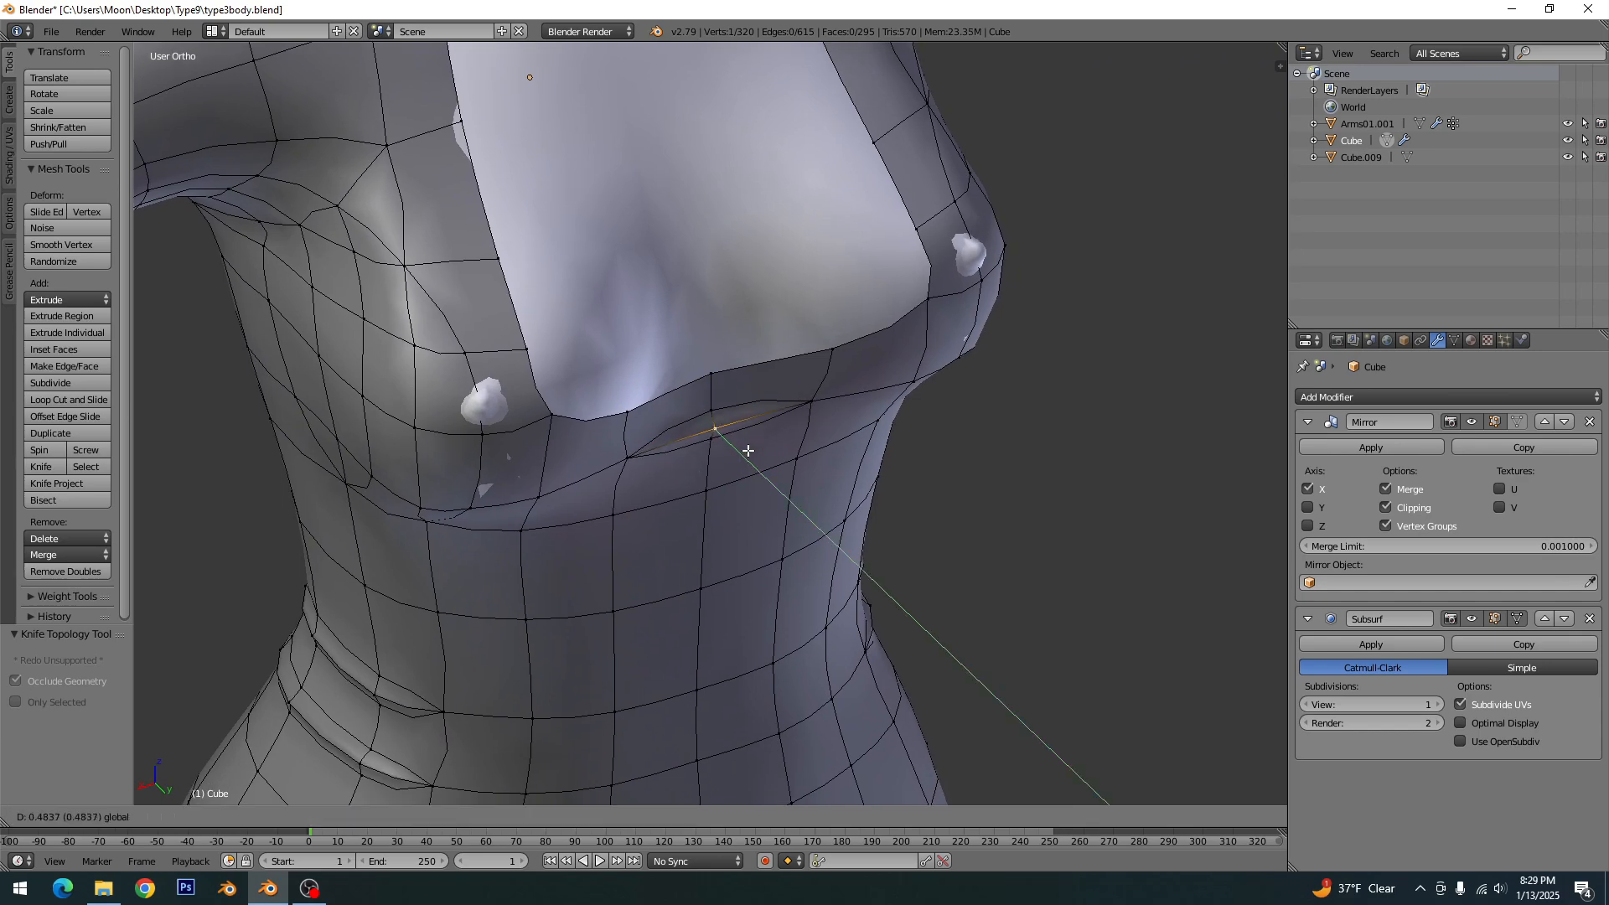
left_click(740, 448)
- Lower the chest fold's middle, lower and upper centre vertices along Z by 0.302, 0.395 and about 0.302 in the back view
key("KP_1")
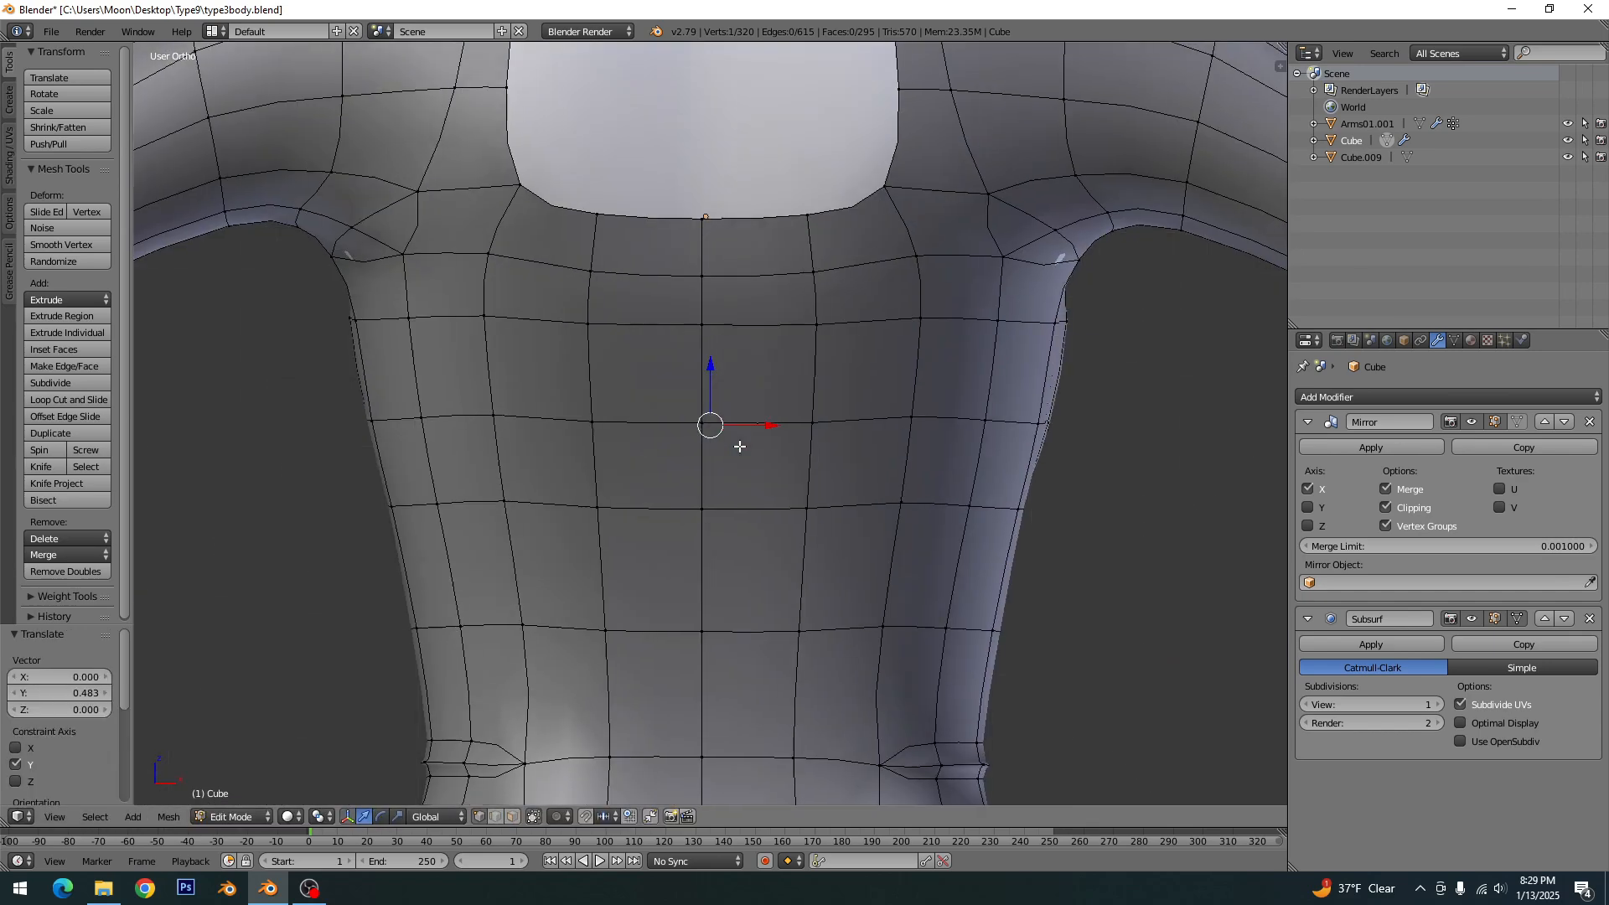
key("ctrl+KP_1")
key("g")
key("z")
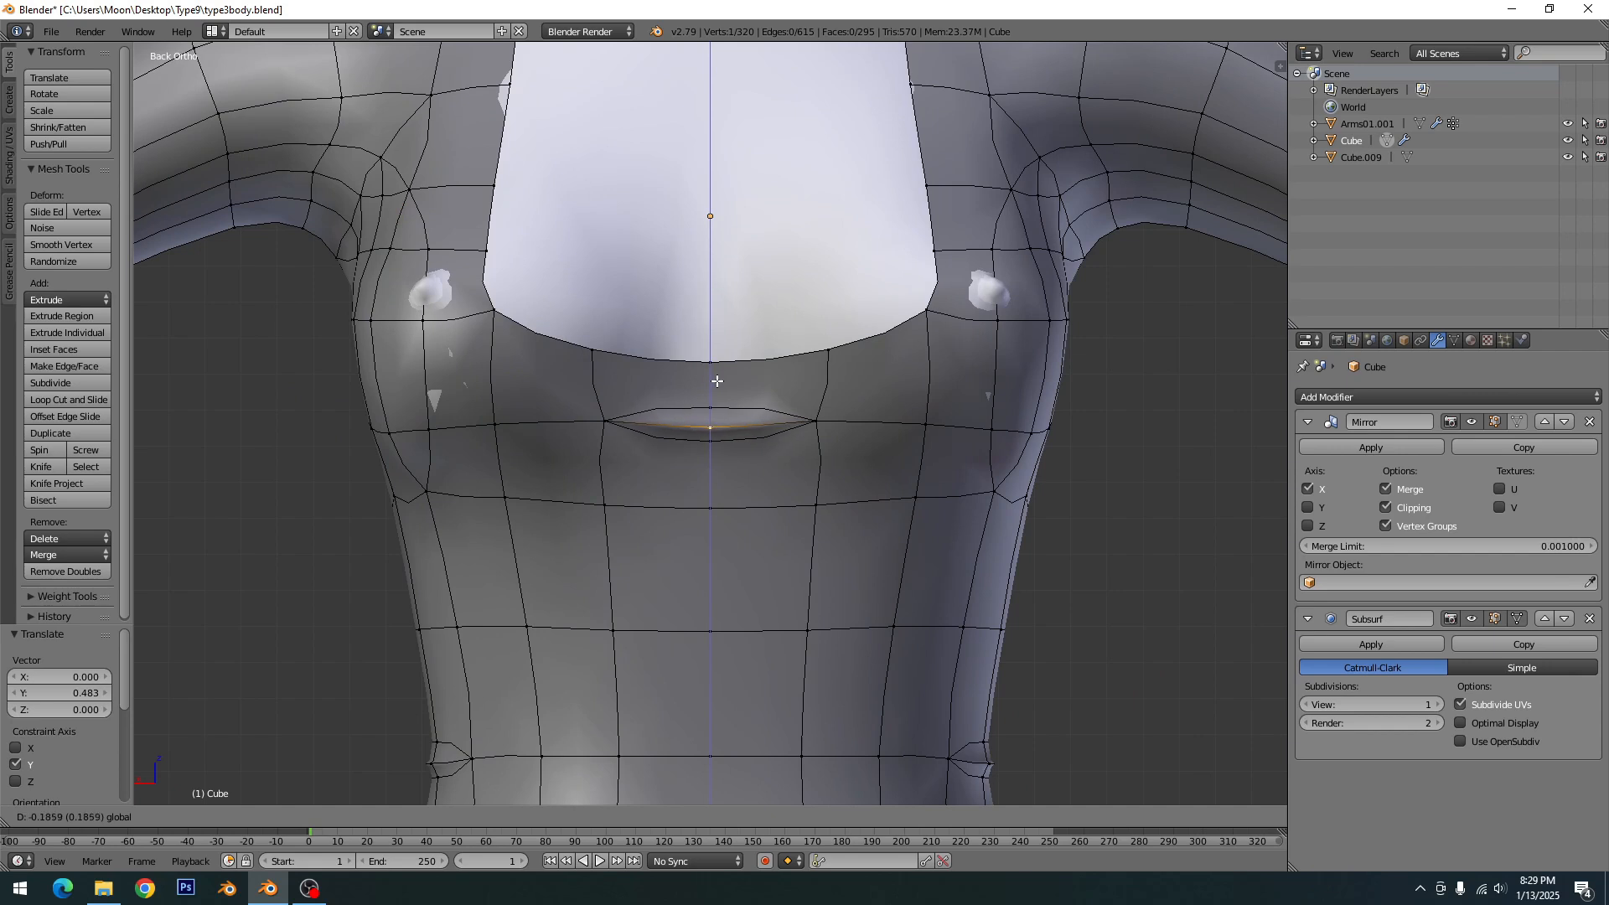
left_click(717, 450)
key("g")
key("z")
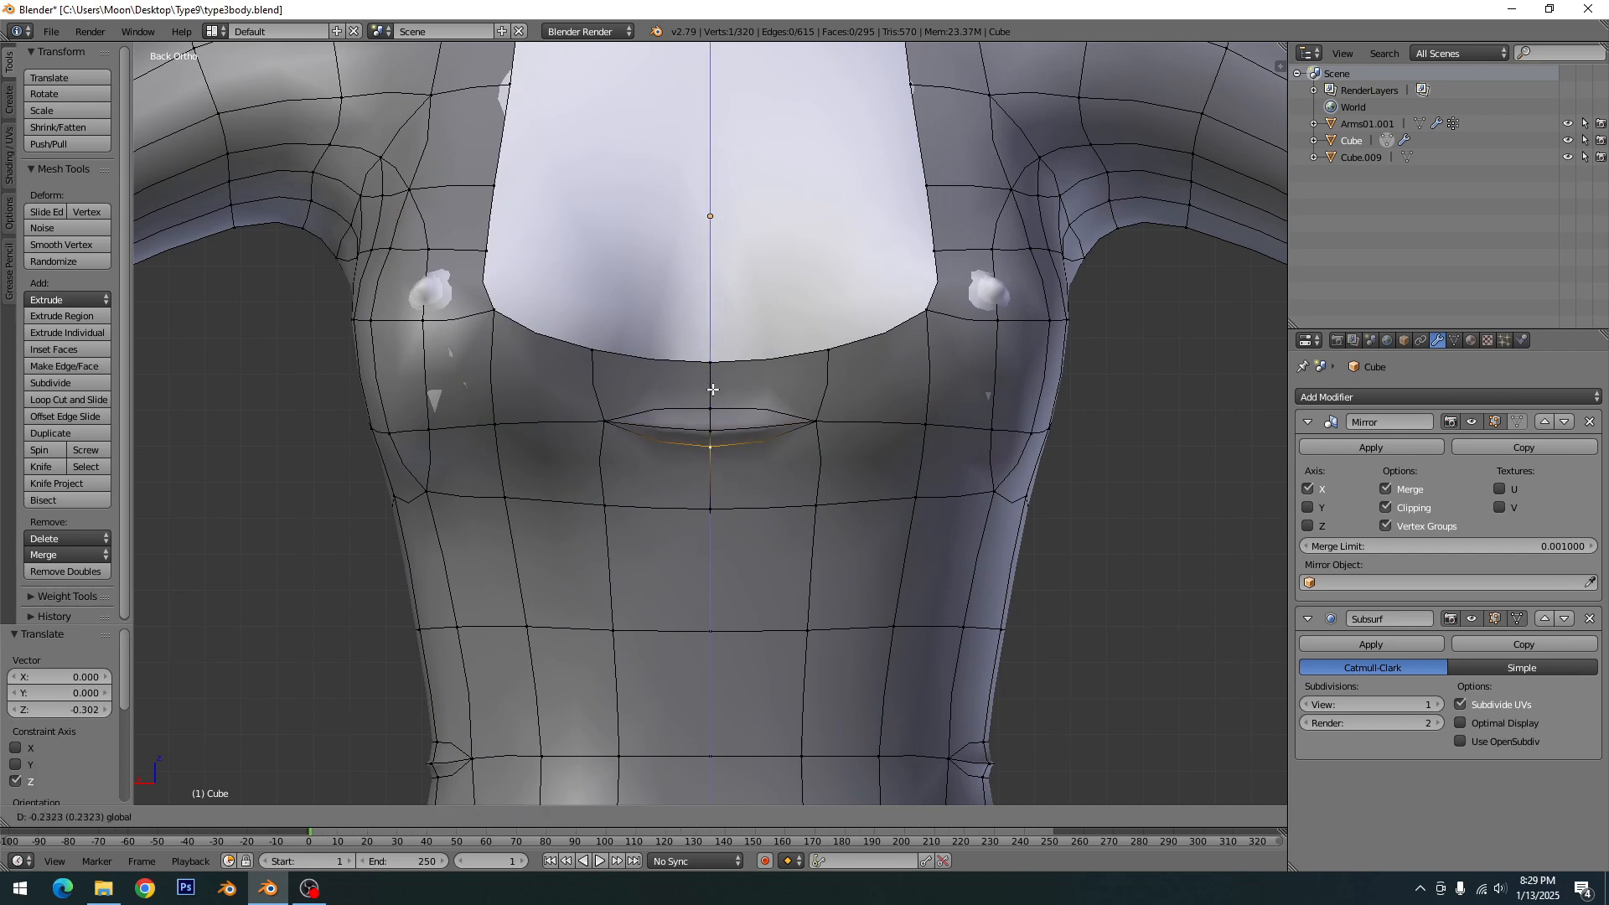
left_click(714, 394)
key("g")
key("z")
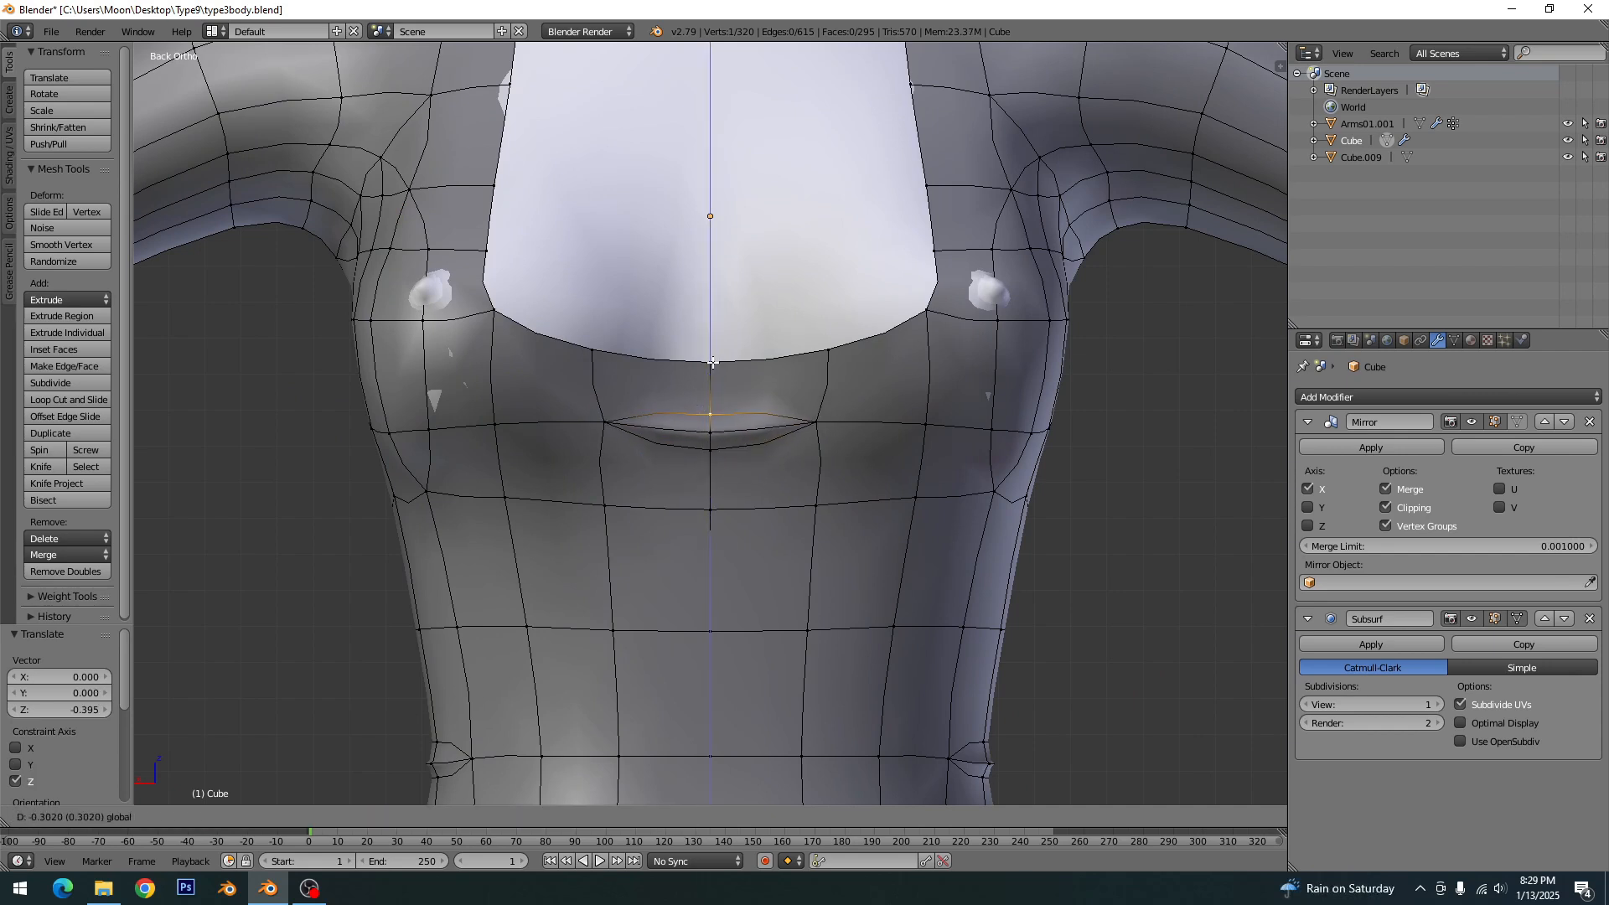
left_click(712, 362)
- Return to Object Mode, check the shaded chest fold on the whole dress, and select the dress
key("Tab")
scroll(776, 538, "down", 7)
middle_click_drag(769, 538, 856, 469)
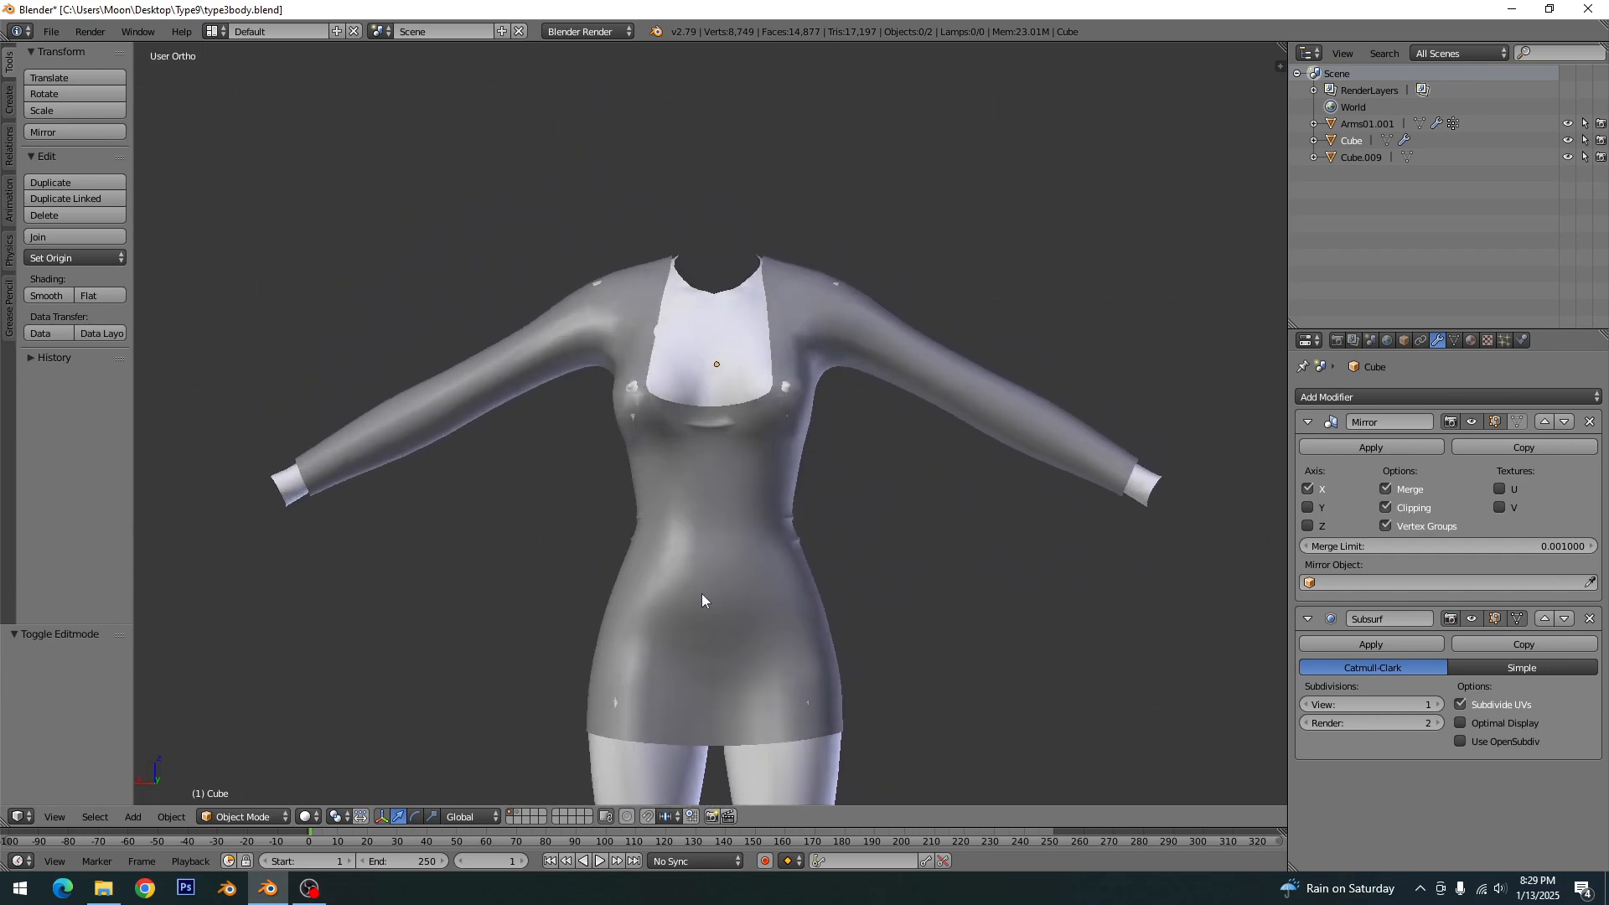
scroll(702, 594, "up", 2)
middle_click_drag(706, 593, 707, 594)
scroll(720, 569, "up", 4)
right_click(741, 526)
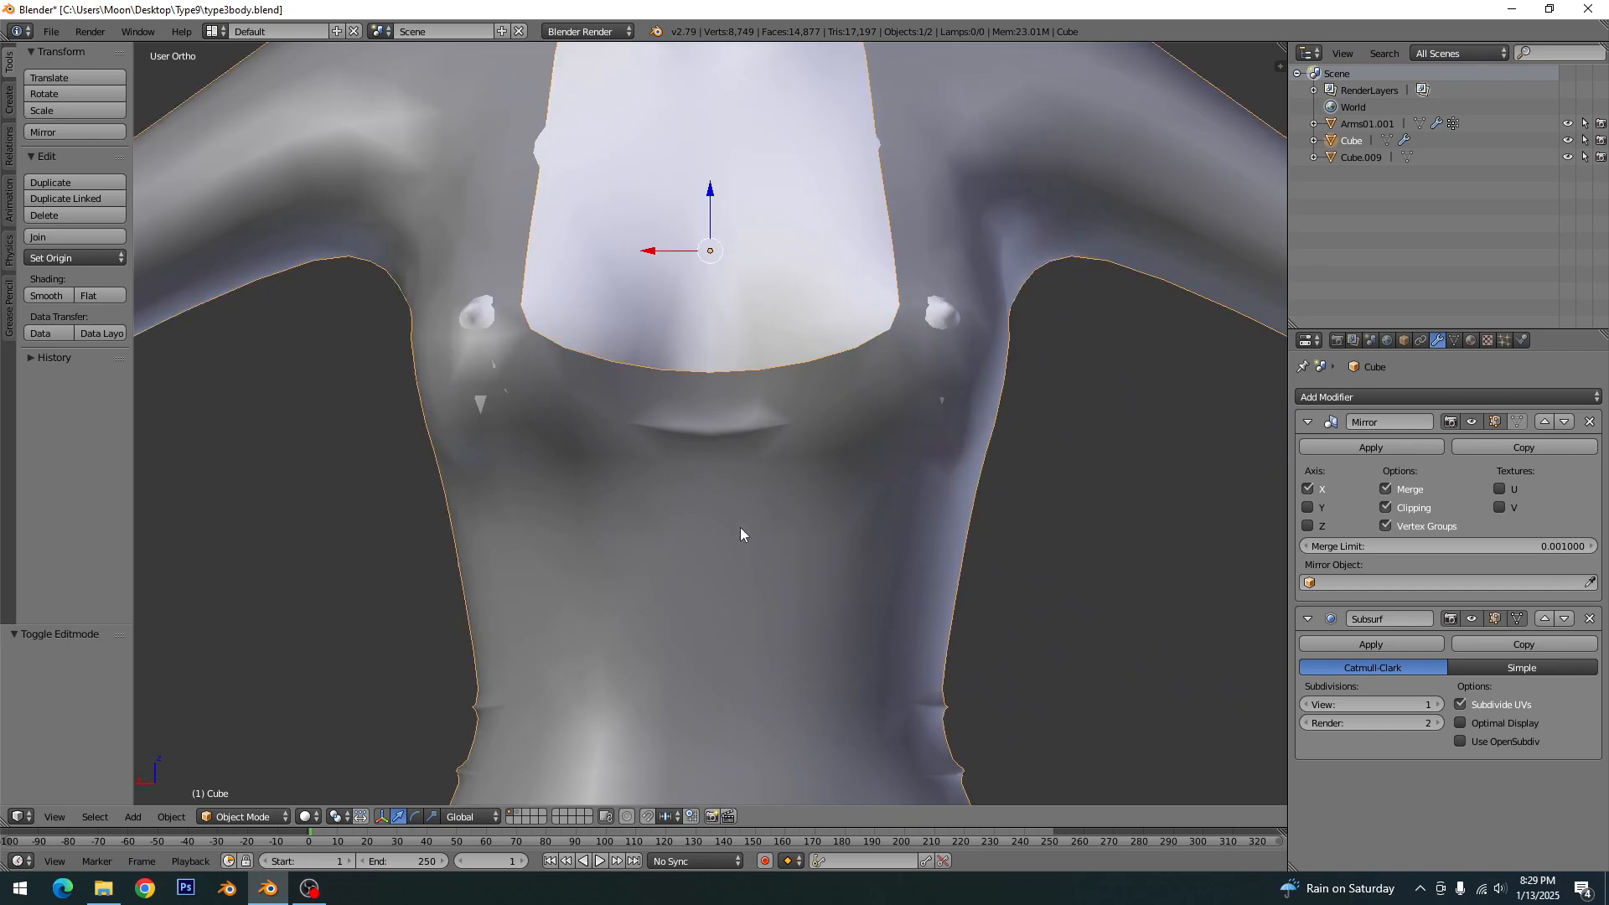
- Preview the dress at subdivision level 2, return it to level 1, and save over type3body.blend
key("ctrl+2")
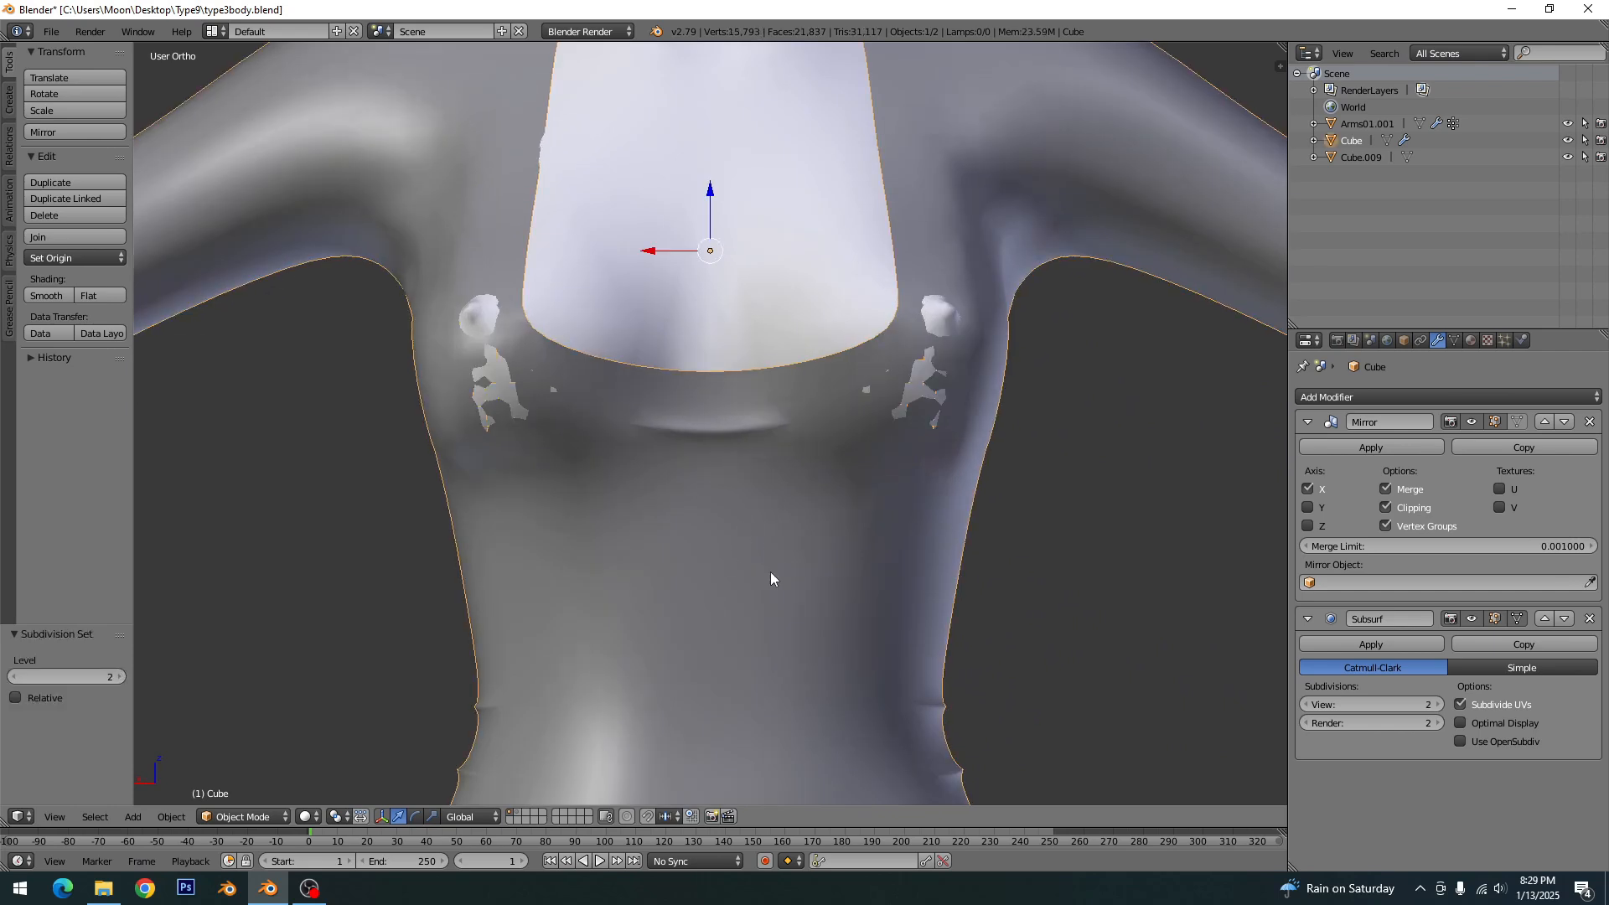
scroll(771, 571, "down", 7)
middle_click_drag(635, 630, 724, 603)
scroll(724, 603, "up", 6)
key("ctrl+1")
key("ctrl+s")
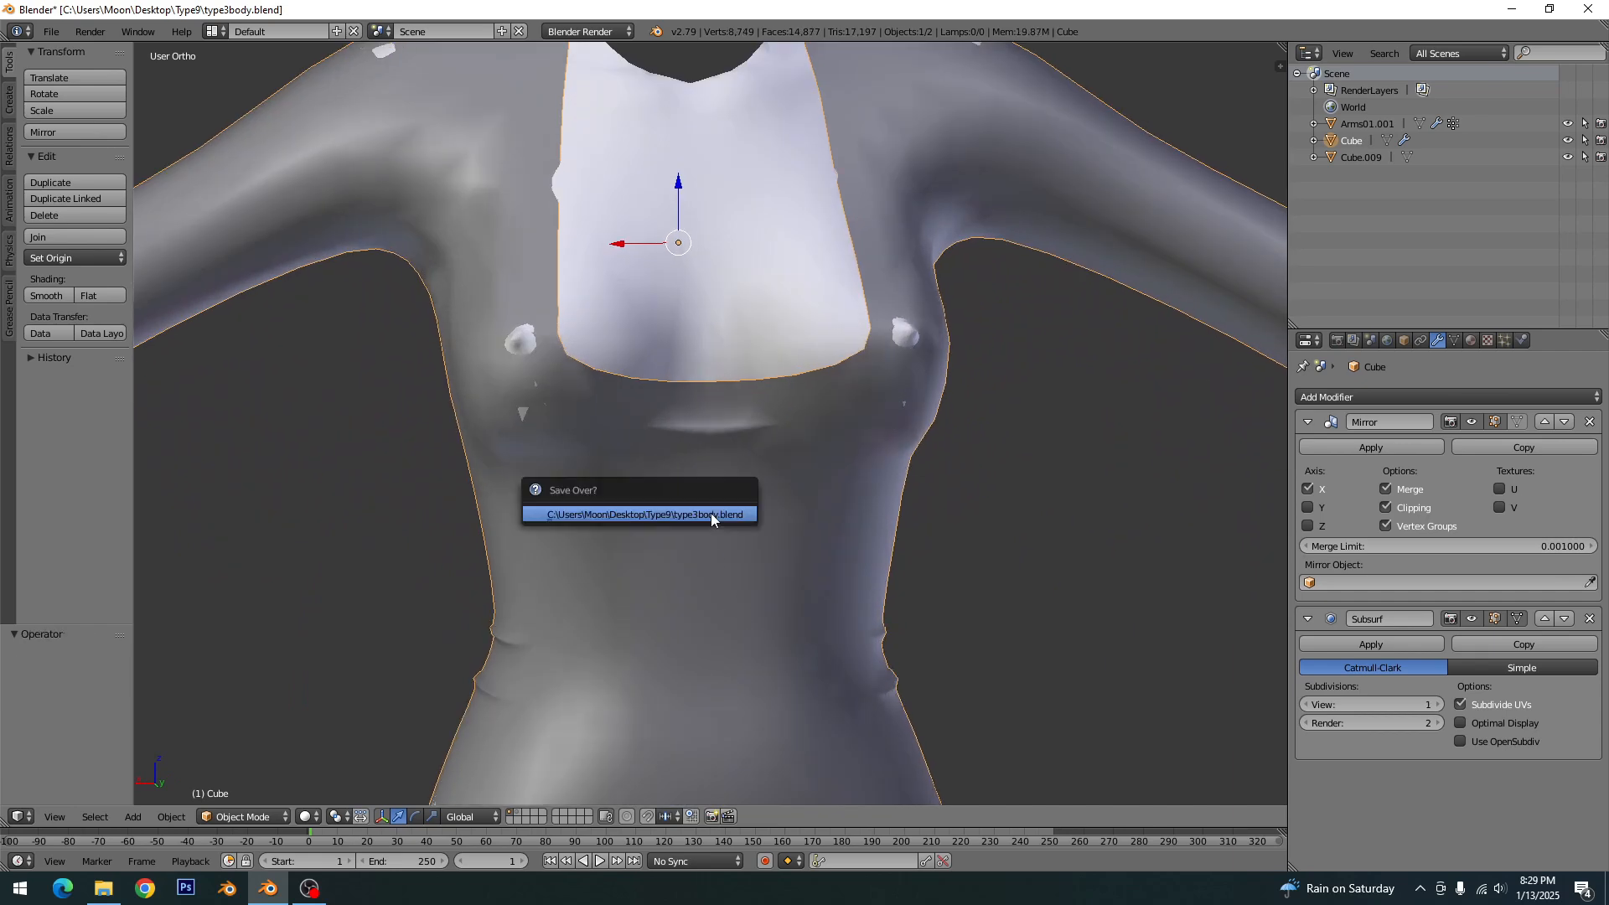
left_click(710, 512)
- In Edit Mode from the side, lower the rear vertex of the upper waist fold's lower outline 0.255 along Z
key("KP_3")
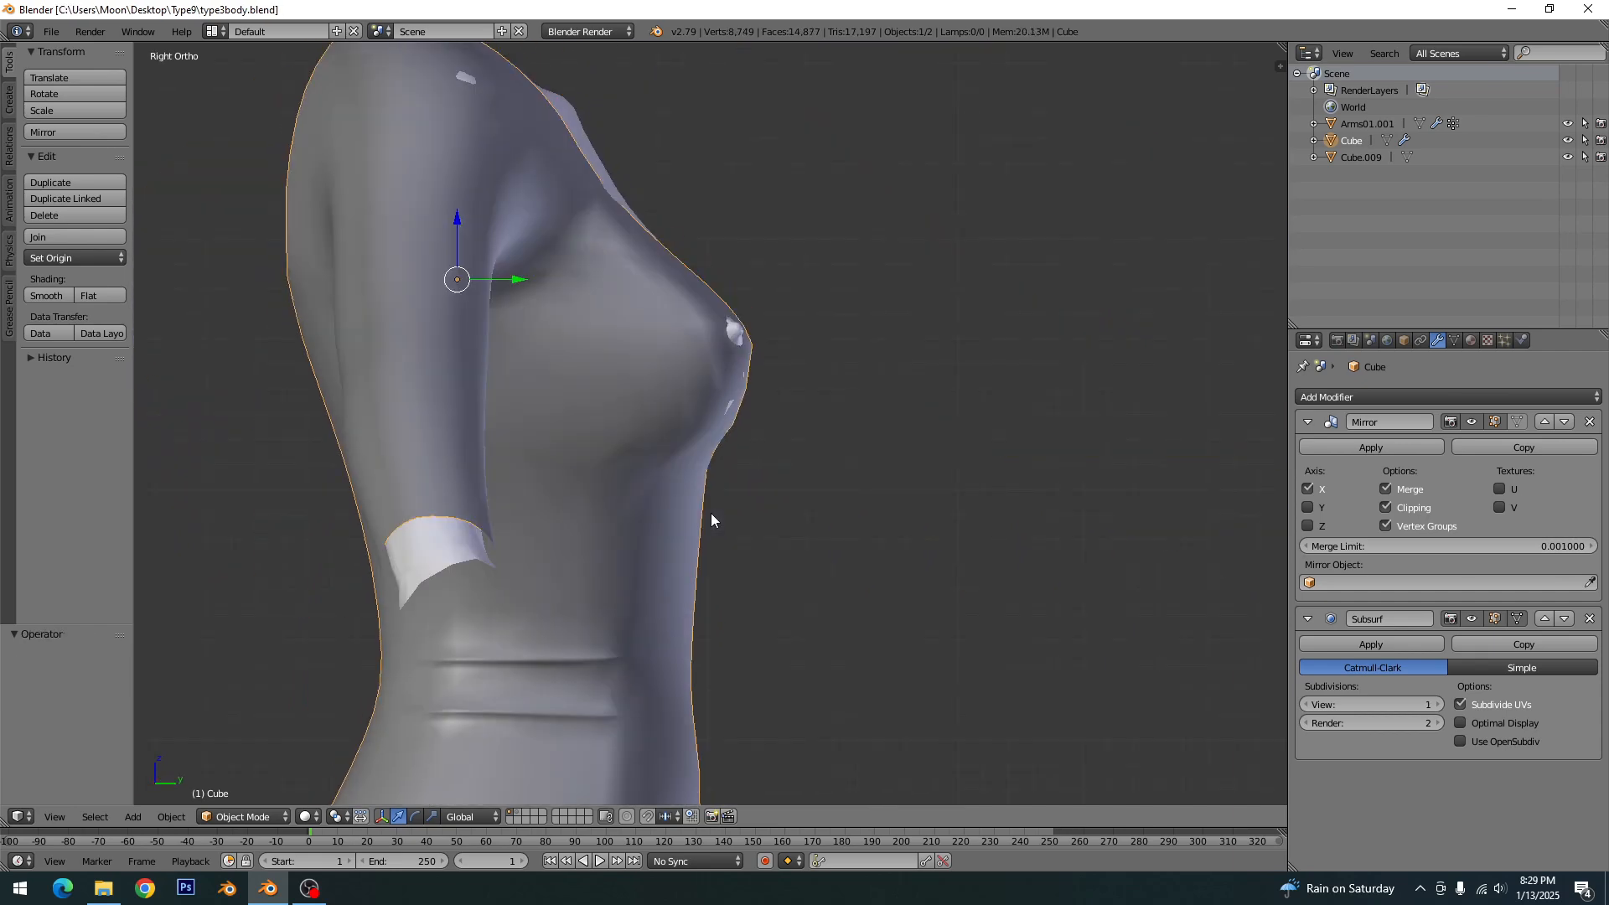
key("Tab")
middle_click_drag(631, 659, 769, 429, "shift")
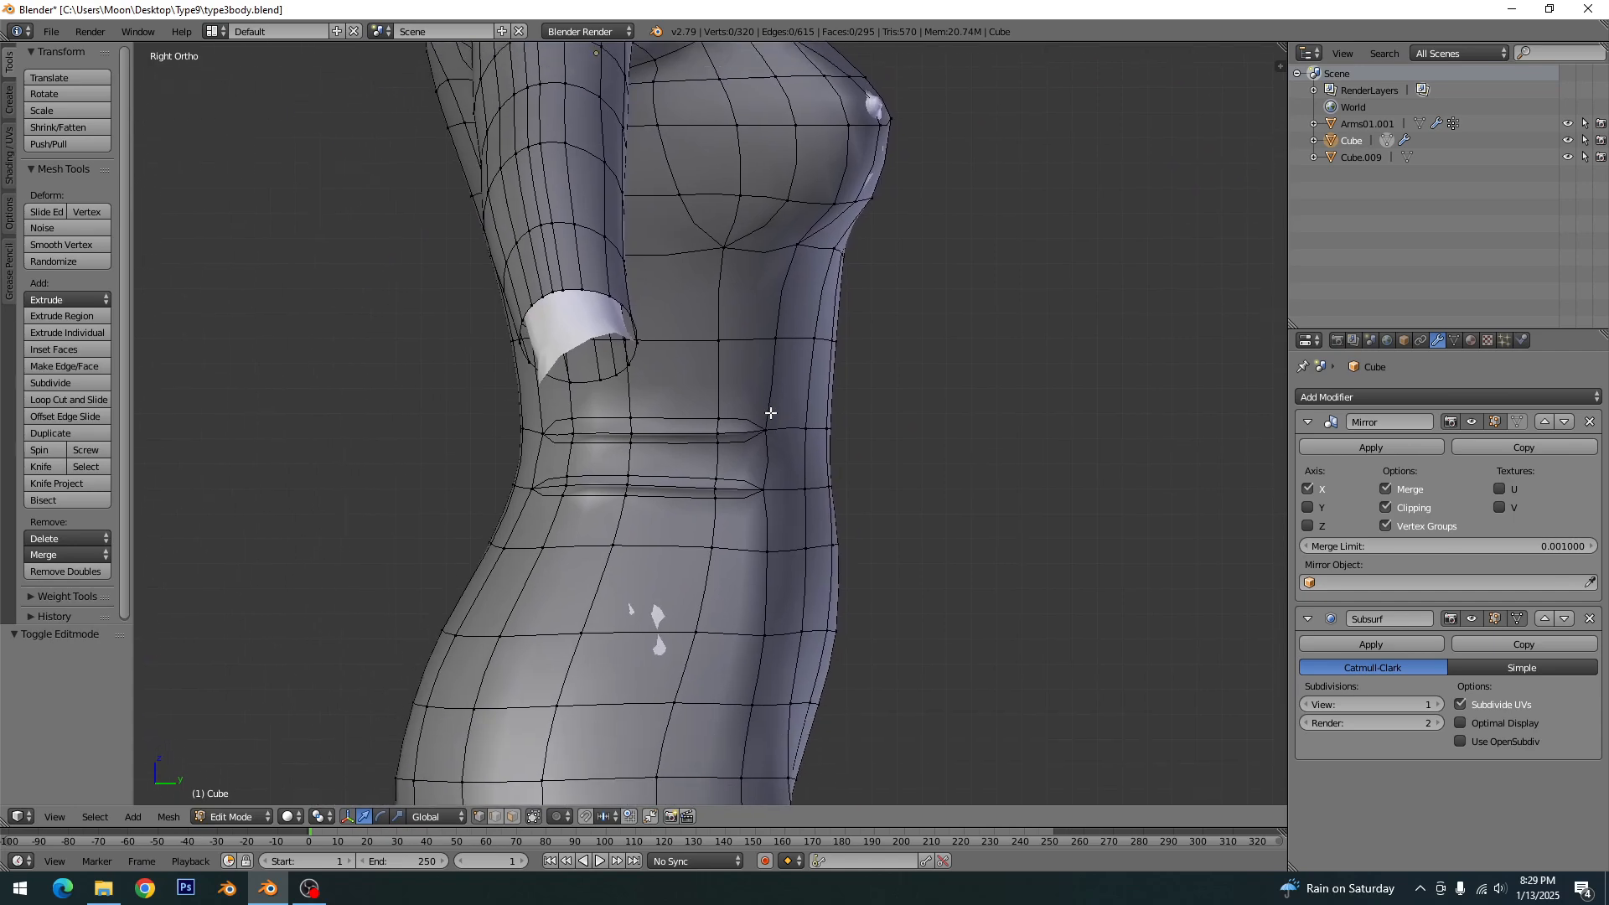
scroll(686, 485, "up", 5)
right_click(734, 479)
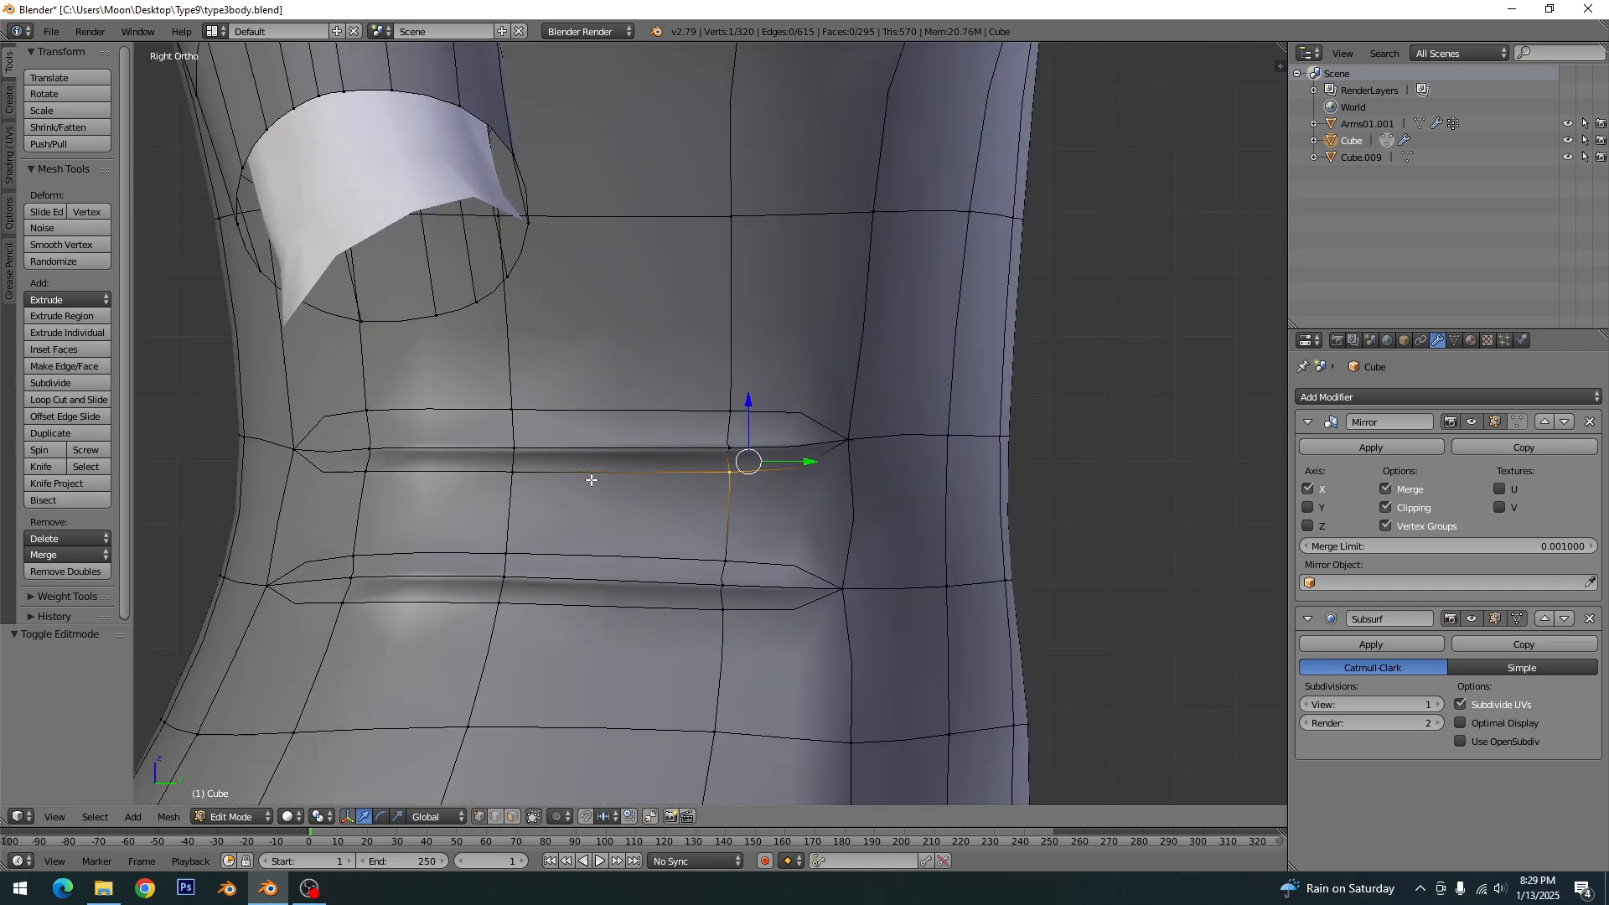
right_click(526, 475, "shift")
right_click(369, 475)
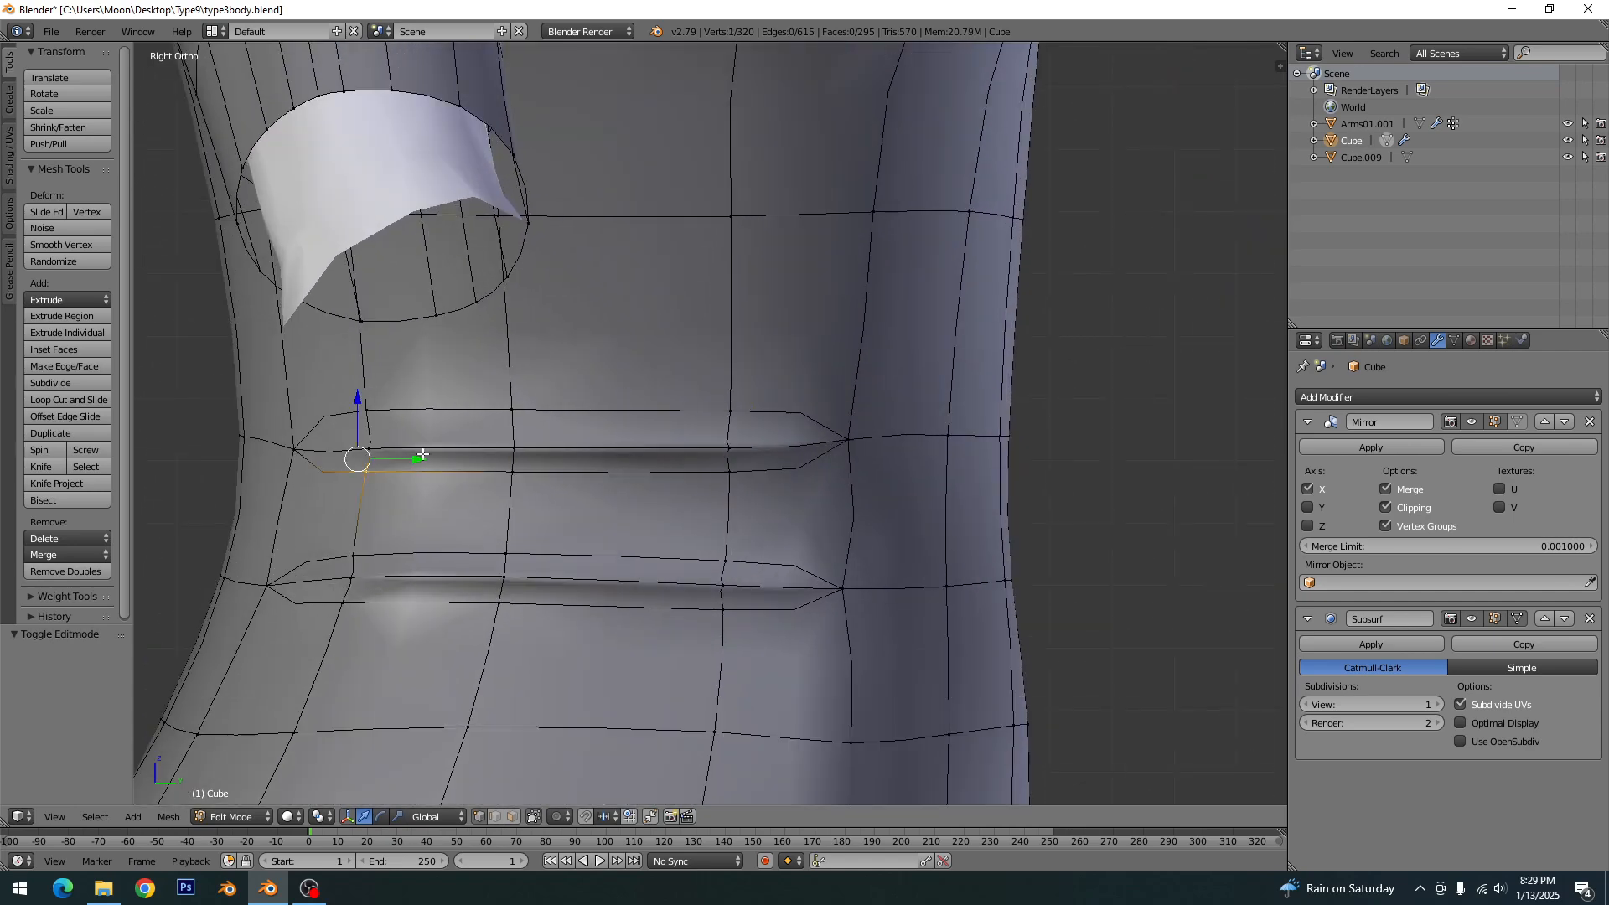
key("g")
key("z")
left_click(358, 423)
- Lower the middle and front vertices of the upper waist fold's lower outline along Z by 0.390 and about 0.32
right_click(508, 473)
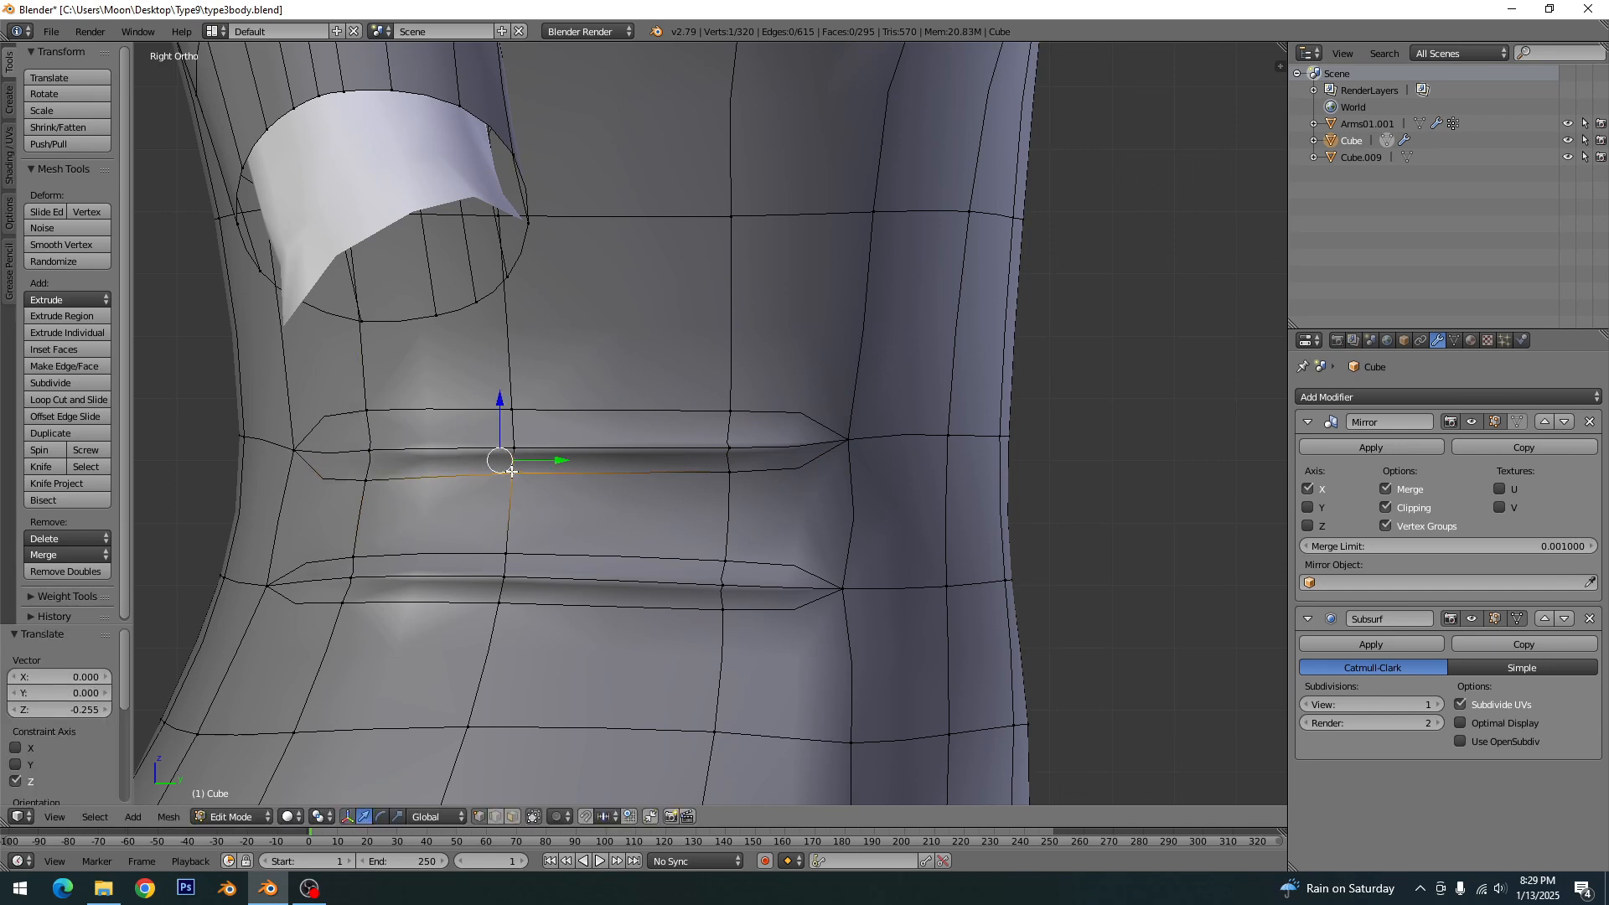
key("g")
key("z")
left_click(509, 432)
right_click(724, 474)
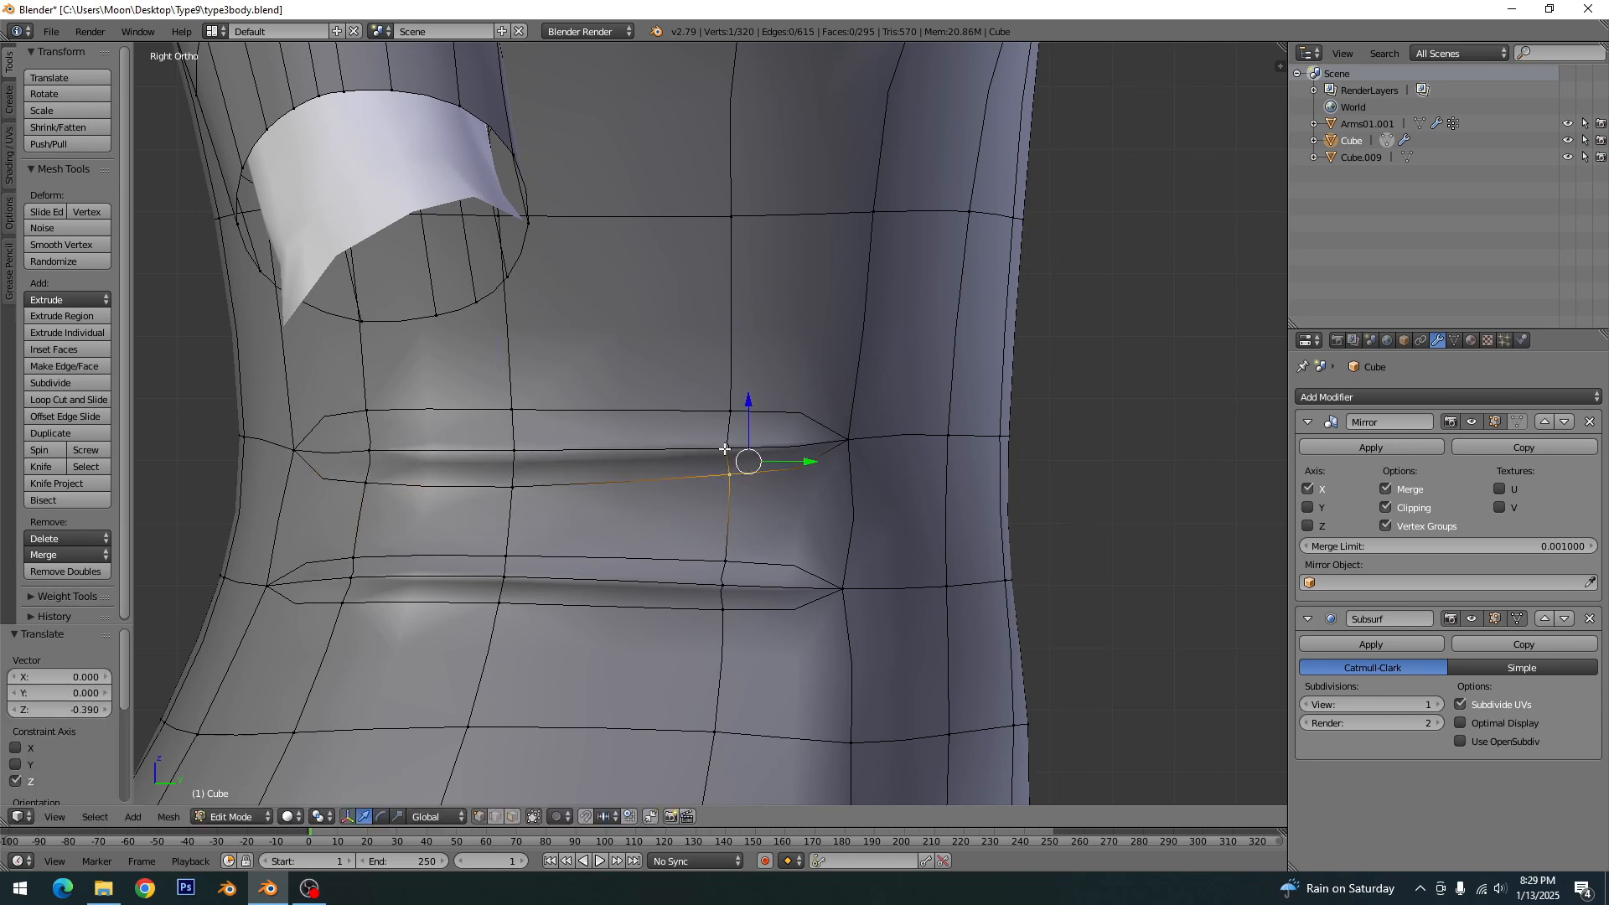
key("g")
key("z")
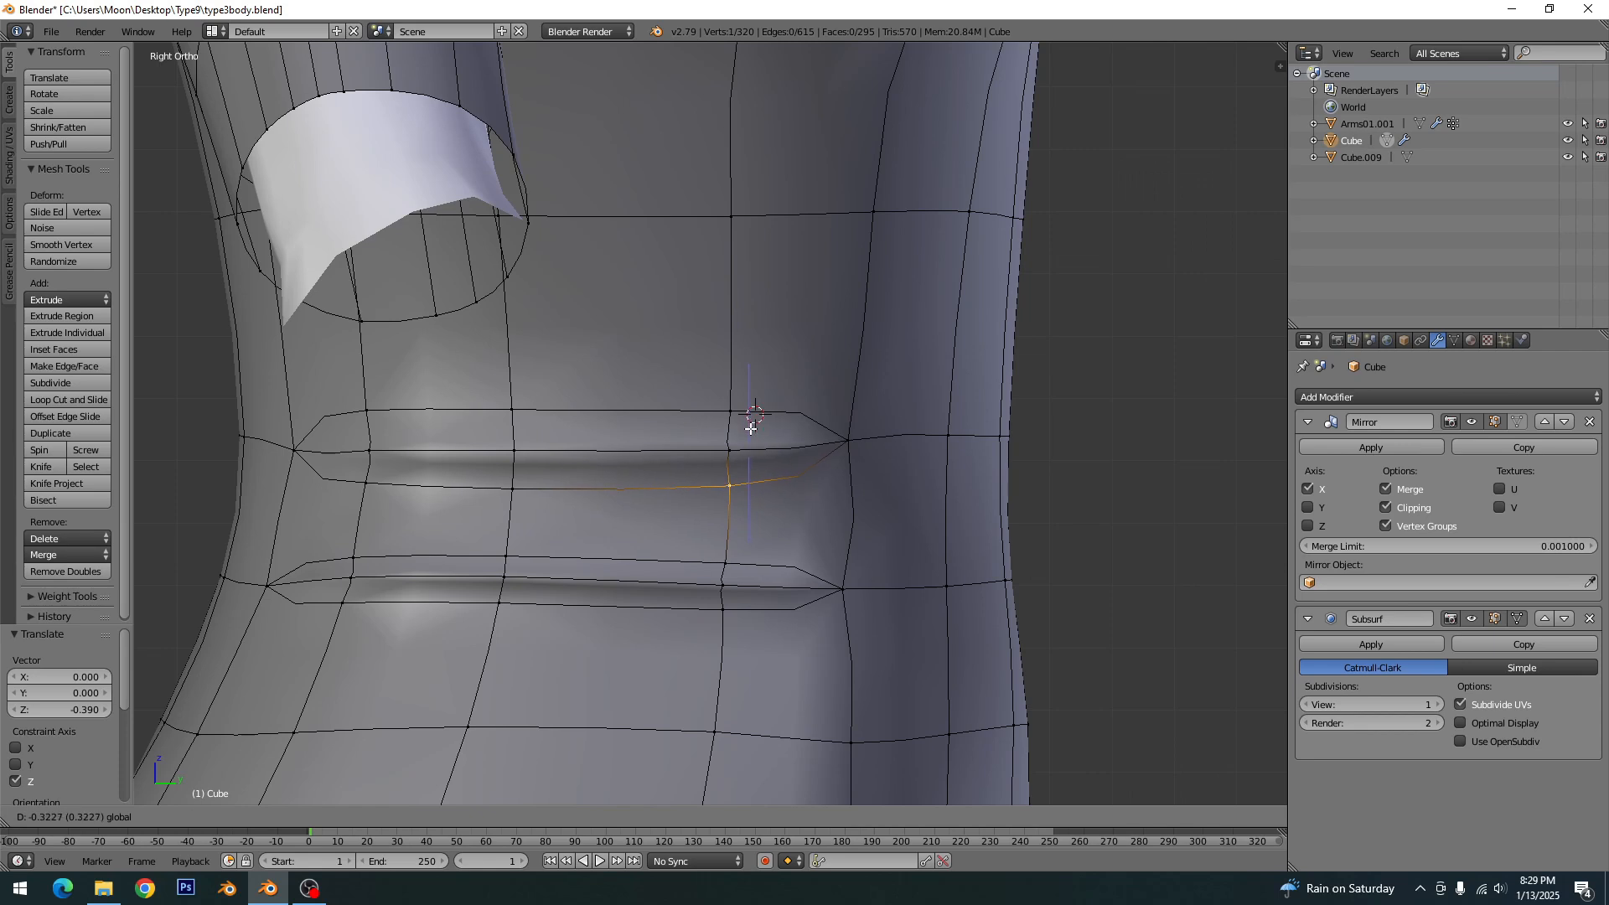
left_click(732, 503)
- Raise the front, middle and rear vertices of the lower waist fold's upper outline along Z by 0.323, 0.363 and 0.376
key("g")
key("z")
left_click(742, 496)
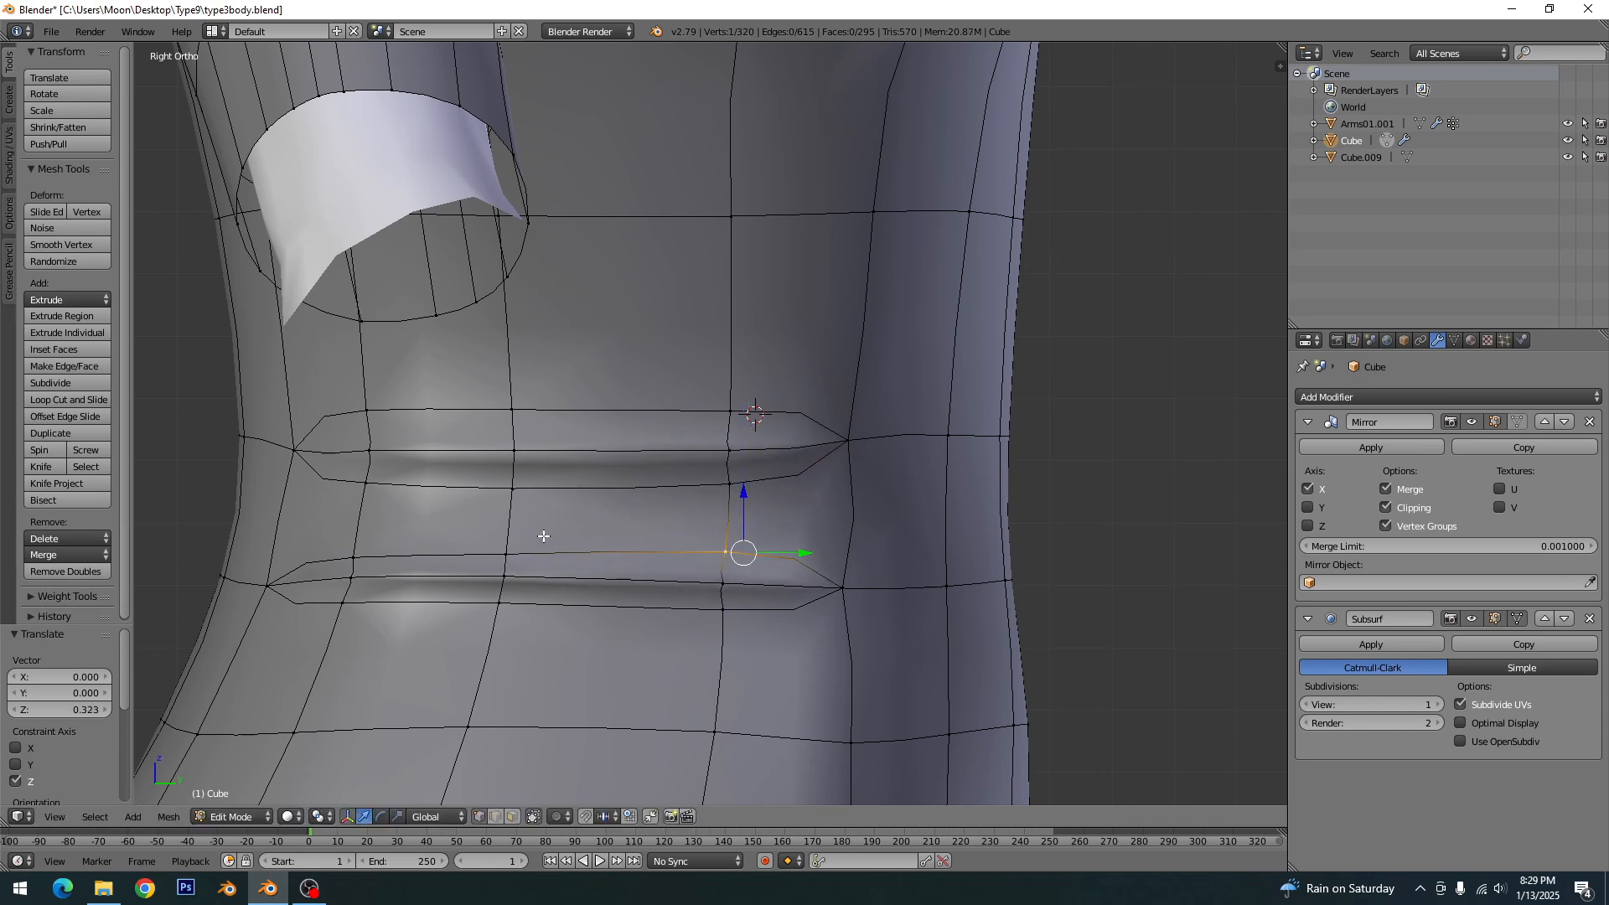
right_click(512, 549)
left_click_drag(505, 480, 505, 480)
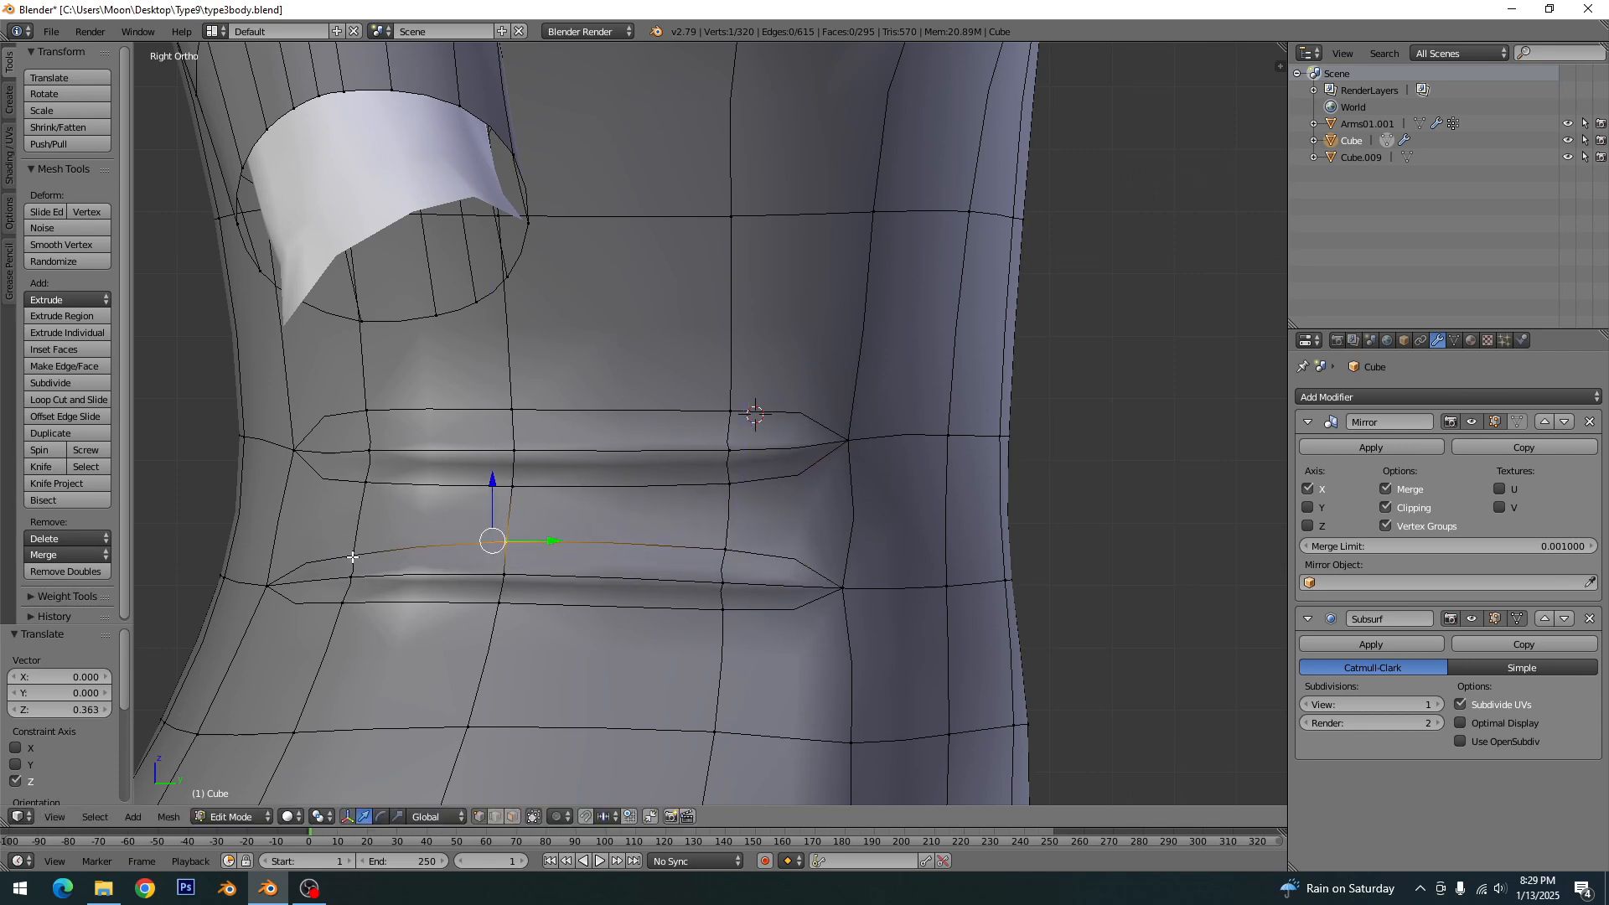
right_click(353, 557)
left_click_drag(347, 506, 355, 480)
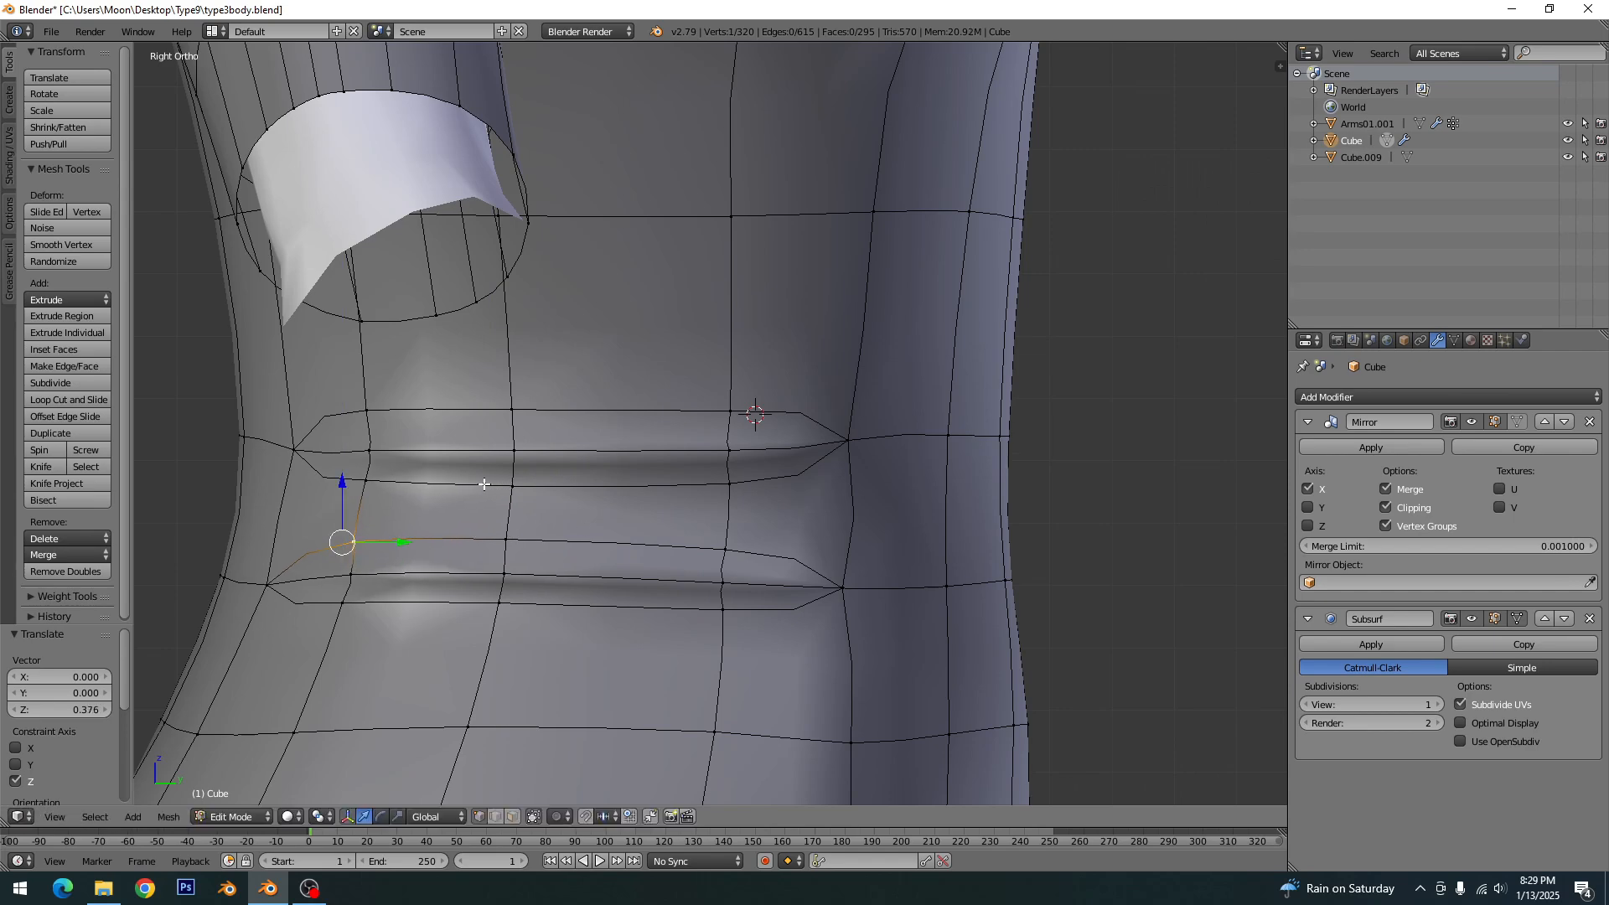
- Return to Object Mode, clear the selection, and check the reshaped folds on the whole dress from the front and back
key("Tab")
scroll(680, 576, "down", 3)
middle_click_drag(680, 576, 496, 578)
scroll(580, 635, "down", 6)
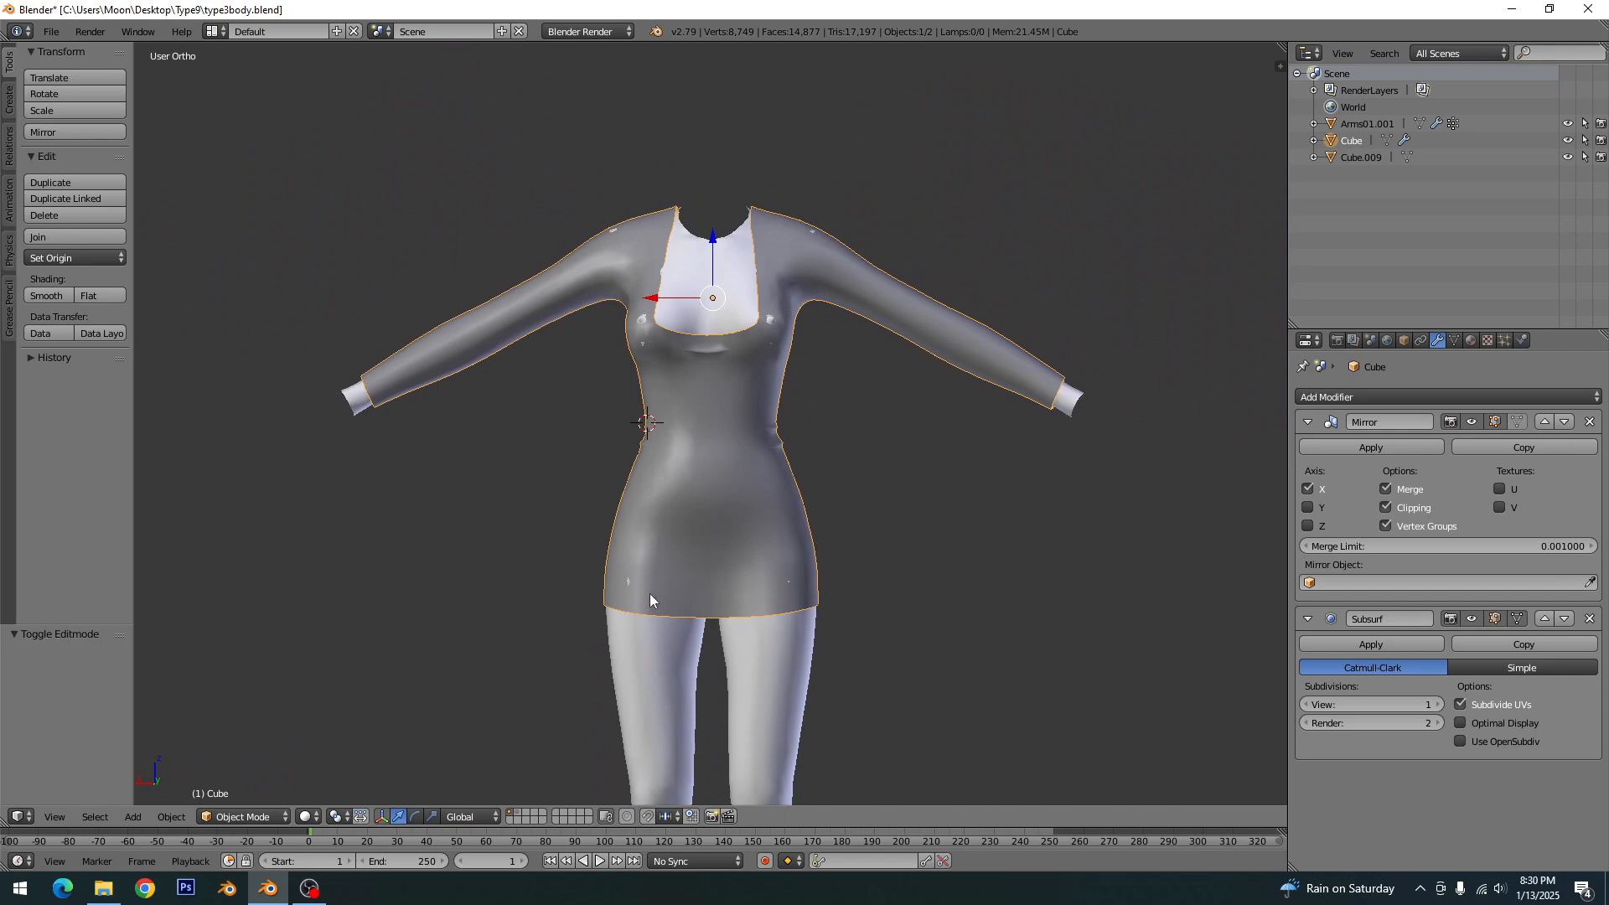
key("a")
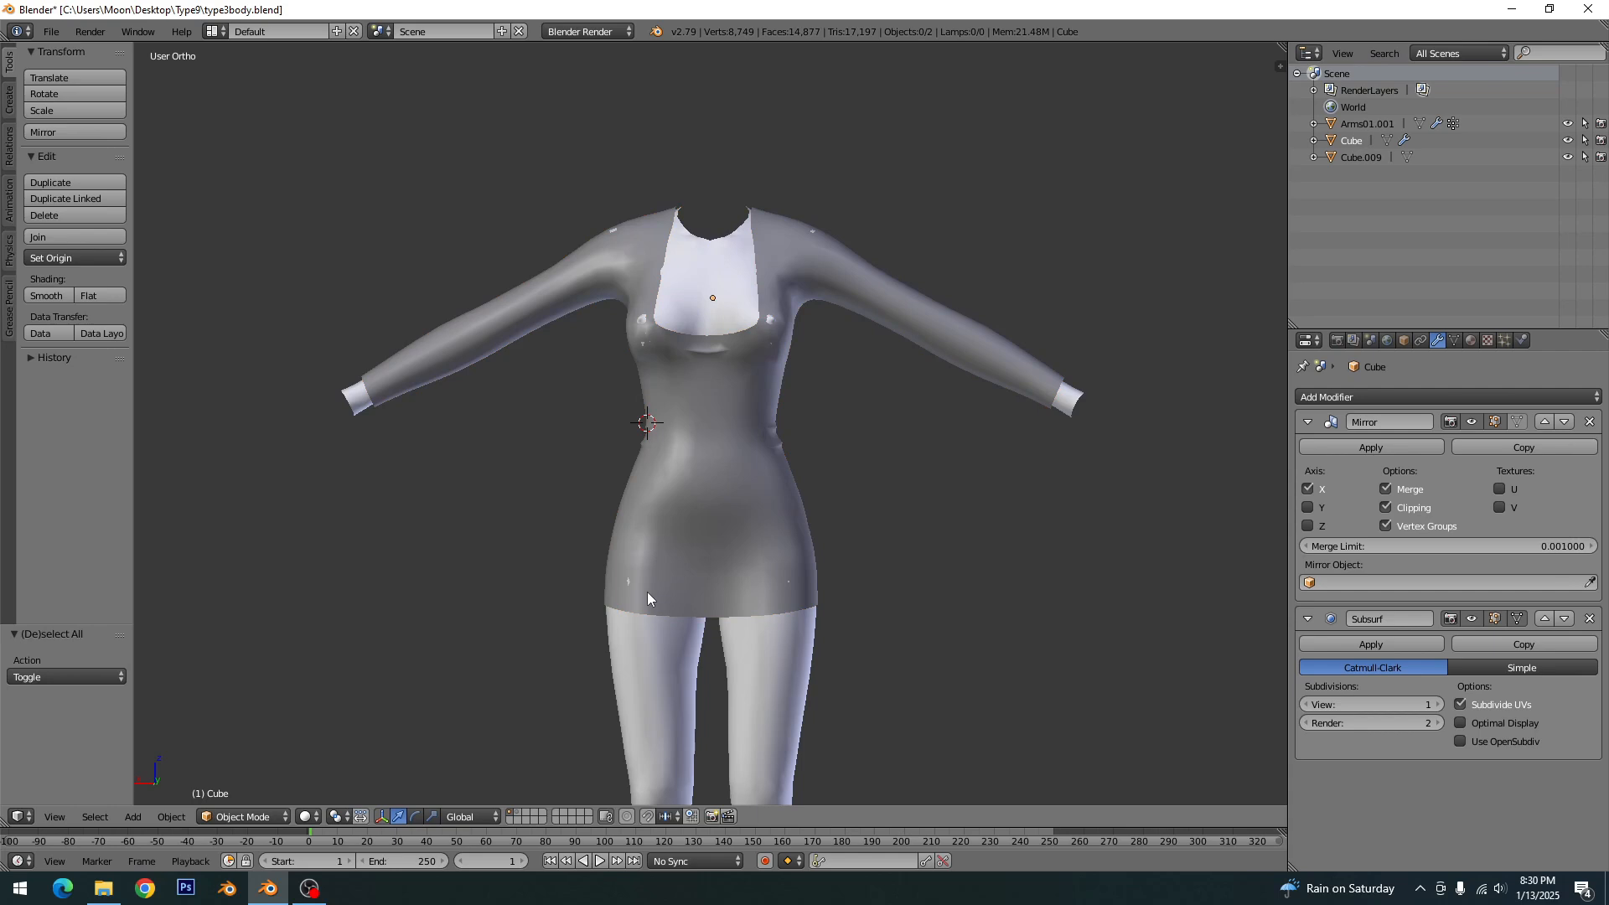
key("KP_1")
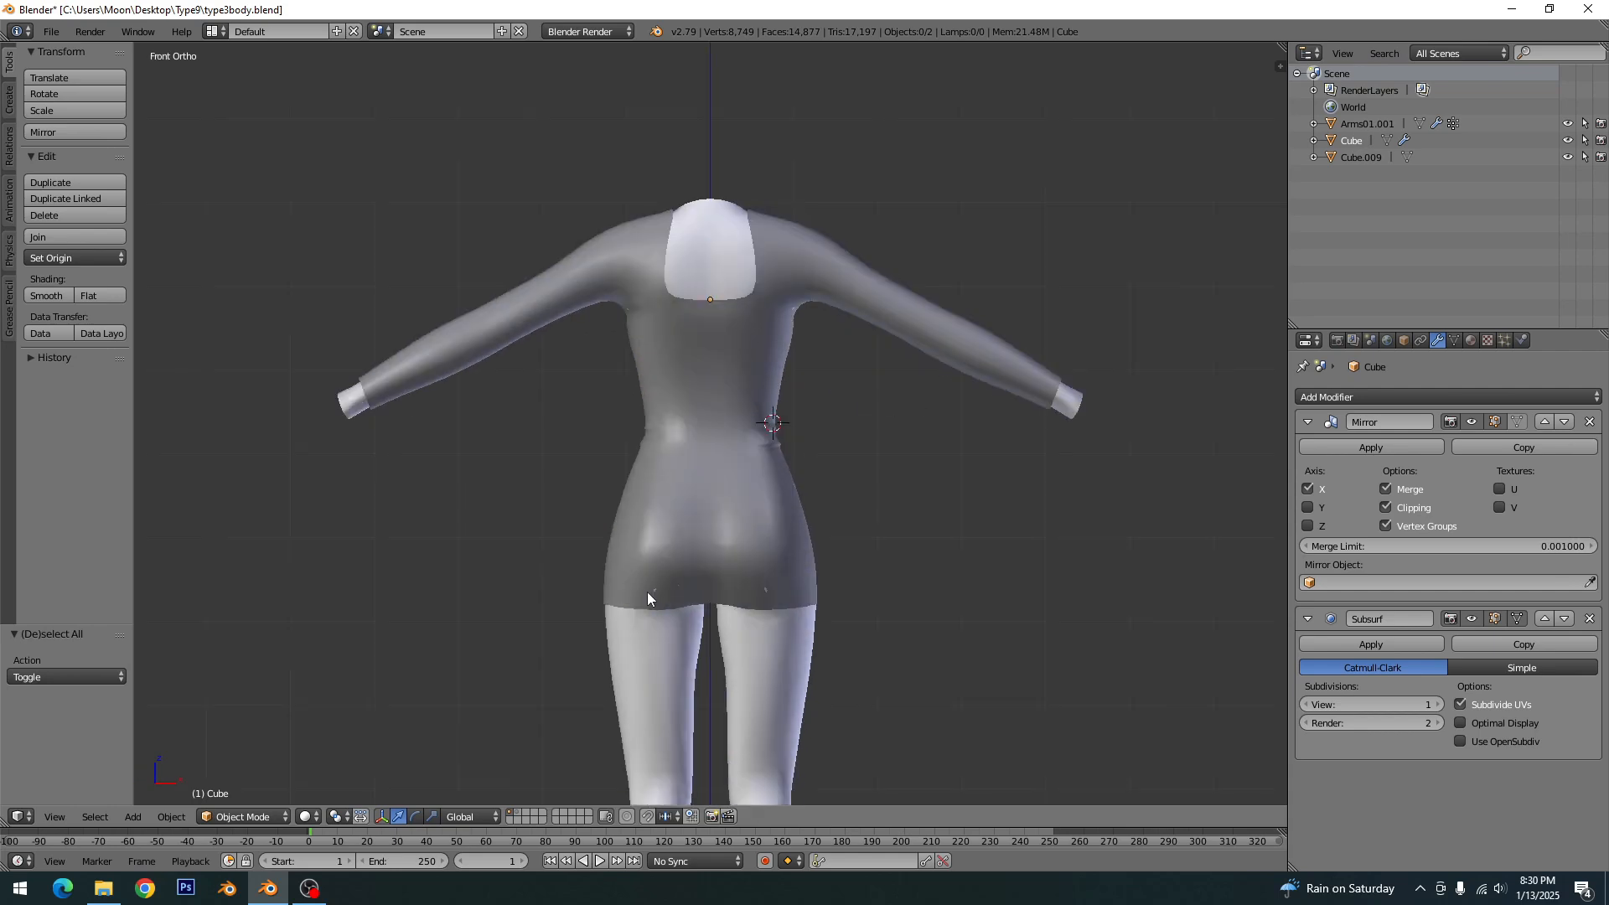
- Put the dress back in Edit Mode and save over type3body.blend
scroll(717, 540, "up", 4)
key("Tab")
scroll(718, 546, "up", 2)
key("ctrl+s")
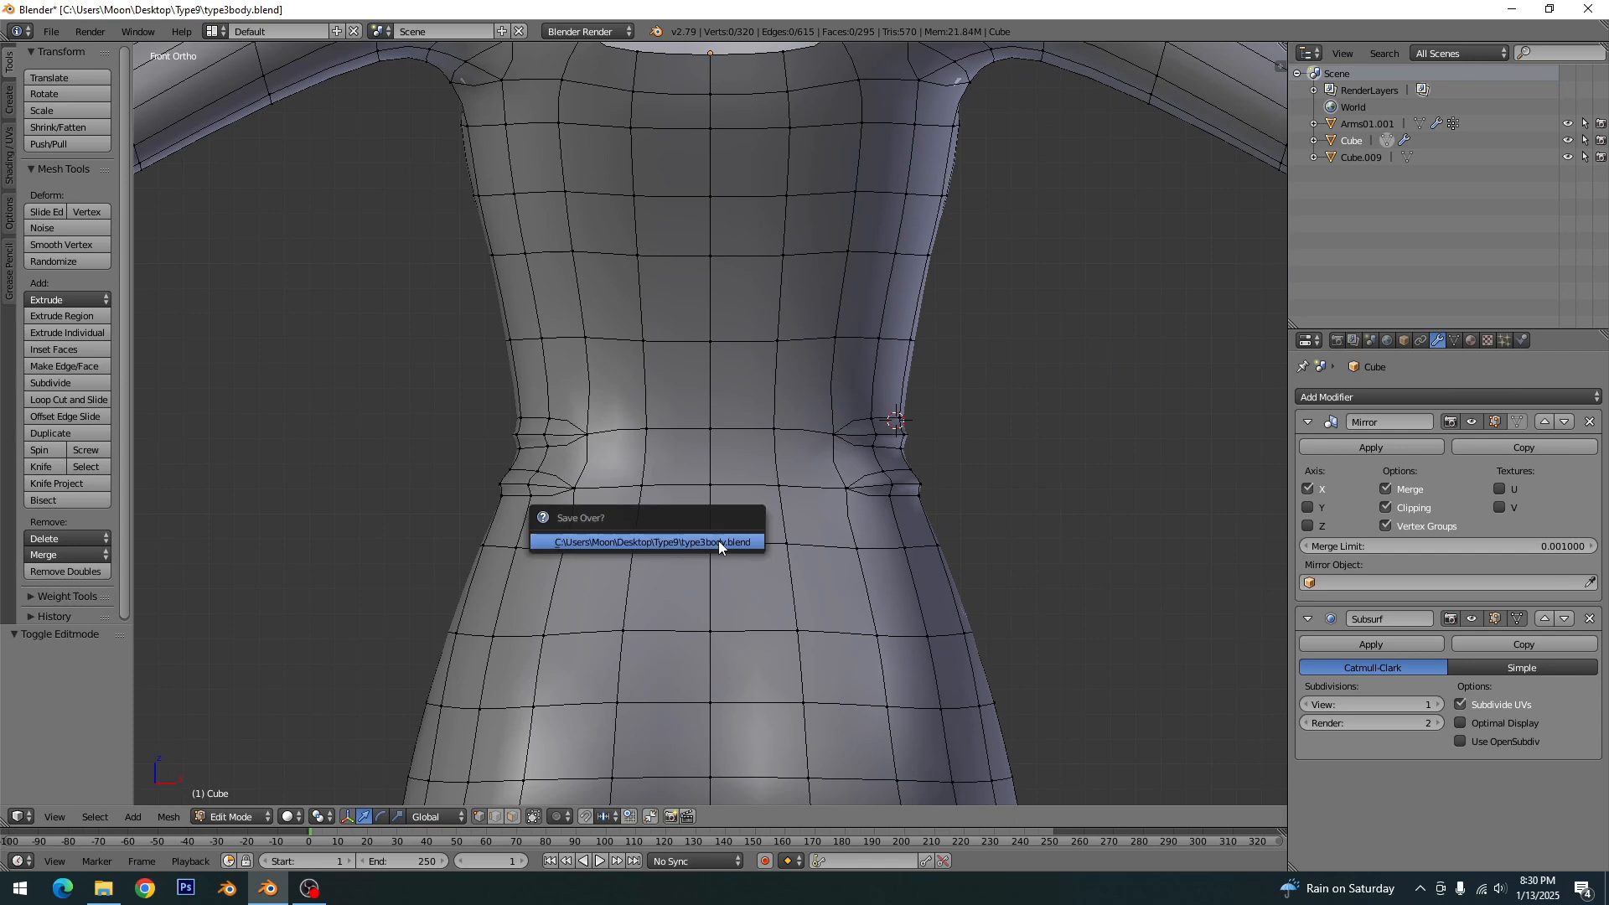
left_click(718, 541)
- Knife-cut an arc just below the mid-back horizontal edge, starting two edge columns from the centre line and ending on it
middle_click_drag(804, 473, 785, 569, "shift")
scroll(749, 499, "up", 1)
key("k")
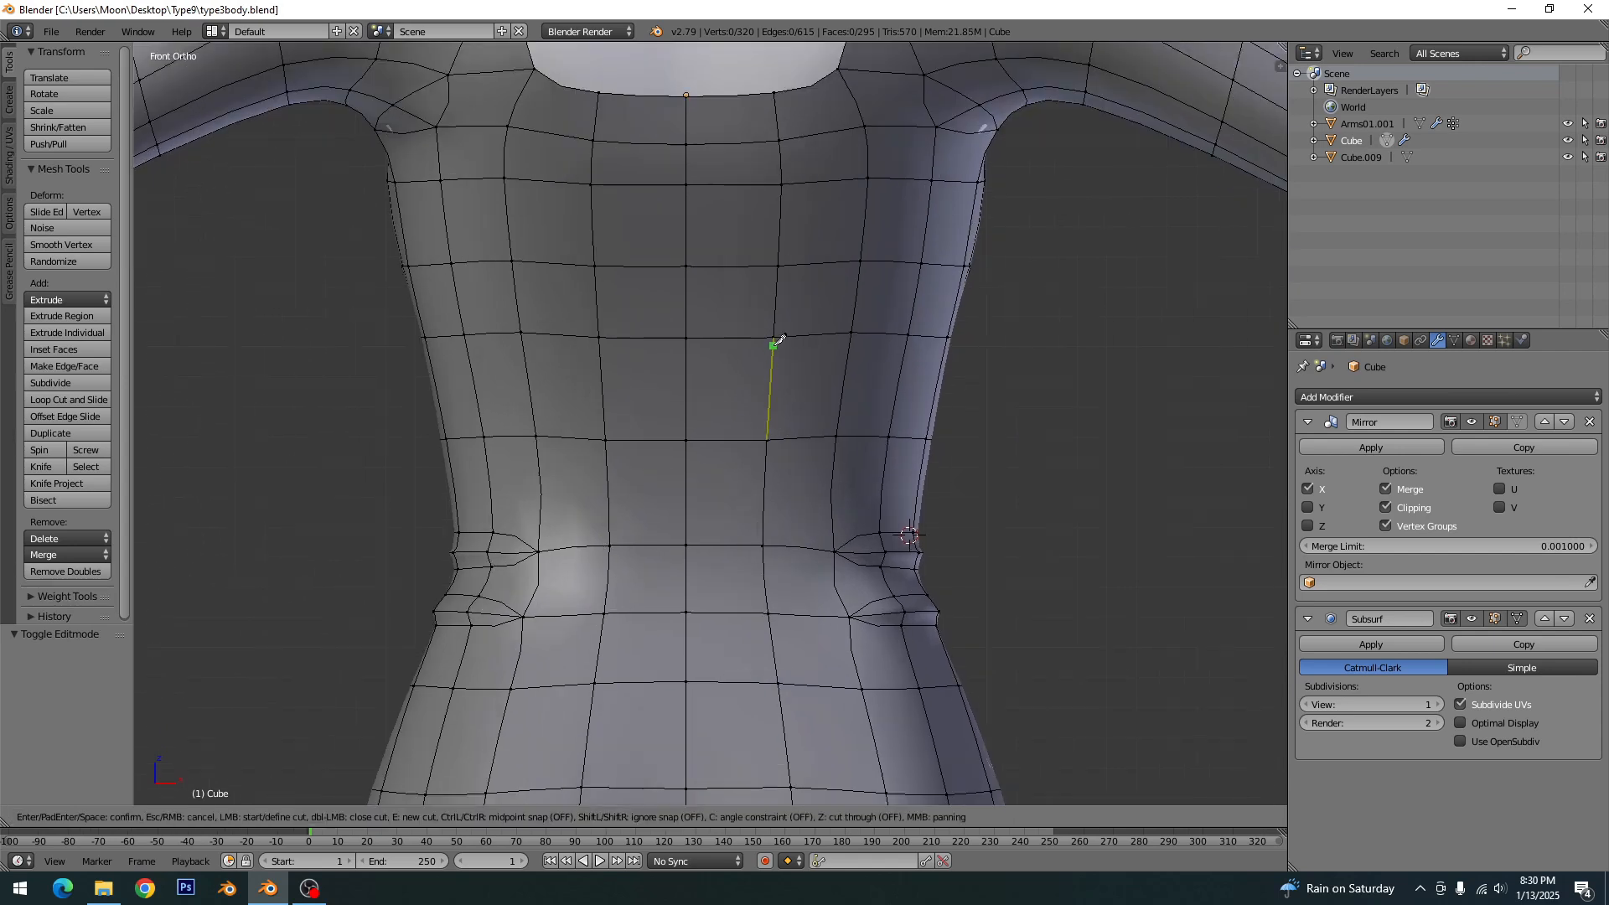
left_click(852, 332)
left_click(773, 347)
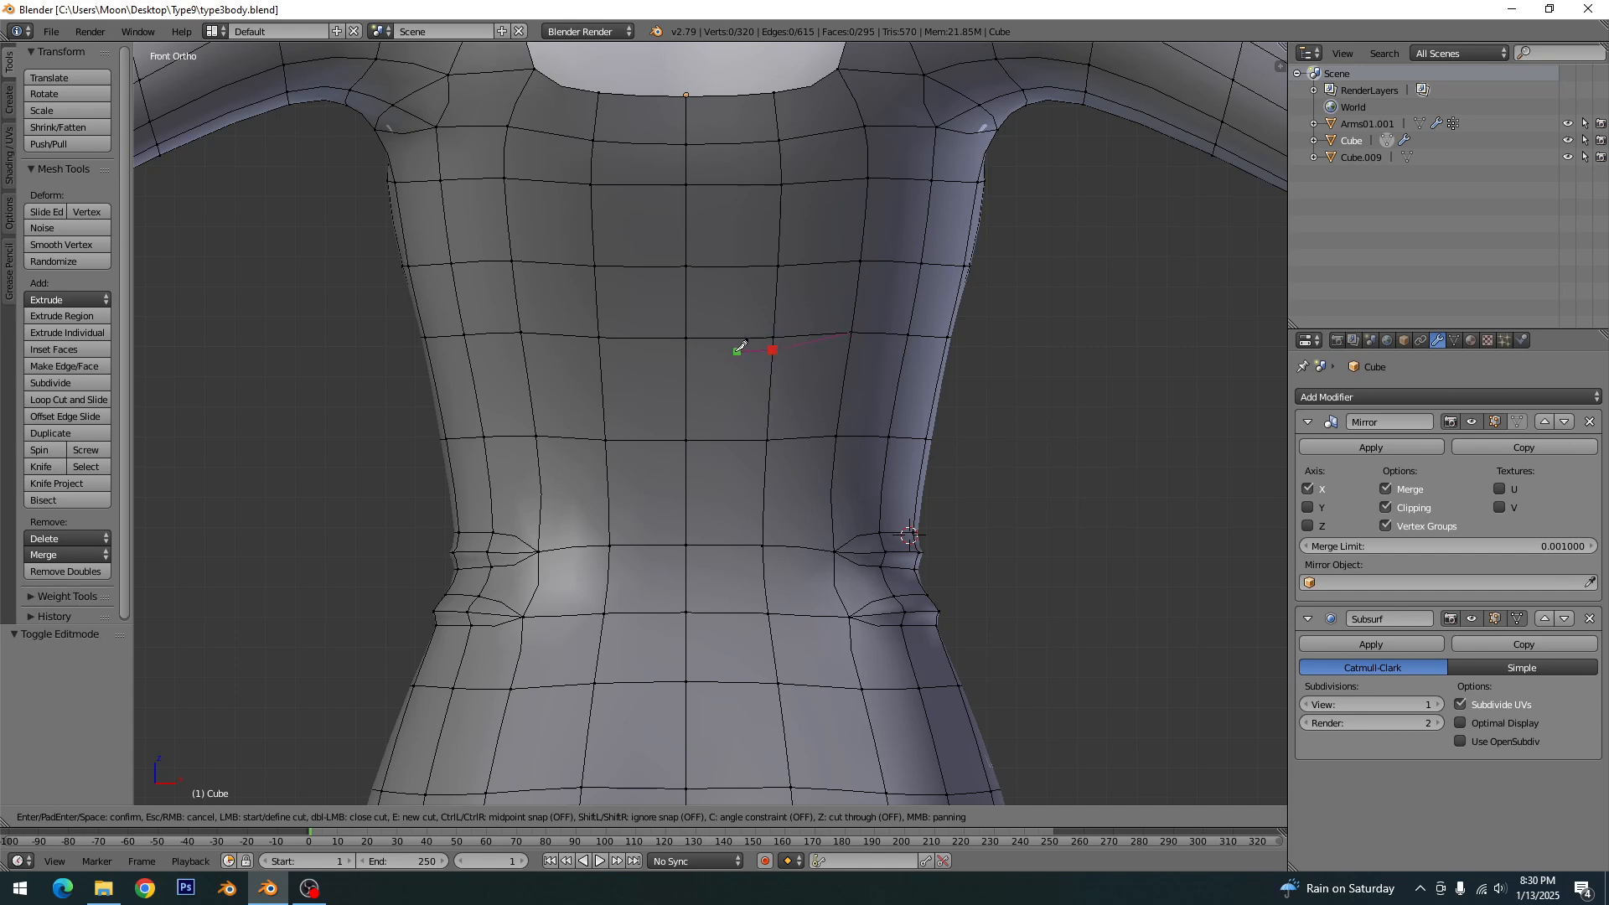
left_click(687, 349)
key("Return")
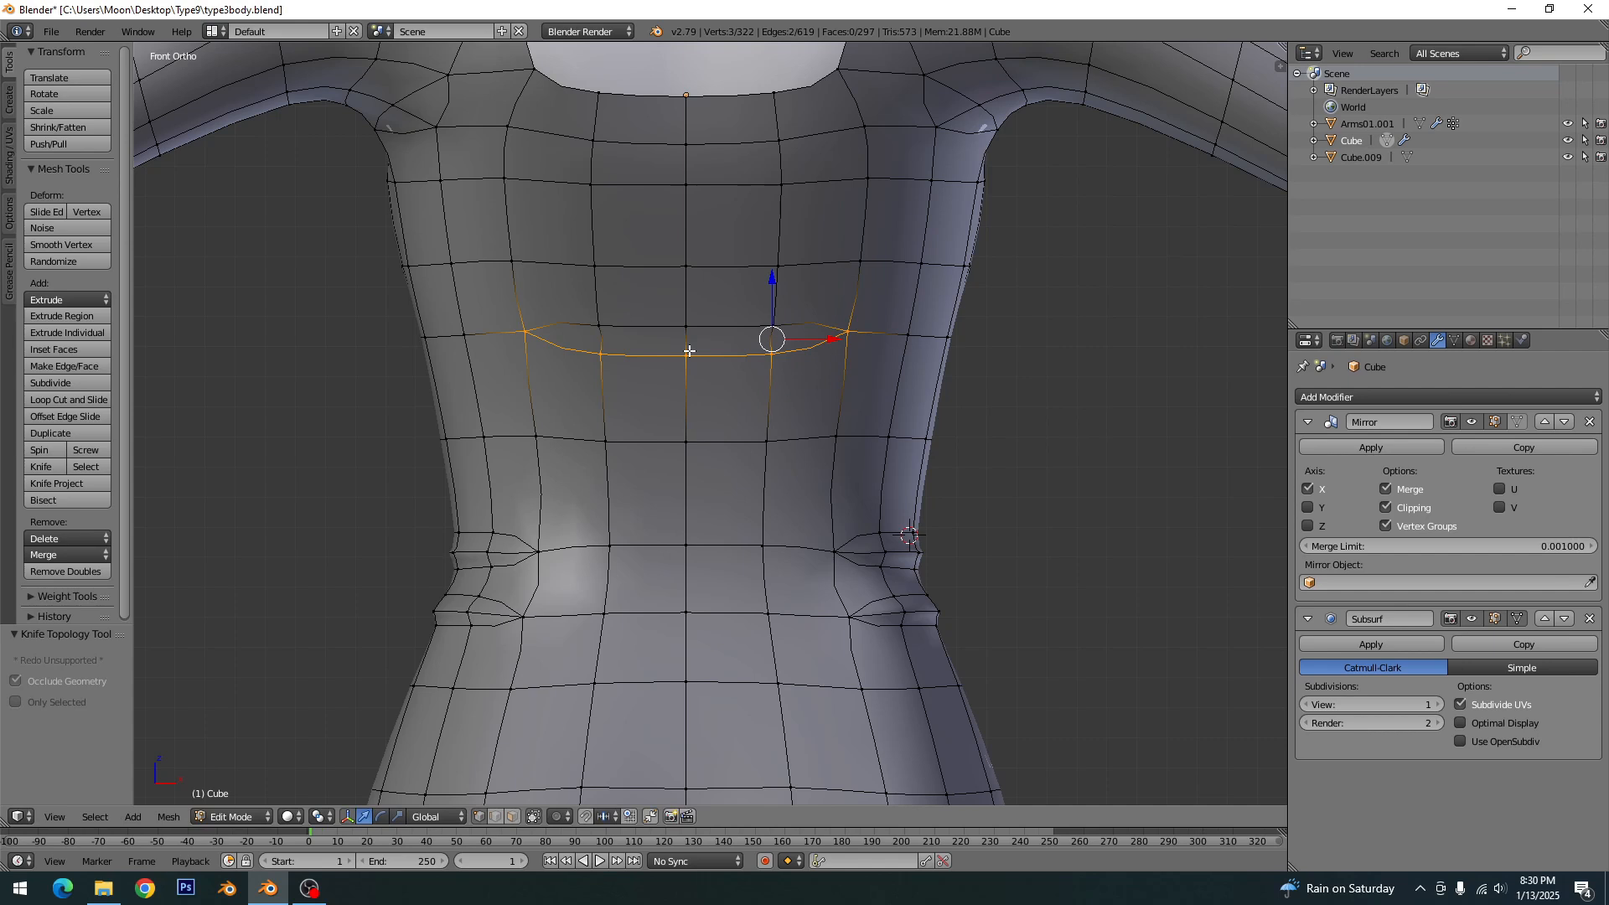
- Knife-cut a matching arc just above the mid-back edge to close the fold outline, and clear the selection
key("k")
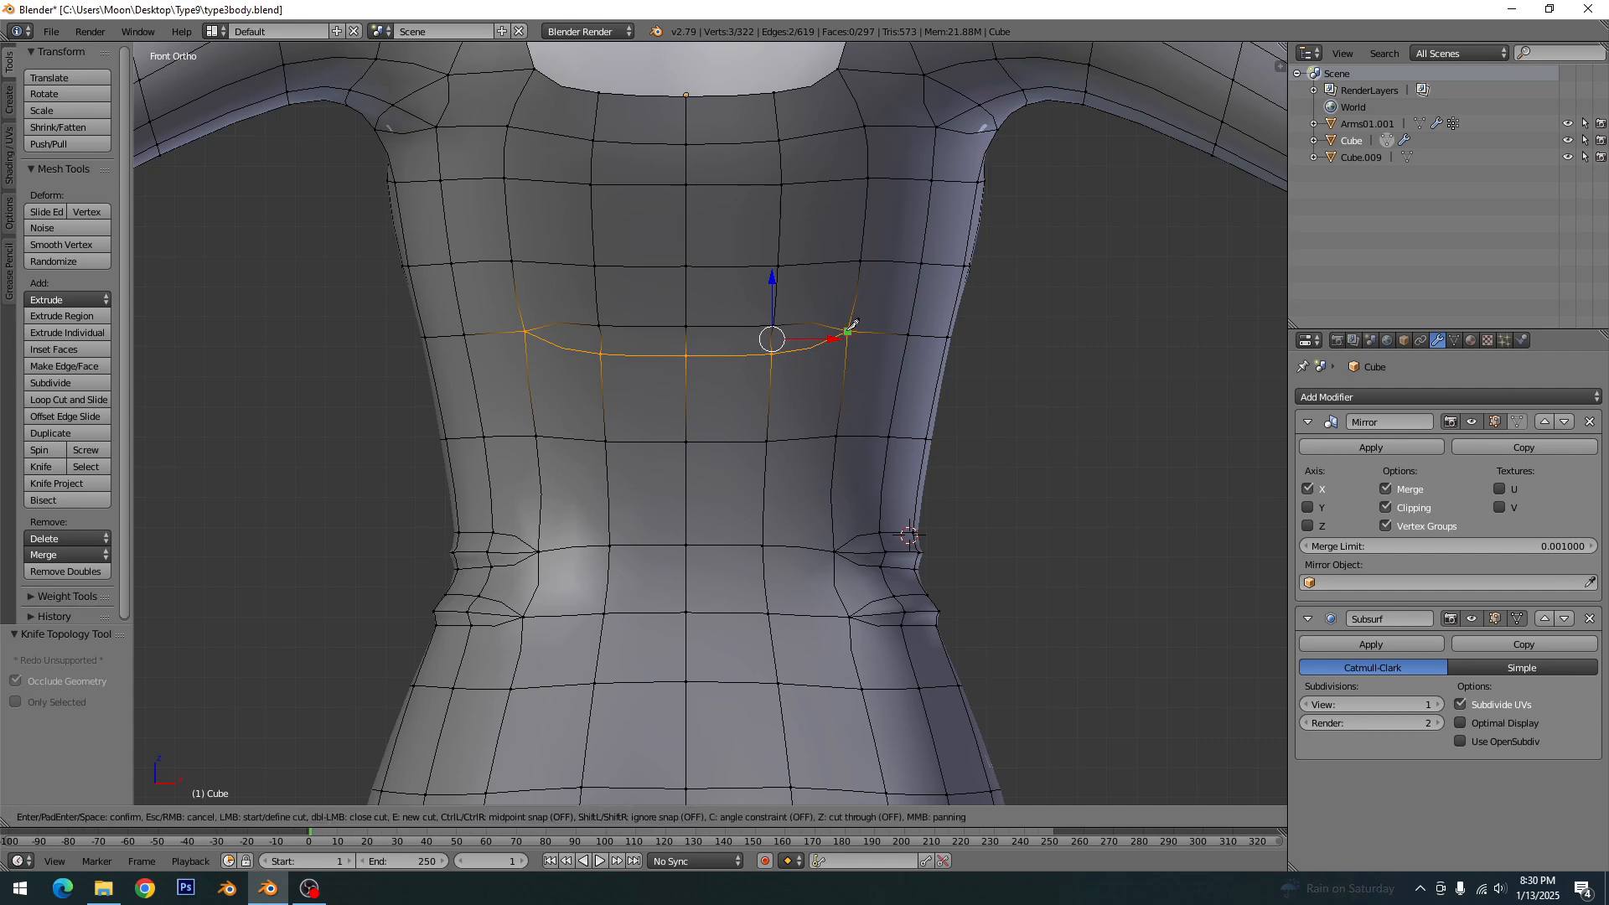
left_click(848, 332)
left_click(773, 316)
left_click(687, 315)
key("Return")
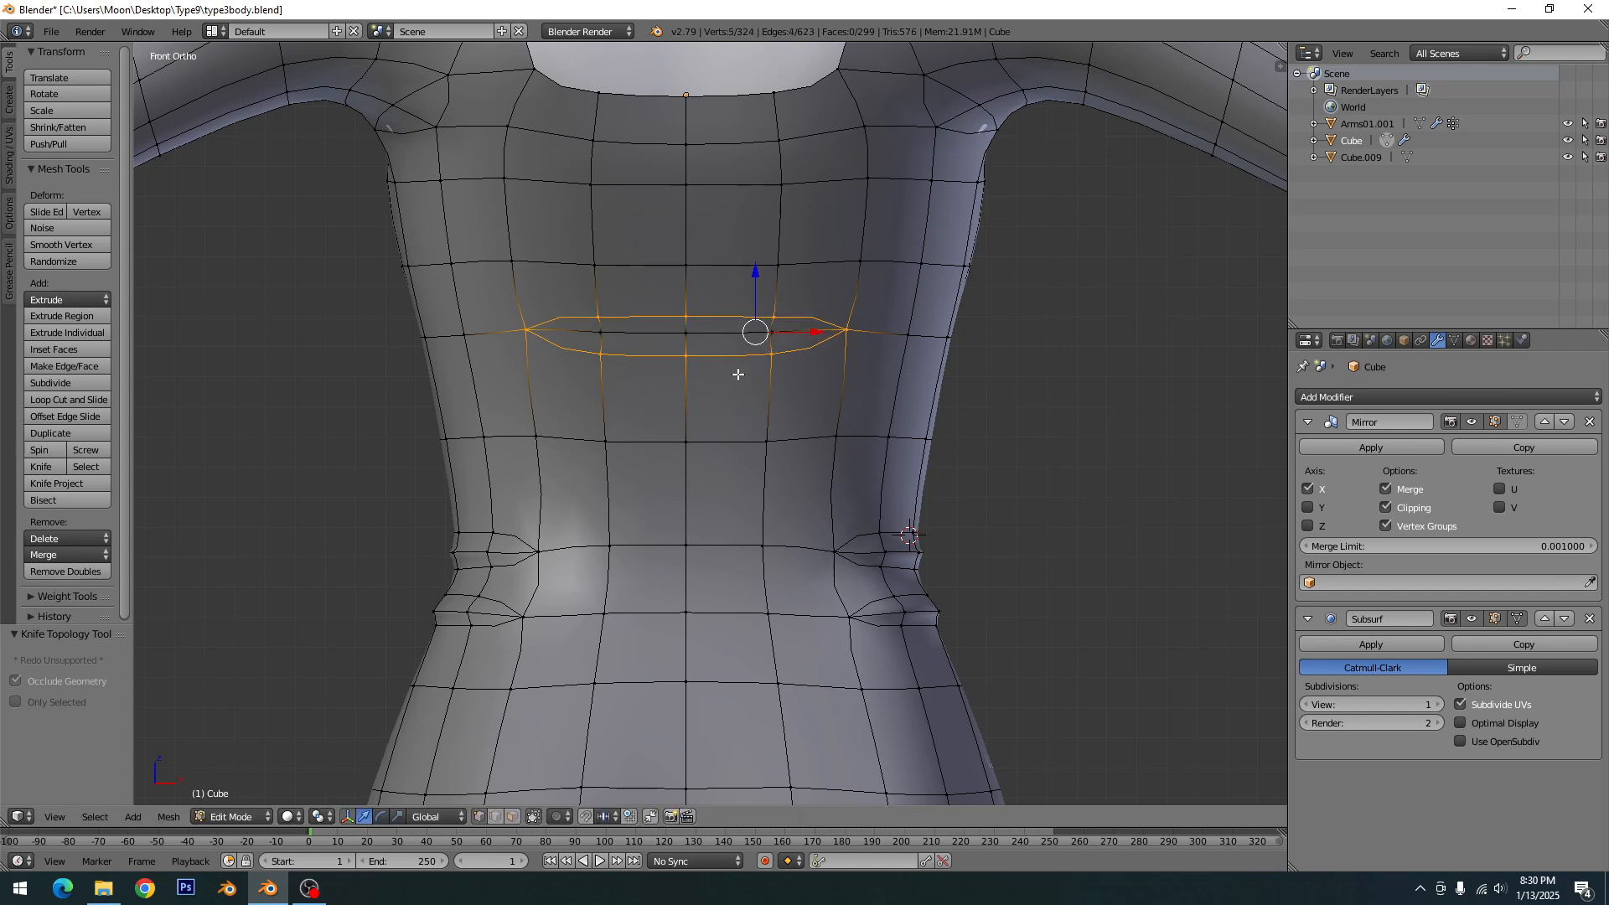
key("a")
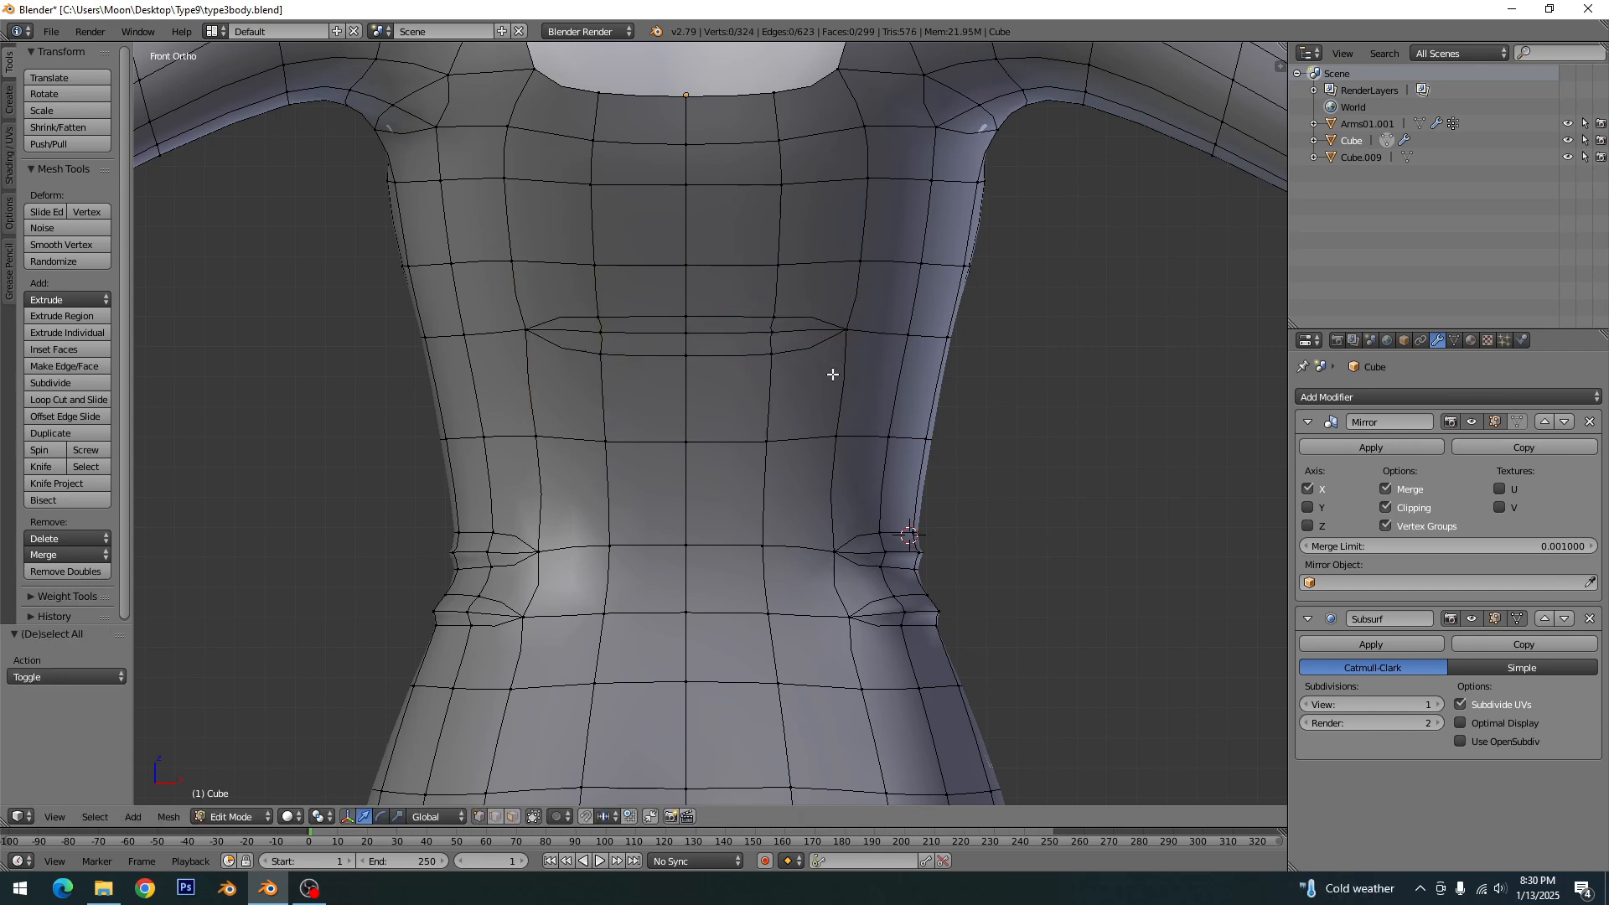
key("k")
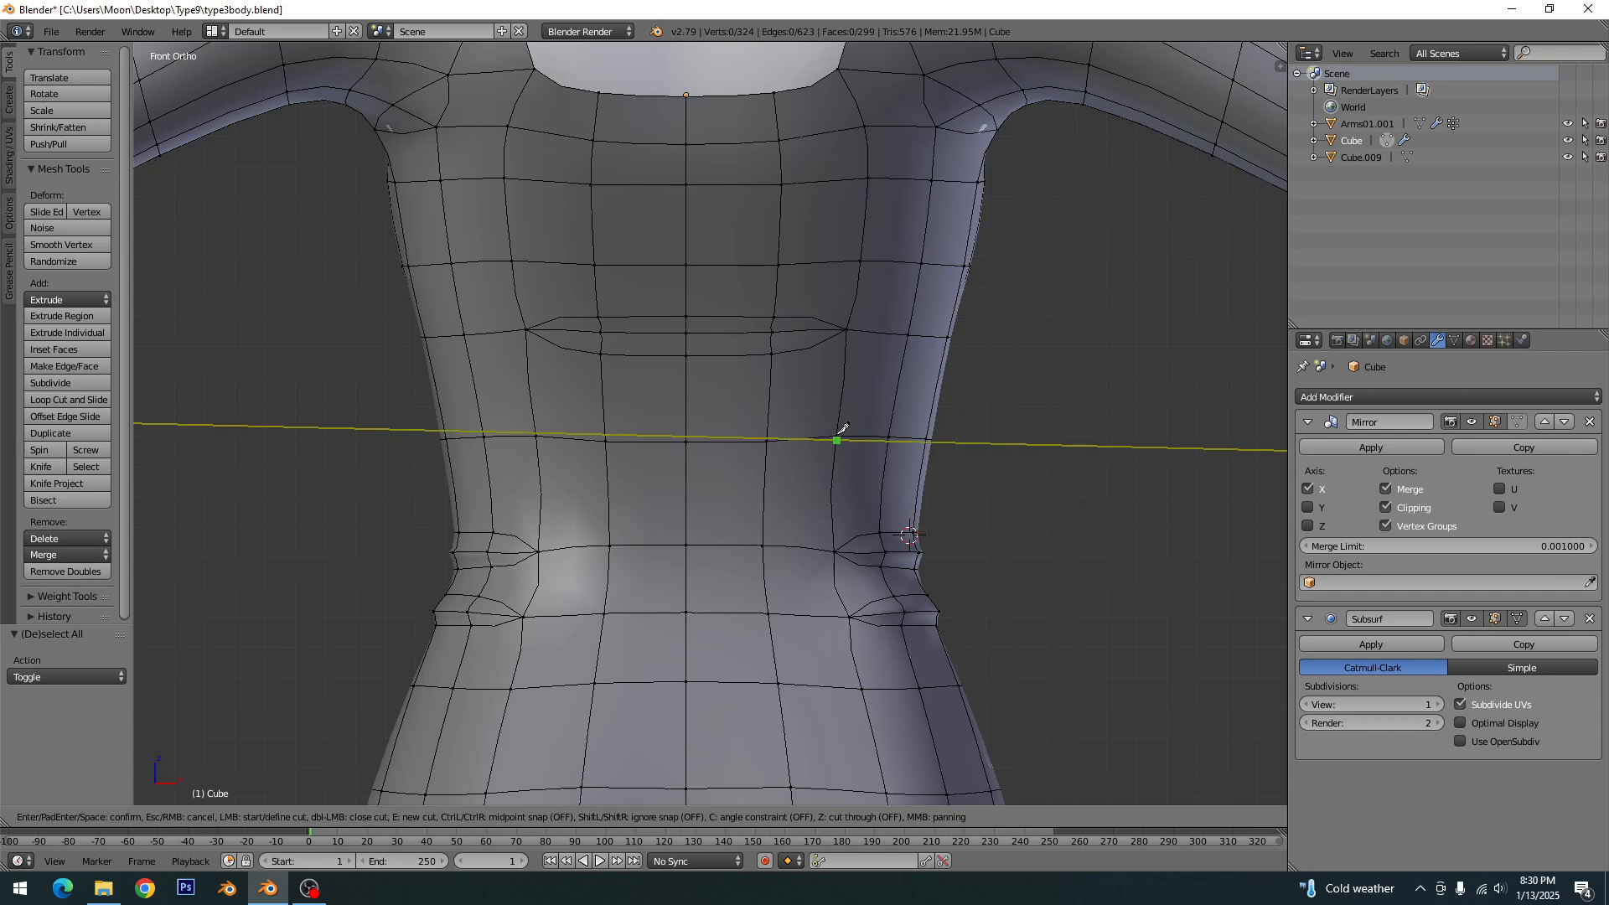
key("Escape")
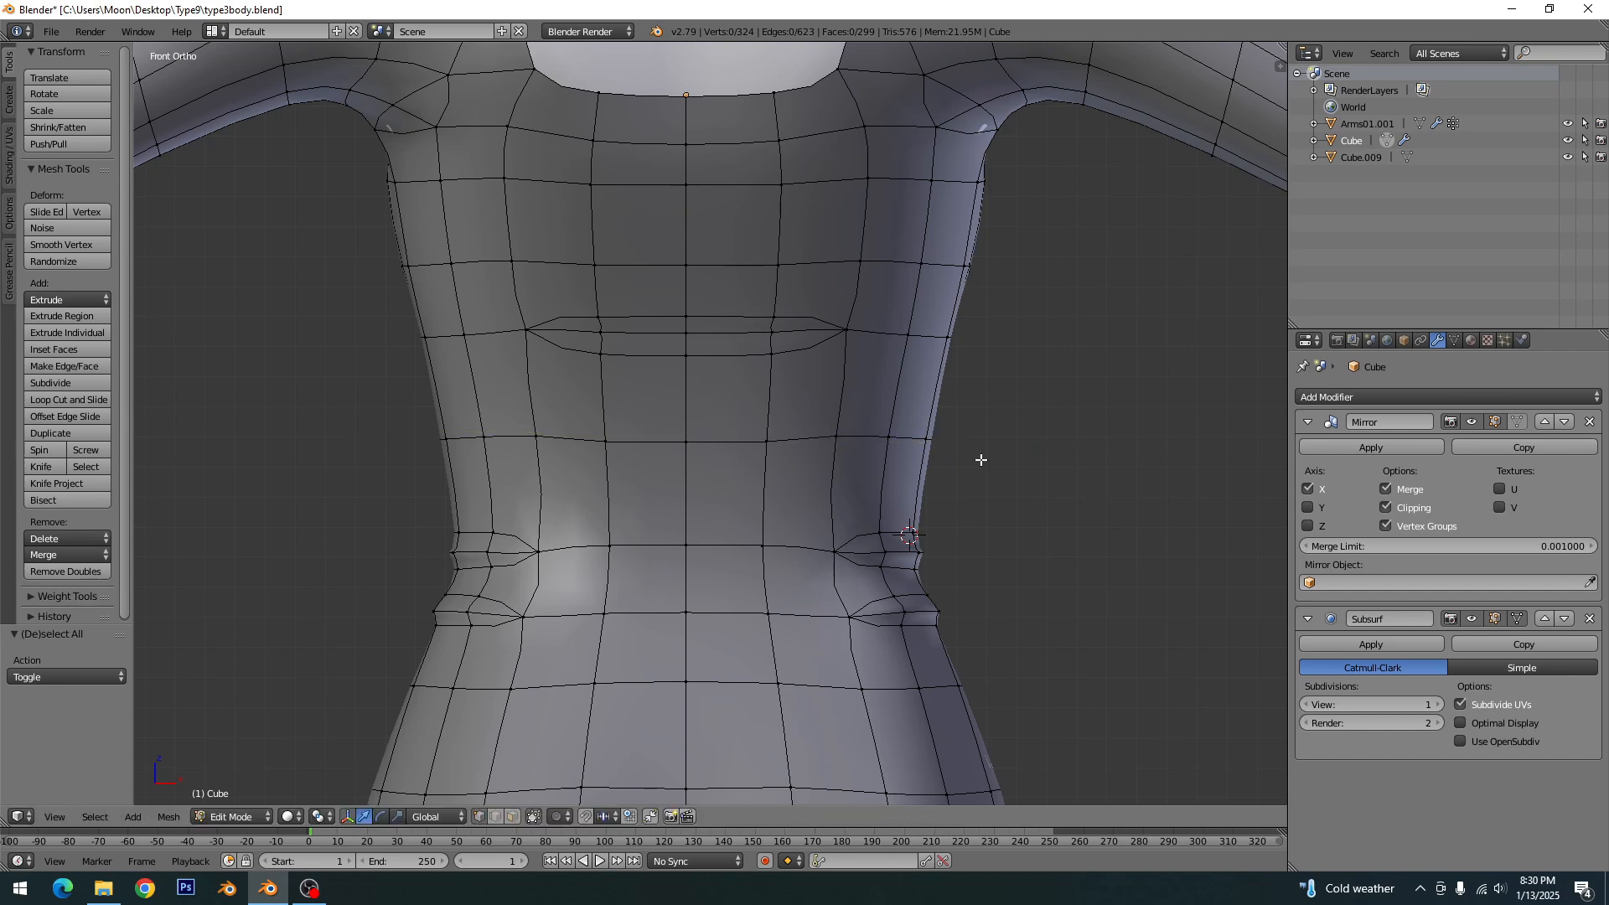
- Hide the subdivided cage in Edit Mode and knife-cut an arc just below the lower-back horizontal edge, from two edge columns out to the centre line
left_click(1521, 619)
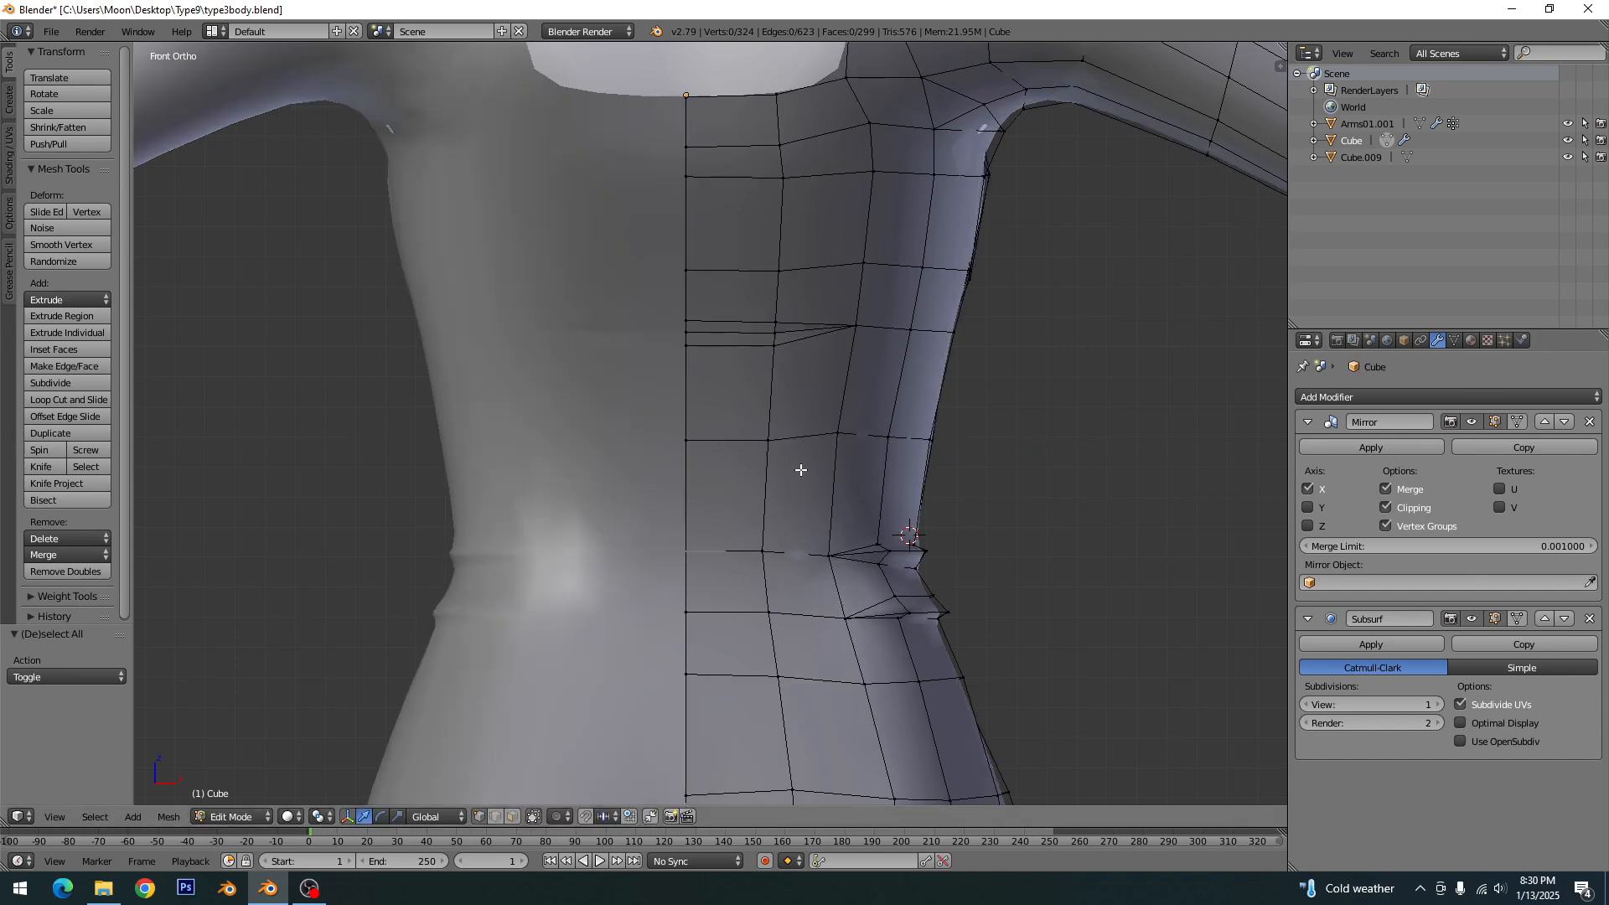
key("k")
left_click(838, 433)
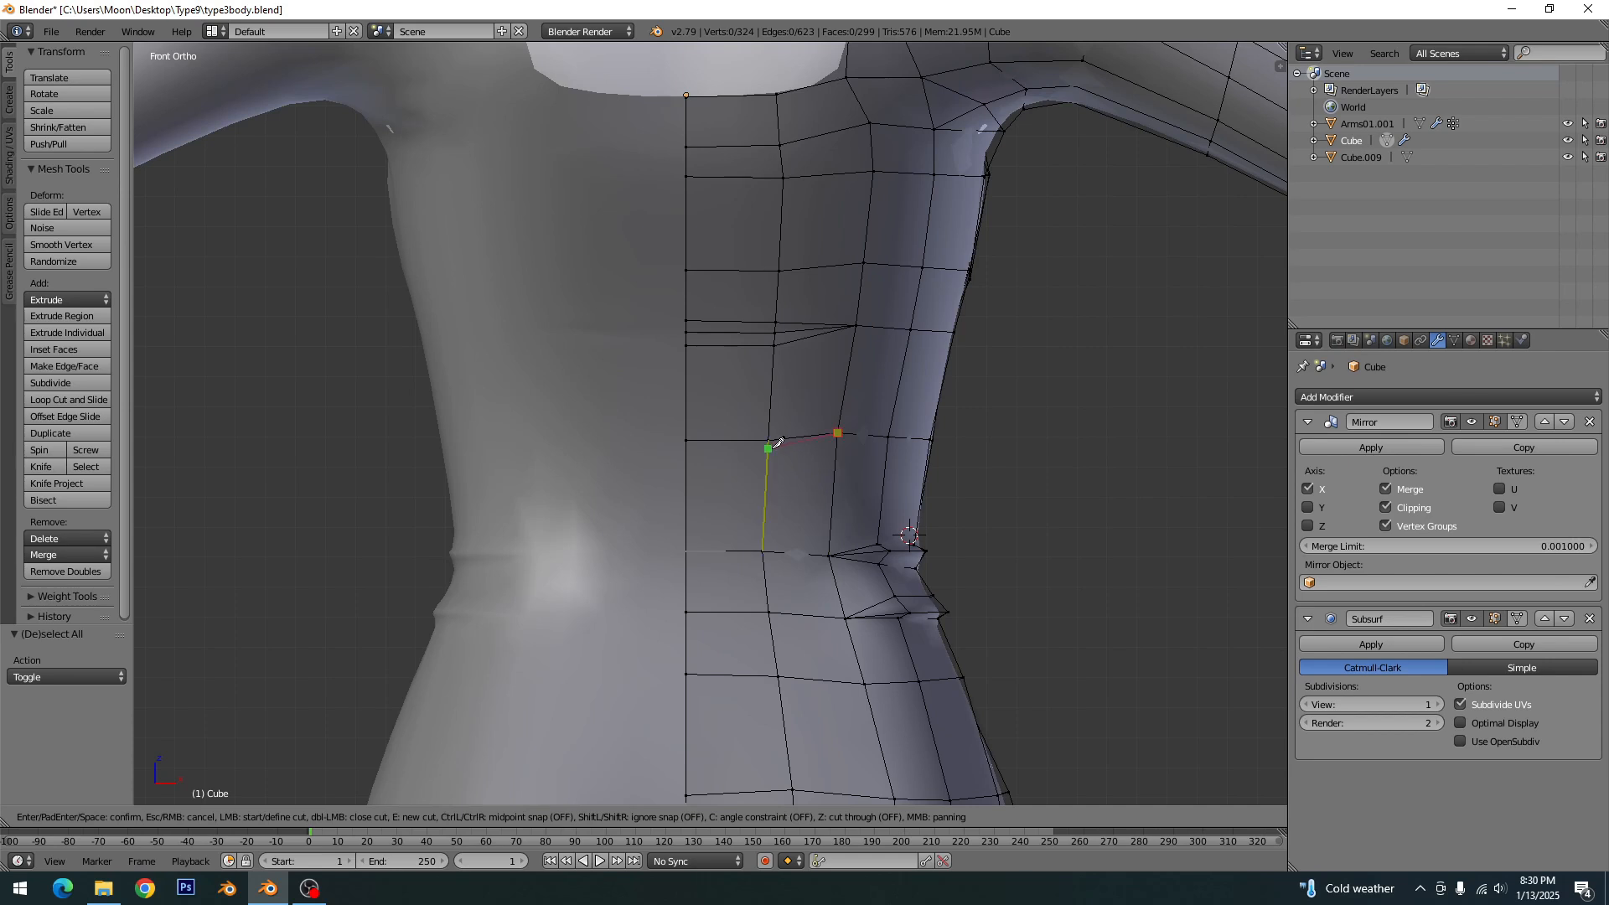
left_click(769, 449)
left_click(687, 453)
key("Return")
- Knife-cut a matching line just above the lower-back edge from the same outer corner to the centre line, and clear the selection
key("k")
left_click(838, 433)
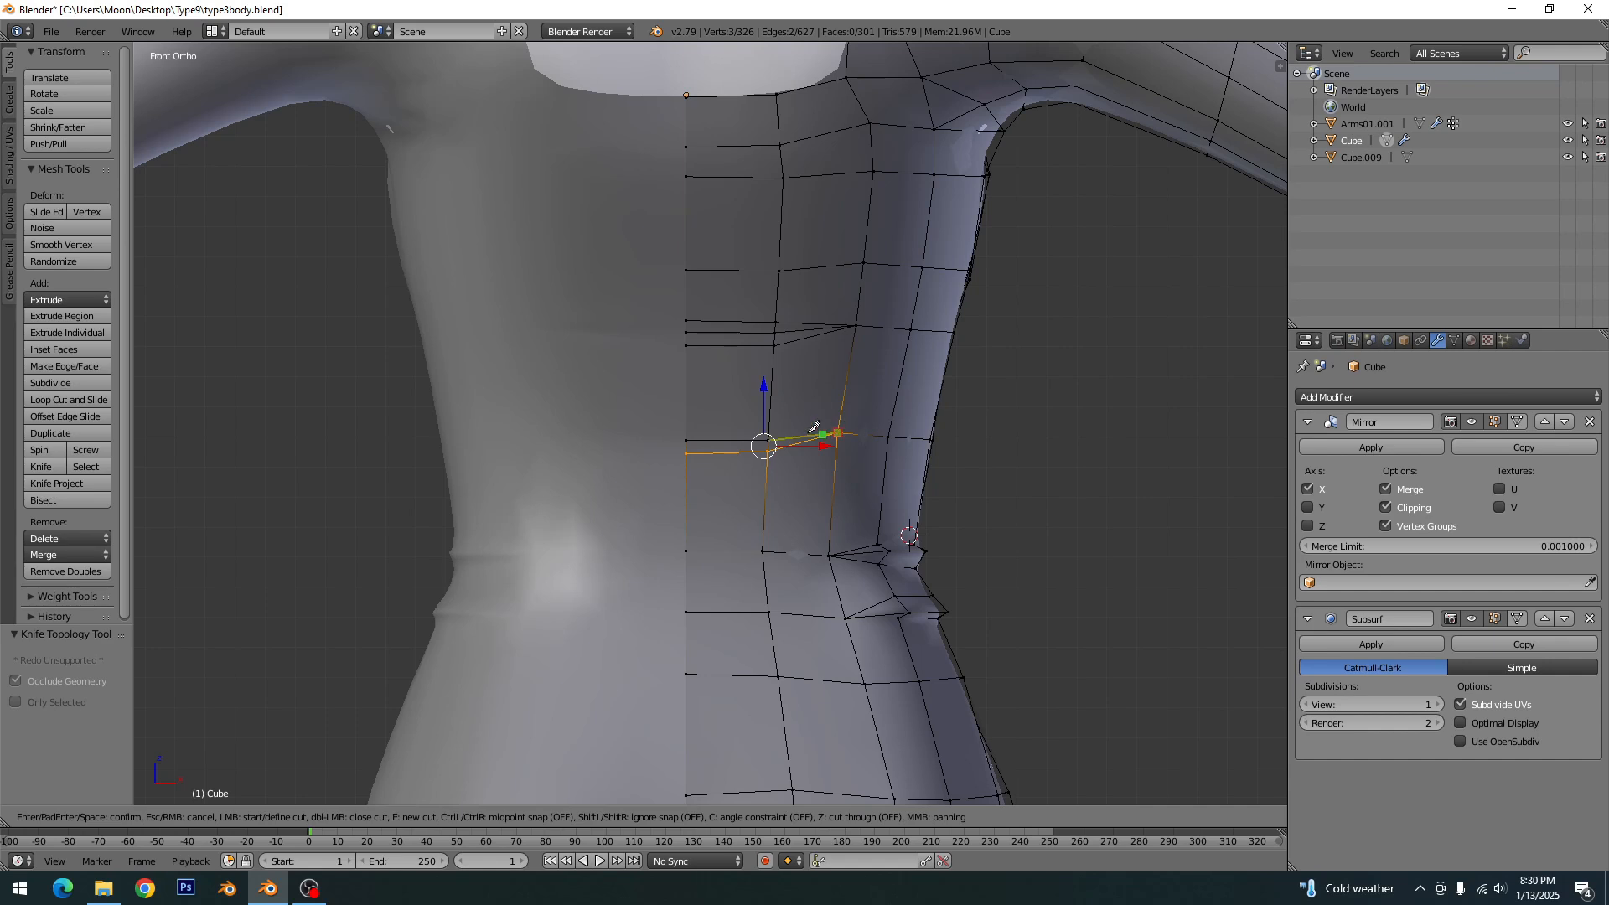
left_click(687, 428)
key("Return")
key("a")
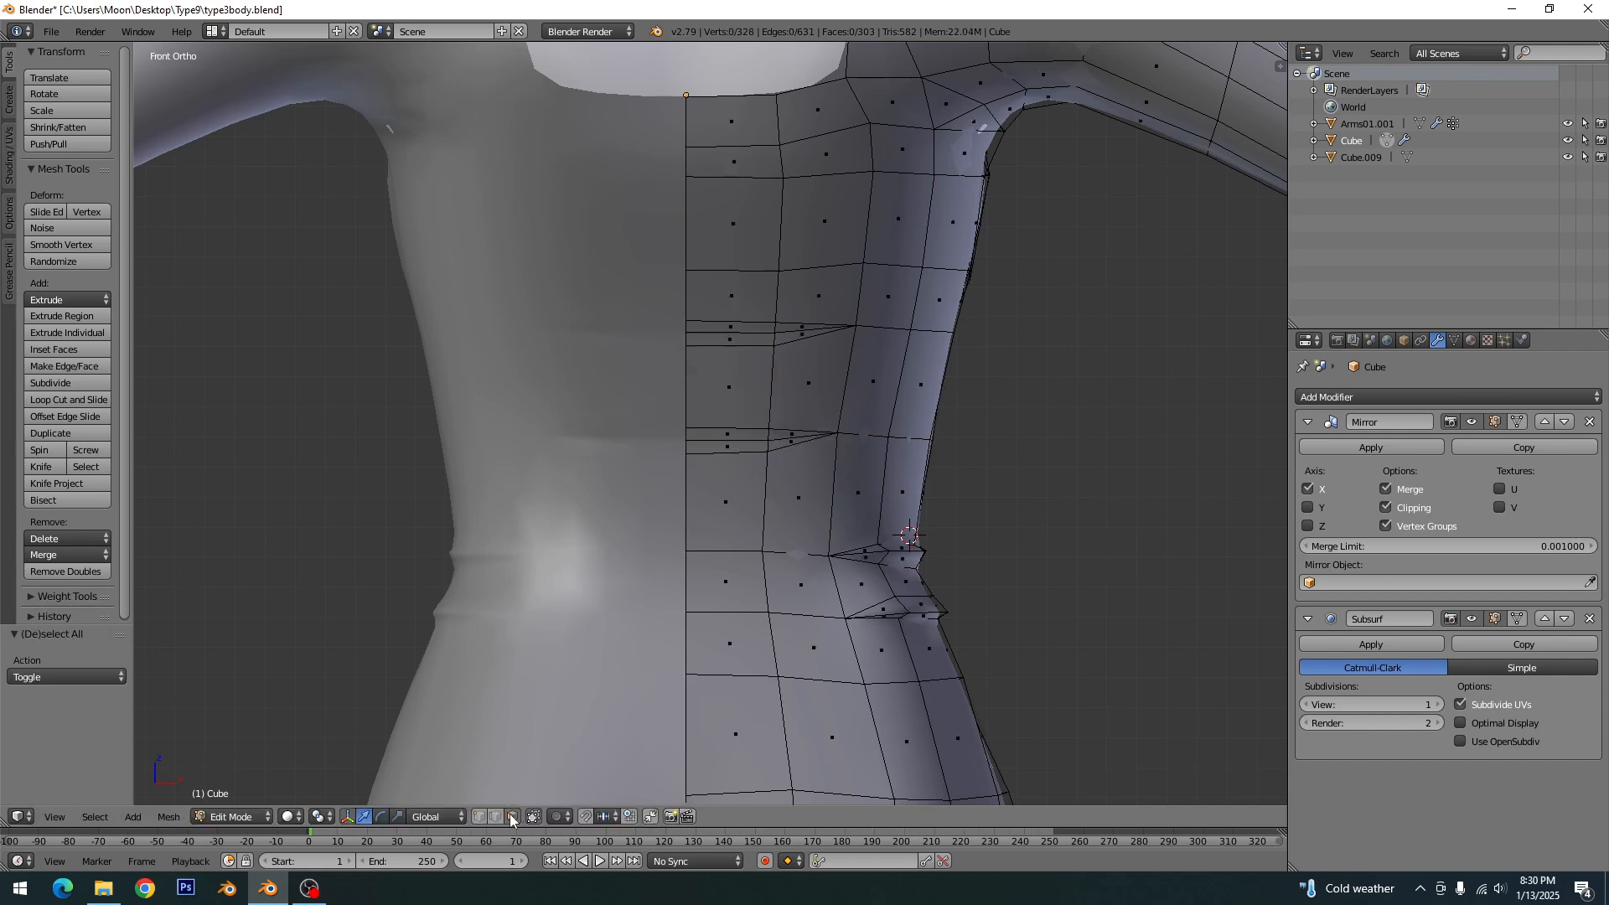
- Delete the eight faces inside the two knife-cut back outlines to open two horizontal slits, with the subdivided cage shown again
right_click(753, 433)
right_click(756, 451, "shift")
right_click(779, 447, "shift")
right_click(778, 429, "shift")
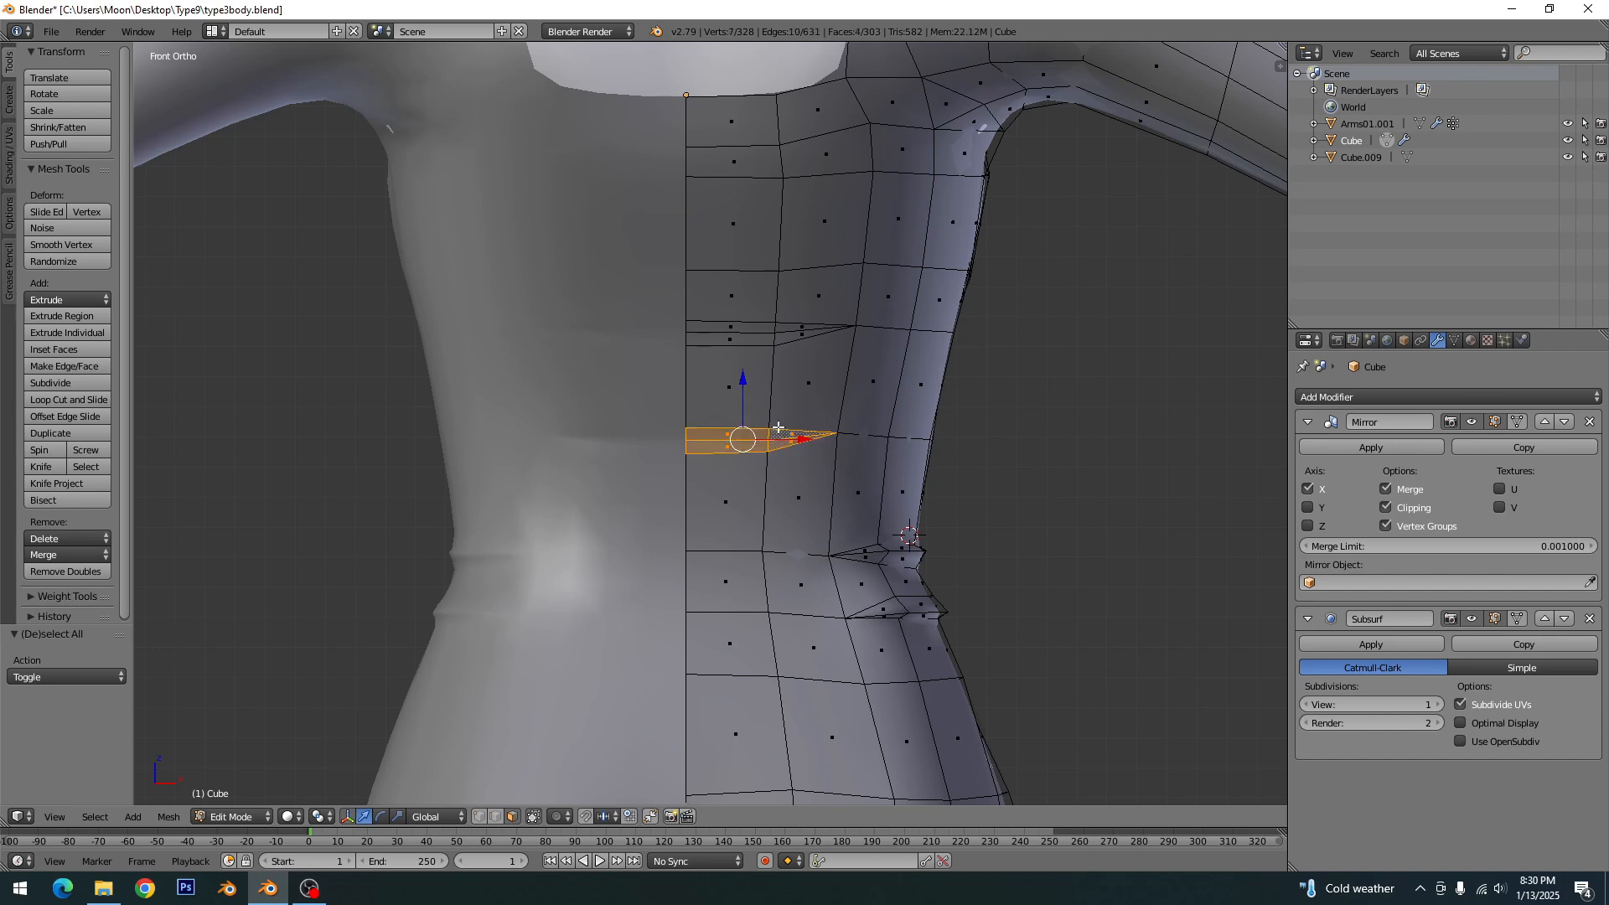
right_click(750, 339, "shift")
right_click(736, 328, "shift")
right_click(792, 328, "shift")
right_click(807, 339, "shift")
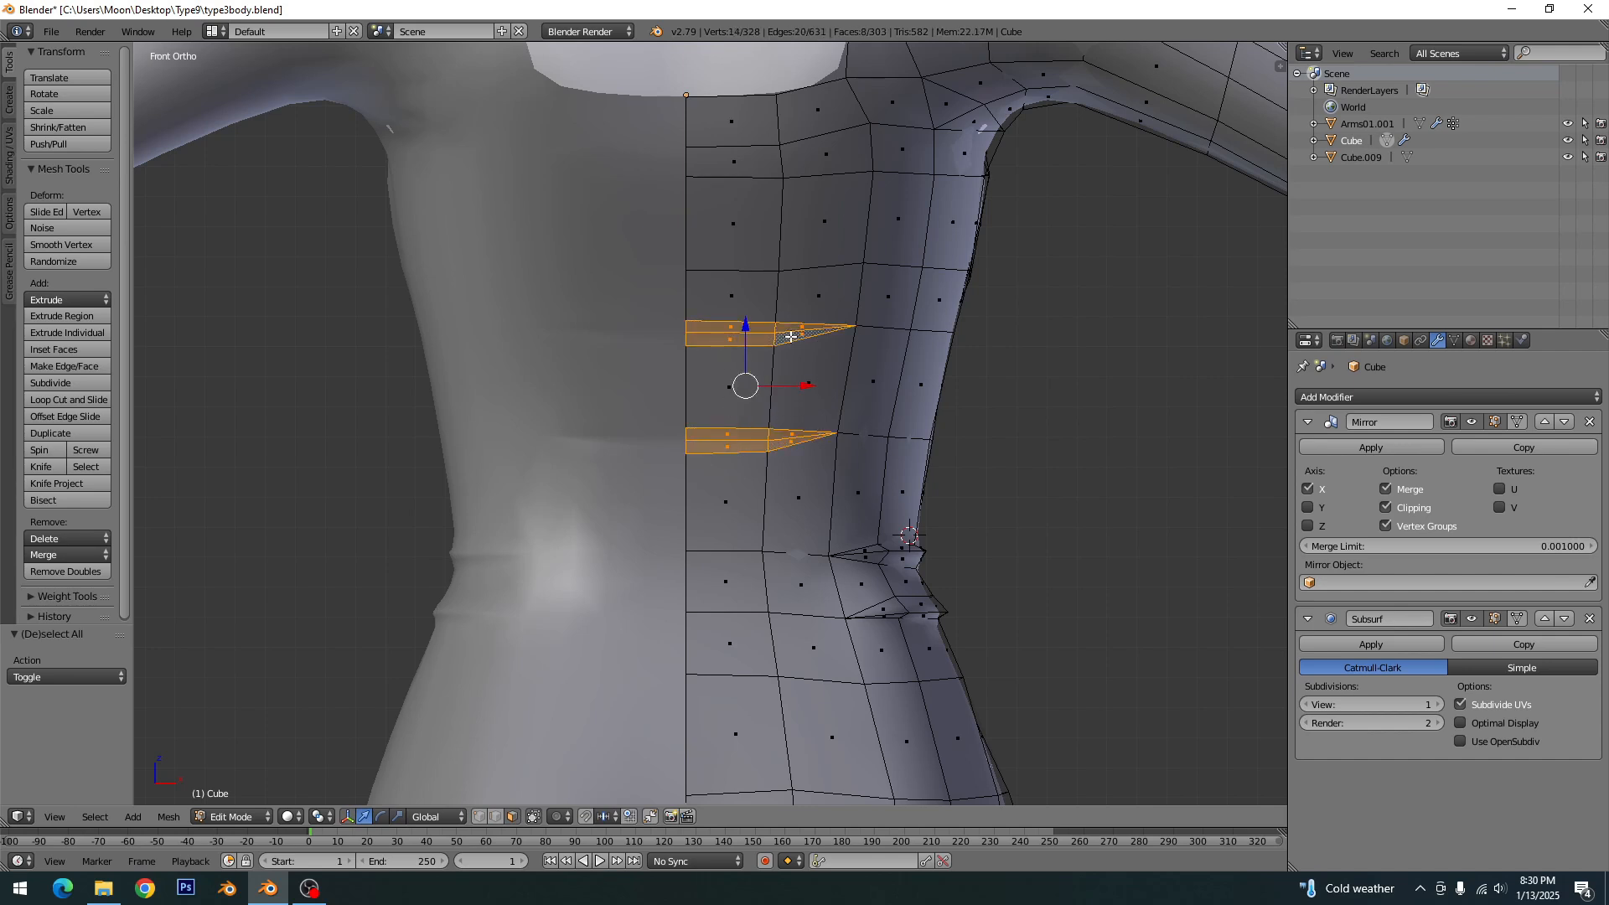
left_click(1517, 618)
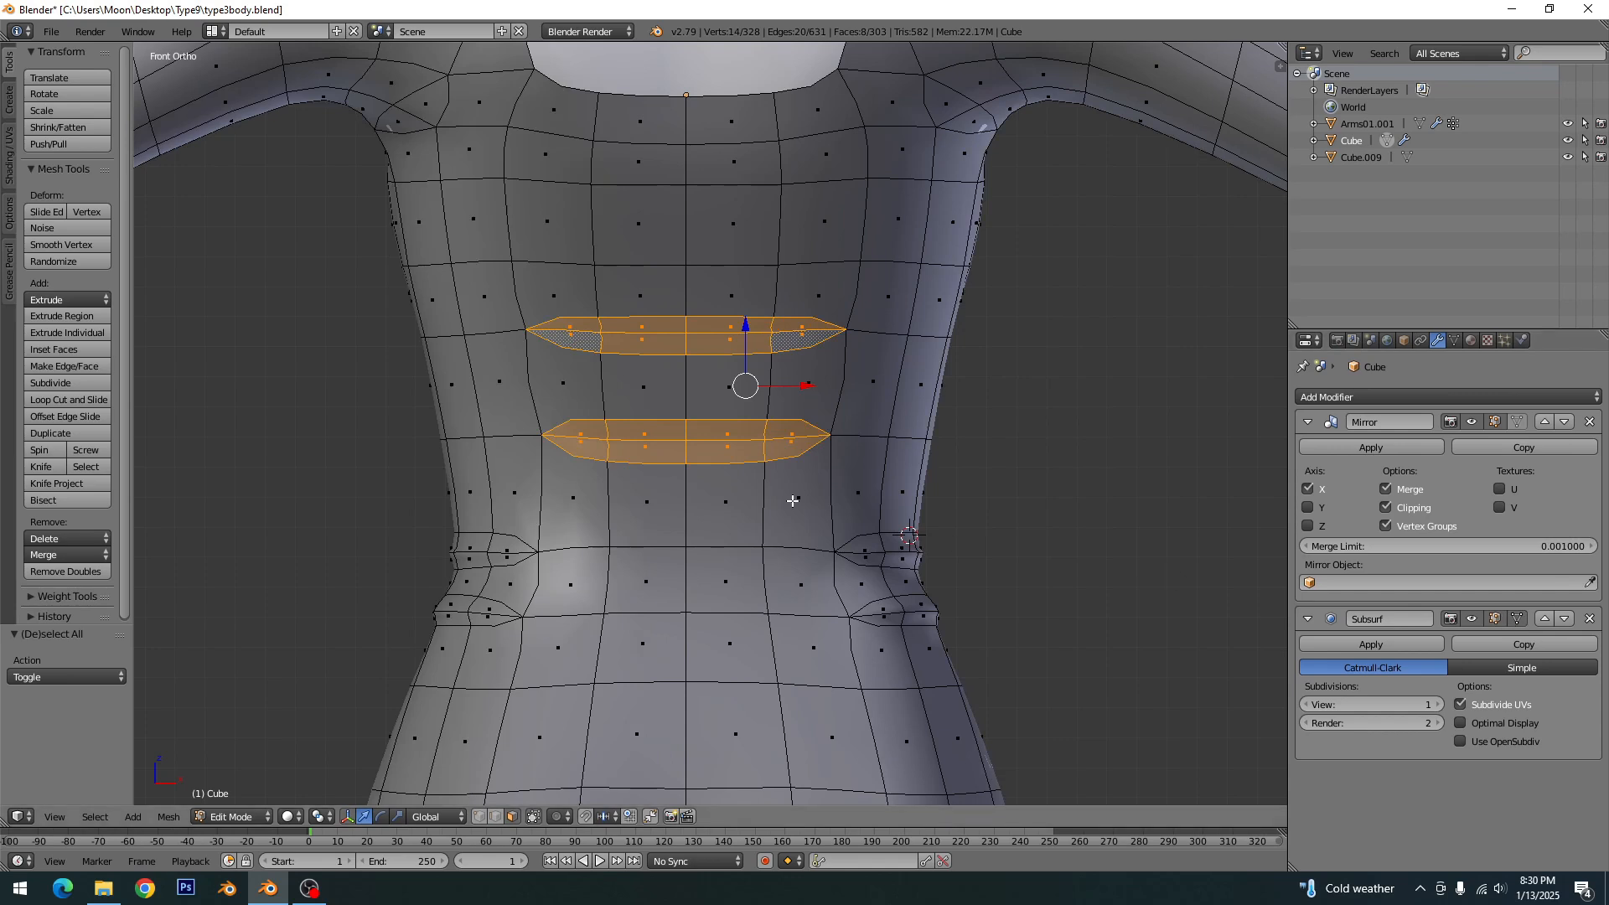
key("x")
left_click(708, 476)
- Return to Object Mode, save over type3body.blend, and check the two back slits
key("Tab")
scroll(707, 470, "down", 5)
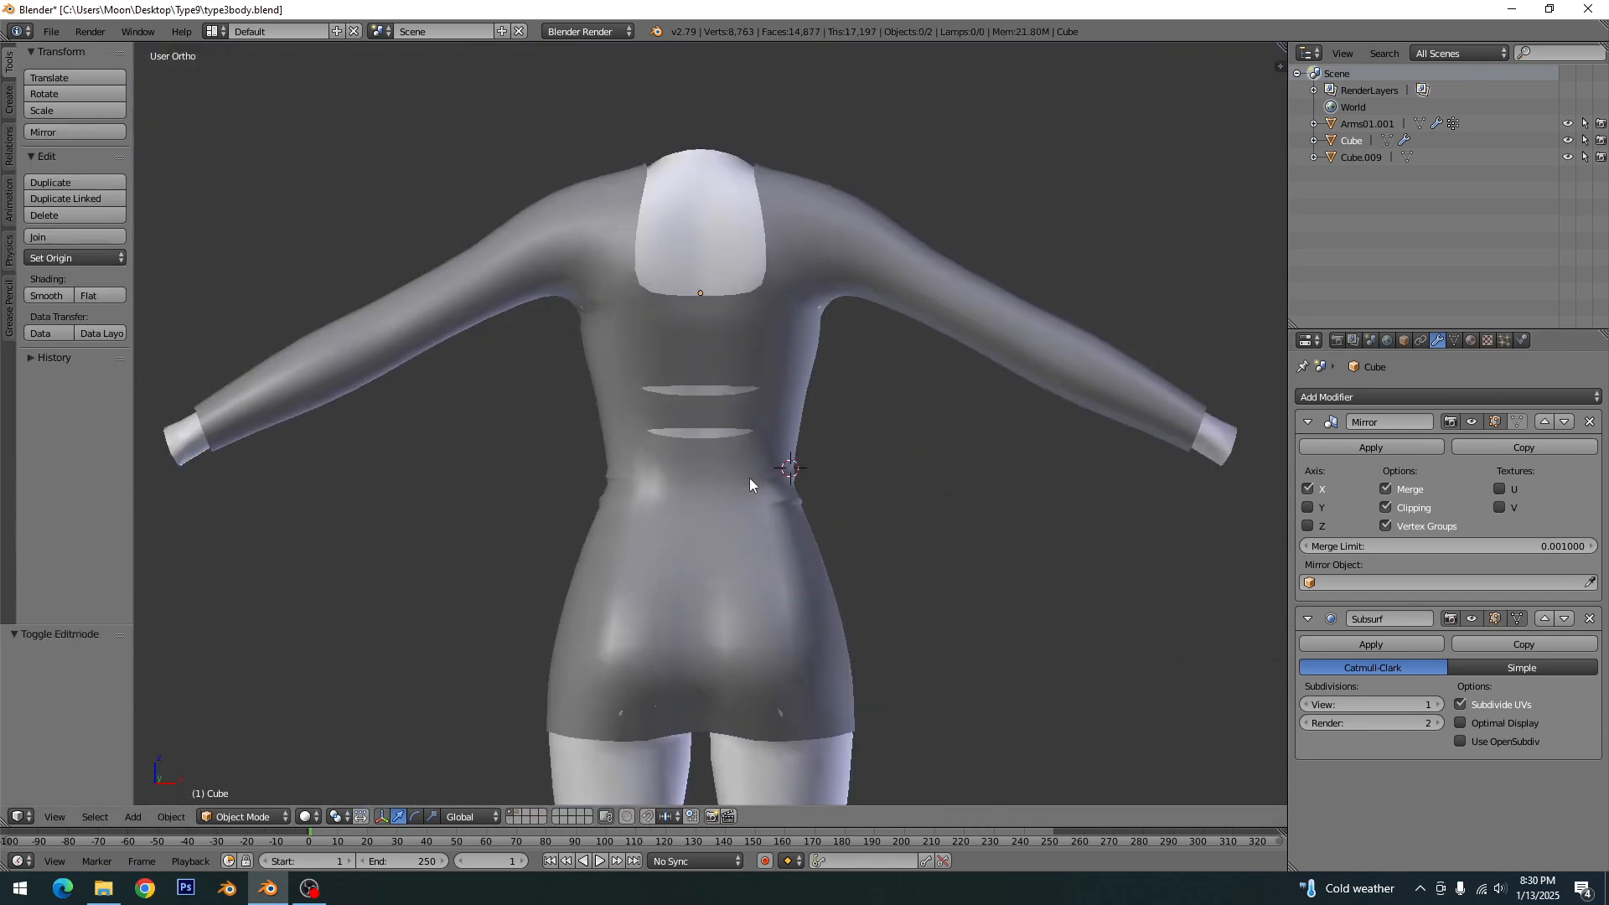
middle_click_drag(749, 478, 751, 515)
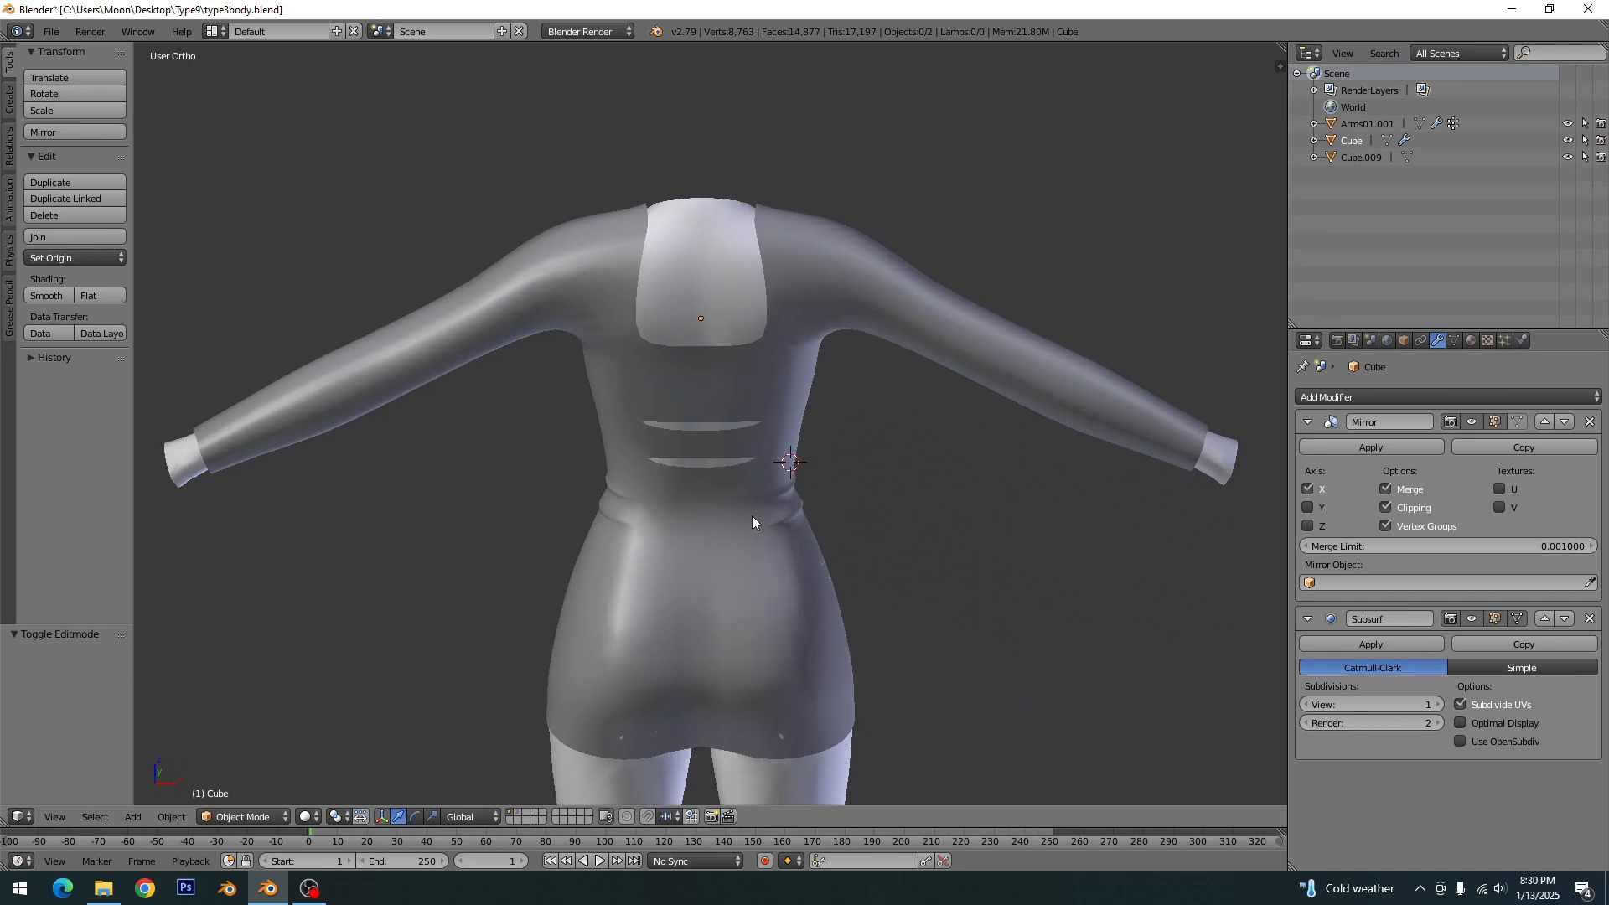
key("ctrl+s")
left_click(748, 609)
scroll(762, 545, "down", 3)
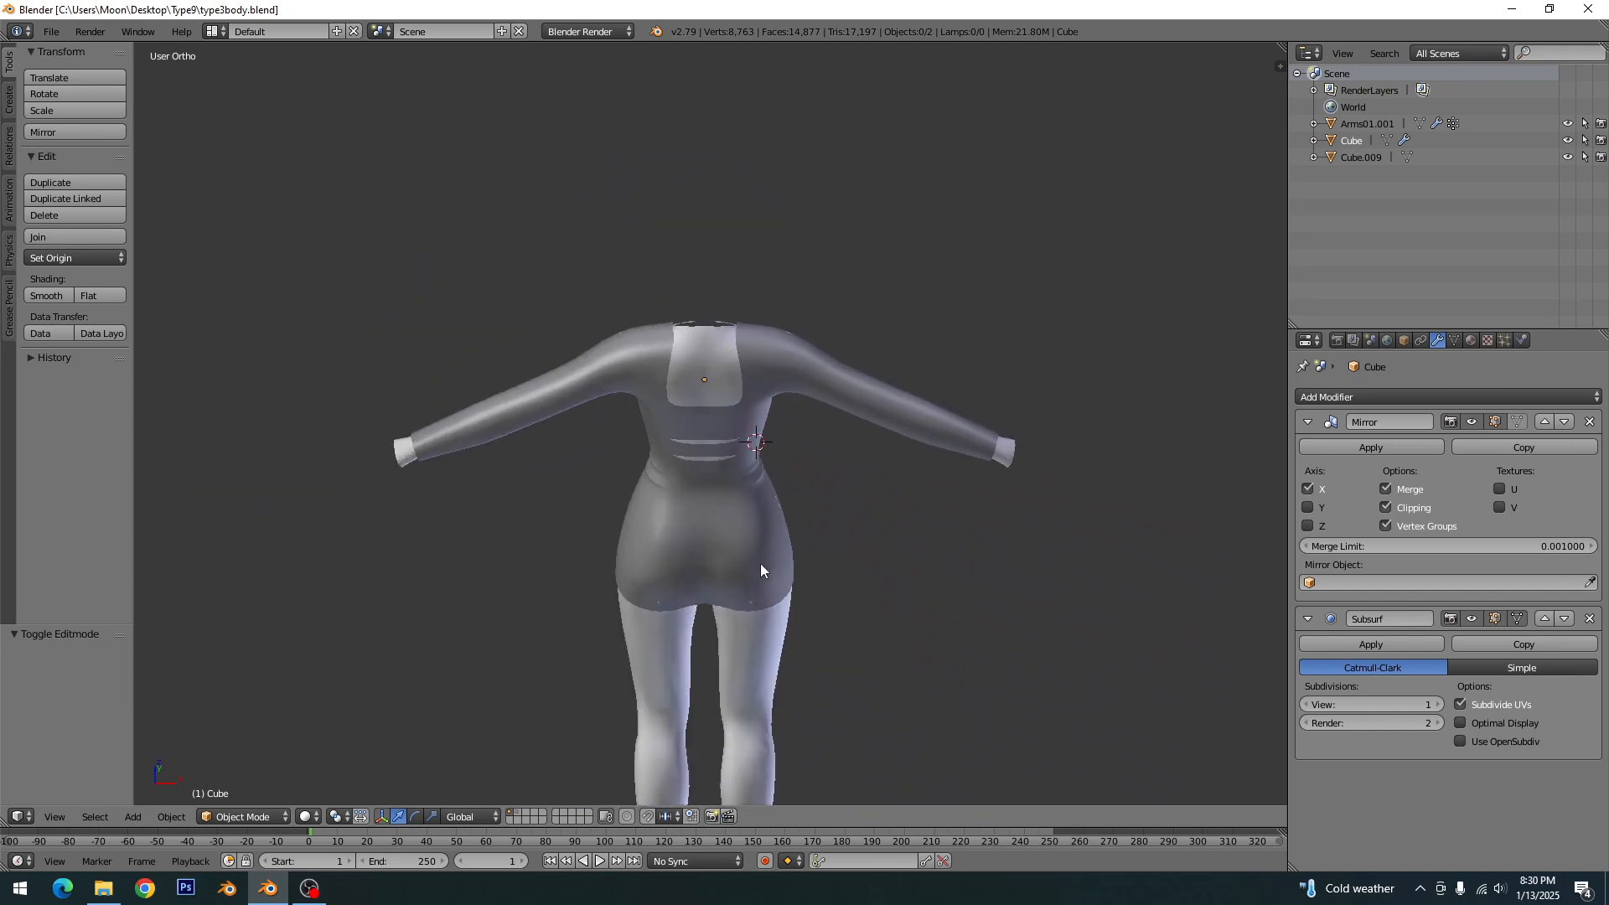
key("KP_1")
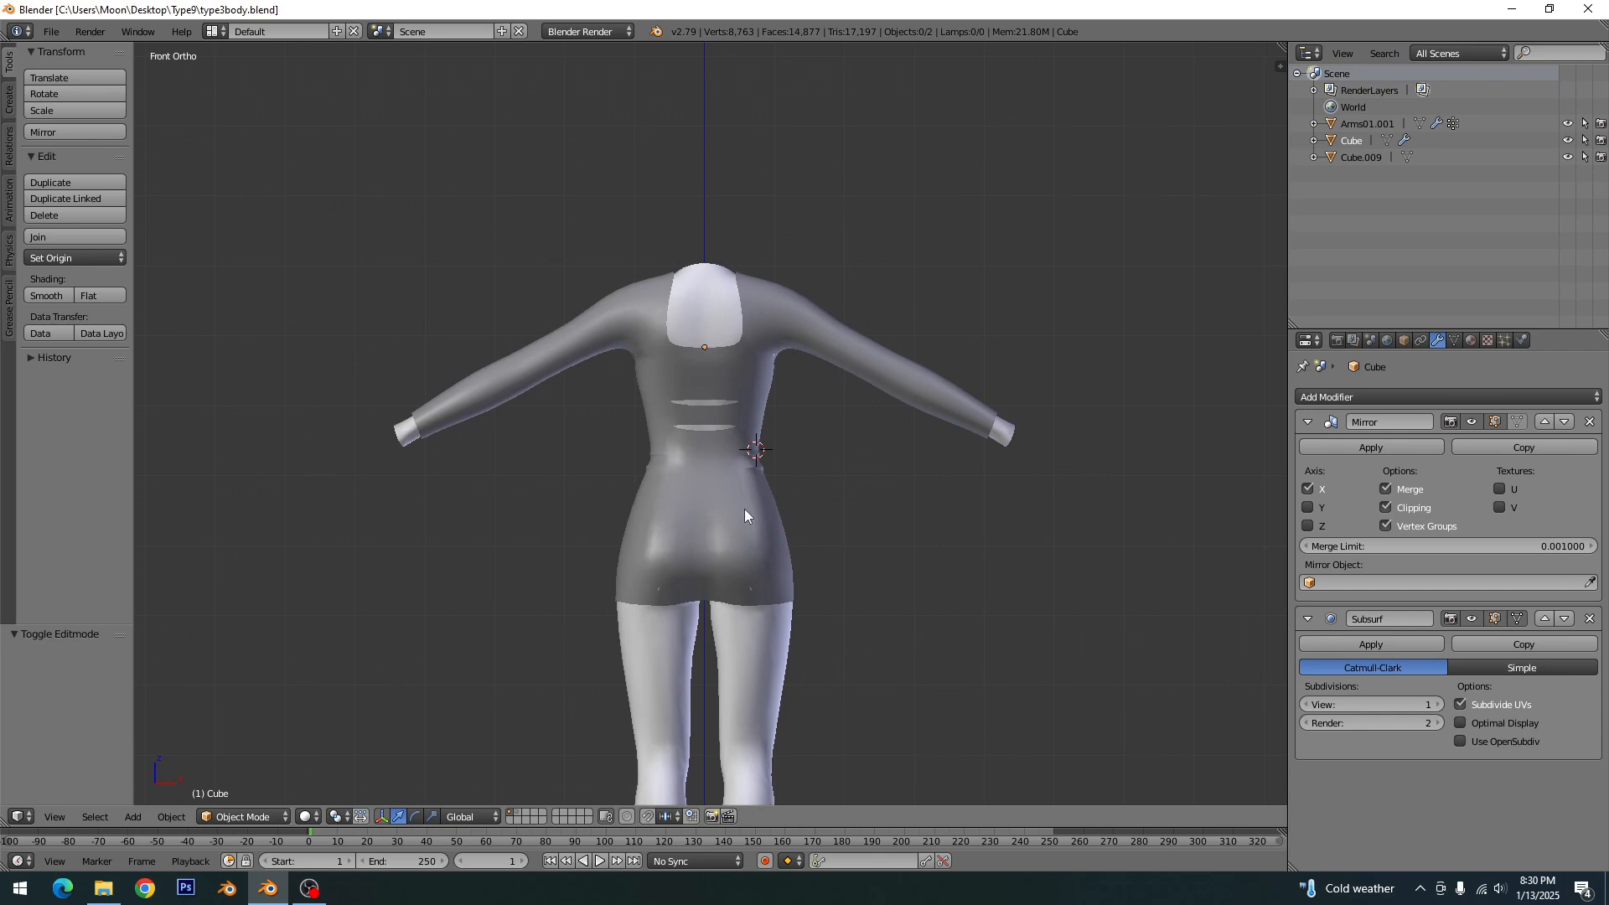
scroll(750, 484, "up", 4)
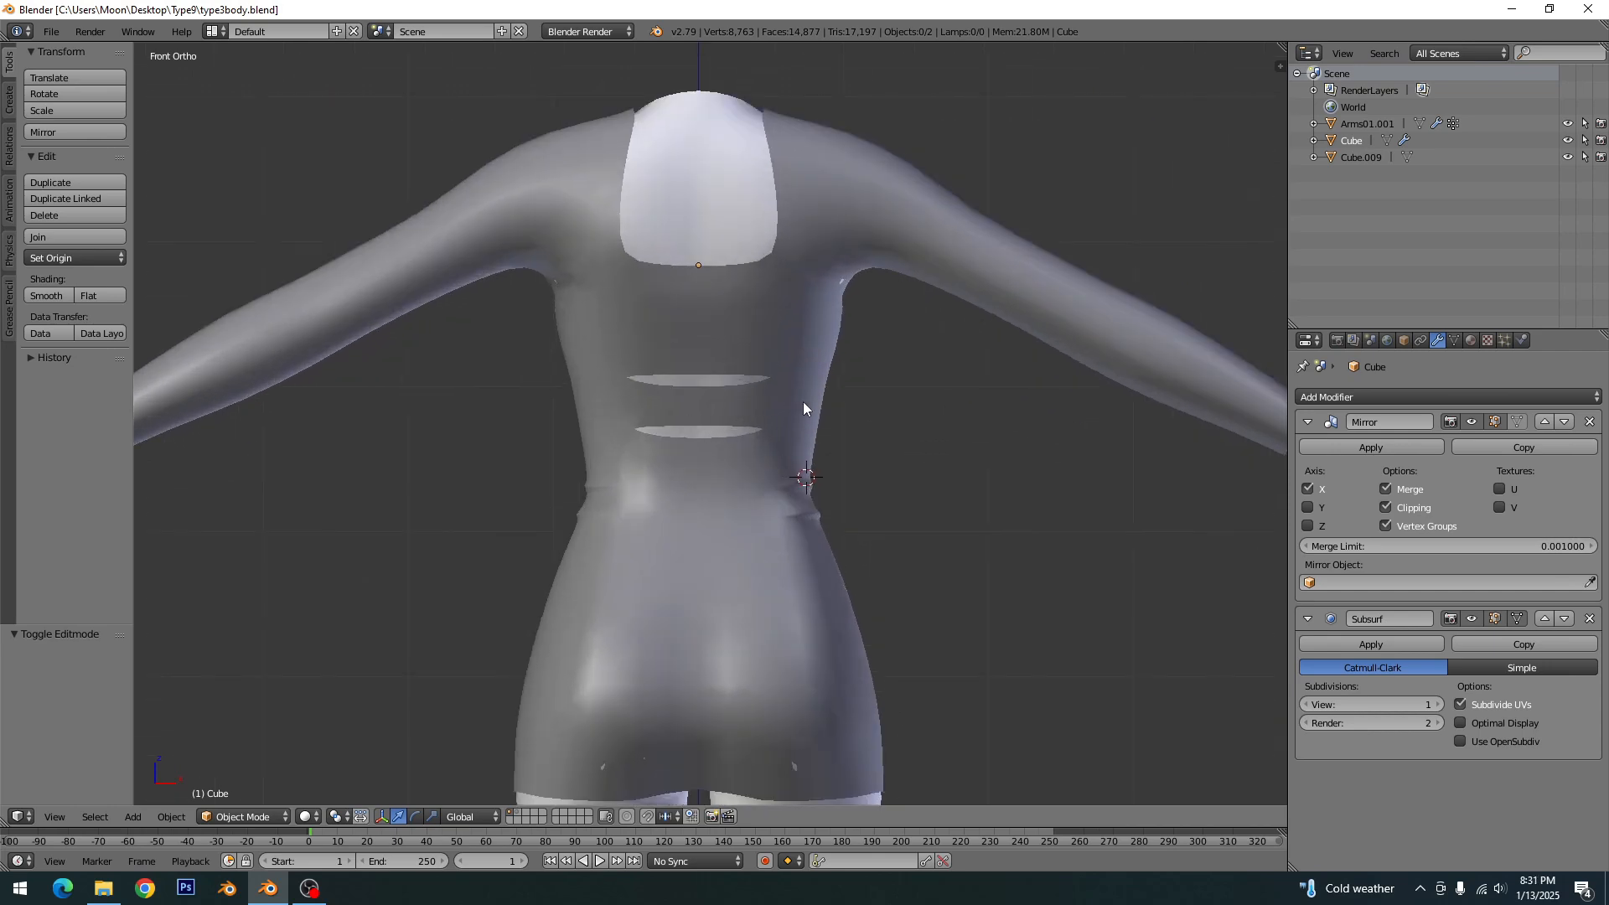
- Move the vertex midway down the neckline side about 0.13 along the global Y axis, and return to Object Mode
middle_click_drag(801, 391, 646, 388)
key("Tab")
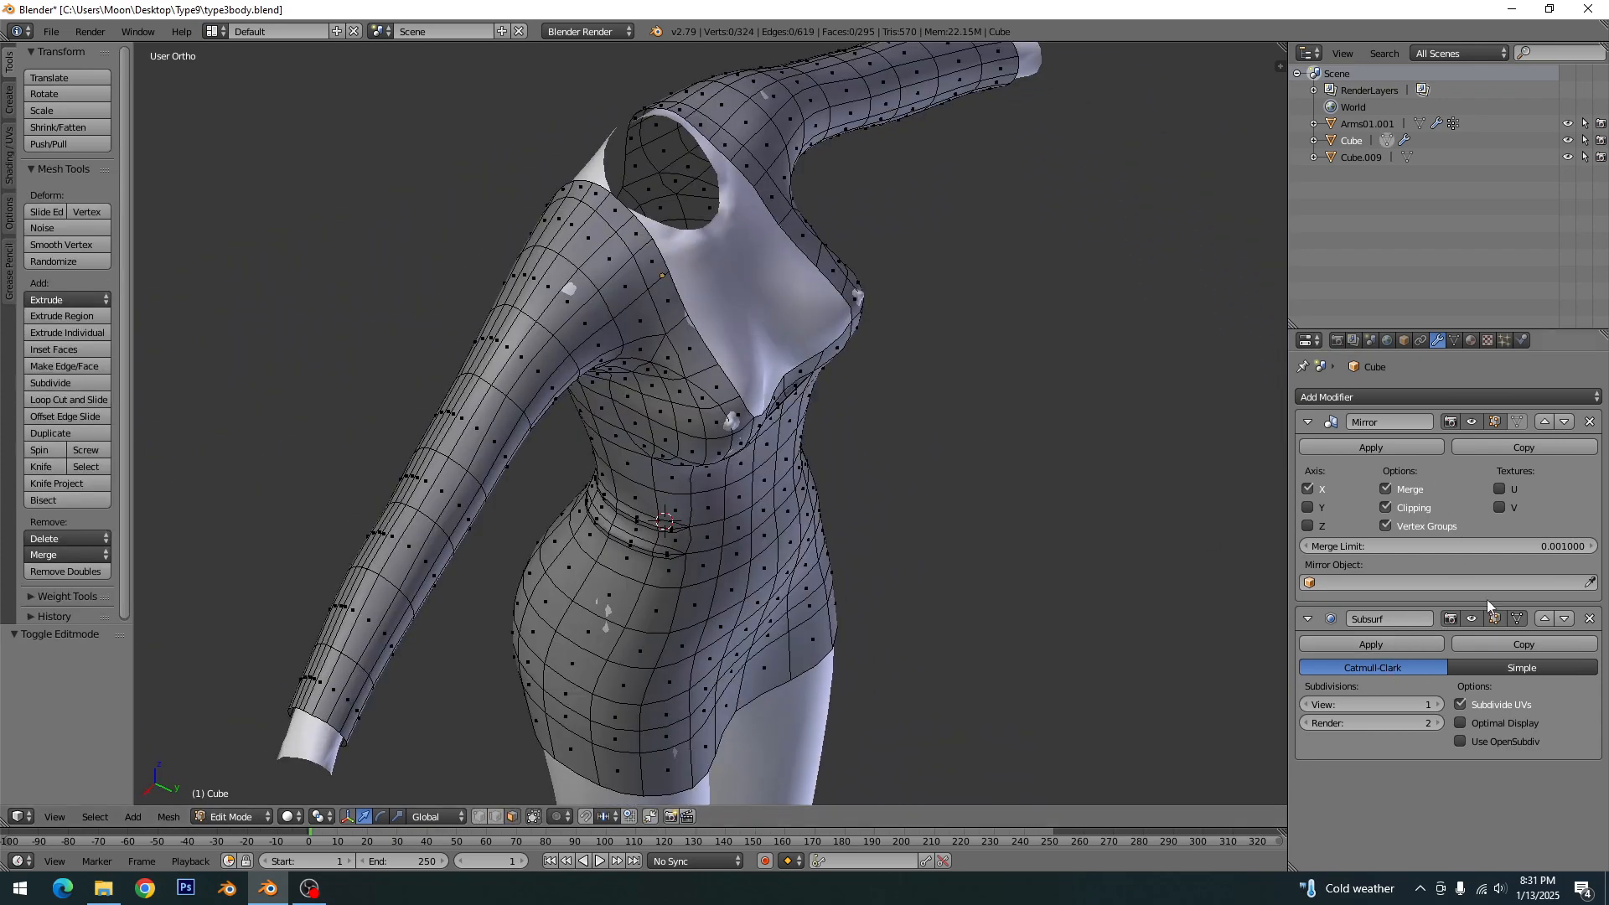
scroll(725, 386, "up", 3)
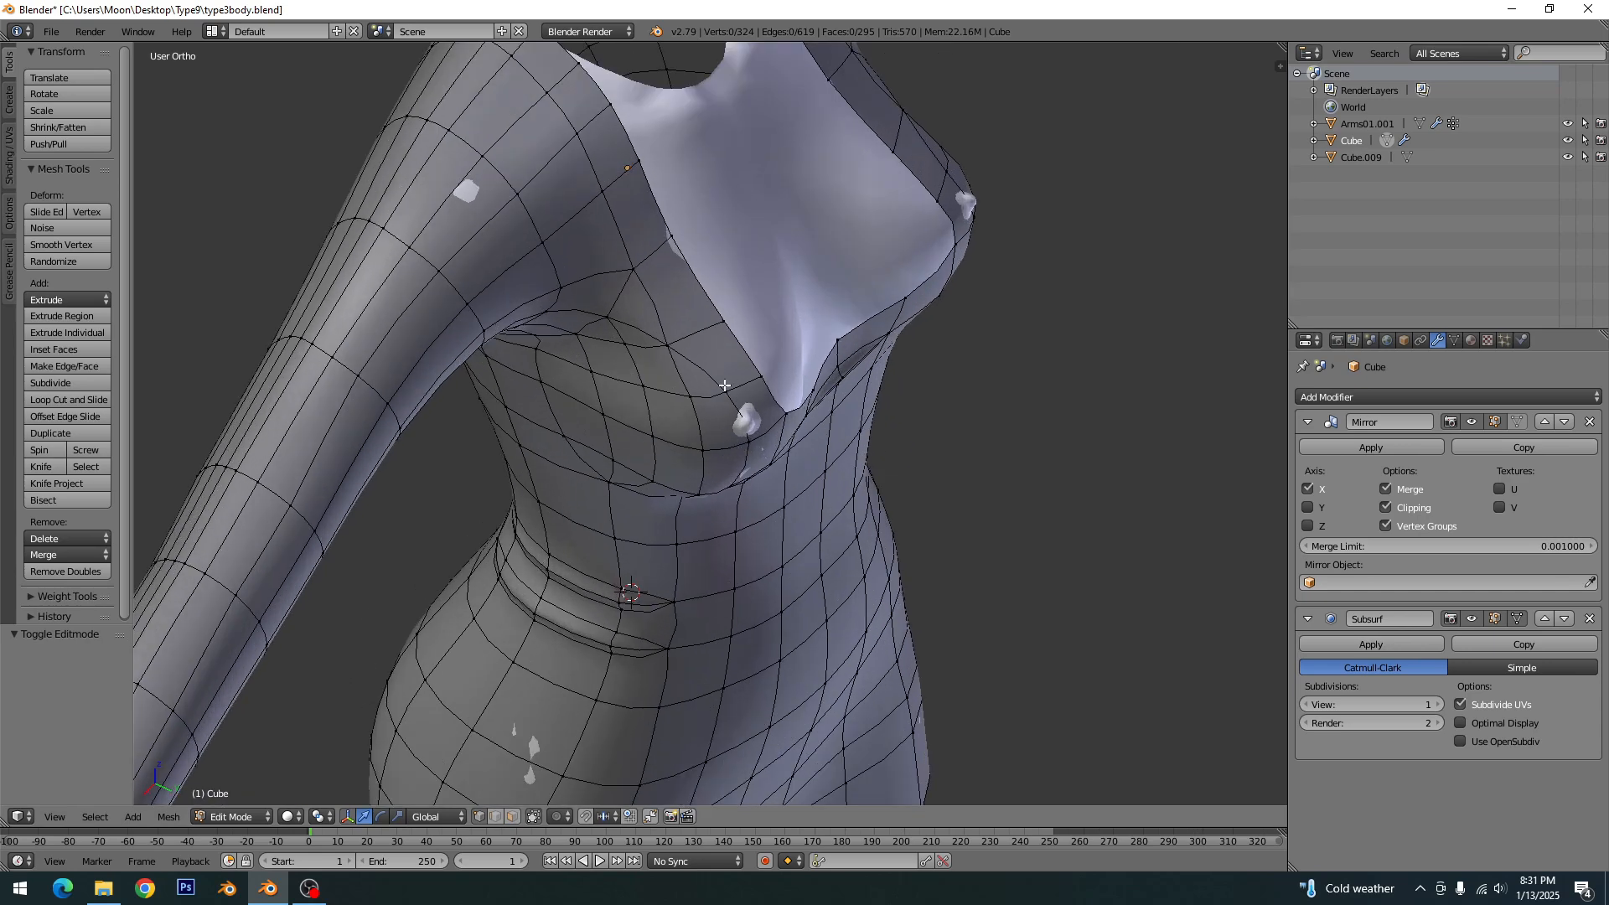
right_click(515, 462)
right_click(667, 235)
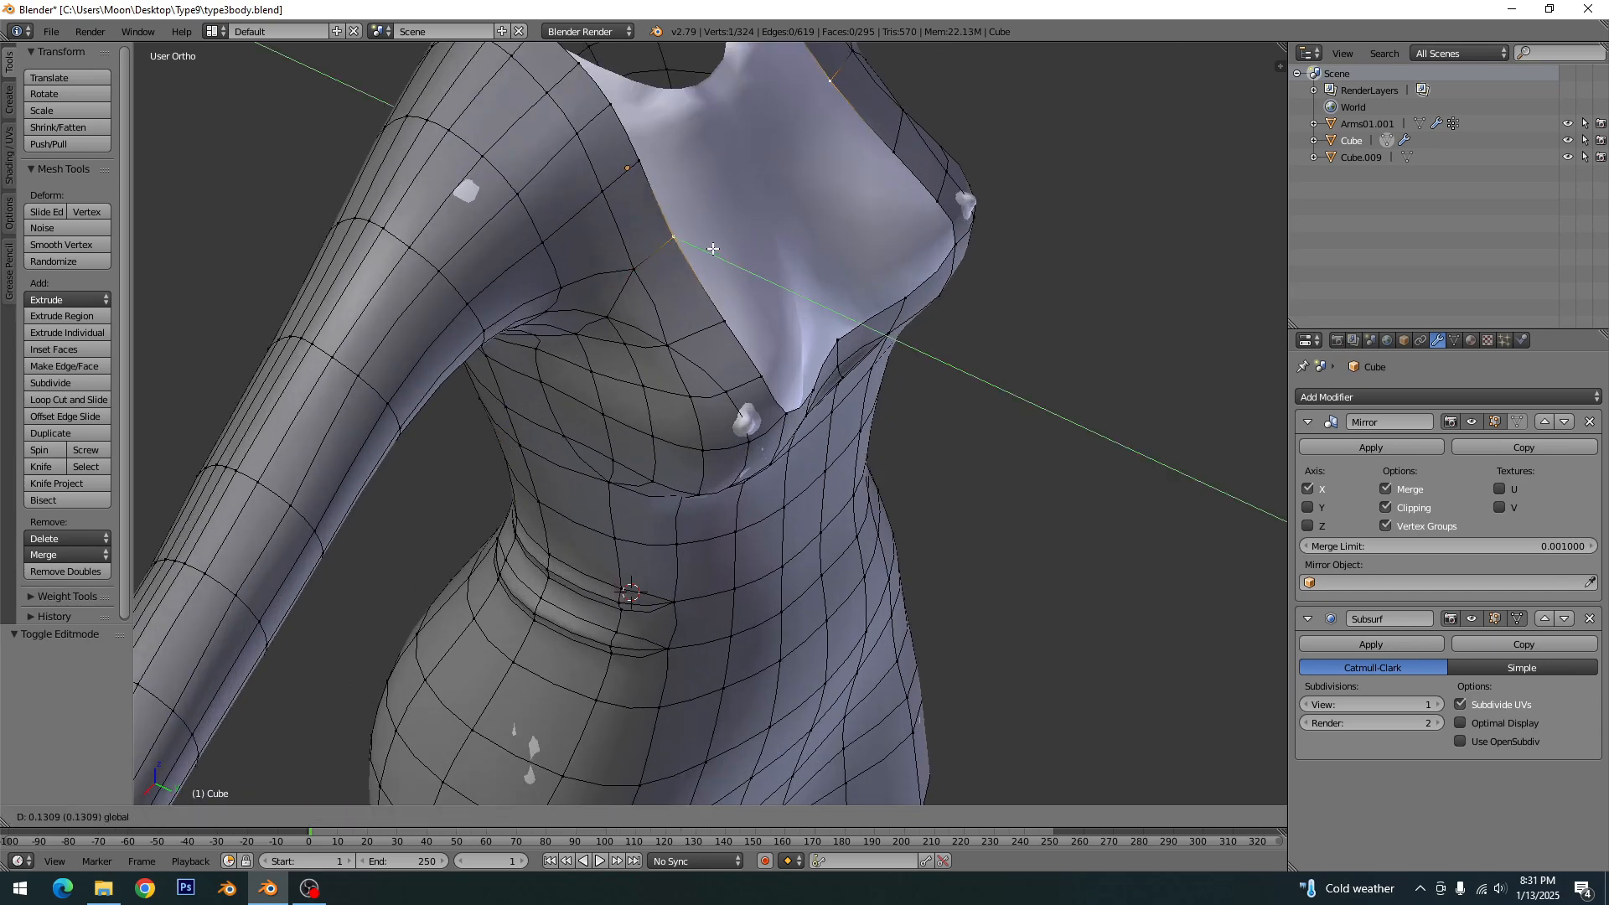
key("a")
key("Tab")
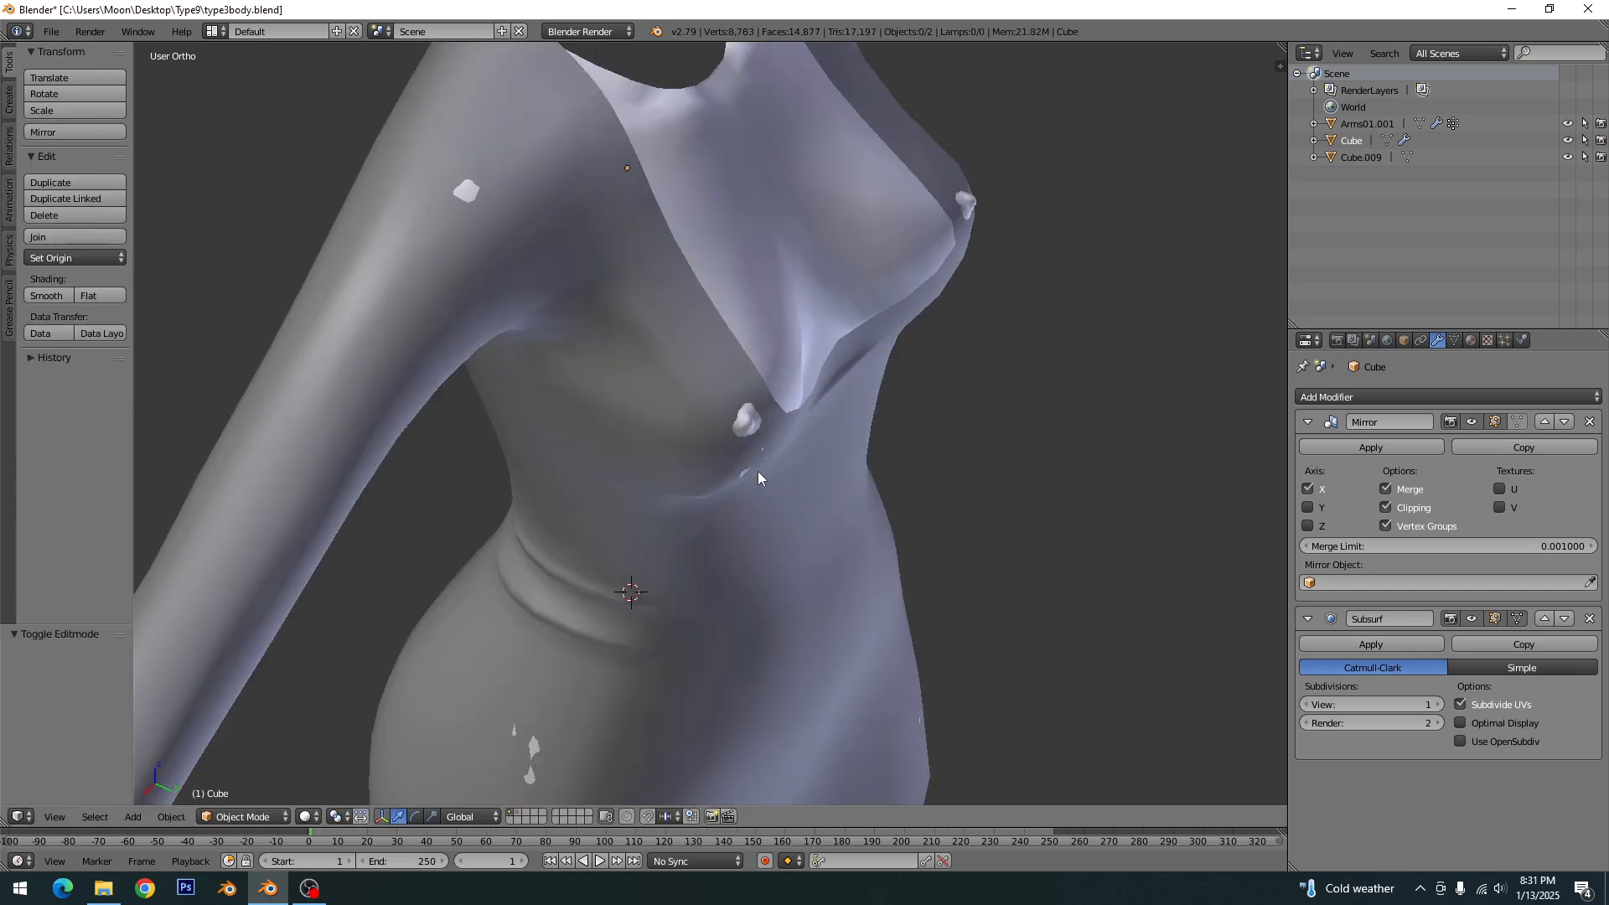
- Apply the dress's Mirror modifier and its Subsurf modifier
scroll(758, 471, "down", 5)
mouse_move(717, 435)
middle_mouse_down()
mouse_move(622, 335)
mouse_move(731, 437)
middle_mouse_up()
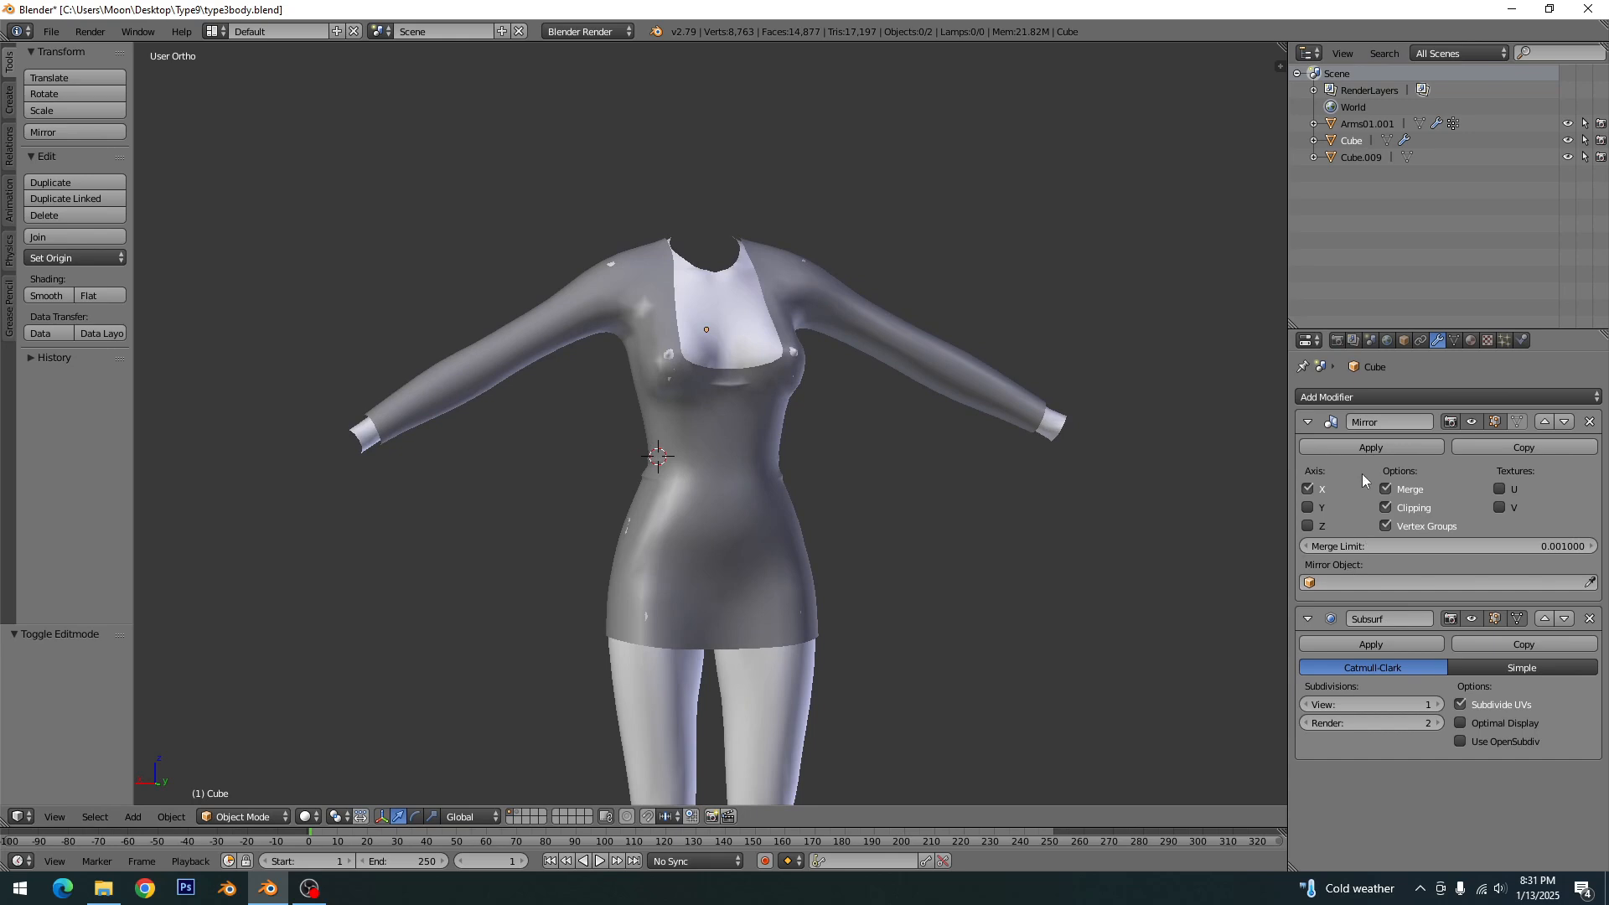
left_click(1365, 447)
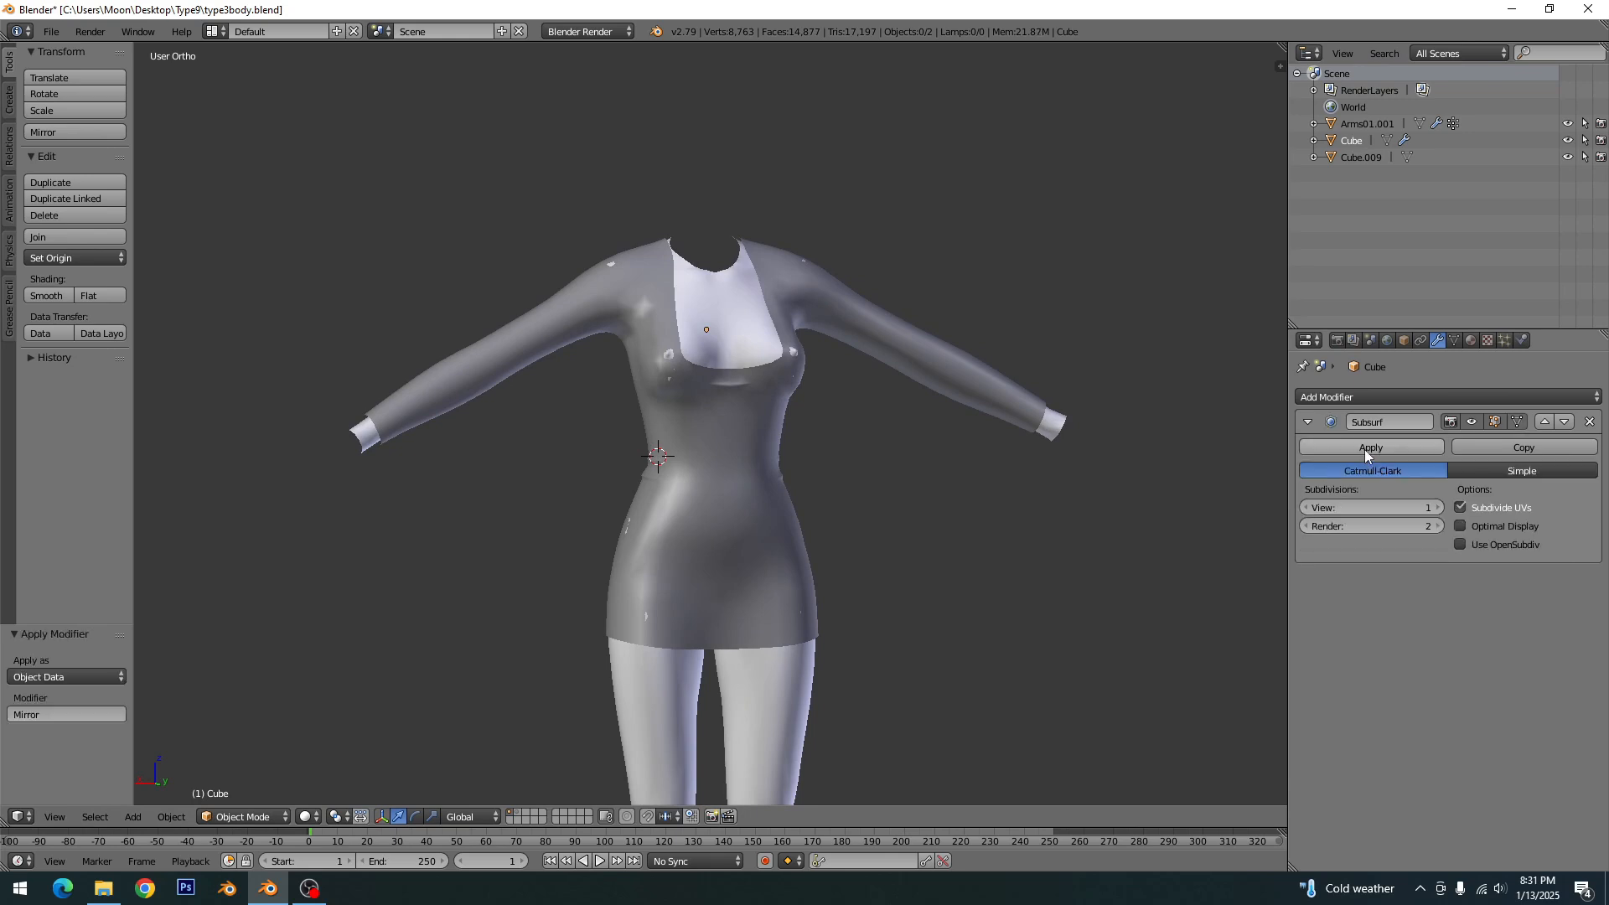
left_click(1364, 449)
- Inspect the applied dress mesh with everything selected in Edit Mode, return to Object Mode, and save over type3body.blend
key("Tab")
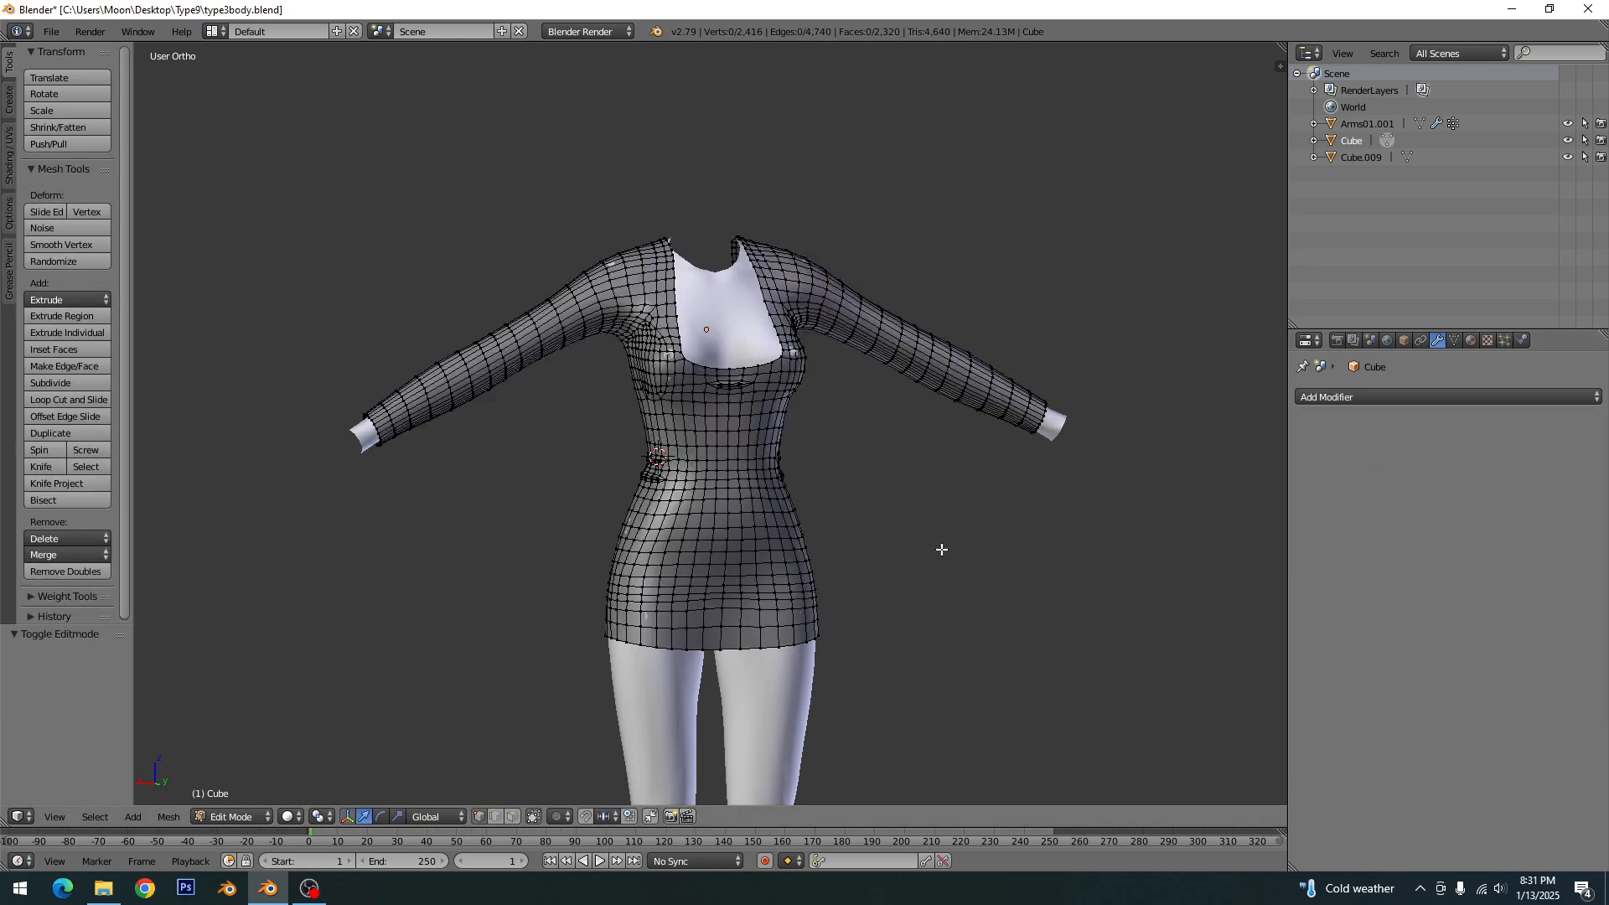
key("a")
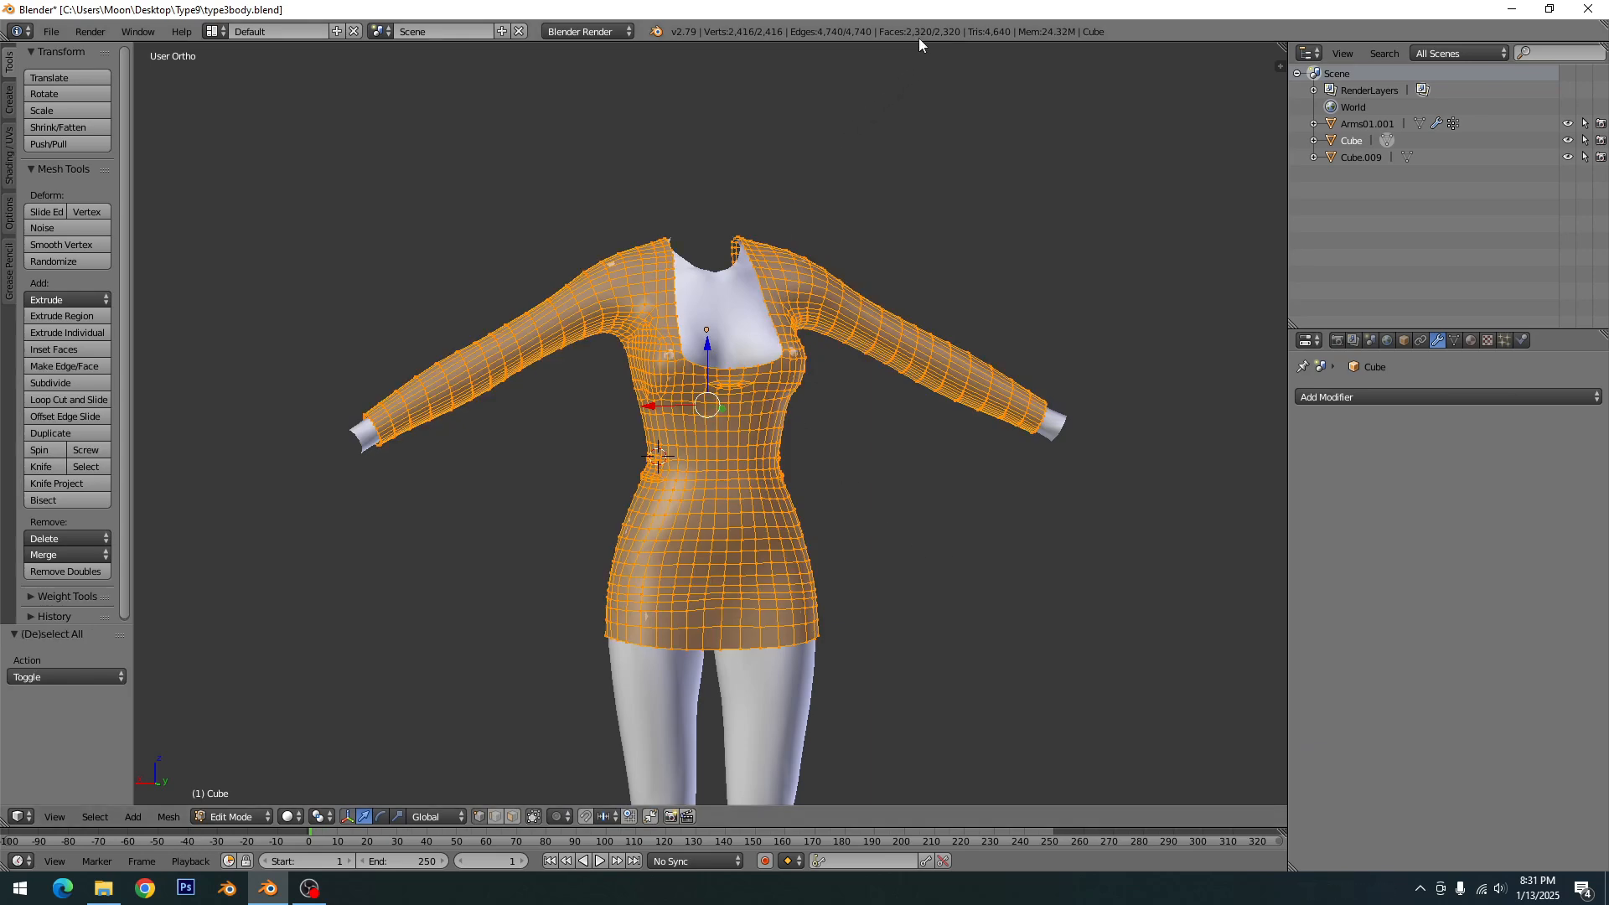
key("a")
key("Tab")
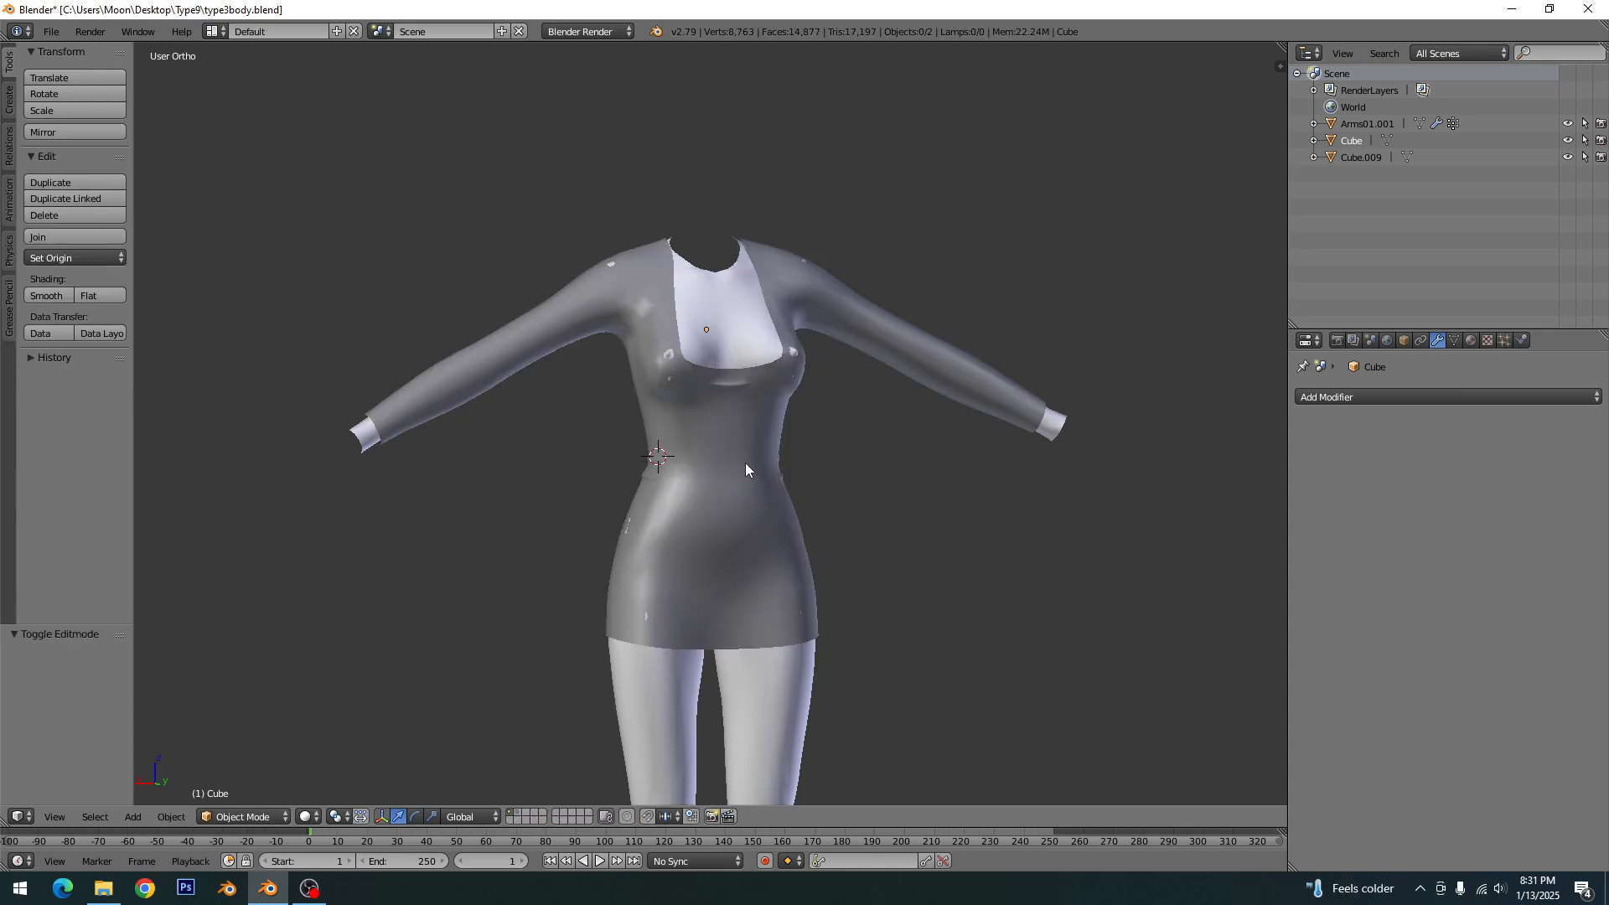
key("KP_1")
key("ctrl+s")
key("Return")
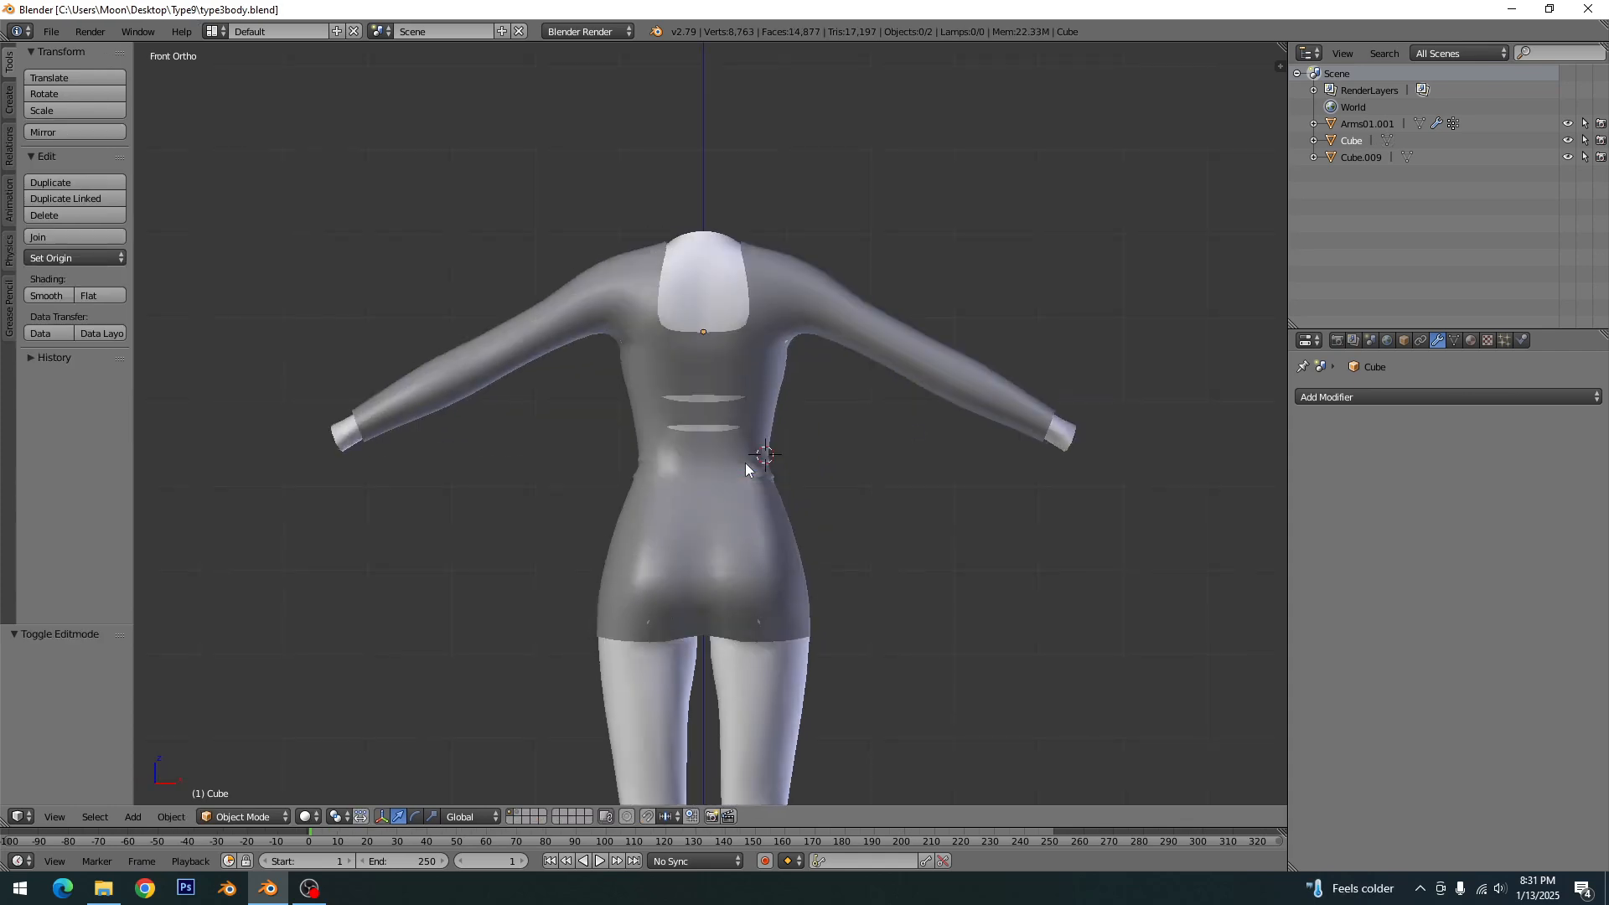
- Select the dress and add a Solidify modifier with Only Rim enabled, comparing the result with that option off and on
middle_click_drag(851, 582, 586, 594)
middle_click_drag(665, 549, 798, 525)
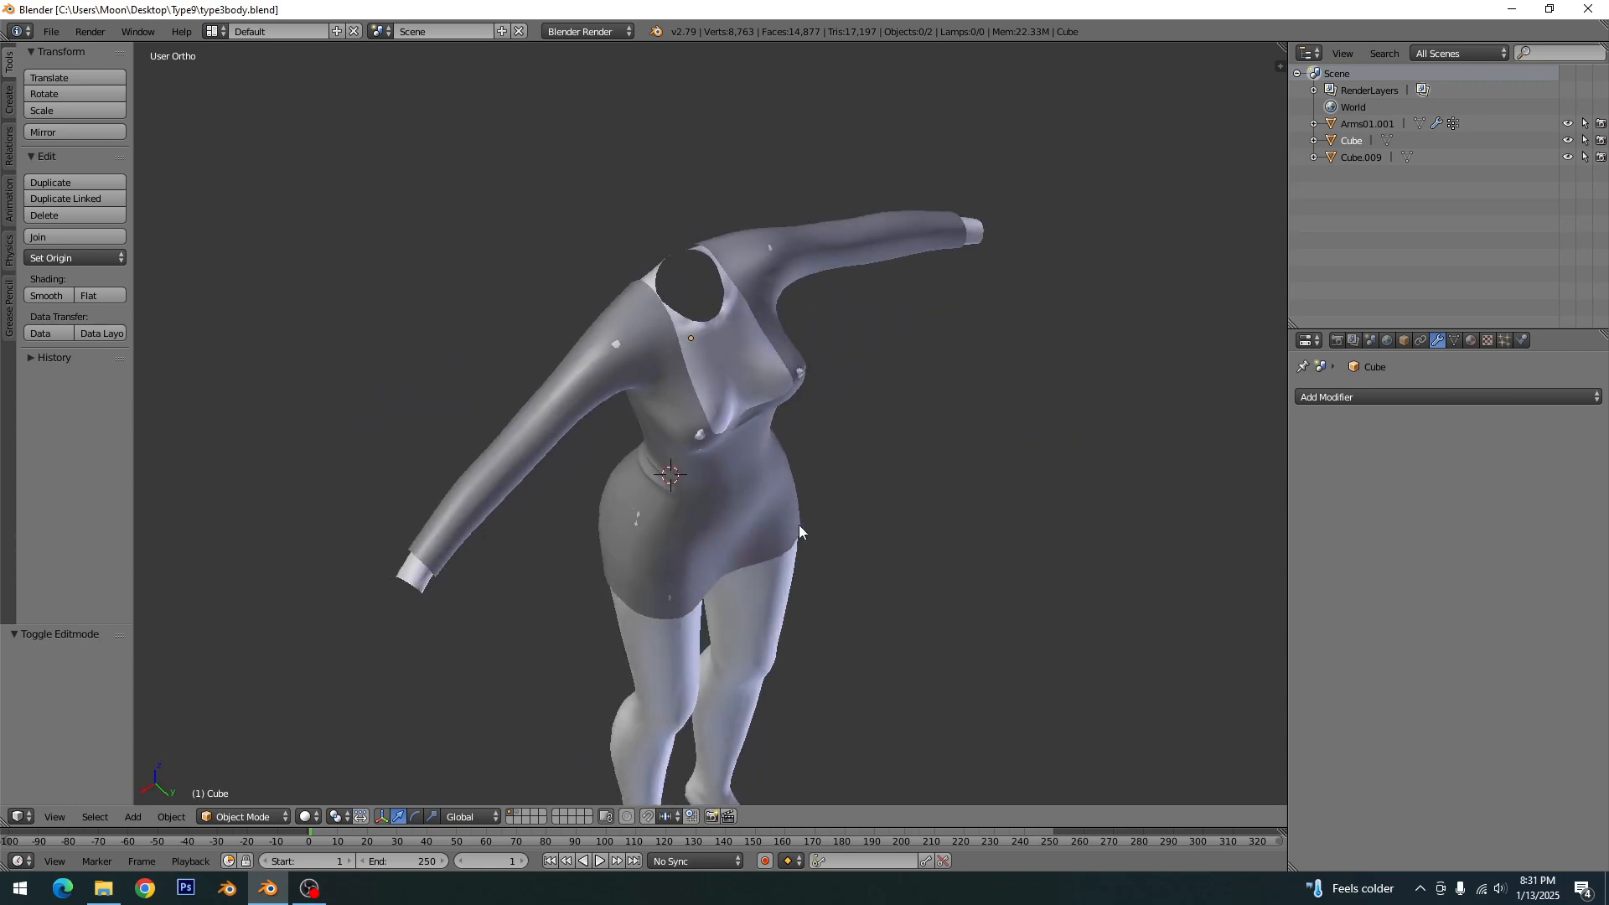
scroll(797, 525, "up", 5)
middle_click_drag(887, 402, 823, 481)
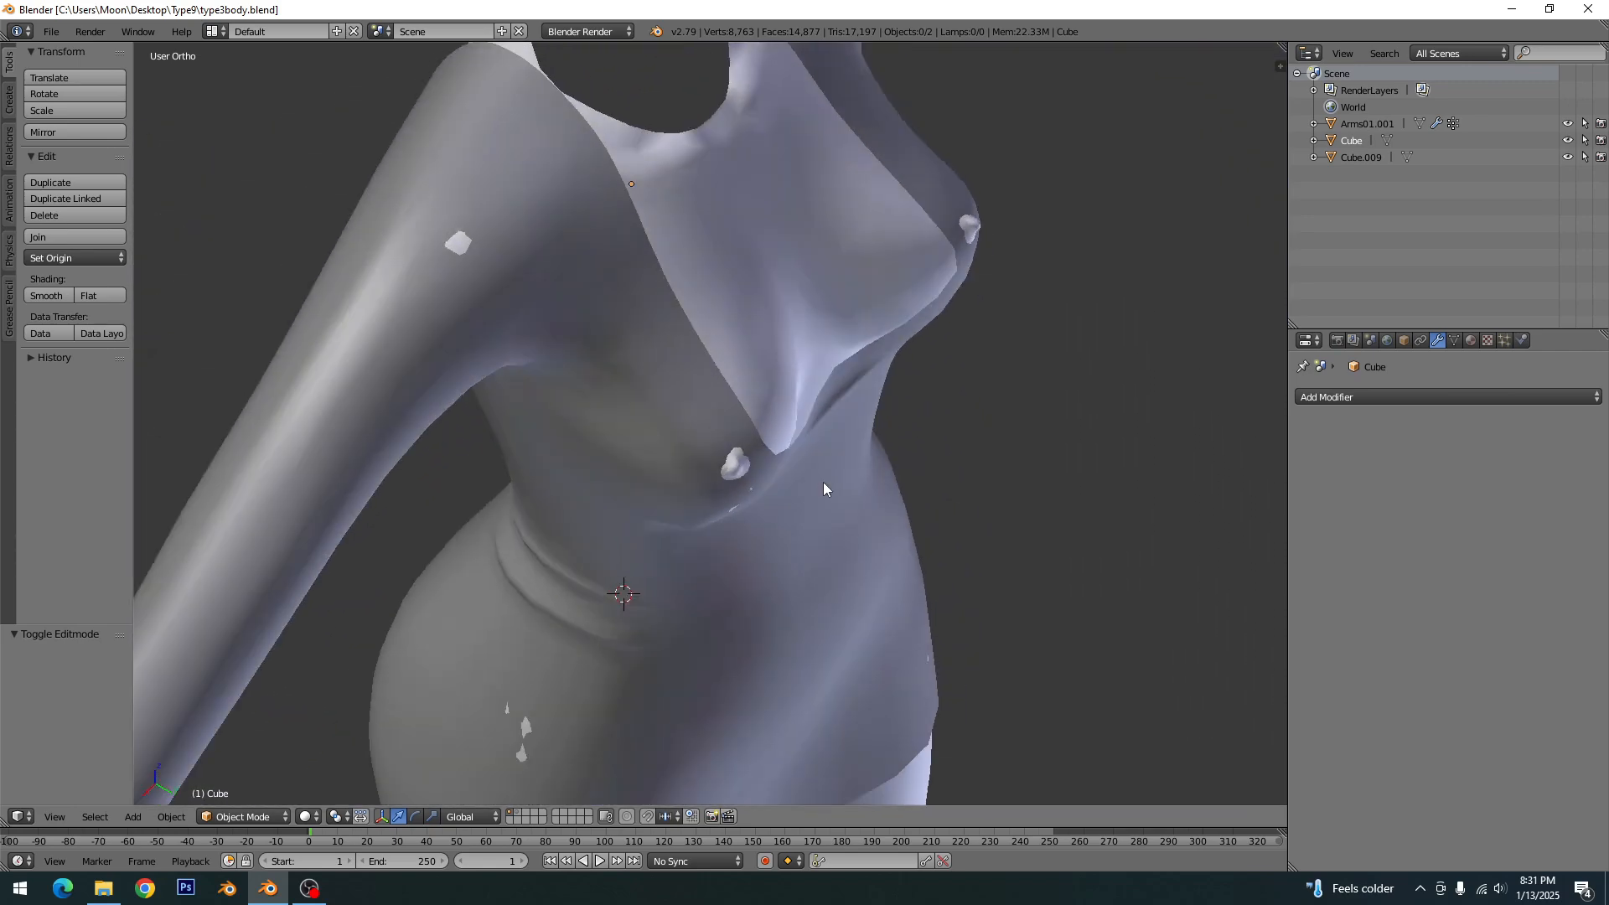
right_click(684, 403)
left_click(1394, 399)
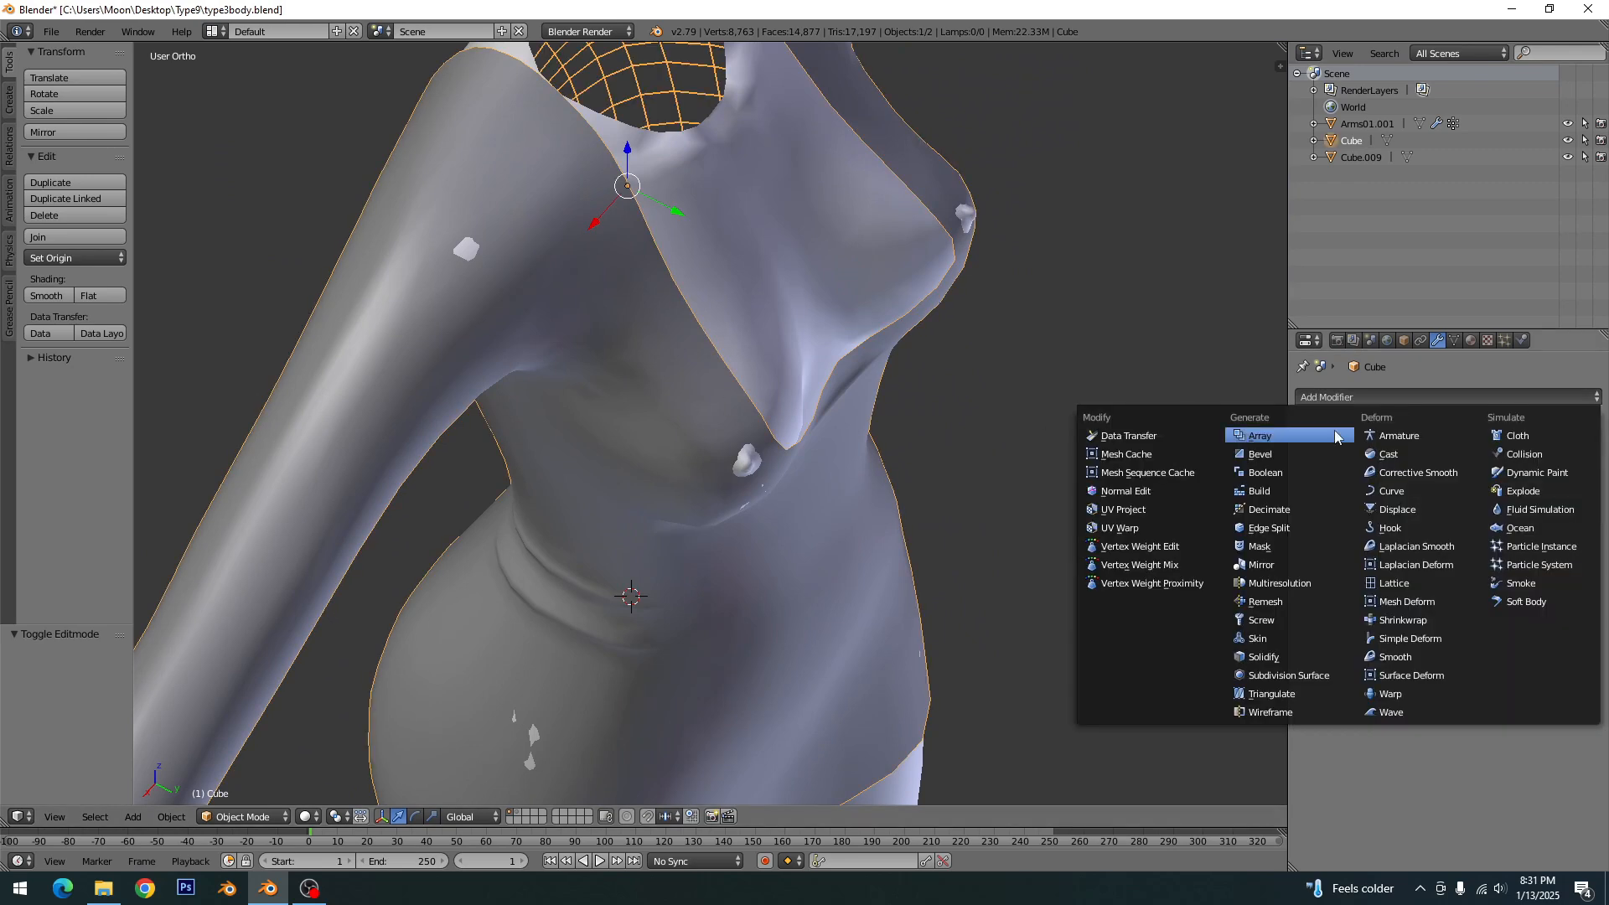
left_click(1284, 659)
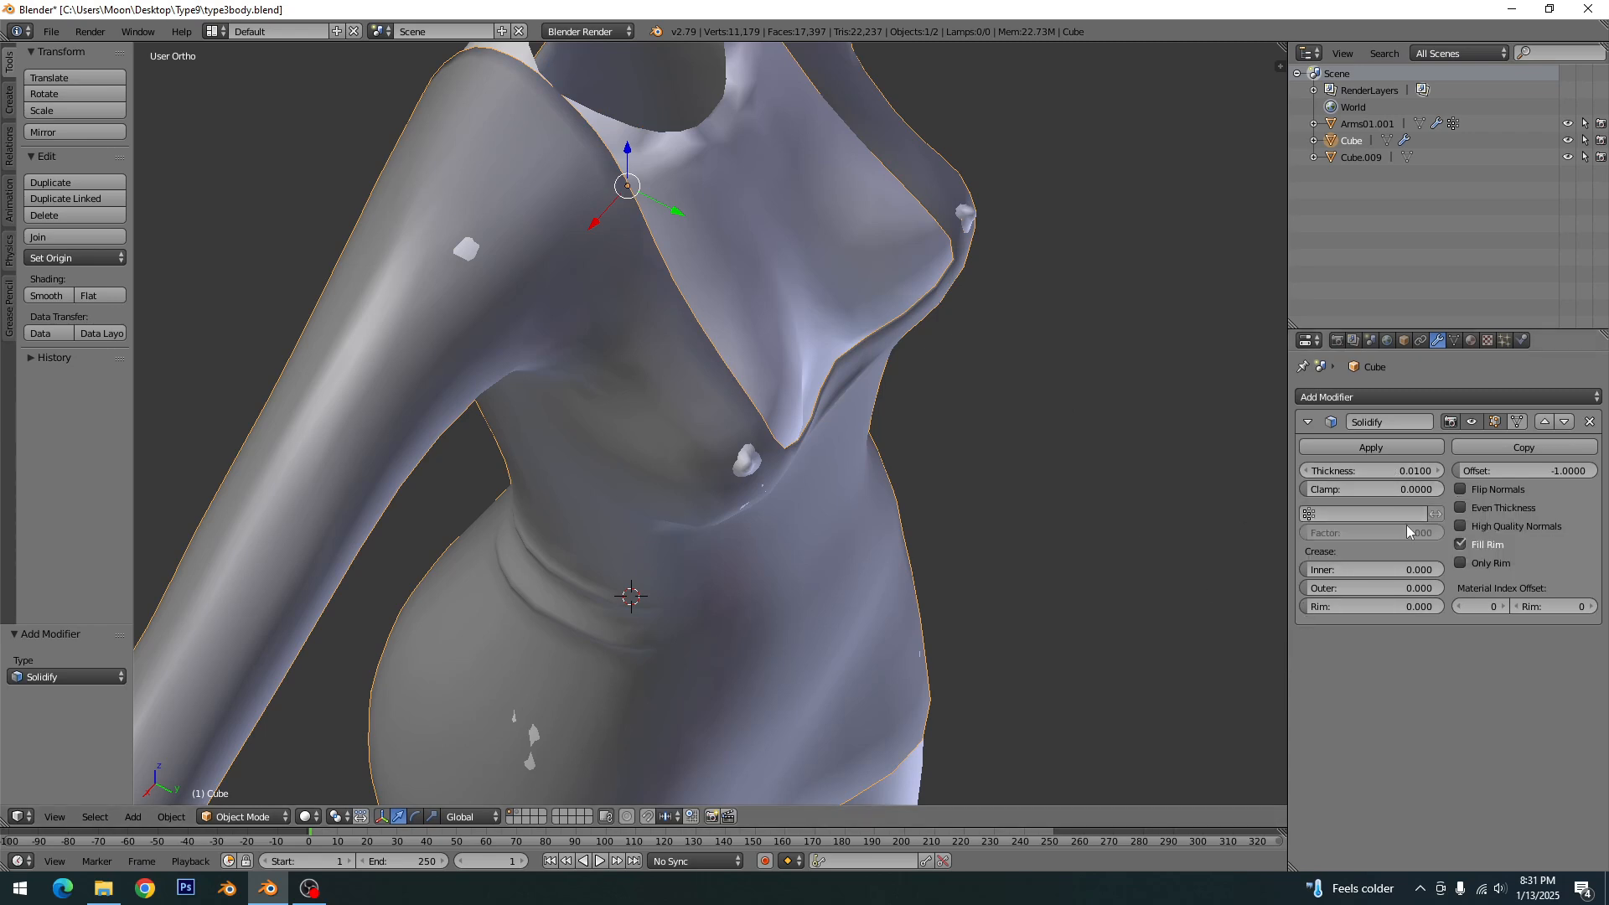
left_click(1460, 563)
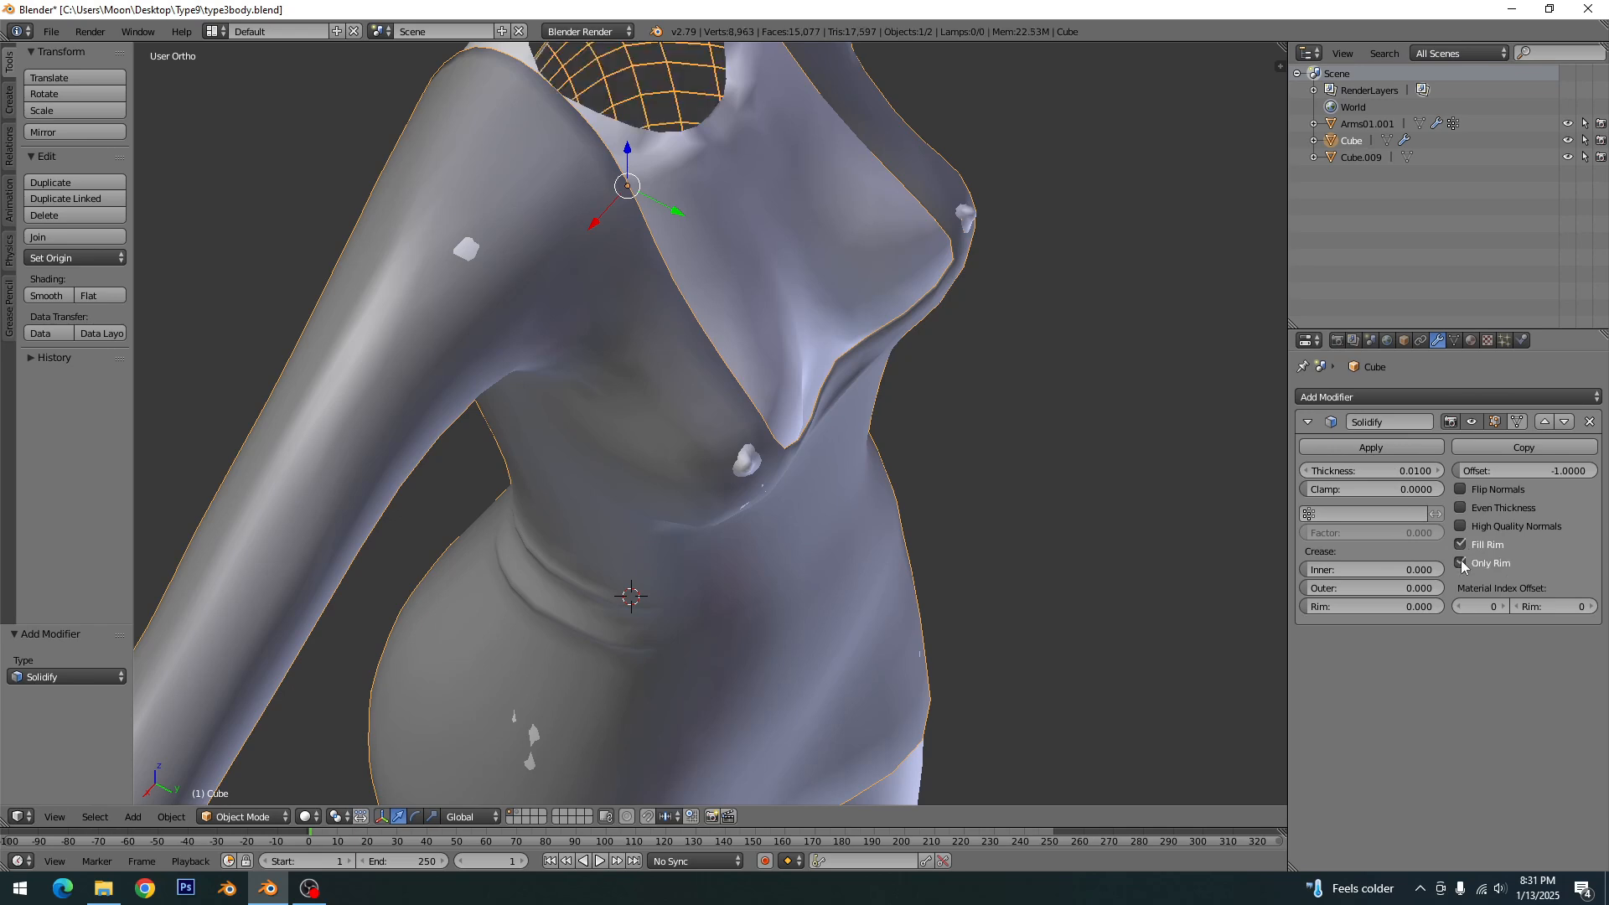
middle_click_drag(769, 235, 772, 469, "shift")
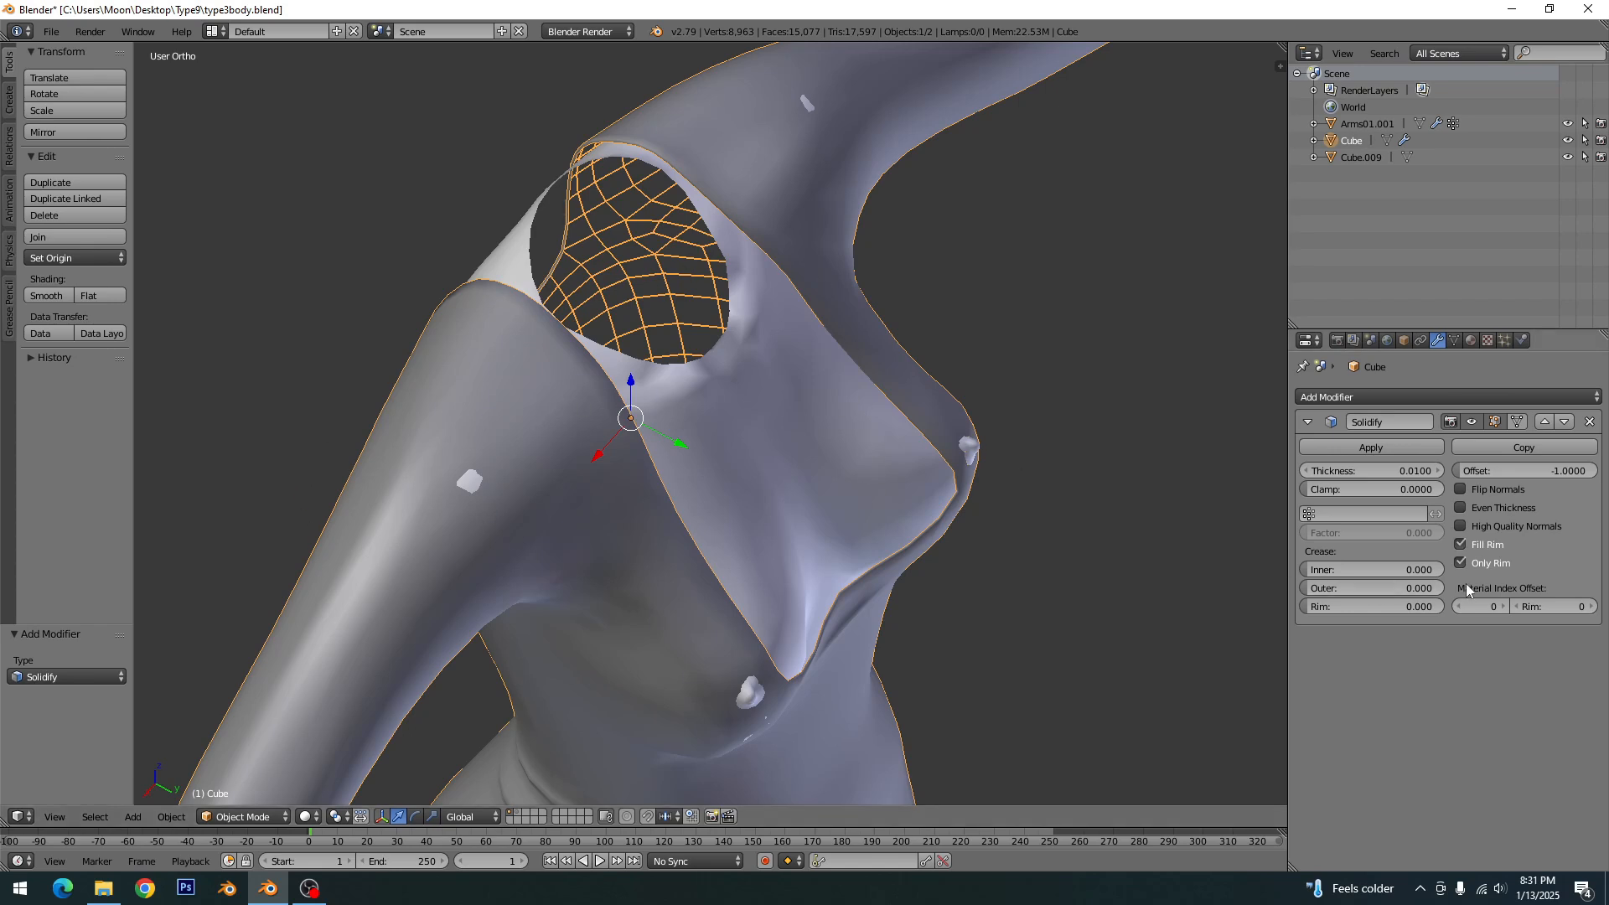
left_click(1461, 563)
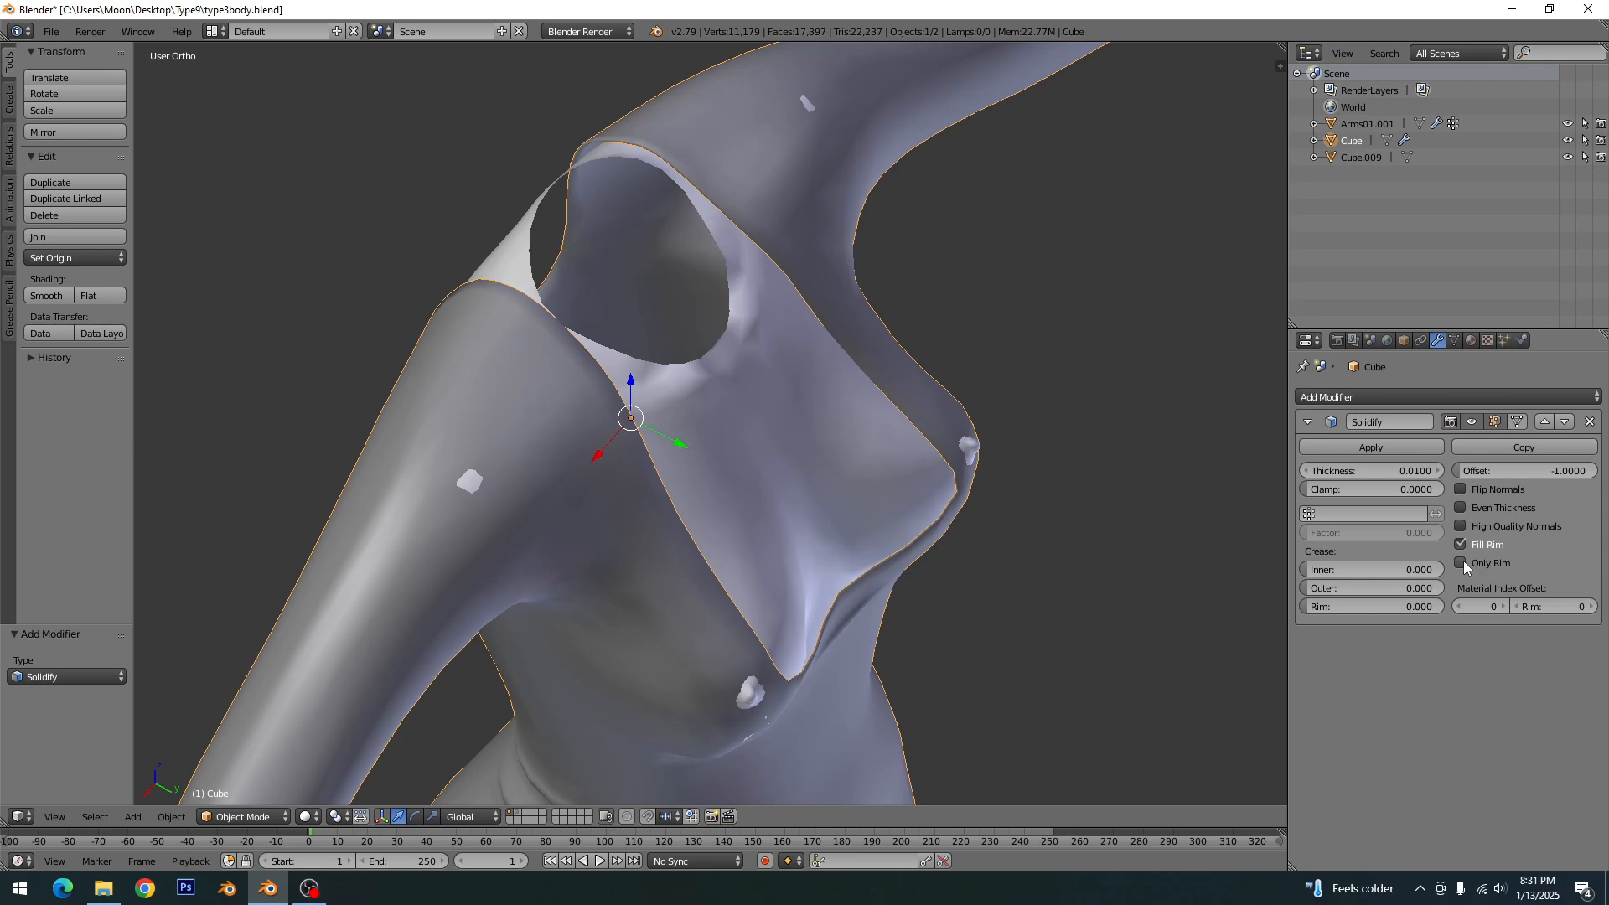
left_click(1462, 563)
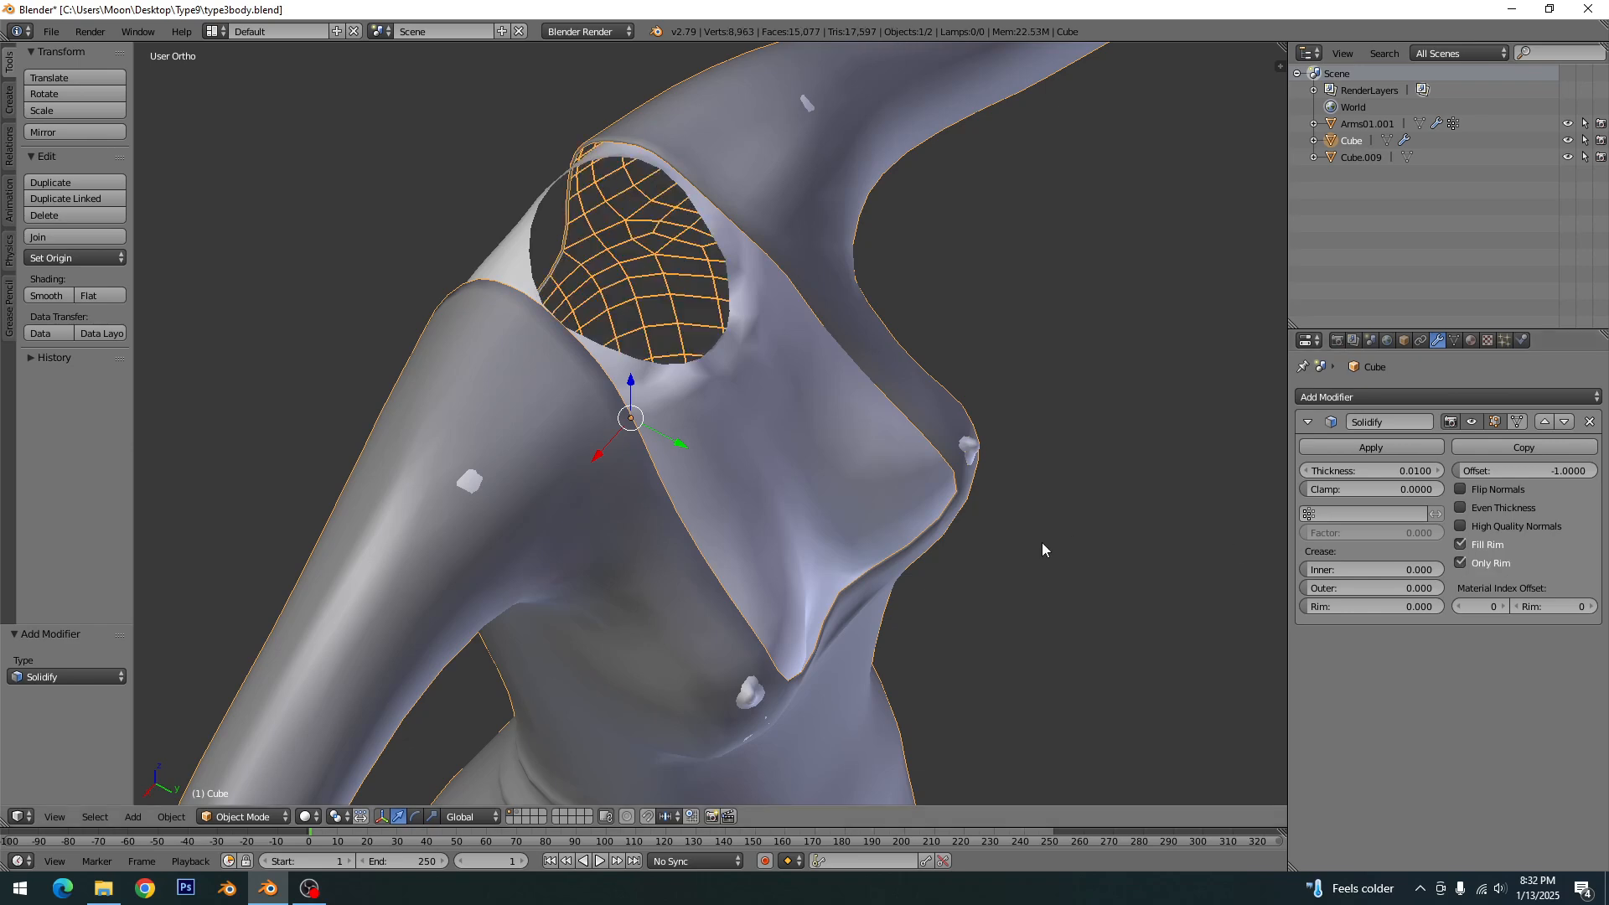
- Set the Solidify thickness to 0.0190 and its offset to -0.6848 for the dress edges
key("KP_1")
key("ctrl+KP_1")
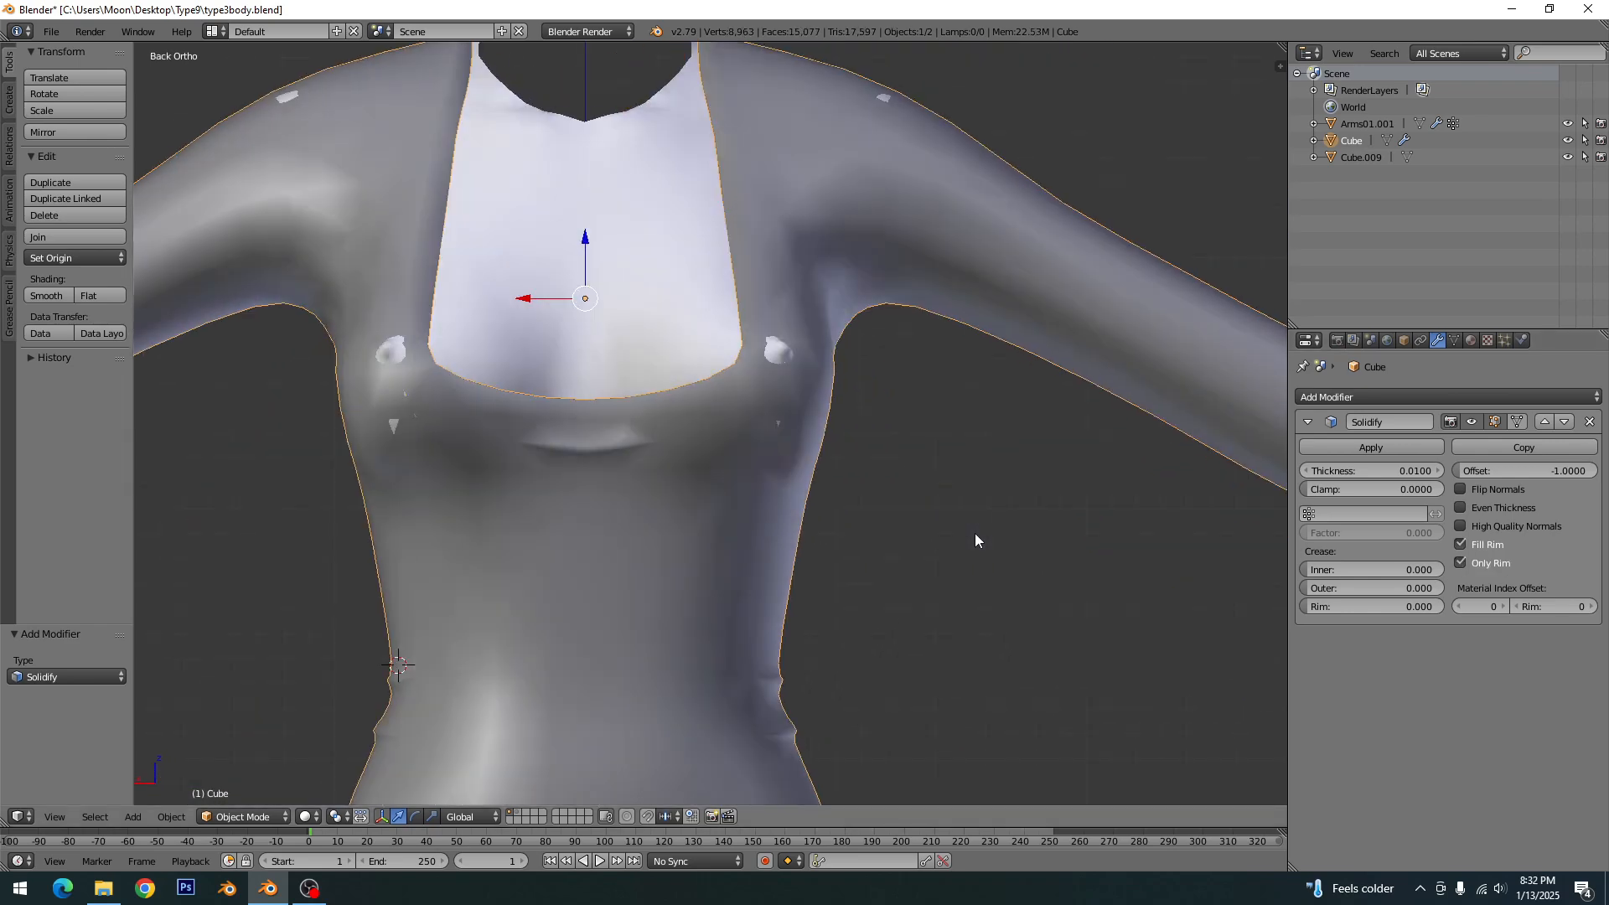
middle_click_drag(715, 490, 896, 576, "shift")
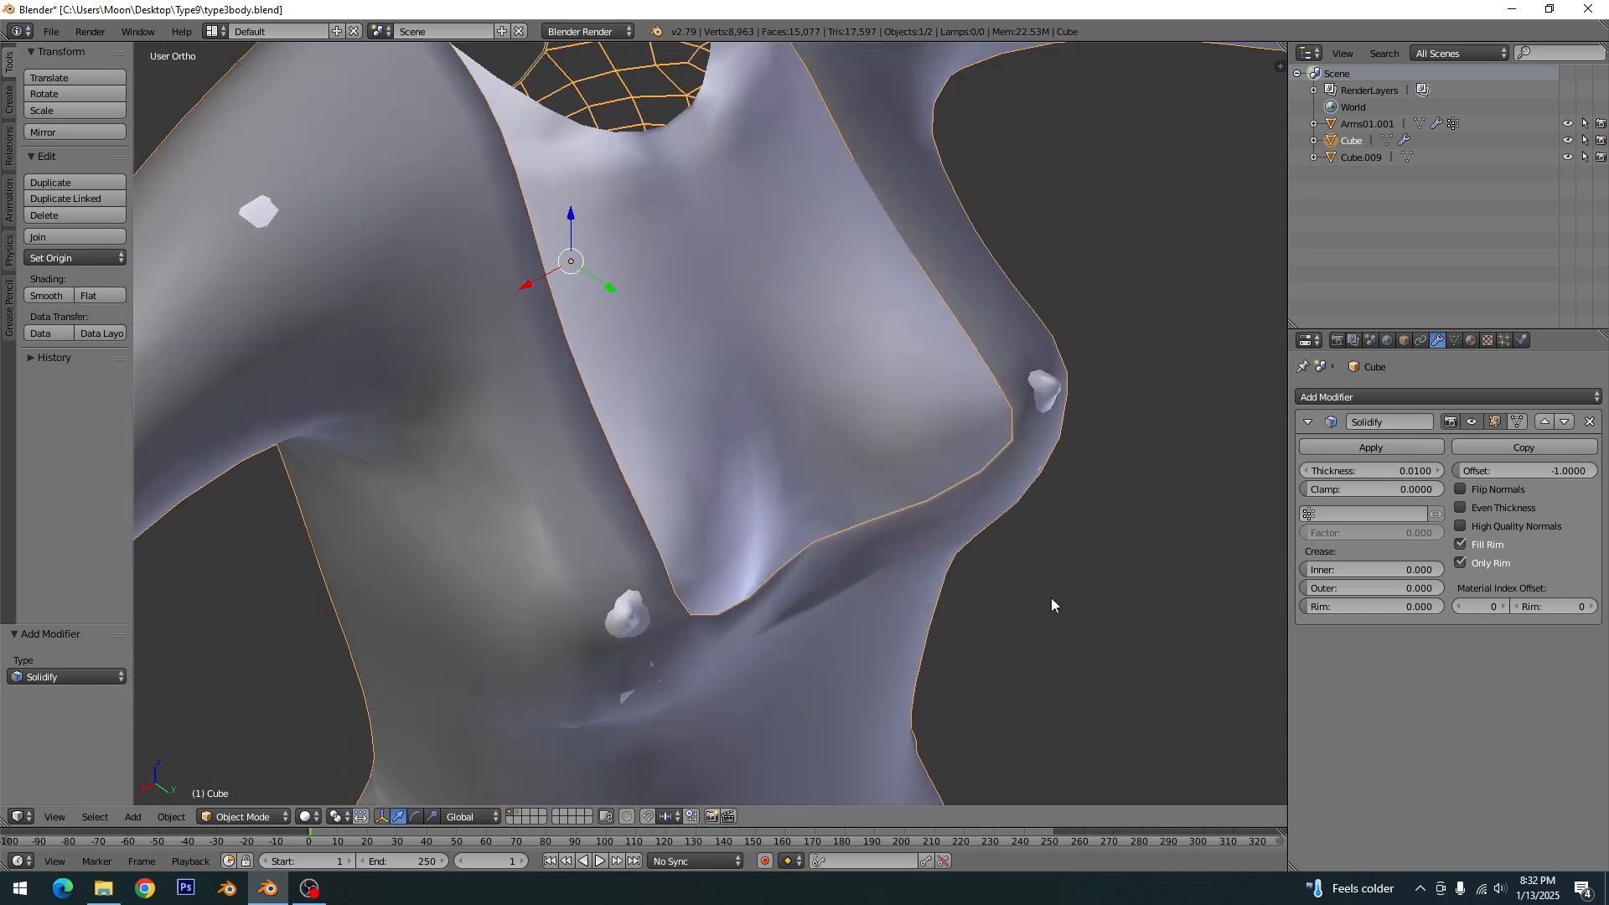
left_click_drag(1374, 470, 1436, 469)
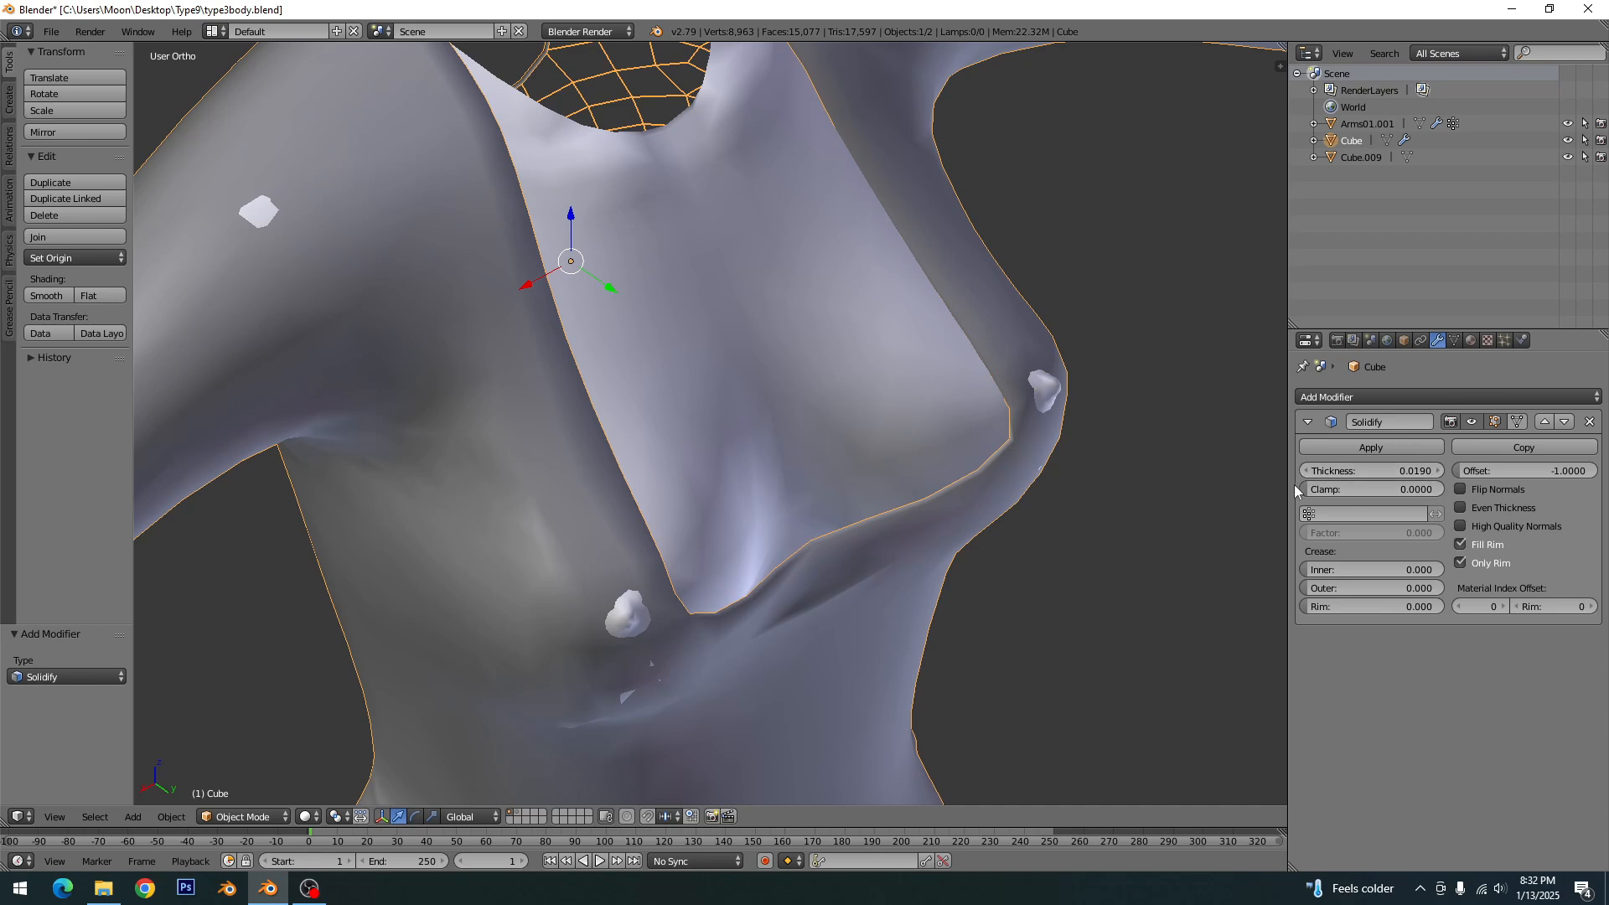
scroll(1075, 490, "down", 2)
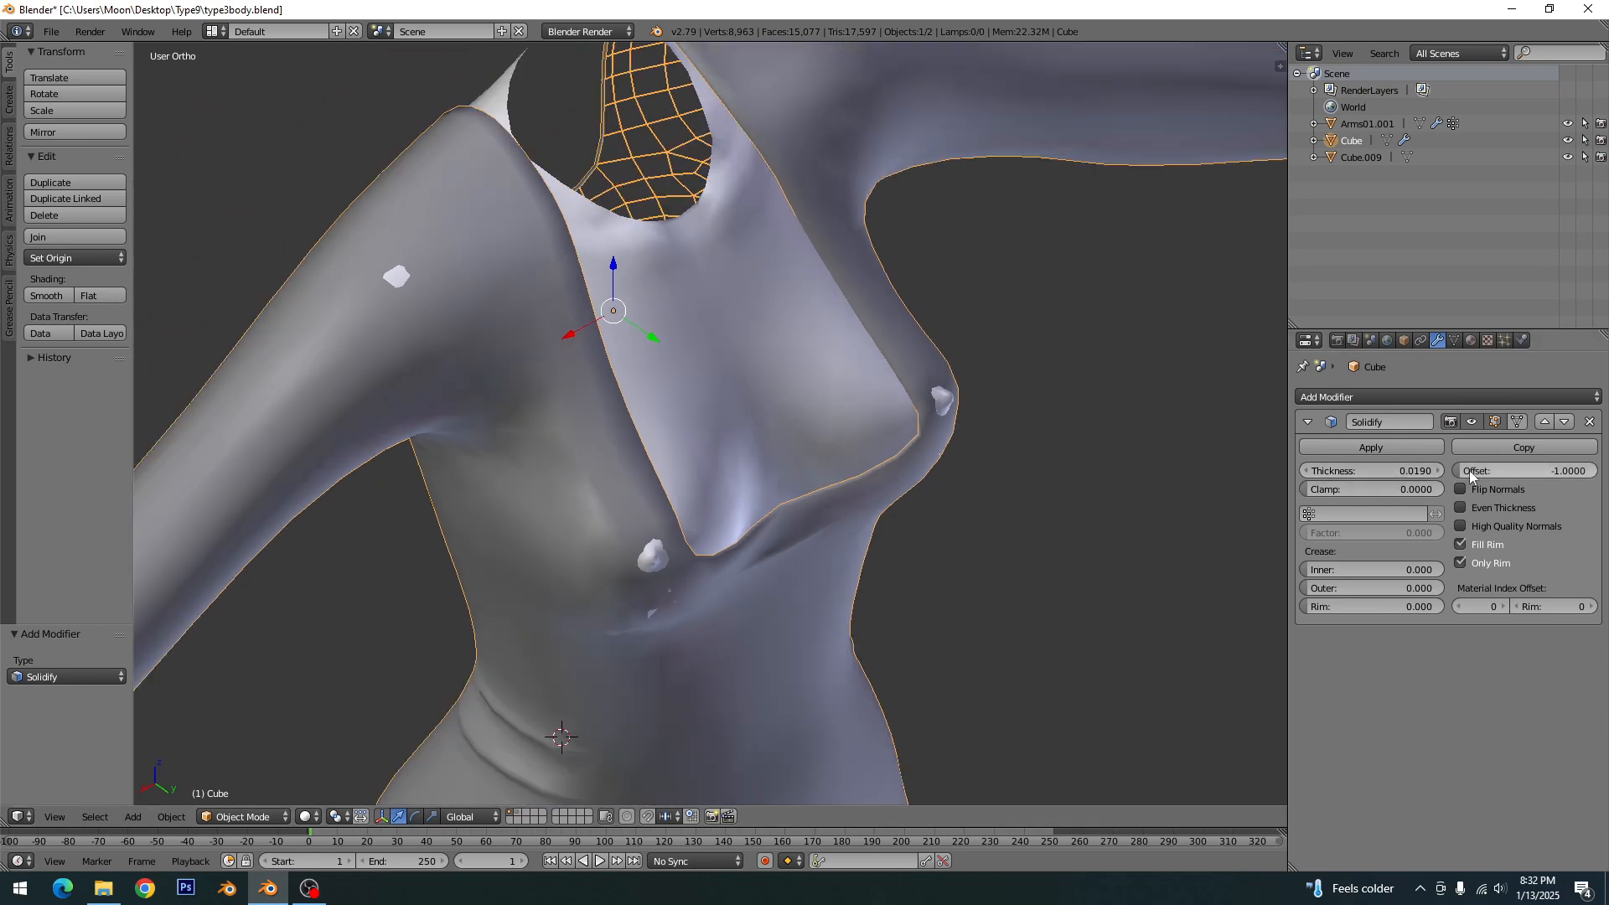
left_click_drag(1471, 476, 1488, 476)
- Check the thickened rim around the dress and save over type3body.blend
middle_click_drag(1063, 615, 515, 493)
key("ctrl+s")
left_click(640, 497)
- Clear the selection, review the whole dressed body in perspective from the side and chest, and save the file again
key("KP_5")
key("a")
scroll(650, 486, "down", 5)
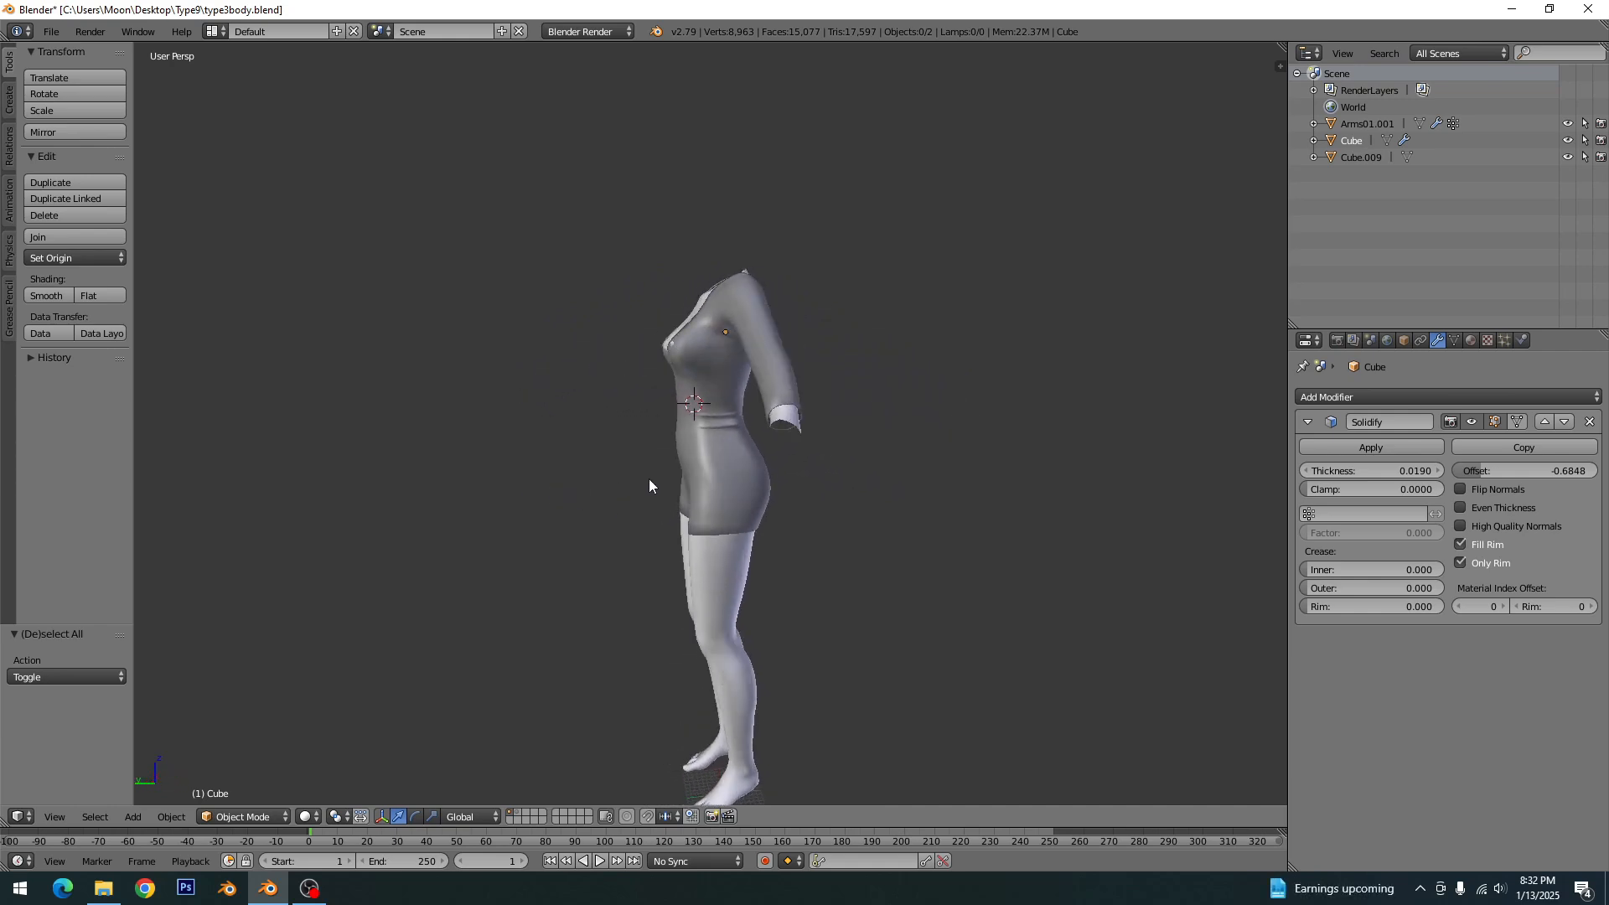
middle_click_drag(661, 513, 845, 562)
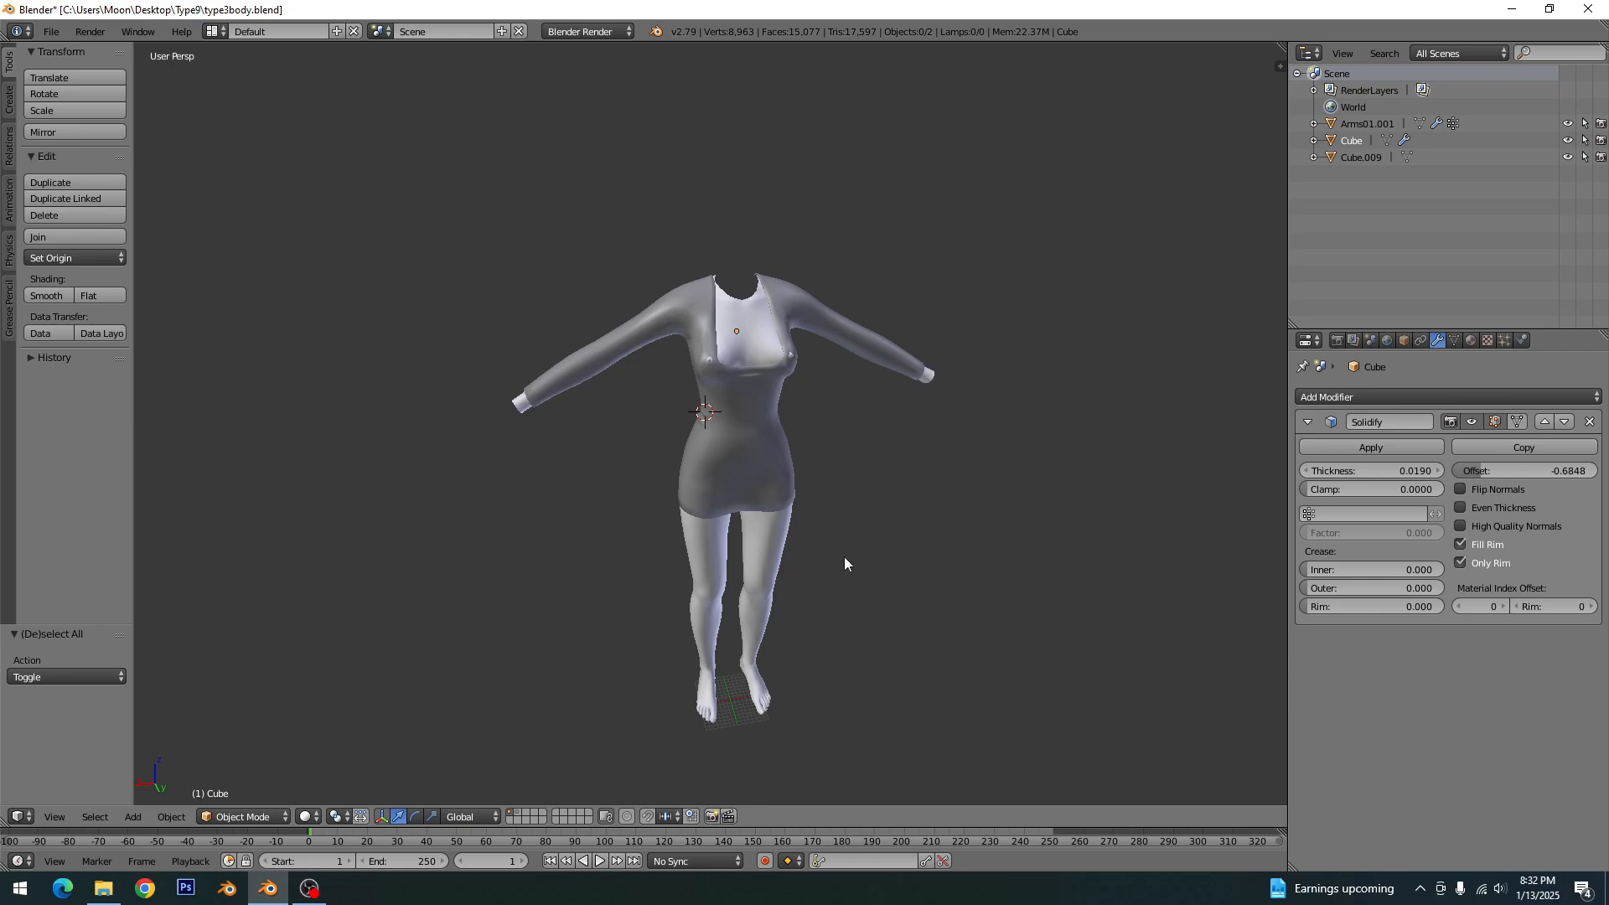
key("ctrl+KP_1")
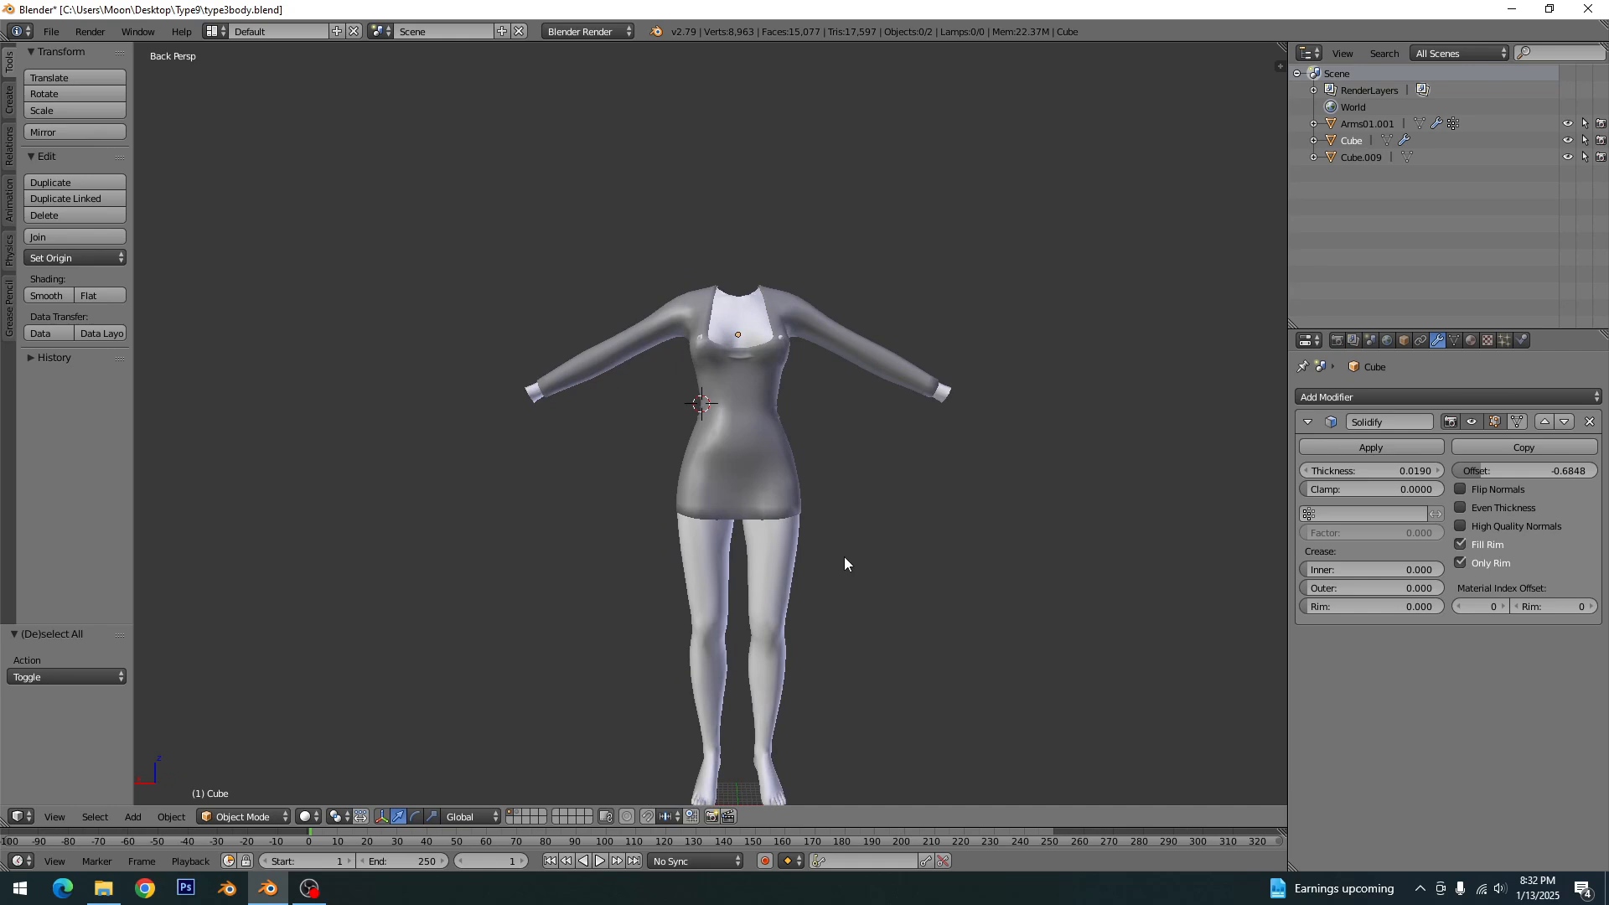
key("ctrl+s")
left_click(843, 556)
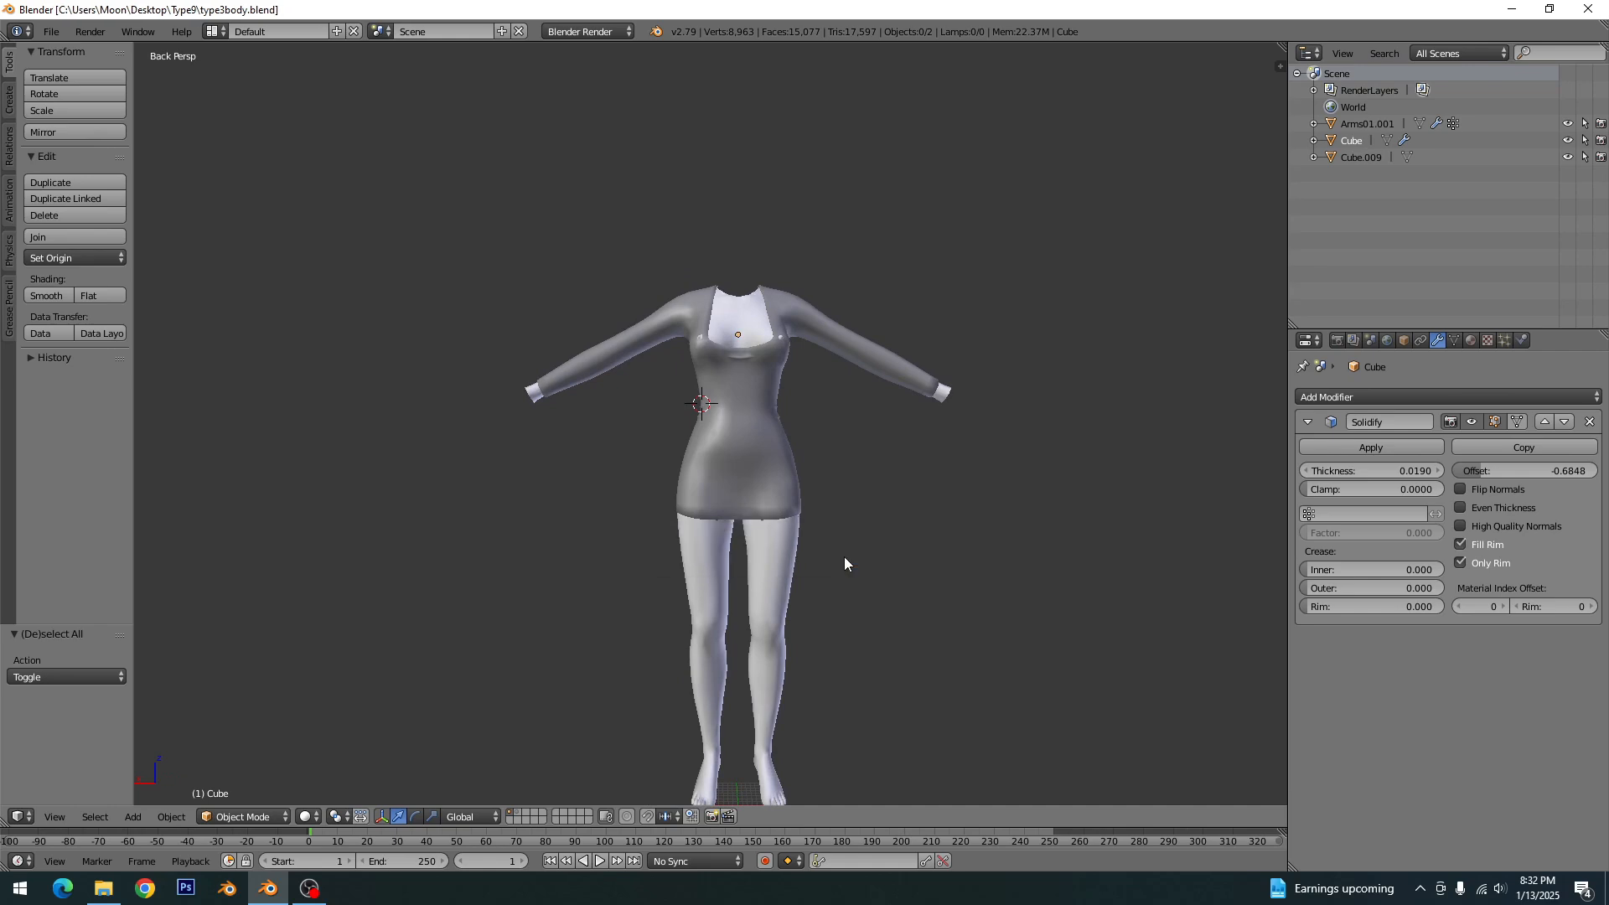